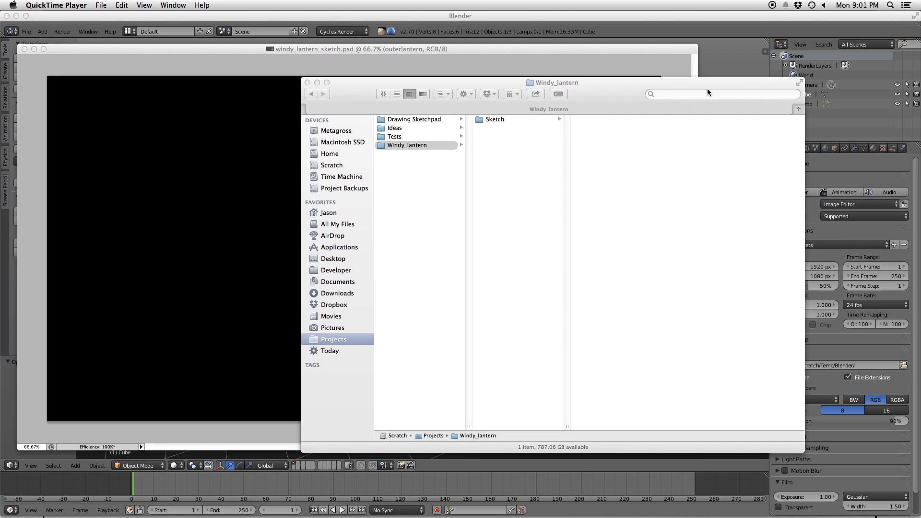
- View the windy lantern sketch in Photoshop and switch over to Blender
left_click(558, 71)
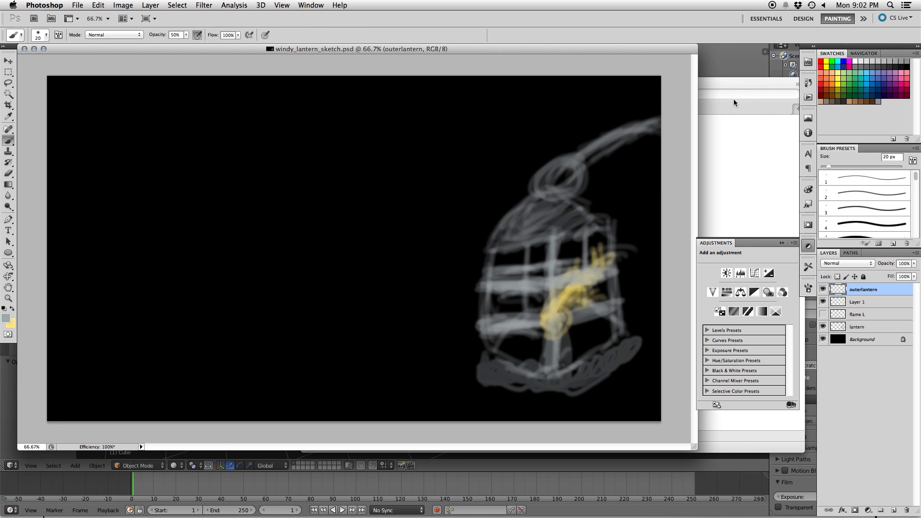
left_click(726, 63)
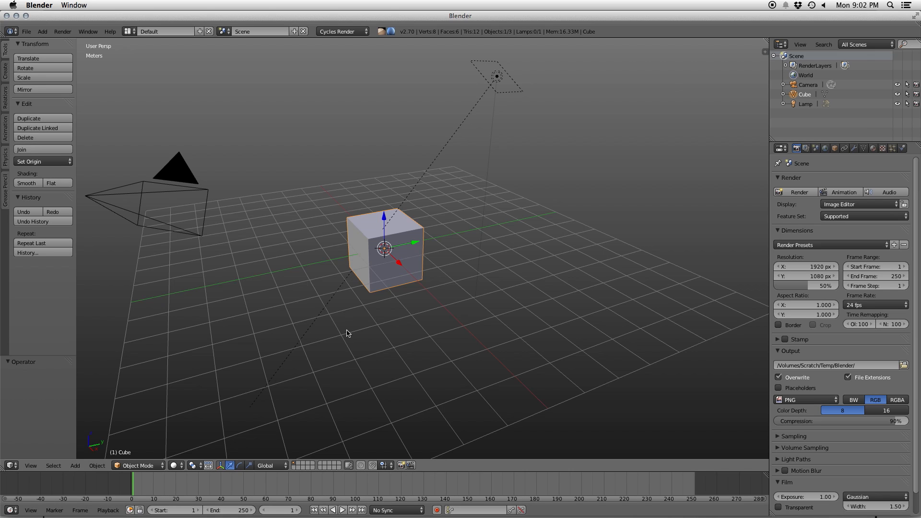
- Start saving the scene, browse to Projects/Windy_lantern, and create and open a new directory named Scenes there
key("ctrl+s")
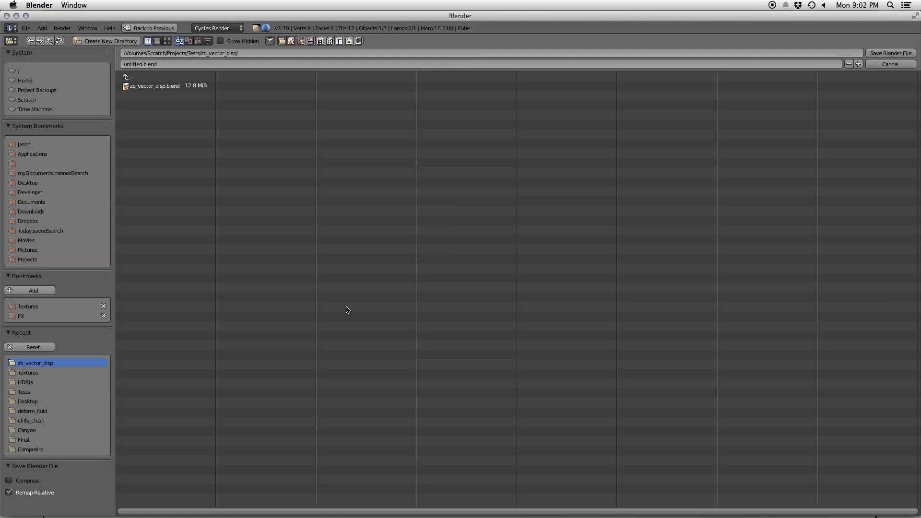
left_click(157, 77)
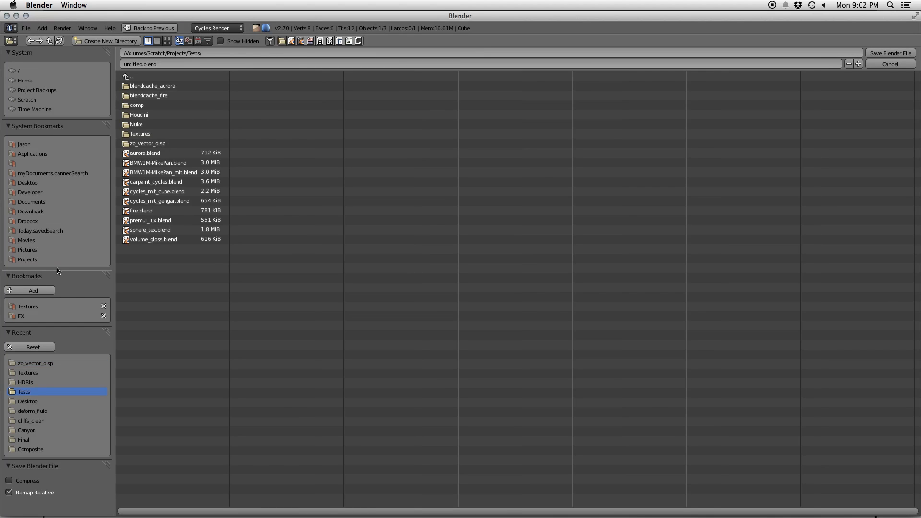
left_click(28, 260)
left_click(162, 118)
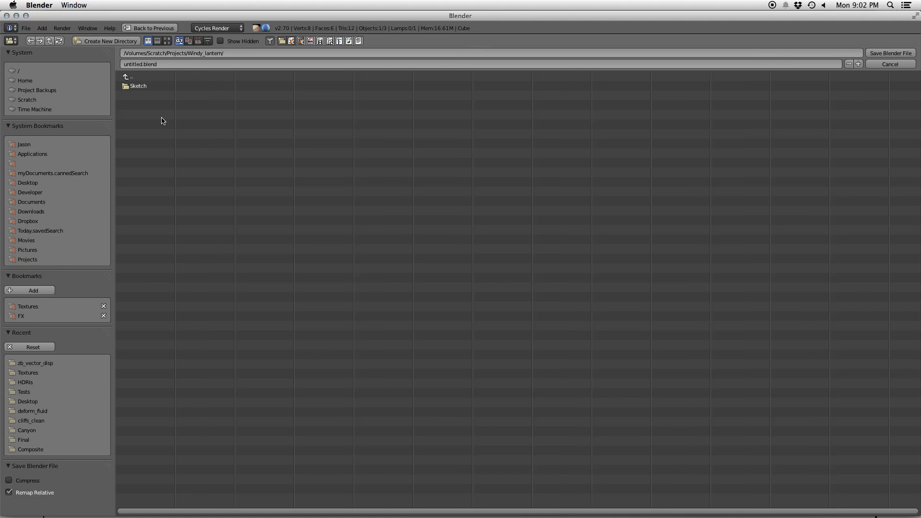
left_click(105, 40)
type("Scenes")
key("Return")
left_click(139, 86)
- Save the Blender file in the Scenes directory under the name lantern
left_click(140, 64)
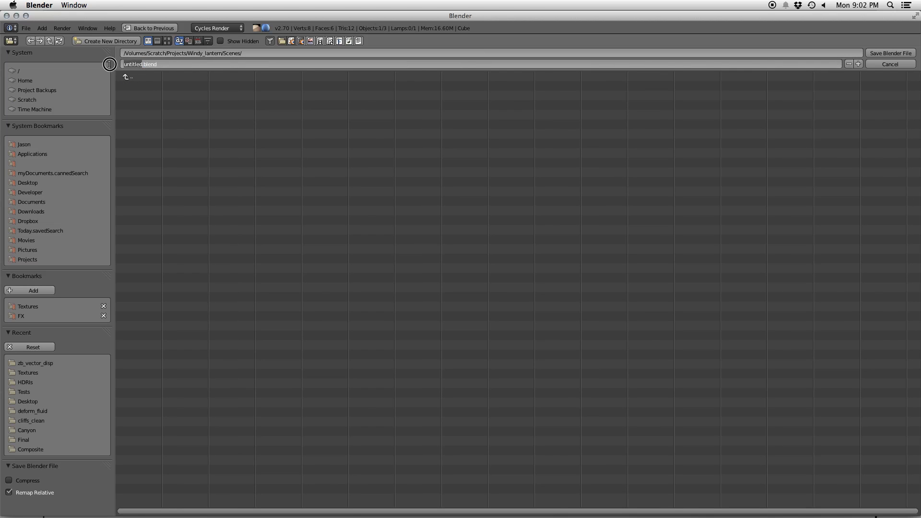
type("lantern")
key("Return")
left_click(898, 53)
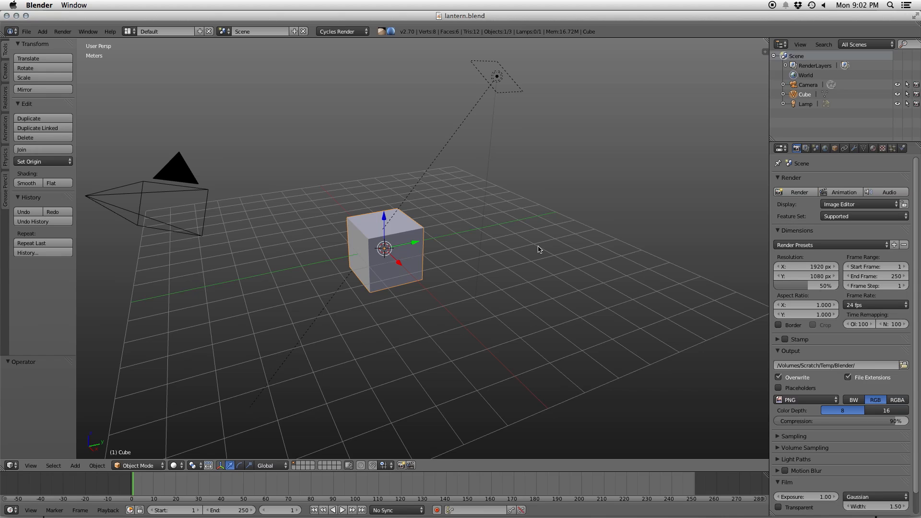
- Delete the default cube and add a mesh cylinder with 7 vertices in its place
key("x")
left_click(417, 246)
middle_click_drag(366, 264, 419, 264)
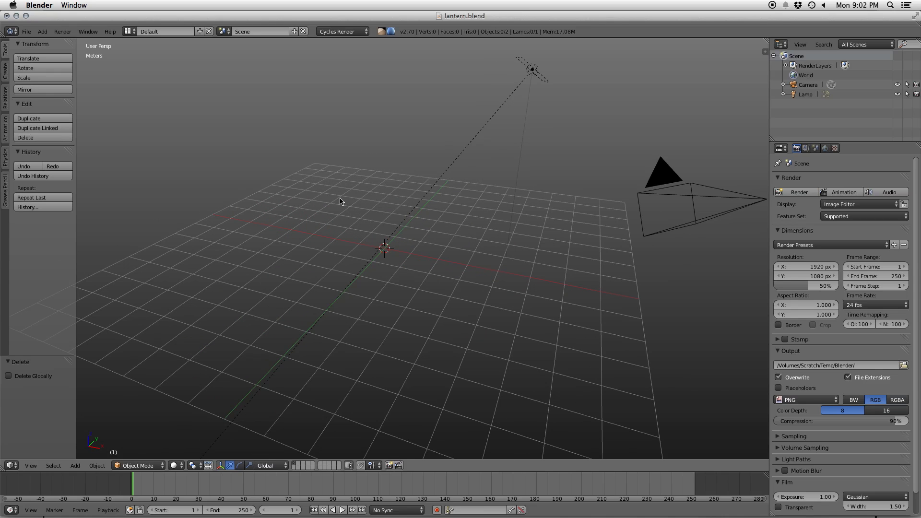
key("shift+a")
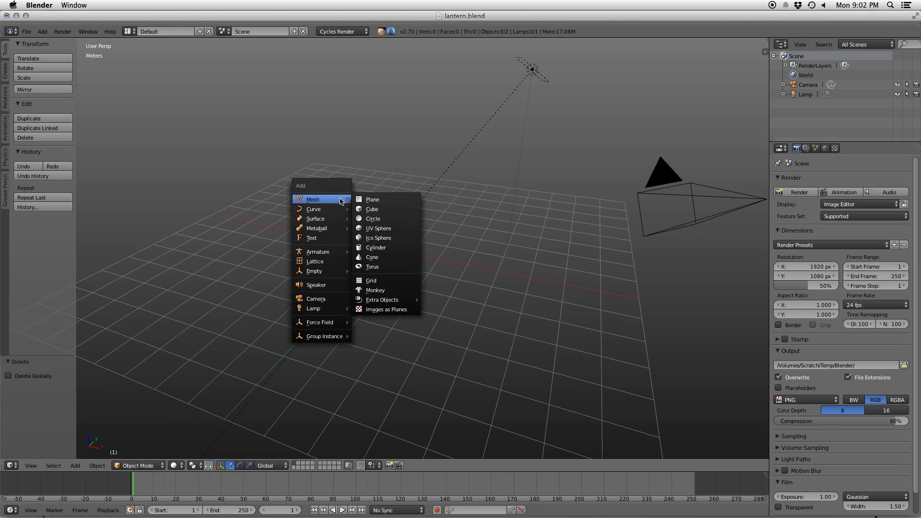
left_click(397, 248)
left_click(39, 385)
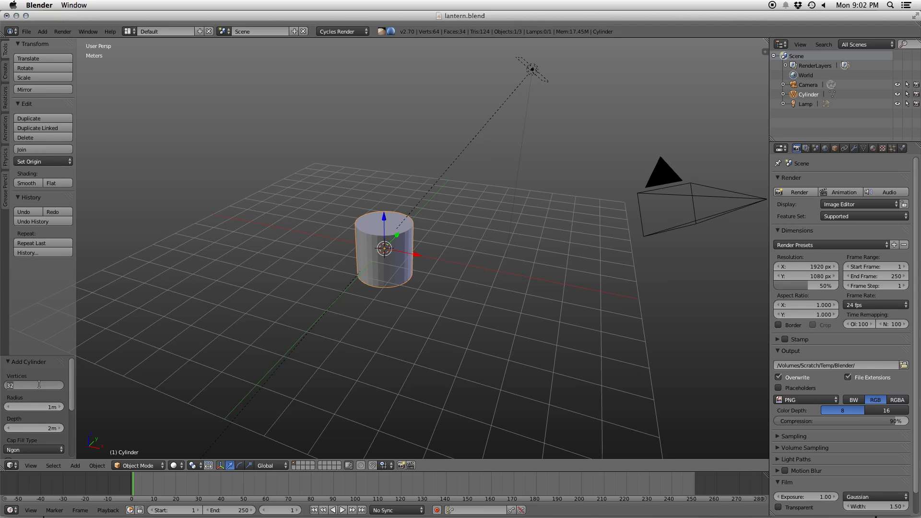
type("7")
key("Return")
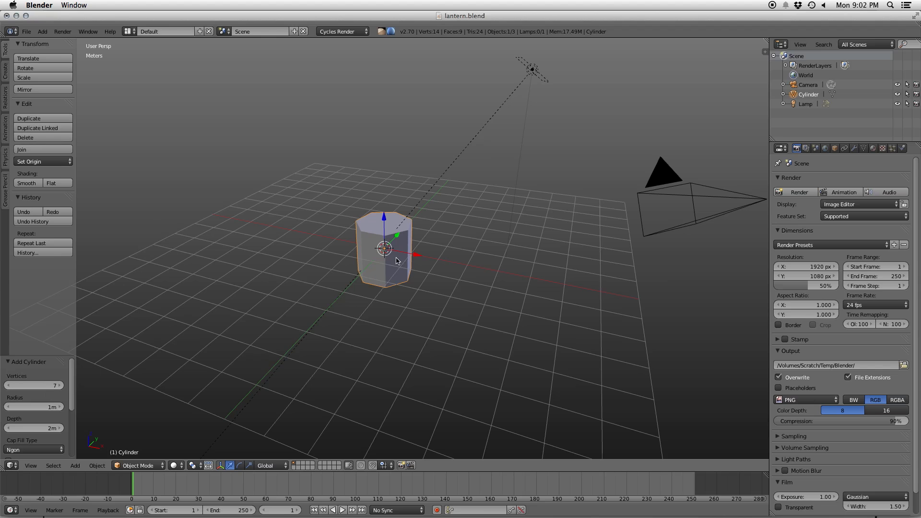
- Enter edit mode on the cylinder with all geometry deselected and save over the existing lantern.blend file
scroll(397, 261, "up", 3)
middle_click_drag(358, 249, 383, 237)
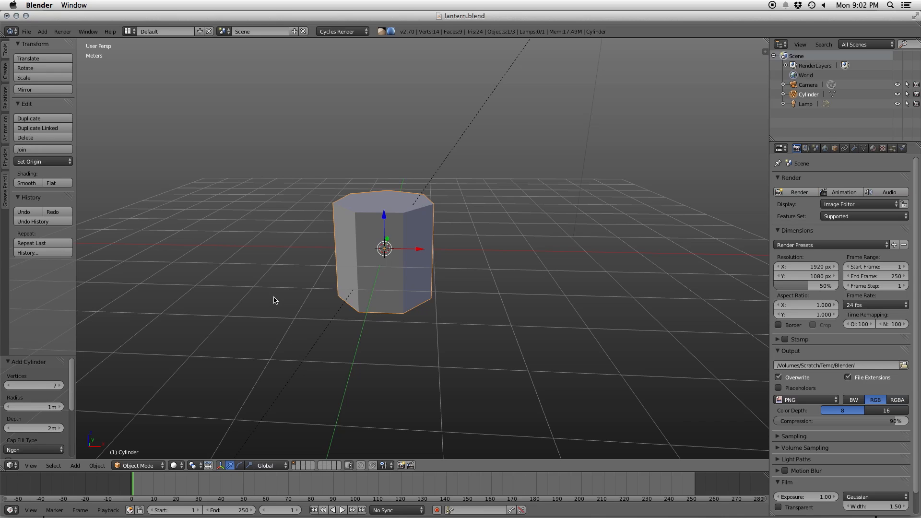
key("Tab")
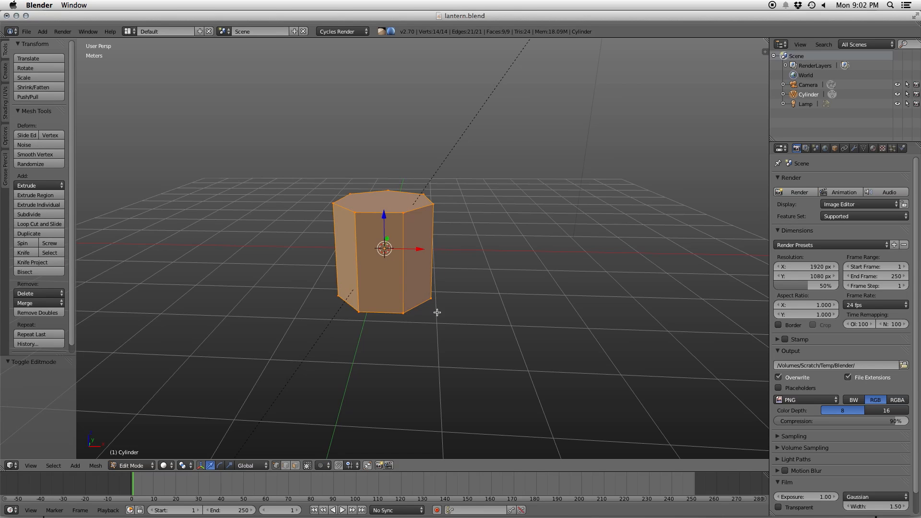
key("a")
scroll(426, 261, "up", 5)
key("super+s")
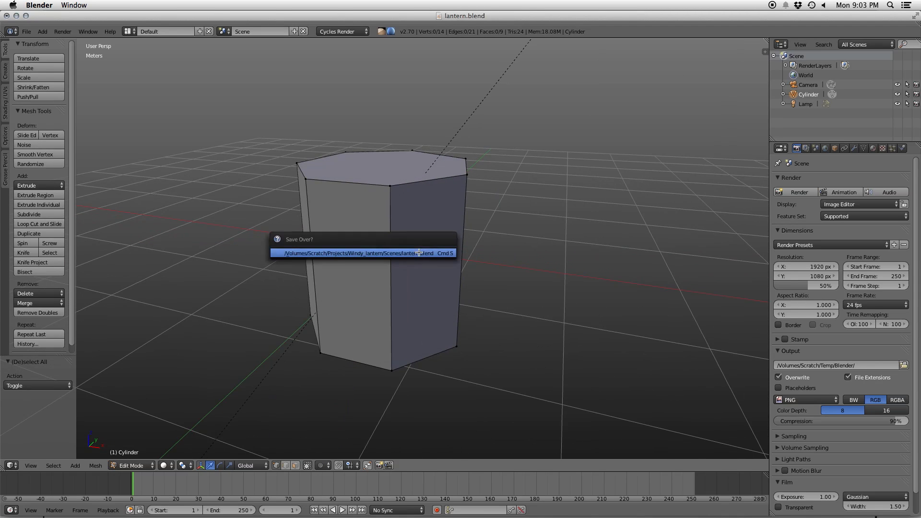
left_click(419, 253)
- Switch to face selection and select the full loop of side faces around the cylinder
key("ctrl+Tab")
left_click(398, 297)
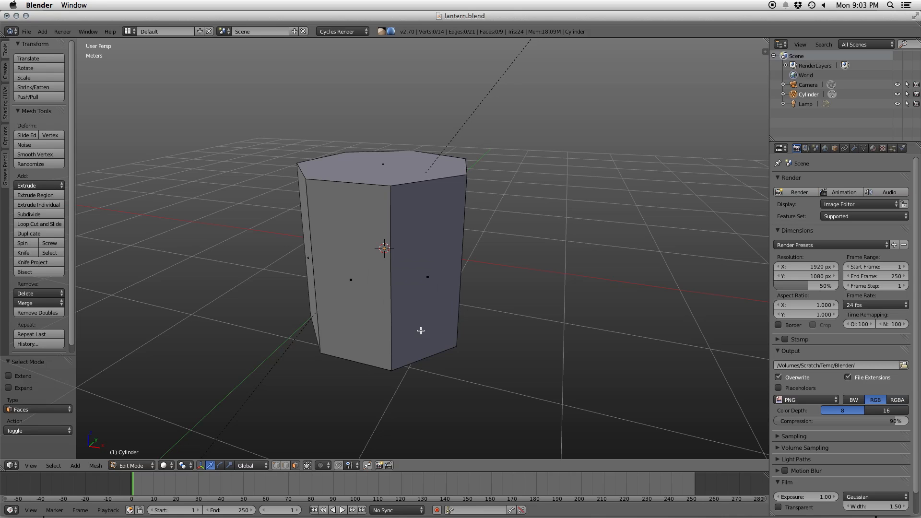
right_click(372, 279)
left_click(289, 249)
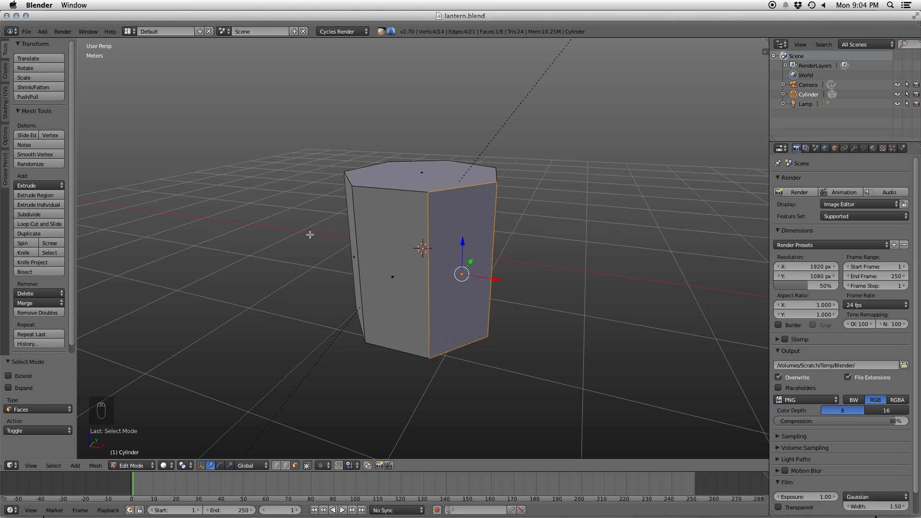
key("ctrl+Tab")
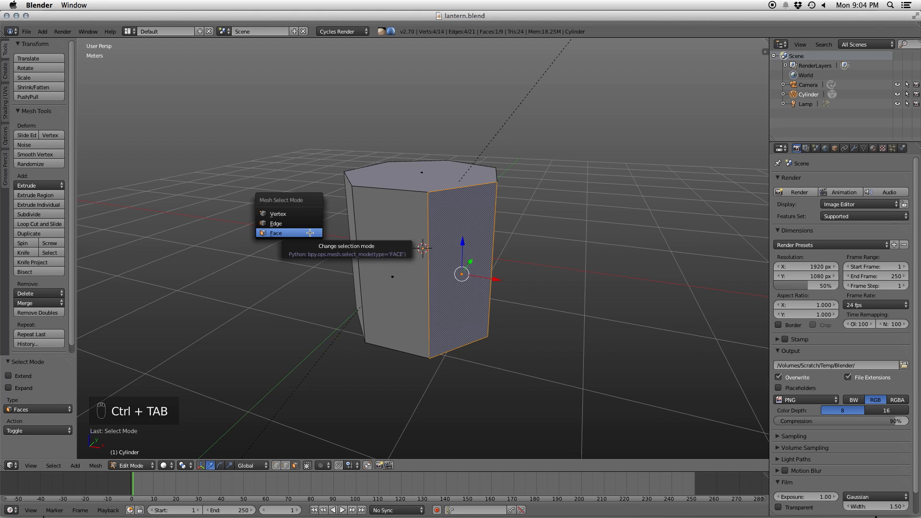
right_click(432, 254, "alt")
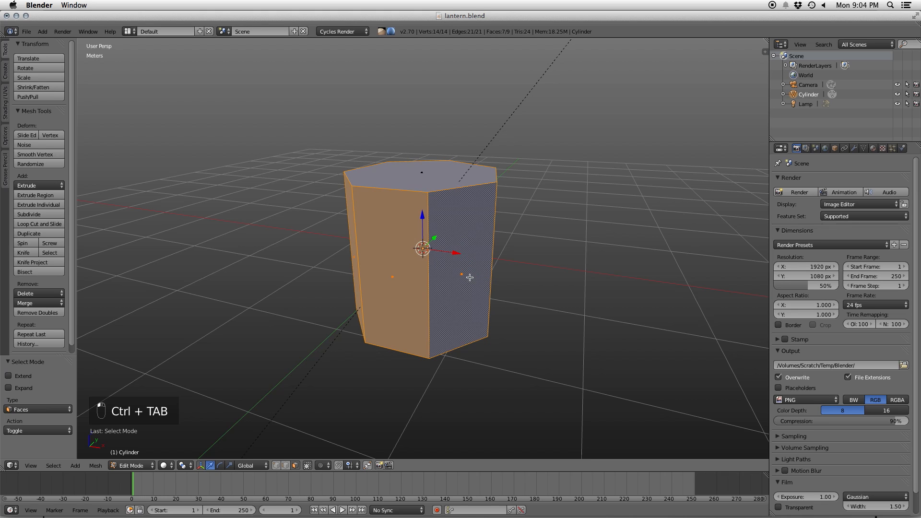
- Inset the selected side faces individually with a thickness of 0.1090
key("i")
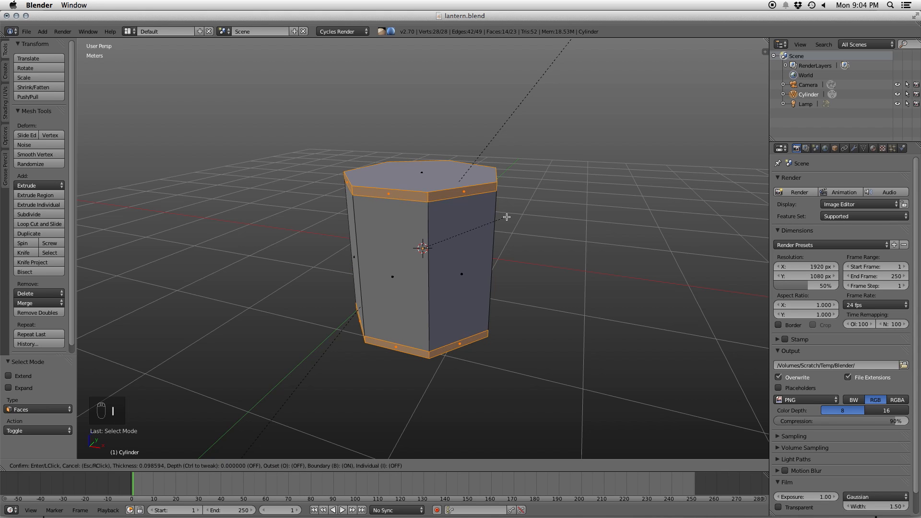
left_click(505, 216)
scroll(52, 396, "down", 3)
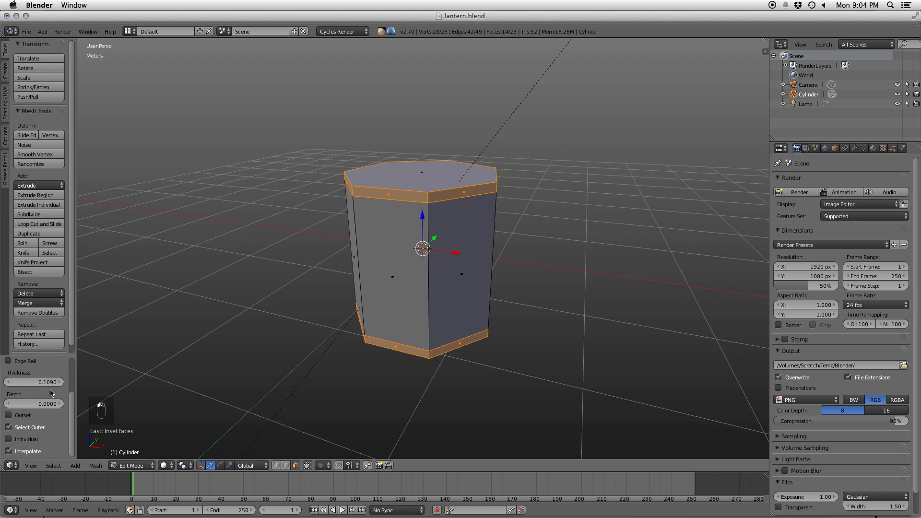
left_click(33, 442)
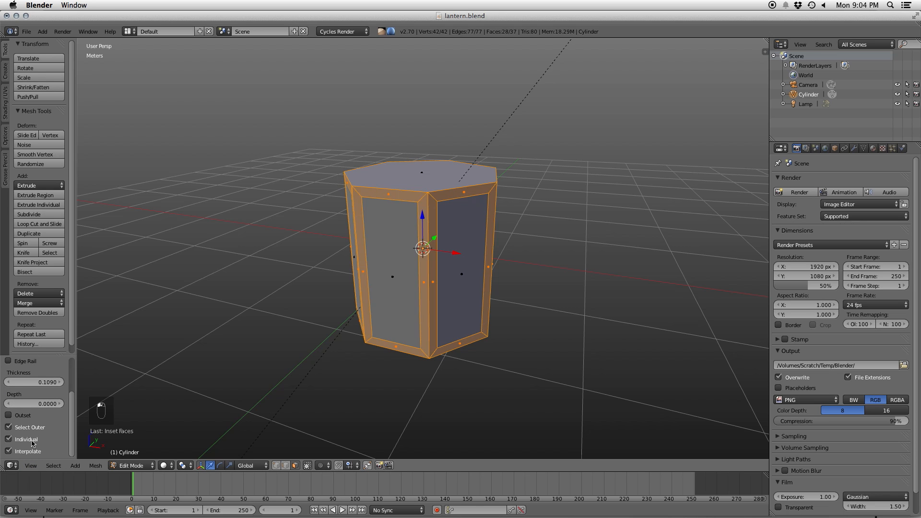
- Select all the inset centre panels on the sides using Select Similar and delete their faces to leave open windows
middle_click_drag(385, 230, 422, 184)
middle_click_drag(430, 276, 438, 245)
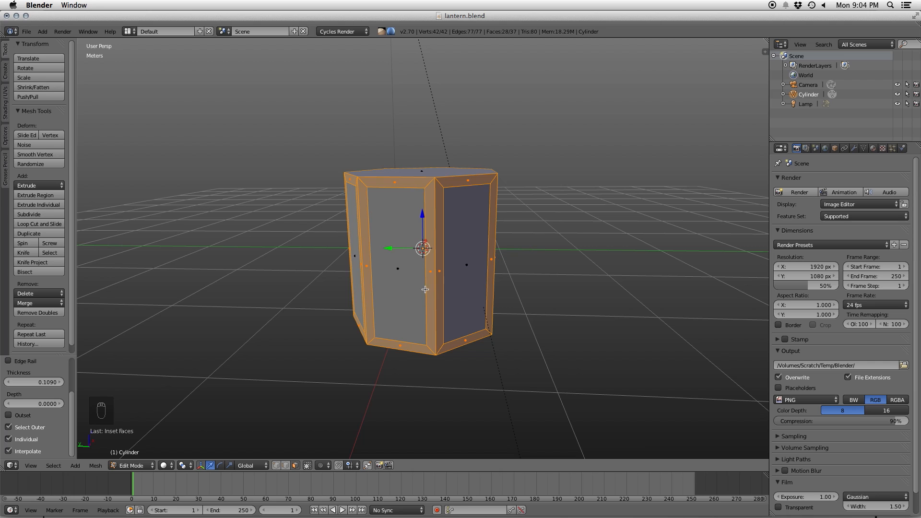
right_click(425, 290)
right_click(463, 270, "shift")
middle_click_drag(463, 271, 525, 267)
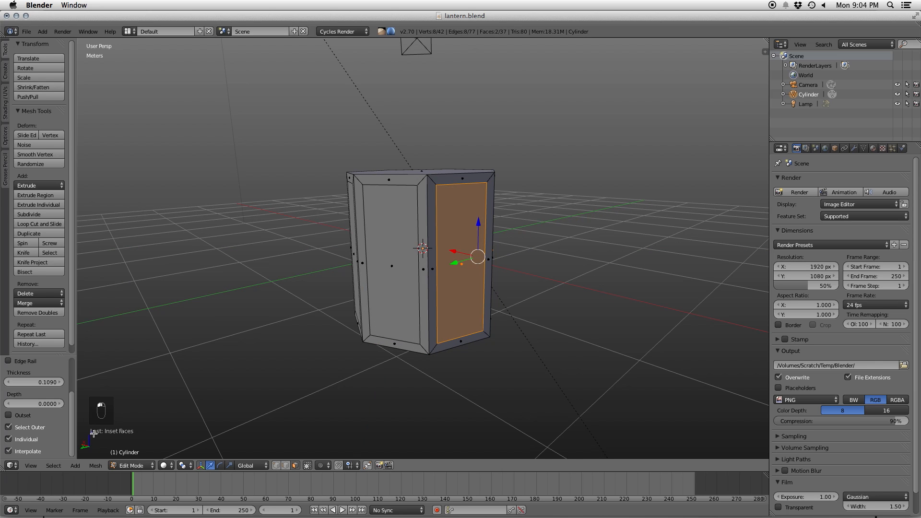
left_click(56, 465)
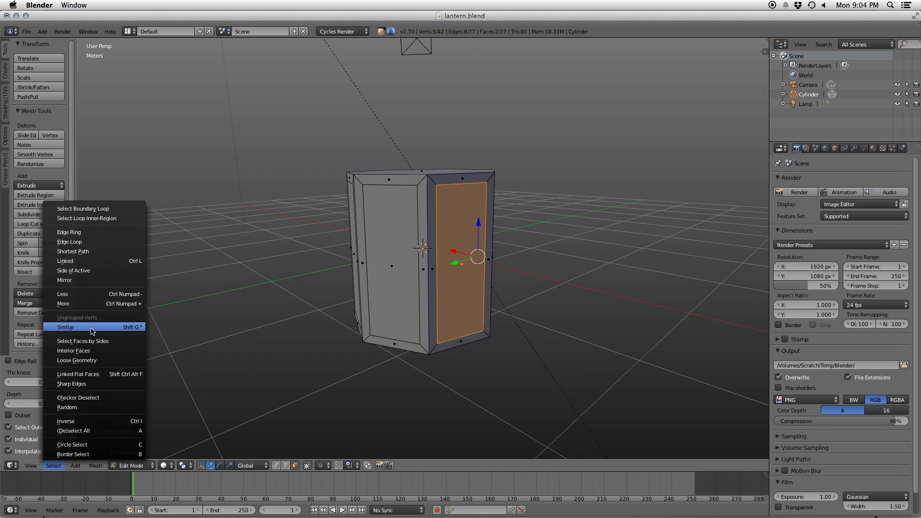
mouse_move(93, 331)
left_click(199, 357)
middle_click_drag(484, 233, 456, 242)
key("x")
left_click(455, 243)
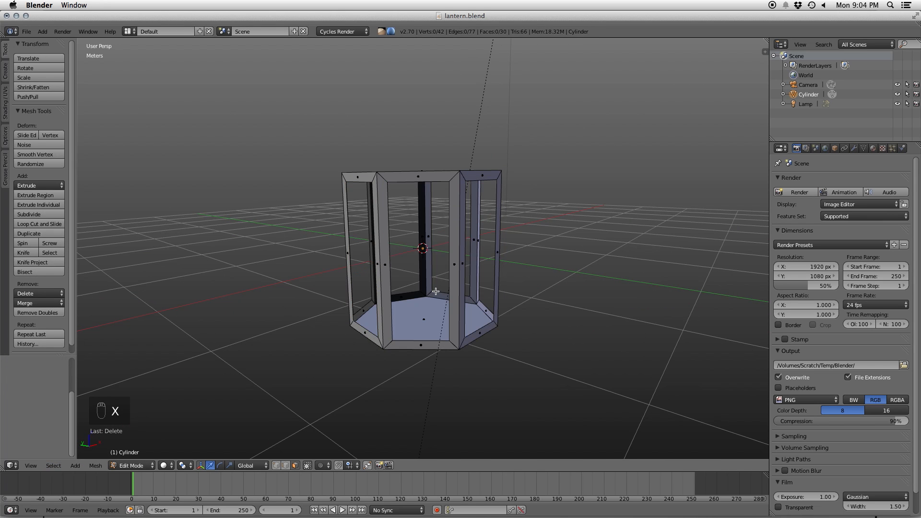
- Return to object mode and add a Solidify modifier to the cylinder frame
middle_click_drag(494, 184, 491, 205)
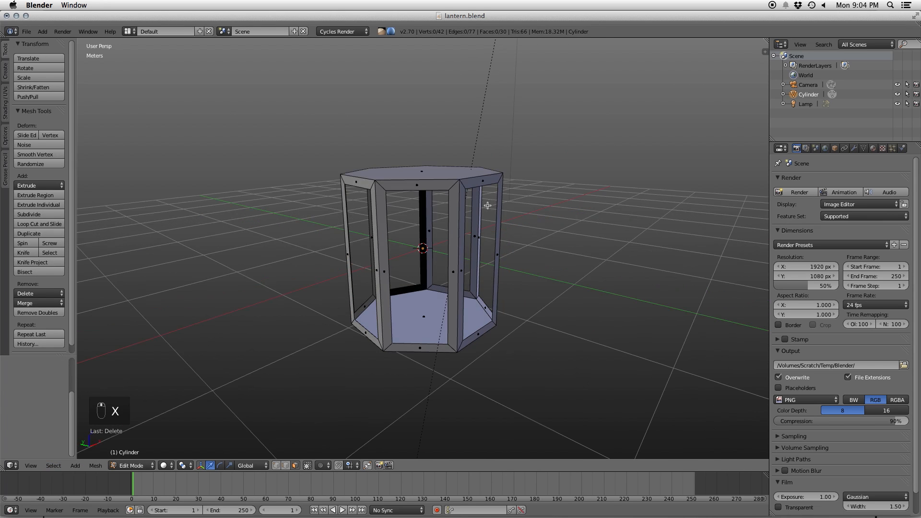
key("Tab")
left_click(854, 148)
left_click(827, 181)
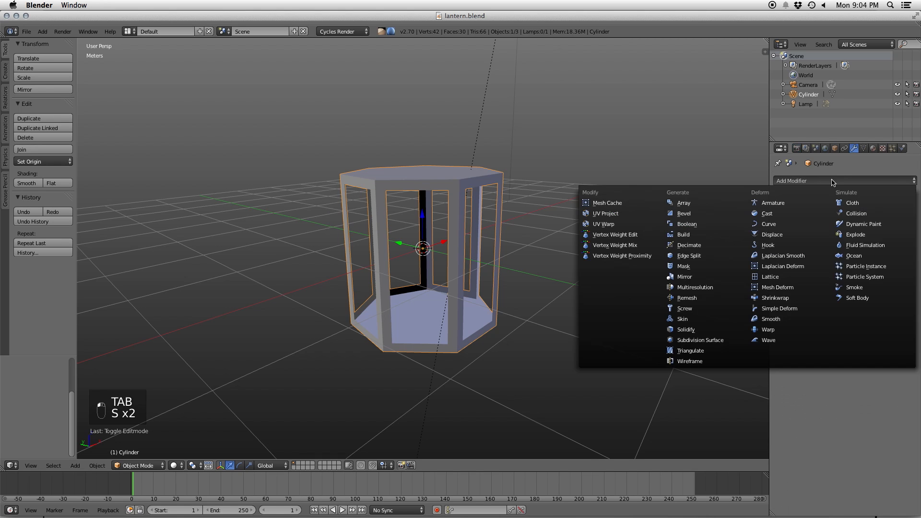
left_click(686, 329)
scroll(591, 247, "up", 8)
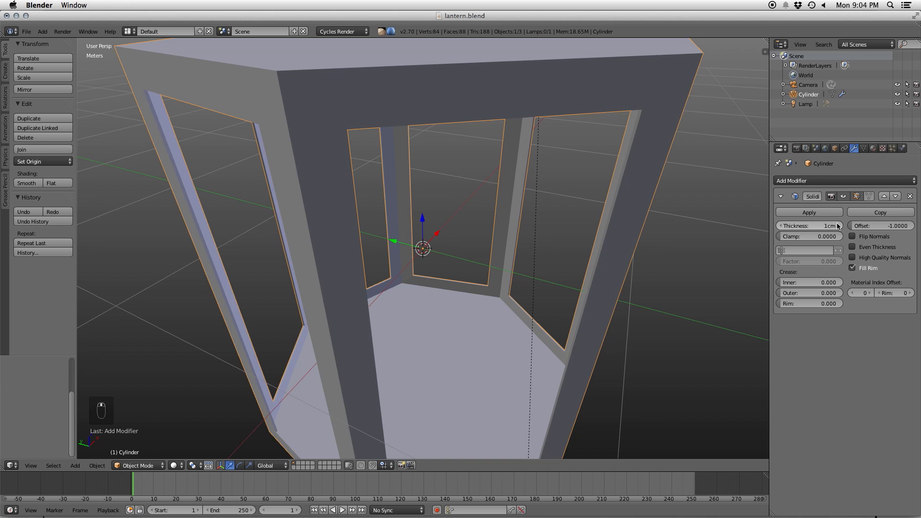
scroll(426, 169, "down", 6)
key("s")
key("s")
- Select the cylinder's top cap in edit mode and delete that face
key("Tab")
key("Tab")
key("Tab")
right_click(416, 168)
key("x")
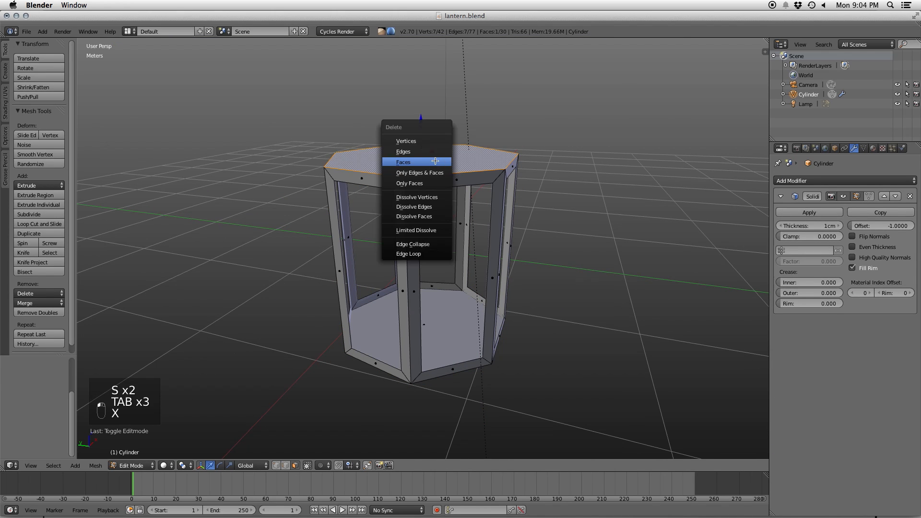
left_click(422, 161)
- Back in object mode, increase the Solidify modifier's thickness to 5.7839 cm
middle_click_drag(411, 179, 463, 277, "shift")
key("Tab")
scroll(447, 258, "up", 4)
left_click_drag(823, 227, 842, 228)
middle_click_drag(497, 312, 508, 291)
key("s")
key("s")
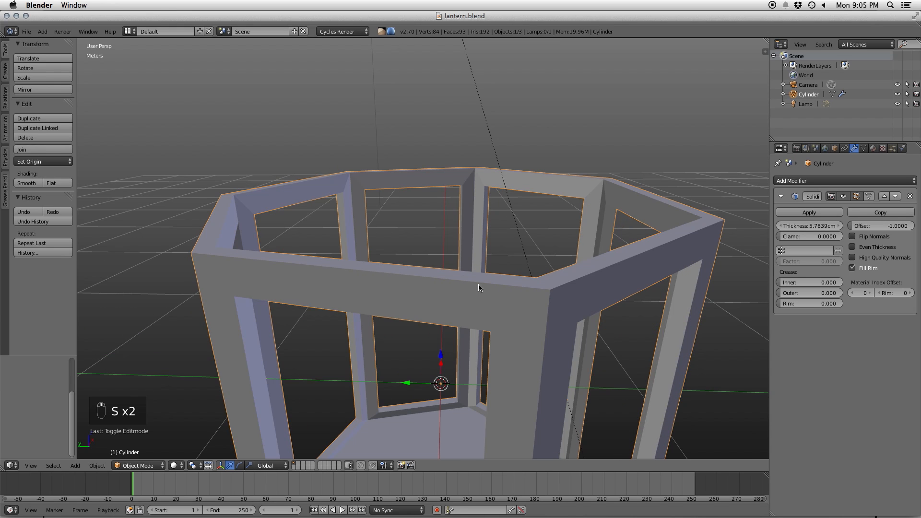
- Enter edit mode with vertex selection, switch to wireframe display, and clear the selection
key("Tab")
scroll(491, 274, "down", 5)
scroll(491, 274, "down", 3)
key("ctrl+Tab")
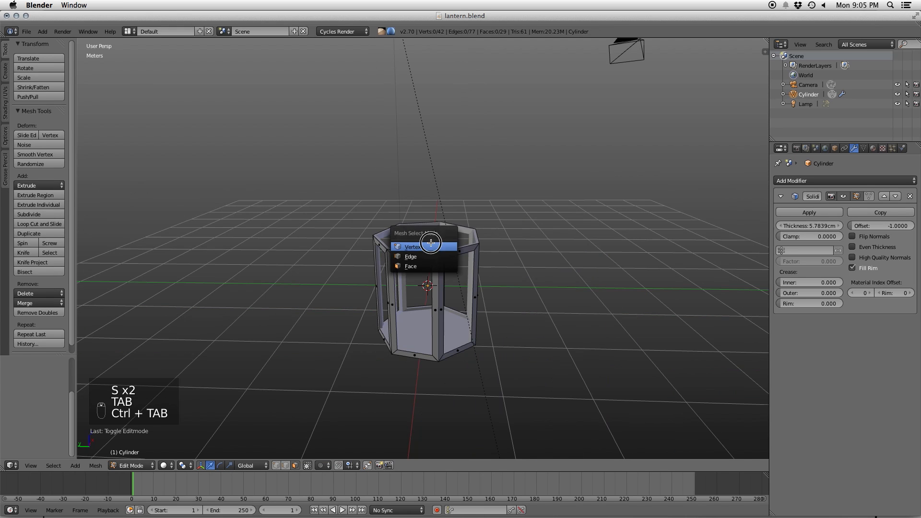
left_click(432, 244)
middle_click_drag(431, 244, 442, 216)
key("z")
key("a")
key("b")
key("a")
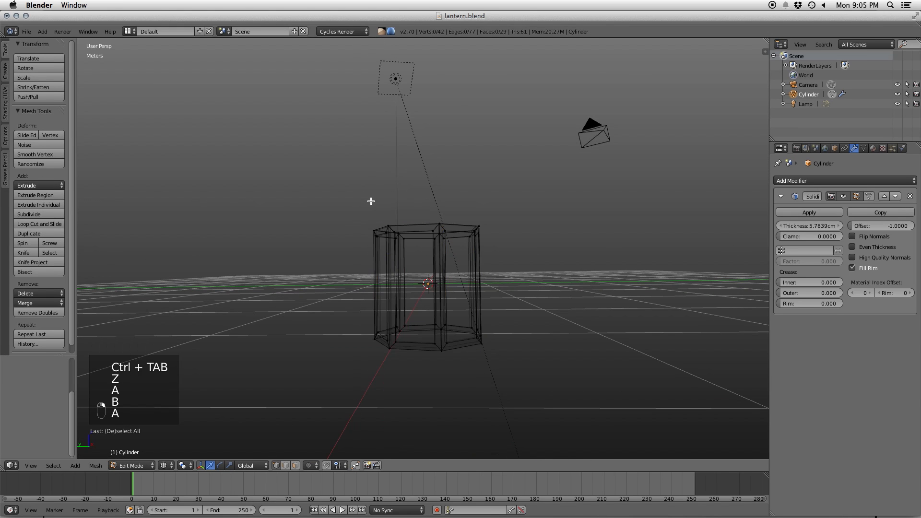
- In front orthographic view, box-select the frame's upper vertices and move them up to make the lantern taller
key("KP_1")
key("KP_5")
left_click_drag(617, 272, 618, 273)
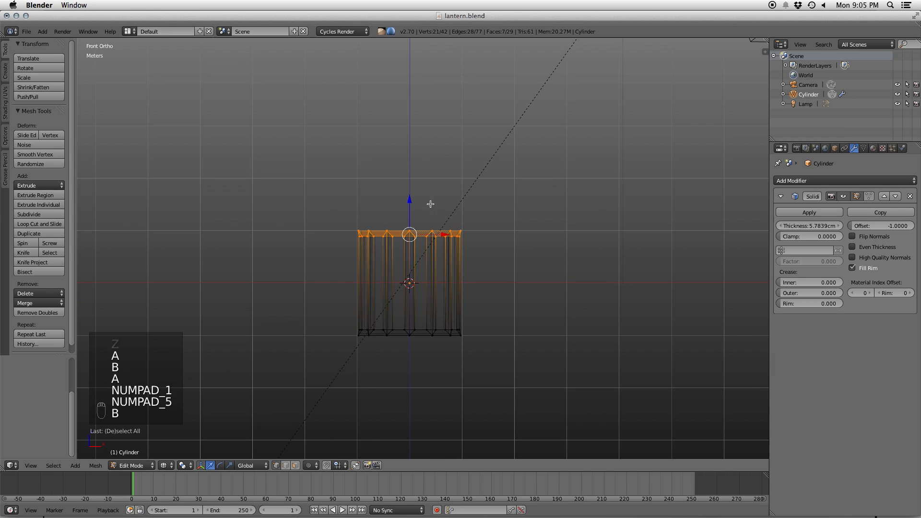
key("g")
left_click(471, 246)
- Leave edit mode and restore solid shading and the perspective view of the lantern frame
key("Tab")
middle_click_drag(505, 231, 471, 258)
key("z")
scroll(480, 251, "up", 3)
key("KP_5")
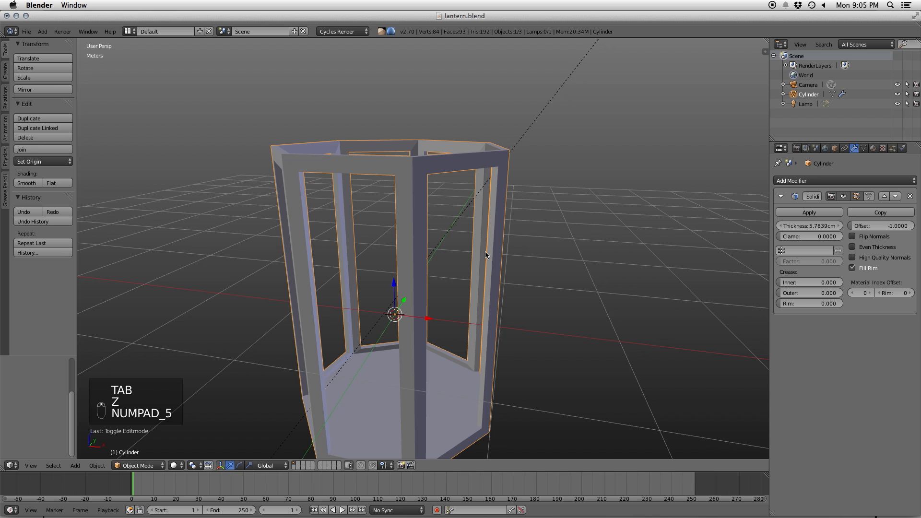
key("s")
key("s")
- In edit mode, add a single centred loop cut across one vertical post of the frame
scroll(446, 287, "down", 5)
middle_click_drag(446, 287, 465, 244)
key("Tab")
scroll(468, 252, "up", 4)
key("a")
key("a")
key("ctrl+r")
left_click(485, 274)
right_click(485, 274)
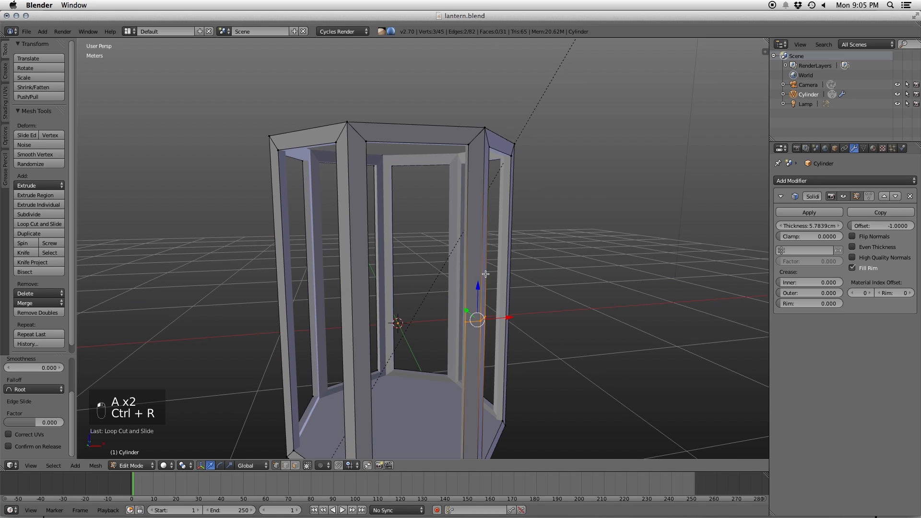
- Add a single centred loop cut across each of four more vertical posts of the frame
key("a")
key("ctrl+r")
left_click(376, 333)
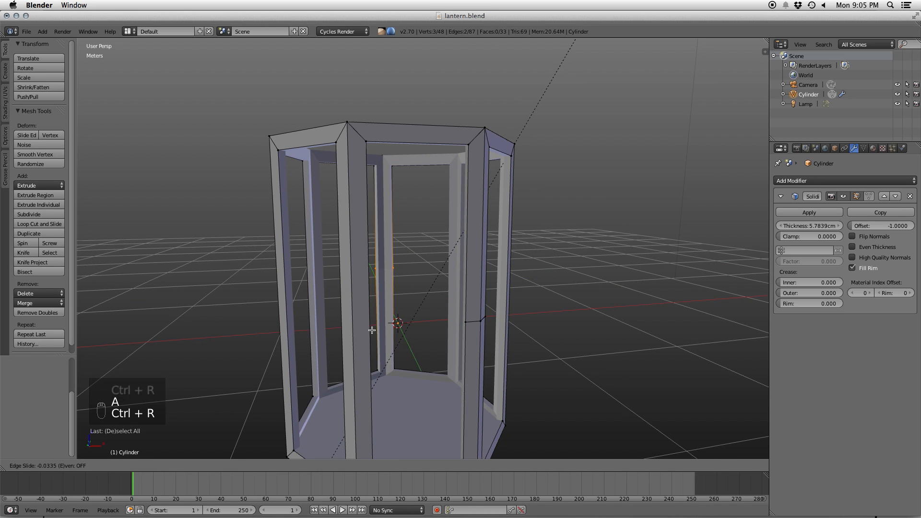
right_click(370, 333)
key("ctrl+r")
left_click(353, 329)
right_click(353, 329)
key("ctrl+r")
left_click(284, 304)
right_click(284, 305)
key("ctrl+r")
left_click(314, 281)
right_click(314, 281)
- Add a centred loop cut across each of the last two uncut vertical posts
middle_click_drag(494, 295, 470, 289)
key("ctrl+r")
left_click(490, 295)
right_click(490, 295)
key("ctrl+r")
left_click(499, 284)
right_click(499, 284)
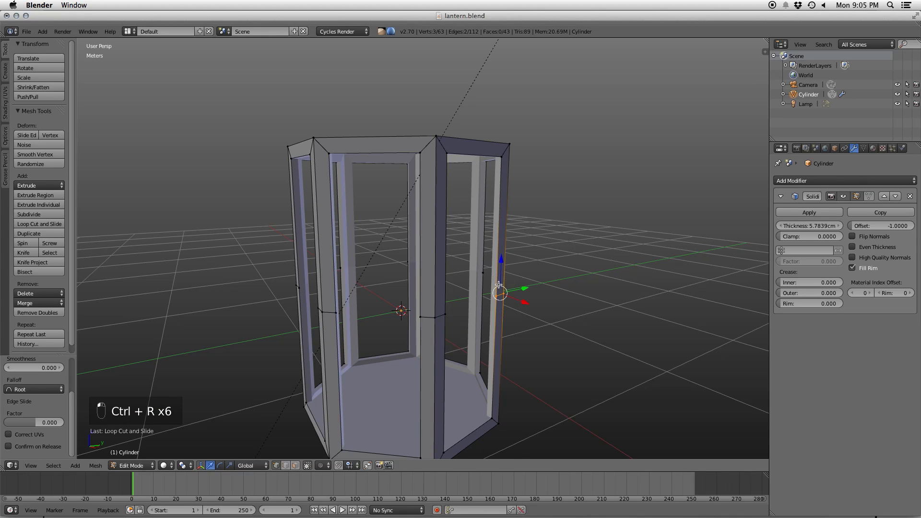
- Select the horizontal cuts on all seven posts and bevel them with one segment and an offset of about 0.8
right_click(434, 319, "alt+shift")
right_click(328, 314, "alt+shift")
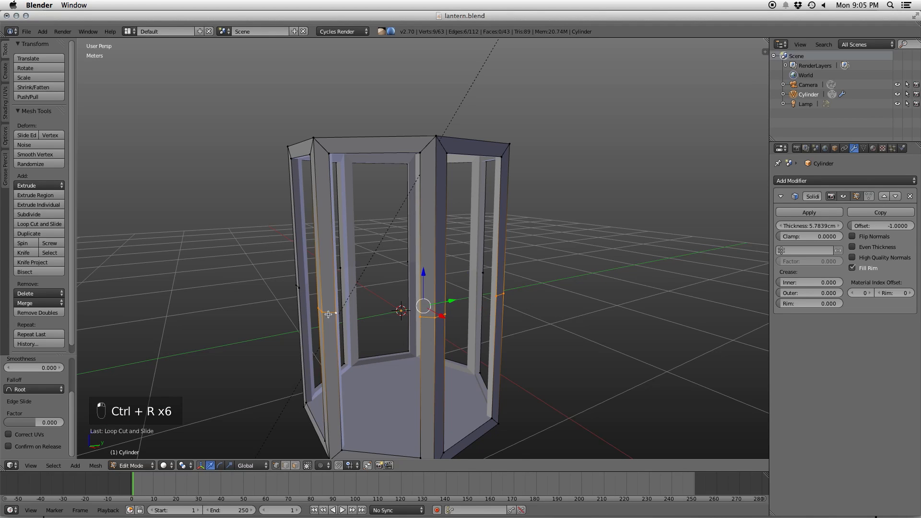
middle_click_drag(297, 292, 394, 336)
right_click(335, 339, "alt+shift")
right_click(388, 345, "alt+shift")
right_click(362, 341, "alt+shift")
right_click(387, 333, "alt+shift")
middle_click_drag(468, 346, 498, 319)
scroll(492, 314, "down", 2)
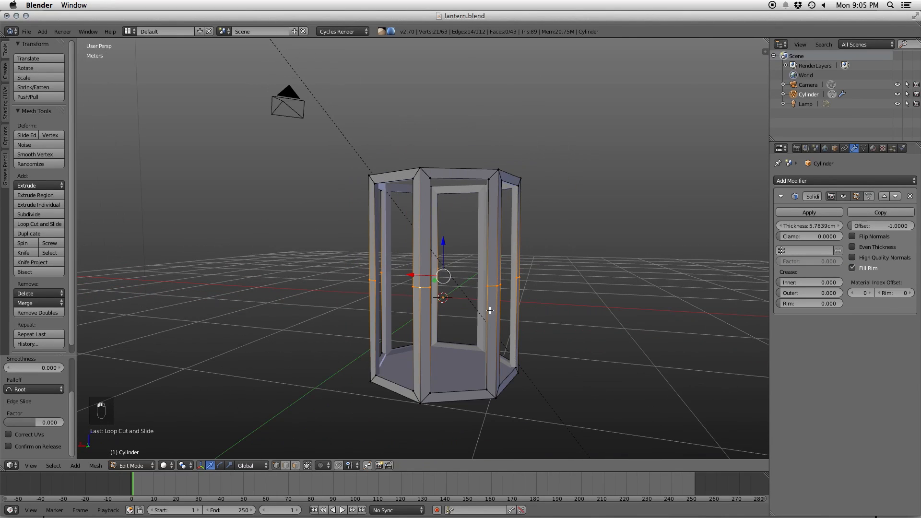
key("w")
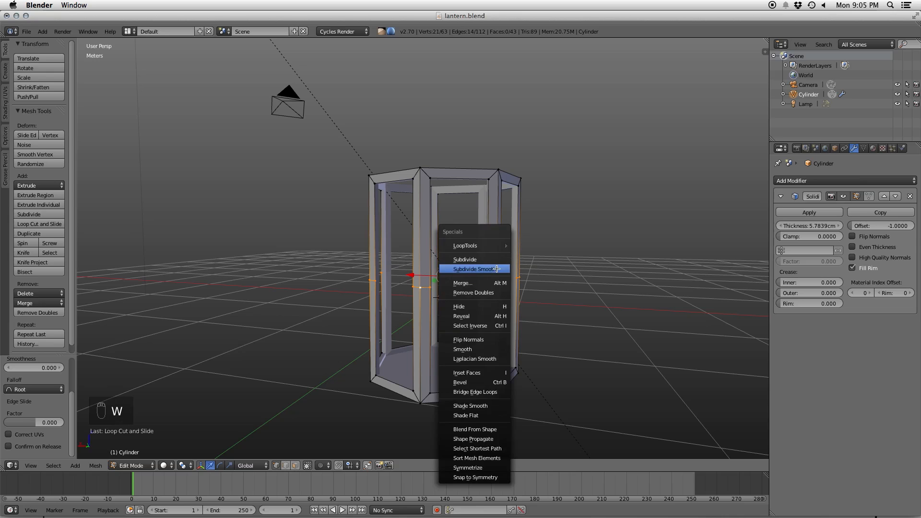
left_click(478, 382)
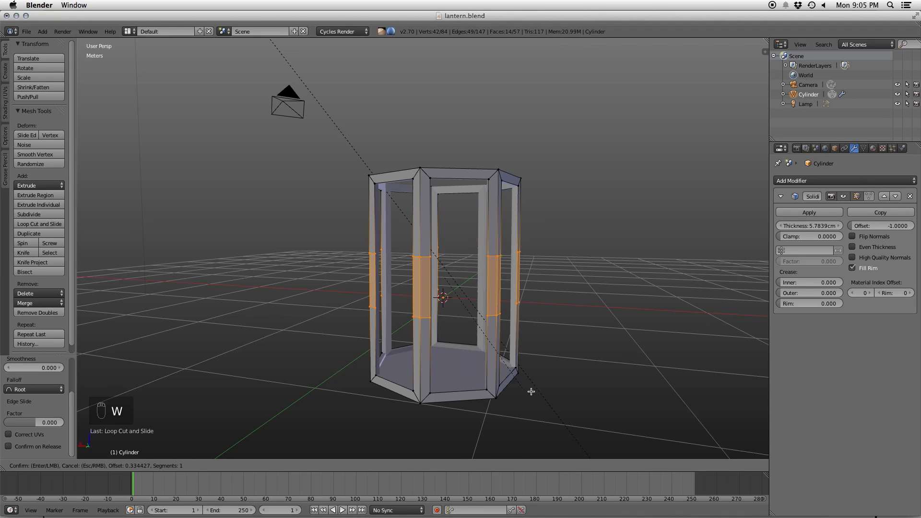
left_click(566, 399)
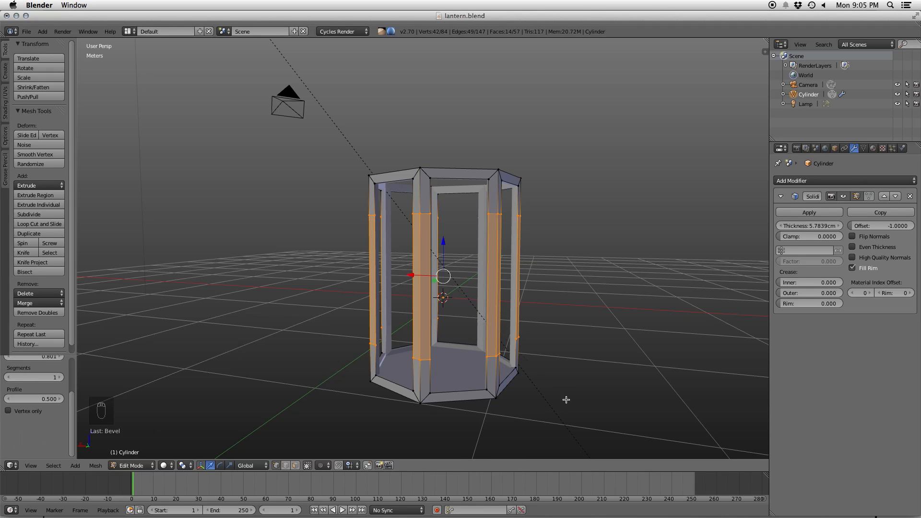
- In edge selection mode, deselect the vertical edges with circle select in wireframe front view, keeping only the horizontal cuts, and restore solid shading
key("ctrl+Tab")
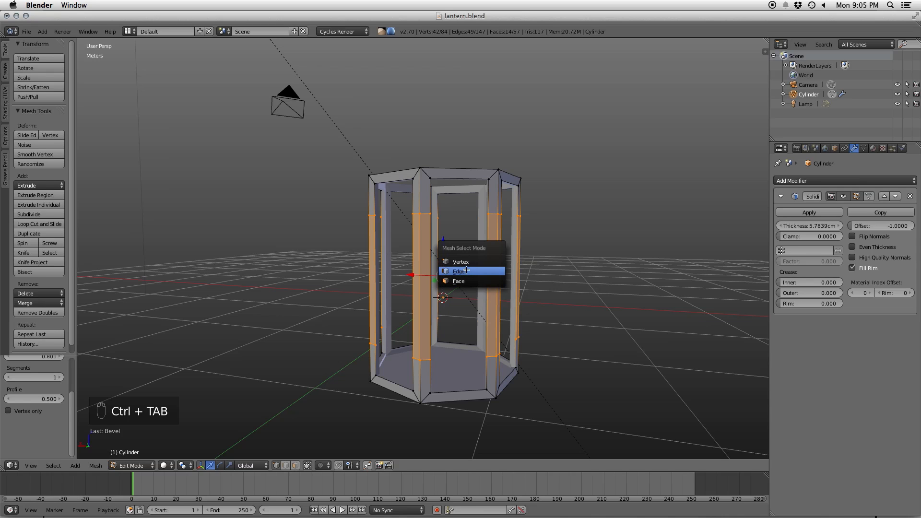
left_click(466, 271)
key("z")
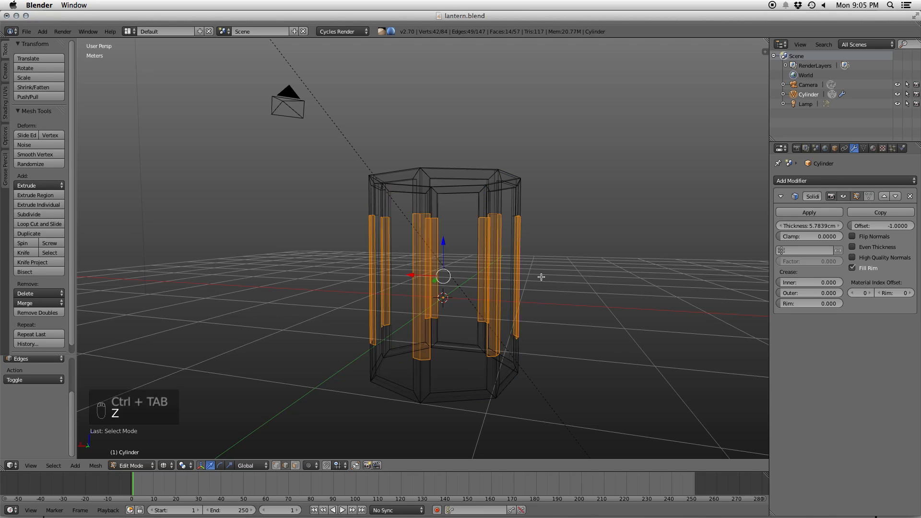
key("KP_1")
key("KP_5")
key("c")
mouse_move(513, 276)
middle_mouse_down()
mouse_move(233, 275)
mouse_move(497, 263)
middle_mouse_up()
right_click(398, 270)
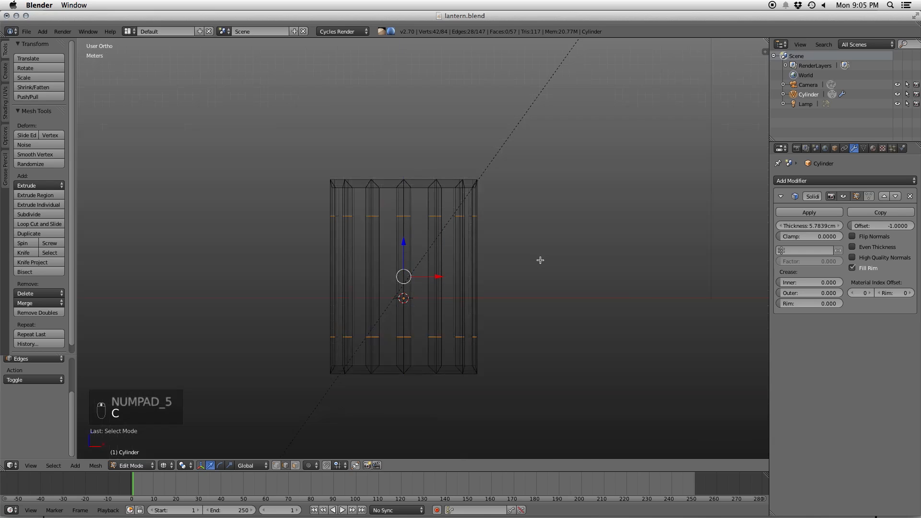
middle_click_drag(551, 253, 522, 269)
key("z")
- Try a bevel on the selected horizontal post edges and undo it
key("w")
left_click(418, 243)
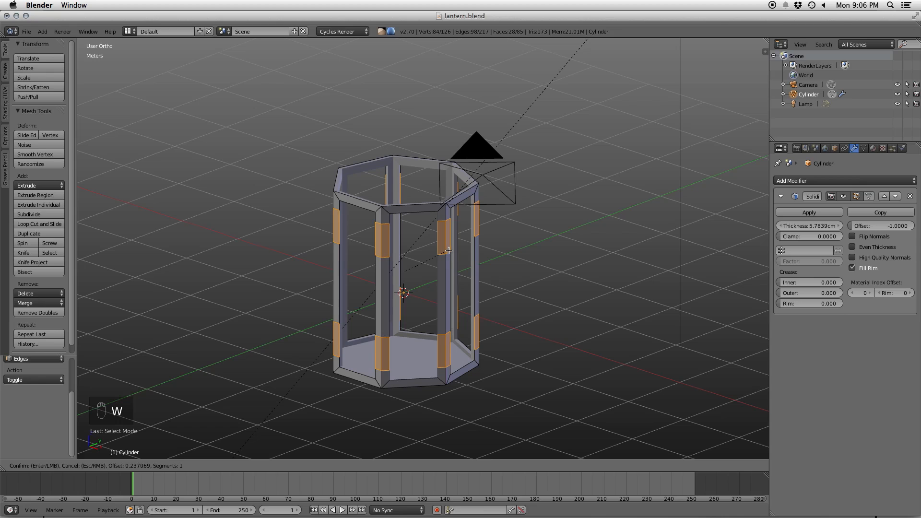
left_click(450, 251)
key("super+z")
- Scale the two rings of post edges closer together along Z, bevel them into upper and lower segments, and clear the selection
key("s")
left_click_drag(406, 242, 406, 250)
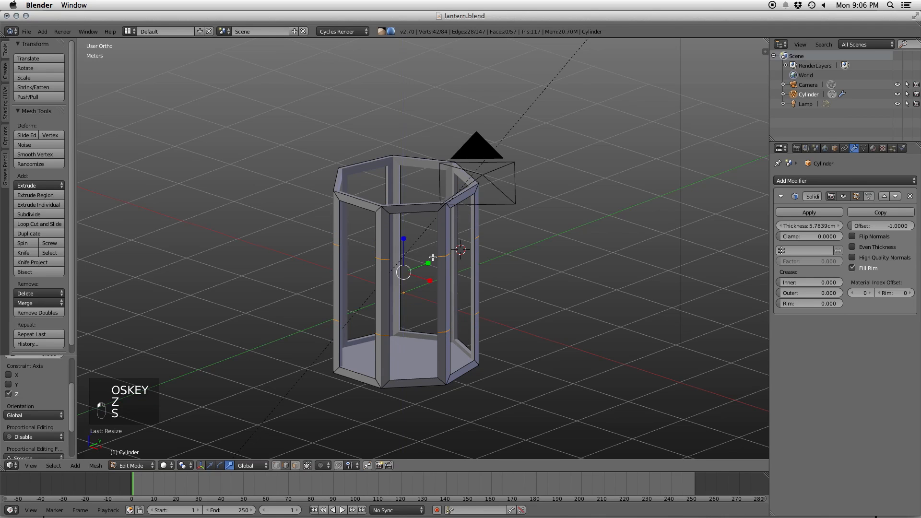
middle_click_drag(455, 260, 441, 255)
key("w")
left_click(440, 255)
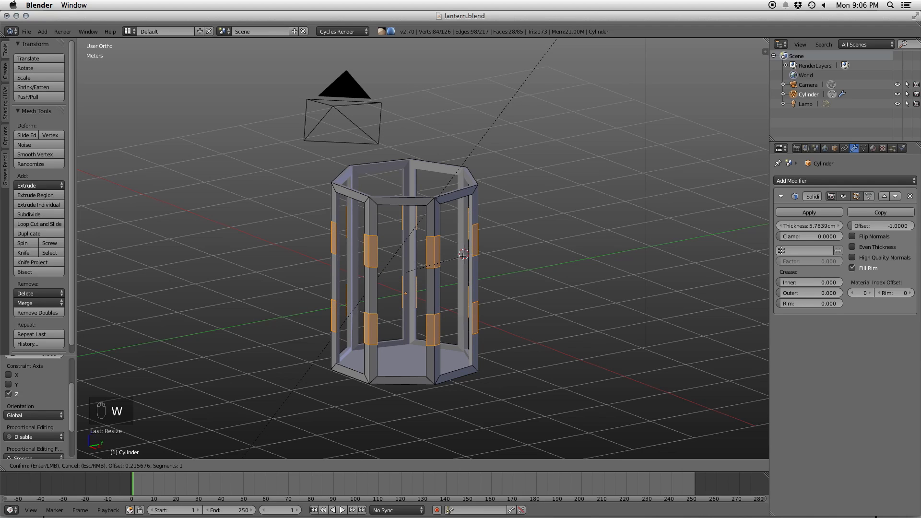
left_click(463, 256)
key("a")
- In edge selection mode, bridge the two facing upper-segment edges of neighbouring posts to fill one panel of the upper band
scroll(462, 259, "up", 6)
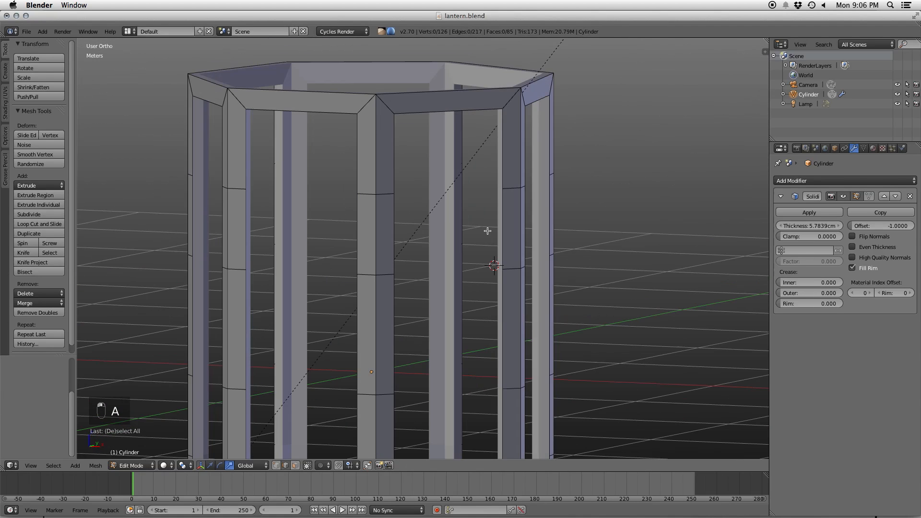
key("ctrl+Tab")
left_click(475, 230)
right_click(502, 215, "alt")
middle_click_drag(499, 214, 358, 276)
right_click(341, 263)
right_click(461, 251, "shift")
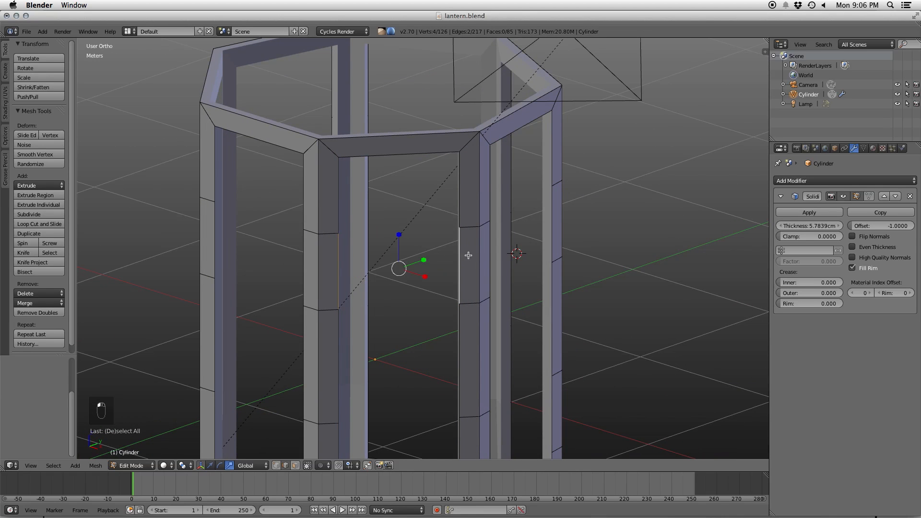
key("ctrl+e")
left_click(438, 403)
- Bridge the facing lower-segment edges of the same two posts to start the lower band
middle_click_drag(448, 403, 448, 354)
right_click(492, 336)
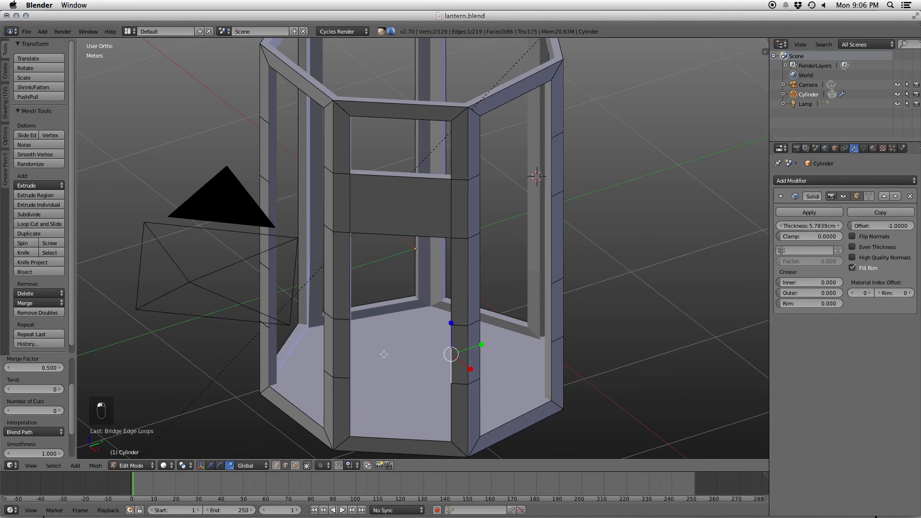
key("q")
key("ctrl+e")
left_click(370, 348)
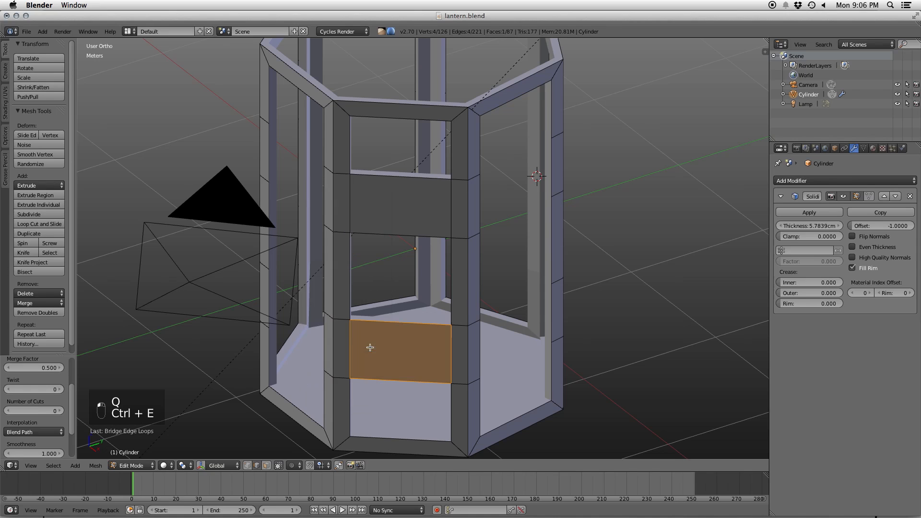
- Switch to perspective view and bridge the lower-segment edges across the adjacent side of the frame
right_click(324, 337)
middle_click_drag(326, 338, 286, 335)
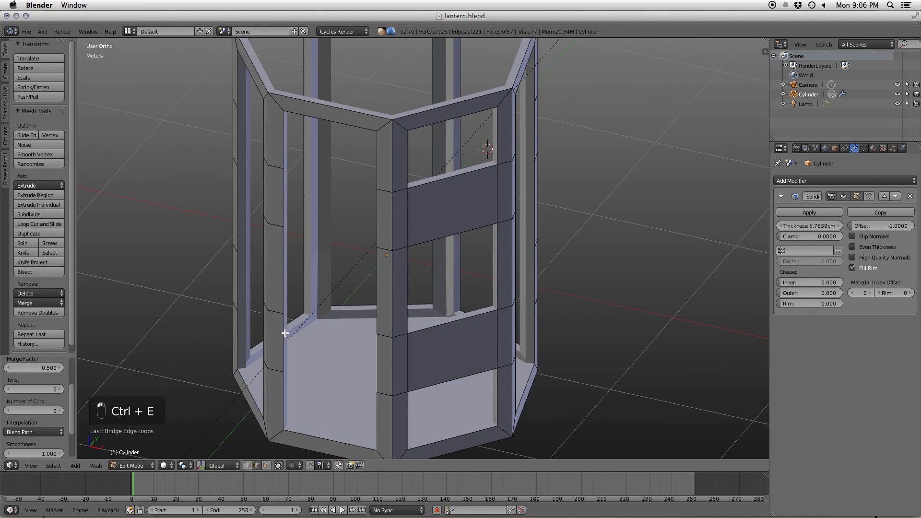
key("KP_5")
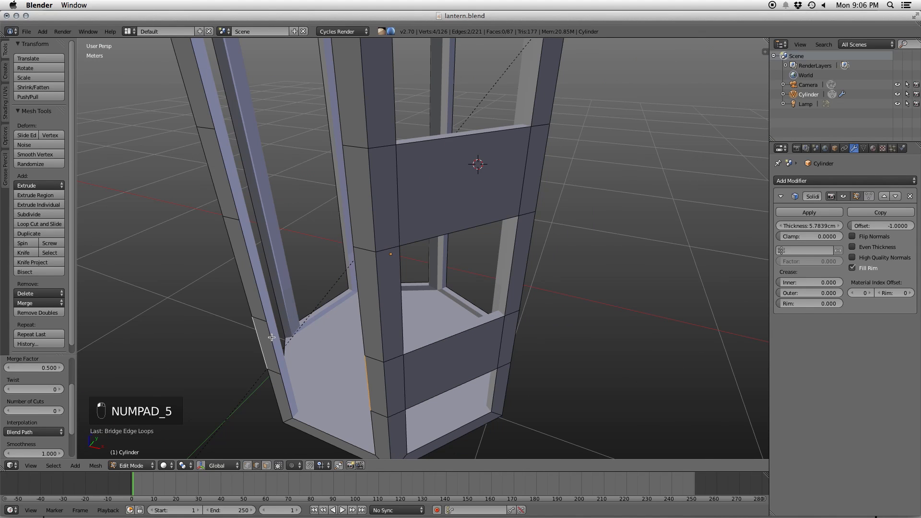
key("super+z")
right_click(272, 337, "shift")
key("ctrl+e")
left_click(338, 333)
- Continue the lower band around the frame by bridging the facing post edges on the next two sides
middle_click_drag(339, 331, 369, 383)
right_click(342, 411)
middle_click_drag(342, 411, 273, 322)
right_click(271, 323, "shift")
key("ctrl+e")
left_click(332, 305)
middle_click_drag(331, 305, 381, 326)
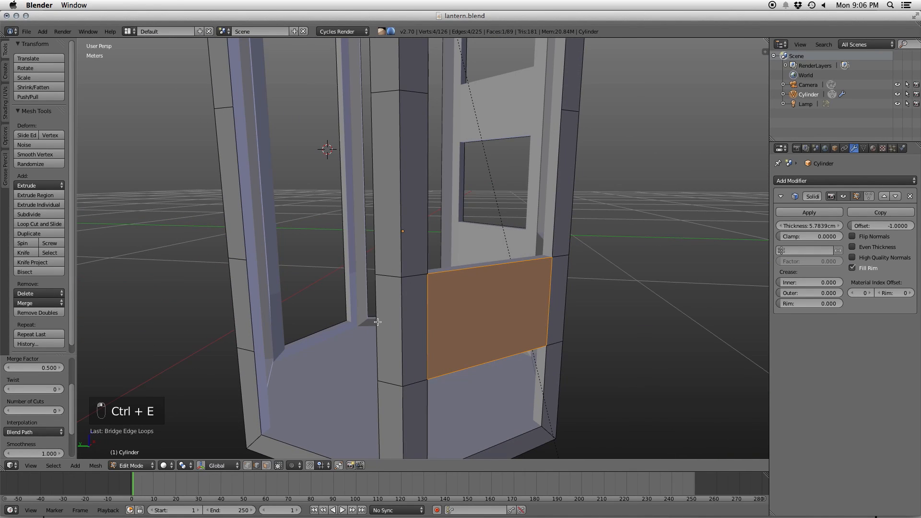
right_click(374, 317)
right_click(251, 297, "shift")
key("ctrl+e")
left_click(288, 296)
- Extend the lower band across two further sides with Bridge Edge Loops
middle_click_drag(282, 302, 337, 302)
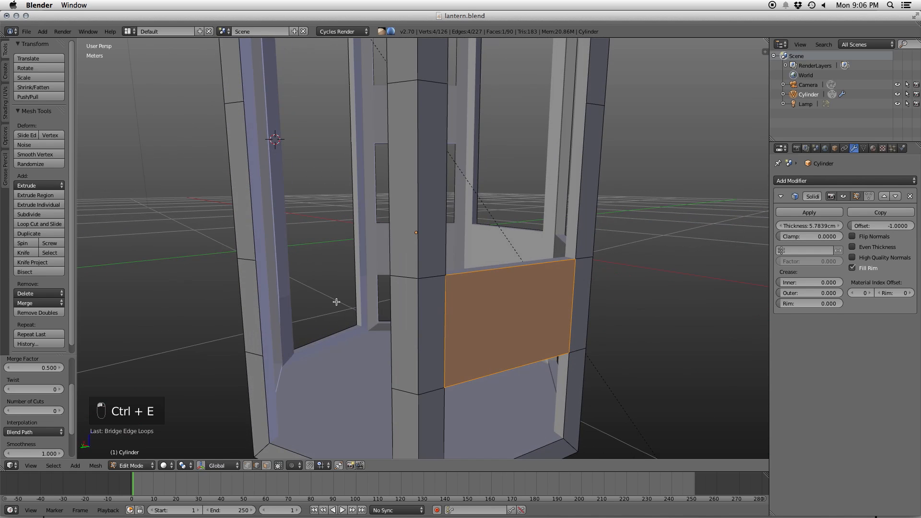
right_click(391, 312)
right_click(259, 304, "shift")
key("ctrl+e")
left_click(261, 304)
middle_click_drag(261, 303, 443, 314)
right_click(449, 309)
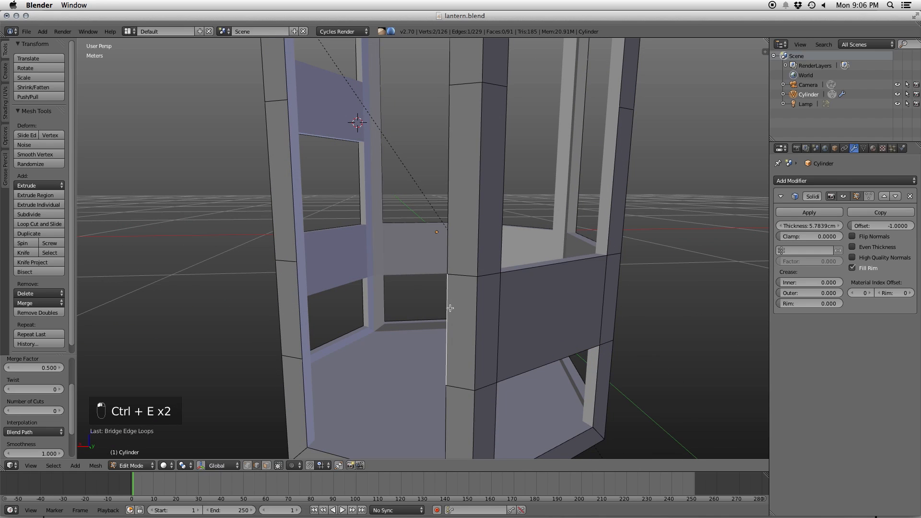
key("ctrl+e")
left_click(301, 305)
- Bridge the facing upper-segment post edges on two sides of the frame to extend the upper band
middle_click_drag(317, 268, 267, 231)
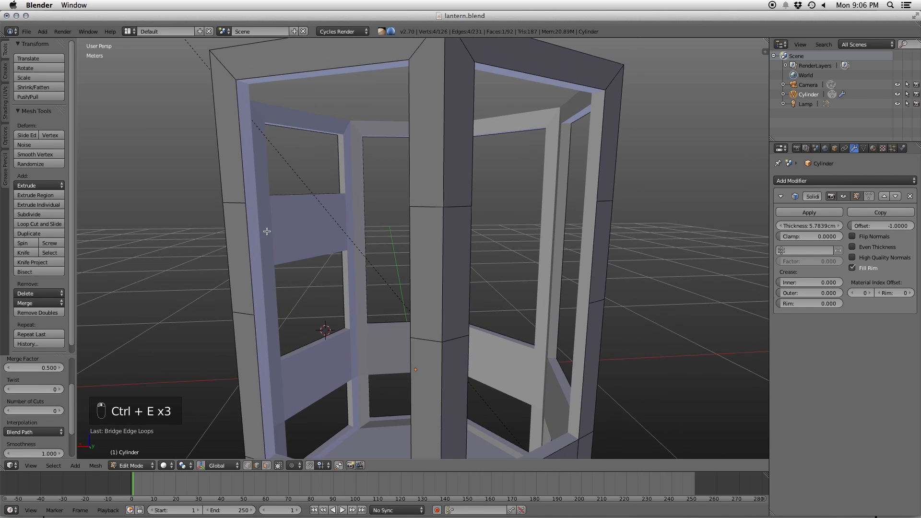
right_click(409, 241, "shift")
key("ctrl+e")
left_click(403, 241)
middle_click_drag(318, 261, 266, 254)
right_click(274, 246)
right_click(402, 245, "shift")
key("ctrl+e")
left_click(387, 245)
- Orbit around the frame and bridge the upper-segment post edges on three more sides
middle_click_drag(386, 246, 315, 268)
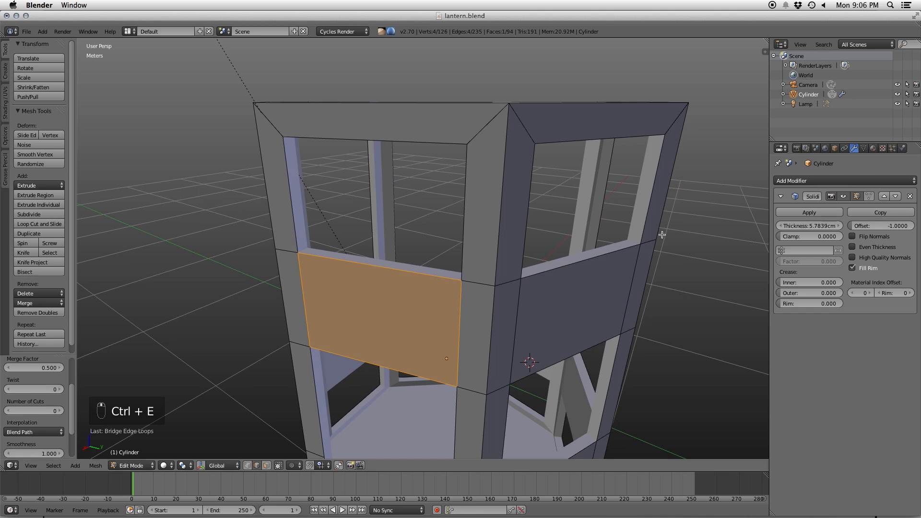
middle_click_drag(378, 262, 487, 287)
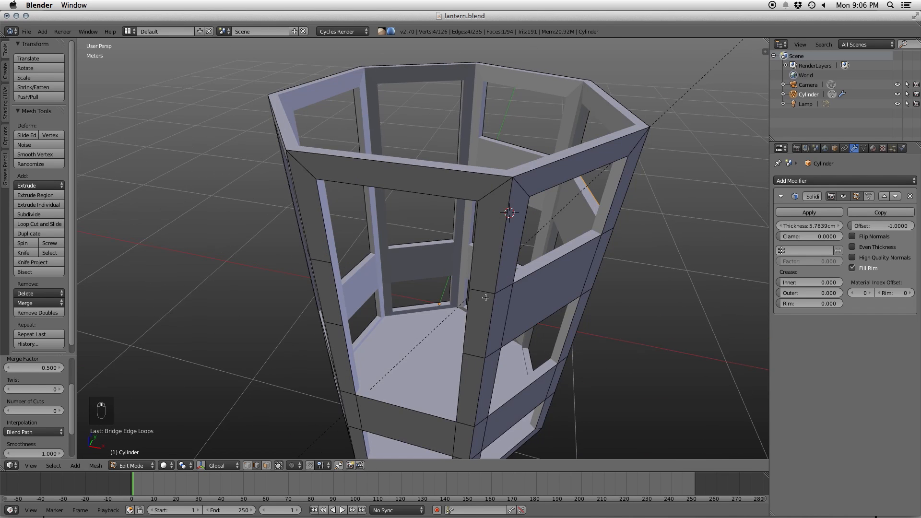
key("ctrl+e")
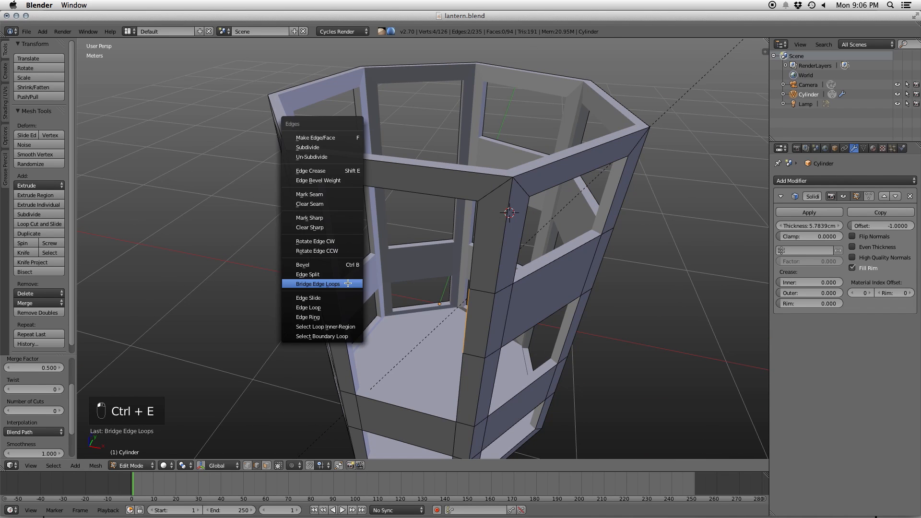
left_click(350, 281)
key("a")
middle_click_drag(354, 278, 395, 268)
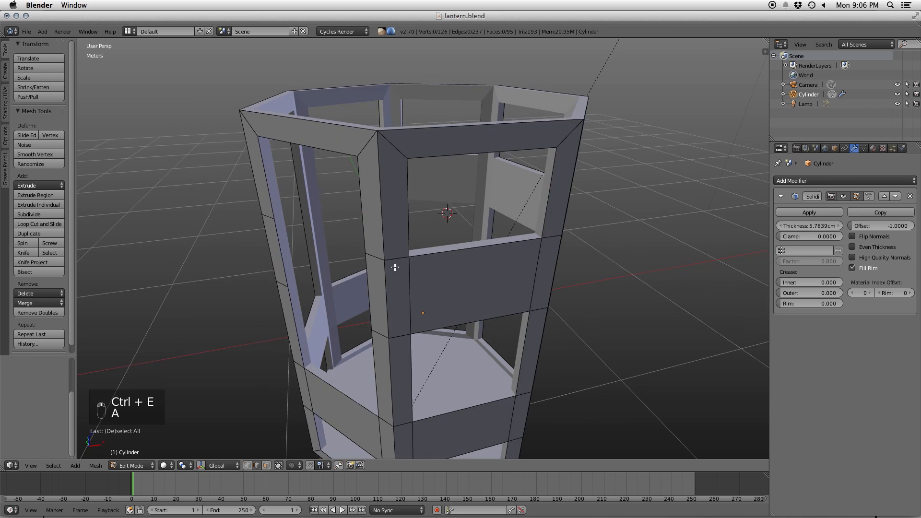
key("ctrl+e")
left_click(289, 250)
middle_click_drag(307, 253, 360, 263)
right_click(329, 296)
key("ctrl+e")
left_click(266, 265)
- Bridge the last open side of the upper band and clear the selection
middle_click_drag(341, 284, 289, 295)
right_click(281, 290)
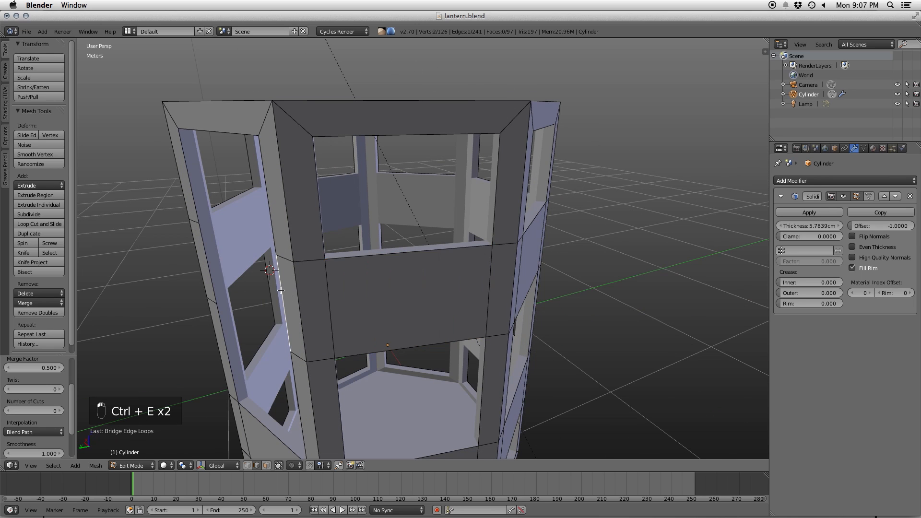
key("ctrl+e")
left_click(211, 247)
key("a")
- Bridge the last open side of the lower band, clear the selection, and leave edit mode
middle_click_drag(268, 264, 500, 228)
scroll(382, 260, "down", 6)
scroll(454, 324, "up", 5)
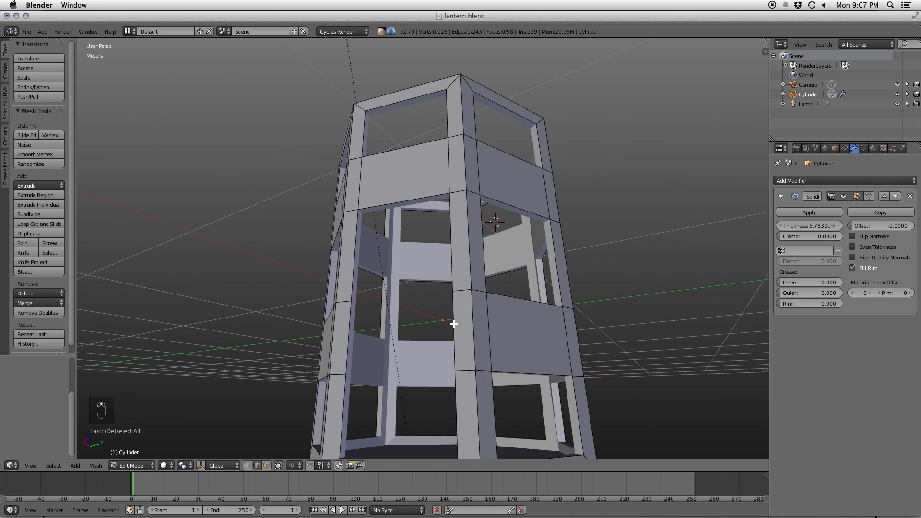
key("ctrl+e")
left_click(355, 326)
key("a")
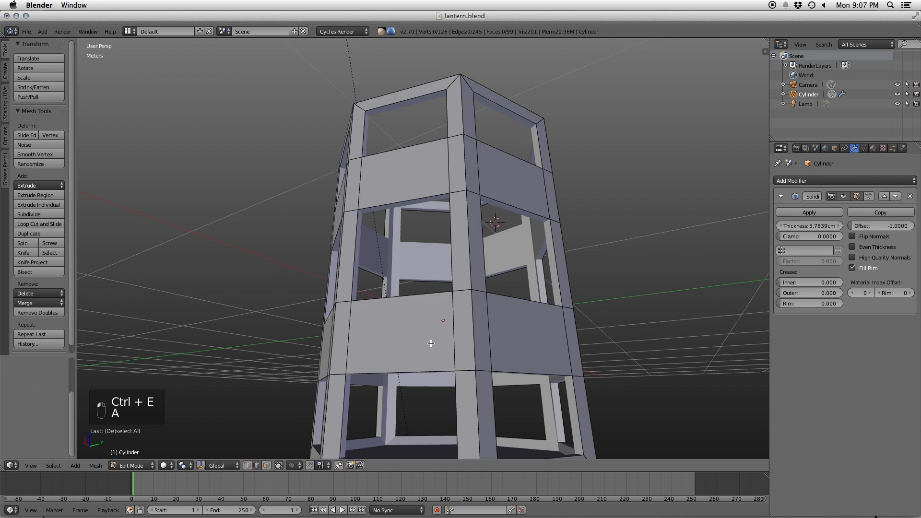
scroll(433, 339, "down", 5)
middle_click_drag(434, 340, 415, 235)
key("Tab")
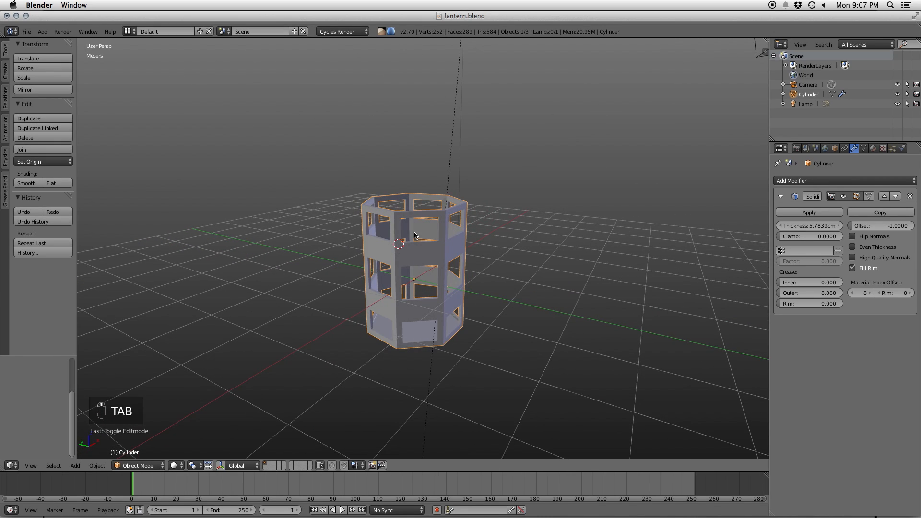
- Return to edit mode with face selection, select the full upper and lower face bands, and show the scale manipulator
key("Tab")
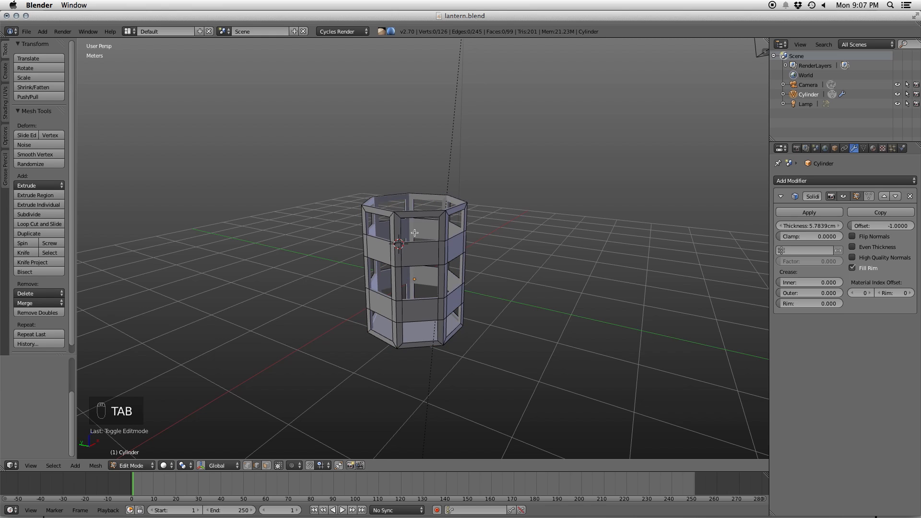
scroll(415, 235, "up", 6)
key("ctrl+Tab")
left_click(481, 263)
right_click(481, 264, "alt")
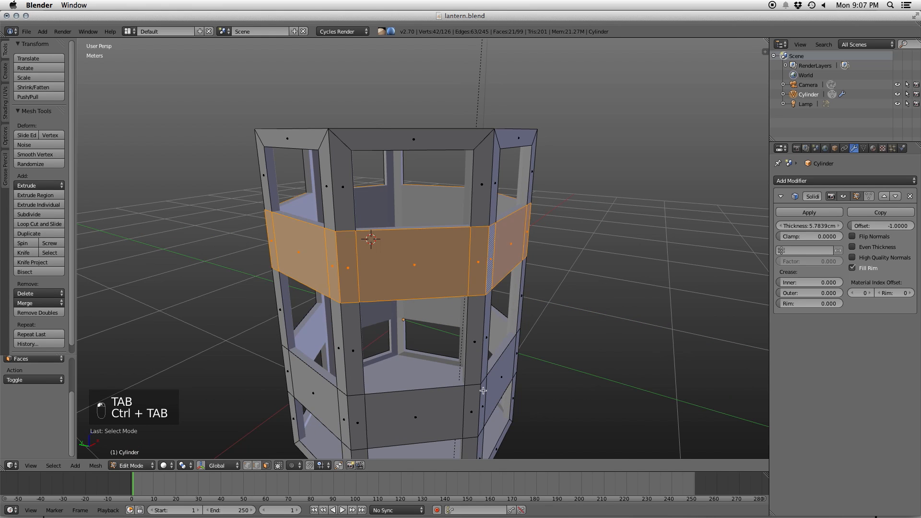
right_click(478, 414, "alt+shift")
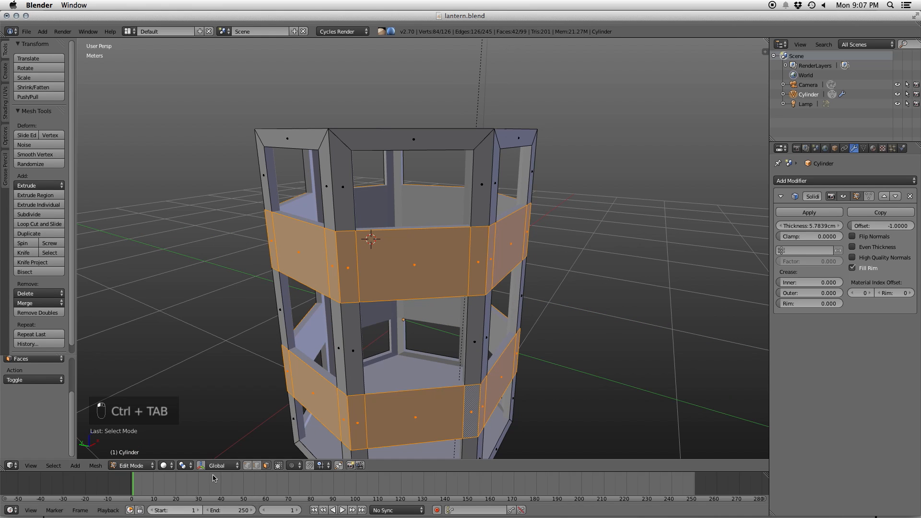
key("q")
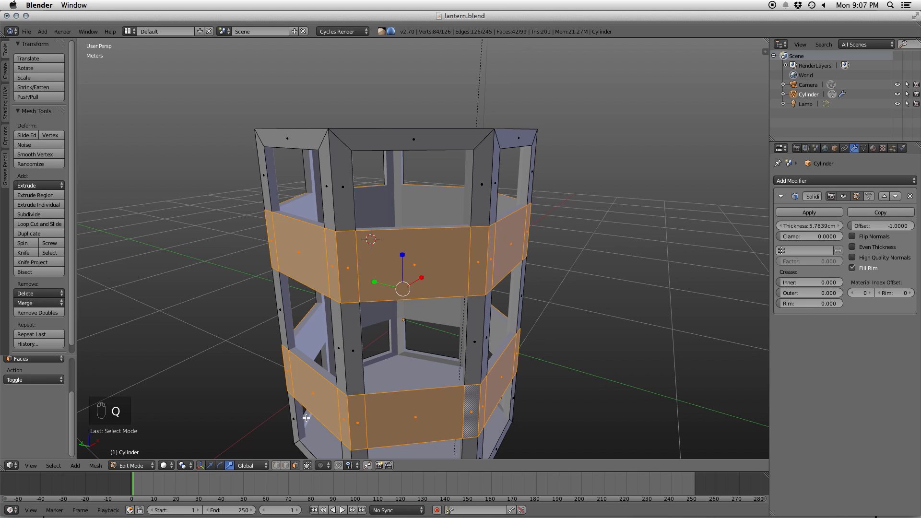
- Try scaling the two selected bands vertically with different pivot point settings, undoing each attempt
left_click(184, 469)
left_click(206, 433)
middle_click_drag(402, 257, 420, 247)
left_click_drag(403, 261, 398, 291)
key("super+z")
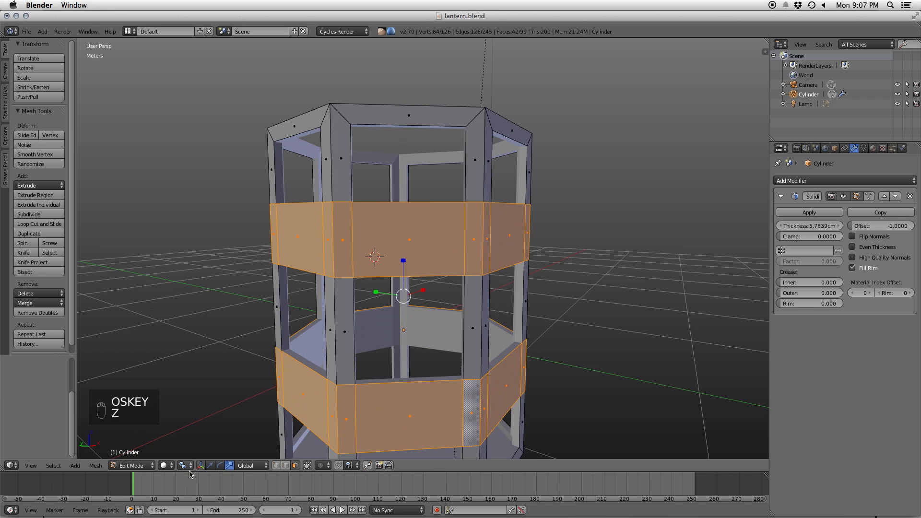
left_click(189, 468)
left_click(209, 433)
left_click_drag(402, 261, 403, 290)
key("super+z")
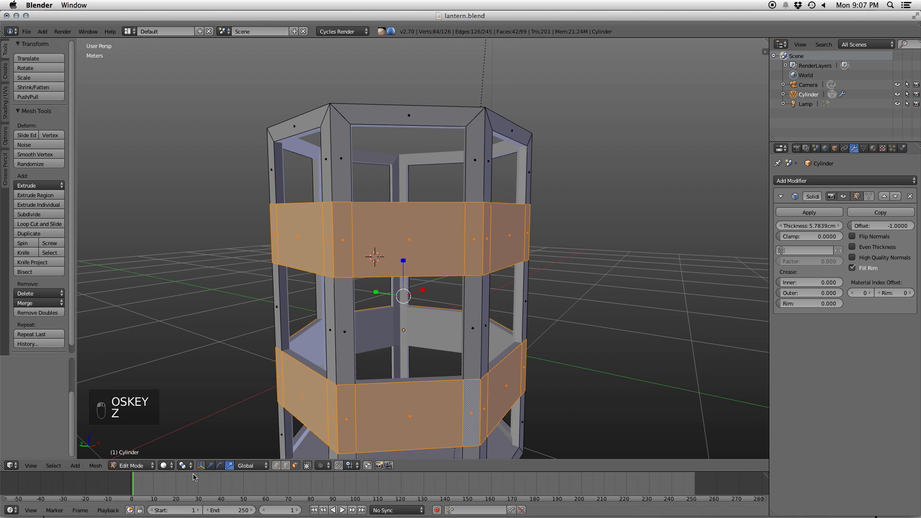
- Change the pivot point, scale the two bands slightly shorter along Z so each shrinks in place, and leave edit mode
left_click(187, 466)
left_click(209, 433)
left_click_drag(403, 261, 403, 267)
scroll(405, 264, "down", 5)
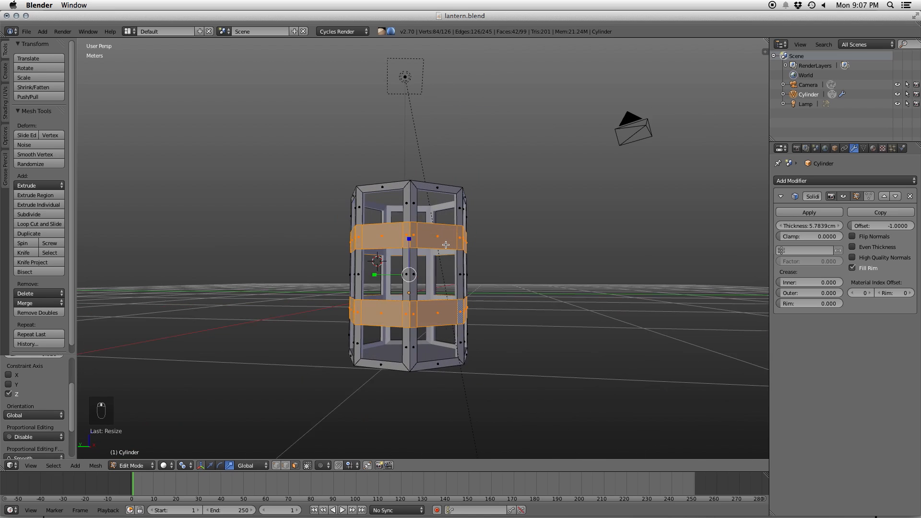
middle_click_drag(444, 245, 448, 263)
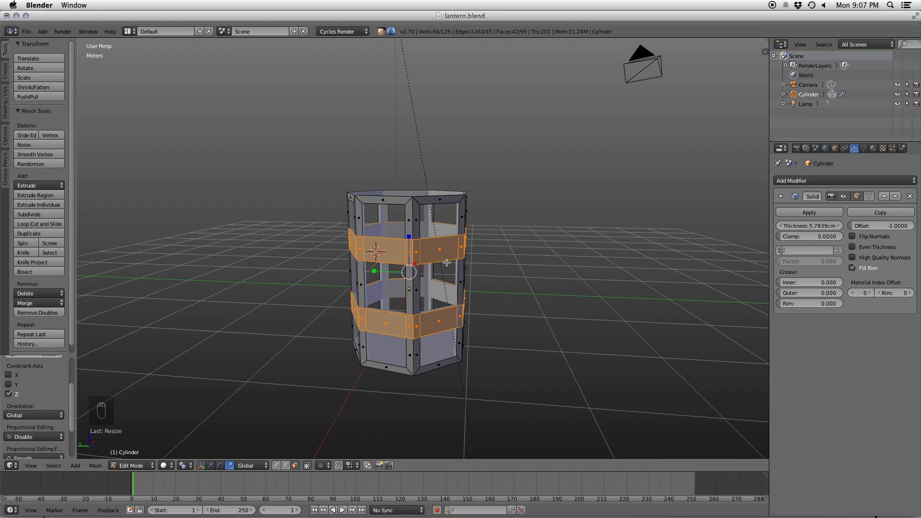
key("Tab")
middle_click_drag(446, 263, 391, 299)
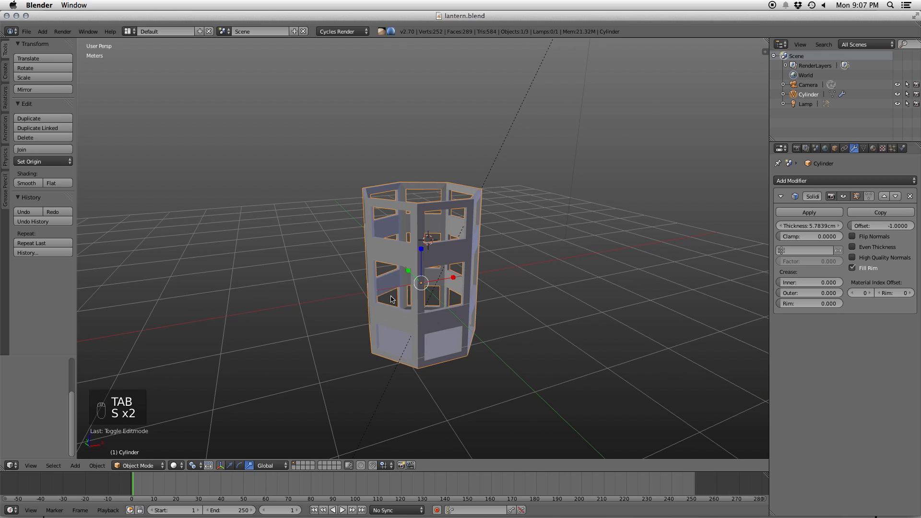
- Rename the frame object and its mesh data to "lantern cage" and save the file
left_click(835, 149)
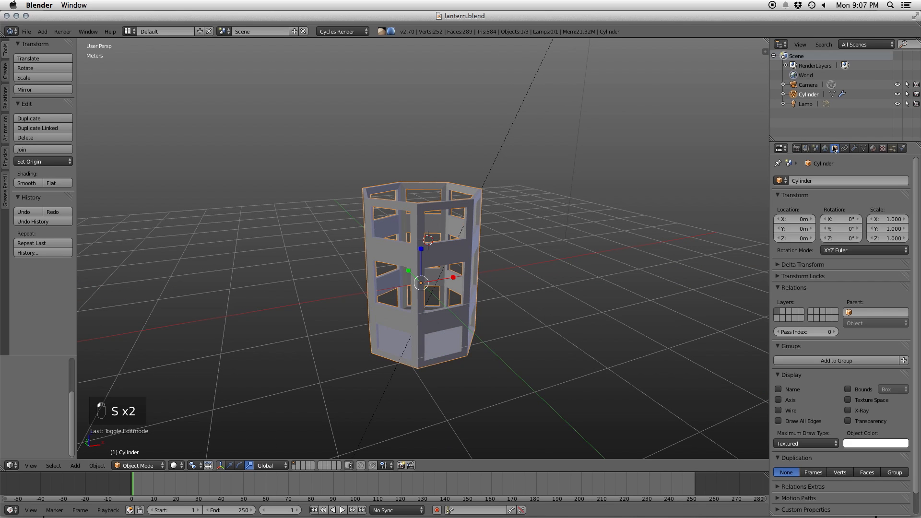
type("lantern cage")
key("Return")
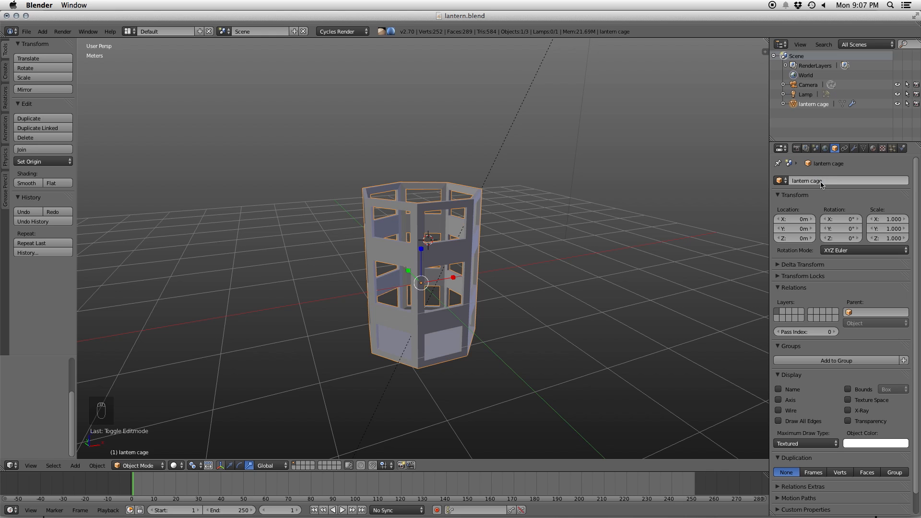
left_click(863, 149)
key("Return")
key("super+s")
left_click(580, 258)
- Select the cage's bottom face, snap the 3D cursor to it, and leave edit mode
middle_click_drag(408, 345, 462, 376)
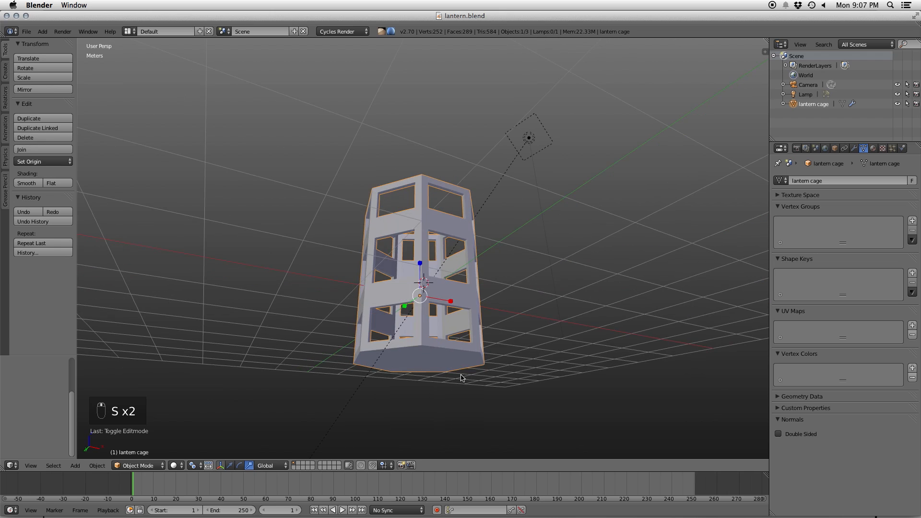
key("Tab")
right_click(461, 362)
key("shift+s")
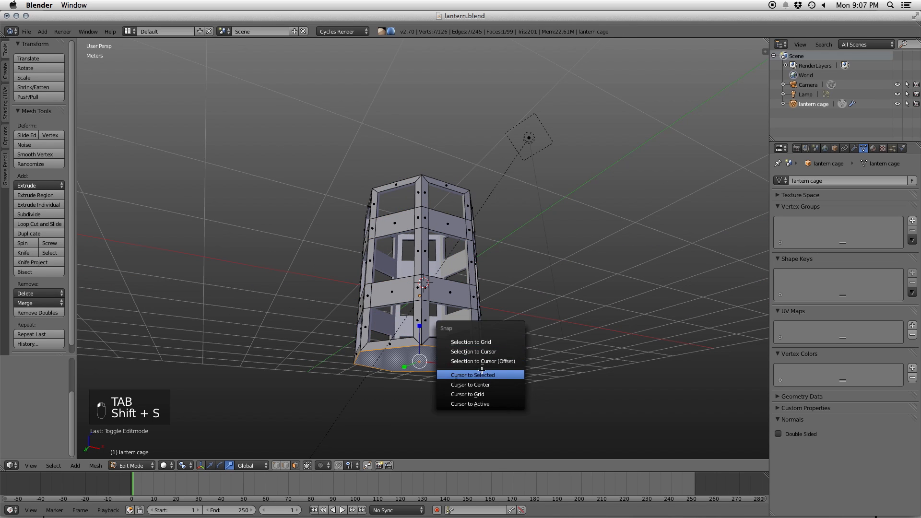
left_click(510, 374)
key("Tab")
- Add a seven-sided cylinder mesh with 1 m radius and 2 m depth at the 3D cursor
middle_click_drag(455, 356, 448, 290)
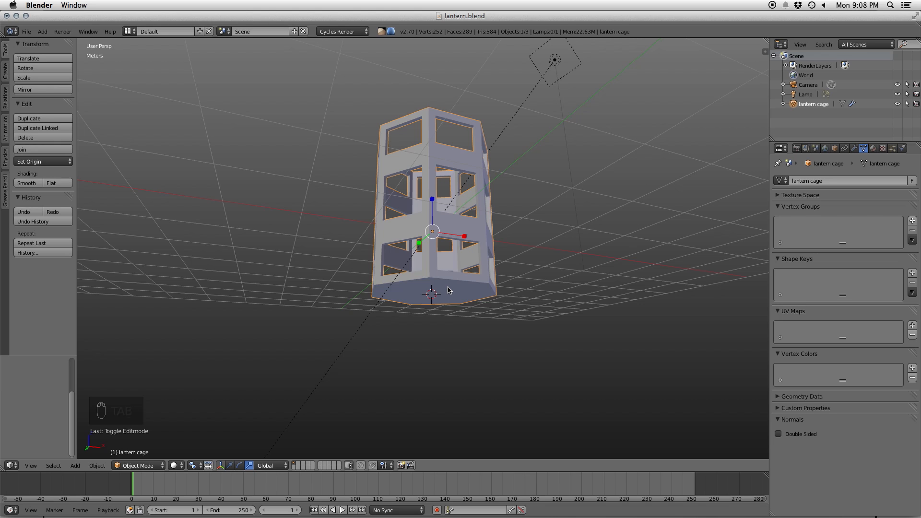
key("shift+a")
mouse_move(448, 288)
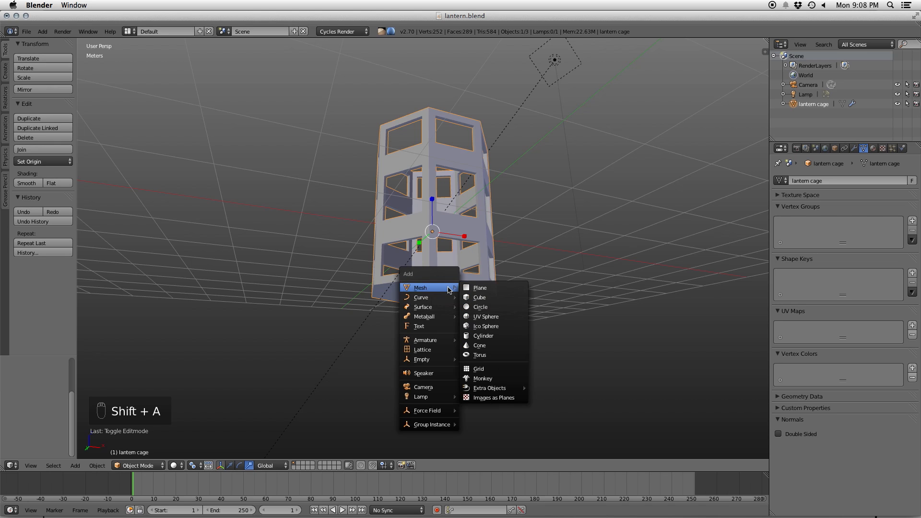
left_click(485, 336)
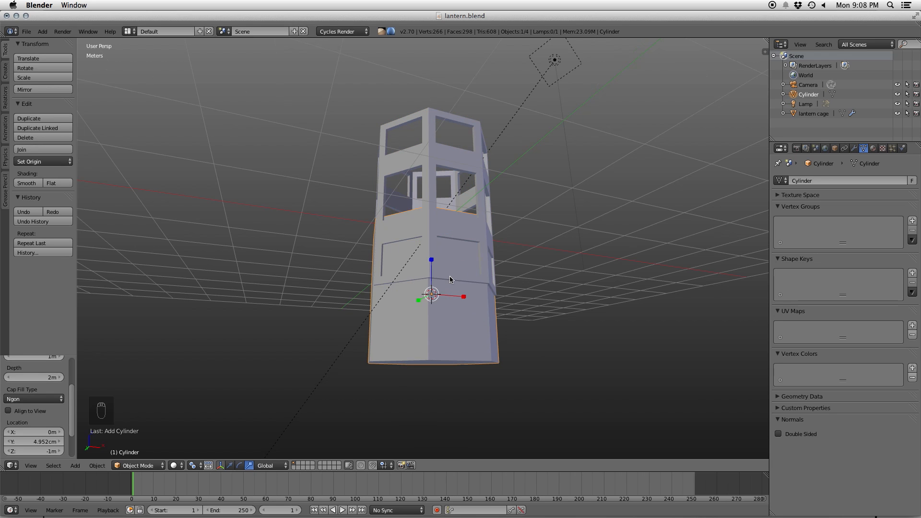
- Edit the new cylinder in a front orthographic wireframe view with vertex selection and nothing selected
key("KP_1")
scroll(54, 388, "up", 3)
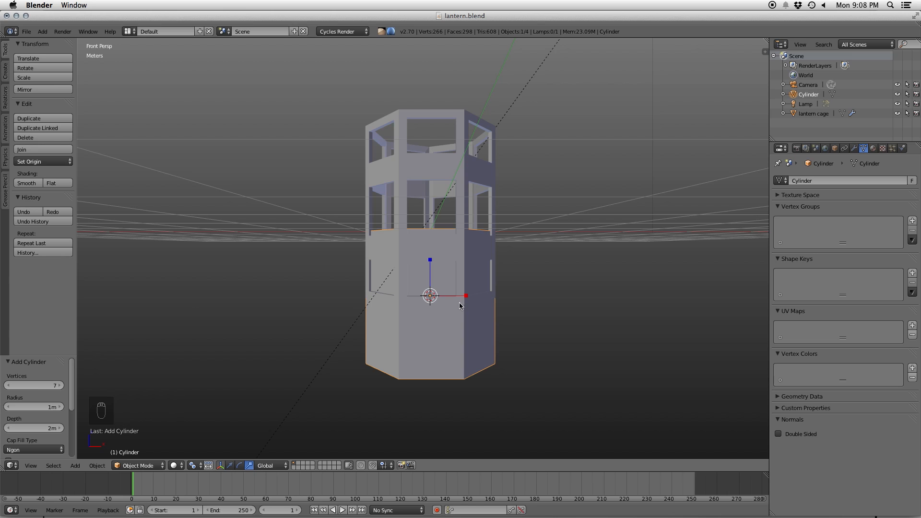
key("KP_5")
key("Tab")
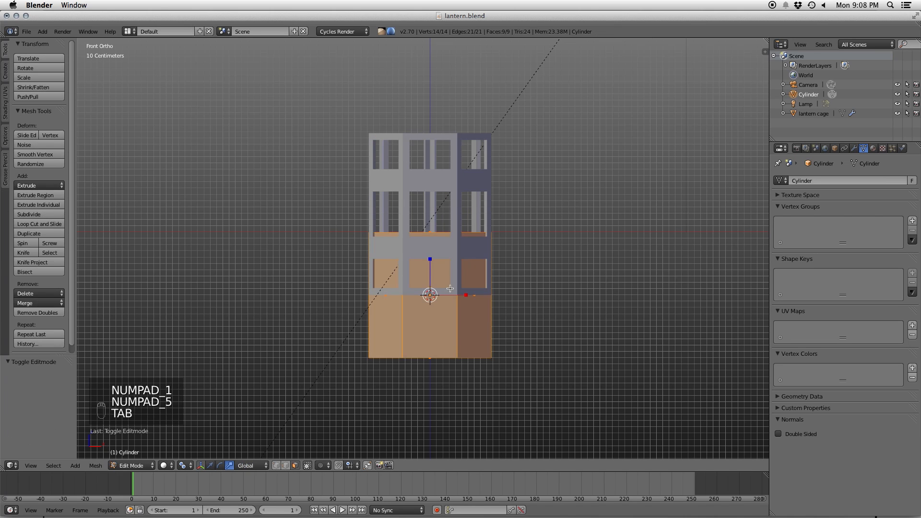
key("ctrl+Tab")
left_click(427, 245)
key("z")
key("a")
- Select the new cylinder's top vertices and move them down along Z about 95 cm to the cage's bottom
key("b")
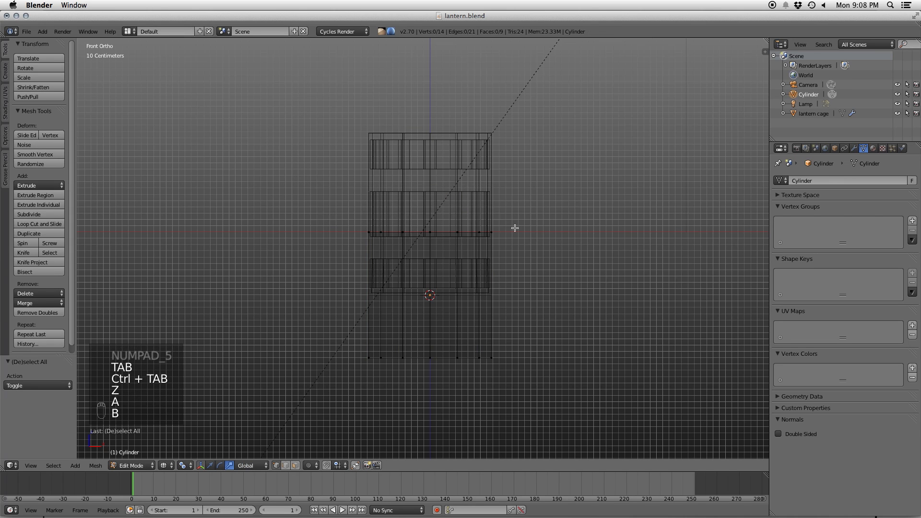
key("b")
left_click_drag(362, 197, 530, 247)
key("g")
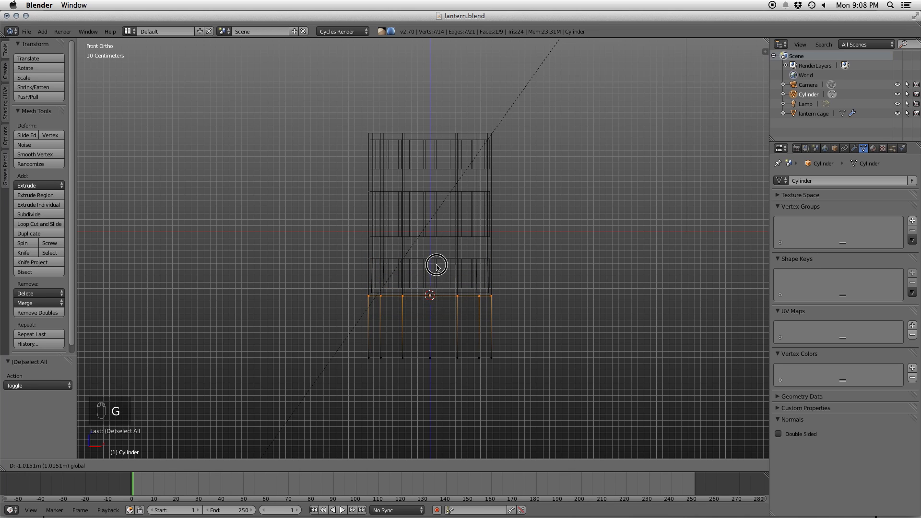
left_click(435, 263)
scroll(461, 307, "up", 2)
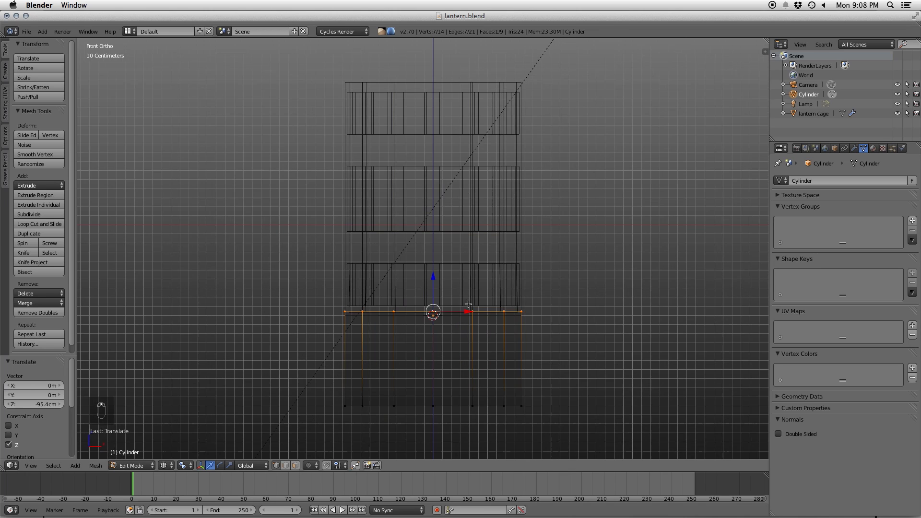
- Select the whole new cylinder and scale it by about 1.053 in X and Y only
key("a")
key("a")
key("a")
key("s")
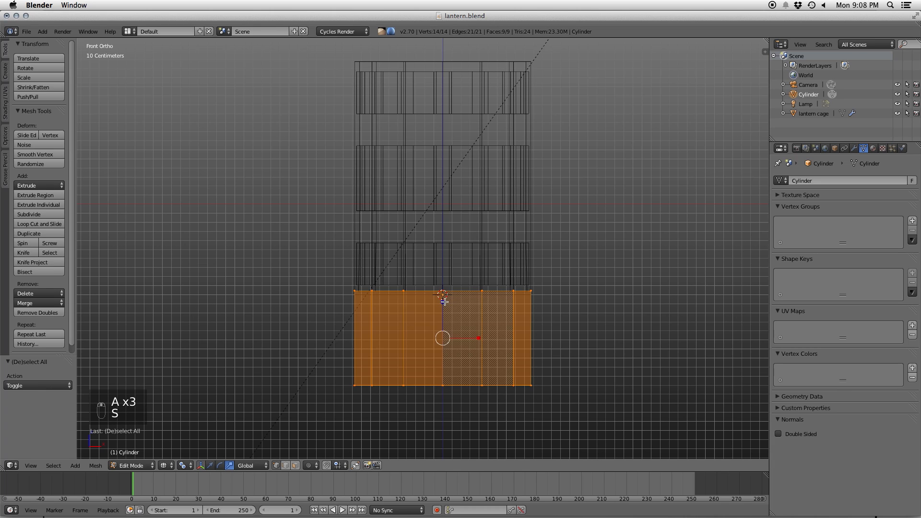
left_click(490, 268)
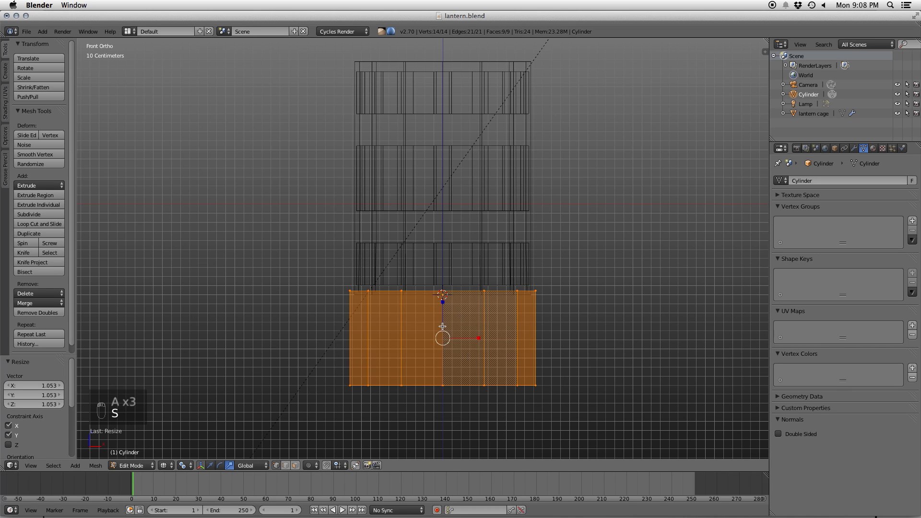
- Raise the new cylinder's bottom vertices about 86 cm along Z to form a thin base, and inspect it in solid perspective
key("a")
key("b")
left_click_drag(298, 330, 736, 403)
key("g")
key("z")
left_click(493, 298)
key("z")
middle_click_drag(494, 297, 380, 301)
key("KP_5")
scroll(490, 348, "up", 6)
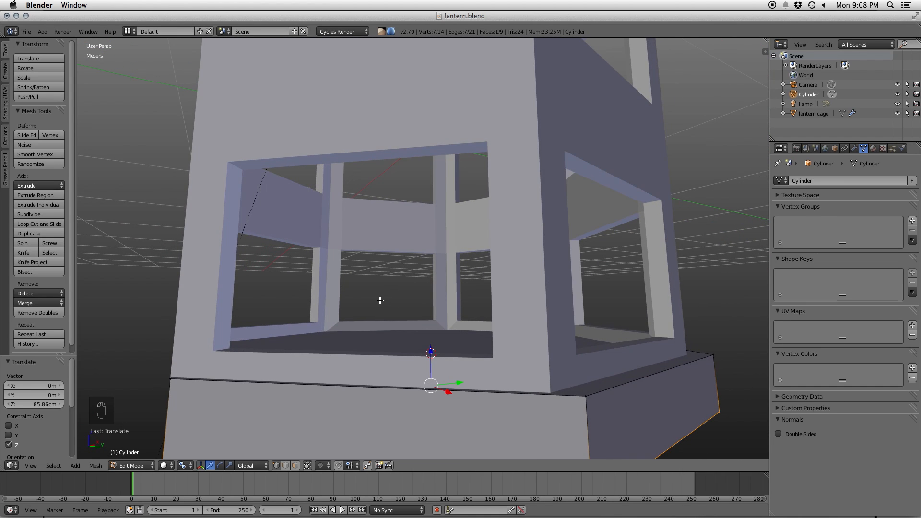
- In a top orthographic wireframe view, leave edit mode and set the lantern cage's origin to the 3D cursor
key("KP_7")
key("KP_5")
key("z")
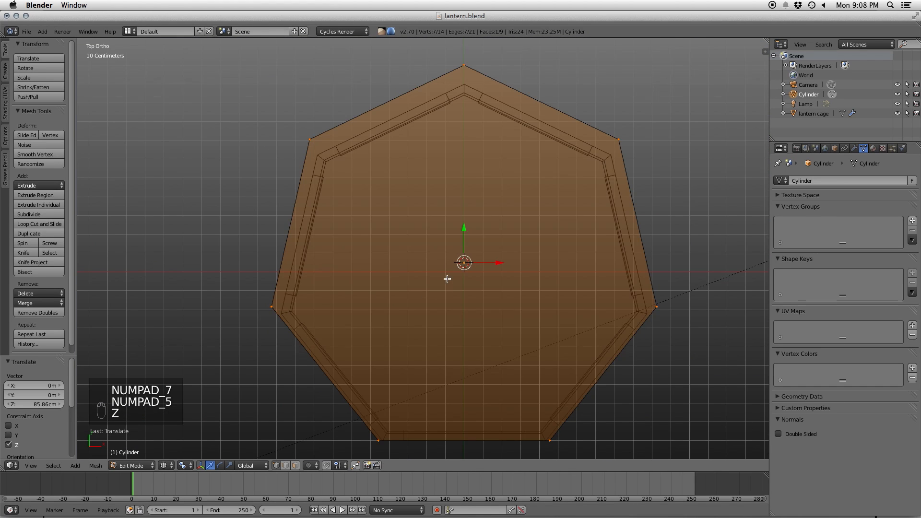
key("Tab")
right_click(613, 186)
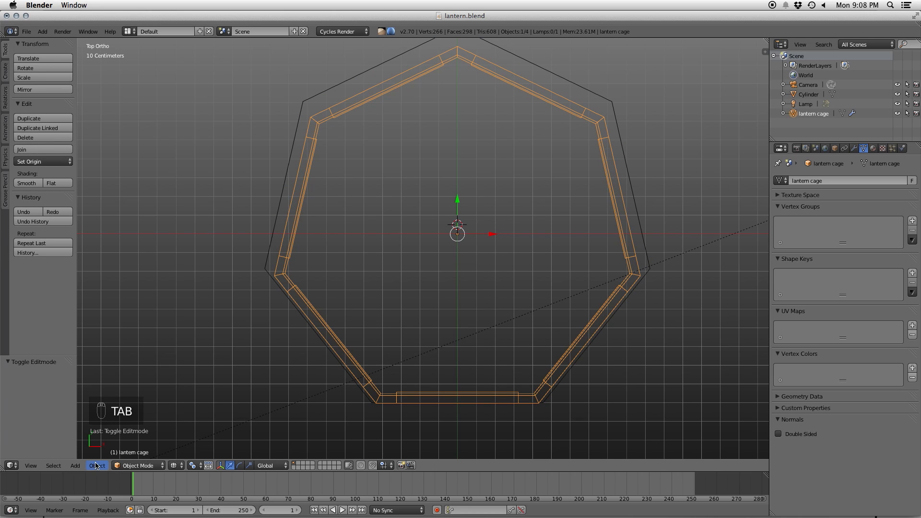
left_click(96, 466)
left_click(51, 161)
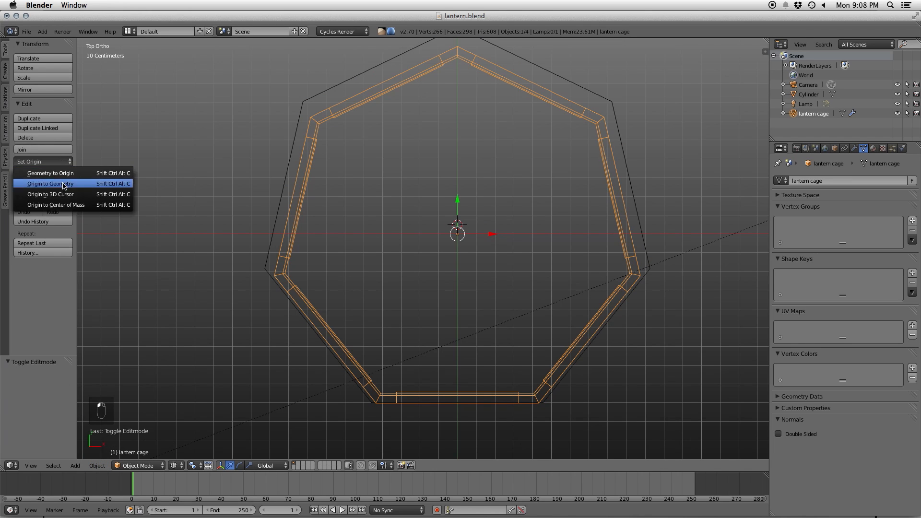
left_click(52, 194)
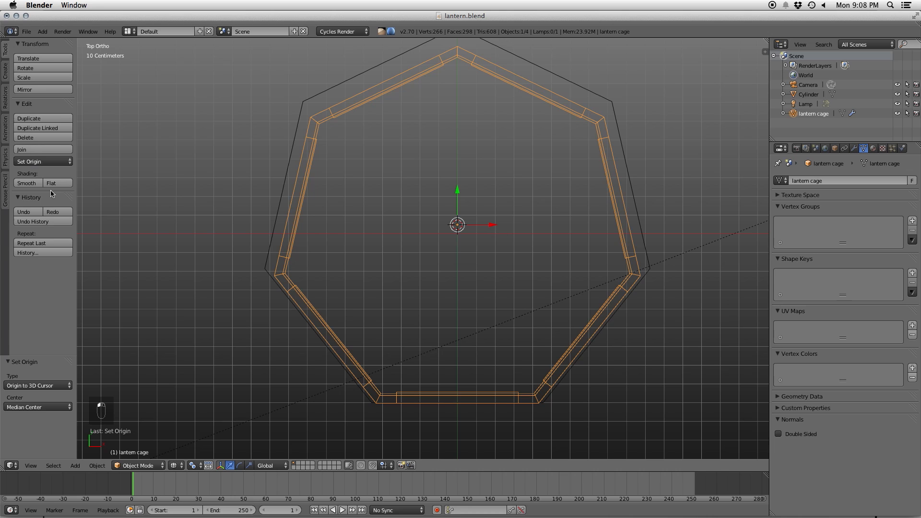
- Reselect the lantern cage and enter edit mode with face selection
right_click(629, 166)
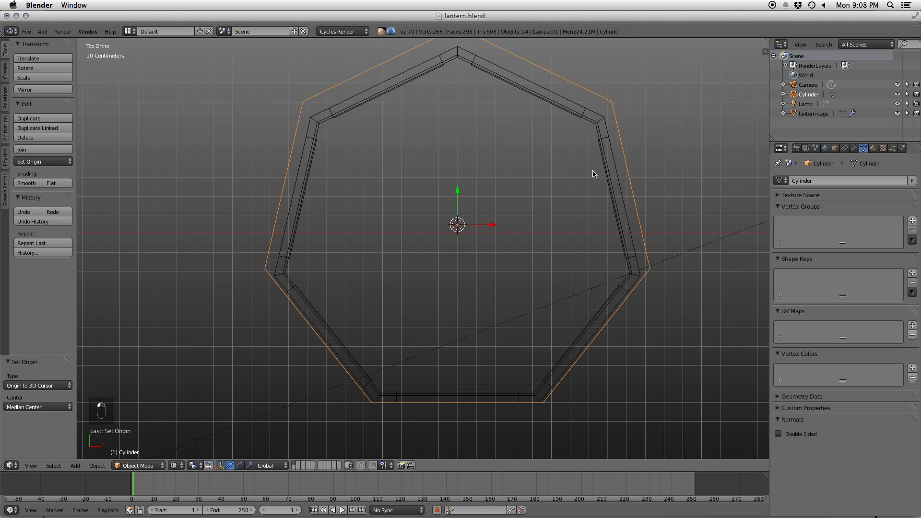
right_click(556, 104)
right_click(619, 125)
right_click(613, 208)
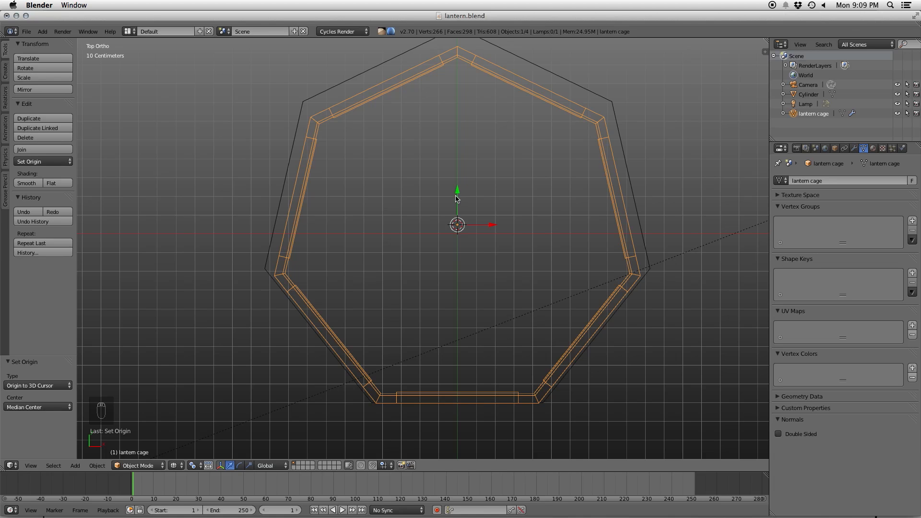
key("Tab")
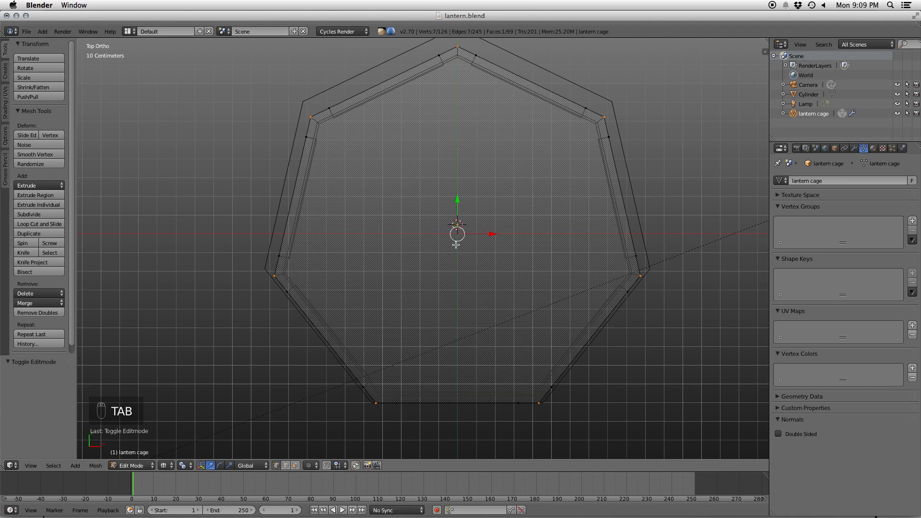
key("ctrl+Tab")
left_click(451, 262)
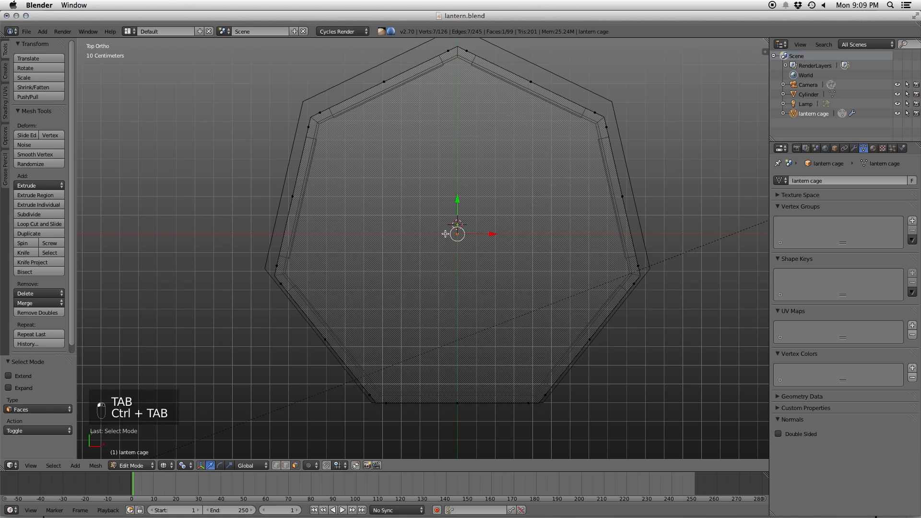
- Hide the manipulator, snap the 3D cursor to the cage's selected bottom face, and return to the top view
key("q")
middle_click_drag(499, 277, 509, 215)
key("shift+s")
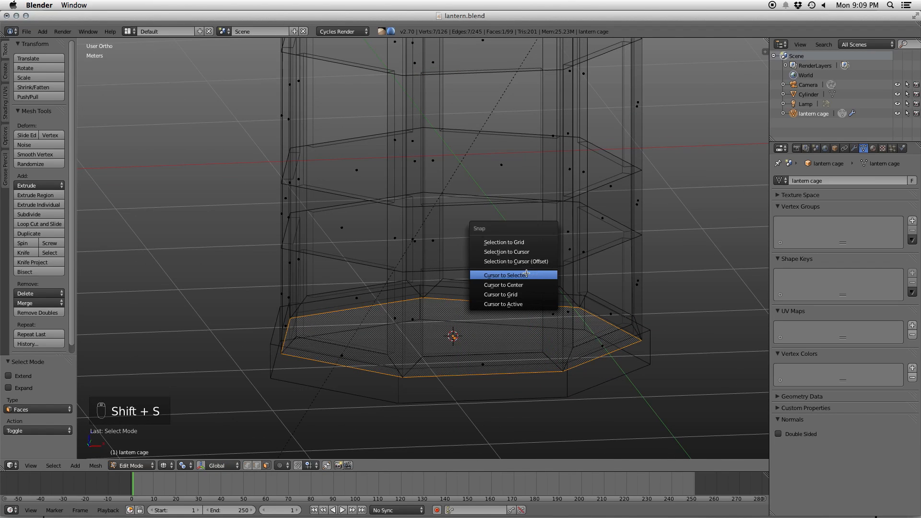
left_click(526, 275)
key("KP_7")
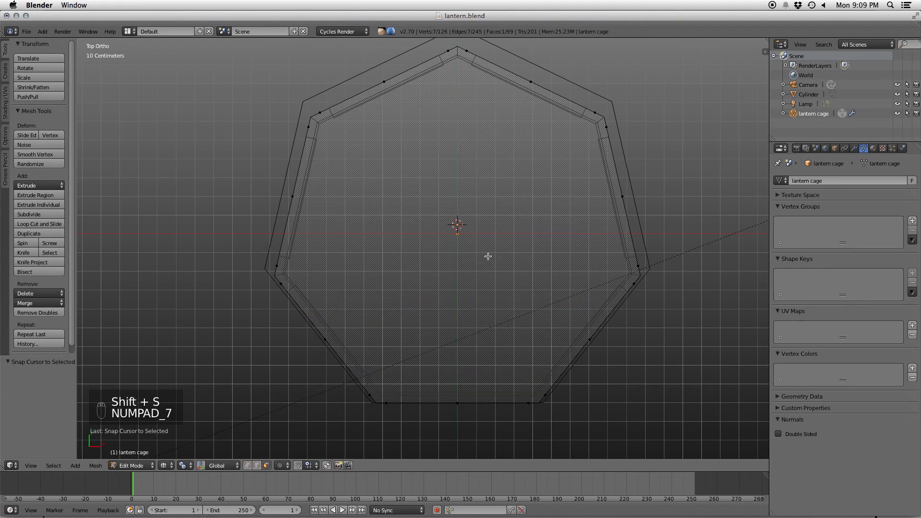
- Toggle the mesh selection and snap the 3D cursor to the selected bottom face once more
key("a")
key("a")
key("c")
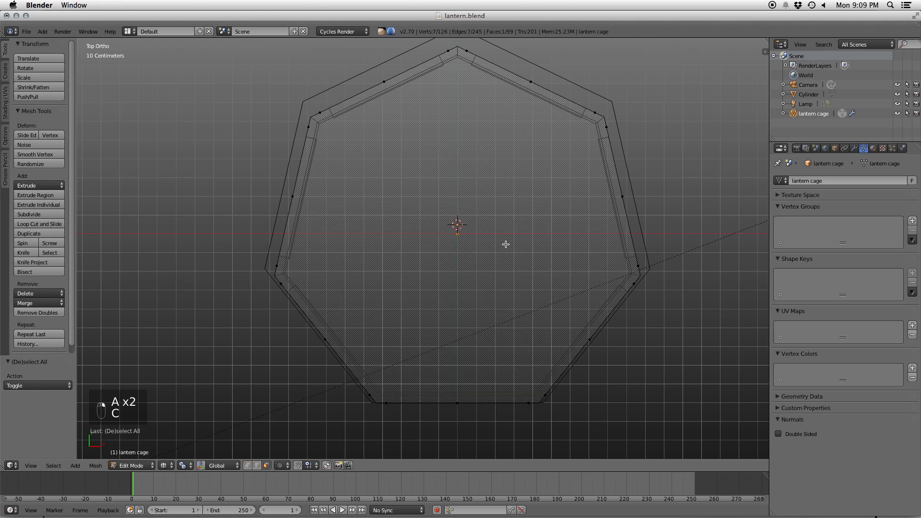
key("shift+s")
left_click(502, 242)
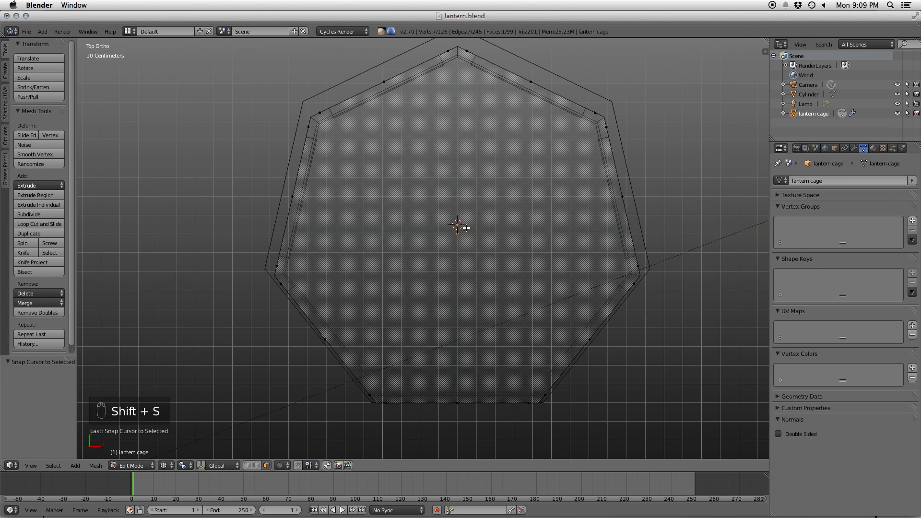
- Out of edit mode, snap the 3D cursor to the scene center and set the lantern cage's origin to it
key("Tab")
key("shift+s")
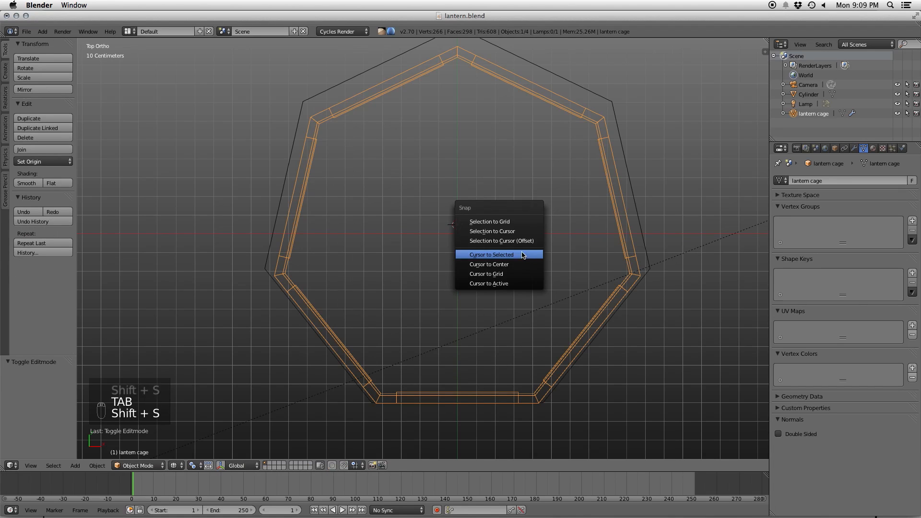
left_click(495, 265)
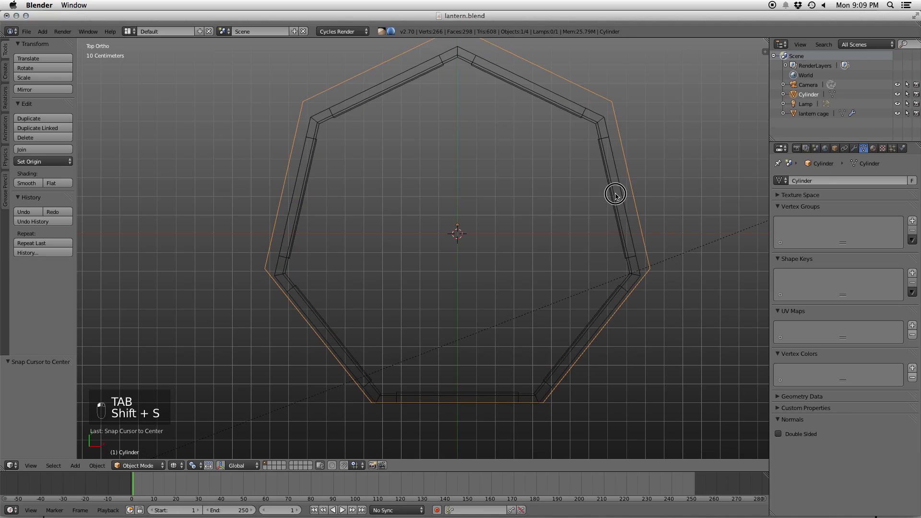
left_click(52, 162)
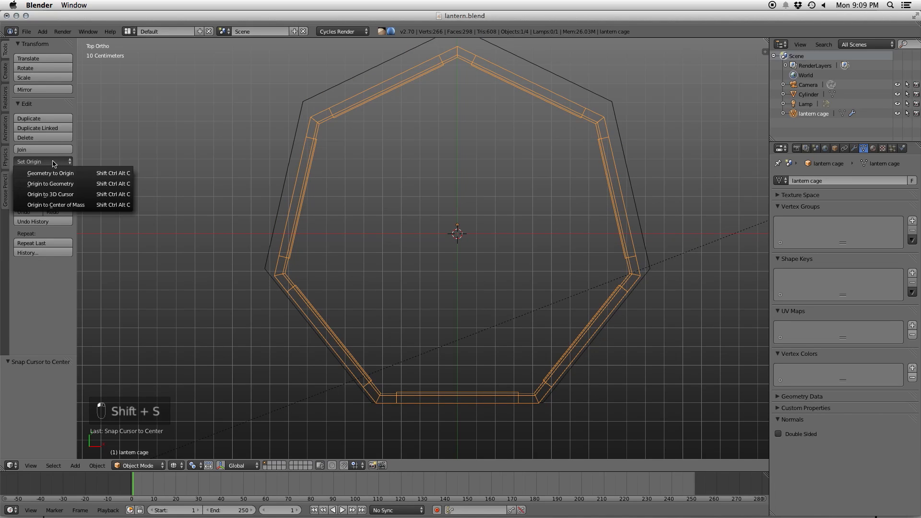
left_click(65, 194)
- In a solid perspective view, select the base cylinder beneath the cage and snap it to the 3D cursor
mouse_move(616, 248)
middle_mouse_down()
mouse_move(612, 262)
mouse_move(619, 199)
middle_mouse_up()
key("KP_5")
key("z")
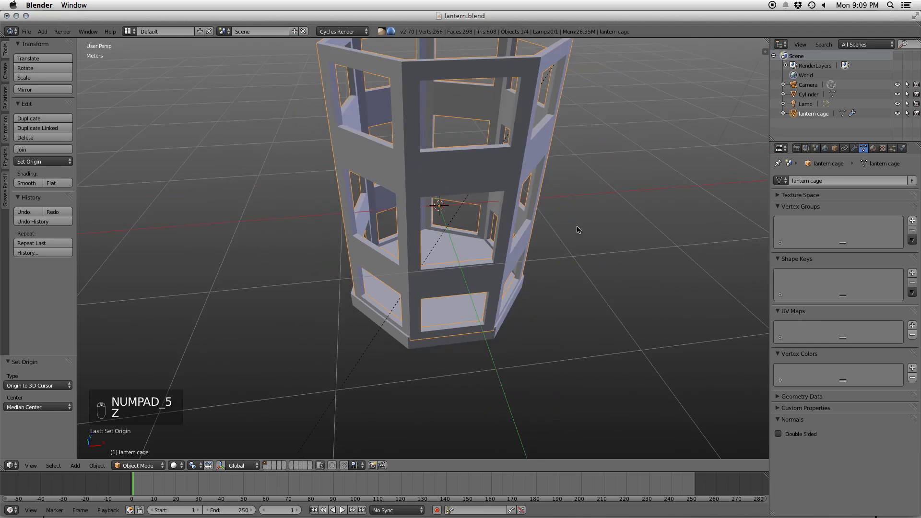
right_click(483, 349)
key("shift+s")
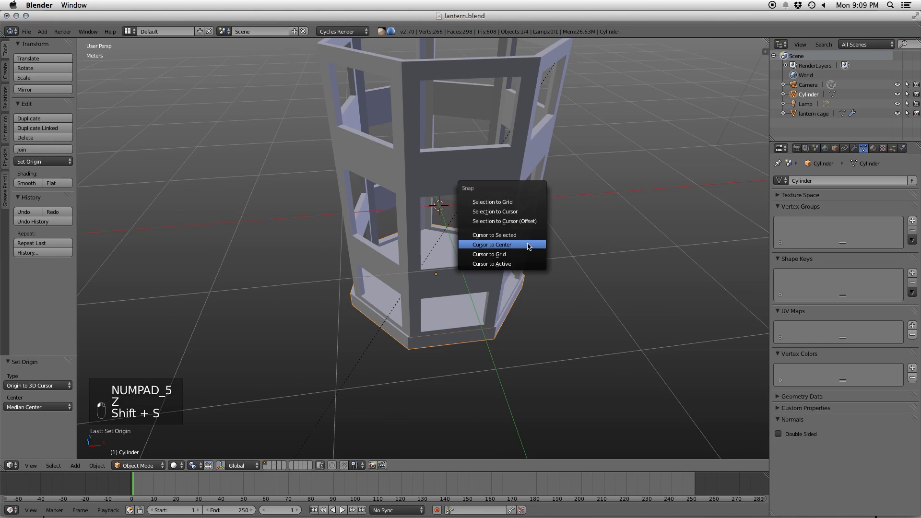
left_click(510, 210)
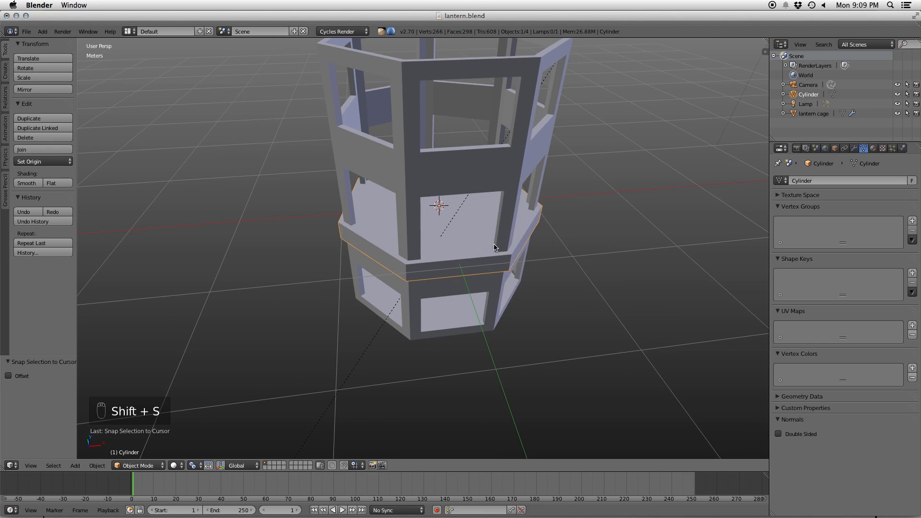
- Examine in wireframe how the base cylinder lines up with the lantern cage, from above and in perspective
key("KP_1")
key("KP_7")
key("z")
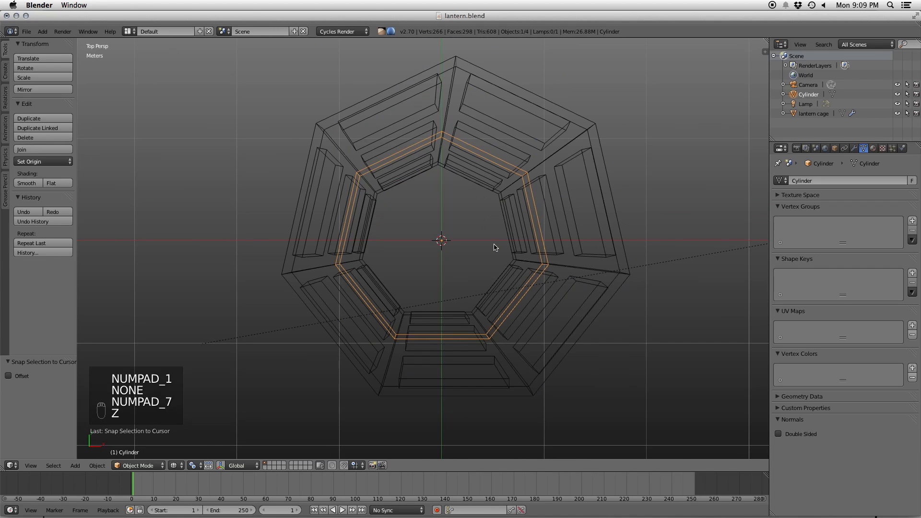
key("KP_5")
key("KP_4")
key("KP_7")
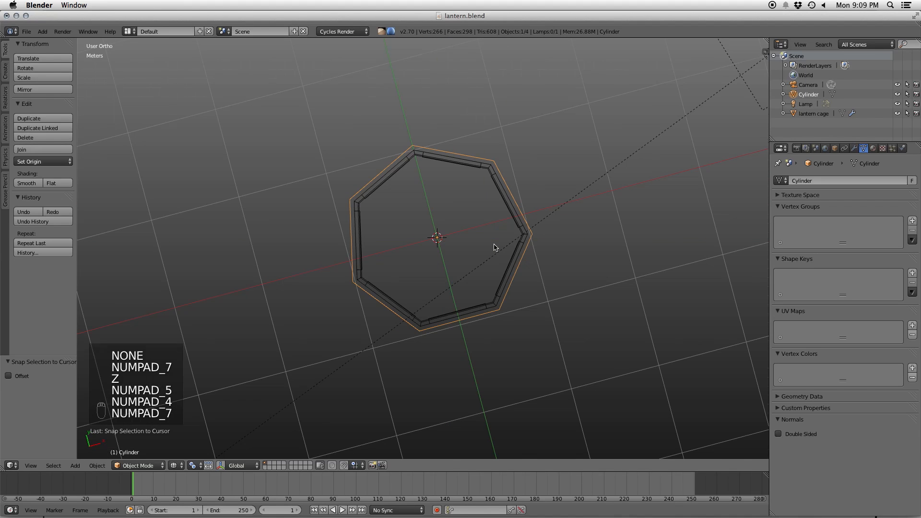
key("KP_5")
middle_click_drag(494, 248, 486, 185)
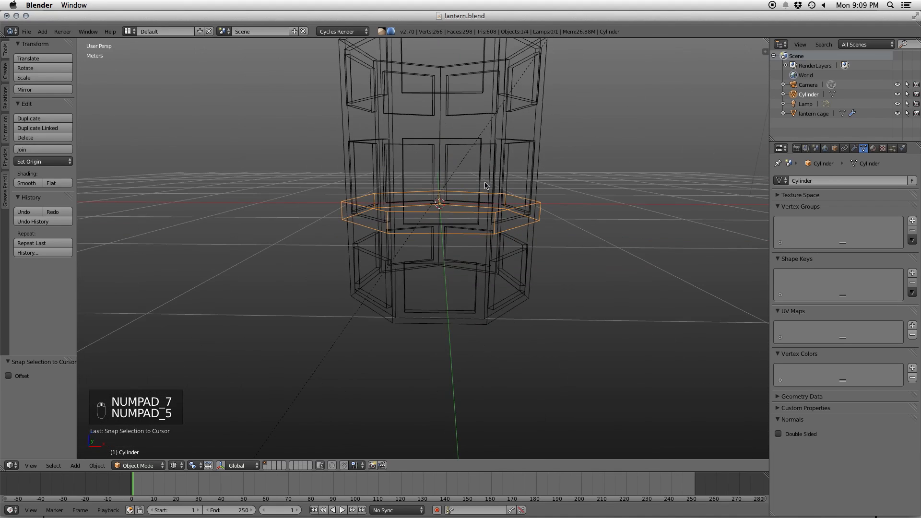
- In front view, move the base cylinder's entire mesh straight down to the bottom edge of the lantern cage
key("KP_1")
key("z")
key("KP_5")
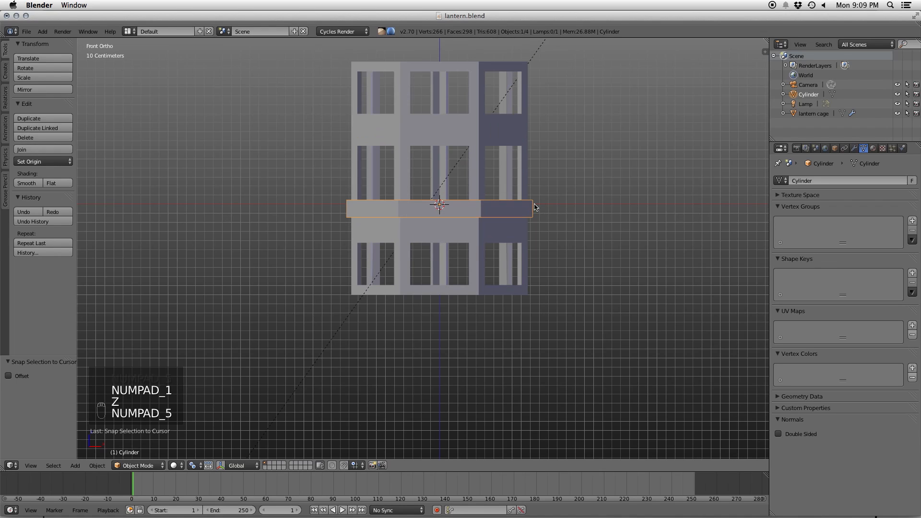
key("Tab")
key("a")
key("a")
key("a")
key("a")
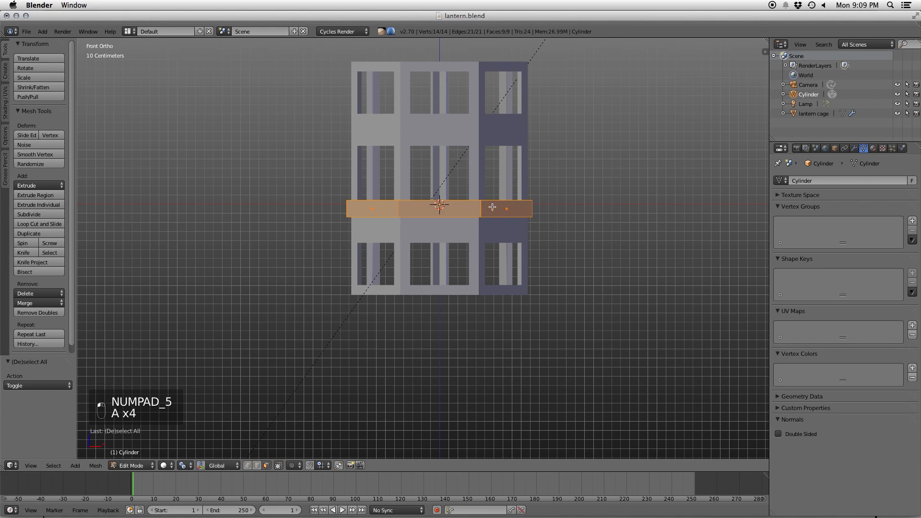
key("q")
left_click_drag(439, 173, 451, 264)
key("Tab")
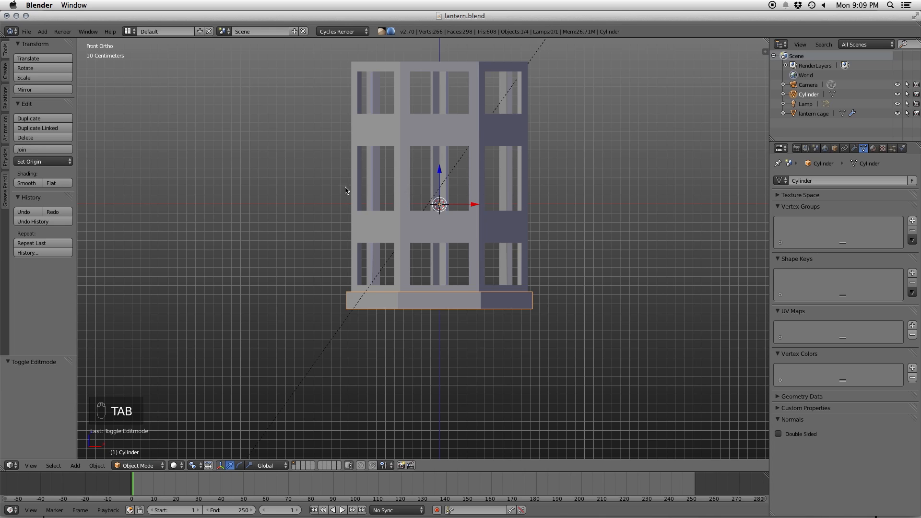
- Enter edit mode on the base in wireframe, try a box selection along its lower edge, and switch to vertex selection
key("Tab")
scroll(492, 315, "up", 1)
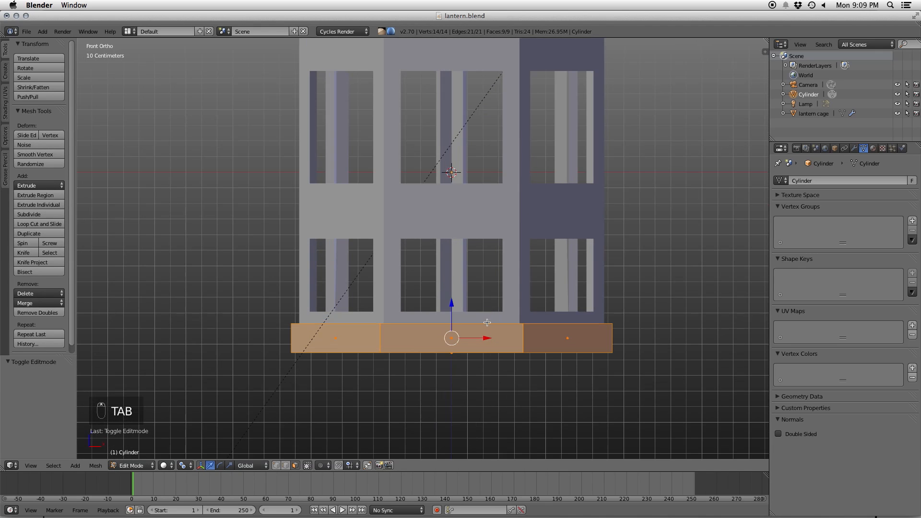
scroll(487, 263, "up", 2)
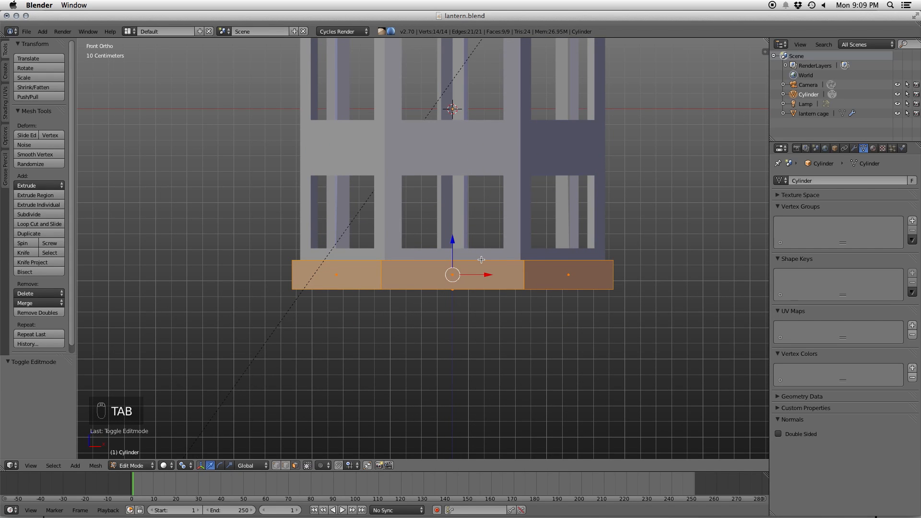
key("z")
key("a")
key("b")
left_click_drag(275, 278, 570, 289)
key("ctrl+Tab")
left_click(524, 289)
- Box-select the base's bottom vertices and move them down about 7.05 cm along Z
key("a")
key("a")
key("a")
key("a")
key("b")
left_click_drag(391, 300, 460, 271)
key("g")
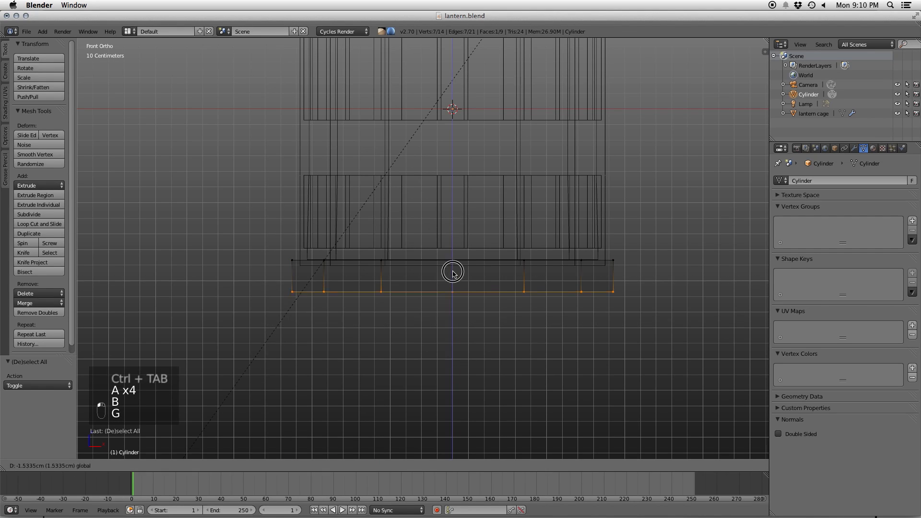
left_click(451, 264)
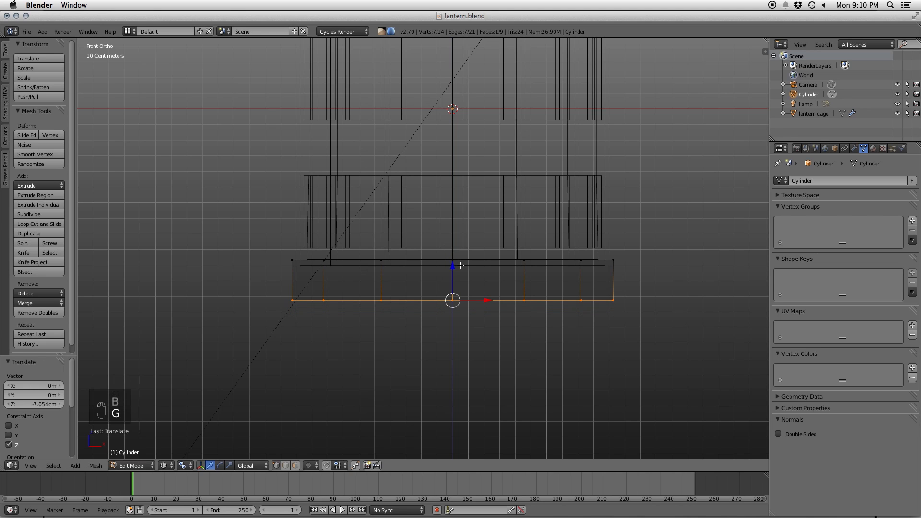
- In solid view, scale the base's bottom ring outward in X and Y so its sides flare
key("z")
middle_click_drag(460, 265, 468, 282)
key("s")
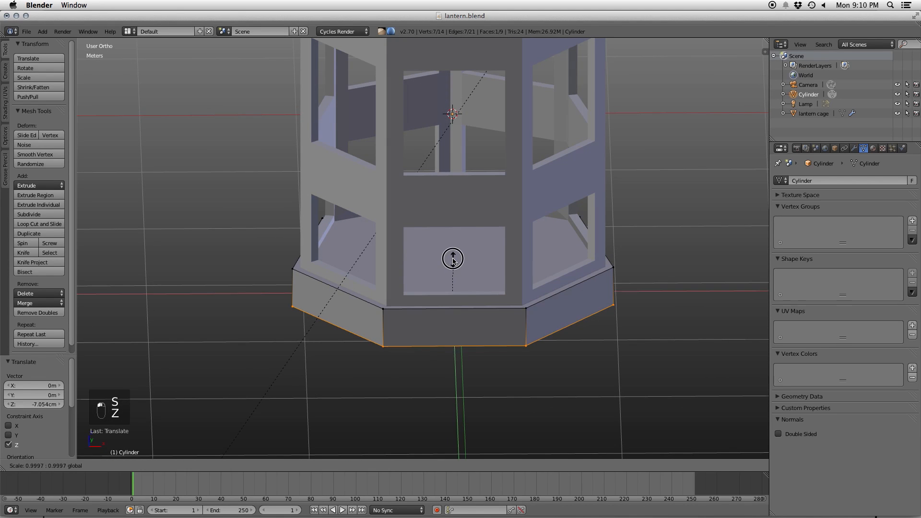
key("shift+z")
left_click(453, 255)
- Select the ring of slanted corner edges around the base and bevel it with an offset of about 0.15
key("ctrl+Tab")
left_click(523, 300)
right_click(530, 319)
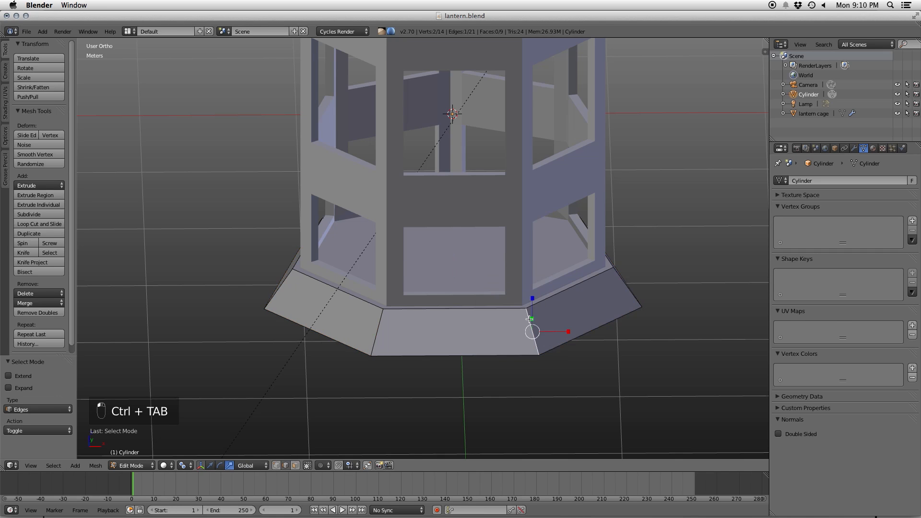
left_click(60, 468)
left_click(115, 220)
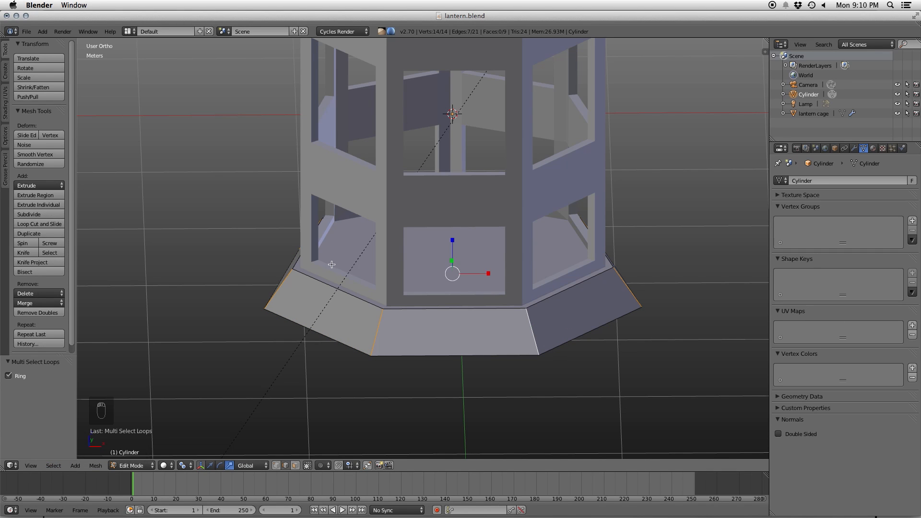
key("w")
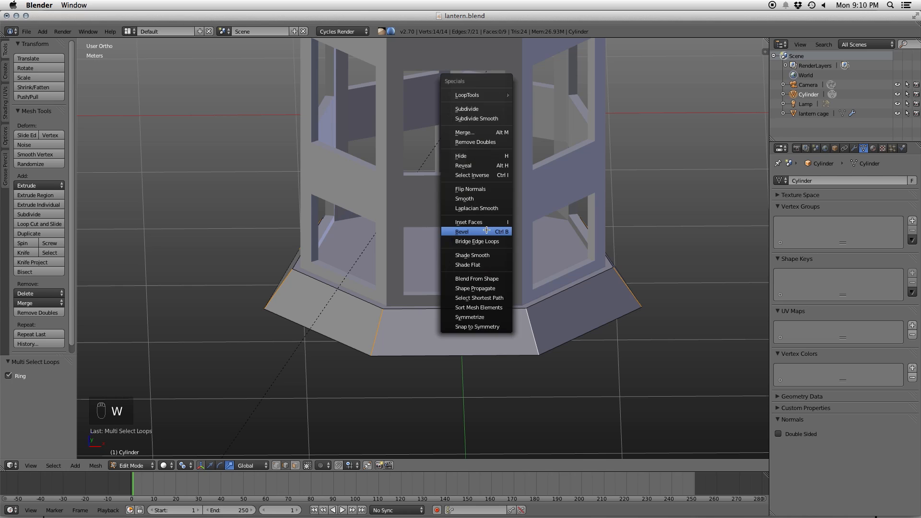
left_click(487, 231)
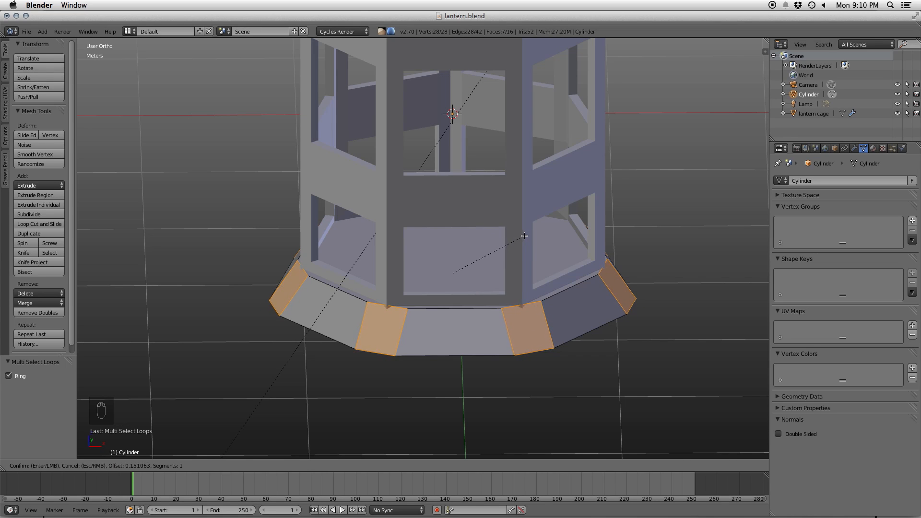
left_click(451, 266)
- Try scaling the whole base outward, and undo both the scaling and the corner bevel
key("a")
key("a")
key("a")
key("s")
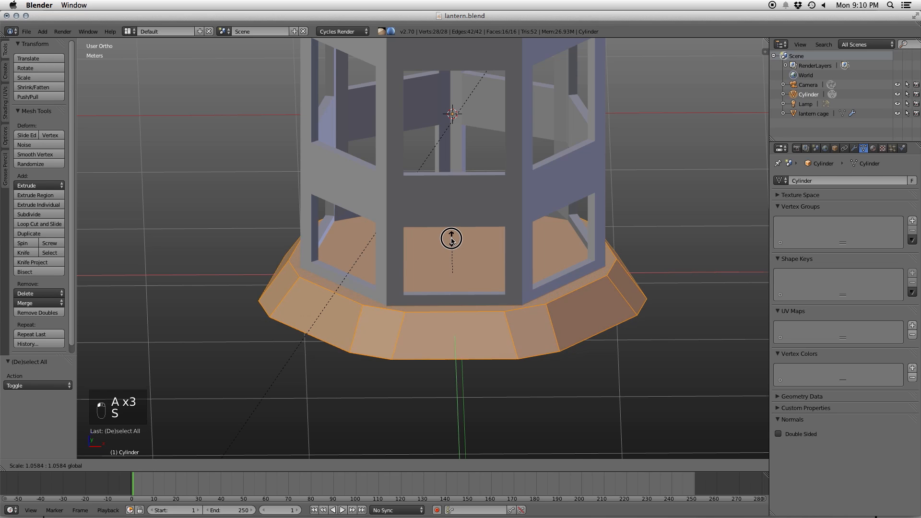
left_click(451, 240)
key("super+z")
key("super+z")
key("super+z")
key("super+z")
key("super+z")
- Bevel the base's corner edges with an offset of about 0.2 and try scaling the whole base
key("w")
left_click(518, 257)
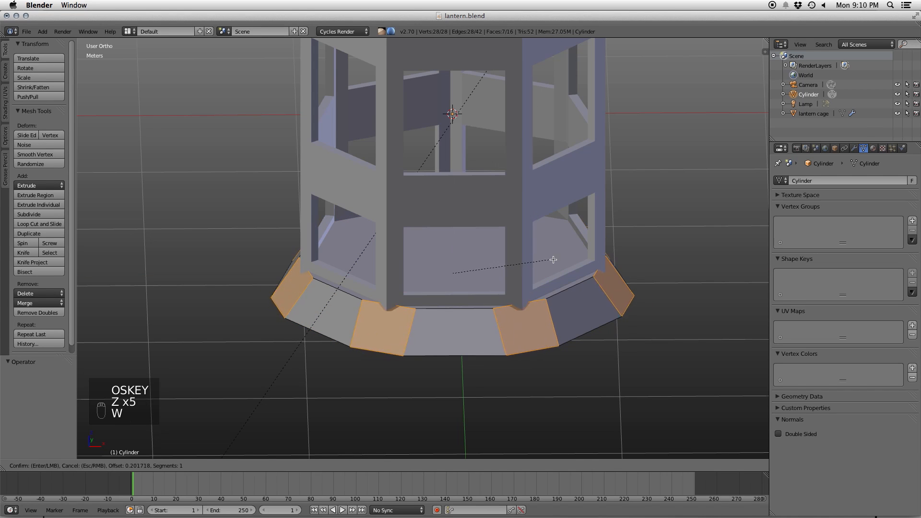
left_click(558, 260)
key("a")
key("a")
key("s")
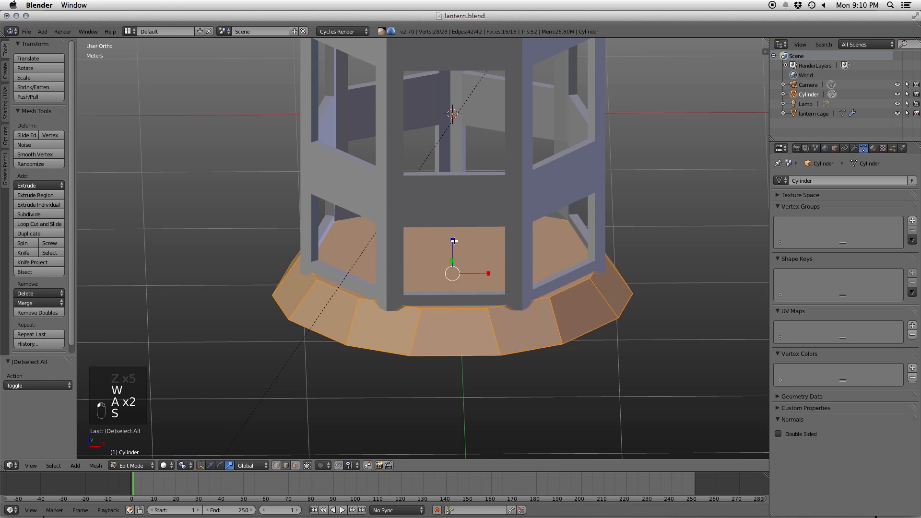
left_click(460, 238)
- Undo the second scaling attempt and the wider corner bevel on the base
key("super+z")
key("super+z")
key("super+z")
key("super+z")
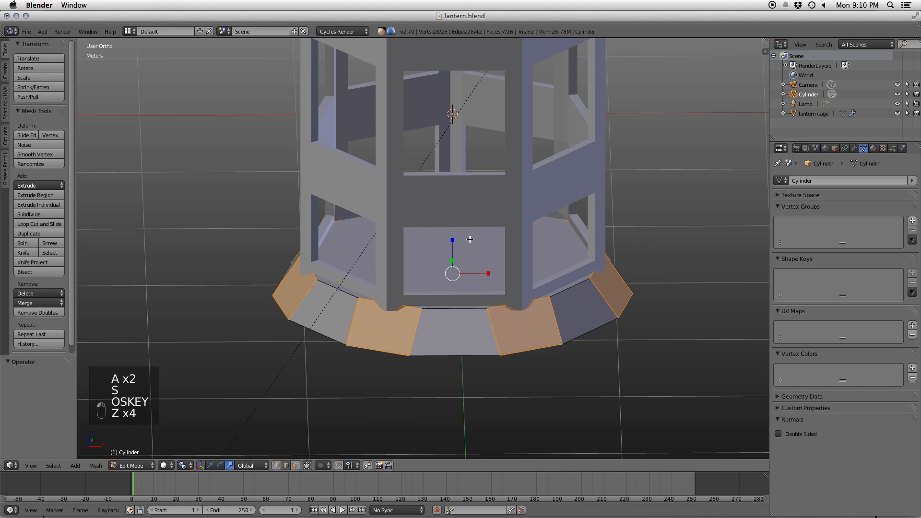
key("super+z")
- Select the entire base mesh and scale it outward in X and Y, leaving its height out of the scaling
key("a")
key("a")
key("a")
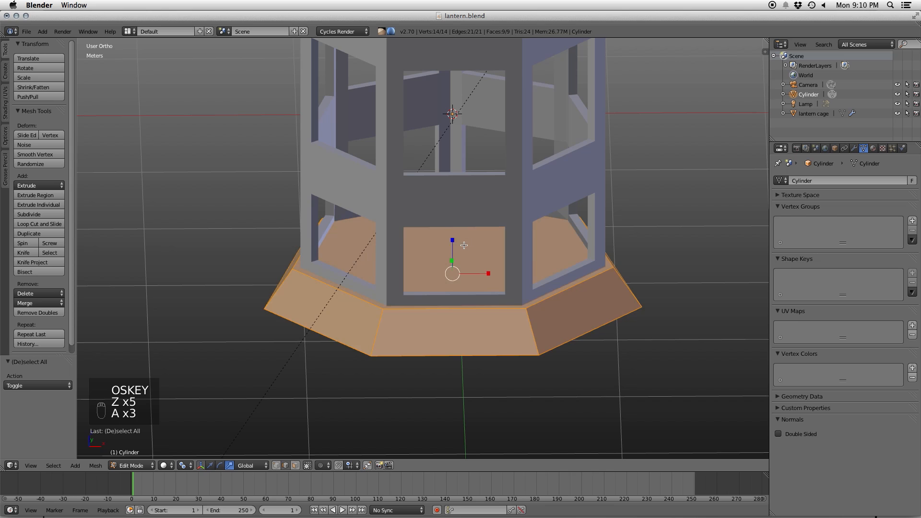
left_click_drag(452, 241, 454, 230, "shift")
- Select the edge ring of the enlarged base's slanted corners and bevel it with five segments to round them
key("ctrl+Tab")
left_click(556, 314)
right_click(542, 336)
left_click(53, 466)
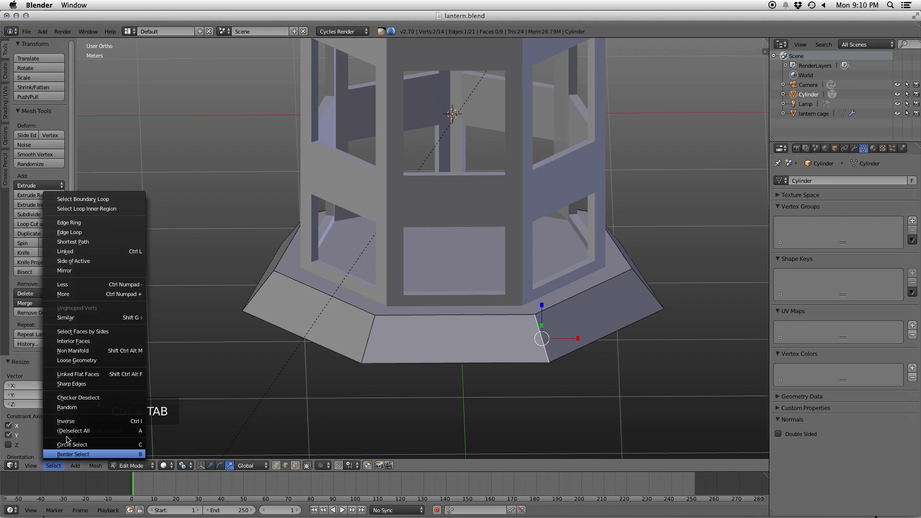
left_click(84, 222)
key("w")
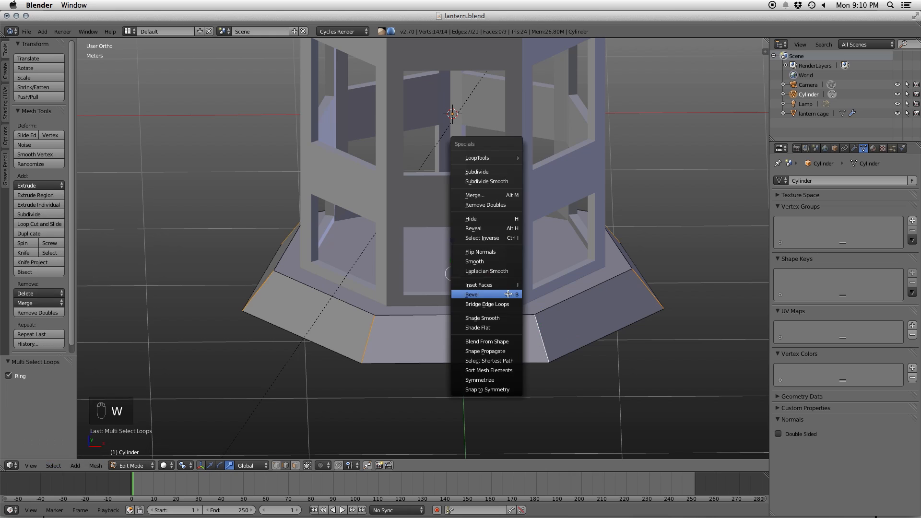
left_click(509, 293)
scroll(542, 295, "up", 4)
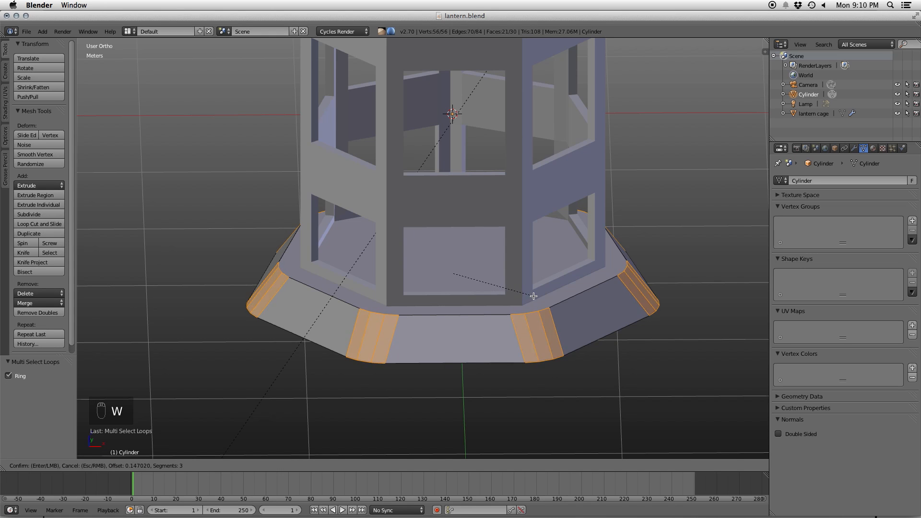
left_click(555, 297)
- Leave edit mode and apply smooth shading to the base
key("Tab")
scroll(542, 327, "down", 5)
middle_click_drag(521, 323, 510, 306)
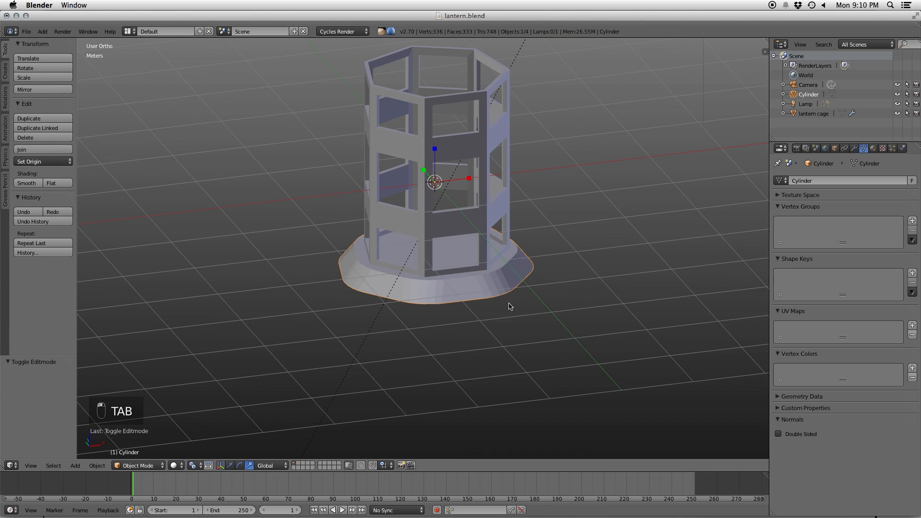
left_click(27, 183)
scroll(440, 316, "up", 3)
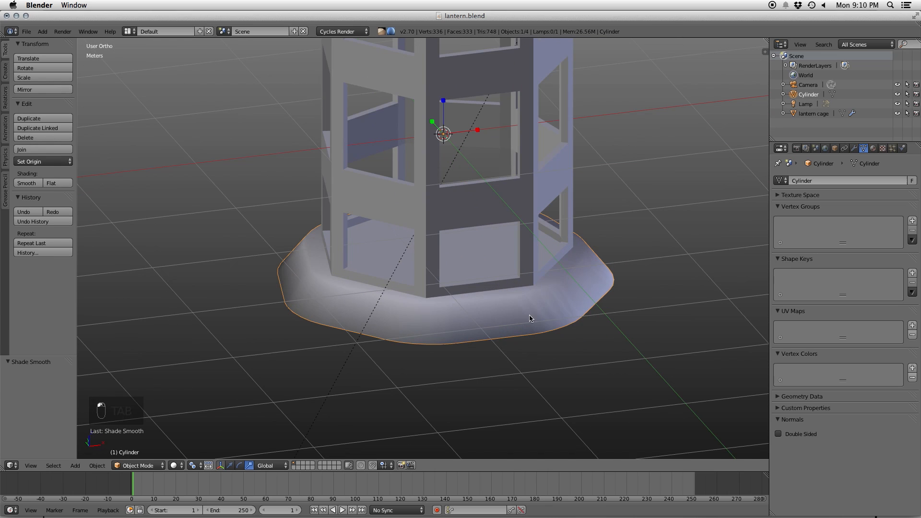
- Return to edit mode on the base and add an Edge Split modifier
key("Tab")
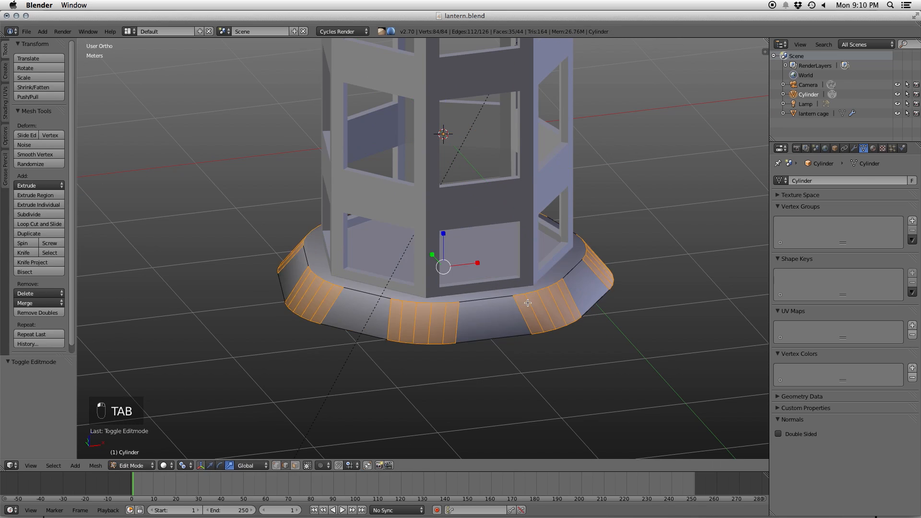
scroll(580, 327, "up", 2)
left_click(854, 148)
left_click(845, 181)
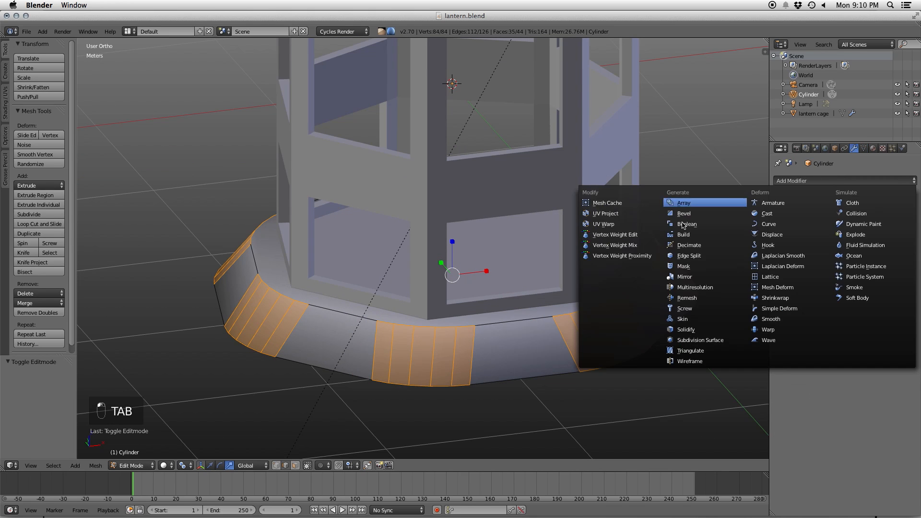
left_click(691, 257)
middle_click_drag(696, 257, 539, 319)
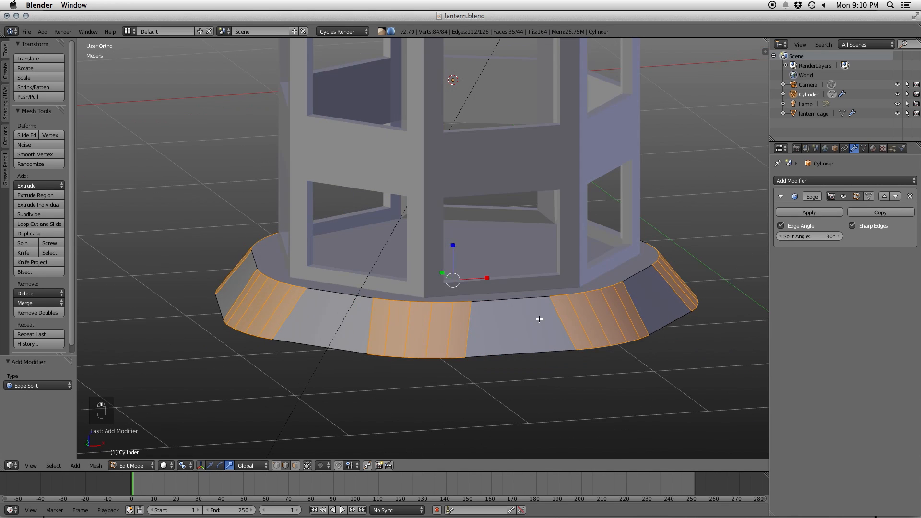
- Select the edge loop around the base's bottom rim and round it with a multi-segment bevel
key("a")
right_click(547, 351, "alt")
key("w")
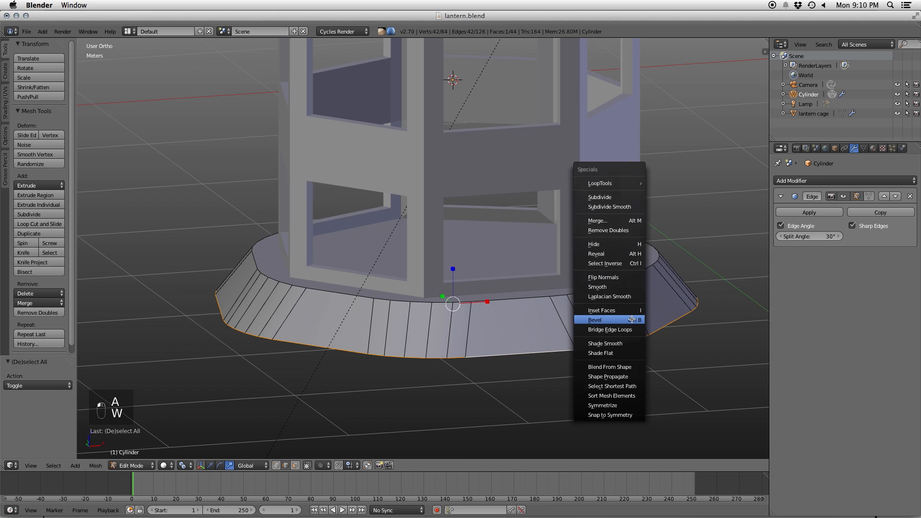
left_click(632, 319)
scroll(643, 320, "up", 5)
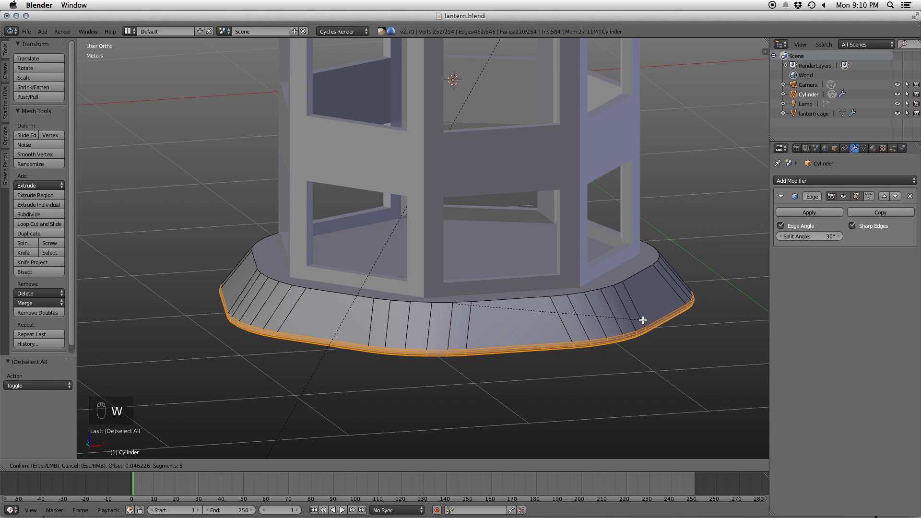
left_click(646, 320)
- Select the edge loop around the base's top rim and round it with a wide multi-segment bevel
key("a")
right_click(633, 281, "alt")
key("w")
left_click(639, 277)
scroll(614, 284, "up", 3)
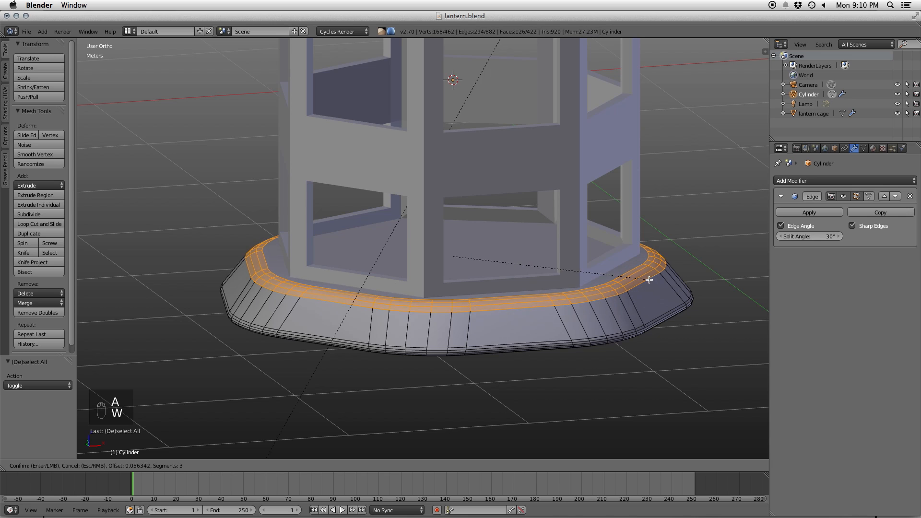
left_click(580, 288)
- Remove the Edge Split modifier from the base in object mode and save over the existing file
key("Tab")
scroll(553, 297, "down", 5)
mouse_move(478, 255)
middle_mouse_down()
mouse_move(484, 241)
mouse_move(486, 259)
middle_mouse_up()
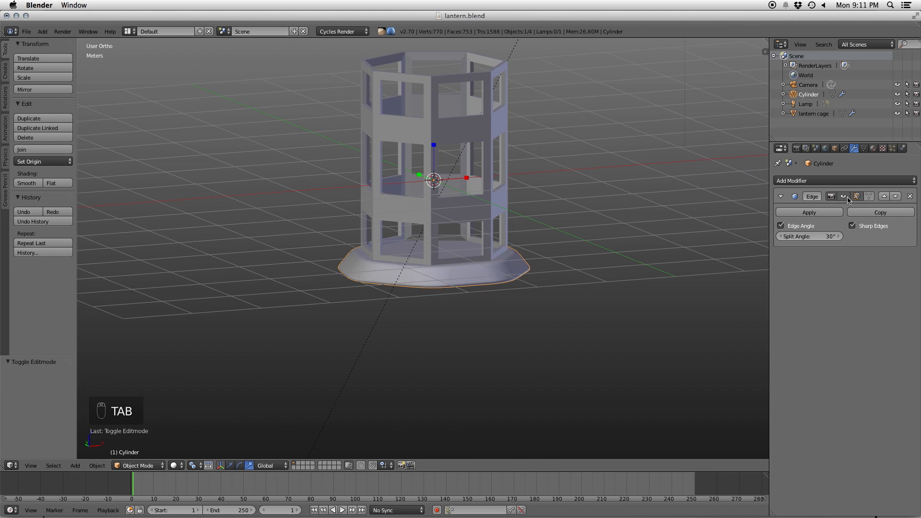
left_click(910, 196)
scroll(547, 288, "up", 3)
key("super+s")
left_click(517, 267)
- Add a Bevel modifier to the lantern cage, limited by Angle, with a width of 1 cm
right_click(519, 181)
middle_click_drag(519, 181, 510, 368, "shift")
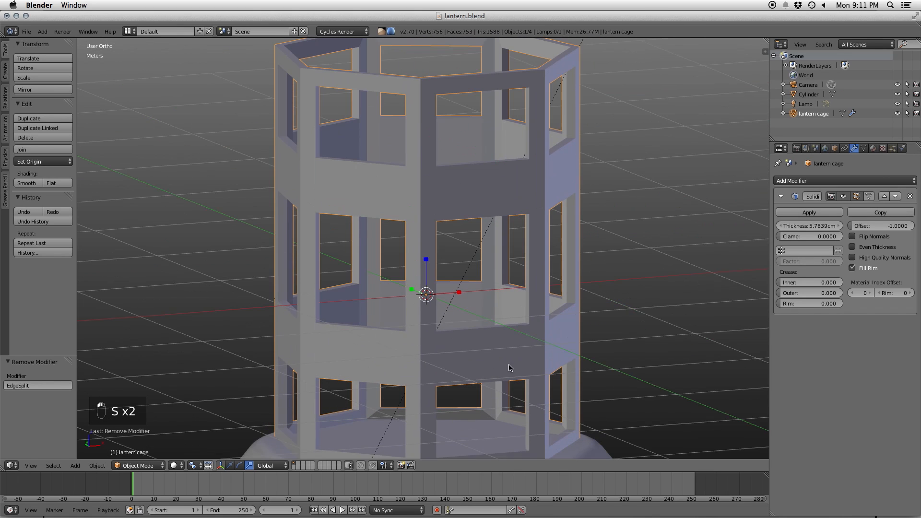
left_click(859, 181)
left_click(686, 207)
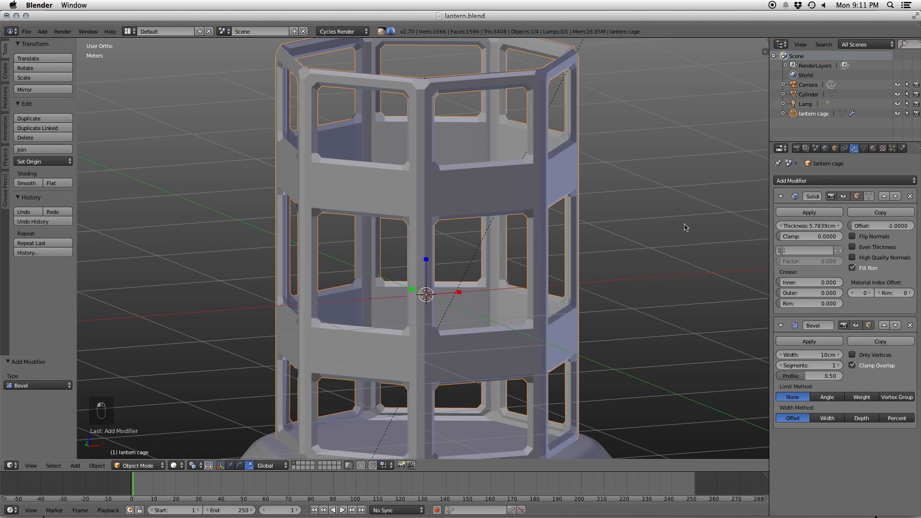
left_click(832, 400)
left_click(821, 354)
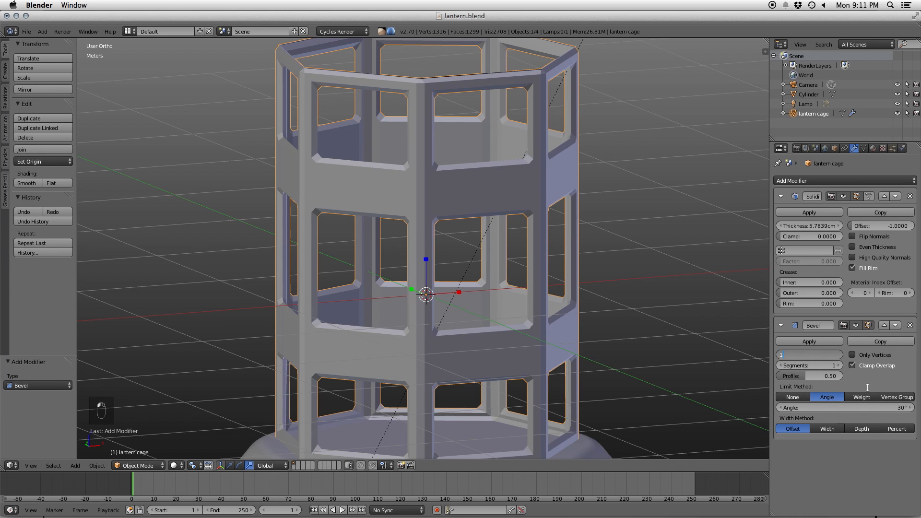
key("Return")
scroll(520, 261, "down", 3)
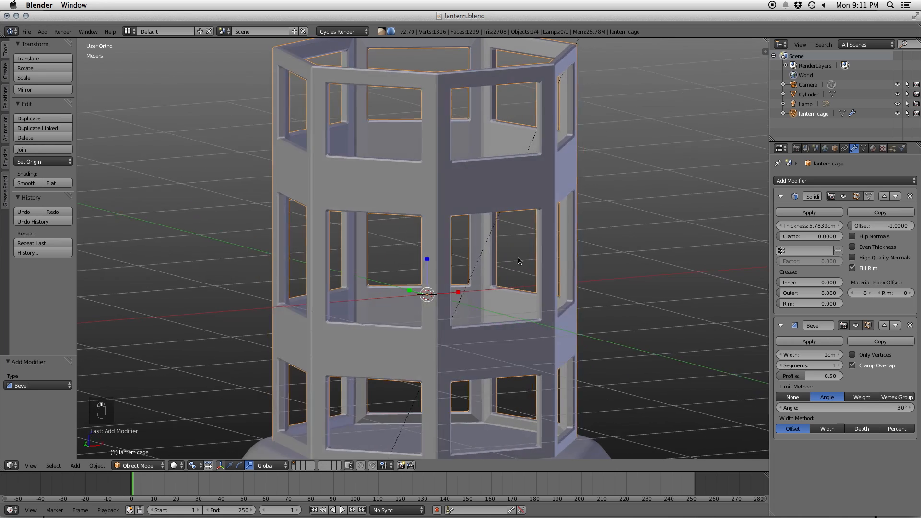
- Enter edit mode on the base and delete the faces of its top cap and rounded upper rim
middle_click_drag(531, 255, 488, 277)
right_click(510, 365)
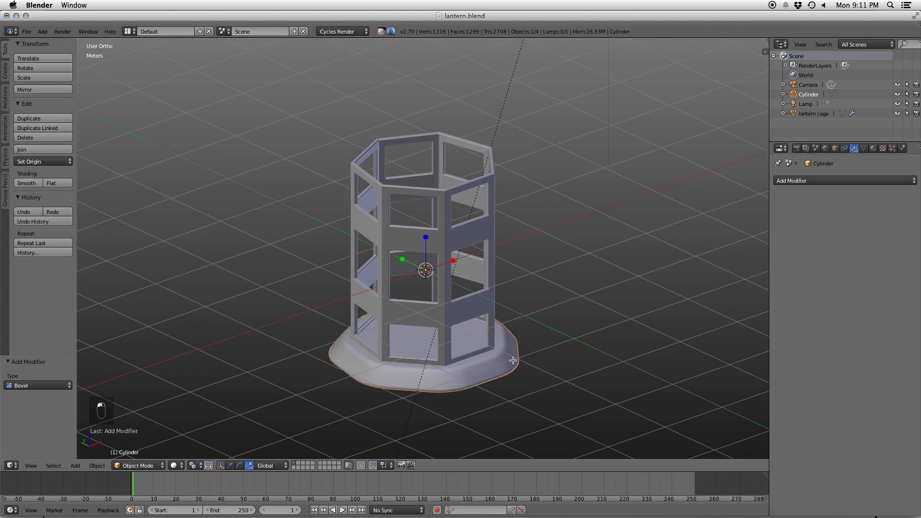
key("Tab")
scroll(511, 360, "up", 4)
middle_click_drag(531, 263, 532, 243, "shift")
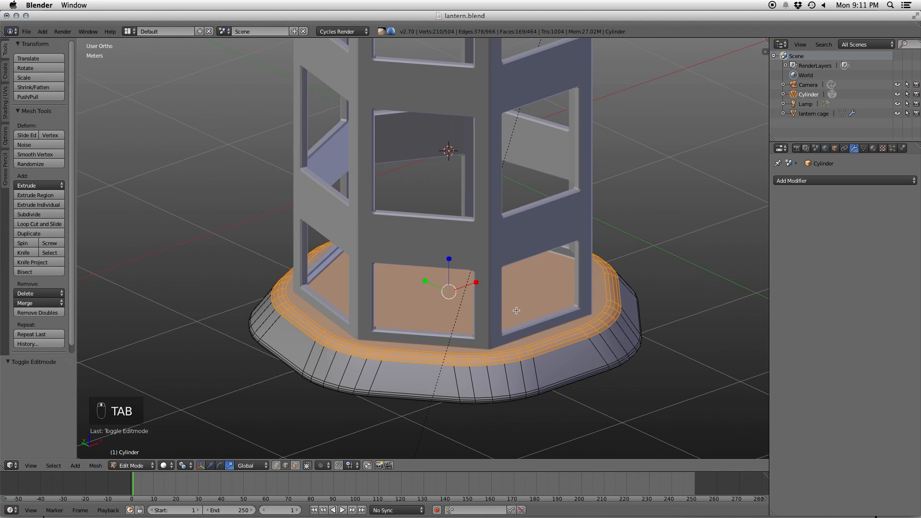
key("x")
left_click(502, 309)
- Select the open edge loop around the base's top in edge mode and fill it with a face
key("ctrl+Tab")
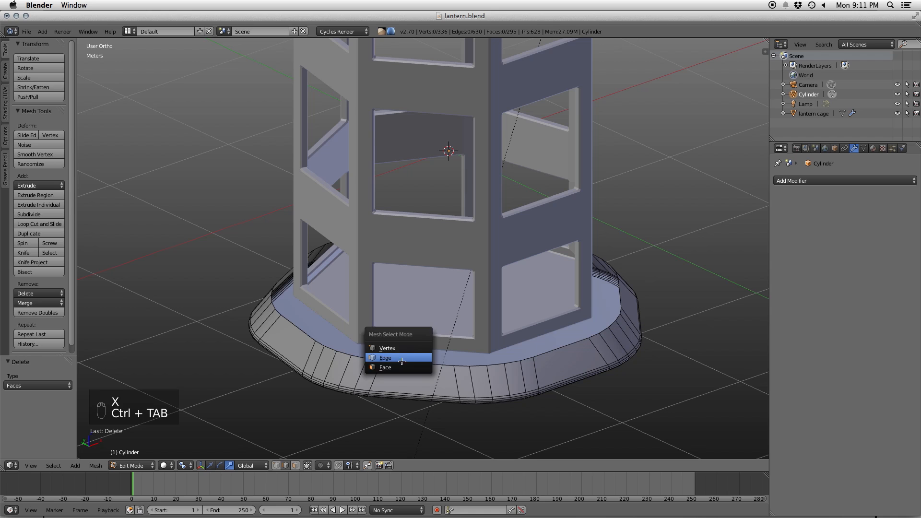
left_click(399, 364)
key("ctrl+Tab")
left_click(386, 354)
left_click(388, 362, "alt")
key("f")
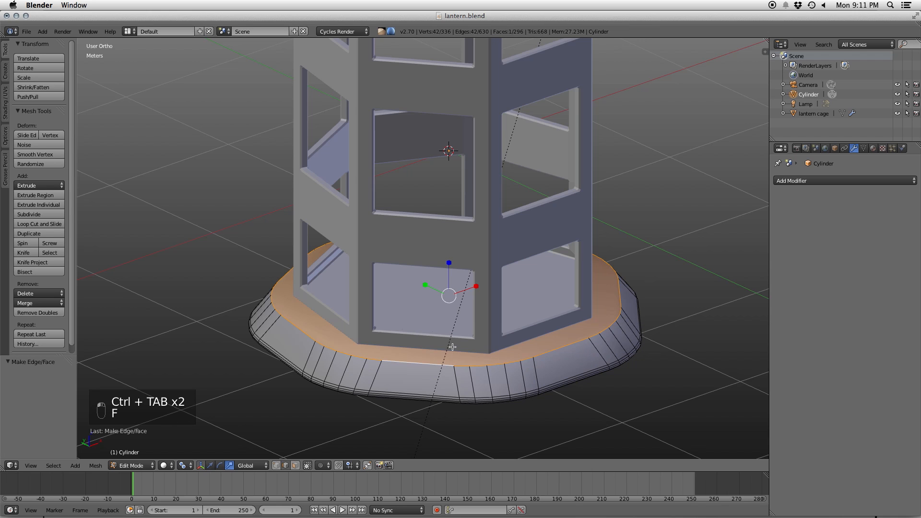
- Bevel the edge loop around the base's new top face narrowly and leave edit mode
key("a")
key("ctrl+Tab")
left_click(548, 323)
left_click(549, 347, "alt")
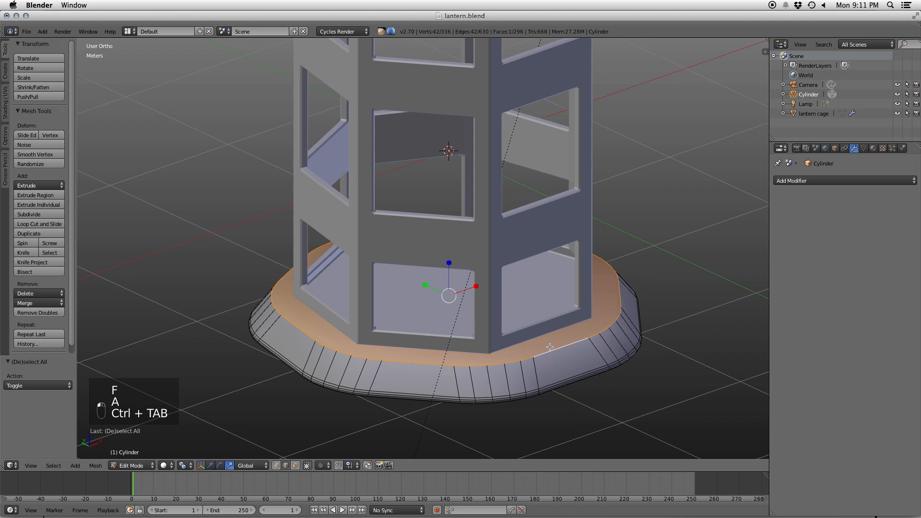
key("w")
left_click(608, 323)
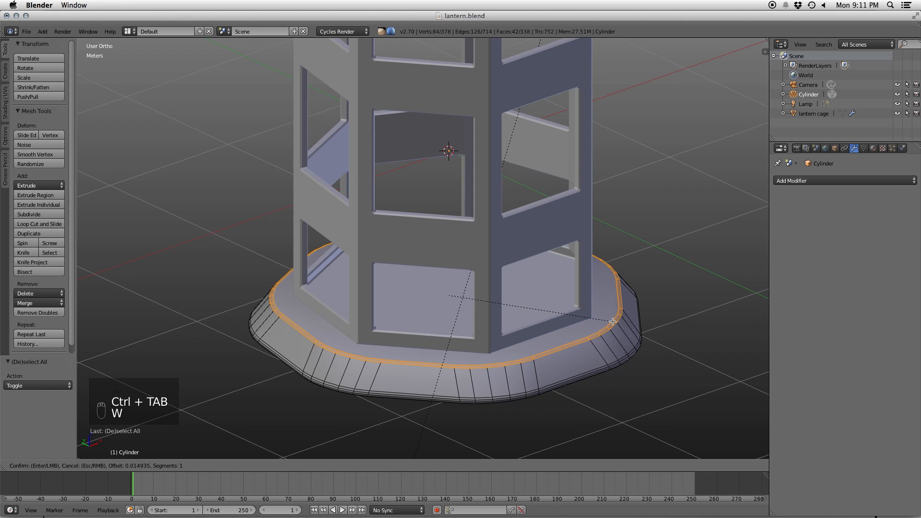
scroll(614, 321, "up", 1)
left_click(614, 321)
key("Tab")
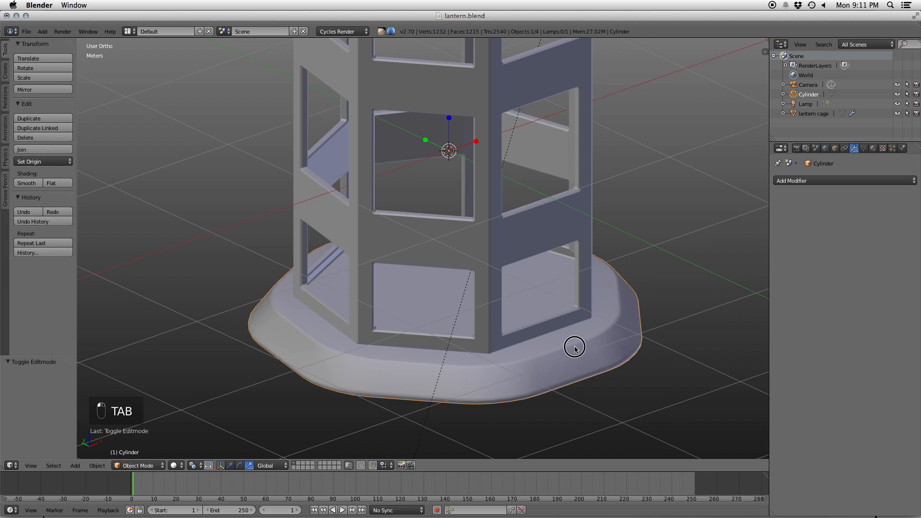
left_click_drag(575, 349, 574, 341)
- Select the entire base mesh in edit mode and scale it by about 1.381 along Z
key("Tab")
key("a")
key("a")
key("a")
key("a")
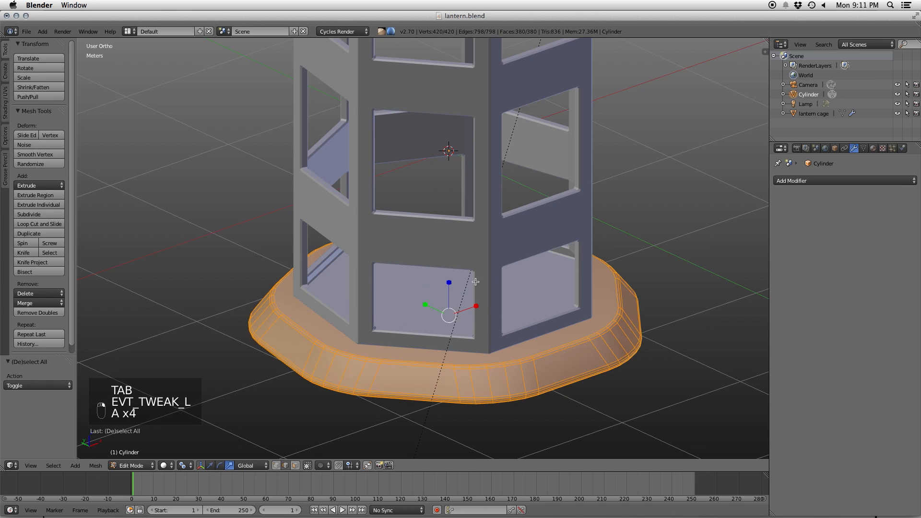
key("s")
left_click_drag(449, 286, 449, 273)
middle_click_drag(459, 290, 443, 278)
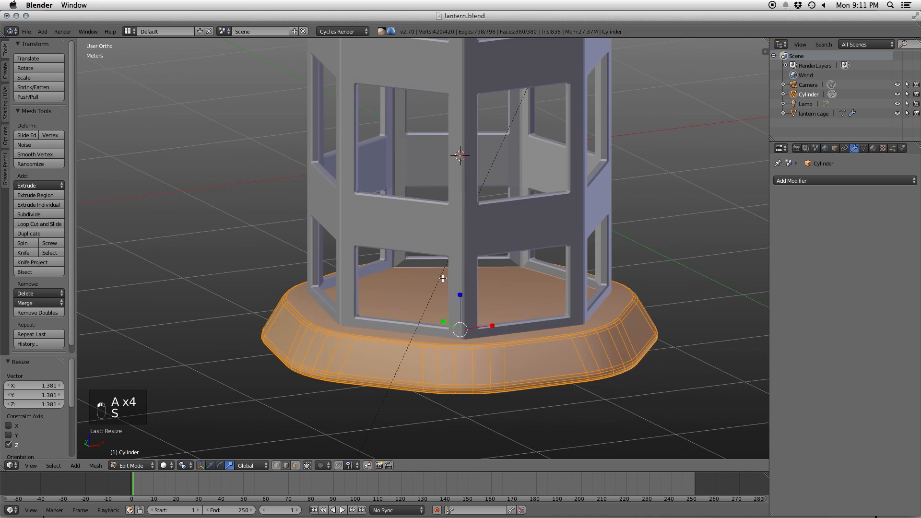
- In front view, stretch the base by about 1.424 along Z and move it down beneath the cage
key("KP_1")
key("g")
key("s")
left_click_drag(474, 306, 474, 292)
key("g")
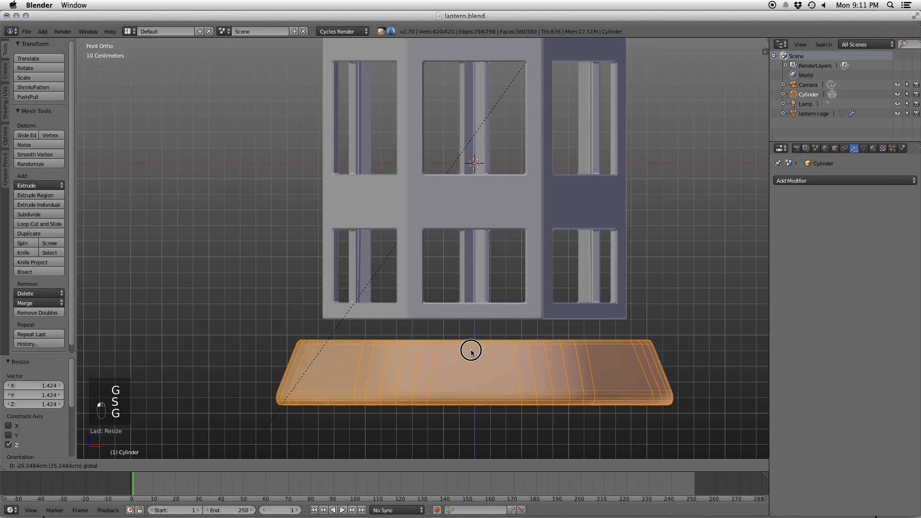
left_click(475, 320)
- Scale the base to about 0.936 in X and Y, leaving its height out of the scaling
key("z")
key("s")
left_click_drag(476, 319, 475, 321, "shift")
key("z")
middle_click_drag(518, 287, 569, 330)
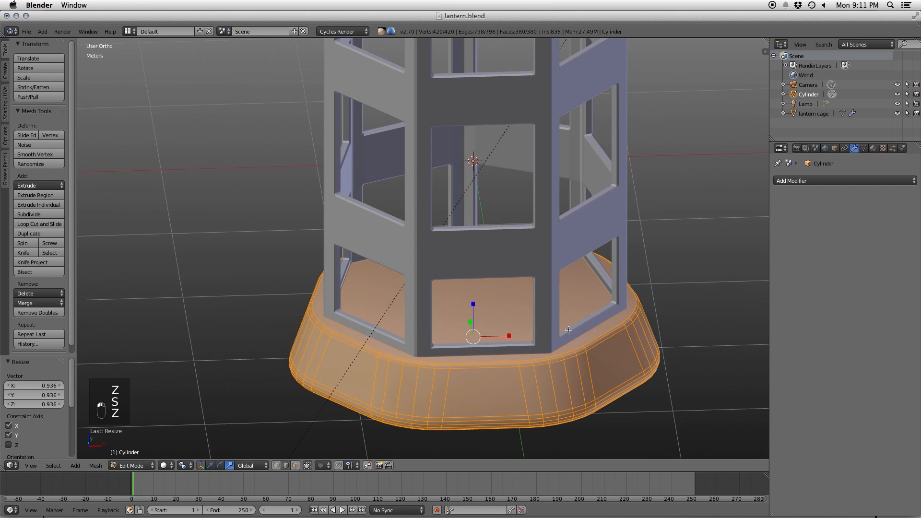
- Select the base's top face in face mode and inset it by about 0.1173
key("ctrl+Tab")
left_click(600, 330)
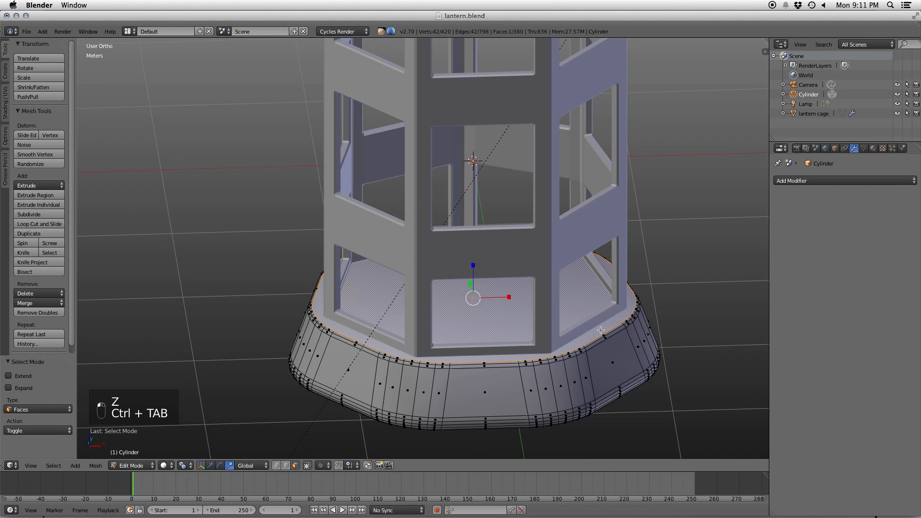
key("i")
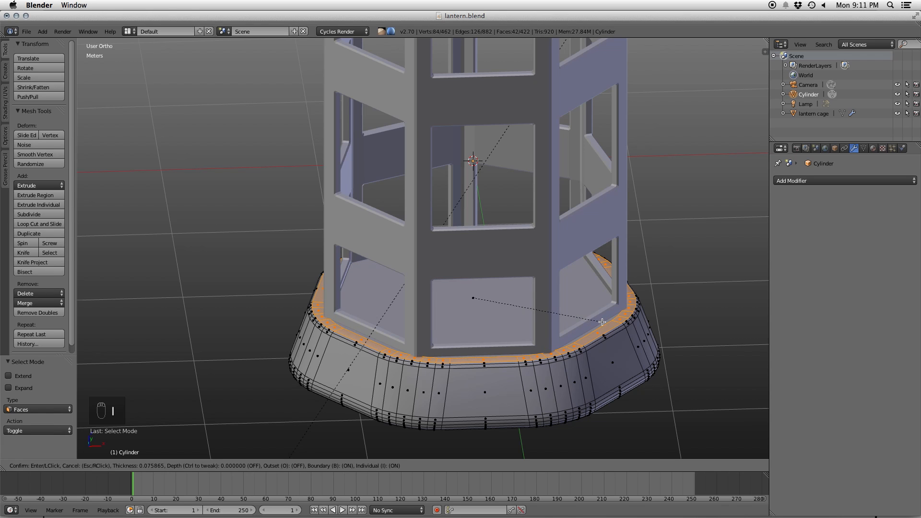
left_click(595, 321)
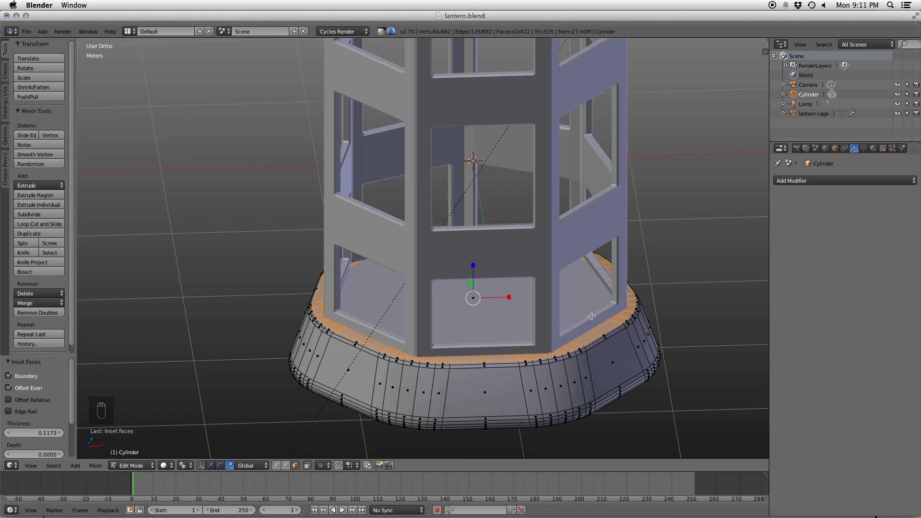
key("e")
right_click(593, 320)
key("super+z")
- Extrude the base's inner top face downward about 3.7 cm to form a recess, and leave edit mode
key("e")
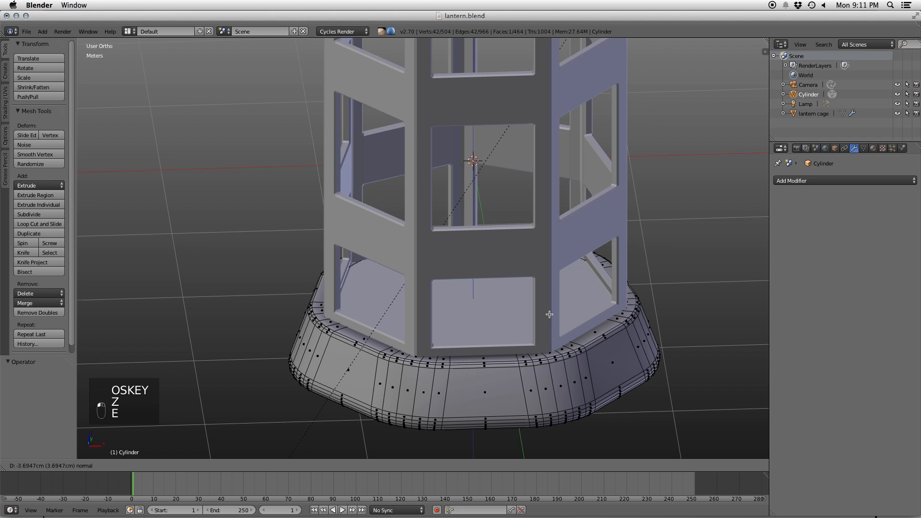
left_click(549, 316)
middle_click_drag(539, 313, 549, 297)
key("z")
key("z")
key("Tab")
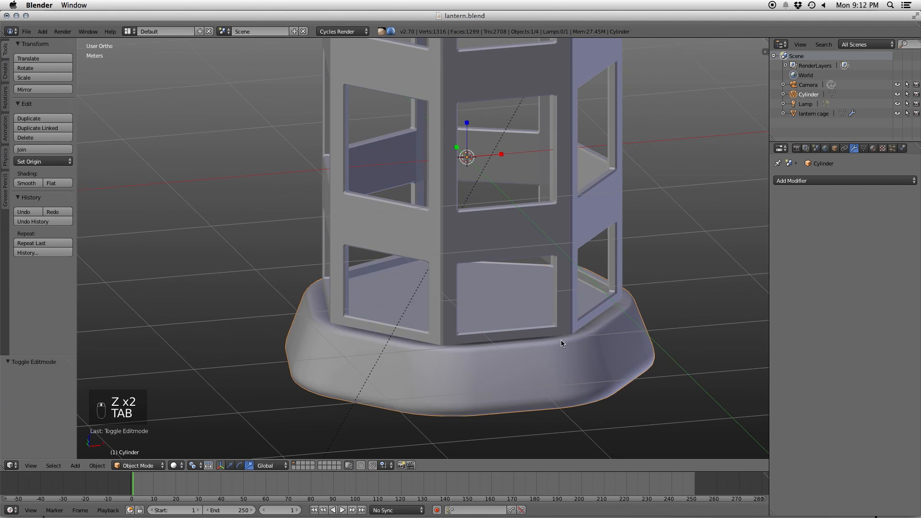
- Hide the lantern cage and return to edit mode on the base in solid view
scroll(560, 343, "up", 3)
key("Tab")
key("x")
key("z")
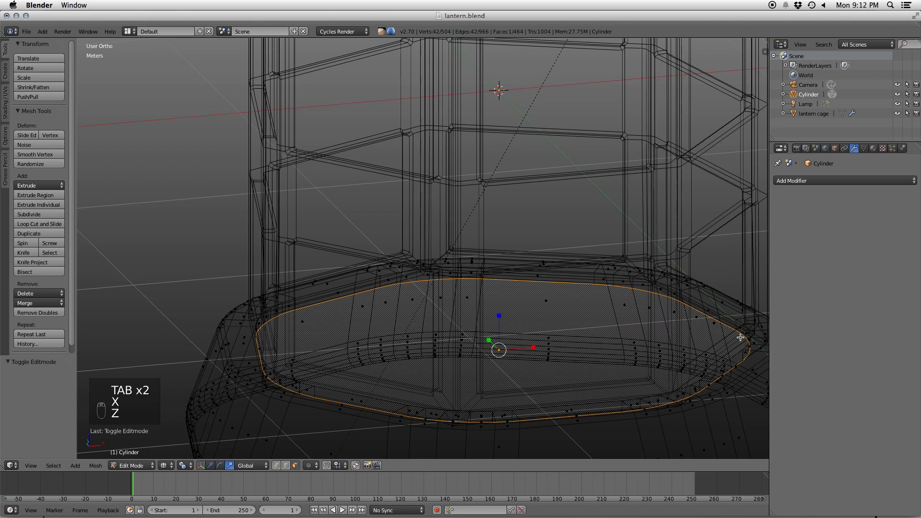
key("Tab")
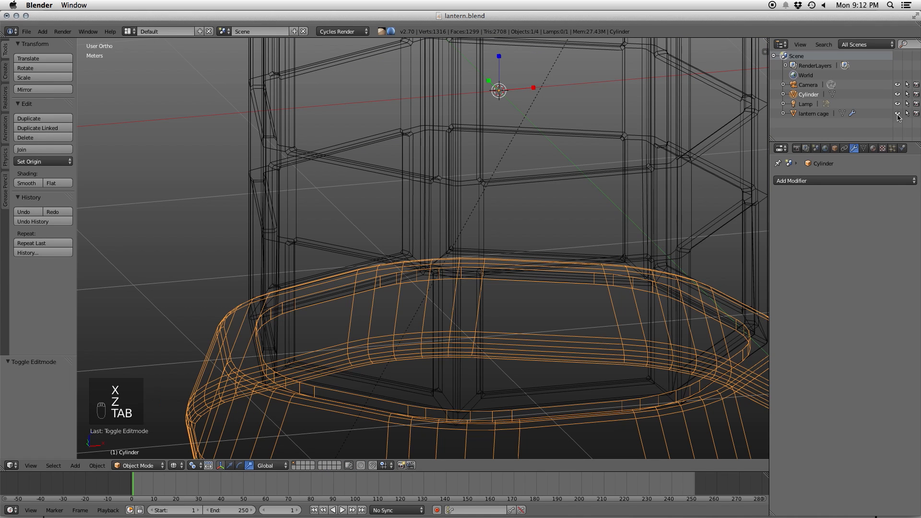
key("z")
key("Tab")
- Select the edge loop around the recess's upper inner rim in edge mode and bevel it with multiple segments
right_click(326, 290)
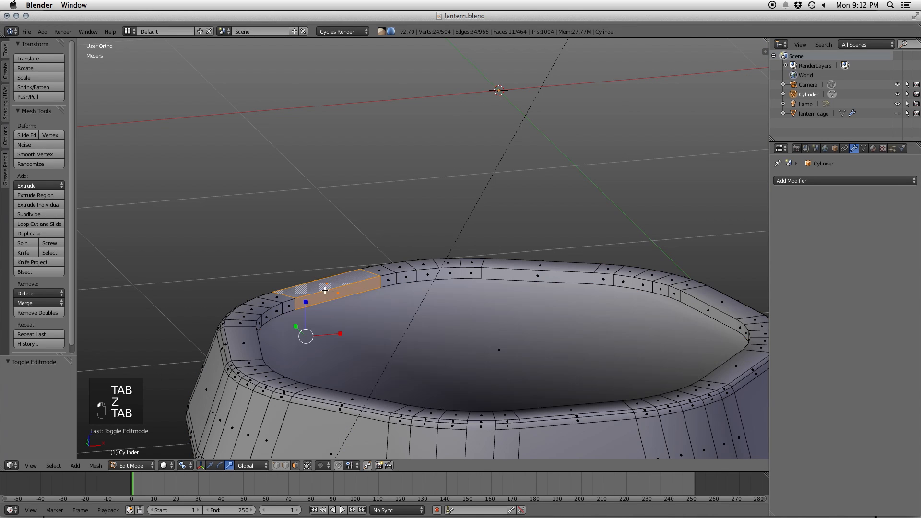
key("ctrl+Tab")
left_click(382, 273)
right_click(499, 272, "alt")
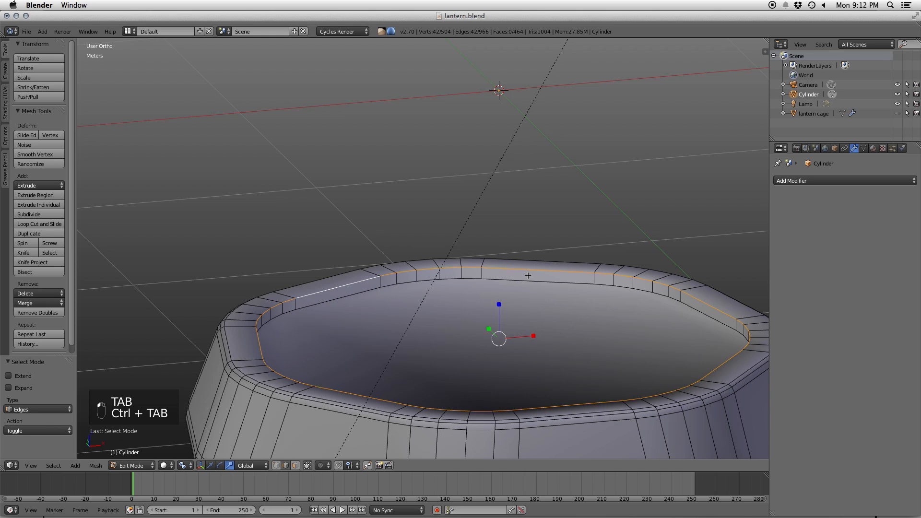
key("w")
left_click(525, 275)
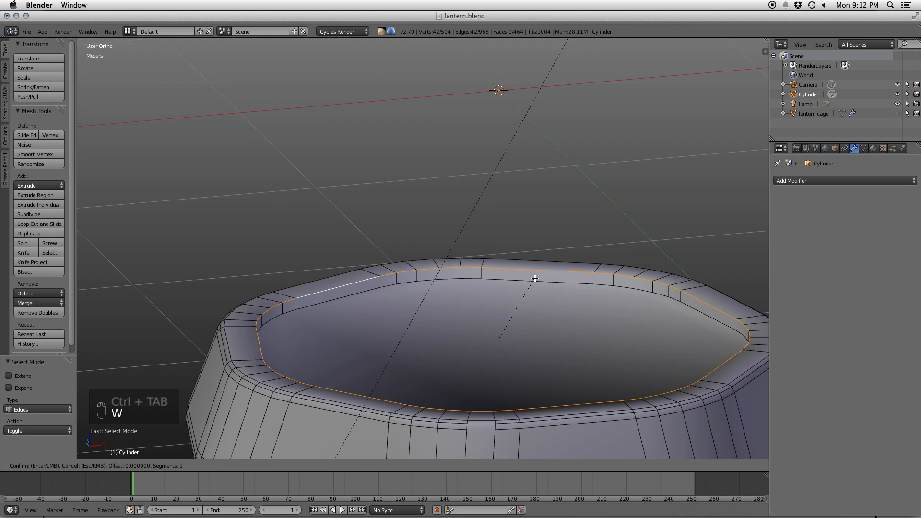
scroll(551, 284, "up", 1)
scroll(551, 284, "up", 1)
left_click(551, 284)
- Clear the selection and bevel the edge loop around the recess's floor
key("a")
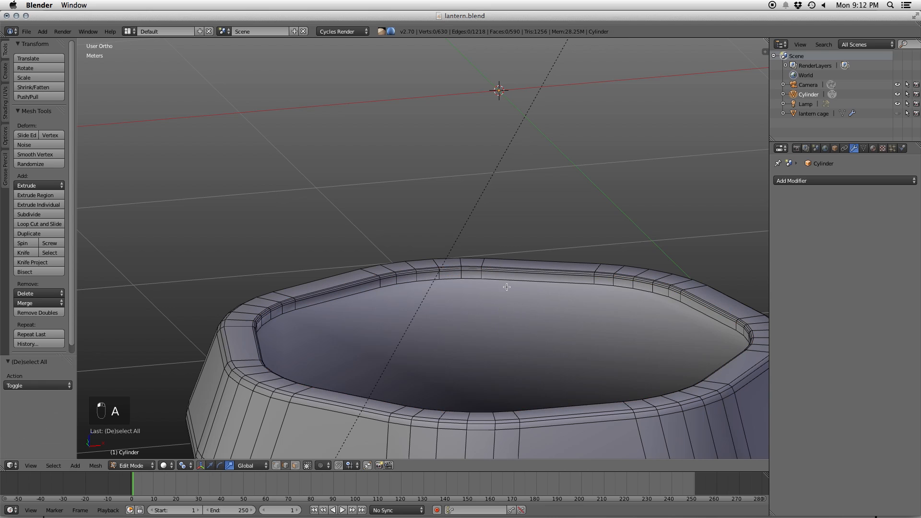
right_click(507, 282, "alt")
key("w")
left_click(555, 280)
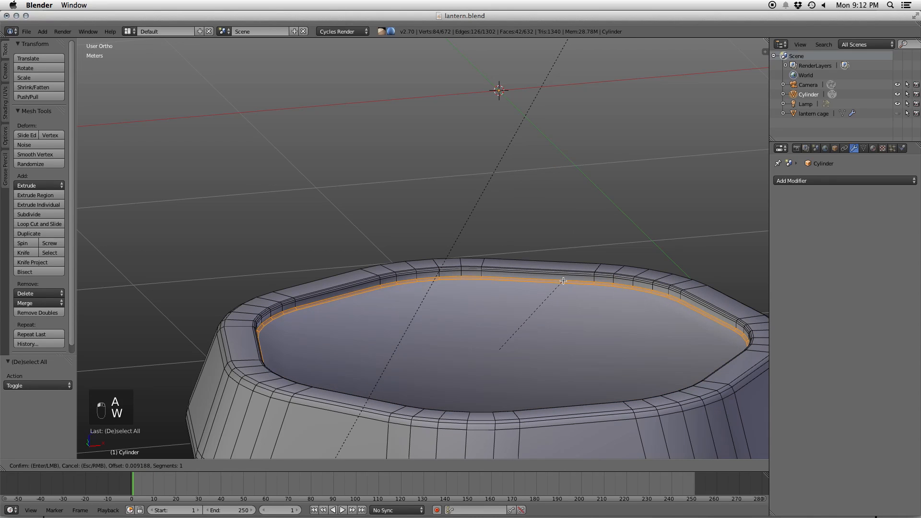
scroll(564, 281, "up", 1)
left_click(564, 281)
- Leave edit mode on the base and make the lantern cage visible again
key("Tab")
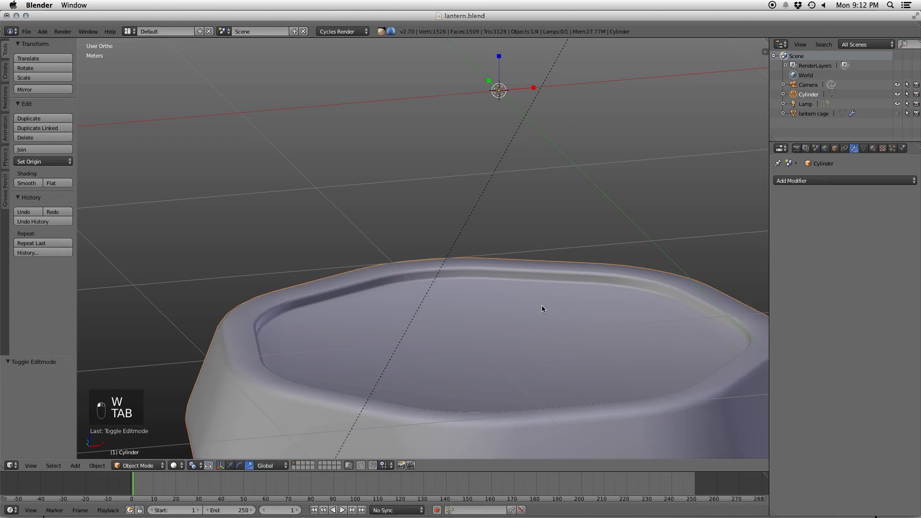
left_click(898, 114)
scroll(699, 181, "down", 5)
middle_click_drag(613, 199, 551, 267)
key("Tab")
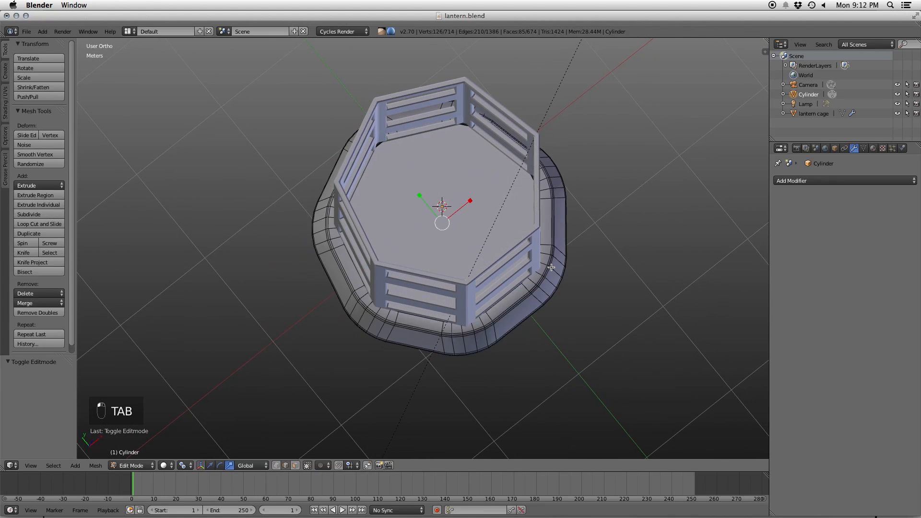
scroll(556, 260, "up", 2)
scroll(556, 261, "down", 3)
middle_click_drag(511, 270, 445, 198)
key("Tab")
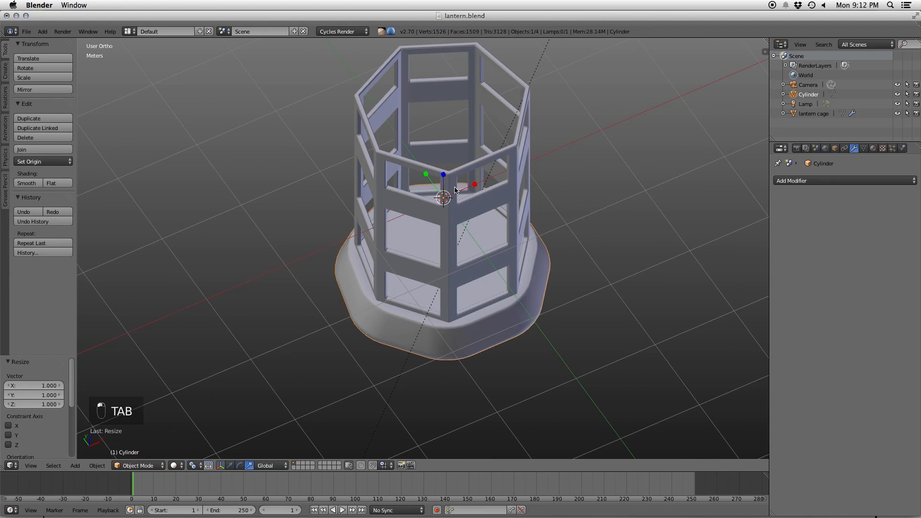
- Enter edge-mode editing on the lantern cage, select one vertical corner edge loop, and try extending it as an edge ring
right_click(473, 173)
key("Tab")
key("ctrl+Tab")
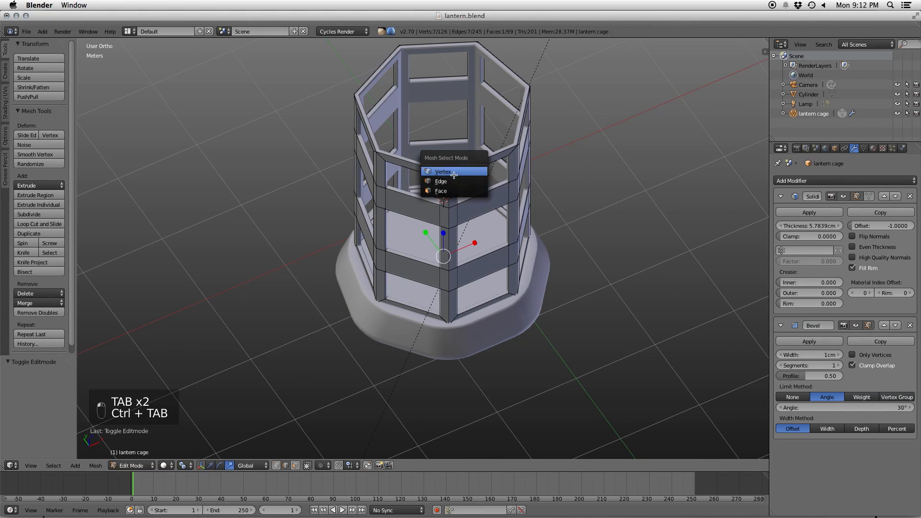
left_click(453, 180)
key("ctrl+Tab")
left_click(446, 186)
right_click(446, 187, "alt")
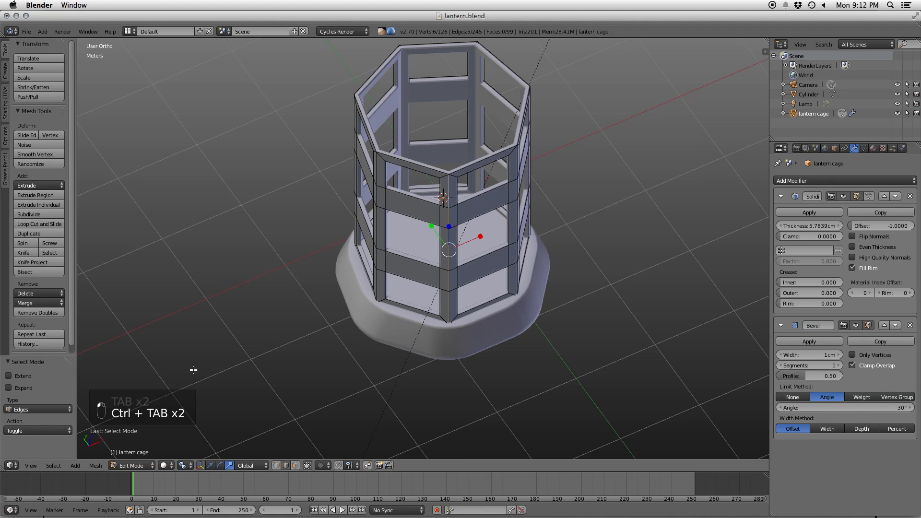
left_click(53, 465)
left_click(83, 222)
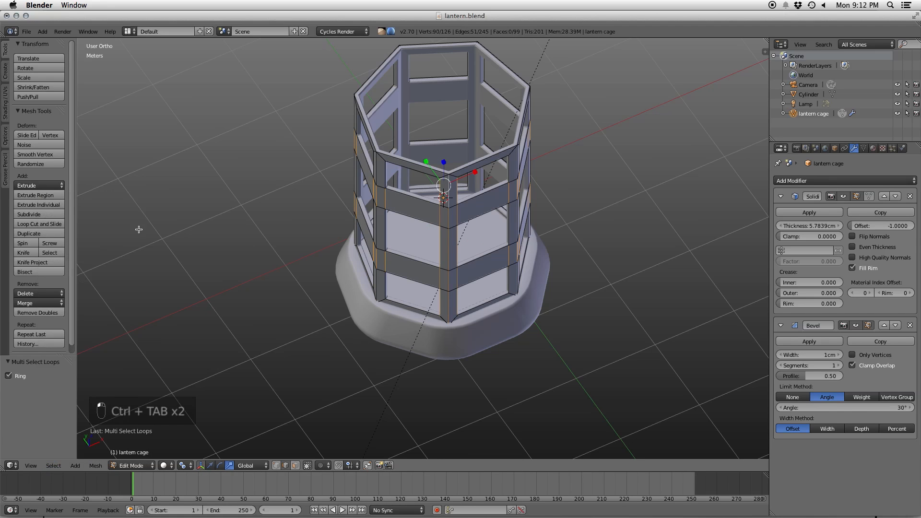
key("super+z")
- Add the remaining vertical corner edge loops around the cage to the selection
middle_click_drag(465, 260, 442, 224)
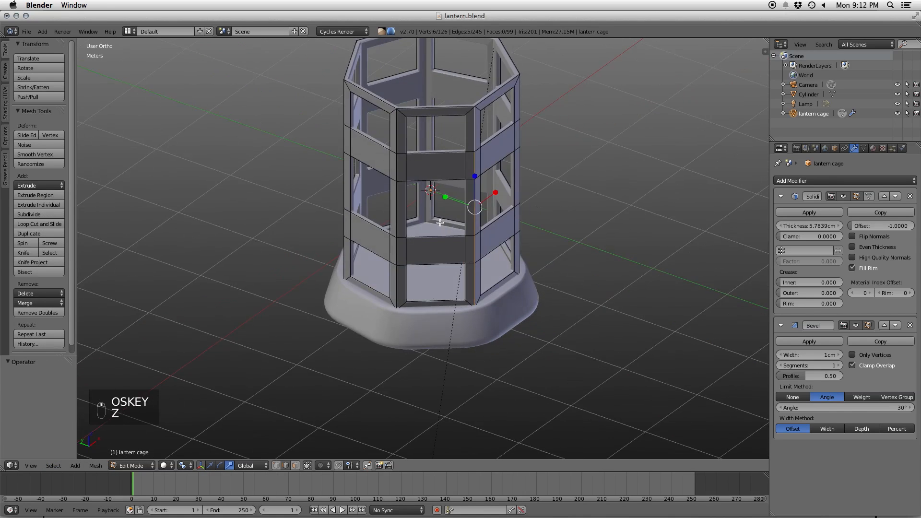
right_click(398, 186, "alt+shift")
middle_click_drag(372, 180, 417, 173)
right_click(358, 174, "alt+shift")
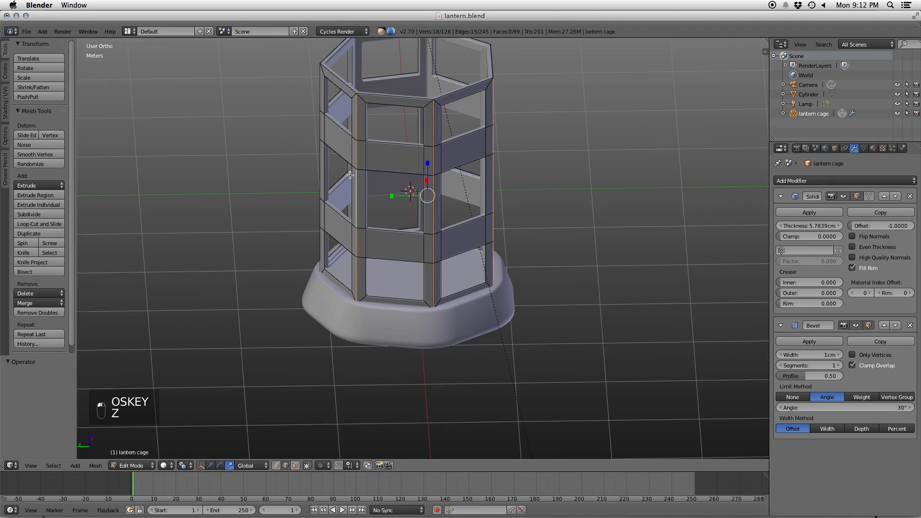
middle_click_drag(356, 174, 416, 169)
right_click(336, 171, "alt+shift")
middle_click_drag(335, 172, 492, 199)
right_click(386, 163, "alt+shift")
right_click(402, 165, "alt+shift")
- Bevel the cage's selected corner edges with 3 segments and an offset of about 0.069
key("w")
left_click(494, 199)
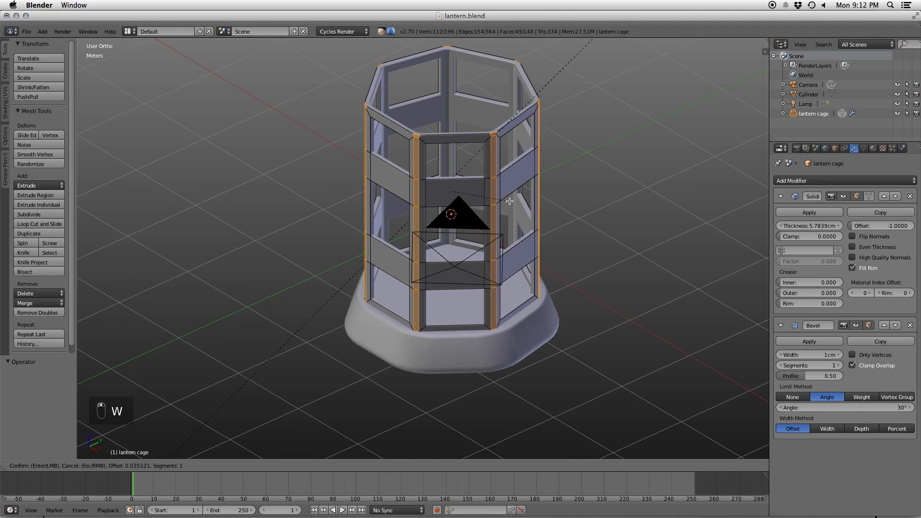
scroll(511, 201, "up", 1)
scroll(513, 200, "up", 1)
left_click(513, 199)
scroll(424, 191, "up", 4)
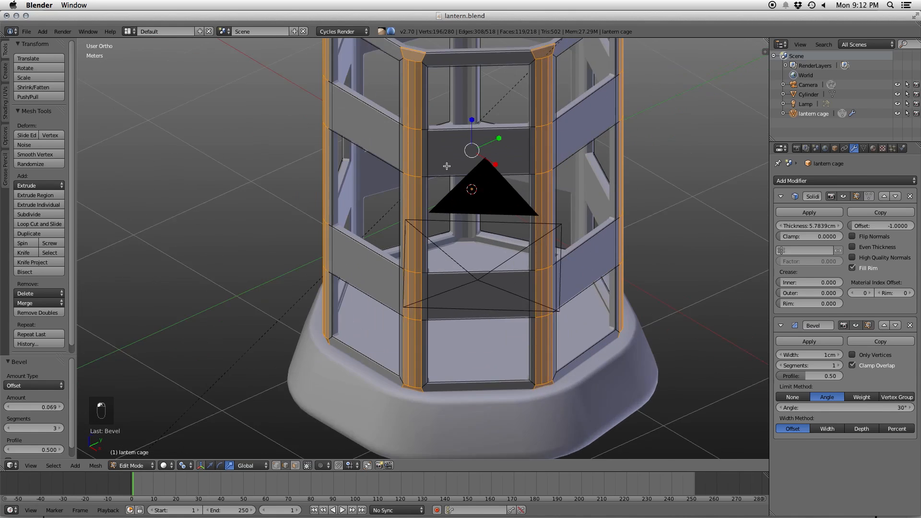
middle_click_drag(425, 191, 454, 189)
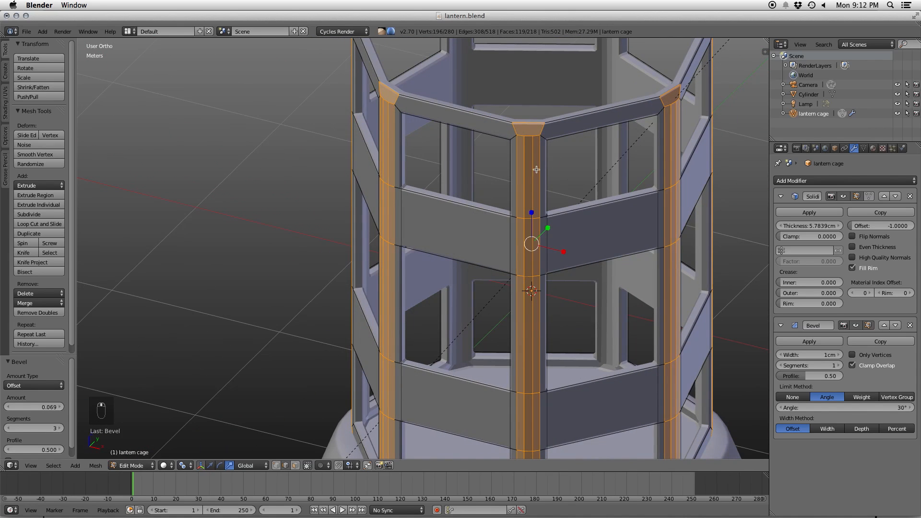
- Leave edit mode on the cage and undo the corner bevel
key("Tab")
scroll(571, 211, "down", 5)
middle_click_drag(570, 213, 471, 186)
scroll(470, 183, "up", 5)
key("super+z")
scroll(469, 174, "down", 3)
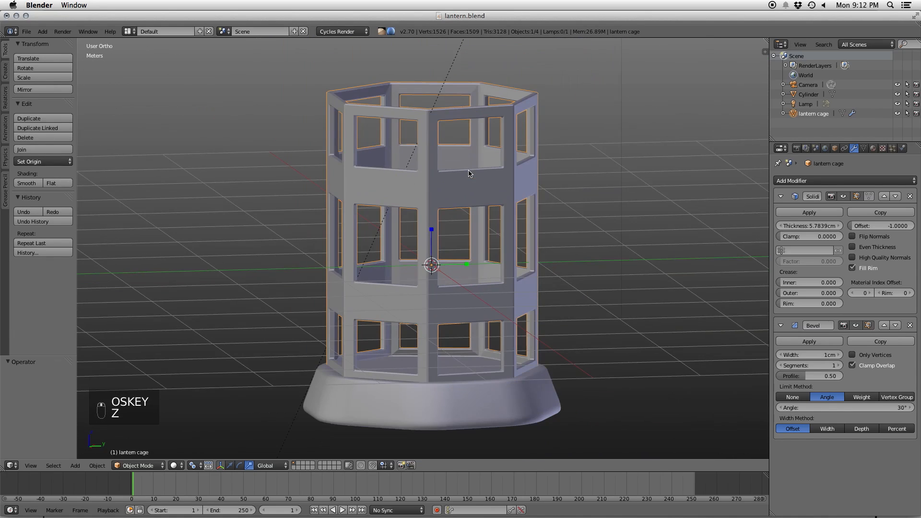
middle_click_drag(460, 164, 477, 196, "shift")
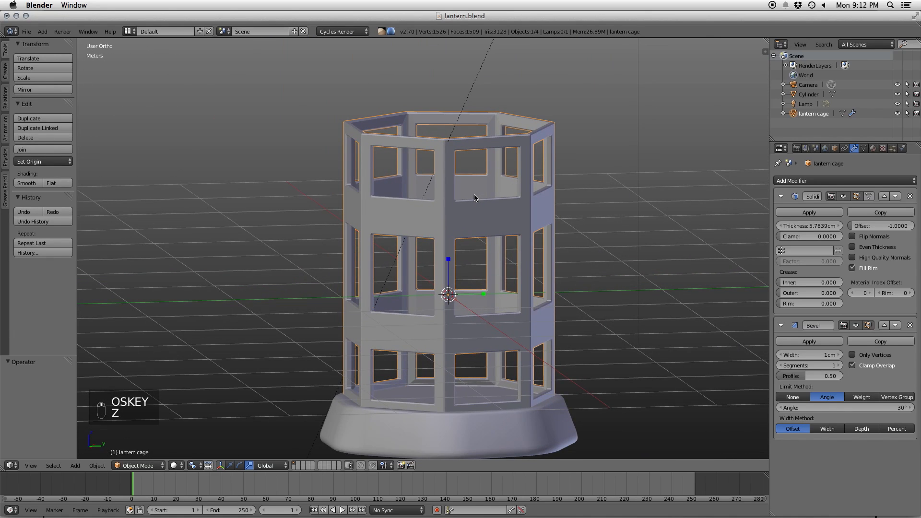
key("Tab")
key("Tab")
- Select the rounded base object beneath the cage and delete it
right_click(560, 436)
key("x")
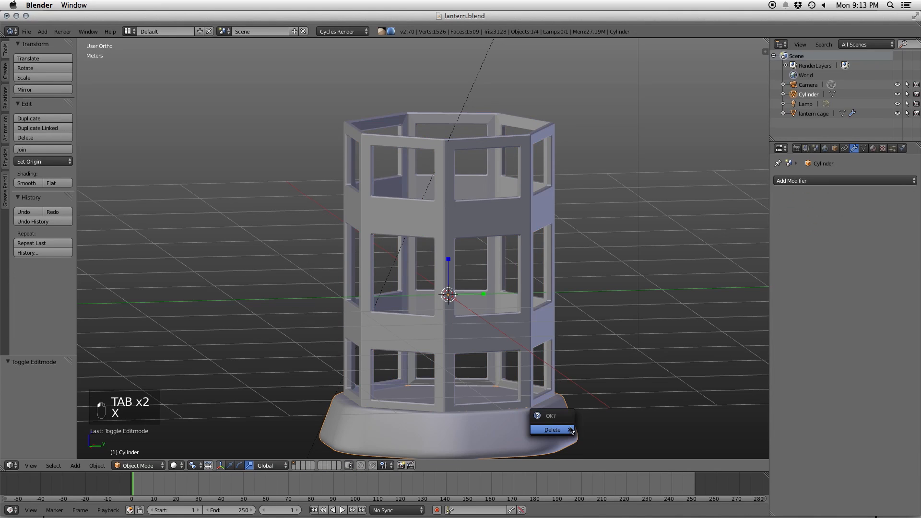
left_click(572, 431)
- Add a new seven-sided cylinder in front view and move it down about 1.925 m along Z below the cage
right_click(541, 317)
key("KP_1")
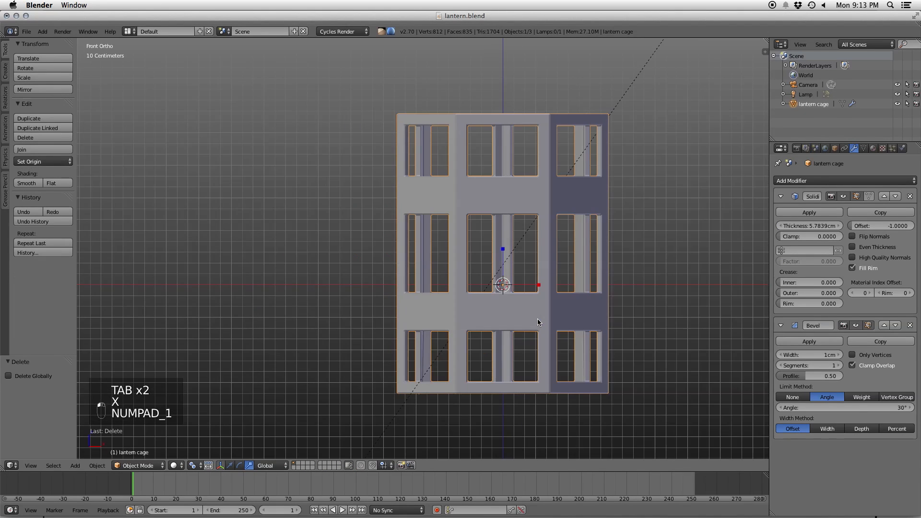
middle_click_drag(537, 319, 522, 277, "shift")
key("Tab")
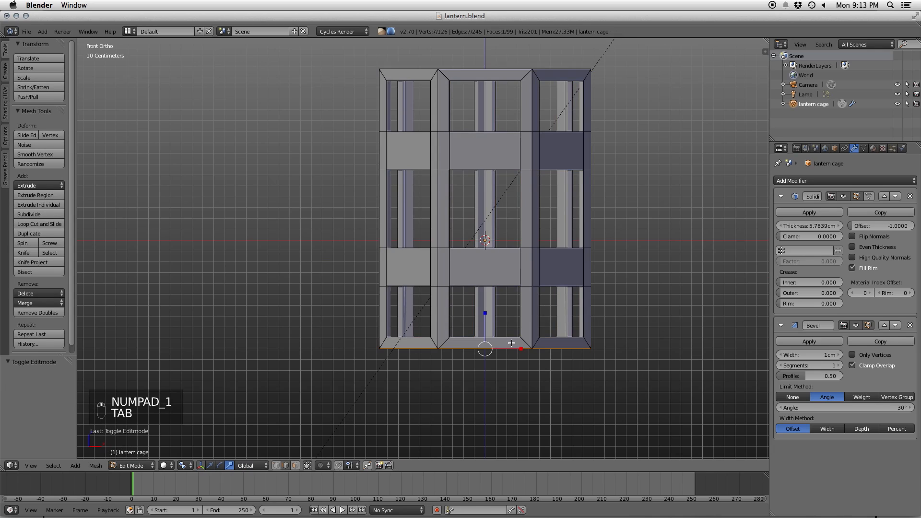
key("Tab")
key("shift+a")
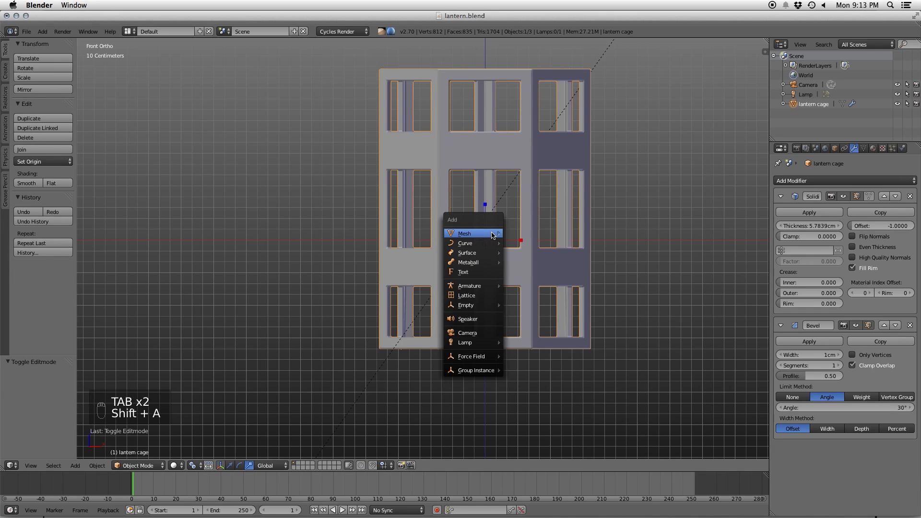
mouse_move(482, 234)
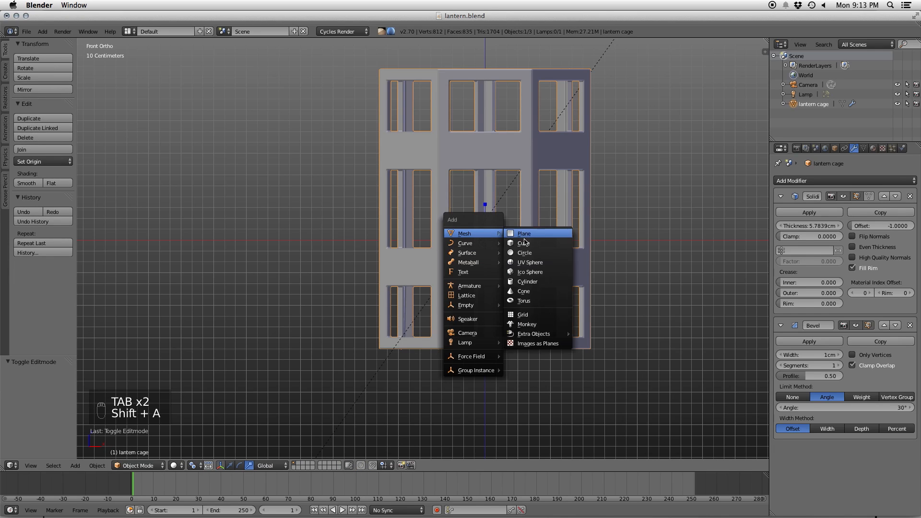
left_click(533, 282)
key("g")
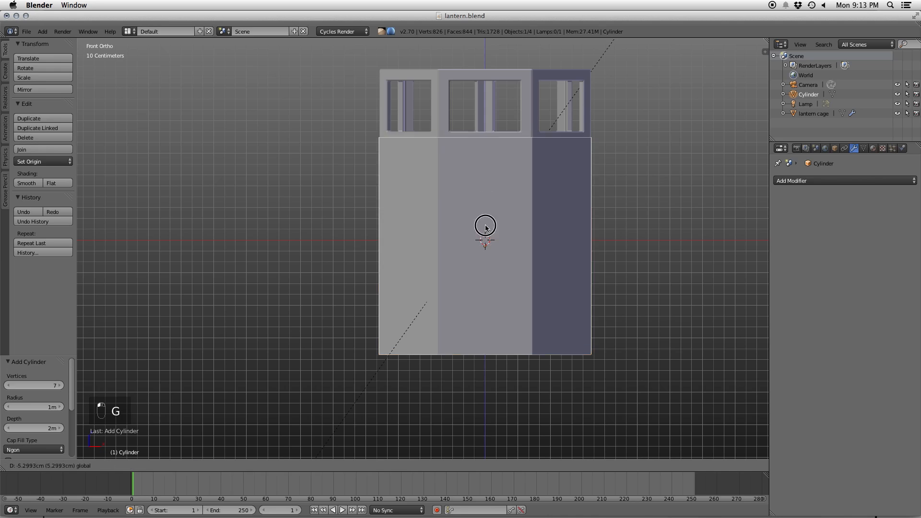
left_click(497, 407)
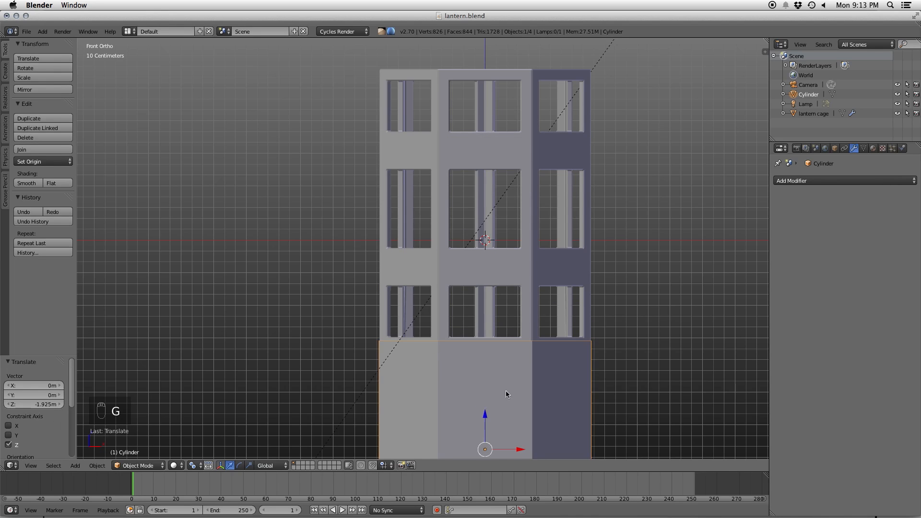
- Enter edit mode on the cylinder and scale it by about 1.123 in X and Y only
middle_click_drag(497, 407, 502, 313, "shift")
key("Tab")
key("s")
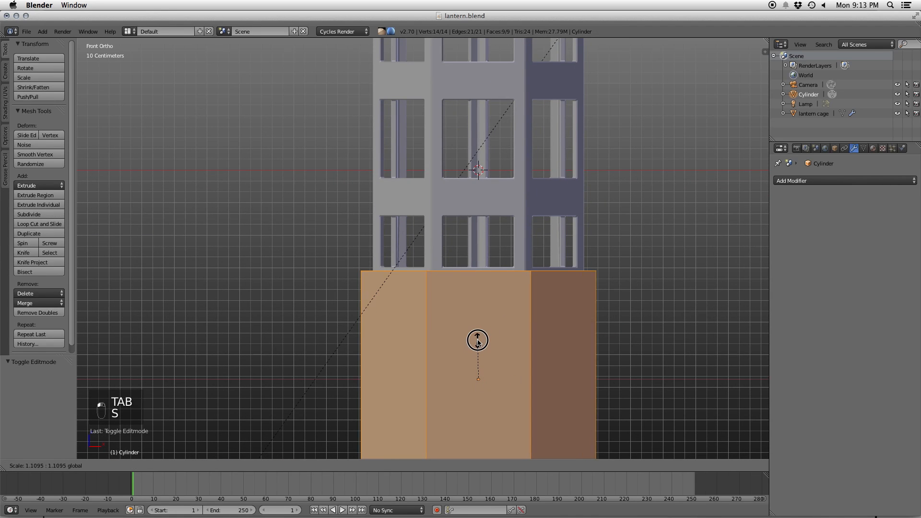
left_click(478, 342)
middle_click_drag(499, 358, 500, 281, "shift")
- Box-select all of the cylinder's bottom vertices in vertex mode using wireframe view
key("ctrl+Tab")
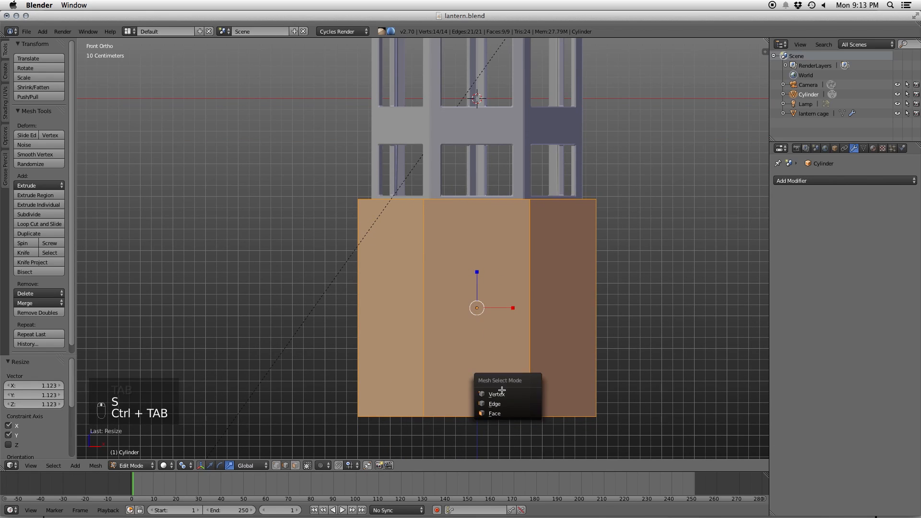
left_click(503, 390)
key("a")
key("b")
left_click_drag(368, 403, 644, 448)
key("z")
key("a")
key("b")
left_click_drag(294, 384, 798, 450)
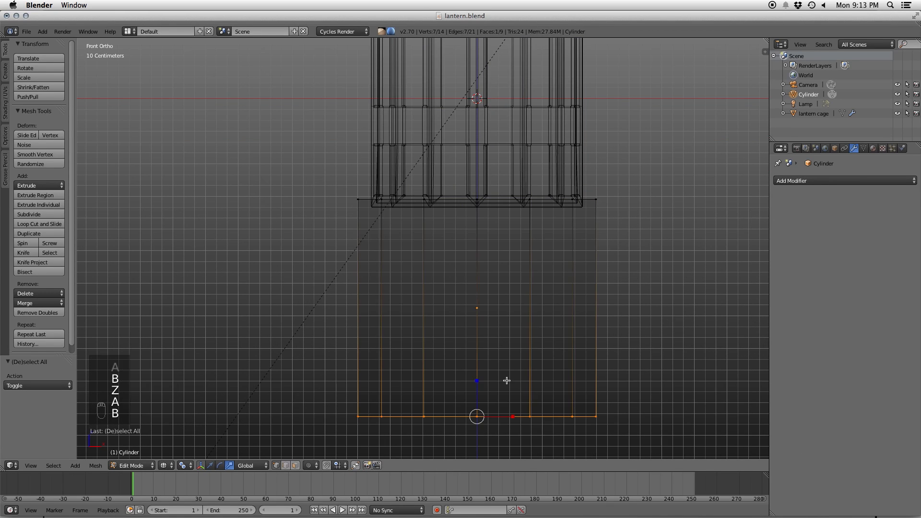
- Move the bottom vertices up about 1.736 m along Z to flatten the base, and return to solid view
key("g")
key("z")
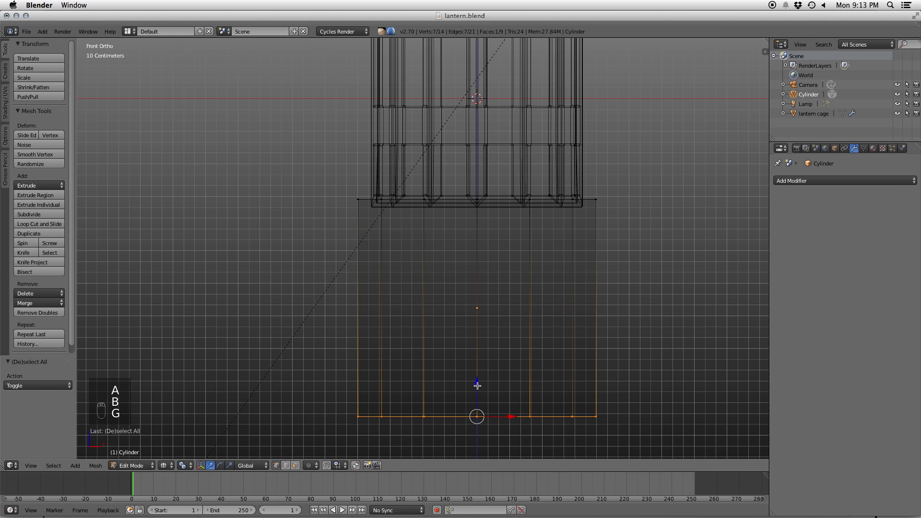
left_click(515, 77)
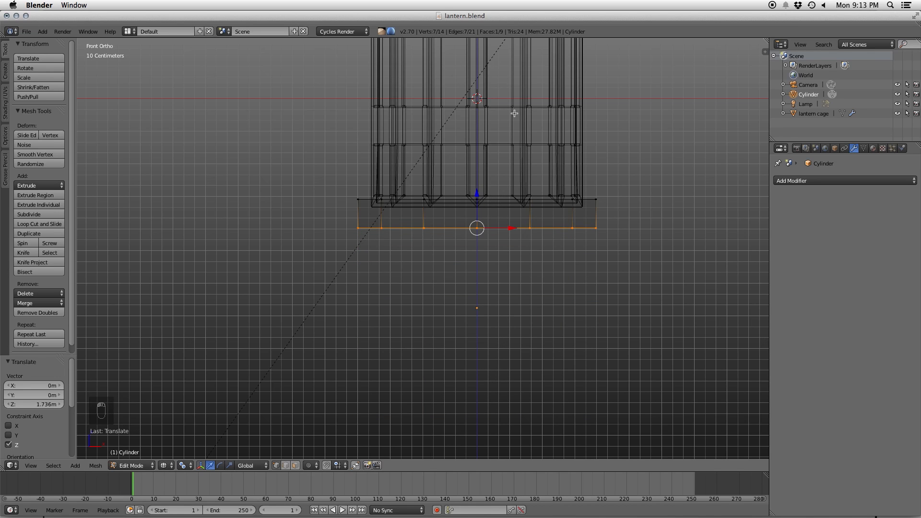
scroll(502, 331, "down", 3)
mouse_move(502, 331)
middle_mouse_down()
mouse_move(465, 340)
mouse_move(480, 398)
mouse_move(502, 363)
mouse_move(495, 331)
middle_mouse_up()
key("z")
scroll(460, 334, "up", 3)
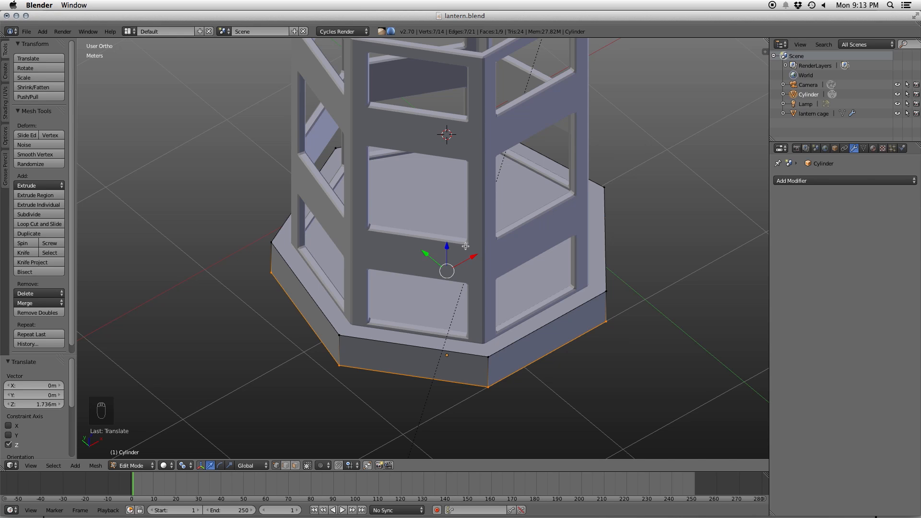
- Switch to edge mode and select the ring of vertical corner edges around the base
key("ctrl+Tab")
left_click(498, 380)
left_click(489, 373)
left_click(328, 342, "shift")
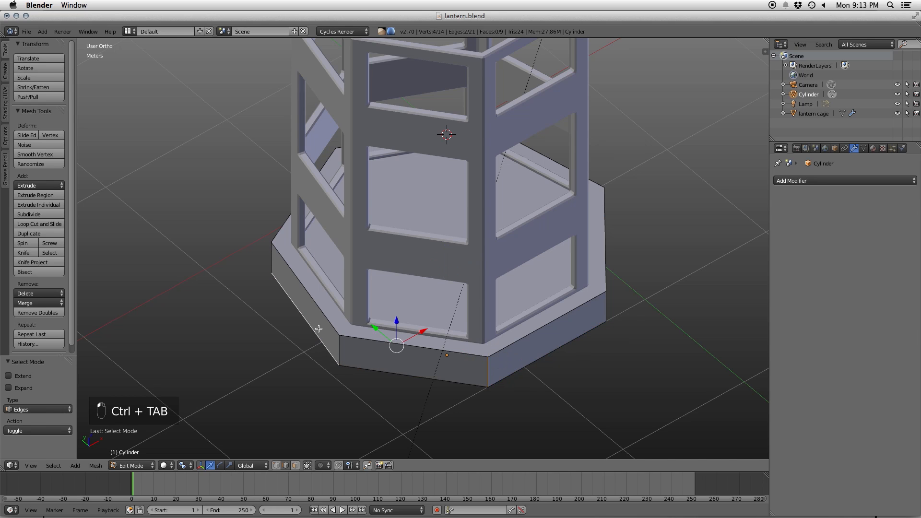
key("super+z")
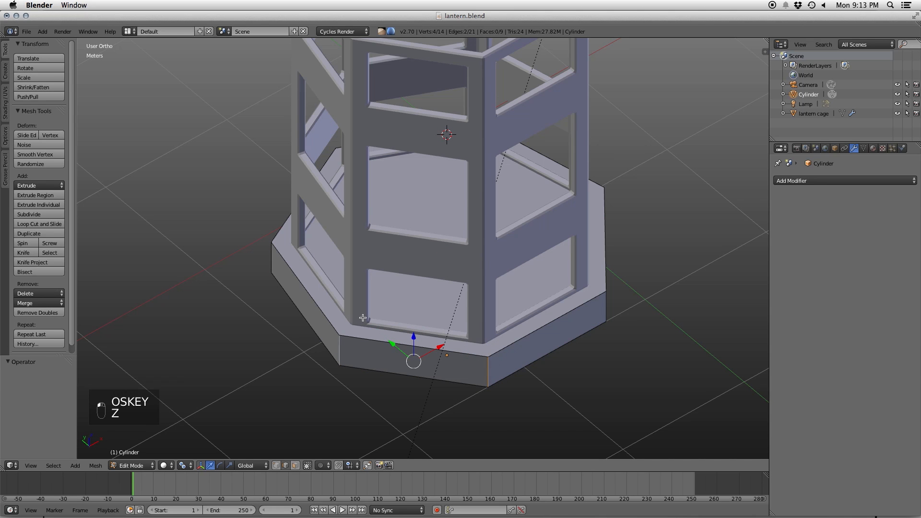
middle_click_drag(609, 323, 595, 336)
left_click(598, 341)
left_click(61, 466)
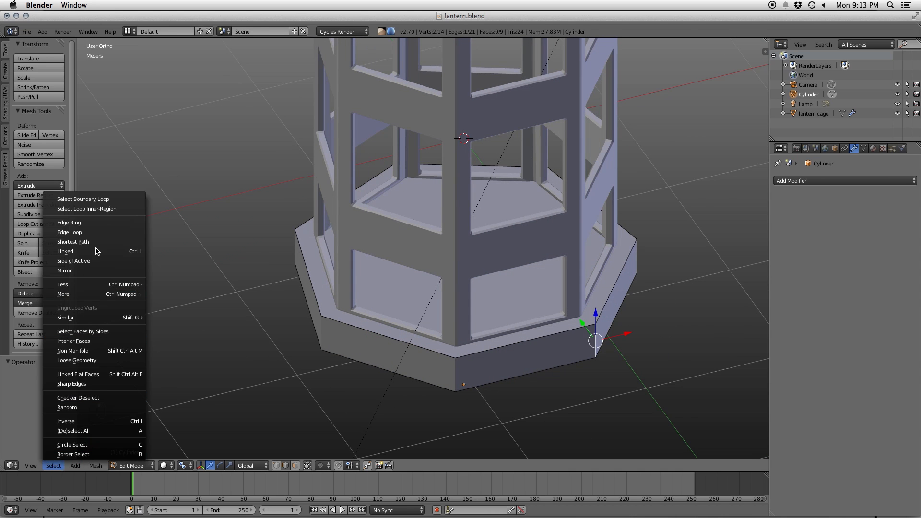
left_click(91, 224)
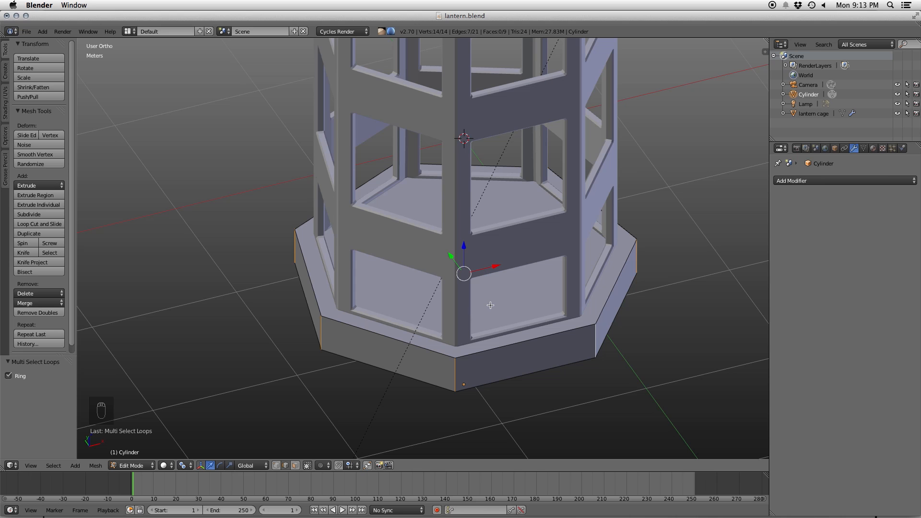
- Bevel the base's vertical corner edges with 5 segments and an offset of about 0.116
middle_click_drag(512, 282, 521, 286)
key("w")
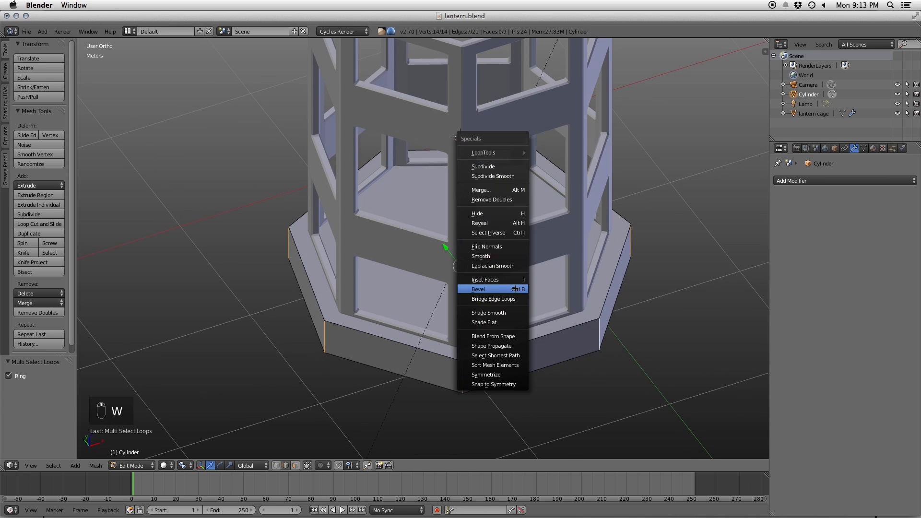
left_click(521, 288)
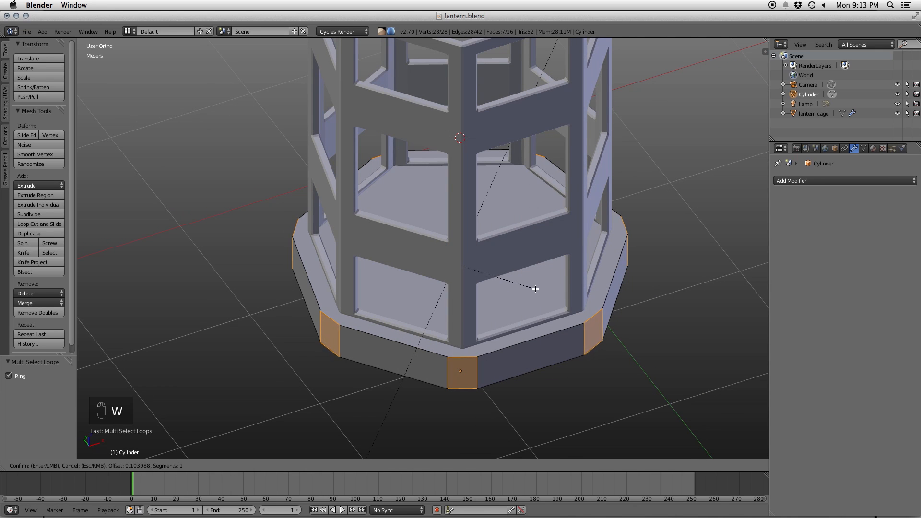
scroll(537, 289, "up", 1)
scroll(536, 288, "up", 1)
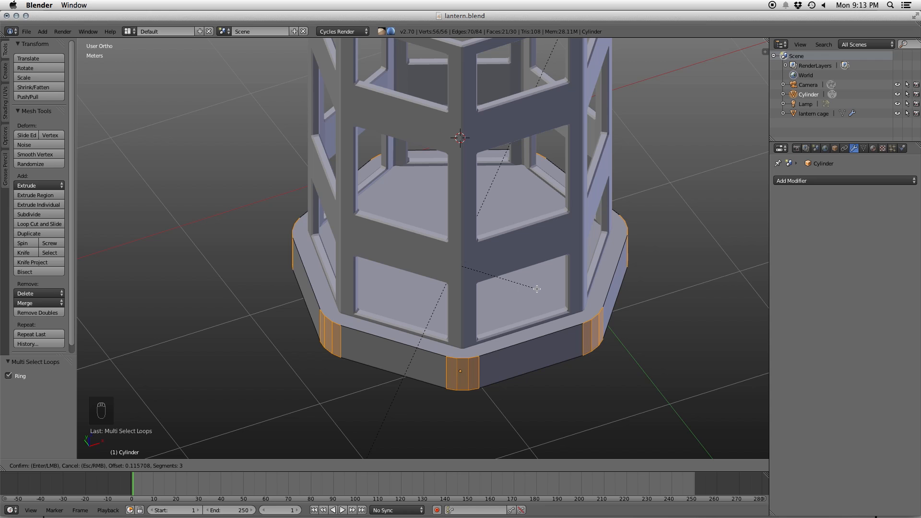
scroll(537, 289, "up", 1)
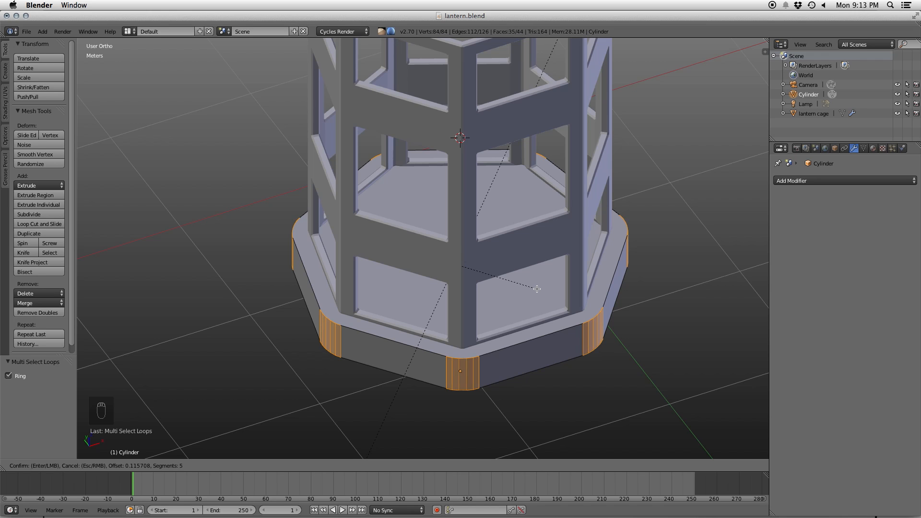
left_click(536, 289)
- Clear the selection, select the base's upper face in face mode, and inset it with a thickness of about 0.108
key("a")
key("ctrl+Tab")
left_click(566, 313)
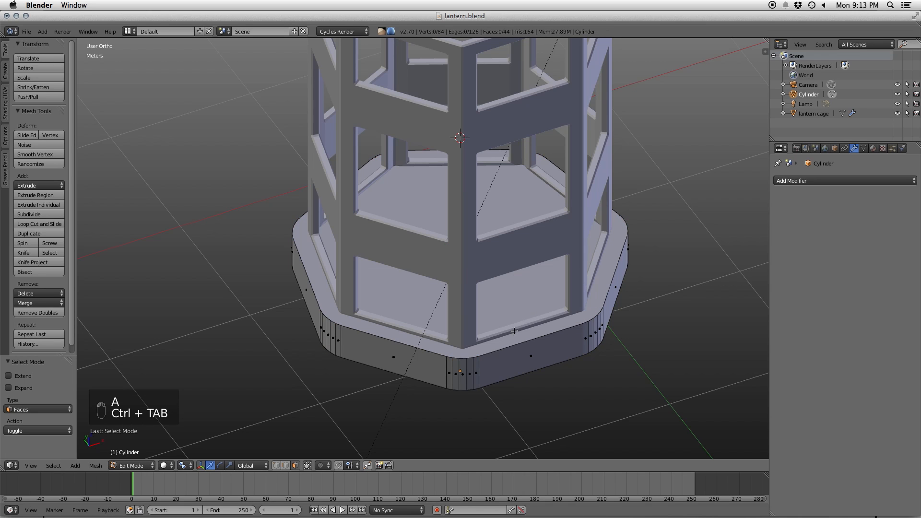
right_click(513, 336)
right_click(494, 276)
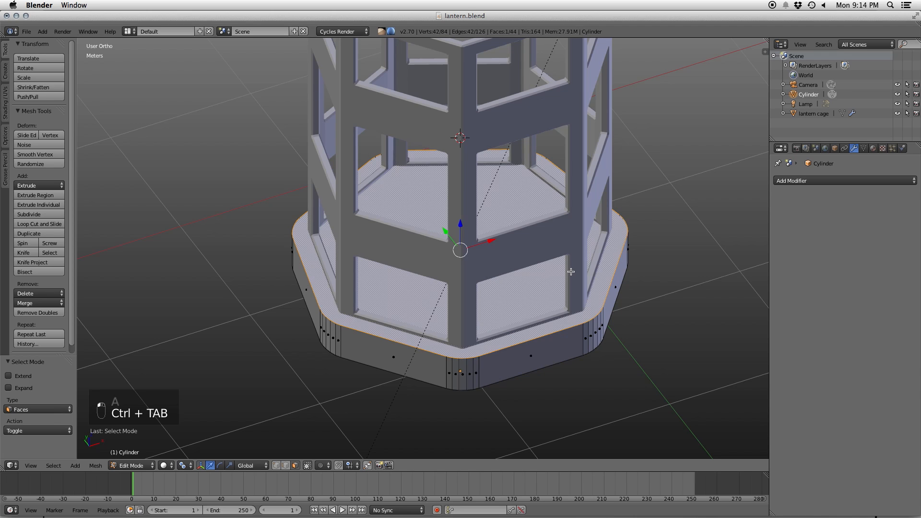
key("i")
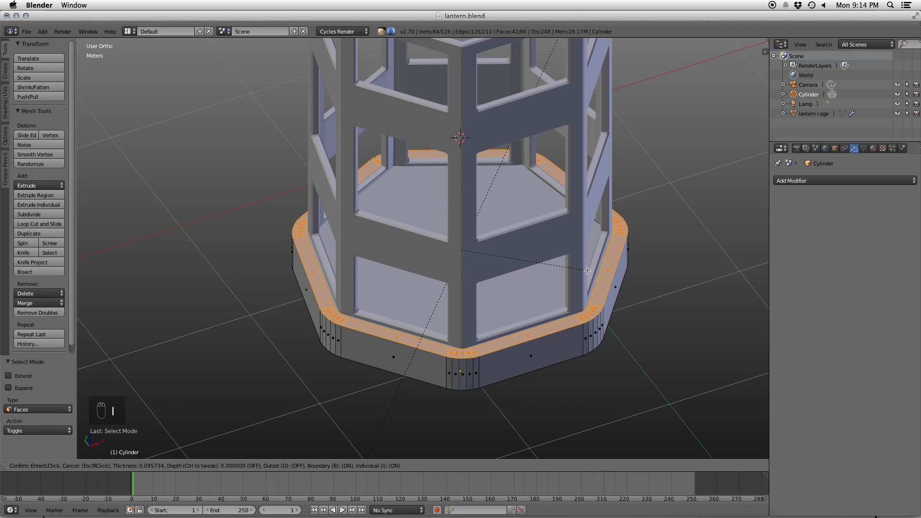
left_click(586, 271)
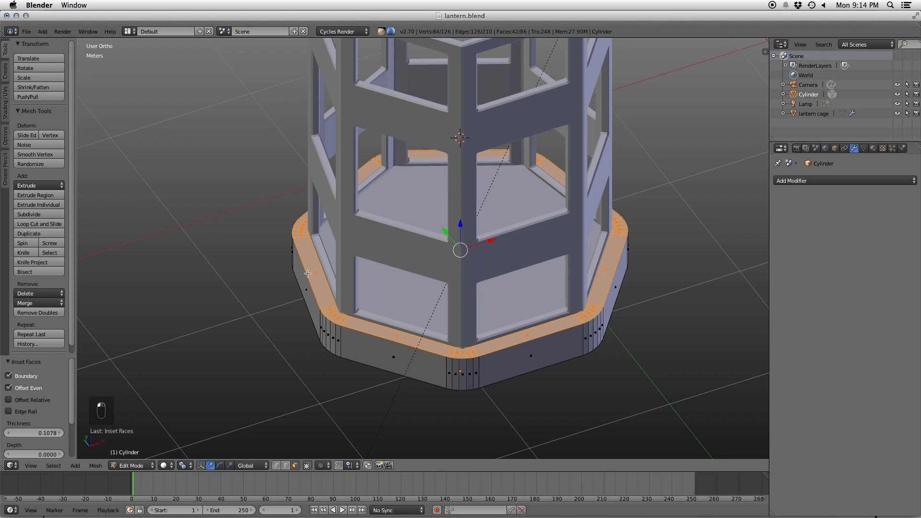
- Turn off Select Outer for the inset and extrude the base's inner upper face downward about 5.5 cm to form a recess
scroll(24, 400, "down", 4)
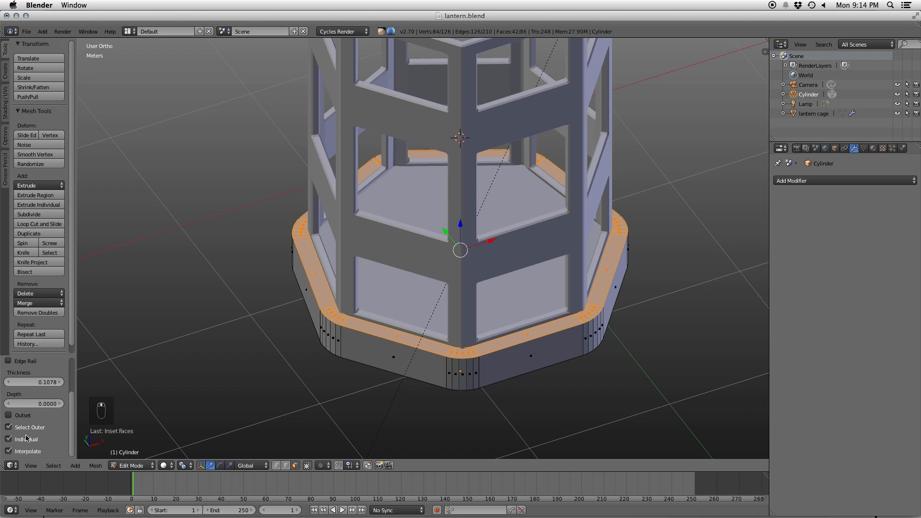
left_click(38, 428)
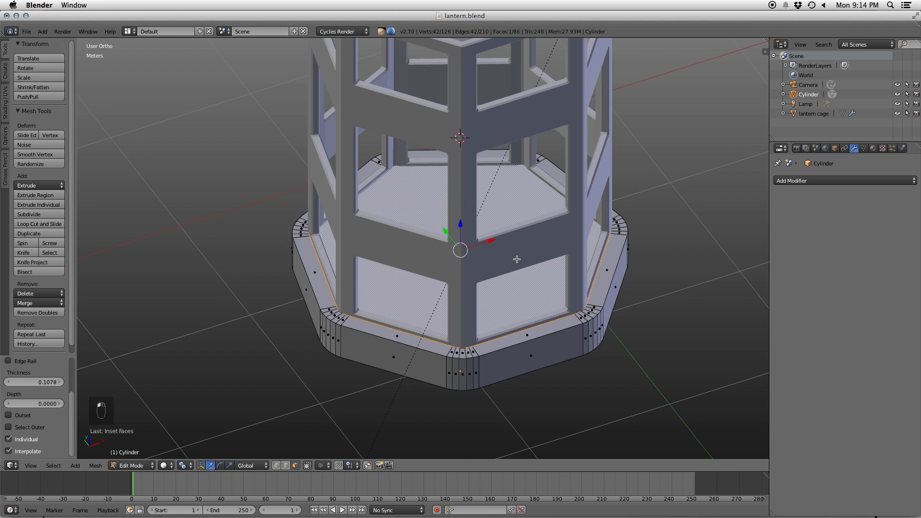
key("e")
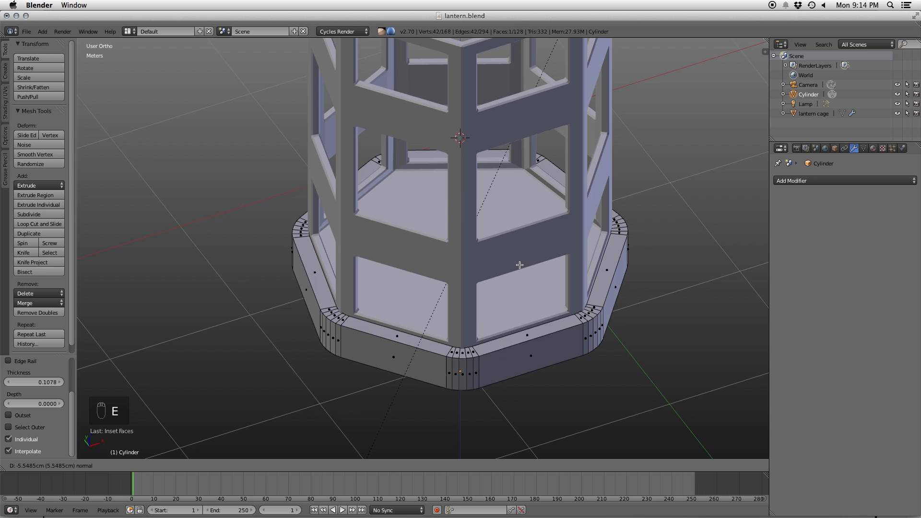
left_click(520, 265)
key("Tab")
- In edge mode, select the inner rim edge loop of the base's recess and scale it on X and Y to about 1.019
right_click(582, 231)
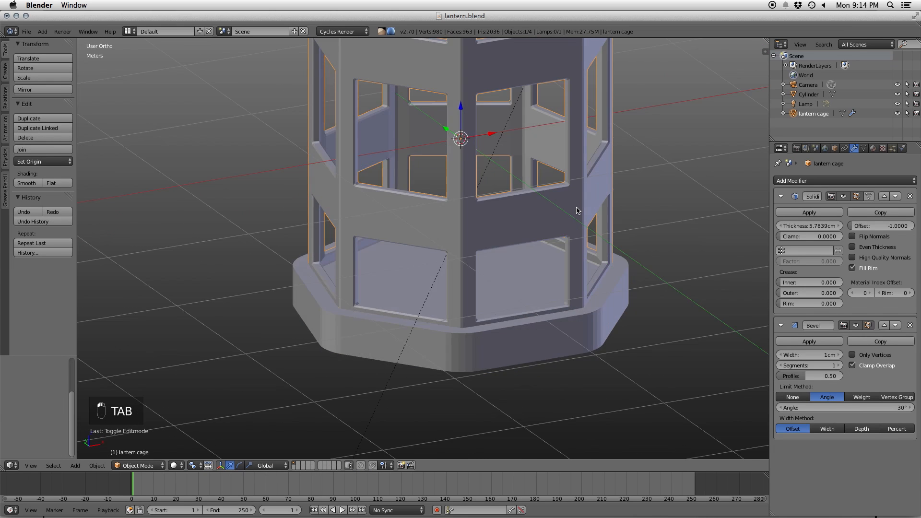
middle_click_drag(577, 210, 579, 202)
scroll(402, 286, "up", 6)
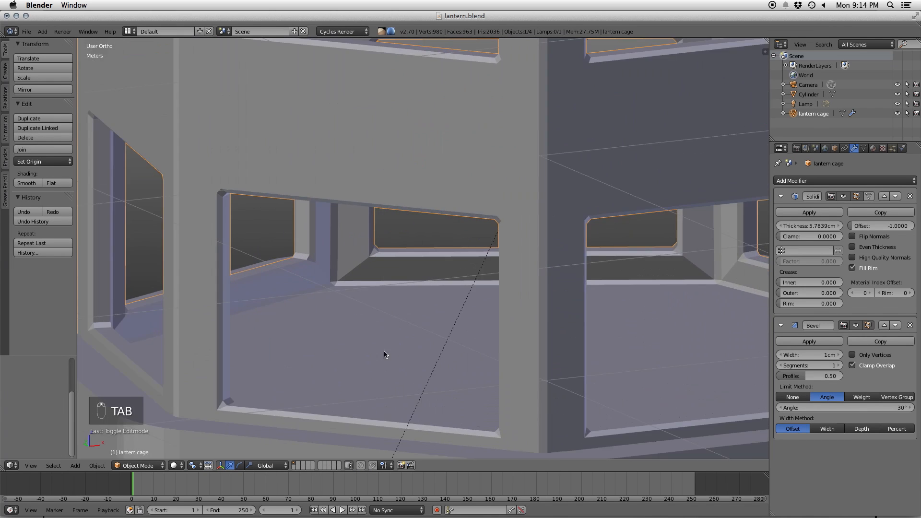
right_click(282, 393)
key("Tab")
middle_click_drag(285, 346, 293, 381)
key("ctrl+Tab")
left_click(293, 371)
right_click(294, 393)
key("z")
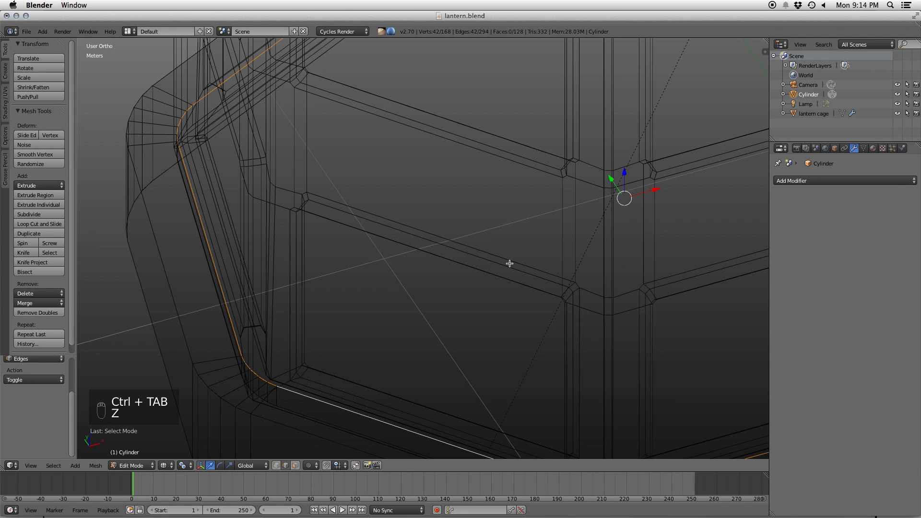
key("z")
key("s")
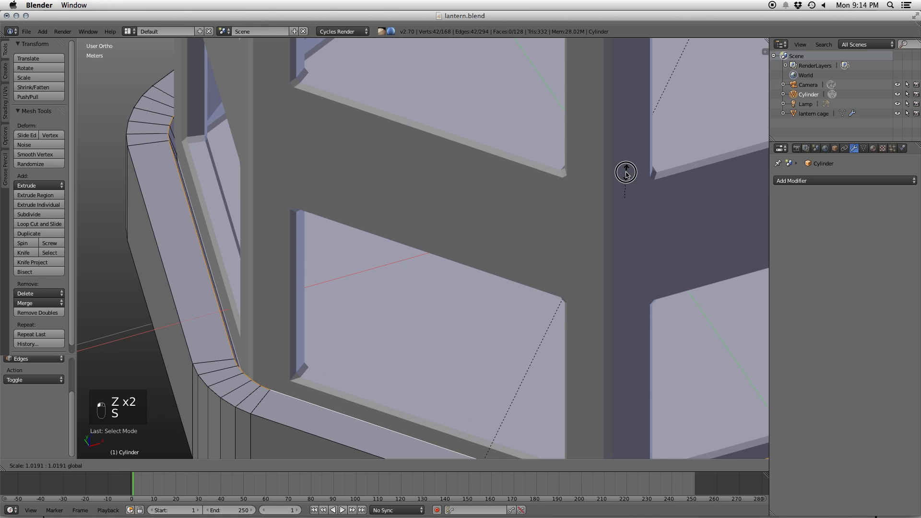
left_click(627, 173)
key("Tab")
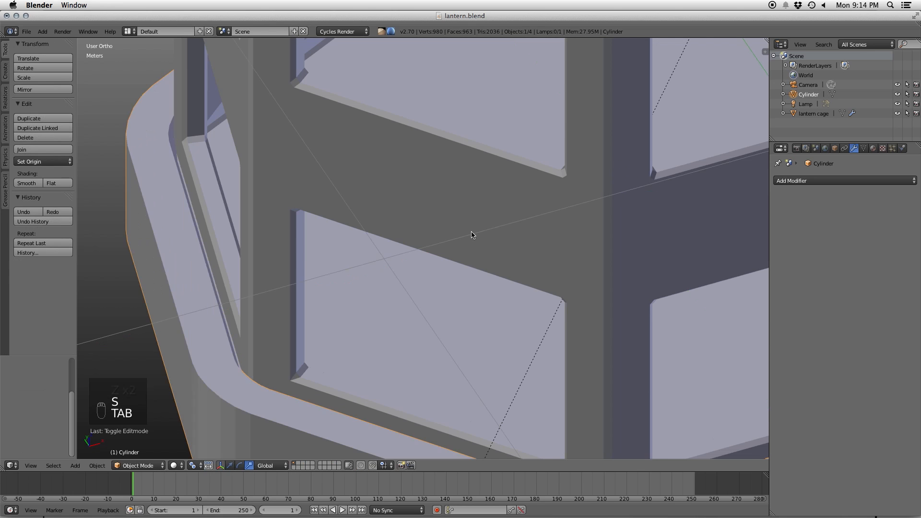
- Save the lantern file over the existing version
scroll(470, 234, "down", 5)
middle_click_drag(468, 234, 470, 225)
key("super+s")
left_click(470, 225)
- Select the base's bottom face in face mode and scale it outward on X and Y to flare the sides
key("Tab")
middle_click_drag(507, 317, 539, 236)
key("ctrl+Tab")
left_click(512, 253)
middle_click_drag(449, 293, 453, 230)
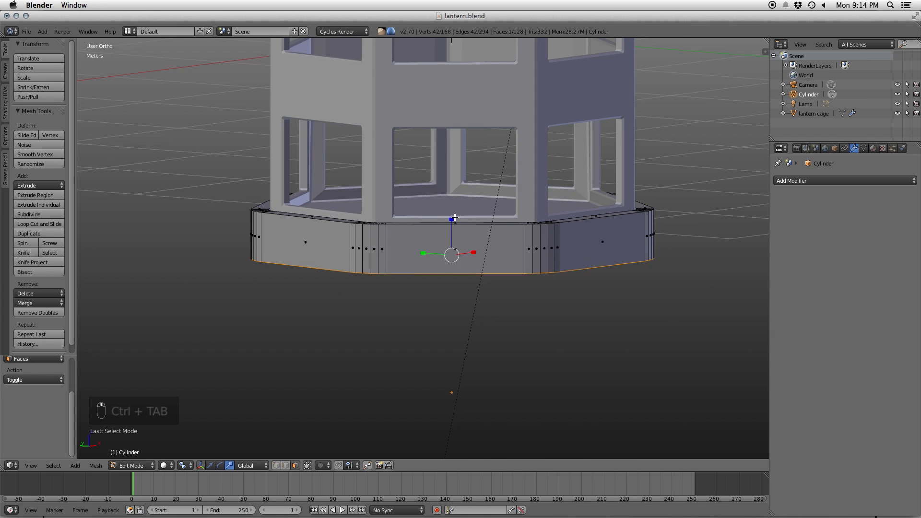
key("s")
left_click(610, 263)
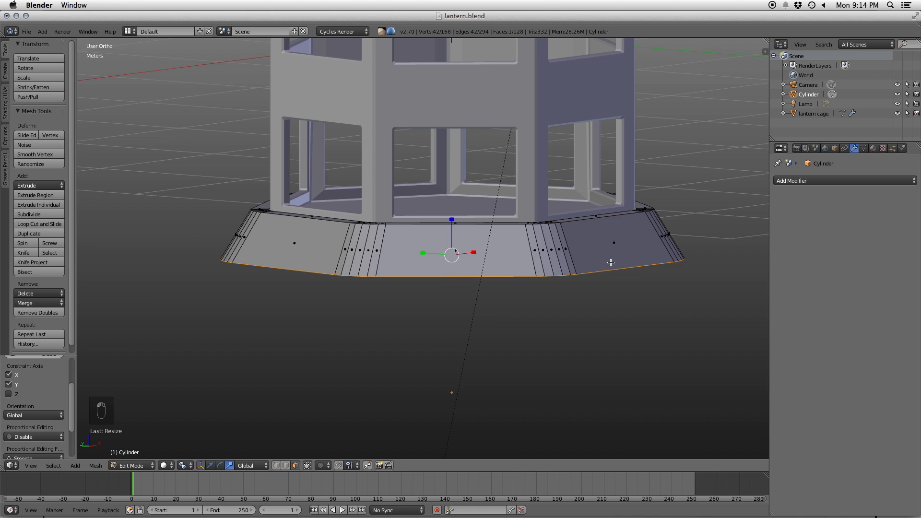
- Bevel the border of the base's bottom face with 5 segments and an offset of about 0.06
key("w")
left_click(611, 262)
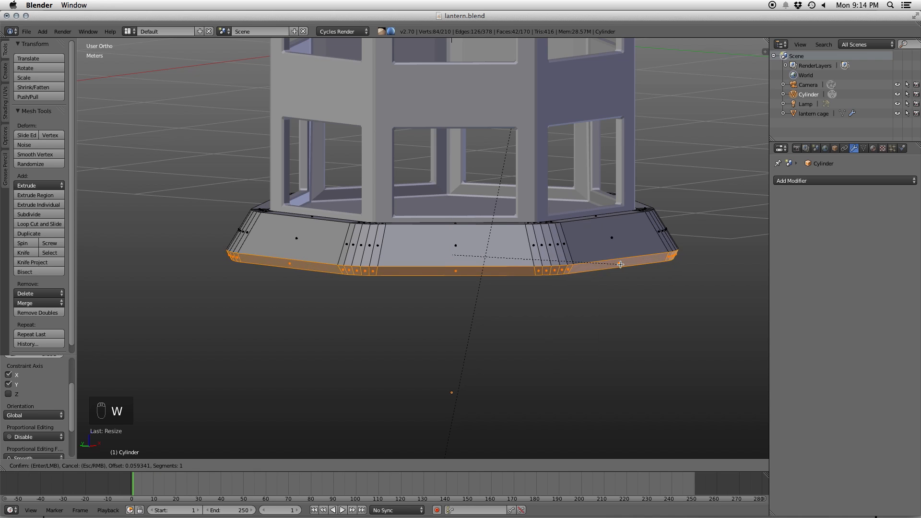
left_click(625, 263)
key("Tab")
- Move the base's bevelled bottom section down slightly along Z to make the base taller
scroll(532, 297, "down", 5)
mouse_move(482, 233)
middle_mouse_down()
mouse_move(471, 275)
mouse_move(488, 245)
middle_mouse_up()
key("Tab")
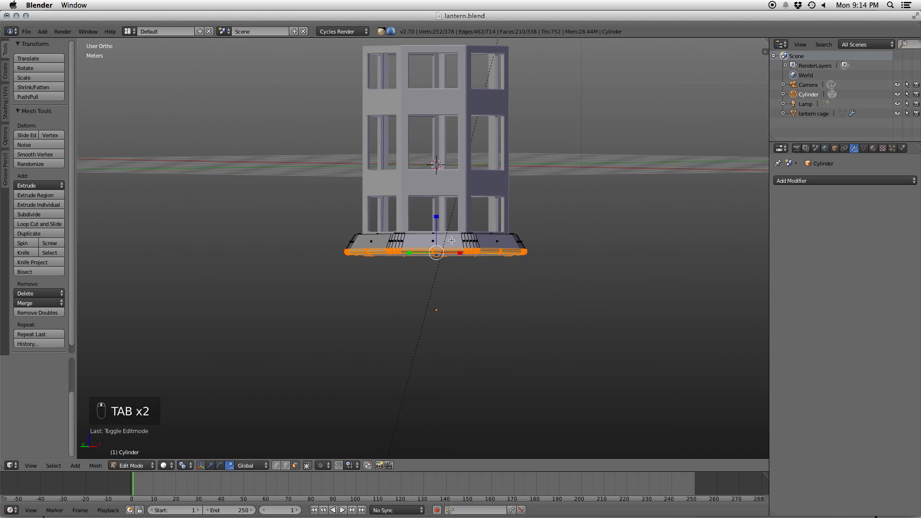
key("g")
left_click_drag(438, 216, 438, 227)
scroll(501, 247, "up", 2)
key("Tab")
- Shade the base smooth, add an Edge Split modifier to it, and clear the selection
middle_click_drag(550, 240, 137, 169)
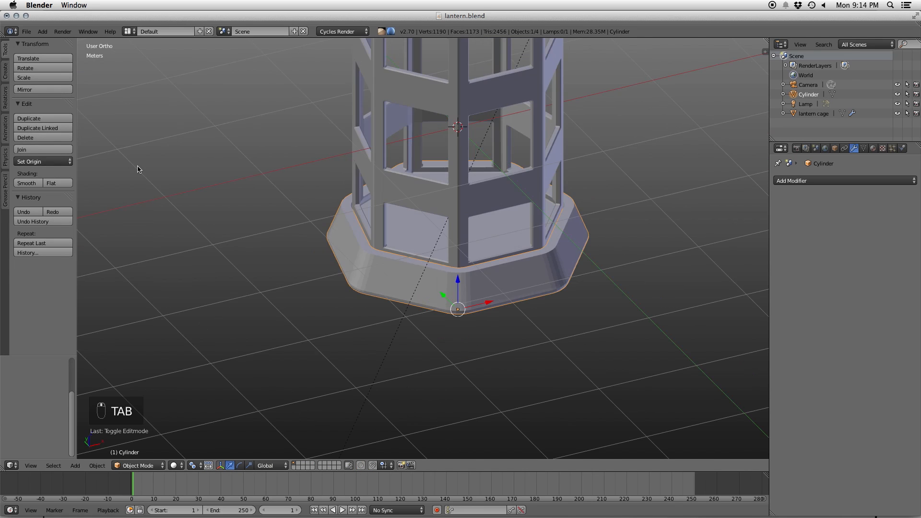
left_click(27, 183)
left_click(816, 181)
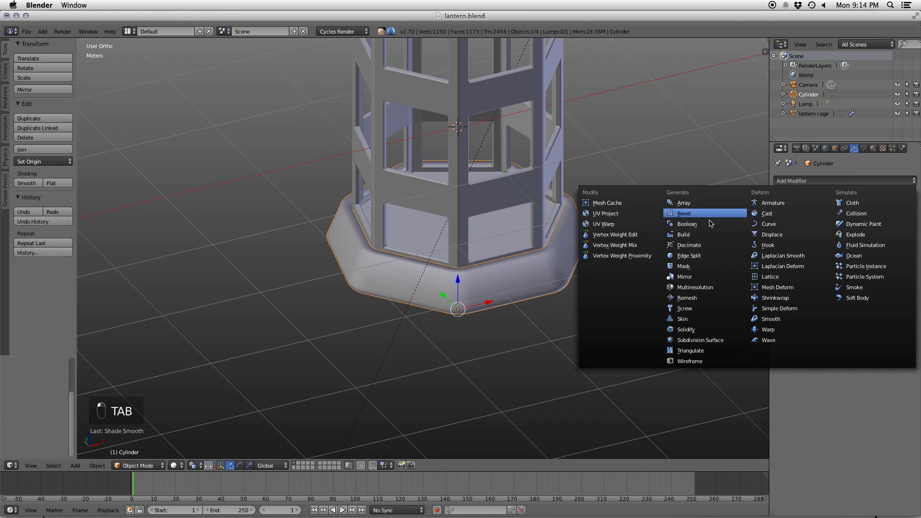
left_click(695, 257)
key("a")
- Select the edge loops around the base's upper rim in edge mode and bevel them with 2 segments, offset about 0.015
scroll(455, 275, "up", 4)
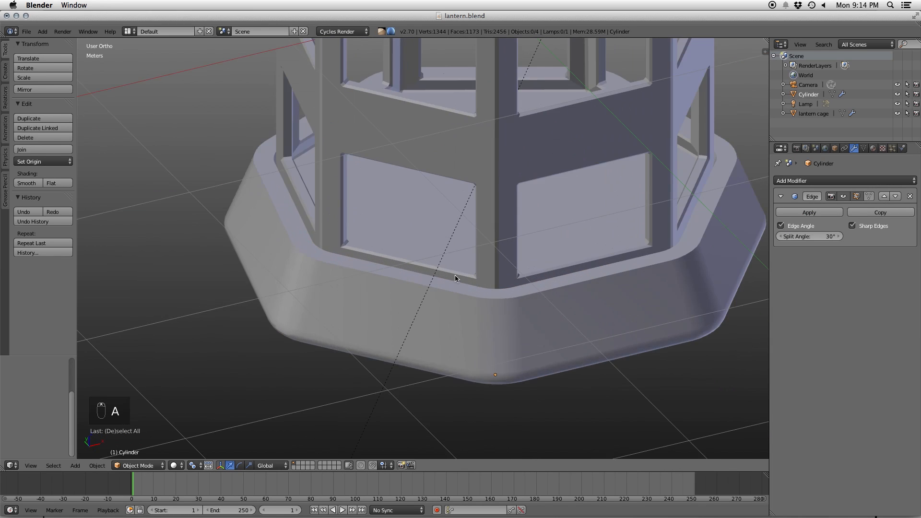
middle_click_drag(484, 256, 551, 270)
key("Tab")
scroll(602, 270, "up", 2)
key("ctrl+Tab")
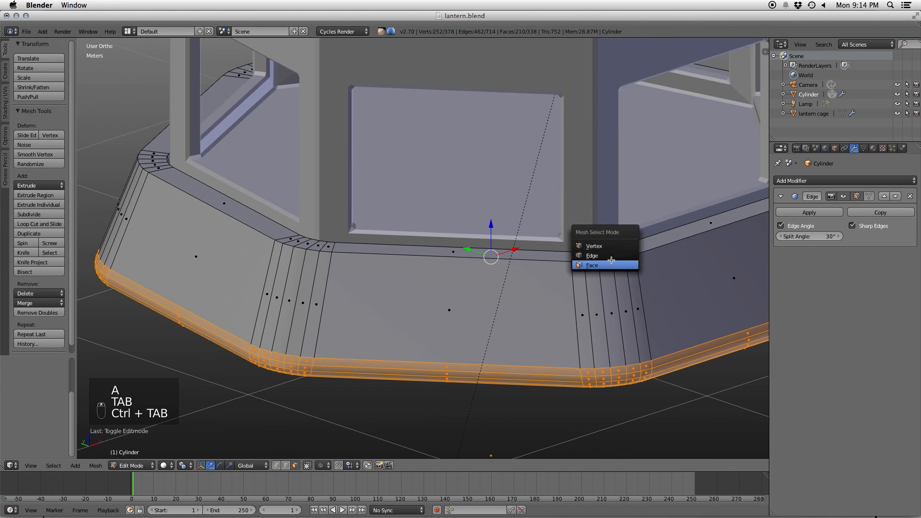
left_click(633, 256)
right_click(636, 252, "alt")
key("w")
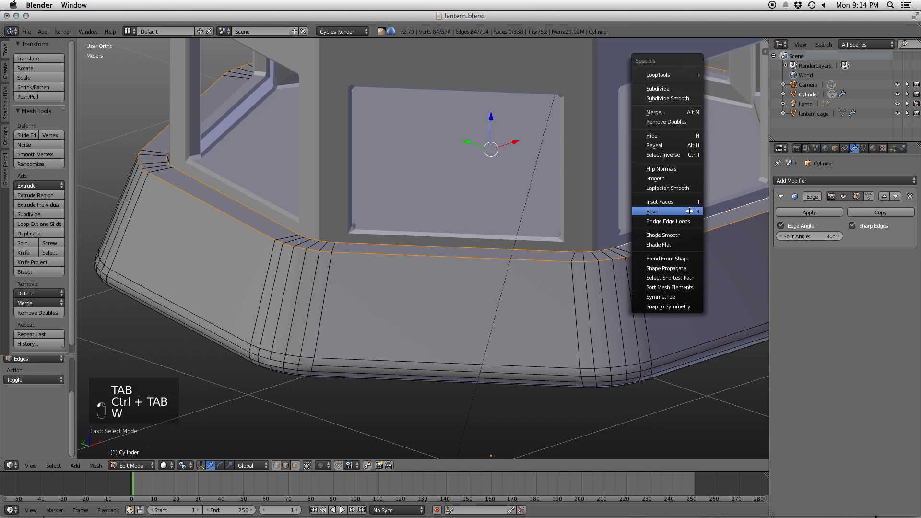
left_click(694, 211)
scroll(693, 210, "up", 2)
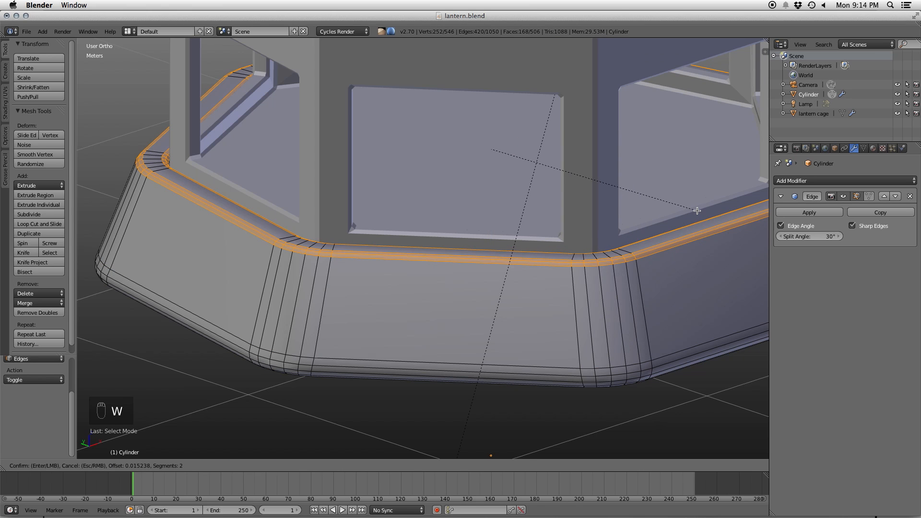
left_click(697, 211)
key("Tab")
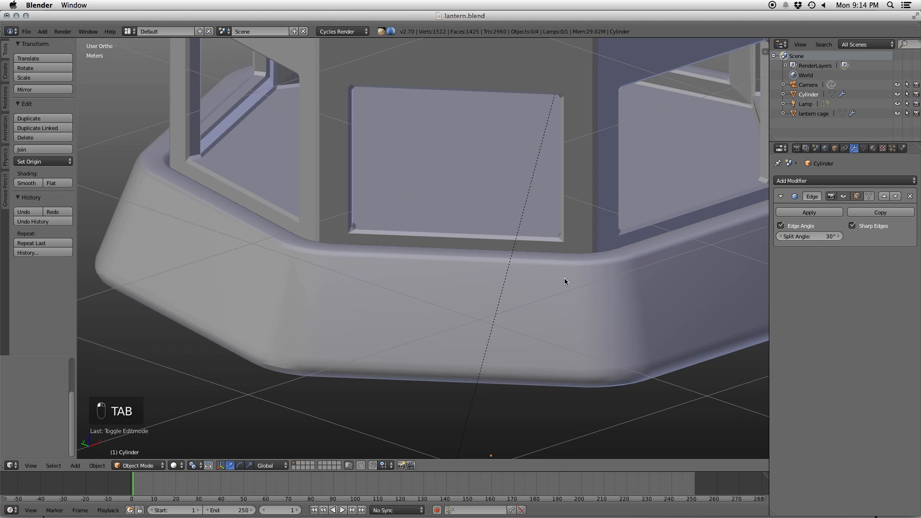
- Set the lantern cage's Bevel modifier to 3 segments
right_click(577, 107)
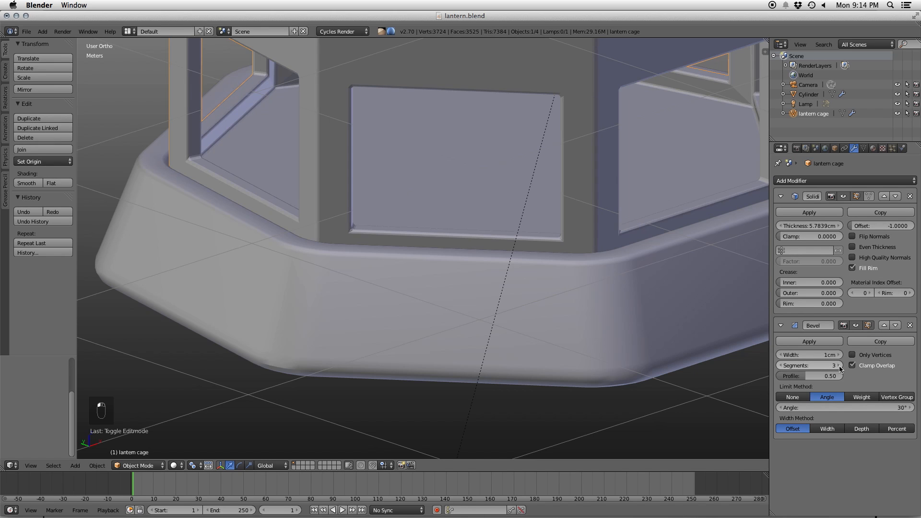
scroll(485, 174, "down", 5)
middle_click_drag(473, 170, 465, 263, "shift")
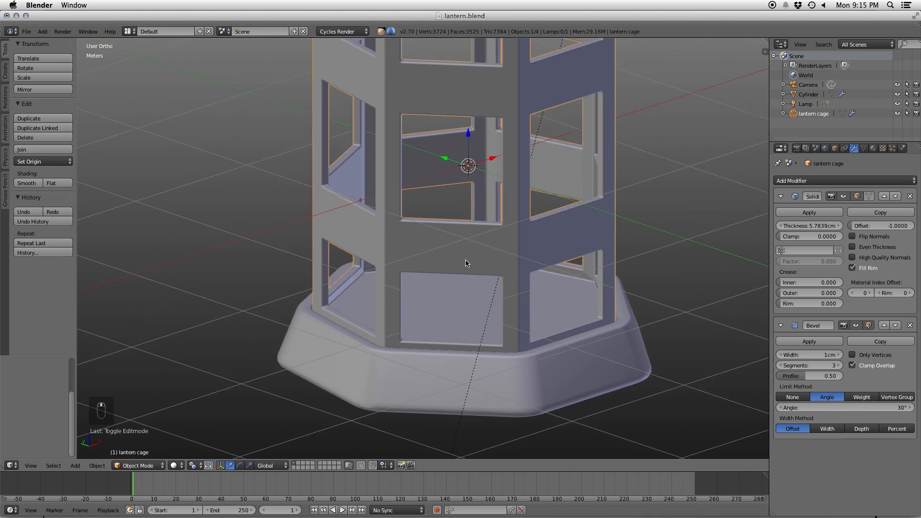
scroll(465, 263, "down", 4)
- On the underside of the base, select the three lowest face loops of the bottom bevel and delete them
right_click(515, 325)
middle_click_drag(516, 326, 502, 296)
key("KP_5")
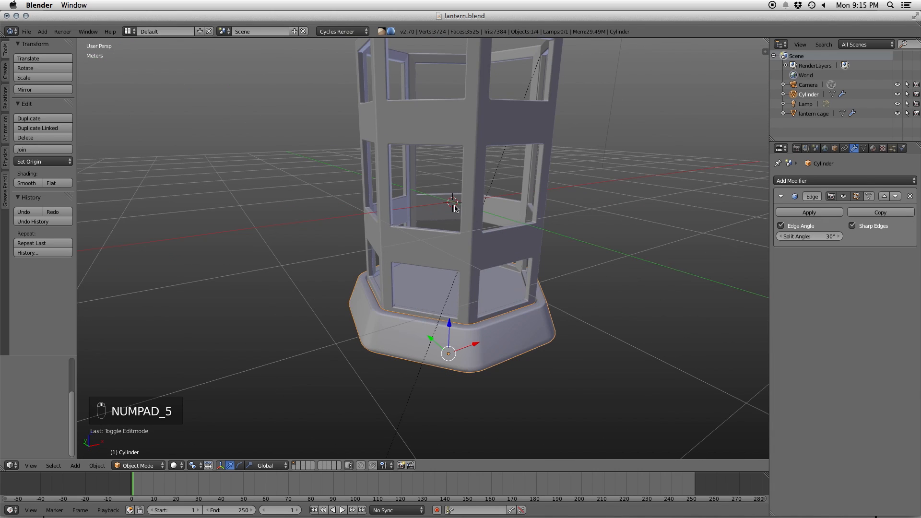
middle_click_drag(489, 364, 514, 265)
key("Tab")
key("ctrl+Tab")
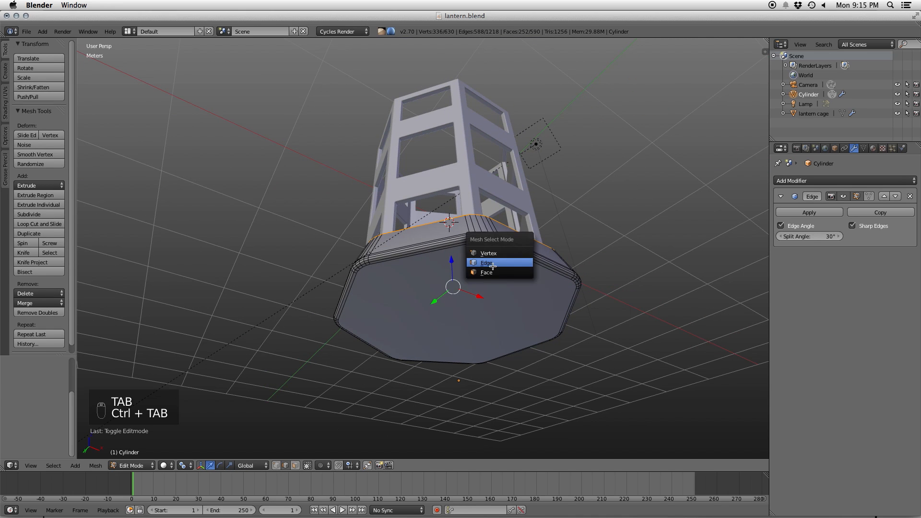
left_click(485, 257)
scroll(496, 239, "up", 4)
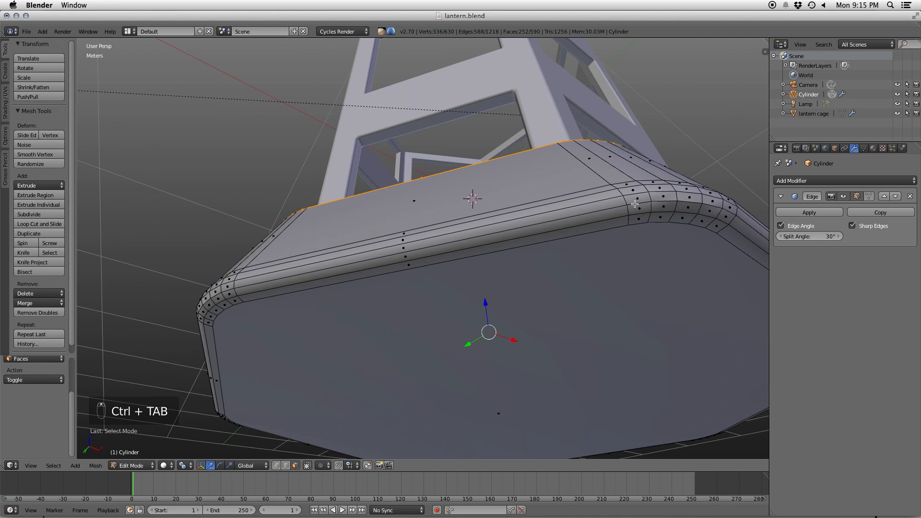
right_click(645, 198, "alt")
right_click(651, 197, "alt")
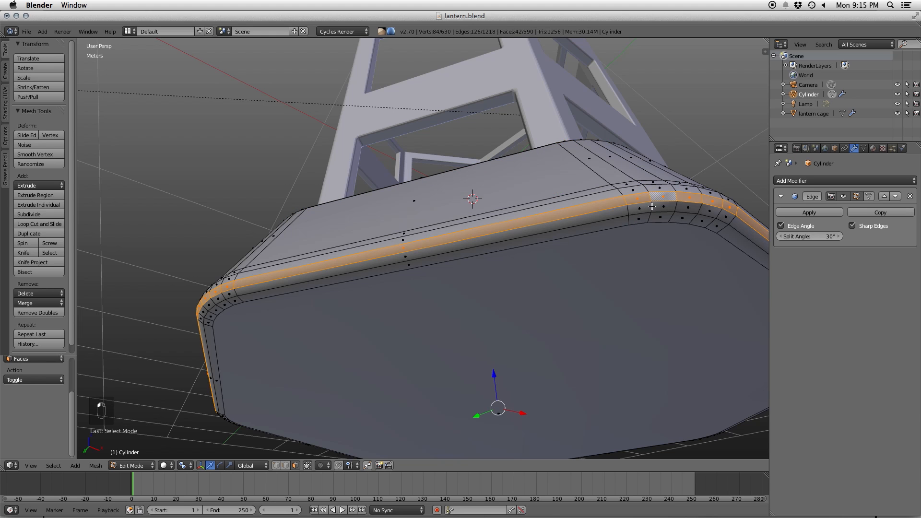
right_click(649, 213, "alt+shift")
right_click(651, 222, "alt+shift")
key("x")
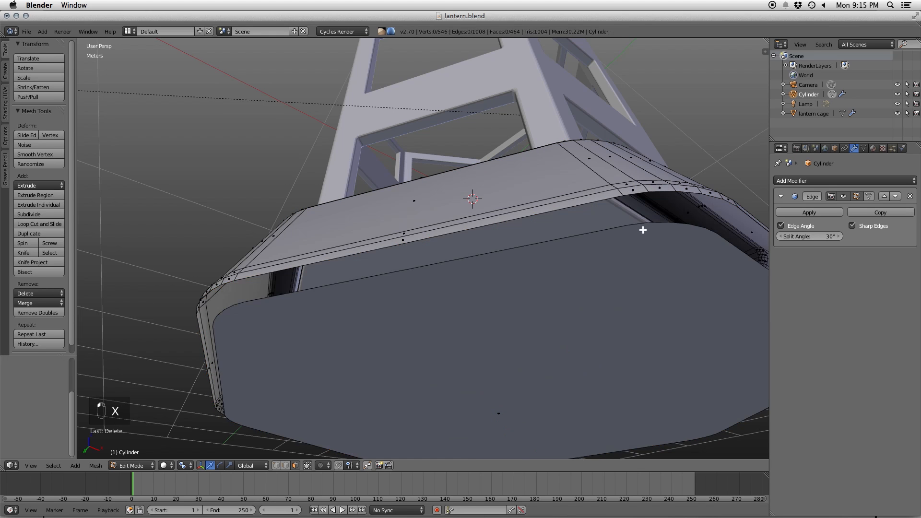
- Delete the detached bottom face, then fill the base's open lower edge loop with a new face
key("x")
left_click(617, 284)
key("ctrl+Tab")
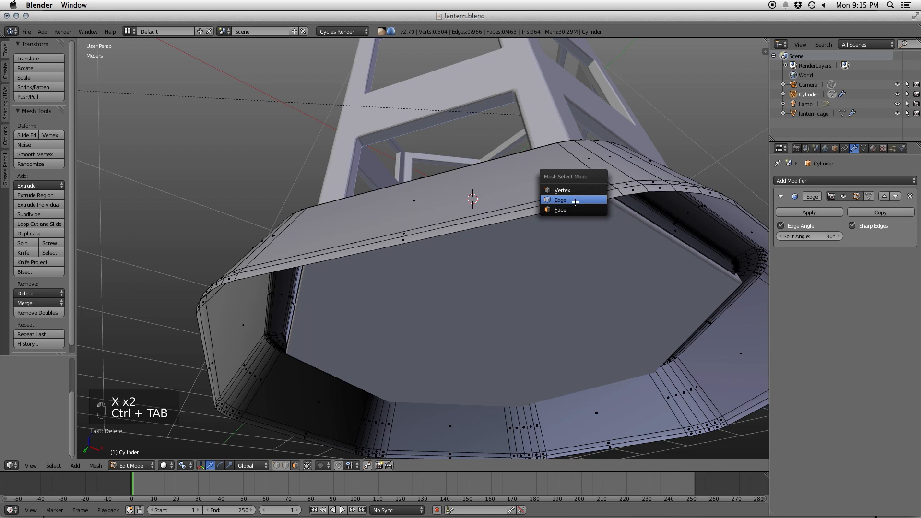
left_click(576, 201)
right_click(577, 208, "alt")
key("f")
- Inset the new bottom face of the base
middle_click_drag(566, 275, 519, 260)
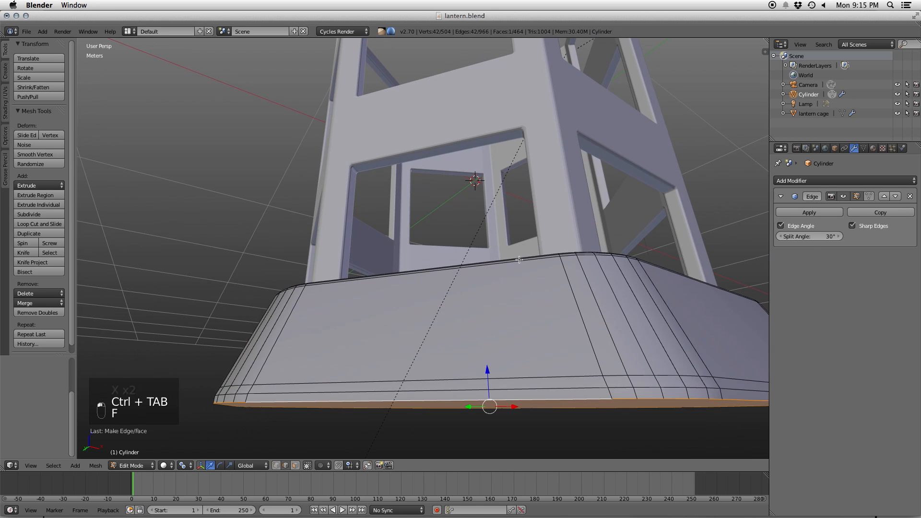
key("KP_1")
key("KP_3")
key("KP_5")
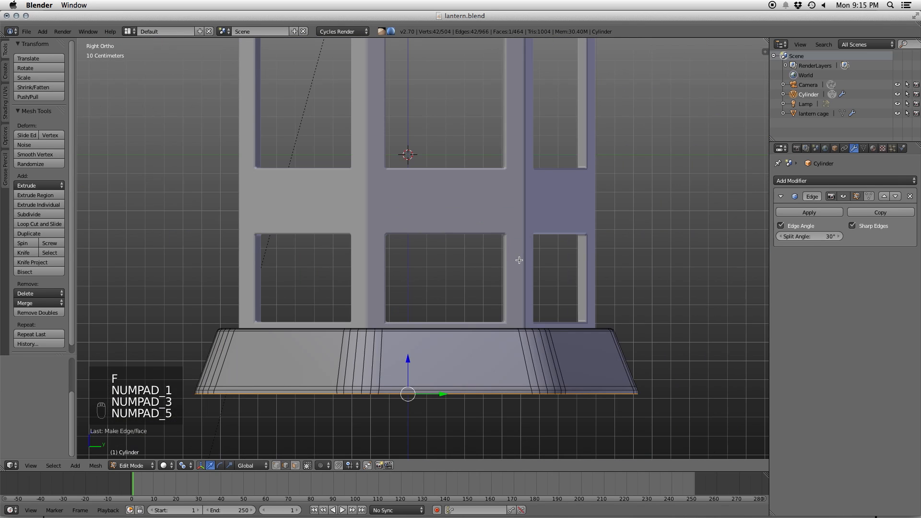
middle_click_drag(508, 313, 476, 297)
key("KP_5")
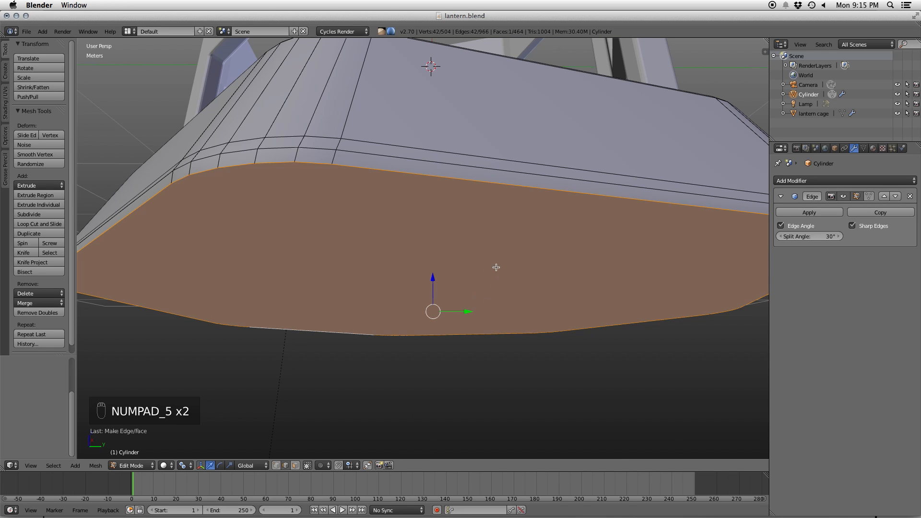
key("i")
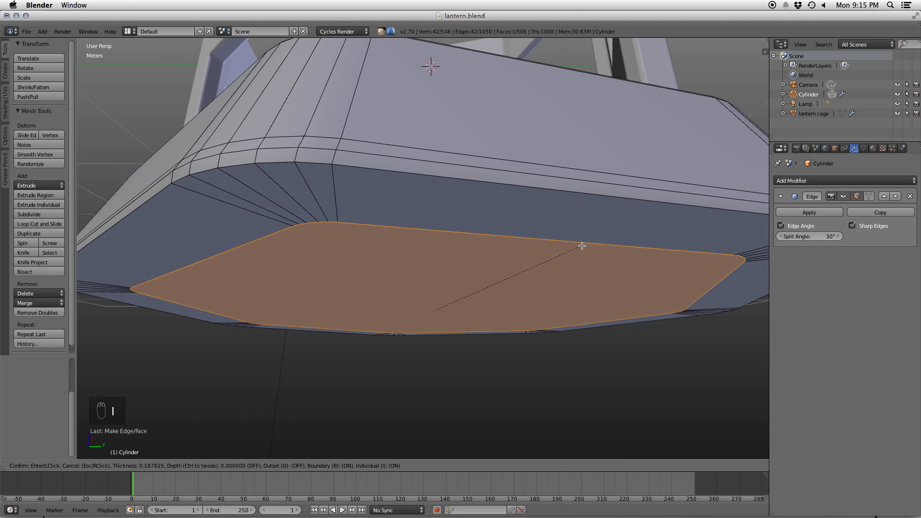
left_click(484, 238)
- Raise the inset bottom face along Z into the base and scale it on X and Y
key("g")
left_click_drag(433, 281, 433, 234)
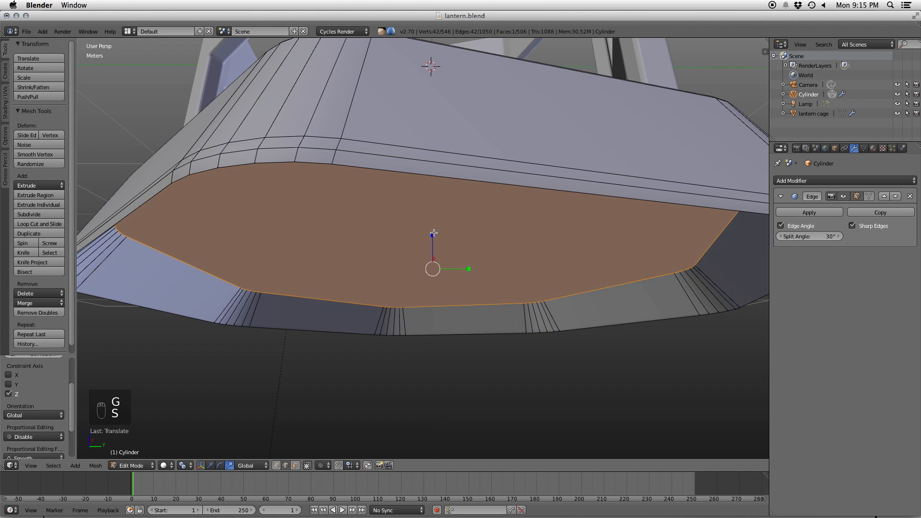
key("s")
left_click(433, 236)
scroll(437, 231, "down", 4)
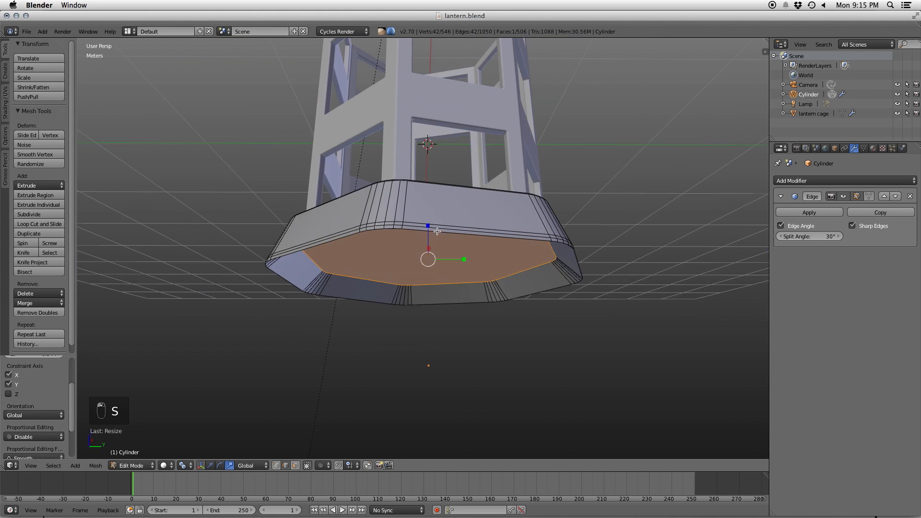
middle_click_drag(438, 231, 442, 250)
- Select the lower vertices of the base in front wireframe view, flatten them along Z, and move them up to shorten the base
key("KP_1")
key("KP_5")
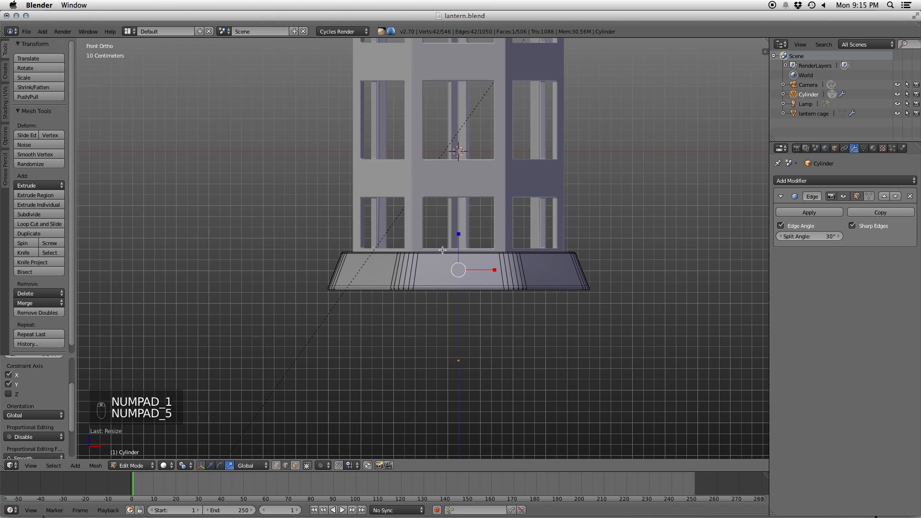
key("z")
key("ctrl+Tab")
left_click(417, 296)
key("a")
key("b")
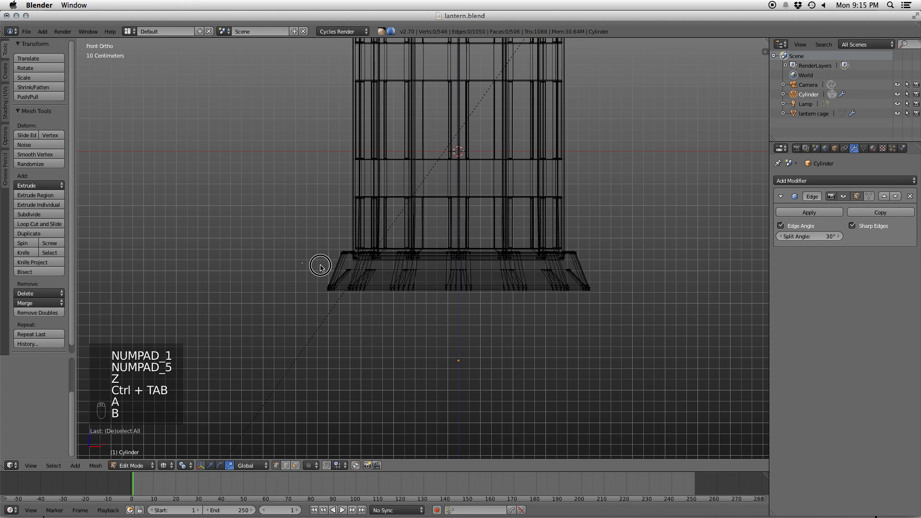
left_click_drag(319, 263, 686, 331)
key("s")
middle_click(461, 255)
left_click(461, 259)
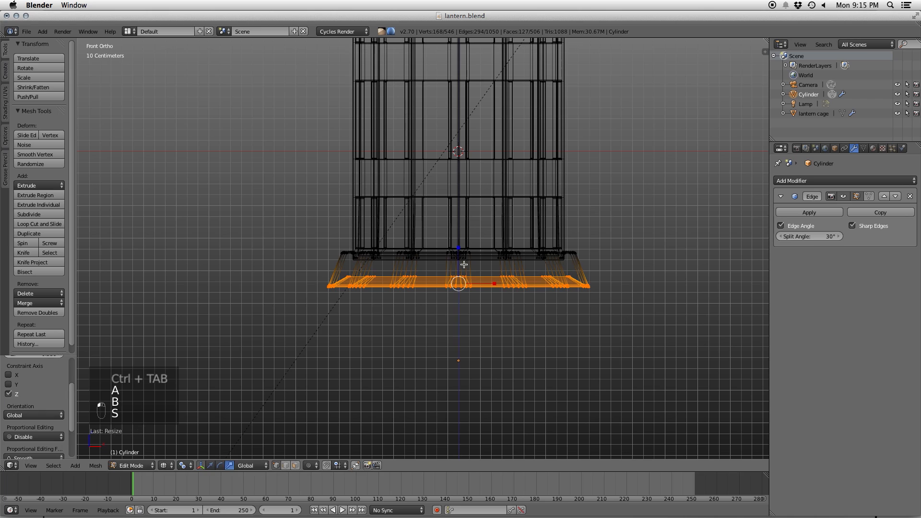
key("g")
left_click(459, 269)
key("s")
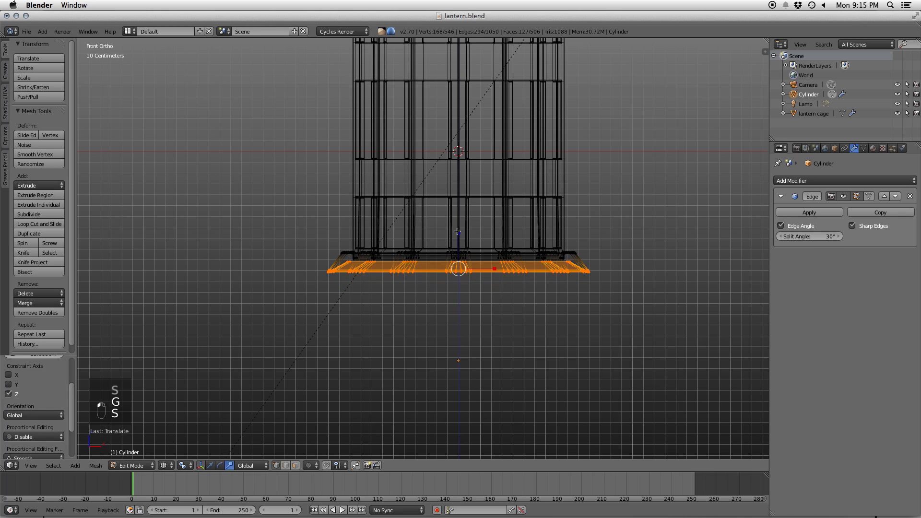
left_click(466, 230)
key("super+z")
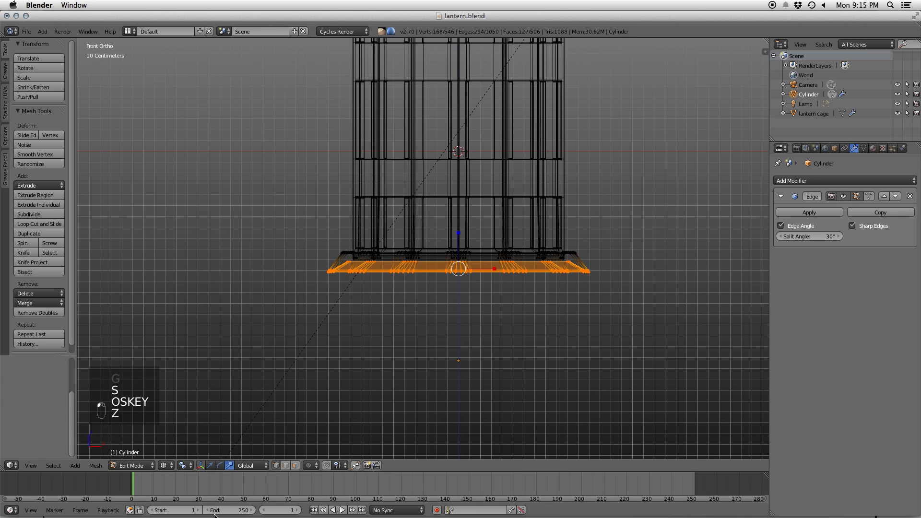
- Set the pivot to Median Point and scale the base's lower vertices outward on X and Y
left_click(191, 466)
left_click(206, 423)
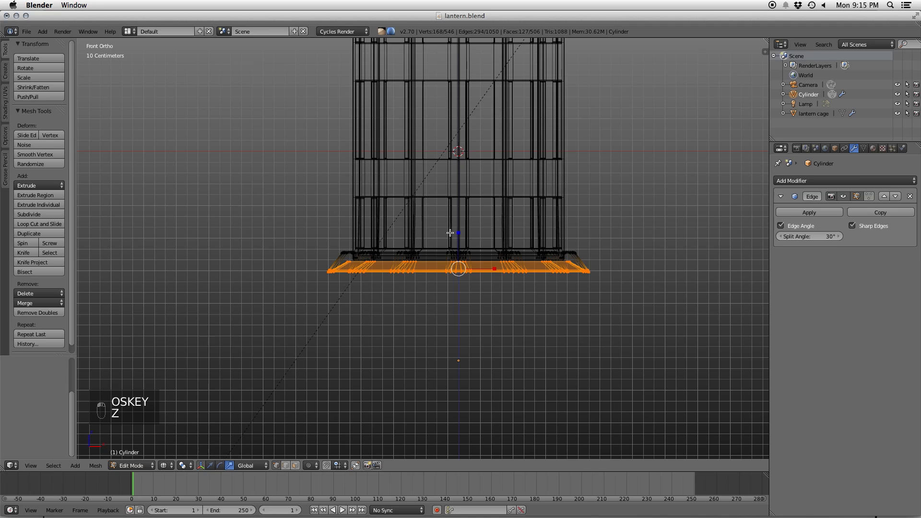
key("s")
key("x")
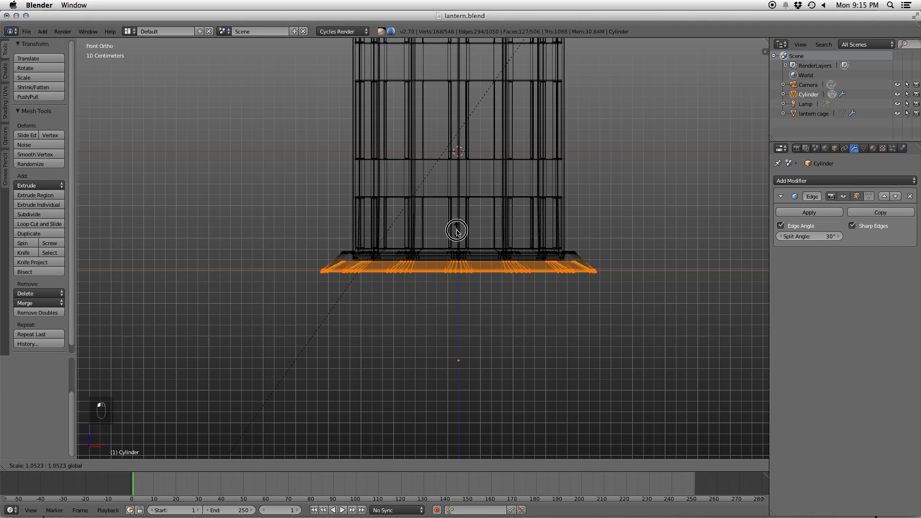
left_click(457, 232)
key("z")
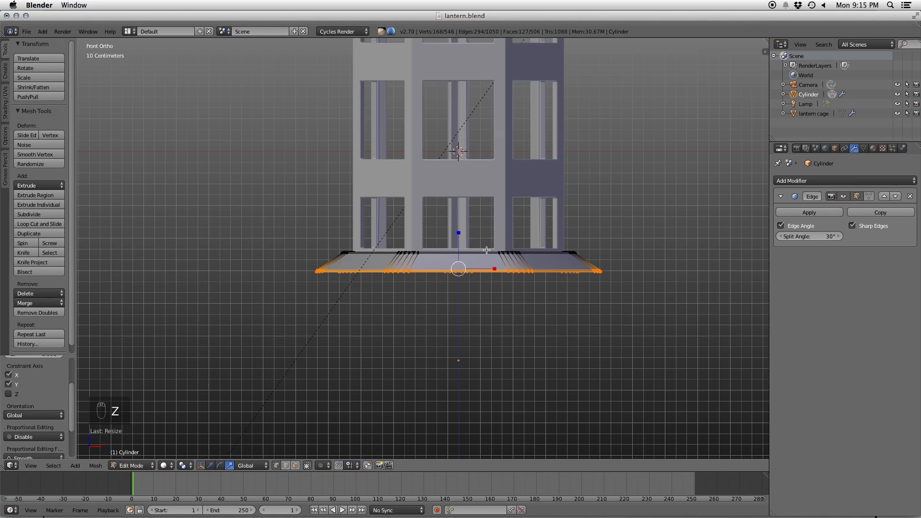
- Deselect everything on the base, leave mesh editing, and set its Edge Split modifier's split angle to 17.4°
scroll(487, 250, "up", 2)
scroll(487, 250, "up", 2)
middle_click_drag(456, 256, 454, 227)
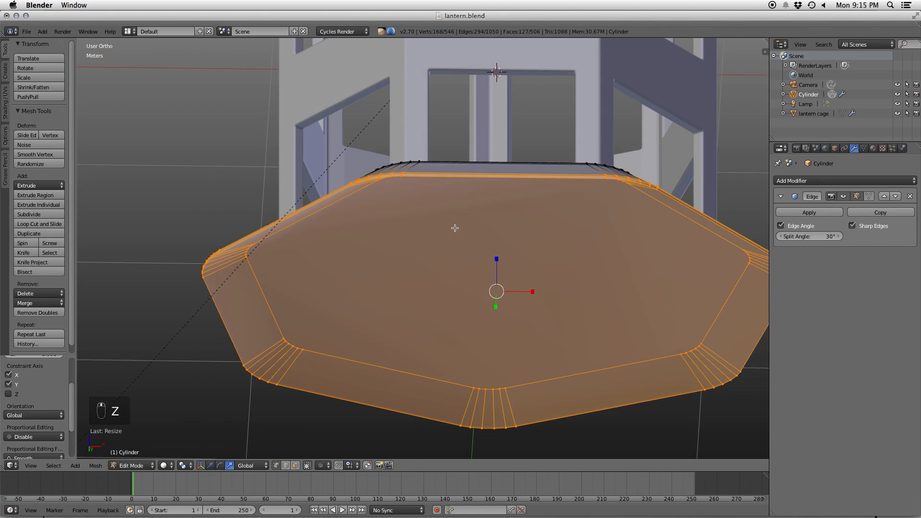
key("Tab")
mouse_move(467, 195)
middle_mouse_down()
mouse_move(461, 232)
mouse_move(458, 196)
middle_mouse_up()
key("Tab")
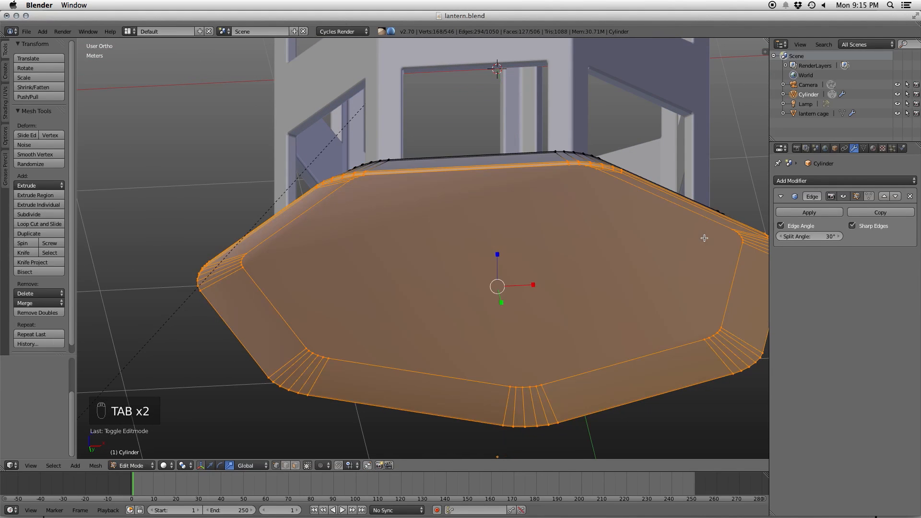
key("a")
key("a")
key("a")
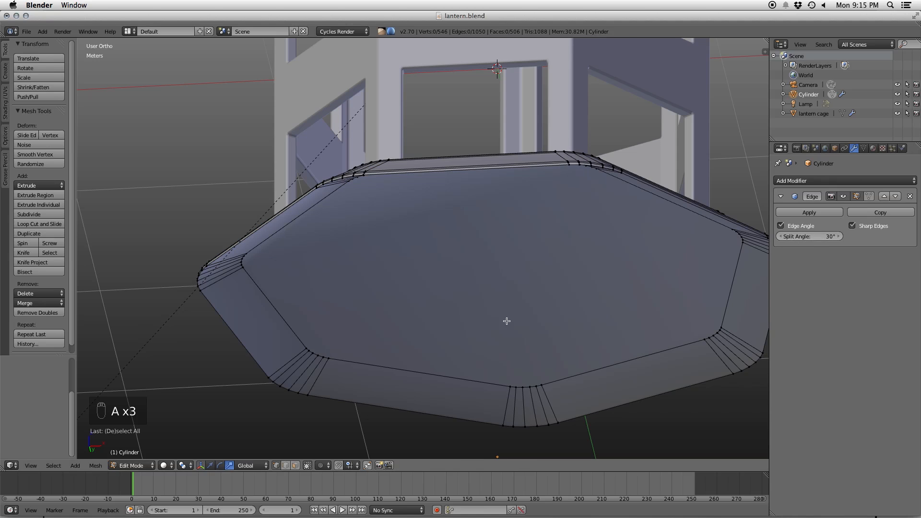
key("Tab")
mouse_move(842, 238)
left_mouse_down()
mouse_move(873, 240)
mouse_move(813, 236)
left_mouse_up()
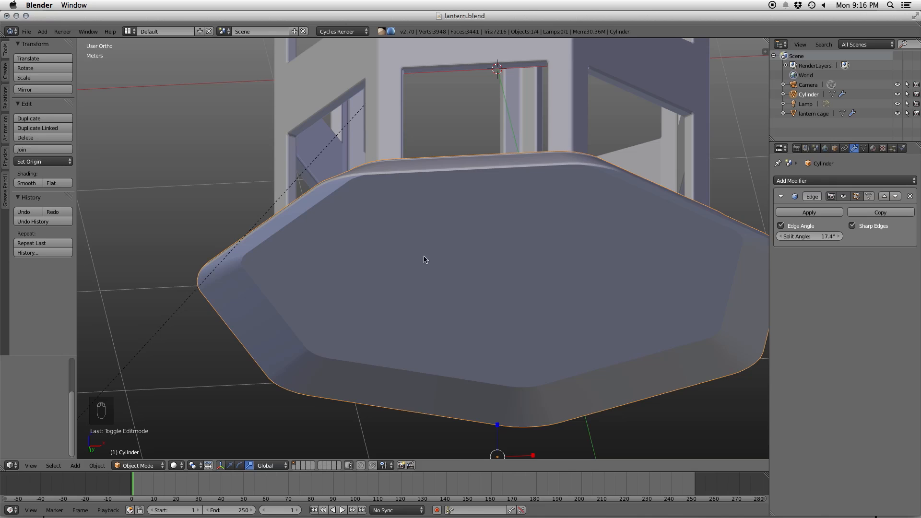
middle_click_drag(424, 257, 423, 262)
middle_click_drag(631, 288, 586, 297)
scroll(544, 277, "down", 5)
key("KP_5")
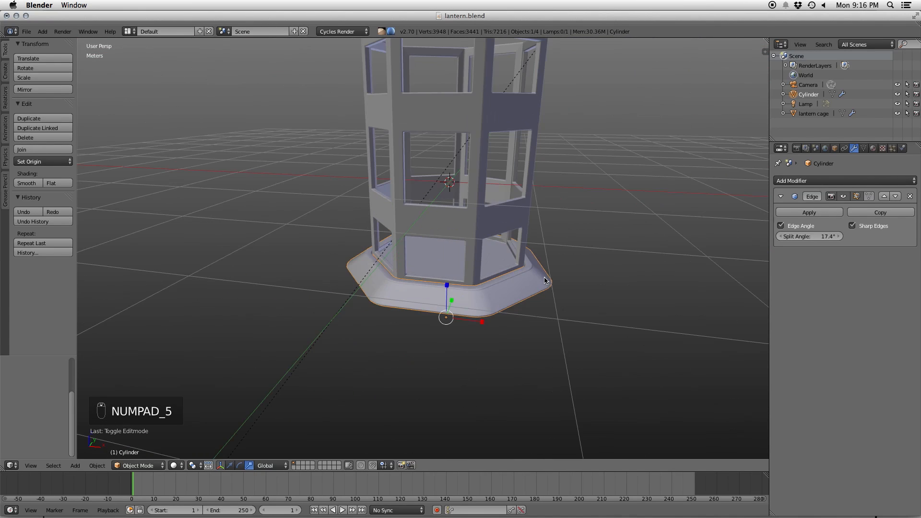
scroll(511, 254, "down", 3)
middle_click_drag(449, 212, 473, 198)
- Select the base's lower outer rim vertices in front wireframe view and lower them about 8 cm along Z
key("Tab")
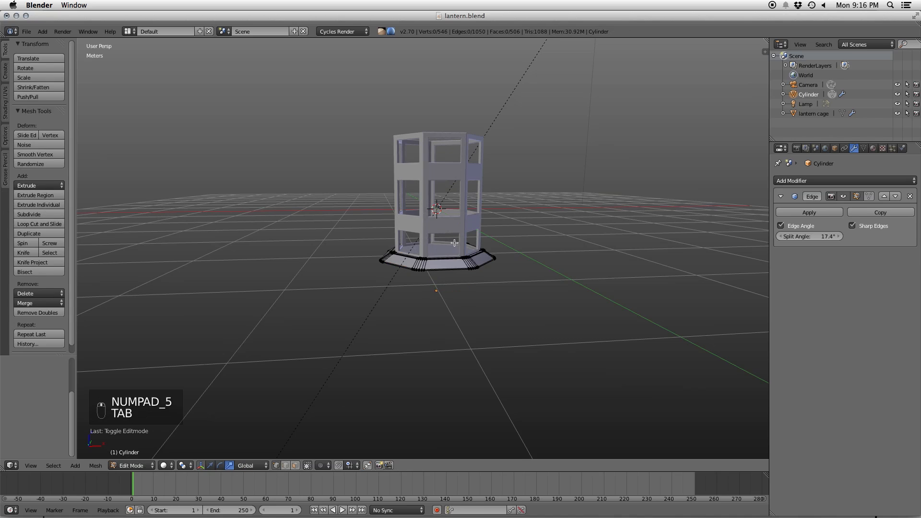
scroll(470, 304, "up", 6)
key("z")
key("KP_1")
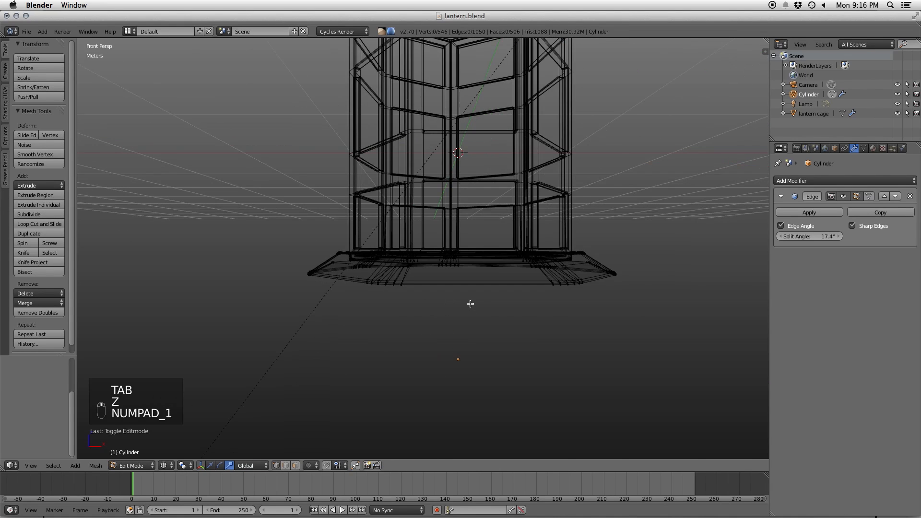
key("a")
key("a")
key("a")
key("b")
left_click_drag(304, 267, 613, 278)
key("g")
key("z")
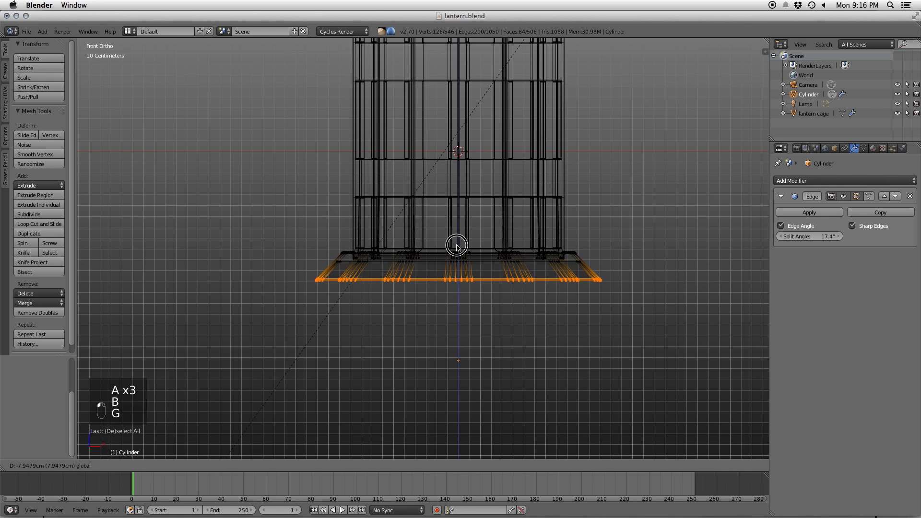
left_click(457, 249)
key("z")
key("Tab")
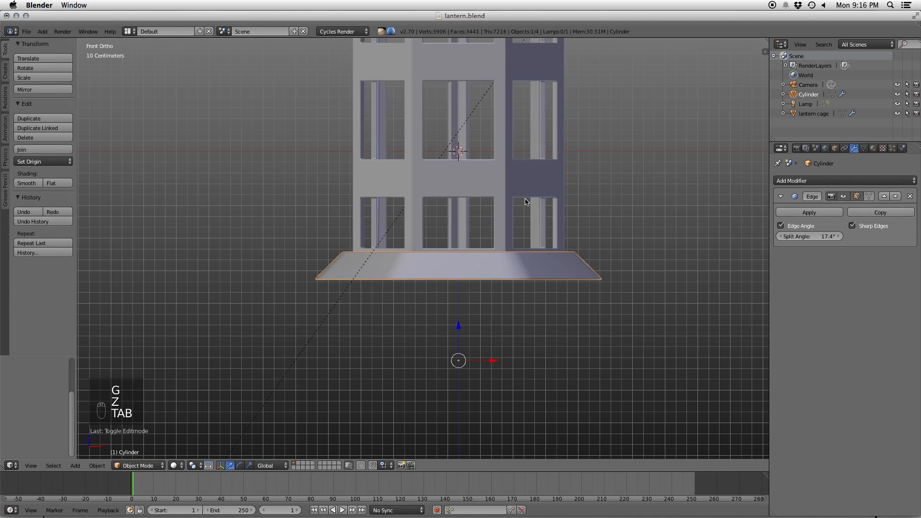
- Set the base's origin to its geometry and save the file over the existing lantern.blend
scroll(506, 266, "up", 3)
key("KP_5")
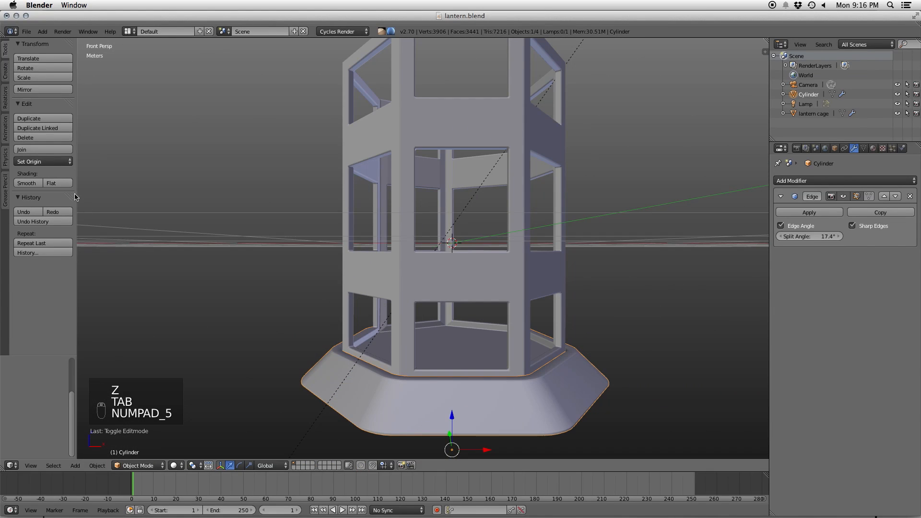
left_click(69, 165)
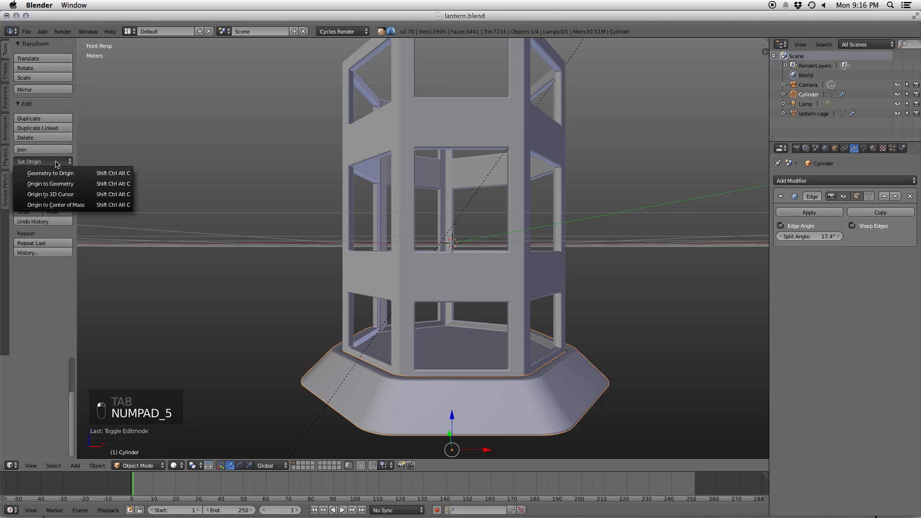
left_click(67, 184)
key("super+s")
left_click(482, 290)
middle_click_drag(492, 122, 514, 261, "shift")
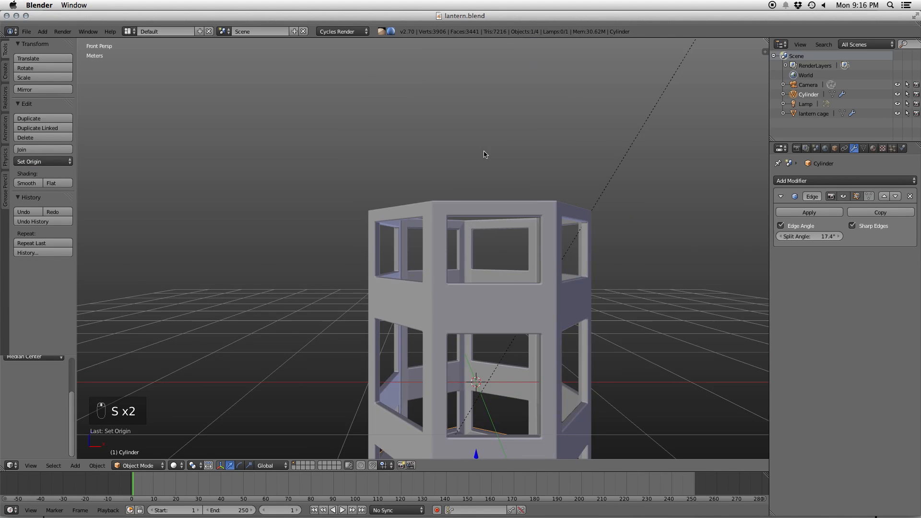
middle_click_drag(484, 148, 476, 194)
scroll(532, 278, "down", 3)
key("super+s")
left_click(520, 272)
- Select the lantern cage's two horizontal band face loops and narrow them along Z using Individual Origins as the pivot
middle_click_drag(471, 288, 476, 235)
right_click(504, 272)
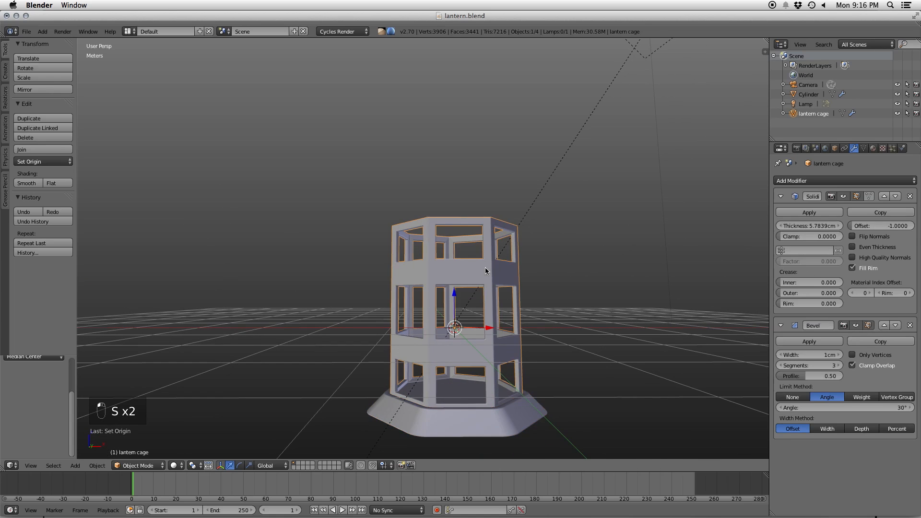
key("Tab")
scroll(507, 285, "up", 1)
key("ctrl+Tab")
left_click(509, 299)
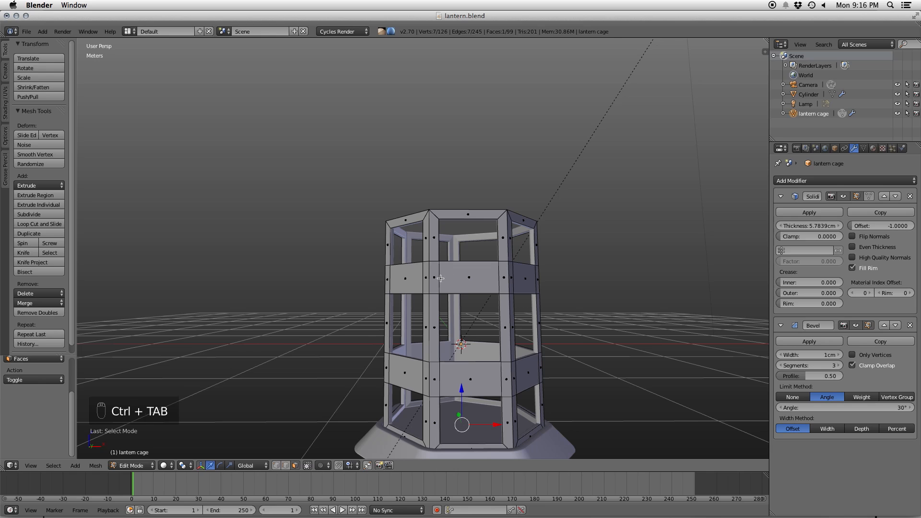
right_click(447, 279, "alt")
right_click(439, 375, "alt+shift")
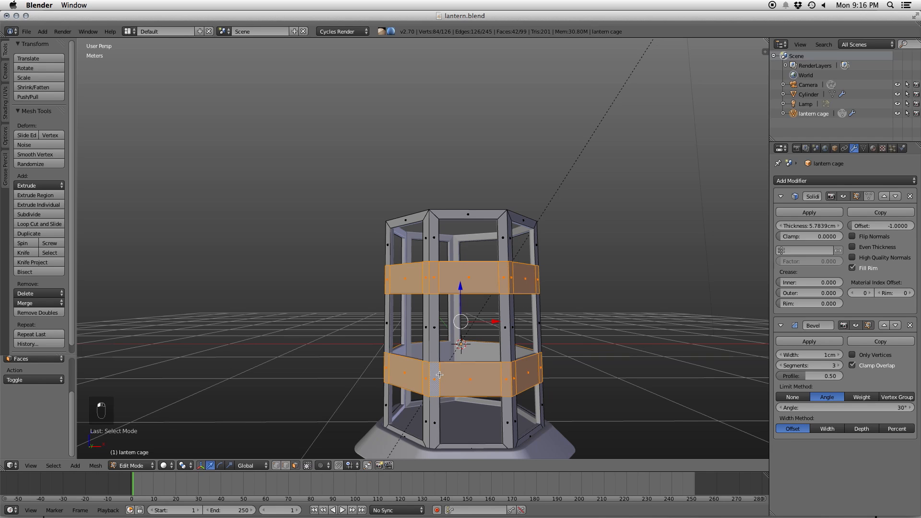
left_click(187, 468)
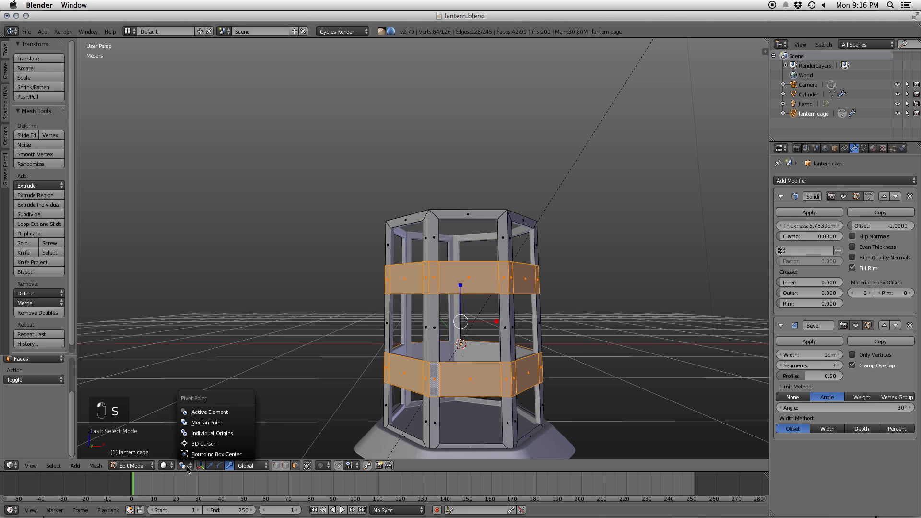
left_click(210, 434)
key("s")
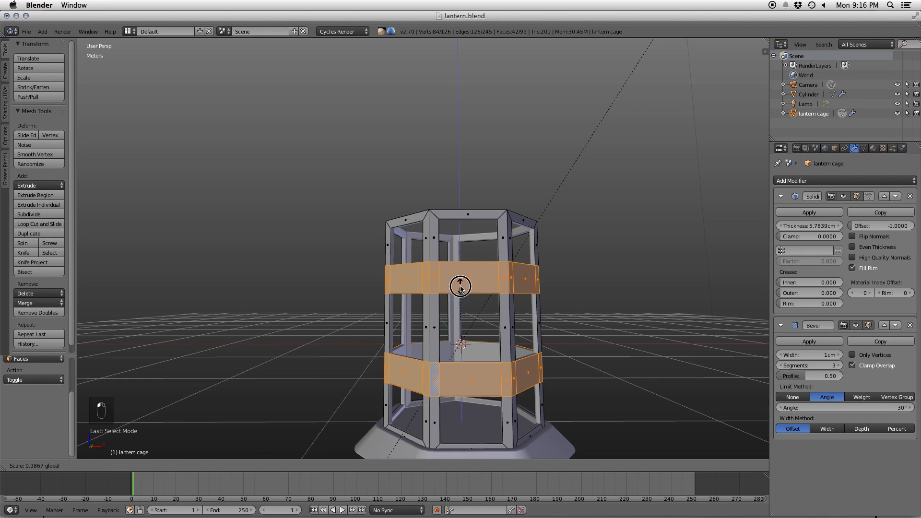
left_click(458, 294)
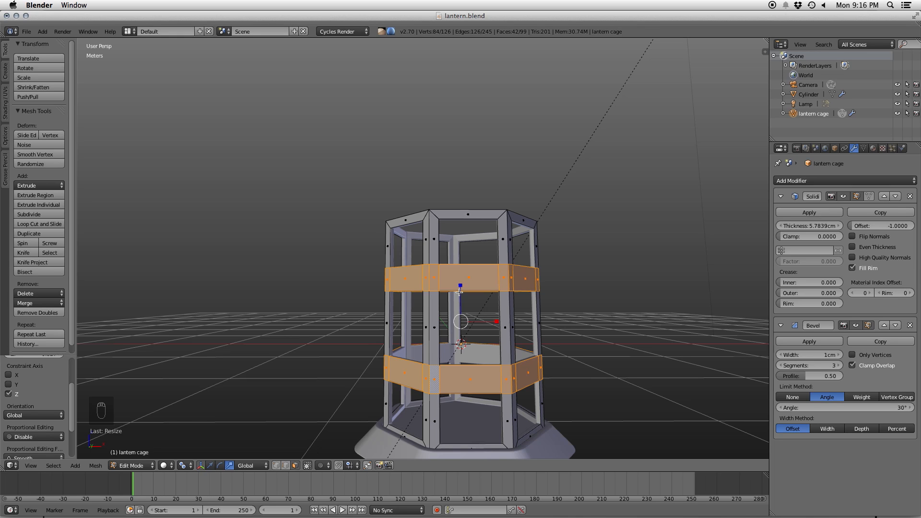
- Leave mesh editing on the cage and snap the 3D cursor to the scene center
key("Tab")
key("s")
key("s")
key("shift+s")
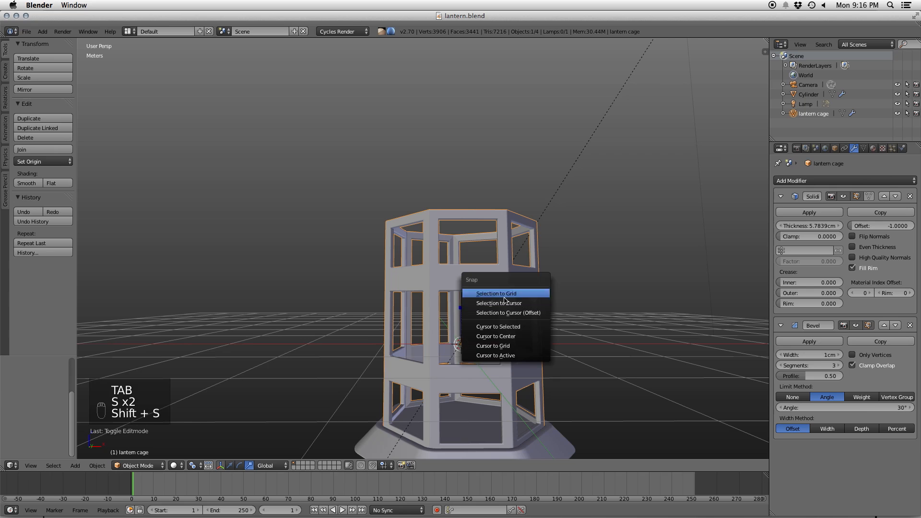
left_click(502, 336)
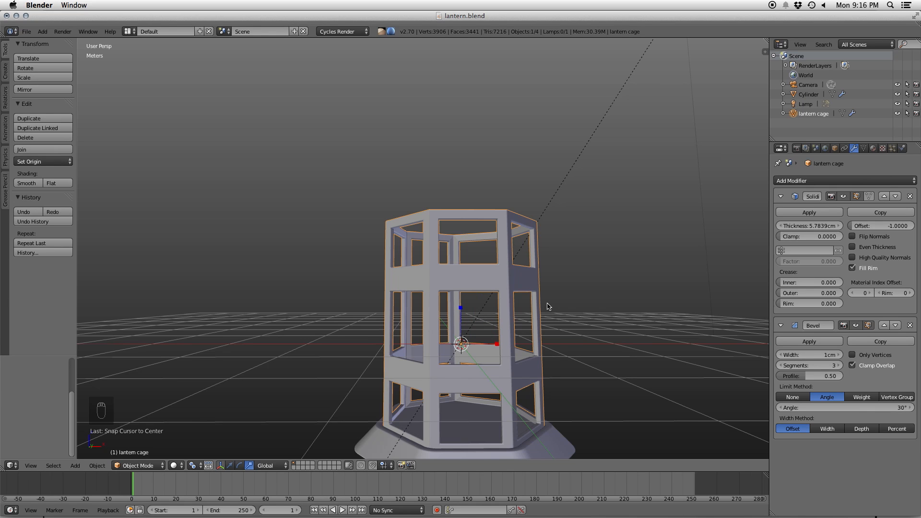
- Add a mesh cylinder at the scene center and raise it along Z to the top of the cage
key("KP_1")
key("KP_5")
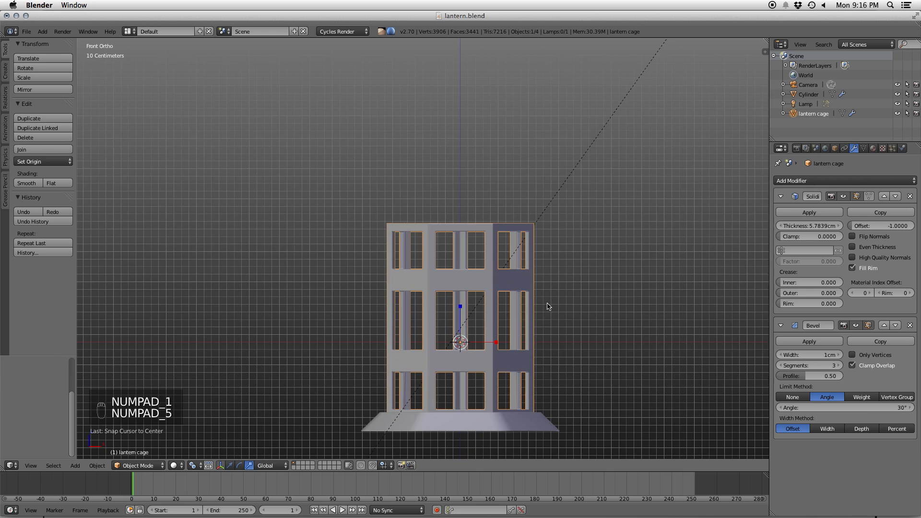
middle_click_drag(496, 230, 496, 289, "shift")
key("shift+a")
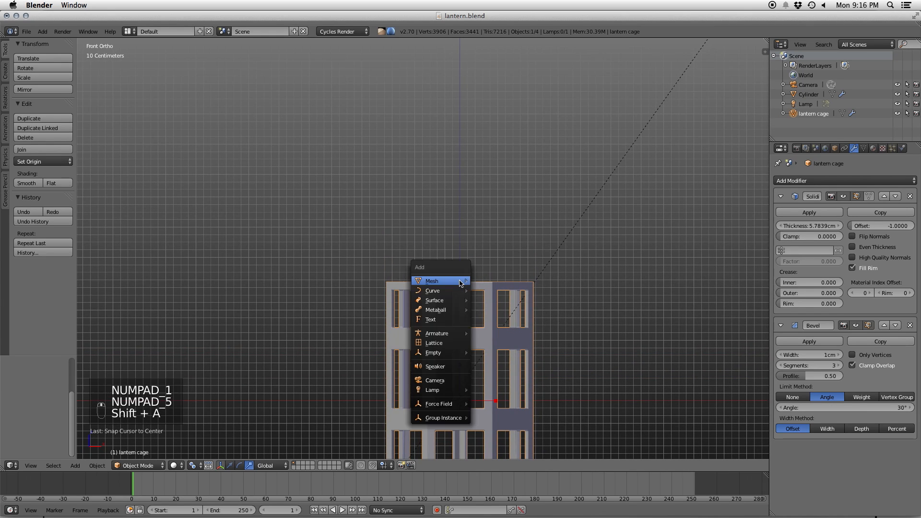
mouse_move(460, 284)
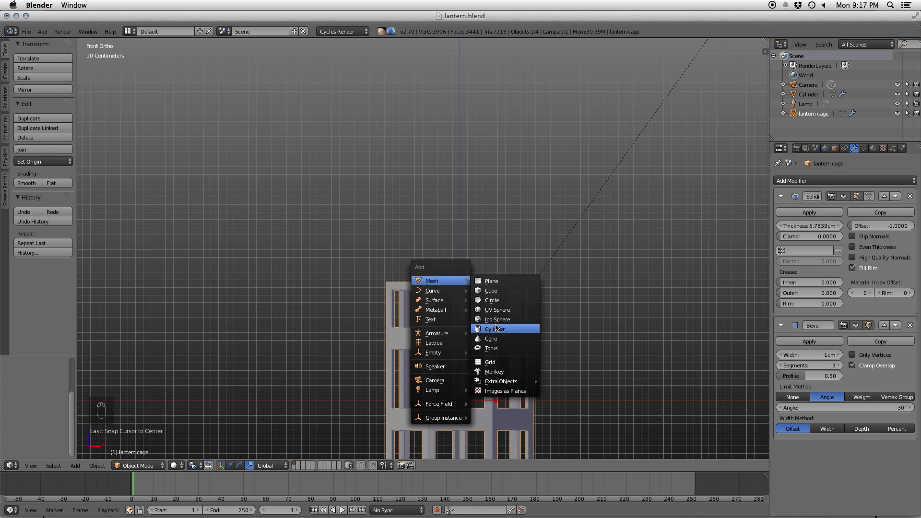
left_click(494, 329)
middle_click_drag(516, 369, 501, 257, "shift")
left_click_drag(444, 260, 441, 80)
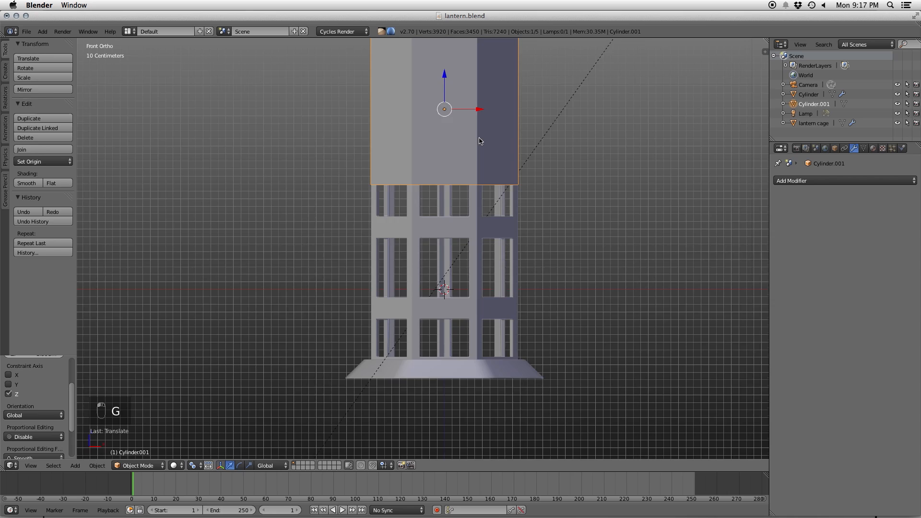
- Scale the new cylinder's whole mesh in X and Y so it is slightly wider than the lantern cage
middle_click_drag(478, 136, 488, 254, "shift")
key("Tab")
key("ctrl+Tab")
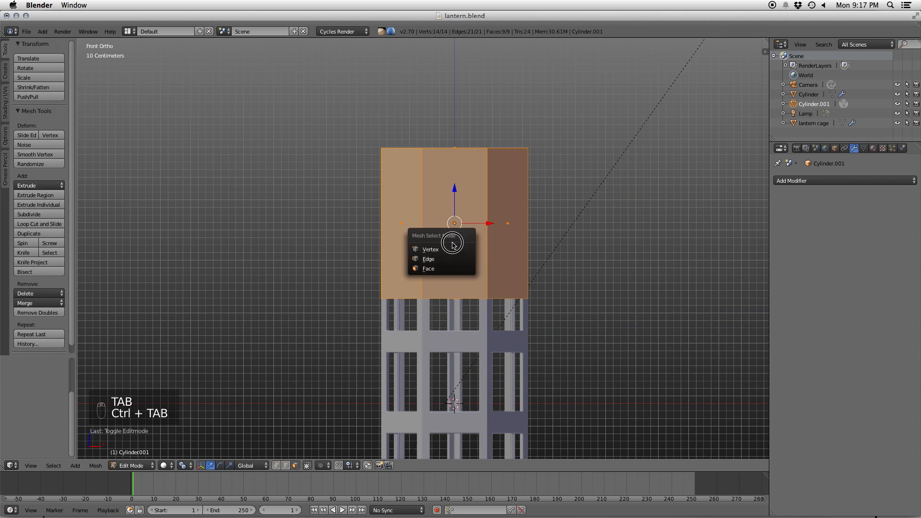
left_click(431, 249)
key("z")
key("a")
key("b")
left_click_drag(317, 267, 672, 316)
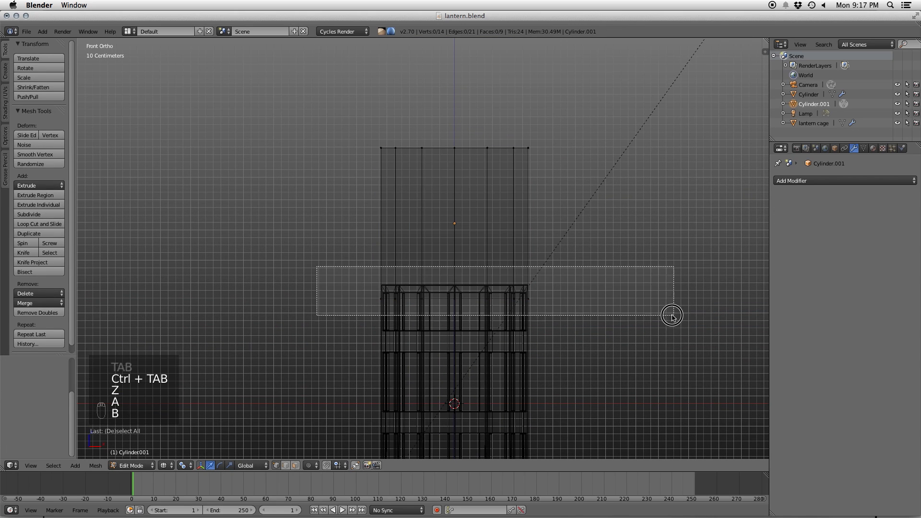
key("a")
key("a")
key("a")
key("s")
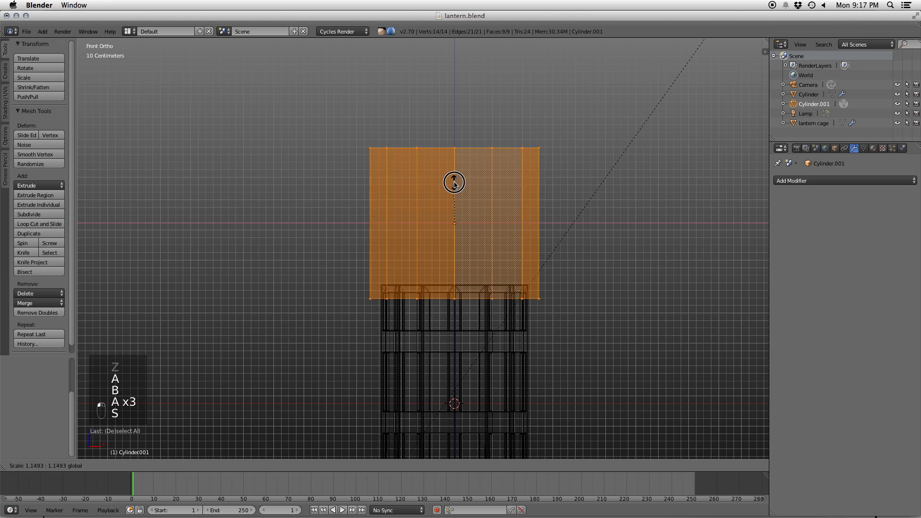
left_click(455, 187)
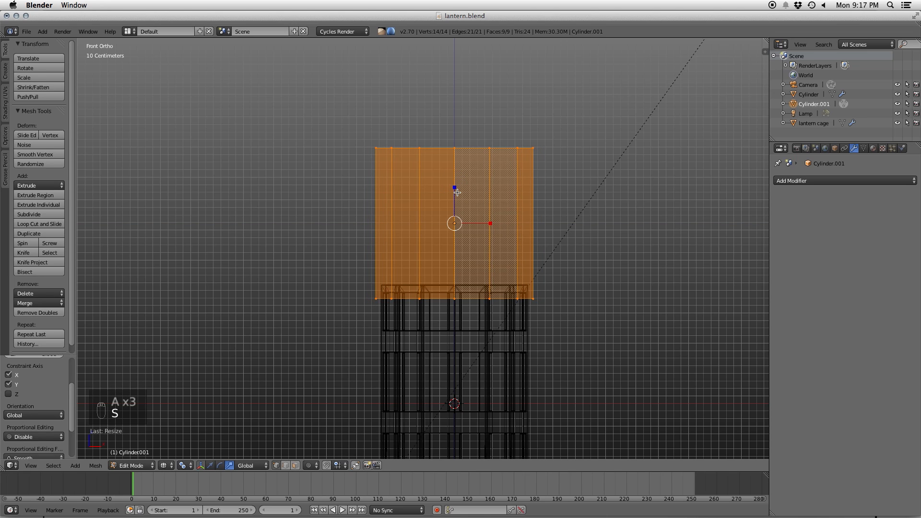
- Box-select the cylinder's top vertex ring and lower it along Z to just above the cage
key("a")
key("b")
left_click_drag(361, 130, 557, 161)
key("ctrl+alt+g")
left_click_drag(460, 112, 458, 222)
- Change the pivot point, shrink the top ring in X and Y to a small flat cap, and lower it slightly
key("ctrl+alt+s")
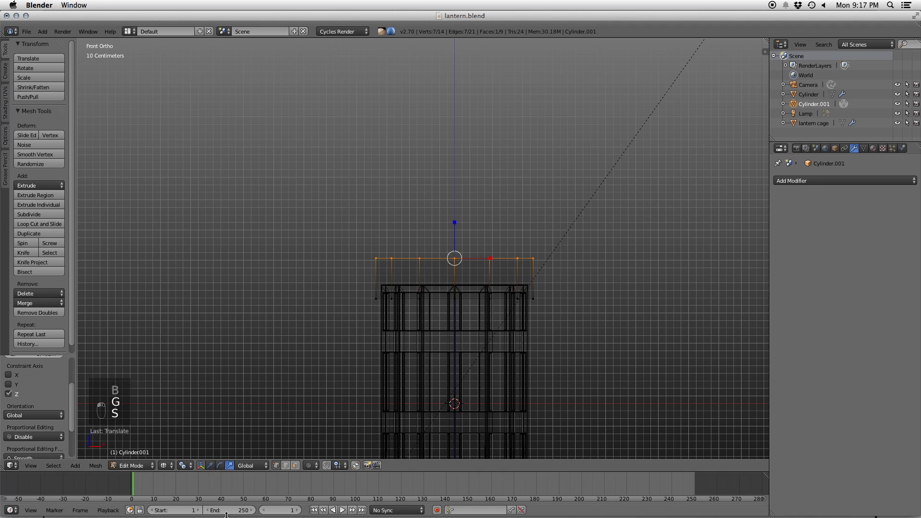
left_click(182, 465)
left_click(211, 423)
left_click_drag(456, 221, 454, 250, "shift")
key("g")
left_click_drag(454, 219, 453, 225)
- Add a horizontal loop cut around the roof with a slide factor of -0.052 and scale it outward in X and Y
key("a")
key("ctrl+r")
left_click(493, 279)
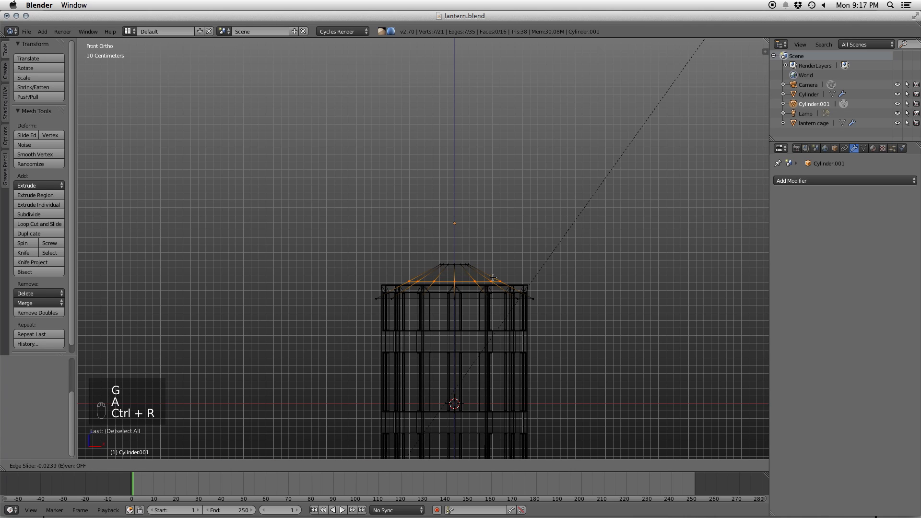
left_click(491, 279)
key("s")
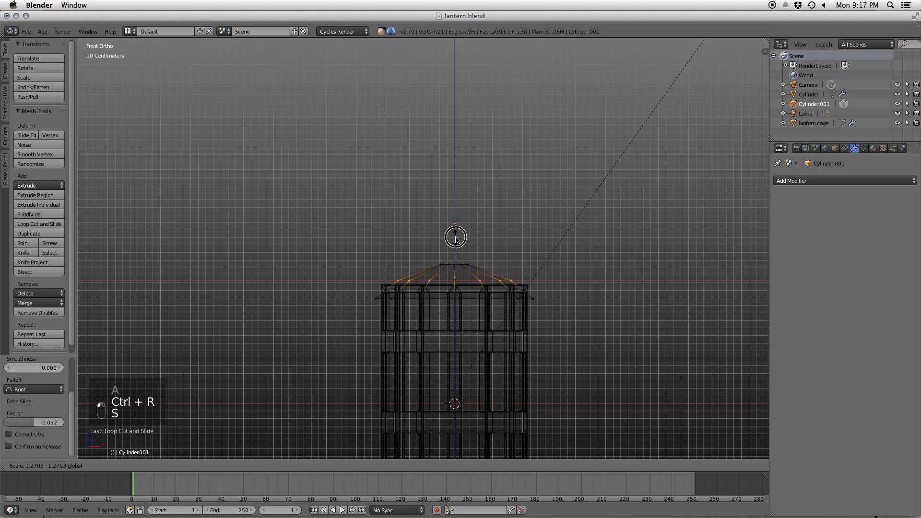
left_click(477, 249)
- Enlarge the whole roof mesh slightly, raise it a little along Z, and return to solid shading
key("a")
key("a")
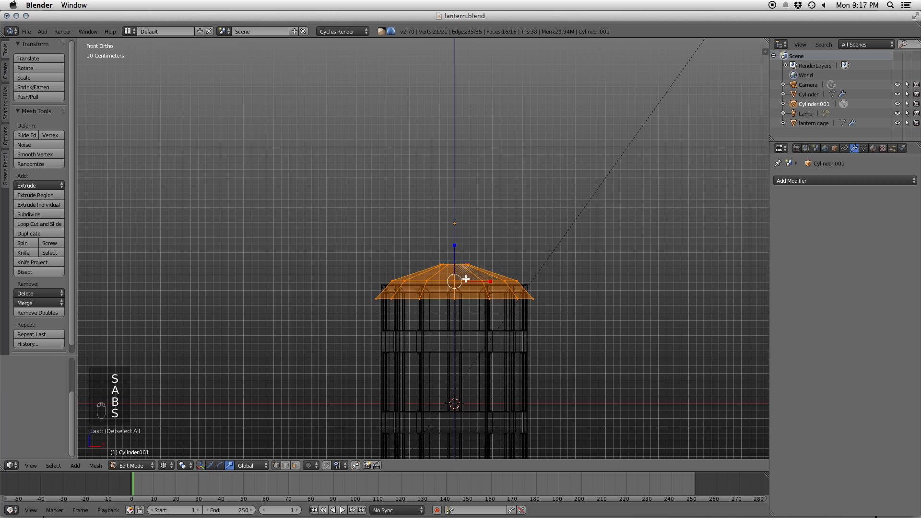
key("s")
left_click(464, 275)
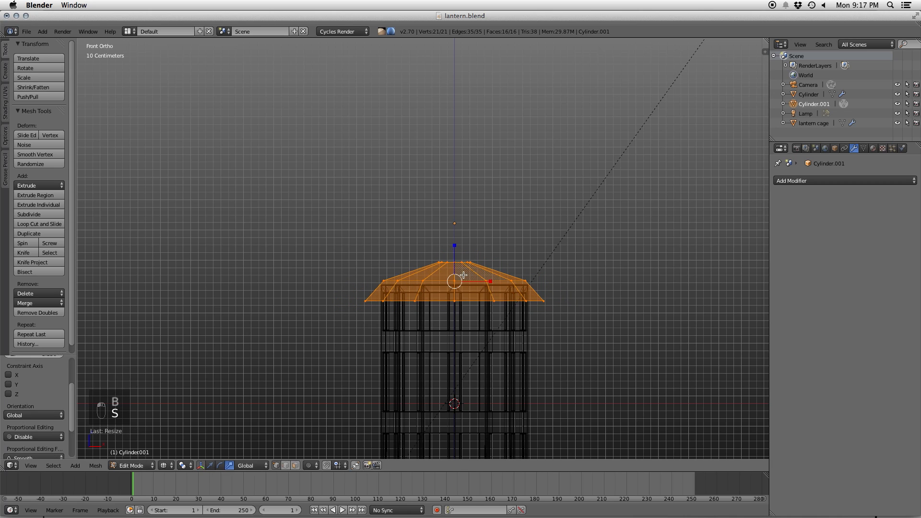
left_click_drag(456, 249, 456, 241)
key("z")
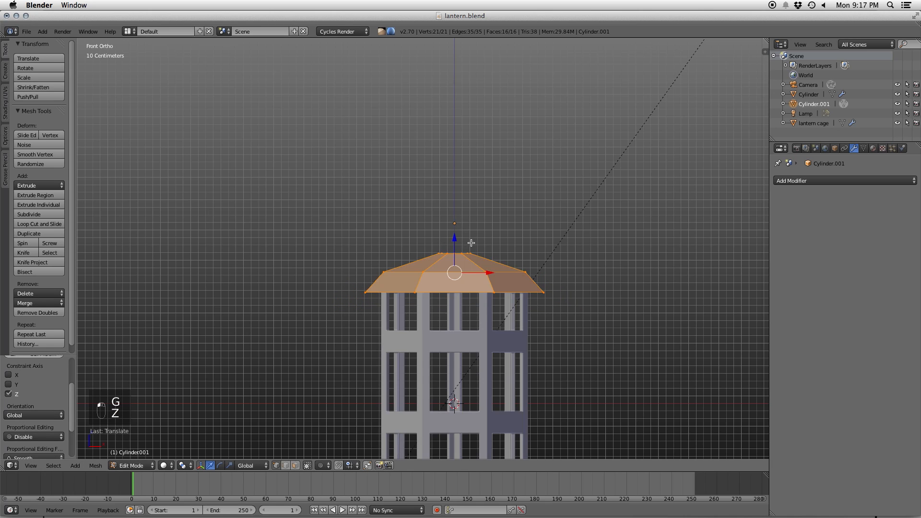
- Shorten the lantern cage's mesh along Z and lower it to sit on the base
key("KP_5")
scroll(471, 243, "down", 4)
scroll(466, 253, "up", 4)
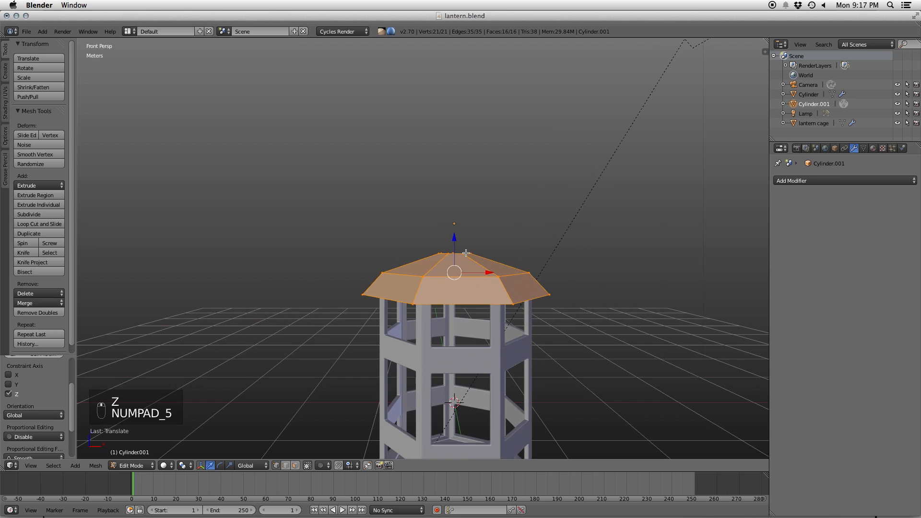
scroll(466, 243, "down", 3)
middle_click_drag(464, 255, 515, 244)
key("Tab")
right_click(490, 247)
key("Tab")
key("a")
key("a")
key("a")
key("a")
key("a")
left_click_drag(456, 233, 456, 237)
left_click(456, 234)
key("g")
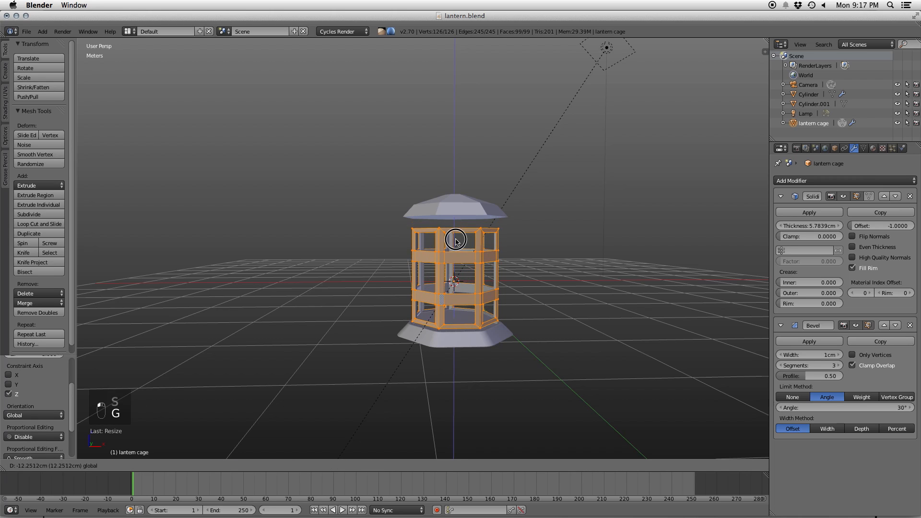
left_click(456, 242)
- Leave the cage's mesh editing, select the roof, and lower it along Z to just above the cage
key("Tab")
right_click(471, 211)
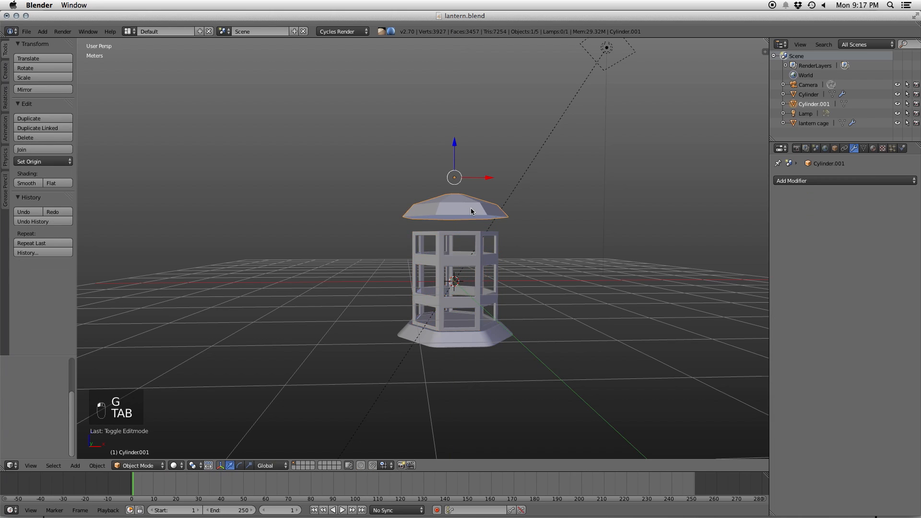
left_click_drag(457, 144, 456, 166)
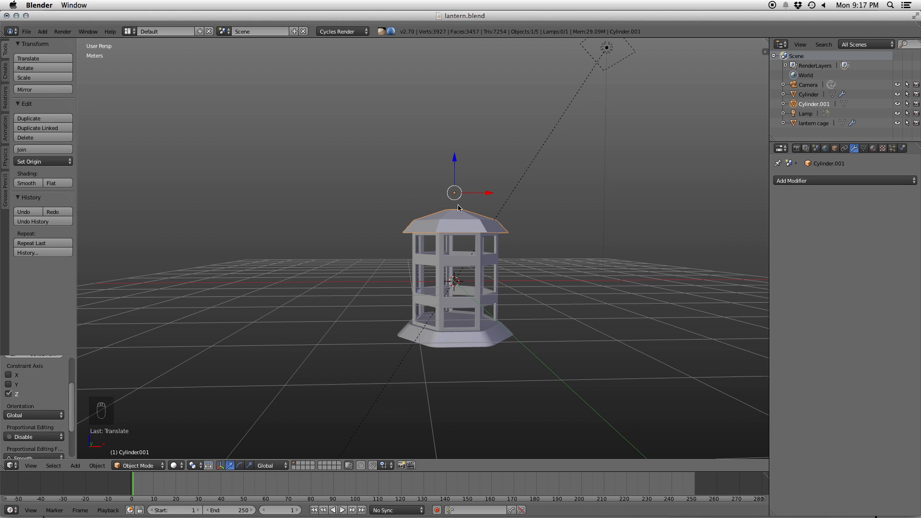
left_click_drag(452, 158, 452, 149)
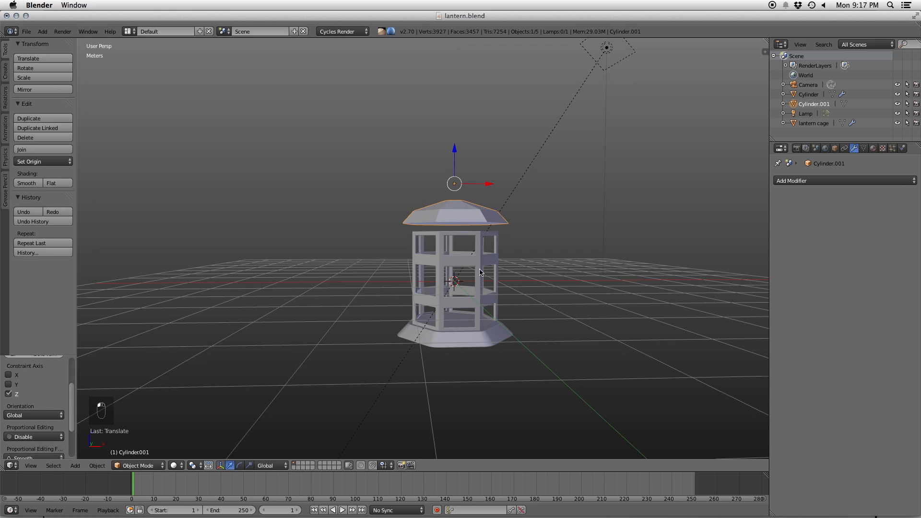
- Stretch the lantern cage's mesh slightly along Z and raise it to meet the roof
left_click(479, 267)
key("Tab")
key("s")
key("z")
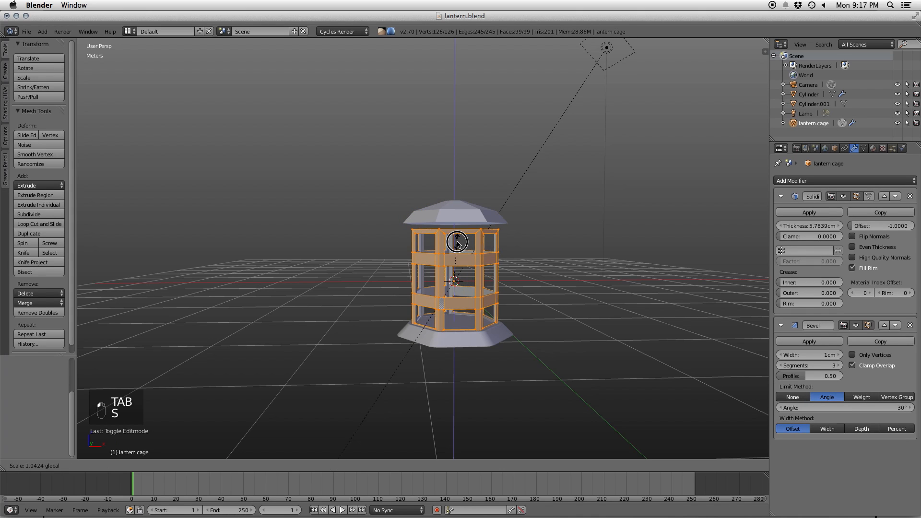
left_click(461, 235)
key("g")
left_click_drag(453, 244, 453, 240)
key("Tab")
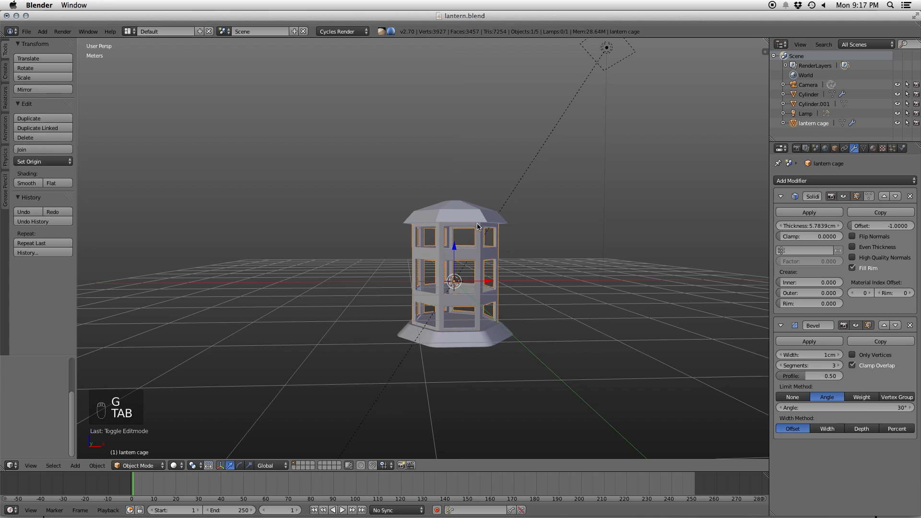
- Box-select the roof's bottom vertex ring in wireframe front orthographic view and lower it along Z to overlap the cage
right_click(469, 205)
key("KP_1")
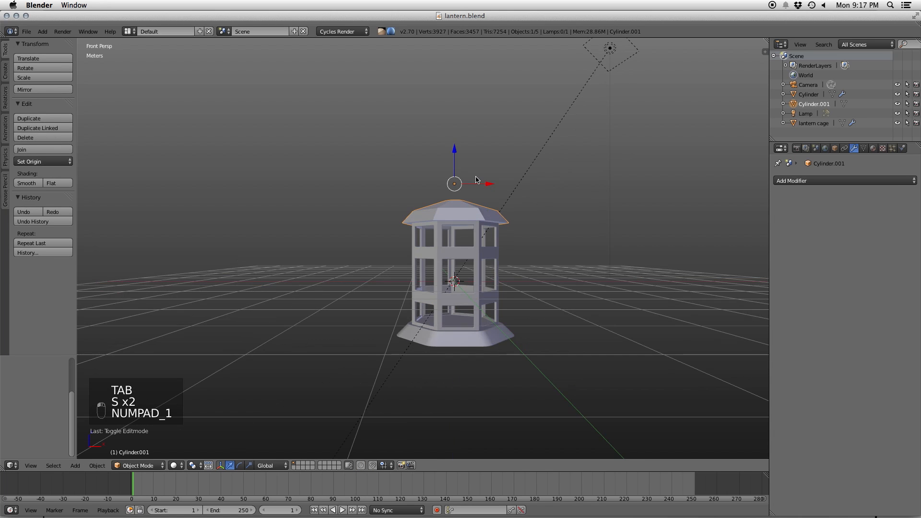
key("KP_5")
key("Tab")
scroll(456, 201, "up", 4)
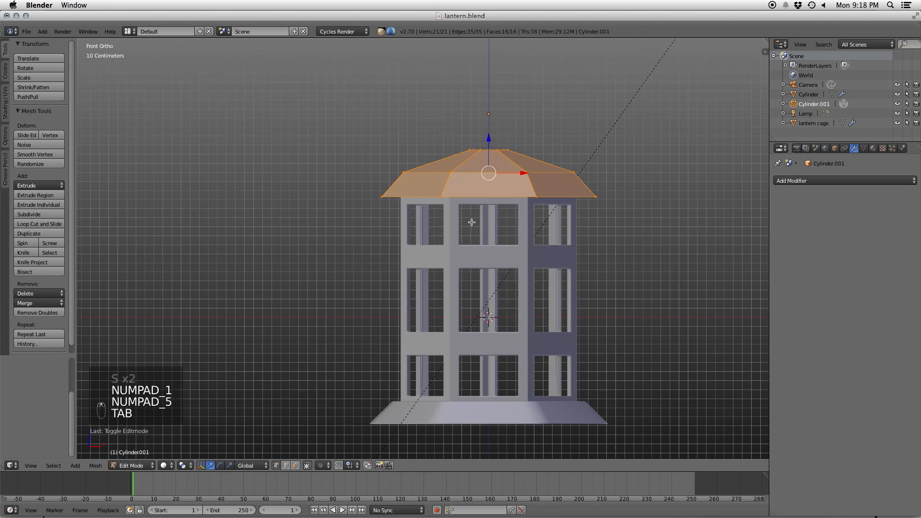
key("z")
key("a")
key("b")
left_click_drag(339, 223, 583, 242)
left_click(470, 220)
- Select the roof's middle edge loop and bevel it with 4 segments to round the bend
key("a")
key("b")
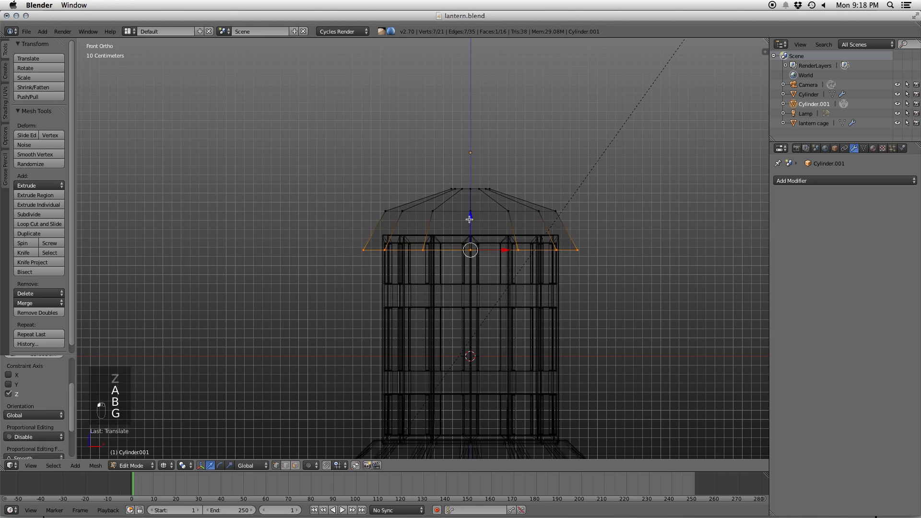
left_click_drag(366, 204, 562, 220)
key("ctrl+Tab")
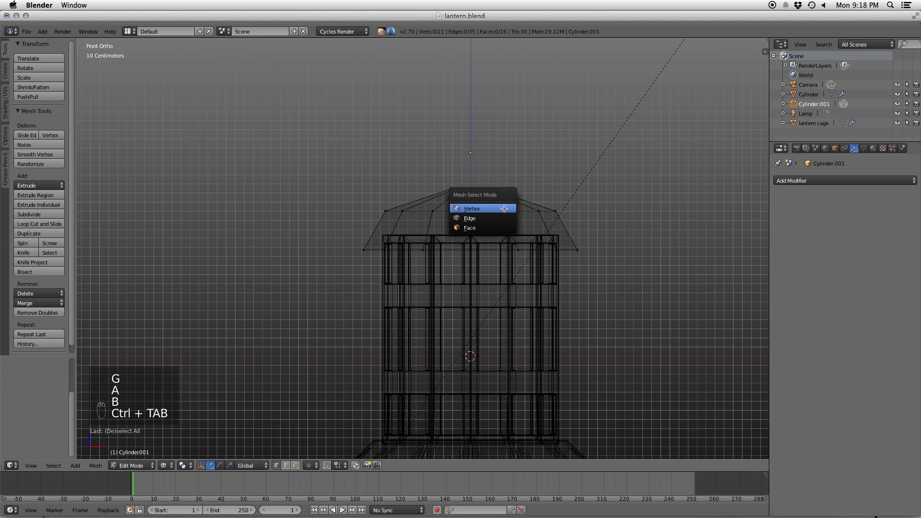
left_click(480, 214)
key("w")
left_click(530, 218)
scroll(552, 219, "up", 3)
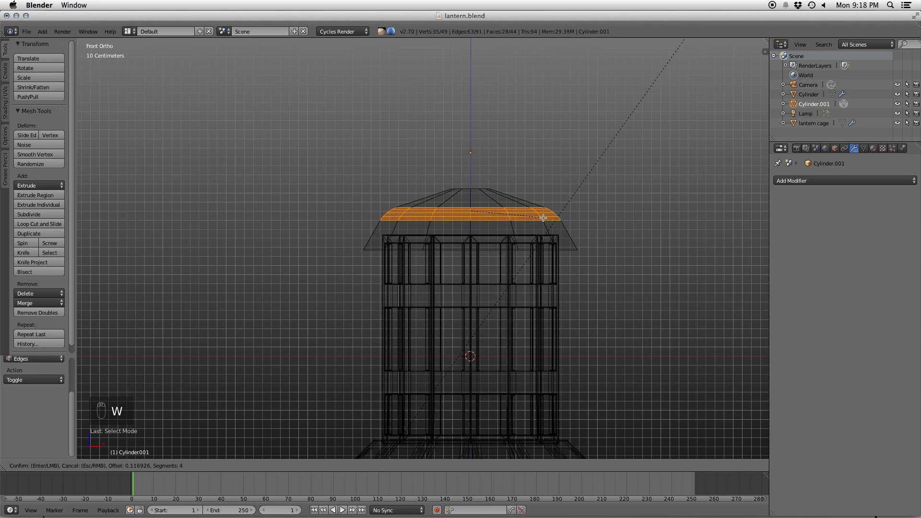
left_click(550, 220)
- Select the roof's underside face and inset it with a thickness of 0.0849
key("a")
key("b")
left_click_drag(363, 166, 431, 180)
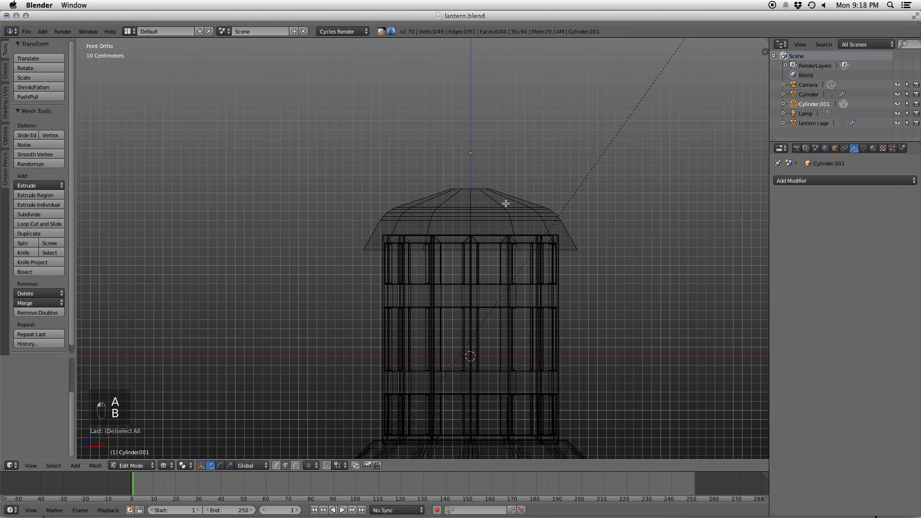
middle_click_drag(598, 257, 596, 248)
key("z")
key("ctrl+Tab")
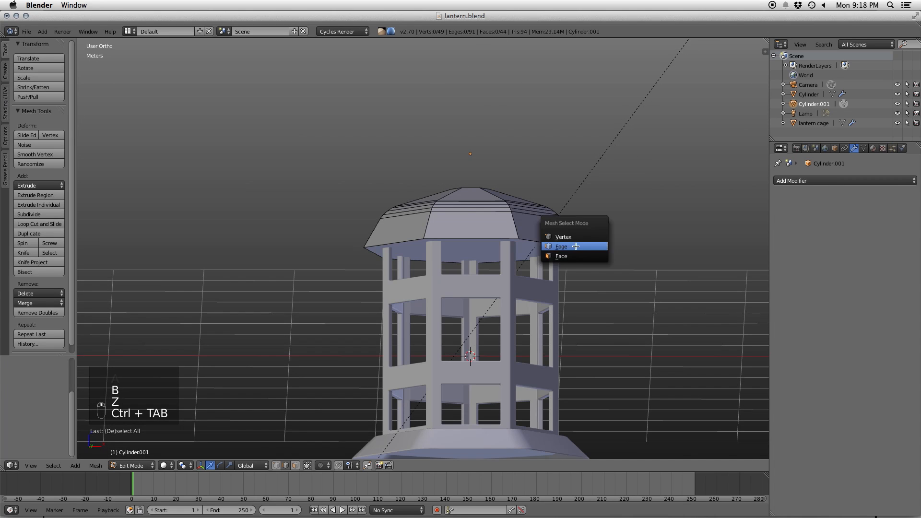
left_click(593, 257)
left_click(481, 260)
key("i")
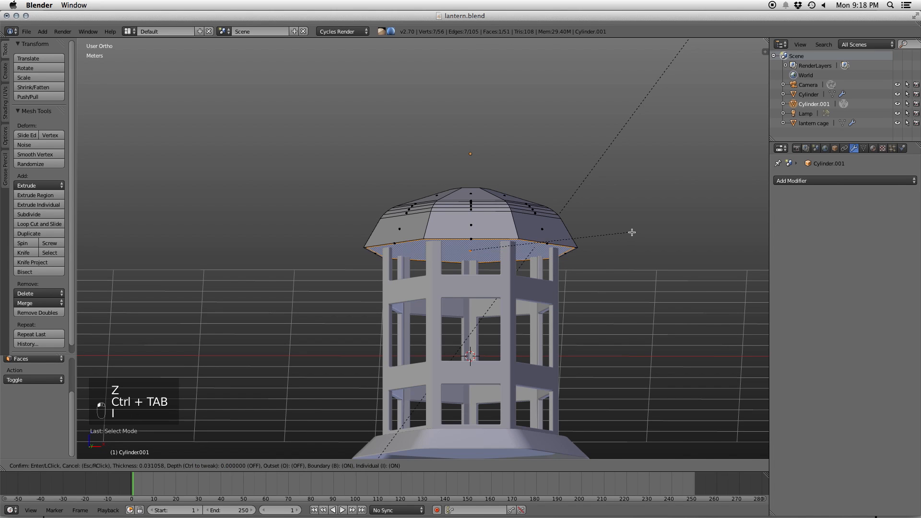
left_click(628, 233)
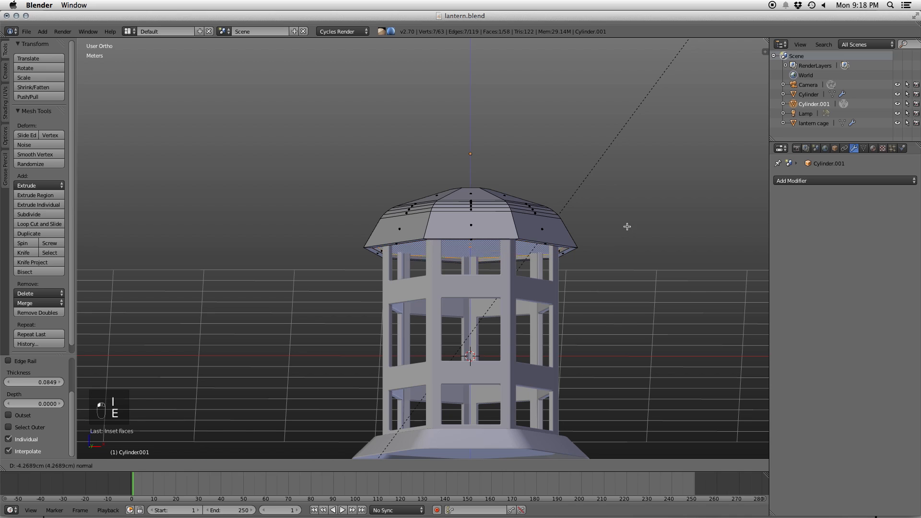
- Extrude the inset underside face about 20.8 cm up into the roof and scale it inward in X and Y
key("e")
left_click(625, 215)
key("s")
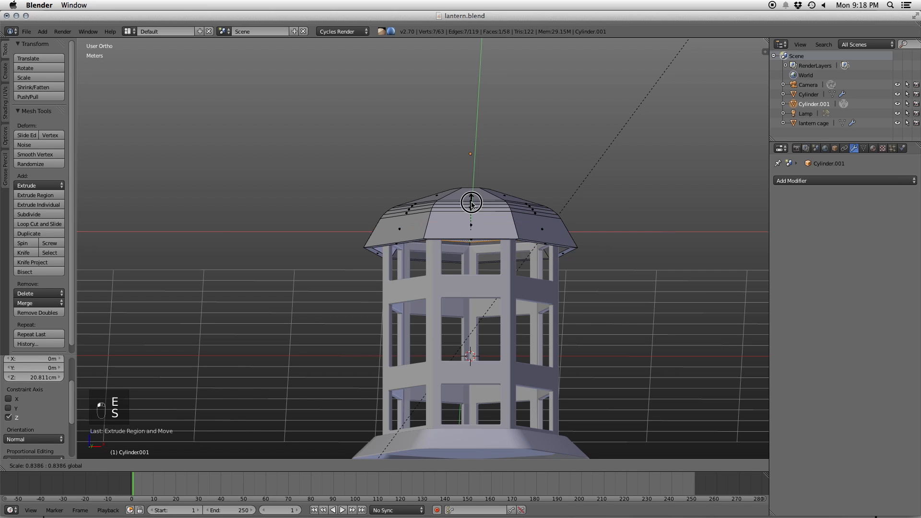
left_click(472, 205)
scroll(475, 201, "up", 3)
key("s")
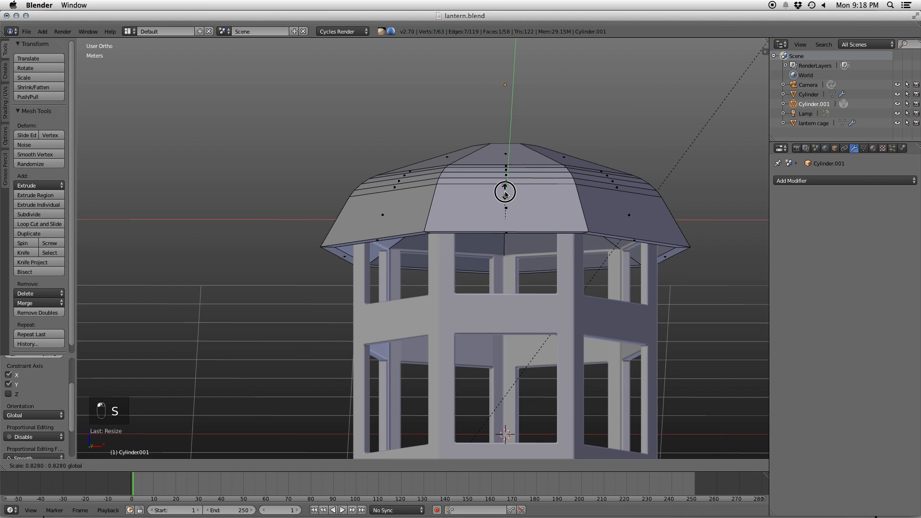
left_click(505, 192)
- Select the outer and inner edge loops of the roof's bottom rim and bevel them narrowly with 1 segment
key("ctrl+Tab")
left_click(441, 211)
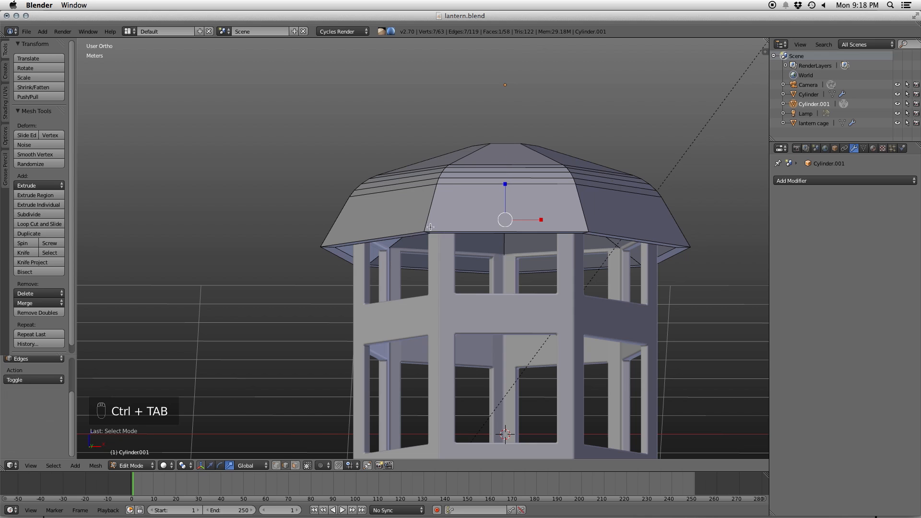
right_click(340, 252, "alt+shift")
key("w")
left_click(440, 232)
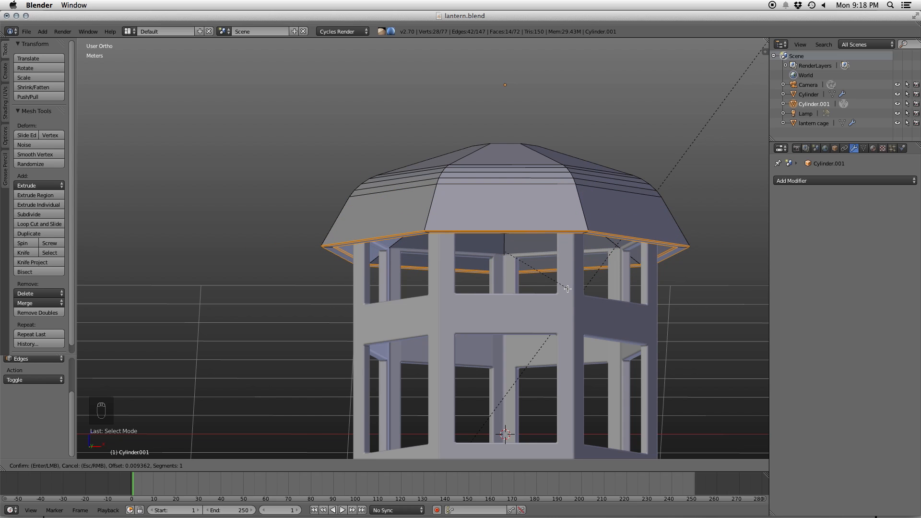
left_click(567, 289)
- Try to extrude the small flat face at the top of the roof, and undo the extrusion
key("Tab")
middle_click_drag(568, 289, 557, 188)
key("Tab")
key("a")
key("a")
key("a")
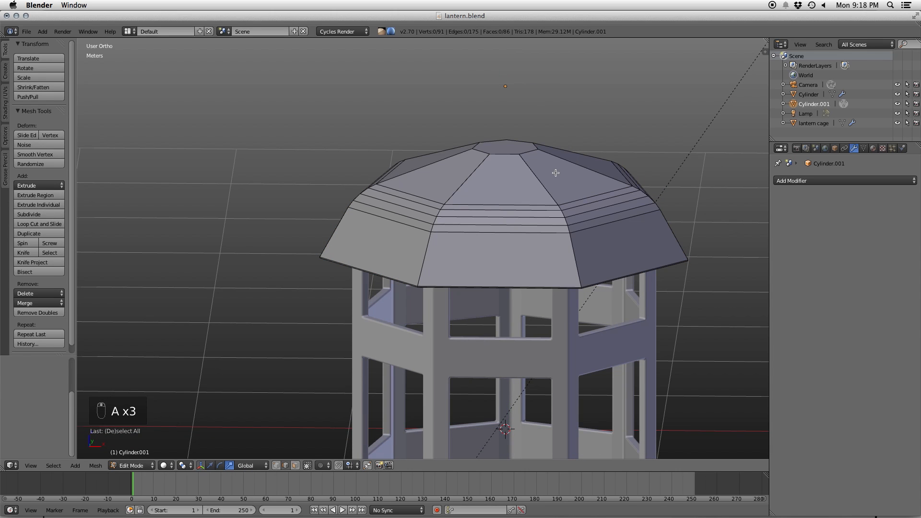
key("ctrl+Tab")
left_click(546, 172)
left_click(508, 155, "alt")
key("e")
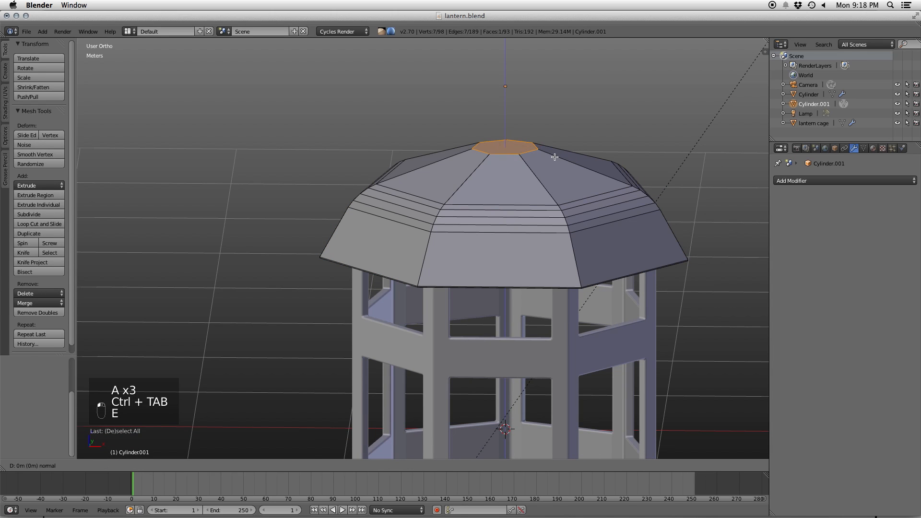
right_click(592, 157)
key("super+z")
- Try to bevel the edges around the roof's small top face with 2 segments
key("w")
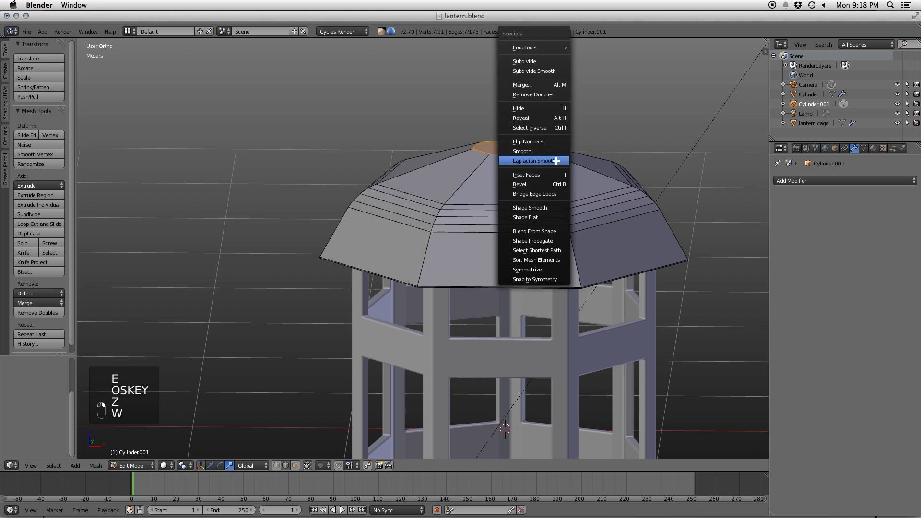
left_click(534, 184)
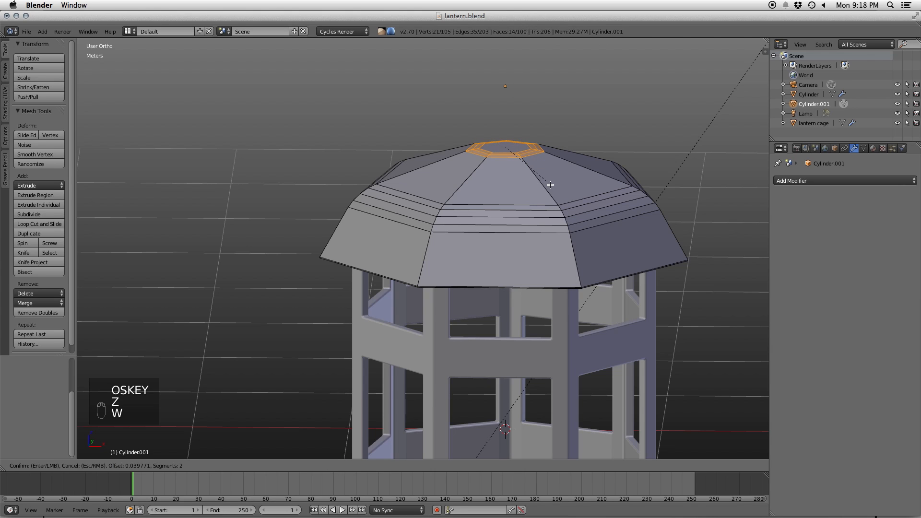
right_click(550, 188)
- Select the small flat face at the top of the roof and bevel the edges around it
key("a")
key("ctrl+Tab")
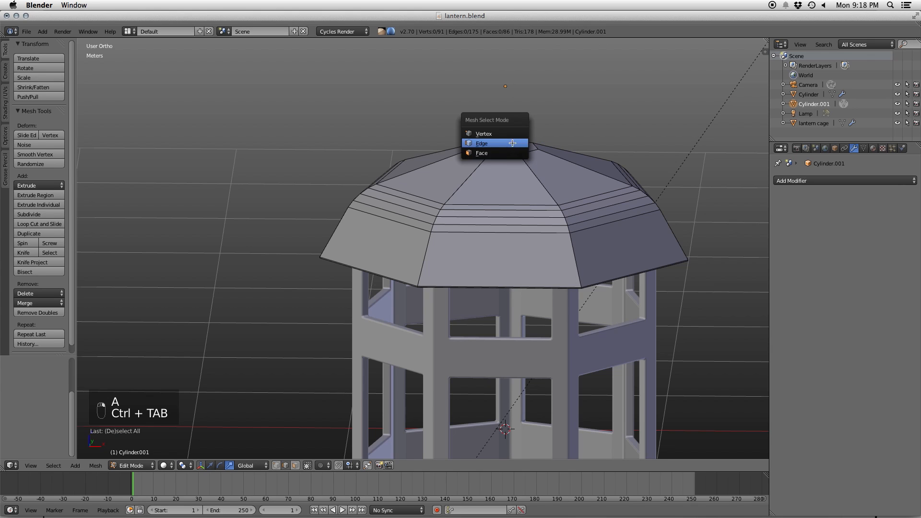
left_click(501, 154)
key("w")
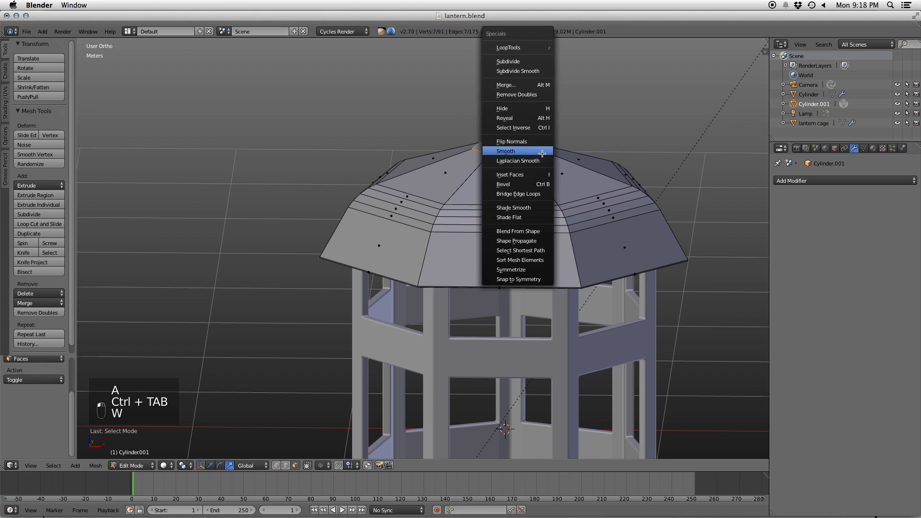
left_click(525, 185)
left_click(536, 187)
- Select a sloping ridge edge path from the roof's top to its underside, extend it to all ridges with Edge Ring, and bevel them
key("a")
key("ctrl+Tab")
left_click(552, 174)
right_click(547, 181)
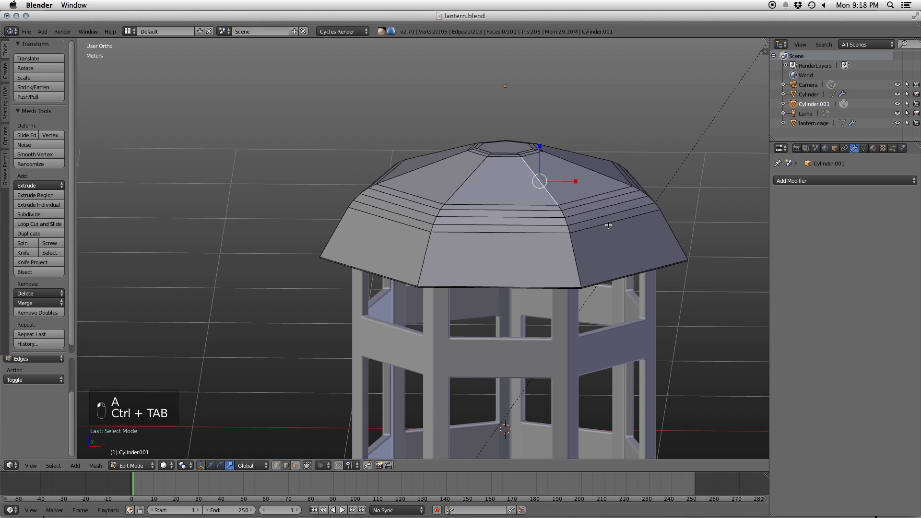
right_click(577, 251, "ctrl")
middle_click_drag(461, 279, 674, 166)
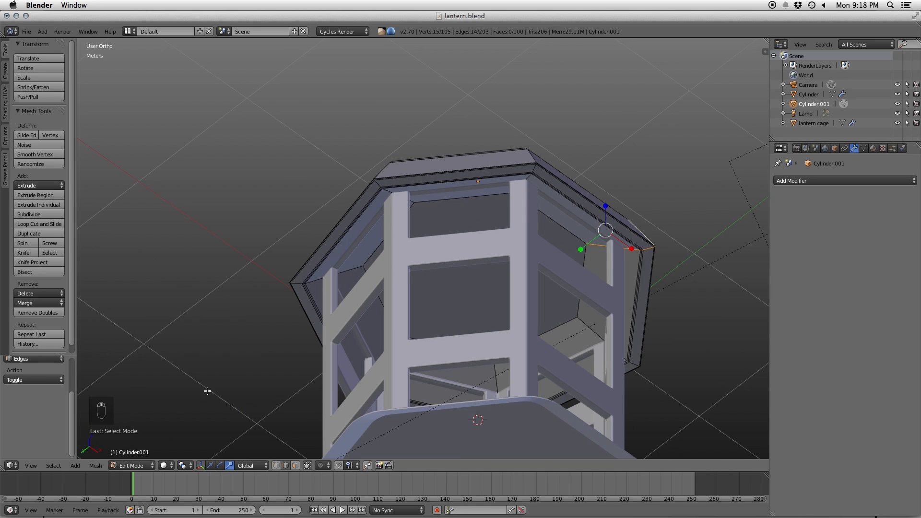
left_click(53, 465)
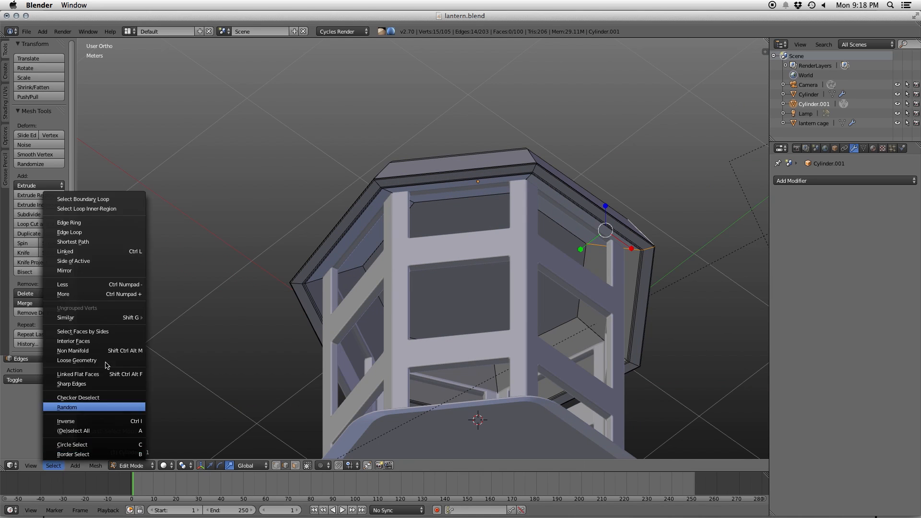
left_click(102, 224)
middle_click_drag(429, 294, 555, 182)
key("w")
left_click(555, 181)
scroll(570, 193, "up", 2)
left_click(570, 193)
- Leave mesh editing and apply smooth shading to the roof
key("Tab")
scroll(546, 256, "down", 3)
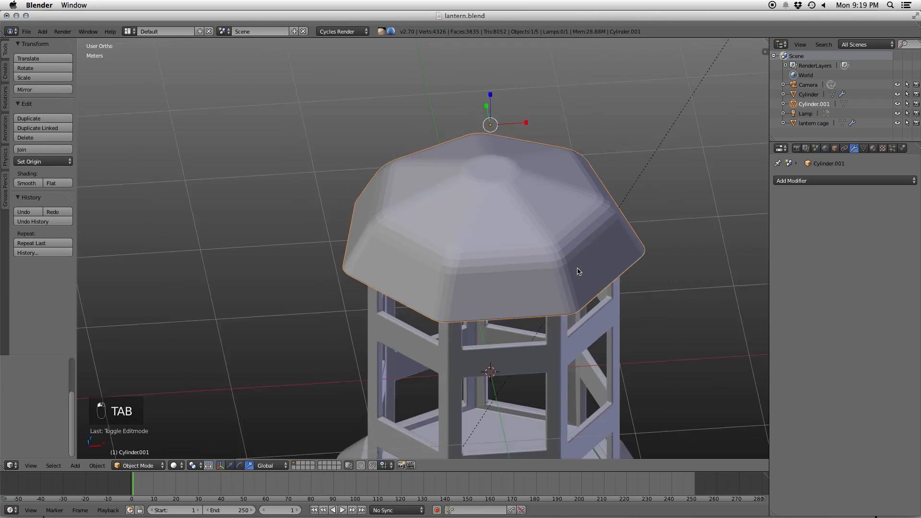
left_click(28, 183)
middle_click_drag(510, 241, 472, 212)
key("KP_5")
key("a")
key("a")
scroll(461, 216, "down", 4)
scroll(472, 211, "up", 4)
- Select the whole roof mesh and stretch it along Z by about 1.16
key("Tab")
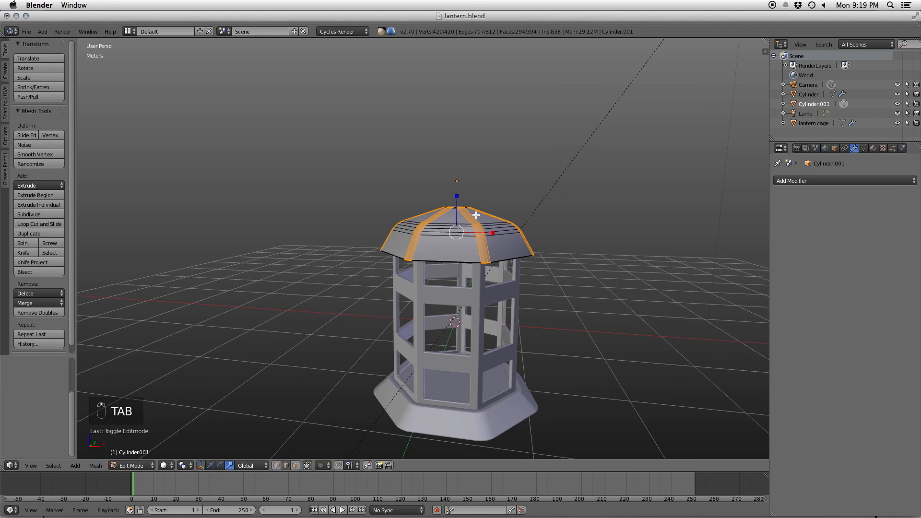
key("a")
key("a")
key("KP_1")
key("KP_5")
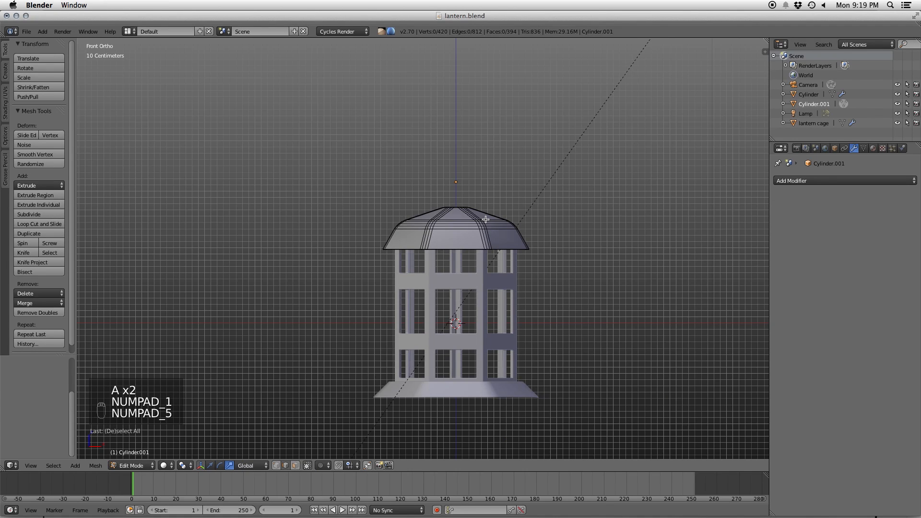
key("z")
key("a")
key("s")
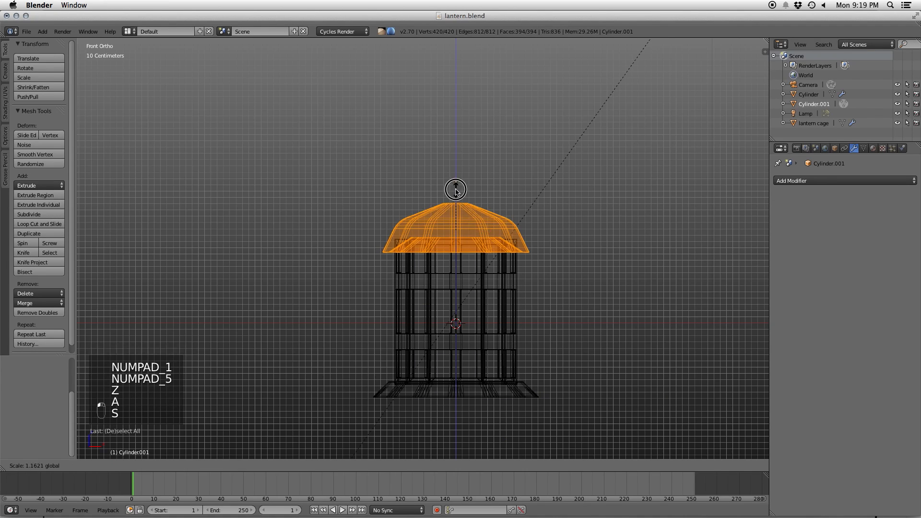
left_click(456, 192)
- Select the upper part of the roof mesh above the flared rim section and raise it about 7.6 cm along Z
key("a")
key("b")
left_click_drag(354, 177, 575, 231)
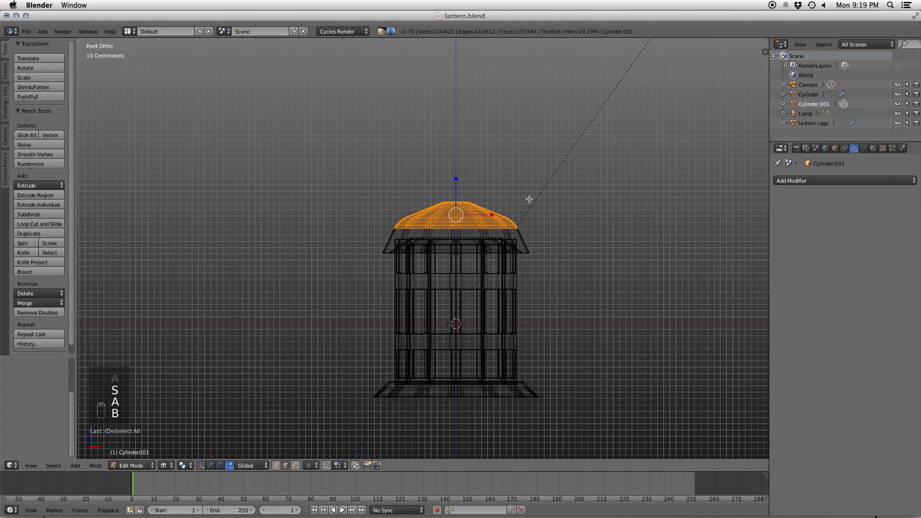
key("g")
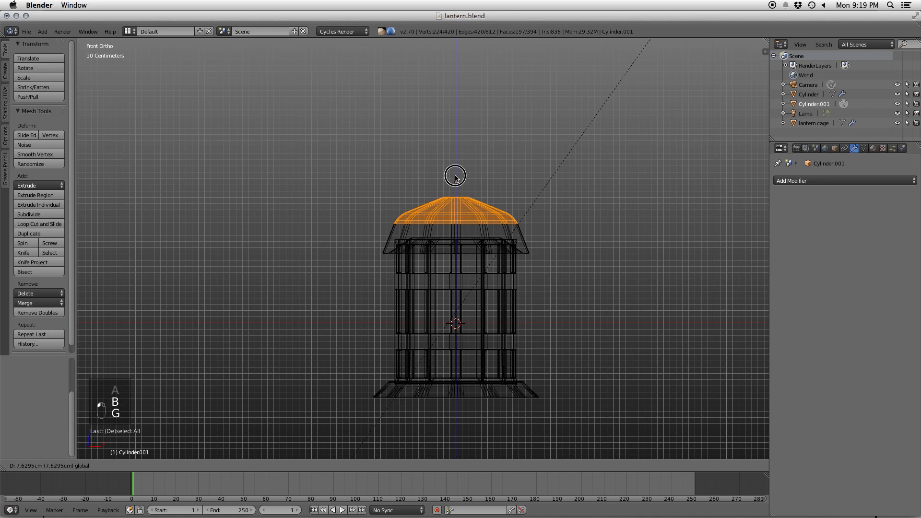
left_click(517, 201)
key("a")
key("z")
middle_click_drag(534, 194, 535, 207)
key("Tab")
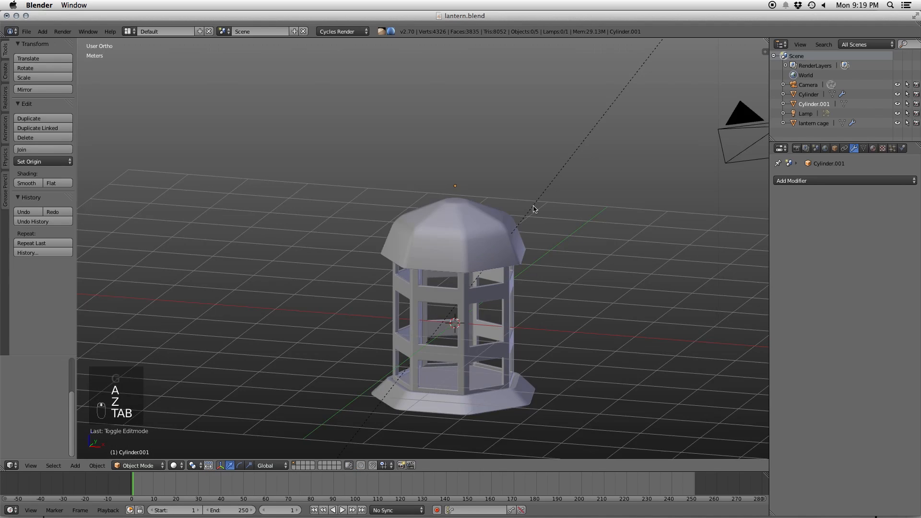
scroll(532, 206, "down", 4)
scroll(528, 206, "up", 4)
key("KP_5")
middle_click_drag(528, 202, 503, 223)
- Select the vertices of the roof's middle band in front wireframe view and lower them along Z
key("Tab")
scroll(504, 222, "up", 3)
key("z")
scroll(494, 234, "up", 3)
key("KP_1")
key("KP_5")
key("a")
key("a")
key("a")
key("ctrl+Tab")
left_click(421, 196)
key("b")
left_click_drag(340, 189, 610, 229)
key("g")
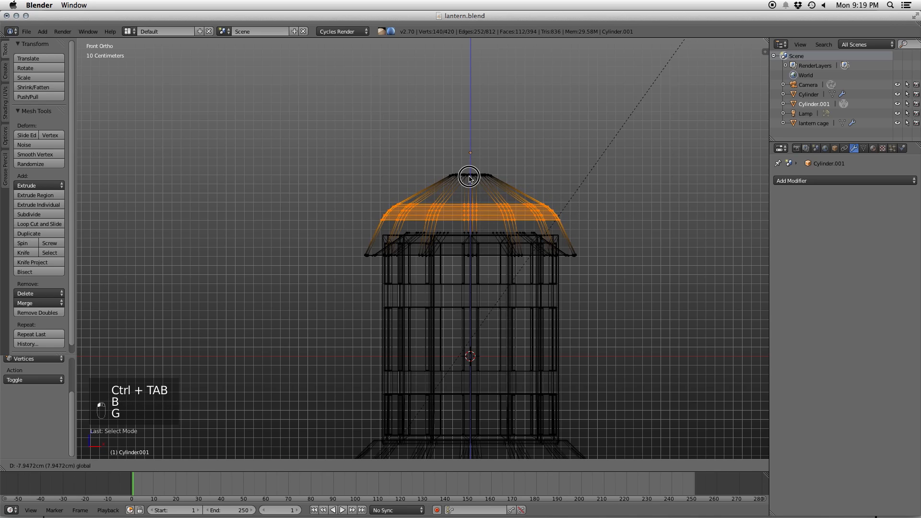
left_click(469, 187)
- Select the vertices at the roof's flat peak and lower them along Z
key("a")
key("b")
left_click_drag(411, 153, 539, 197)
left_click_drag(468, 142, 466, 156)
- Select the vertices along the roof's bottom rim and raise them along Z
key("a")
key("b")
left_click_drag(336, 247, 708, 306)
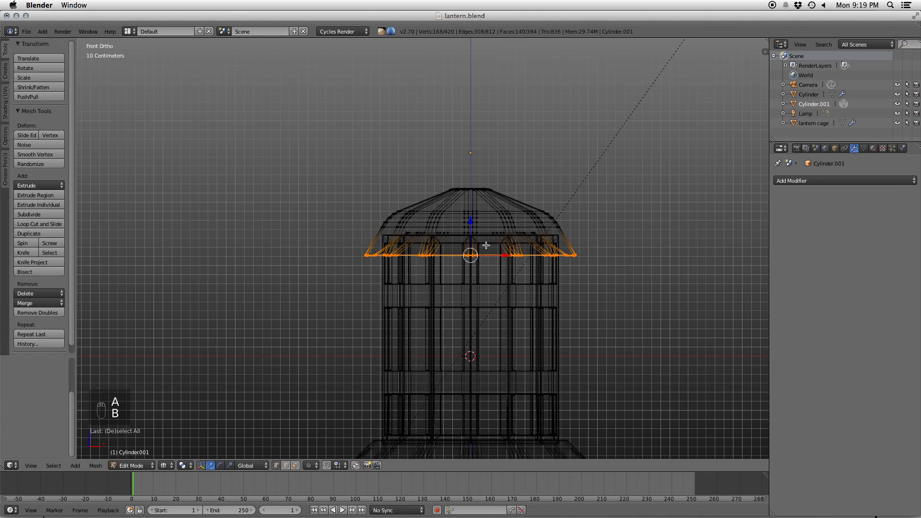
left_click_drag(469, 226, 471, 212)
key("z")
key("Tab")
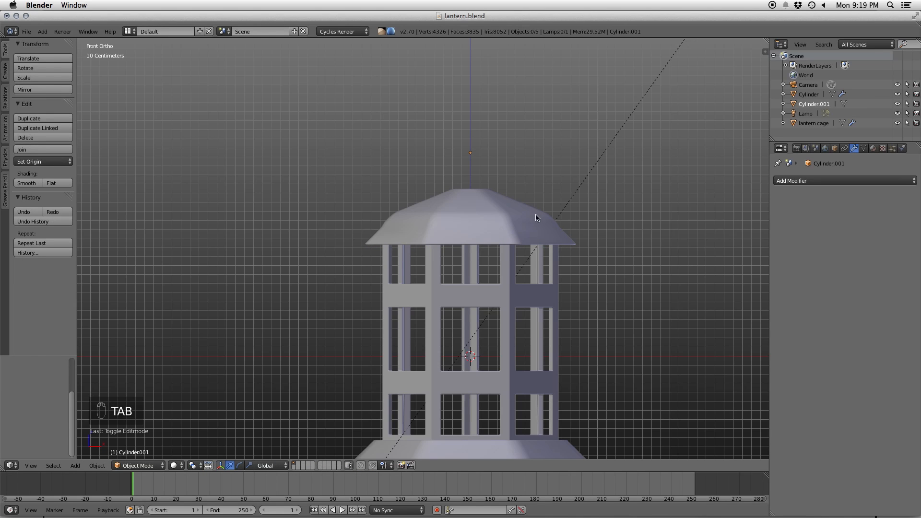
- Select the lowest horizontal edge loop of the roof's middle band and bevel it with 1 segment
key("Tab")
scroll(392, 230, "up", 5)
key("a")
key("a")
key("a")
scroll(382, 201, "up", 2)
key("ctrl+Tab")
left_click(365, 202)
left_click(367, 185, "alt")
key("w")
left_click(516, 186)
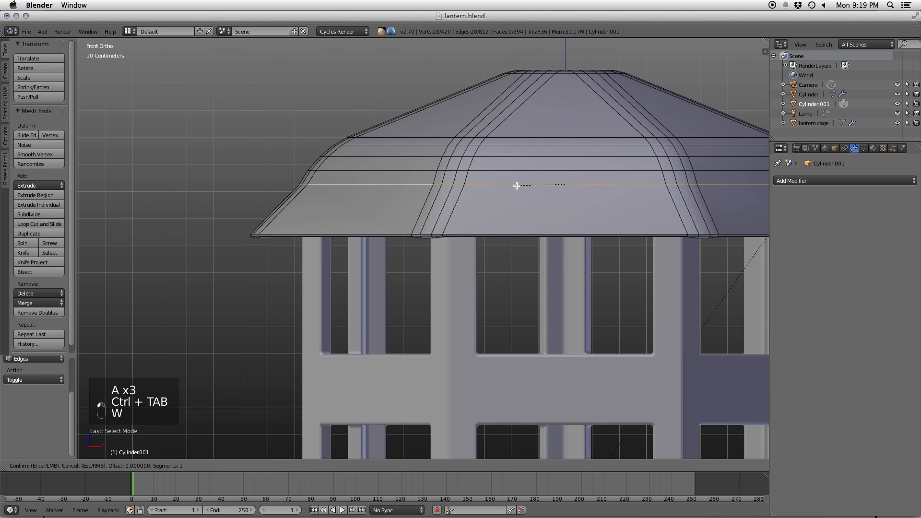
left_click(610, 227)
key("Tab")
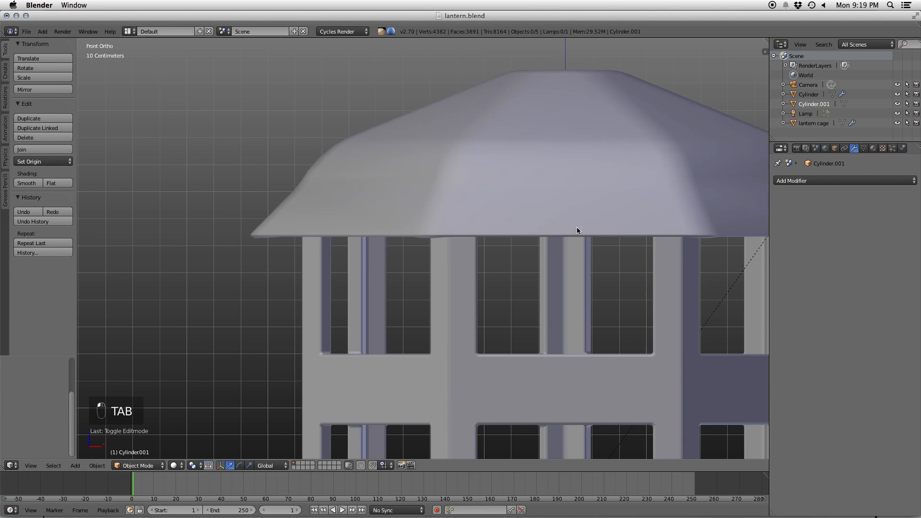
scroll(462, 212, "down", 3)
key("a")
key("a")
scroll(499, 210, "down", 2)
key("a")
middle_click_drag(521, 210, 496, 235)
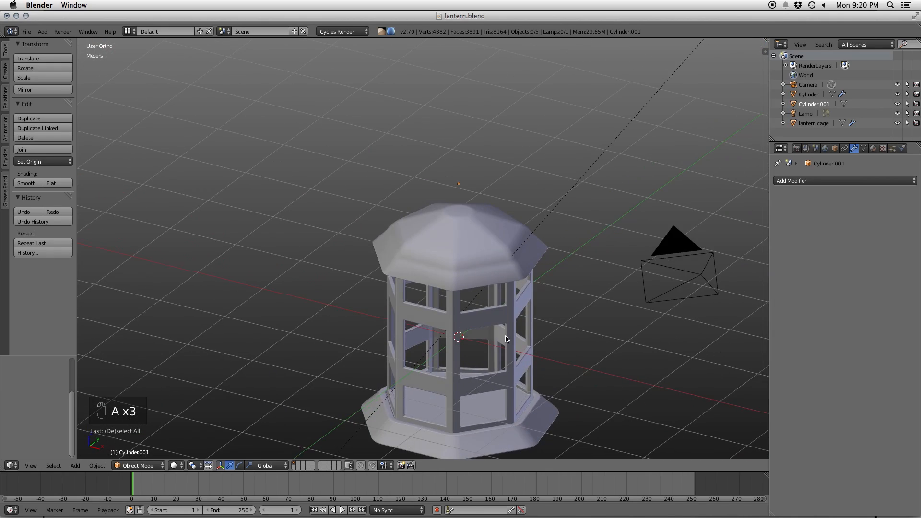
- Select the lantern's base and open its mesh for editing
right_click(546, 406)
key("Tab")
middle_click_drag(463, 434, 493, 318, "shift")
- Try to scale the base's bottom rim inward, and undo the scaling
key("q")
key("q")
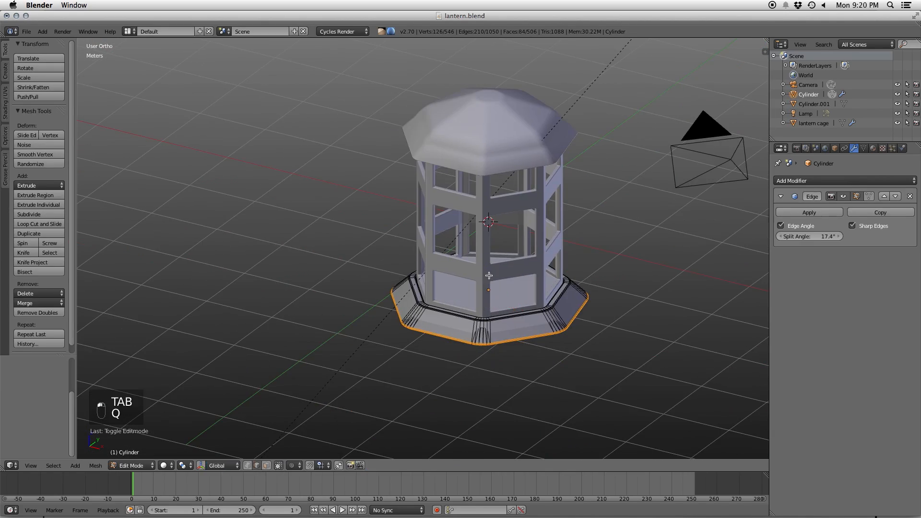
key("s")
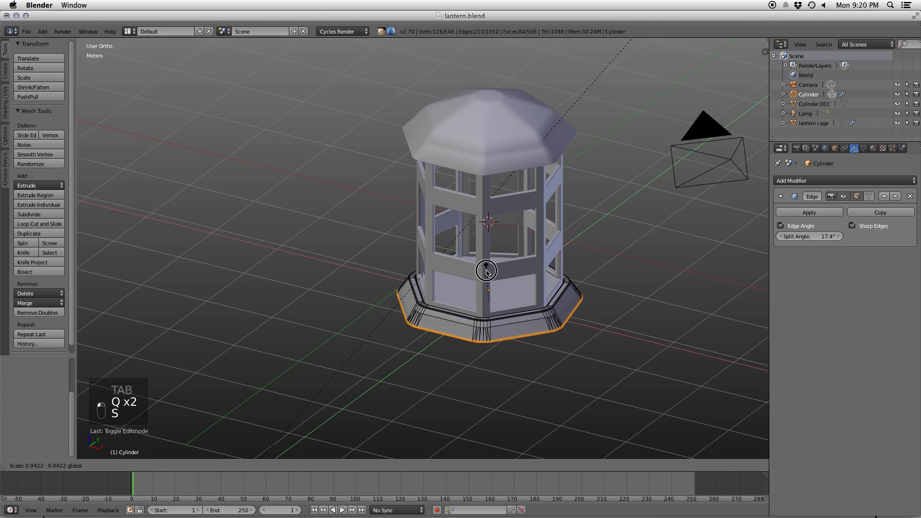
left_click(486, 271)
key("super+z")
key("z")
middle_click_drag(487, 271, 504, 155)
key("z")
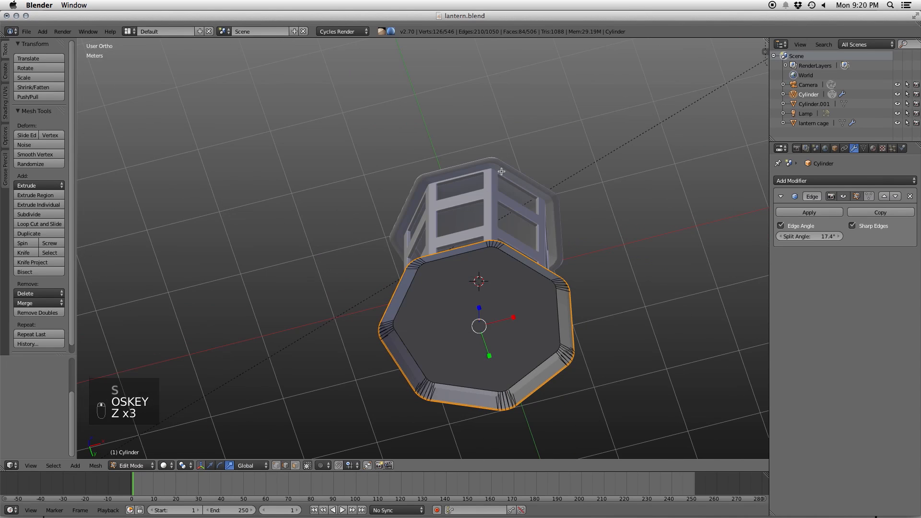
- Select the vertices of the base's lower flared part, leaving out the inner ones, and scale them inward in X and Y to about 0.92
key("KP_1")
key("KP_5")
key("KP_5")
key("KP_5")
key("z")
key("ctrl+Tab")
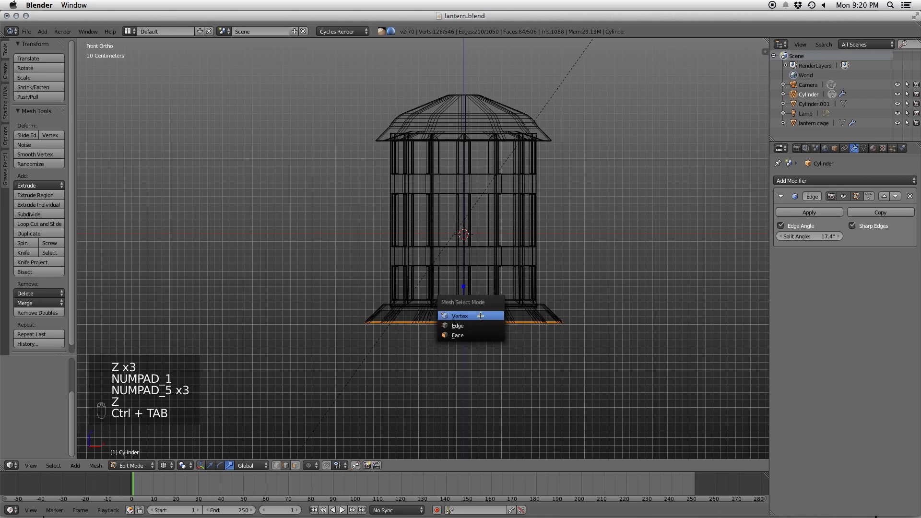
left_click(478, 315)
scroll(475, 327, "up", 3)
key("a")
key("b")
left_click_drag(322, 250, 749, 313)
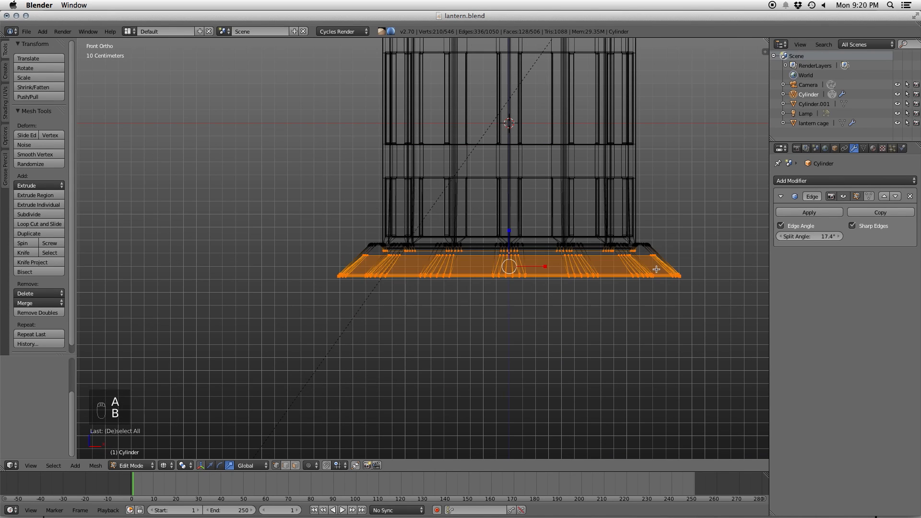
scroll(657, 270, "up", 2)
key("c")
middle_click_drag(734, 239, 400, 242)
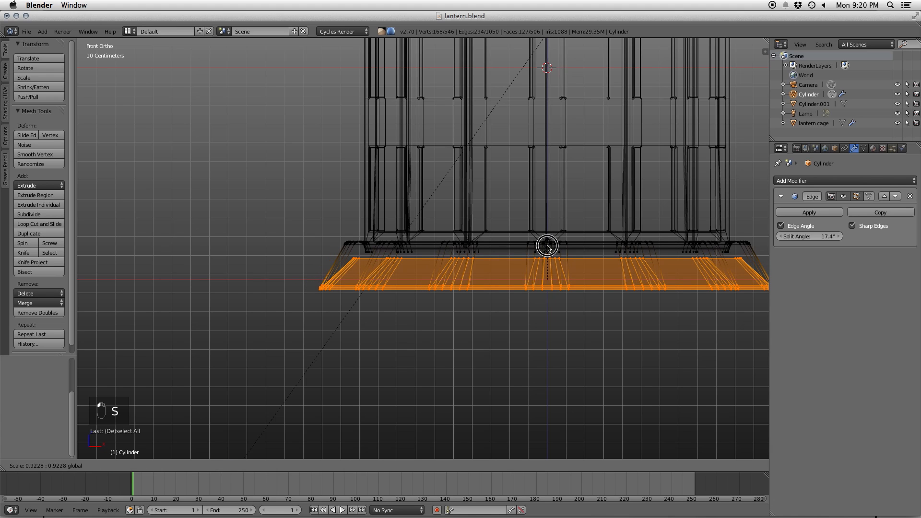
left_click(547, 243)
key("z")
scroll(550, 230, "down", 4)
key("Tab")
middle_click_drag(551, 231, 557, 179)
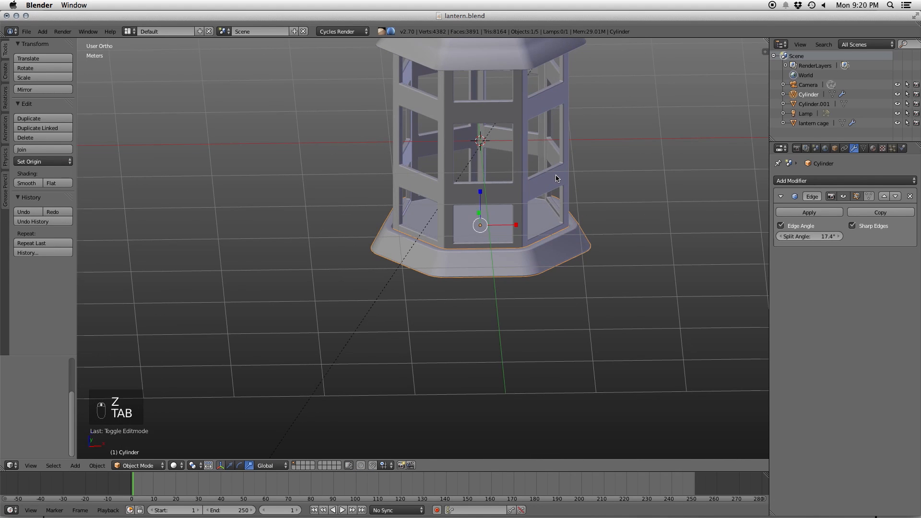
key("KP_5")
key("a")
key("a")
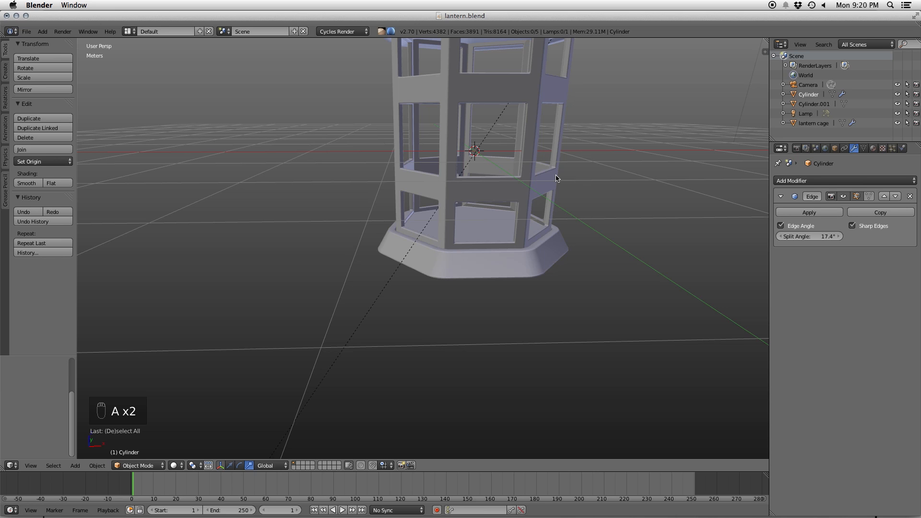
- Add a cylinder mesh with 36 vertices at the centre of the lantern
middle_click_drag(494, 240, 411, 192)
key("shift+a")
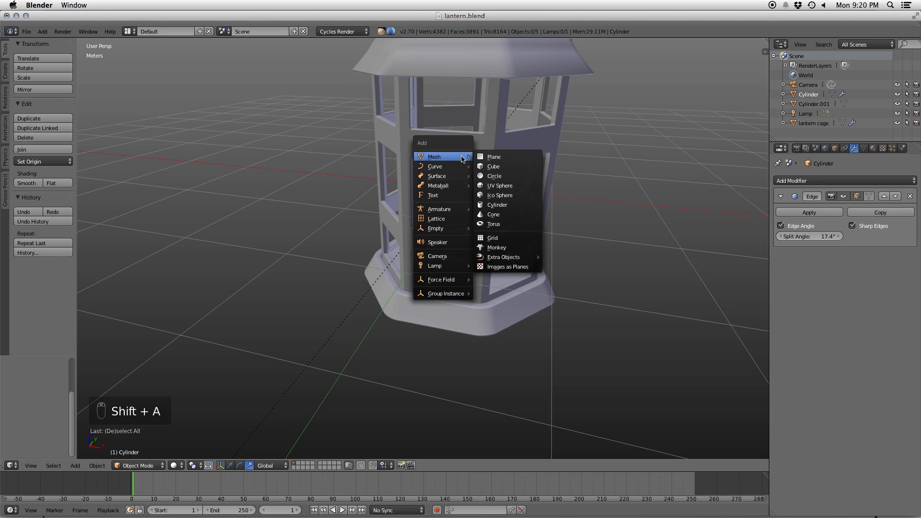
left_click(497, 205)
scroll(46, 403, "up", 1)
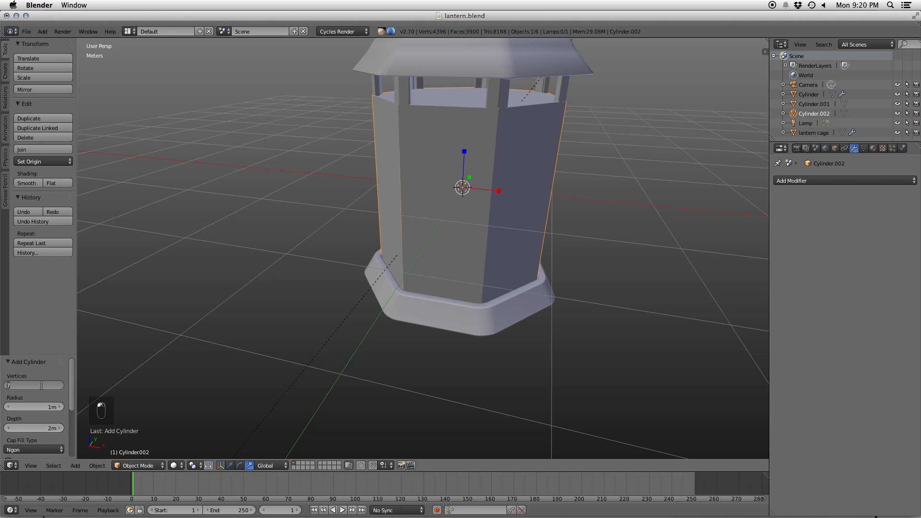
type("36")
key("Return")
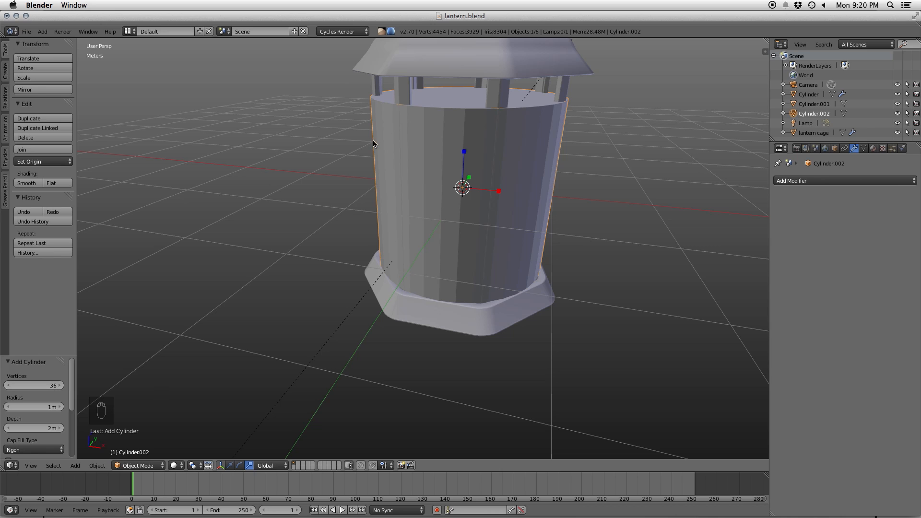
- Scale the new cylinder's mesh in X and Y by 0.338 and again by 0.745 to make a slim candle shape
key("Tab")
key("s")
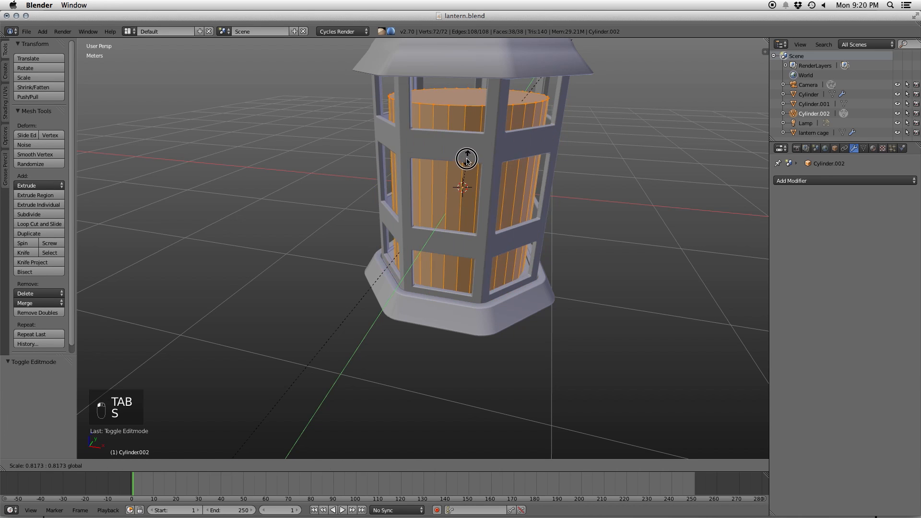
left_click(469, 179)
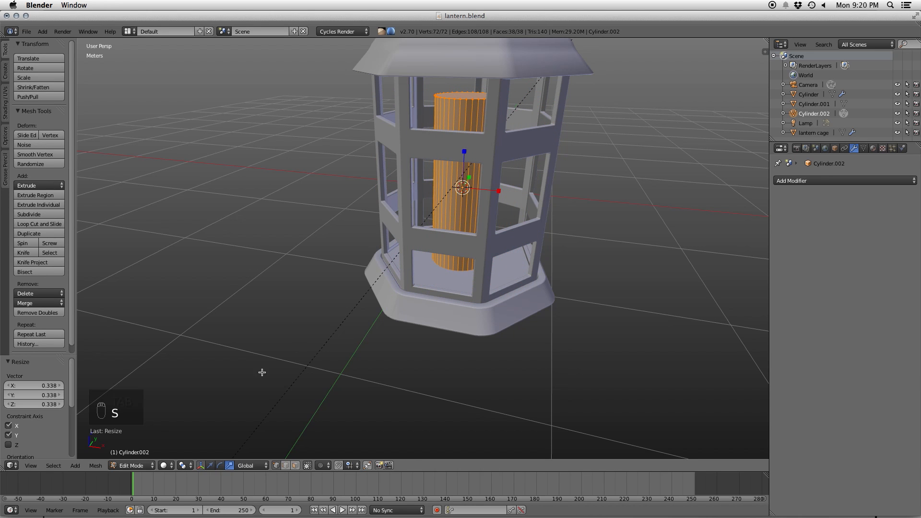
middle_click_drag(452, 184, 451, 209, "shift")
key("KP_1")
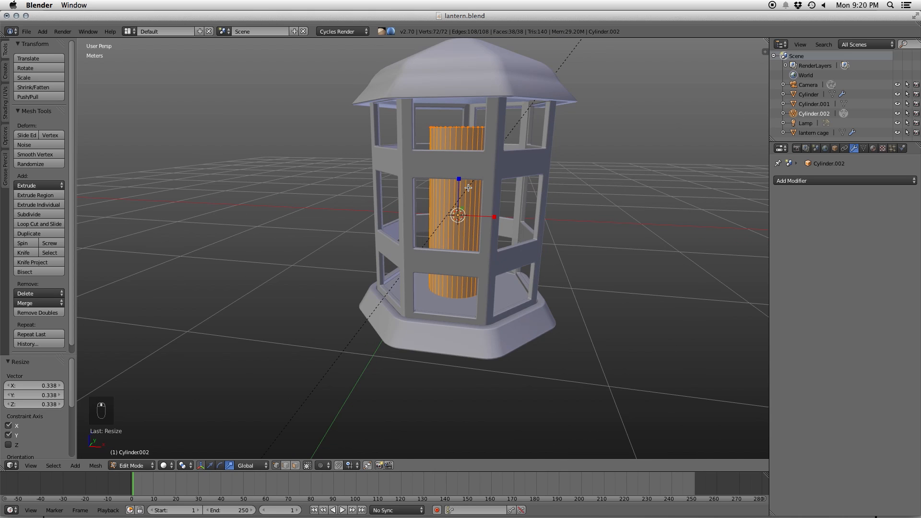
key("KP_5")
key("z")
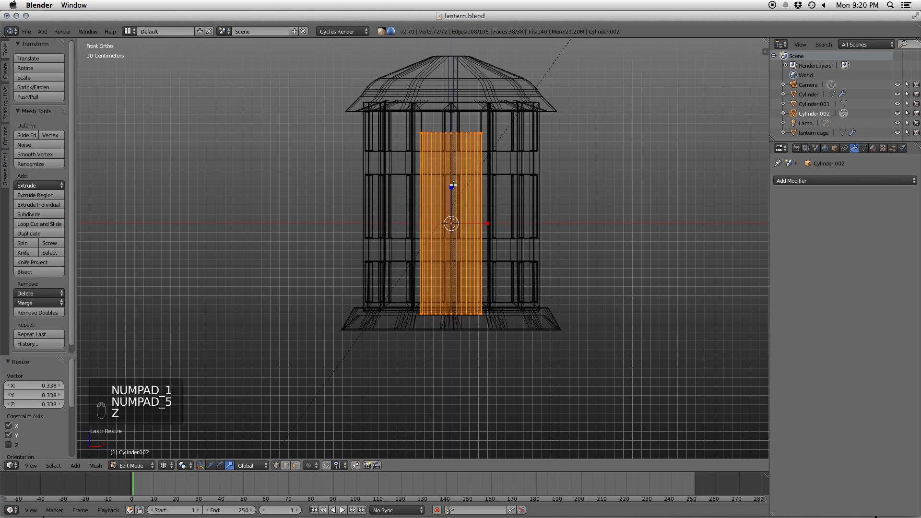
key("s")
left_click(469, 132)
- Select the cylinder's top vertices and lower them along Z to make a short cylinder in the lower part of the cage
key("ctrl+Tab")
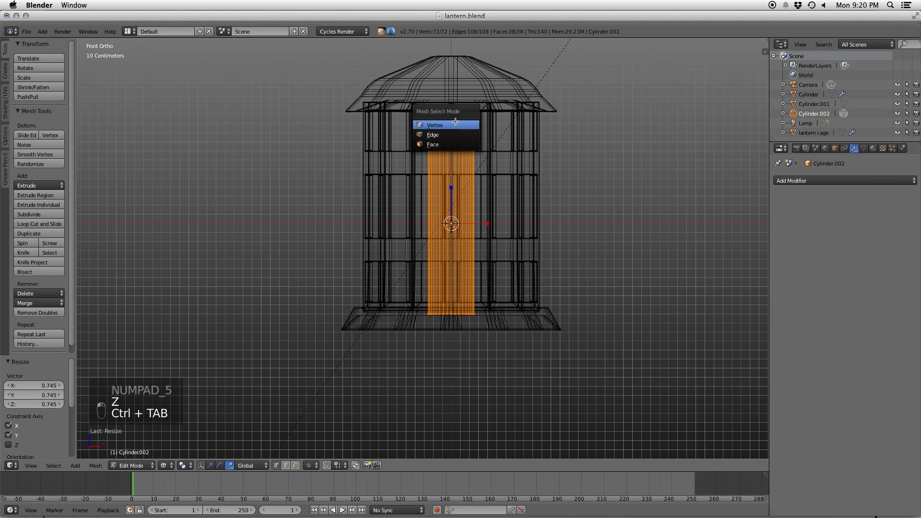
left_click(455, 125)
key("a")
key("b")
left_click_drag(401, 114, 580, 148)
key("g")
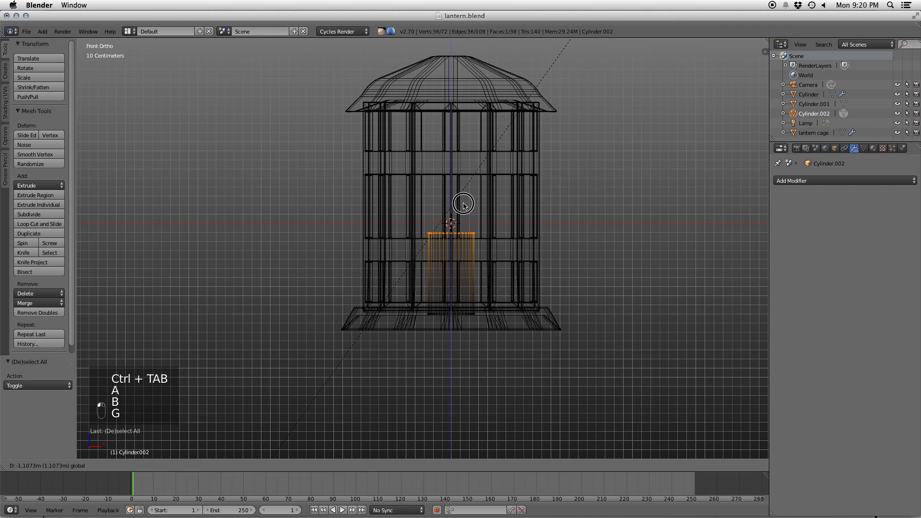
left_click(454, 235)
- Select the cylinder's bottom ring of vertices and raise it slightly along Z above the lantern base
middle_click_drag(451, 311, 455, 238, "shift")
key("a")
key("b")
left_click_drag(425, 230, 494, 248)
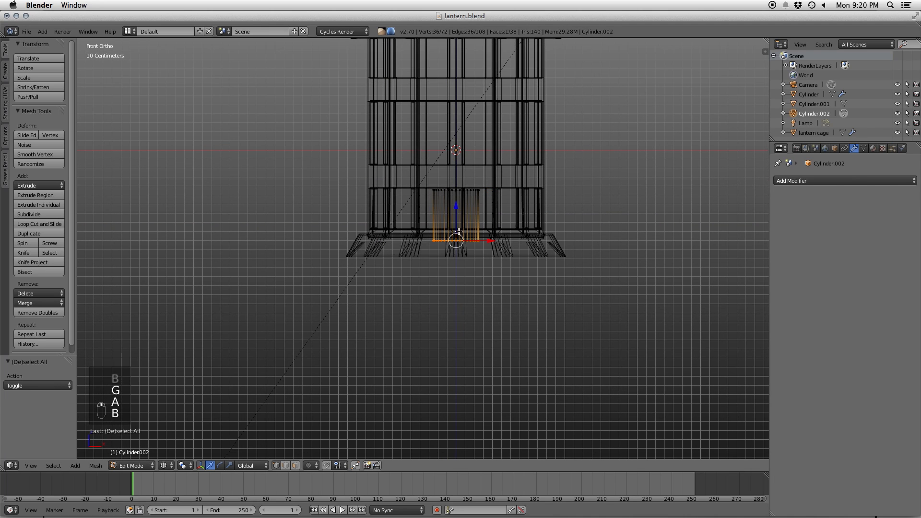
key("z")
key("KP_Decimal")
key("KP_5")
key("z")
mouse_move(458, 205)
middle_mouse_down()
mouse_move(454, 224)
mouse_move(424, 215)
middle_mouse_up()
key("z")
scroll(454, 224, "down", 5)
left_click_drag(425, 214, 421, 206)
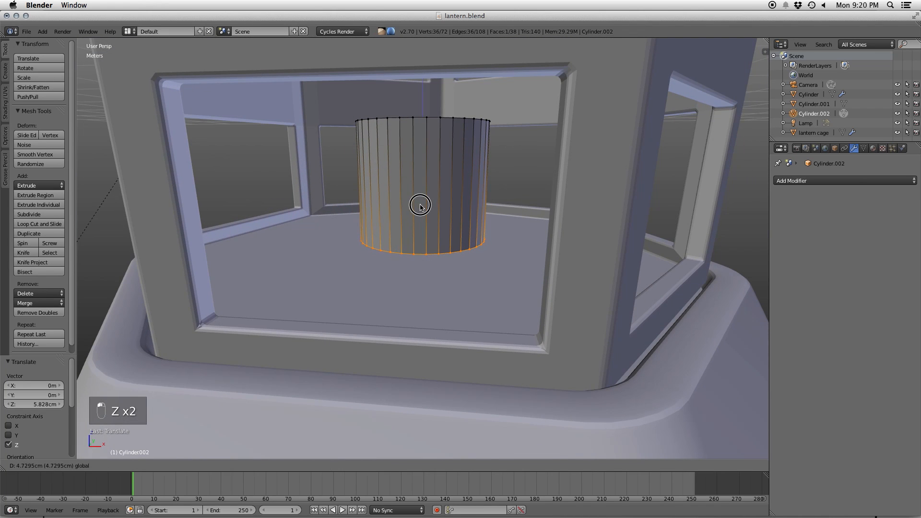
left_click(420, 208)
- Try to extrude the cylinder's bottom ring downward about 3.9 cm, and undo the extrusion
key("e")
left_click(420, 214)
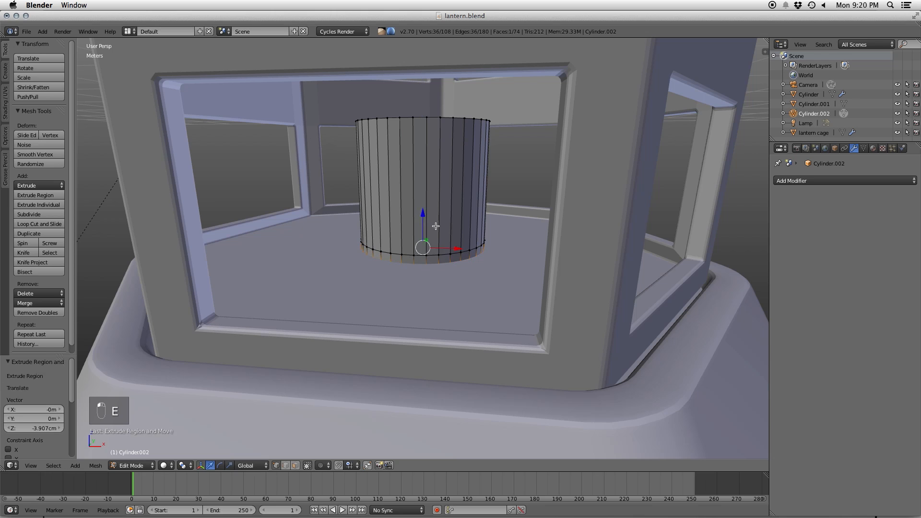
key("a")
key("super+z")
key("super+z")
key("super+z")
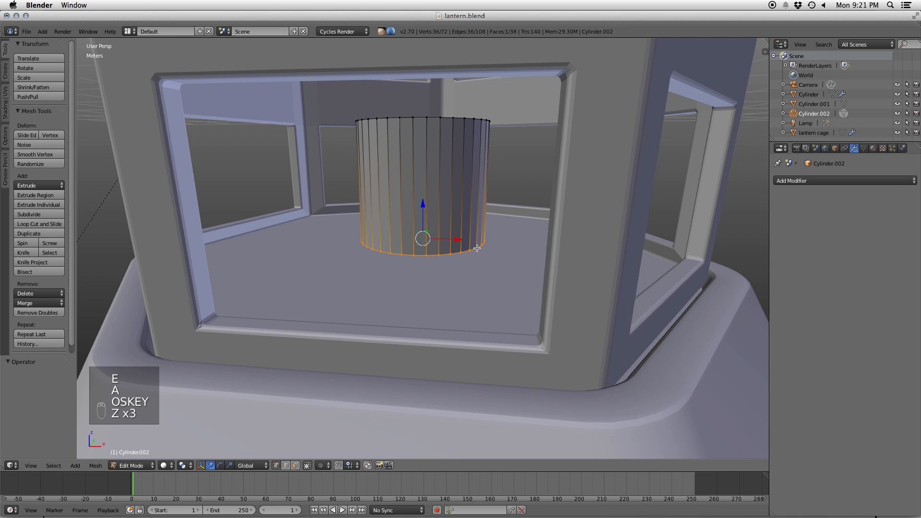
- Extrude the cylinder's bottom ring straight down along global Z by about 3.3 cm
key("e")
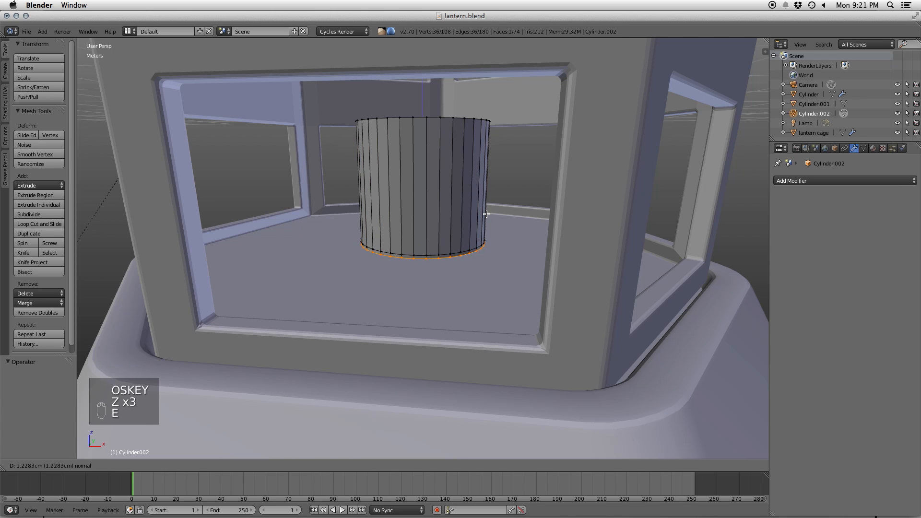
key("z")
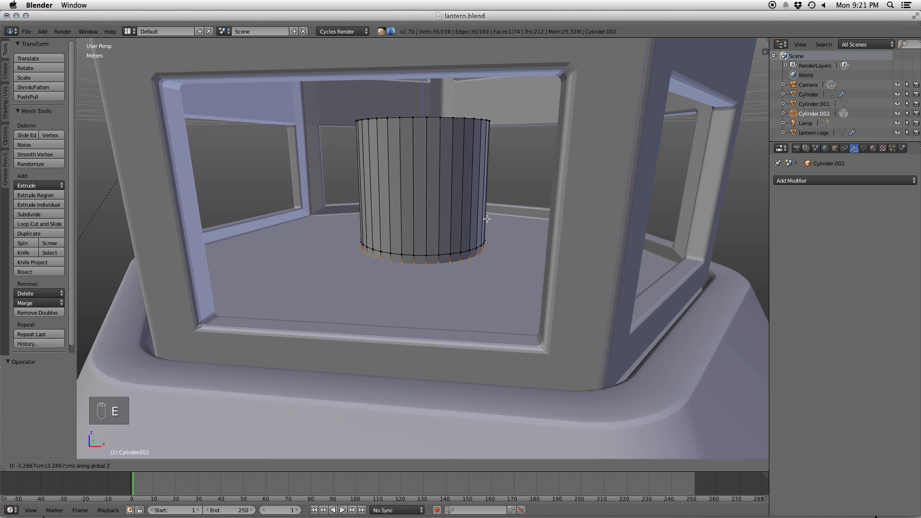
left_click(487, 219)
- Extrude the narrow band of faces at the cylinder's bottom in place and scale it outward to form a wide flange
key("ctrl+Tab")
left_click(461, 262)
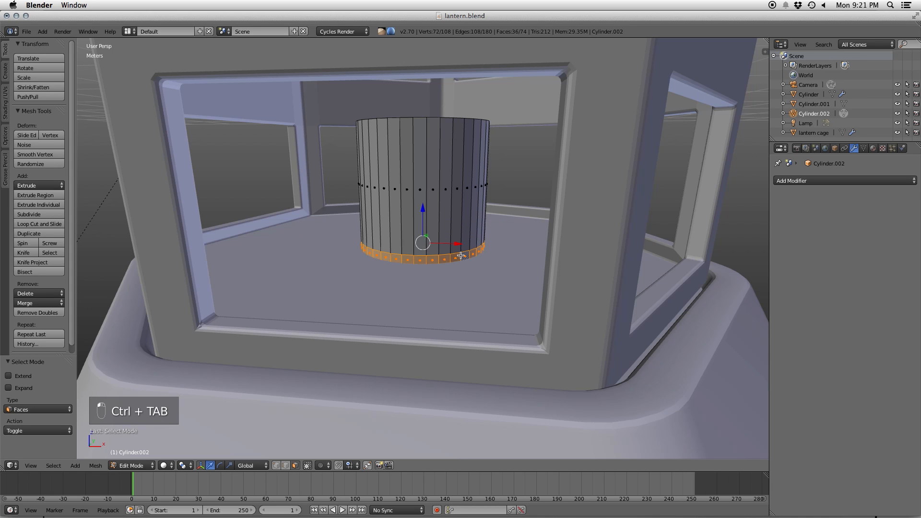
key("e")
right_click(439, 217)
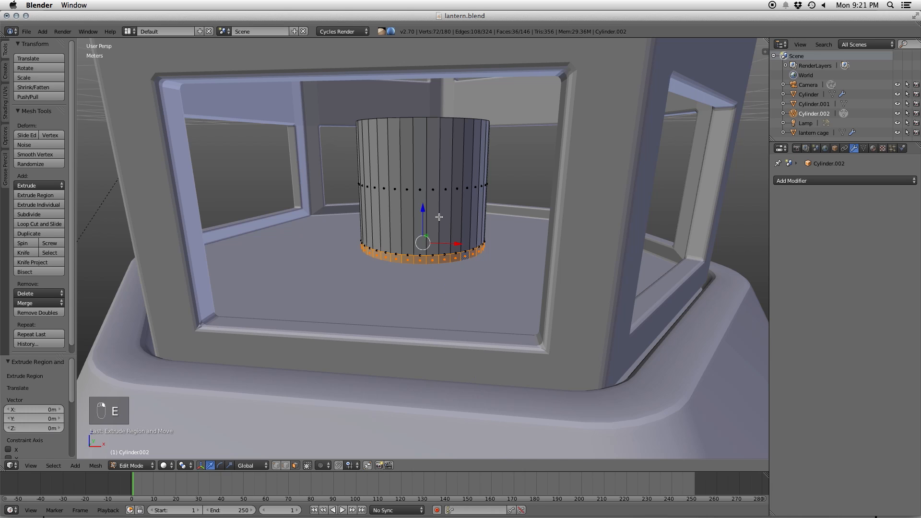
key("s")
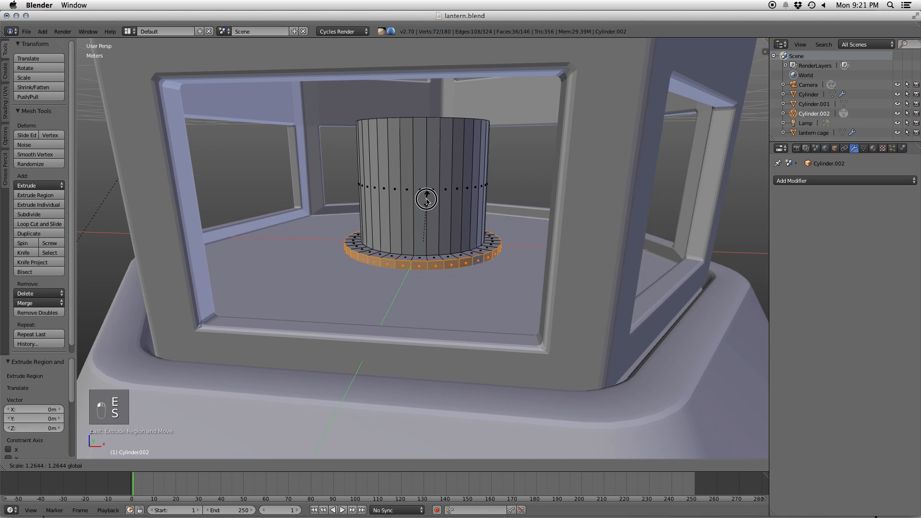
left_click(426, 197)
- Apply smooth shading to the flanged cylinder in Object Mode and return to editing its mesh
key("Tab")
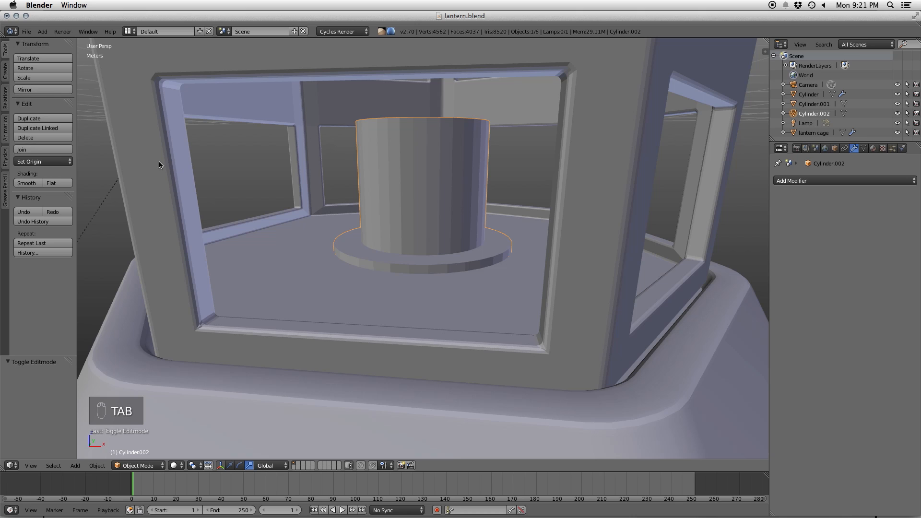
left_click(27, 183)
key("Tab")
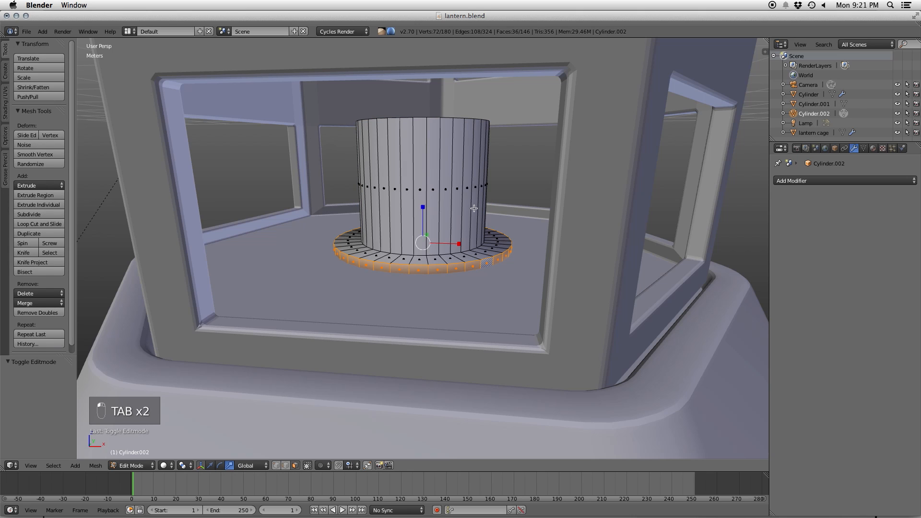
- Bevel the edge loop where the cylinder wall meets the flange with a rounded, multi-segment bevel
key("ctrl+Tab")
key("q")
right_click(459, 252, "alt")
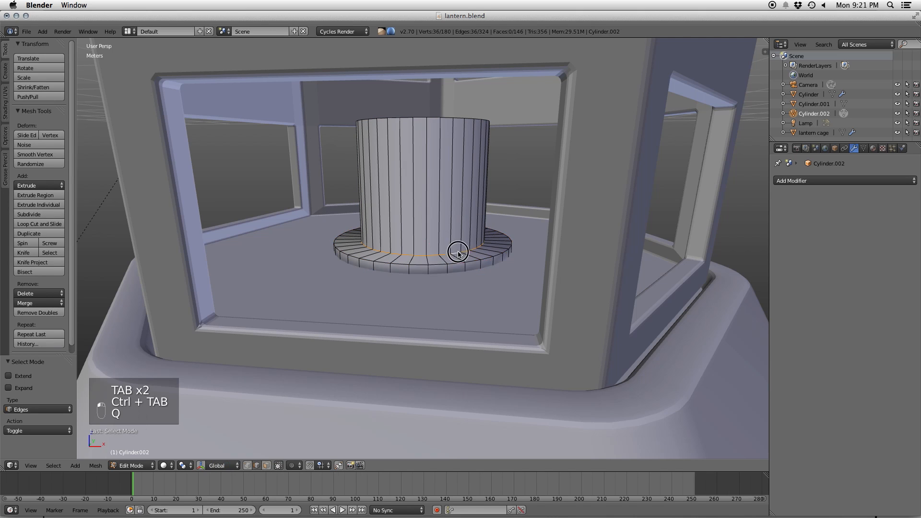
key("w")
left_click(500, 234)
scroll(519, 233, "up", 1)
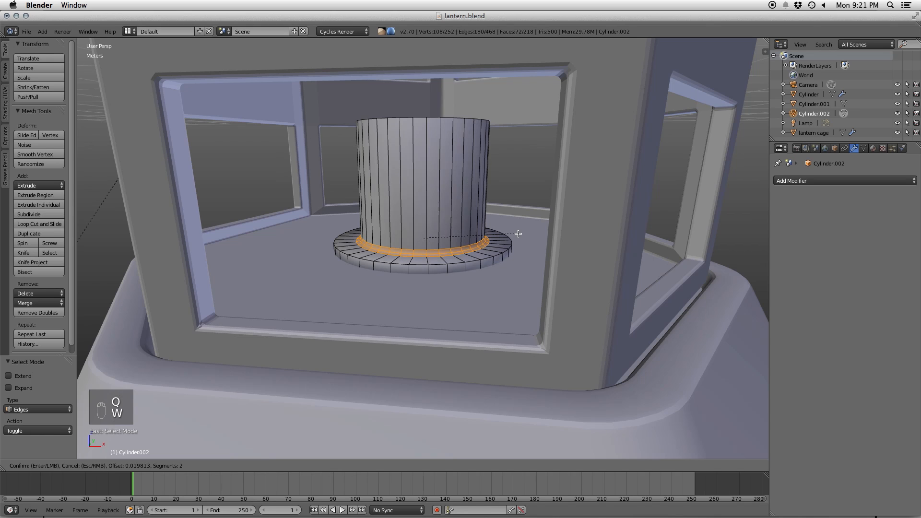
left_click(519, 233)
- Inset the cylinder's top face by about 0.061 and extrude it downward to hollow out the cylinder
middle_click_drag(519, 234, 465, 212)
key("ctrl+Tab")
left_click(447, 191)
right_click(433, 192)
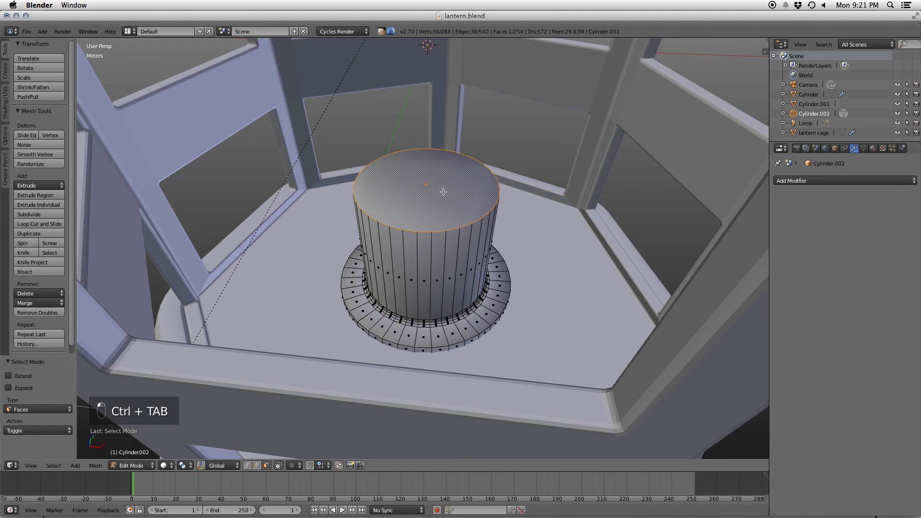
key("i")
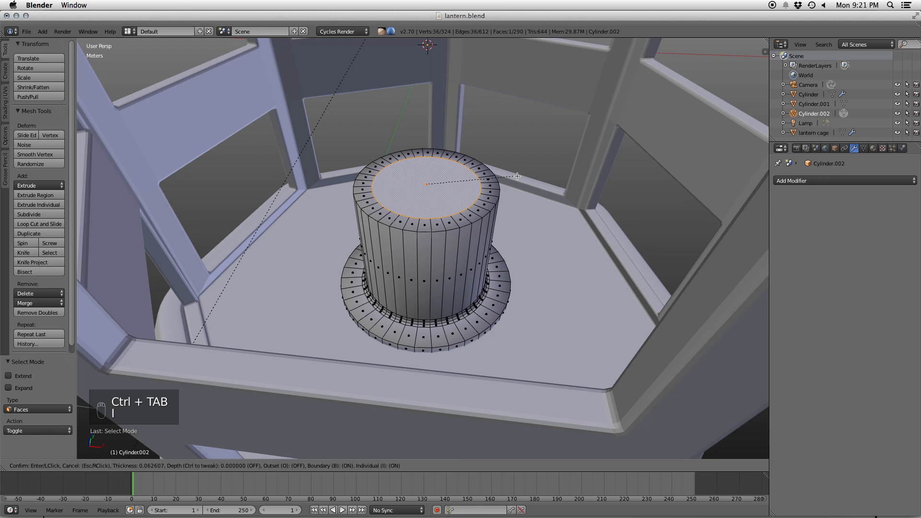
left_click(518, 176)
key("e")
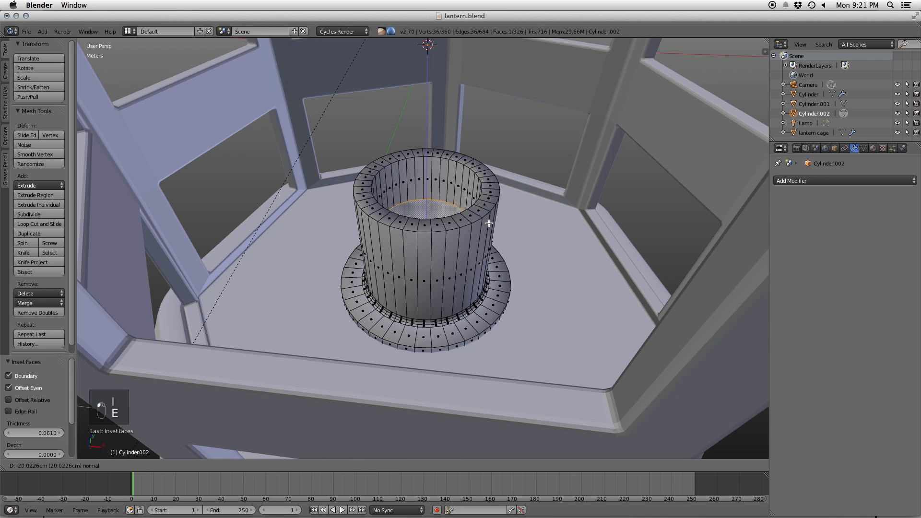
left_click(489, 230)
- Bevel the inner and outer edge loops of the cylinder's top rim by 0.017 with 3 segments
key("a")
key("ctrl+Tab")
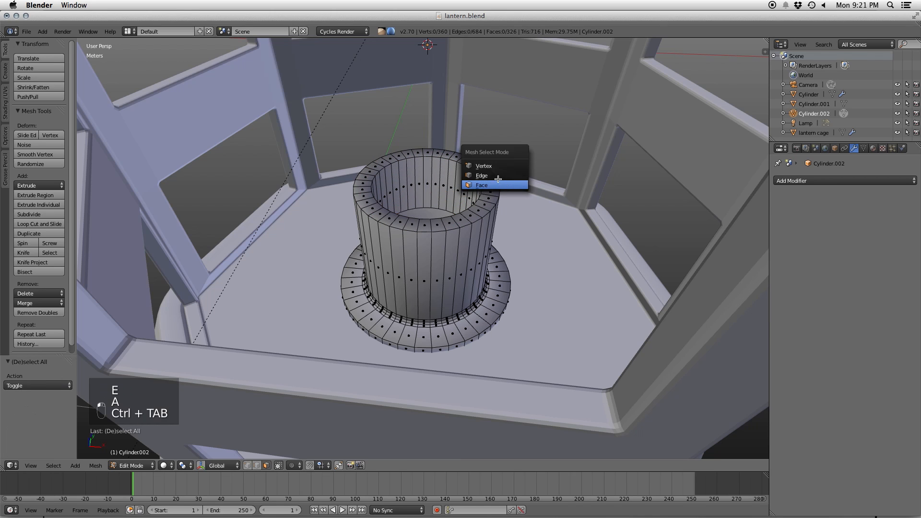
left_click(485, 190)
right_click(482, 193, "alt")
key("w")
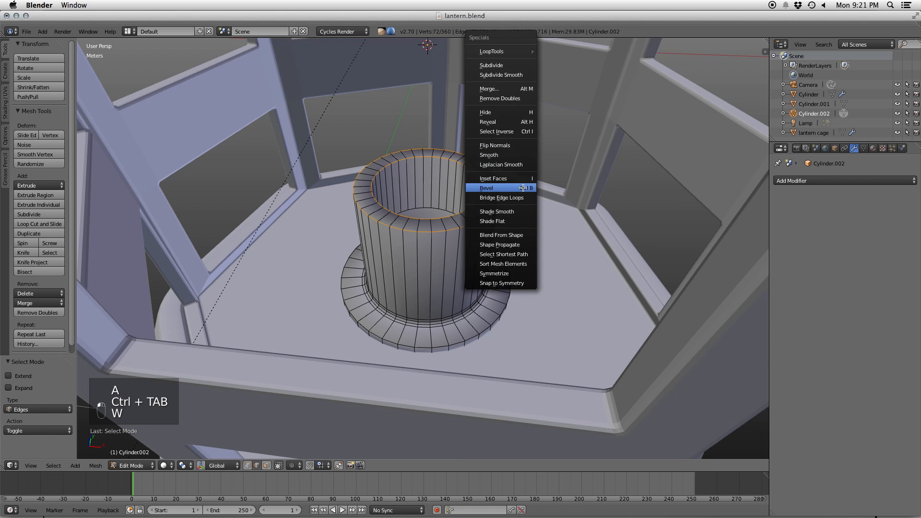
left_click(524, 187)
scroll(530, 188, "up", 1)
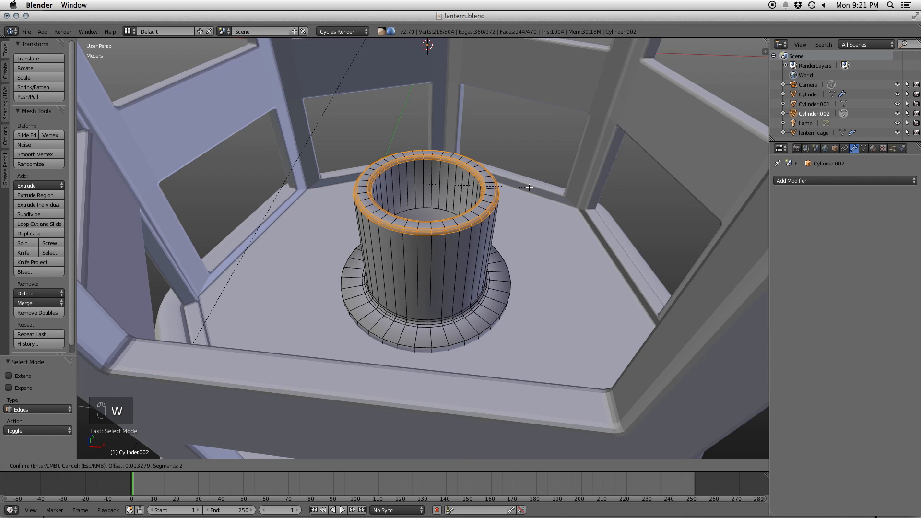
left_click(530, 188)
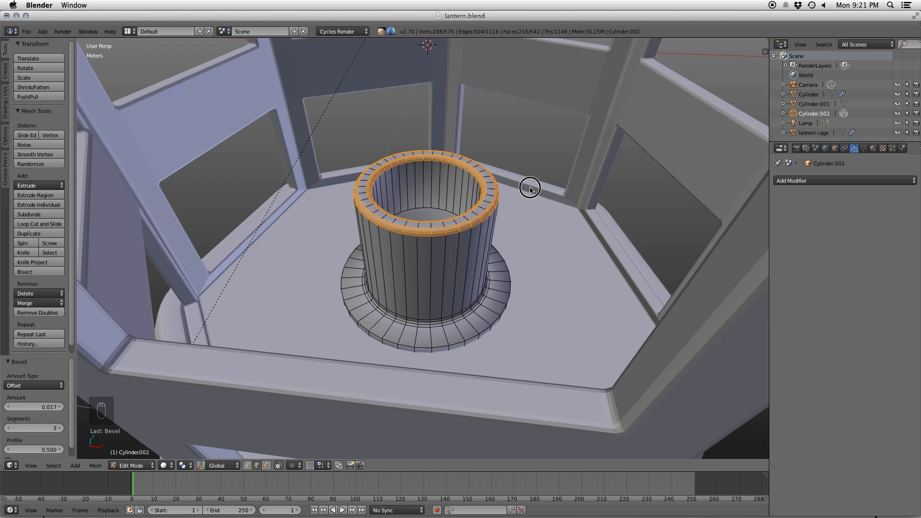
- Apply smooth shading to the hollow cylinder object and add an Edge Split modifier to it
key("Tab")
scroll(464, 215, "down", 7)
middle_click_drag(431, 217, 403, 195)
scroll(442, 190, "up", 3)
left_click(27, 183)
left_click(844, 181)
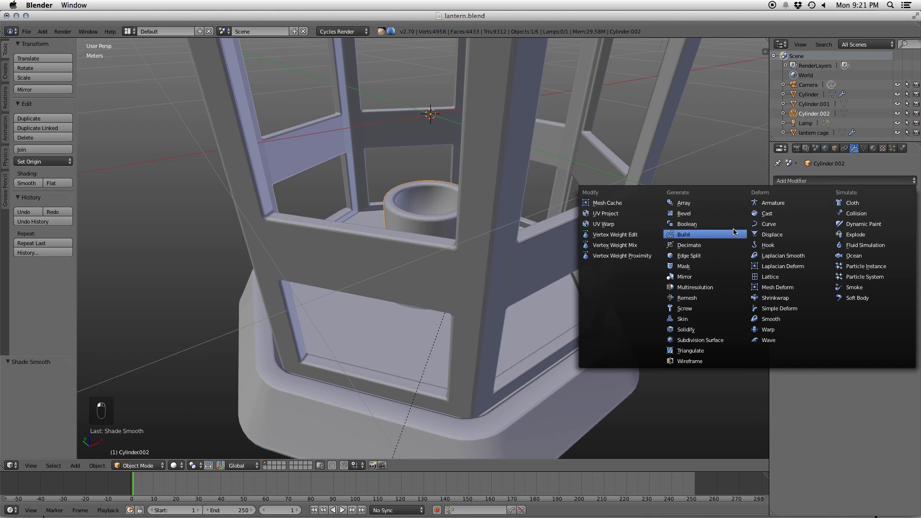
left_click(693, 255)
- Name the hollow cylinder's object and its mesh data "flame nozzle"
left_click(835, 148)
left_click(822, 182)
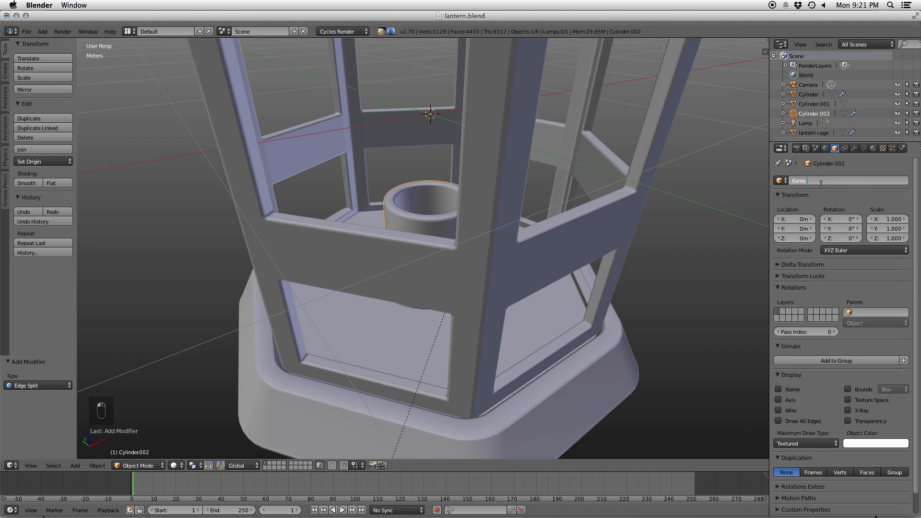
type("flame nozzle")
key("Return")
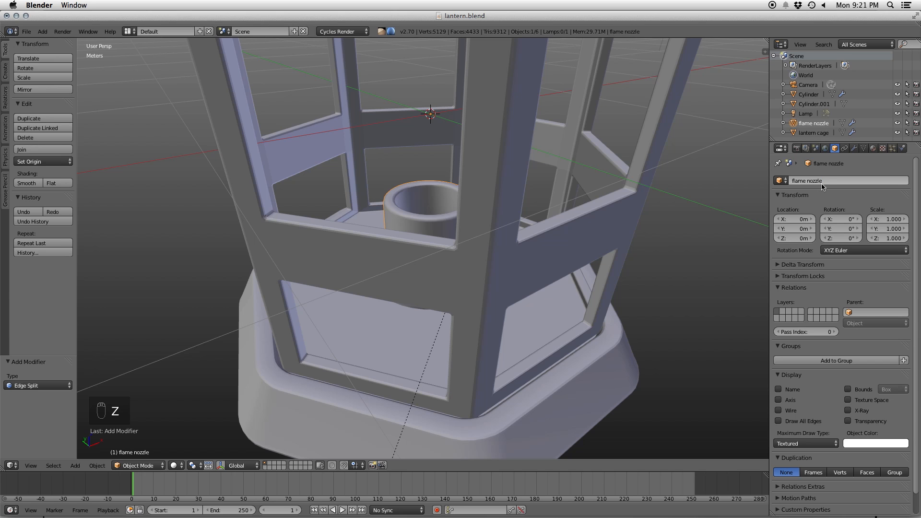
left_click(864, 149)
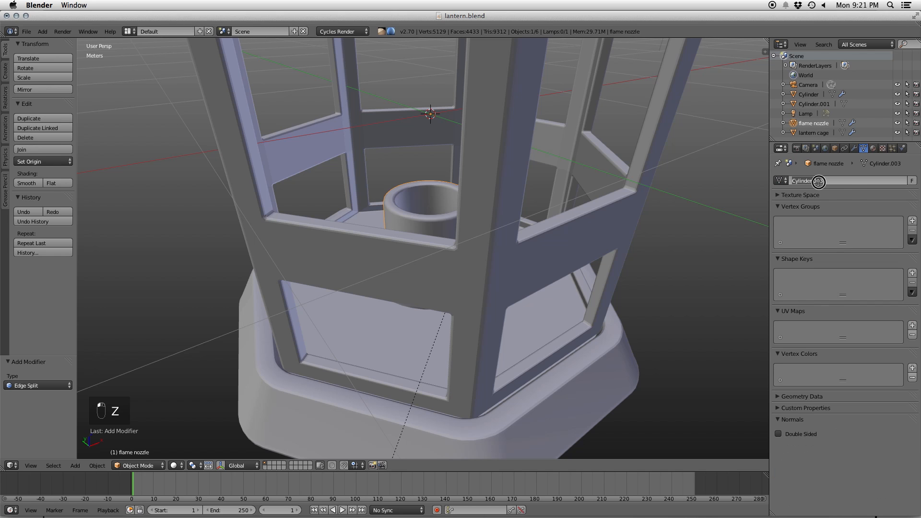
- Select the lantern roof and name both its mesh data and its object "lantern top"
scroll(505, 203, "down", 6)
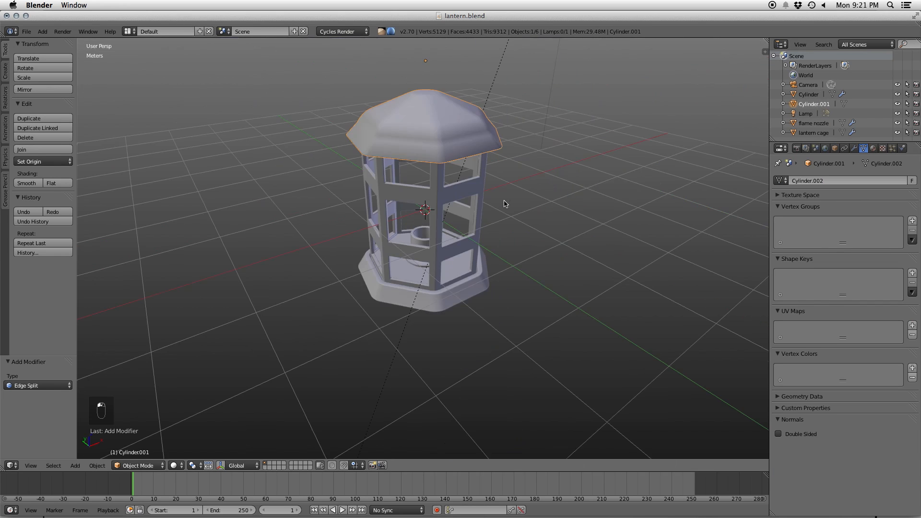
left_click(866, 182)
type("lantern top")
key("Return")
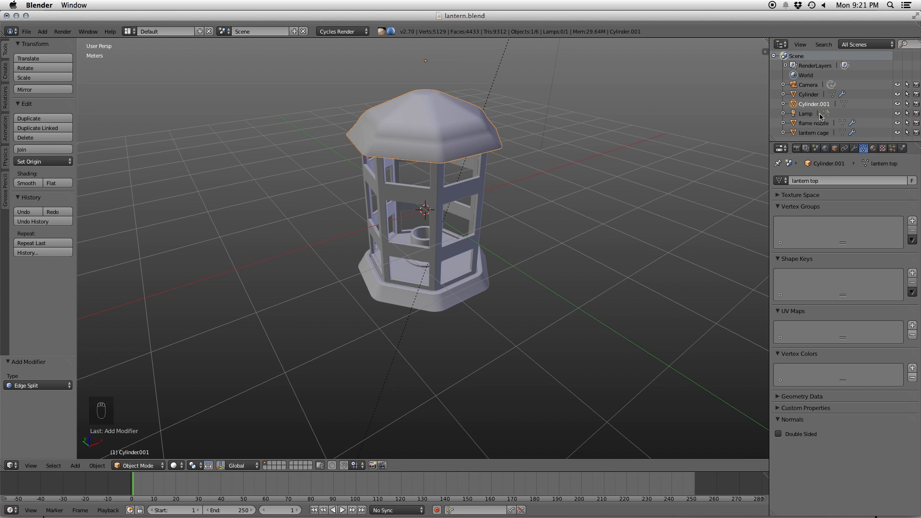
left_click(835, 148)
type("lantern top")
- Select the lantern's bottom part and name both its object and its mesh data "lantern base"
left_click(809, 94)
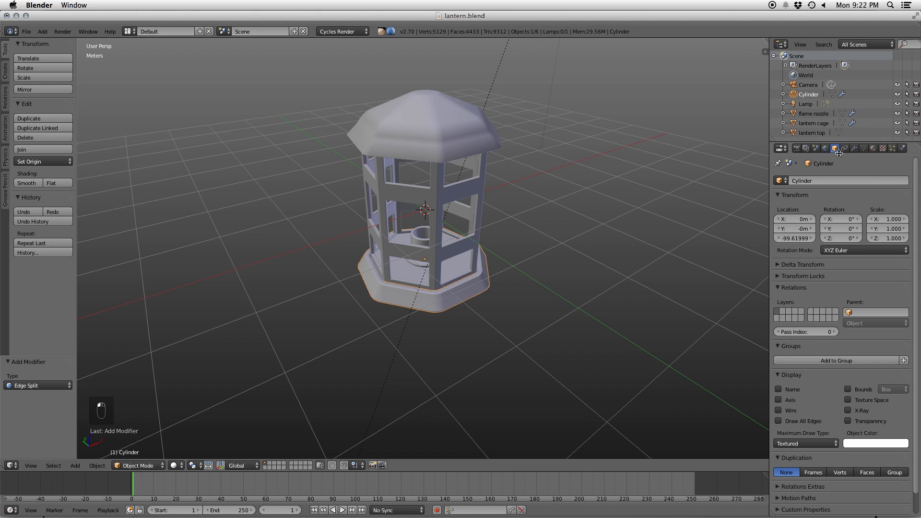
left_click(819, 194)
left_click(825, 181)
type("lantern base")
key("Return")
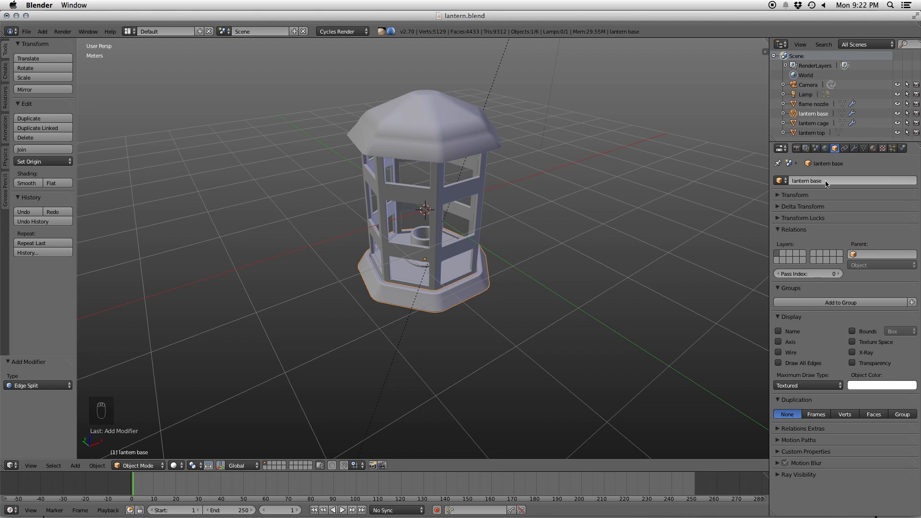
left_click(864, 148)
left_click(859, 180)
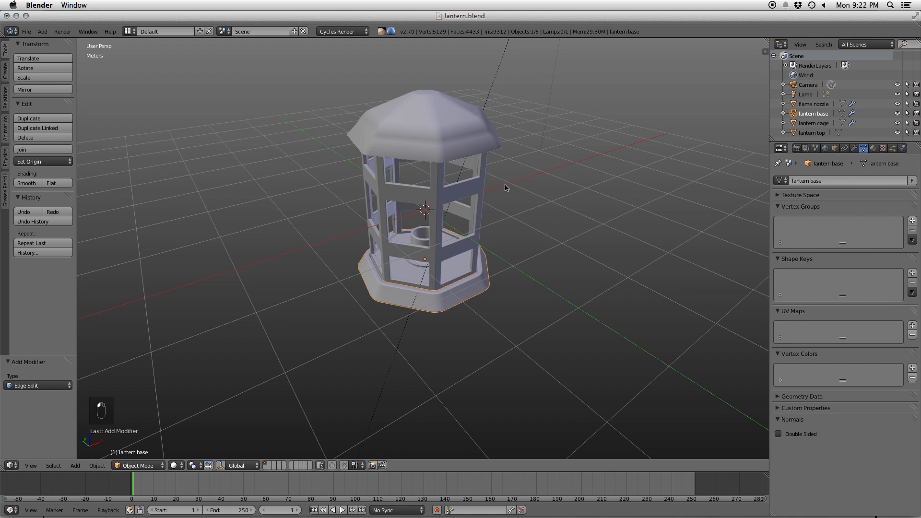
- Save the lantern.blend file
right_click(450, 107)
middle_click_drag(457, 94, 476, 338)
key("super+s")
key("super+s")
- Scale the flame nozzle's whole mesh down to about 0.73 and move it up about 7.6 cm along Z
right_click(428, 364)
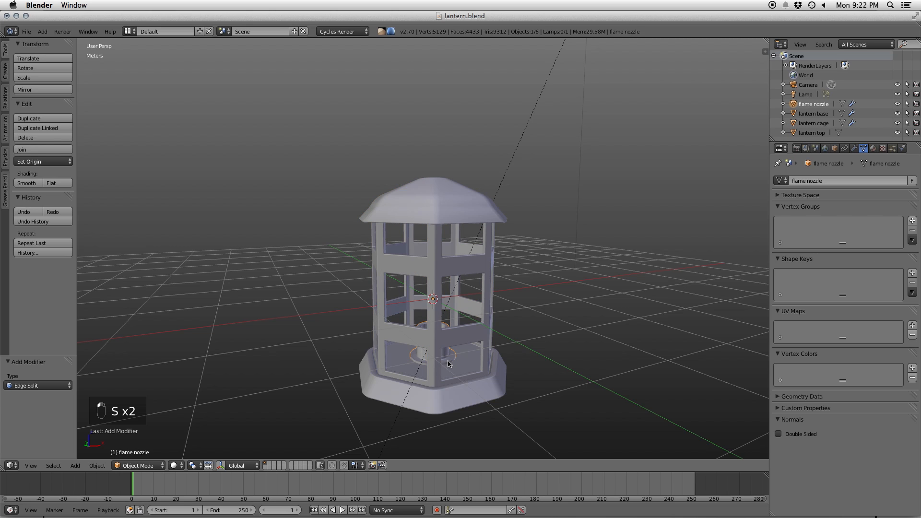
key("KP_Decimal")
key("Tab")
key("a")
key("a")
key("a")
key("a")
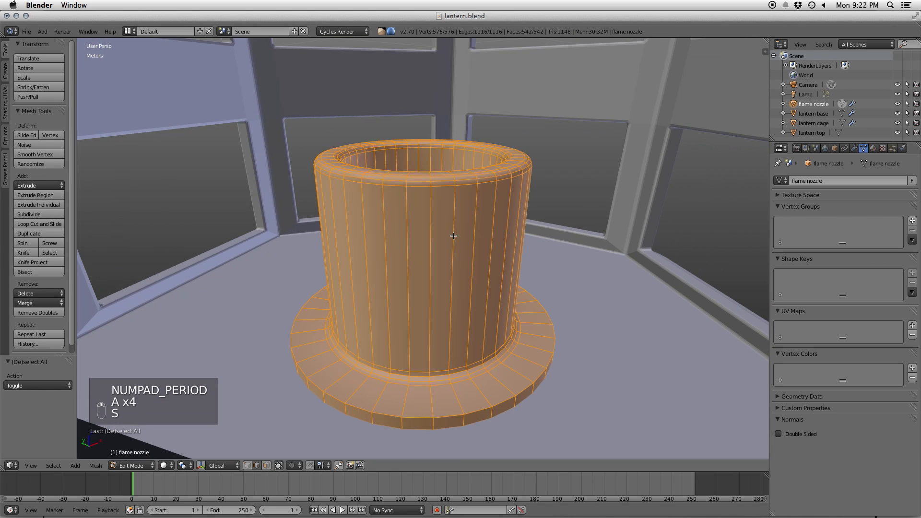
key("s")
key("q")
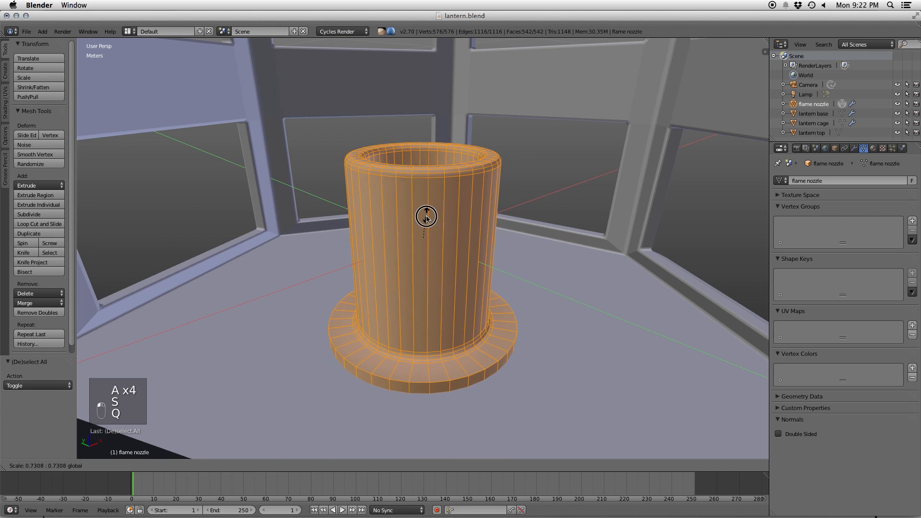
left_click(426, 218)
key("g")
left_click_drag(424, 209, 423, 181)
- Extrude the flame nozzle's round bottom face down about 5.4 cm
middle_click_drag(419, 284, 432, 314)
scroll(453, 307, "up", 2)
key("ctrl+Tab")
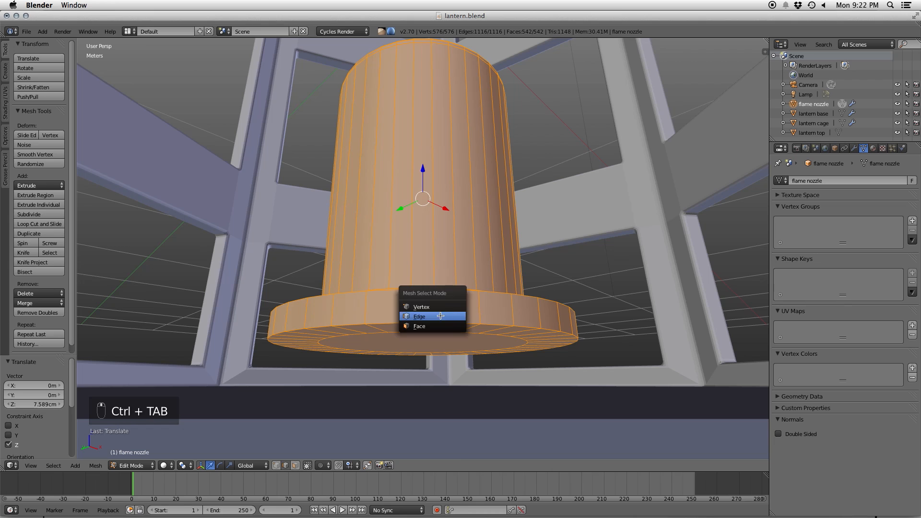
left_click(425, 325)
right_click(424, 342)
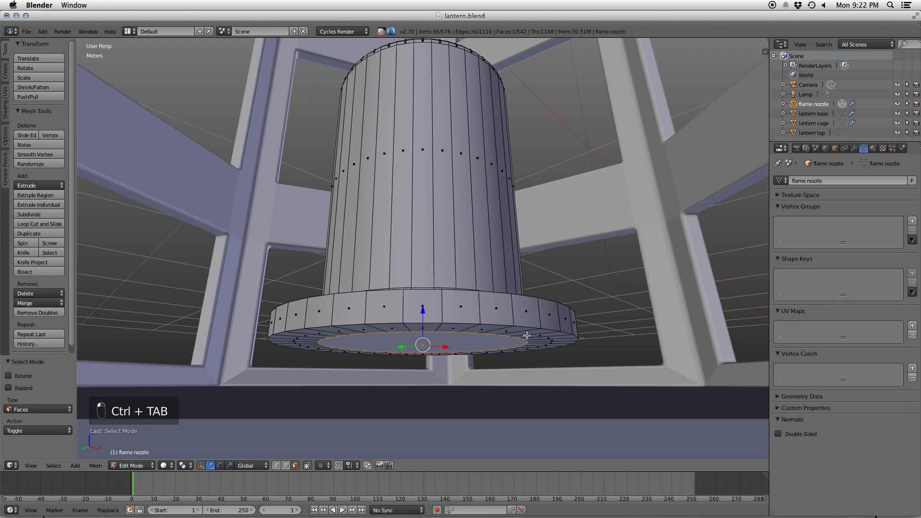
key("e")
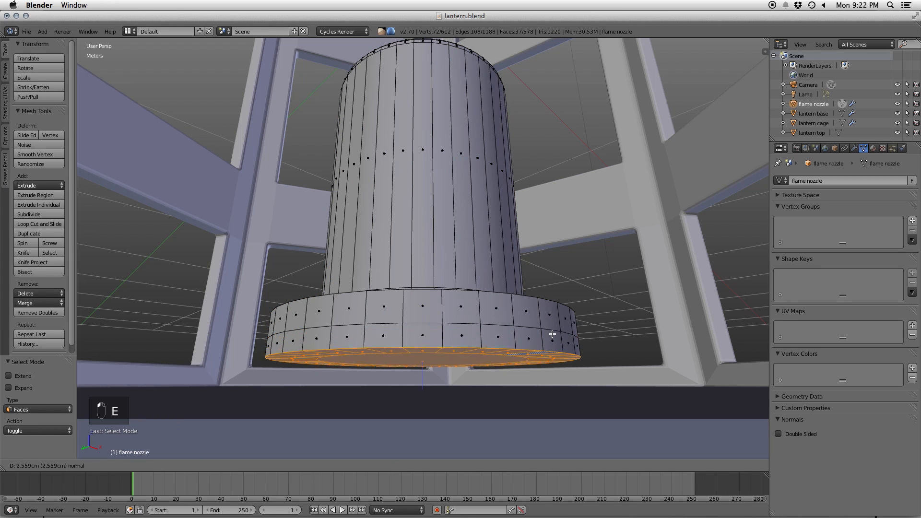
left_click(553, 349)
- Flare the nozzle's base by scaling the extruded bottom face to about 1.34 in X and Y and lowering it about 2.8 cm
key("s")
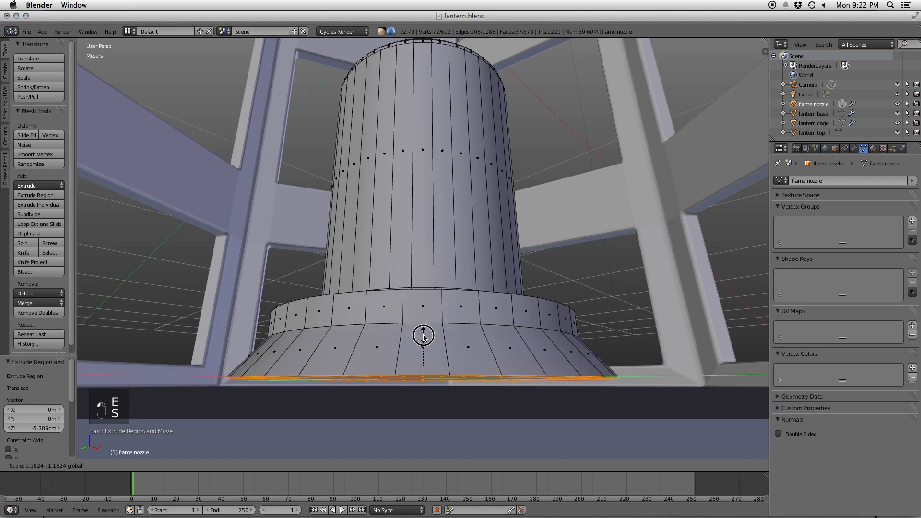
left_click(422, 326)
key("g")
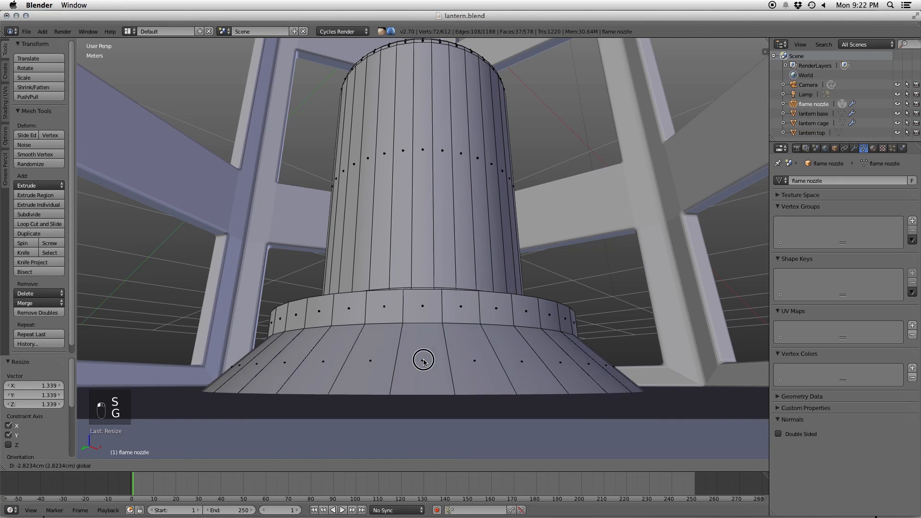
left_click(422, 358)
- Bevel the edge loop between the nozzle's collar and flared base with three segments and an offset of about 0.025, and deselect everything
key("ctrl+Tab")
left_click(438, 312)
key("w")
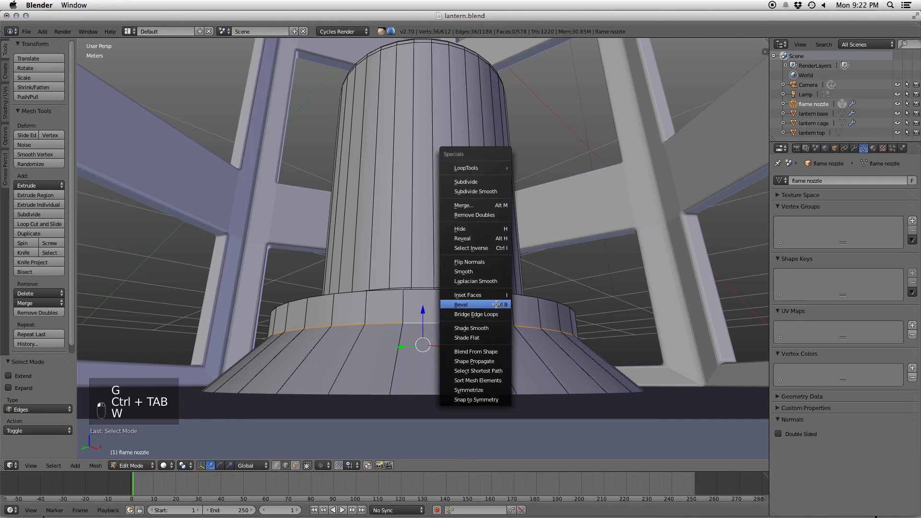
left_click(485, 302)
scroll(516, 308, "up", 1)
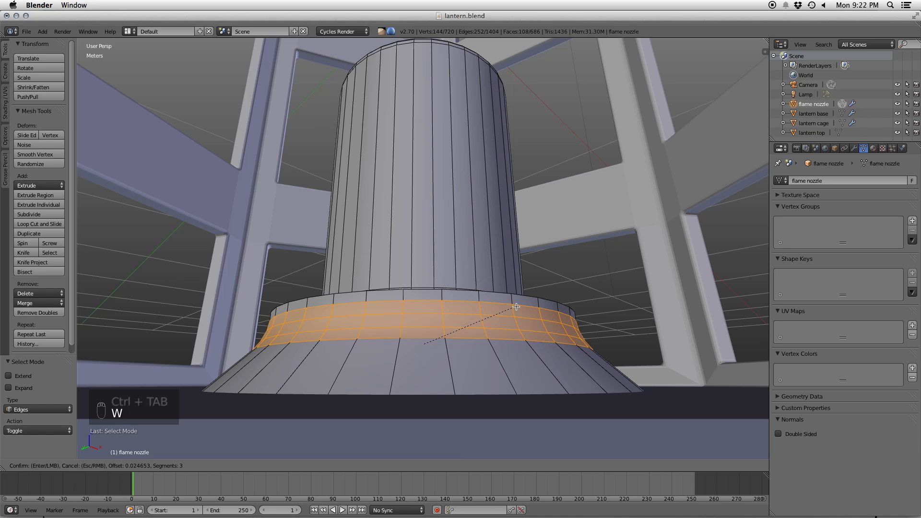
left_click(514, 304)
key("Tab")
scroll(434, 269, "down", 5)
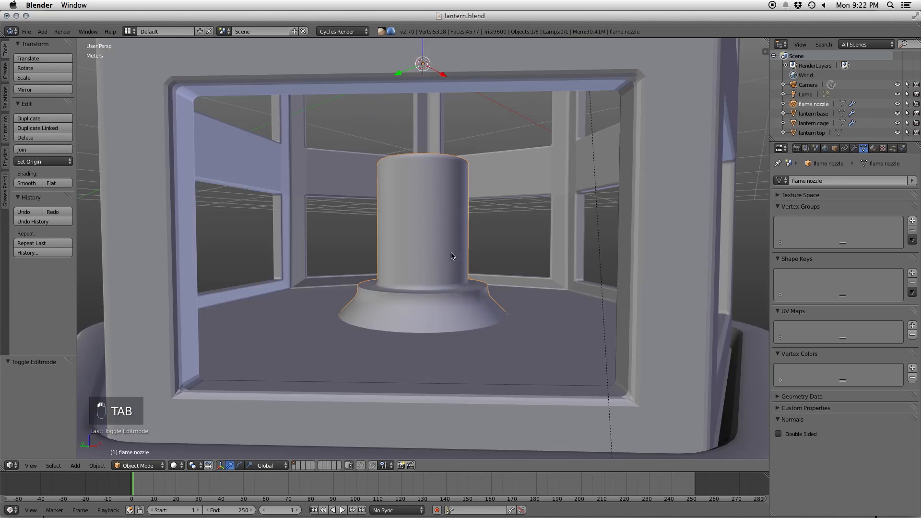
scroll(451, 255, "down", 4)
key("a")
key("a")
scroll(440, 284, "up", 6)
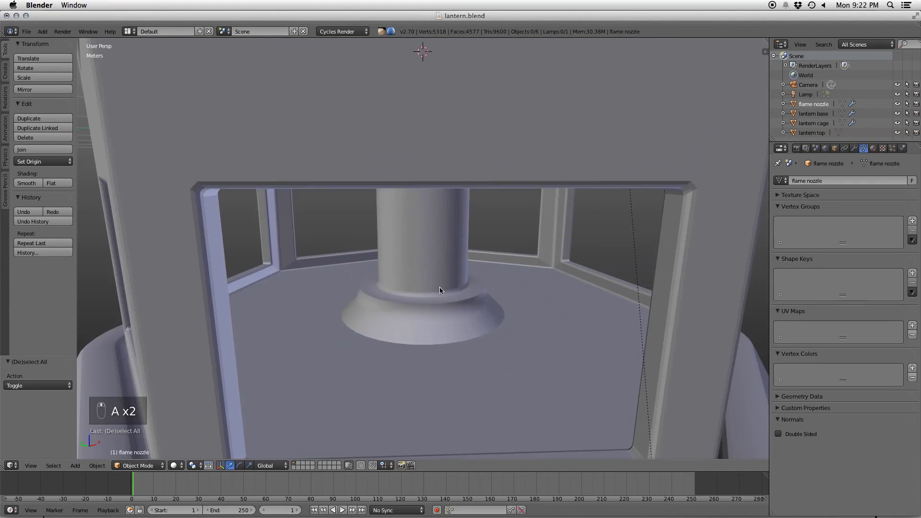
- Bevel the upper outer edge loop of the nozzle's collar with one segment and an offset of about 0.005
key("Tab")
scroll(440, 284, "up", 3)
key("ctrl+Tab")
left_click(435, 321)
right_click(431, 356, "alt")
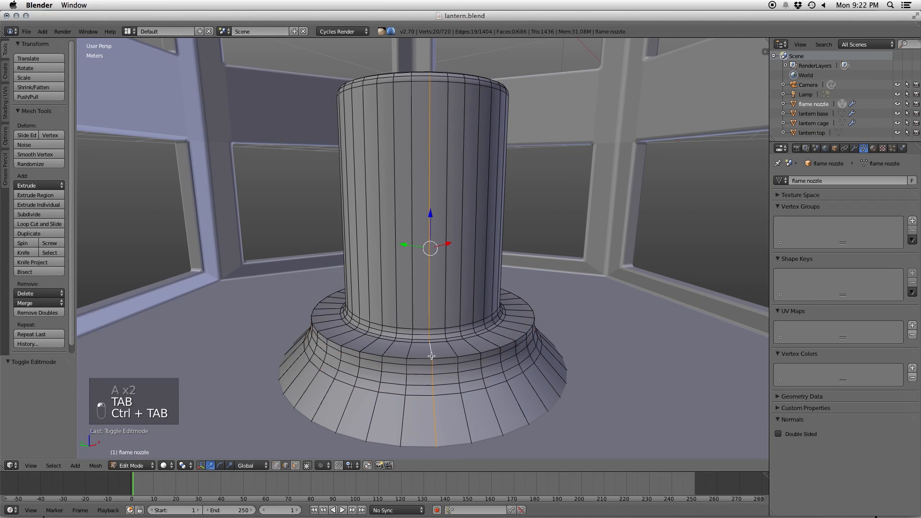
right_click(454, 356, "alt")
key("w")
left_click(555, 324)
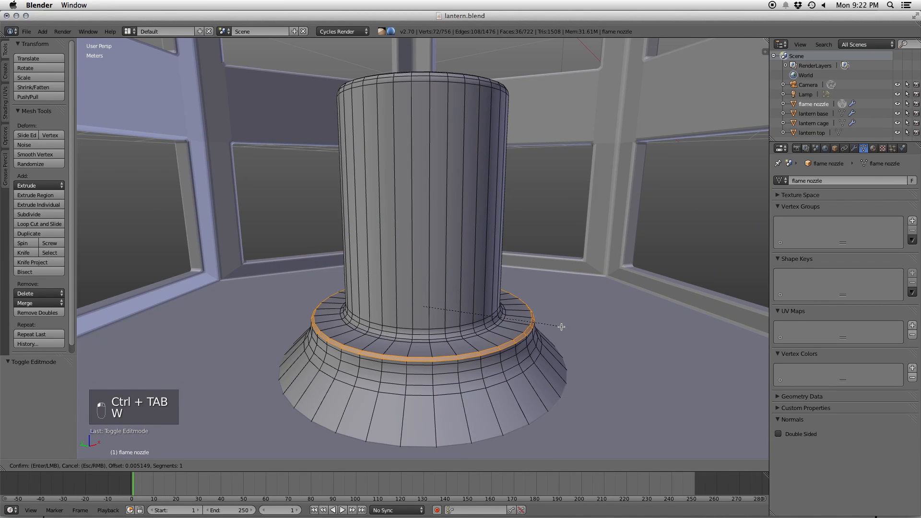
left_click(561, 326)
key("Tab")
scroll(448, 317, "down", 5)
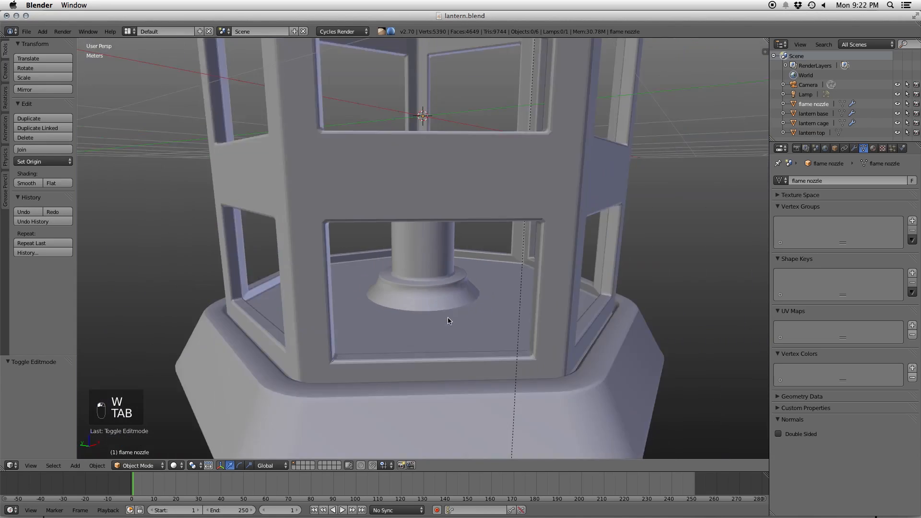
- Select the lantern top and extrude the circular face at its peak a short distance upward
scroll(448, 318, "down", 2)
middle_click_drag(432, 236, 407, 343, "shift")
middle_click_drag(407, 343, 398, 380)
scroll(392, 204, "down", 2)
mouse_move(393, 203)
middle_mouse_down()
mouse_move(399, 187)
mouse_move(400, 199)
middle_mouse_up()
right_click(415, 168)
middle_click_drag(415, 135, 430, 181, "shift")
middle_click_drag(430, 176, 461, 207)
key("Tab")
scroll(429, 187, "up", 5)
key("ctrl+Tab")
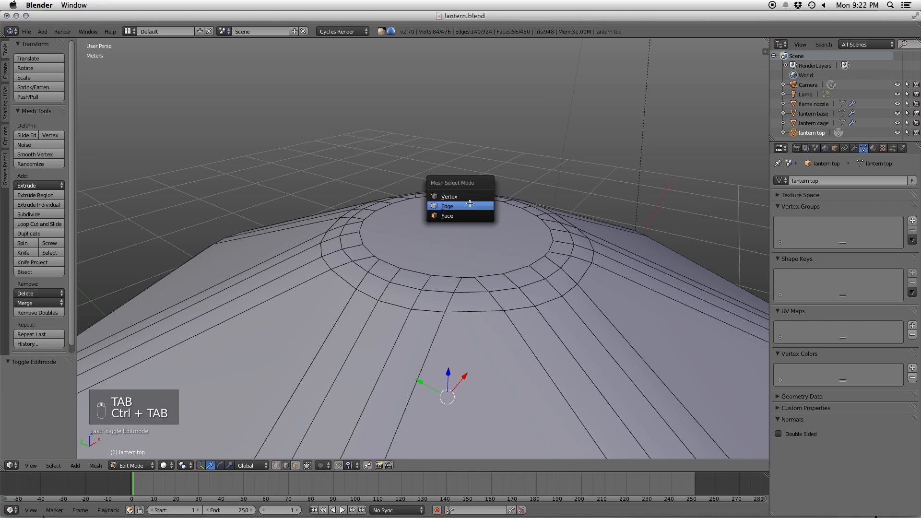
left_click(461, 216)
key("e")
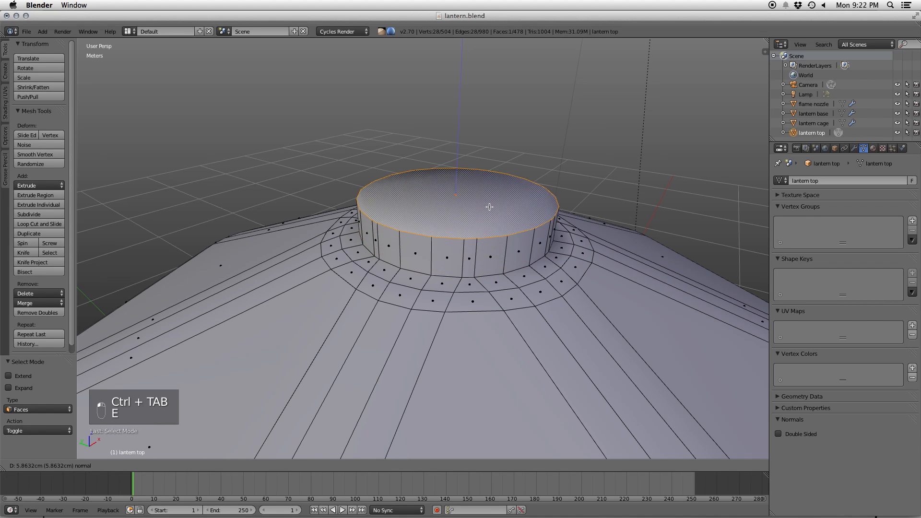
left_click(517, 195)
- Bevel the rim of the extruded cap on the lantern top with three segments and an offset of about 0.014
key("Tab")
key("Tab")
key("w")
left_click(518, 193)
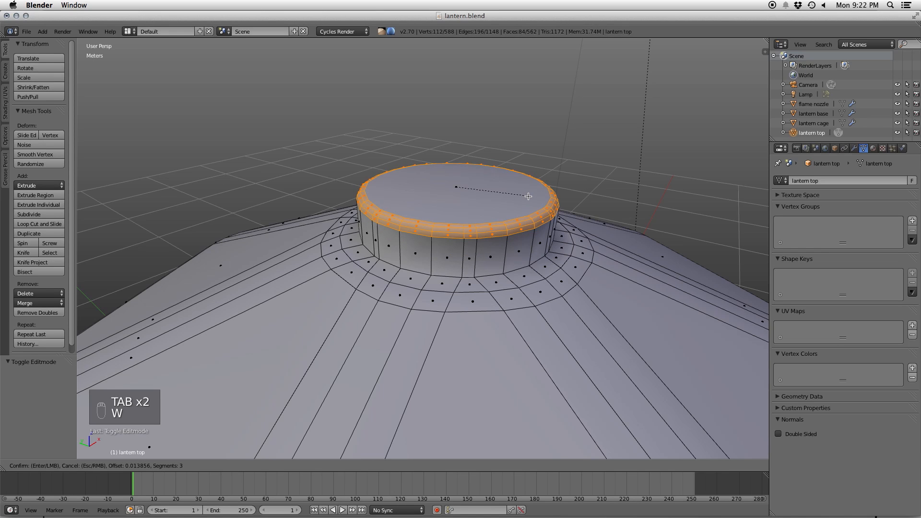
- Bevel the rim edge of the lantern top's round cap with 5 segments and an offset of about 0.014
scroll(529, 197, "up", 2)
left_click(528, 196)
key("Tab")
key("Tab")
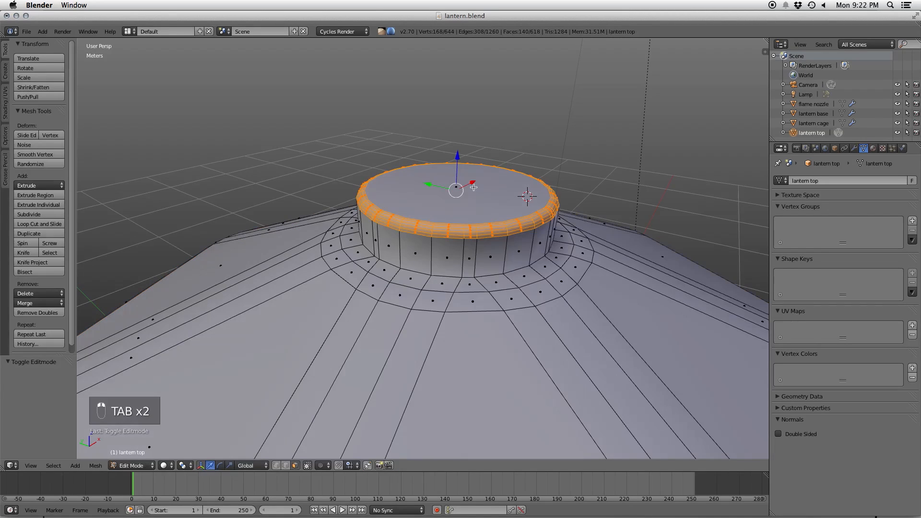
- Snap the 3D cursor to the centre of the cap's round top face and return to Object Mode
right_click(495, 192)
key("shift+s")
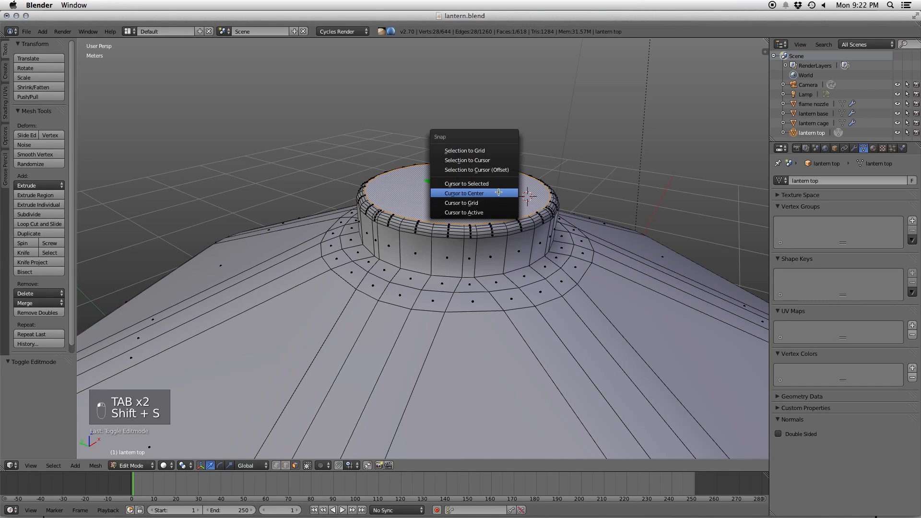
left_click(499, 193)
key("Tab")
- Add a torus mesh at the 3D cursor on top of the lantern
key("shift+a")
mouse_move(393, 167)
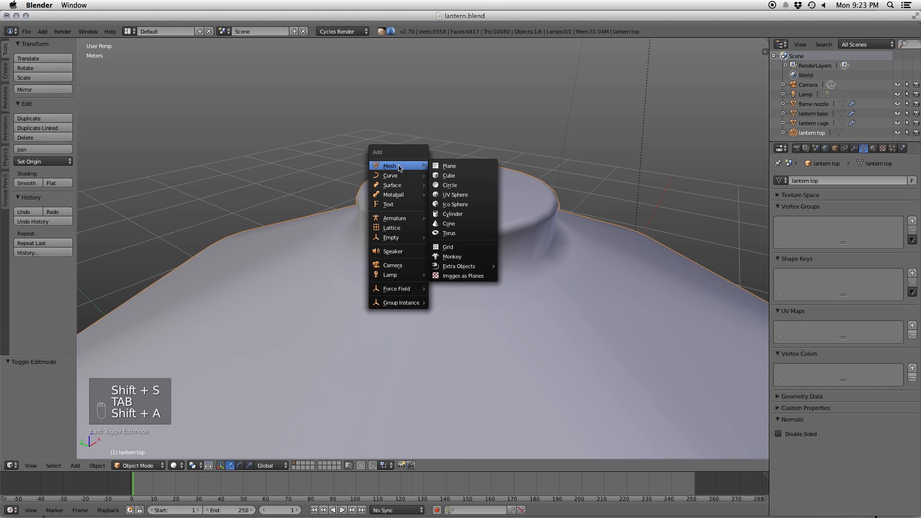
left_click(450, 233)
scroll(469, 211, "down", 6)
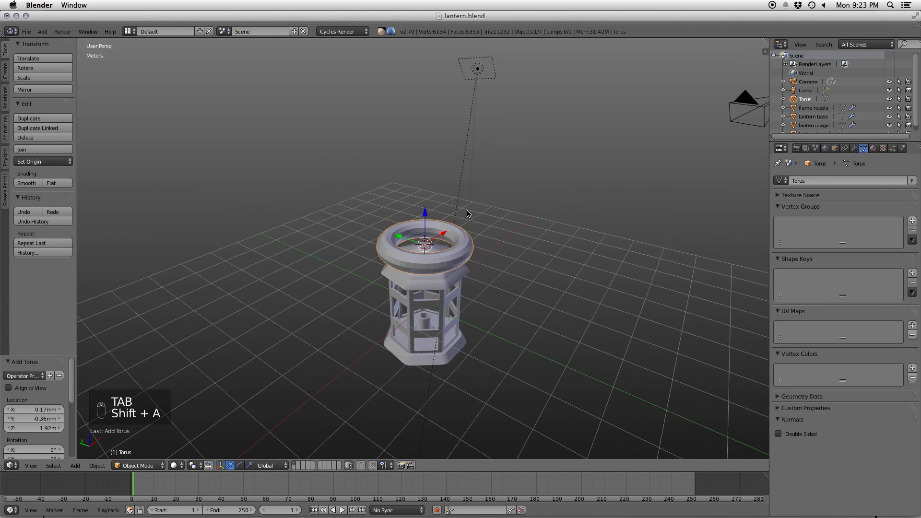
scroll(469, 214, "up", 5)
- Set the new torus's minor radius to 5 cm
left_click_drag(53, 355, 54, 288)
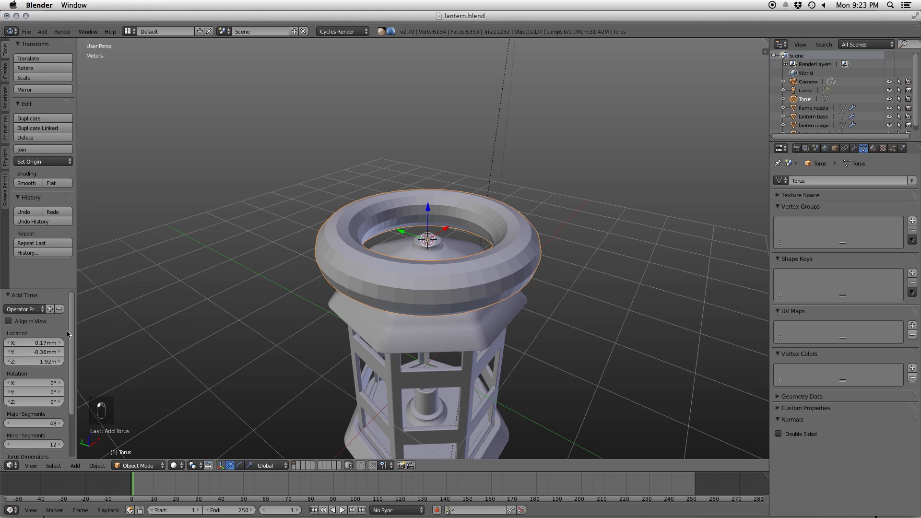
mouse_move(76, 327)
left_mouse_down()
mouse_move(112, 323)
mouse_move(81, 329)
left_mouse_up()
key("F6")
key("F6")
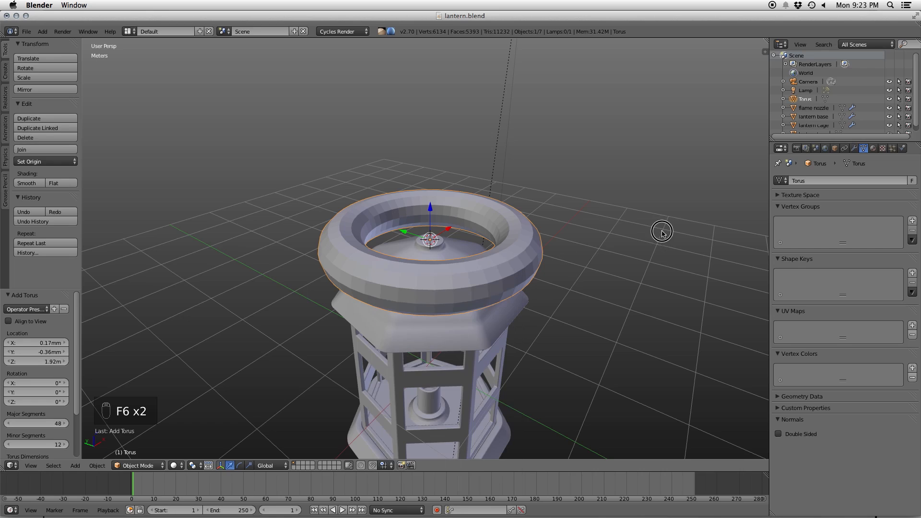
key("F6")
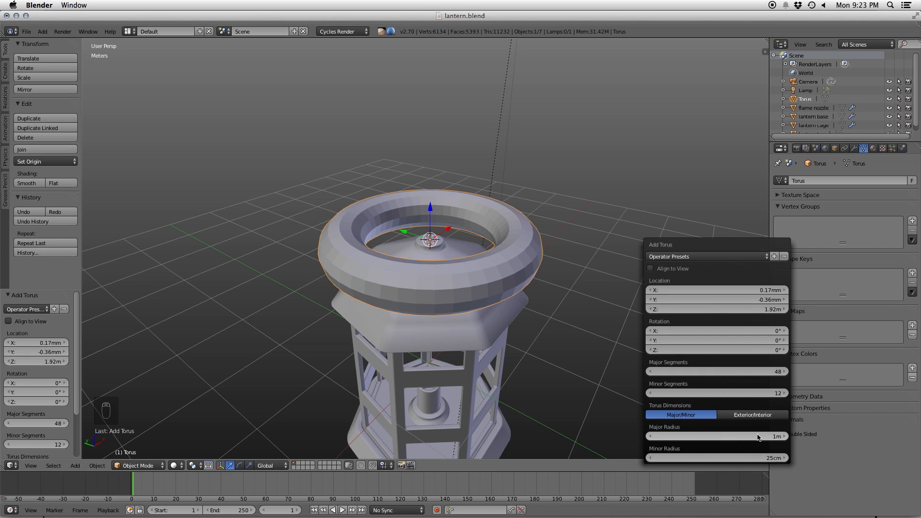
left_click(748, 459)
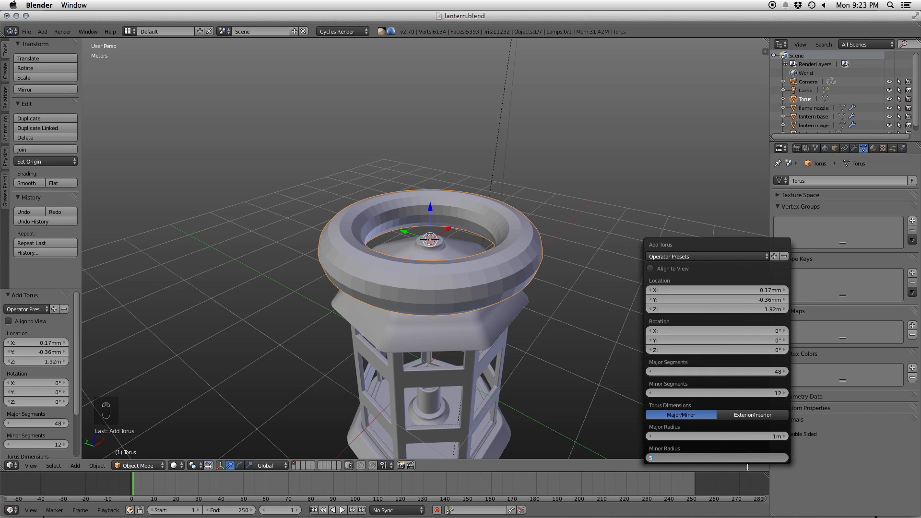
type("5")
key("Return")
left_click(752, 459)
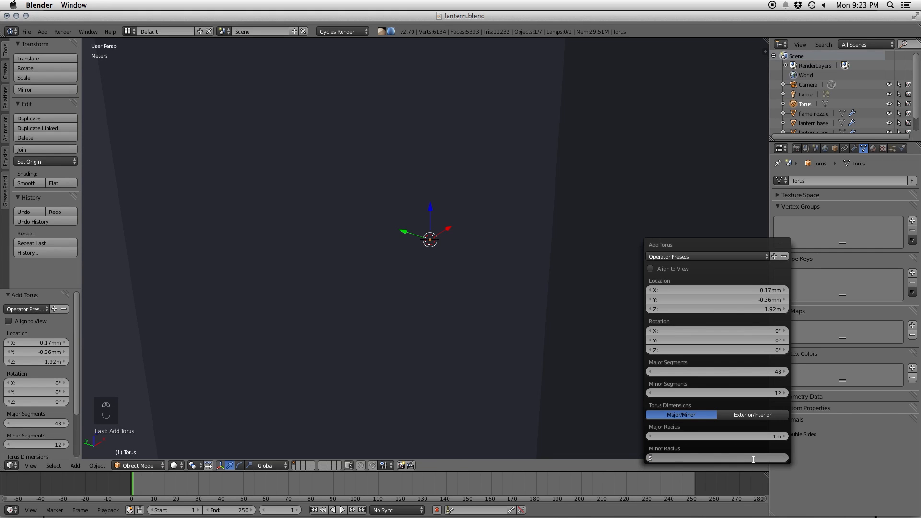
type("5cm")
key("Return")
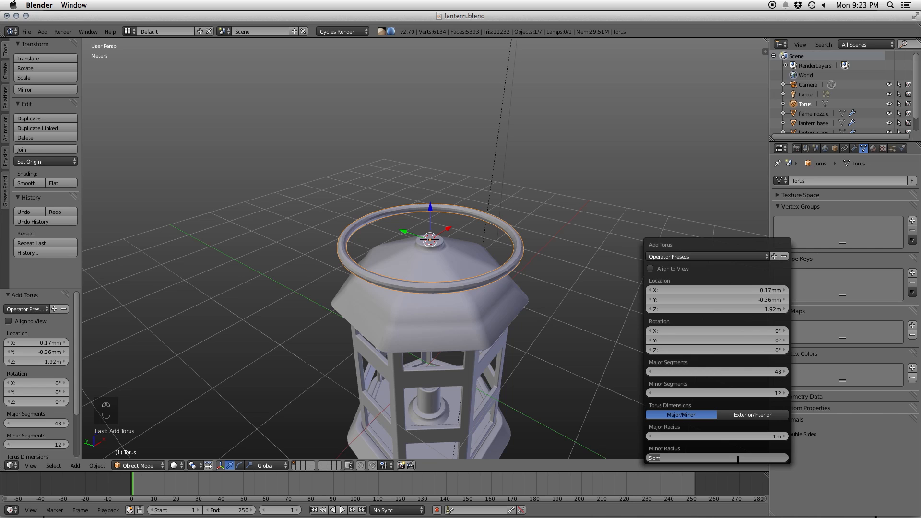
- Try a thinner torus with a minor radius of 3 cm
left_click(738, 459)
type("3cm")
key("Return")
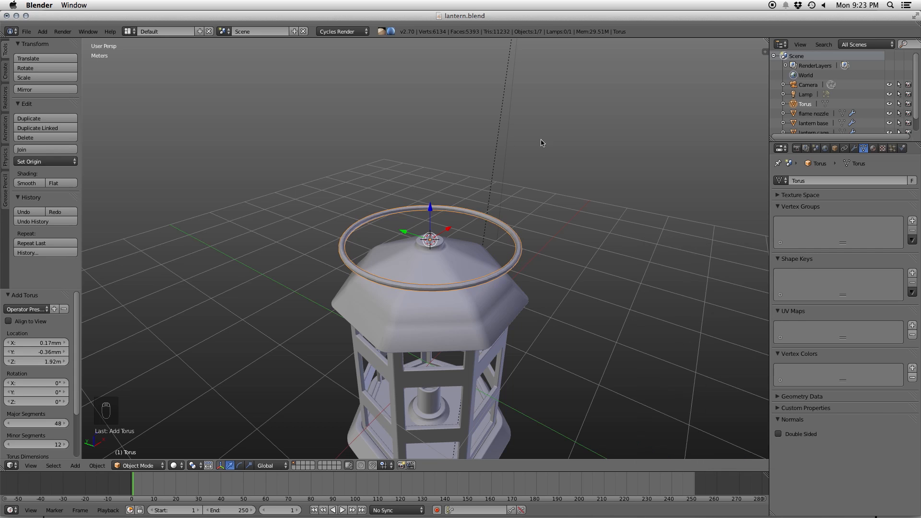
- Set the torus's minor radius to 4 cm
middle_click_drag(531, 182, 498, 207)
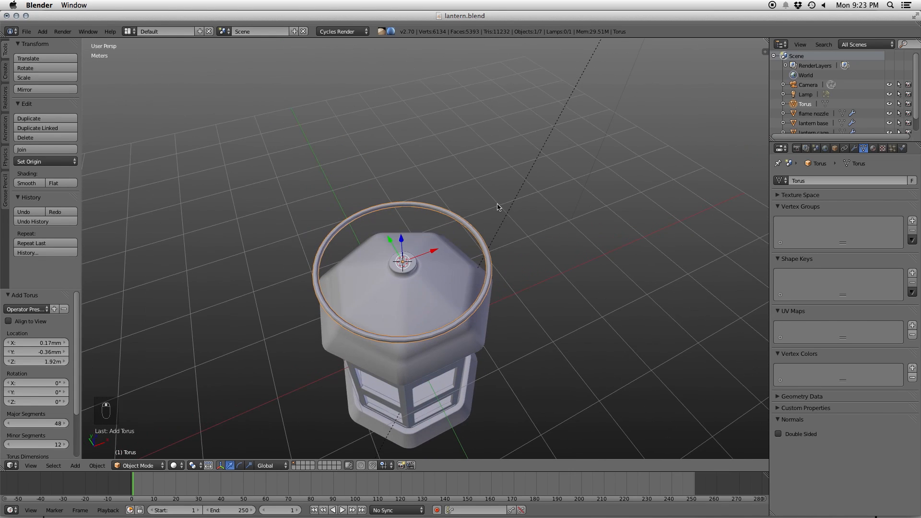
key("F6")
key("F6")
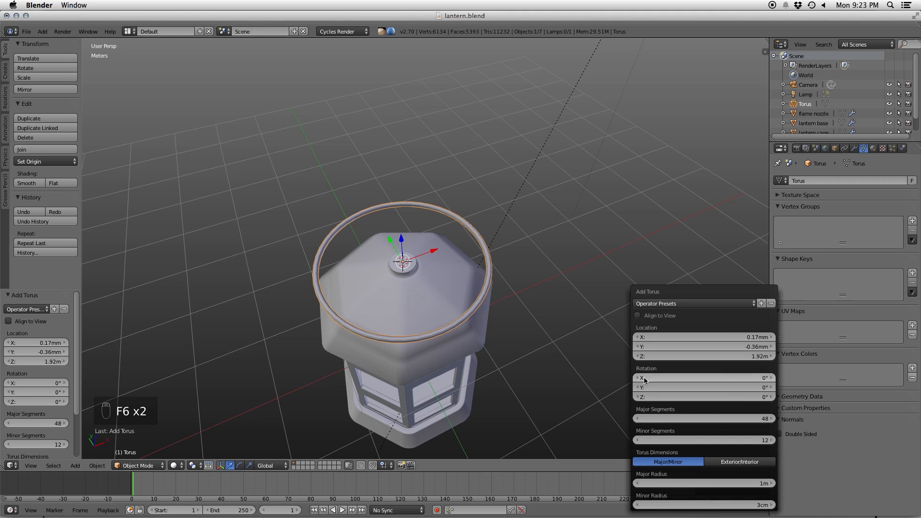
left_click(737, 505)
type("4cm")
key("Return")
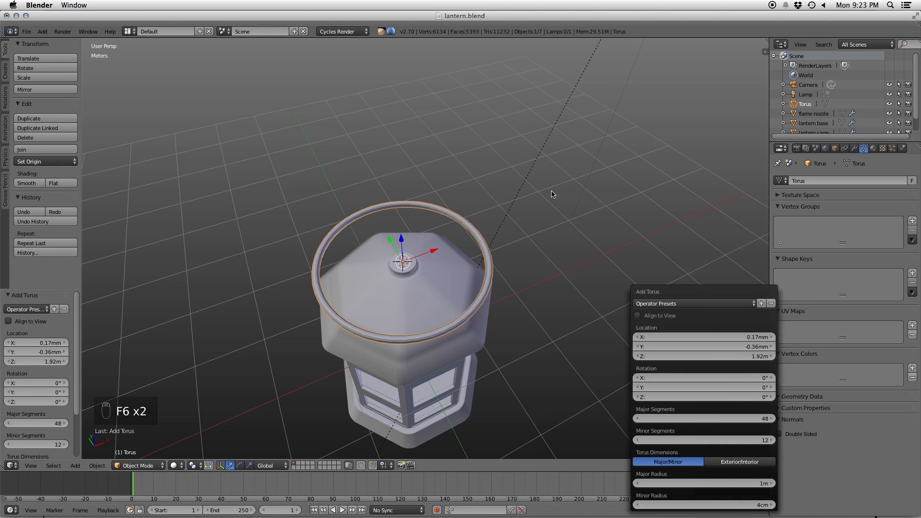
left_click_drag(46, 288, 47, 333)
- In Edit Mode, scale the torus mesh to about 0.71 and rotate it 90° around the Y axis
middle_click_drag(494, 290, 404, 181)
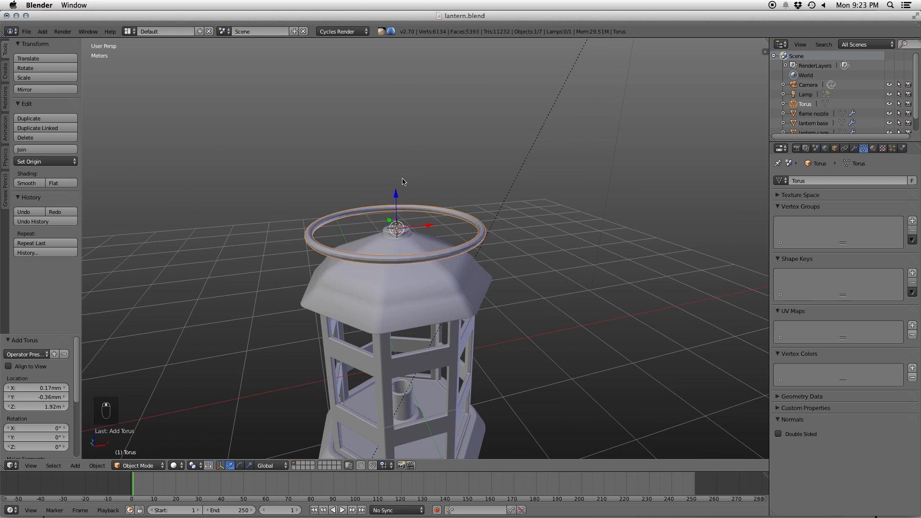
key("Tab")
key("s")
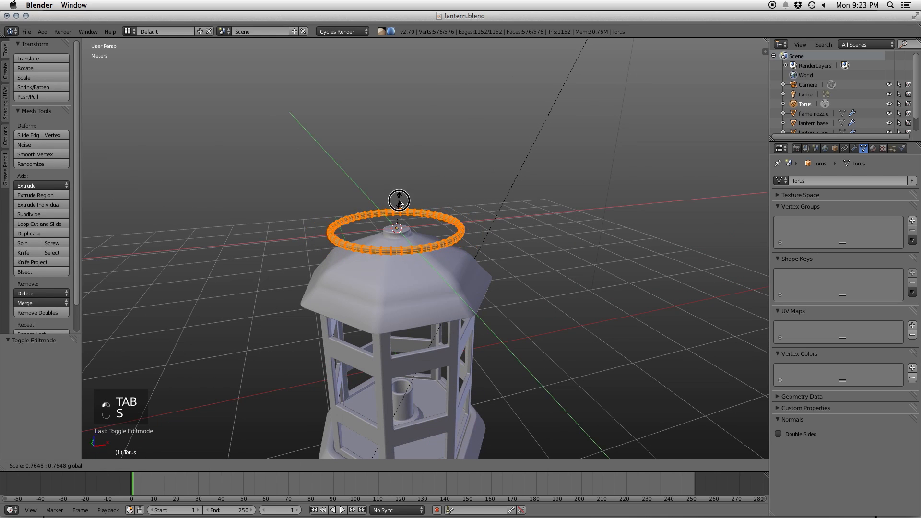
left_click(409, 201)
key("r")
type("y")
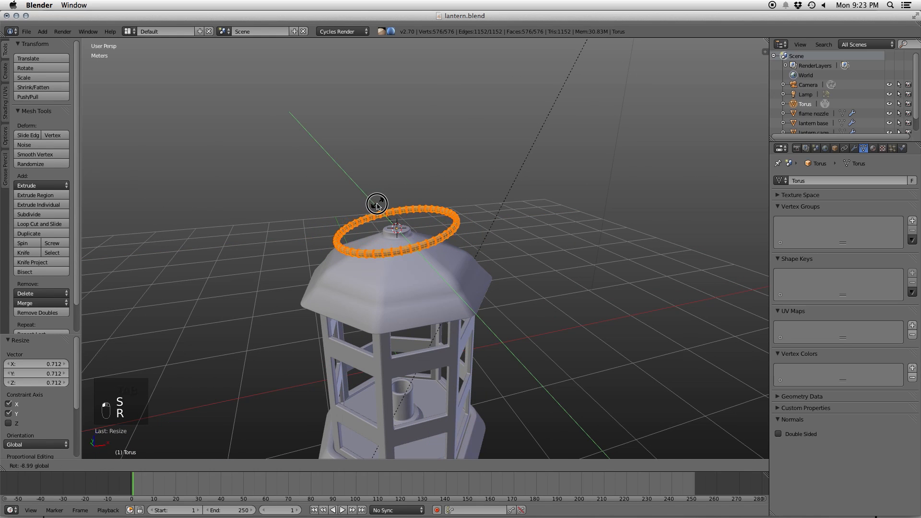
type("90")
left_click(377, 204)
- Raise the upright ring along Z, scale it to about 0.81, and lower it onto the lantern's cap
key("g")
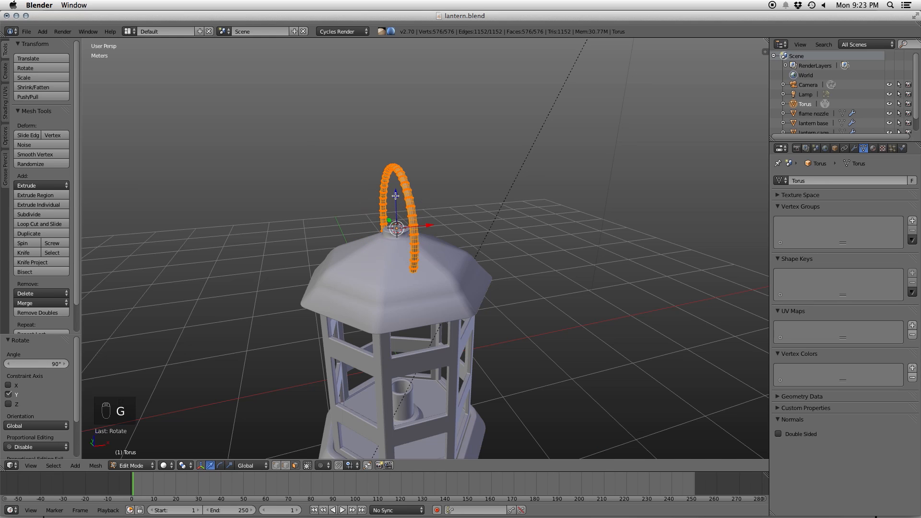
key("z")
left_click(395, 144)
key("s")
left_click(398, 166)
key("g")
key("z")
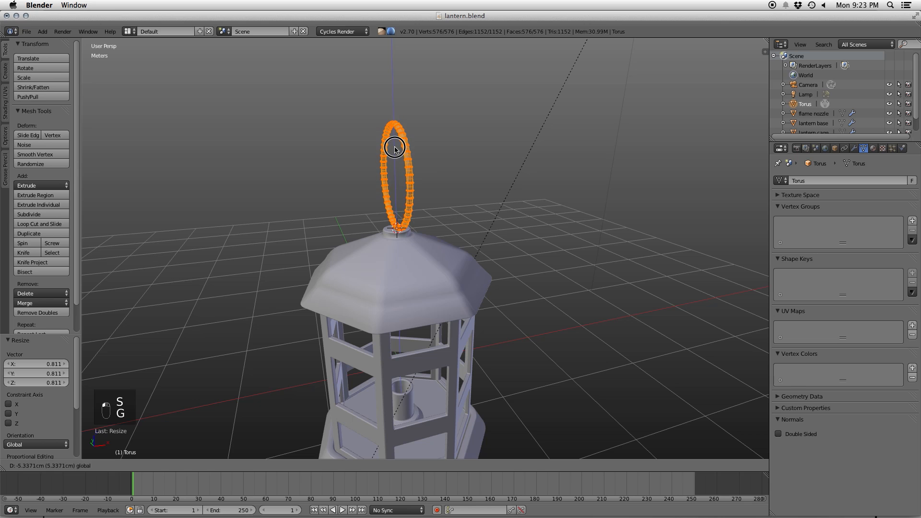
left_click(394, 156)
scroll(426, 196, "down", 3)
- Return to Object Mode, save the file over the existing one, and shade the ring smooth
key("Tab")
middle_click_drag(430, 248, 500, 217)
key("super+s")
left_click(500, 218)
left_click(29, 183)
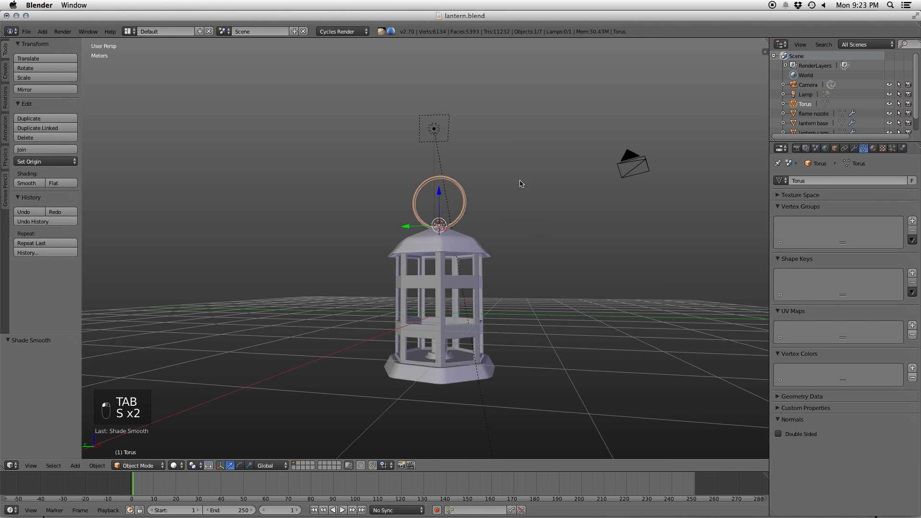
- Rename the torus object and its mesh data to "lantern ring" and save the file
left_click(835, 148)
left_click(817, 178)
type("lantern ring")
key("Return")
left_click(864, 148)
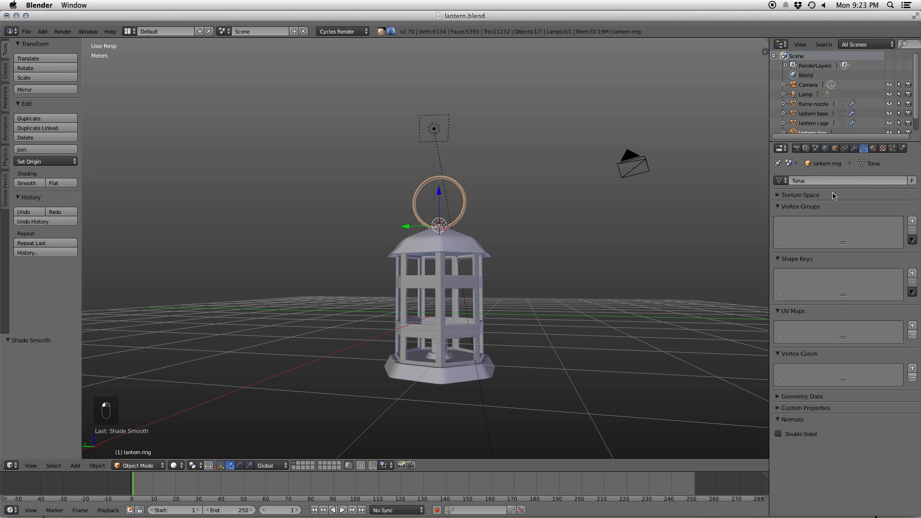
key("super+s")
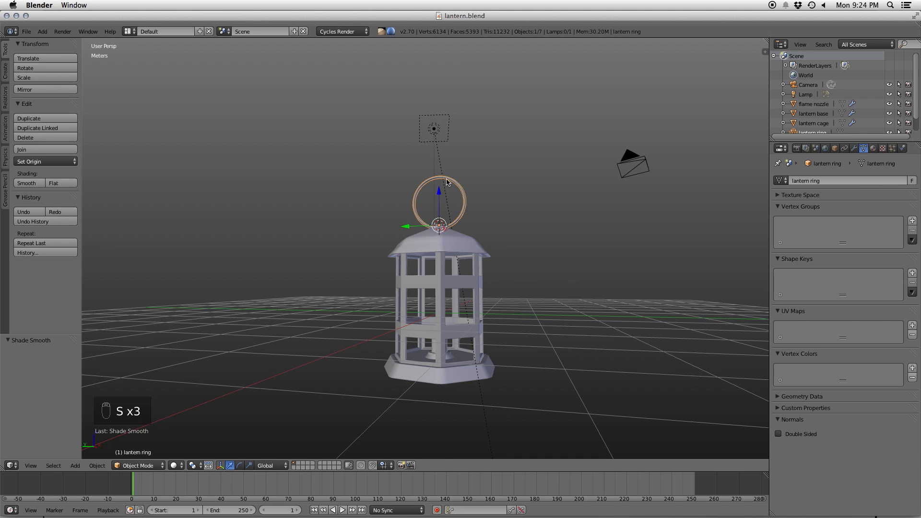
- Delete the lamp above the lantern
right_click(436, 142)
key("x")
left_click(434, 135)
middle_click_drag(552, 304, 522, 263)
scroll(519, 259, "down", 3)
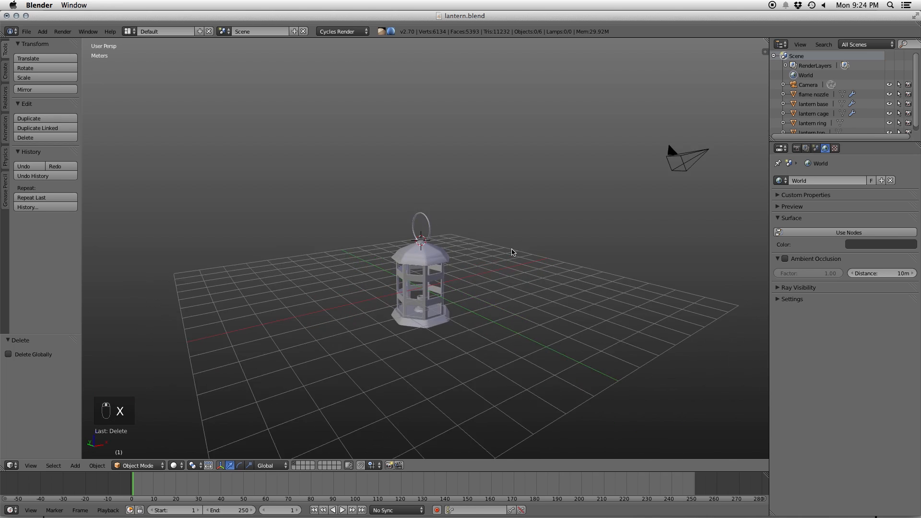
- Set the lantern cage's Bevel modifier to a width of 1.5 cm with 5 segments, and deselect the cage
scroll(512, 253, "up", 6)
middle_click_drag(493, 240, 494, 240)
middle_click_drag(463, 294, 486, 227)
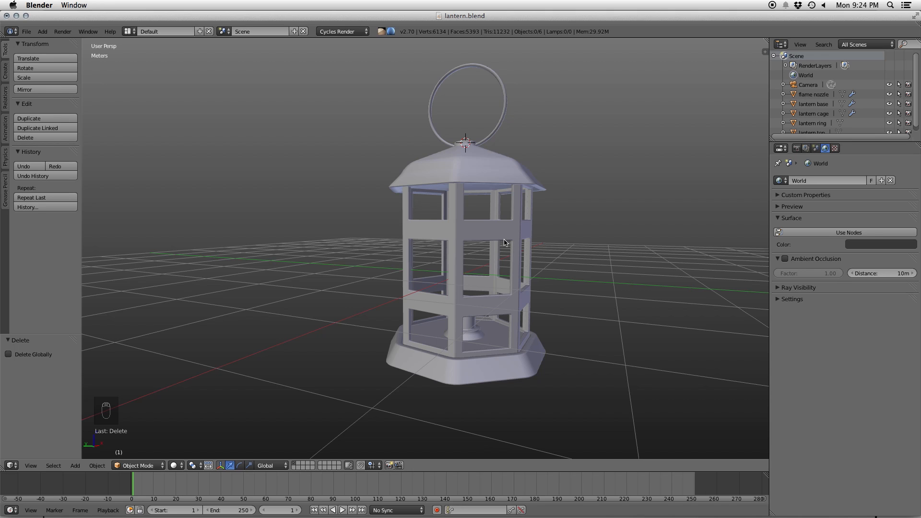
right_click(519, 230)
middle_click_drag(518, 230, 463, 237)
scroll(470, 231, "up", 5)
scroll(475, 232, "up", 3)
left_click(854, 148)
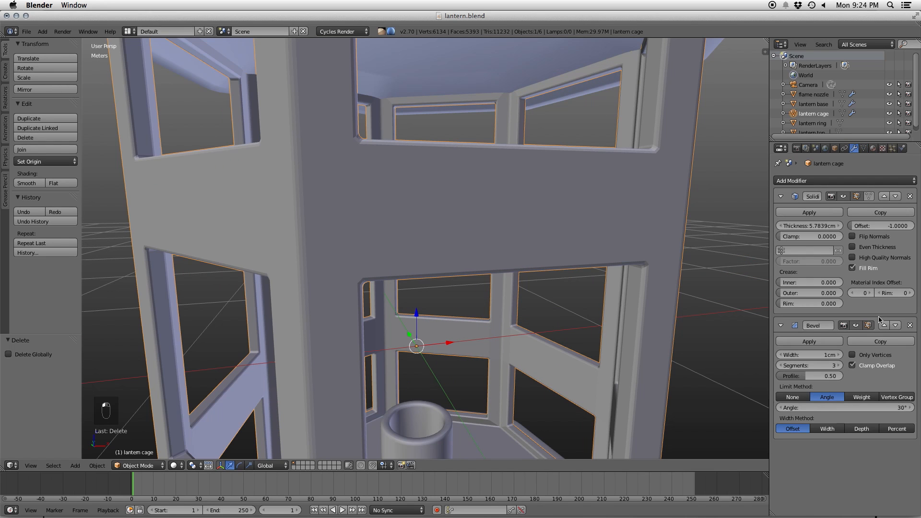
left_click(822, 359)
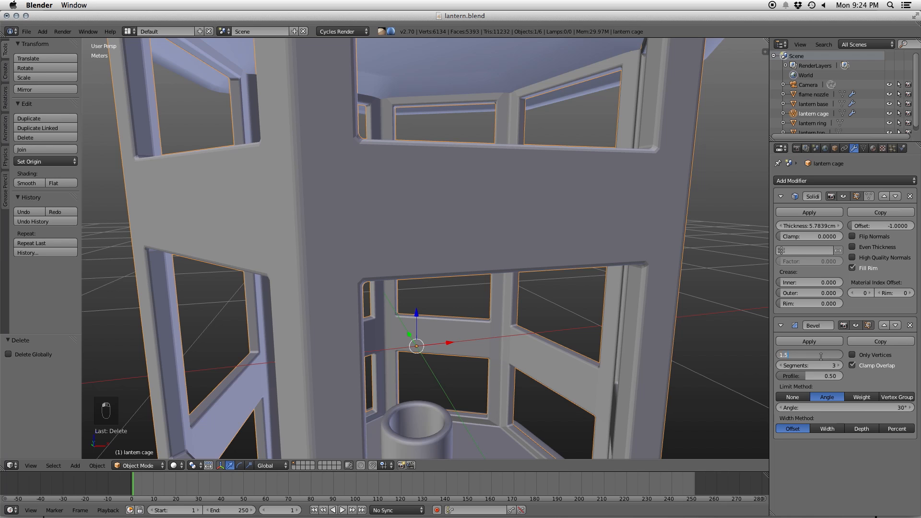
type("1.5cm")
key("Return")
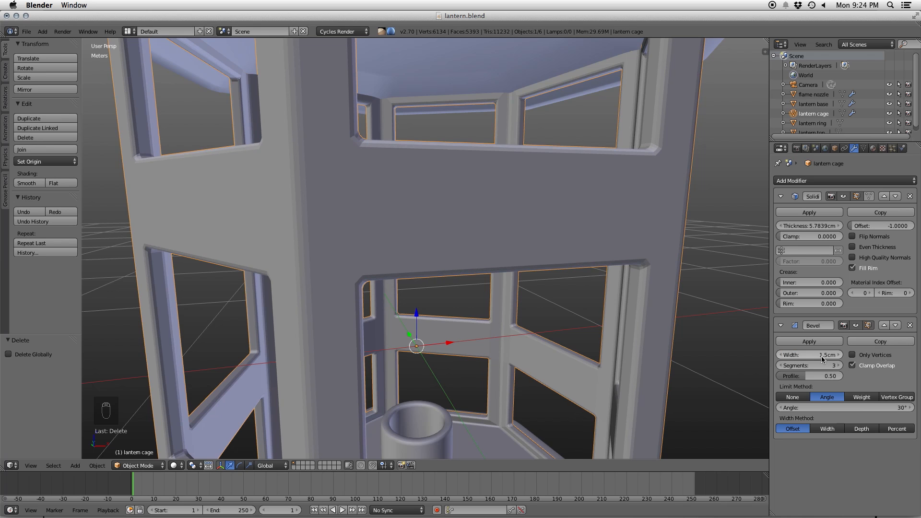
left_click(838, 366)
scroll(412, 254, "down", 8)
key("a")
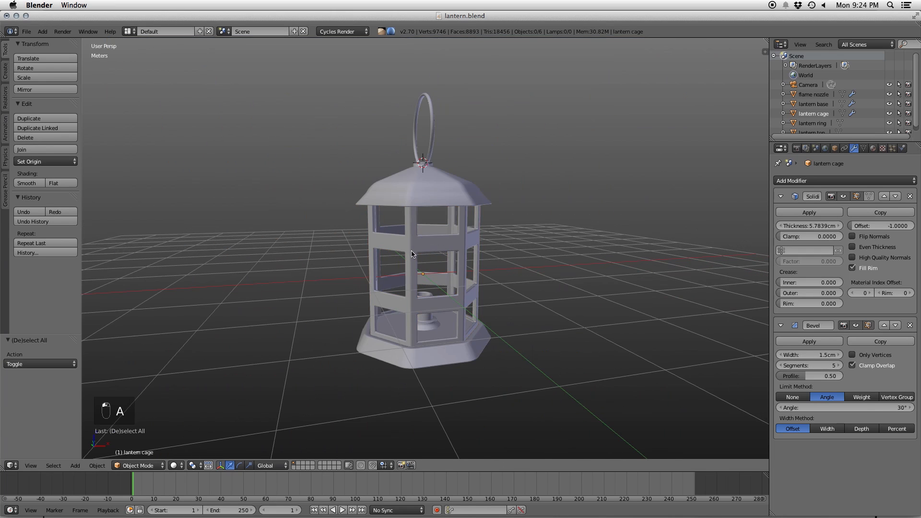
- Try a Solidify thickness of about 2.46 cm on the lantern cage and switch the bevel's Clamp Overlap off and on
scroll(443, 273, "up", 4)
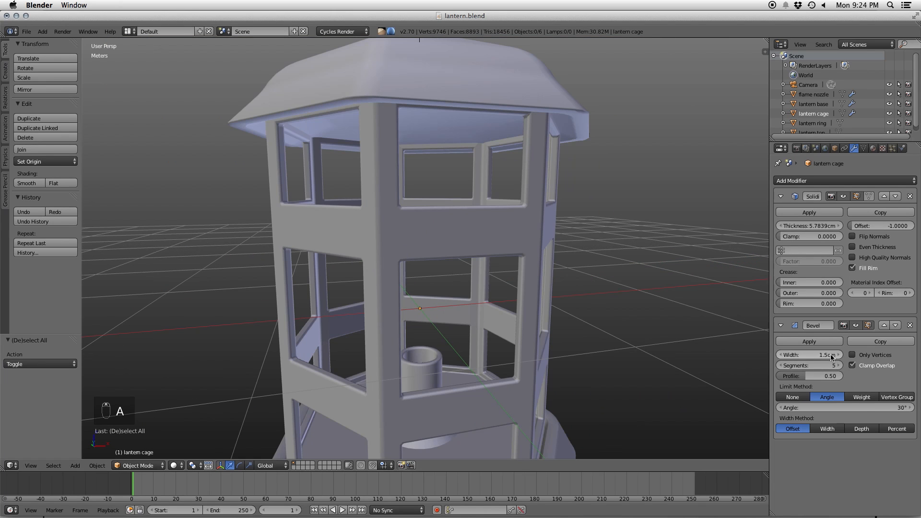
scroll(551, 271, "down", 4)
scroll(527, 262, "up", 5)
middle_click_drag(464, 261, 559, 261)
left_click(815, 228)
left_click_drag(815, 228, 798, 228)
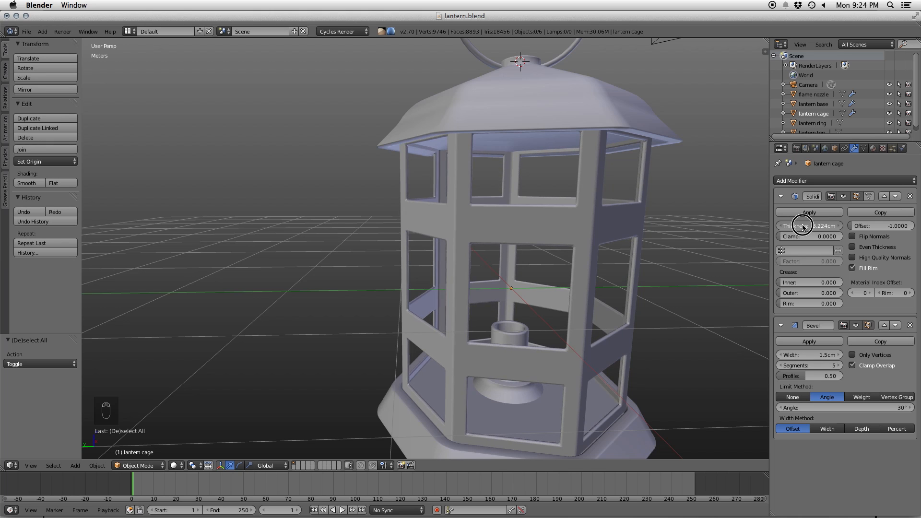
left_click_drag(799, 226, 799, 227)
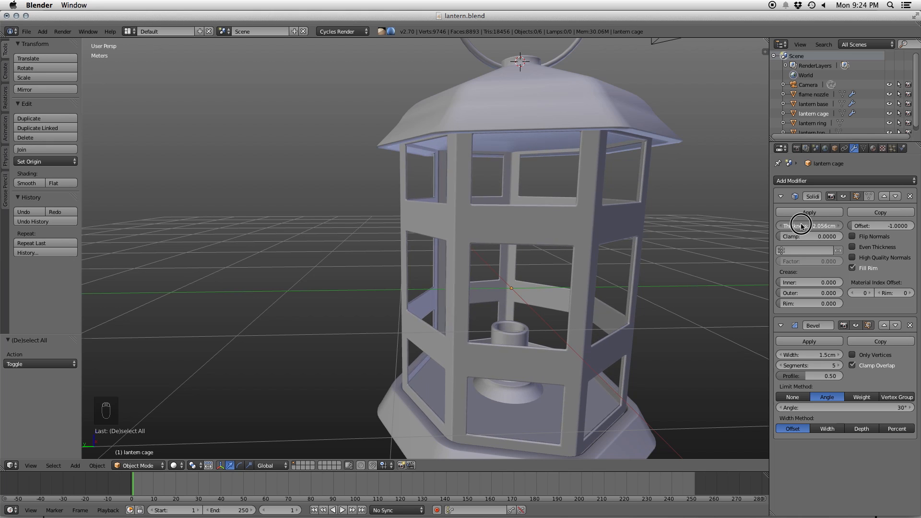
left_click(871, 367)
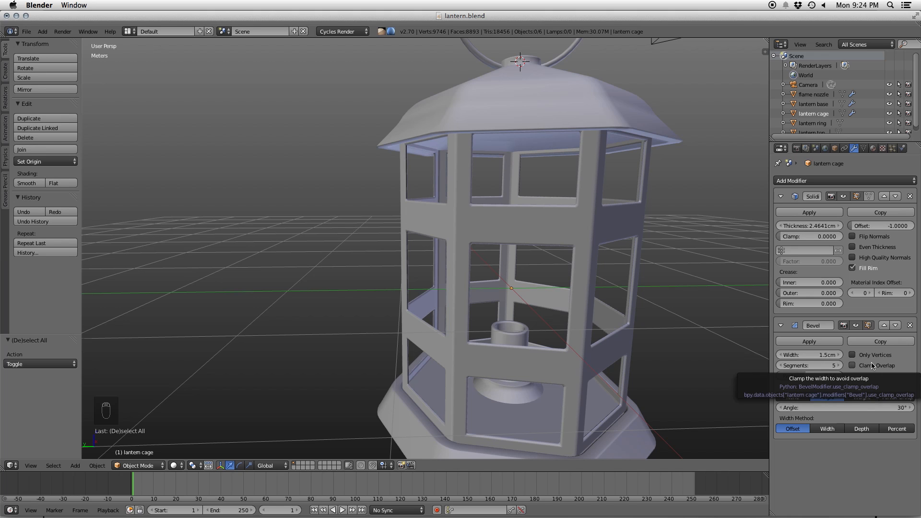
left_click(876, 366)
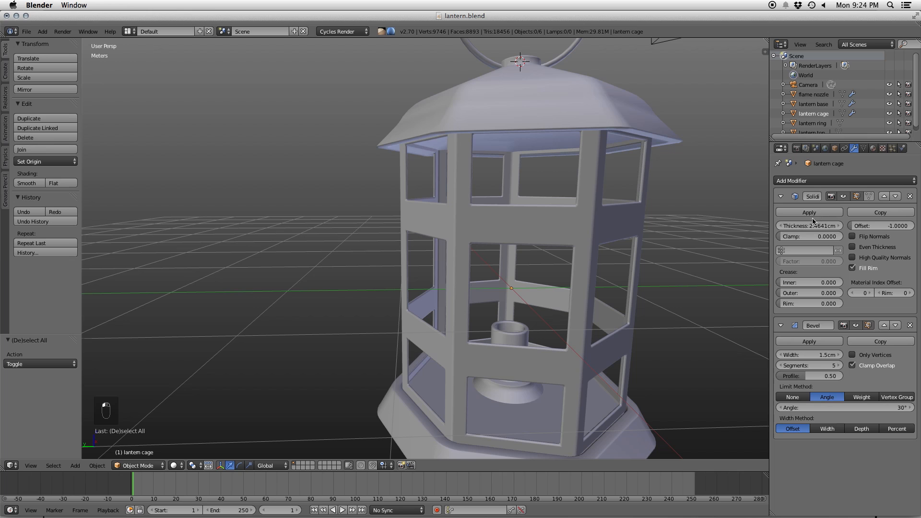
- Set the lantern cage's Solidify thickness to about 3.46 cm and leave all objects deselected
left_click_drag(812, 225, 815, 226)
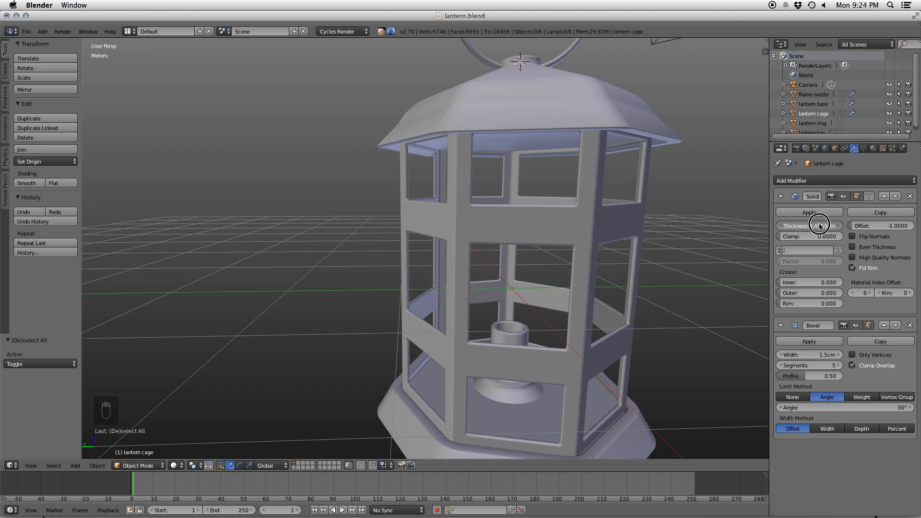
key("a")
scroll(539, 291, "down", 6)
key("a")
middle_click_drag(548, 236, 473, 256)
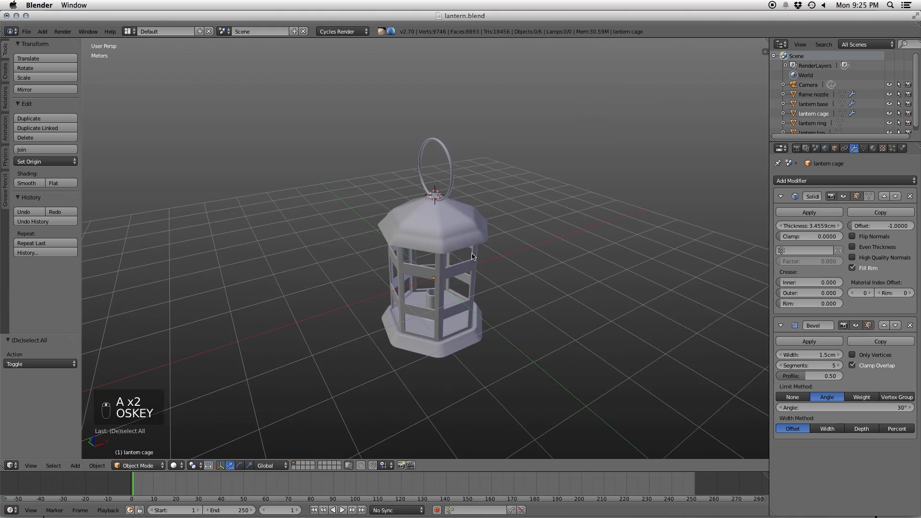
- Box-select all five lantern objects and scale them down to a factor of about 0.31
scroll(473, 257, "up", 5)
scroll(433, 294, "down", 2)
middle_click_drag(433, 293, 459, 278)
scroll(394, 287, "down", 2)
right_click(467, 275)
key("a")
key("b")
left_click_drag(567, 421, 566, 423)
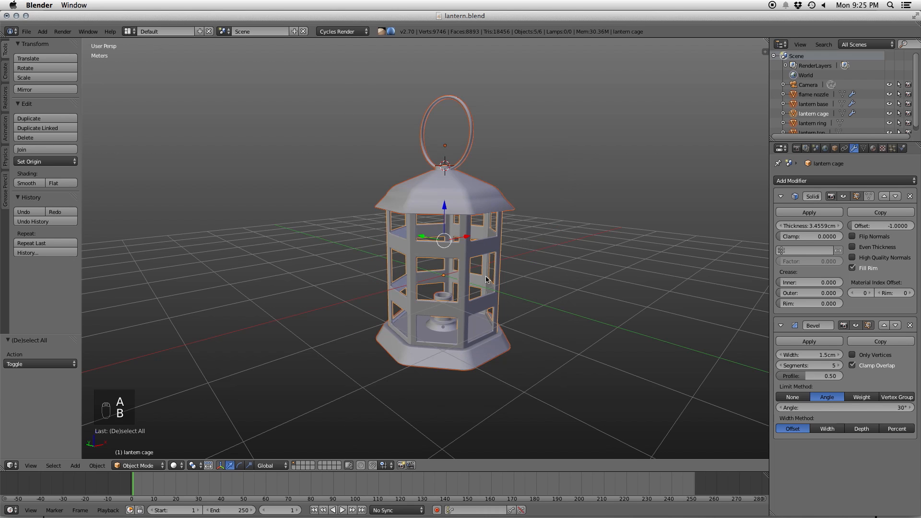
key("s")
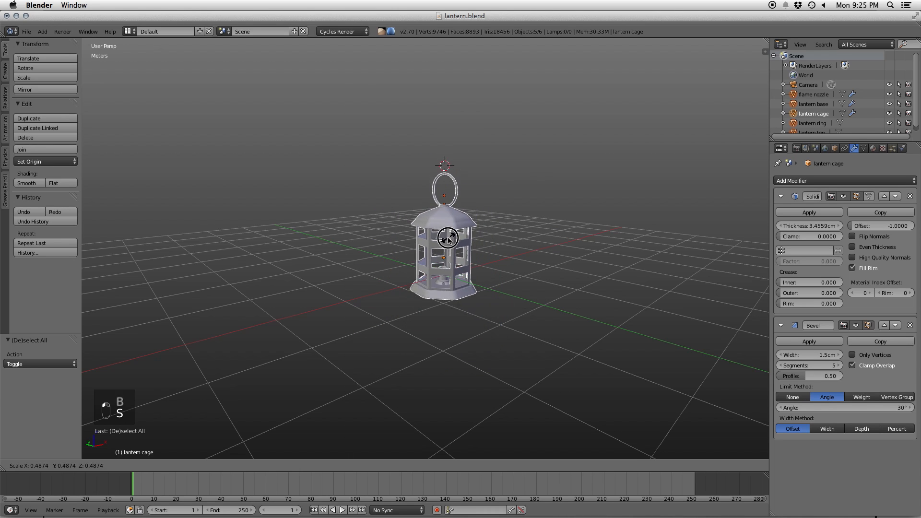
left_click(447, 240)
- Lower the selected lantern along Z, resize it once more, and move it about -16.3 cm along Z
key("g")
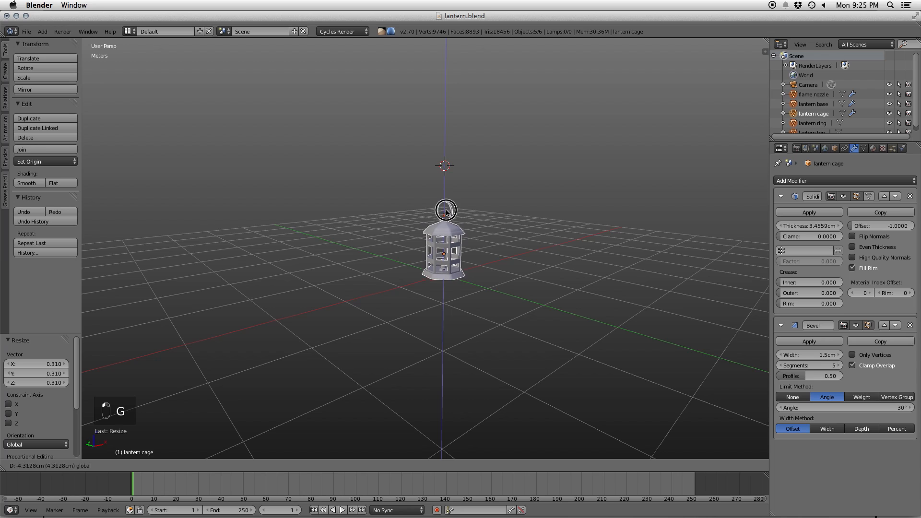
left_click(447, 217)
scroll(446, 219, "up", 4)
key("s")
left_click(463, 251)
key("g")
key("z")
left_click(460, 230)
- Deselect all lantern objects, frame the cage closely, and save the file over the existing one
key("KP_Decimal")
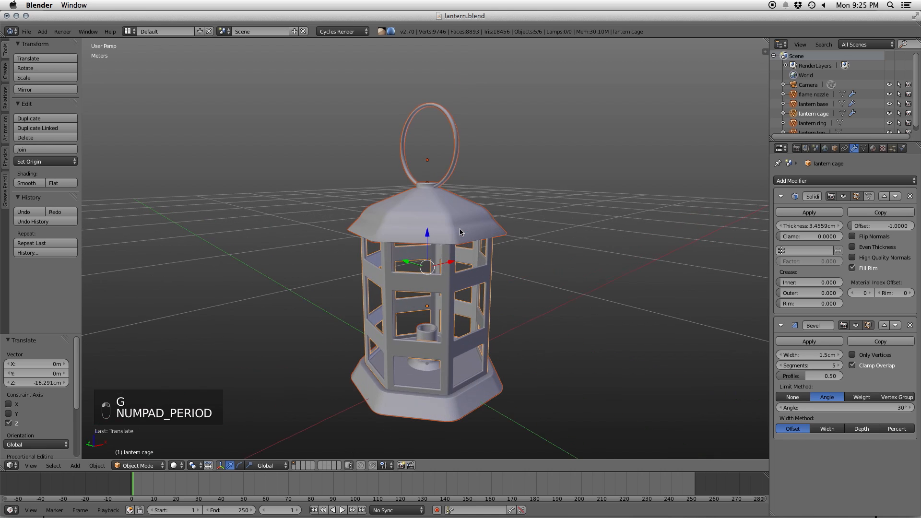
key("a")
key("a")
scroll(447, 275, "up", 4)
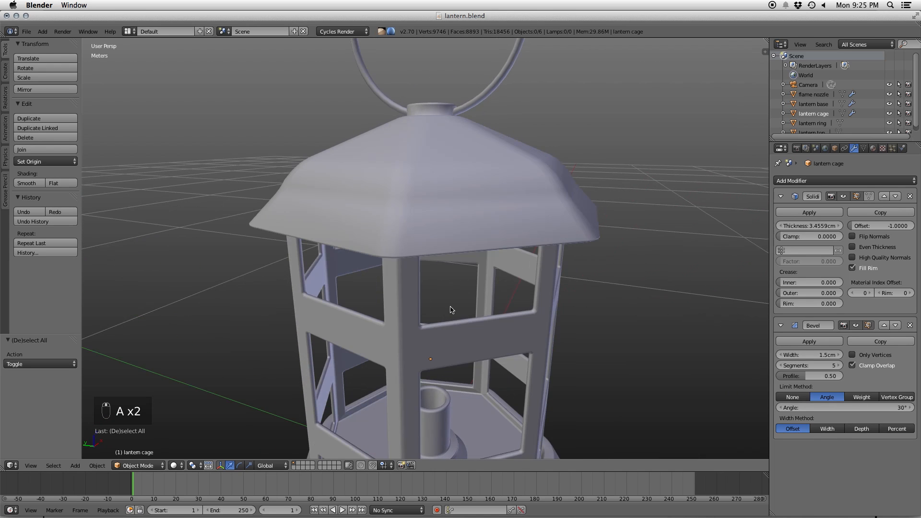
scroll(451, 275, "up", 3)
middle_click_drag(452, 275, 442, 271)
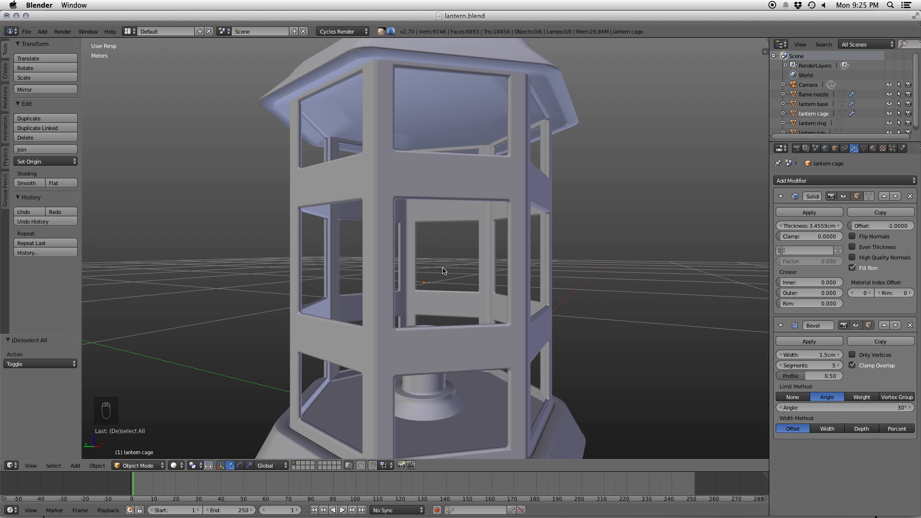
key("super+s")
key("super+s")
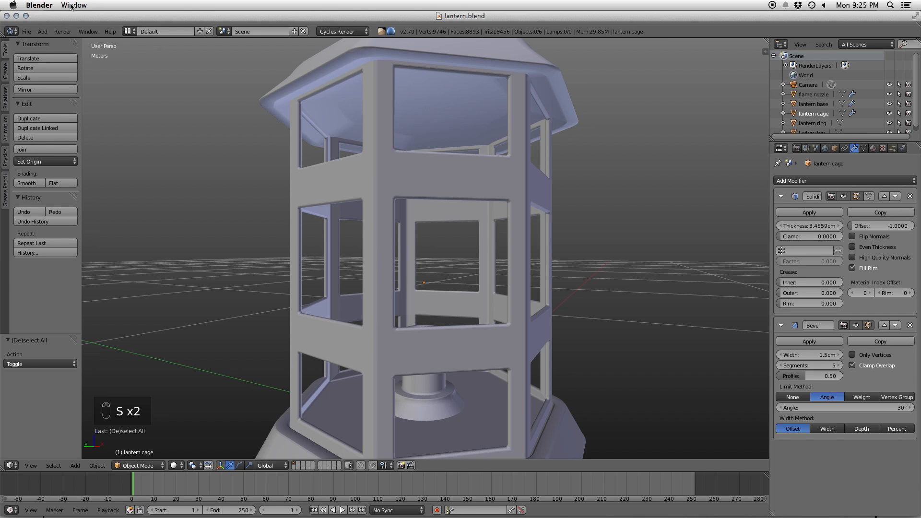
- Switch to the UV Editing layout and open the lantern top in Edit Mode with nothing selected
left_click(128, 31)
left_click(154, 124)
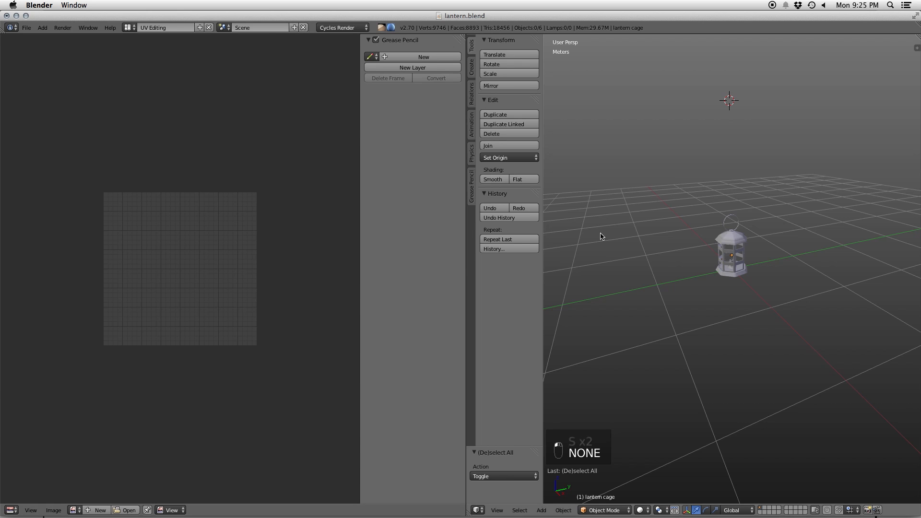
key("KP_Decimal")
key("Tab")
key("a")
key("a")
middle_click_drag(757, 287, 763, 252)
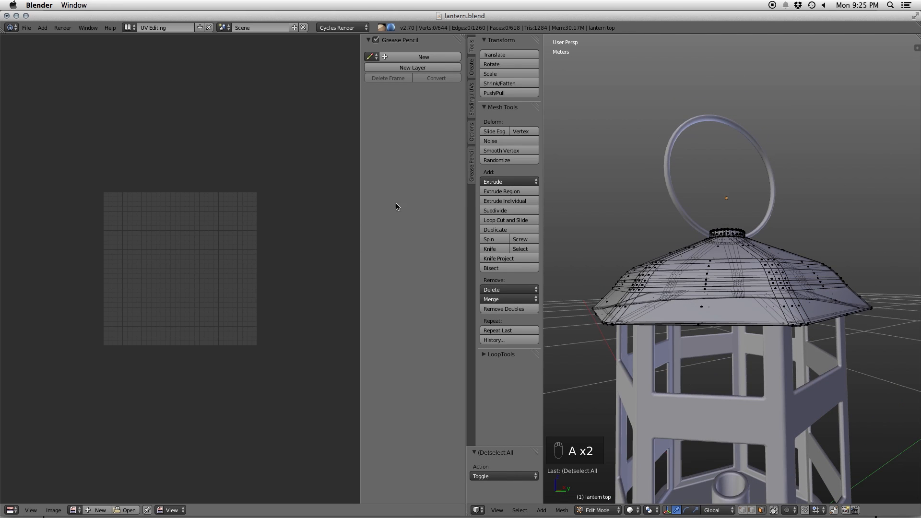
left_click(128, 27)
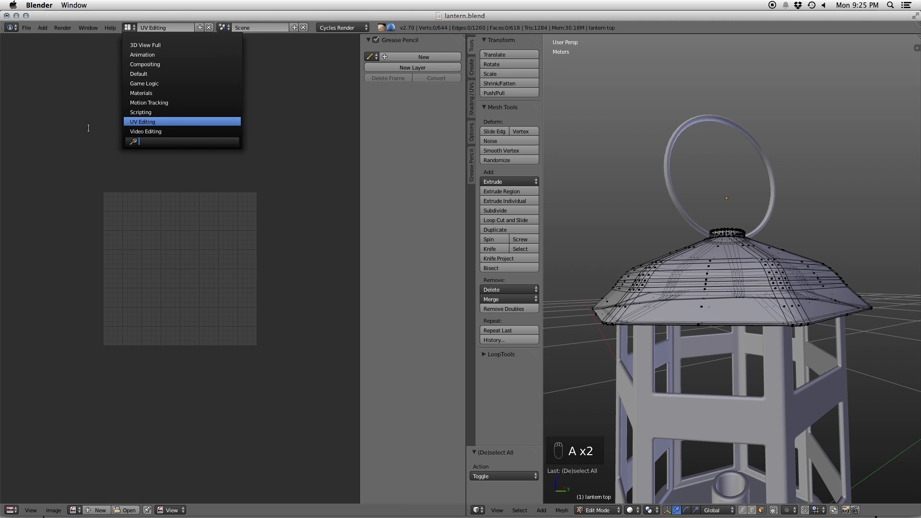
- Try a plain Unwrap and a Smart UV Project with angle limit 66 and island margin 0 on the whole lantern top
key("a")
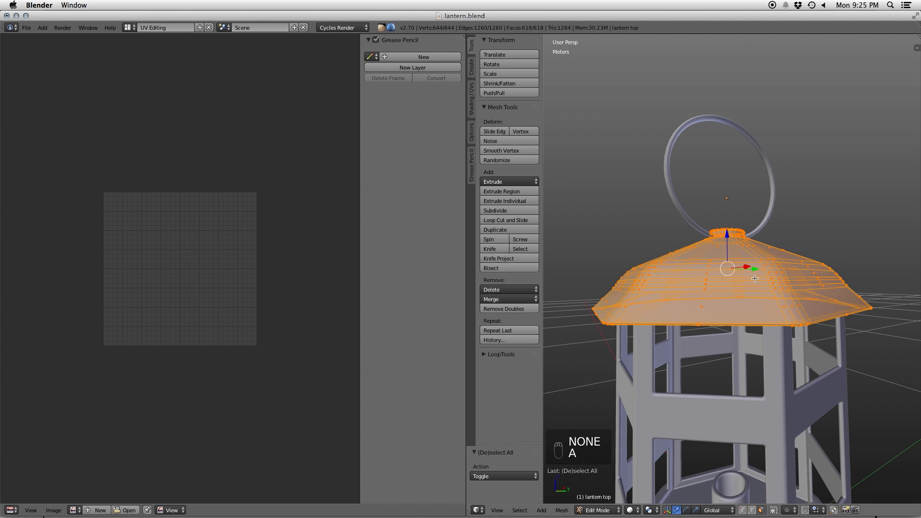
key("u")
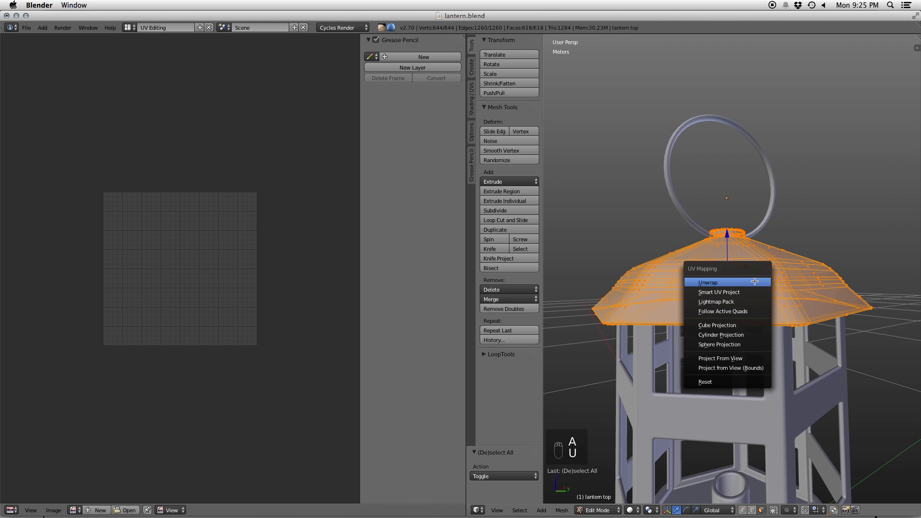
left_click(755, 281)
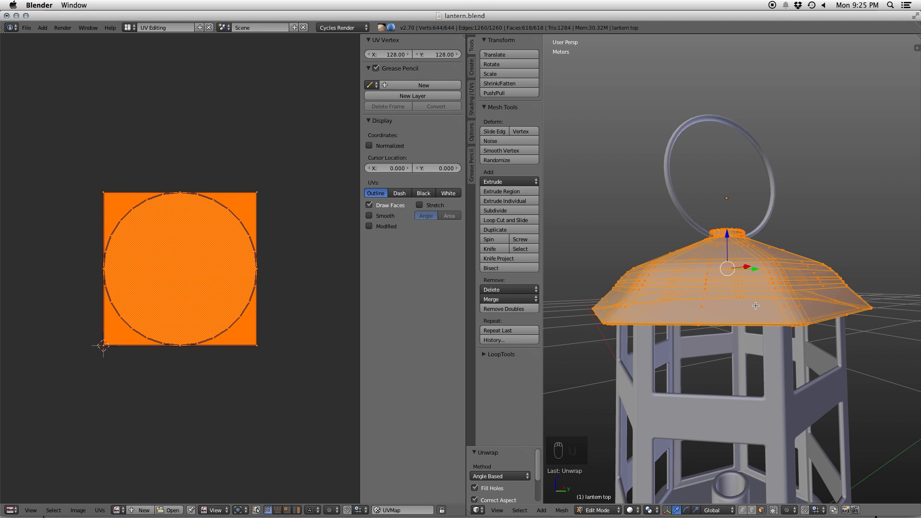
key("u")
left_click(739, 315)
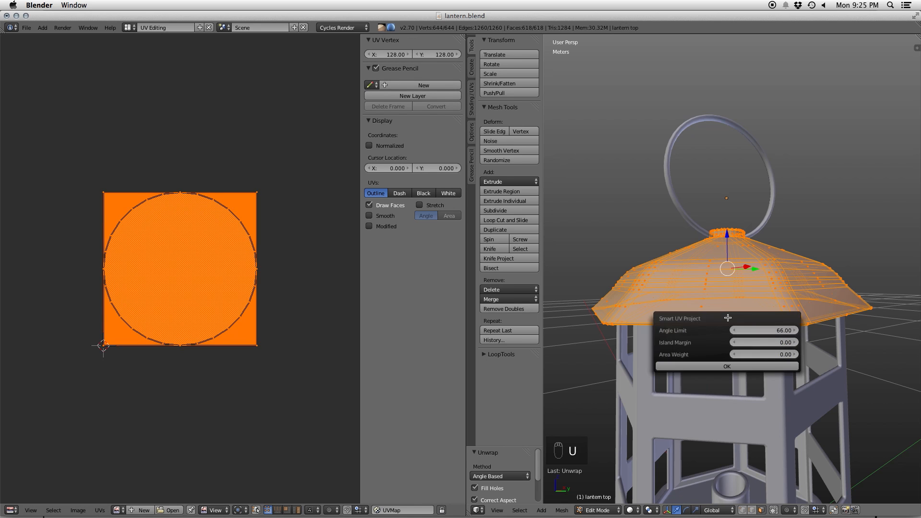
left_click(727, 366)
scroll(231, 342, "up", 3)
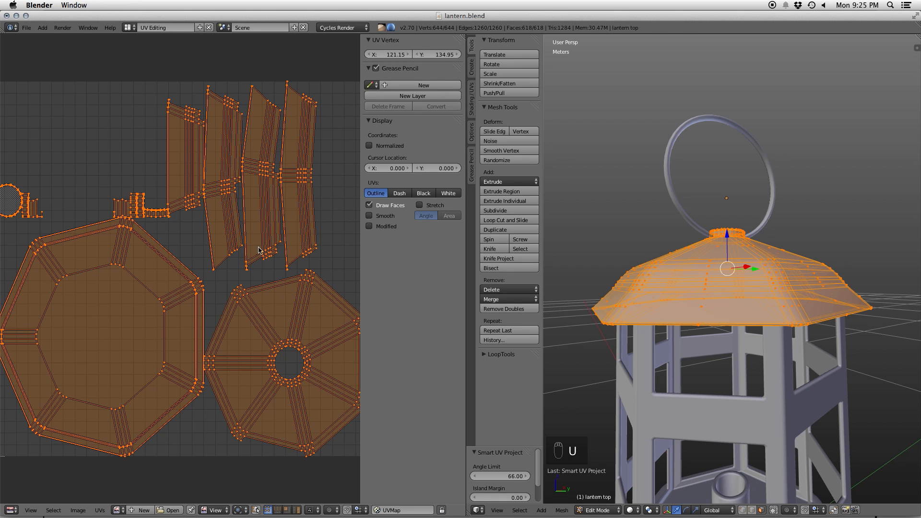
mouse_move(202, 242)
middle_mouse_down()
mouse_move(217, 247)
mouse_move(200, 252)
middle_mouse_up()
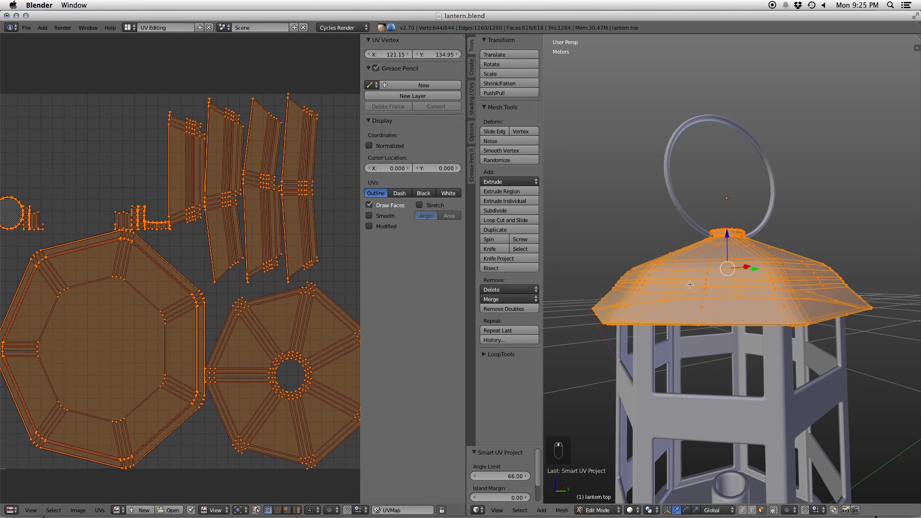
- Mark two edge loops around the lower rim of the lantern roof as seams, using edge selection
key("a")
middle_click_drag(711, 289, 724, 274)
scroll(701, 235, "up", 3)
middle_click_drag(669, 185, 738, 315, "shift")
scroll(738, 316, "up", 3)
key("ctrl+Tab")
left_click(707, 294)
scroll(707, 295, "down", 1)
right_click(683, 320, "alt")
middle_click_drag(668, 330, 641, 325)
right_click(610, 328, "alt+shift")
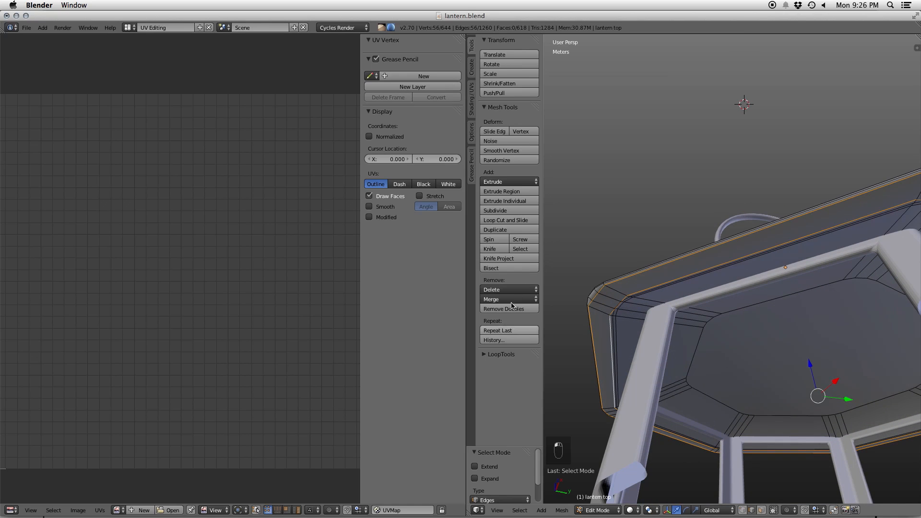
left_click(471, 101)
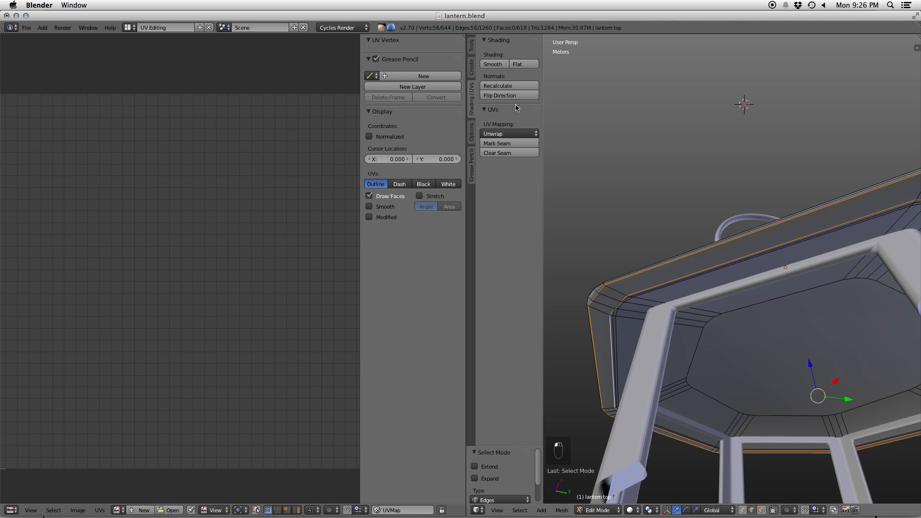
left_click(501, 143)
- Mark the outline of the roof's inner underside face and the edge loop around the collar's foot as seams
right_click(739, 314)
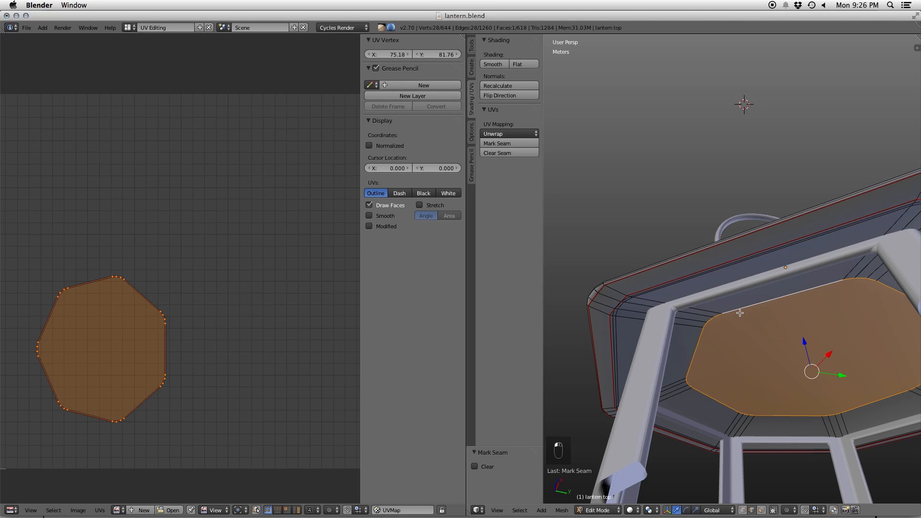
middle_click_drag(794, 229, 793, 291)
right_click(804, 289, "alt")
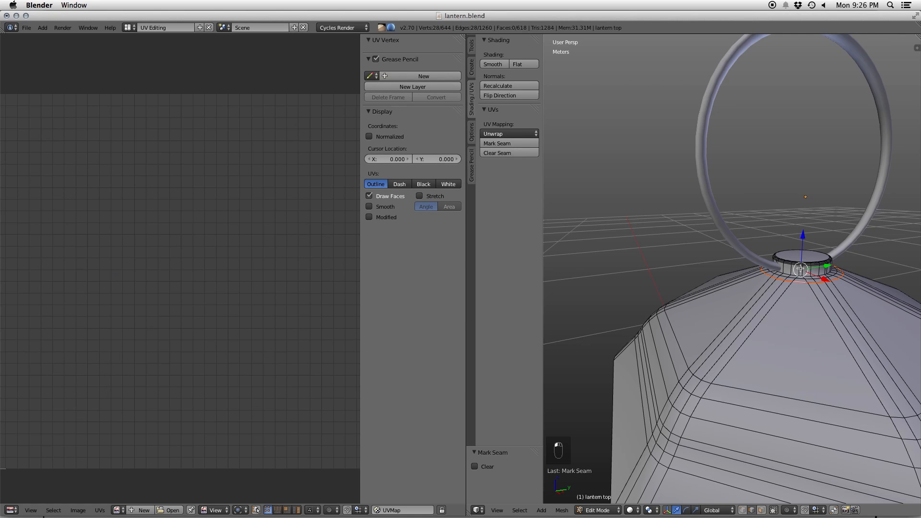
key("KP_Decimal")
- Bevel the edge loop where the collar meets the roof by about 0.006
right_click(697, 281, "alt")
key("w")
left_click(736, 272)
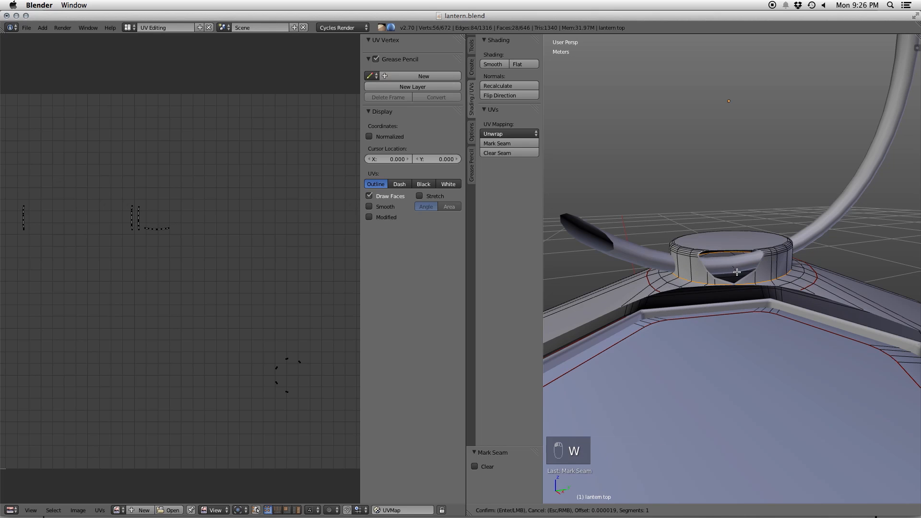
left_click(752, 272)
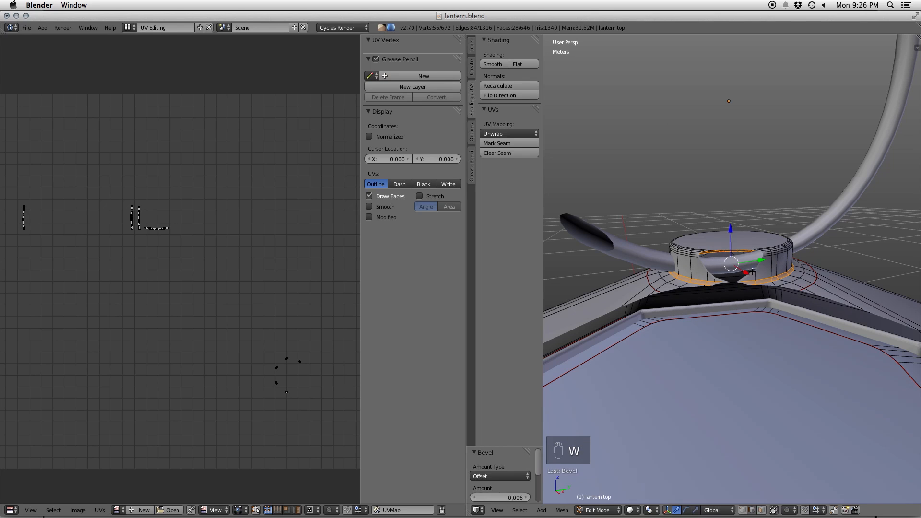
- Mark the edge loops around the collar's base and around its top face as seams, using edge selection
key("a")
key("ctrl+Tab")
left_click(701, 277)
right_click(705, 277, "alt")
middle_click_drag(695, 247, 699, 265)
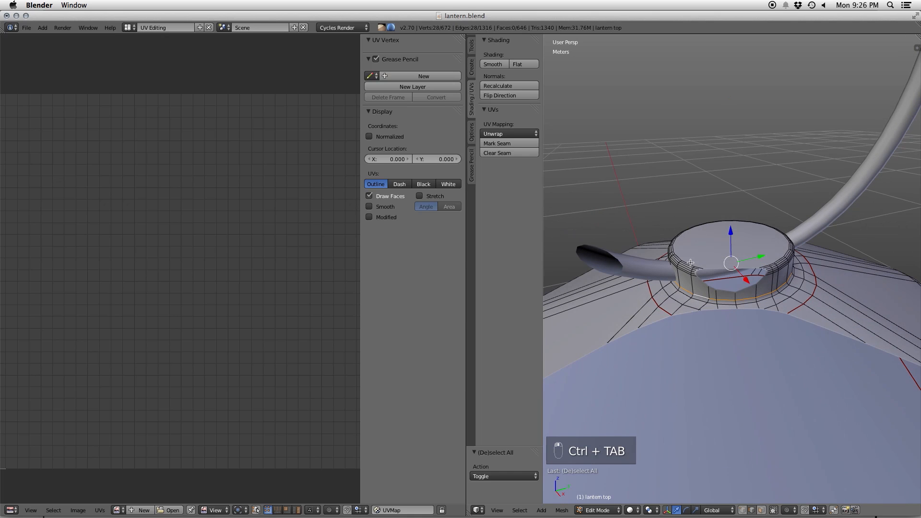
left_click(690, 264, "alt+shift")
left_click(508, 145)
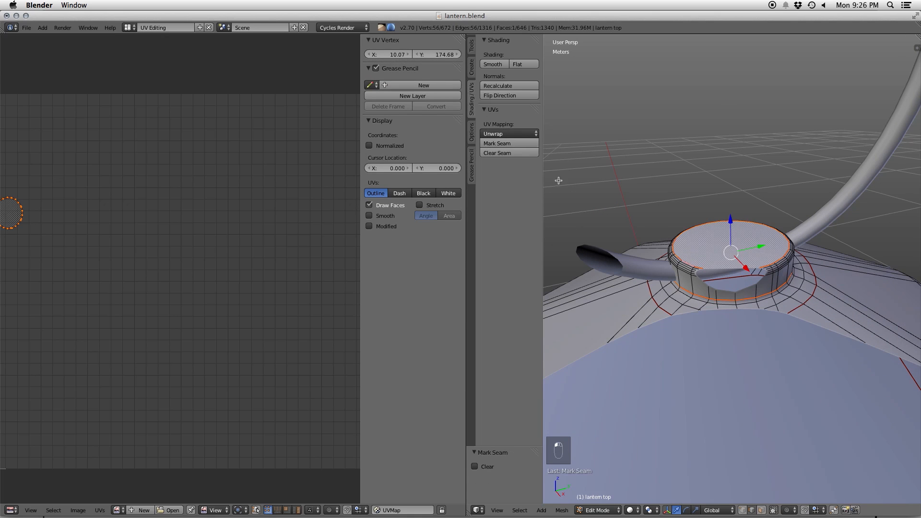
- Mark an edge line running down the roof from the collar to the rim as a seam
key("a")
scroll(726, 228, "down", 5)
middle_click_drag(739, 259, 875, 252)
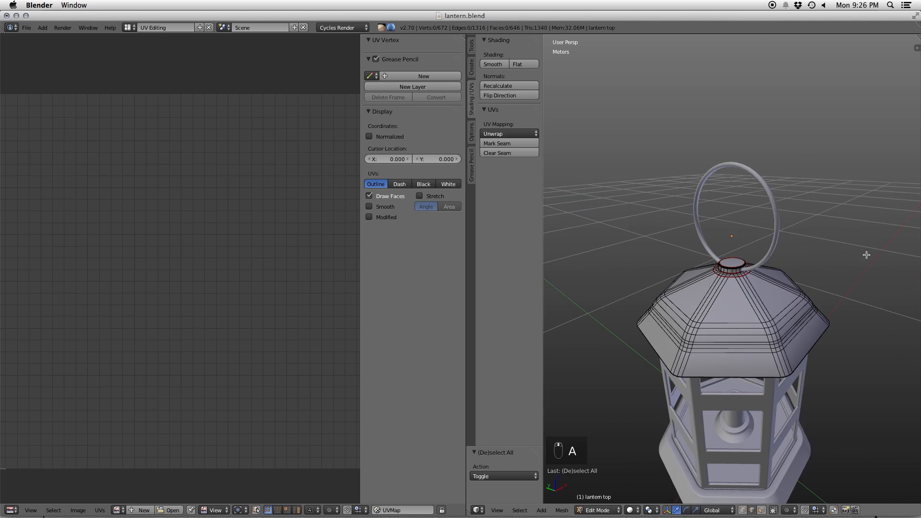
scroll(730, 308, "up", 3)
middle_click_drag(723, 307, 731, 299)
left_click(709, 293, "alt")
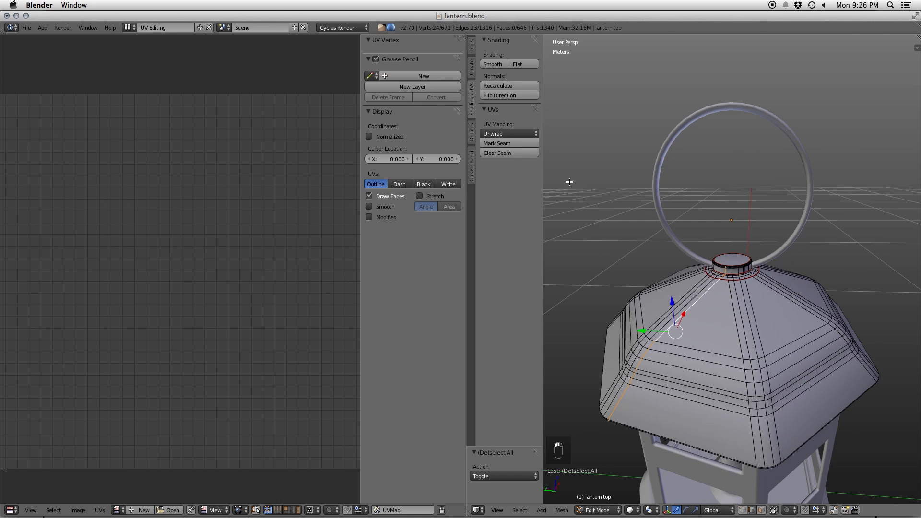
- Unwrap the whole lantern top along its marked seams and view the complete UV layout
key("a")
key("a")
key("u")
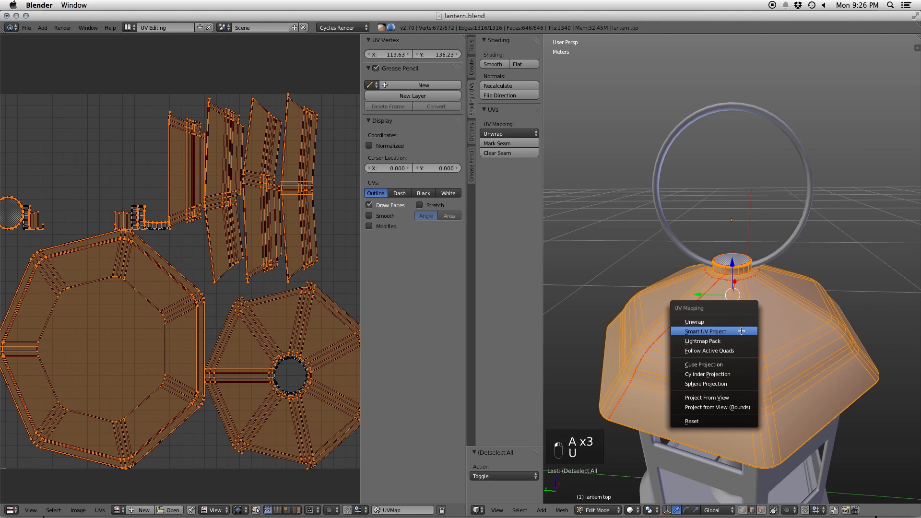
left_click(733, 323)
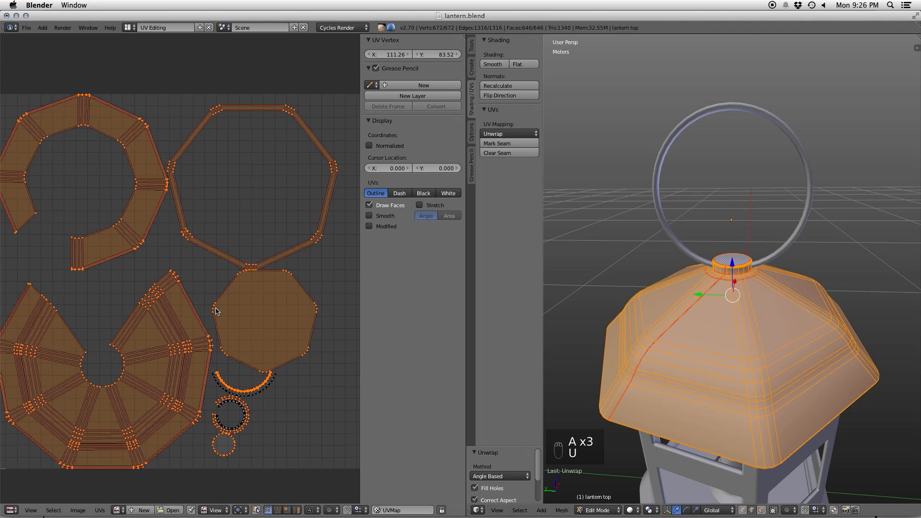
scroll(267, 342, "up", 1)
scroll(268, 341, "down", 2)
scroll(268, 339, "up", 1)
scroll(269, 337, "down", 1)
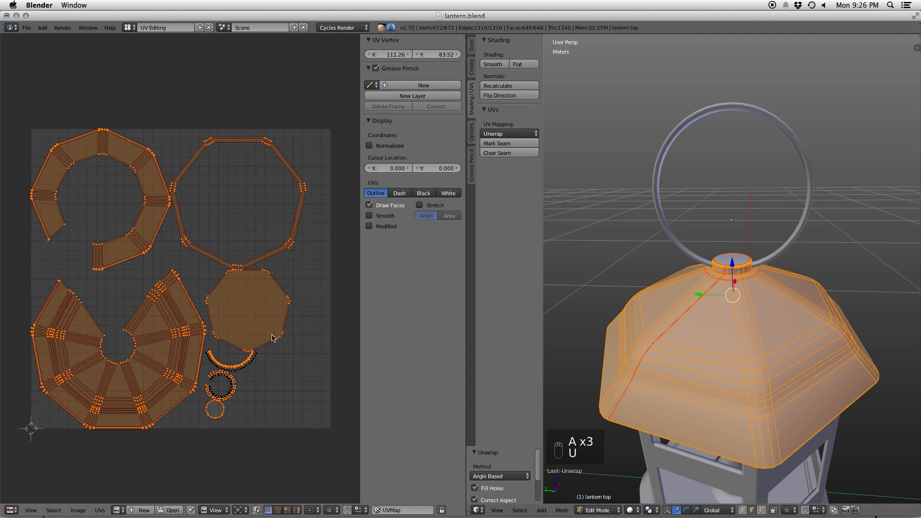
- Move the filled polygon UV island inside the open ring-shaped island and scale it to about 0.93
right_click(285, 324)
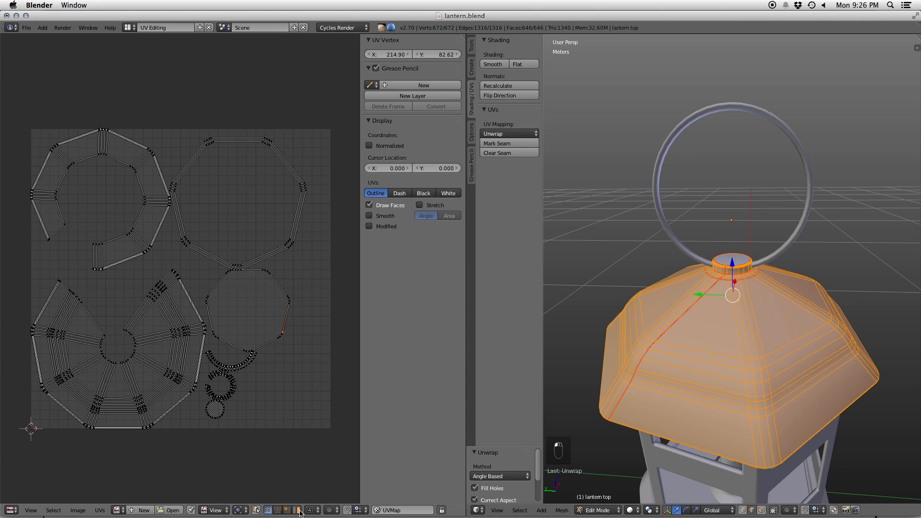
key("l")
key("g")
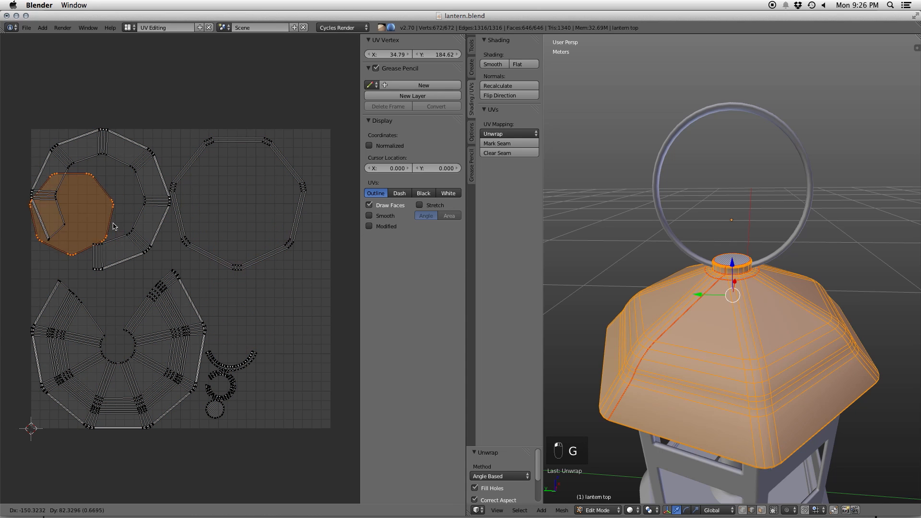
left_click(139, 215)
key("s")
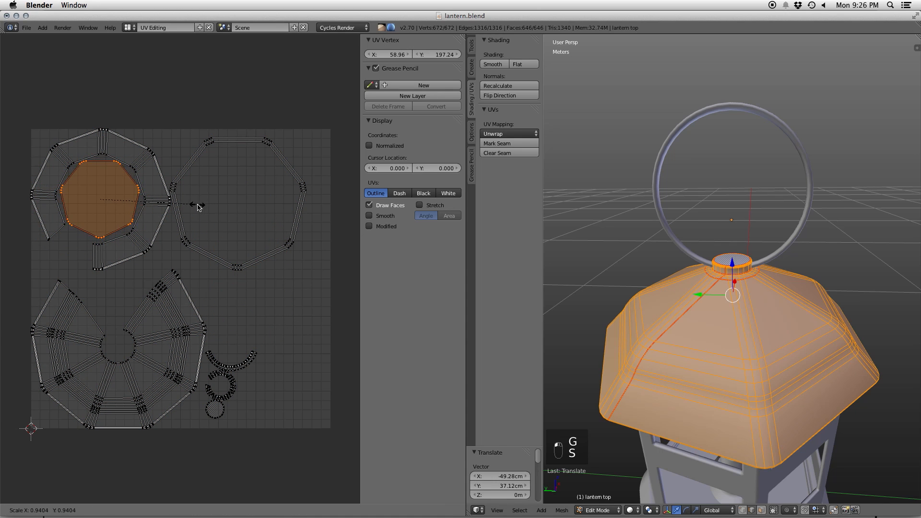
left_click(196, 207)
- Move the curved strip and small ring UV islands into the gap of the large fan-shaped island
right_click(238, 367)
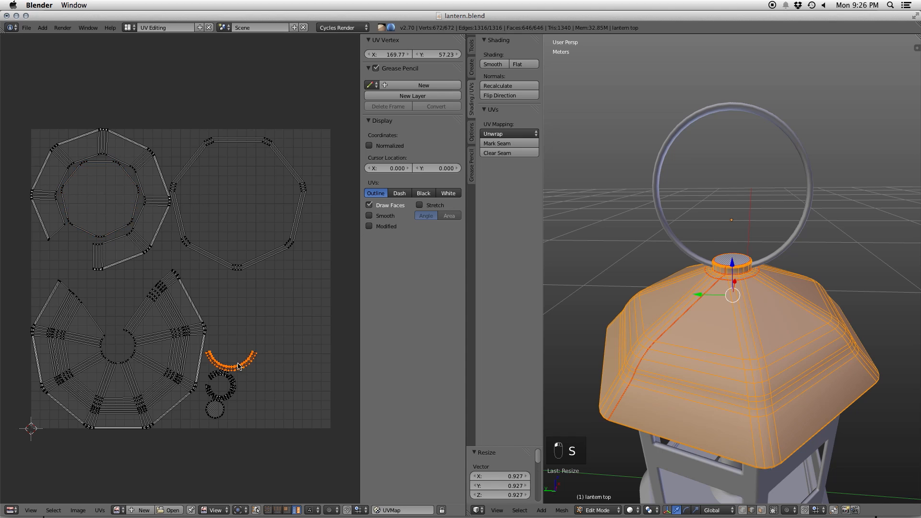
key("g")
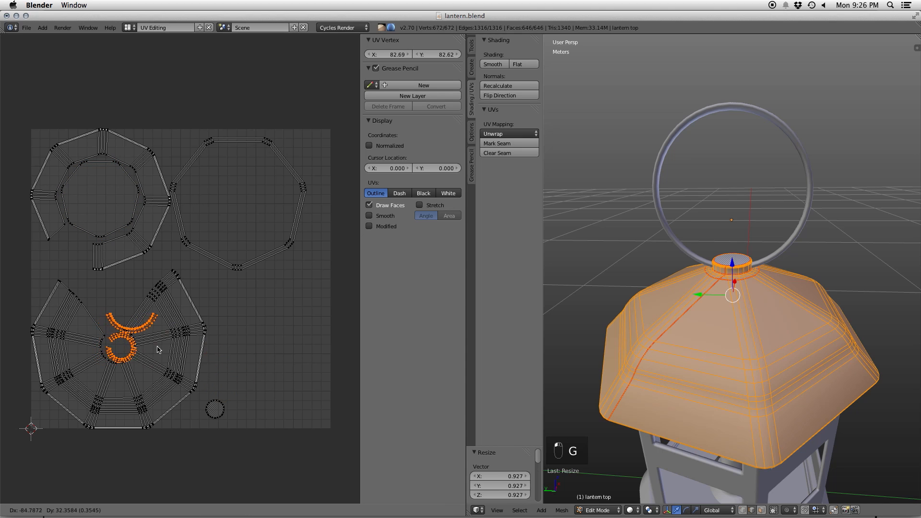
left_click(149, 316)
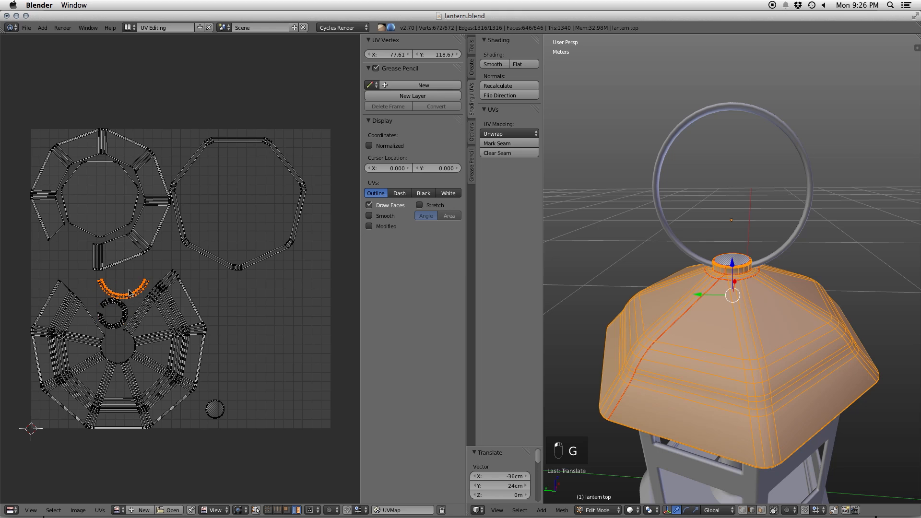
- Rotate the curved strip UV island and fit it into the fan's upper gap, and move the small disc island to empty space
key("r")
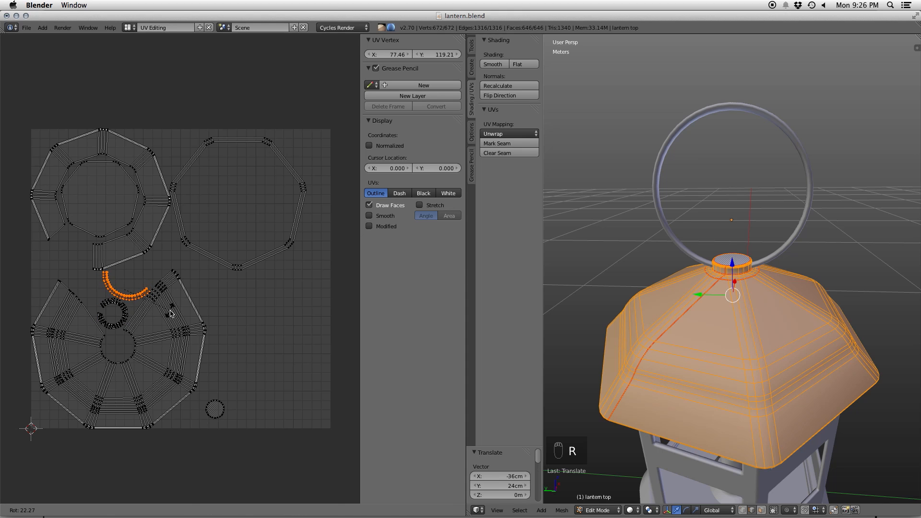
left_click(134, 302)
key("g")
left_click(130, 309)
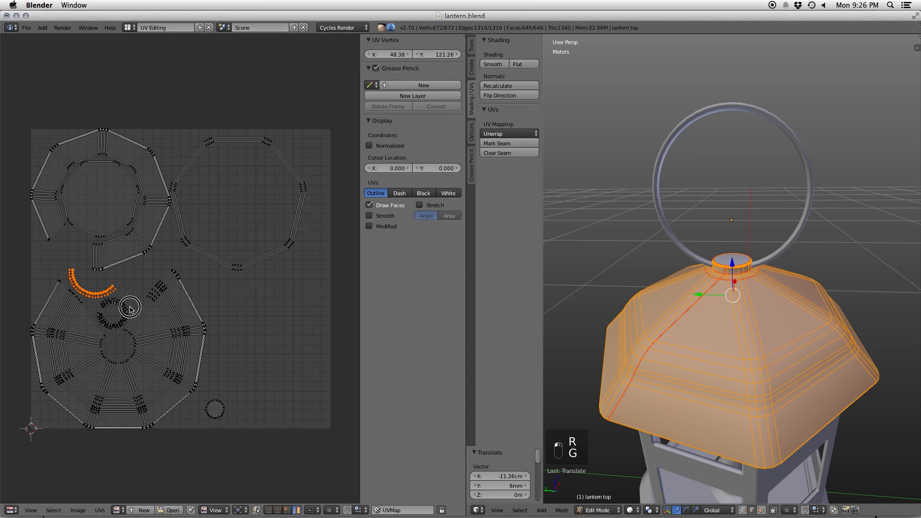
right_click(205, 403)
key("g")
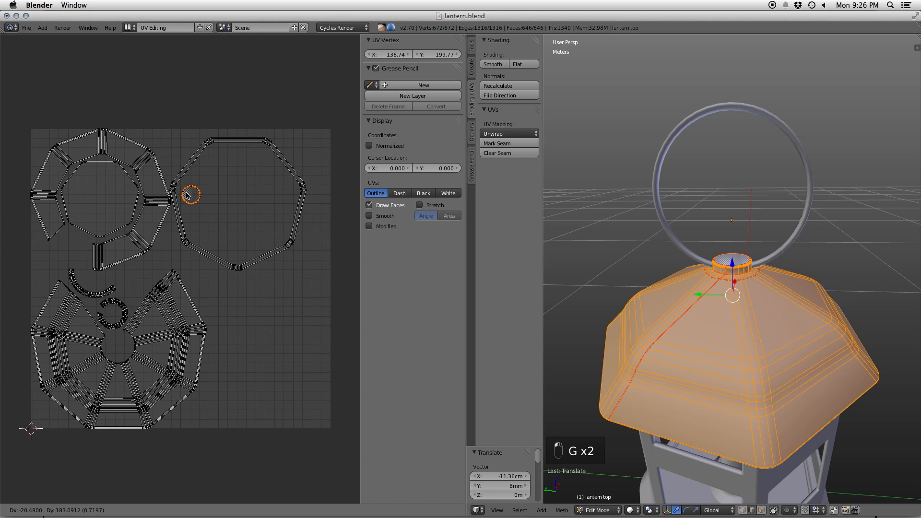
left_click(254, 355)
- Shift the open ring island and its inner polygon down about 4.5 cm, and the thin polygon outline island down about 13 cm
right_click(106, 190)
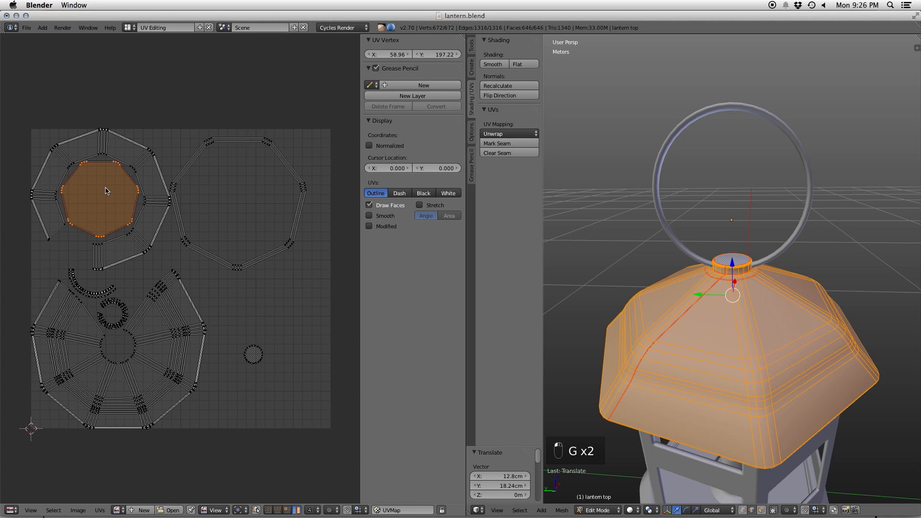
key("ctrl+l")
key("g")
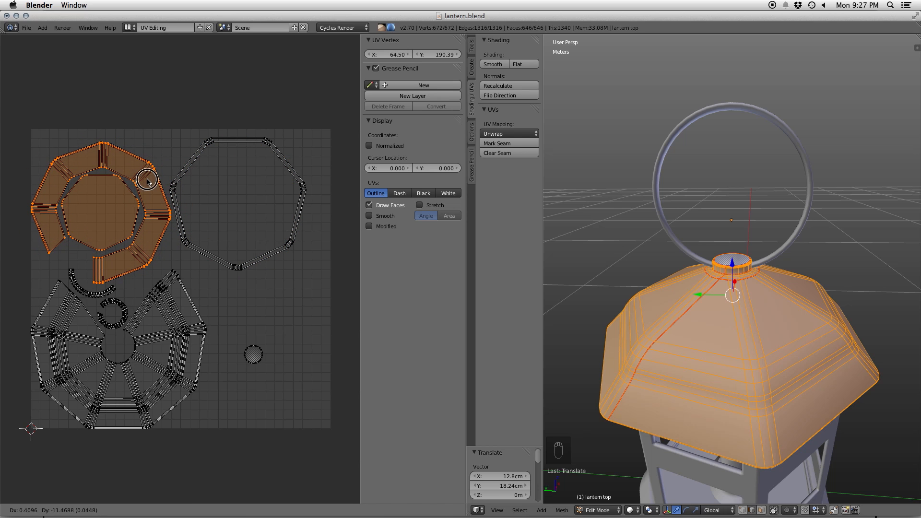
left_click(147, 179)
right_click(220, 259)
key("g")
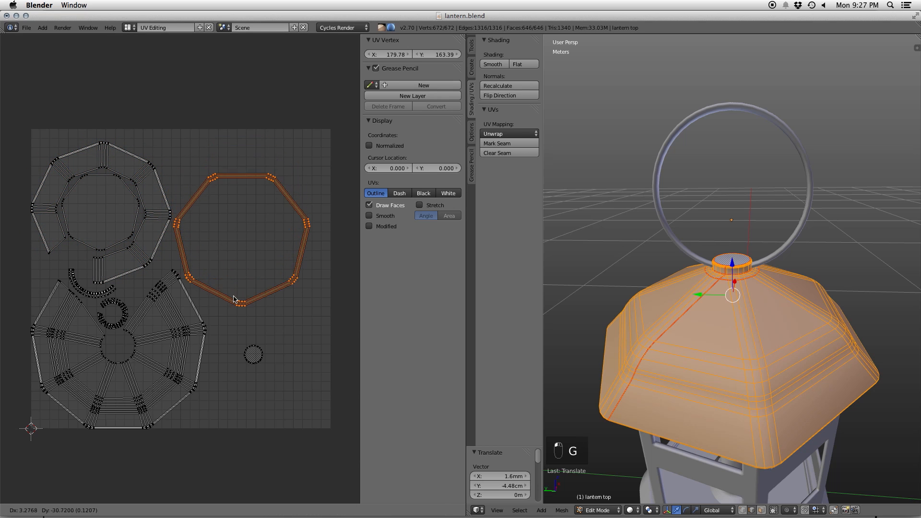
left_click(234, 304)
- Move the small disc UV island into the round hole at the centre of the fan-shaped island
right_click(253, 355)
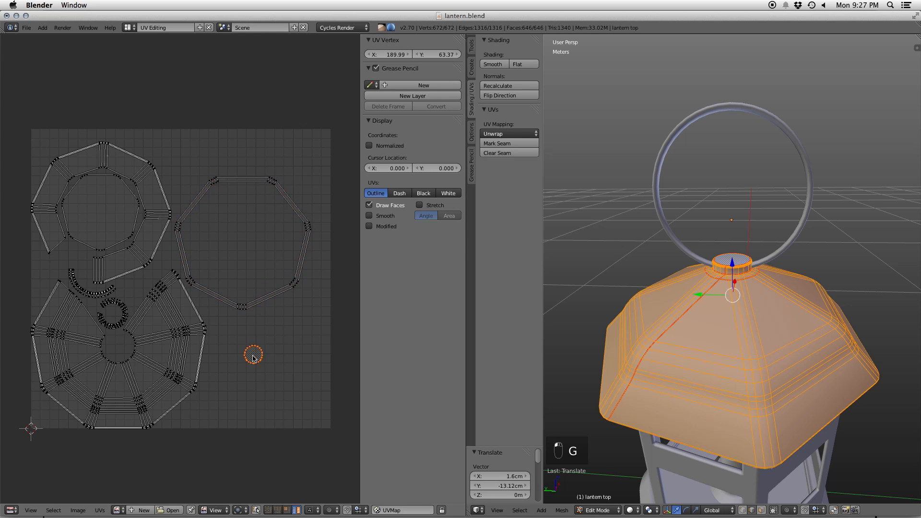
key("g")
left_click(116, 348)
- Scale all lantern top UV islands down together and move them into the upper-left corner of the UV square
right_click(185, 236)
key("a")
key("a")
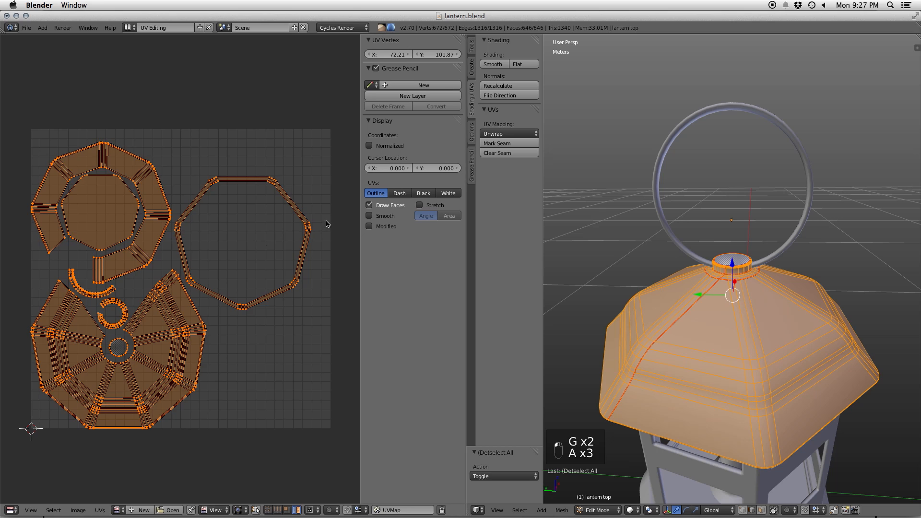
key("s")
left_click(229, 259)
key("g")
left_click(182, 198)
scroll(181, 198, "down", 2)
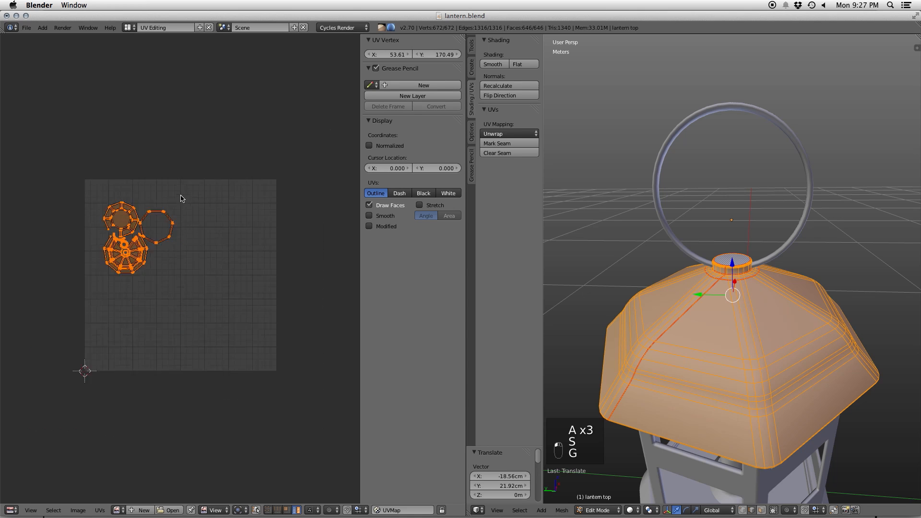
scroll(182, 198, "down", 4)
key("g")
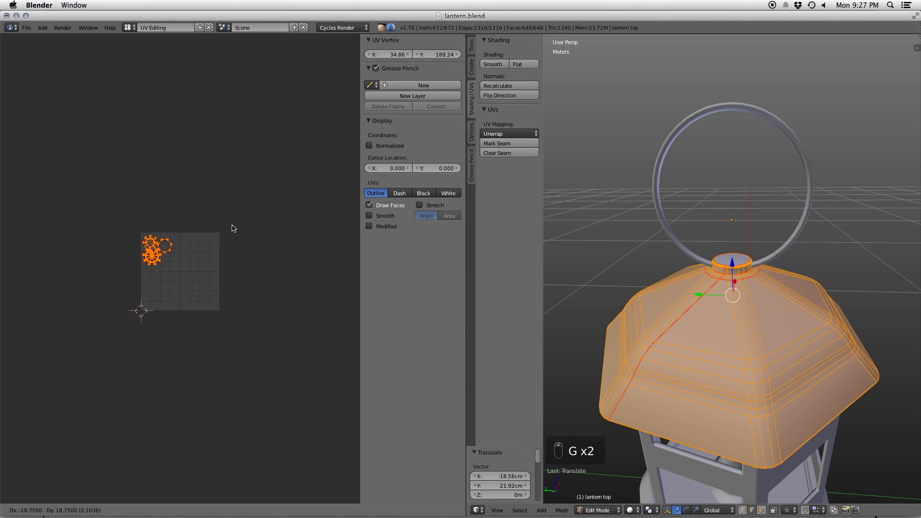
left_click(231, 225)
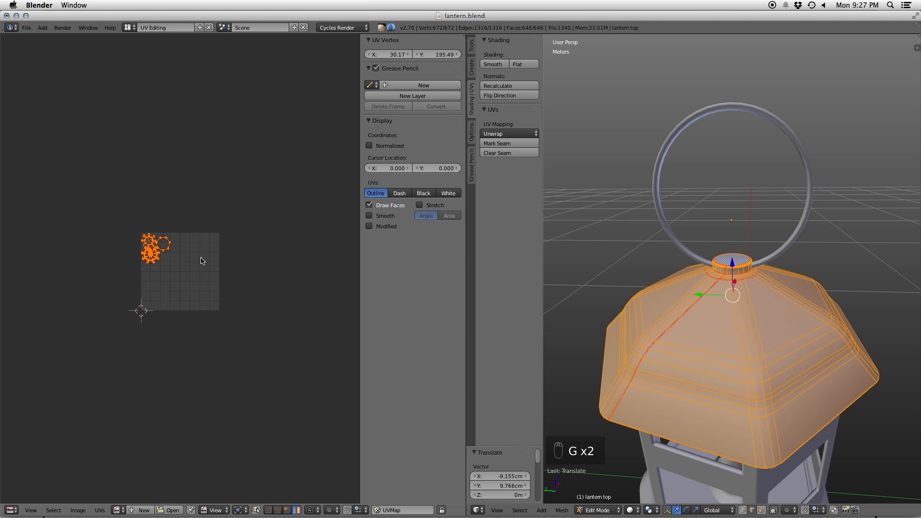
- Enlarge the lantern top's UV islands by about 1.18 and 1.02, refit them in the corner and leave mesh editing
key("s")
left_click(220, 263)
key("g")
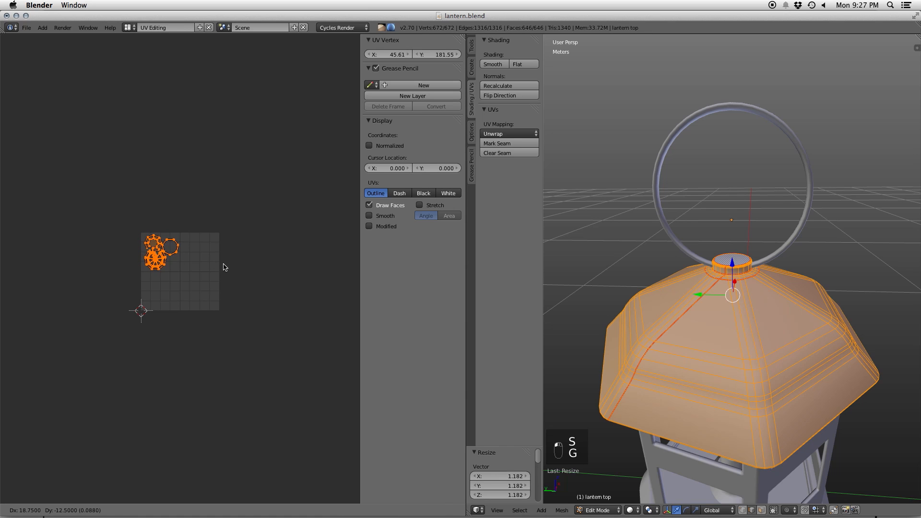
left_click(222, 264)
key("s")
left_click(223, 264)
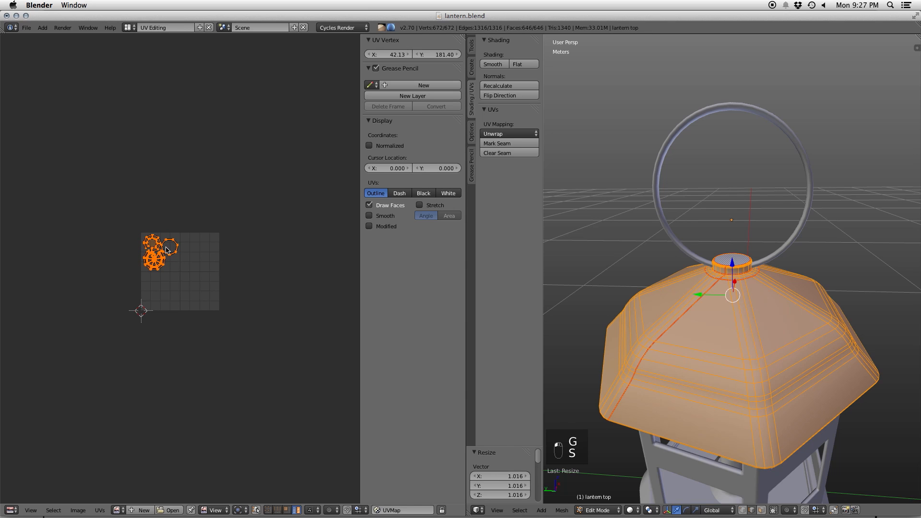
key("Tab")
- Unwrap the lantern ring's whole mesh with Smart UV Project, using an angle limit of 66 and an island margin of 0
right_click(682, 133)
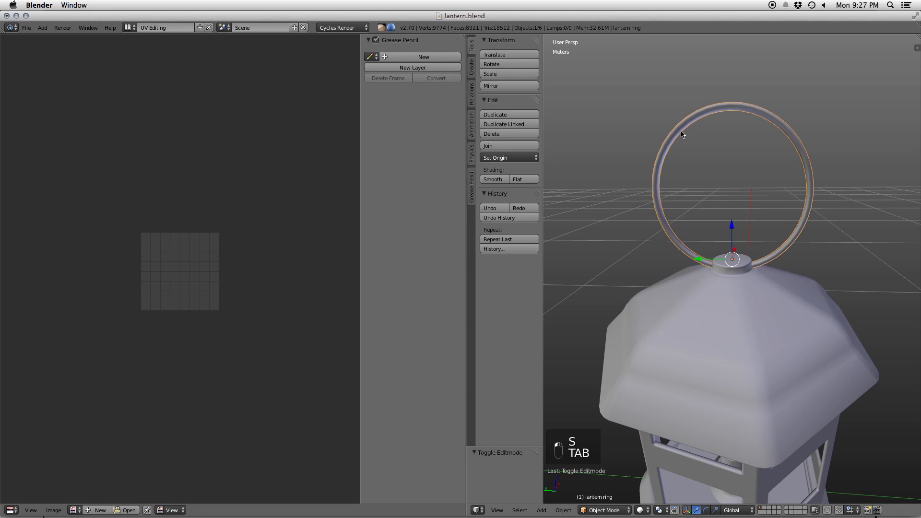
key("Tab")
key("u")
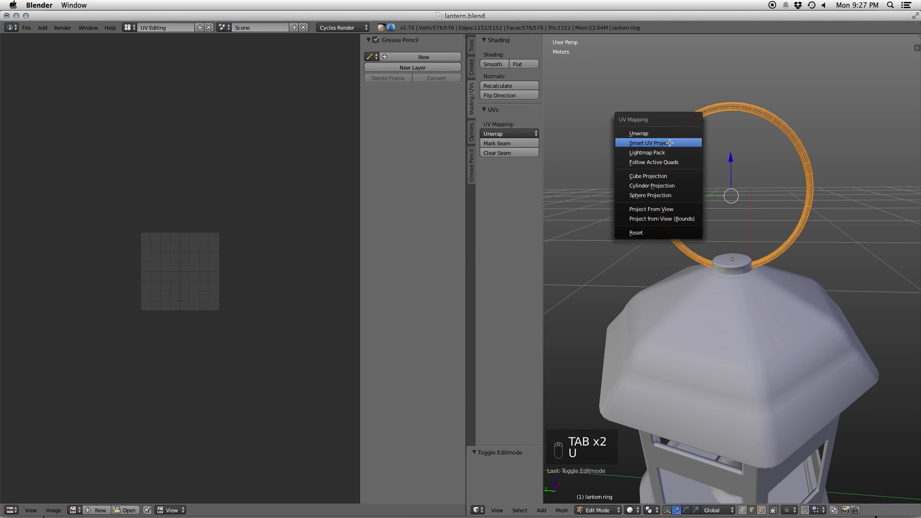
left_click(671, 141)
left_click(668, 192)
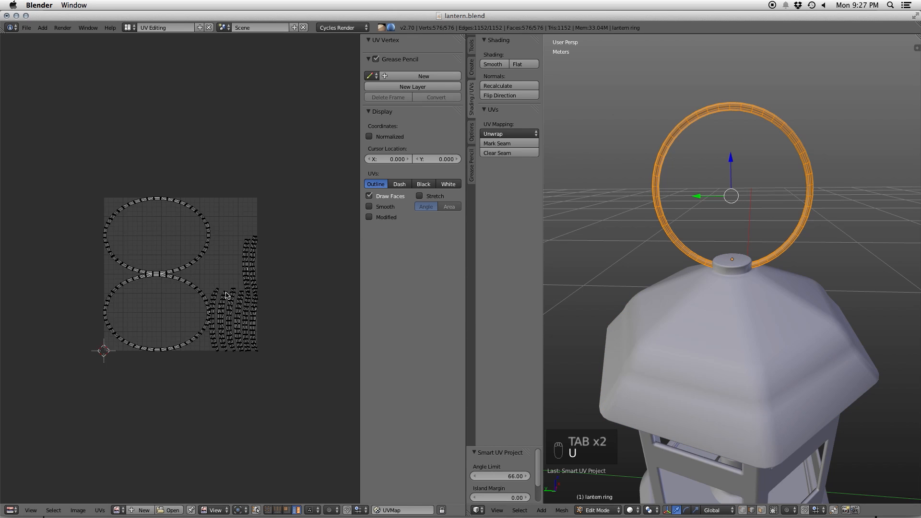
- Move the two upper curved strip UV islands of the lantern ring inside the upper oval island
key("a")
key("a")
right_click(245, 268)
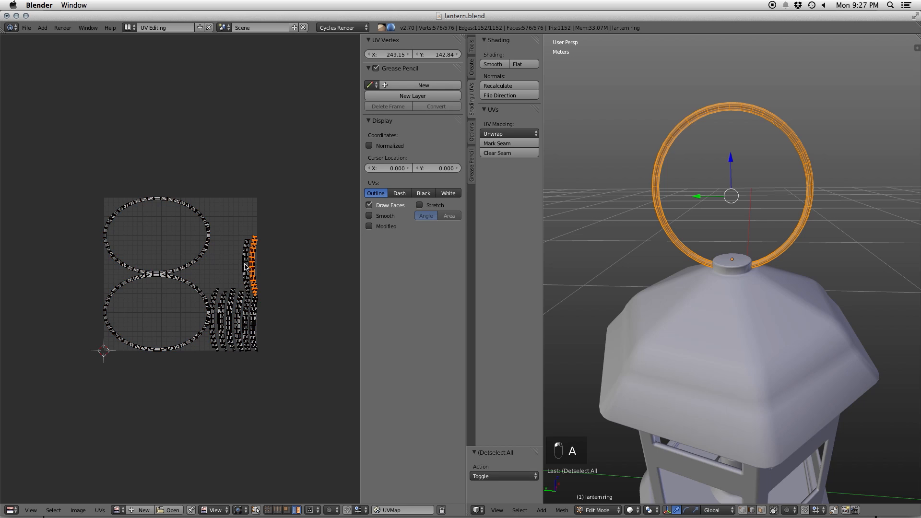
key("g")
left_click(139, 234)
- Move three of the lower curved strip UV islands side by side inside the lower oval island
right_click(244, 312)
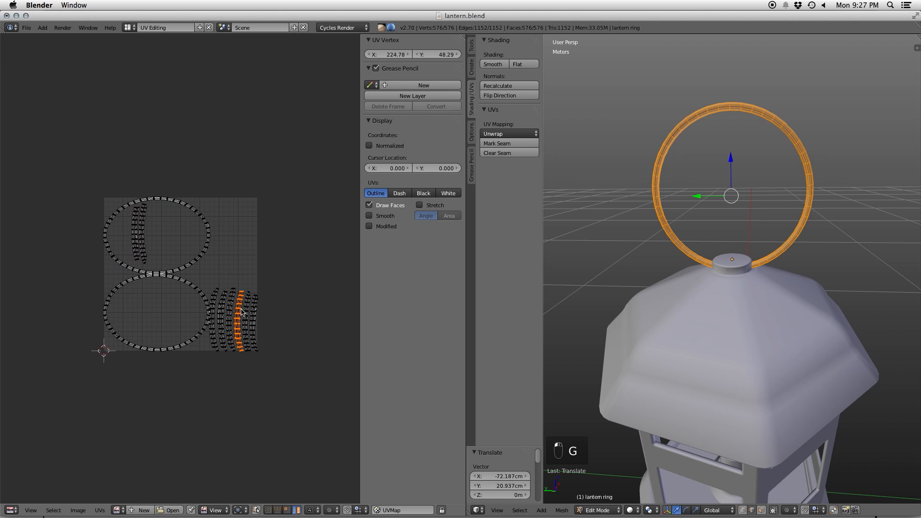
key("g")
left_click(140, 301)
right_click(224, 316)
key("g")
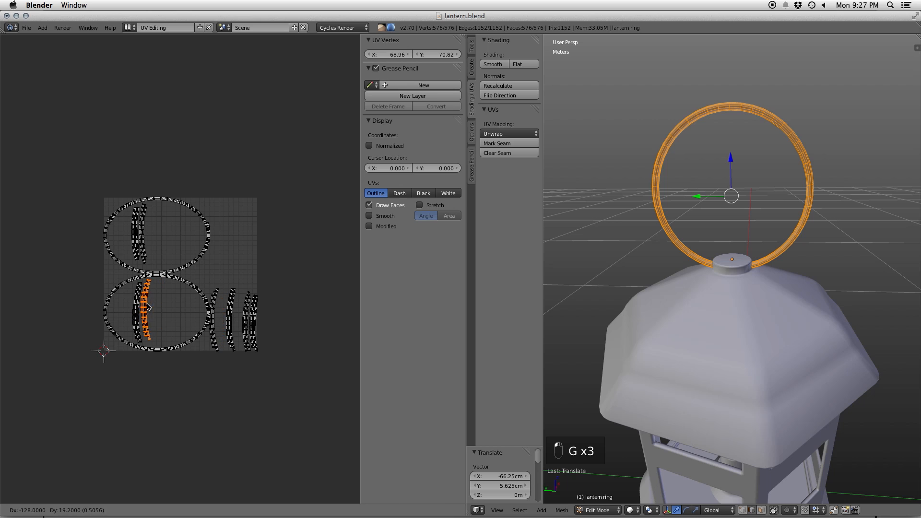
right_click(152, 310)
key("g")
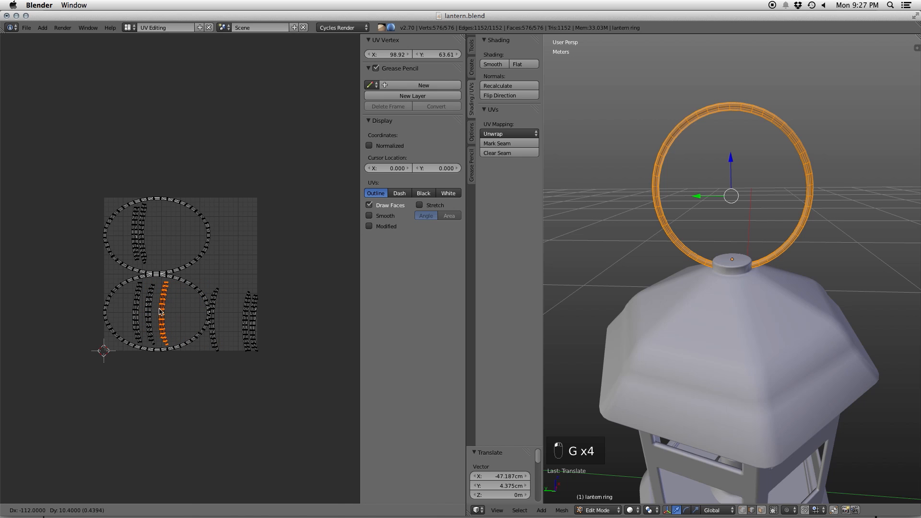
left_click(161, 311)
- Distribute the last three curved strip UV islands, placing two in the upper oval and one in the lower oval
right_click(213, 317)
key("g")
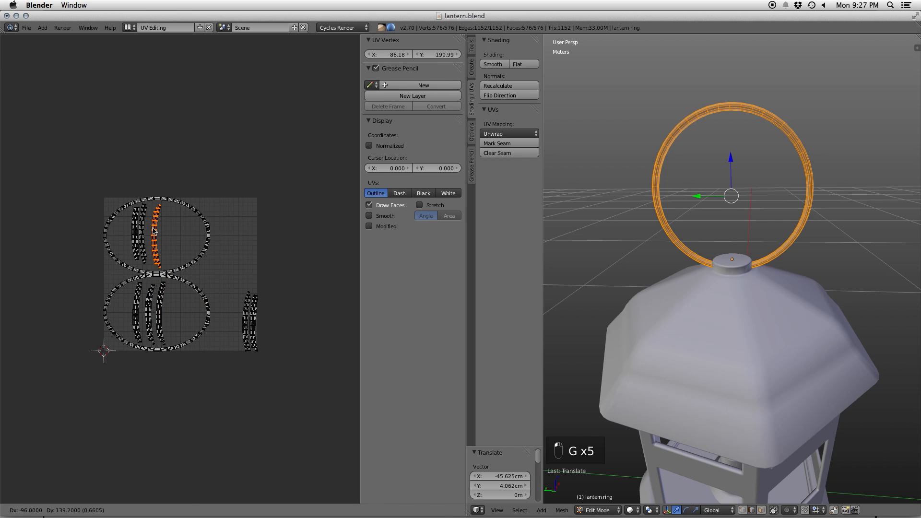
left_click(153, 231)
right_click(254, 319)
key("g")
left_click(173, 319)
right_click(246, 319)
key("g")
left_click(164, 231)
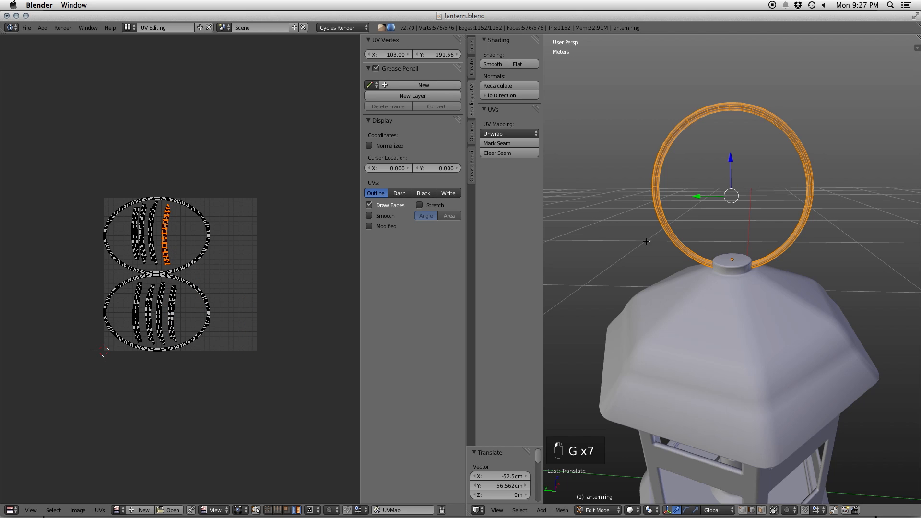
- Select all of the lantern ring's UV islands, shrink them together and move them toward the upper part of the UV square
key("a")
key("a")
key("a")
key("a")
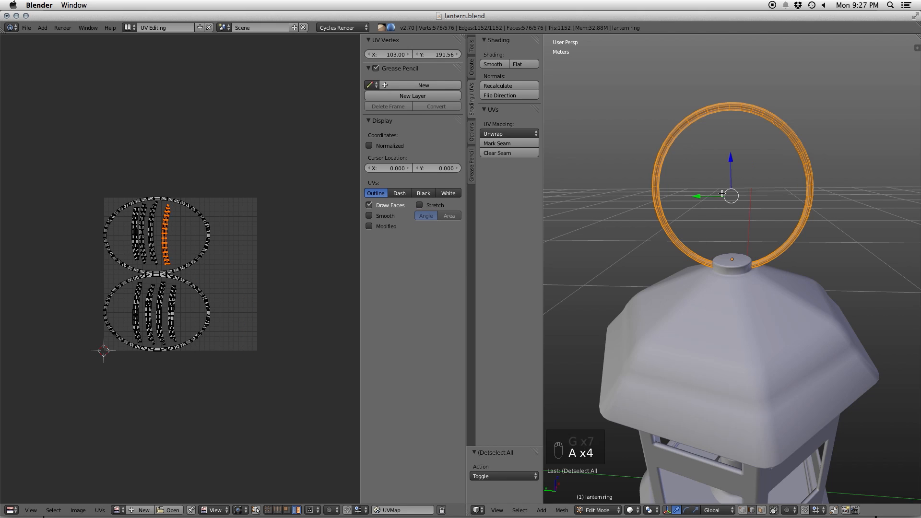
key("s")
key("a")
key("a")
key("a")
key("s")
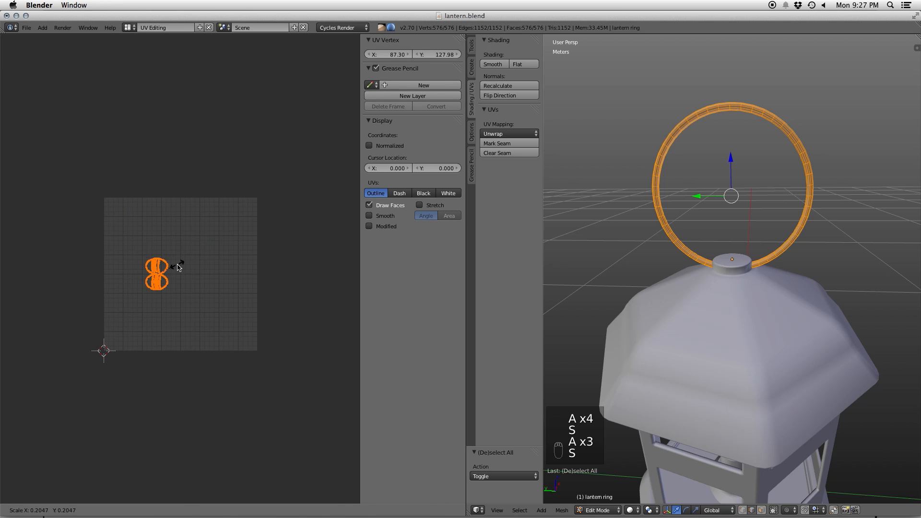
left_click(179, 237)
key("g")
left_click(204, 226)
key("Tab")
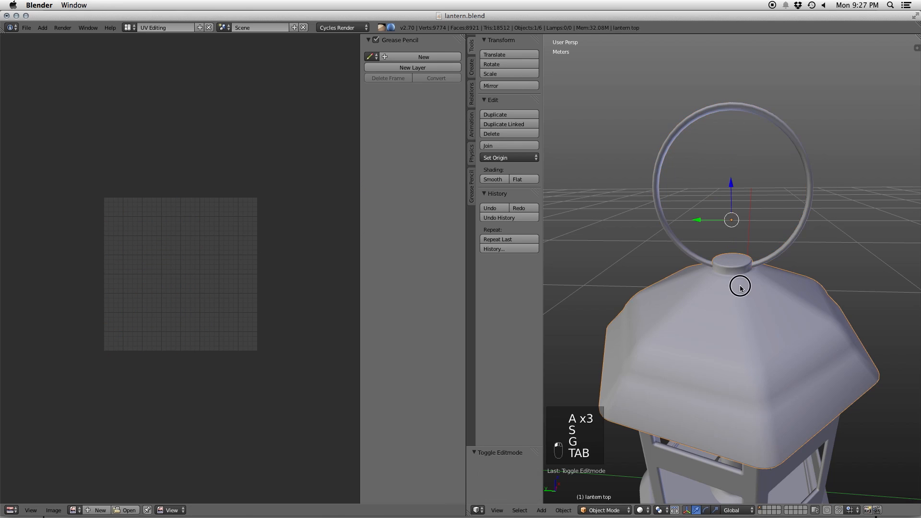
- Mark the lowest corner of the lantern top's thin outline UV island with the 2D cursor as a placement reference
right_click(661, 304)
key("Tab")
scroll(206, 264, "up", 5)
middle_click_drag(276, 279, 237, 302)
left_click(257, 317)
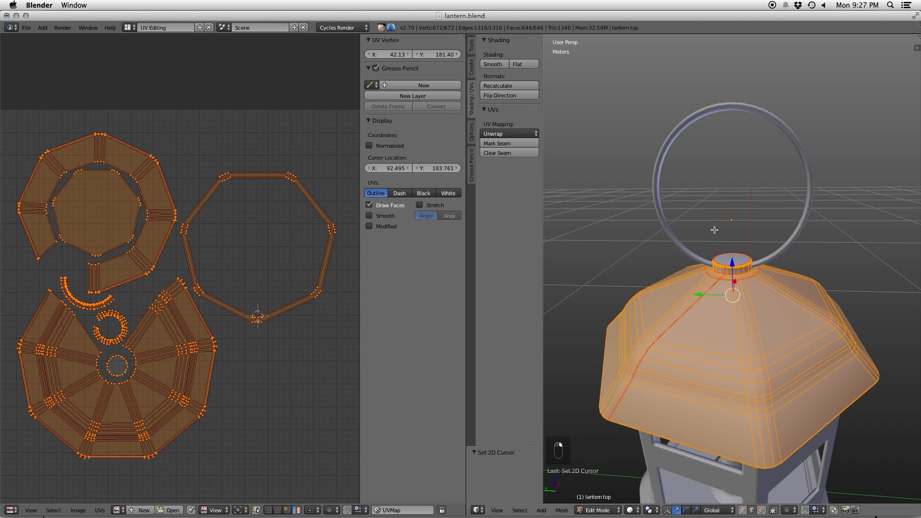
- Move the lantern ring's UV islands above the 2D cursor and scale them down to fit inside the lantern top's outline island
key("Tab")
right_click(801, 223)
key("Tab")
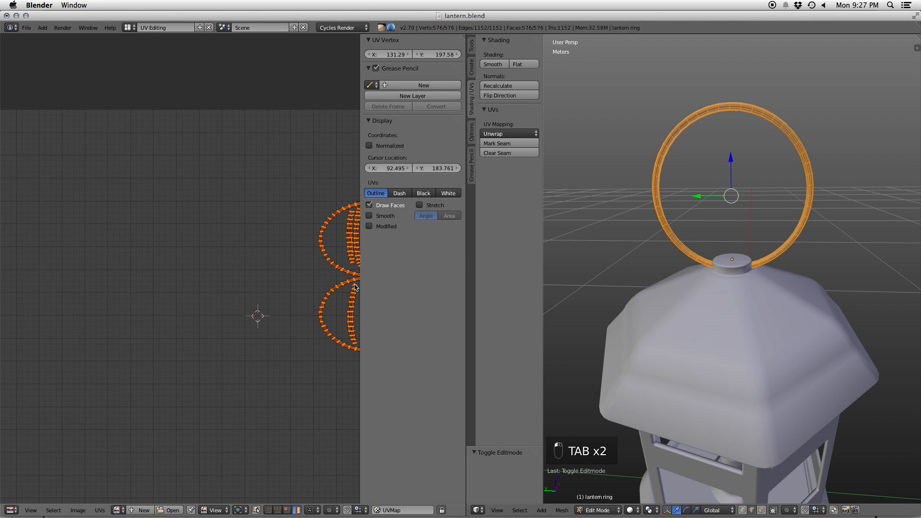
key("g")
left_click(310, 257)
key("s")
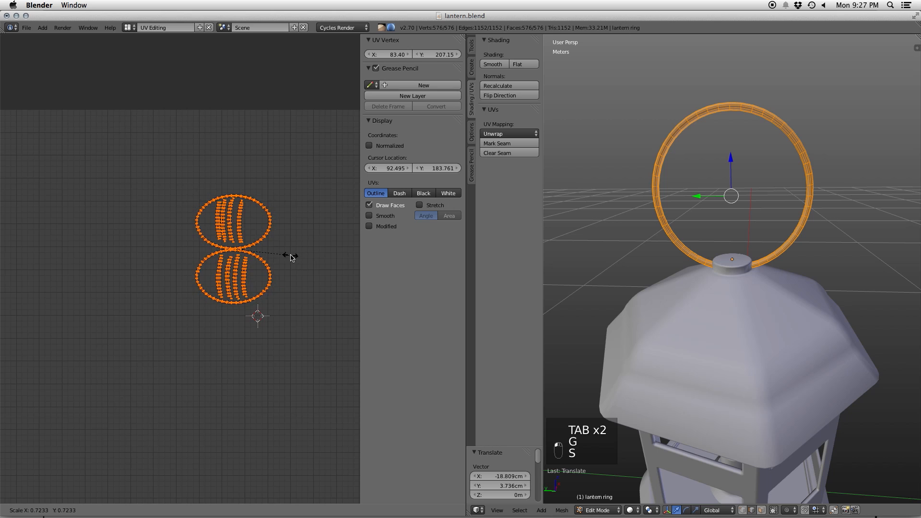
left_click(298, 259)
key("g")
left_click(294, 259)
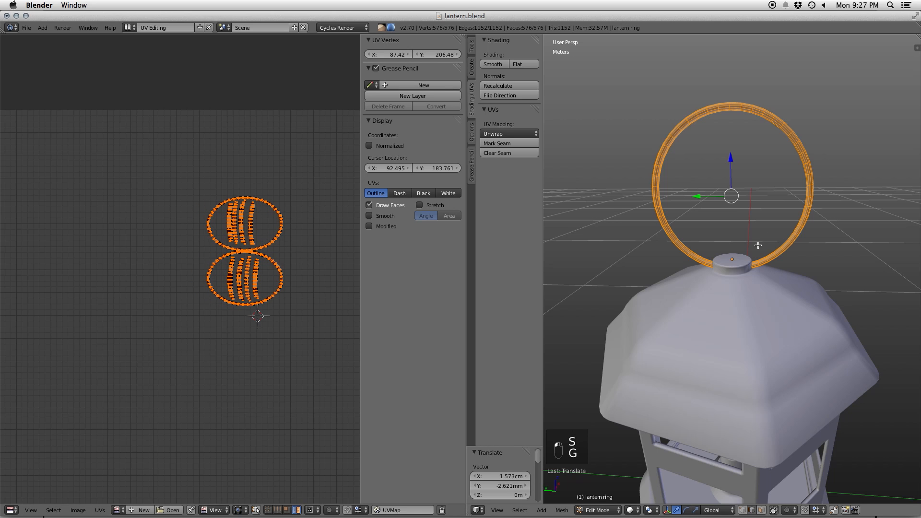
- Check the lantern top's UV layout against the ring's placement and save the file over lantern.blend
key("Tab")
right_click(778, 318)
key("Tab")
key("Tab")
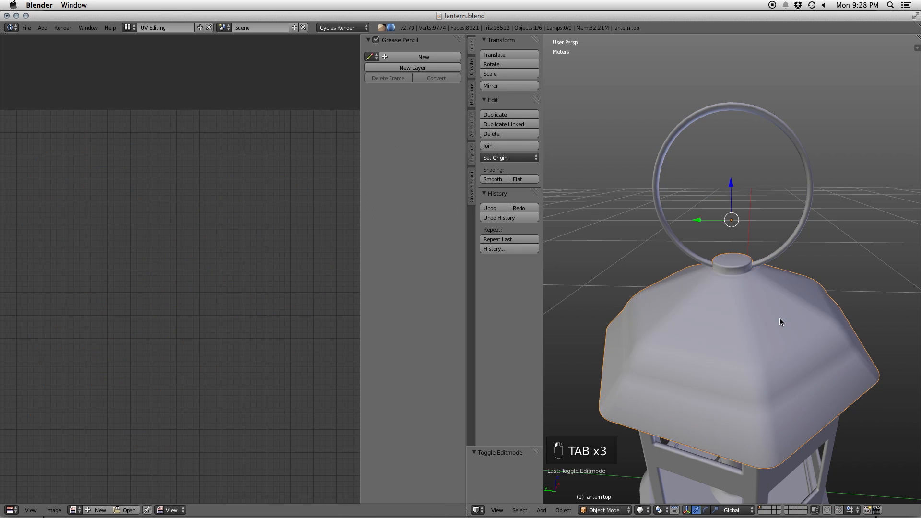
scroll(779, 320, "down", 6)
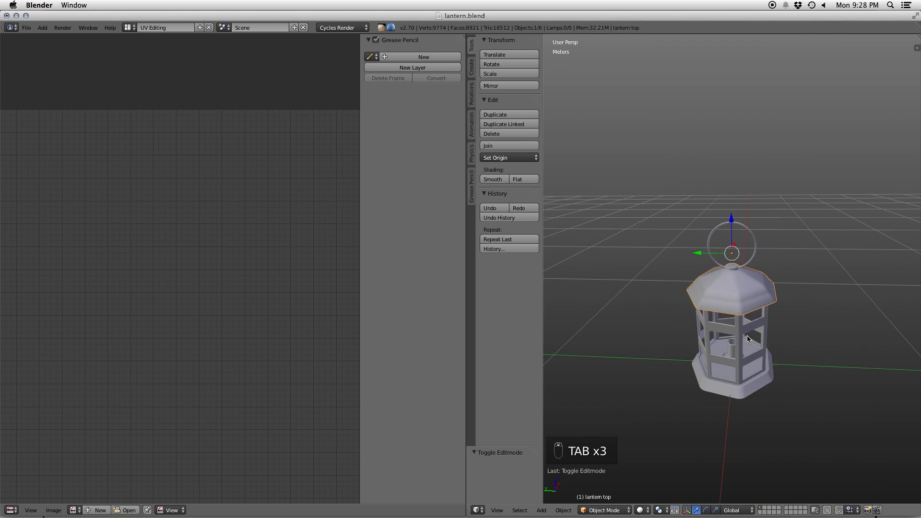
key("super+s")
left_click(737, 305)
- Open the lantern base's mesh in edge select mode and mark the two edge loops along its upper rim as seams
right_click(747, 356)
key("Tab")
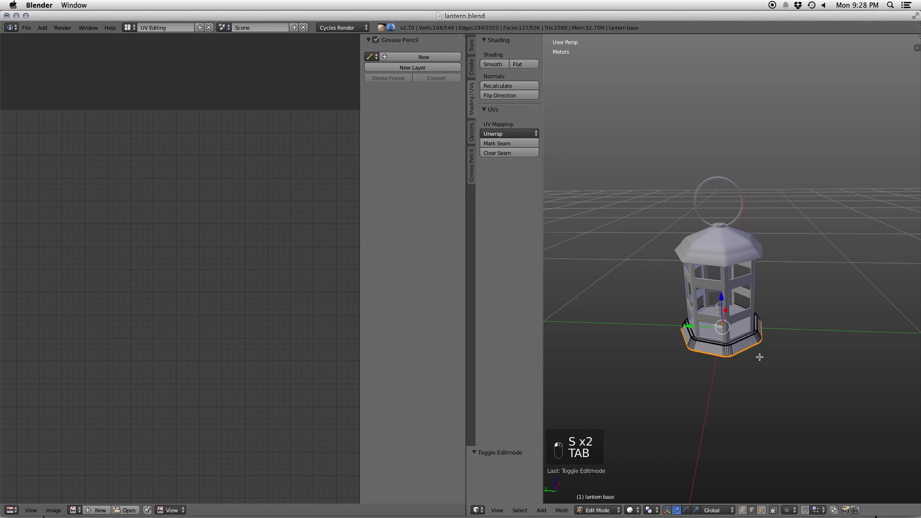
key("a")
key("a")
key("KP_Decimal")
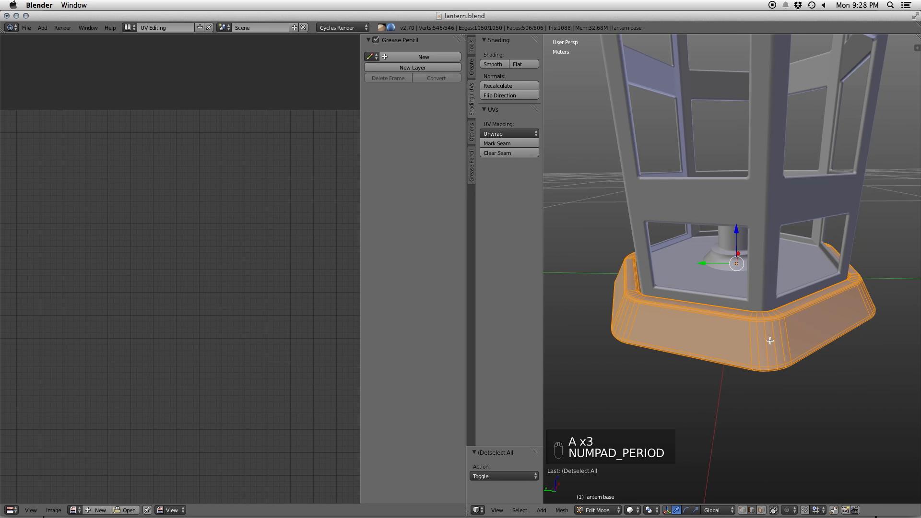
middle_click_drag(739, 319, 759, 317)
scroll(736, 313, "up", 1)
key("ctrl+Tab")
left_click(723, 311)
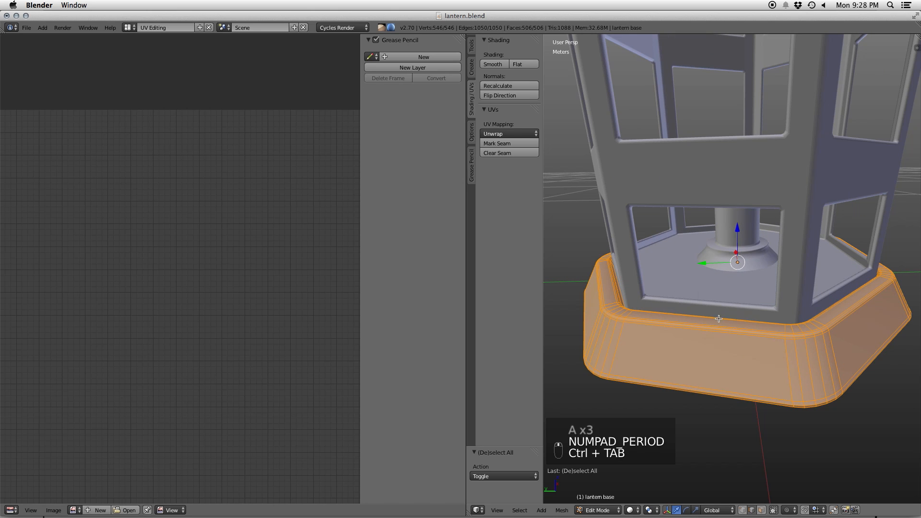
left_click(718, 328, "alt")
left_click(718, 319, "alt+shift")
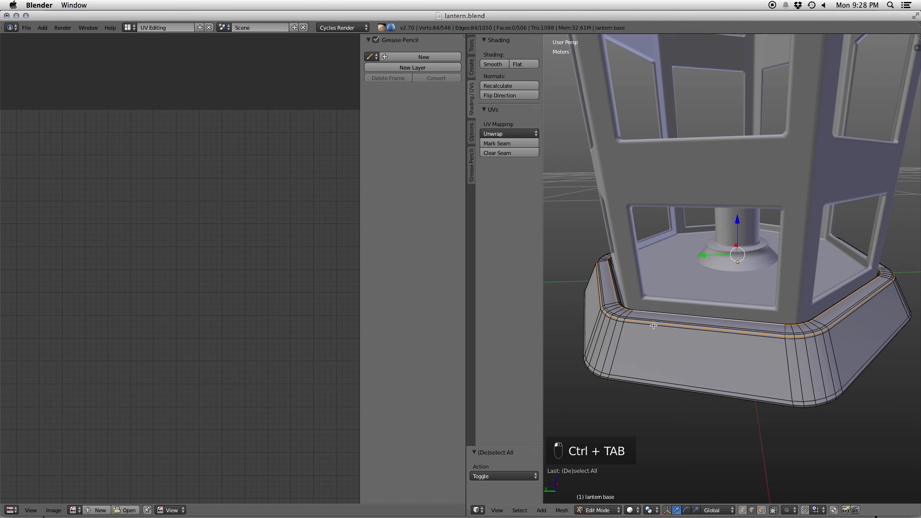
left_click(497, 143)
- Mark seams along the outer and inner edge loops around the underside of the lantern base
middle_click_drag(694, 313, 685, 244)
left_click(672, 179, "alt+shift")
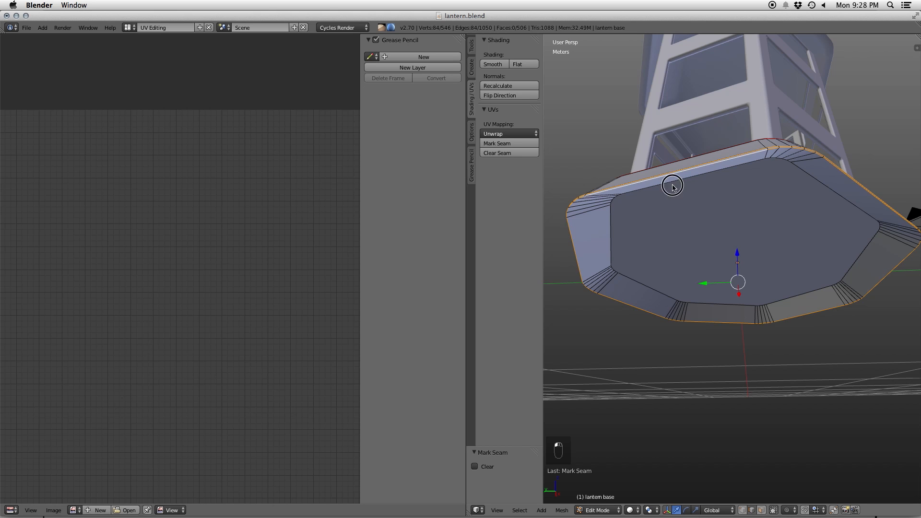
left_click(497, 143)
key("a")
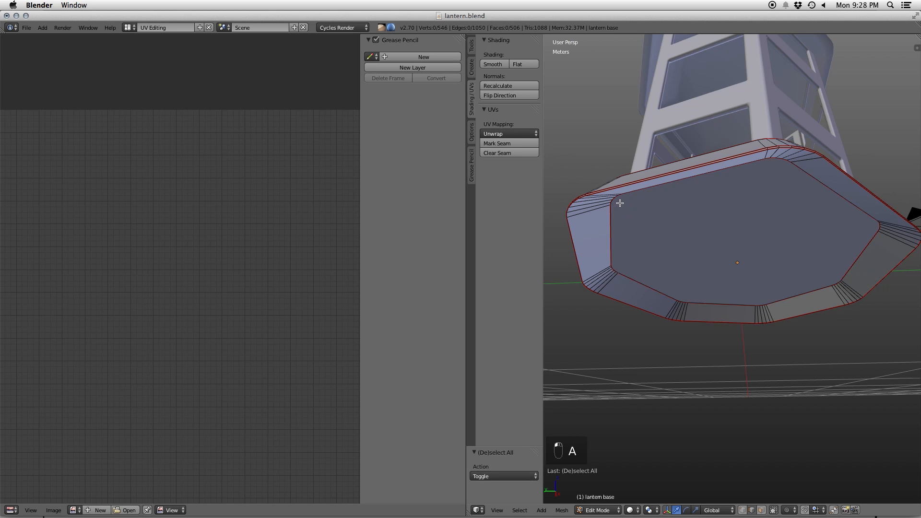
- Open the lantern top's mesh and check which corner its vertical seam runs along
middle_click_drag(679, 216, 702, 193)
scroll(701, 192, "down", 5)
key("Tab")
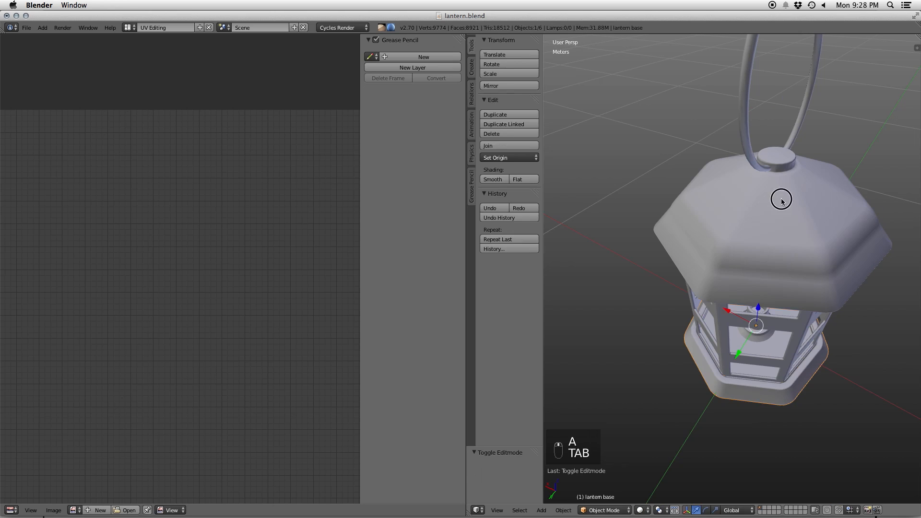
right_click(787, 212)
key("Tab")
key("a")
key("a")
key("a")
middle_click_drag(786, 212, 751, 197)
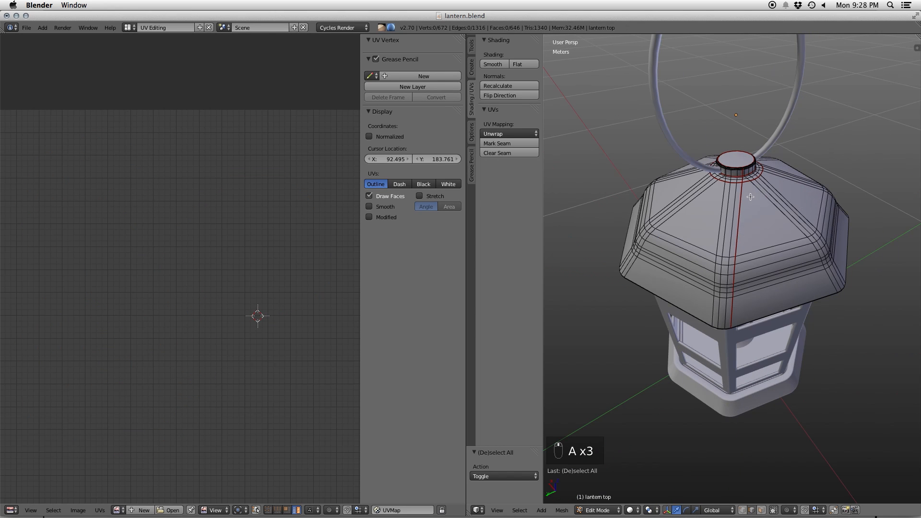
- Mark the vertical edge loop at the lantern base's corner beneath the top's seam as a seam
key("Tab")
right_click(748, 399)
key("Tab")
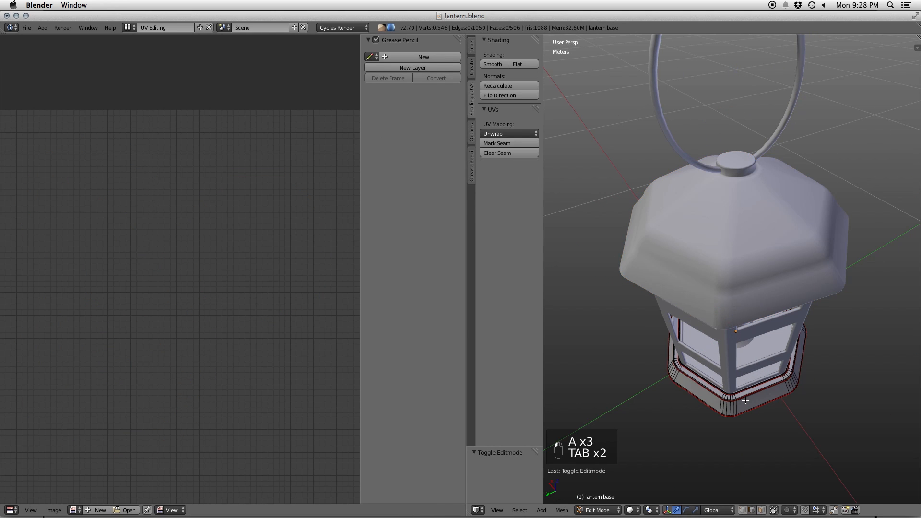
key("a")
right_click(739, 406, "alt")
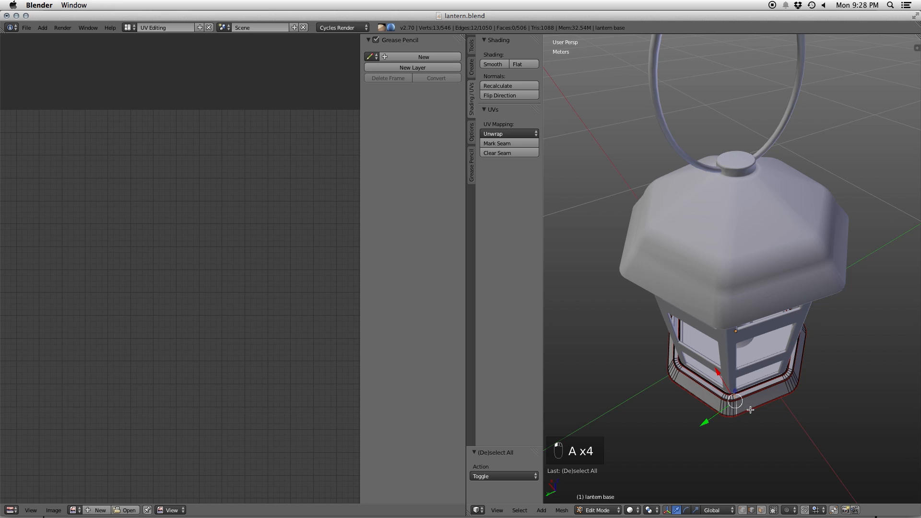
key("KP_Decimal")
key("z")
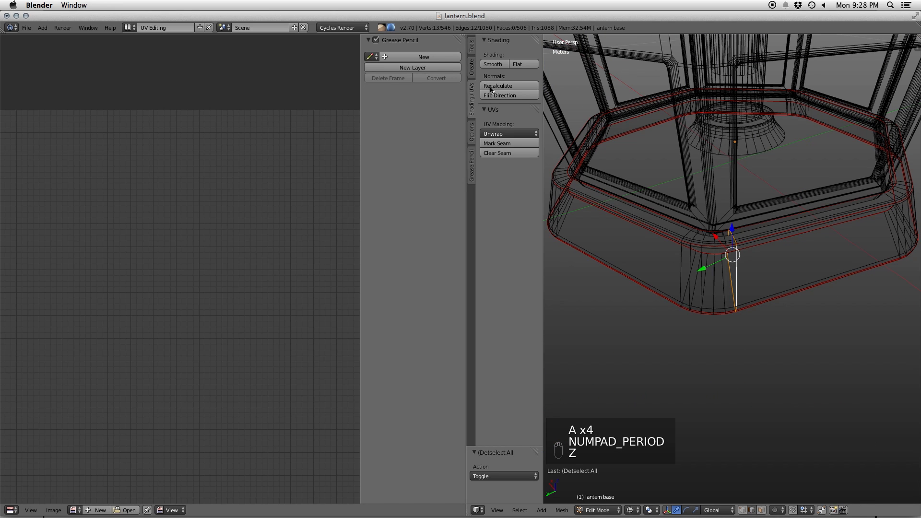
left_click(501, 145)
middle_click_drag(704, 216, 708, 70)
key("z")
- Select the whole lantern base mesh and unwrap it along its seams
middle_click_drag(782, 320, 770, 290)
key("Tab")
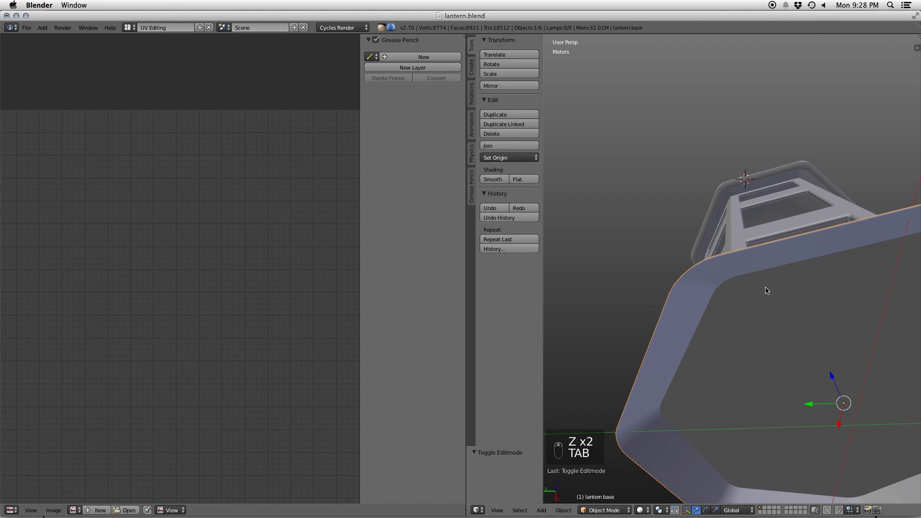
key("Tab")
key("a")
key("a")
key("a")
key("a")
key("a")
key("u")
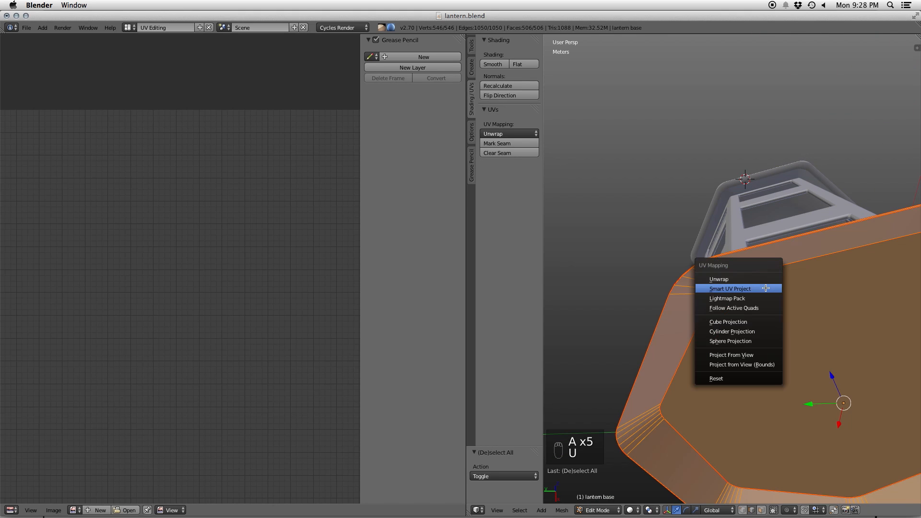
left_click(749, 274)
scroll(301, 317, "down", 1)
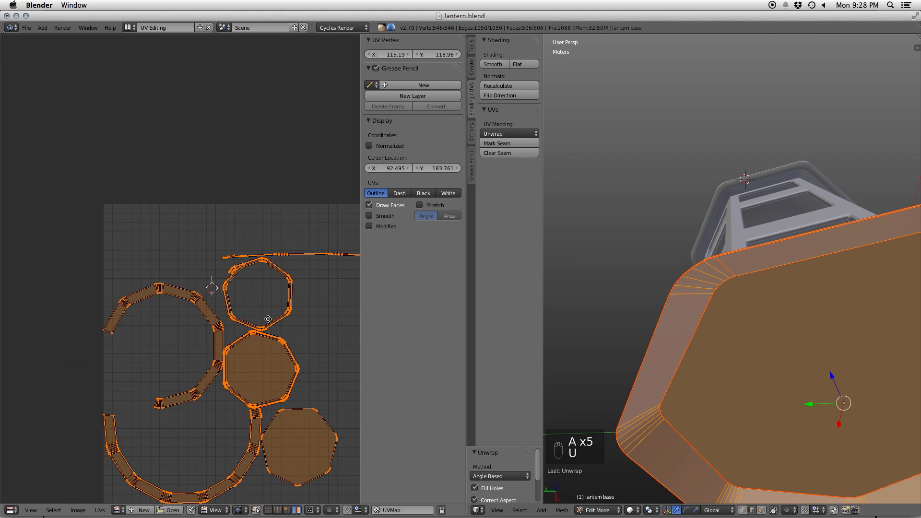
middle_click_drag(269, 326, 266, 279)
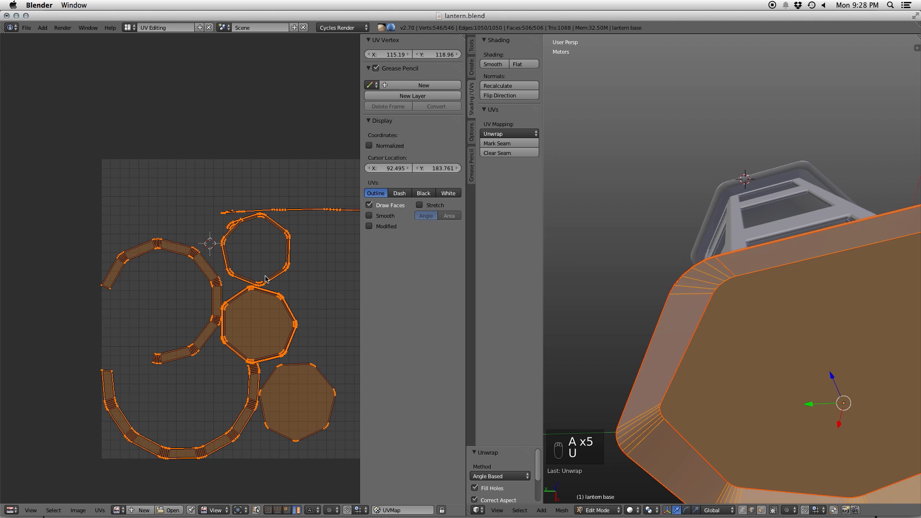
- Nest the smaller arc-shaped UV island inside the larger arc and place the heavily edged heptagon island within both
right_click(274, 326)
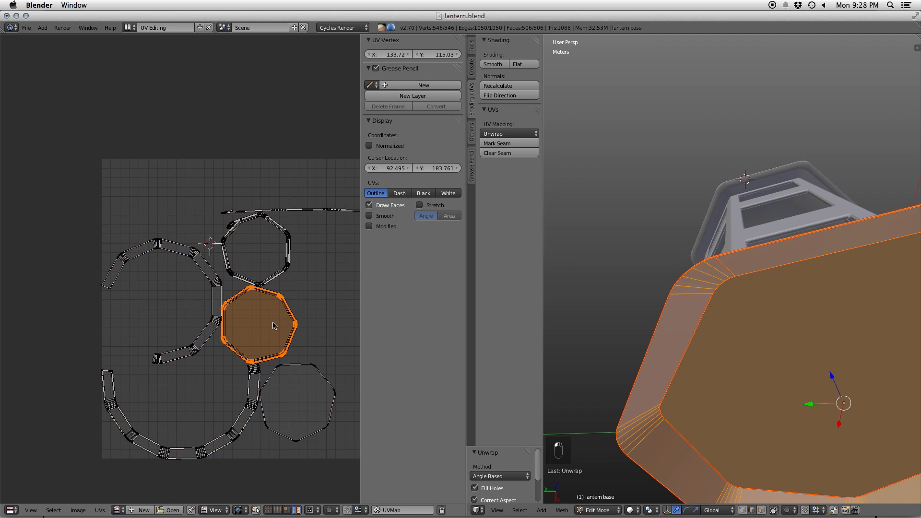
right_click(271, 278)
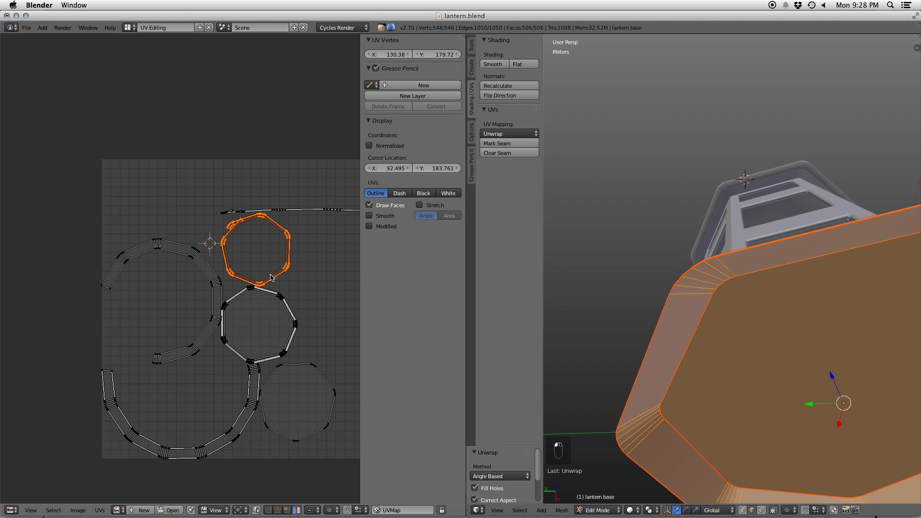
right_click(330, 377)
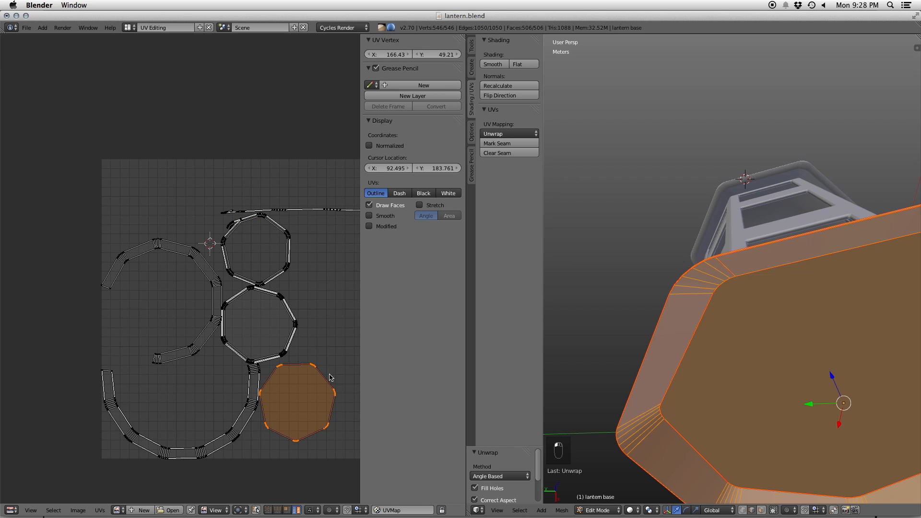
right_click(260, 402)
middle_click_drag(672, 365, 681, 324)
scroll(680, 396, "up", 5)
right_click(206, 336)
key("g")
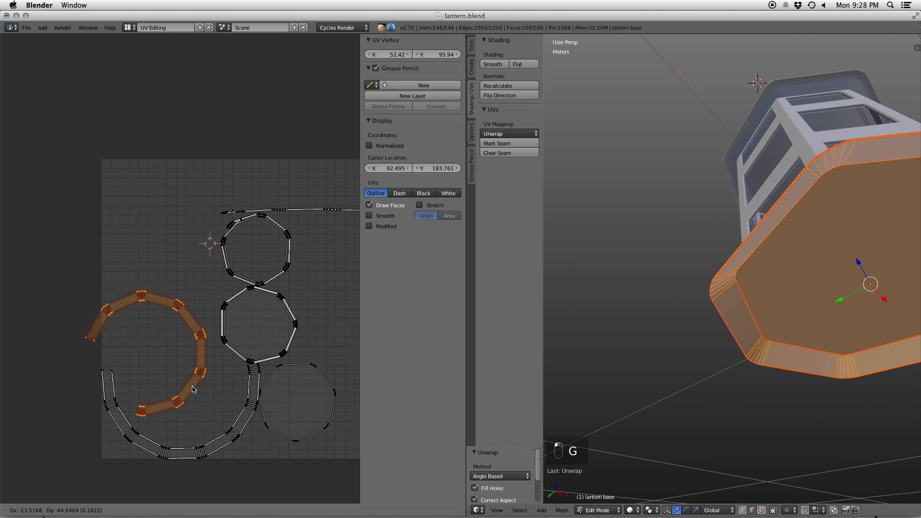
left_click(228, 419)
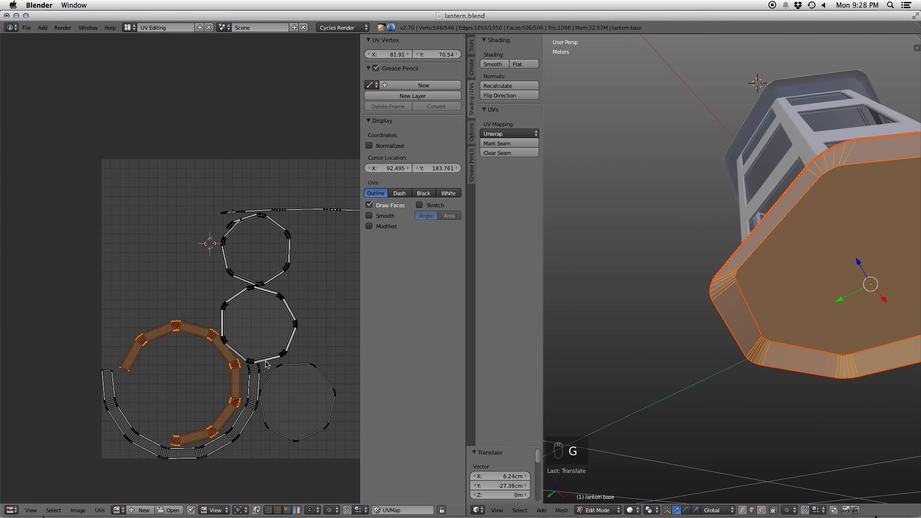
right_click(293, 353)
key("g")
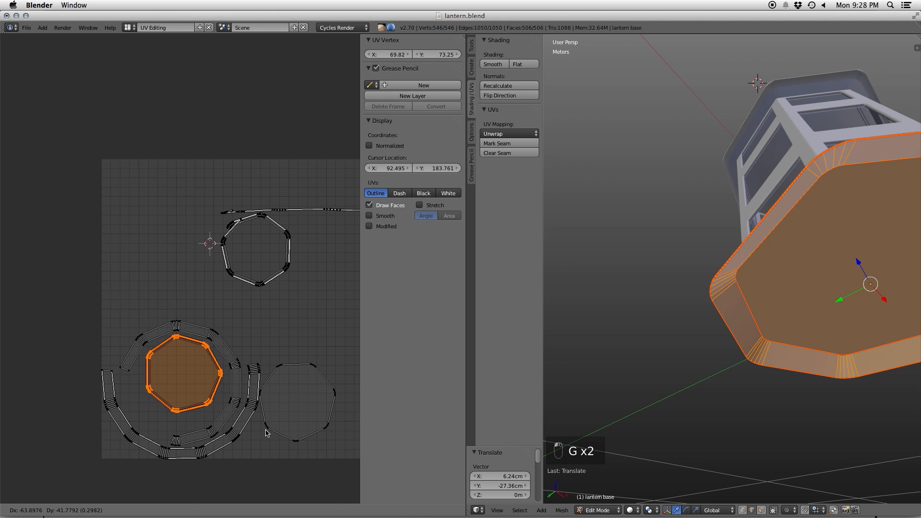
left_click(271, 434)
- Move the plain heptagon island and the thin heptagonal outline island side by side above the nested arcs
right_click(303, 427)
key("g")
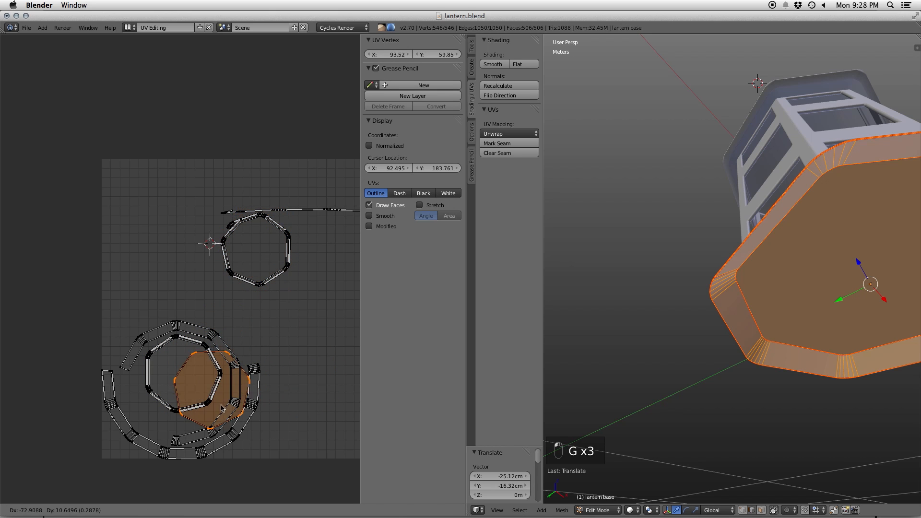
left_click(145, 310)
right_click(264, 283)
key("g")
left_click(213, 322)
right_click(194, 372)
key("g")
right_click(233, 305)
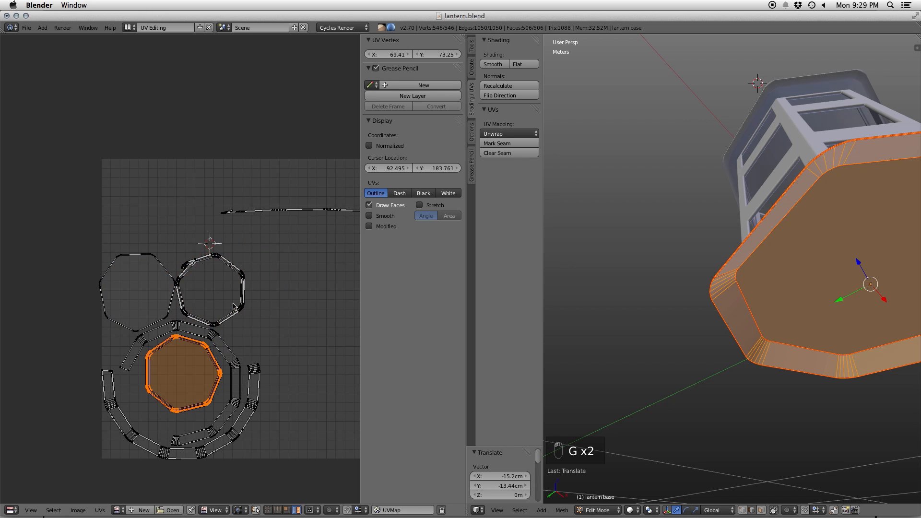
- Enable UV and mesh selection sync and circle-select the outline island's overlapping section to locate it on the lantern base
right_click(187, 267)
scroll(217, 275, "up", 6)
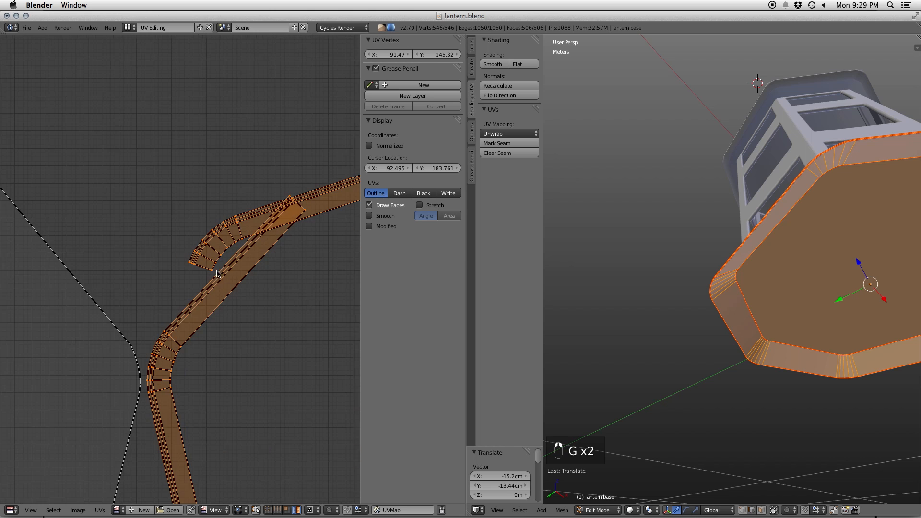
scroll(245, 263, "down", 5)
middle_click_drag(659, 297, 706, 319)
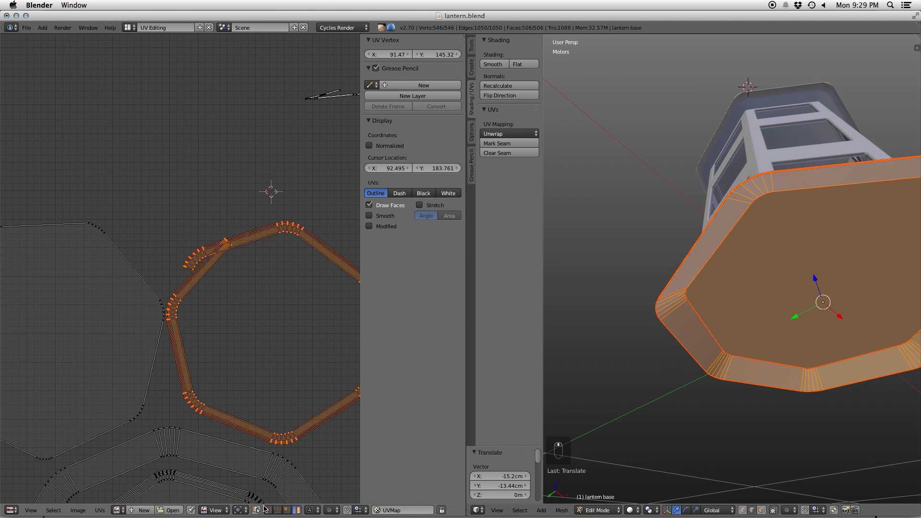
left_click(257, 510)
key("a")
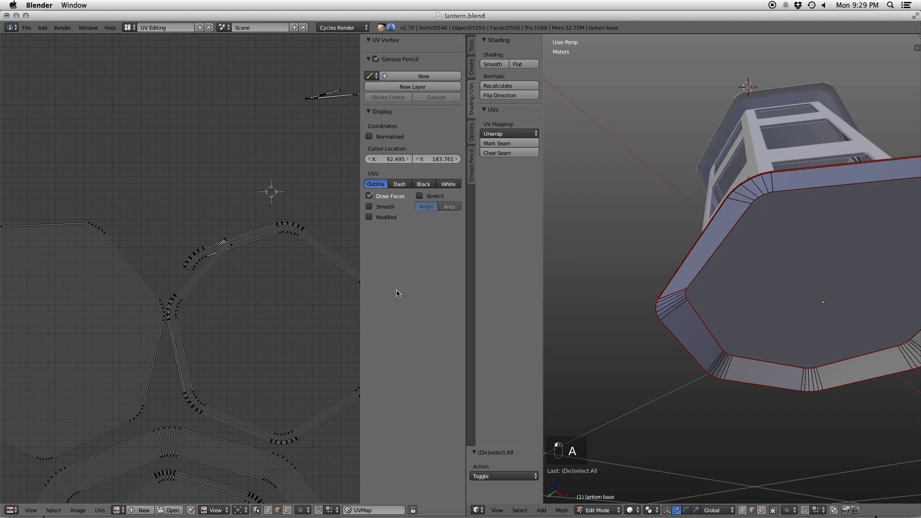
right_click(291, 233)
key("c")
mouse_move(294, 229)
left_mouse_down()
mouse_move(212, 260)
mouse_move(218, 252)
left_mouse_up()
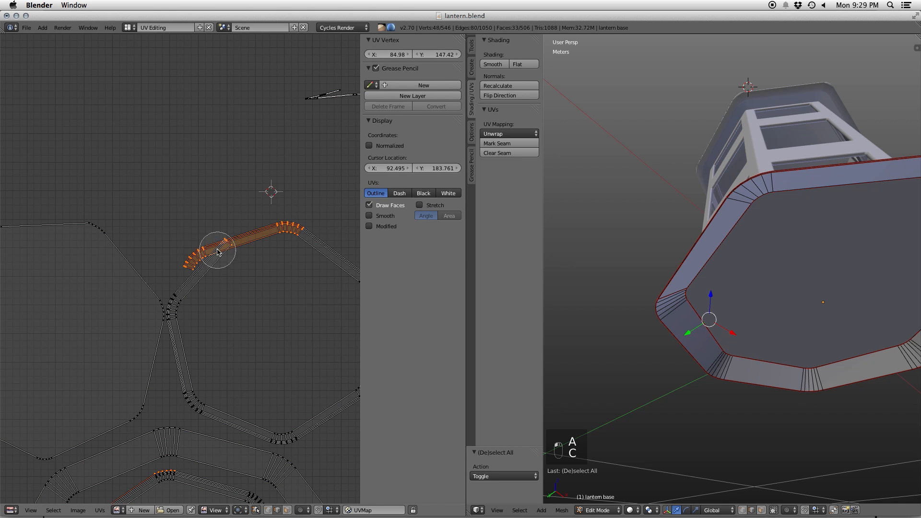
right_click(218, 252)
middle_click_drag(724, 262, 711, 305)
key("a")
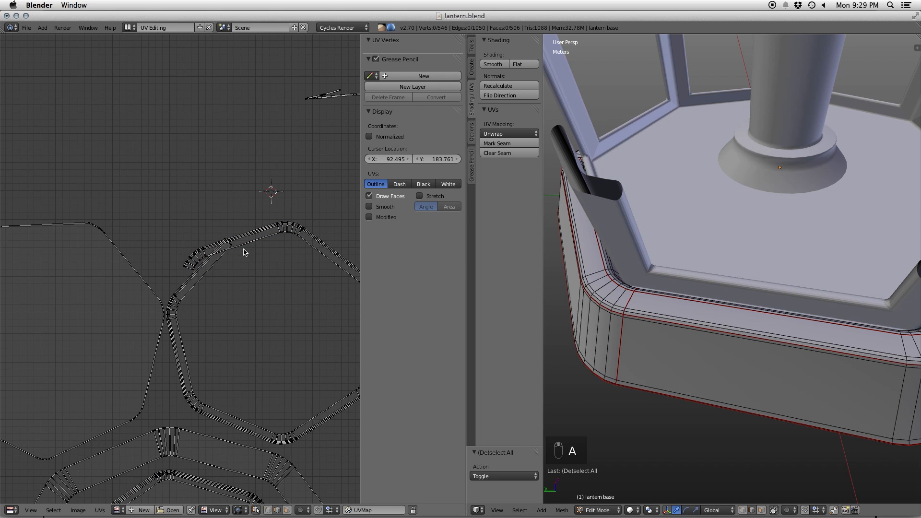
- Clear the seam from the inner edge loop of the lantern base's upper rim
right_click(227, 243)
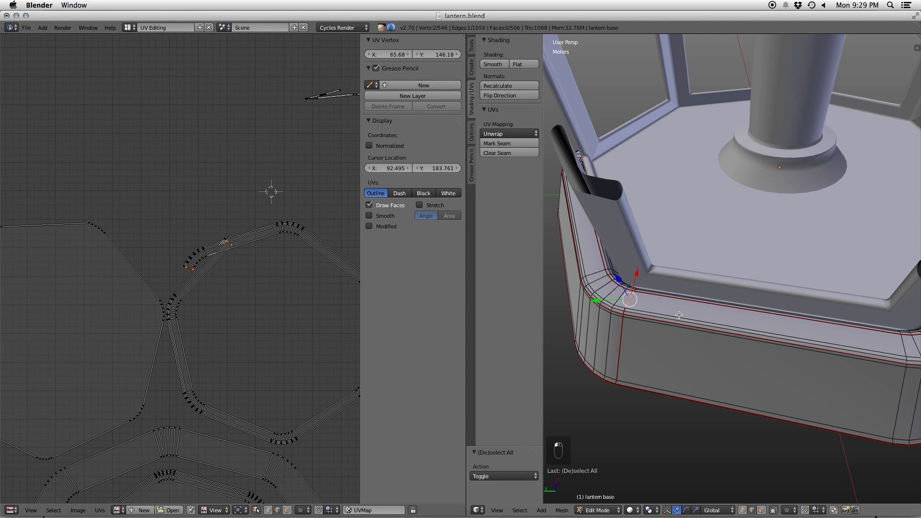
key("a")
middle_click_drag(649, 311, 621, 325)
key("ctrl+Tab")
left_click(644, 262)
right_click(643, 265, "alt")
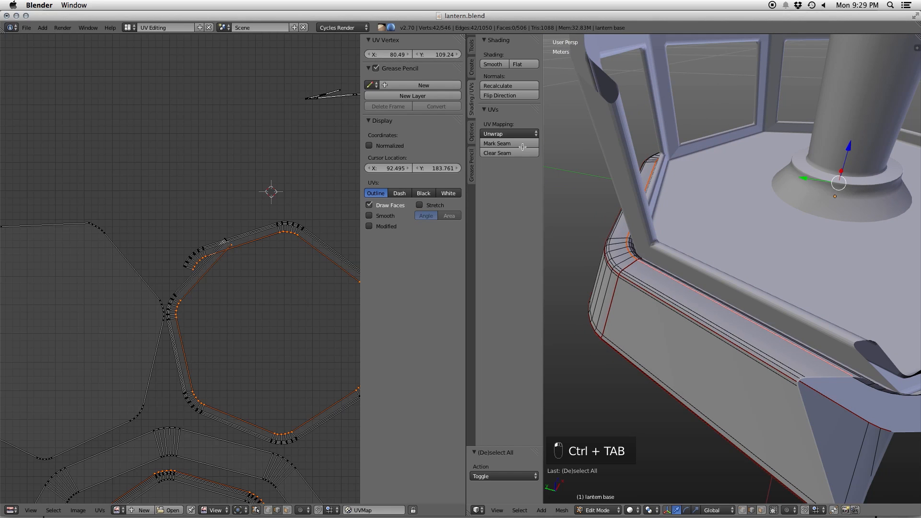
left_click(514, 153)
- Select the whole lantern base mesh again and unwrap it with the changed seams
key("a")
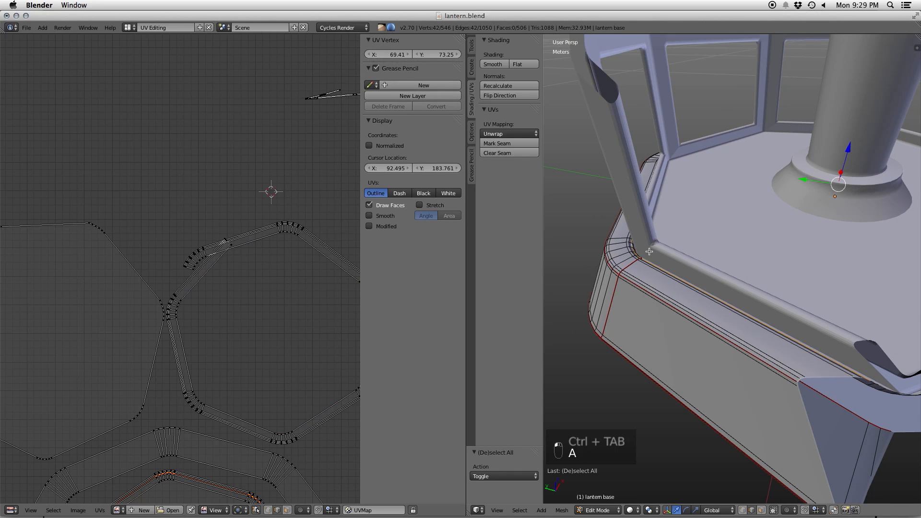
key("a")
key("a")
key("a")
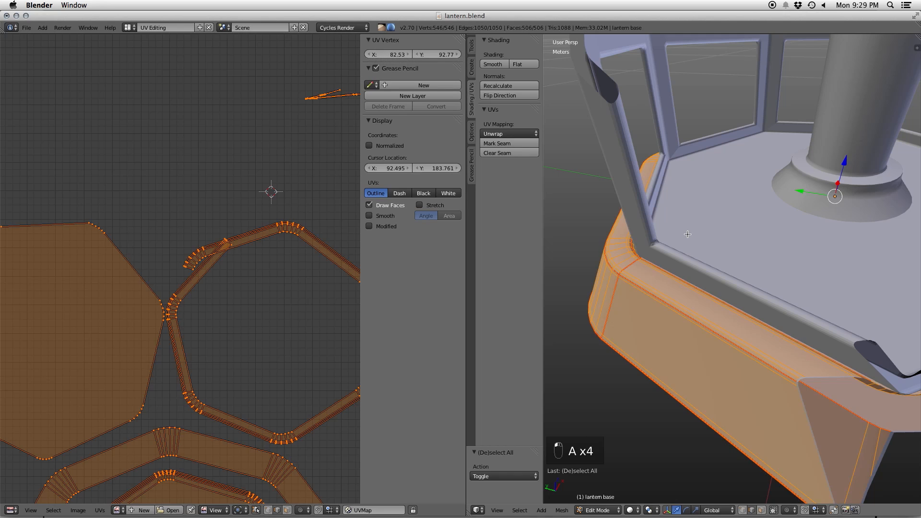
key("u")
left_click(688, 236)
scroll(322, 268, "down", 5)
middle_click_drag(318, 264, 280, 227)
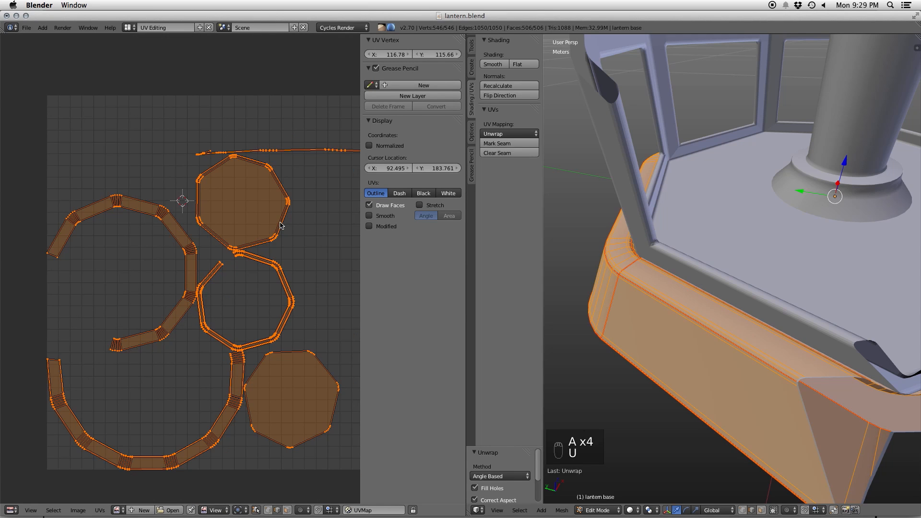
- Try moving an edge of the arc-shaped island, and undo back past the latest unwrap to the packed layout
right_click(169, 299)
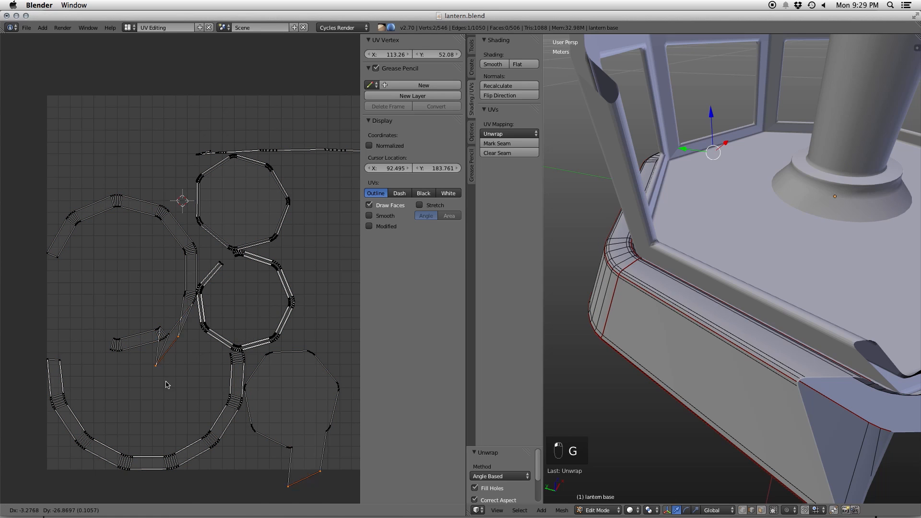
key("super+z")
key("super+z")
key("super+z")
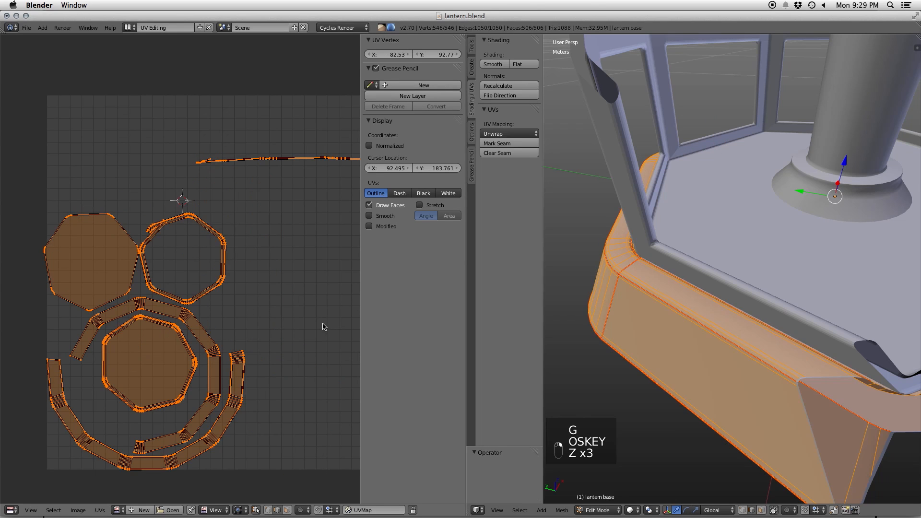
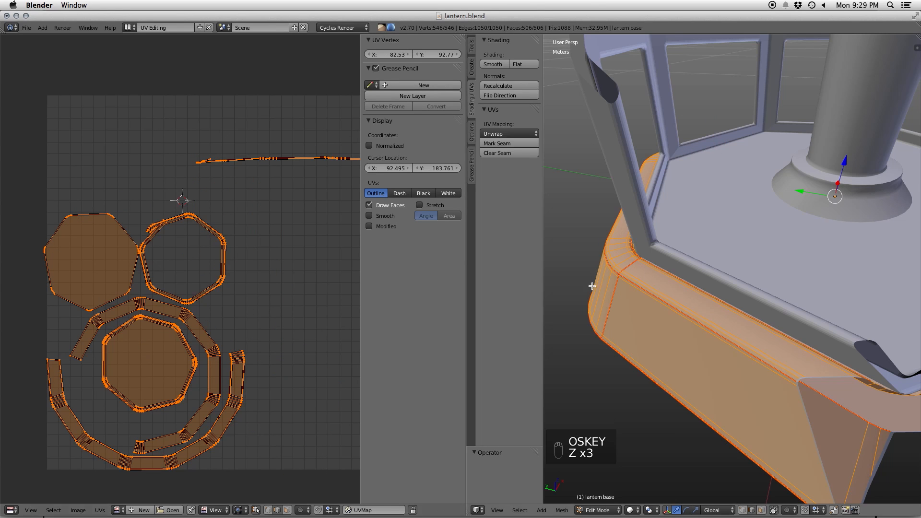
- Turn off UV and mesh selection sync and move the outline ring island away from the neighbouring islands
right_click(222, 243)
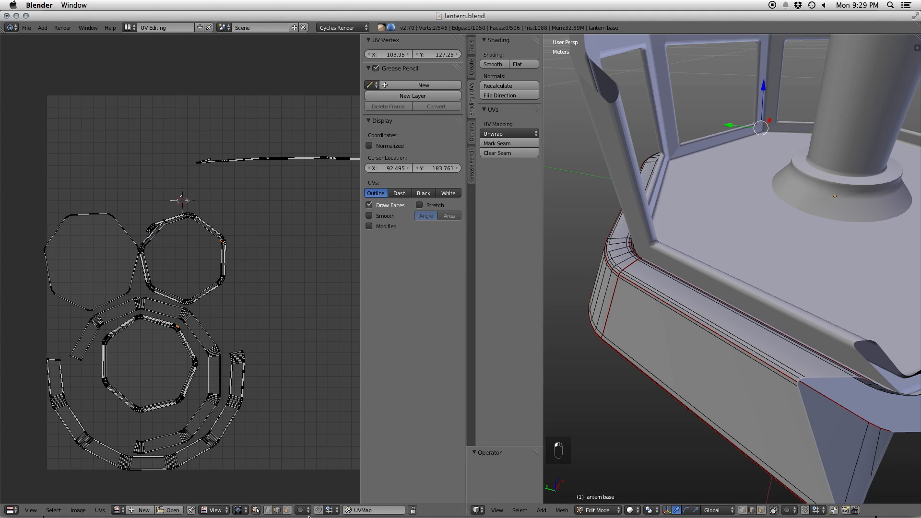
left_click(256, 510)
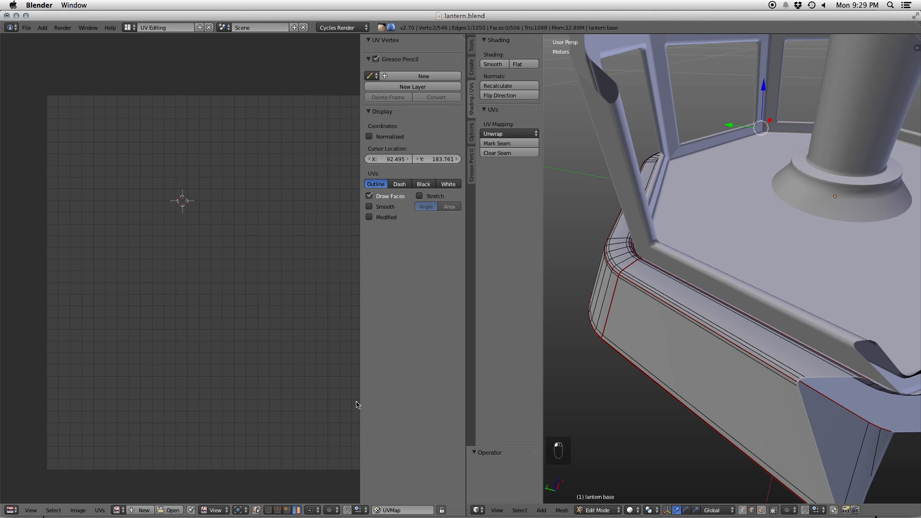
key("a")
key("a")
key("a")
key("g")
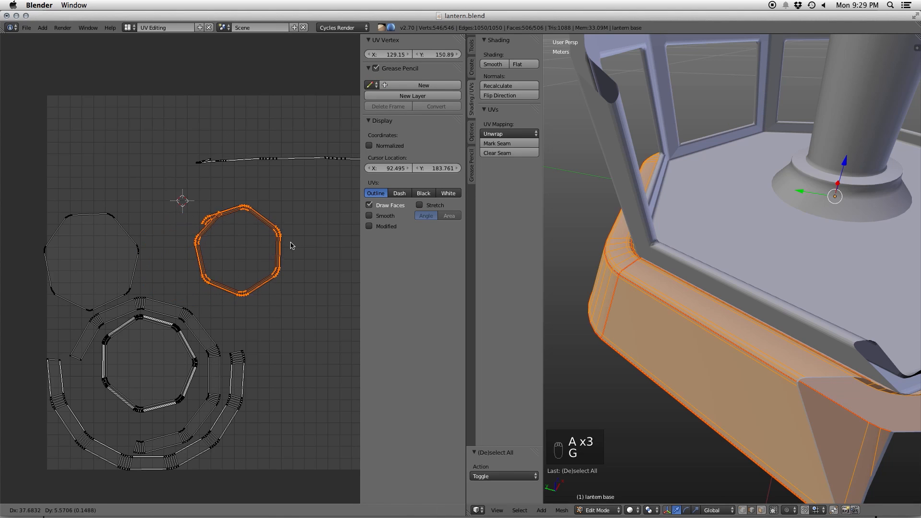
left_click(290, 246)
- Circle-select the ring island with selection sync on, switch to face selection, and unwrap only those upper rim faces
key("a")
key("c")
left_click_drag(267, 284, 220, 226)
right_click(235, 267)
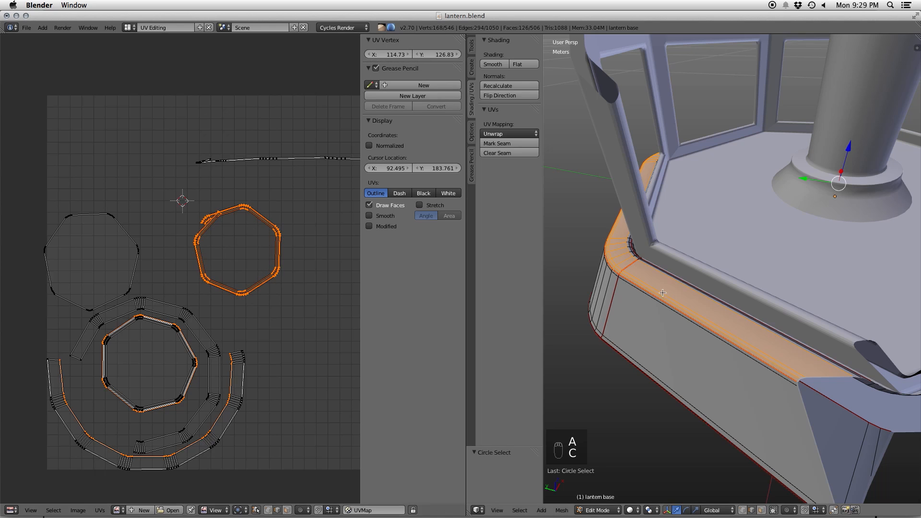
scroll(703, 300, "down", 2)
key("ctrl+Tab")
left_click(268, 275)
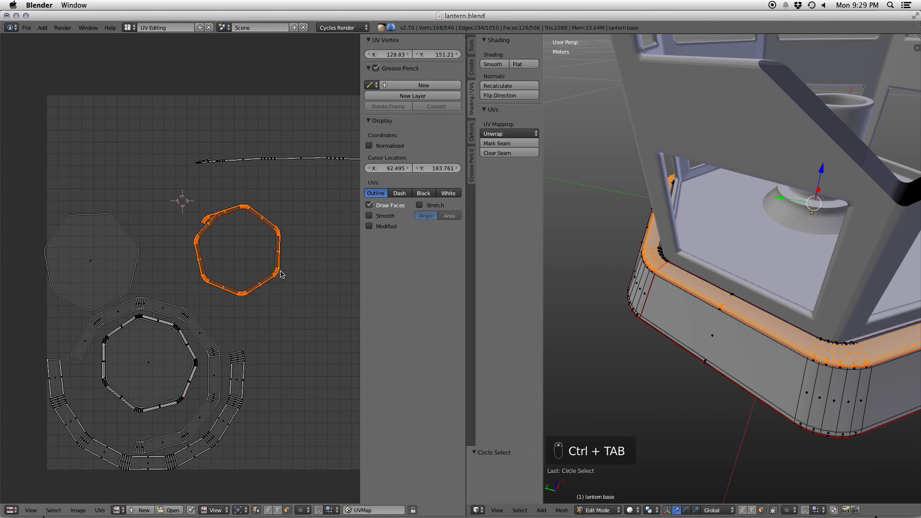
key("u")
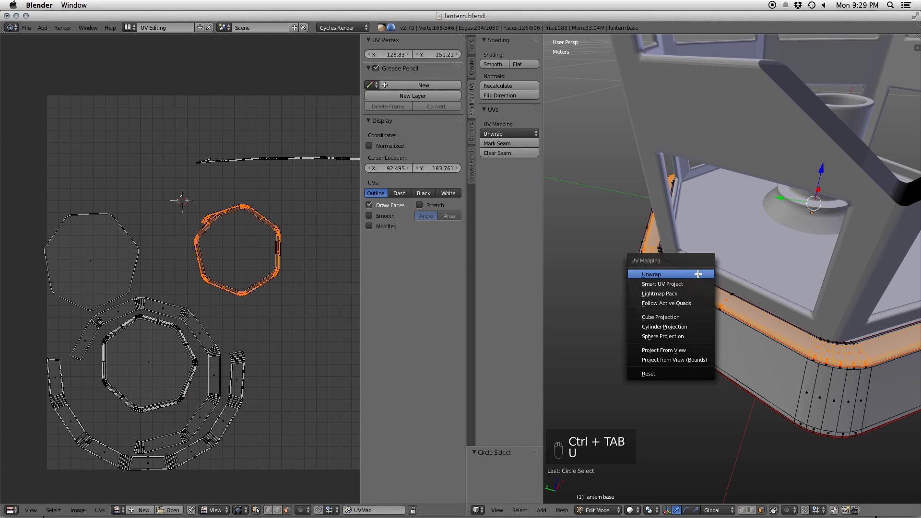
left_click(619, 271)
- Scale the unwrapped ring island down to about 0.37, move it clear of the lower islands, and deselect everything
key("s")
key("s")
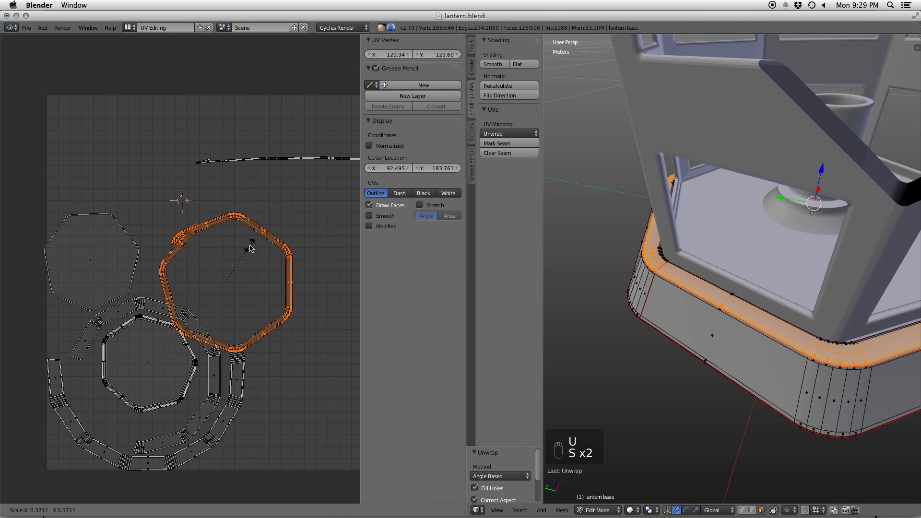
left_click(251, 244)
key("g")
left_click(264, 215)
key("a")
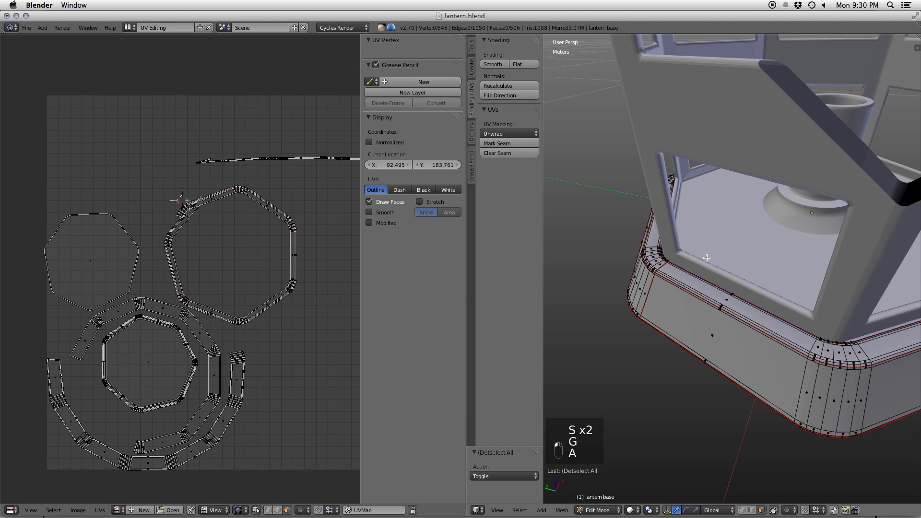
- Select the whole lantern base mesh and unwrap it again
scroll(609, 261, "up", 3)
key("a")
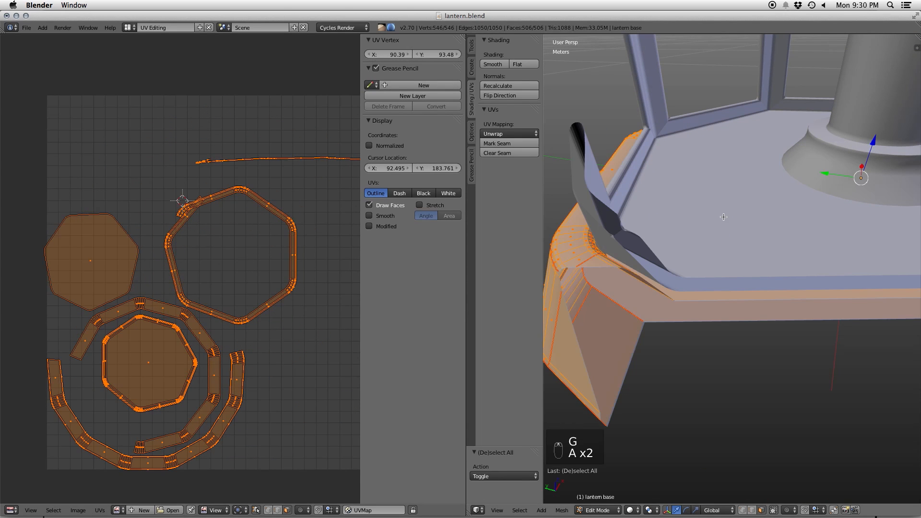
scroll(716, 219, "down", 1)
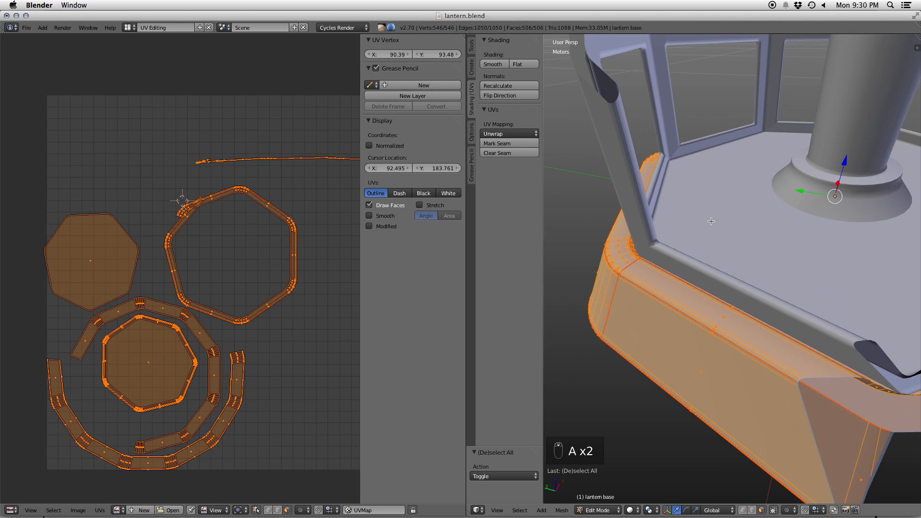
key("u")
left_click(701, 265)
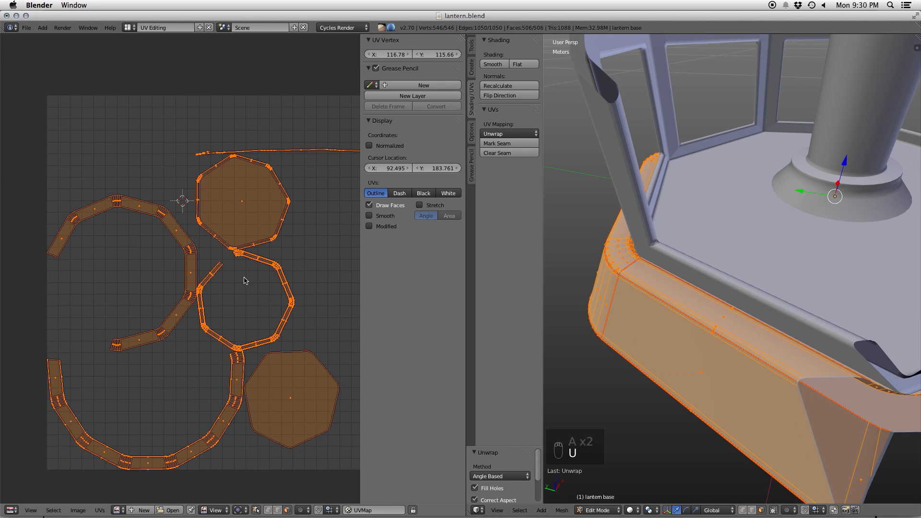
- Turn off selection sync with the whole base mesh selected and pick the open ring island in the UV layout
right_click(283, 268)
scroll(283, 275, "up", 2)
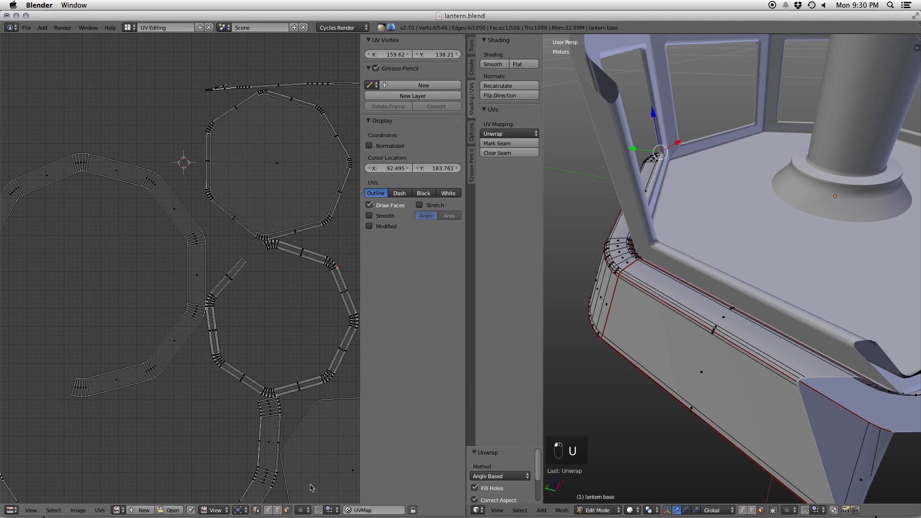
key("a")
key("a")
key("a")
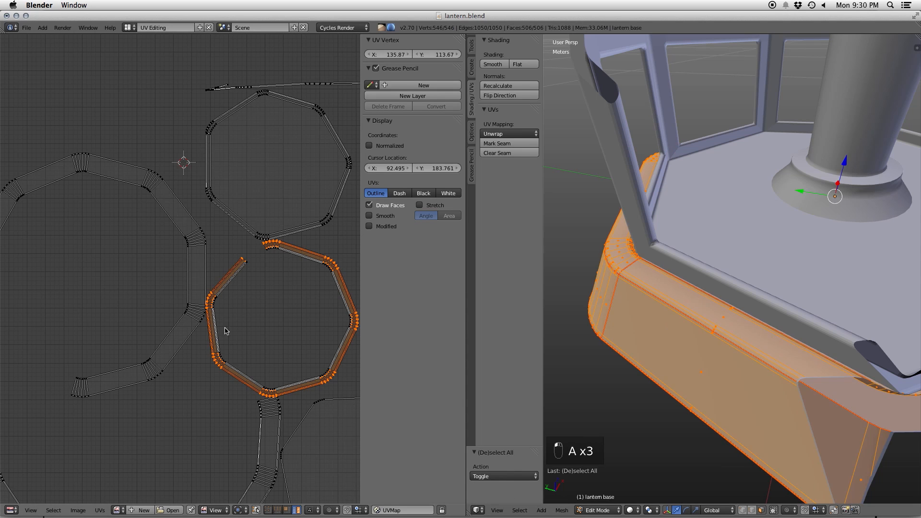
scroll(223, 280, "down", 4)
scroll(331, 366, "up", 1)
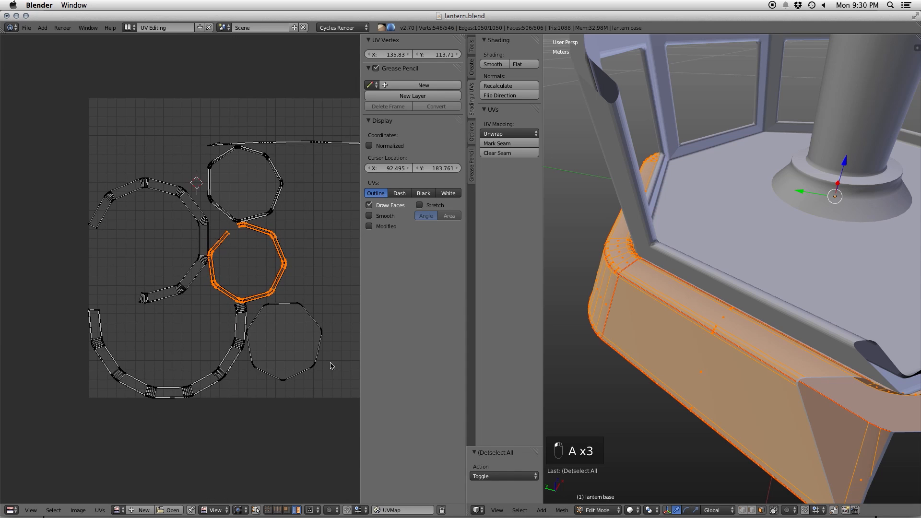
- Nest the smaller arc island inside the larger arc and place the bordered heptagon island within both arcs
right_click(290, 204)
key("g")
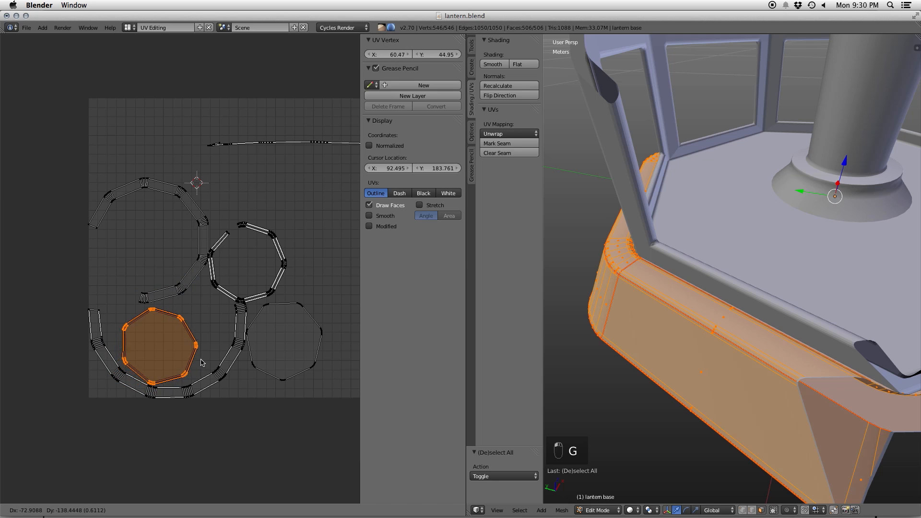
left_click(322, 182)
right_click(193, 276)
key("g")
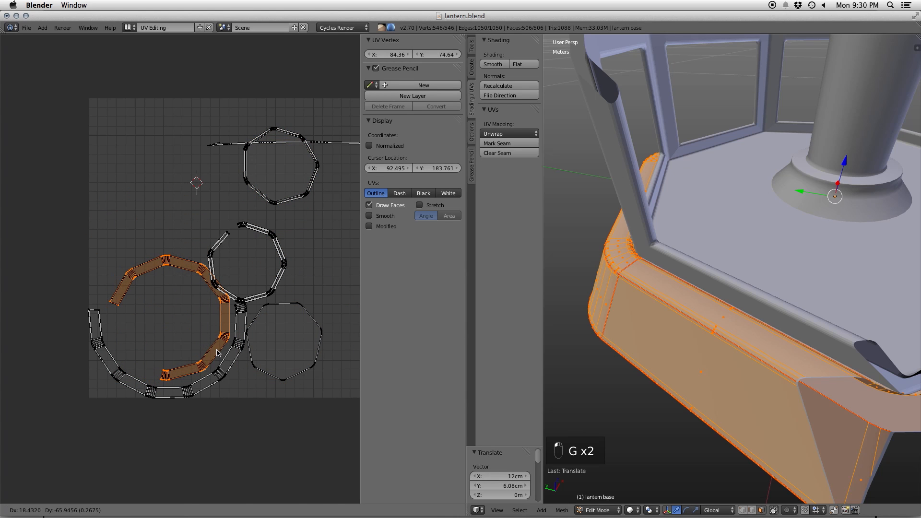
left_click(217, 354)
right_click(293, 191)
key("g")
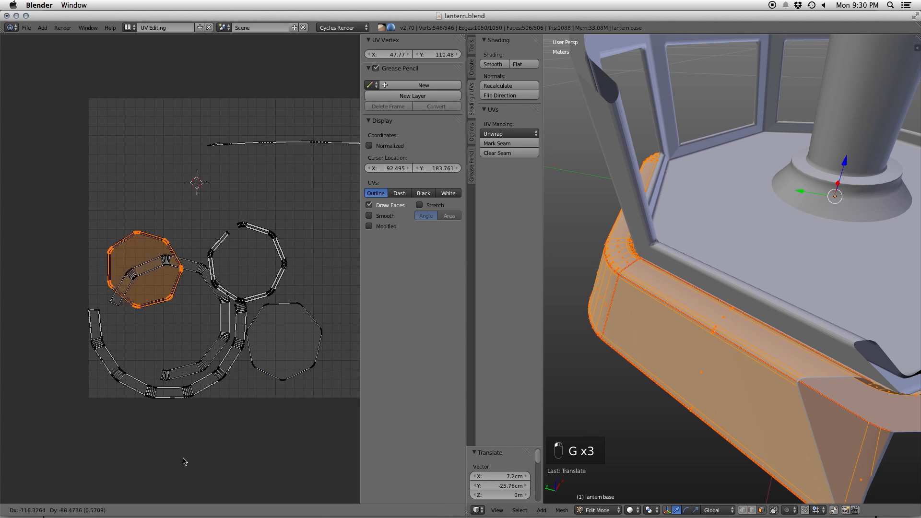
left_click(200, 478)
- Place the plain heptagon island and the open ring island side by side above the nested arcs
right_click(291, 379)
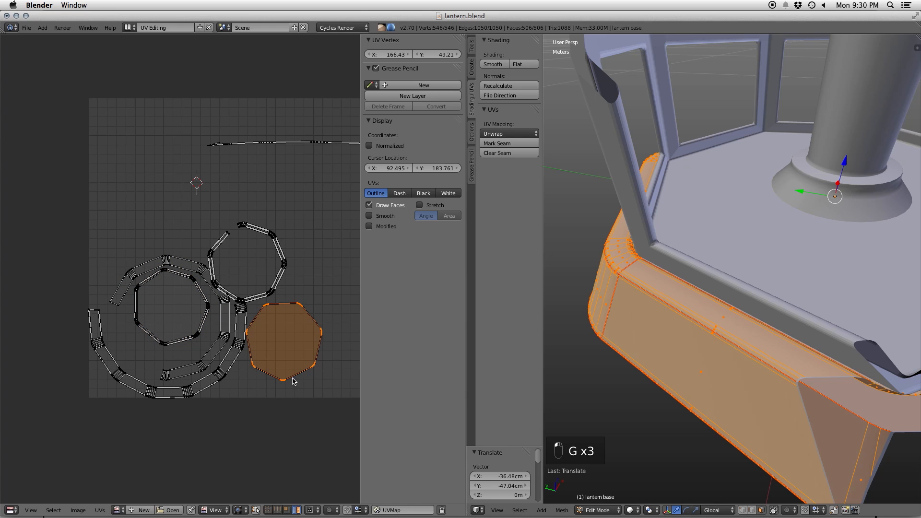
key("g")
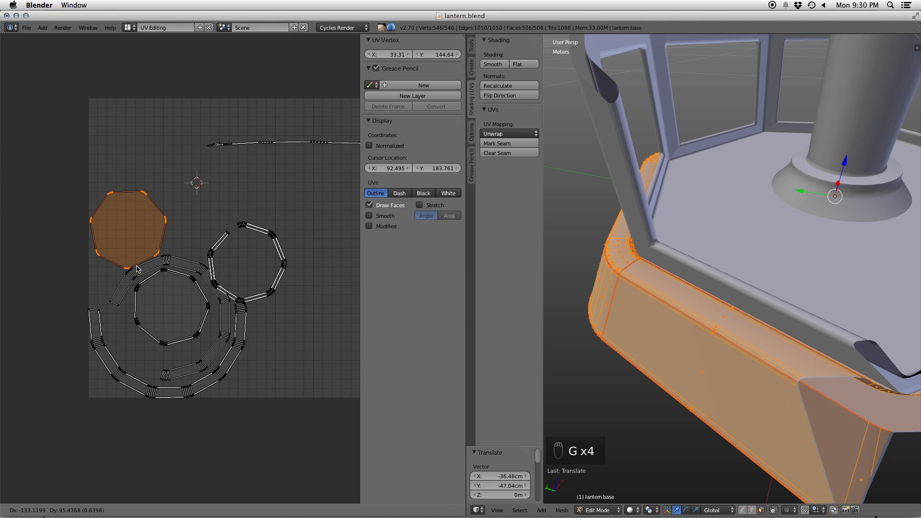
left_click(137, 269)
right_click(283, 289)
key("g")
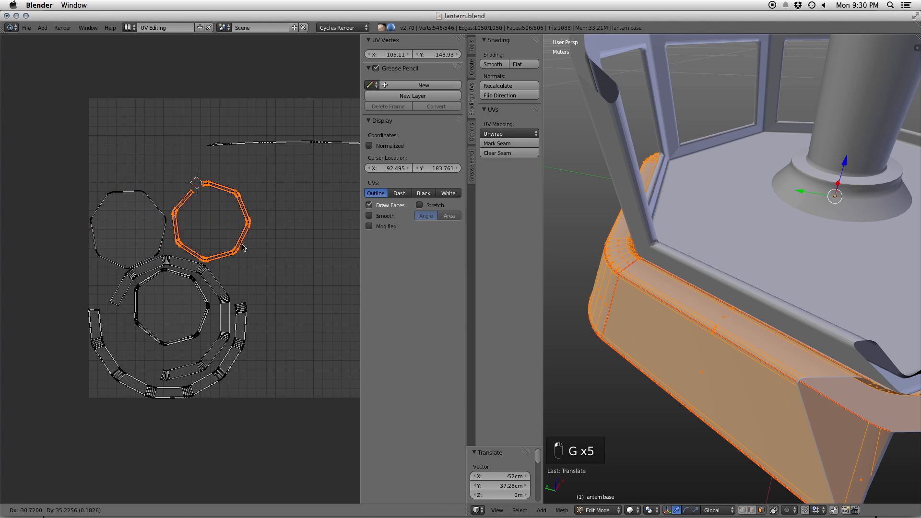
left_click(242, 248)
- Rotate the long thin strip island by 90 degrees and place it upright beside the other islands
scroll(257, 240, "down", 5)
scroll(235, 214, "up", 2)
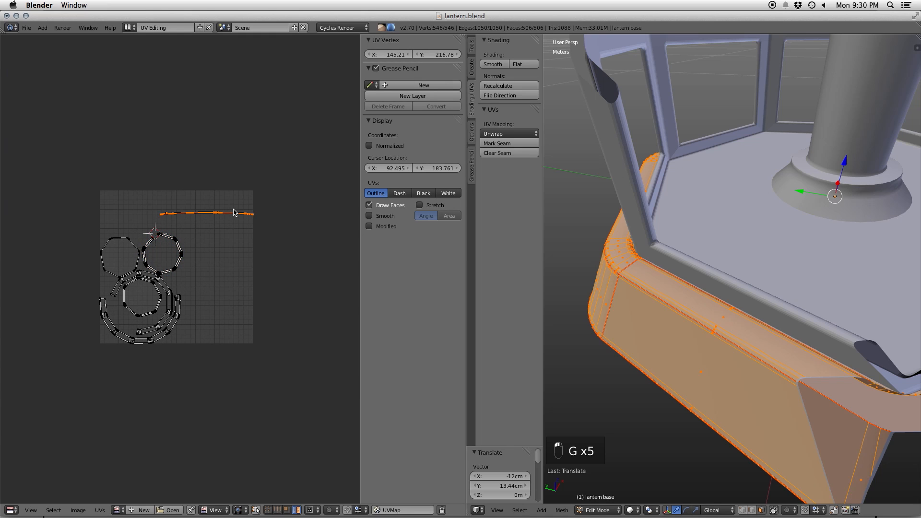
type("r")
type("90")
key("Return")
key("g")
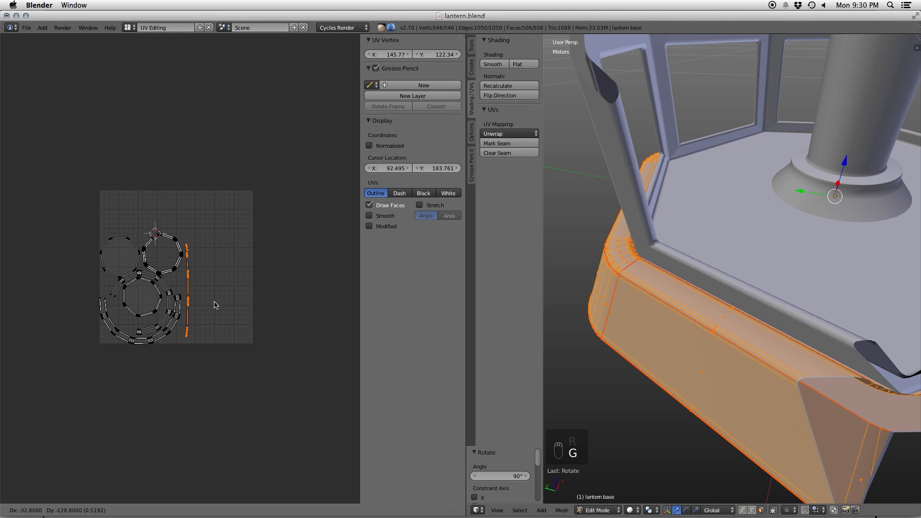
left_click(216, 306)
- Shift the smaller arc and the bordered heptagon slightly so they fit inside the large arc without overlapping
scroll(215, 307, "up", 2)
middle_click_drag(128, 328, 212, 290)
left_click(214, 294)
key("g")
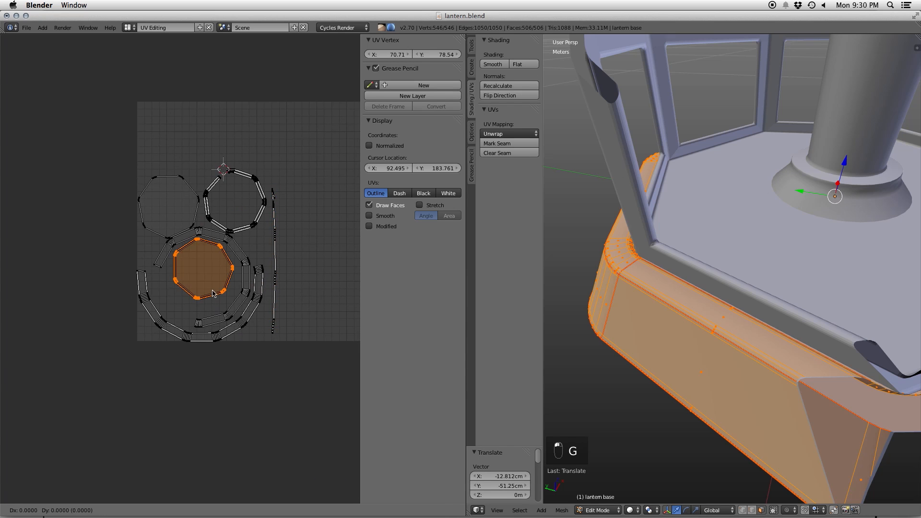
left_click(219, 305)
left_click(240, 312)
key("g")
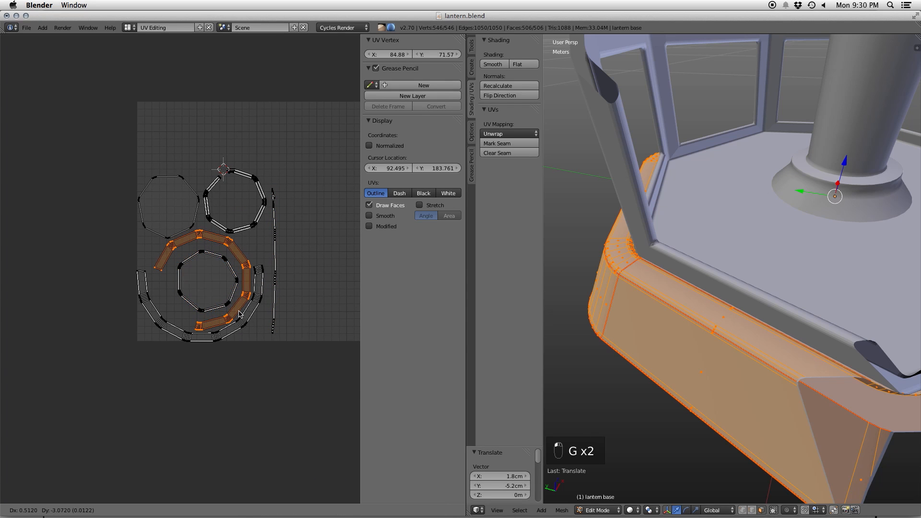
left_click(240, 312)
left_click(223, 303)
key("g")
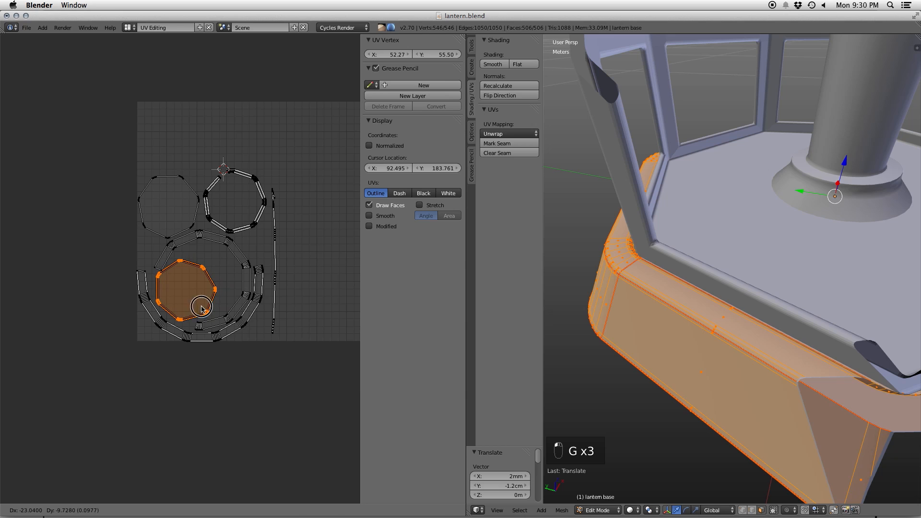
left_click(202, 308)
- Move the upright strip island closer to the large arc and the open ring
left_click(277, 238)
key("g")
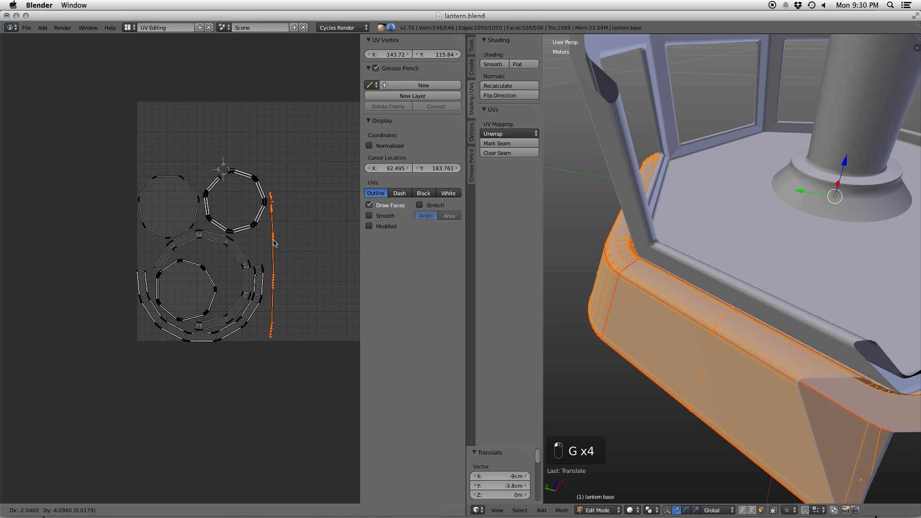
left_click(270, 242)
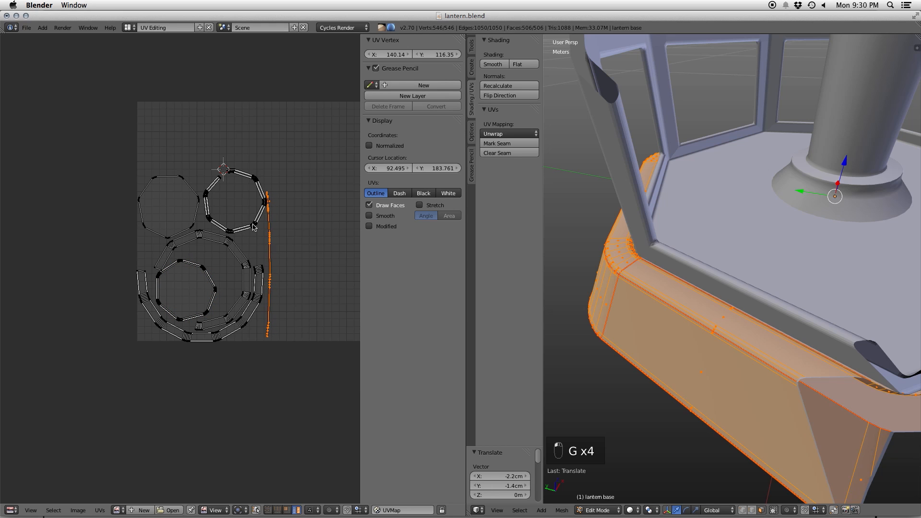
- Try fitting the plain heptagon island, scaled down, inside the open ring island, and undo these changes
left_click(178, 214)
key("g")
left_click(278, 206)
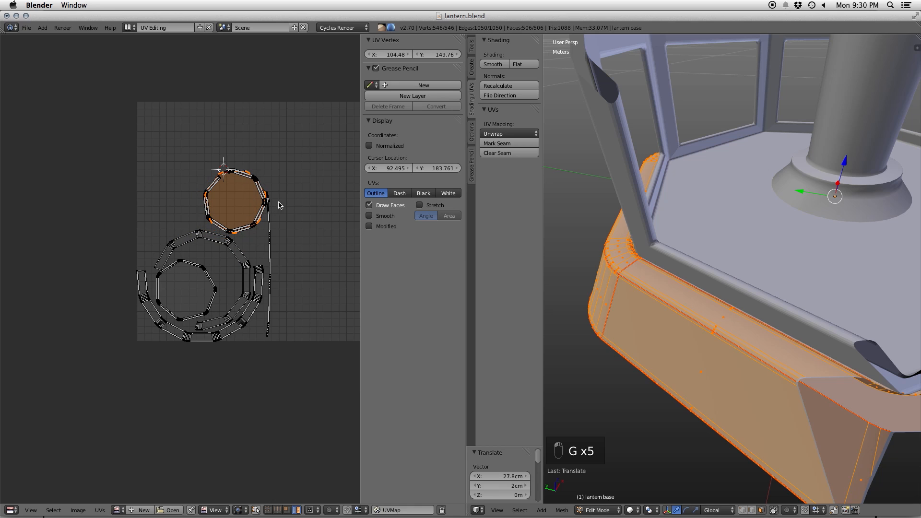
key("s")
left_click(297, 194)
right_click(261, 183)
key("g")
left_click(193, 184)
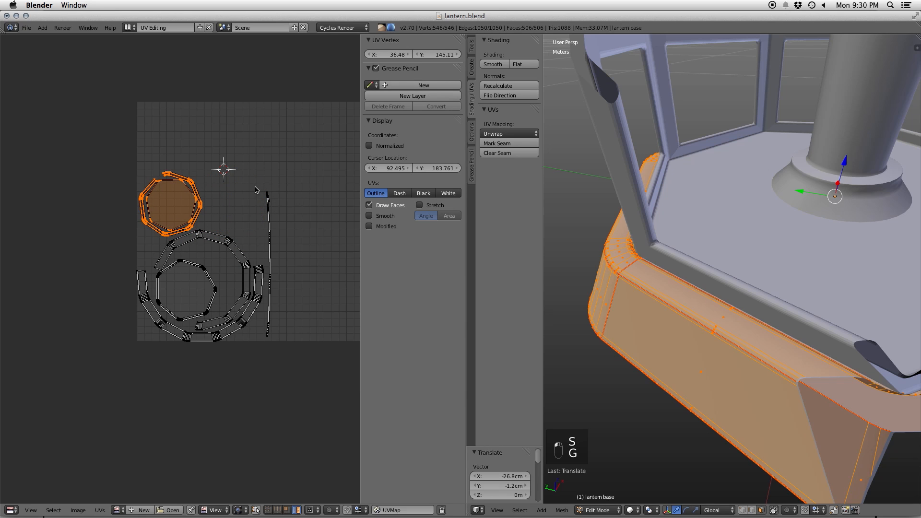
key("super+z")
key("super+z")
key("super+z")
key("super+z")
key("super+z")
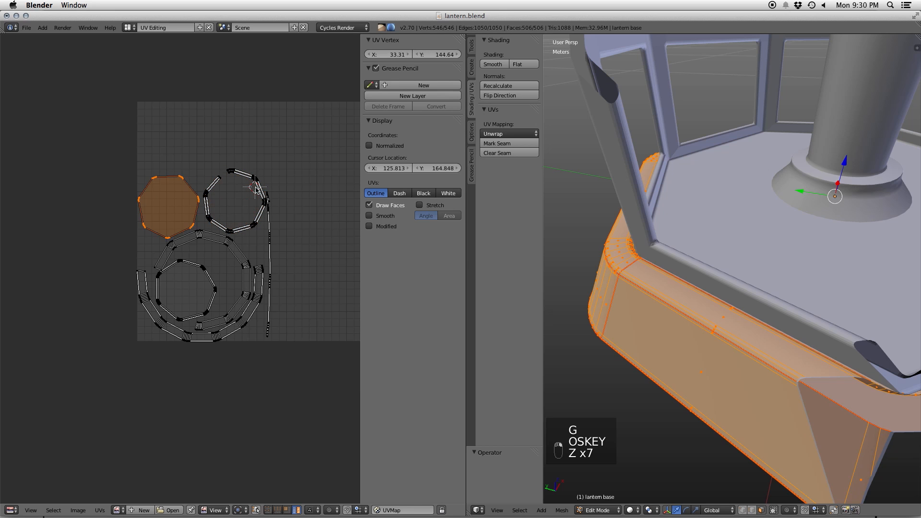
- Select all UV islands, scale the whole layout down slightly, and adjust its position within the UV square
key("a")
key("a")
key("s")
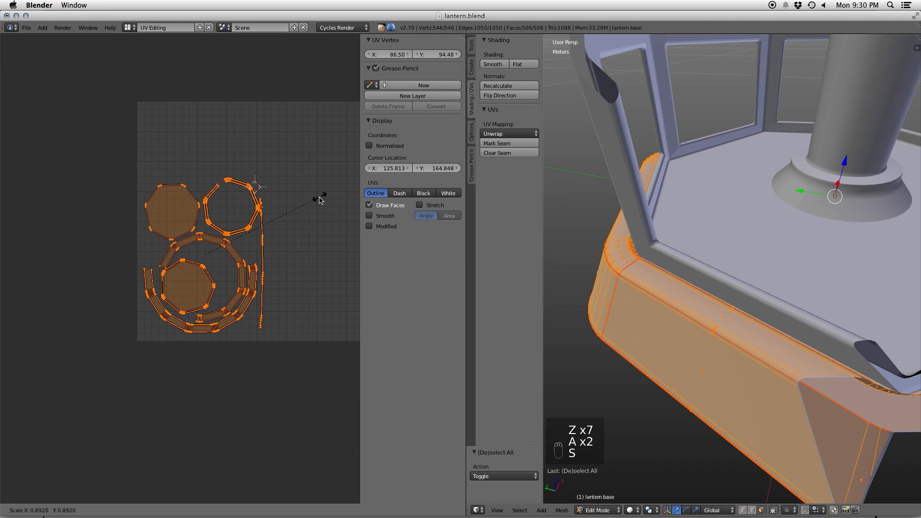
left_click(309, 200)
key("g")
left_click(313, 212)
key("s")
left_click(320, 211)
key("g")
left_click(322, 211)
- Rescale the whole island layout and move it about 4.2 cm left and 6.6 cm down toward the UV square's lower-left corner
scroll(317, 211, "down", 8)
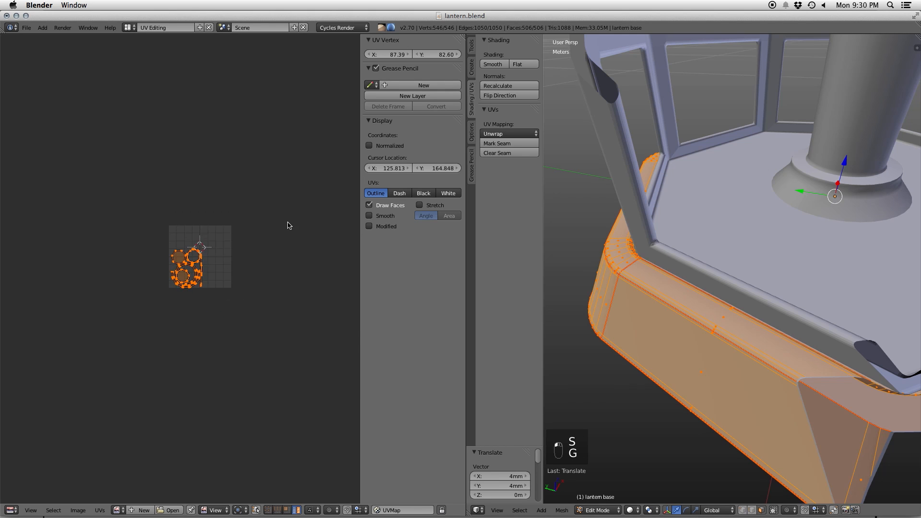
scroll(281, 230, "up", 4)
scroll(274, 232, "up", 5)
key("s")
left_click(287, 219)
key("g")
left_click(303, 232)
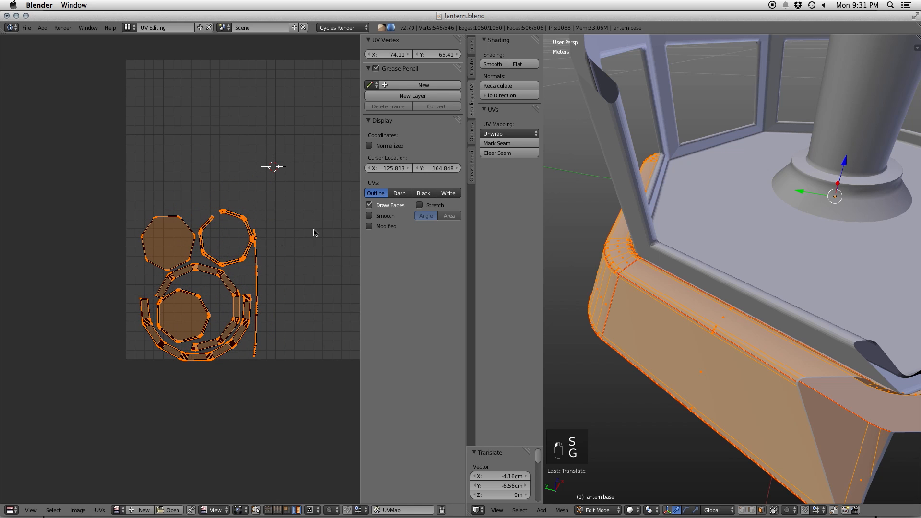
- Scale all islands to about 0.94, shift them about 4.8 cm left, and enlarge them by about 1.02 to fit the corner
key("s")
left_click(304, 232)
key("g")
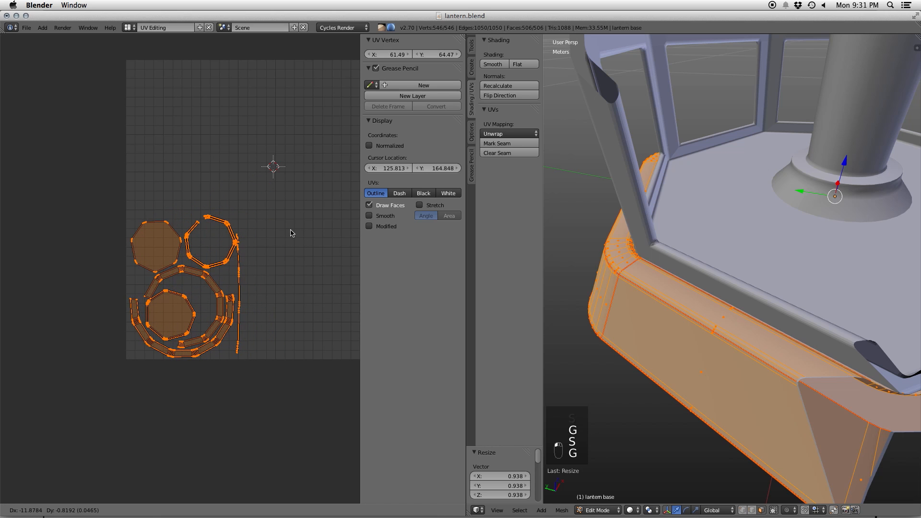
left_click(290, 232)
key("s")
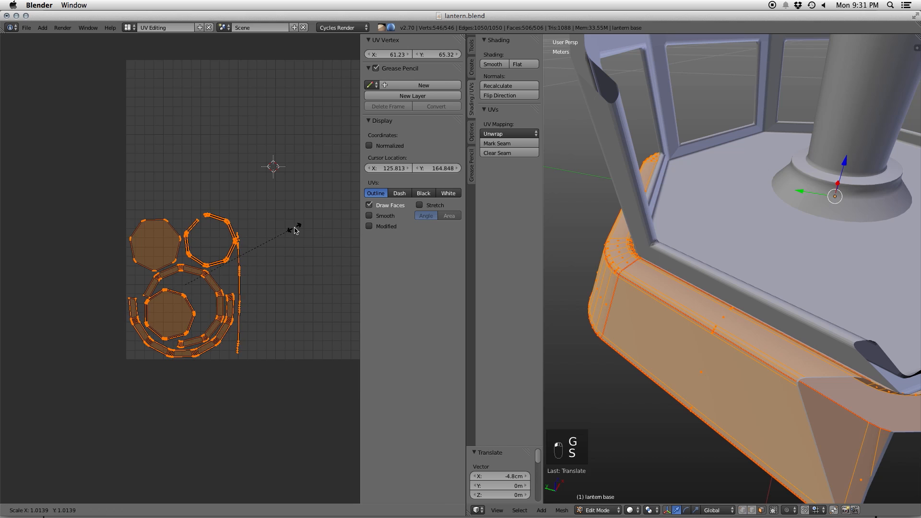
left_click(294, 230)
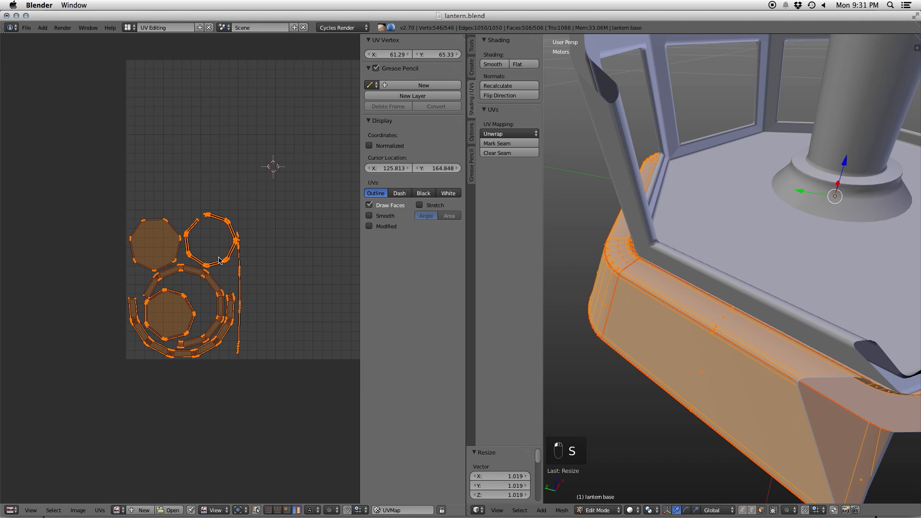
- Move the open ring island about 7 cm right and 4.3 cm down, and move the upright strip island to its right side
right_click(219, 260)
key("g")
left_click(240, 272)
right_click(236, 304)
key("g")
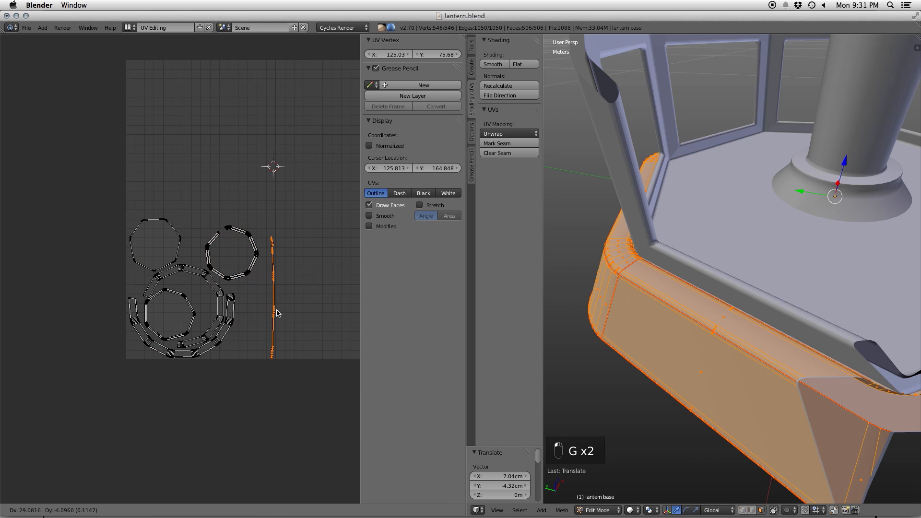
left_click(268, 311)
- Select all islands, enlarge the layout slightly, and shift it about 1.3 cm right and 1 cm up within the UV square's lower-left quarter
key("a")
key("a")
key("a")
key("s")
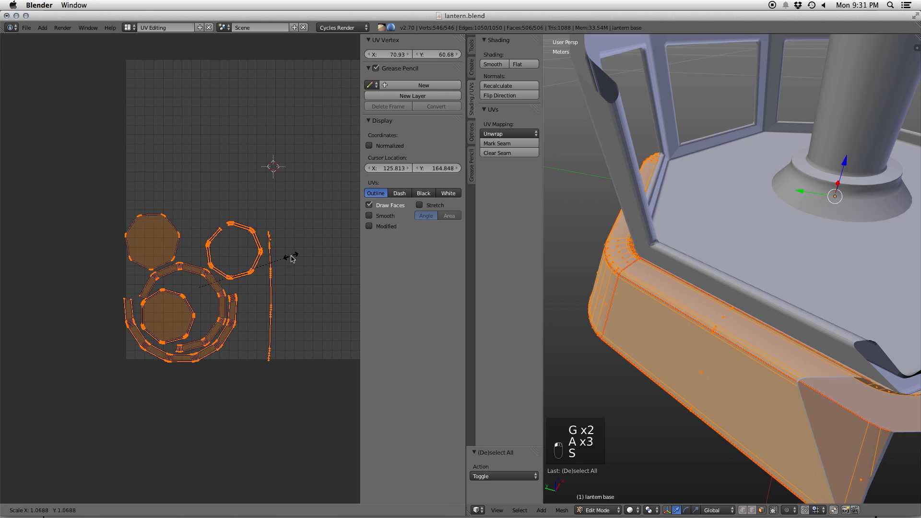
left_click(294, 259)
key("g")
left_click(297, 253)
key("s")
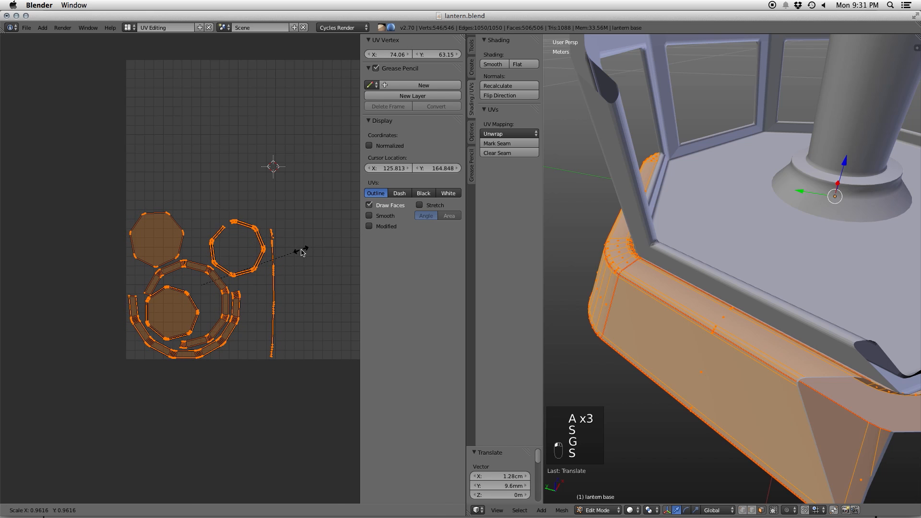
left_click(302, 251)
key("g")
left_click(302, 253)
- Place the 2D cursor near the centre of the UV square, at about X 127, Y 127
scroll(288, 251, "down", 4)
scroll(236, 248, "up", 3)
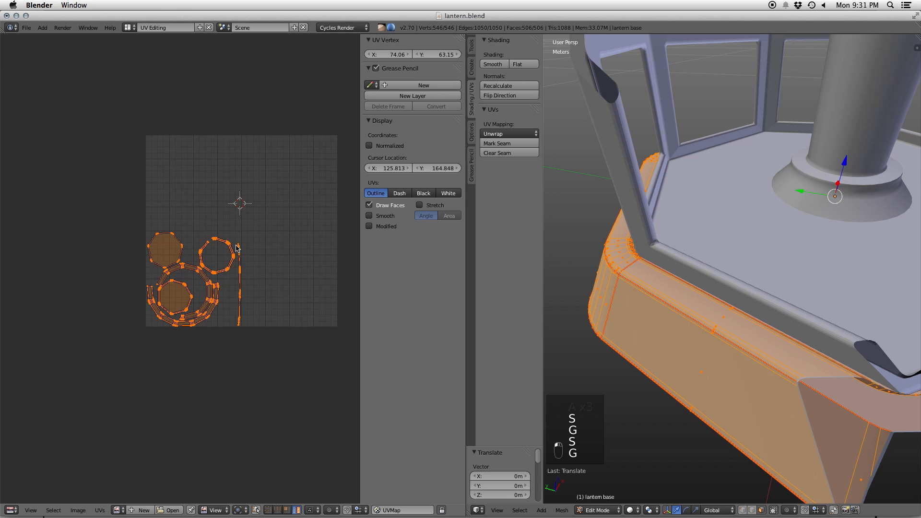
left_click(242, 233)
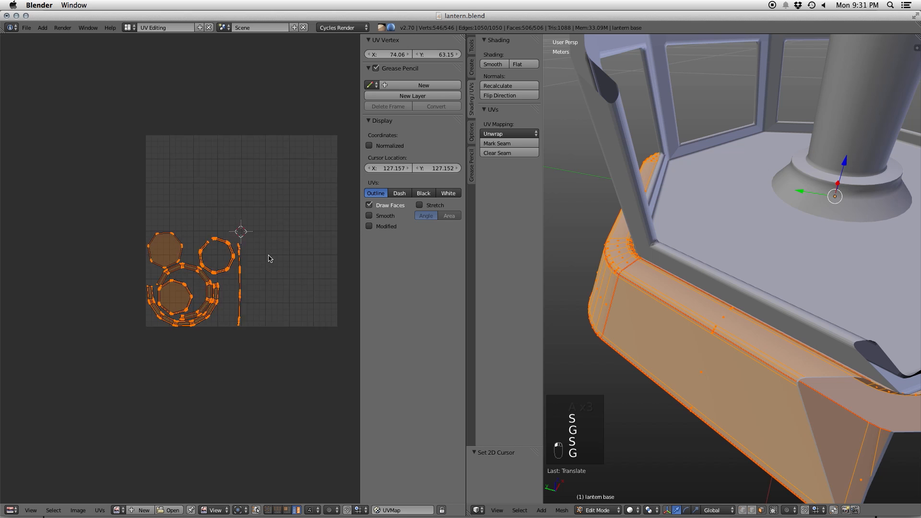
scroll(274, 257, "up", 5)
scroll(268, 252, "down", 4)
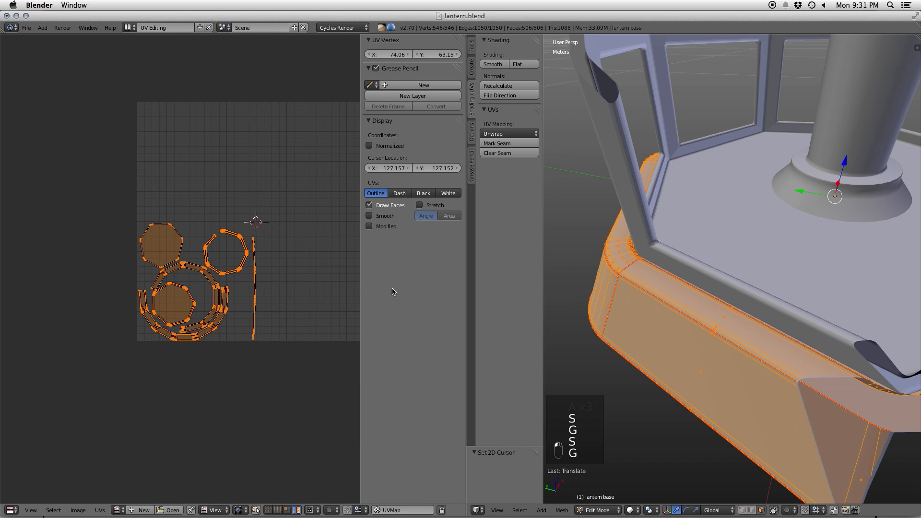
middle_click_drag(223, 237, 206, 283)
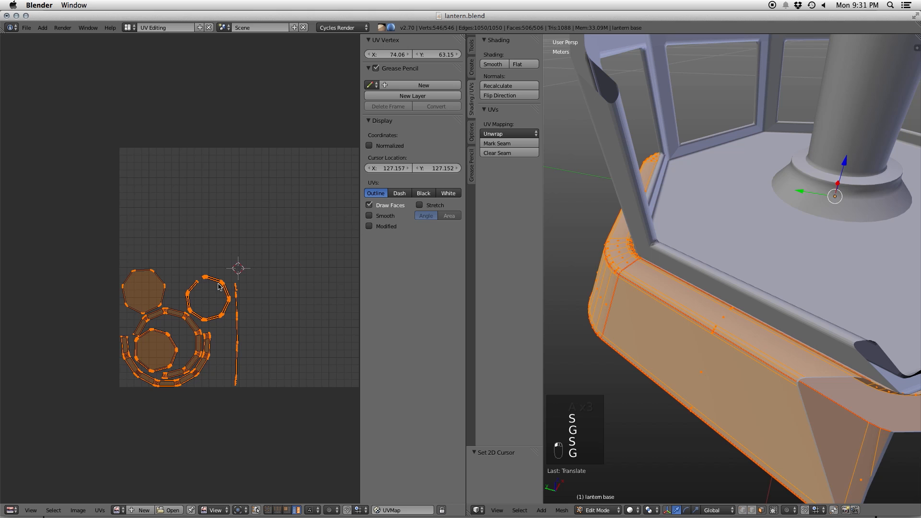
- Finish editing the base, then edit the lantern top with its whole mesh selected to examine its UV layout
key("Tab")
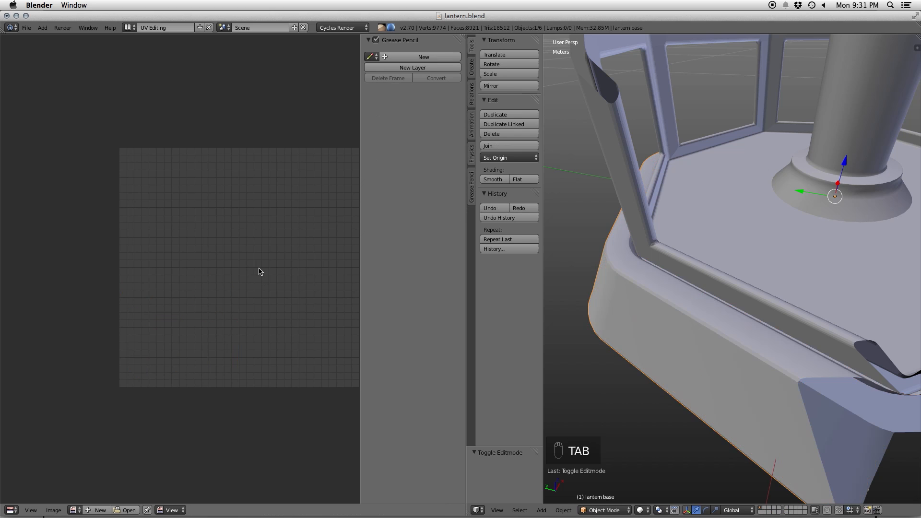
scroll(644, 161, "down", 4)
middle_click_drag(643, 160, 598, 334, "shift")
right_click(786, 156)
key("Tab")
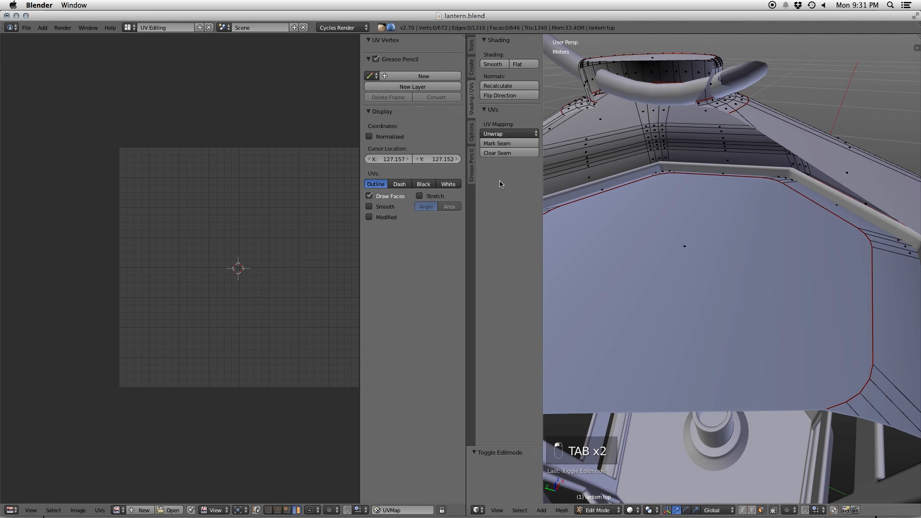
key("a")
key("a")
key("a")
key("Tab")
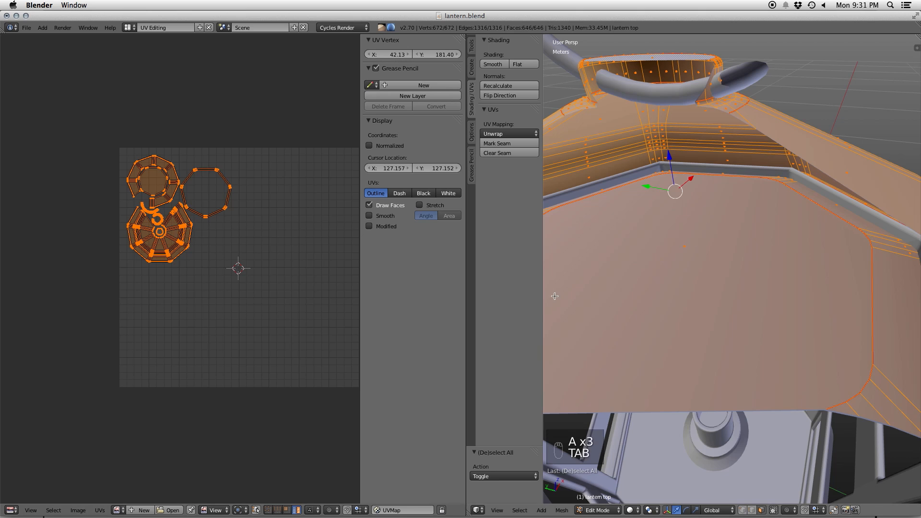
key("Tab")
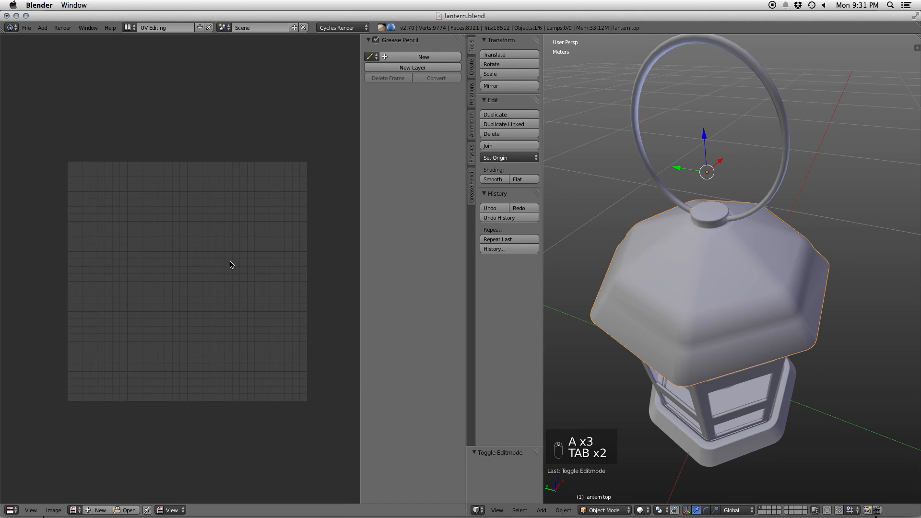
- Select the lantern cage and apply its Solidify modifier in the Default screen layout, returning to mesh editing
right_click(766, 374)
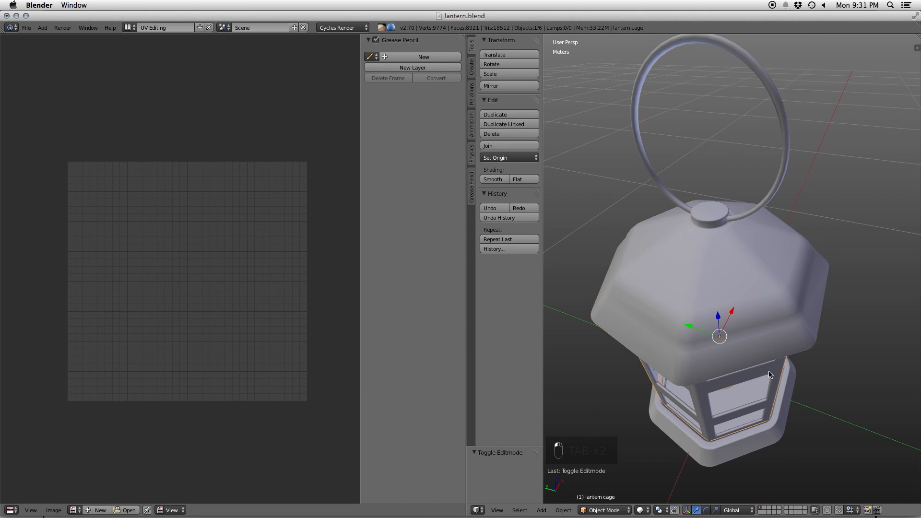
key("Tab")
middle_click_drag(766, 374, 734, 345)
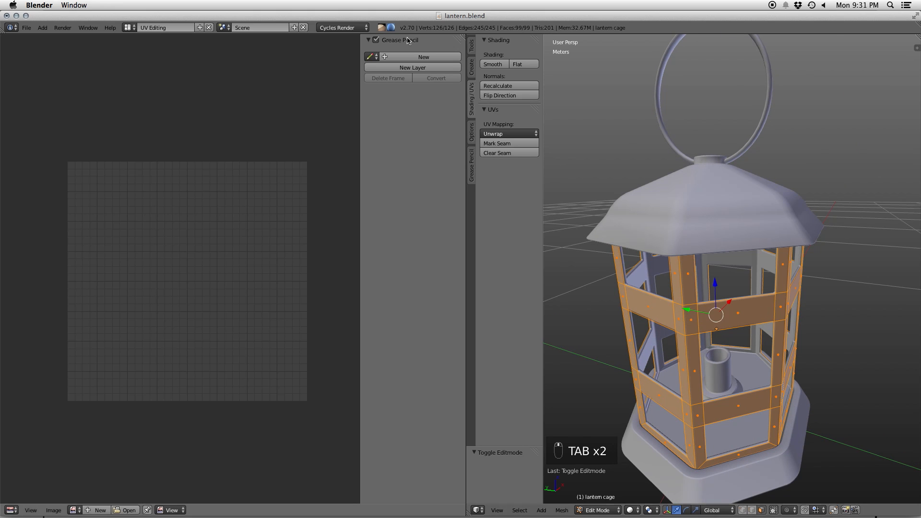
left_click(130, 28)
left_click(144, 70)
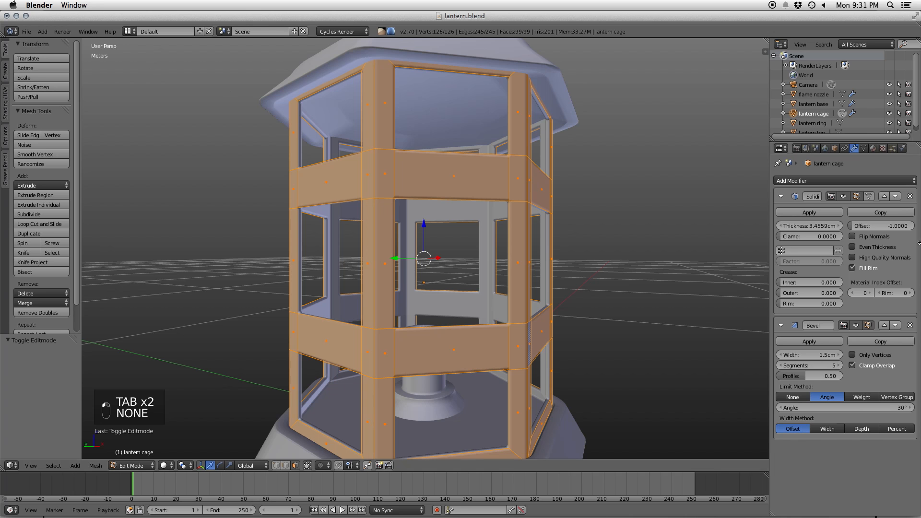
left_click(809, 212)
key("Tab")
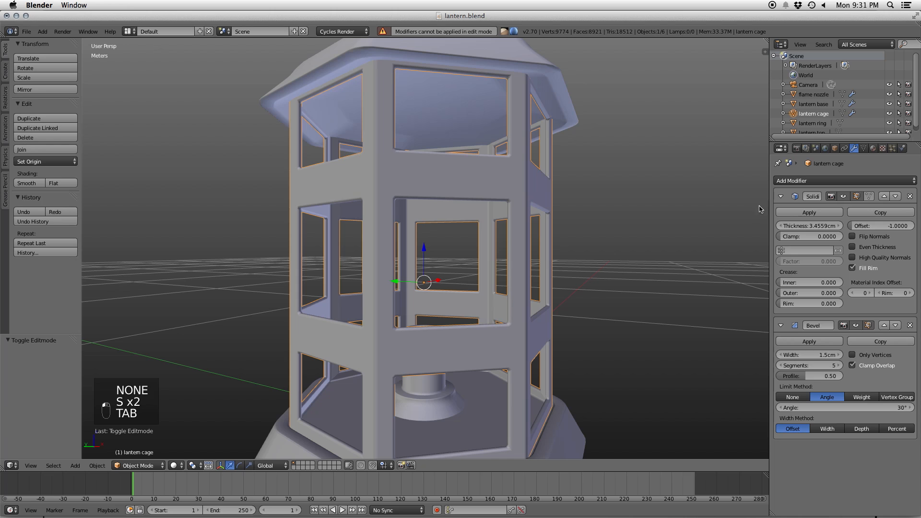
left_click(810, 212)
key("Tab")
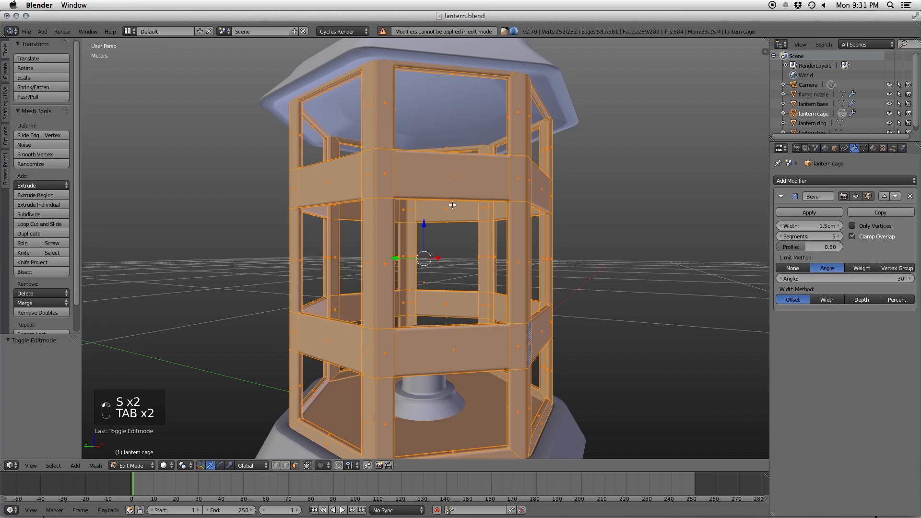
- Switch to the UV Editing layout and unwrap the whole cage with Smart UV Project, using angle limit 66 and island margin 0
left_click(127, 31)
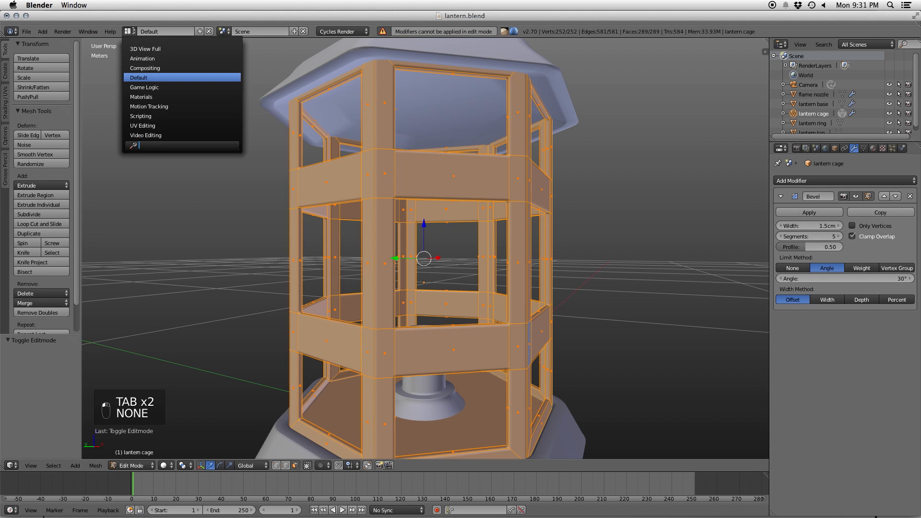
left_click(144, 124)
key("KP_Decimal")
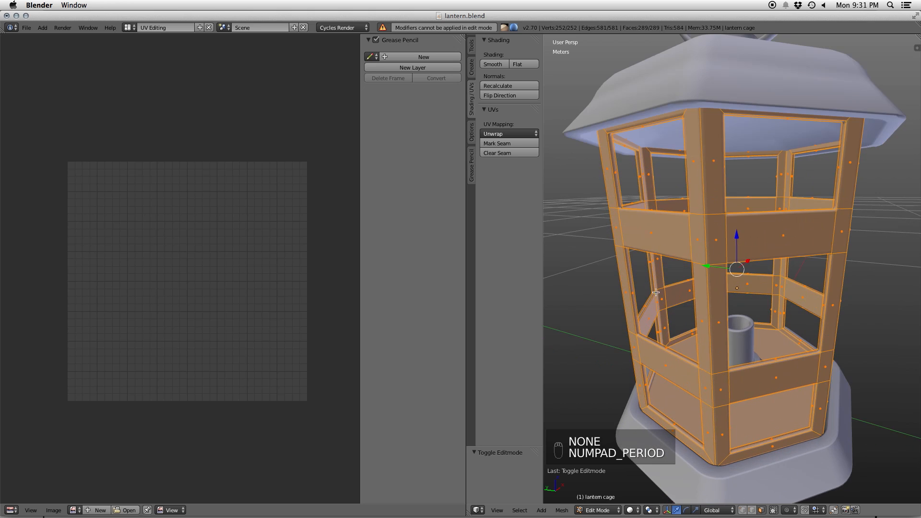
key("u")
key("u")
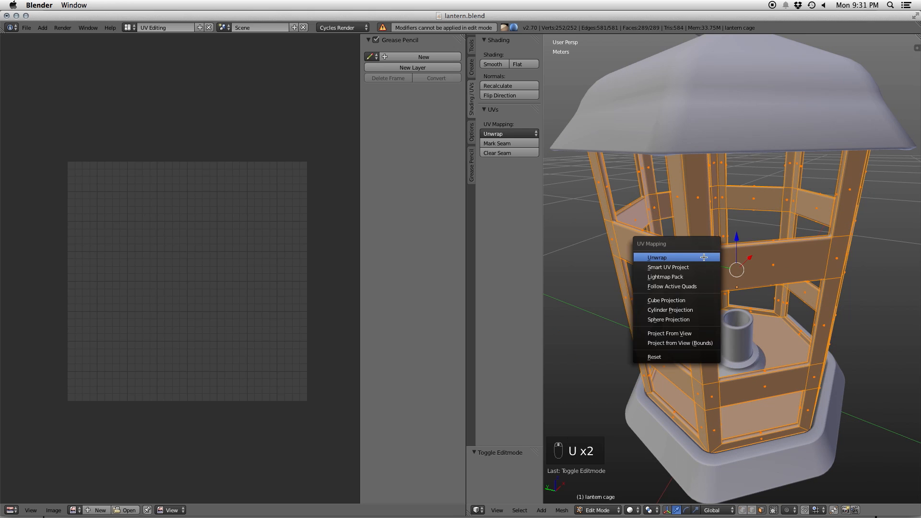
left_click(691, 267)
left_click(678, 317)
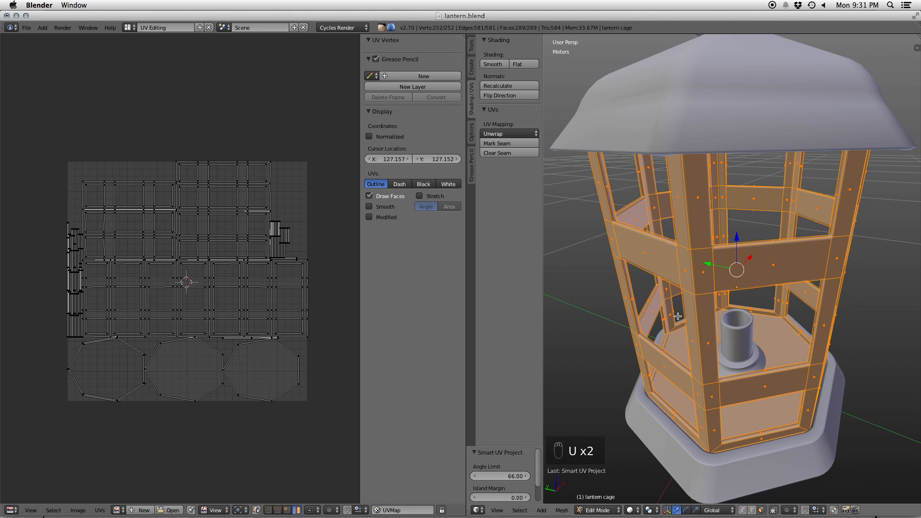
- Mark seams from the cage's UV islands and unwrap the entire mesh again with the standard Unwrap
scroll(195, 315, "up", 4)
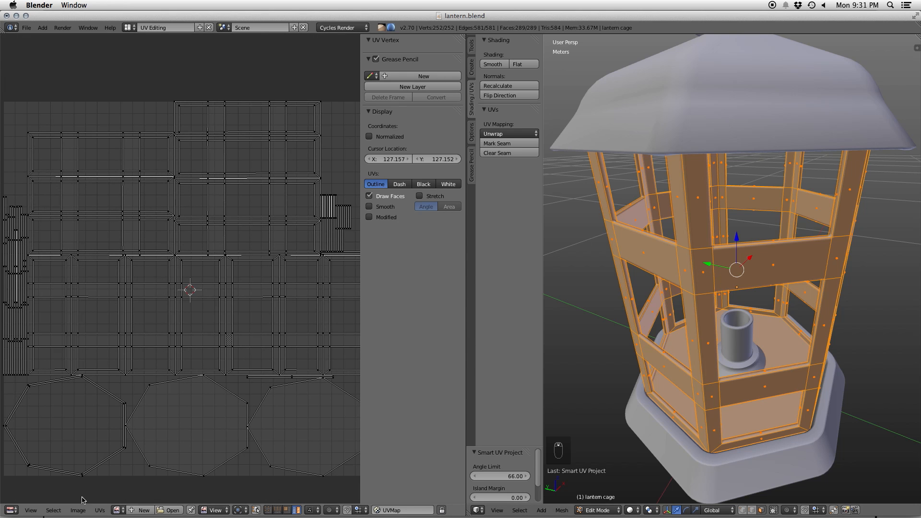
left_click(100, 510)
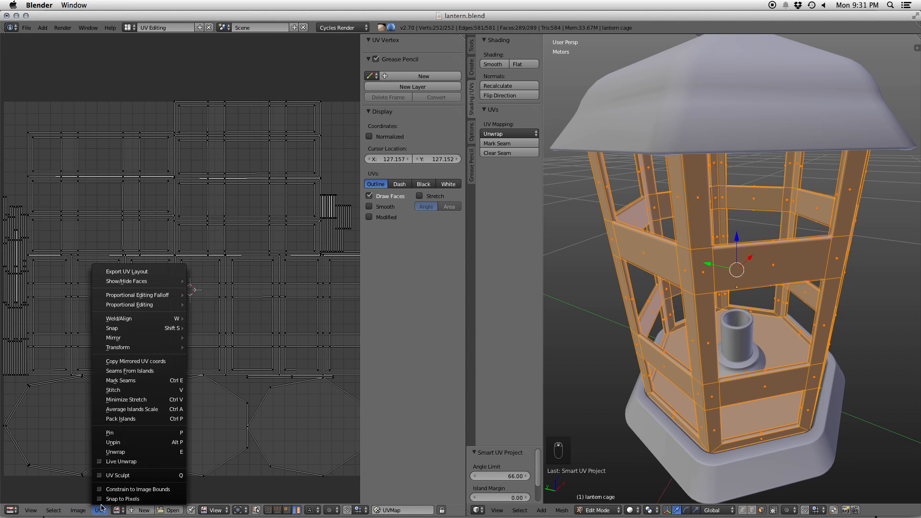
left_click(144, 371)
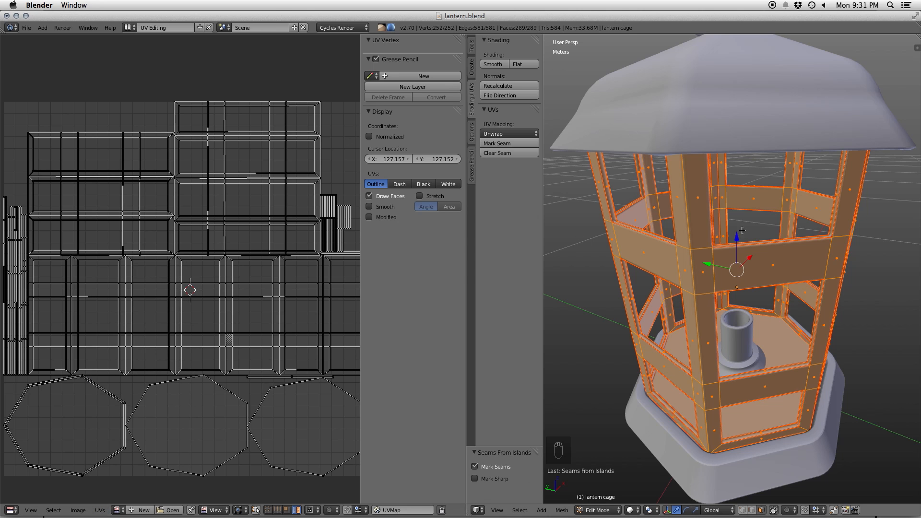
key("a")
key("a")
key("a")
key("u")
left_click(732, 220)
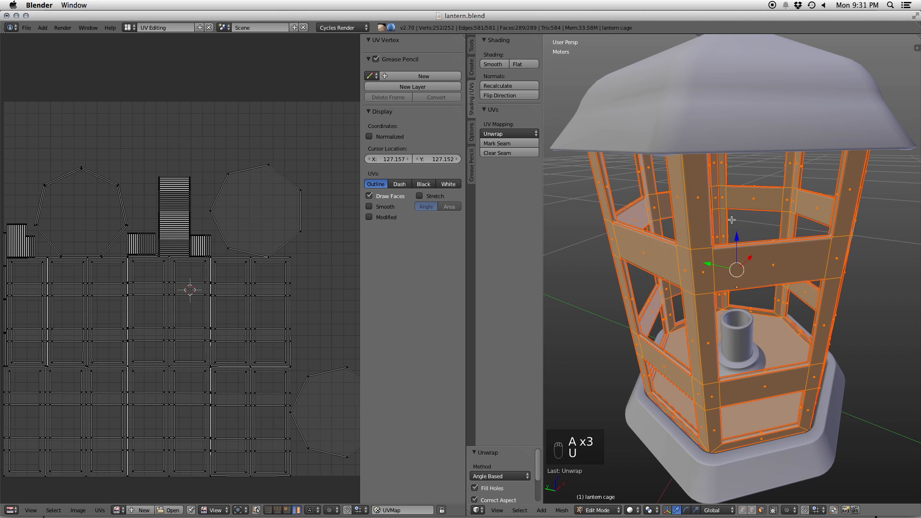
- Select the cage's heptagon islands one after another to examine them, and clear the selection
scroll(298, 353, "down", 2)
right_click(294, 354)
right_click(236, 232)
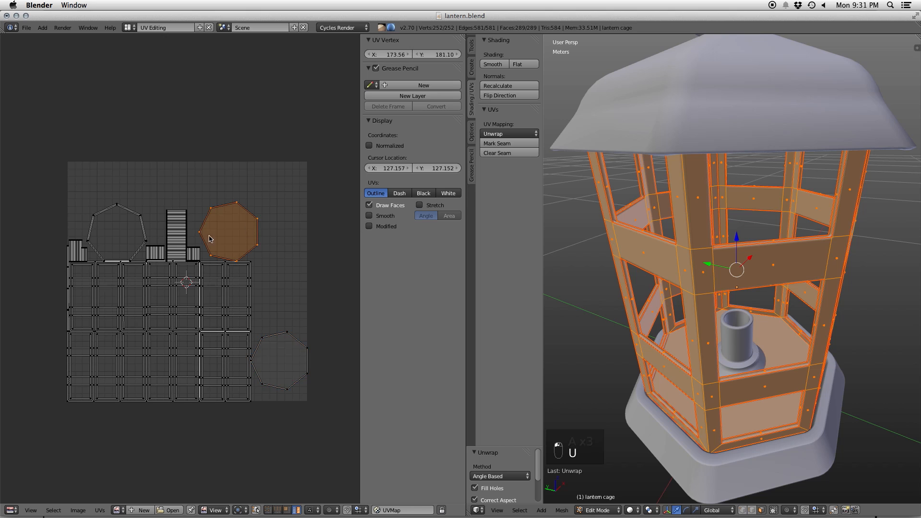
right_click(130, 212)
right_click(247, 242)
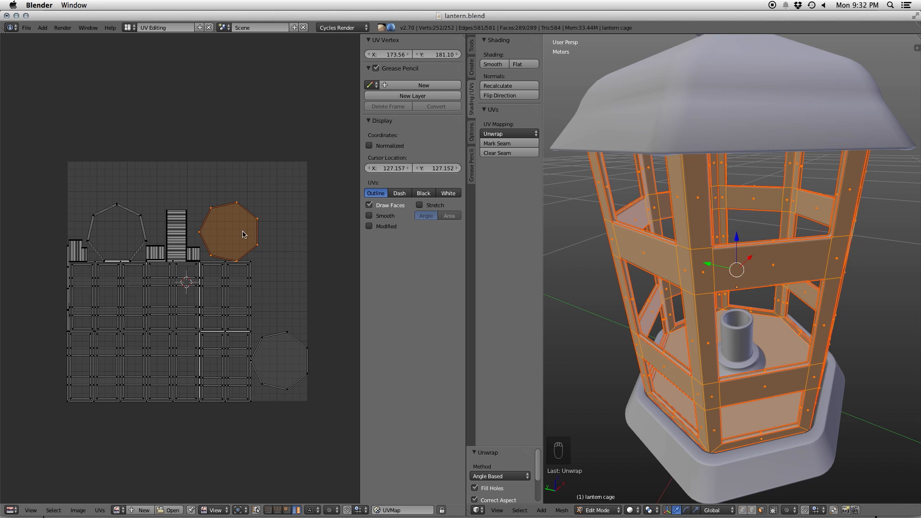
key("a")
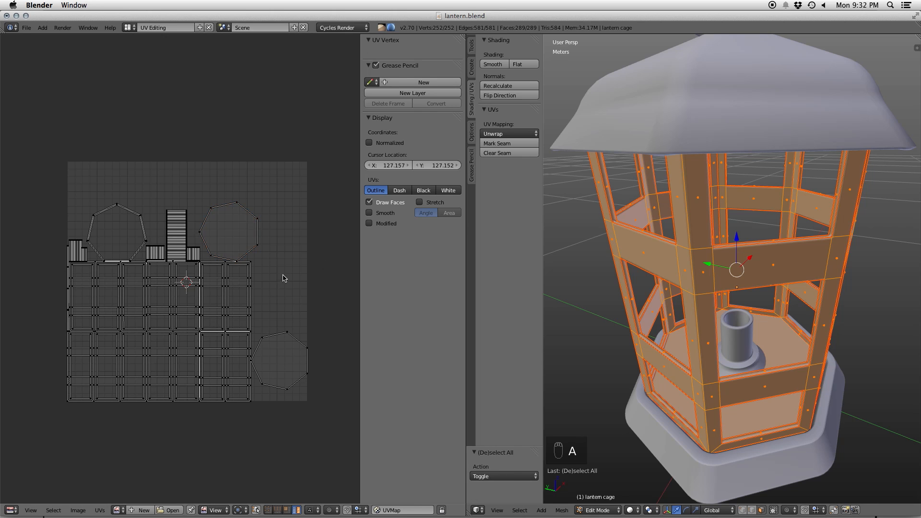
- Try moving the lower-right heptagon island and a thin piece of the small strip islands
scroll(229, 259, "up", 1)
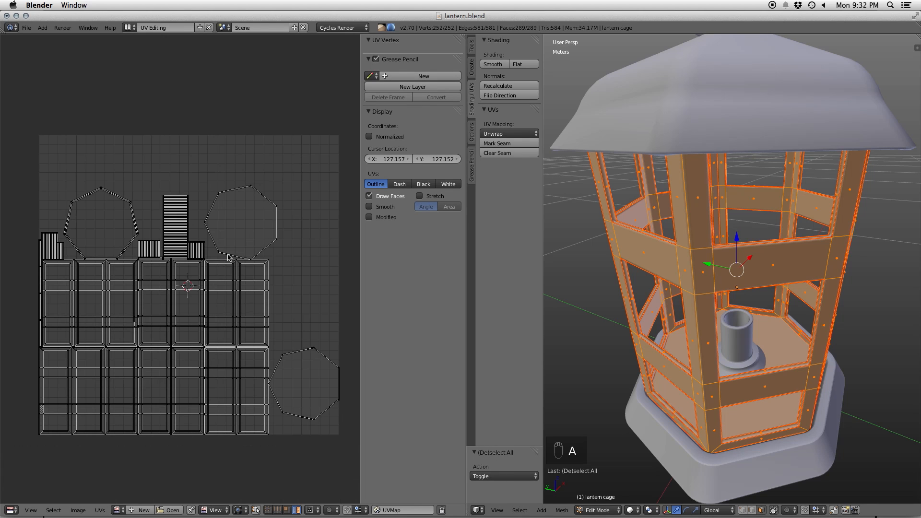
key("l")
key("g")
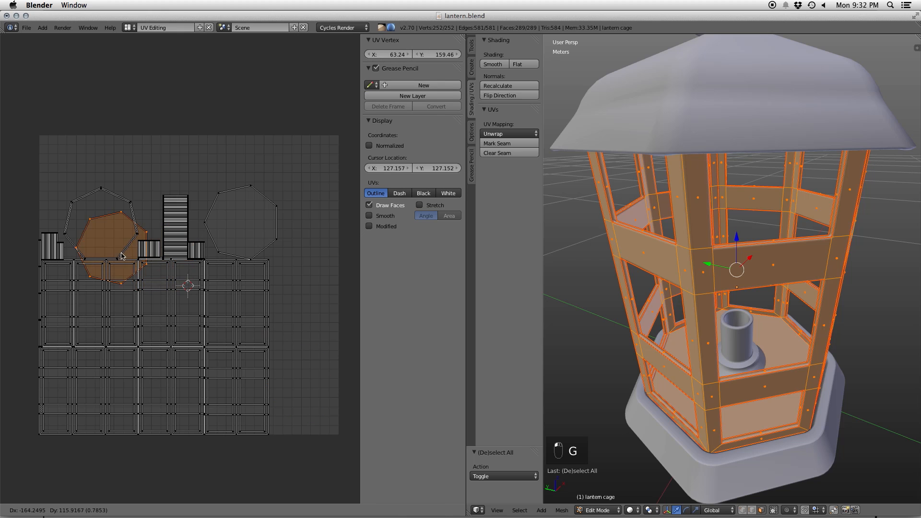
left_click(332, 400)
right_click(151, 249)
key("g")
key("Escape")
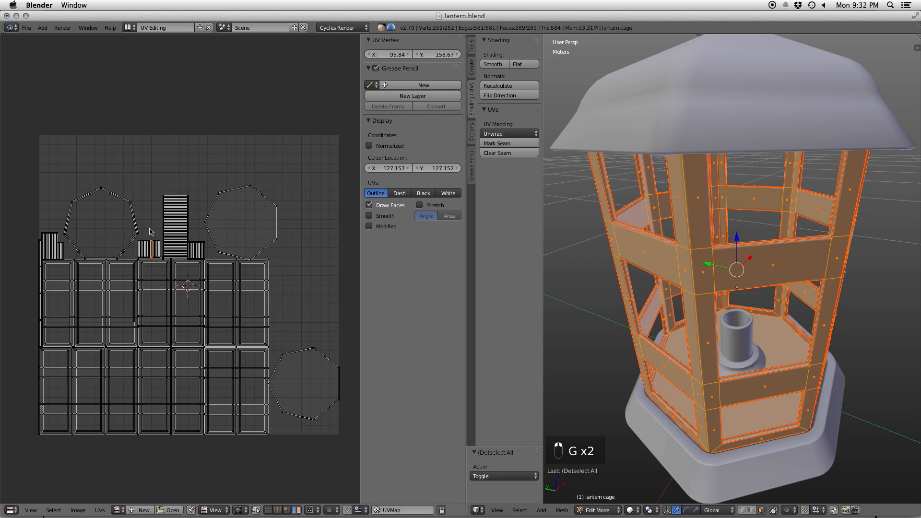
- Switch UV selection to faces and move the top strips of the tall strip stack inside the large heptagon ring
scroll(150, 232, "up", 4)
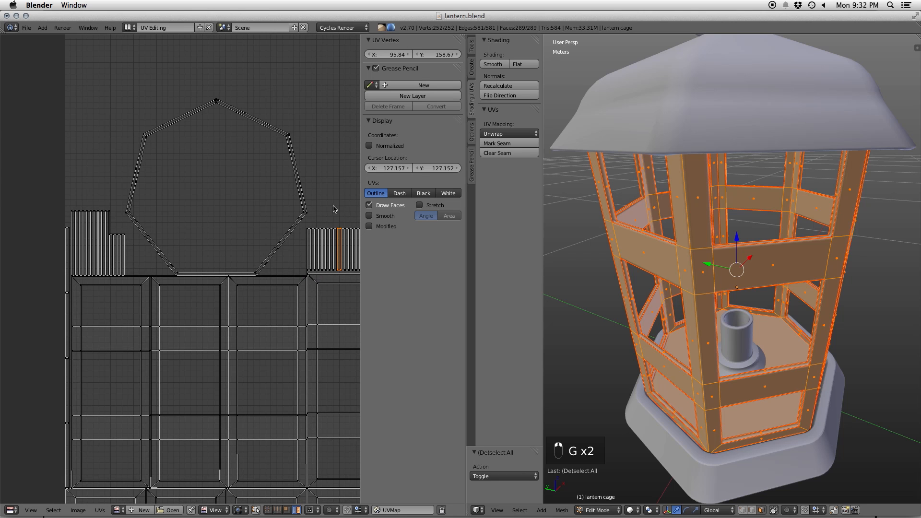
scroll(333, 206, "down", 3)
middle_click_drag(311, 204, 187, 208)
right_click(173, 196)
key("c")
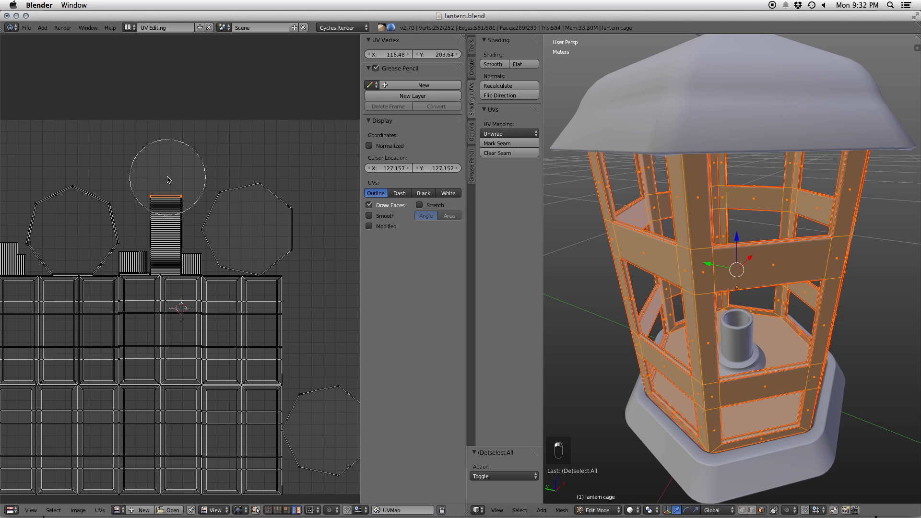
key("Escape")
left_click(289, 510)
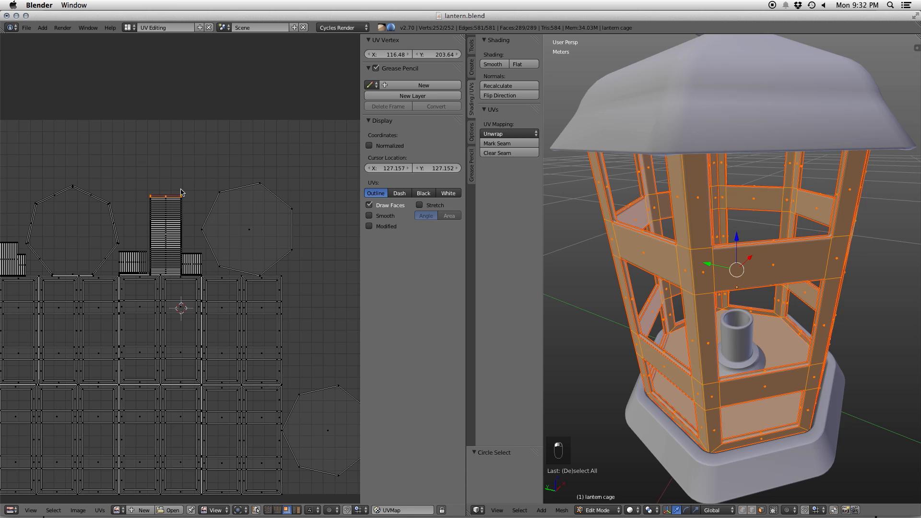
key("c")
left_click(169, 176)
right_click(169, 177)
key("g")
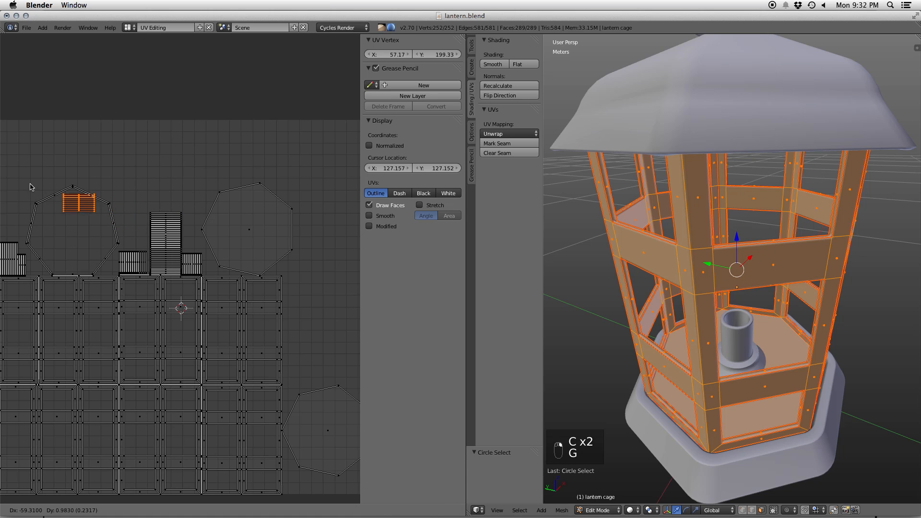
left_click(27, 190)
scroll(210, 212, "down", 2)
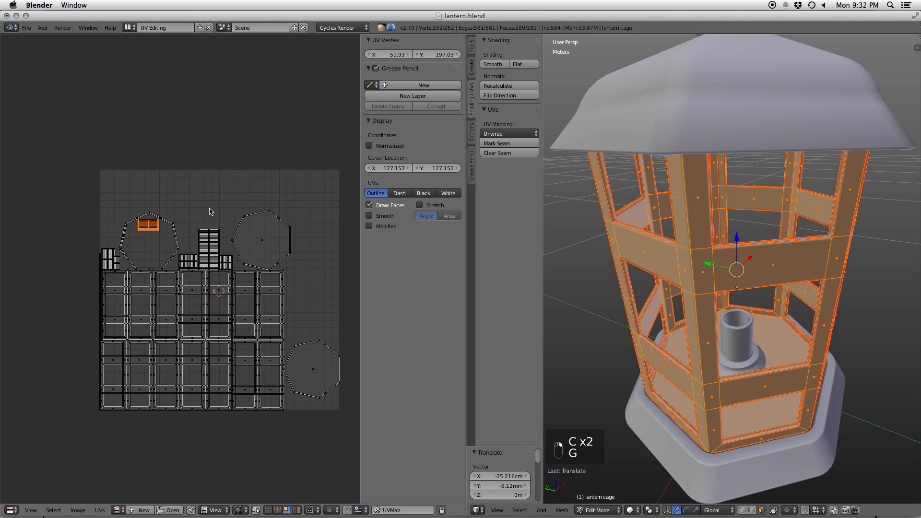
- Scale all the cage's UV islands down to roughly half size and place them in the lower-right quarter of the UV grid
key("a")
key("a")
key("s")
left_click(283, 283)
key("g")
left_click(354, 318)
middle_click_drag(331, 307, 260, 286)
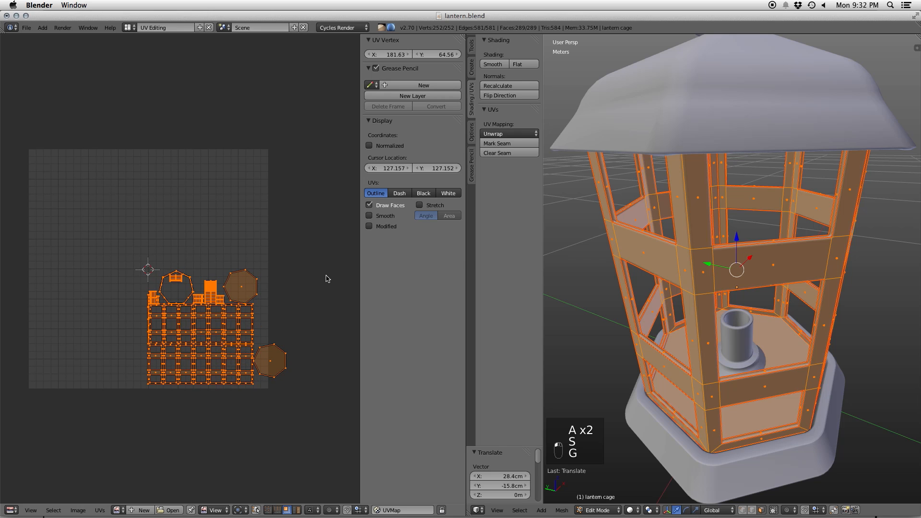
key("g")
left_click(309, 290)
- Move the lower-right heptagon island to the empty area above the heptagon ring
scroll(309, 290, "up", 3)
middle_click_drag(273, 312, 205, 249)
right_click(313, 397)
key("g")
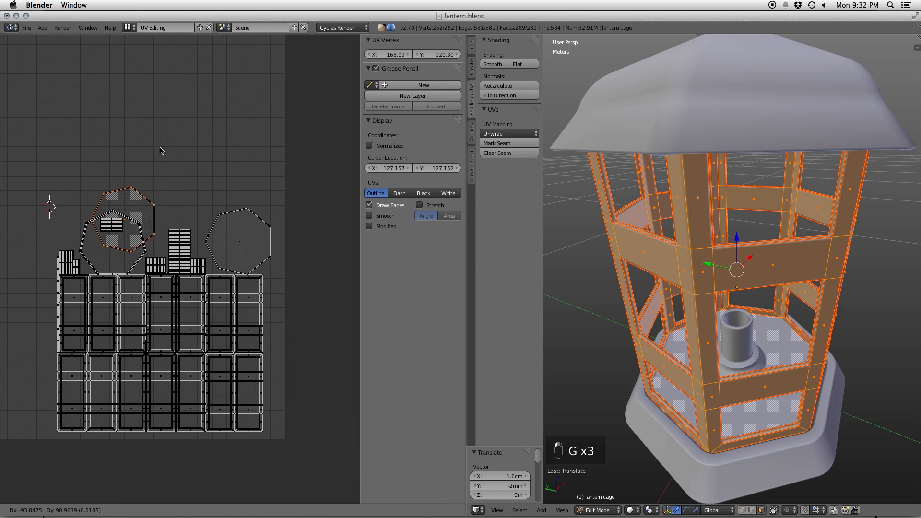
left_click(173, 91)
- Clear the UV selection and select only the small strip block inside the heptagon ring with Circle Select
right_click(111, 228)
key("c")
scroll(110, 235, "up", 6)
key("Escape")
right_click(137, 116)
key("a")
key("c")
scroll(116, 240, "up", 7)
left_click(111, 227)
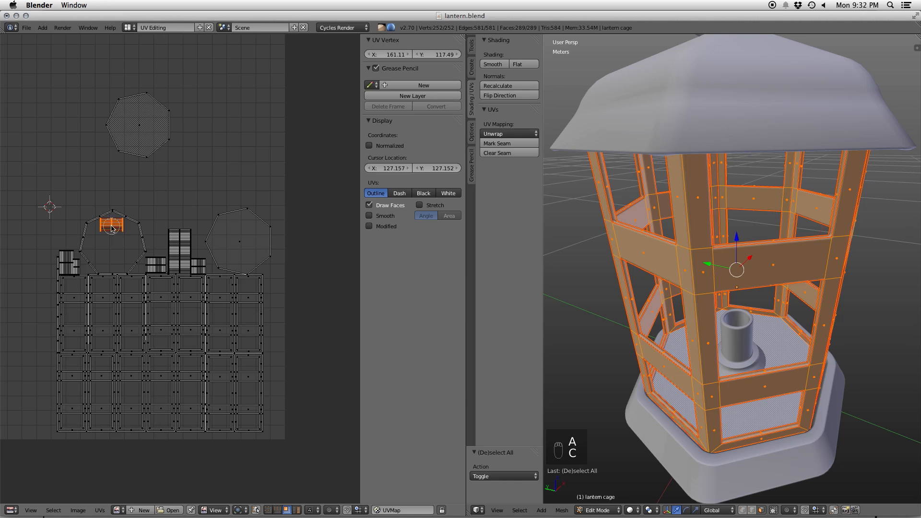
right_click(111, 227)
key("g")
right_click(162, 248)
key("r")
left_click(165, 247)
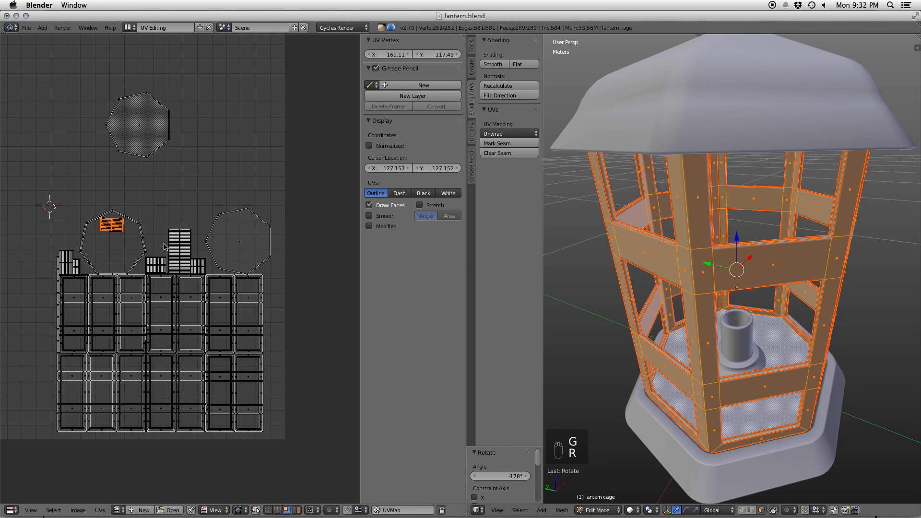
key("super+z")
- Rotate the small strip block by 90 degrees and move it beside the tall strip stack
type("r90")
key("Return")
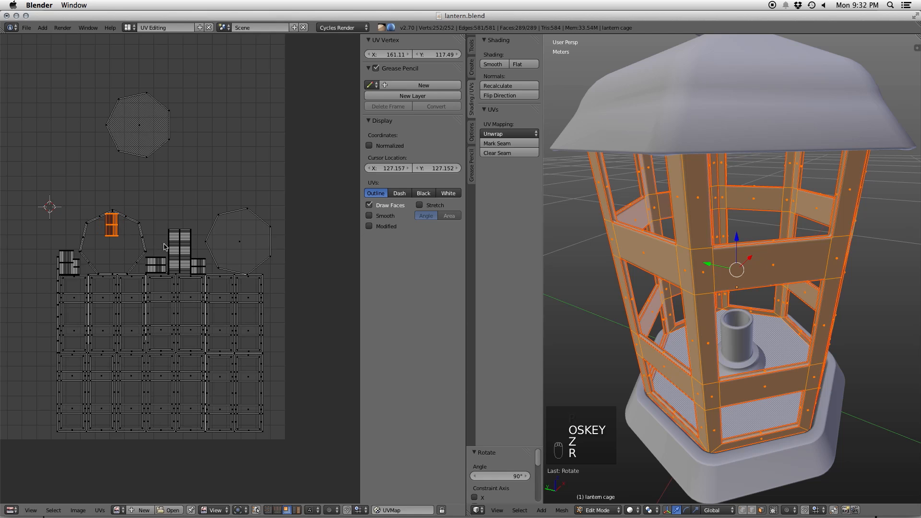
key("g")
left_click(217, 265)
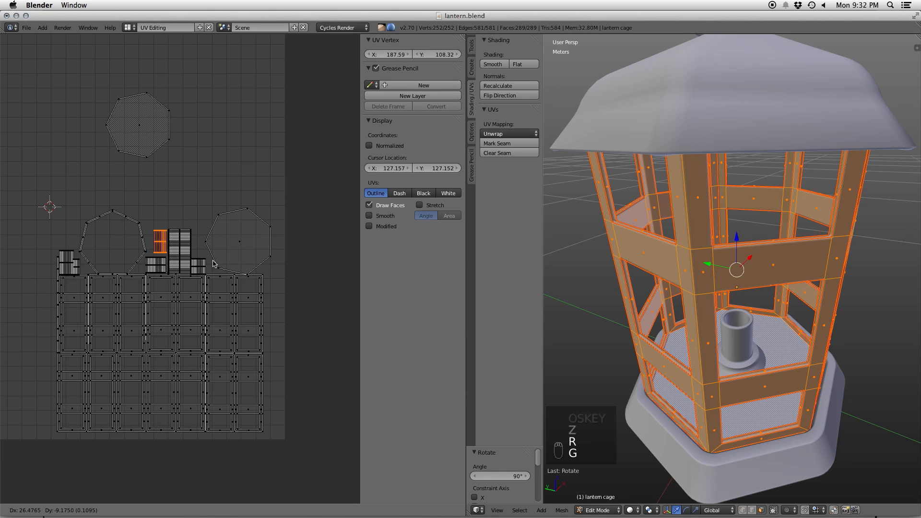
- Place the separate heptagon island inside the heptagon ring and scale it by about 0.859 to fit
right_click(144, 126)
key("g")
left_click(140, 237)
key("s")
left_click(178, 226)
key("g")
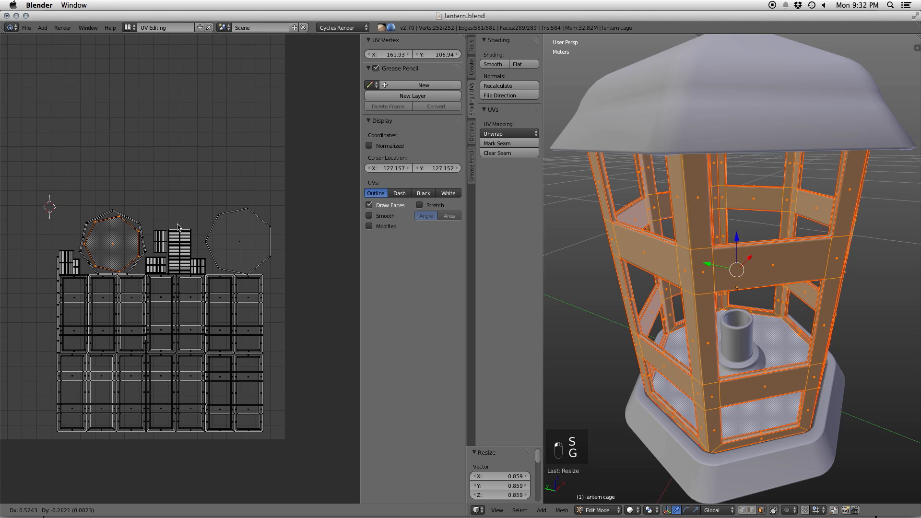
left_click(177, 226)
- Select the cage's heptagonal floor face alone to examine which UV island it uses, and reselect the whole mesh
key("z")
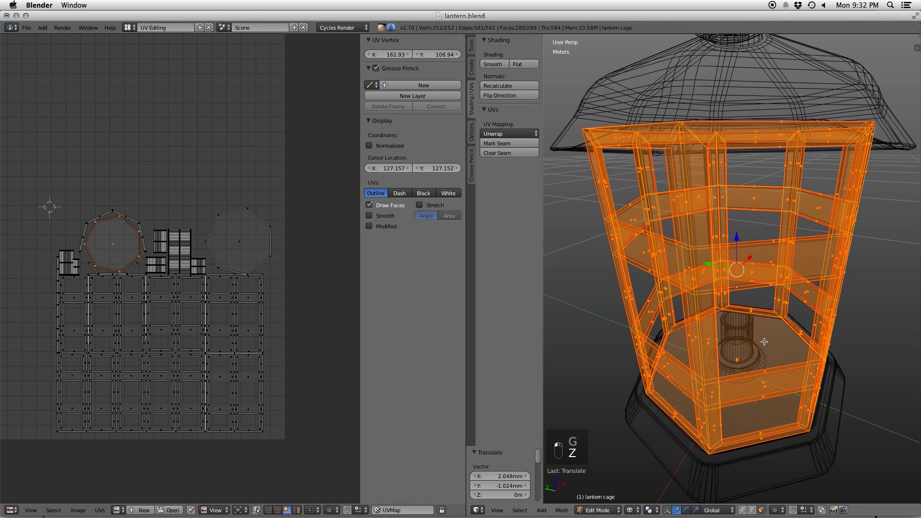
right_click(742, 359)
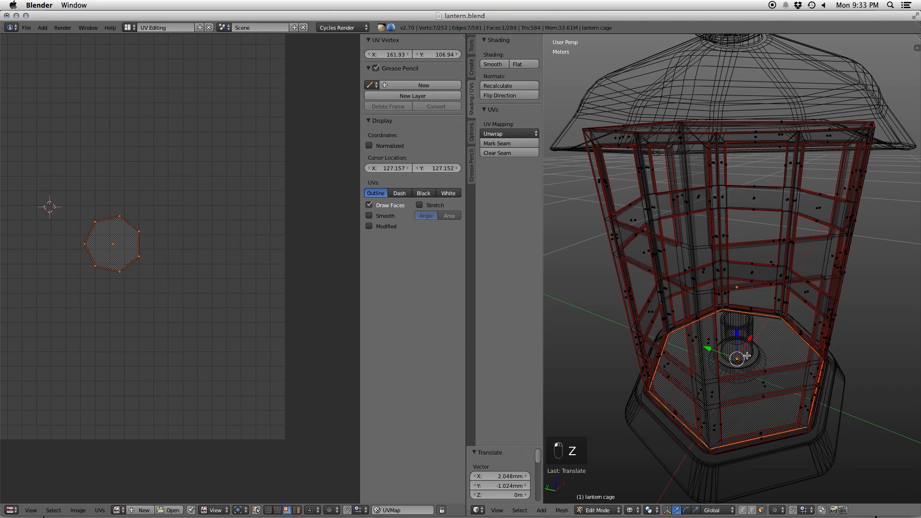
mouse_move(695, 403)
middle_mouse_down()
mouse_move(687, 389)
mouse_move(694, 401)
middle_mouse_up()
key("z")
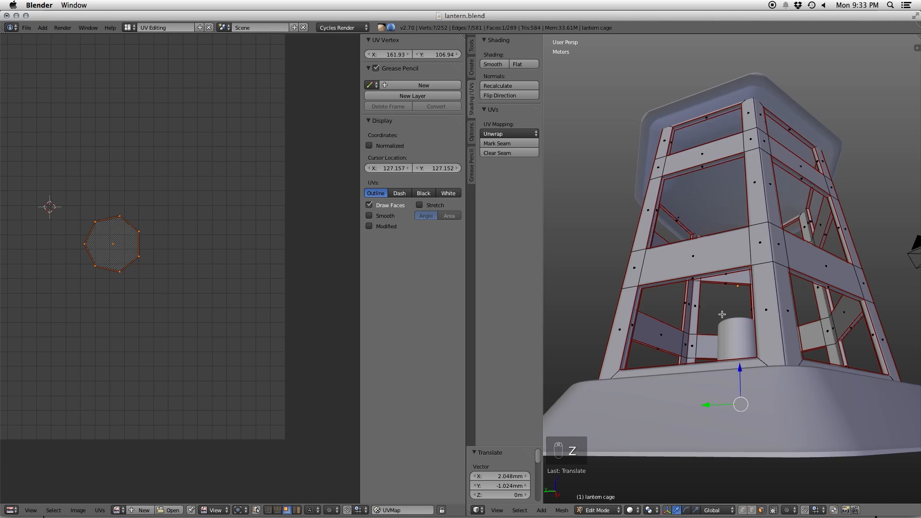
middle_click_drag(729, 290, 733, 319)
key("Tab")
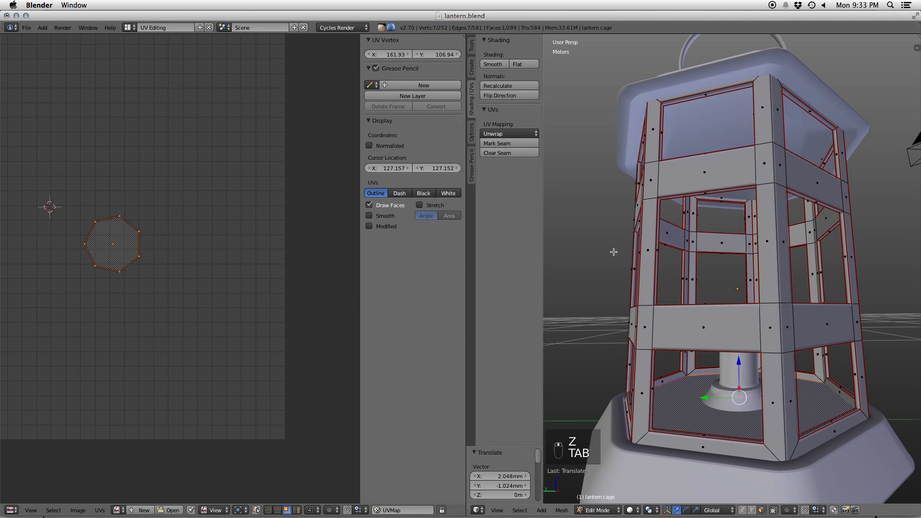
key("a")
key("a")
key("a")
key("a")
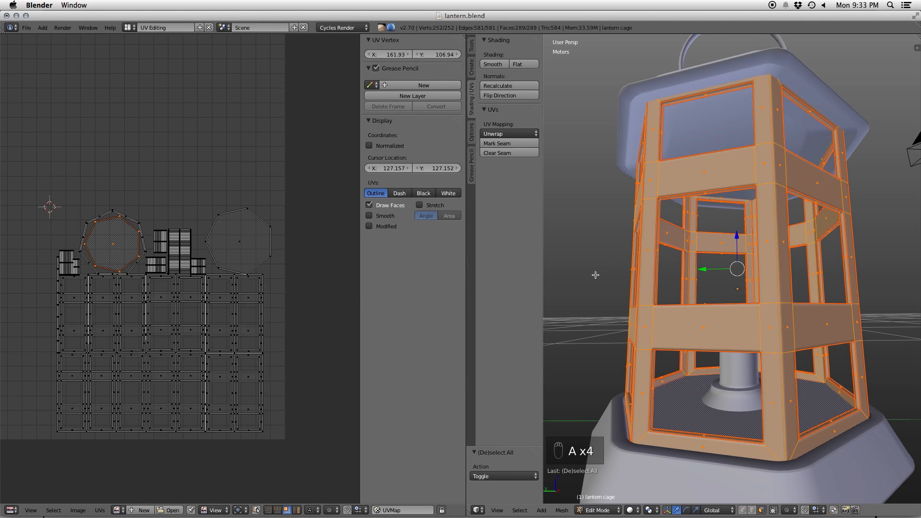
- Delete the hidden duplicate heptagon face under the cage's floor and reselect the whole mesh
scroll(239, 267, "up", 4)
scroll(228, 264, "down", 1)
right_click(263, 236)
key("z")
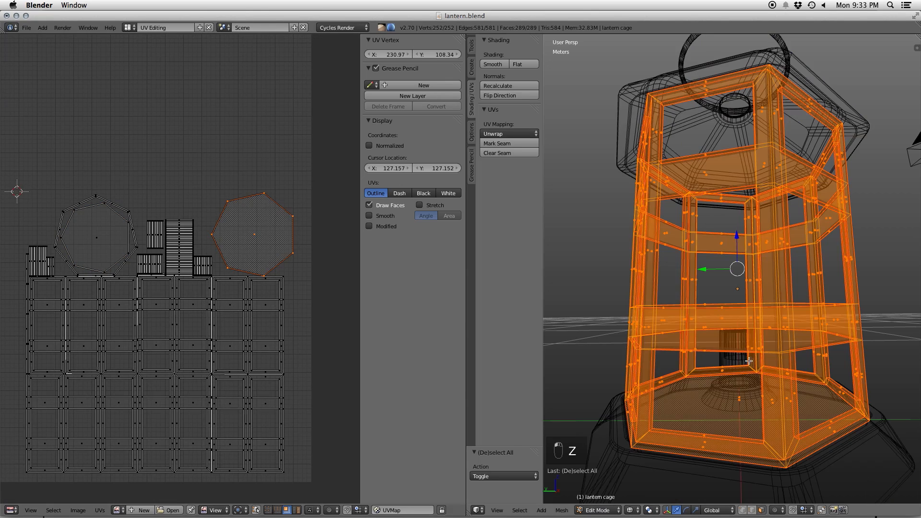
middle_click_drag(741, 360, 737, 317)
key("ctrl+Tab")
left_click(728, 352)
key("z")
left_click(742, 361)
key("x")
left_click(720, 315)
key("a")
key("a")
key("a")
key("a")
- Move the floor's heptagon island out of the ring to the space right of the strips and scale it by about 1.196
key("g")
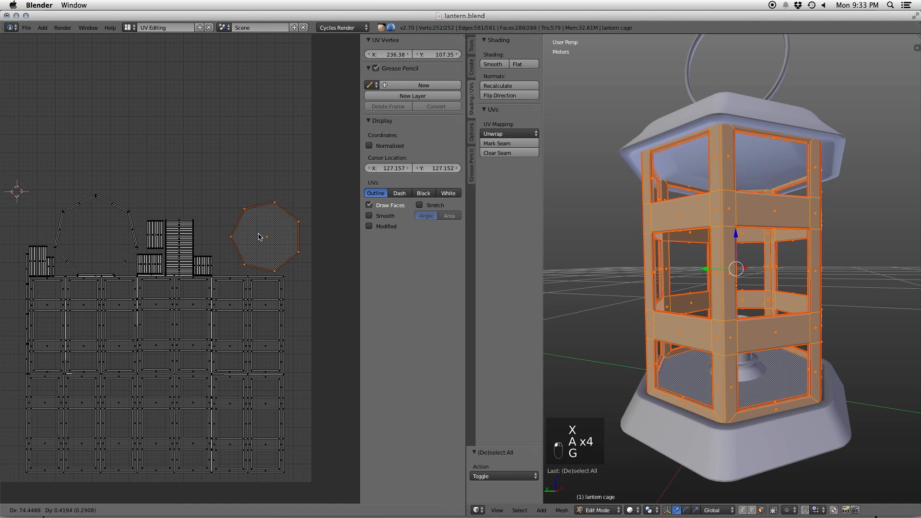
left_click(247, 238)
key("s")
left_click(259, 236)
key("g")
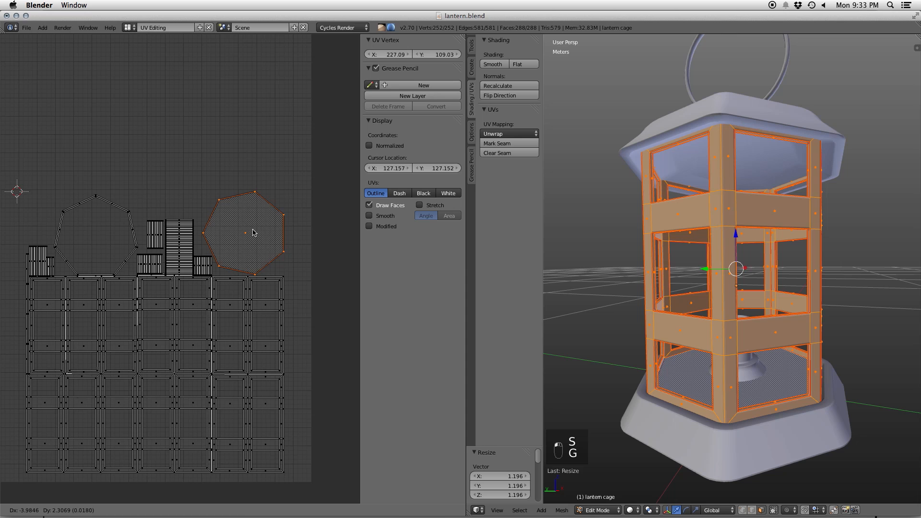
left_click(253, 232)
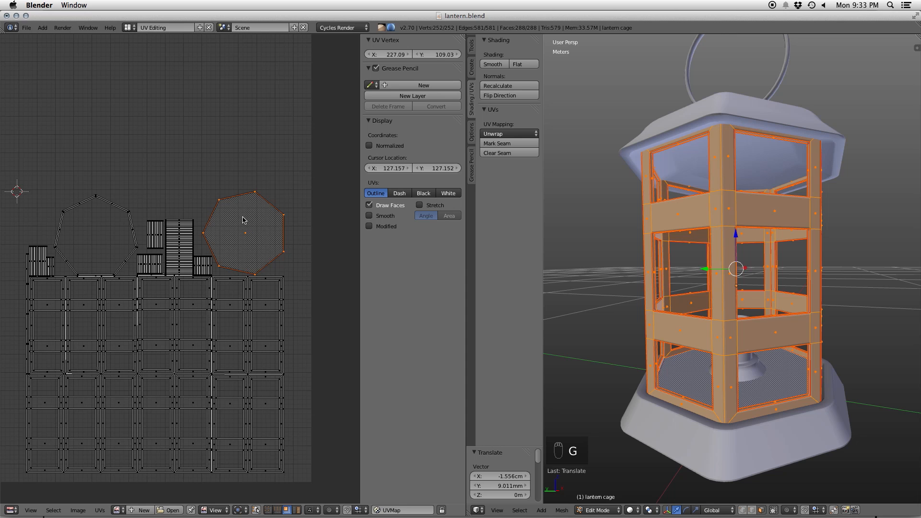
- Select all the cage's UV islands and nudge them slightly toward the lower-right corner of the UV grid
scroll(283, 243, "down", 3)
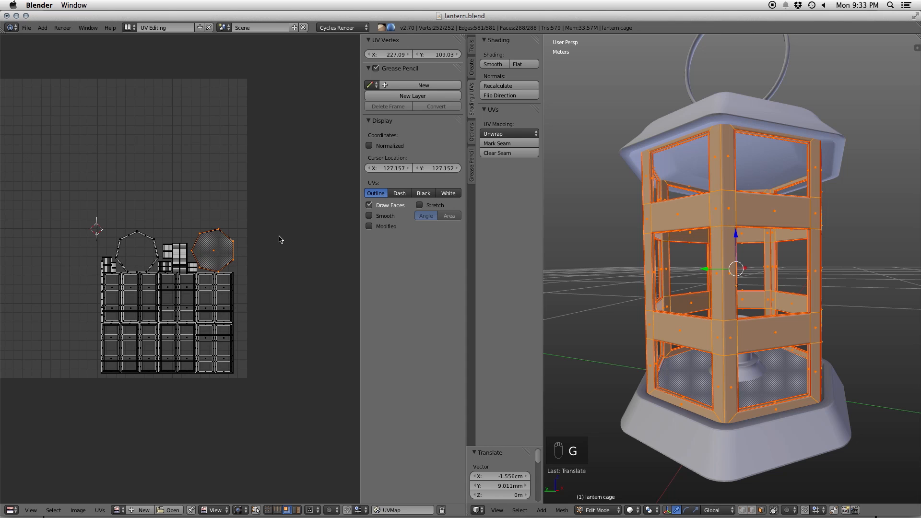
scroll(280, 239, "up", 2)
key("a")
key("a")
key("a")
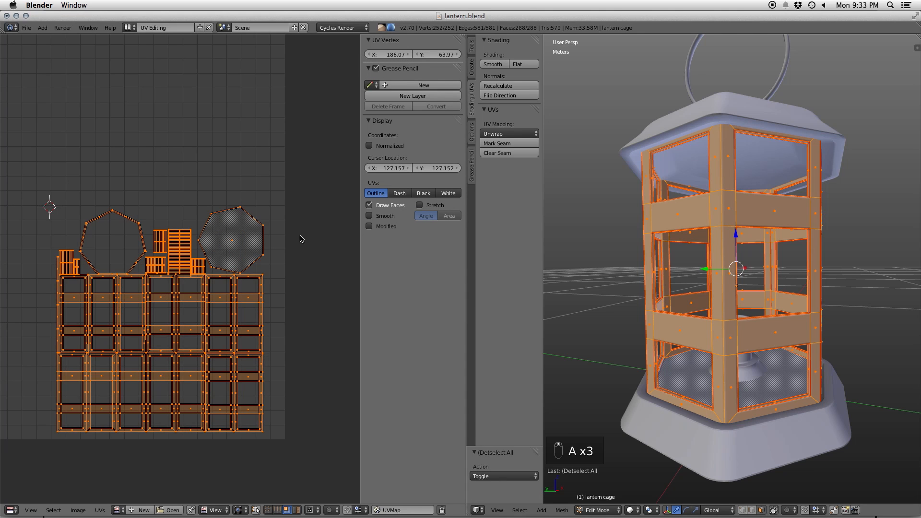
key("g")
left_click(303, 239)
scroll(143, 266, "down", 6)
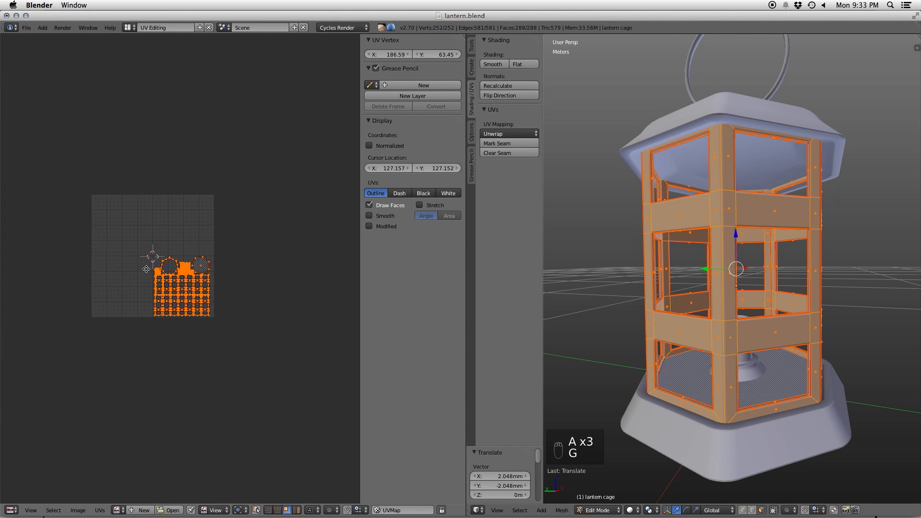
middle_click_drag(142, 267, 172, 290)
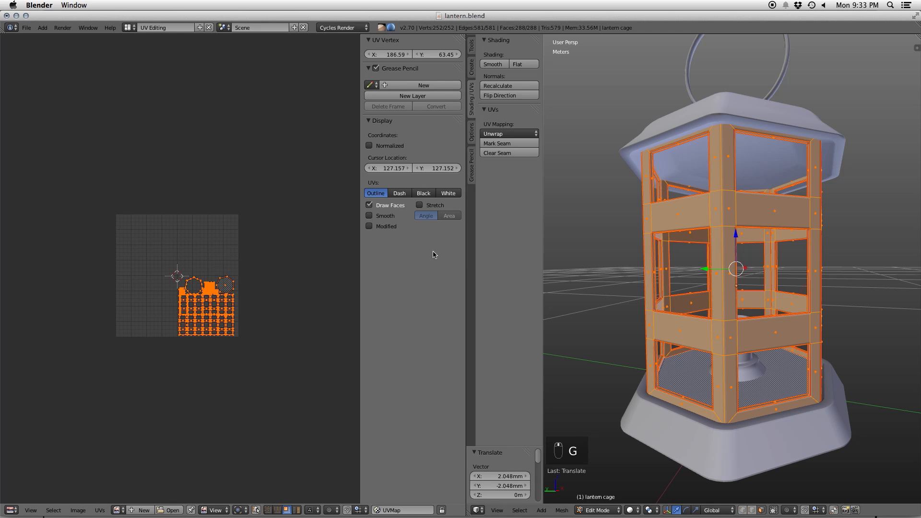
- Open the flame nozzle in Edit Mode and unwrap its whole mesh with Smart UV Project, using angle limit 66 and island margin 0
key("Tab")
right_click(756, 370)
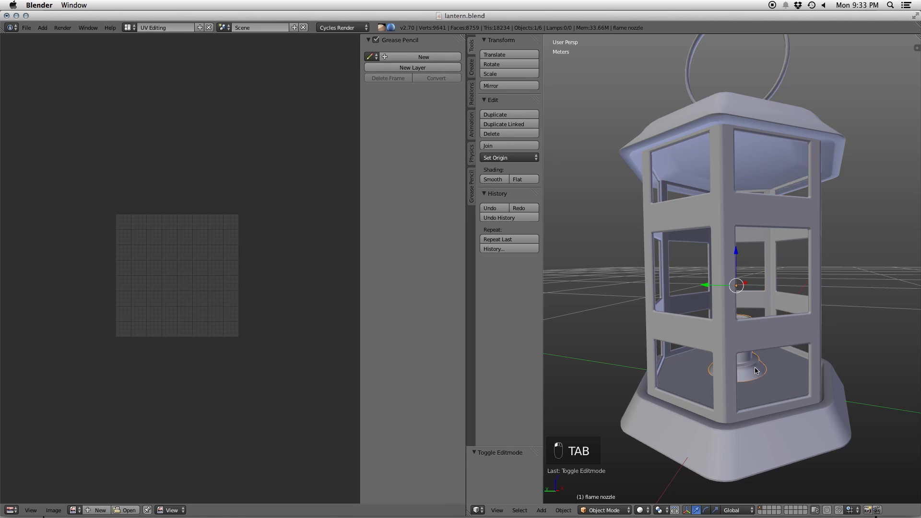
key("Tab")
key("a")
key("a")
key("a")
key("a")
key("a")
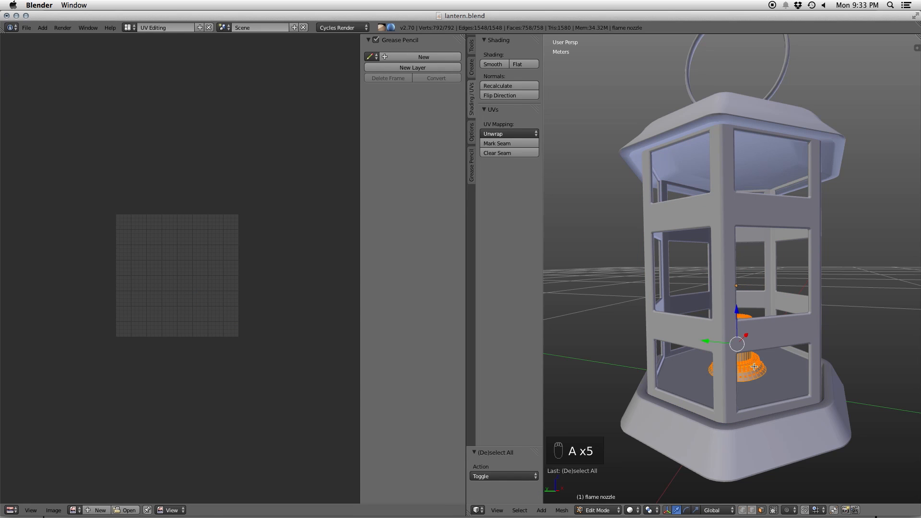
key("u")
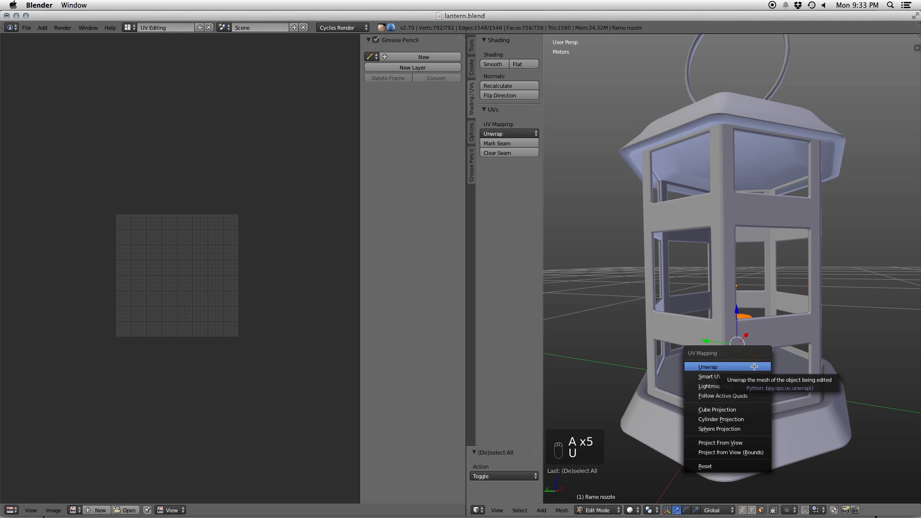
left_click(739, 377)
left_click(743, 422)
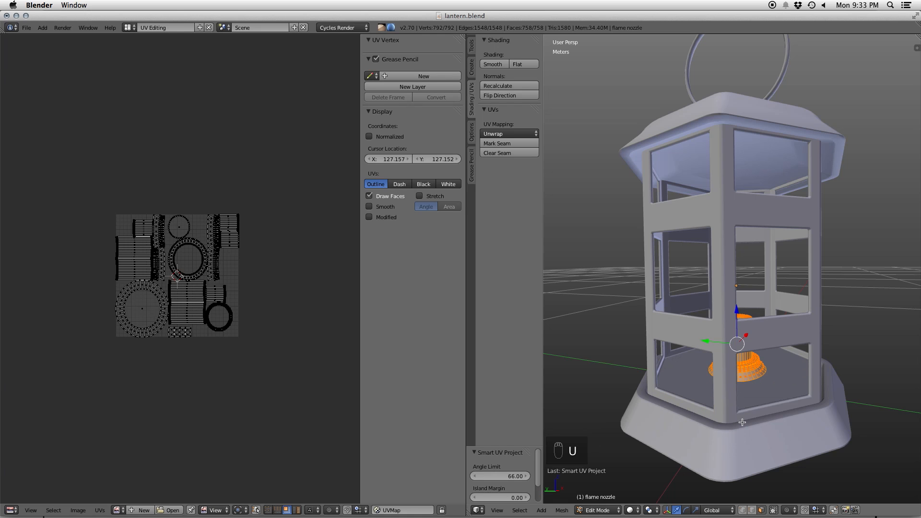
scroll(182, 328, "up", 4)
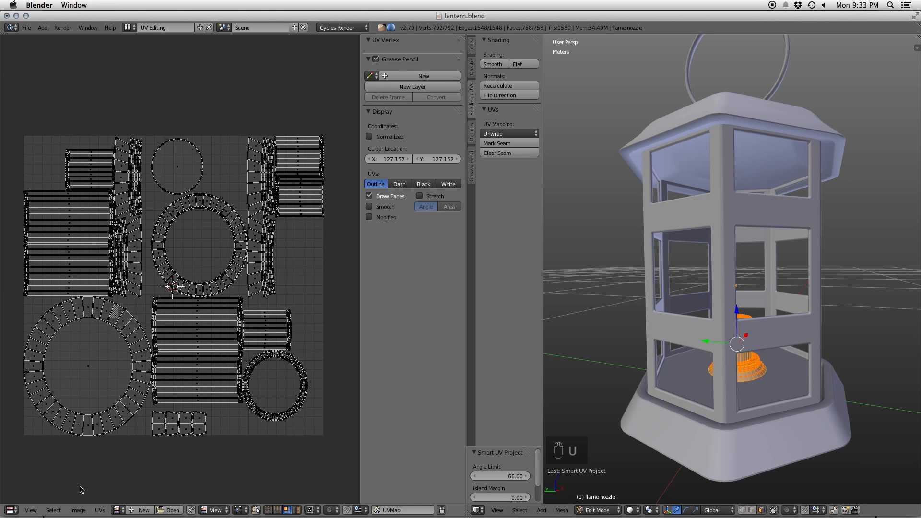
- Switch to edge selection and select the outer edge loop of the collar around the flame nozzle's tube
key("KP_Decimal")
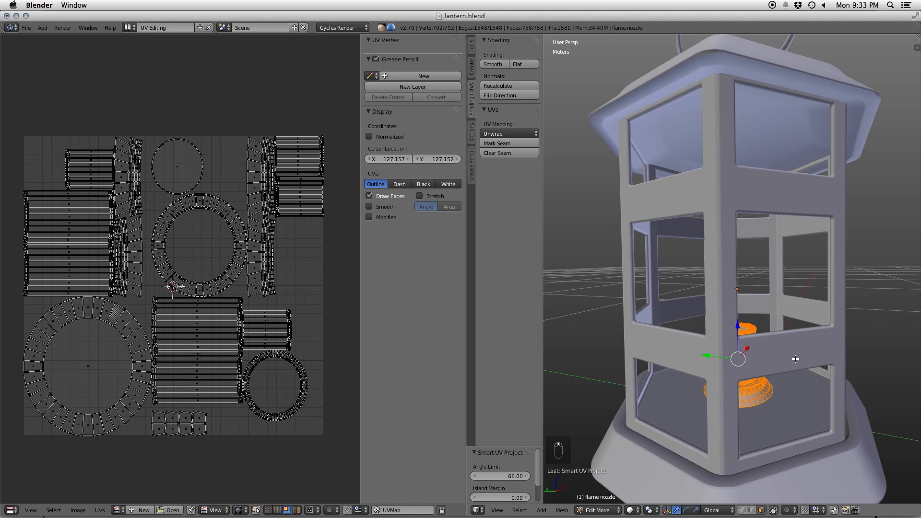
middle_click_drag(746, 291, 748, 320)
scroll(749, 322, "up", 4)
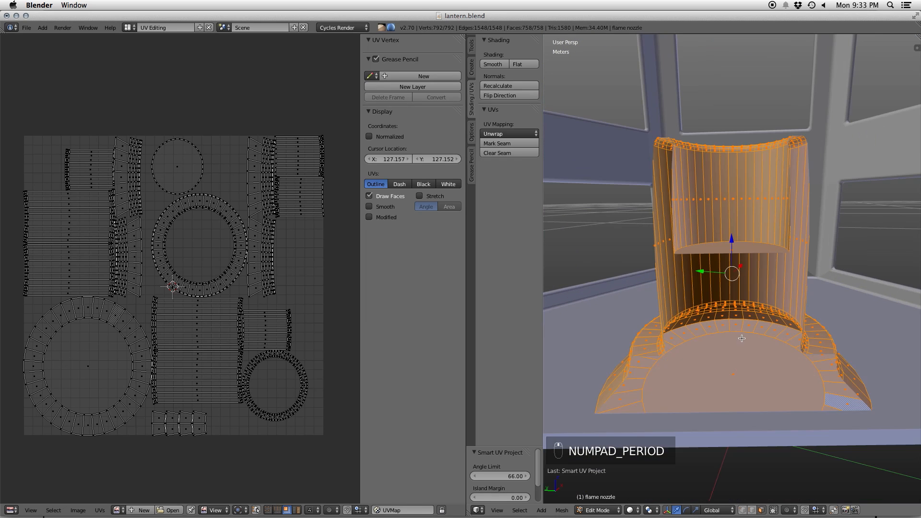
scroll(745, 332, "down", 3)
key("ctrl+Tab")
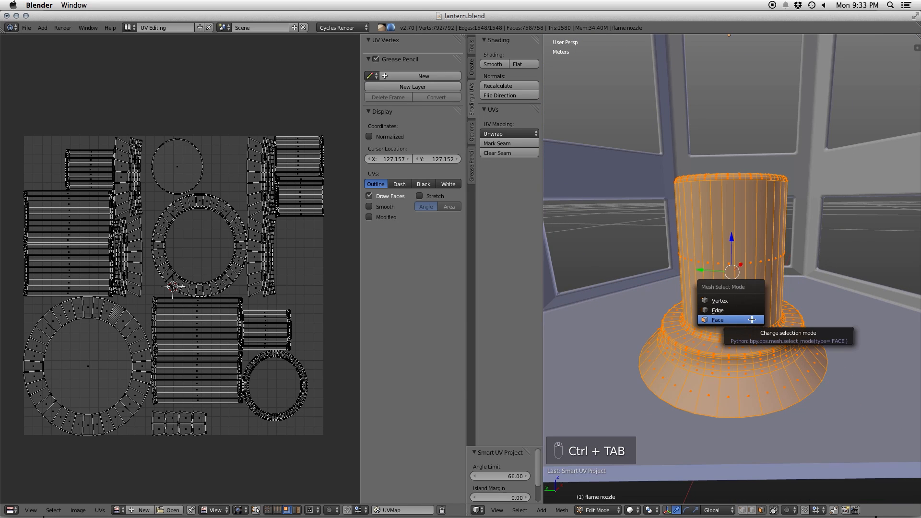
left_click(735, 310)
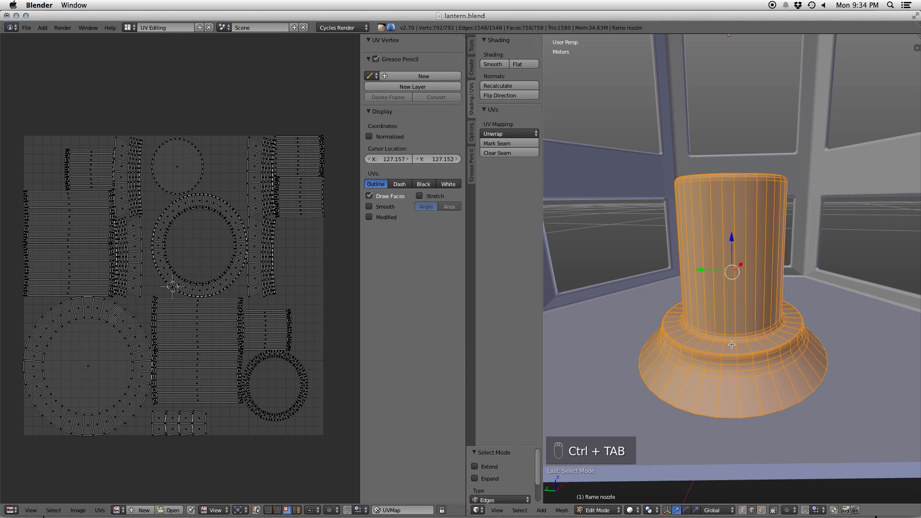
right_click(732, 344, "alt")
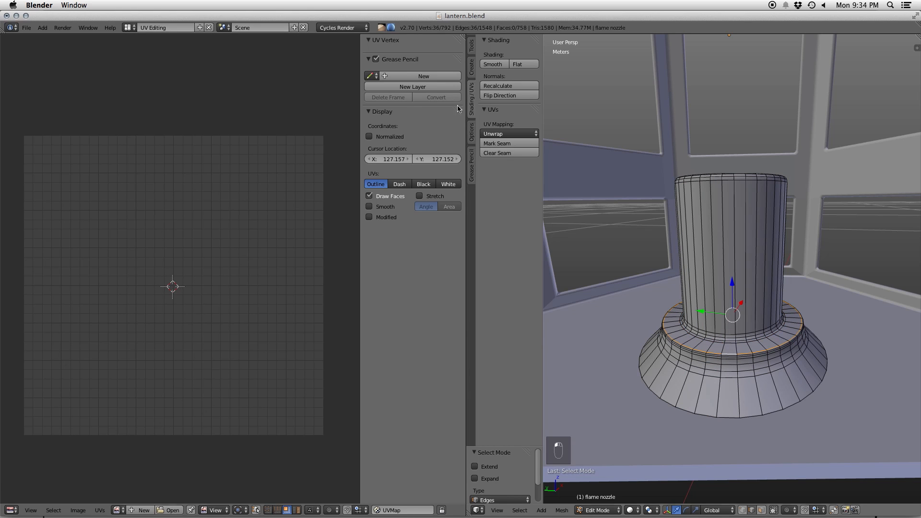
- Mark the collar's outer edge loop and the edge loop at the base of the flame nozzle's tube as seams
left_click(497, 143)
key("a")
right_click(746, 339, "alt")
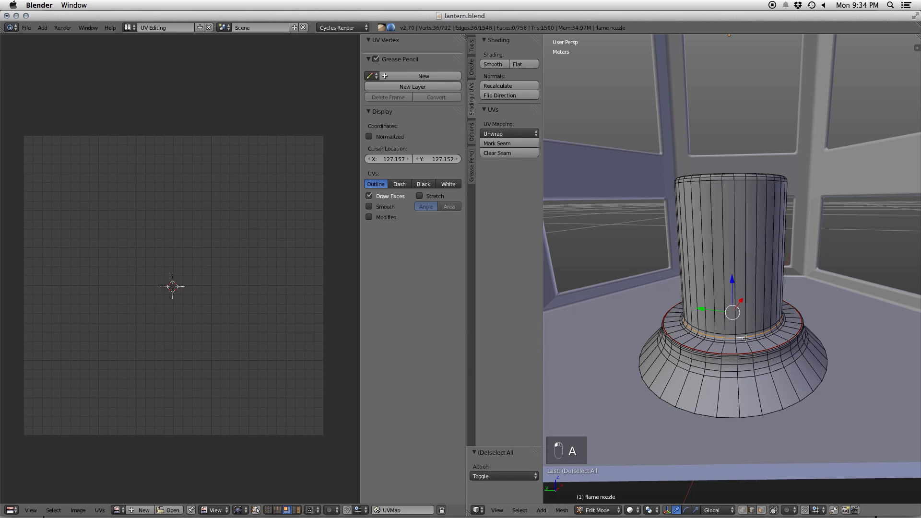
left_click(496, 143)
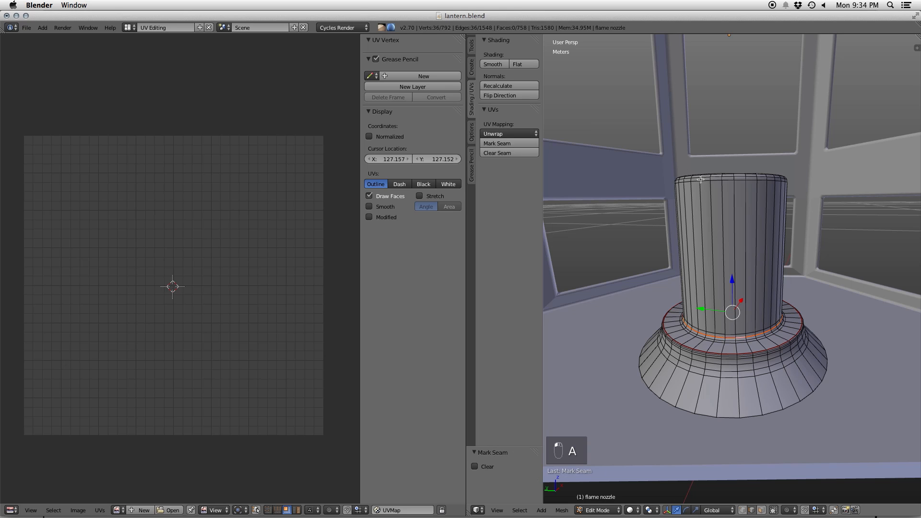
- Mark seams on the tube's outer top rim loop, the flared base's bottom edge loop and the tube's inner rim loop
right_click(706, 176, "alt")
left_click(497, 143)
right_click(745, 419, "alt")
left_click(507, 145)
middle_click_drag(673, 176, 701, 185)
right_click(705, 174, "alt")
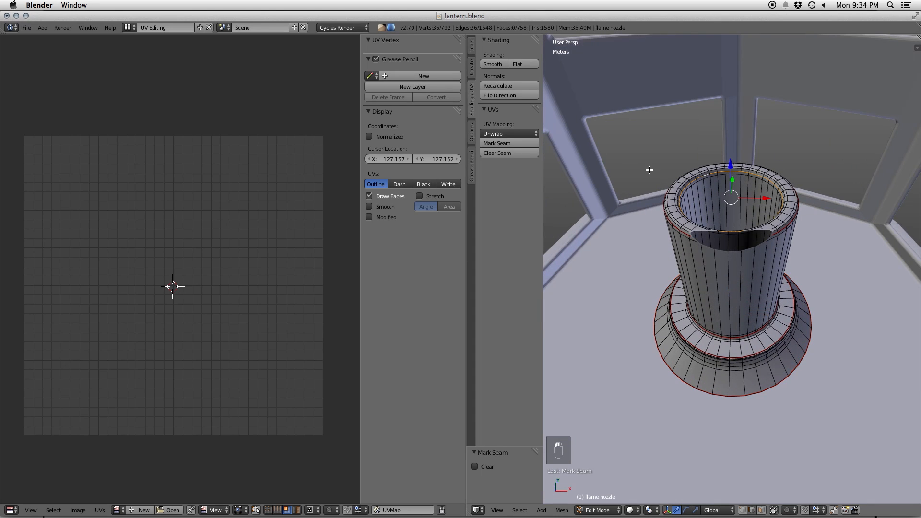
left_click(497, 143)
key("a")
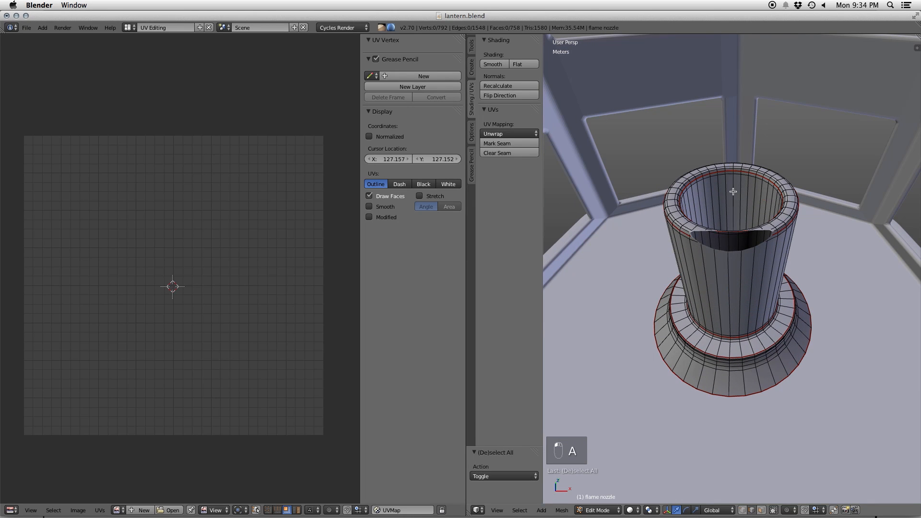
scroll(731, 183, "down", 5)
key("Tab")
right_click(634, 391)
middle_click_drag(712, 236, 739, 279)
key("Tab")
key("a")
key("a")
key("a")
key("Tab")
key("Tab")
key("Tab")
right_click(729, 245)
key("Tab")
middle_click_drag(729, 246, 727, 259)
key("a")
key("a")
key("a")
key("a")
key("a")
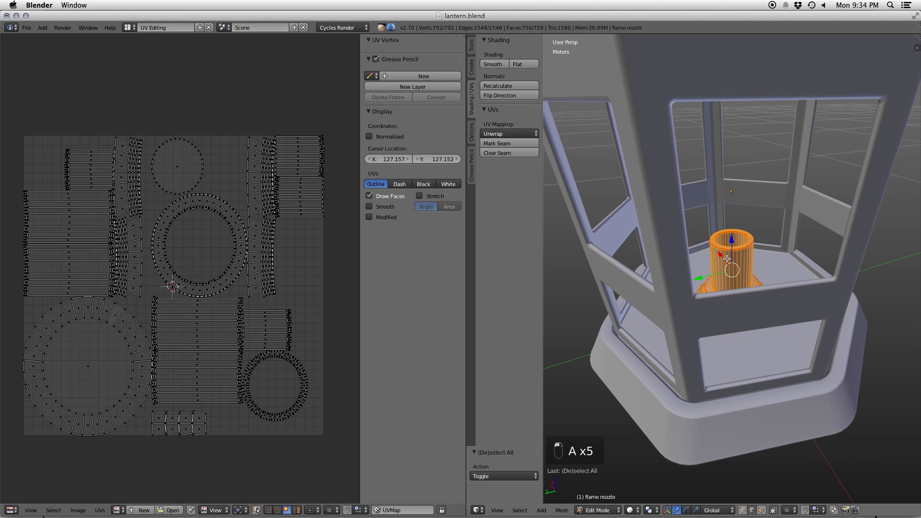
- In edge selection mode, select the vertical edge loop running down the flame nozzle and mark it as a seam
key("ctrl+Tab")
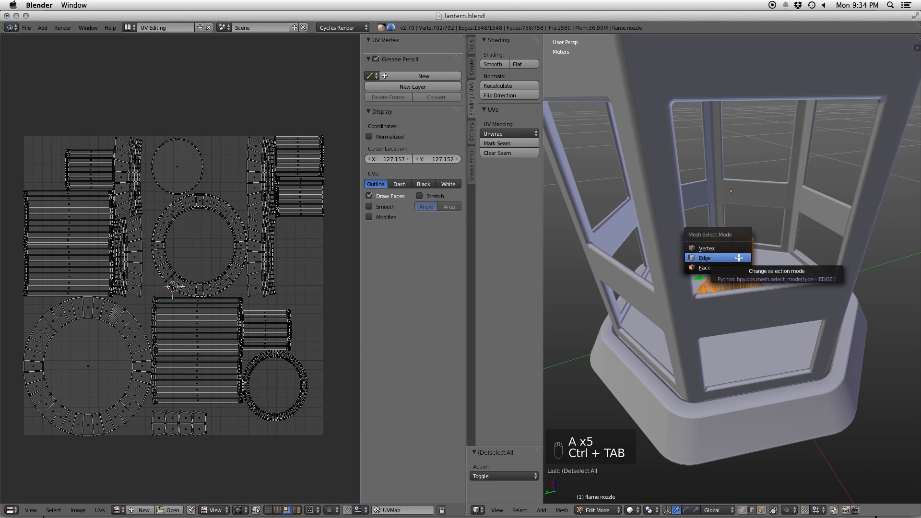
left_click(739, 258)
key("a")
left_click(724, 258, "alt")
left_click(514, 144)
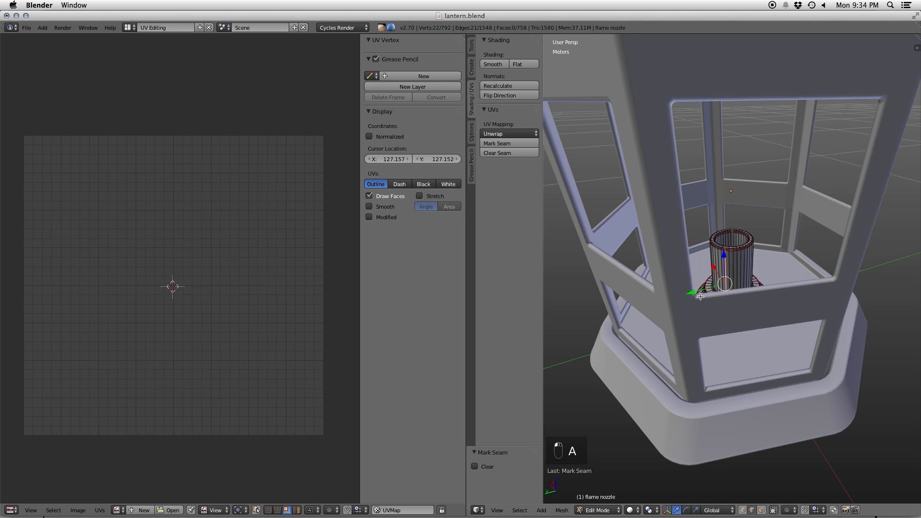
- Select the whole flame nozzle mesh and unwrap it along the marked seams
key("KP_Decimal")
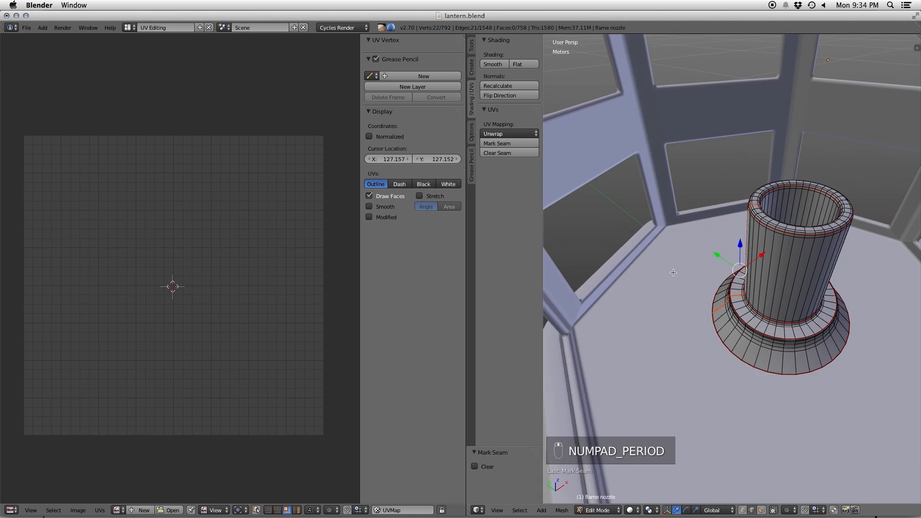
key("a")
key("a")
key("u")
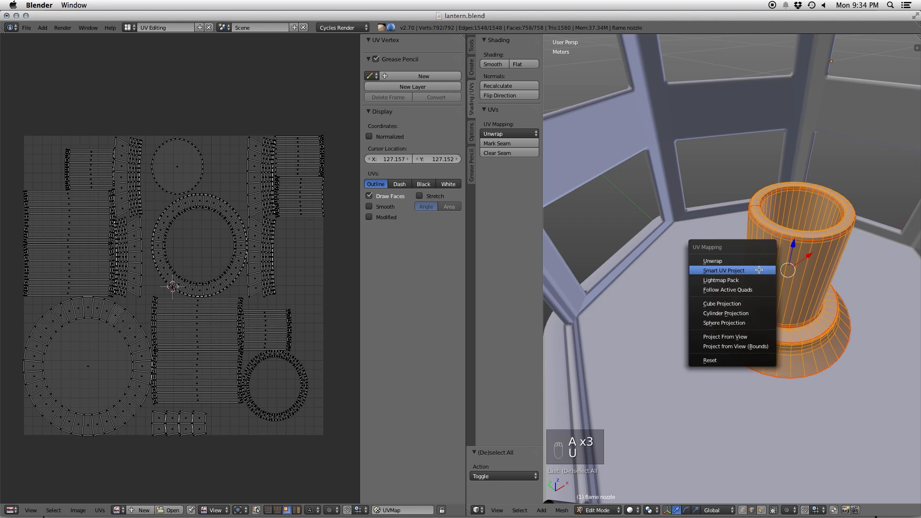
left_click(756, 259)
scroll(259, 321, "up", 2)
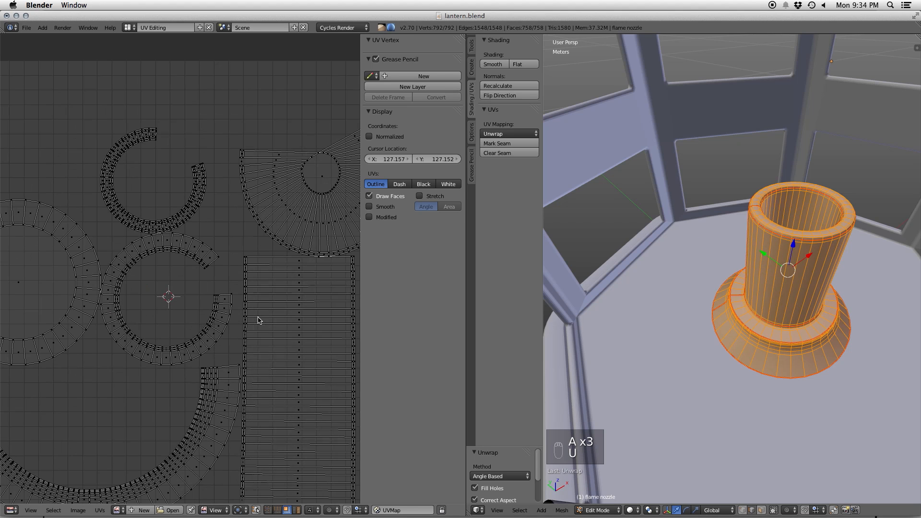
- With UV sync selection and face selection on, select the small circular face in the fan-shaped island to locate it on the nozzle
right_click(322, 172)
middle_click_drag(721, 267, 691, 185)
key("z")
middle_click_drag(769, 235, 763, 278)
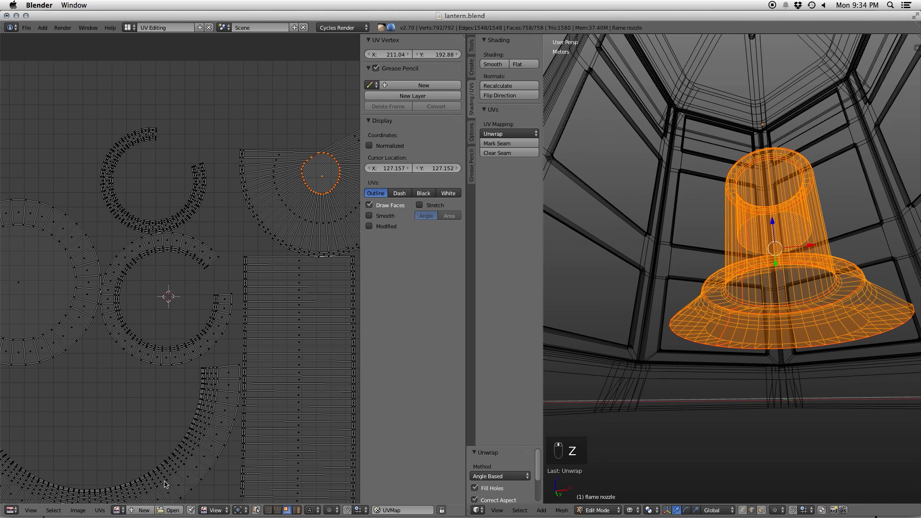
left_click(255, 510)
right_click(328, 172)
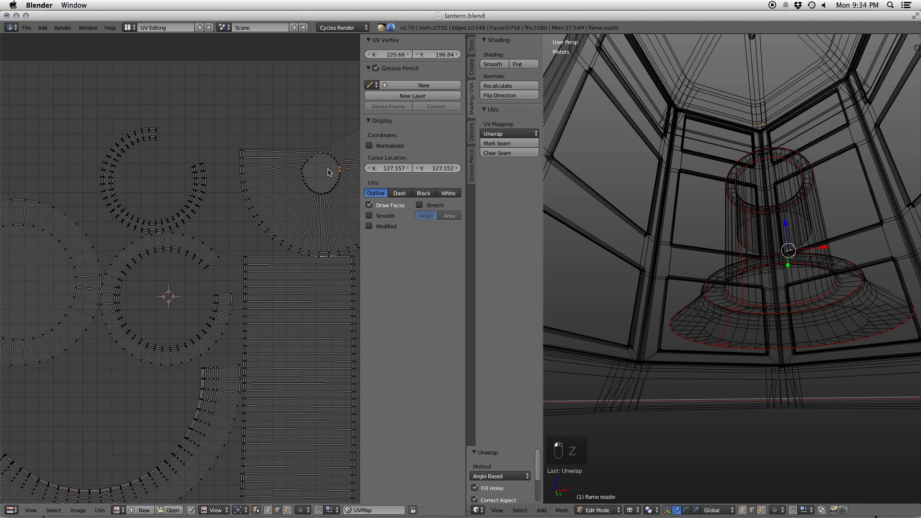
key("ctrl+Tab")
left_click(322, 183)
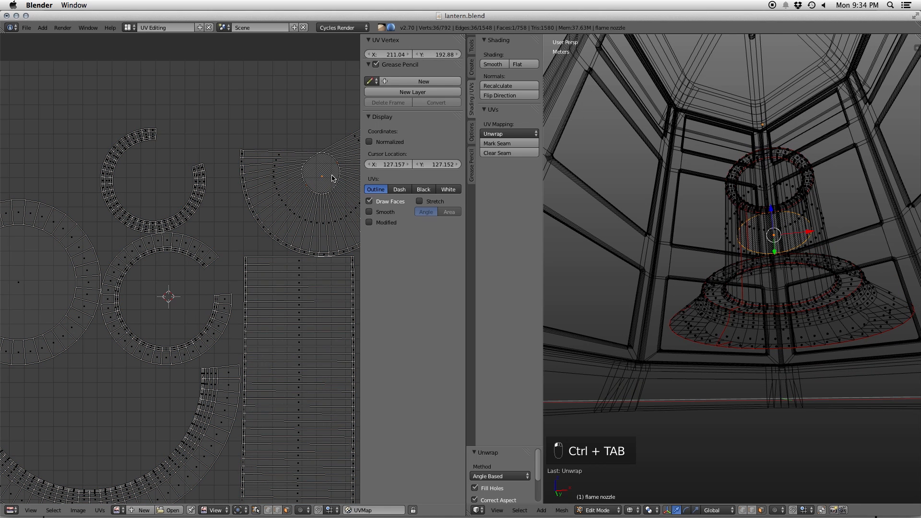
- Switch to edge selection in solid view and mark the edge loop around the tube's inner floor as a seam
mouse_move(631, 220)
middle_mouse_down()
mouse_move(661, 245)
mouse_move(743, 282)
middle_mouse_up()
key("z")
key("ctrl+Tab")
left_click(743, 282)
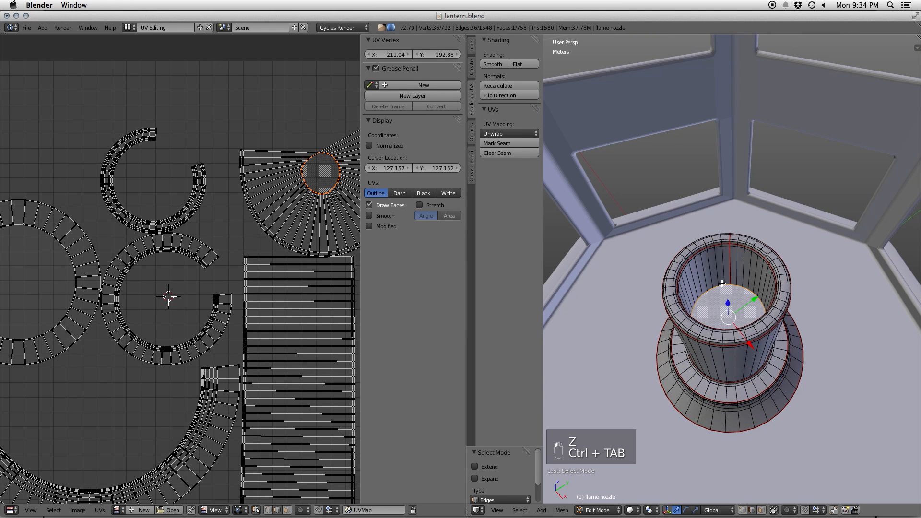
- Select the whole flame nozzle mesh and unwrap it again using the added inner floor seam
key("a")
key("a")
key("a")
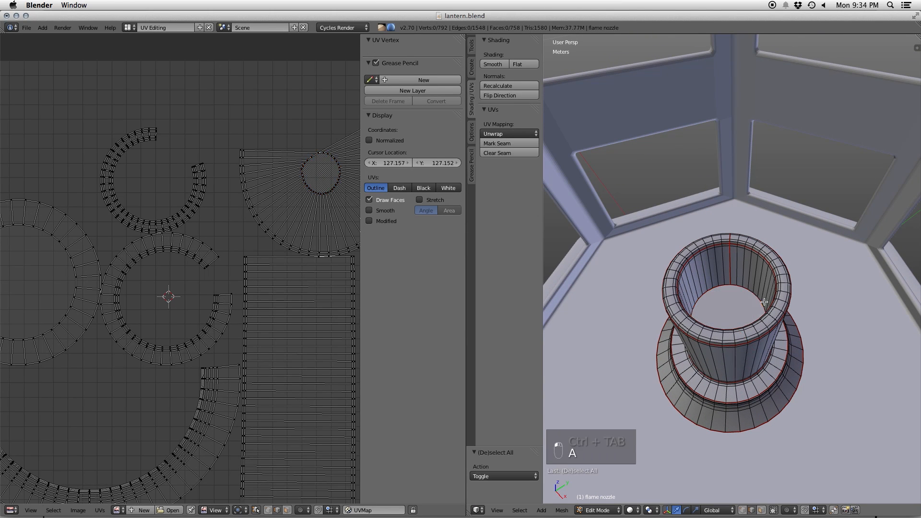
key("u")
left_click(742, 242)
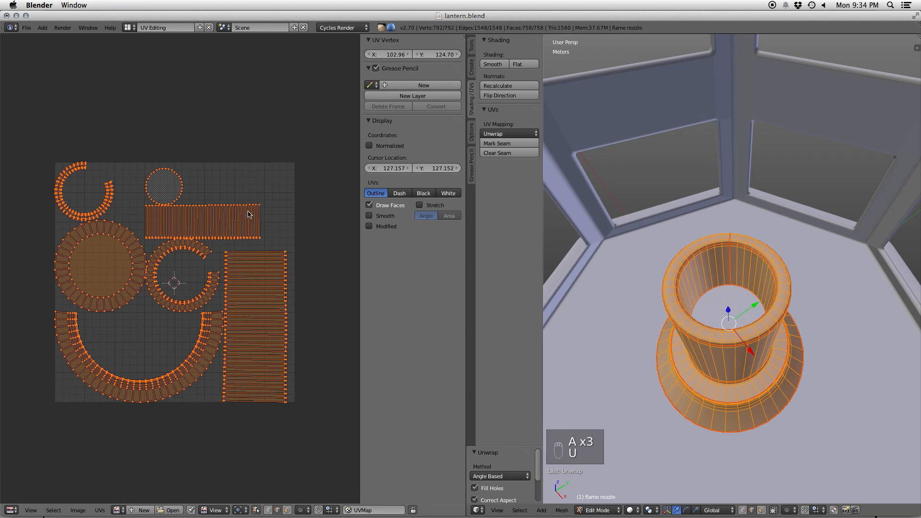
- Turn off UV sync selection, select the whole mesh and set the UV editor to island selection
right_click(159, 182)
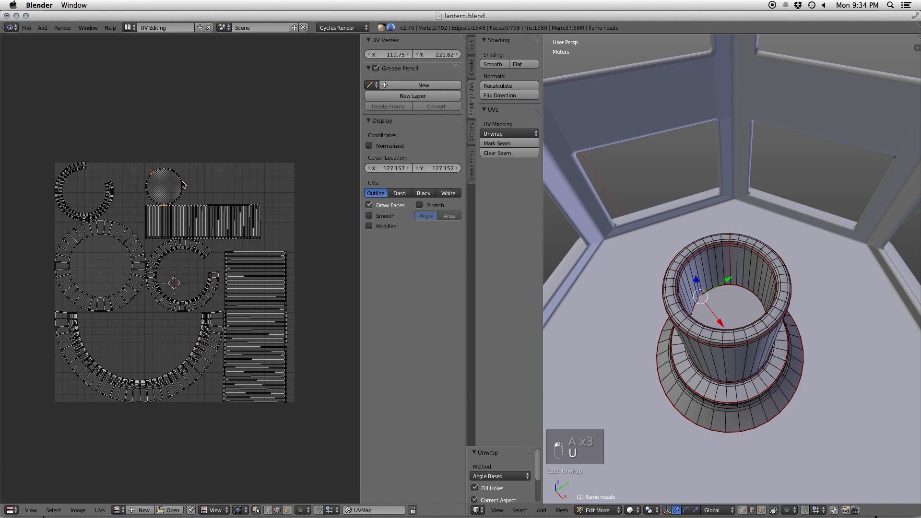
left_click(256, 510)
key("a")
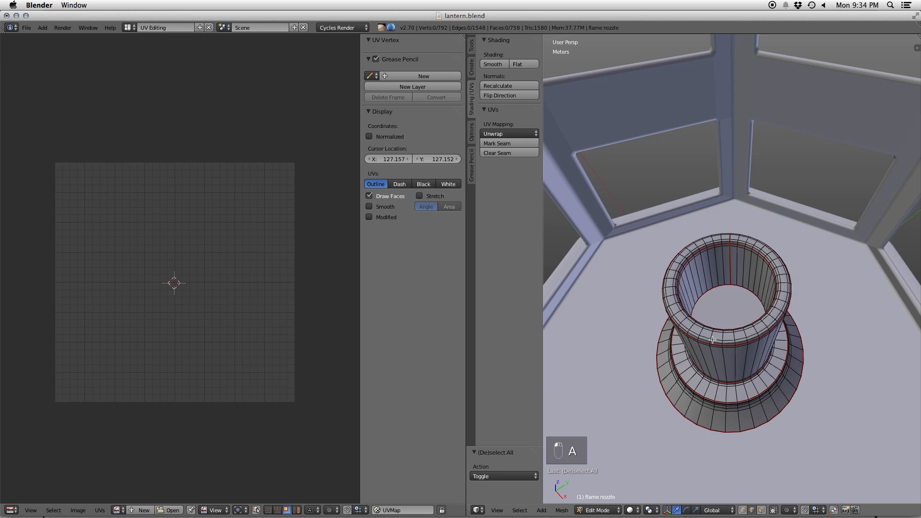
key("a")
left_click(298, 511)
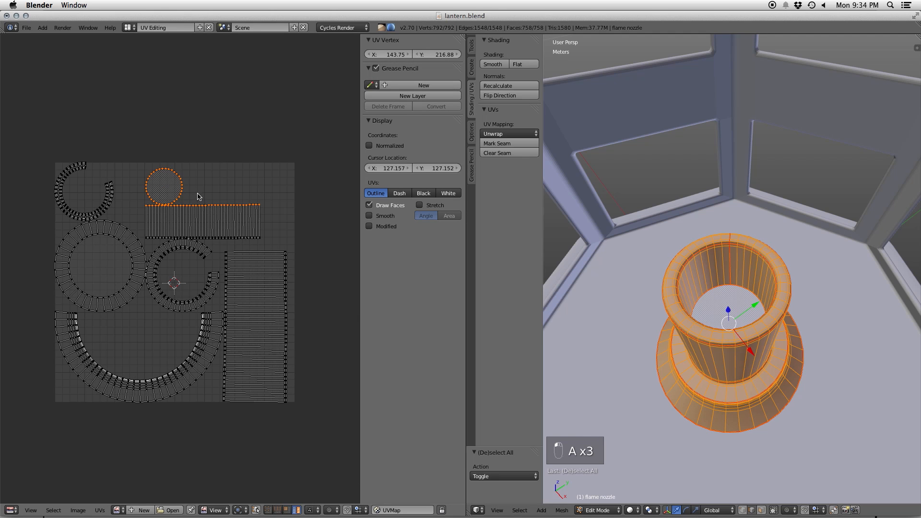
- Place the small circle island inside the small open ring and move both together into the large arc island
right_click(167, 181)
key("g")
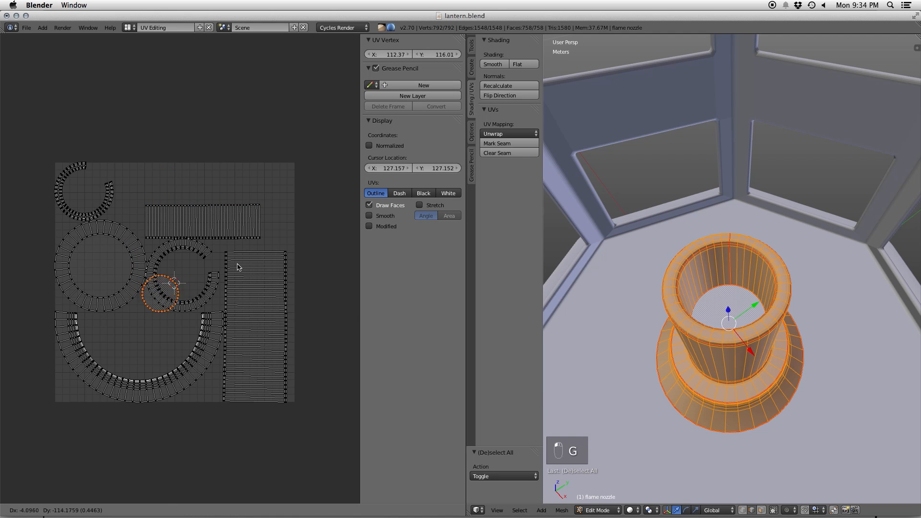
left_click(161, 178)
right_click(102, 203, "shift")
key("g")
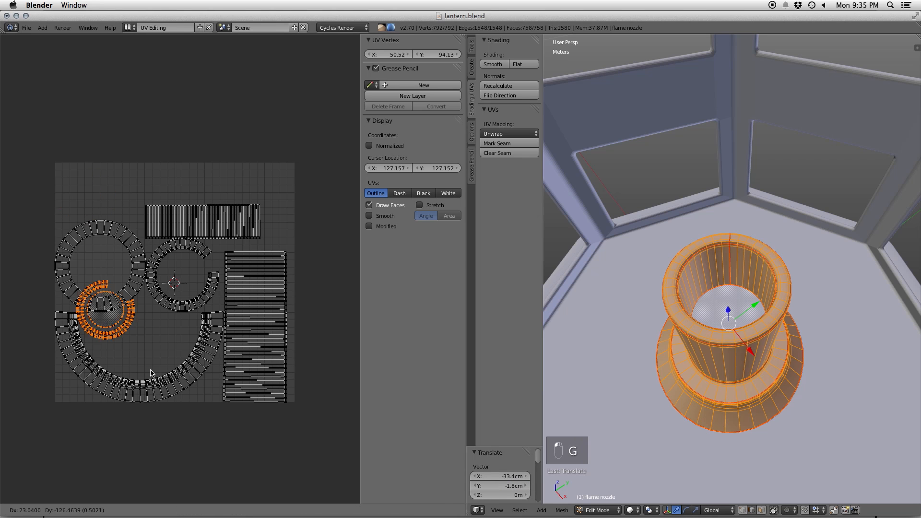
- Rotate the medium open ring island by about 133° and another 30°, and nest it inside the large arc beside the small ring
key("r")
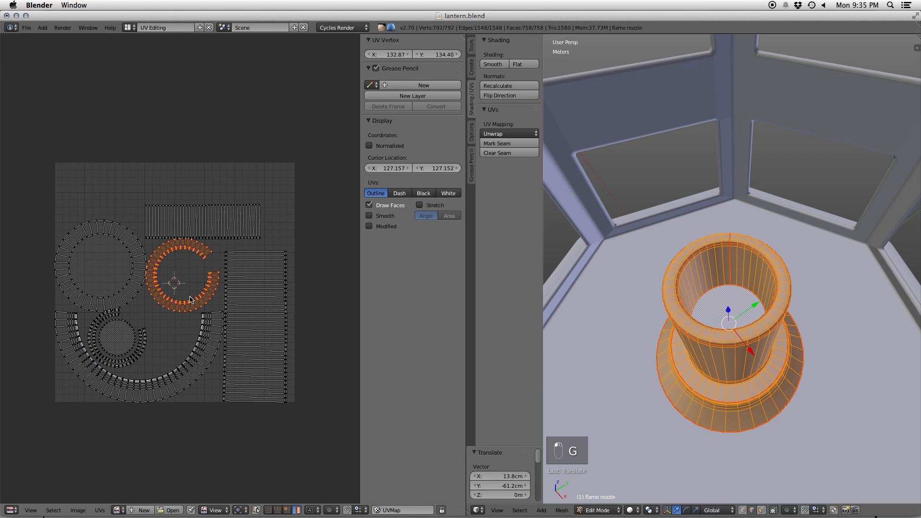
left_click(137, 341)
key("g")
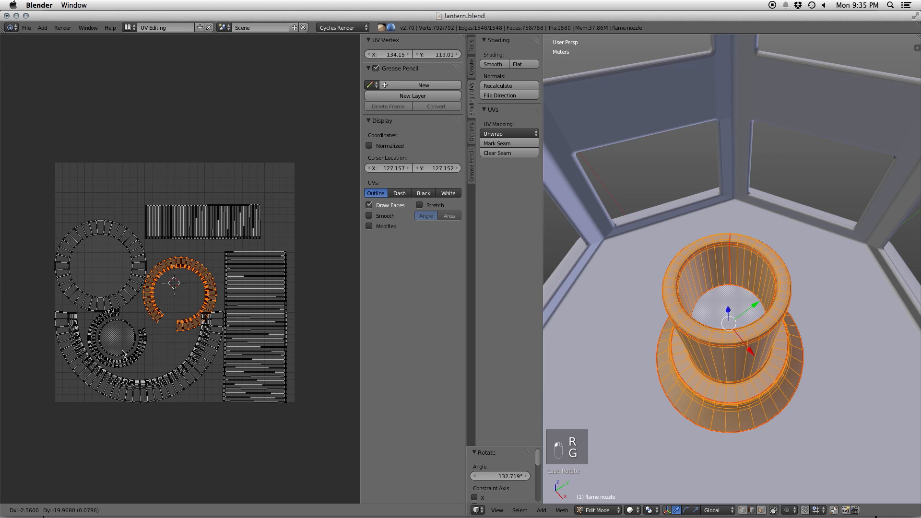
left_click(115, 355)
scroll(132, 329, "up", 3)
key("r")
left_click(267, 311)
key("g")
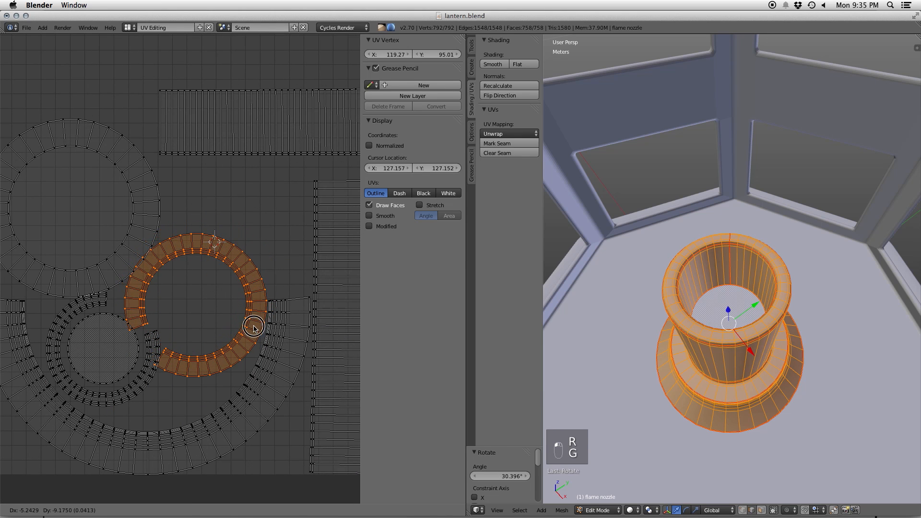
left_click(163, 378)
- Rotate the small open ring by about 7° and the medium one by about -7°, and nudge the medium ring slightly up
key("l")
key("r")
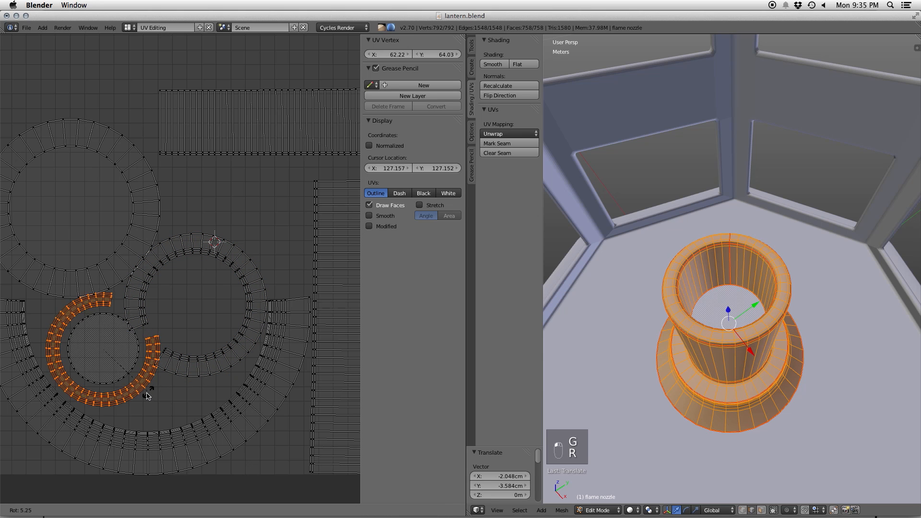
left_click(161, 396)
right_click(216, 360)
key("r")
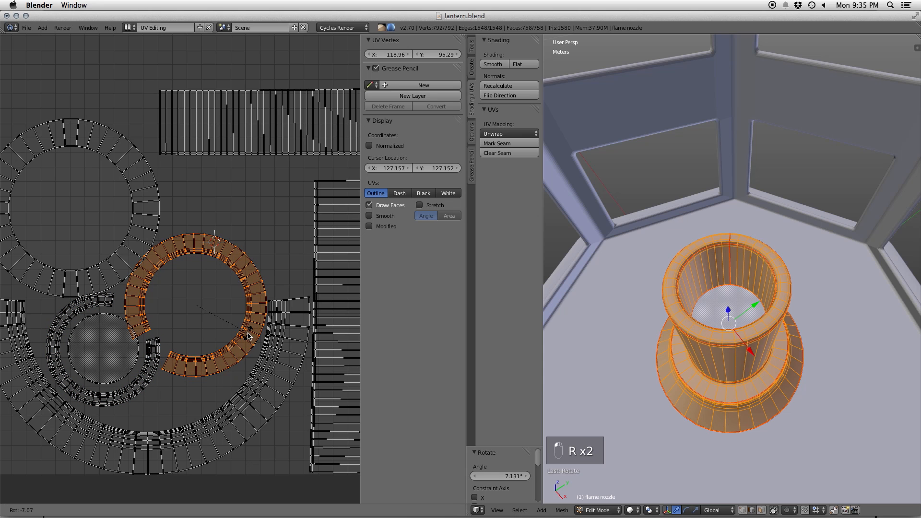
left_click(249, 330)
key("g")
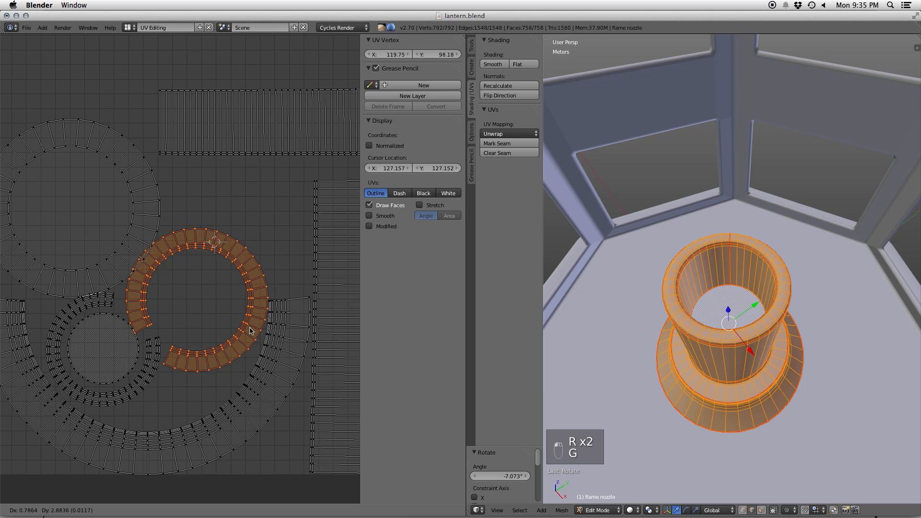
left_click(250, 330)
- Nudge the small circle island about 4 mm left and 9 mm down inside the small open ring
right_click(127, 355)
key("g")
left_click(124, 360)
- Move the large disc island up about 2.4 cm and nudge it about 2.6 mm left to the UV grid's left edge
right_click(108, 278)
middle_click_drag(108, 278, 168, 281)
key("g")
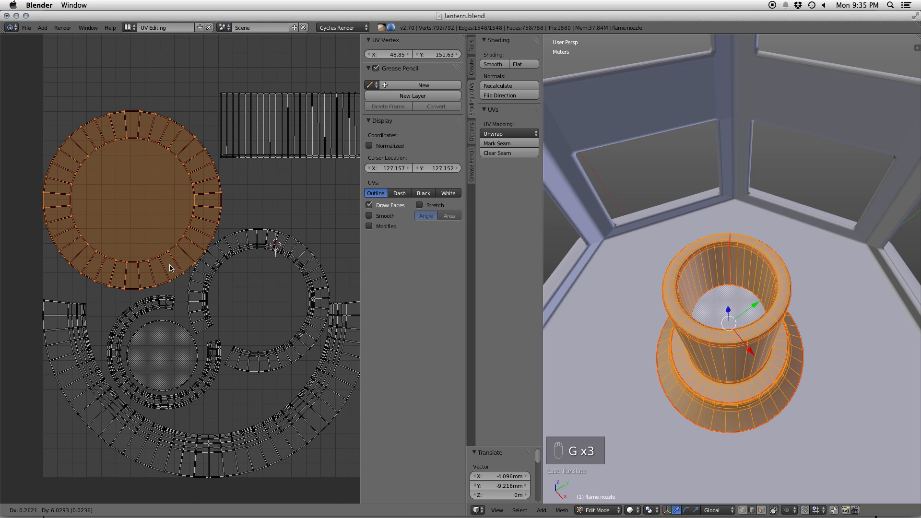
left_click(171, 268)
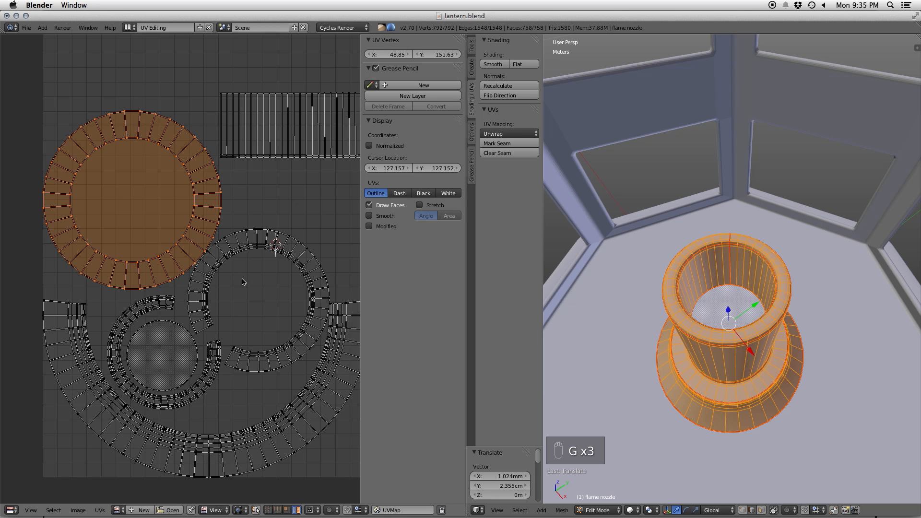
scroll(244, 283, "down", 1)
middle_click_drag(275, 290, 215, 291)
key("g")
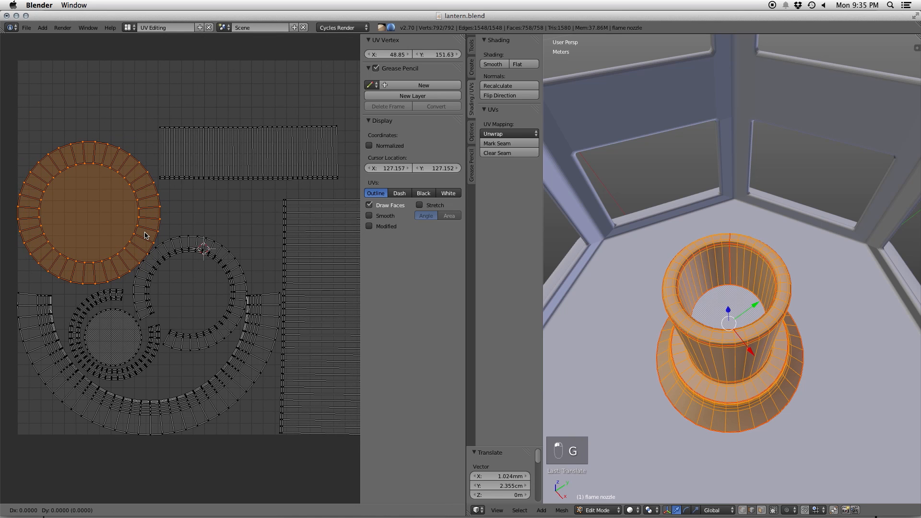
left_click(146, 236)
- Add both open rings, the circle and the large arc to the disc selection and move them about 3.25 cm right and 5 mm up
scroll(246, 285, "down", 3)
right_click(183, 307, "shift")
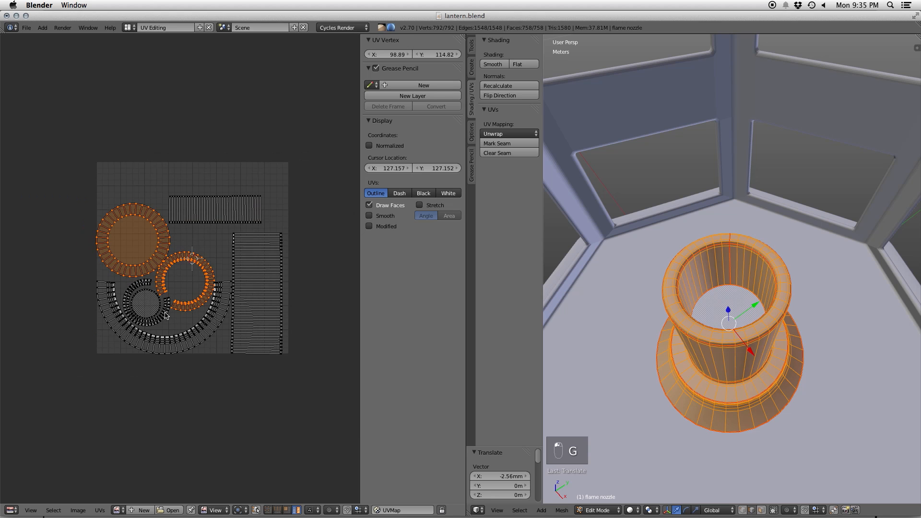
right_click(165, 316, "shift")
right_click(116, 330, "shift")
key("g")
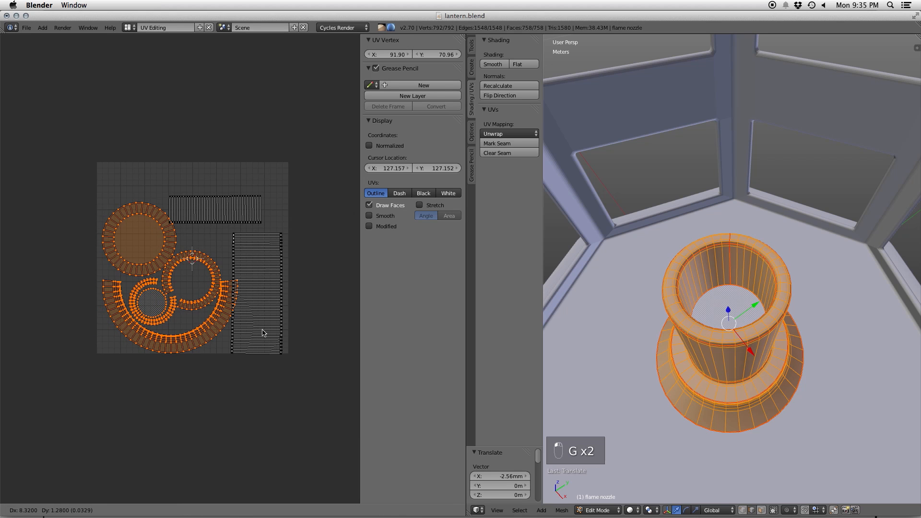
left_click(263, 332)
- Try placing the tall strip island higher in the grid and the wide strip at the upper-left corner
right_click(263, 331)
key("g")
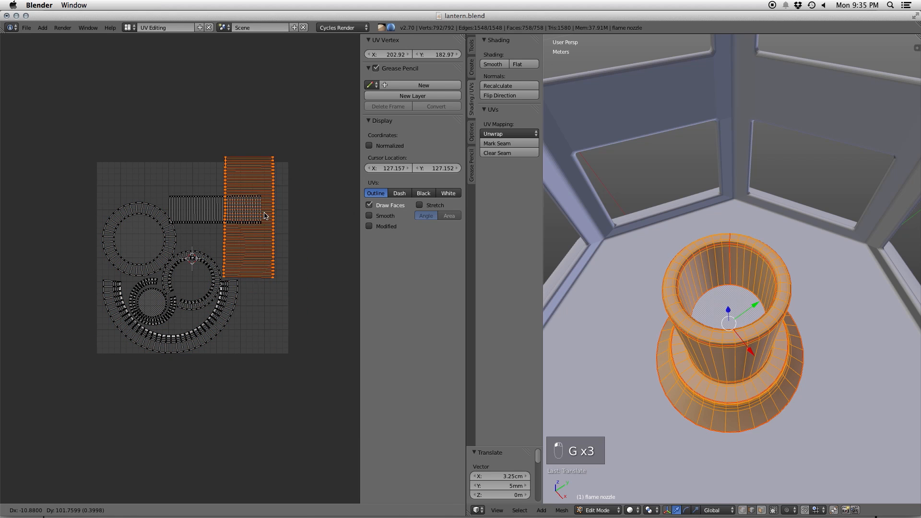
left_click(264, 215)
right_click(189, 217)
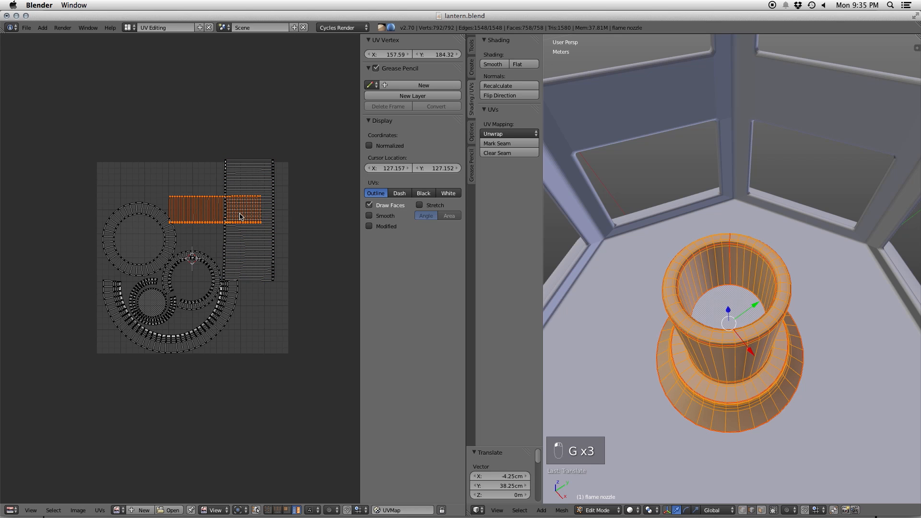
key("g")
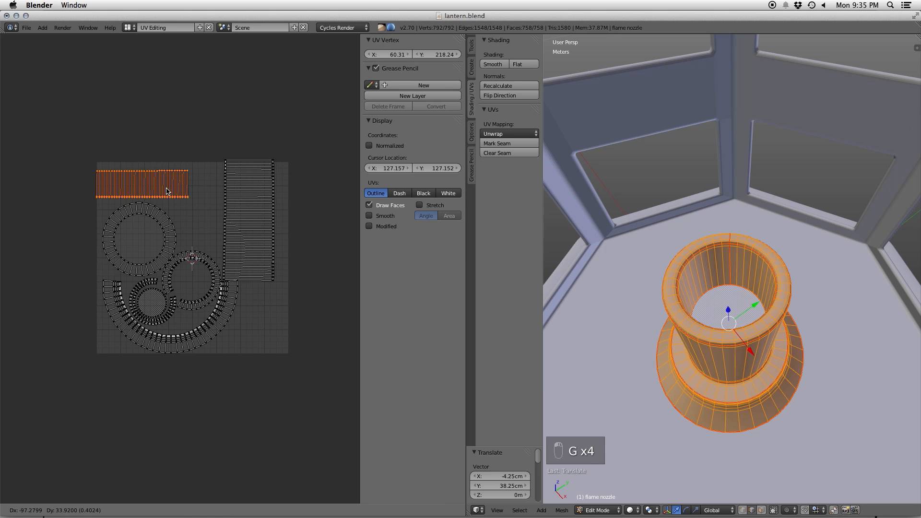
left_click(168, 194)
right_click(280, 232)
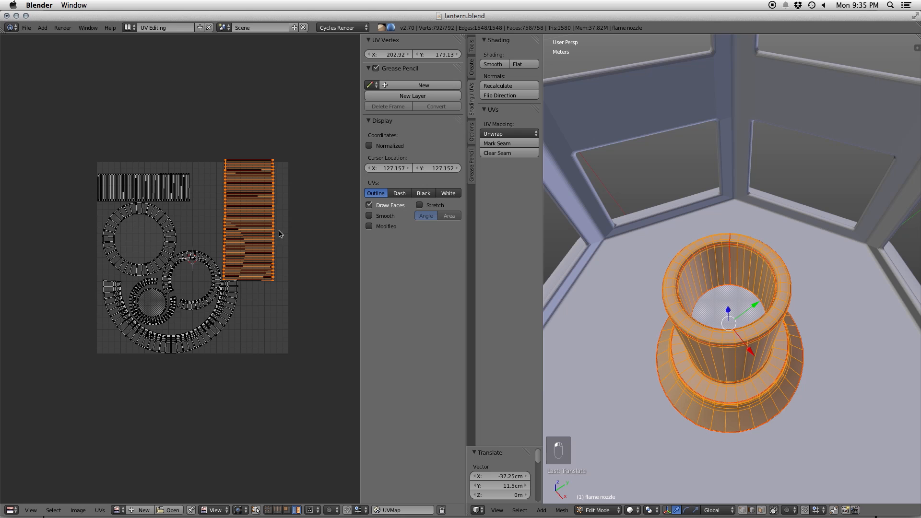
key("g")
left_click(277, 226)
key("g")
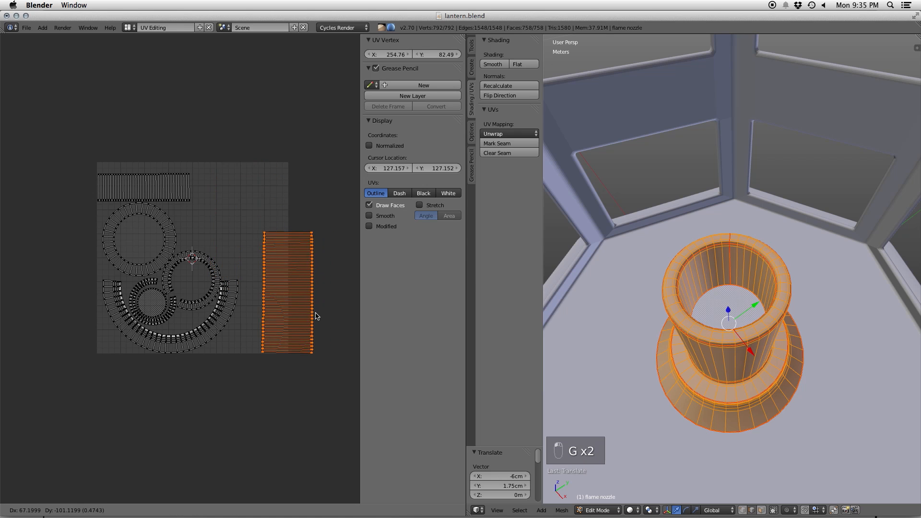
right_click(291, 311)
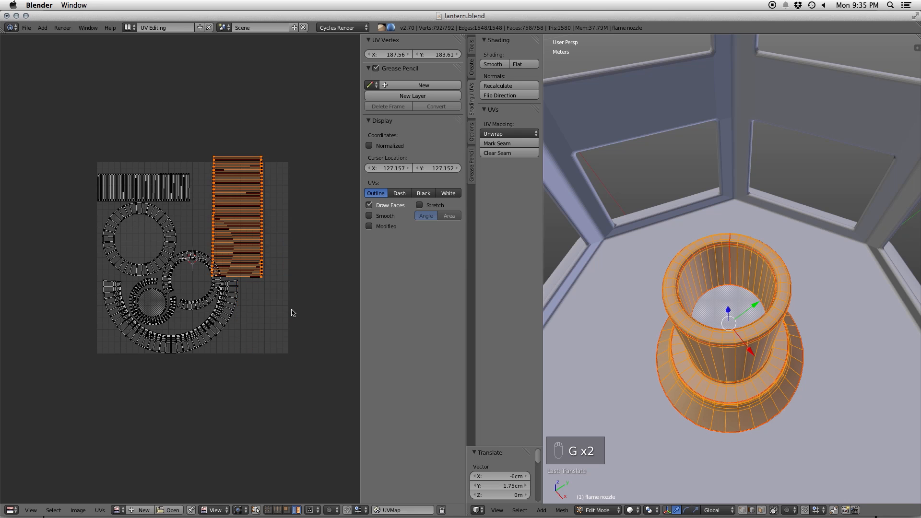
- Undo the recent moves of both strip islands
key("super+z")
key("super+z")
key("super+z")
key("super+z")
key("super+z")
key("super+z")
key("super+z")
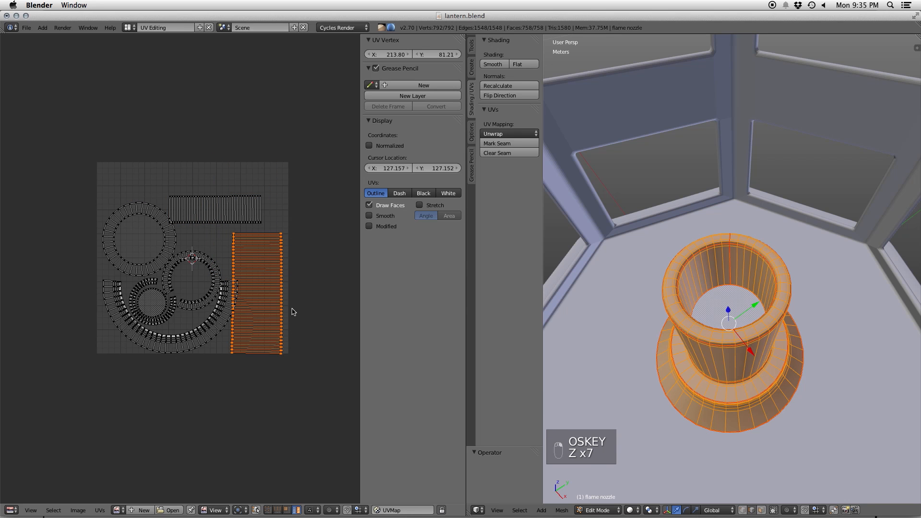
- Move the tall strip island 2 cm right and 5 mm up, and shift the five curved islands about 1.8 cm left
key("g")
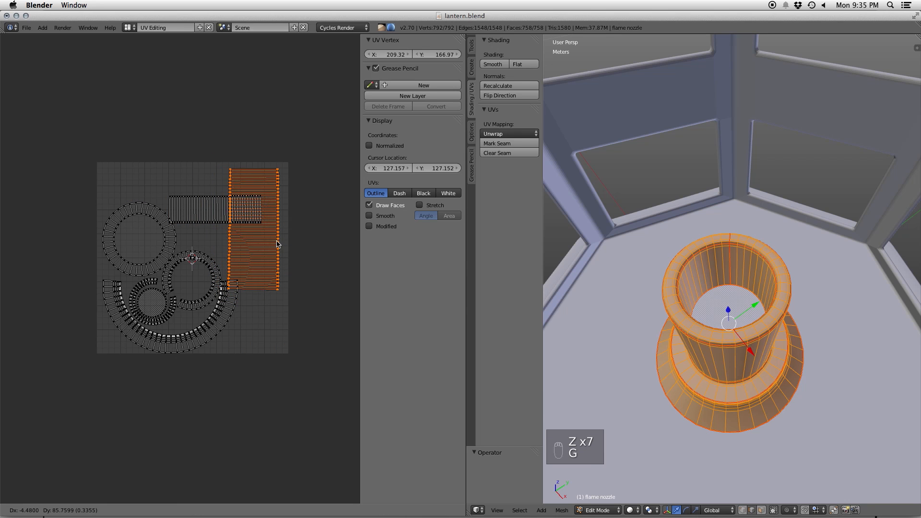
left_click(287, 310)
scroll(297, 313, "up", 5)
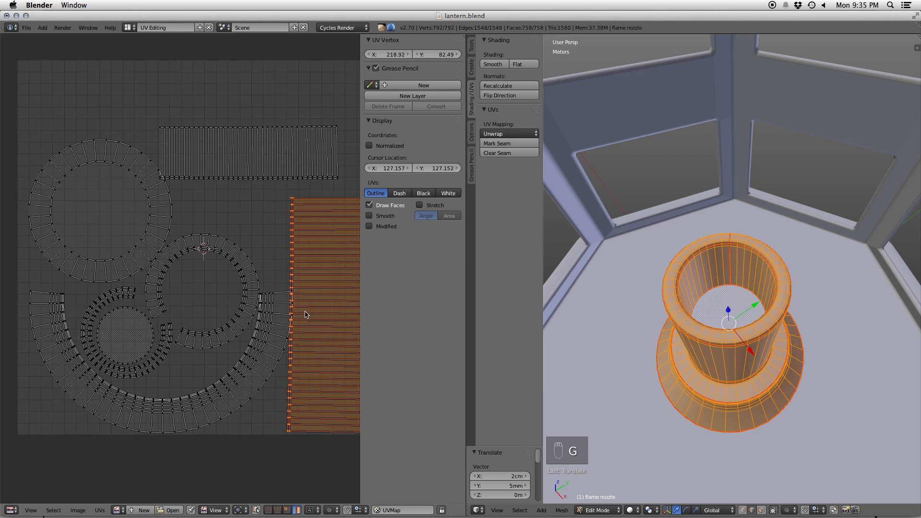
scroll(255, 281, "down", 1)
middle_click_drag(254, 281, 322, 273)
right_click(245, 363)
right_click(155, 324, "shift")
right_click(135, 307, "shift")
right_click(213, 299, "shift")
right_click(159, 209, "shift")
key("g")
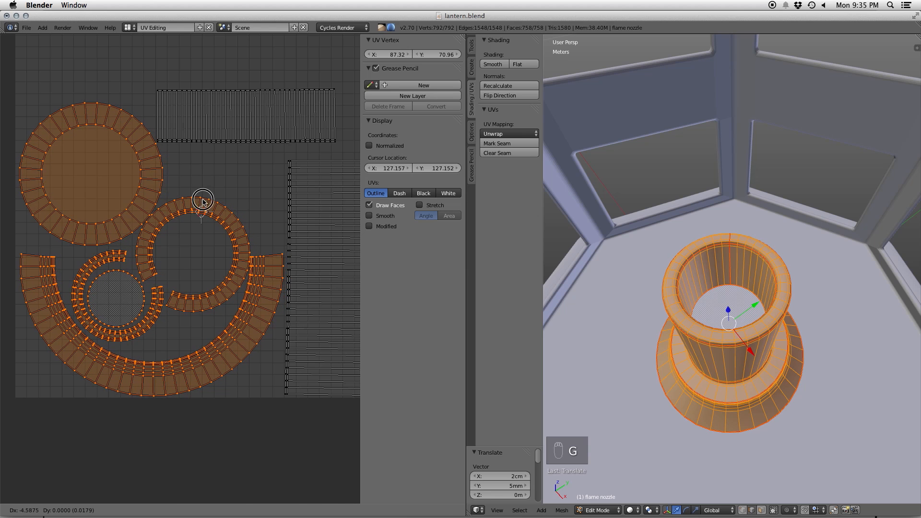
left_click(201, 203)
- Move the wide strip island about 1.5 cm right and 3.6 cm down, just above the tall strip
right_click(309, 226)
middle_click_drag(331, 235, 231, 244)
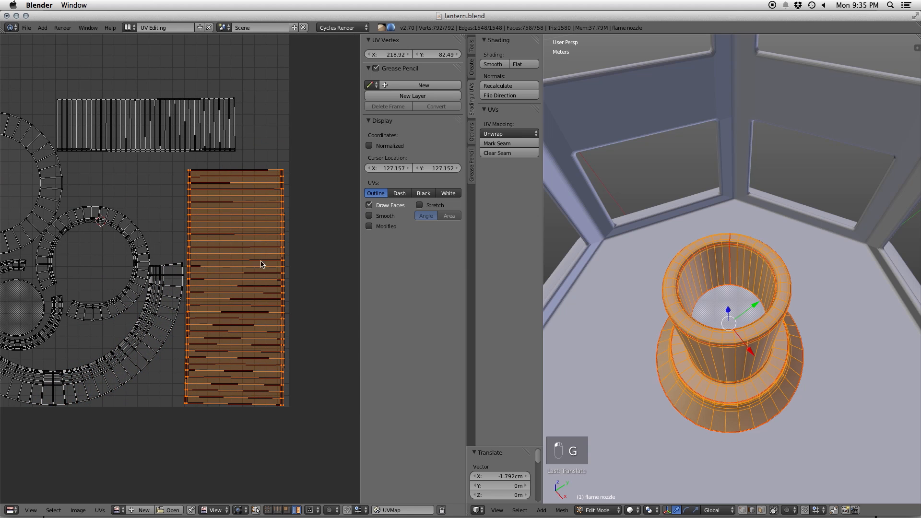
right_click(161, 154)
key("g")
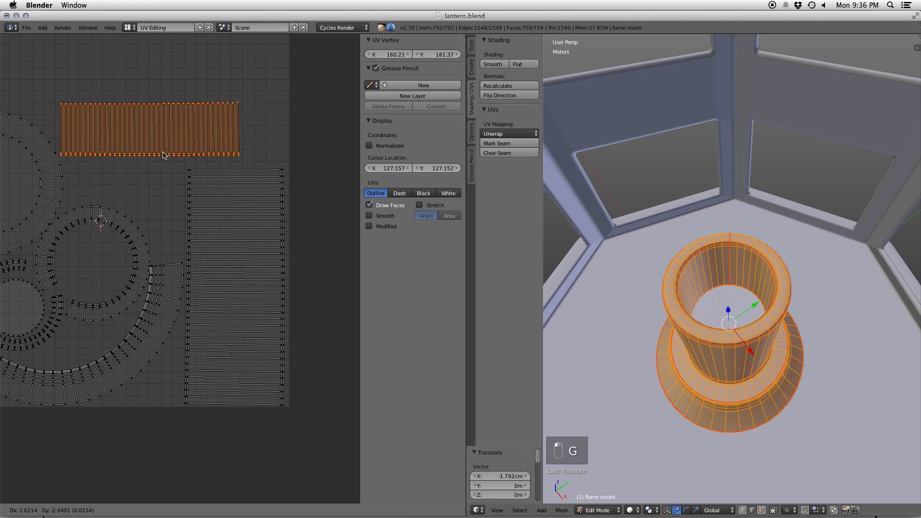
left_click(164, 166)
middle_click_drag(163, 187, 221, 231)
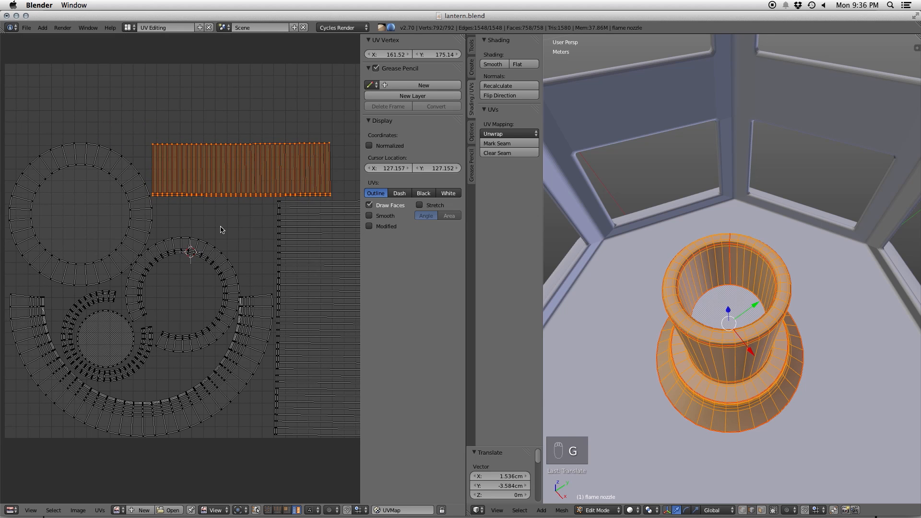
- Select all the nozzle's islands, scale them to 0.454 and move them about 25.4 cm right and 29.8 cm up
key("a")
scroll(259, 235, "down", 2)
key("a")
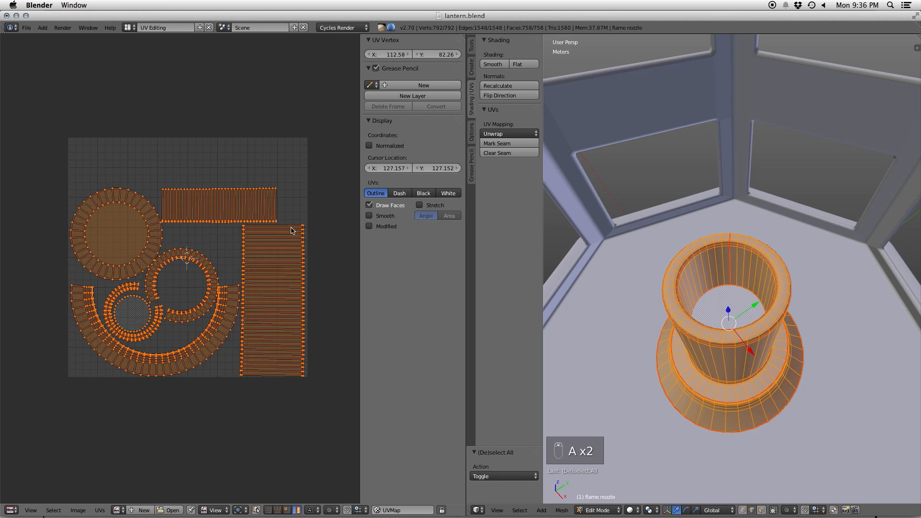
key("s")
left_click(257, 241)
scroll(250, 241, "down", 4)
key("g")
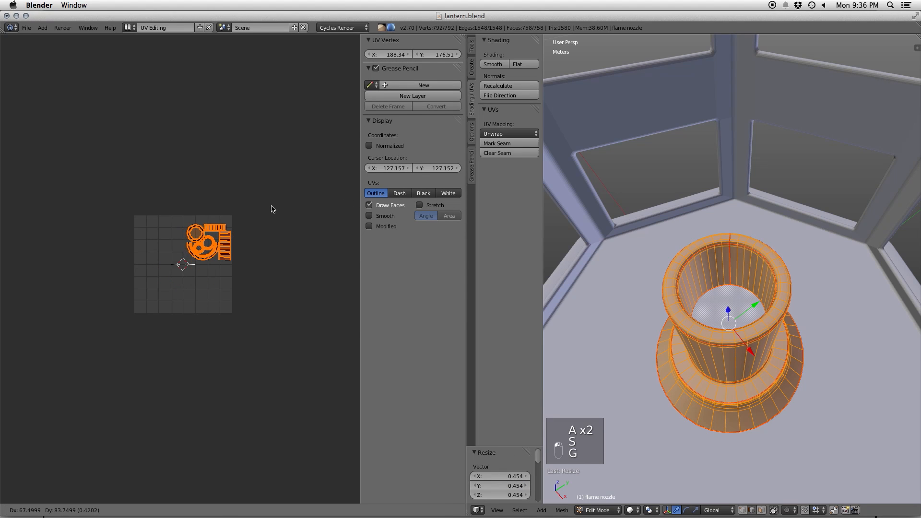
left_click(270, 211)
- Shrink the island group slightly, adjust its place in the UV grid's upper-right corner, and save the file from object mode
key("s")
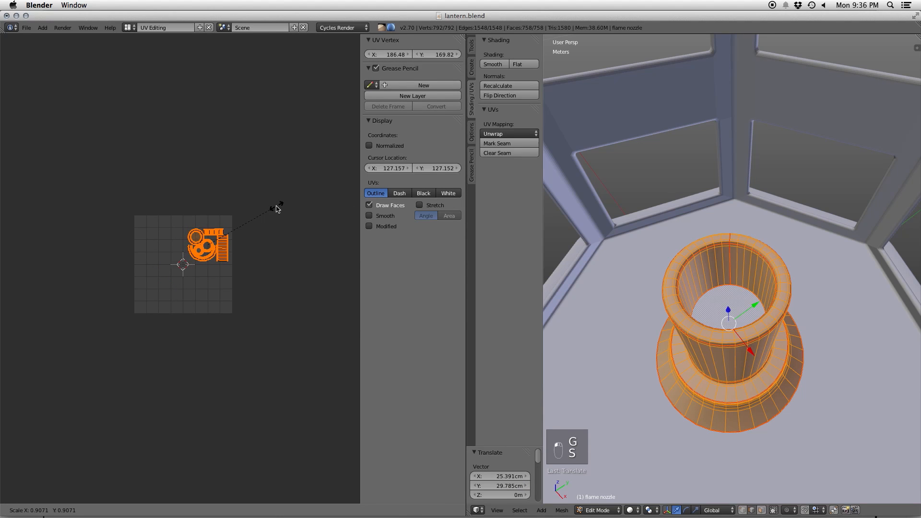
left_click(280, 206)
key("g")
left_click(283, 217)
key("Tab")
key("super+s")
left_click(855, 321)
- Set the lantern ring's origin to its geometry and snap the 3D cursor to the ring
scroll(720, 231, "down", 9)
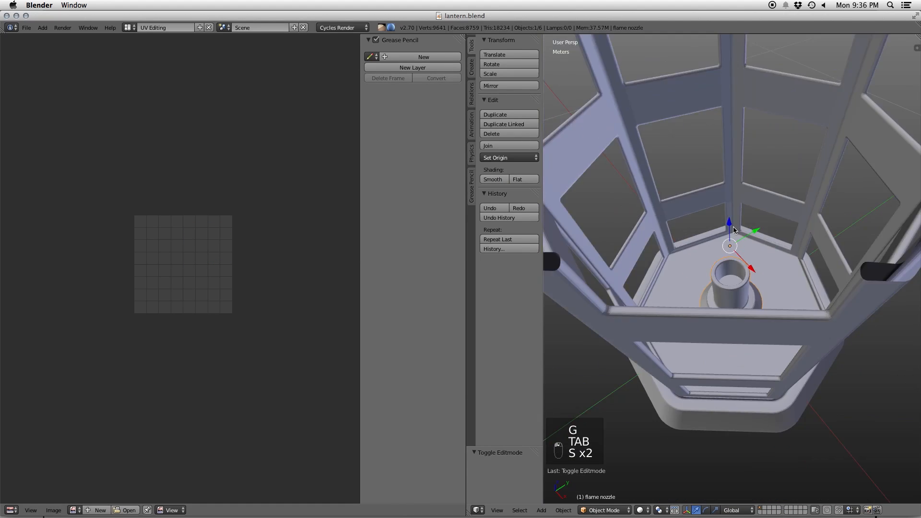
middle_click_drag(718, 228, 744, 183)
right_click(737, 192)
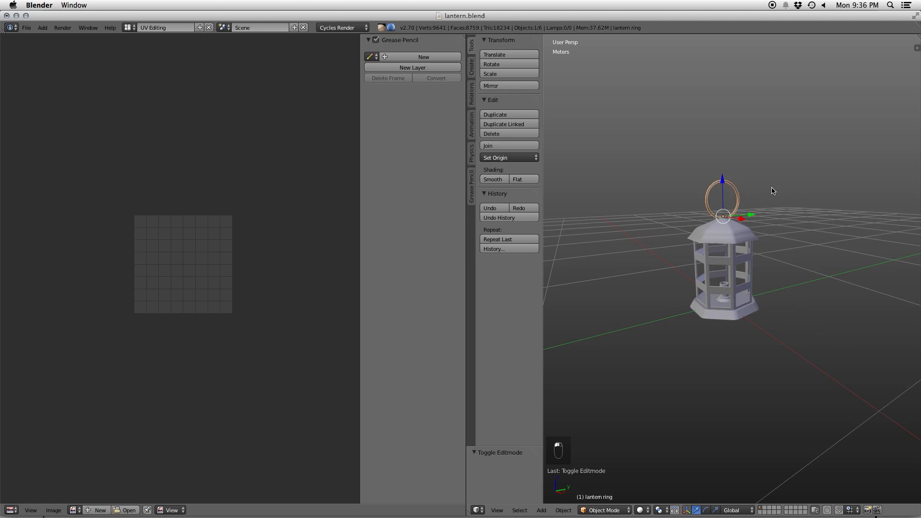
key("shift+s")
left_click(752, 191)
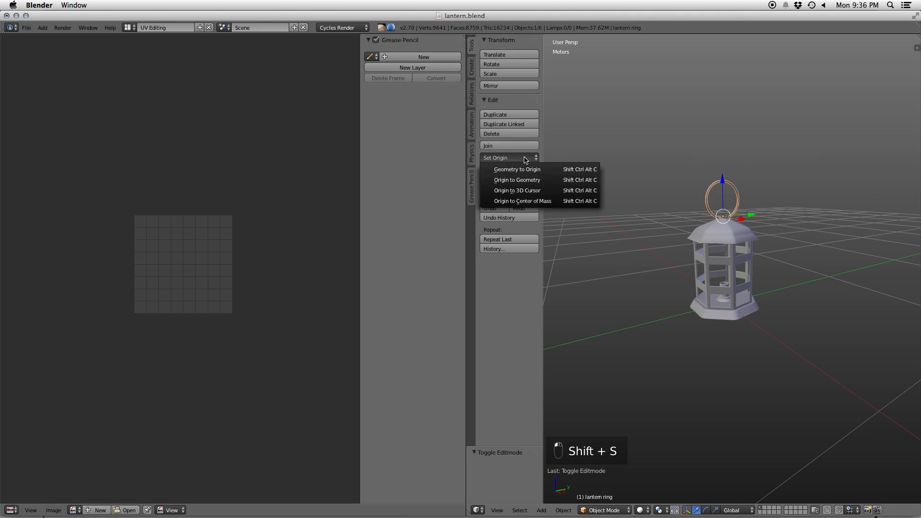
left_click(527, 160)
left_click(527, 180)
key("shift+s")
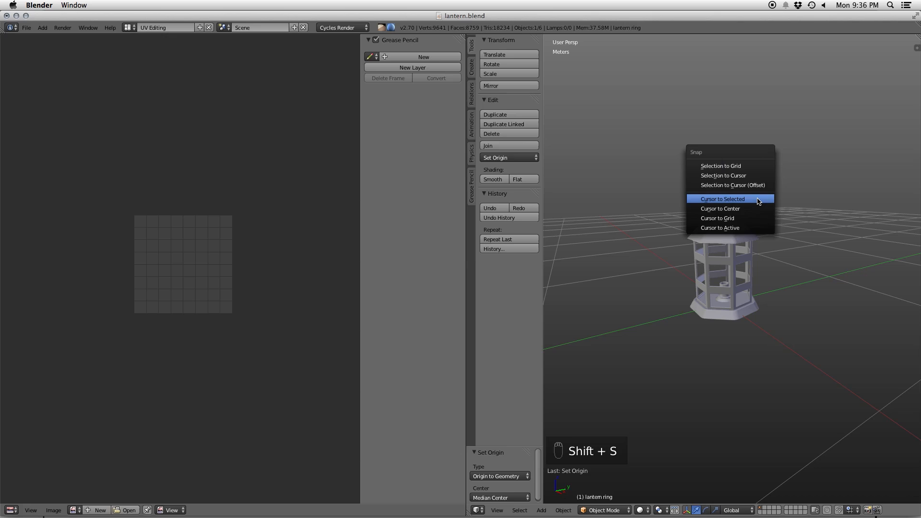
left_click(758, 201)
- Add a path curve at the 3D cursor in the ring's centre
middle_click_drag(709, 200, 721, 212)
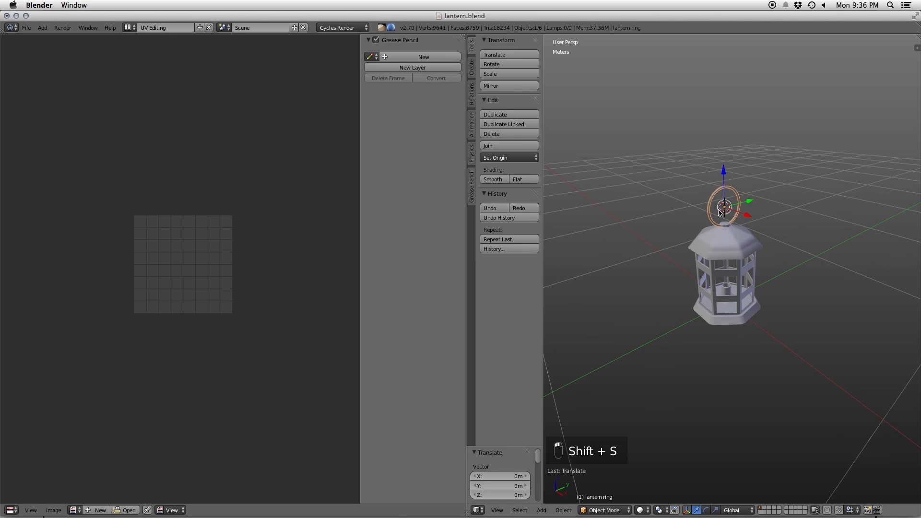
key("shift+a")
mouse_move(712, 164)
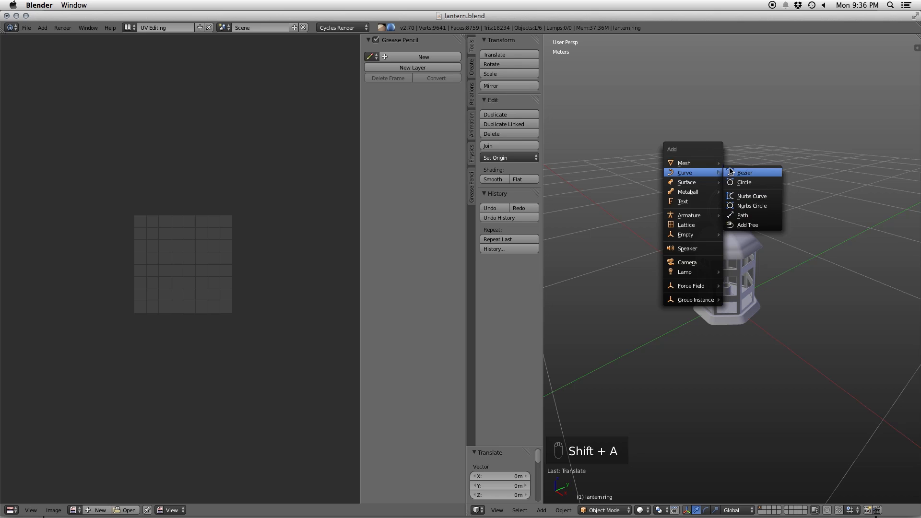
left_click(744, 215)
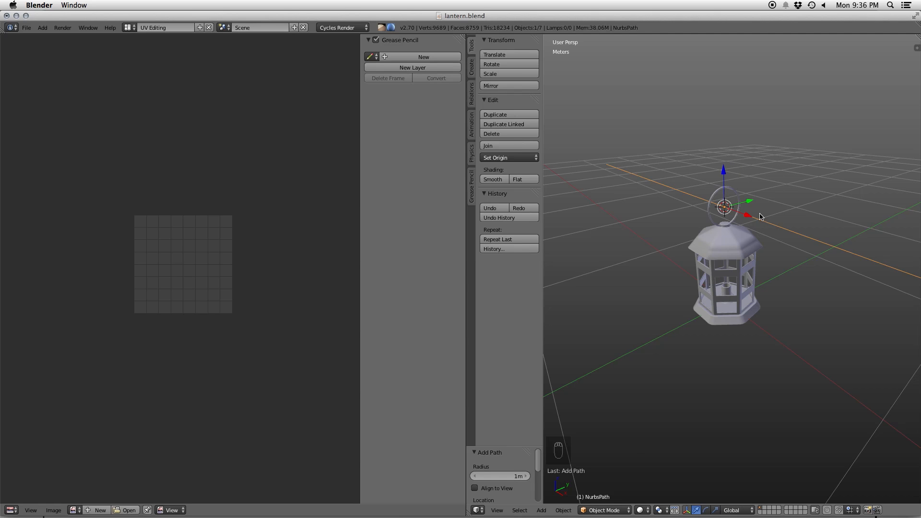
- In the front orthographic view, scale all of the path's points to 0.263 in edit mode
key("KP_1")
key("KP_5")
key("Tab")
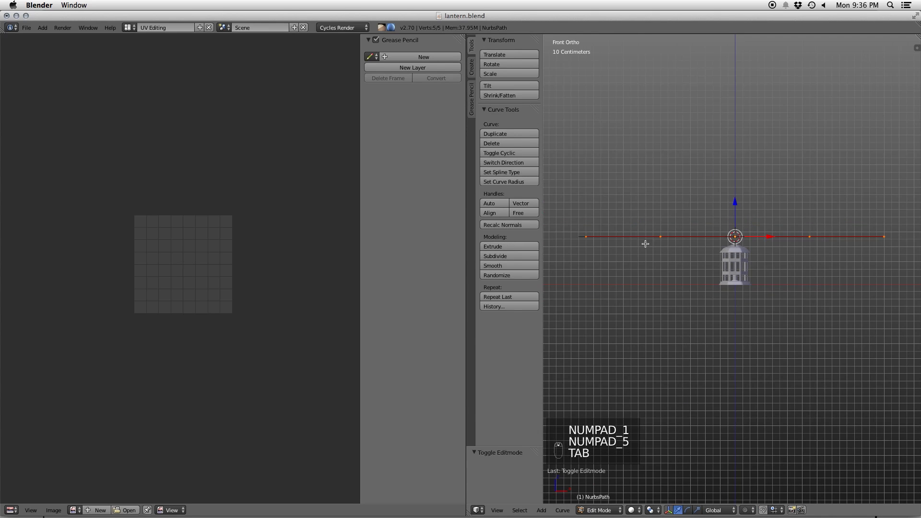
key("a")
key("a")
key("s")
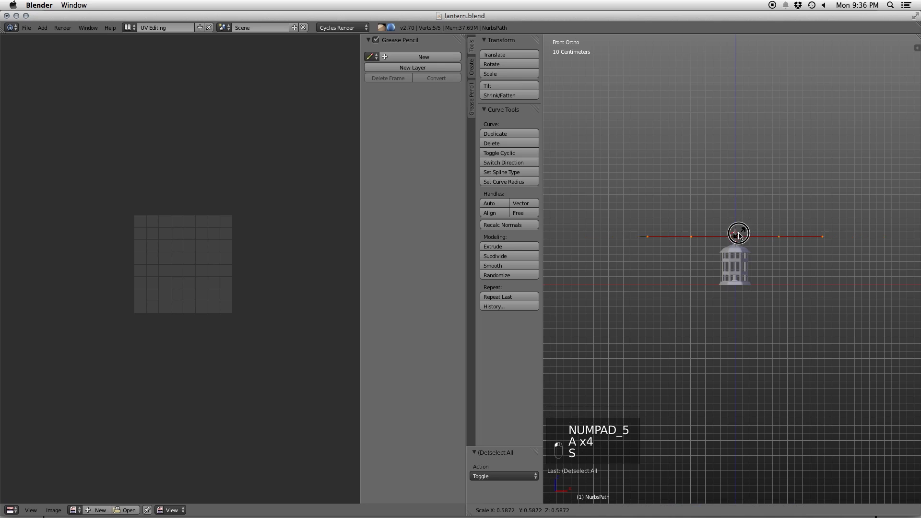
left_click(741, 234)
scroll(758, 242, "up", 1)
scroll(757, 243, "up", 7)
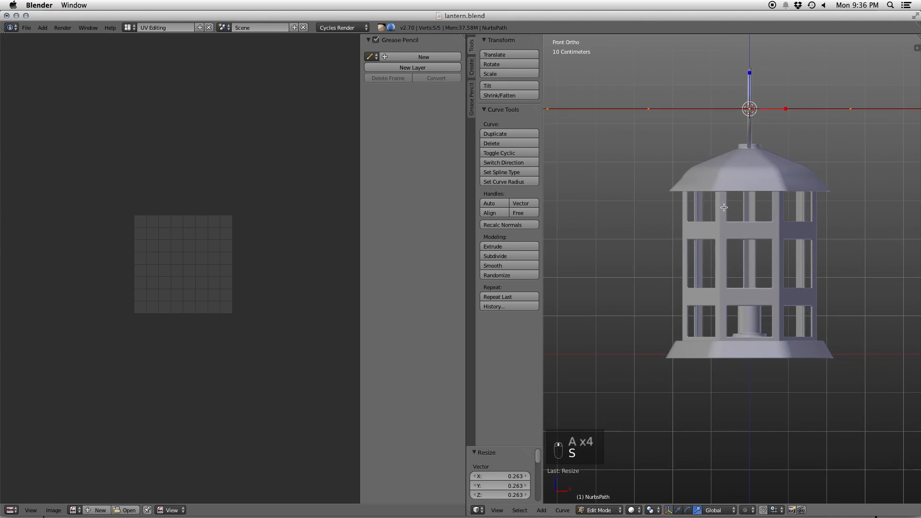
- Move only the path's left end point about 29.8 cm right, toward the lantern ring
key("a")
key("a")
key("a")
scroll(690, 210, "down", 2)
key("g")
left_click(697, 235)
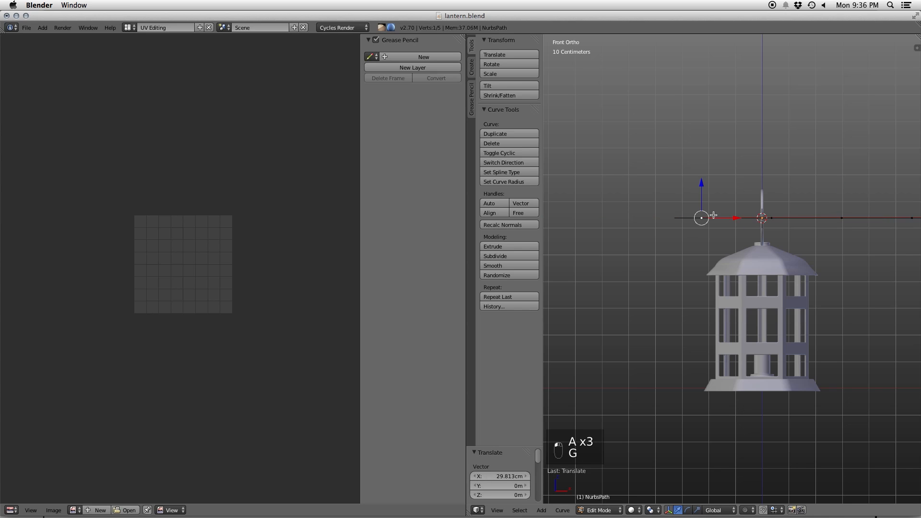
- Raise the path's points into a wavy curve dipping at the ring, moving the right end about 11.1 cm right and 35.4 cm up
left_click_drag(710, 213, 731, 176)
middle_click_drag(729, 203, 646, 250, "shift")
left_click_drag(765, 257, 749, 190)
left_click_drag(837, 252, 823, 144)
middle_click_drag(902, 226, 767, 317, "shift")
right_click(753, 346)
left_click_drag(753, 346, 782, 252)
middle_click_drag(684, 287, 832, 206, "shift")
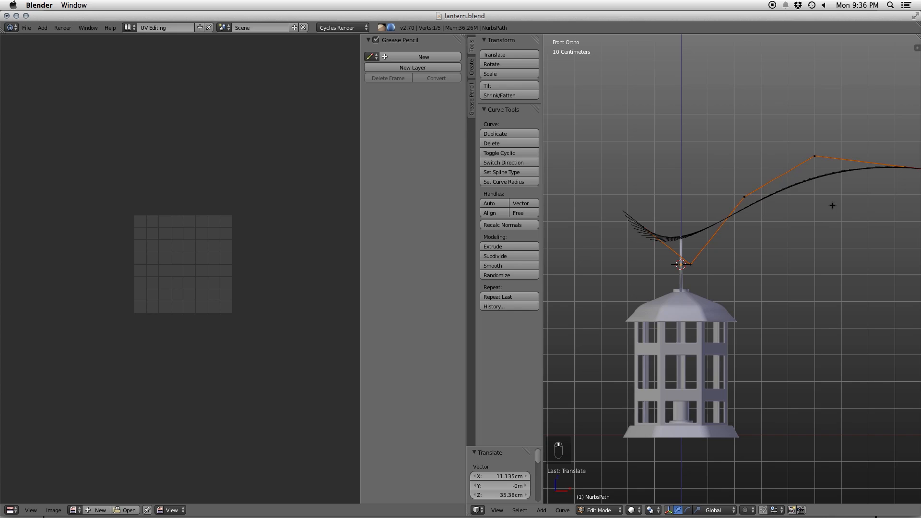
- Select all of the path's points and return to object mode
key("Tab")
key("Tab")
key("a")
key("a")
key("a")
key("a")
key("a")
scroll(763, 180, "down", 1)
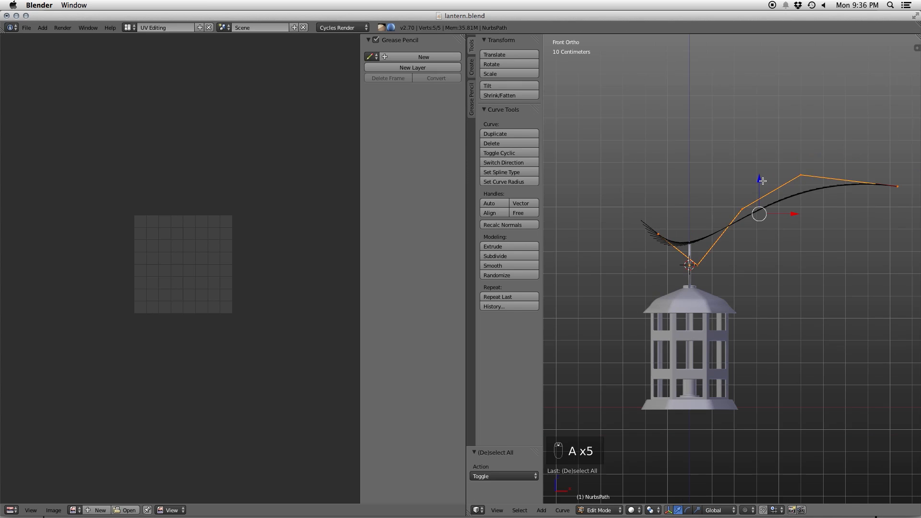
key("Tab")
middle_click_drag(763, 220, 717, 254)
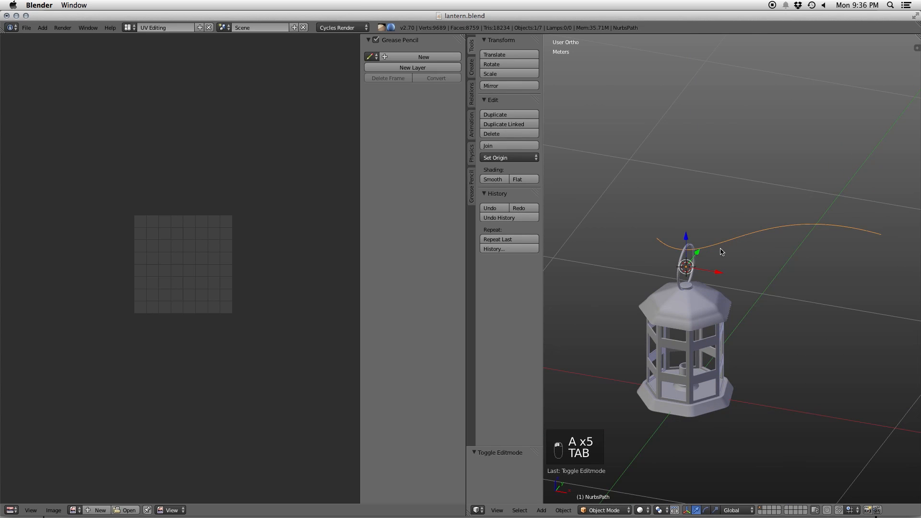
- Switch to the Default screen layout and save the file
left_click(128, 28)
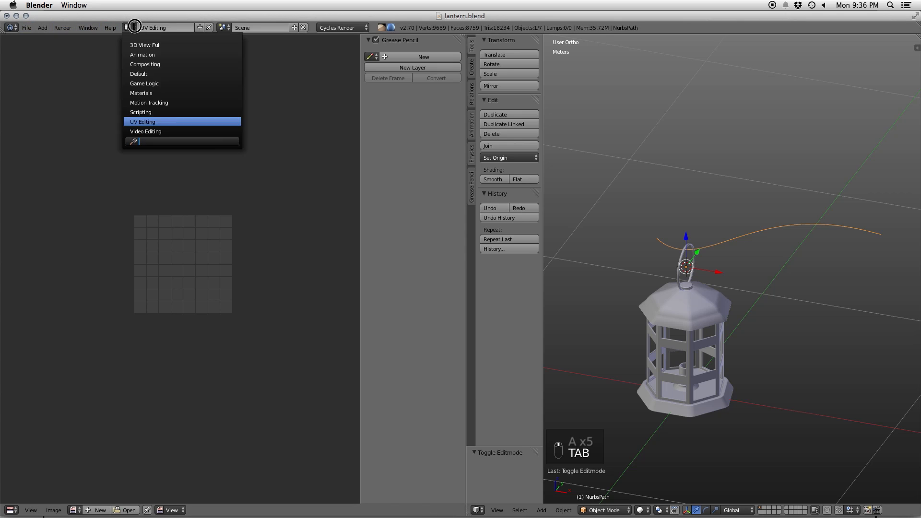
left_click(144, 75)
key("super+s")
left_click(651, 306)
- Enter edit mode on the flame nozzle and display its UV map in the UV/Image Editor in place of the 3D view
scroll(636, 293, "down", 4)
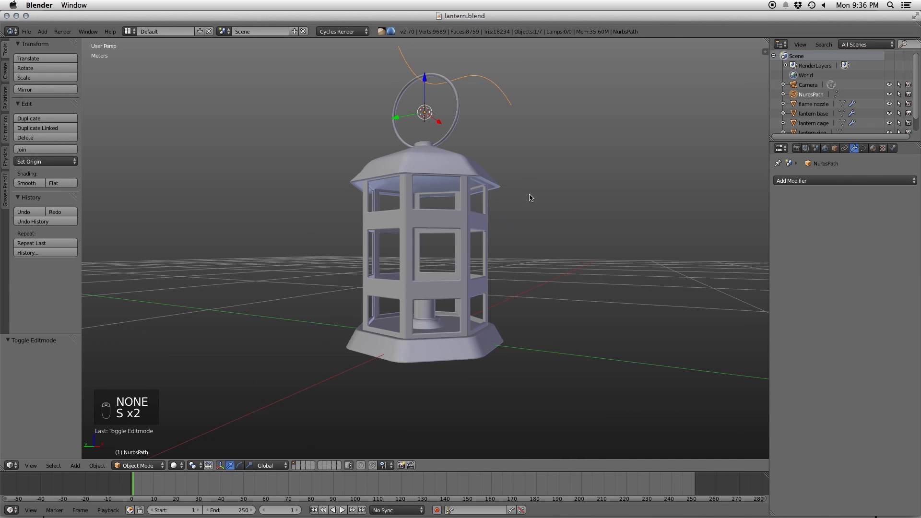
middle_click_drag(480, 142, 499, 248, "shift")
middle_click_drag(488, 206, 480, 249)
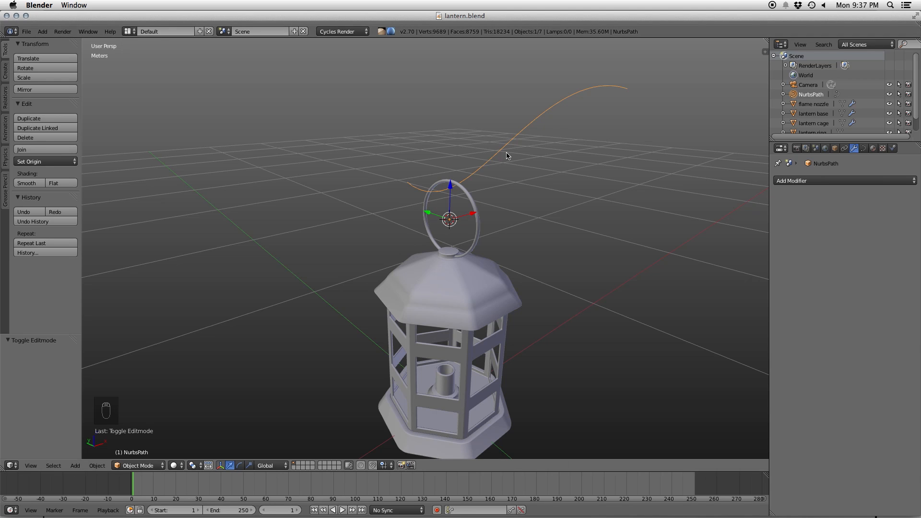
right_click(482, 235)
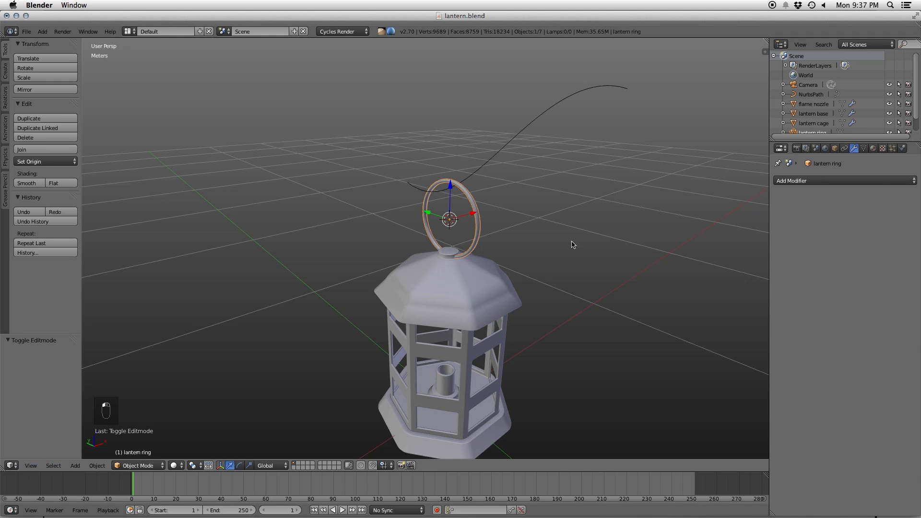
right_click(437, 387)
key("Tab")
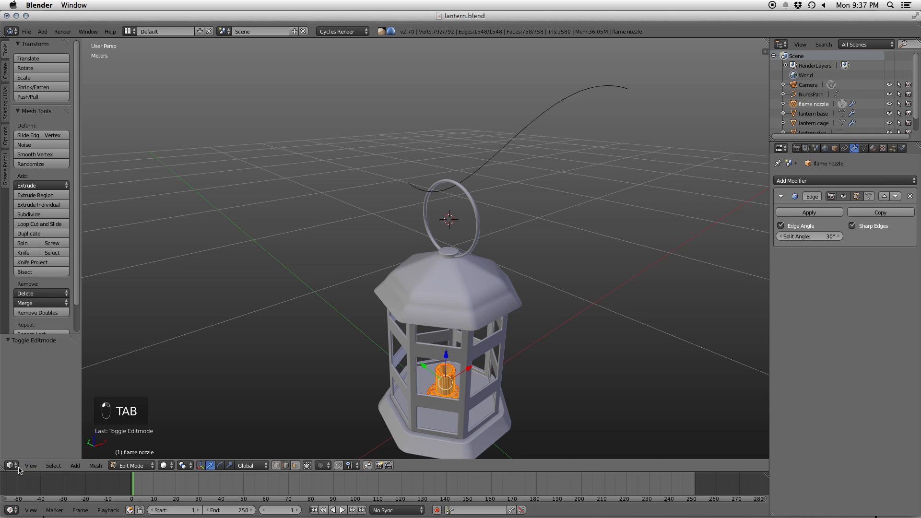
left_click(12, 465)
left_click(39, 391)
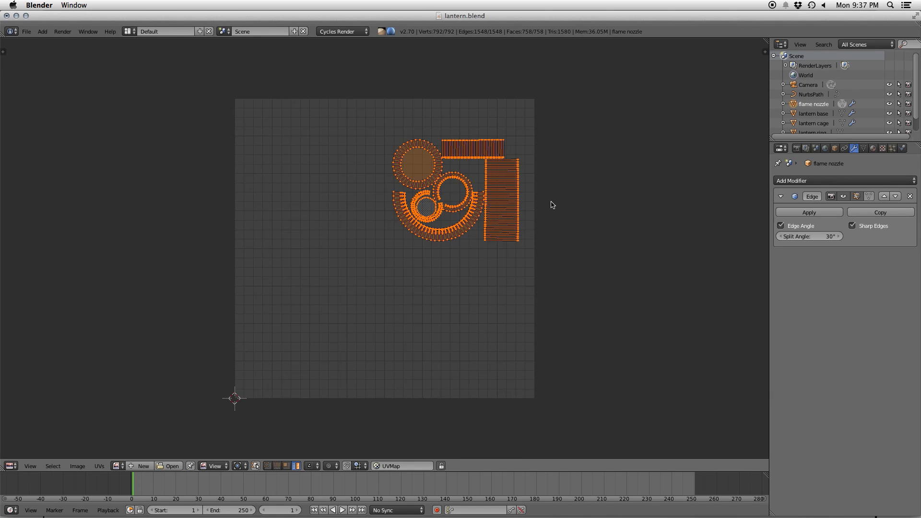
- Enlarge the flame nozzle's UV islands slightly, move them into the upper-right corner of the UV grid, and save the file in object mode
key("s")
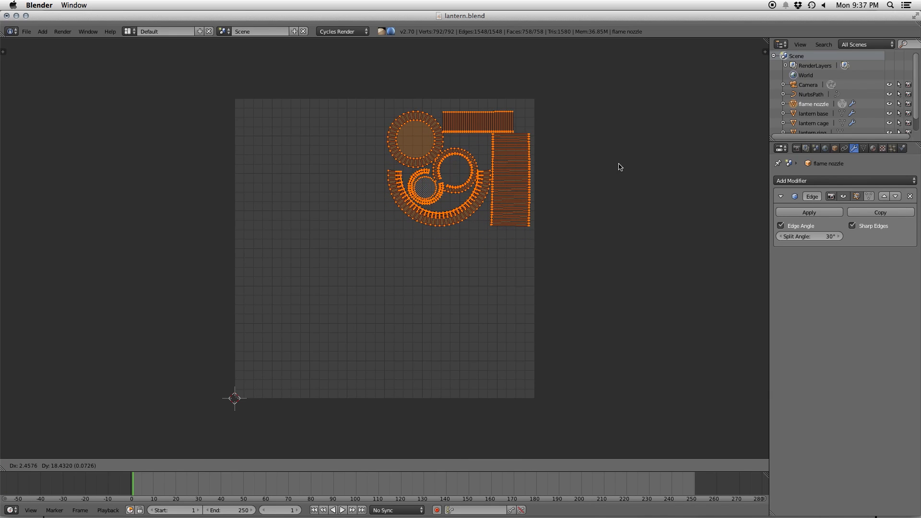
left_click(617, 167)
key("Tab")
key("ctrl+s")
left_click(529, 146)
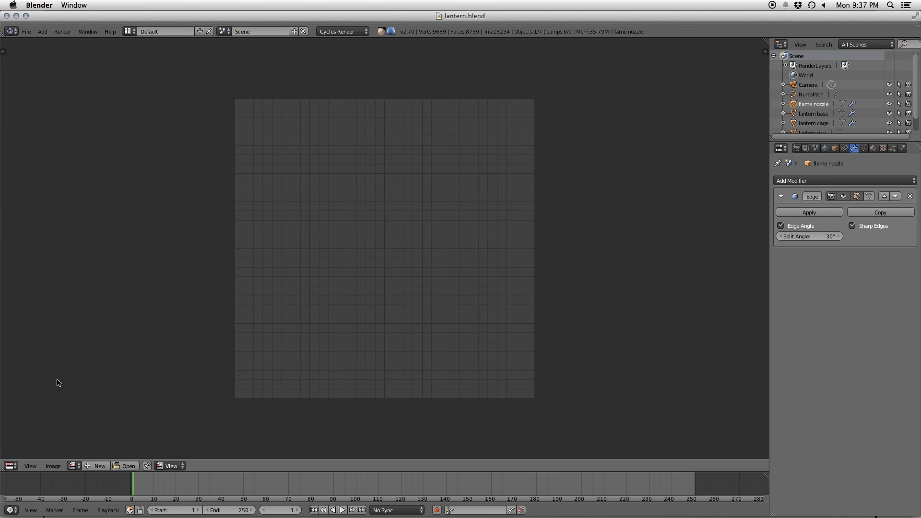
- Switch to the UV Editing layout and select all of the lantern top's geometry in edit mode
left_click(129, 31)
left_click(150, 125)
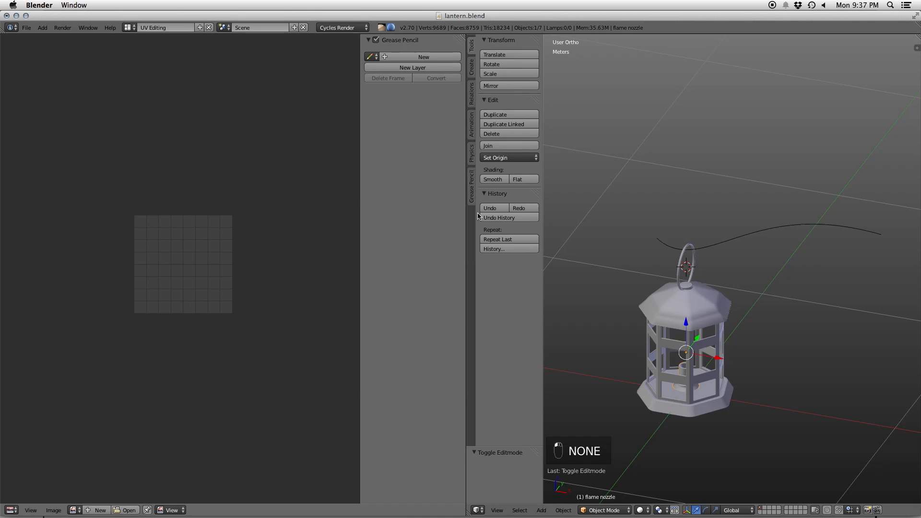
right_click(745, 234)
middle_click_drag(745, 235, 747, 272)
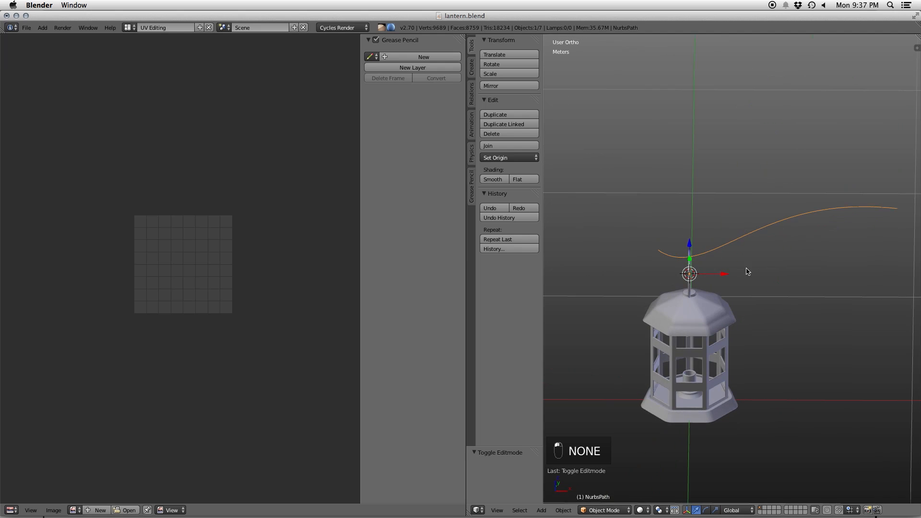
right_click(711, 316)
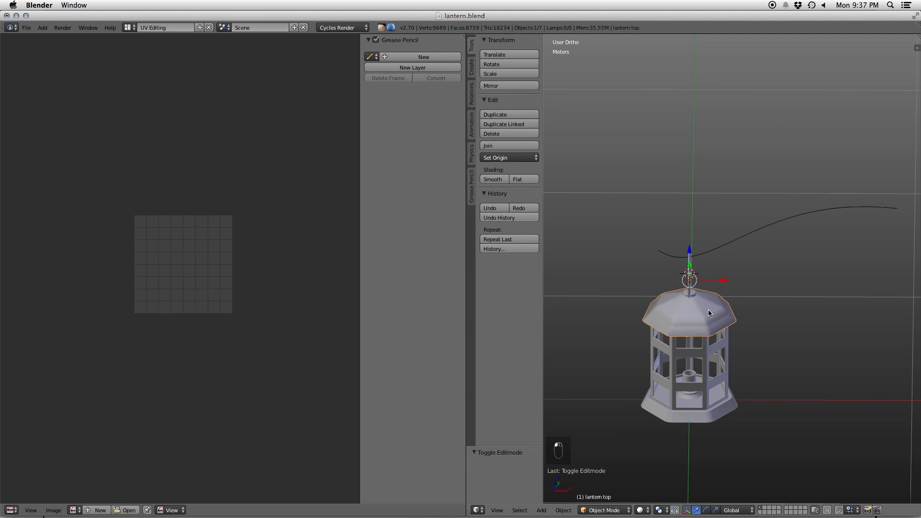
key("Tab")
key("a")
key("a")
key("a")
key("a")
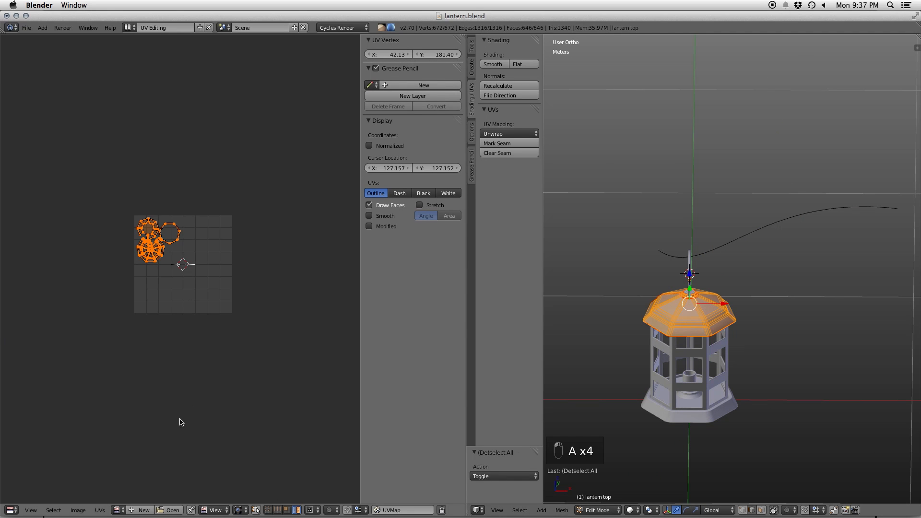
- Start a UV layout export, create a TEXTURES folder in the Windy_lantern project folder, and enter it
left_click(100, 511)
left_click(146, 270)
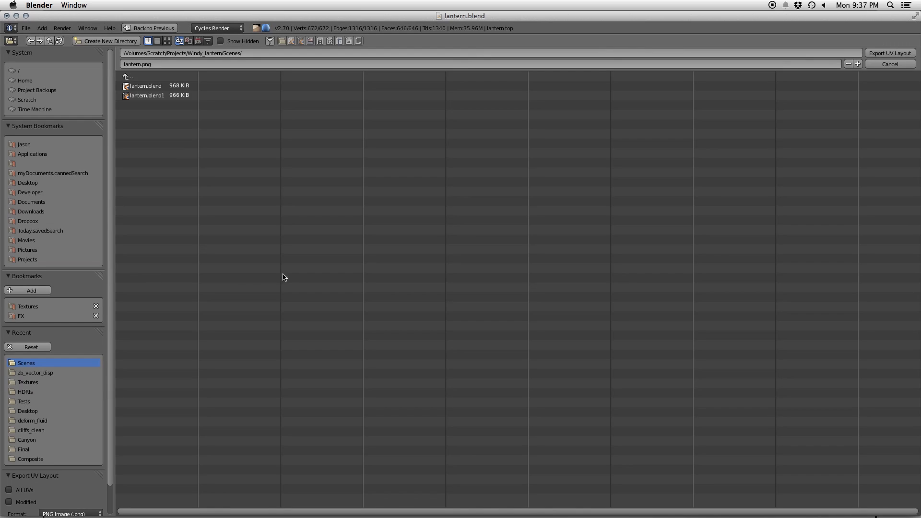
left_click(139, 76)
left_click(101, 41)
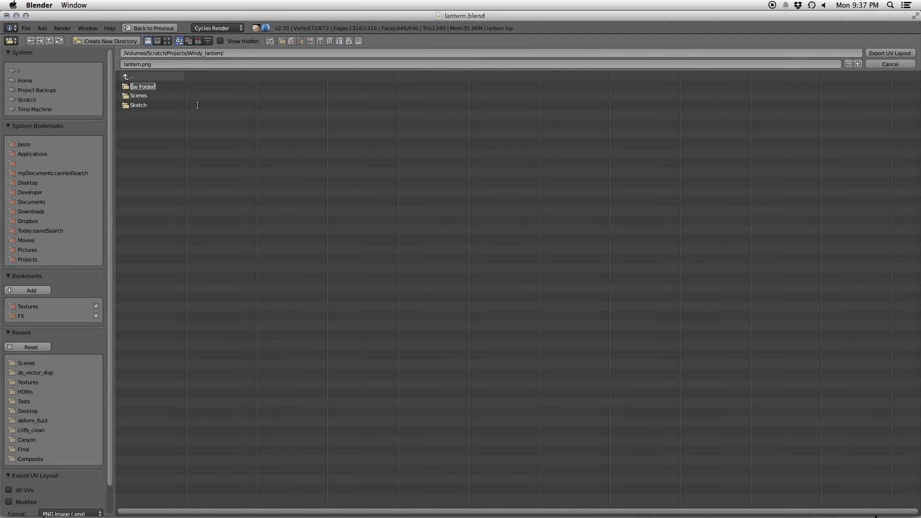
type("TEXTURES")
key("Return")
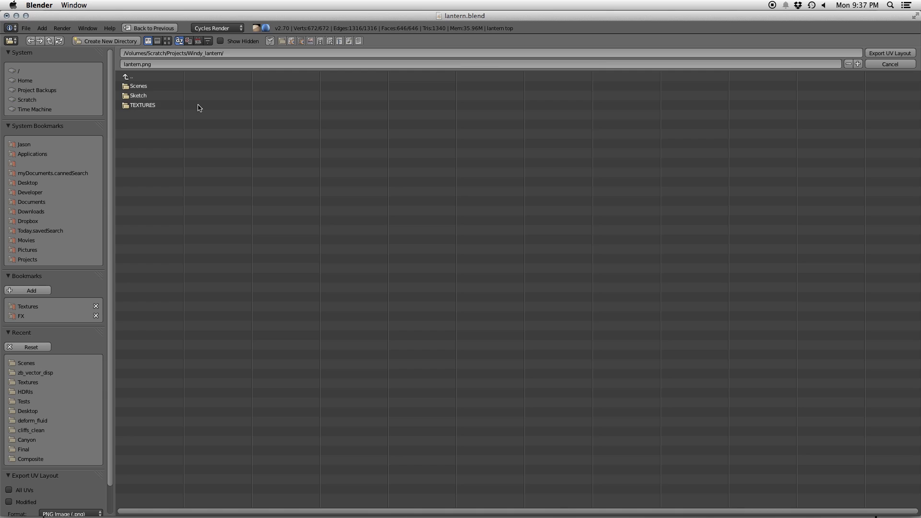
left_click(155, 106)
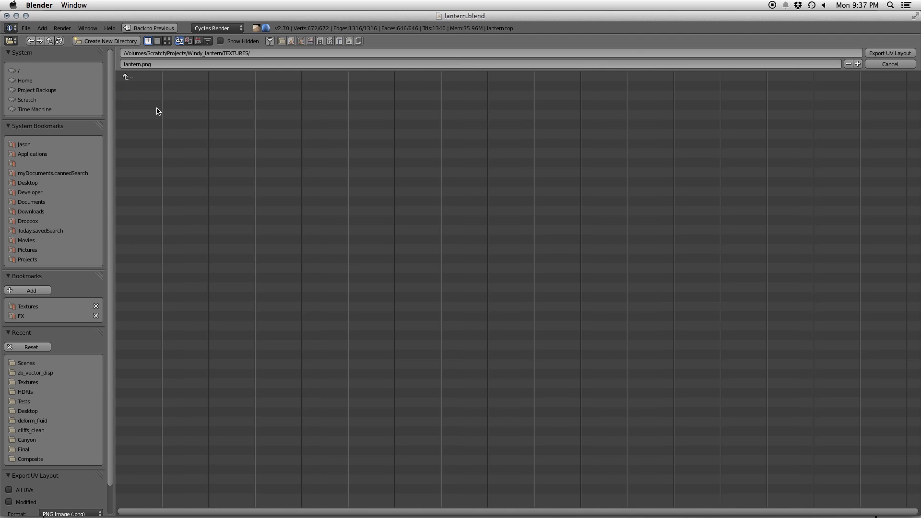
- Create a UV_snapshots folder inside TEXTURES, enter it, and cancel the export
left_click(142, 64)
left_click(128, 73)
left_click(105, 42)
type("UV_snapshots")
key("Return")
left_click(151, 88)
left_click(141, 67)
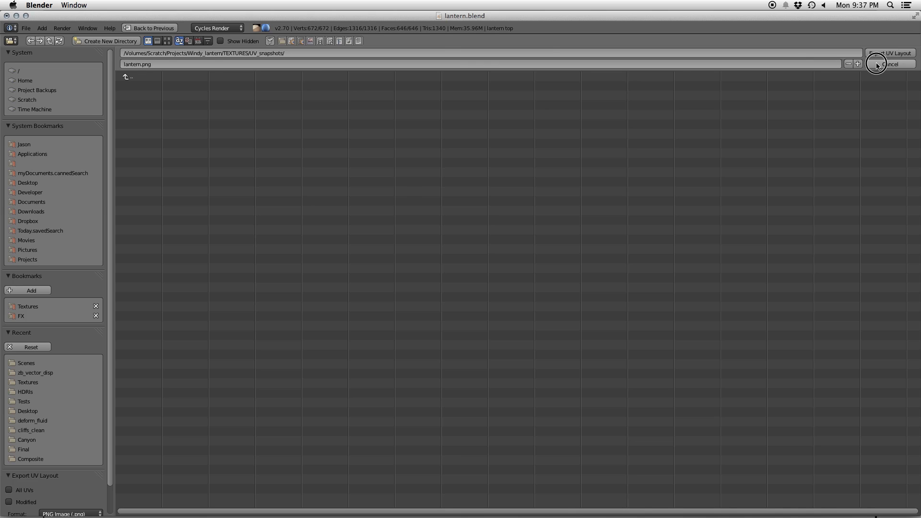
left_click(878, 64)
- Export the lantern top's UV layout as lantern_top_outUV.png into the TEXTURES/UV_snapshots folder
left_click(100, 510)
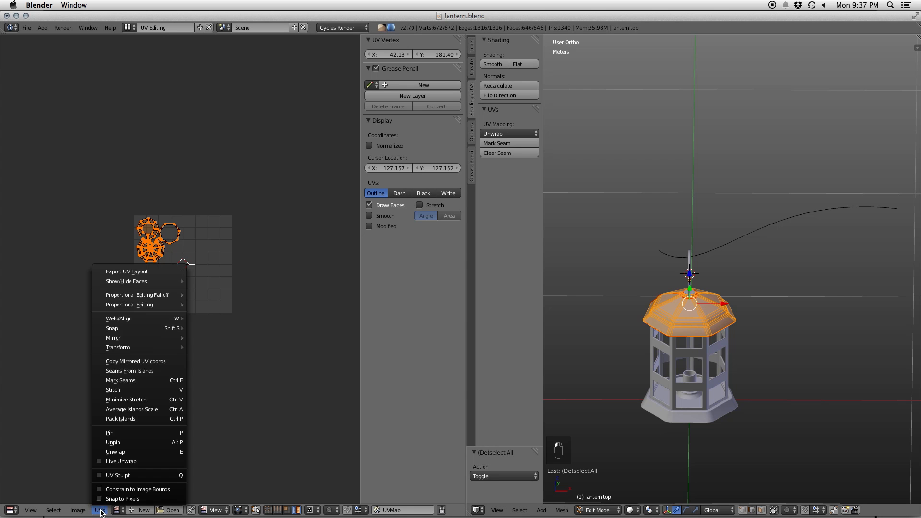
left_click(124, 271)
left_click(144, 65)
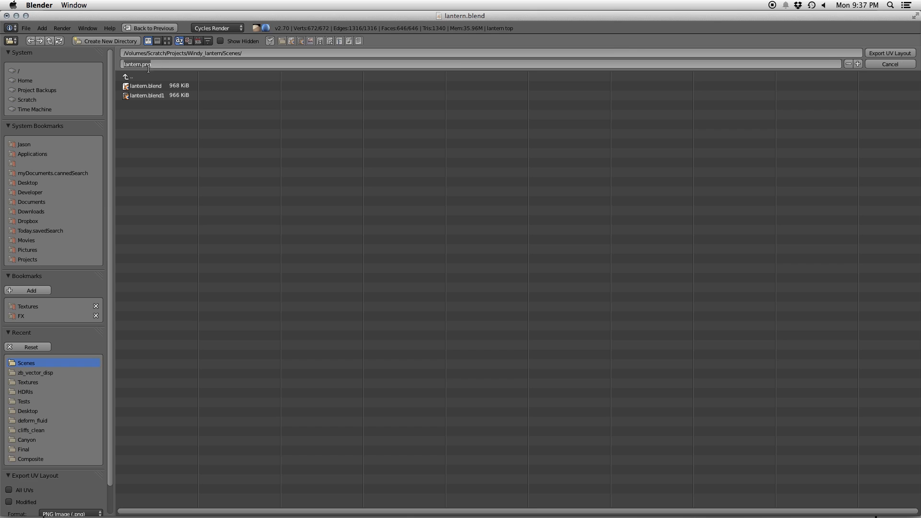
left_click(141, 64)
type("_top_outUV")
left_click(128, 77)
left_click(139, 105)
left_click(144, 85)
left_click(888, 54)
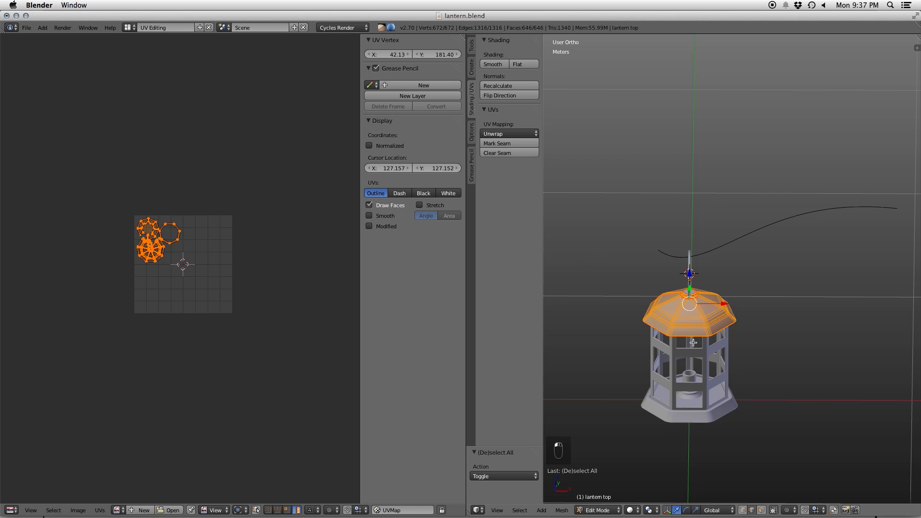
- Select all of the lantern base's geometry in edit mode and start its UV layout export in the UV_snapshots folder
key("Tab")
right_click(719, 405)
key("Tab")
key("a")
key("a")
key("a")
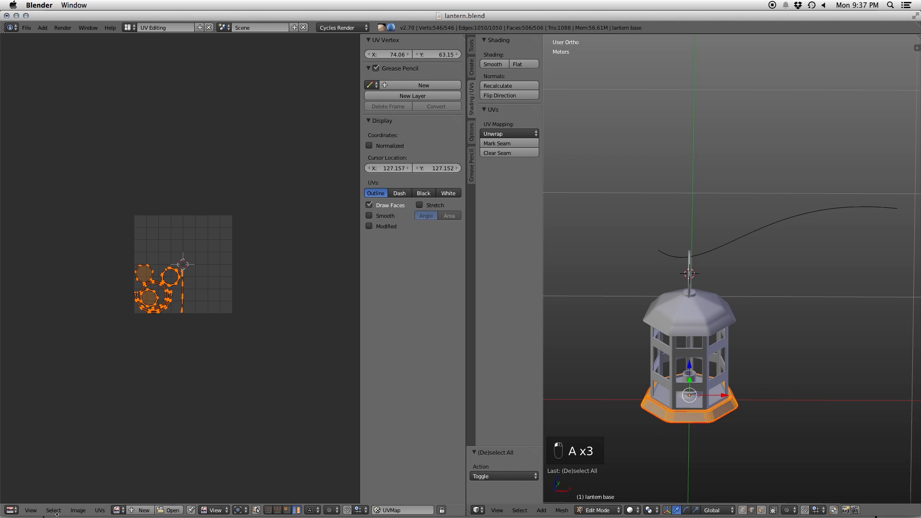
left_click(100, 511)
left_click(127, 271)
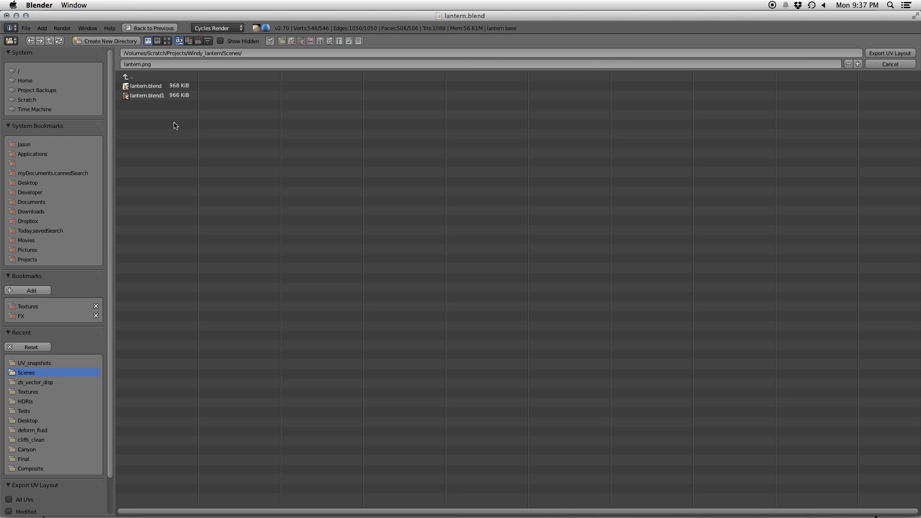
left_click(37, 363)
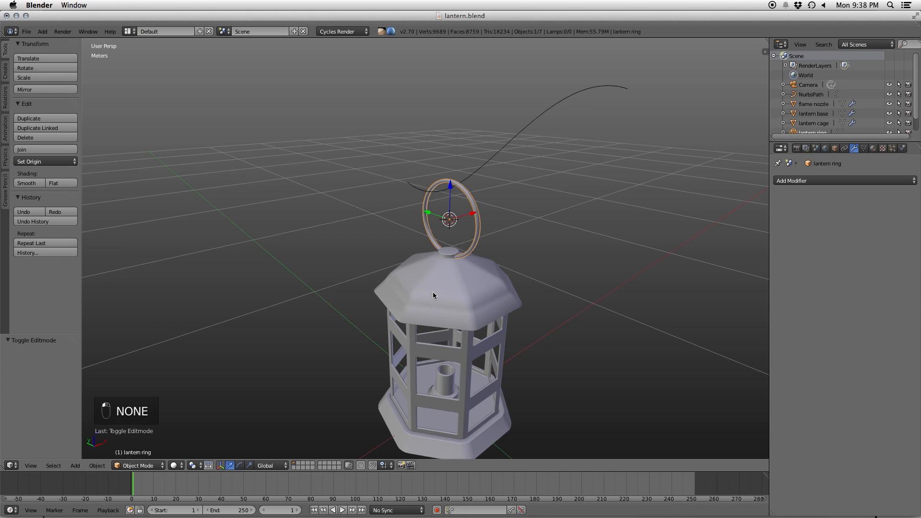
- Save the file in the Default layout and add a Bezier circle curve at the centre of the lantern ring
key("s")
key("s")
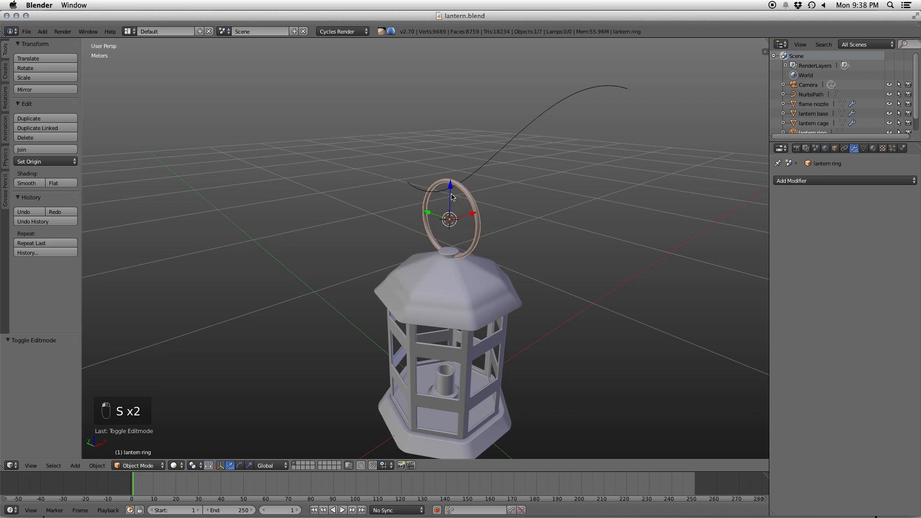
key("shift+a")
mouse_move(451, 196)
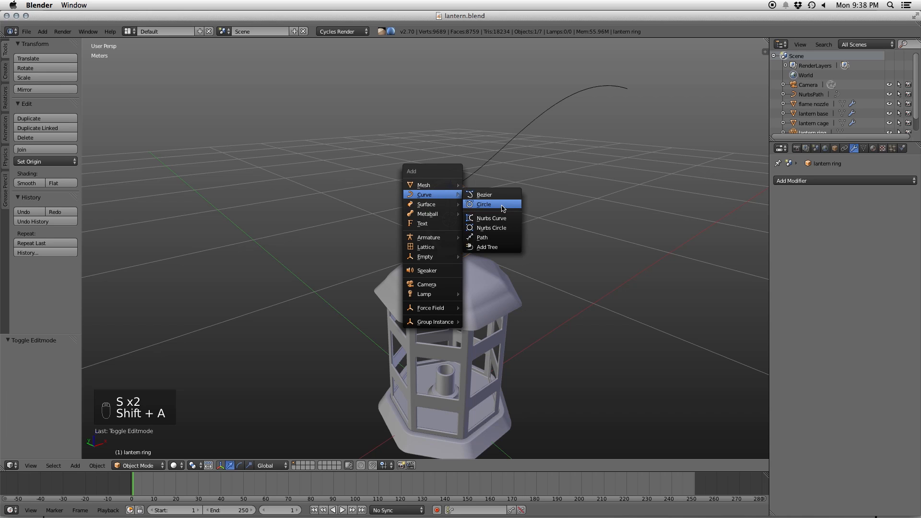
left_click(499, 207)
- Scale the circle's points to 0.1 in edit mode, shrink them further by a factor of about 0.39, and return to object mode
key("Tab")
key("s")
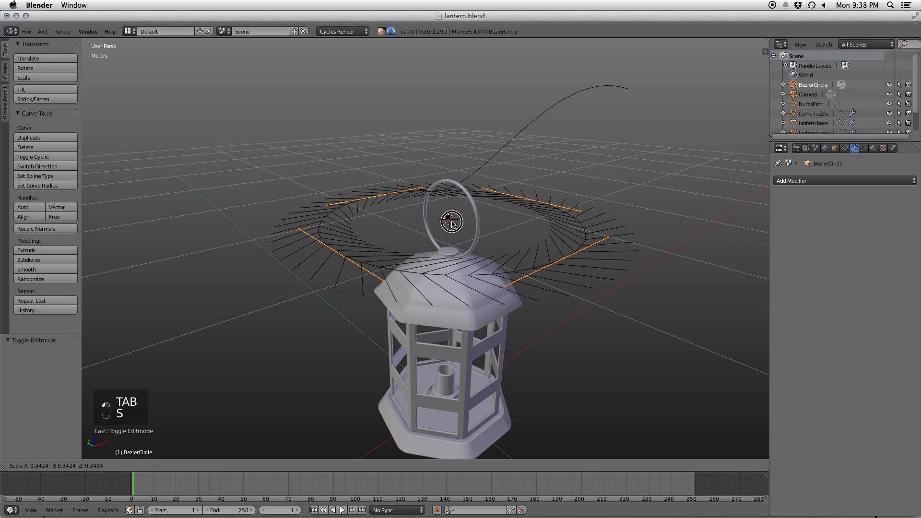
type(".1")
key("Return")
key("s")
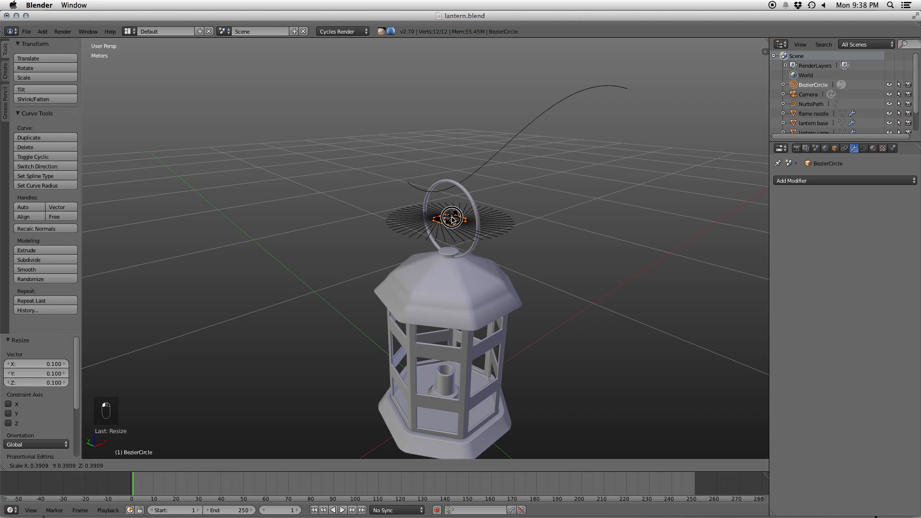
key("Escape")
key("Tab")
- Rename the curved path object and its curve data as "lantern hook path"
right_click(487, 156)
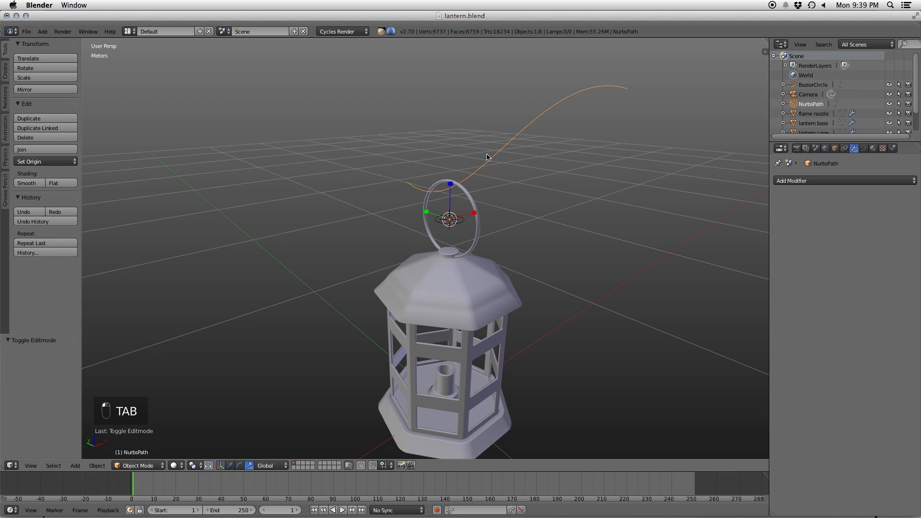
left_click(834, 149)
type("lanter")
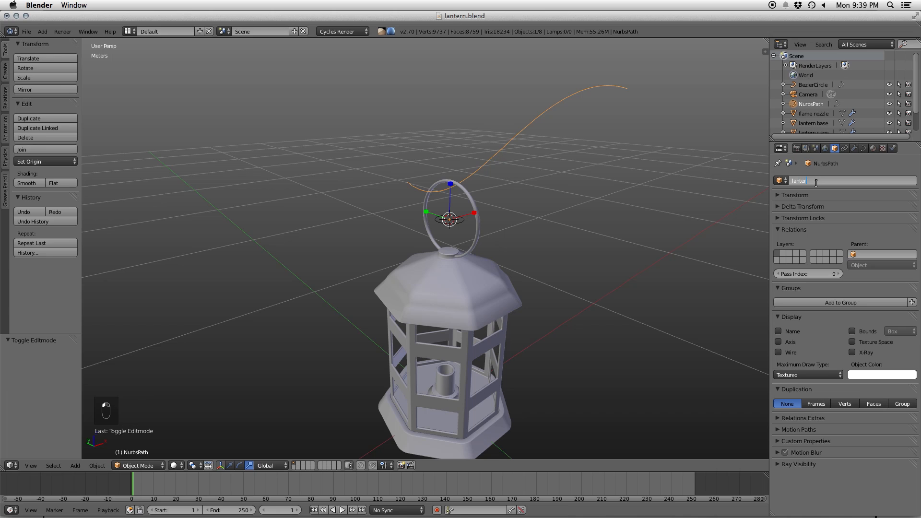
type("n hook path")
key("Return")
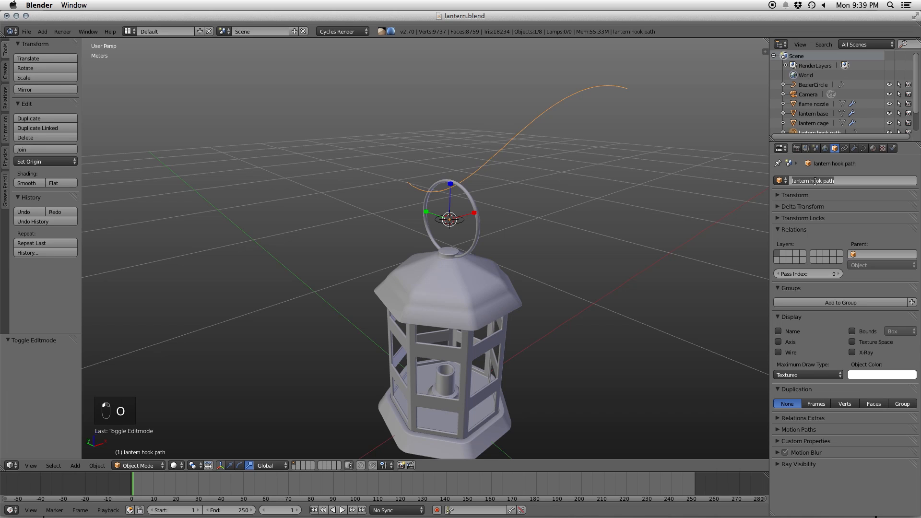
left_click(864, 149)
left_click(808, 183)
type("lantern hook path")
key("Return")
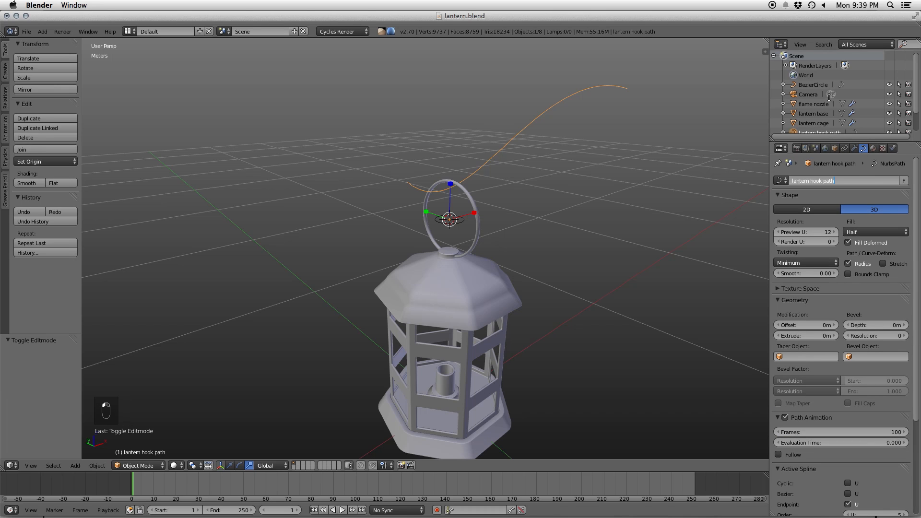
- Rename the Bezier circle object and its curve data as "lantern hook circle"
right_click(812, 86)
left_click(814, 88)
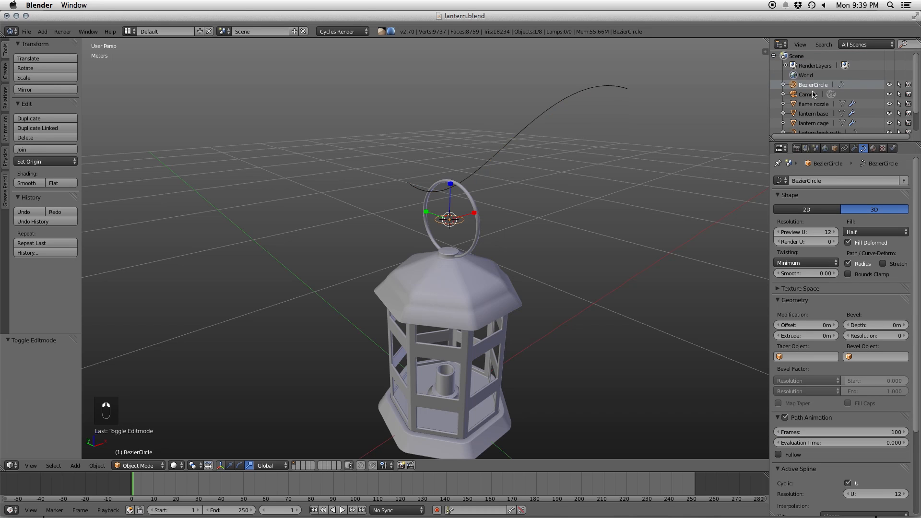
left_click(827, 148)
left_click(834, 149)
left_click(816, 181)
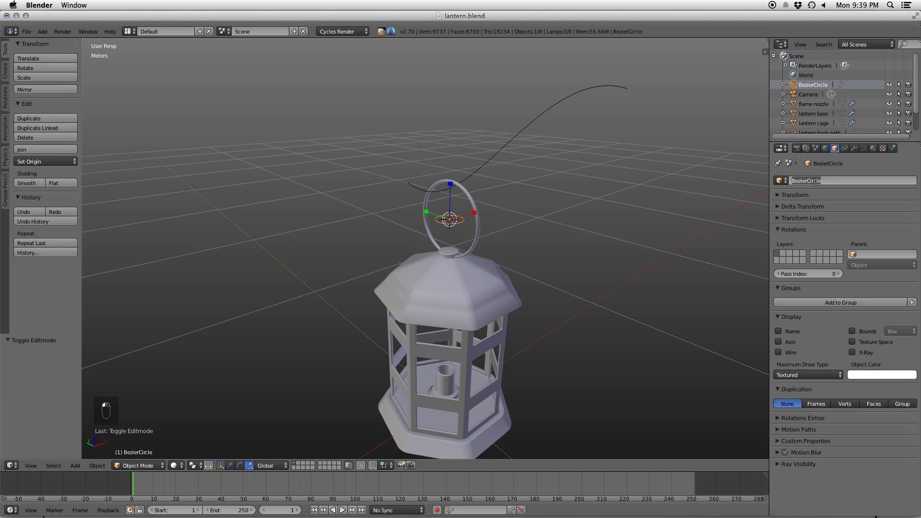
type("lantern hook circle")
key("Return")
left_click(865, 148)
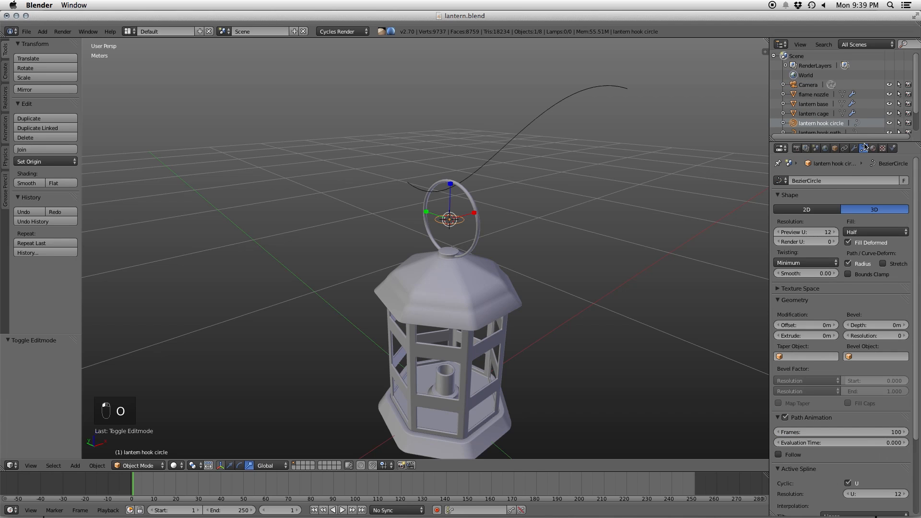
left_click(829, 183)
type("lantern hook circle")
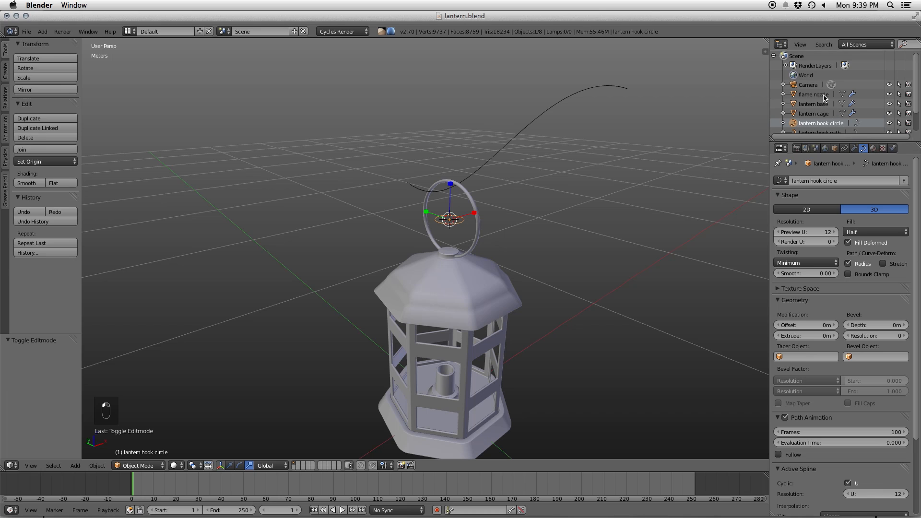
- Assign the lantern hook circle as the bevel object of the lantern hook path
scroll(817, 104, "down", 2)
left_click(828, 108)
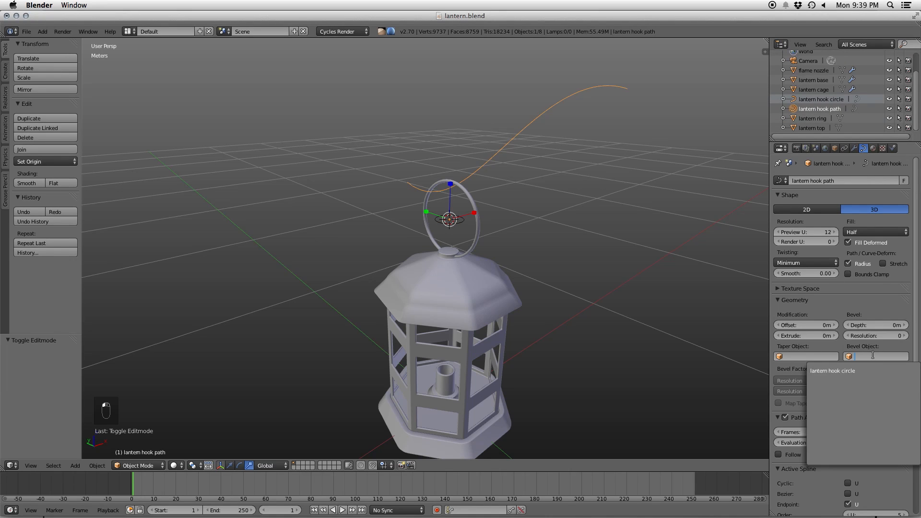
left_click(841, 370)
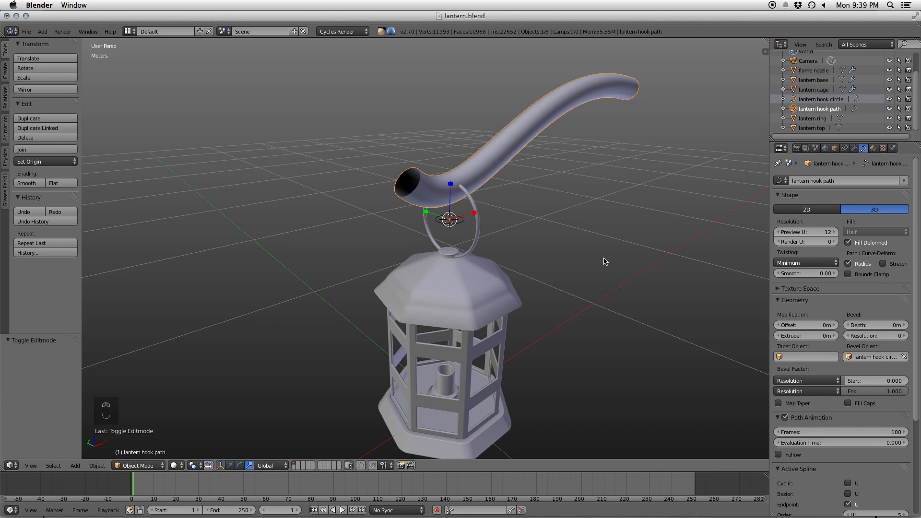
- Scale the hook circle's points in edit mode by about 0.423 and again by about 0.788, then return to object mode
middle_click_drag(581, 197, 545, 195)
right_click(439, 228)
key("Tab")
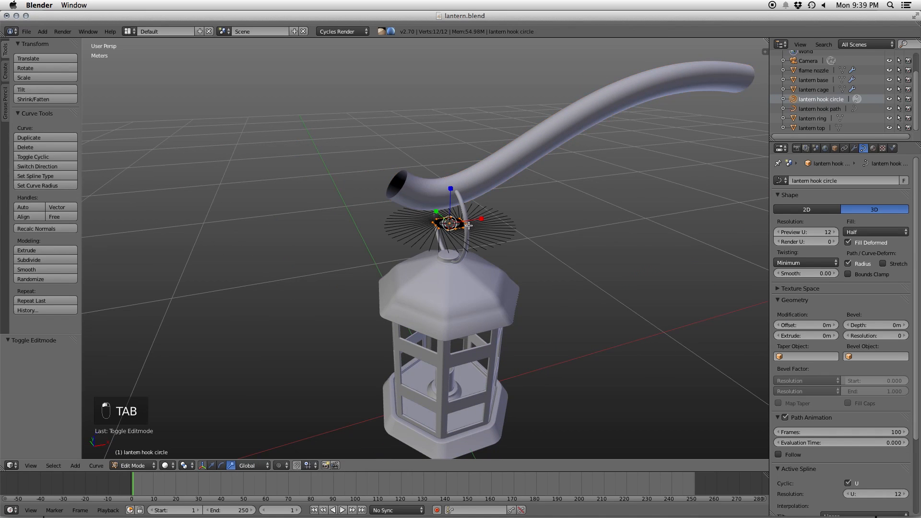
key("s")
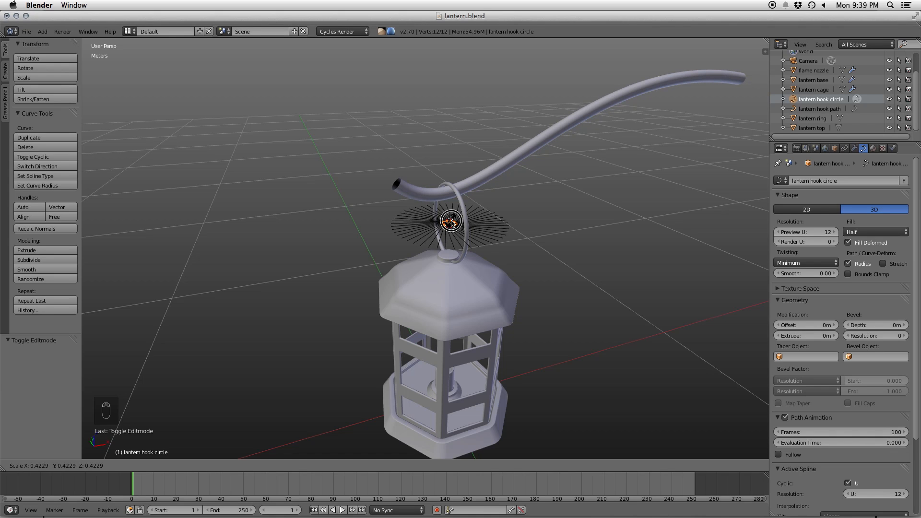
left_click(451, 221)
key("s")
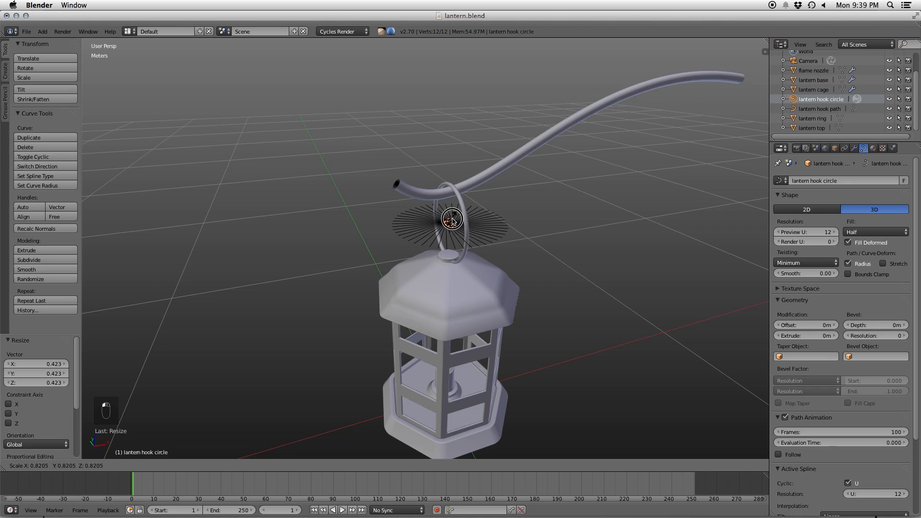
left_click(451, 221)
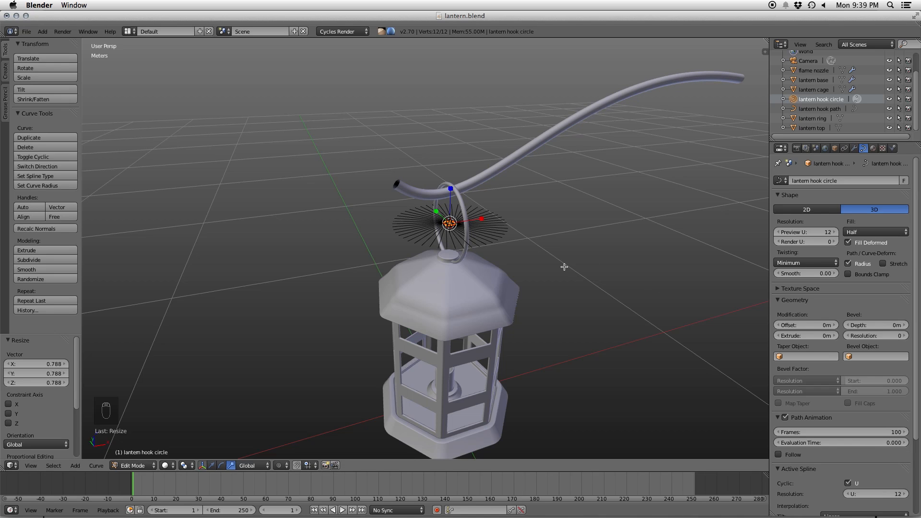
key("Tab")
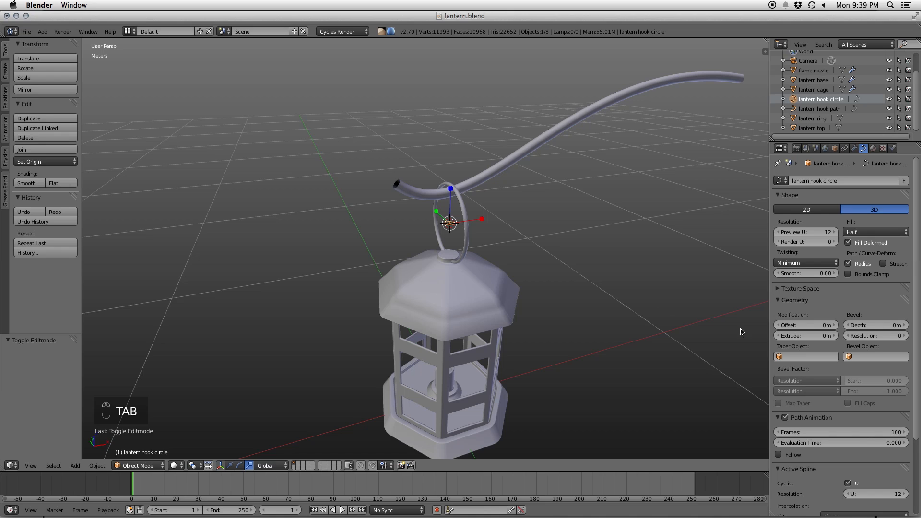
- Turn on Fill Caps for the lantern hook path to close its open ends
left_click(885, 358)
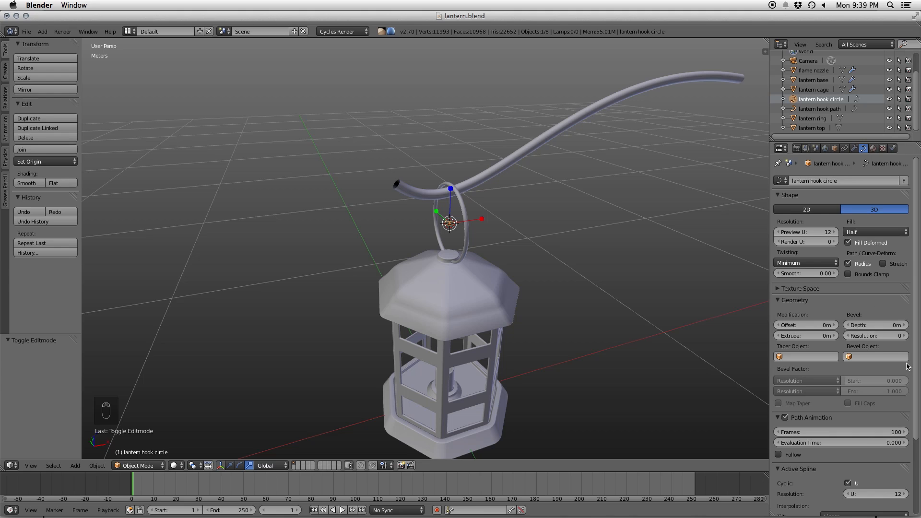
left_click(832, 109)
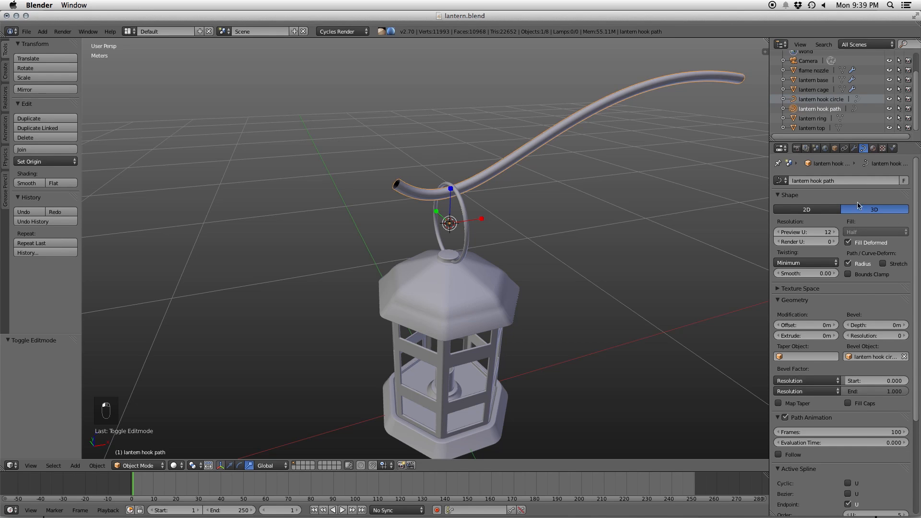
left_click(853, 404)
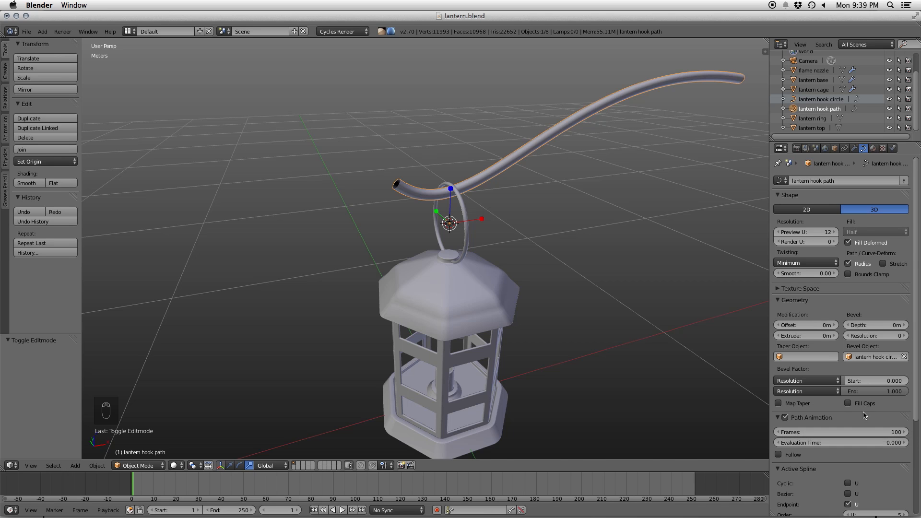
middle_click_drag(407, 181, 451, 187)
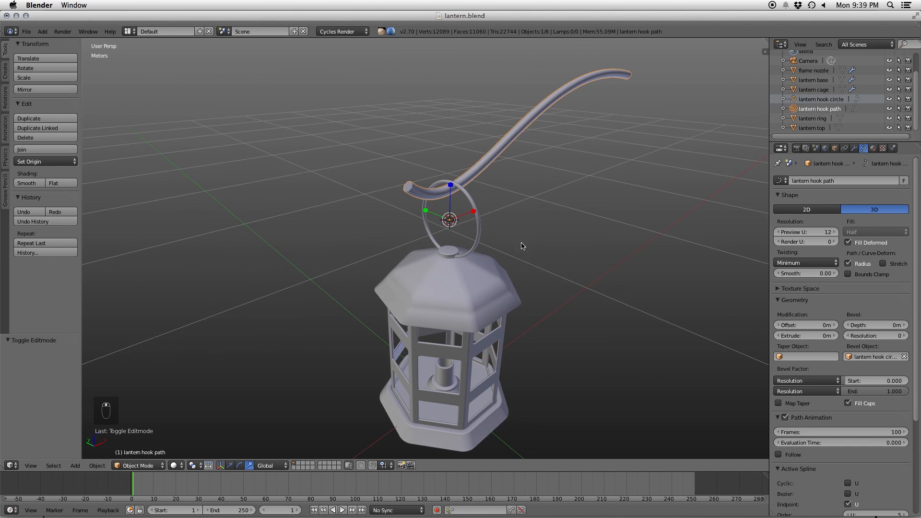
middle_click_drag(521, 246, 493, 233)
left_click(812, 383)
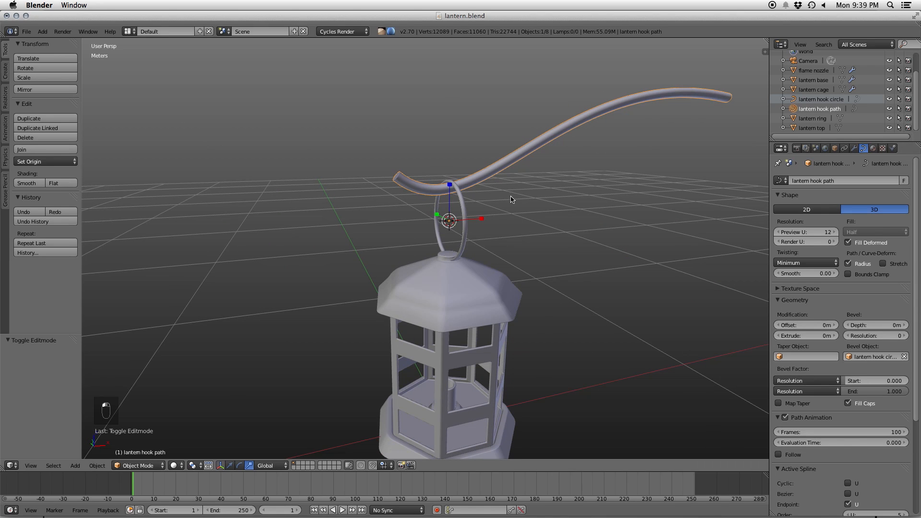
- Shrink the lantern hook circle's points slightly further in edit mode to thin the hook, and return to object mode
middle_click_drag(513, 203, 490, 218)
scroll(475, 232, "up", 3)
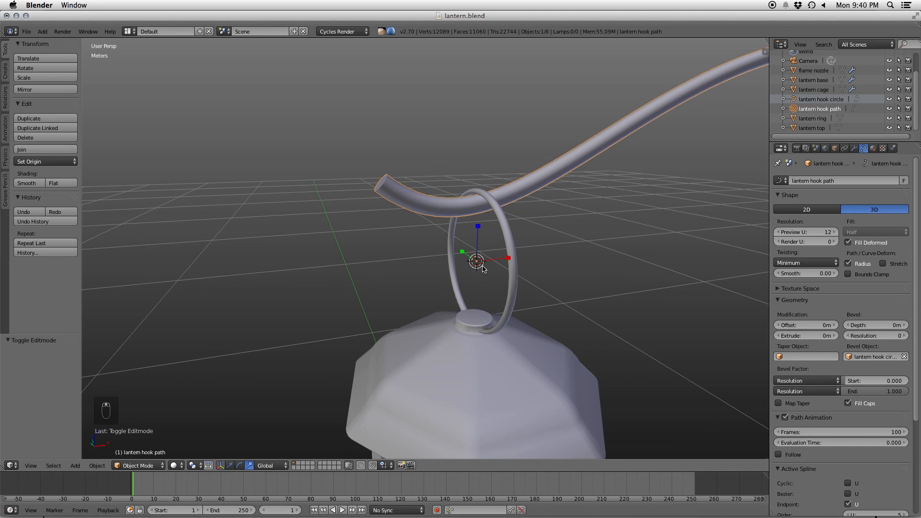
key("s")
left_click(484, 267)
key("q")
right_click(484, 264)
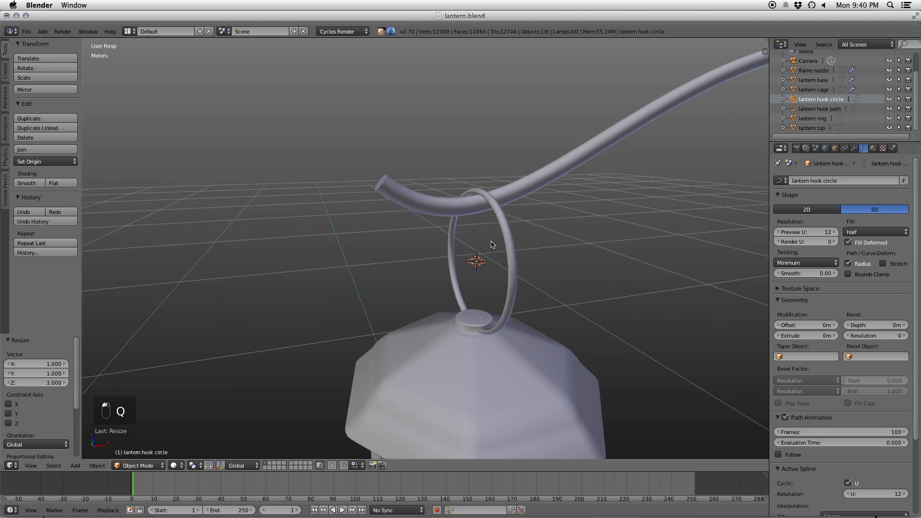
middle_click_drag(491, 242, 499, 259)
key("q")
key("Tab")
key("s")
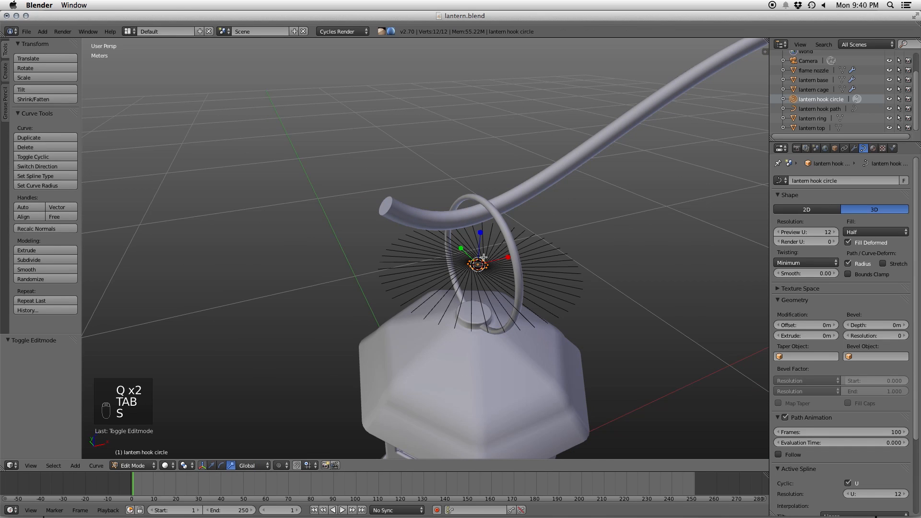
left_click(482, 259)
key("Tab")
middle_click_drag(503, 255, 494, 225)
- Raise the hook path's control point inside the ring by about 1.74 cm along Z and nudge the end point at the tip upward
right_click(454, 210)
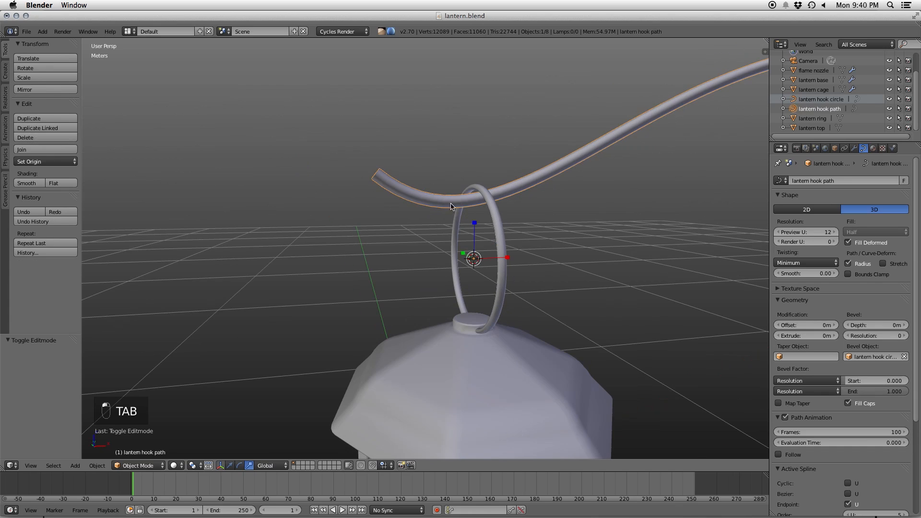
key("Tab")
right_click(492, 270)
key("g")
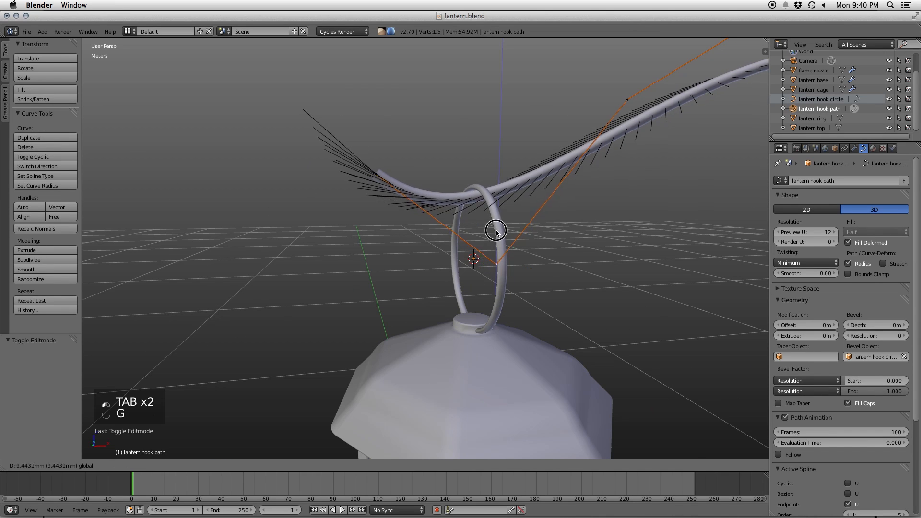
left_click_drag(496, 225, 496, 225)
right_click(377, 174)
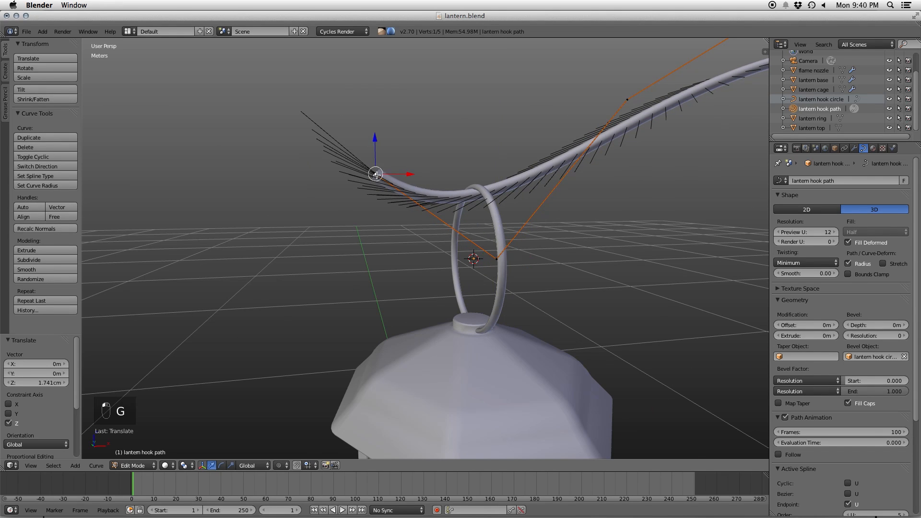
left_click_drag(378, 139, 383, 135)
key("Tab")
- Save the file over the existing one and check the hook path's texture space settings
key("super+s")
left_click(534, 199)
left_click(811, 288)
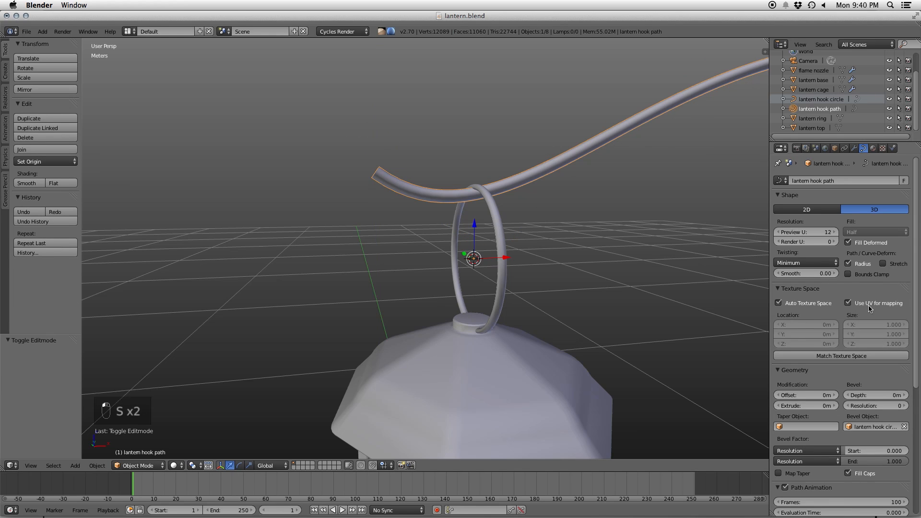
left_click(802, 289)
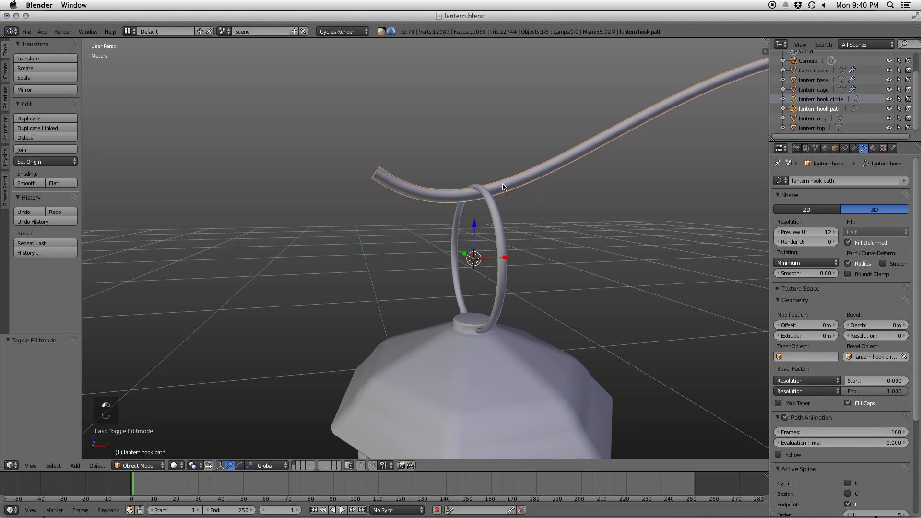
- Reduce the preview resolution to 17 for the hook path and 6 for the hook circle, inspecting the mesh density in wireframe
scroll(508, 187, "down", 3)
mouse_move(514, 200)
middle_mouse_down()
mouse_move(494, 208)
mouse_move(512, 204)
middle_mouse_up()
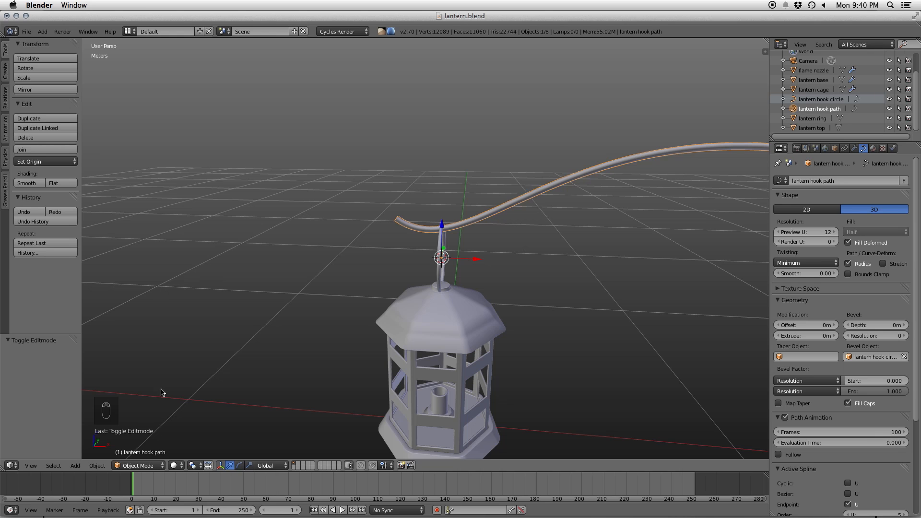
key("z")
scroll(484, 262, "up", 3)
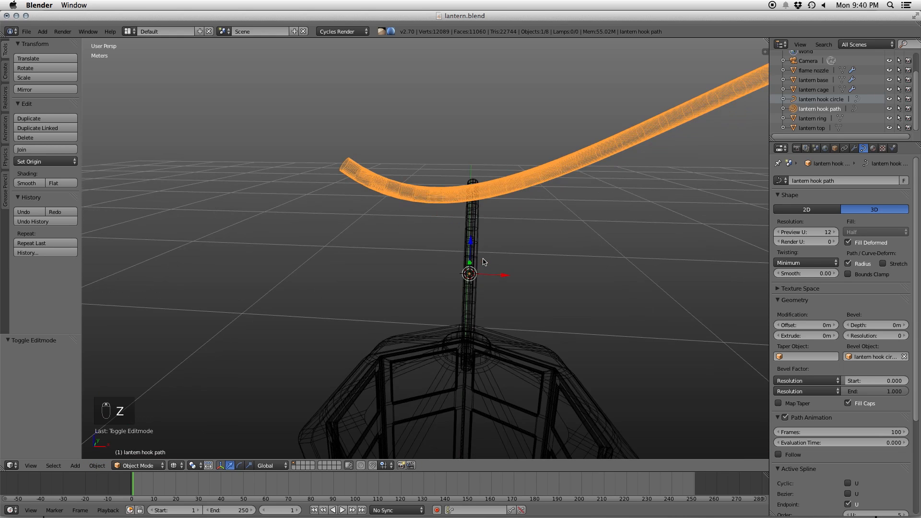
scroll(489, 257, "up", 4)
middle_click_drag(496, 251, 500, 323, "shift")
mouse_move(833, 232)
left_mouse_down()
mouse_move(842, 233)
mouse_move(816, 234)
left_mouse_up()
left_click(832, 99)
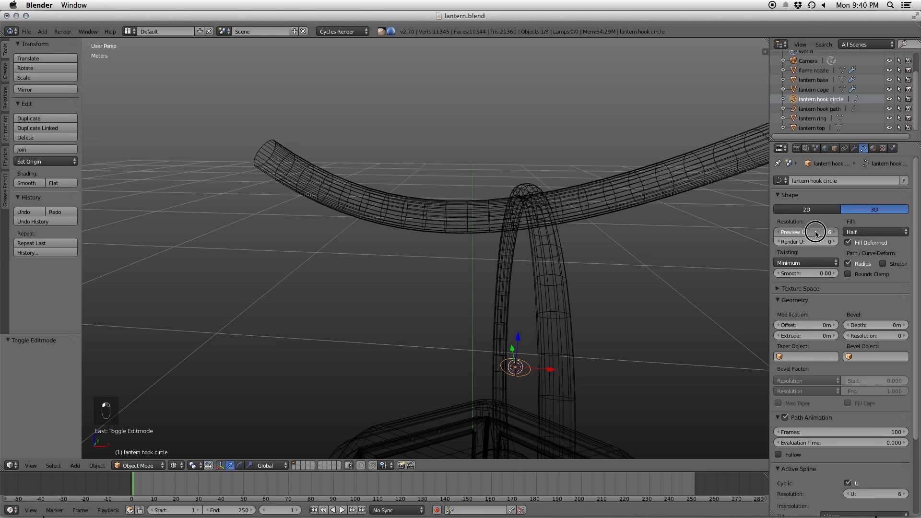
key("z")
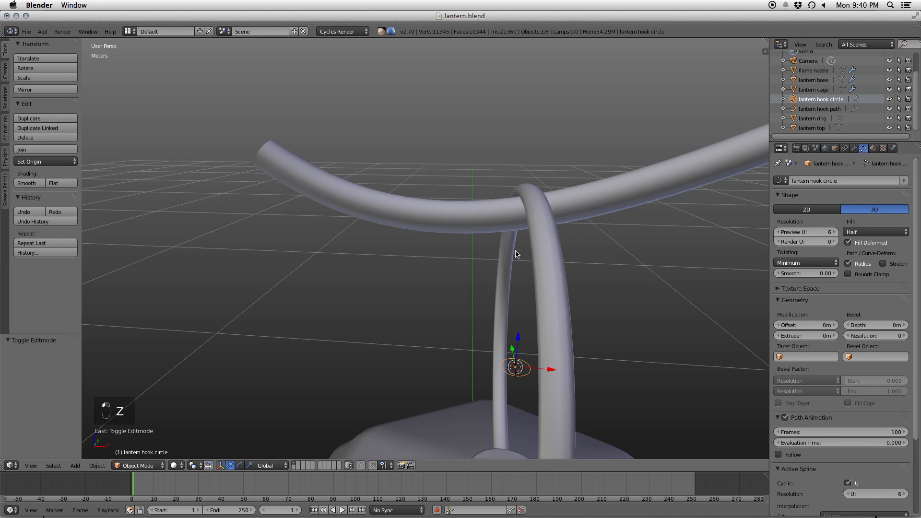
- Convert the lantern hook path from a curve to a mesh
right_click(425, 222)
left_click(97, 465)
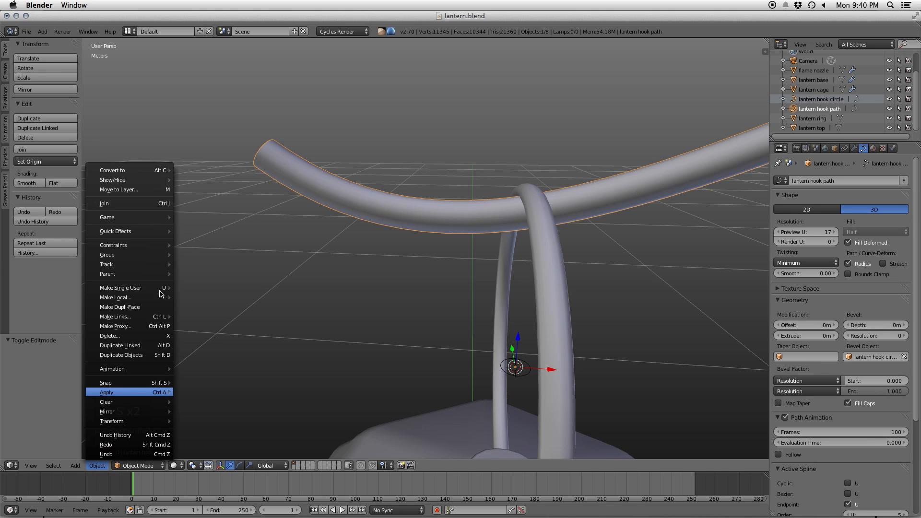
mouse_move(128, 182)
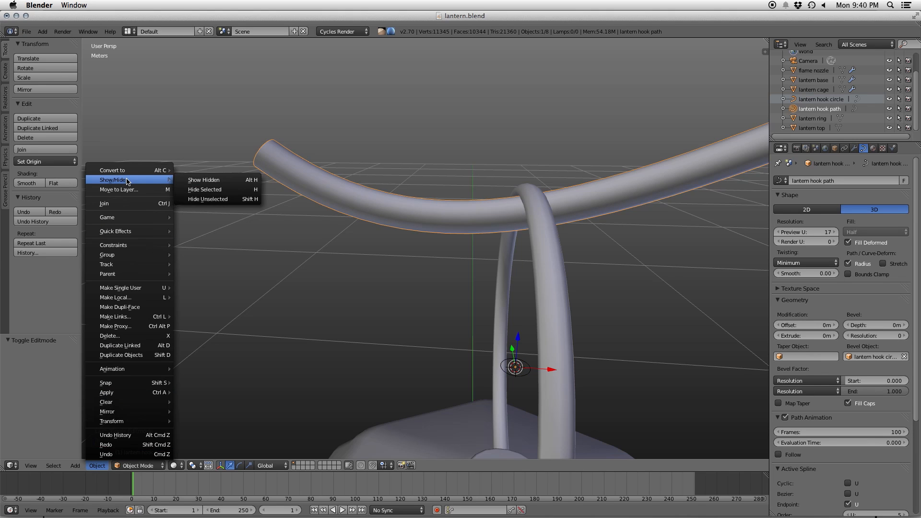
left_click(220, 180)
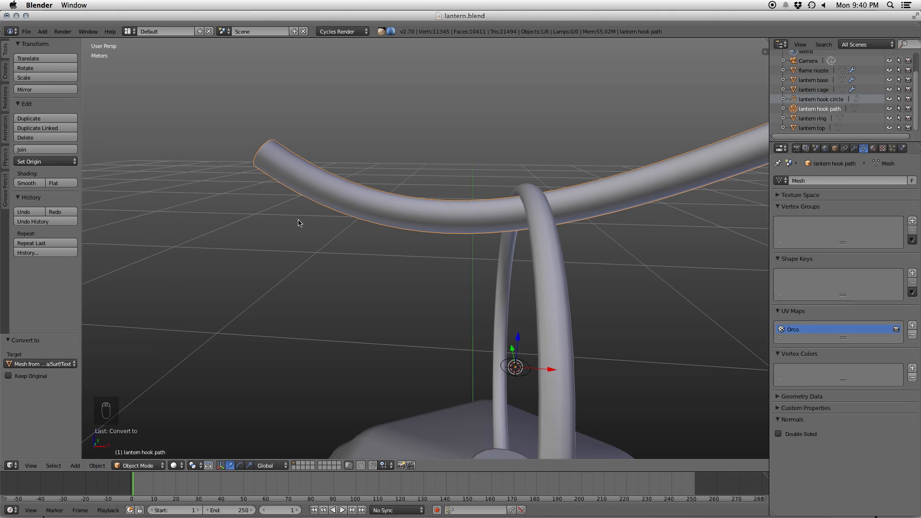
- Enter edit mode on the hook mesh, switch to face selection, and centre the view on a selected end cap face
key("Tab")
middle_click_drag(312, 182, 359, 206)
key("ctrl+Tab")
left_click(370, 204)
key("ctrl+Tab")
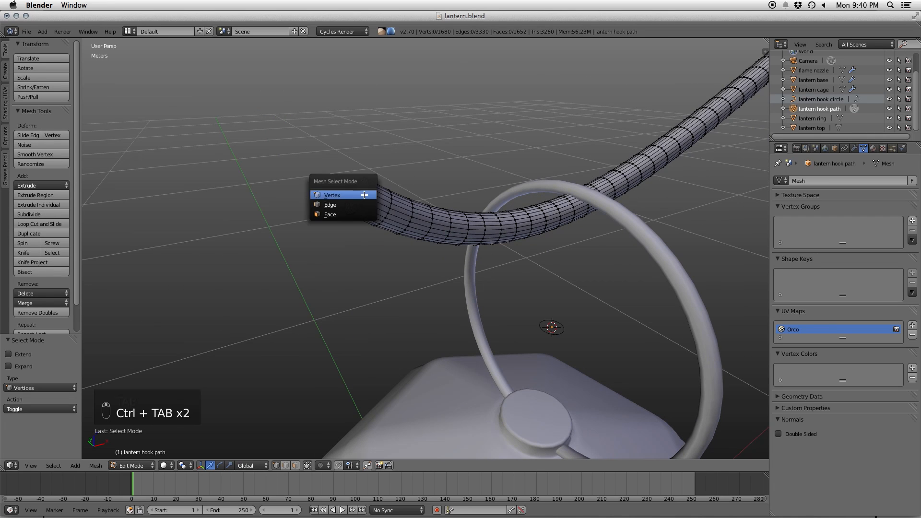
left_click(346, 215)
right_click(357, 202)
key("KP_Decimal")
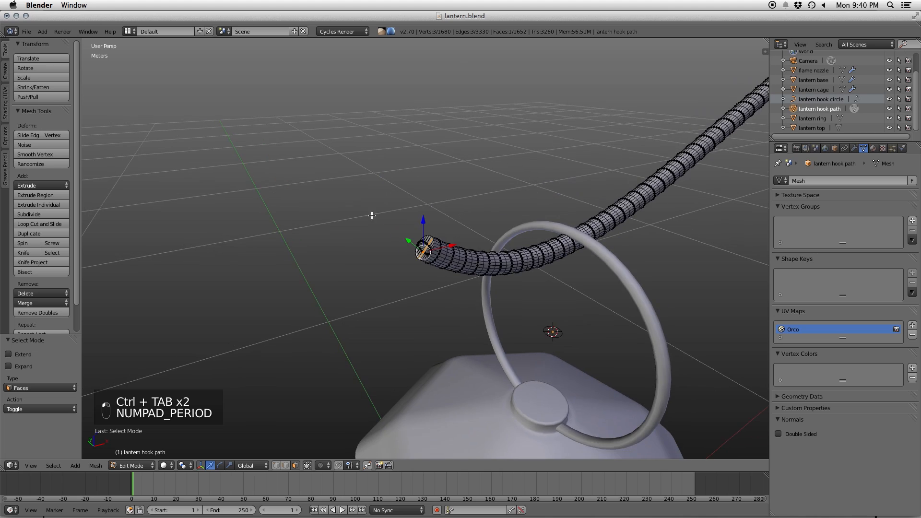
- Select all the faces of the cap at the hook's tip with circle select and delete them
middle_click_drag(364, 207, 435, 222)
scroll(432, 235, "up", 2)
scroll(429, 254, "down", 2)
key("a")
key("a")
key("c")
mouse_move(428, 255)
left_mouse_down()
mouse_move(440, 250)
mouse_move(401, 246)
left_mouse_up()
right_click(402, 246)
middle_click_drag(402, 246, 515, 226)
key("x")
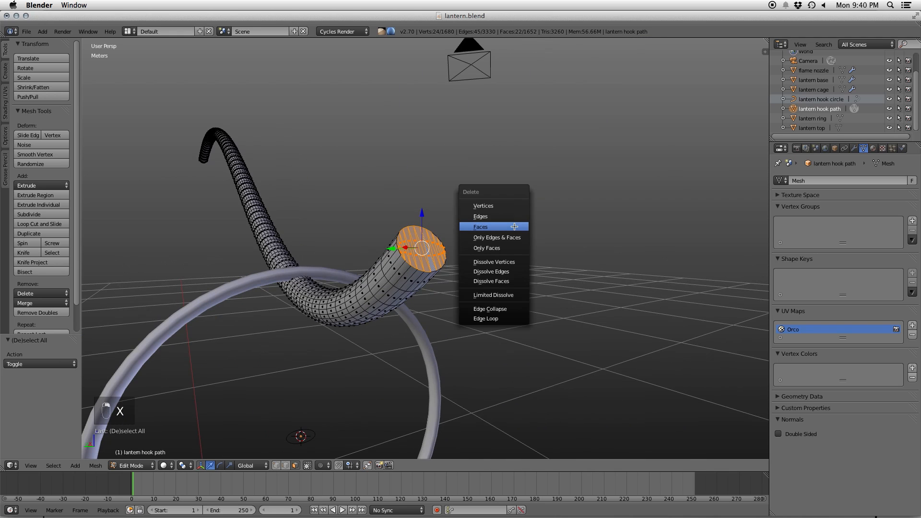
left_click(508, 227)
- Fill the open edge loop at the hook's tip with a single face and scale it to about 0.127
key("ctrl+Tab")
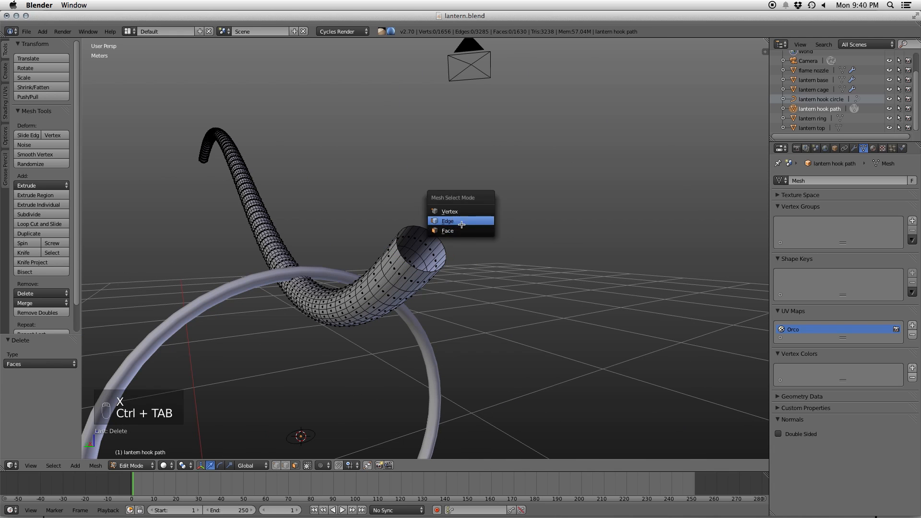
left_click(441, 237)
key("f")
middle_click_drag(473, 231, 355, 233)
key("s")
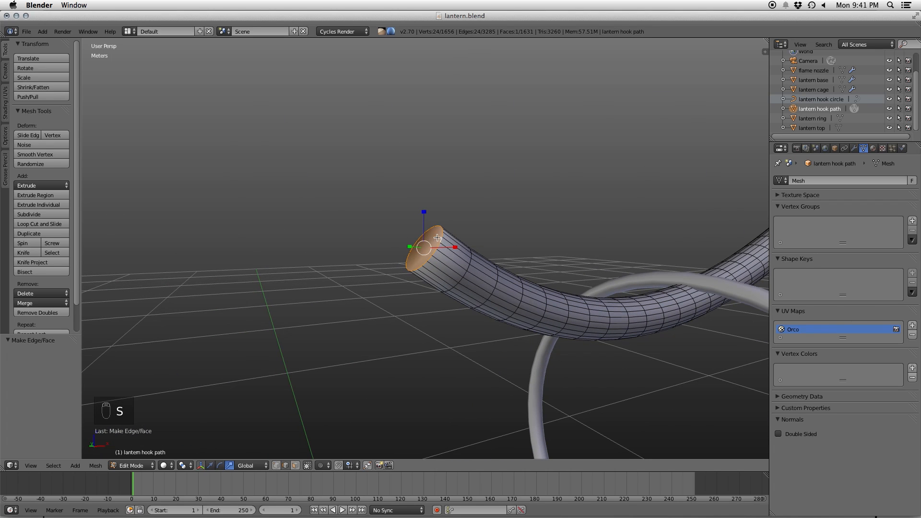
left_click_drag(428, 243, 425, 249)
left_click(424, 249)
- Bevel the edge loop just behind the tapered tip with an offset of about 0.004 and return to object mode
key("ctrl+Tab")
left_click(473, 260)
left_click(471, 261, "alt")
left_click(471, 261, "alt")
key("w")
left_click(511, 252)
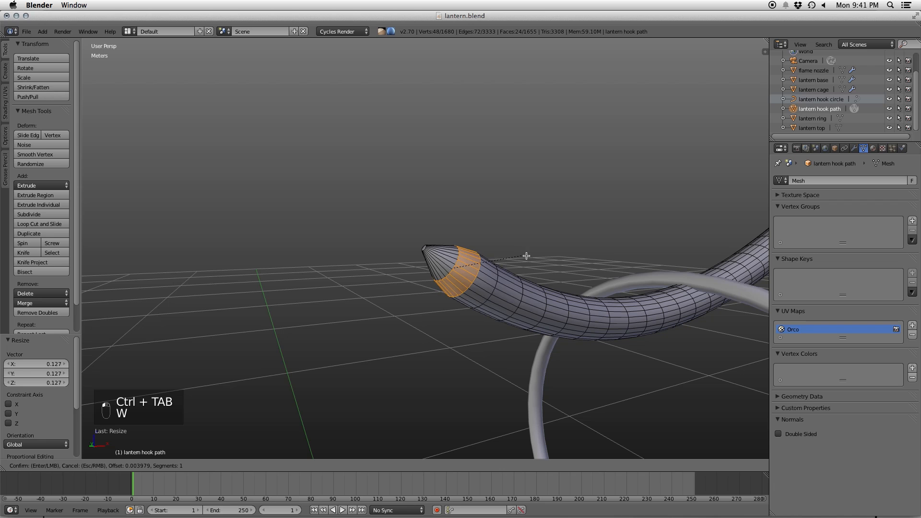
left_click(531, 256)
key("Tab")
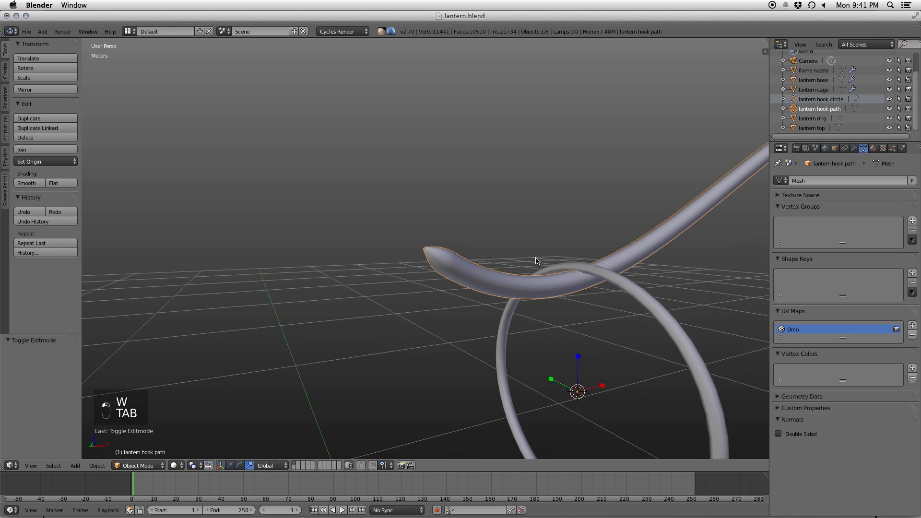
middle_click_drag(535, 258, 547, 294)
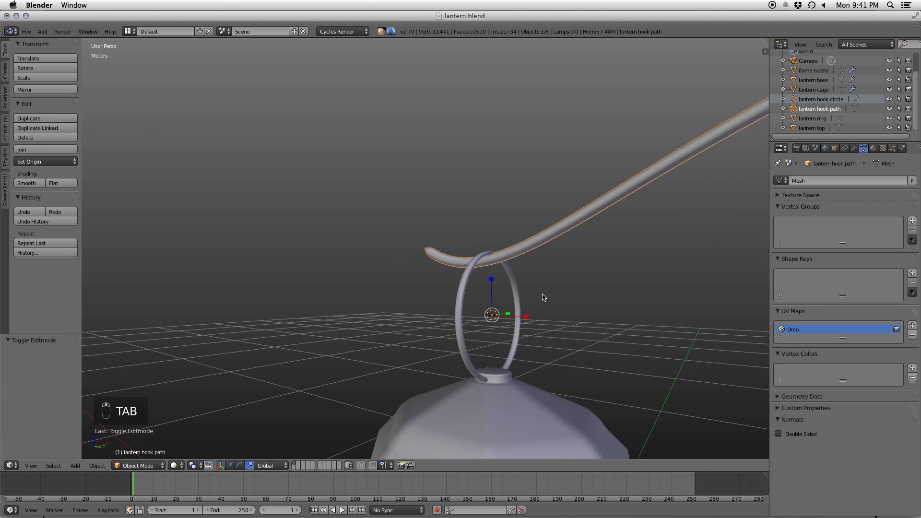
- Move the lantern hook slightly down along Z at the top of the ring and deselect everything
key("g")
left_click_drag(493, 280, 492, 284)
left_click(493, 284)
key("a")
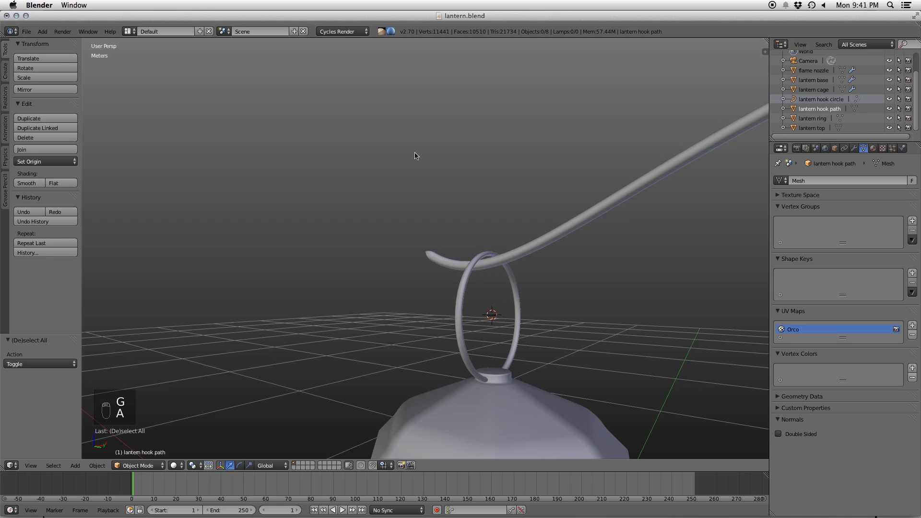
- Examine the hook mesh's full UV layout in the UV Editing screen layout with all its geometry selected
left_click(127, 31)
left_click(146, 126)
key("Tab")
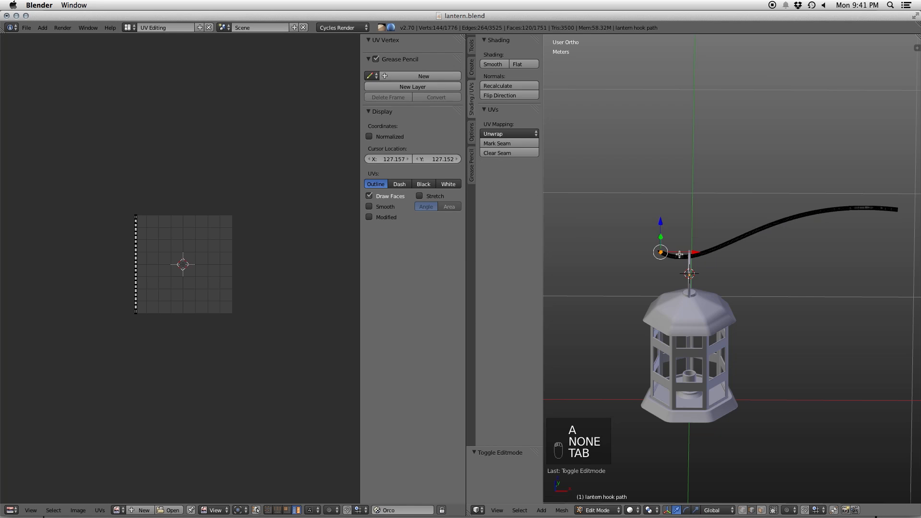
key("a")
key("a")
key("a")
key("a")
scroll(231, 262, "up", 5)
scroll(231, 262, "down", 2)
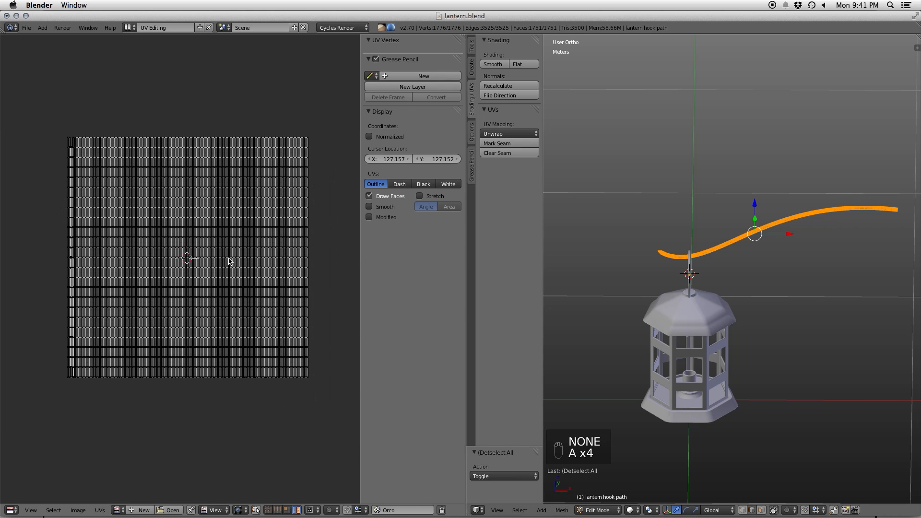
scroll(96, 166, "up", 4)
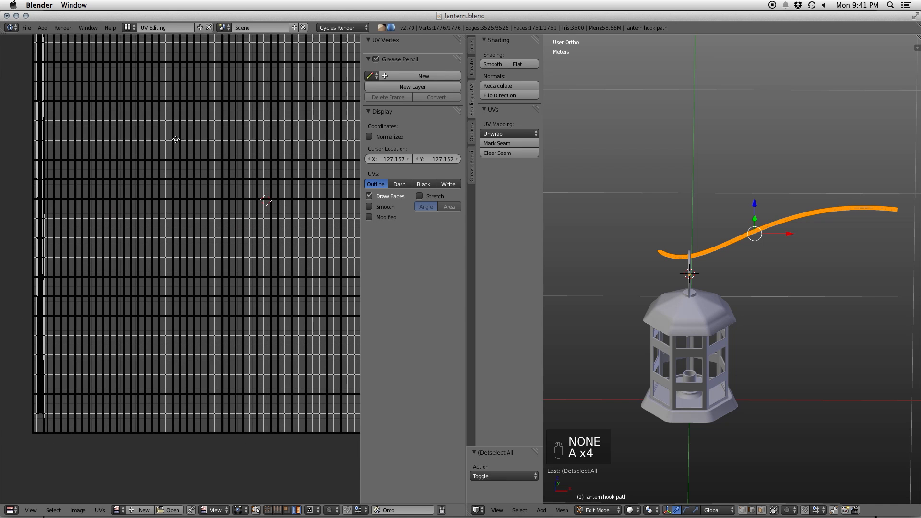
scroll(209, 231, "down", 4)
key("Tab")
- Save over lantern.blend and return to the Default screen layout with the whole lantern in view
key("super+s")
key("super+s")
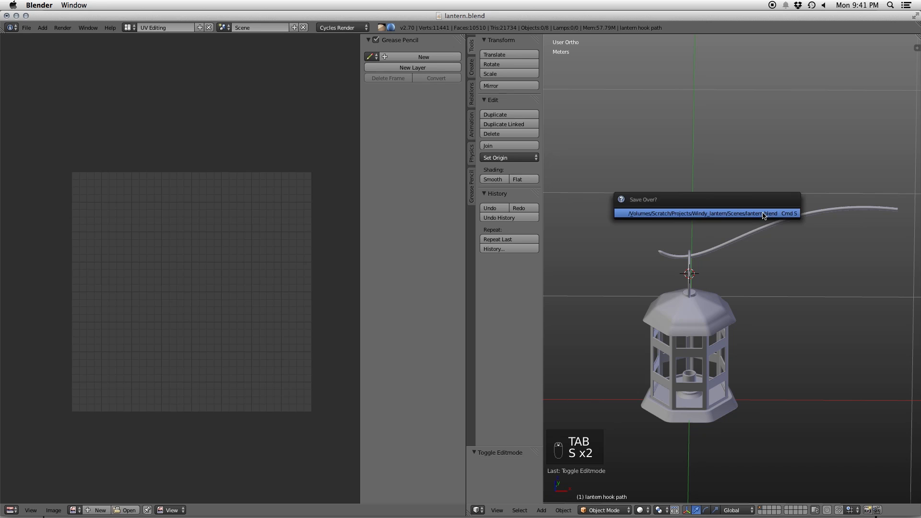
left_click(154, 27)
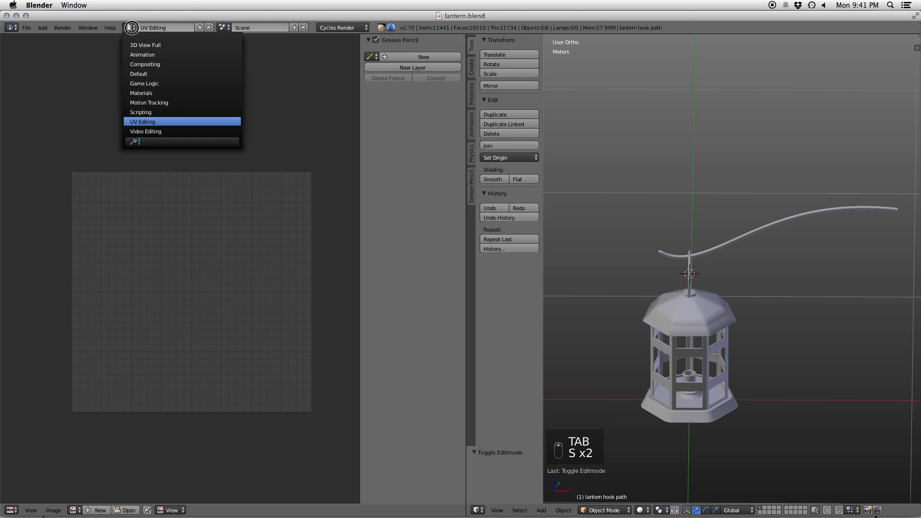
left_click(144, 82)
key("super+s")
key("super+s")
scroll(552, 284, "down", 6)
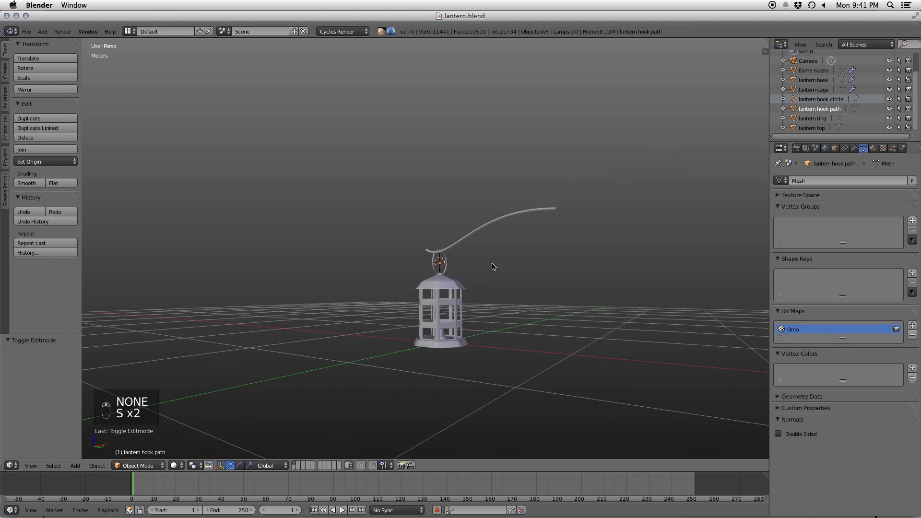
left_click(397, 499)
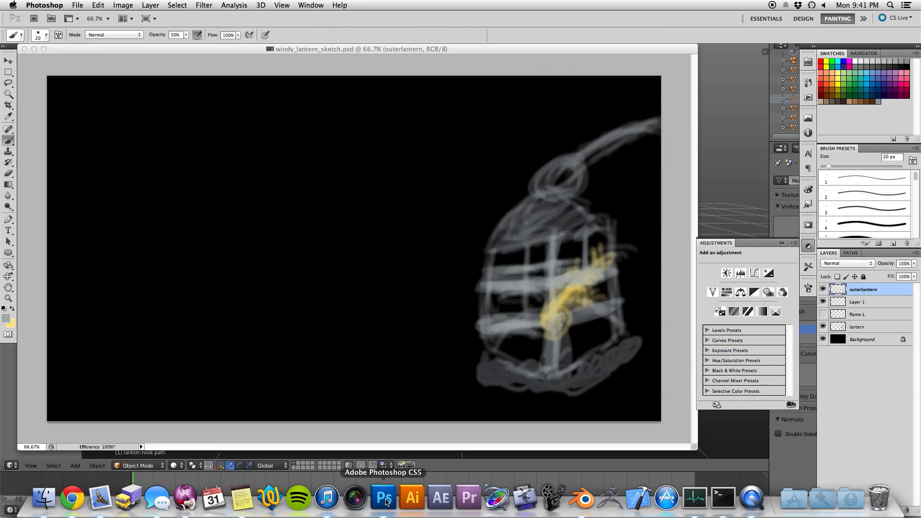
left_click(78, 5)
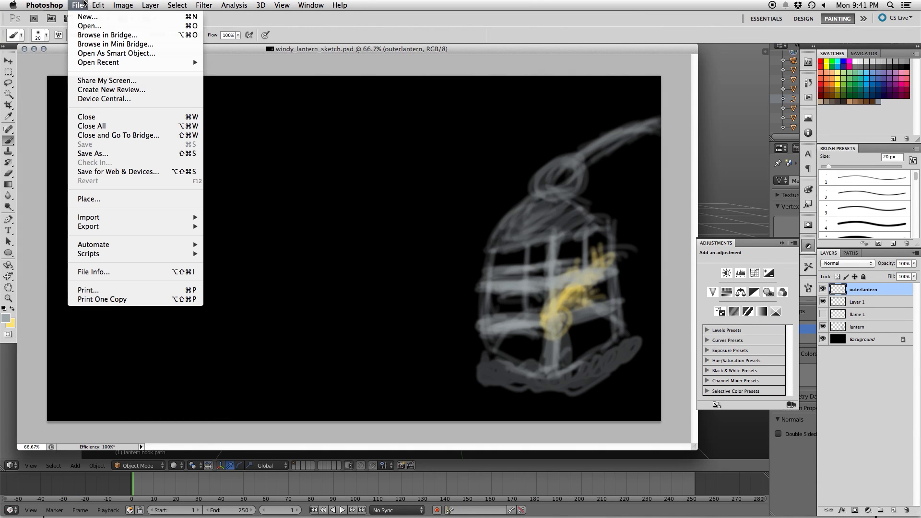
left_click(88, 17)
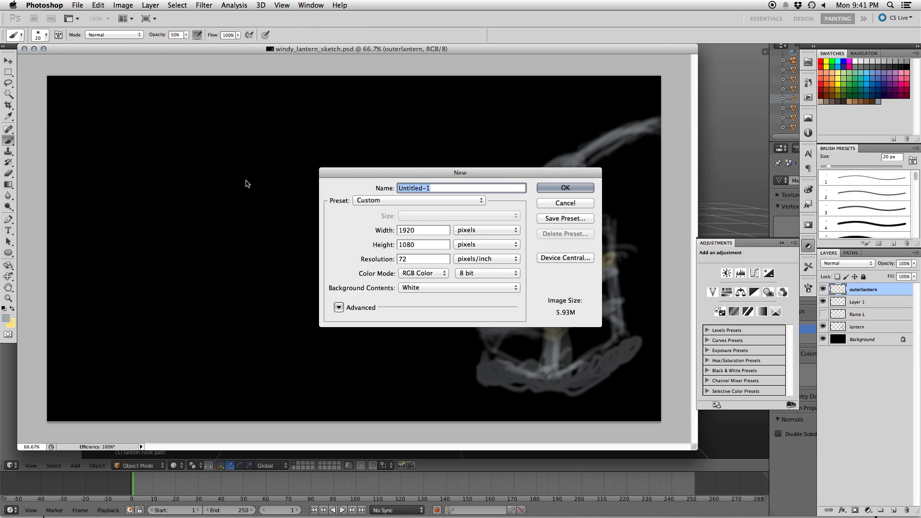
left_click(716, 161)
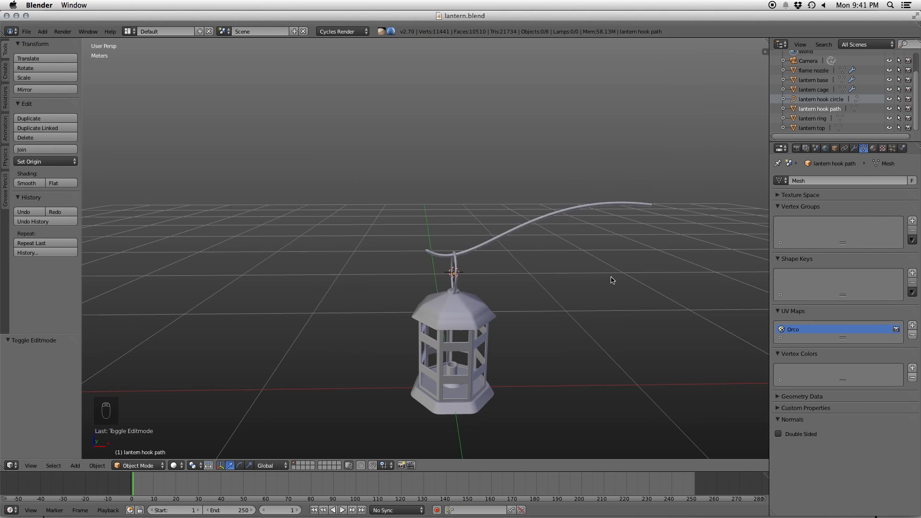
scroll(559, 274, "down", 1)
scroll(480, 319, "down", 2)
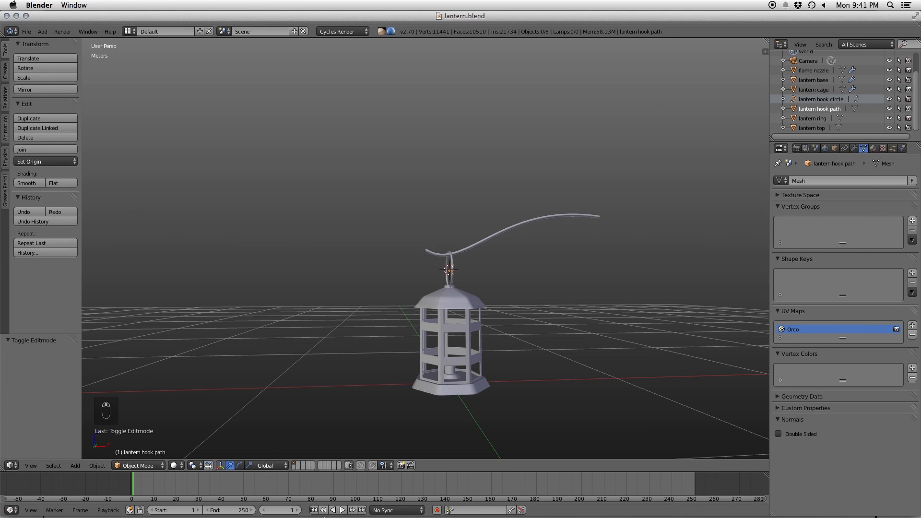
left_click(387, 502)
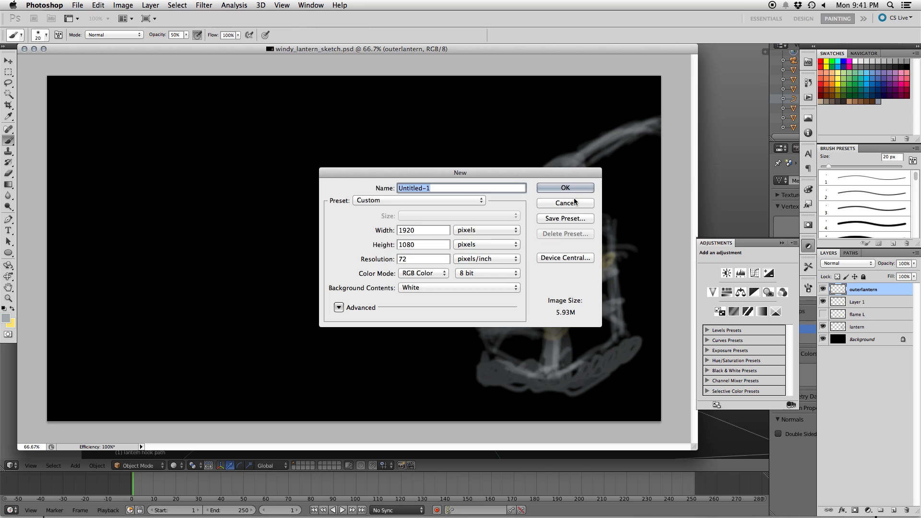
left_click(575, 202)
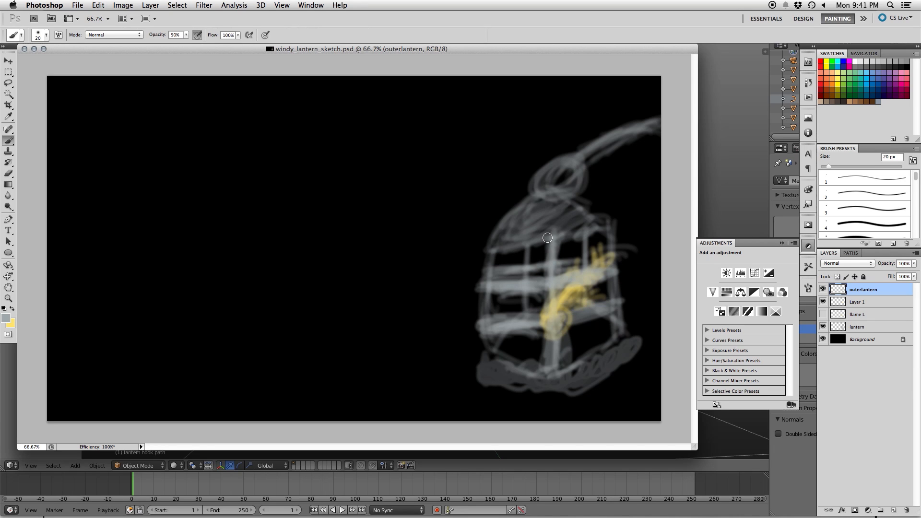
left_click(709, 205)
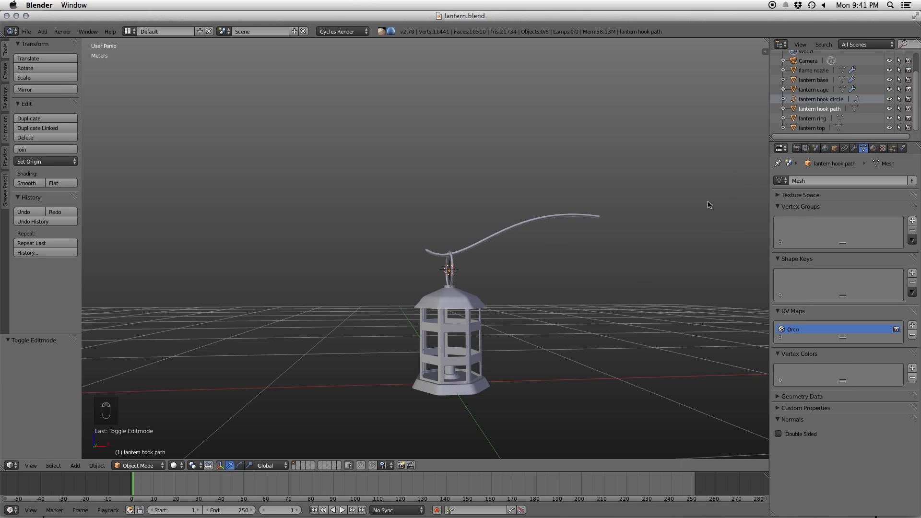
- Select the lantern cage object
right_click(449, 326)
scroll(483, 324, "up", 2)
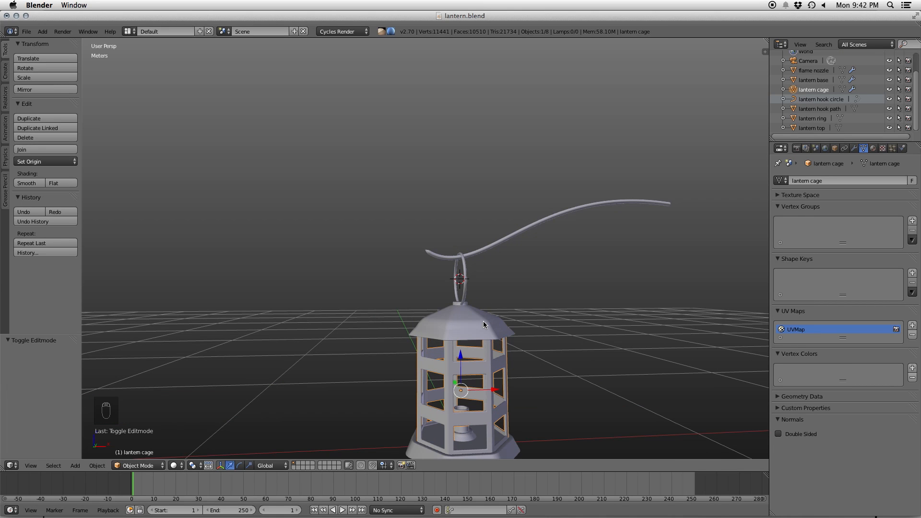
- Switch to the UV Editing screen layout and show the lantern cage's UV layout in Edit Mode
middle_click_drag(482, 374, 504, 342, "shift")
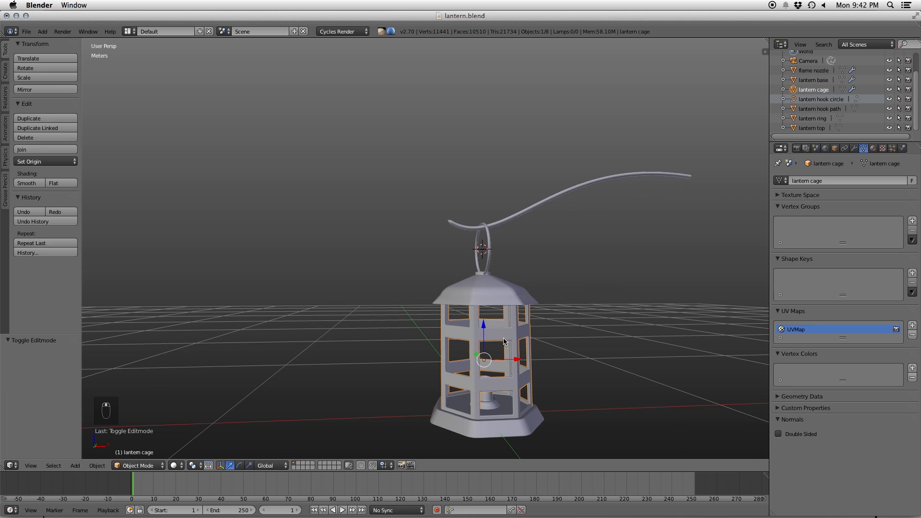
left_click(129, 31)
left_click(178, 124)
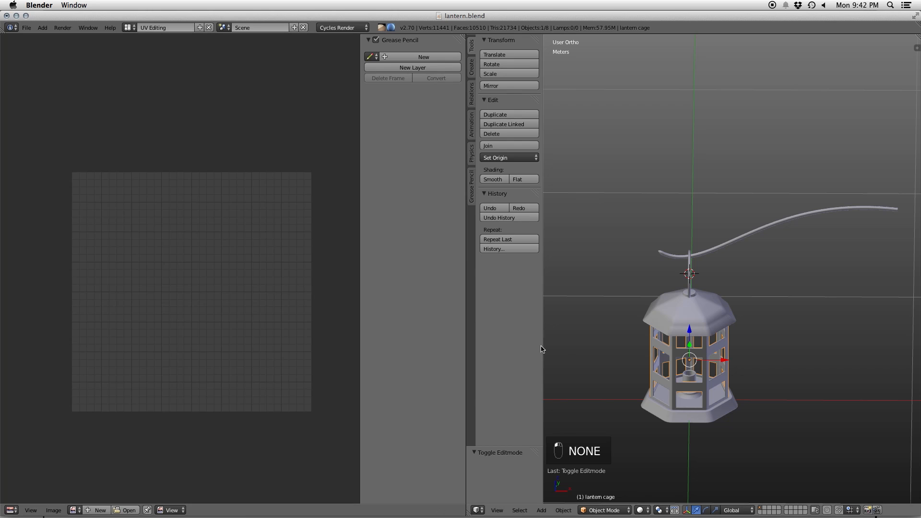
key("Tab")
scroll(226, 417, "up", 2)
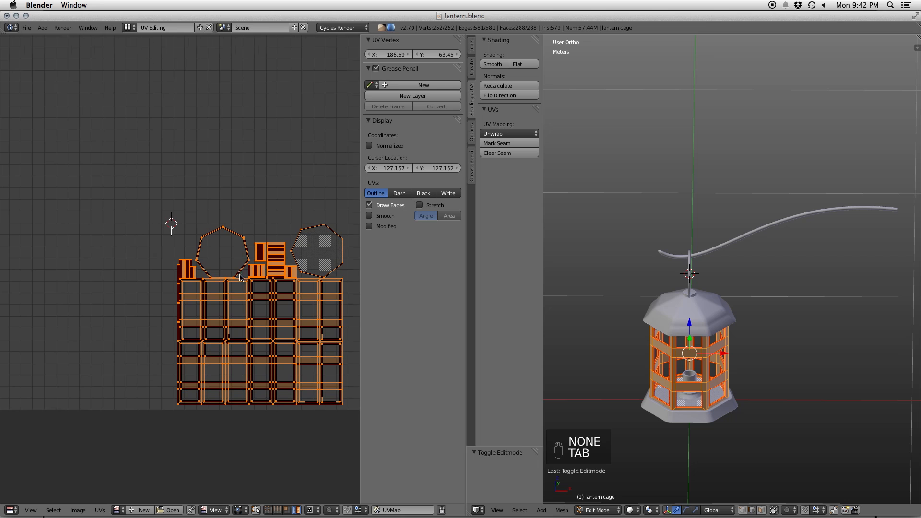
scroll(227, 246, "down", 2)
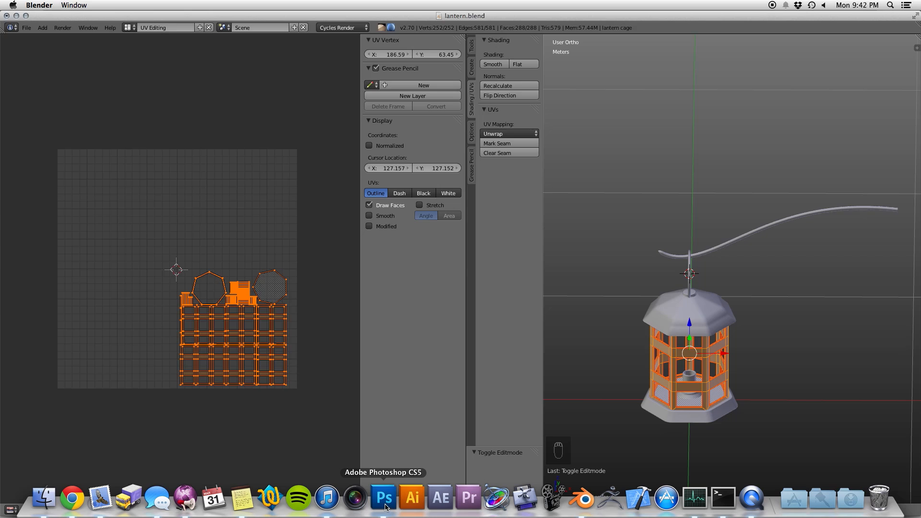
- Switch to Photoshop and start a new document with a width and height of 4096 pixels
left_click(385, 501)
left_click(77, 5)
left_click(81, 16)
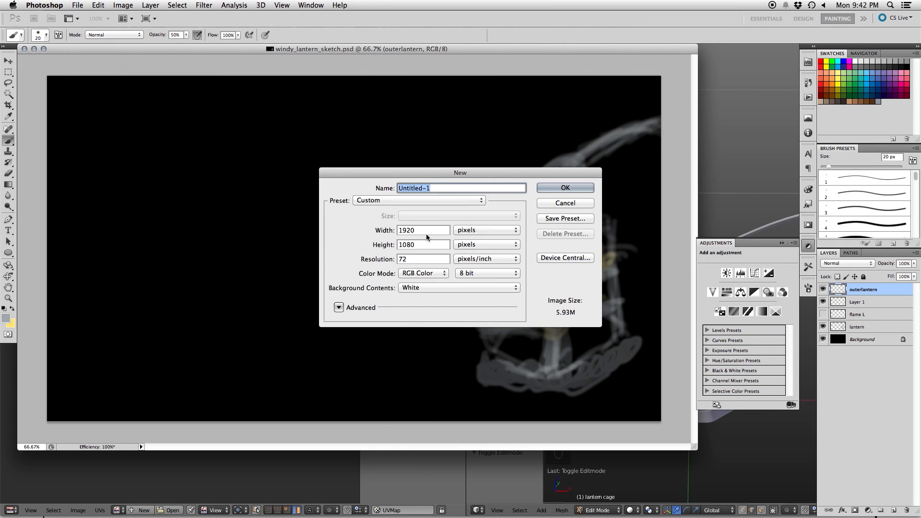
double_click(425, 231)
type("4096")
key("Tab")
type("4096")
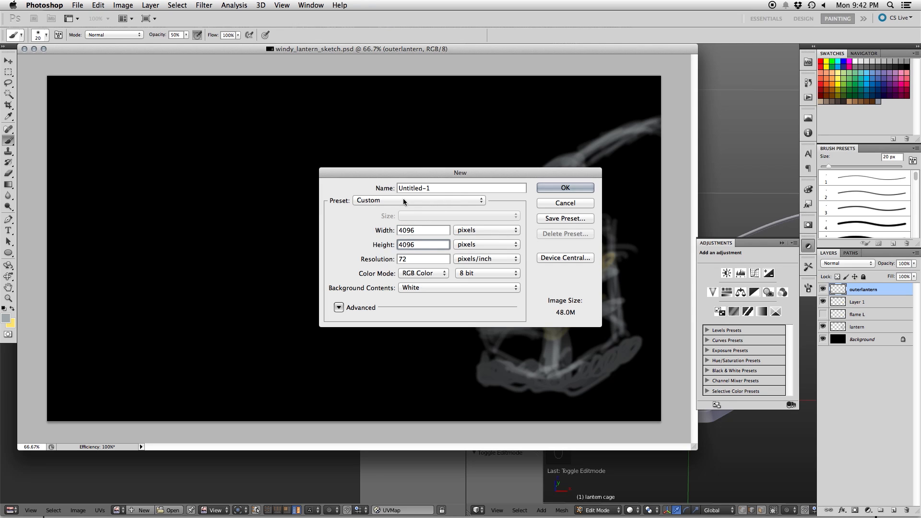
- Name the new document lantern_texture and create it
left_click(446, 187)
key("BackSpace")
key("BackSpace")
key("BackSpace")
key("BackSpace")
key("BackSpace")
key("BackSpace")
key("BackSpace")
key("BackSpace")
key("BackSpace")
key("BackSpace")
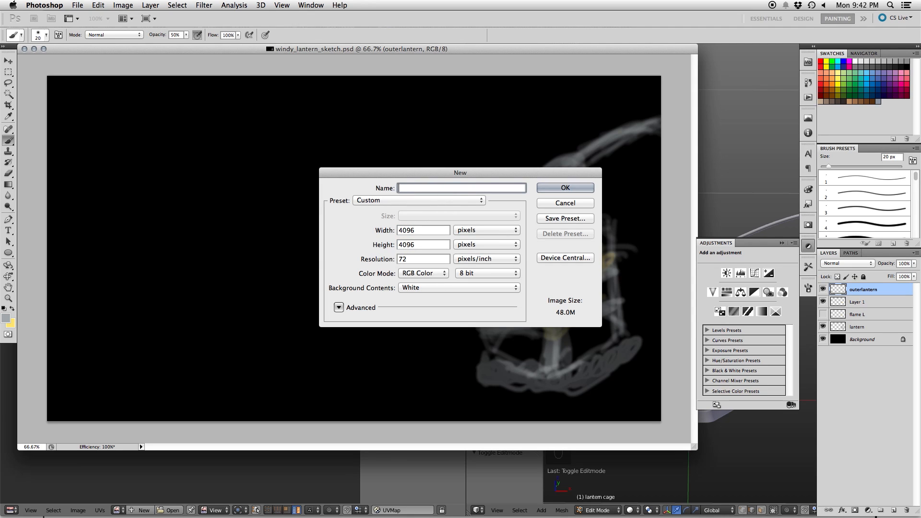
type("lant")
type("texture")
key("Return")
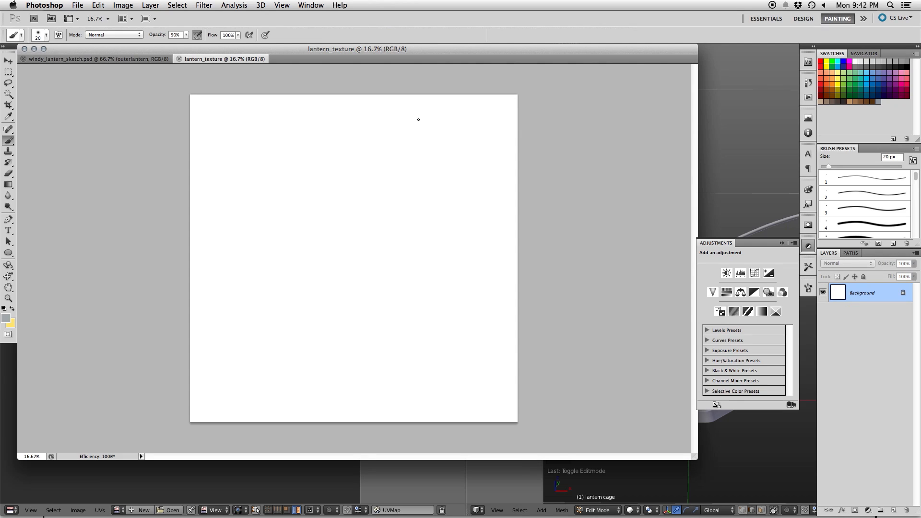
- Save the document as lantern_texture.psd in Photoshop format in the TEXTURES folder
left_click(77, 5)
left_click(103, 153)
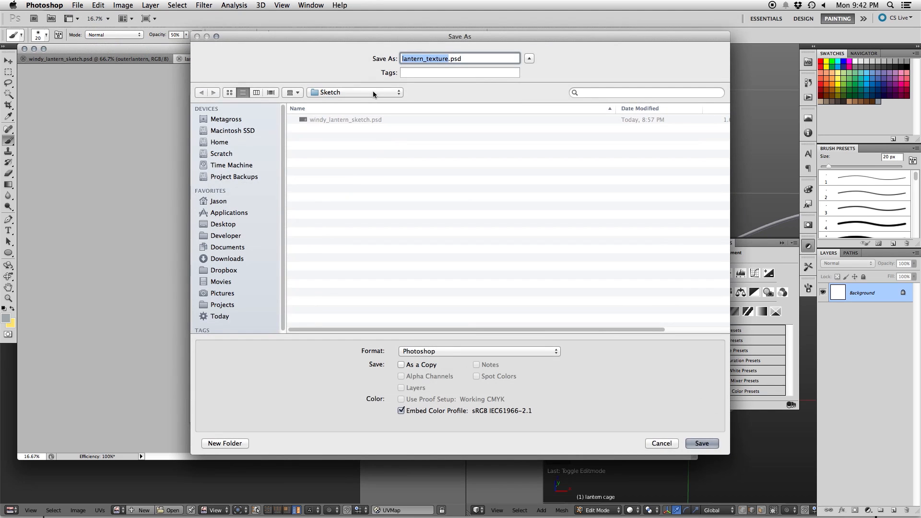
left_click(361, 92)
left_click(341, 102)
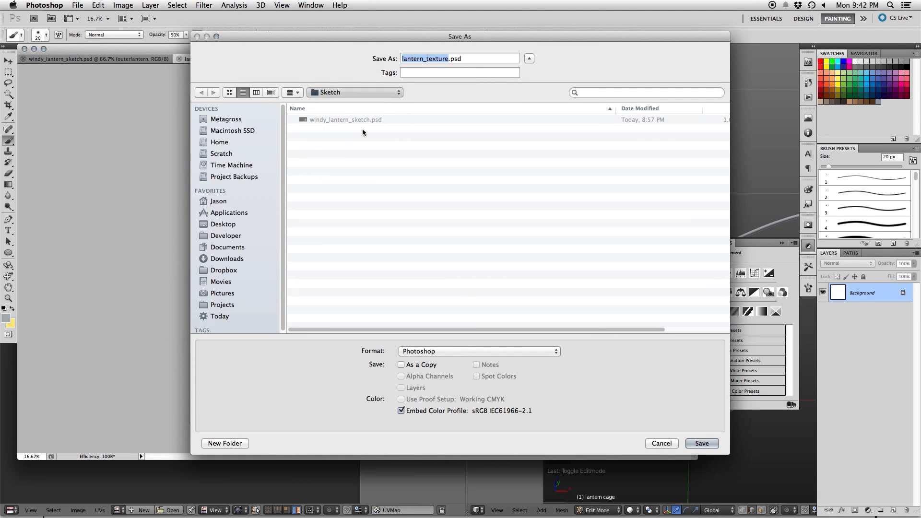
double_click(326, 139)
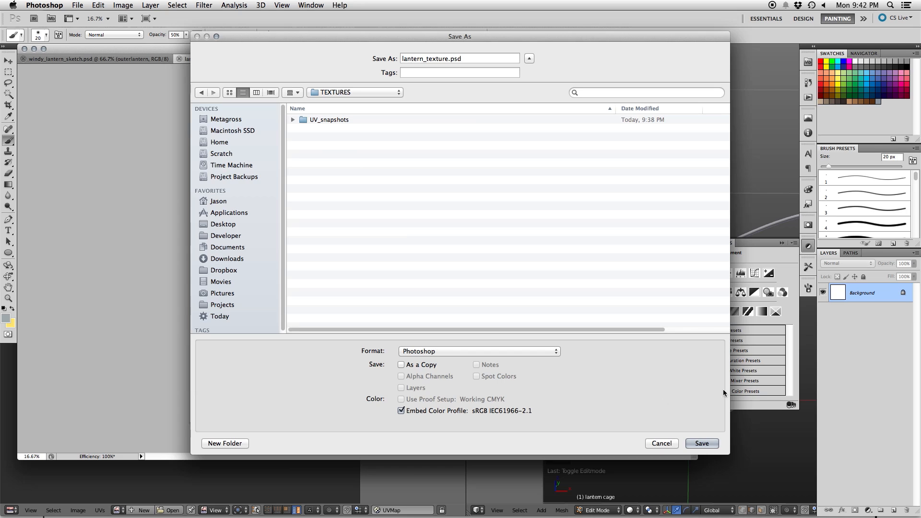
left_click(702, 444)
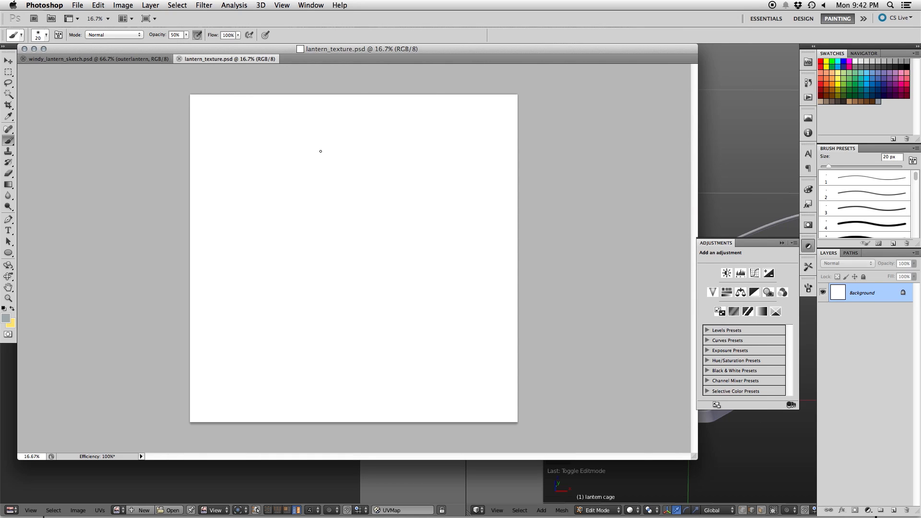
- Place lantern_top_outUV.png from the UV_snapshots folder into the document
key("v")
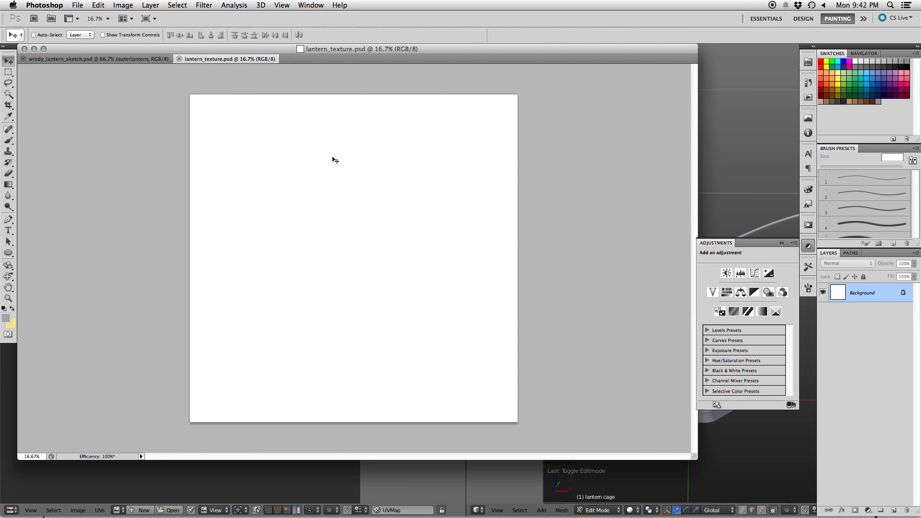
left_click(76, 5)
left_click(91, 197)
double_click(369, 108)
left_click(392, 134)
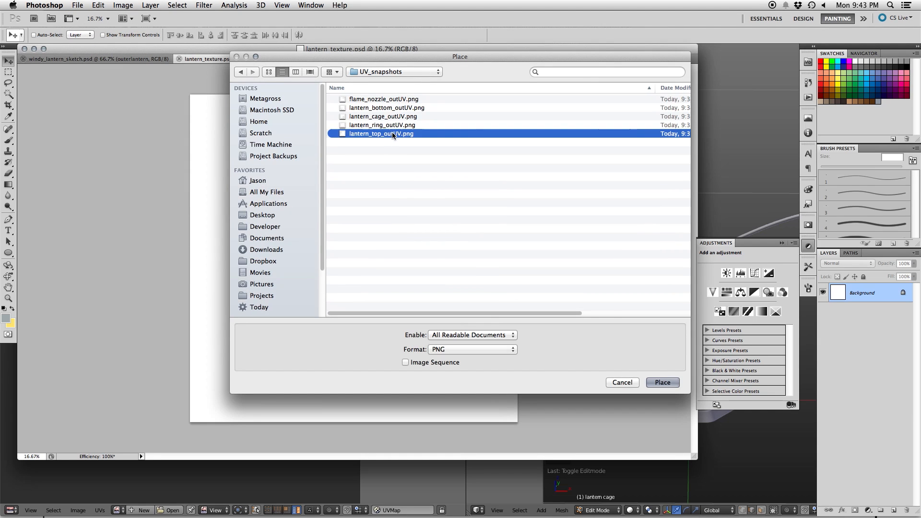
left_click(664, 383)
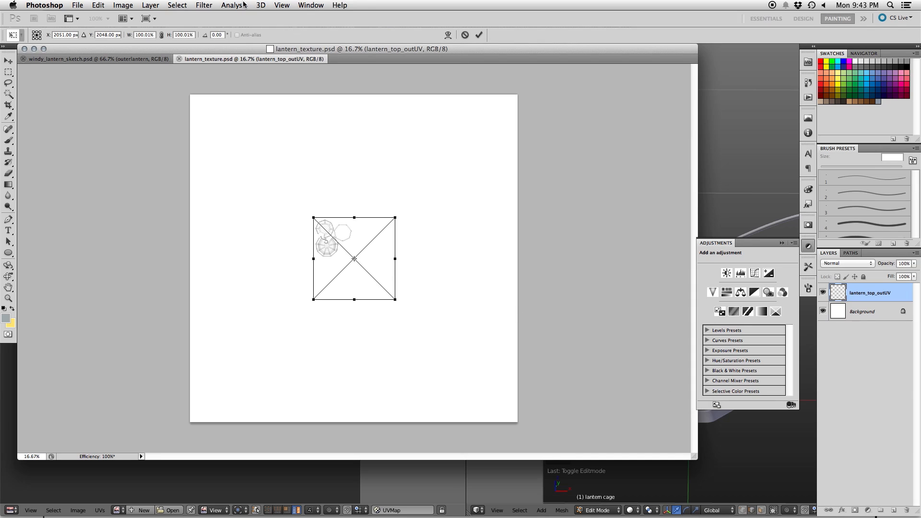
- Set the placed UV image's X position to 2048 px and try widths of 500% and 200%
left_click(70, 35)
type("2048")
key("Tab")
key("Tab")
type("500")
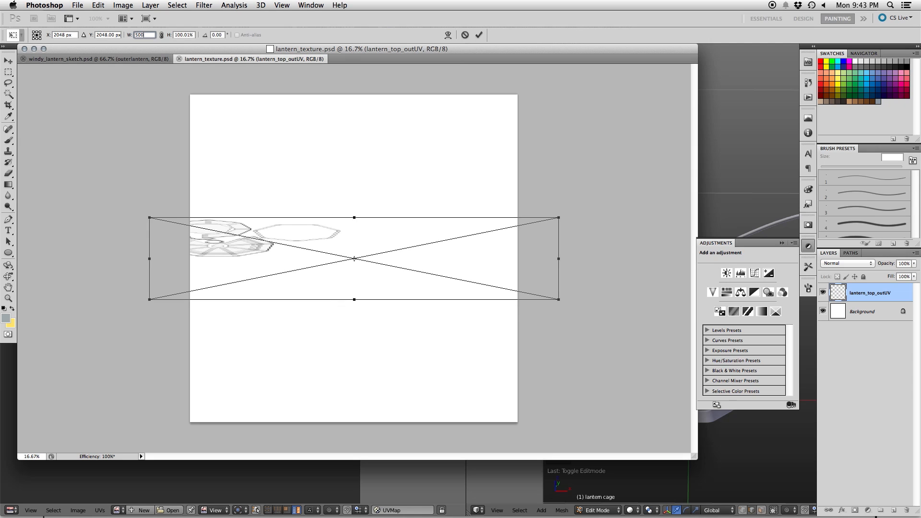
key("BackSpace")
key("BackSpace")
key("BackSpace")
type("200")
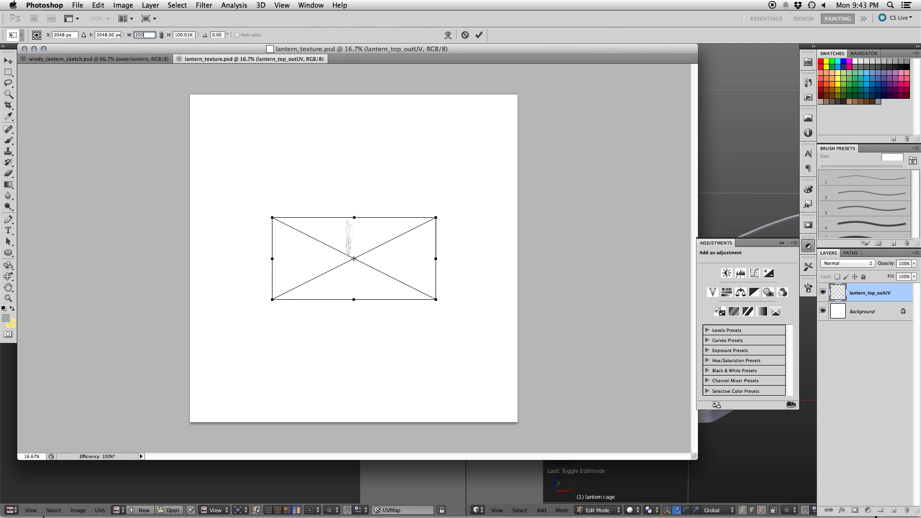
- Scale the placed UV image to 400% width and 400% height and commit the placement
key("BackSpace")
key("BackSpace")
key("BackSpace")
type("400")
key("Tab")
type("400")
key("Return")
key("Return")
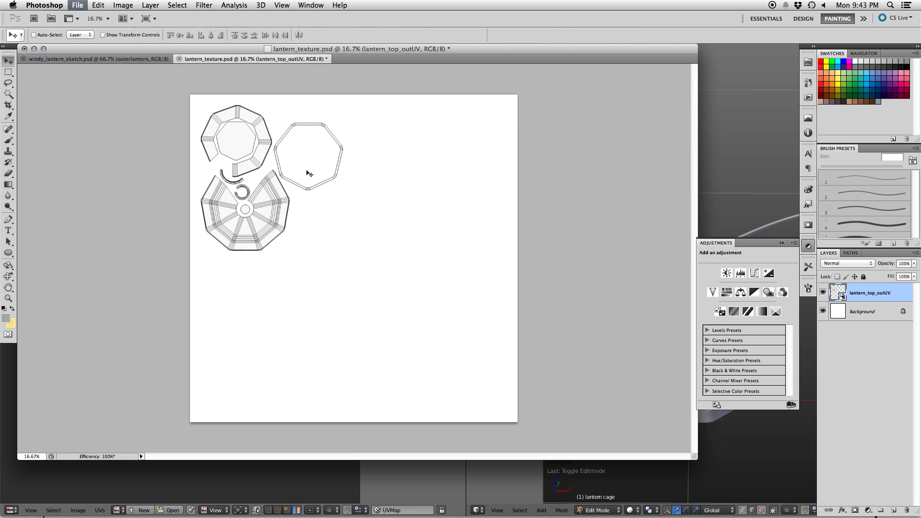
- Group all the placed UV snapshot layers into a group named UV and save the document
left_click(82, 4)
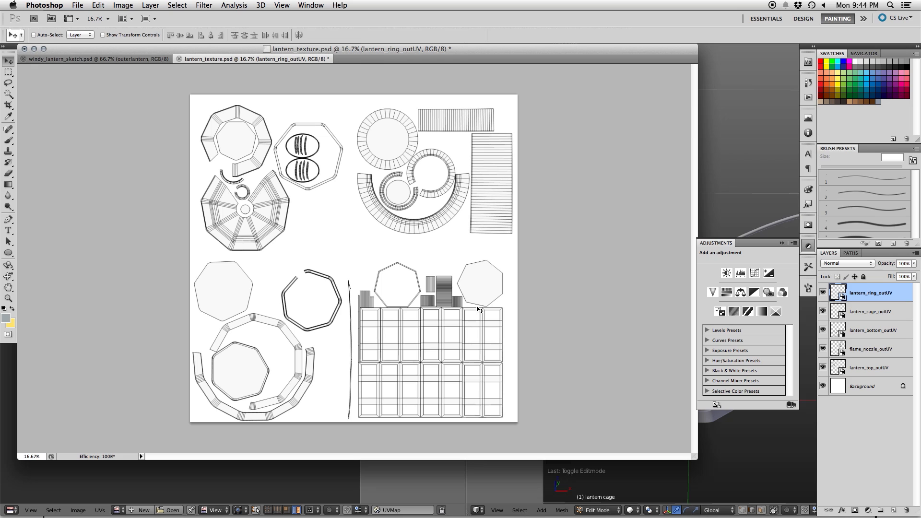
key("super+s")
left_click(877, 370, "shift")
key("super+g")
double_click(862, 289)
type("UV")
key("Return")
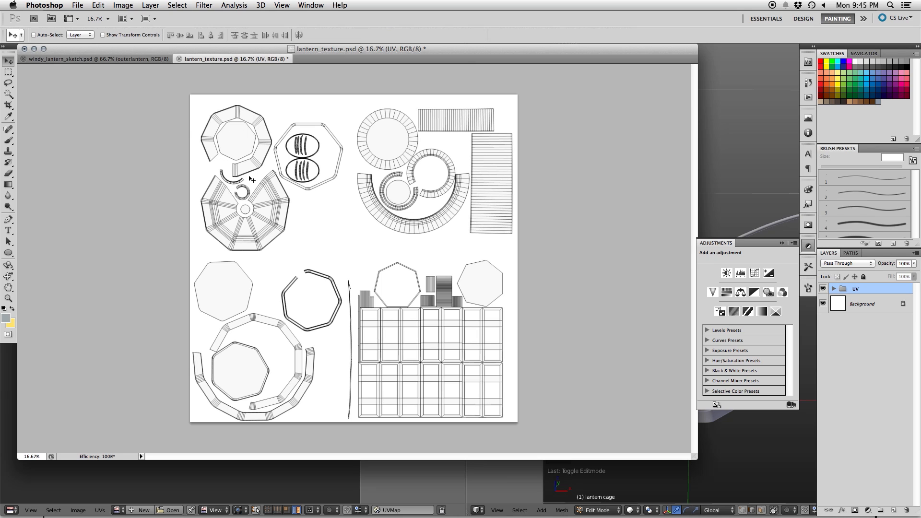
key("super+s")
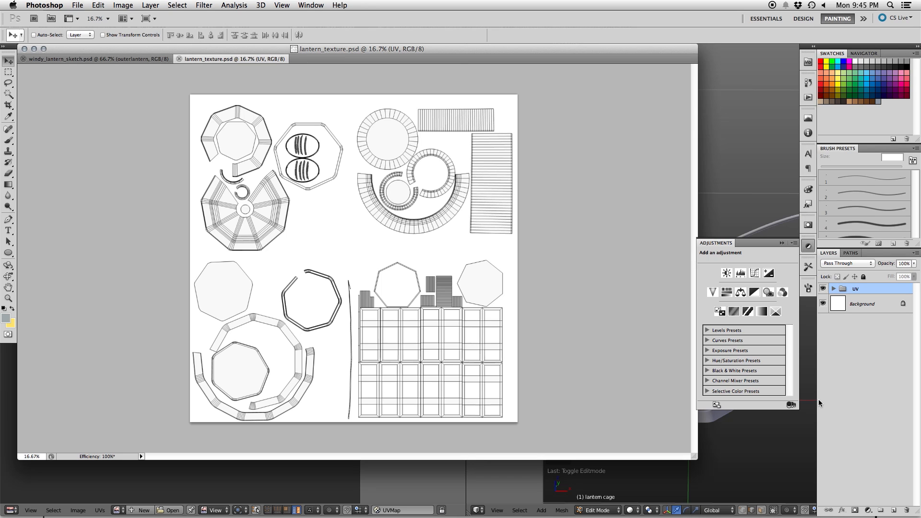
- Fill the Background layer with 50% Gray
left_click(886, 305)
left_click(98, 5)
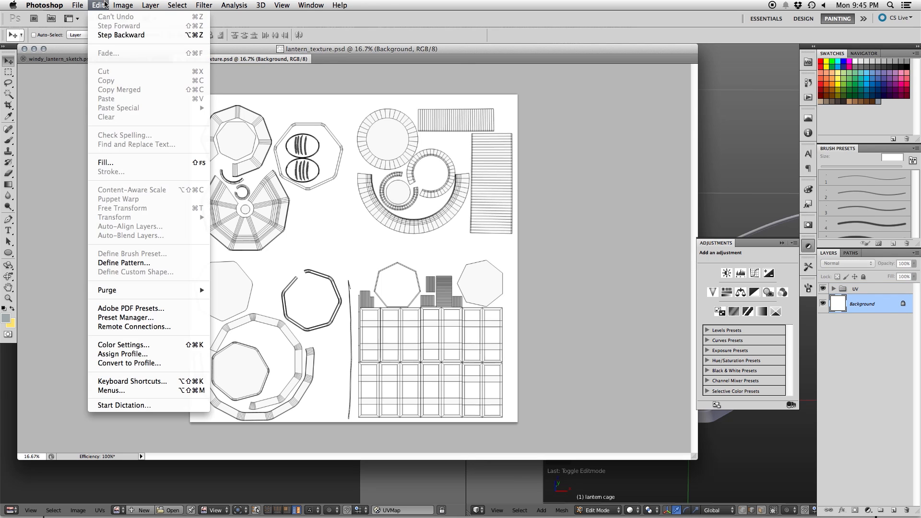
left_click(147, 160)
left_click(448, 219)
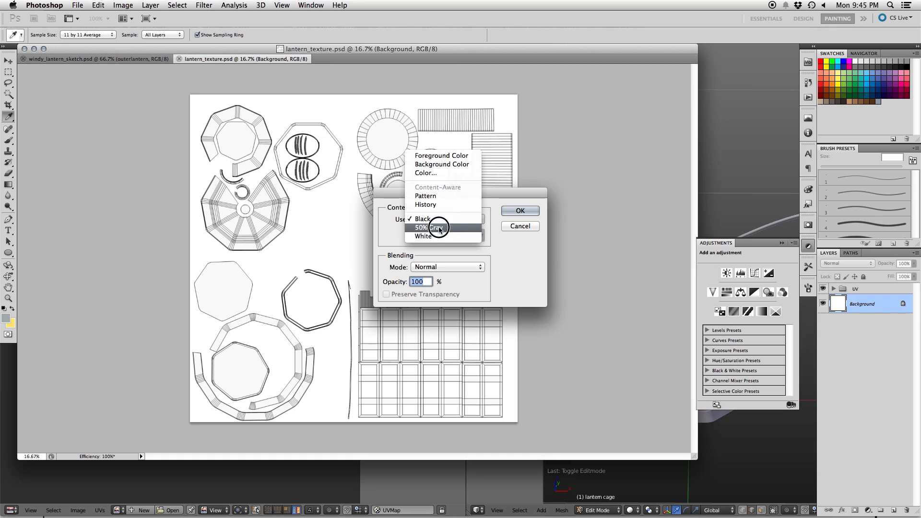
left_click(438, 233)
left_click(520, 211)
key("v")
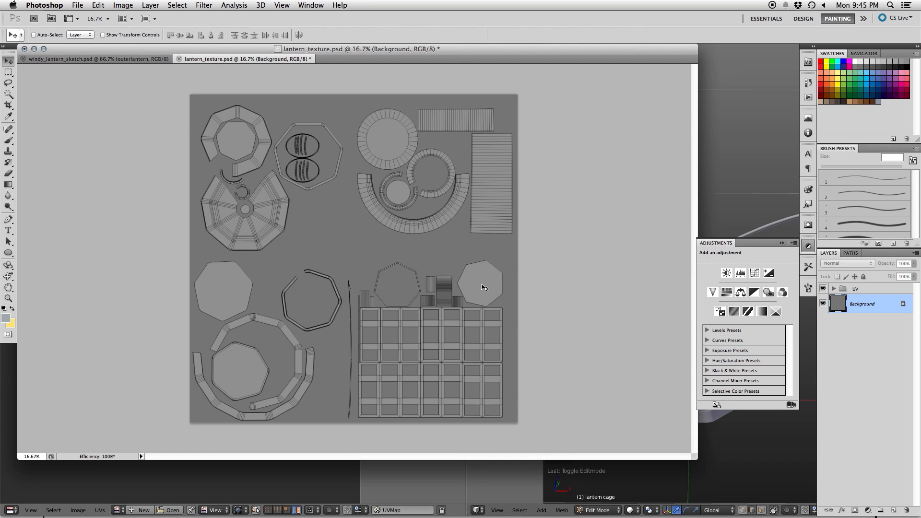
- Enlarge the document window and add a new empty layer between the UV group and the Background
left_click_drag(693, 456, 716, 487)
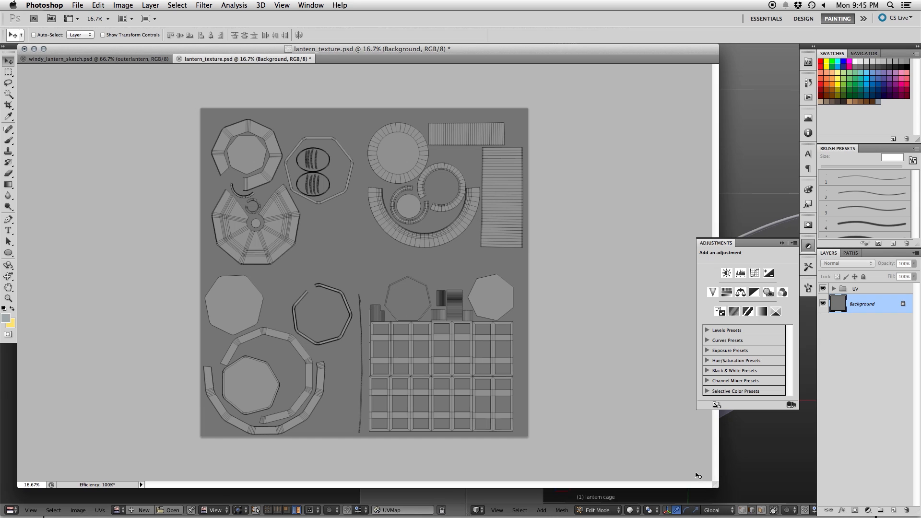
key("super+0")
scroll(566, 369, "down", 1, "alt")
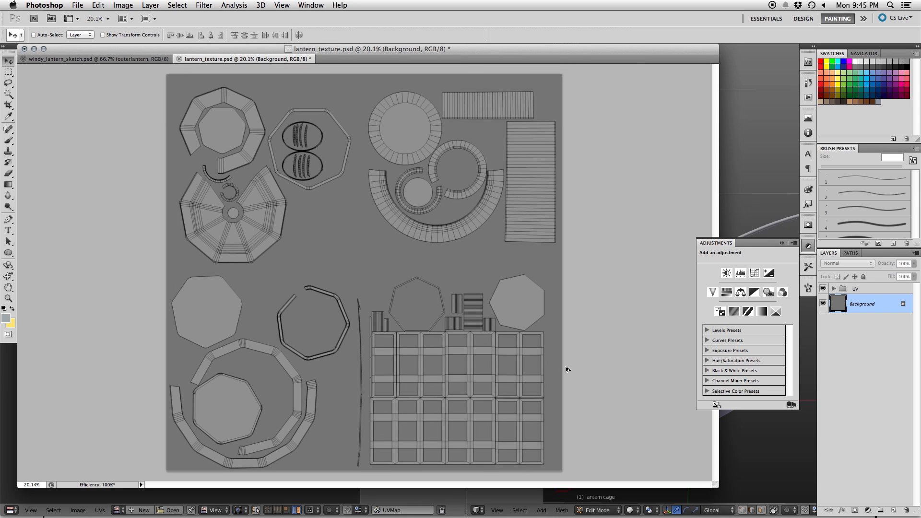
left_click(862, 288)
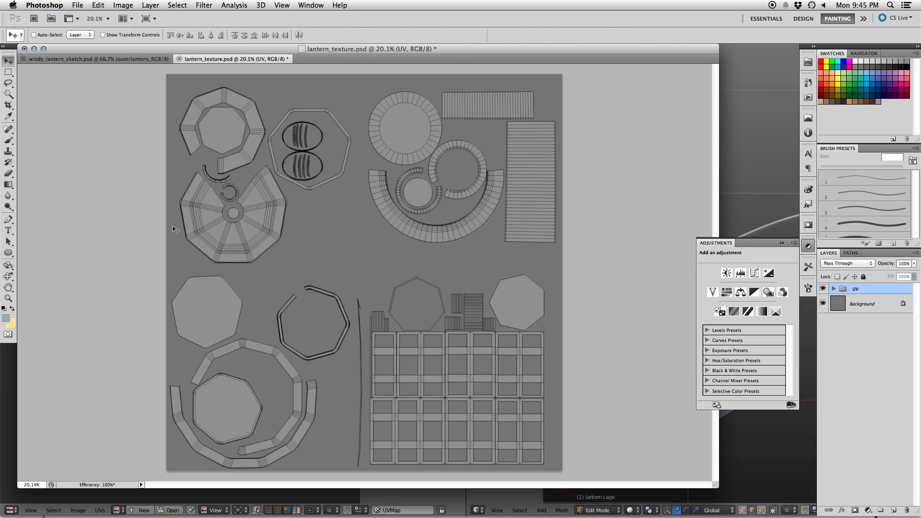
left_click(6, 319)
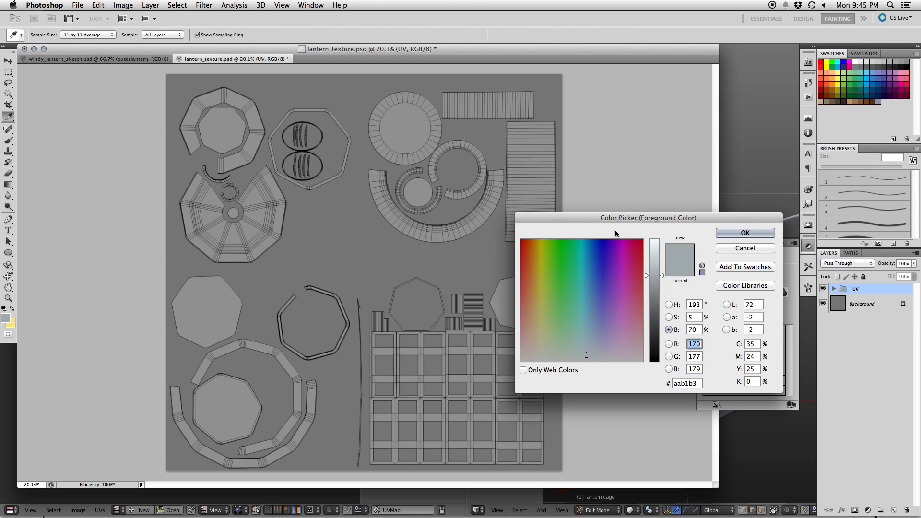
left_click(734, 249)
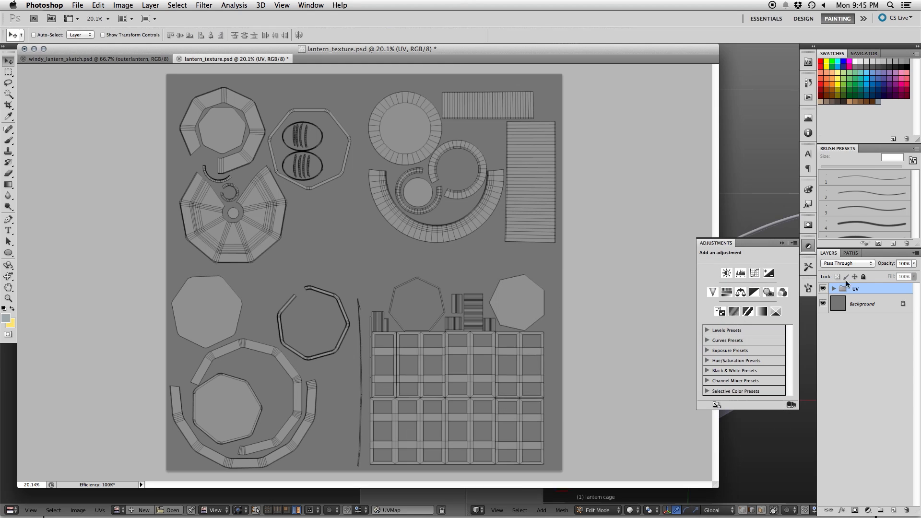
left_click(894, 511)
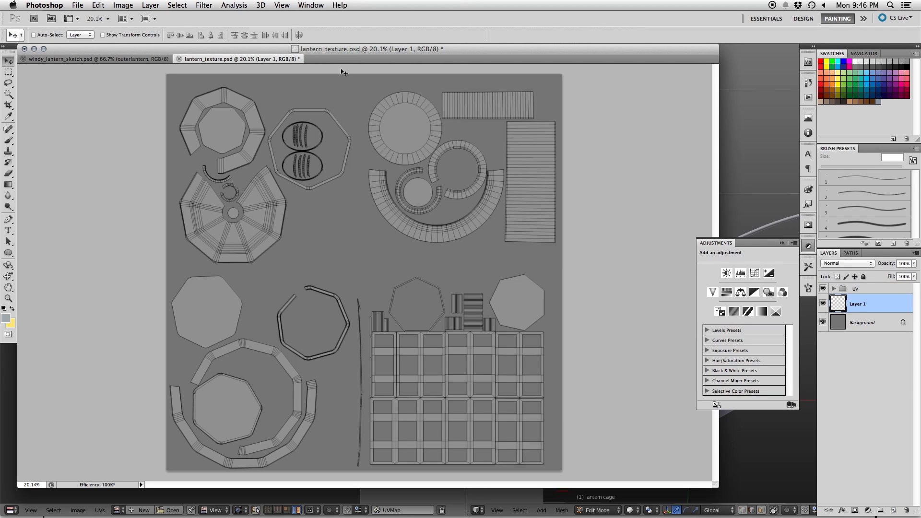
- Select the UV islands in the canvas's upper-left quadrant with combined rectangular marquees
left_click(9, 72)
left_click_drag(174, 87, 265, 173)
left_click_drag(213, 79, 354, 194, "shift")
left_click_drag(174, 168, 260, 241, "shift")
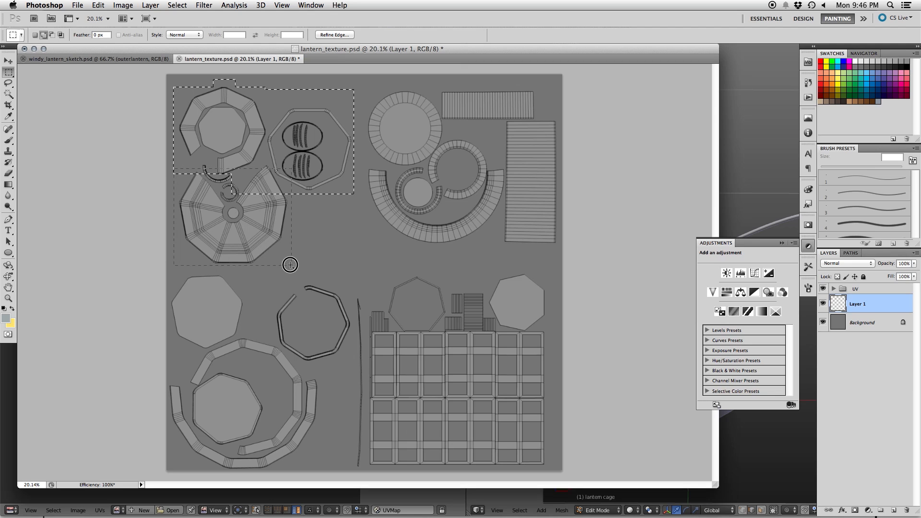
- Add all the UV islands in the lower half of the canvas to the rectangular marquee selection
left_click_drag(167, 271, 258, 346)
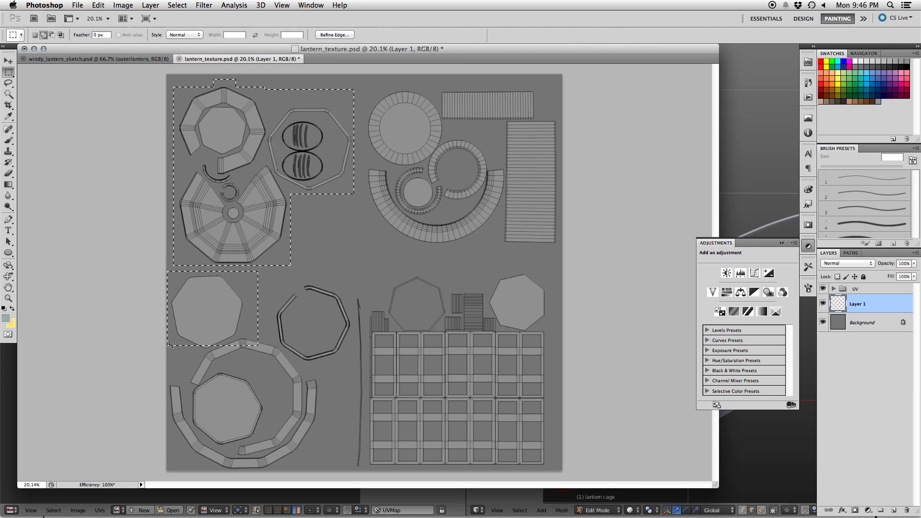
left_click_drag(168, 346, 328, 468)
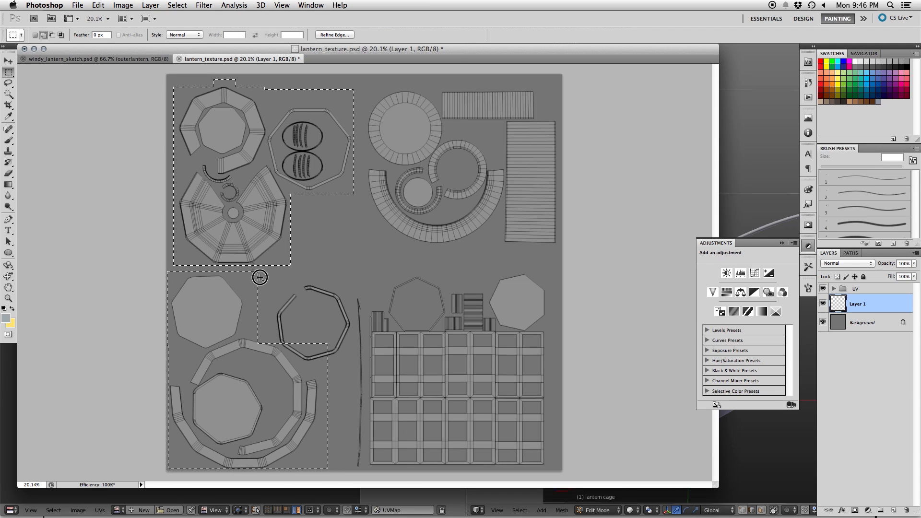
left_click_drag(251, 263, 353, 367)
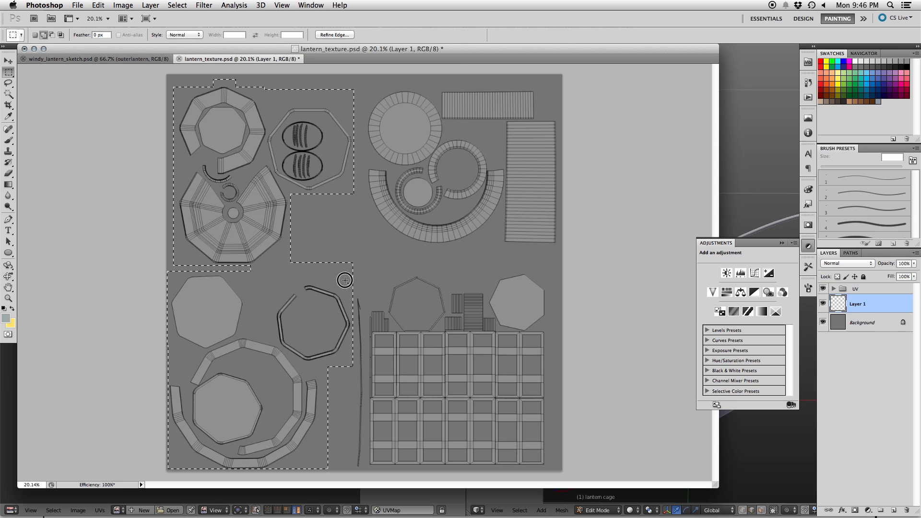
left_click_drag(343, 273, 536, 453)
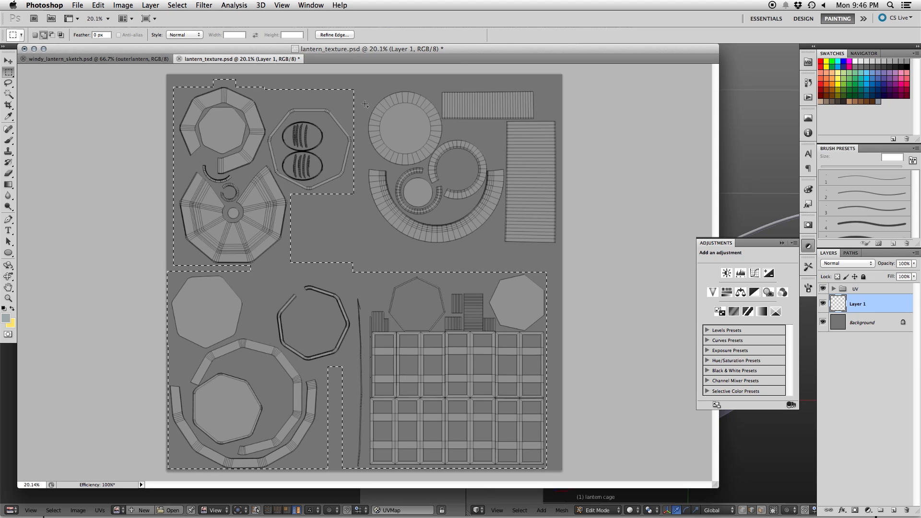
- Add the UV islands in the canvas's upper-right quadrant to the marquee selection and subtract the empty gaps around and inside the lower-left islands
left_click_drag(357, 84, 559, 245)
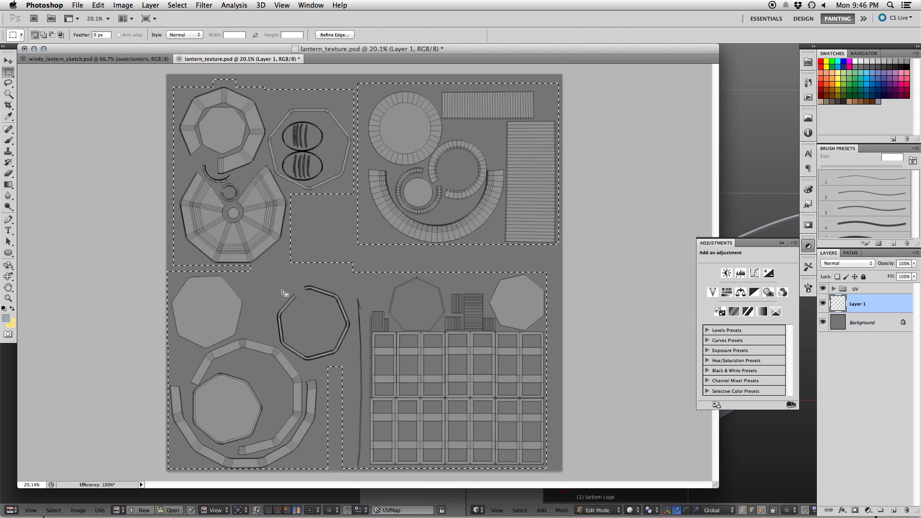
key("alt")
left_click_drag(269, 315, 268, 324)
left_click_drag(286, 257, 384, 292)
left_click_drag(299, 311, 332, 338, "alt")
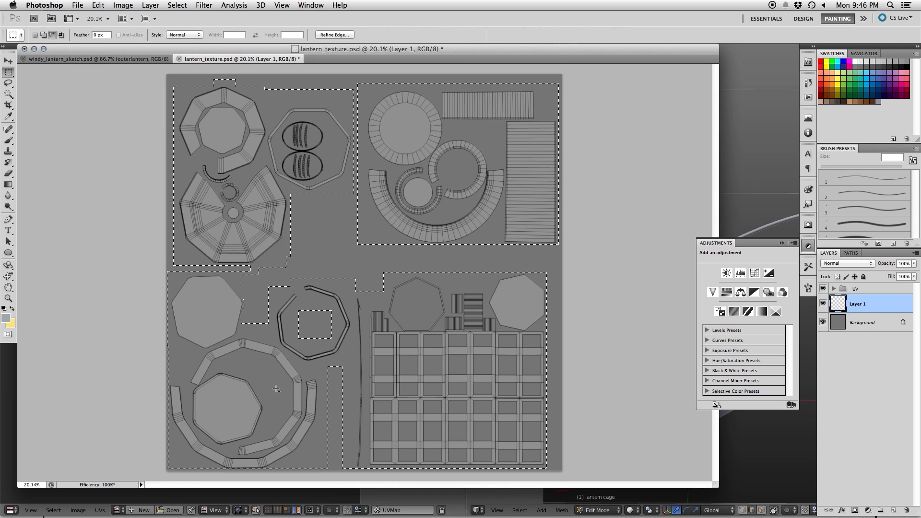
left_click_drag(262, 373, 282, 398, "alt")
left_click_drag(336, 366, 350, 467, "alt")
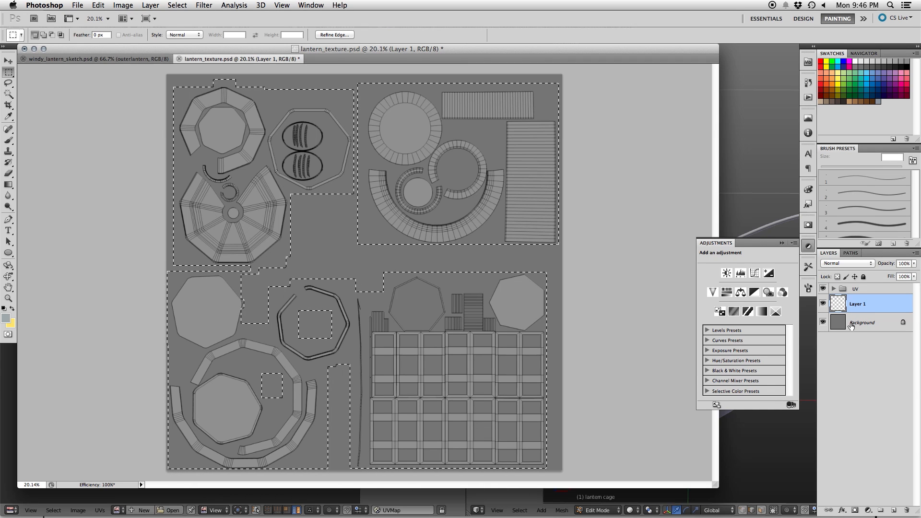
- Fill the selected areas on Layer 1 with the Foreground Color and deselect
left_click(99, 5)
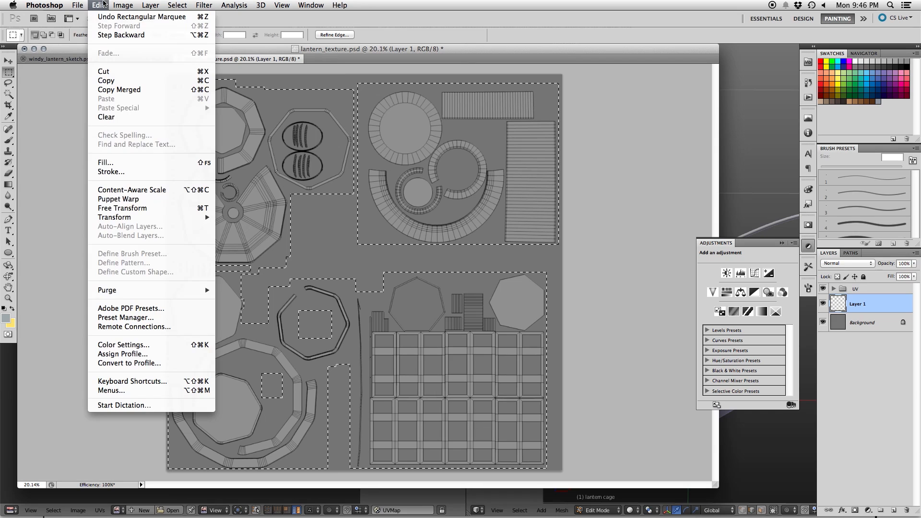
left_click(113, 164)
left_click(467, 218)
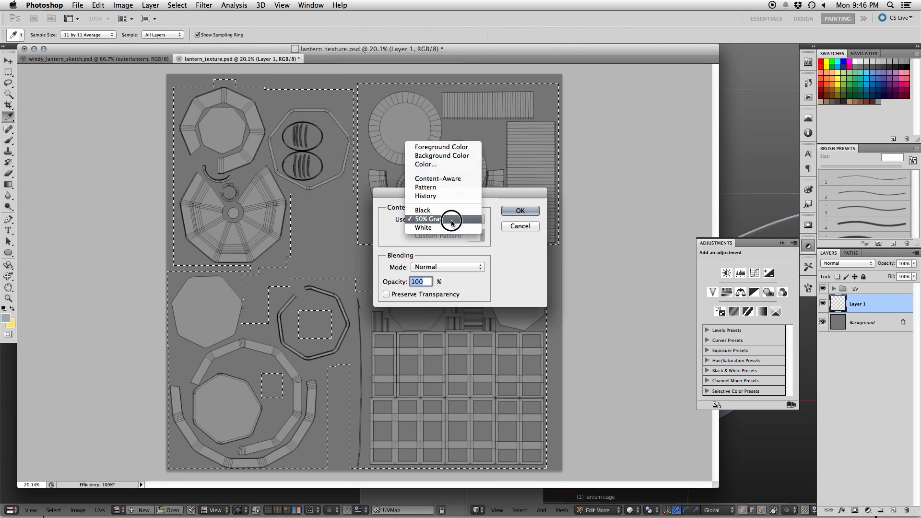
left_click(441, 147)
left_click(517, 210)
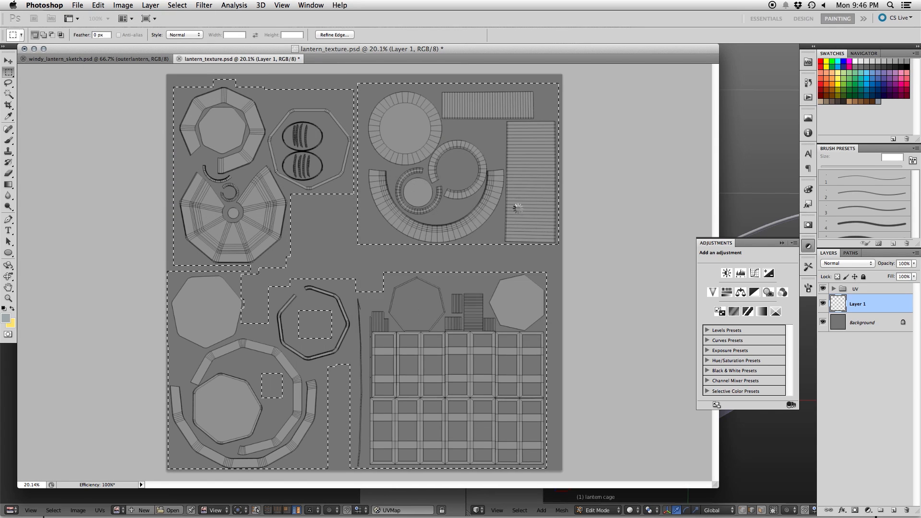
key("super+d")
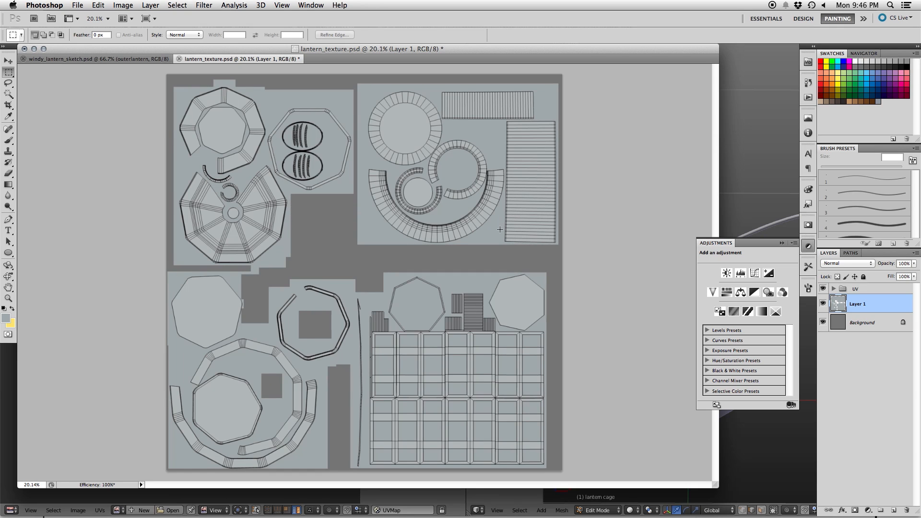
- Rename Layer 1 as "color sheet" and save the document
double_click(858, 304)
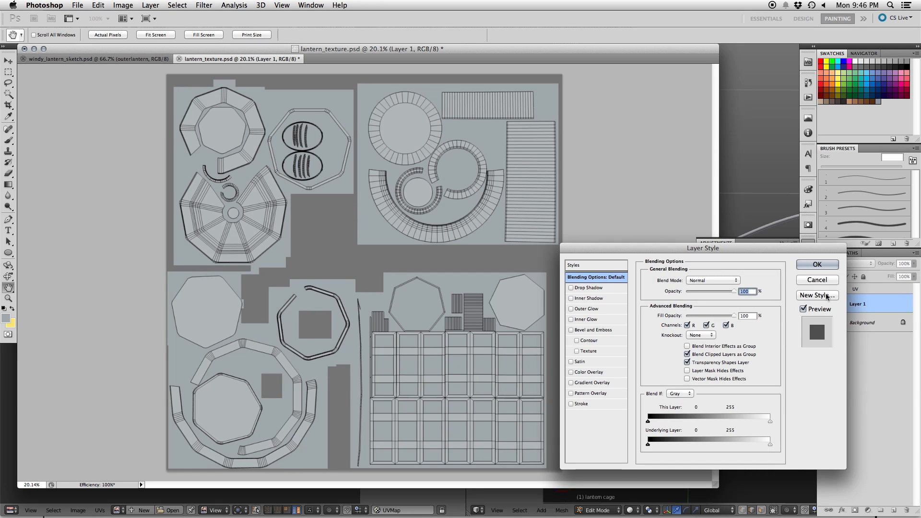
left_click(810, 281)
double_click(858, 304)
type("c")
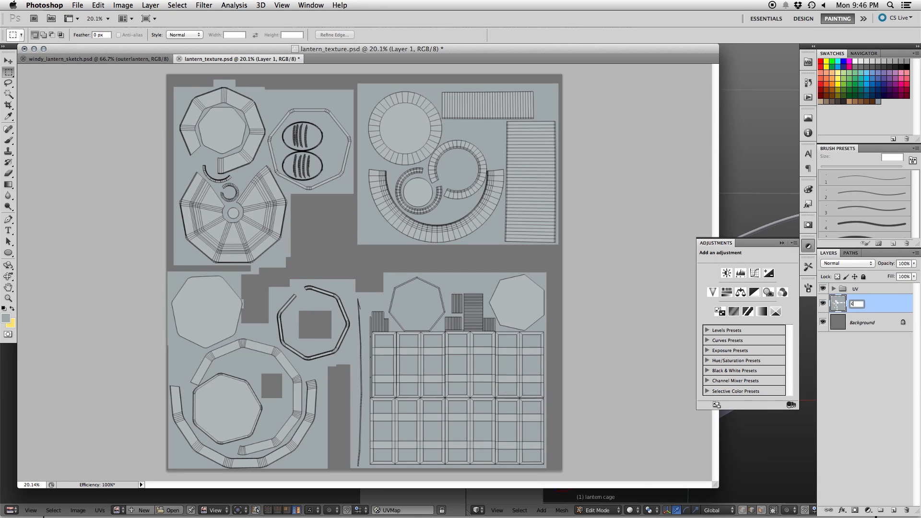
type("olor sheet")
key("Return")
key("super+s")
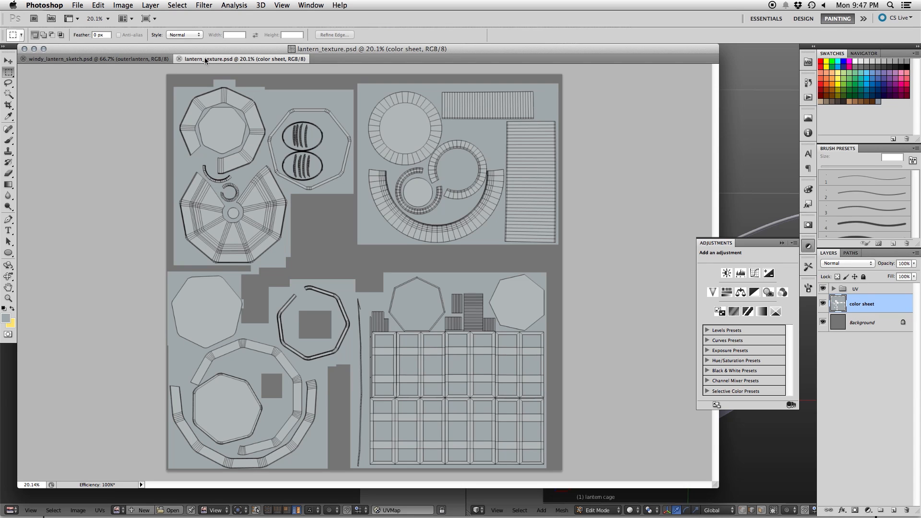
- Darken the color sheet layer with Levels, setting the midtone input to 0.86 and the black input to 55
left_click(123, 5)
mouse_move(164, 35)
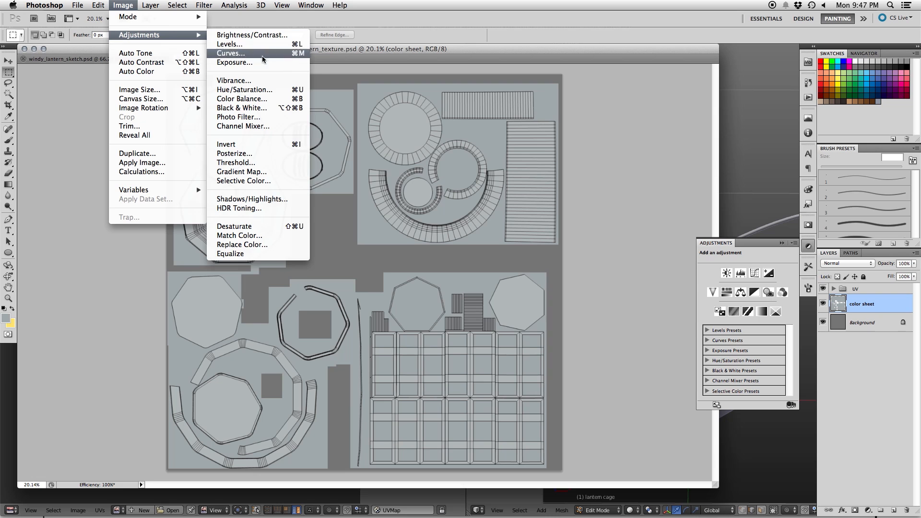
left_click(249, 49)
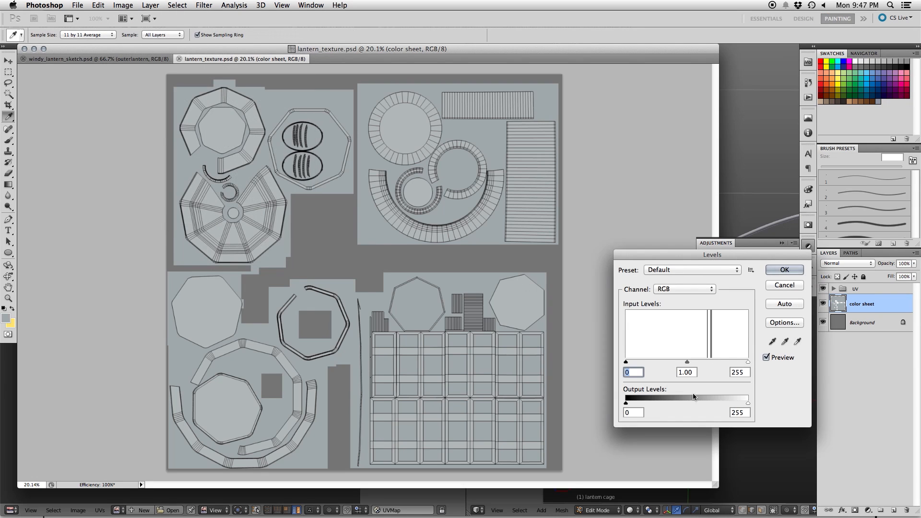
left_click_drag(684, 363, 693, 366)
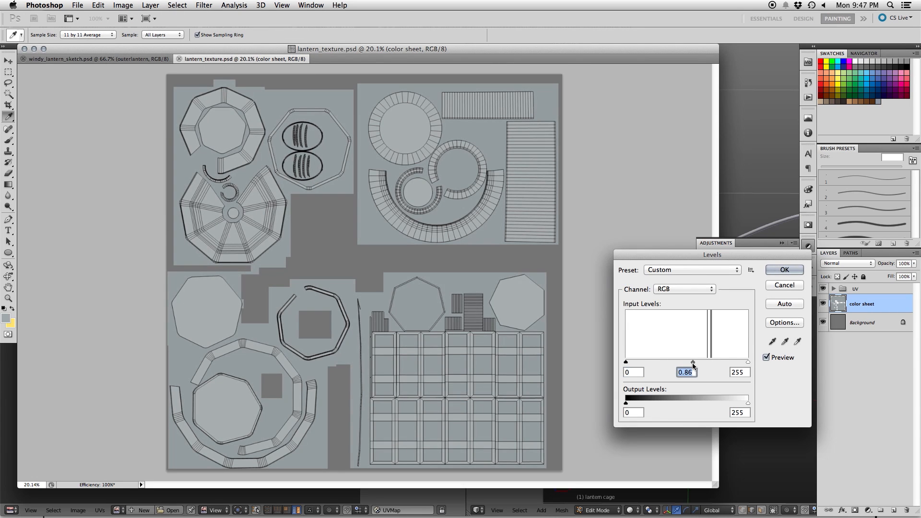
left_click_drag(628, 365, 653, 371)
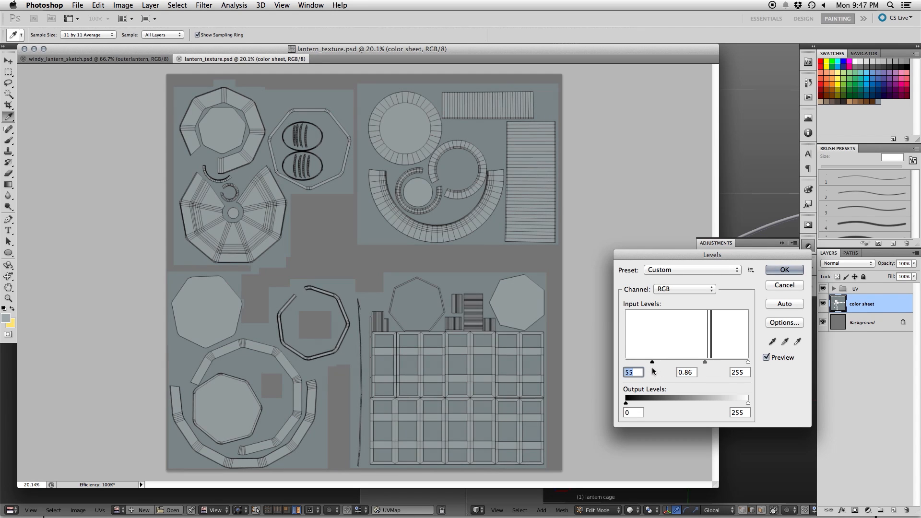
left_click(785, 270)
key("m")
- Reduce the color sheet layer's saturation to -20 with Hue/Saturation and save the document
left_click(123, 5)
mouse_move(144, 33)
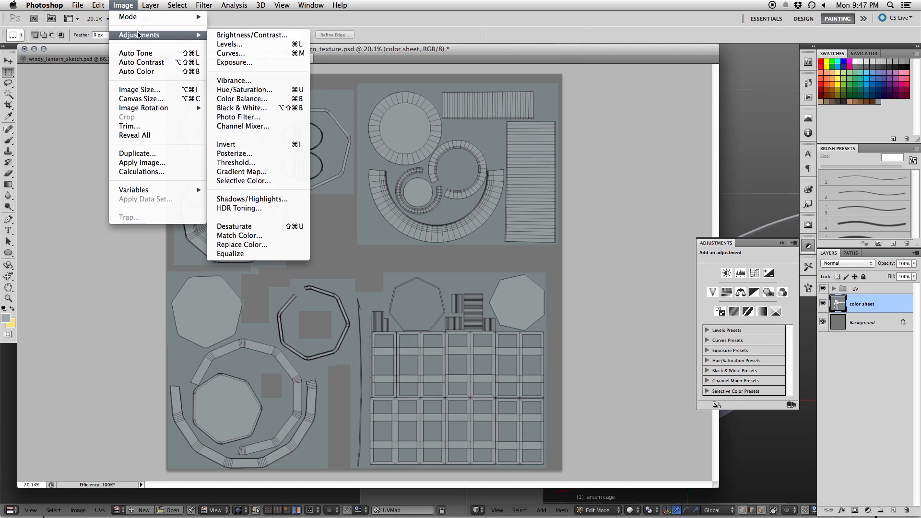
left_click(239, 82)
mouse_move(607, 248)
left_mouse_down()
mouse_move(557, 245)
mouse_move(597, 246)
left_mouse_up()
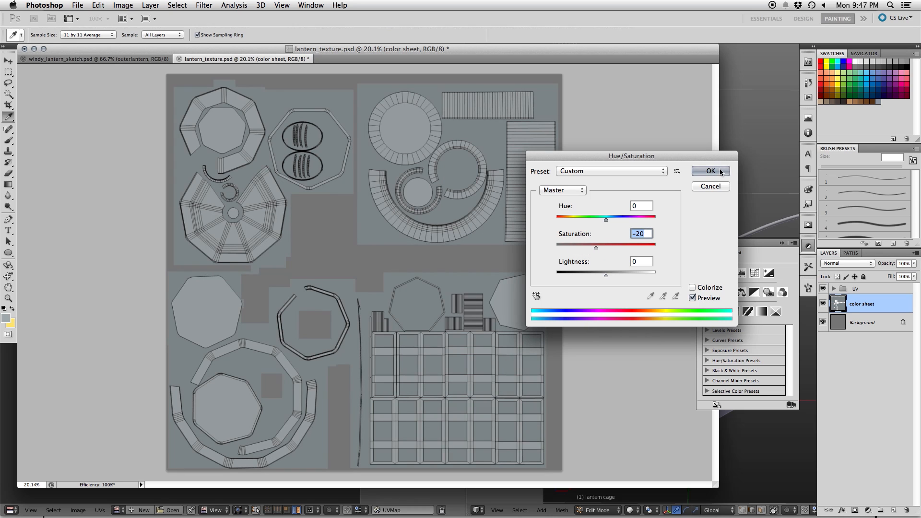
key("Return")
key("super+s")
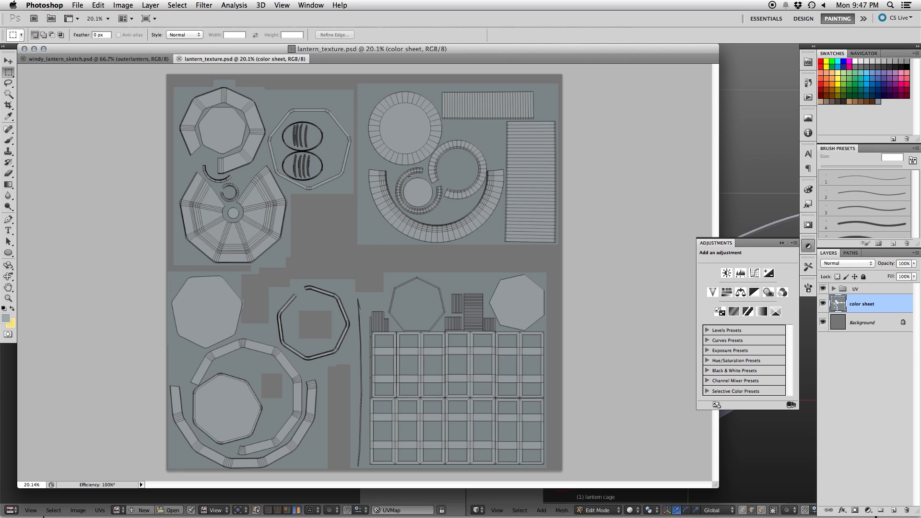
- Switch to Google Chrome and open the CGTextures website from the CG bookmarks
mouse_move(268, 508)
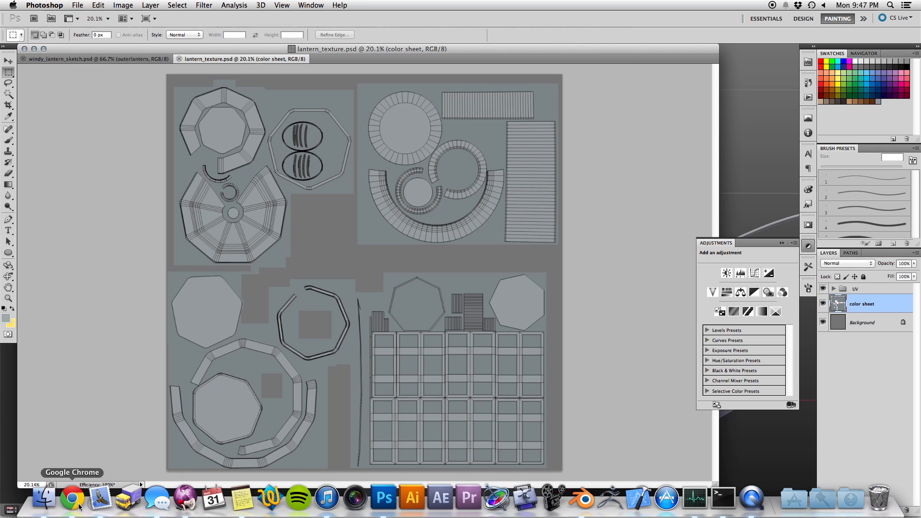
key("Tab")
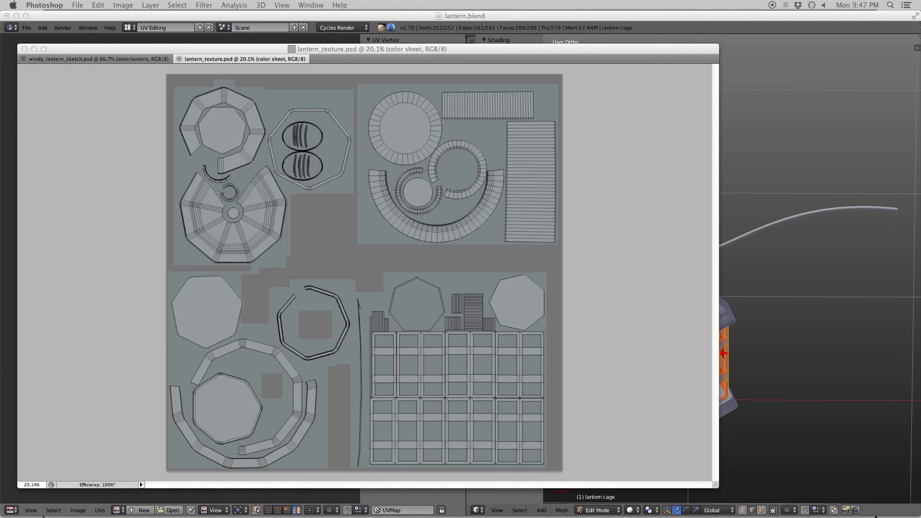
left_click_drag(0, 230, 692, 25)
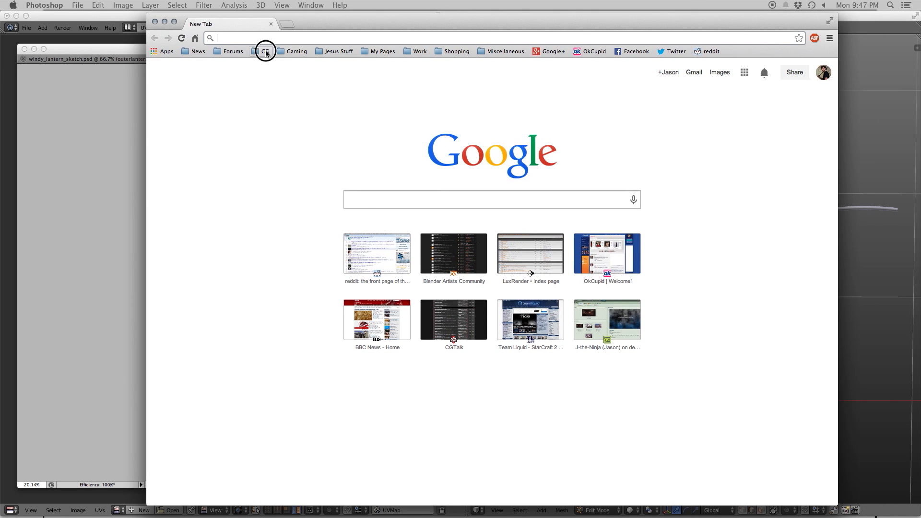
left_click(293, 52)
left_click(262, 51)
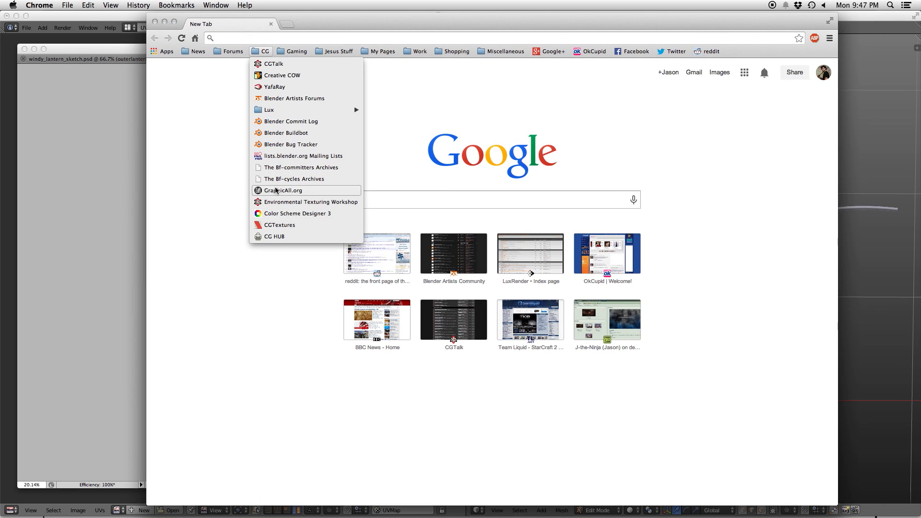
left_click(280, 226)
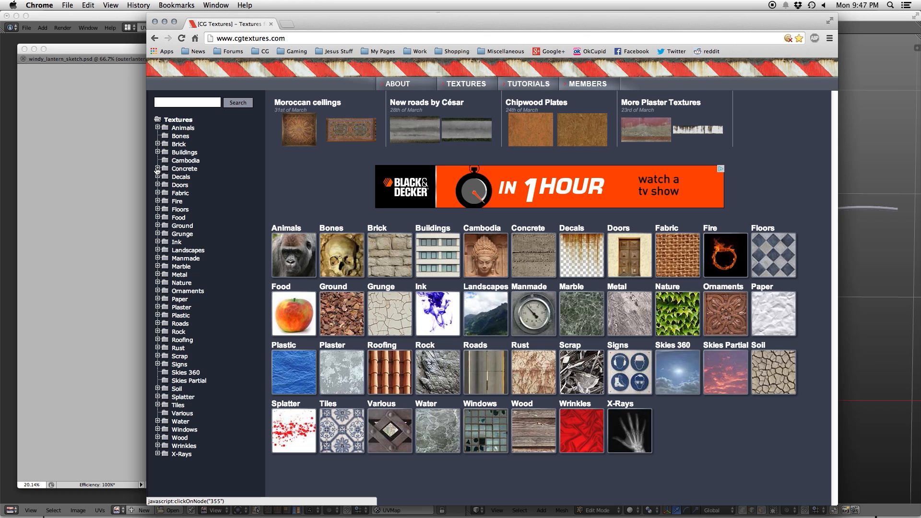
- Browse to the Metal textures category and open its Bare sub-category in a new browser tab
left_click(629, 311)
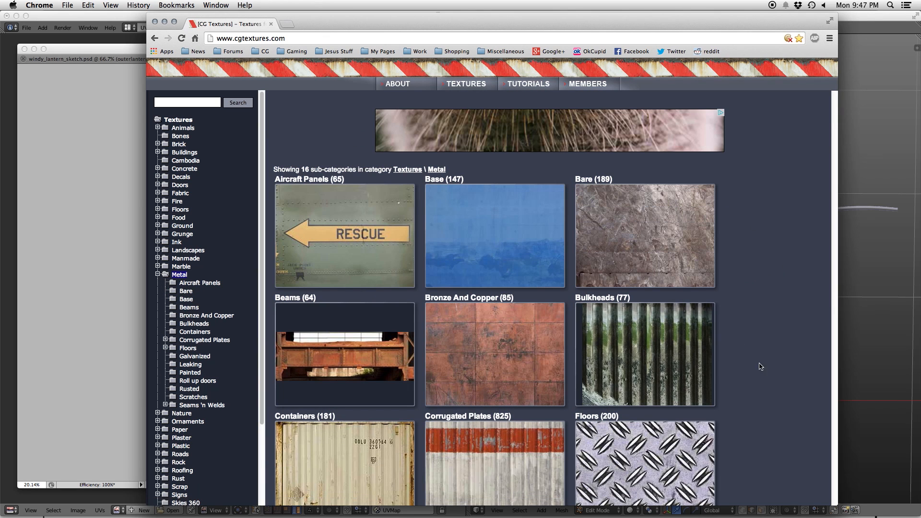
left_click(667, 234, "super")
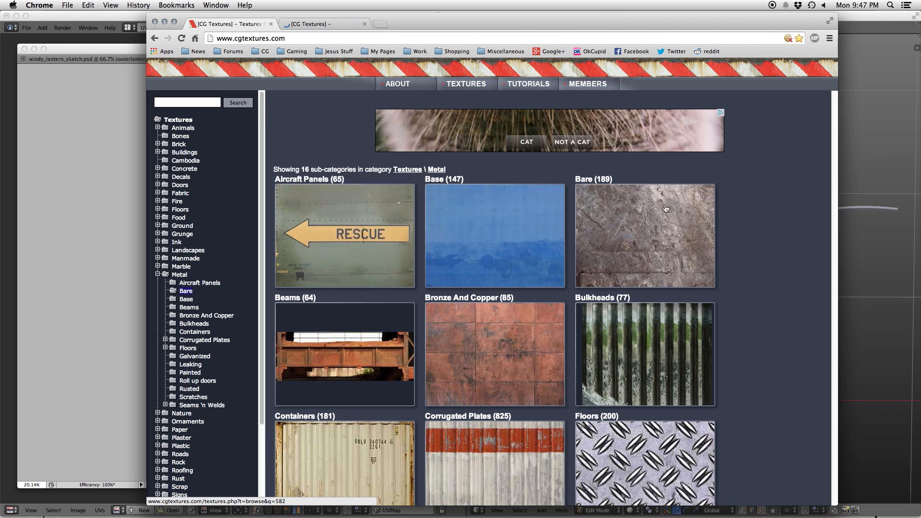
left_click(328, 24)
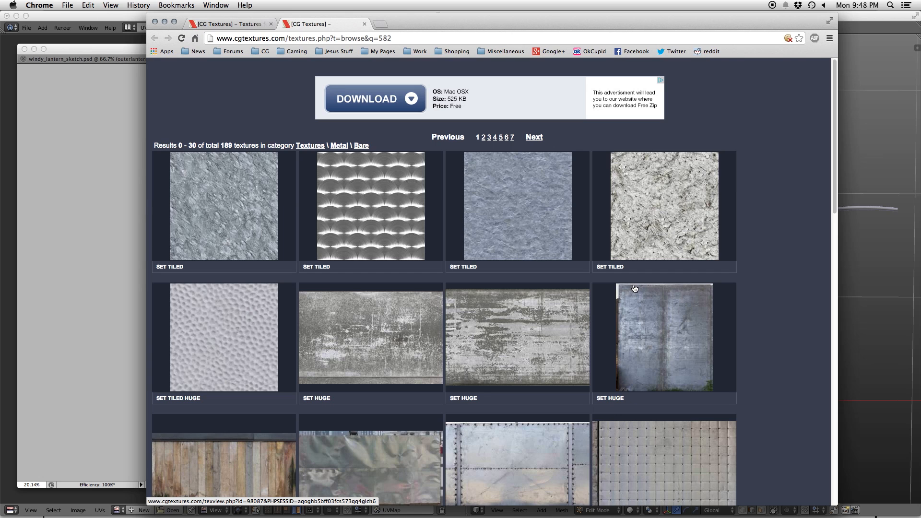
- Open the horizontally streaked worn metal and the speckled light grey metal textures from the first Bare results page in new tabs
left_click(520, 348, "super")
scroll(624, 297, "down", 10)
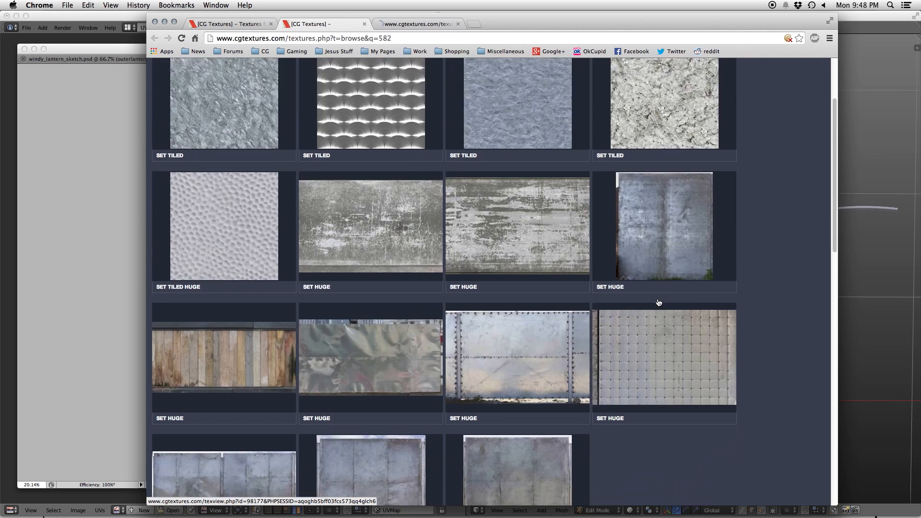
scroll(650, 297, "down", 3)
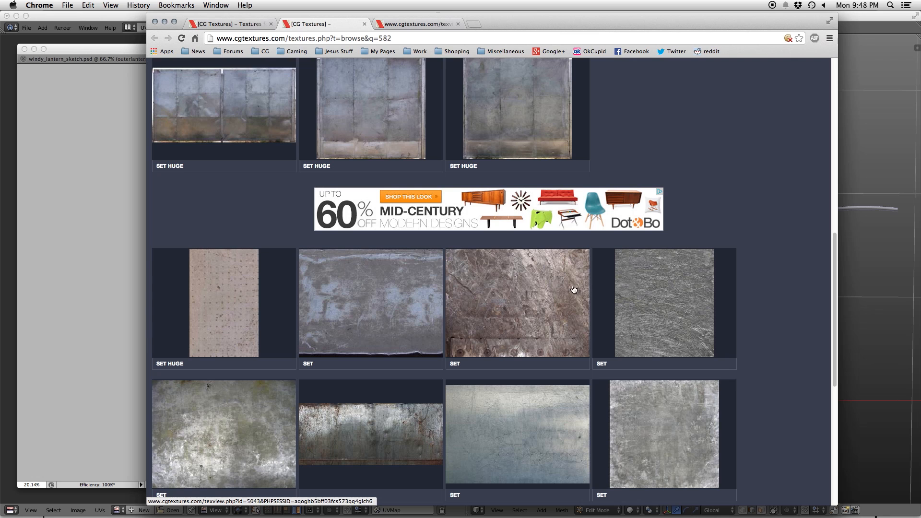
scroll(571, 289, "down", 2)
scroll(571, 290, "down", 5)
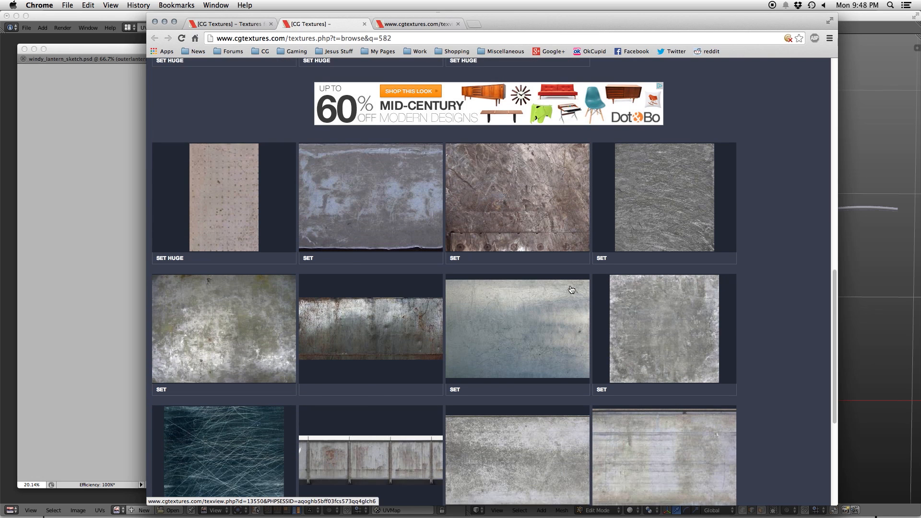
scroll(571, 290, "down", 2)
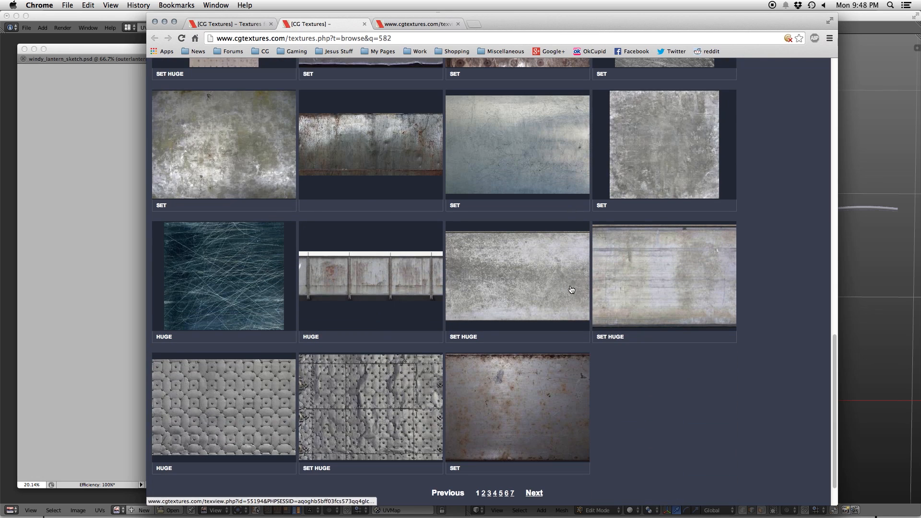
middle_click(525, 277)
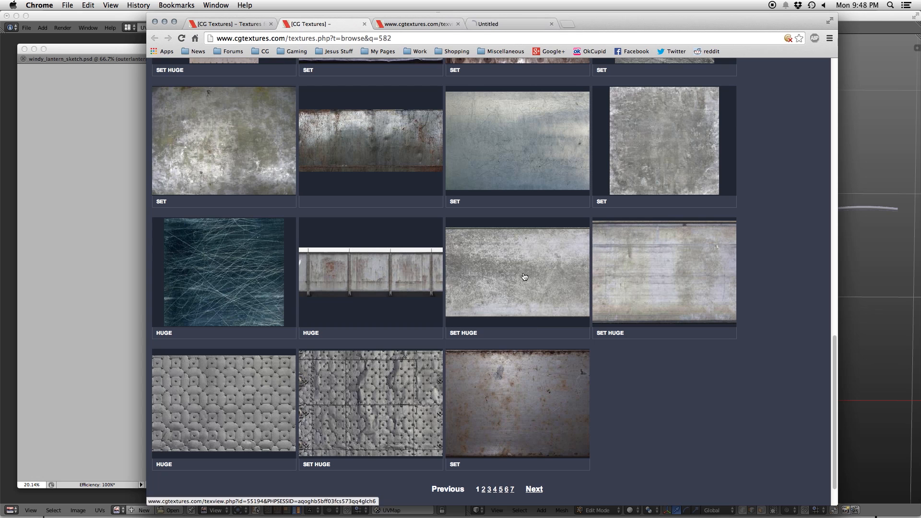
- Go to page 2 of the Bare metal textures and open the scratched grey beam texture with the dark gouge in a new tab
scroll(525, 276, "down", 2)
left_click(483, 448)
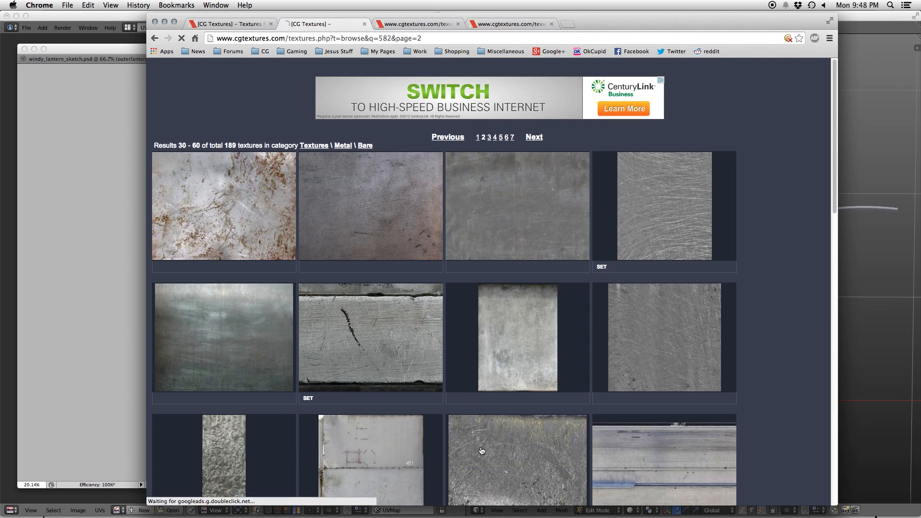
middle_click(359, 332)
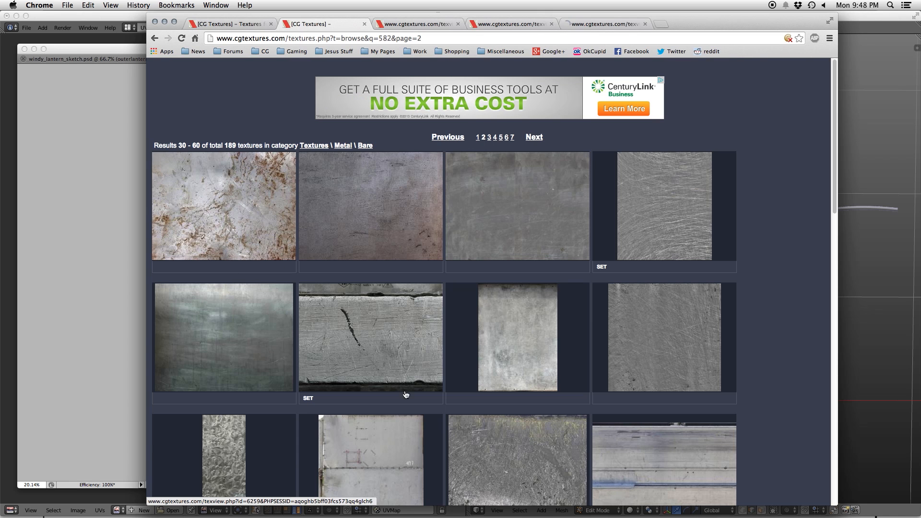
- Look over the rest of the Bare metal page 2 and download the large 3000x2018 version of the first MetalBare0154 image
scroll(467, 341, "down", 1)
scroll(466, 344, "down", 8)
scroll(466, 342, "down", 12)
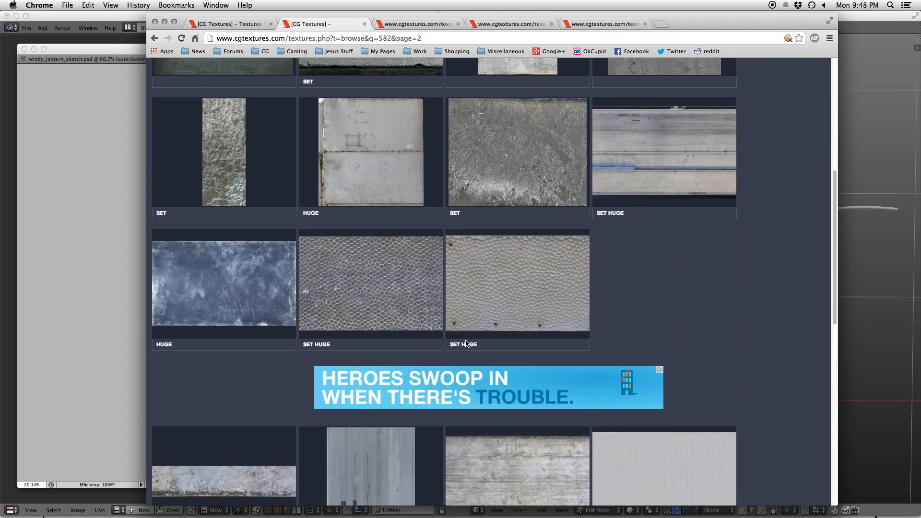
scroll(466, 343, "down", 2)
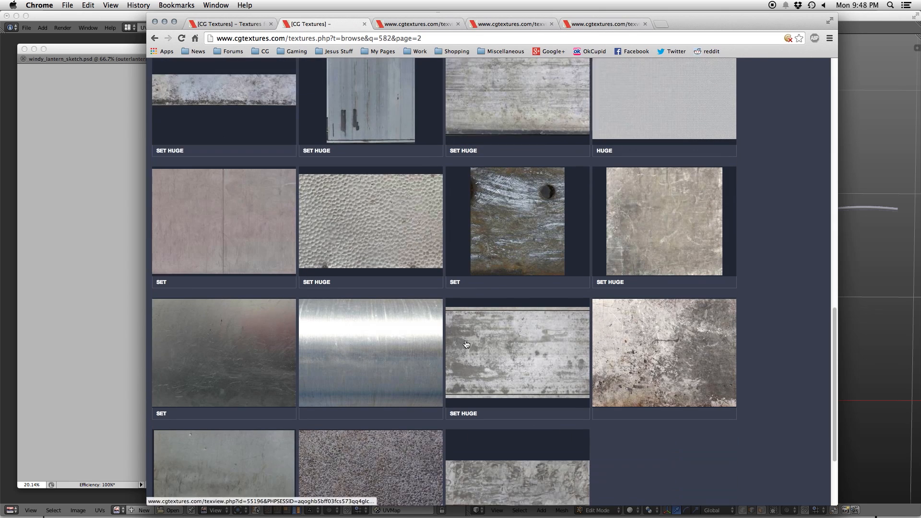
scroll(463, 346, "down", 3)
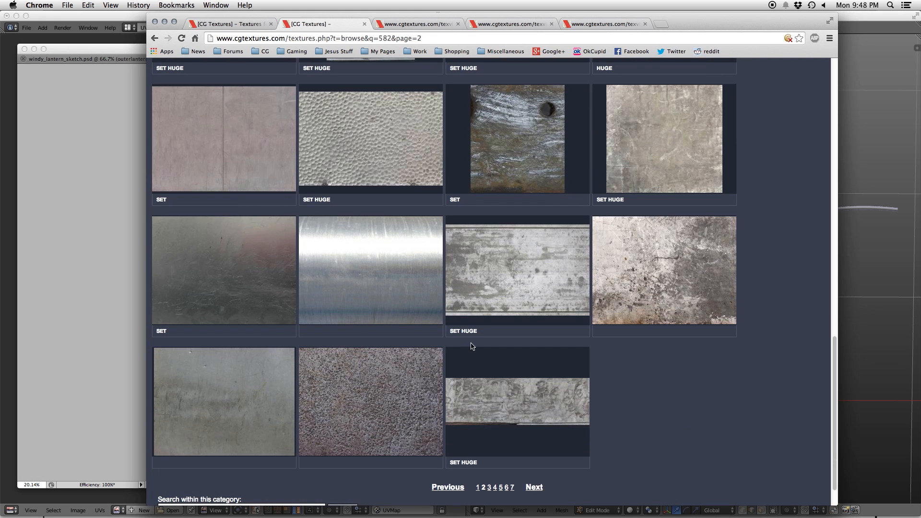
left_click(416, 25)
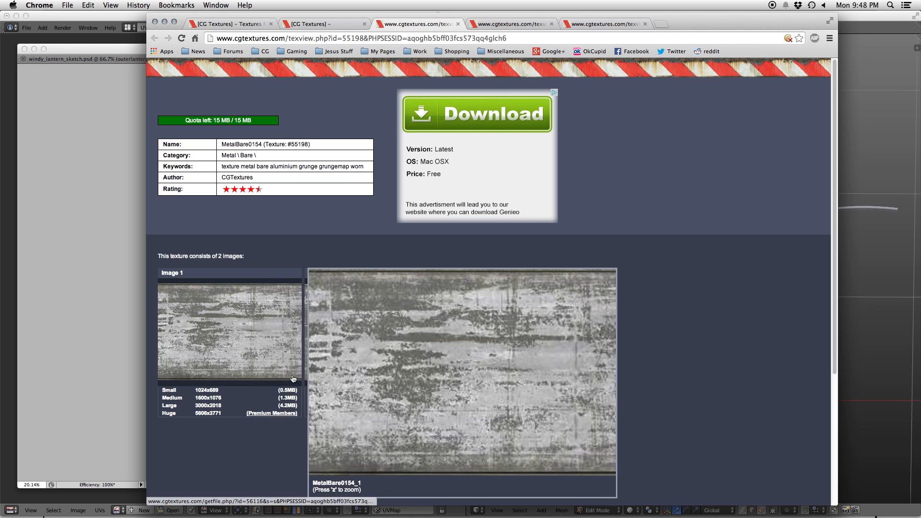
left_click(287, 408)
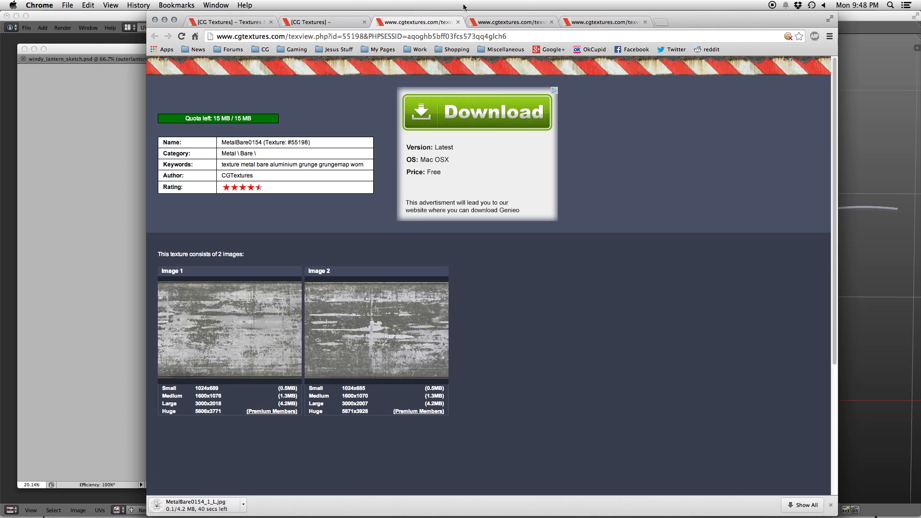
- Download the large versions of the first MetalBare0152 image and of MetalBare0049, closing their texture tabs
left_click(480, 22)
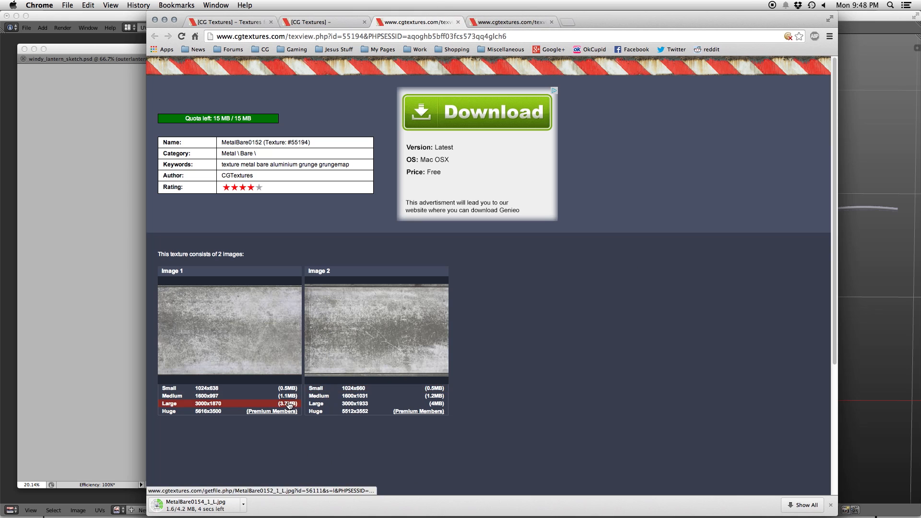
left_click(290, 404)
left_click(458, 23)
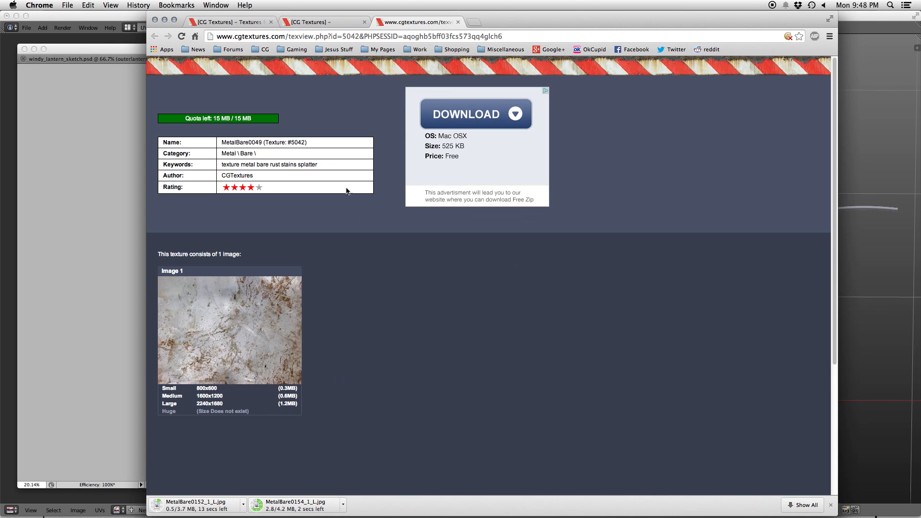
left_click(289, 404)
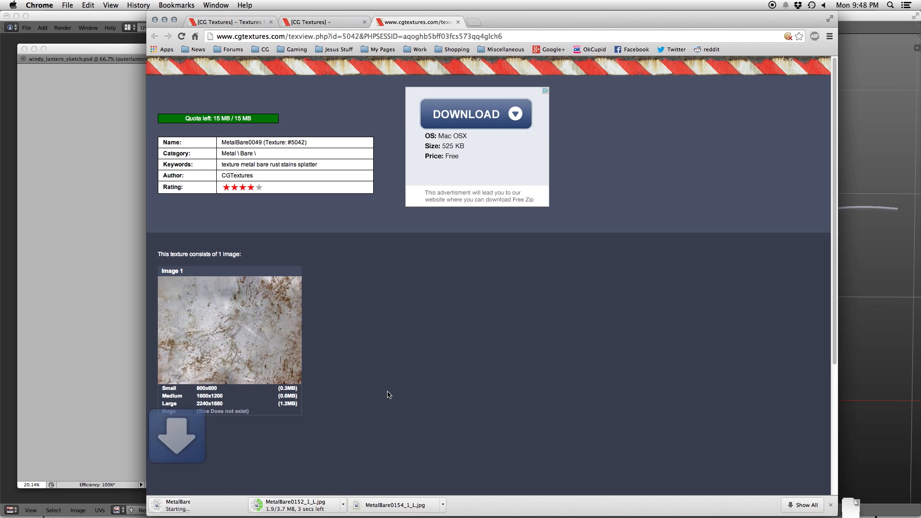
left_click(458, 22)
- Switch to Finder and create a new folder named swatches inside Windy_lantern's TEXTURES folder
left_click(44, 502)
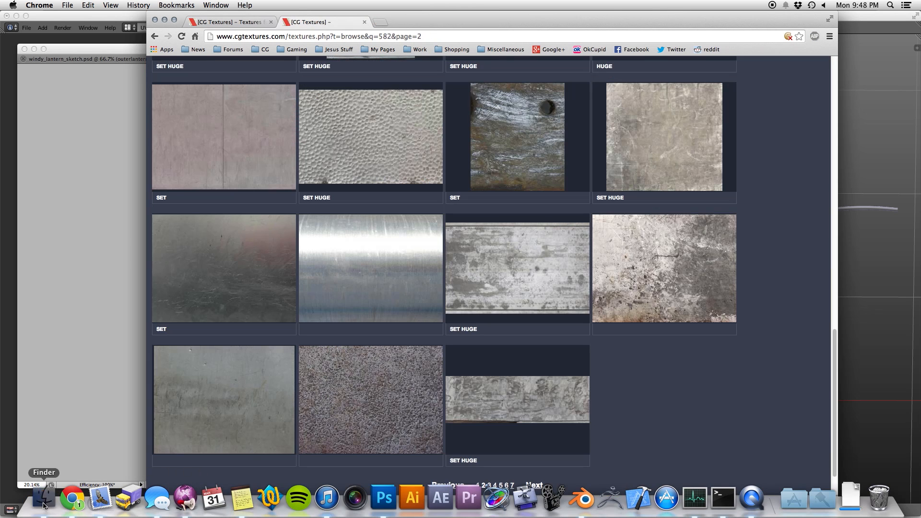
left_click(501, 136)
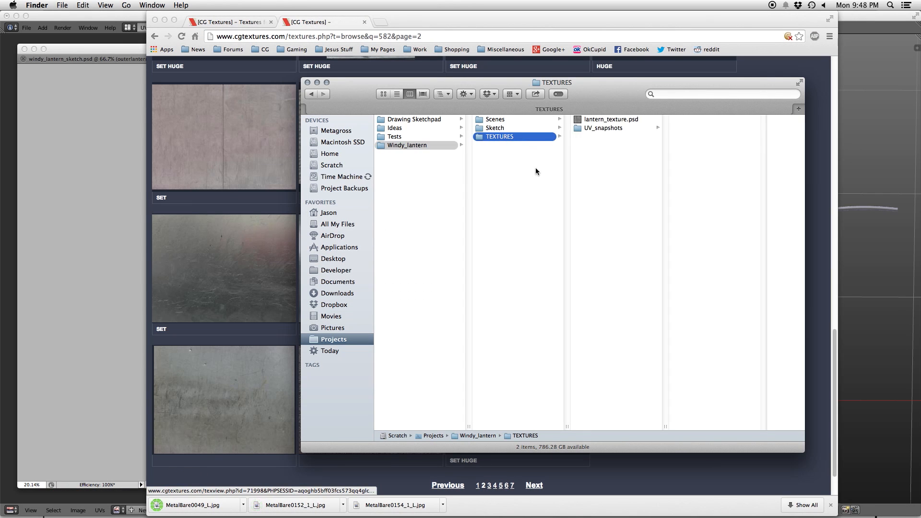
right_click(597, 153)
left_click(638, 158)
type("swatches")
key("Return")
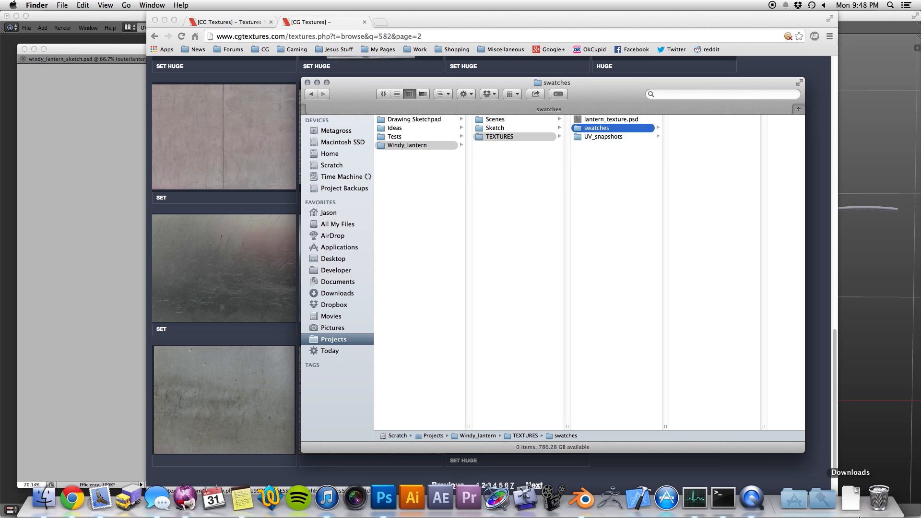
- Move the three downloaded MetalBare JPEG files from the Downloads folder into the swatches folder
left_click(858, 505)
left_click(862, 381)
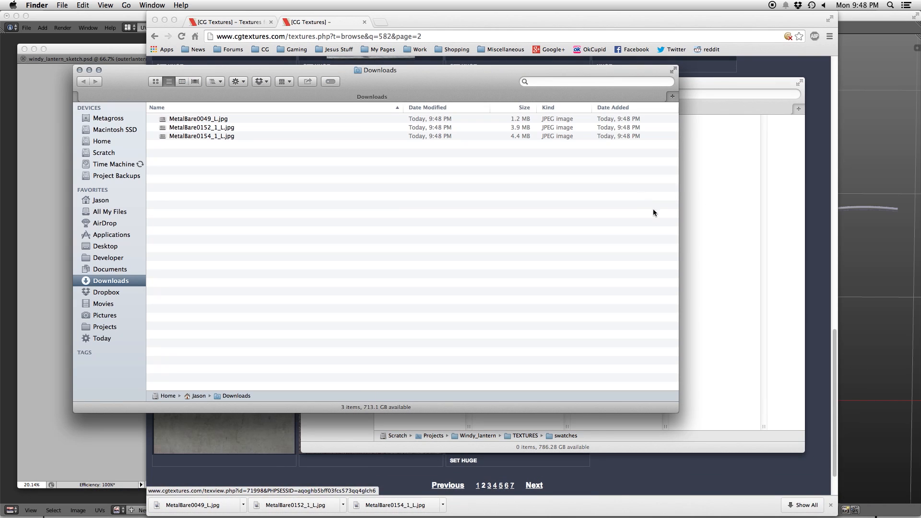
left_click(237, 120)
left_click(230, 134, "shift")
left_click_drag(540, 74, 475, 185)
left_click_drag(152, 239, 712, 162)
left_click(14, 180)
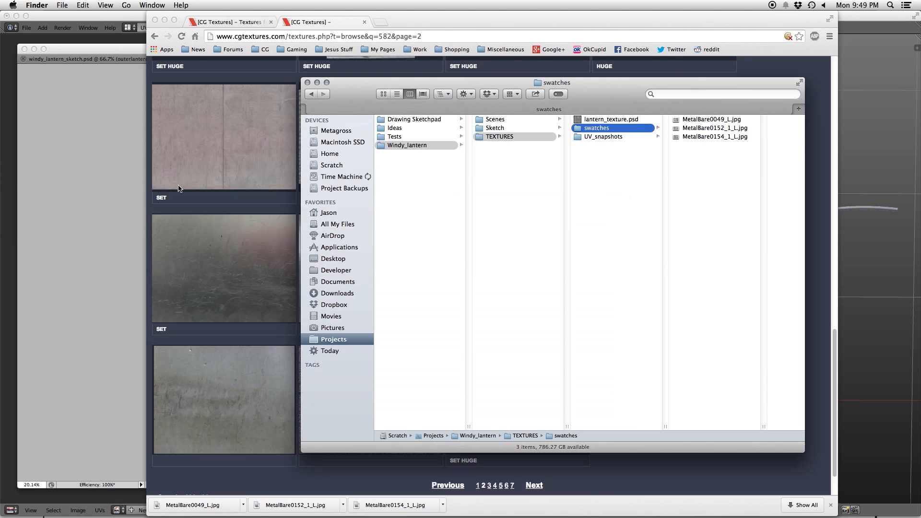
- Arrange the swatches window alongside the Photoshop document and preview the MetalBare texture images at full size
left_click_drag(591, 96, 624, 131)
left_click(127, 50)
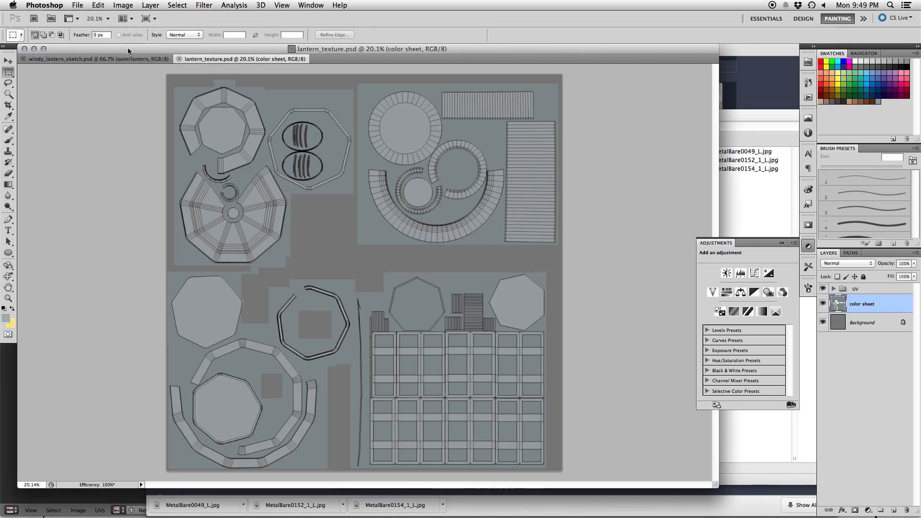
left_click(804, 422)
left_click(750, 152)
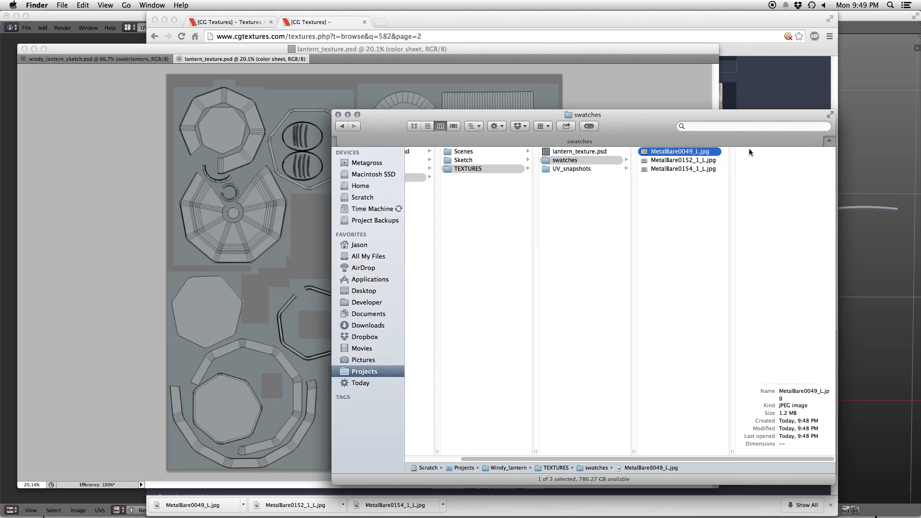
key("space")
key("Down")
key("Down")
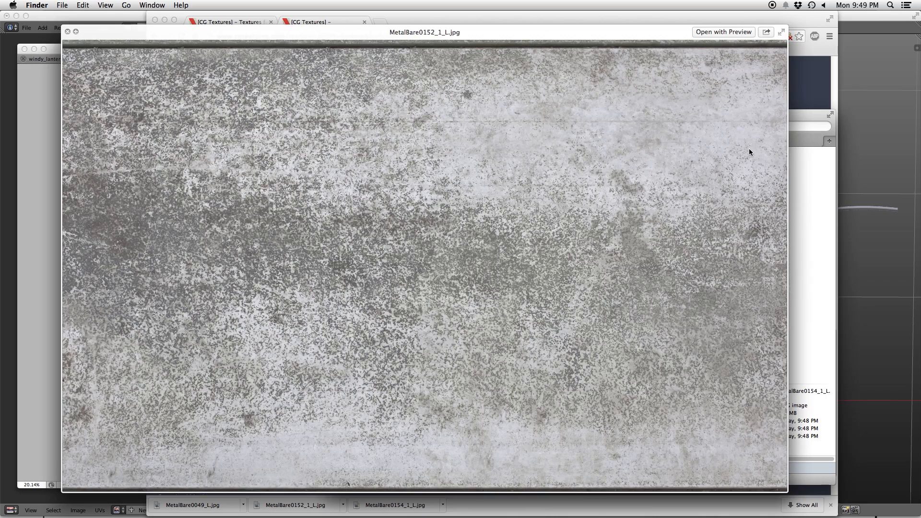
key("Up")
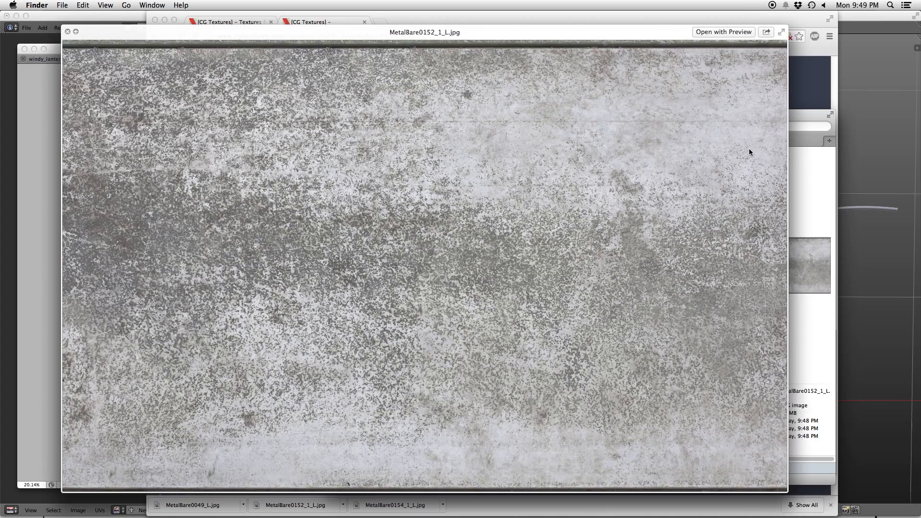
key("space")
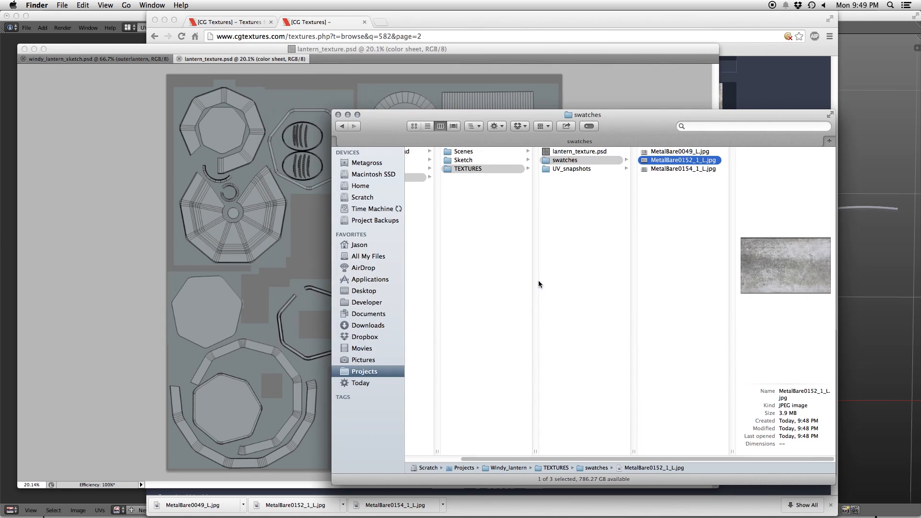
- Place MetalBare0152_1_L.jpg into lantern_texture.psd over the lower-right panel grid, scaled to about 79% width and 76% height
left_click_drag(667, 164, 416, 362)
left_click_drag(563, 299, 507, 343)
left_click_drag(419, 364, 461, 368)
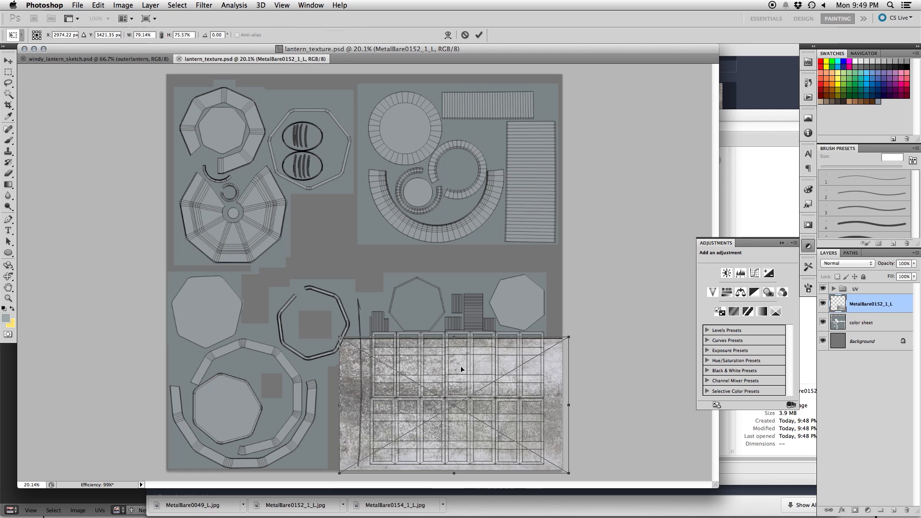
key("Return")
- Rasterize the placed MetalBare0152_1_L layer and rename it base metal
right_click(888, 307)
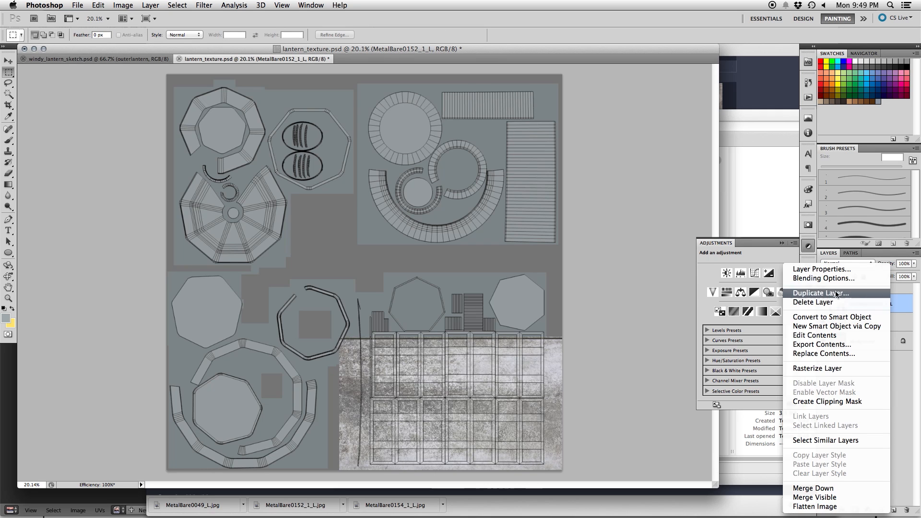
left_click(823, 370)
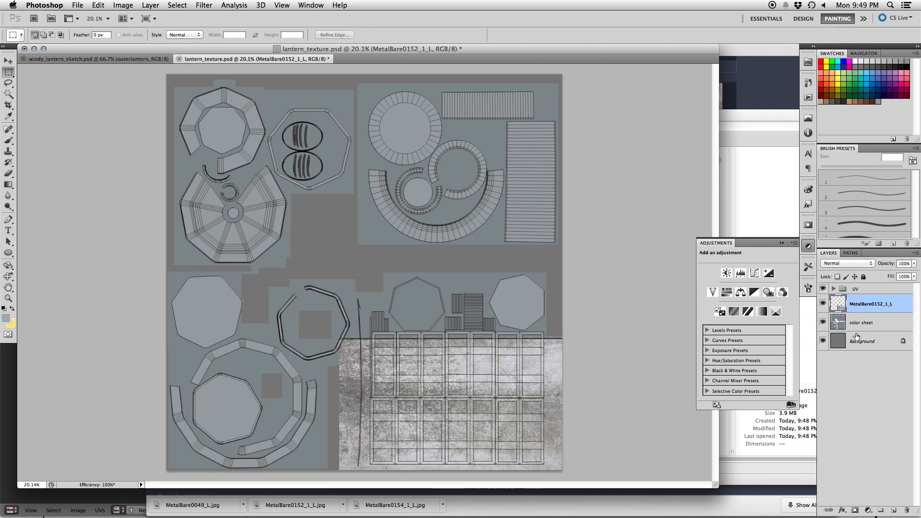
double_click(871, 306)
type("base metal")
key("Return")
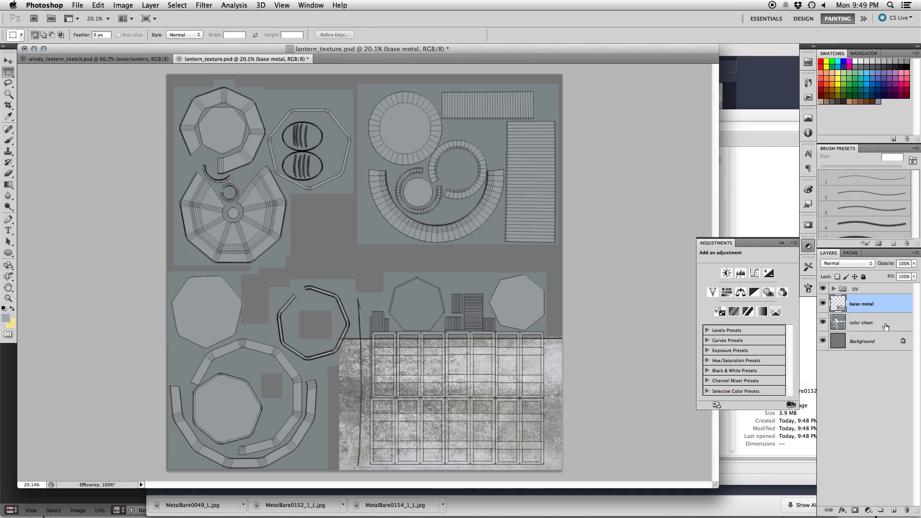
- Duplicate the metal texture within the base metal layer, tiling copies sideways and upward until the whole canvas is covered
key("super+a")
key("v")
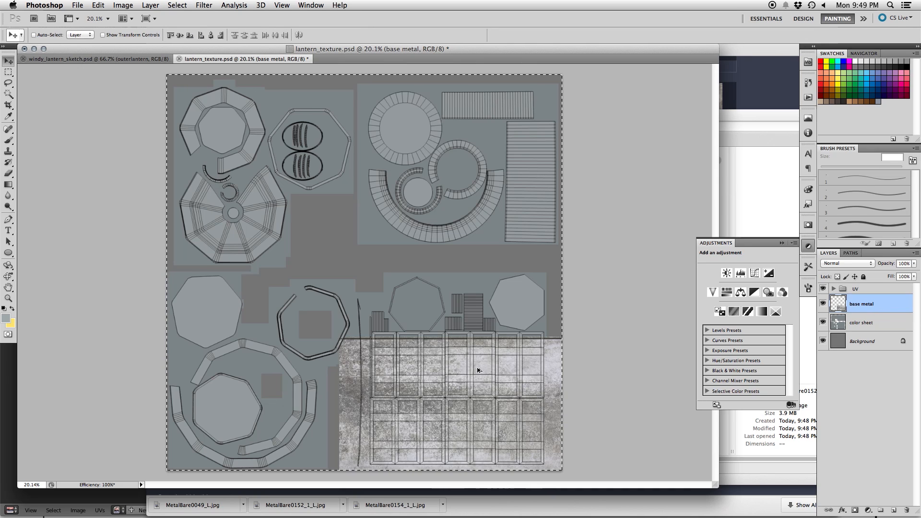
left_click_drag(406, 358, 219, 354)
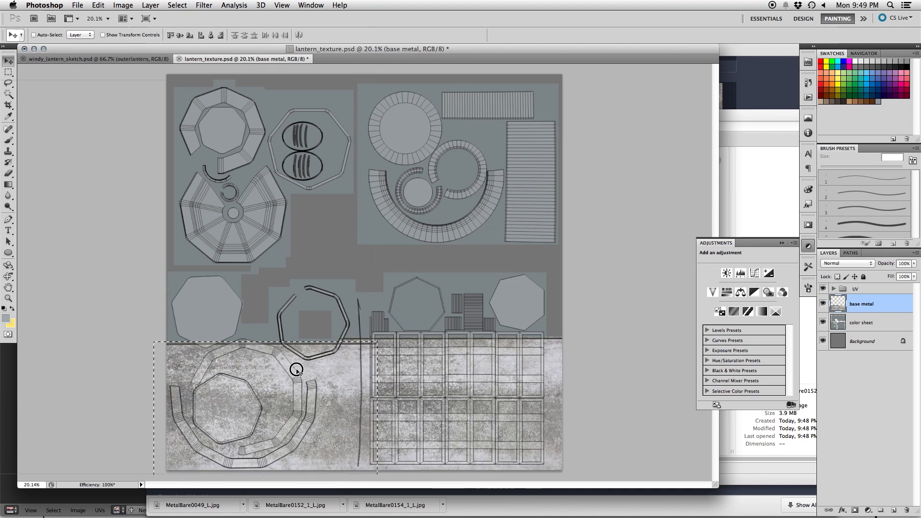
left_click_drag(296, 368, 295, 370)
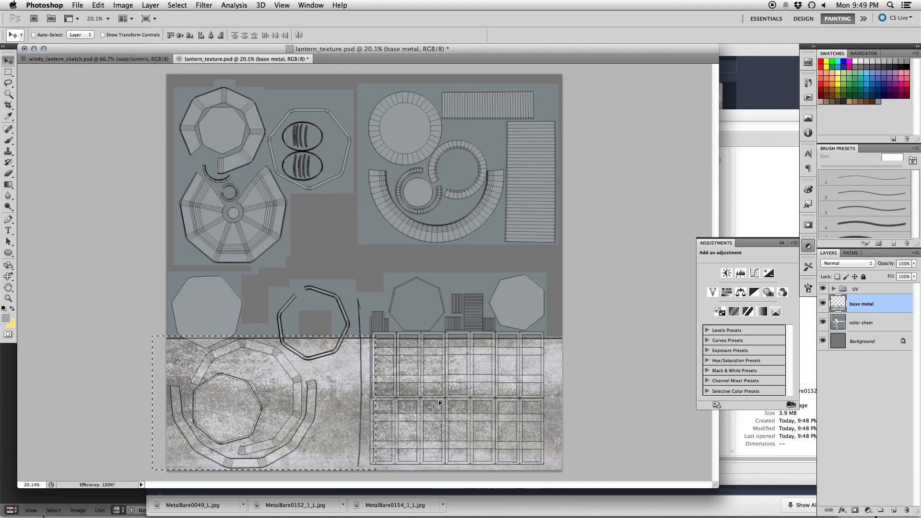
key("super+d")
key("super+a")
left_click_drag(424, 393, 436, 86, "alt")
key("super+d")
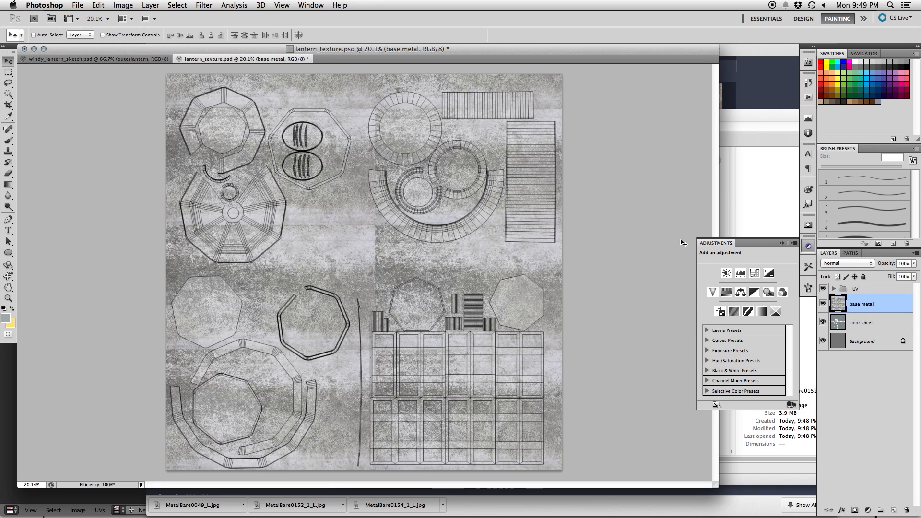
- Try Soft Light blending on the base metal layer, and set it to Overlay at 62% opacity
left_click(846, 264)
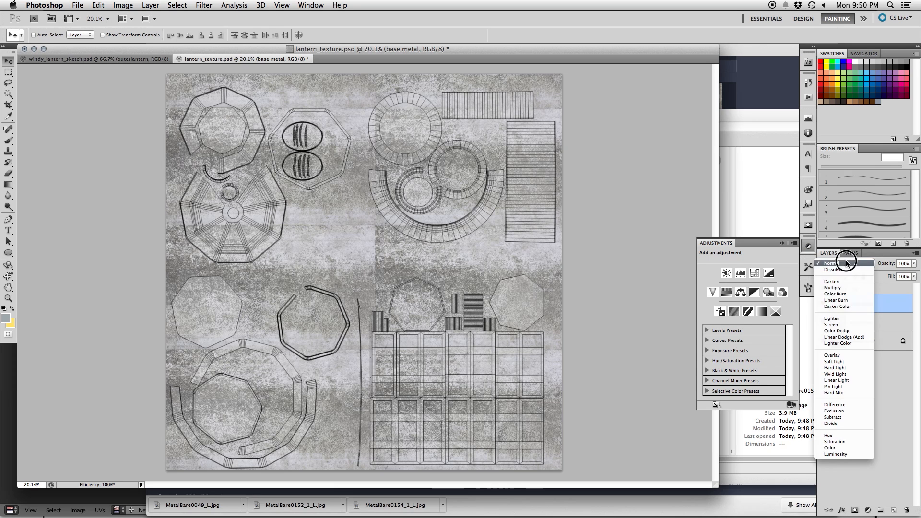
left_click(845, 363)
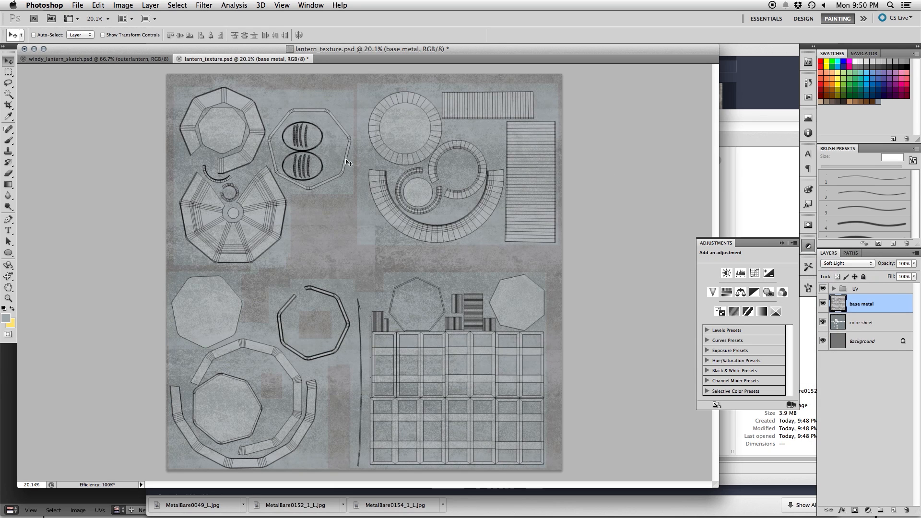
left_click(858, 264)
left_click(845, 257)
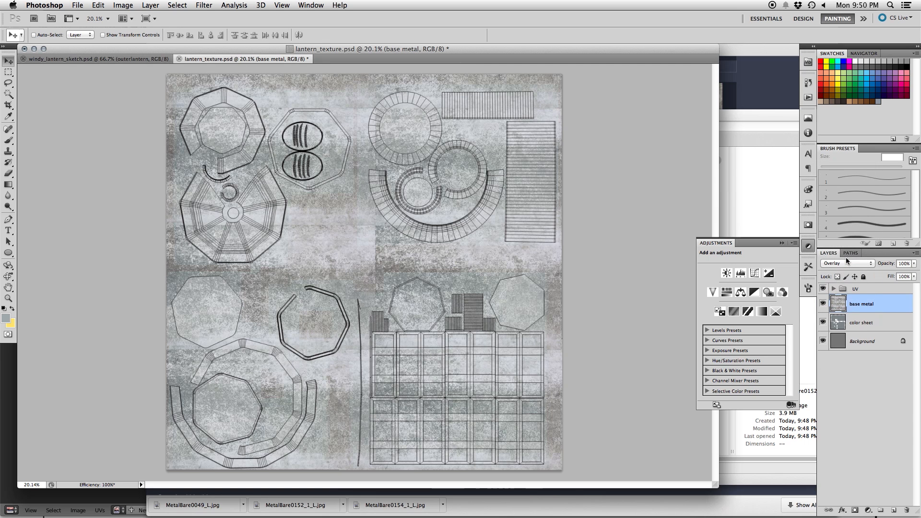
left_click(914, 263)
left_click_drag(912, 274, 895, 275)
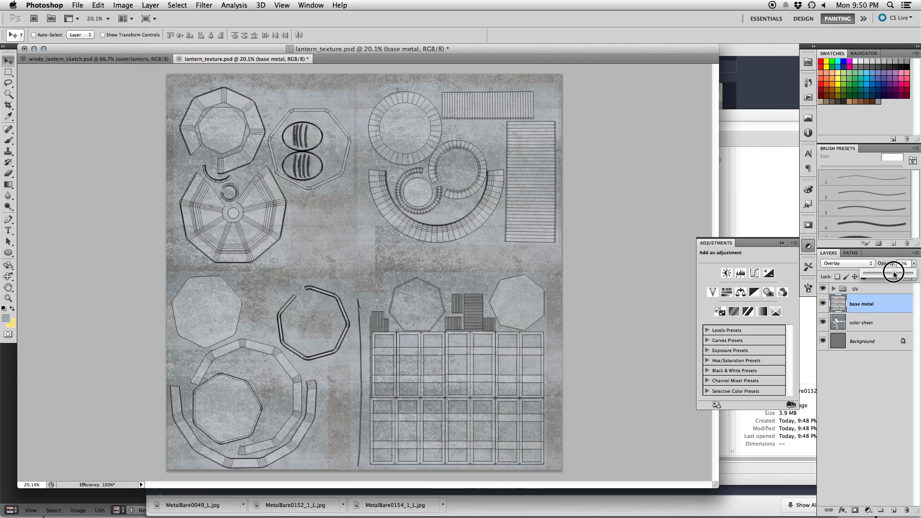
left_click(888, 417)
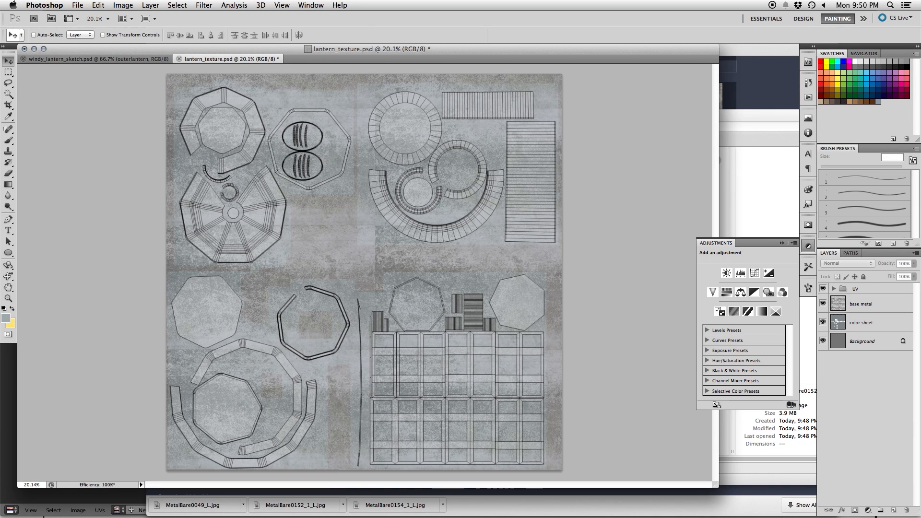
- Set the Clone Stamp brush hardness to 84% and clone metal texture over the tile seams on the base metal layer
key("b")
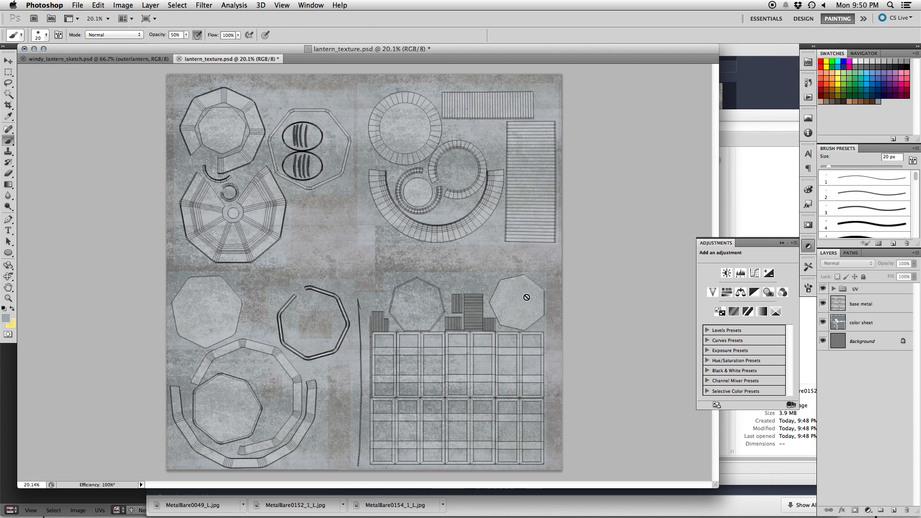
left_click(863, 305)
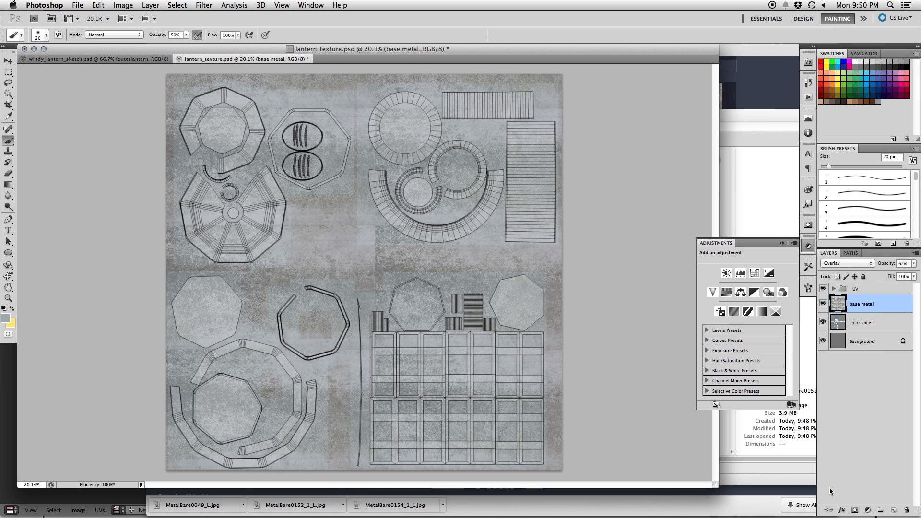
key("s")
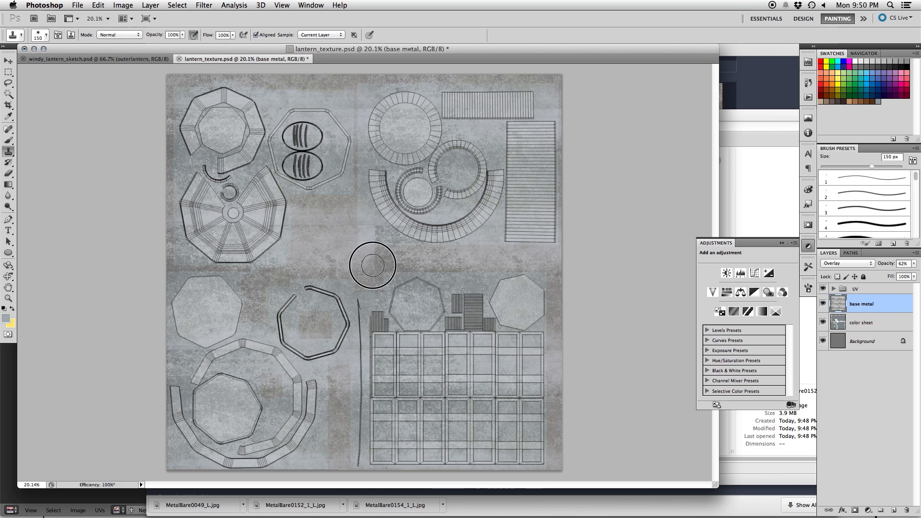
right_click(377, 233)
left_click_drag(430, 273, 486, 273)
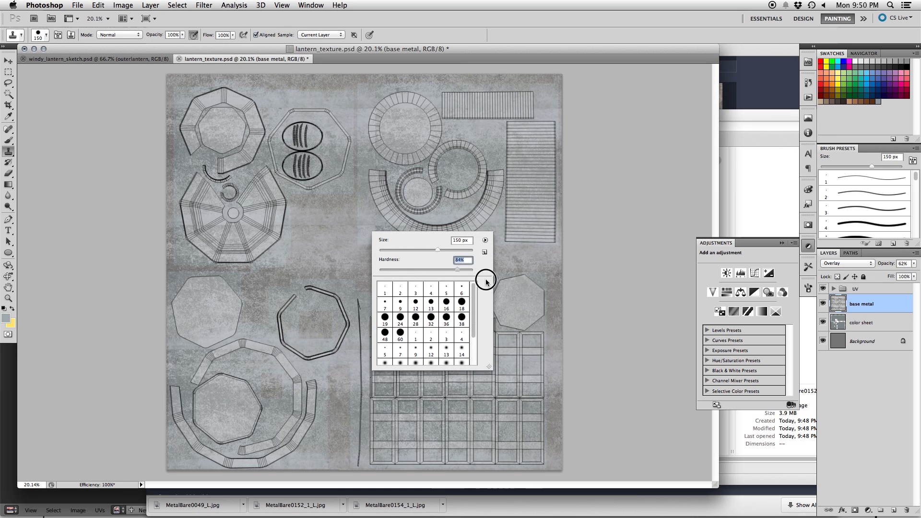
left_click_drag(354, 262, 356, 230)
mouse_move(311, 400)
left_mouse_down()
mouse_move(246, 364)
mouse_move(226, 372)
mouse_move(210, 356)
left_mouse_up()
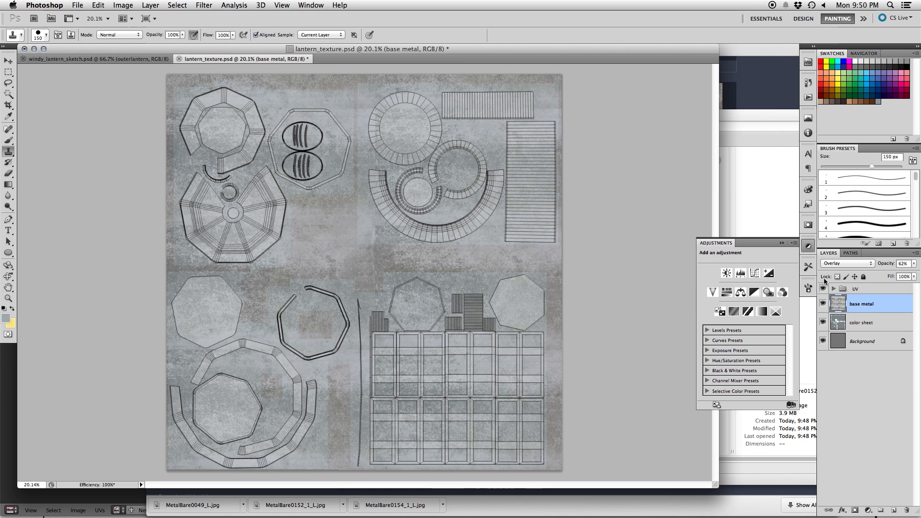
- Hide the UV group, clone over visible tile seams in the base metal layer, and show the UV group again
left_click(823, 290)
left_click(193, 217, "alt")
mouse_move(218, 221)
left_mouse_down()
mouse_move(189, 236)
mouse_move(218, 237)
left_mouse_up()
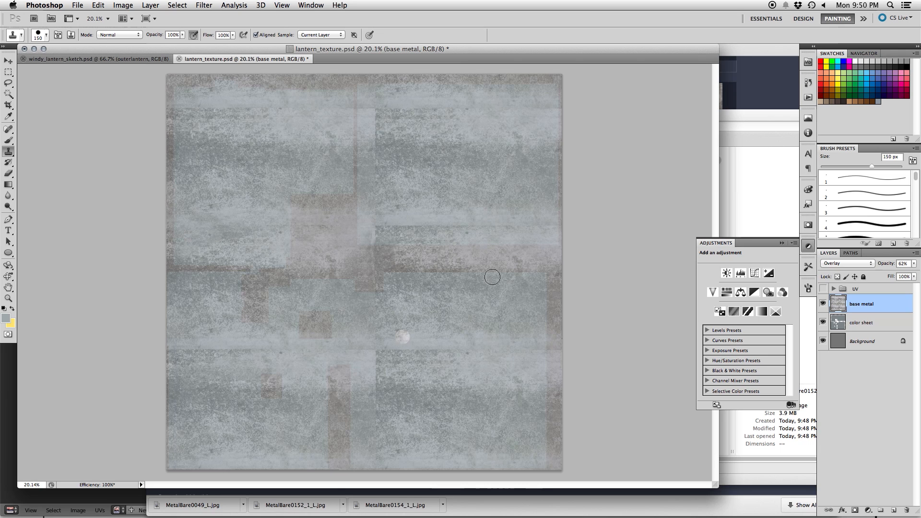
left_click(830, 290)
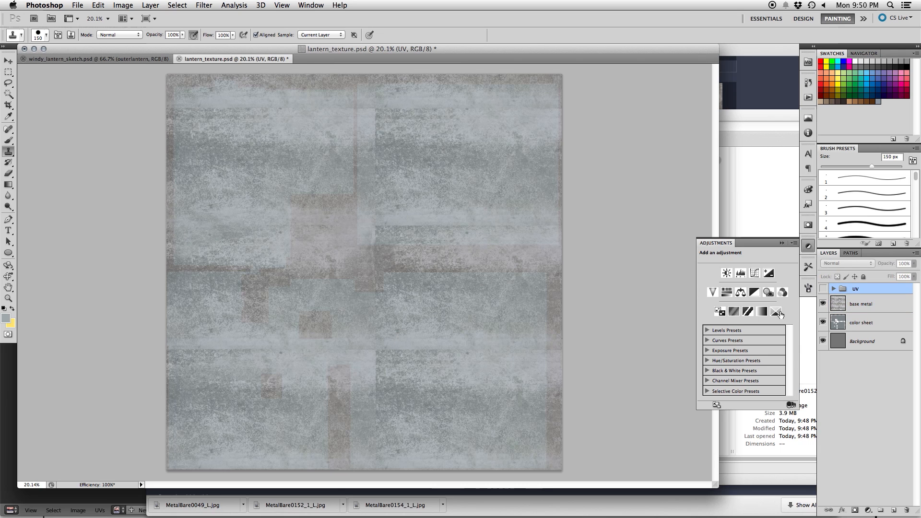
left_click(823, 289)
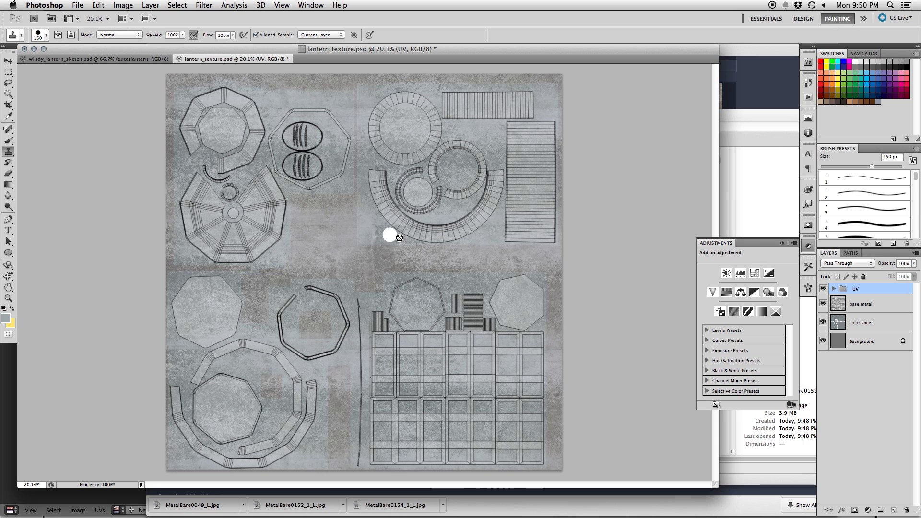
- Reselect the base metal layer and clone more metal texture over the seams around the canvas centre
left_click(863, 305)
left_click(411, 205)
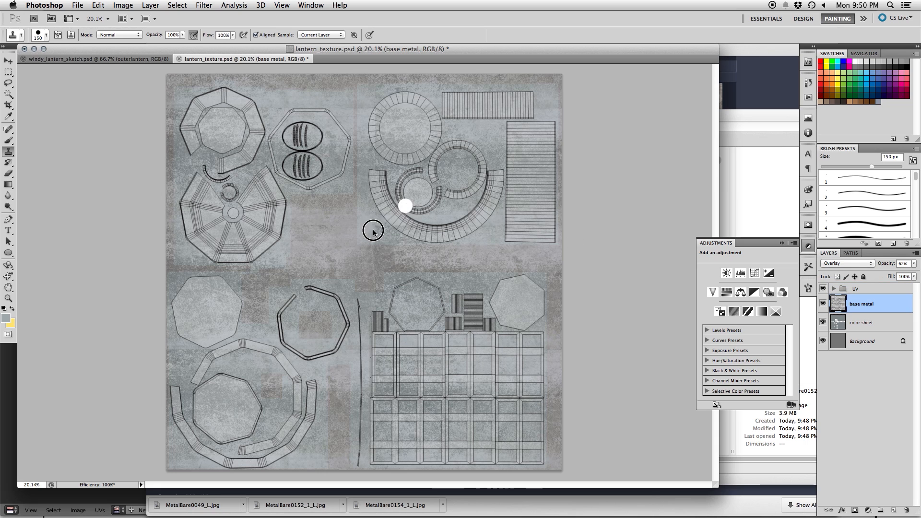
left_click(531, 179)
left_click(436, 235)
mouse_move(375, 226)
left_mouse_down()
mouse_move(418, 225)
mouse_move(355, 244)
left_mouse_up()
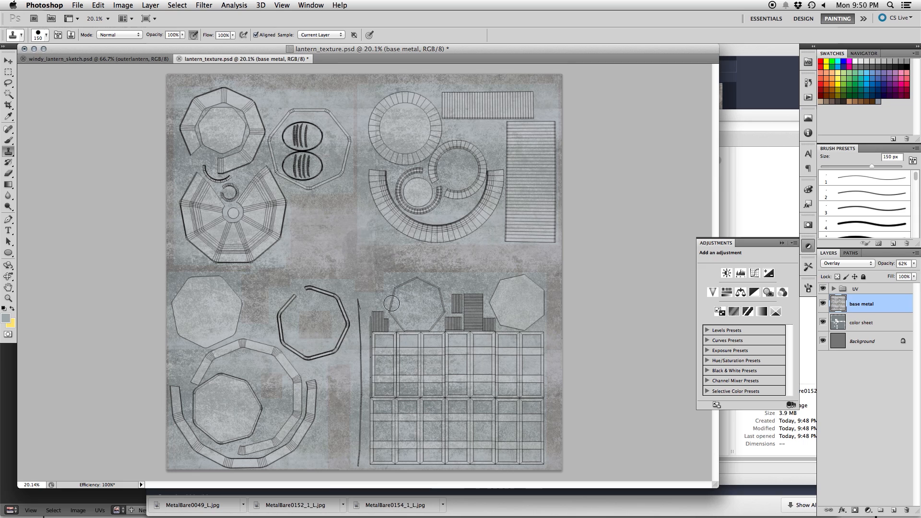
- Save lantern_texture.psd and run the script that exports the color texture as lantern_texture_col.png
key("super+s")
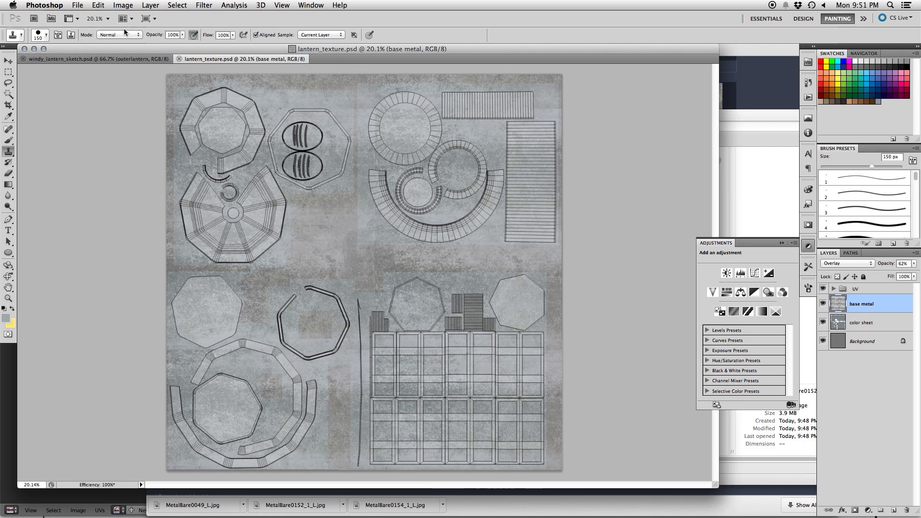
left_click(77, 5)
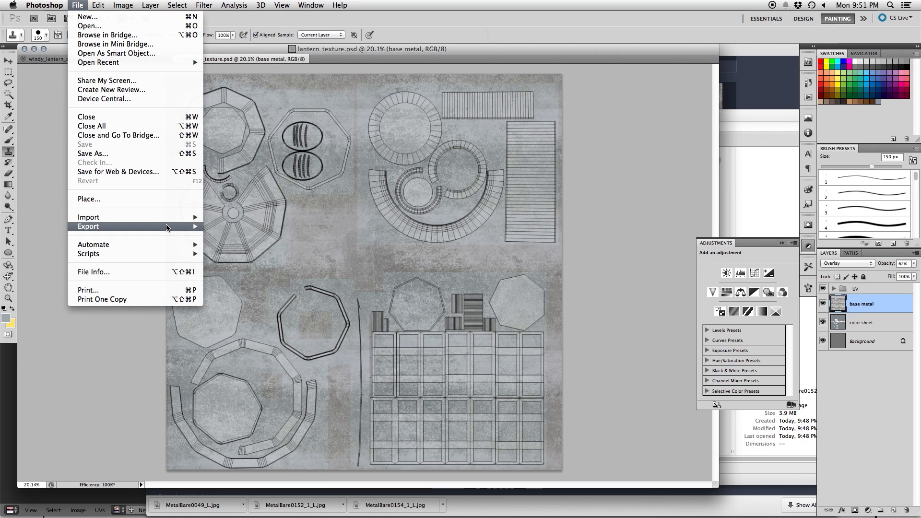
mouse_move(146, 254)
left_click(233, 404)
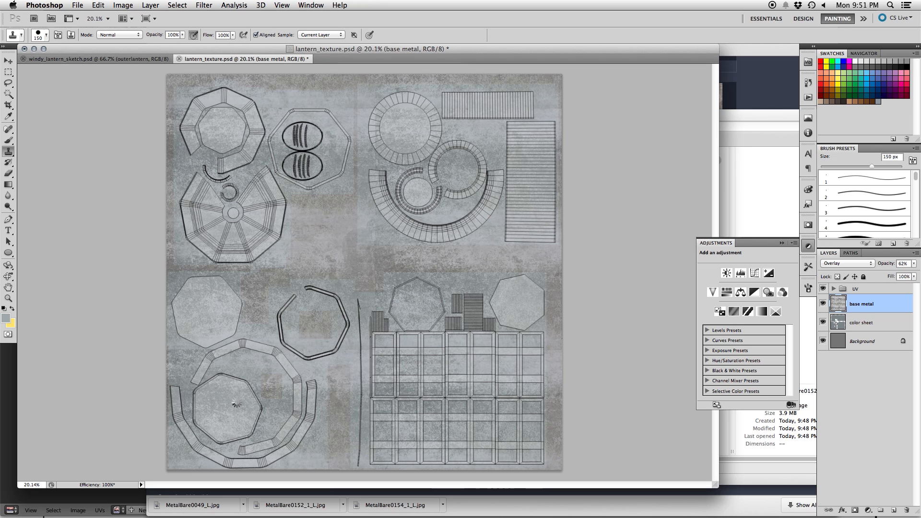
- Switch to Blender, take the lantern cage out of Edit Mode, and open the Materials layout with the cage framed in view
left_click(13, 363)
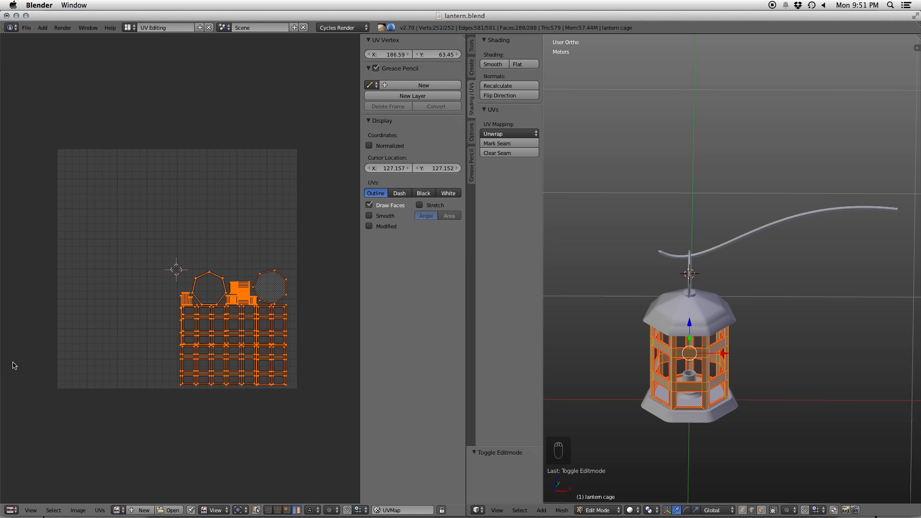
key("Tab")
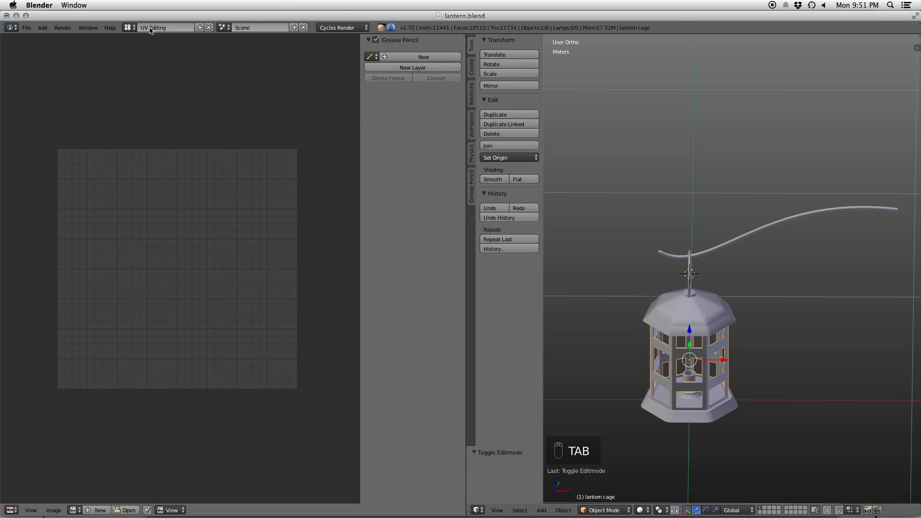
left_click(131, 28)
left_click(150, 94)
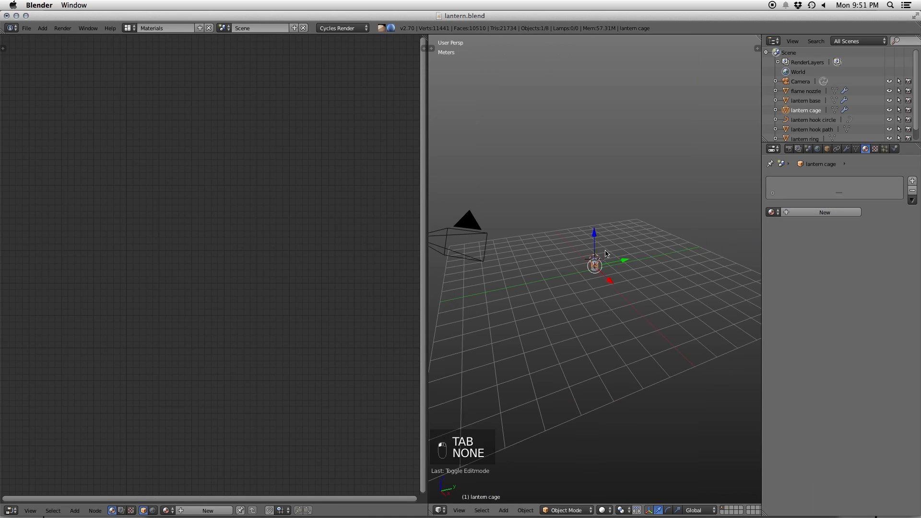
key("KP_Decimal")
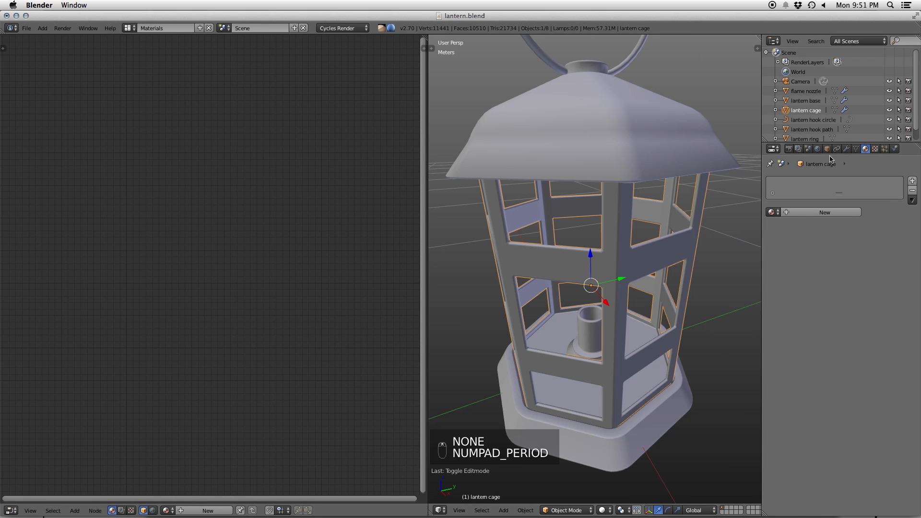
- Create a new material on the lantern cage and name it lantern metal
left_click(815, 212)
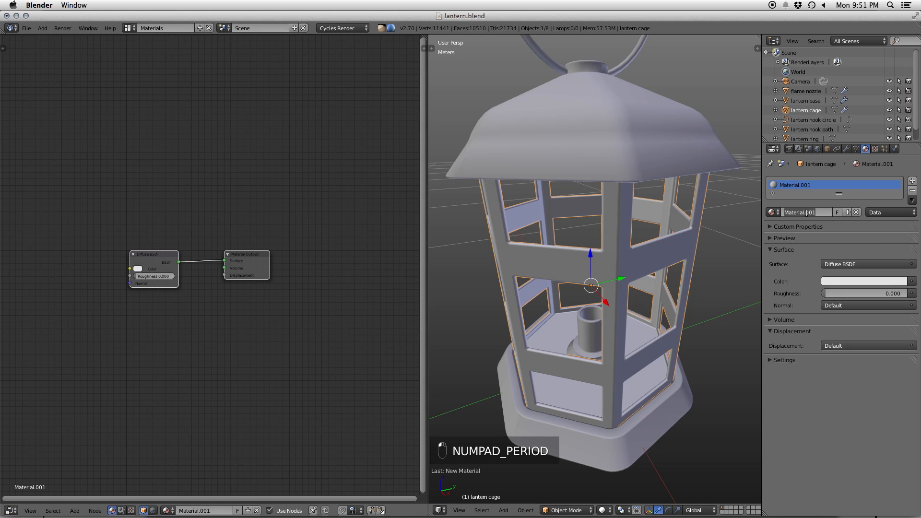
left_click(808, 213)
type("lantern metal")
key("Return")
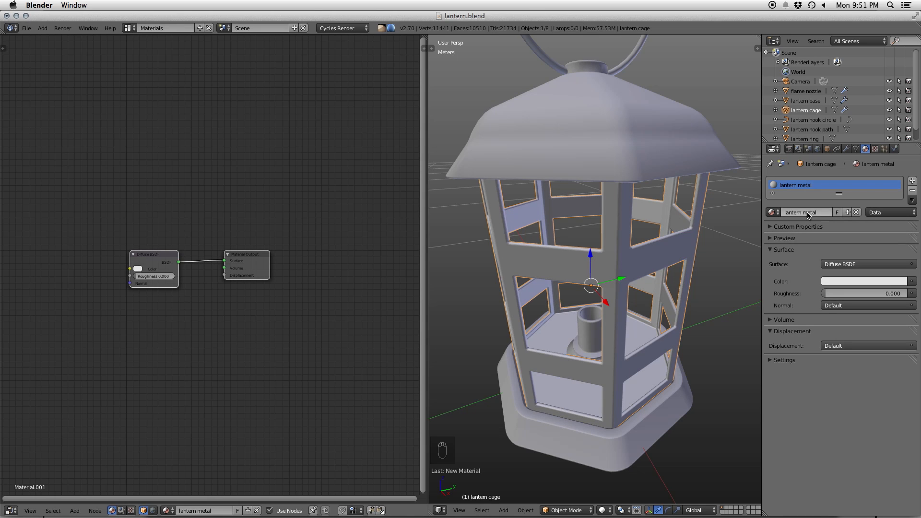
- Assign the existing lantern metal material to the lantern base, flame nozzle, the ring above the roof, and the lantern top
right_click(668, 418)
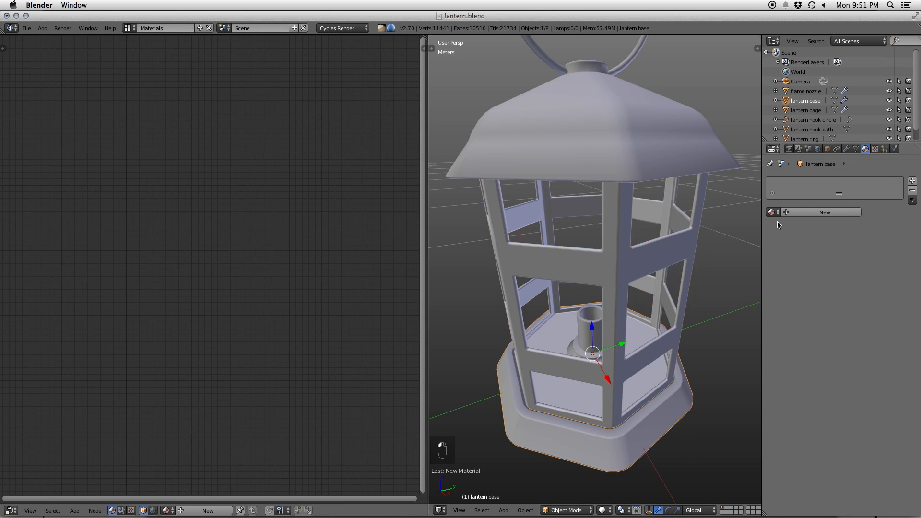
left_click(776, 213)
left_click(798, 230)
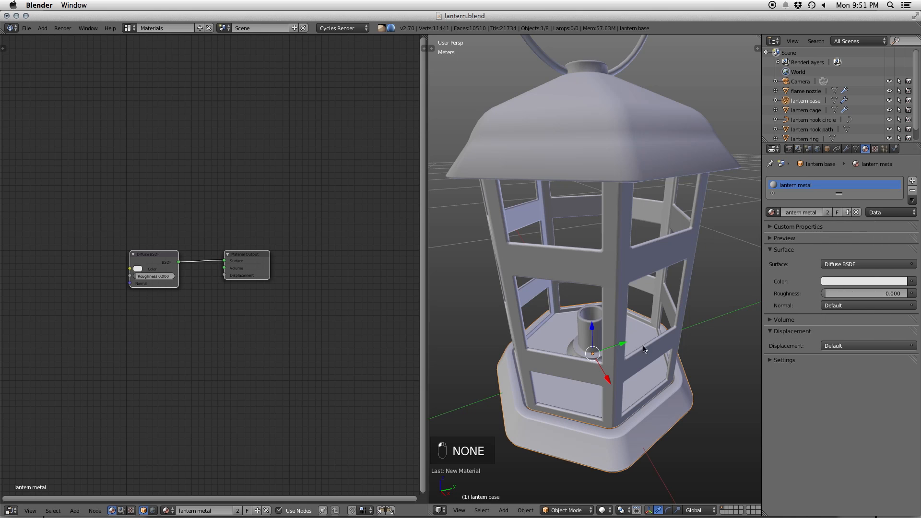
right_click(590, 313)
left_click(773, 212)
left_click(790, 227)
right_click(631, 63)
left_click(773, 212)
left_click(796, 230)
right_click(590, 125)
left_click(771, 212)
left_click(798, 230)
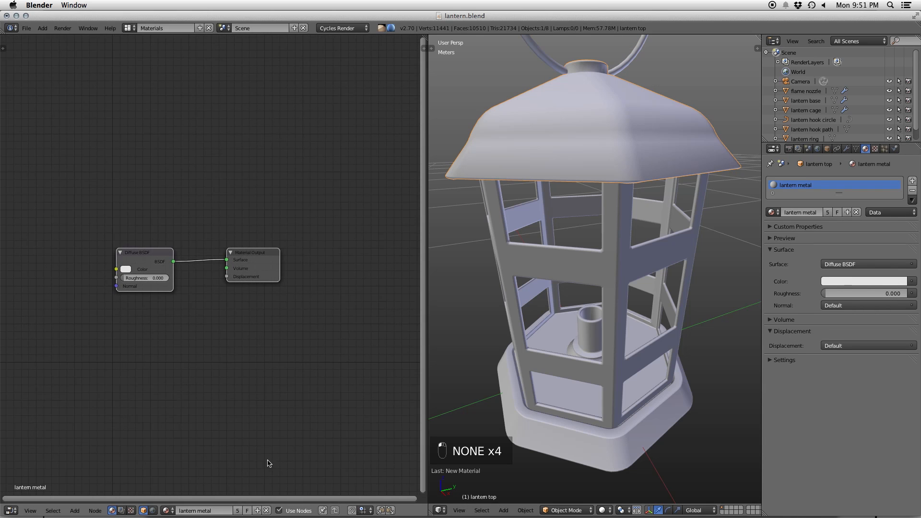
middle_click_drag(157, 306, 189, 294)
key("shift+a")
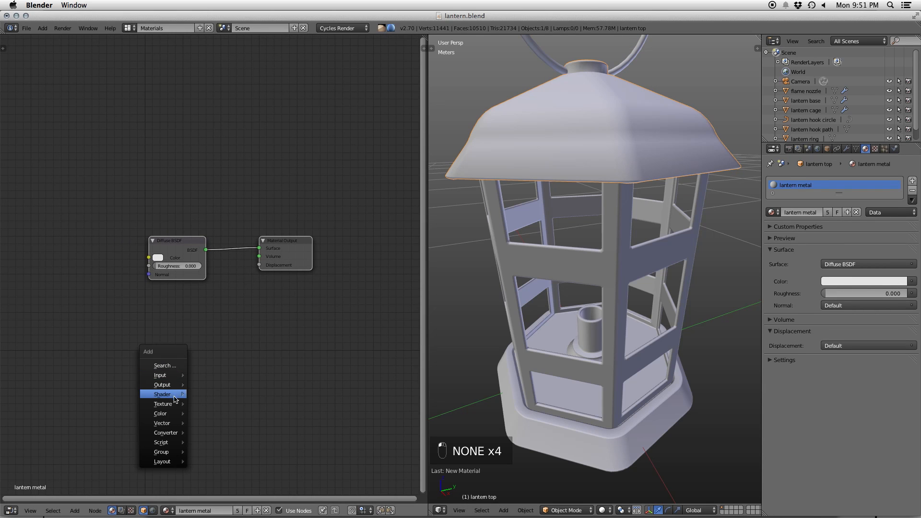
mouse_move(180, 403)
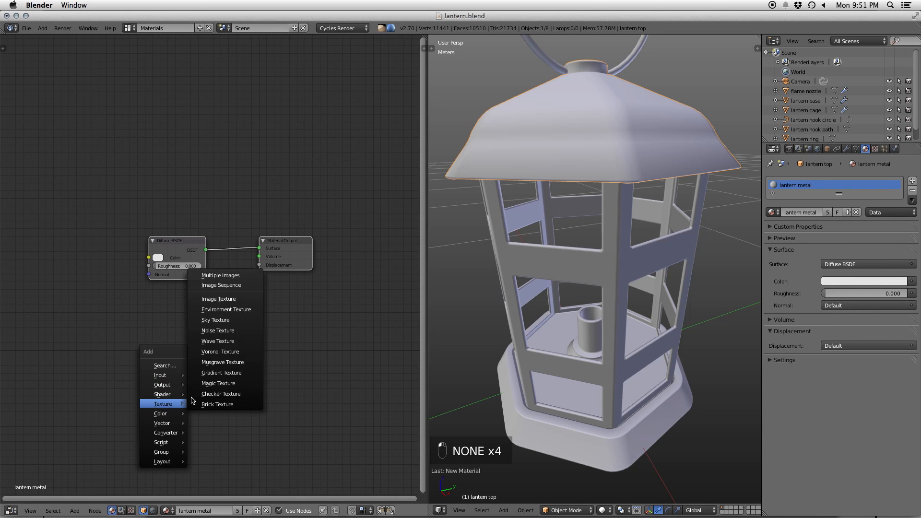
left_click(235, 280)
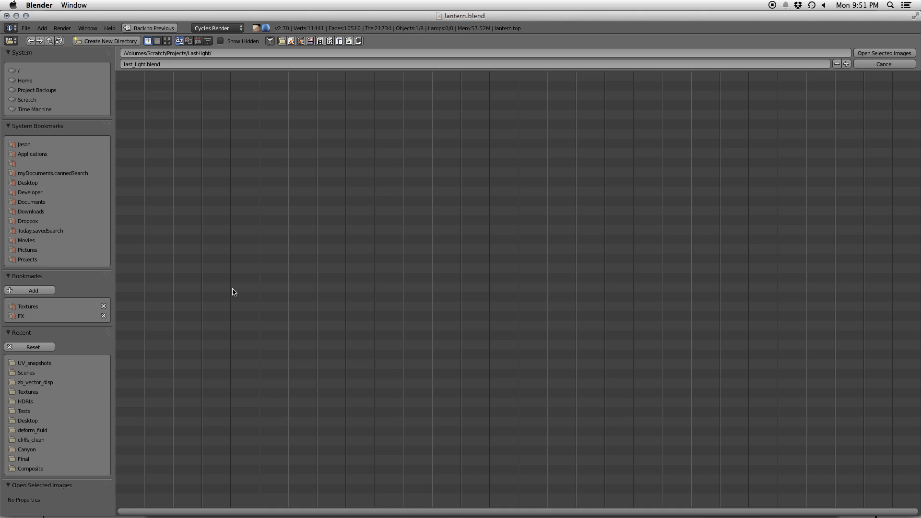
left_click(887, 64)
- Add an Image Texture node loading lantern_texture_col.png and connect its Color output to the Diffuse BSDF color
key("shift+a")
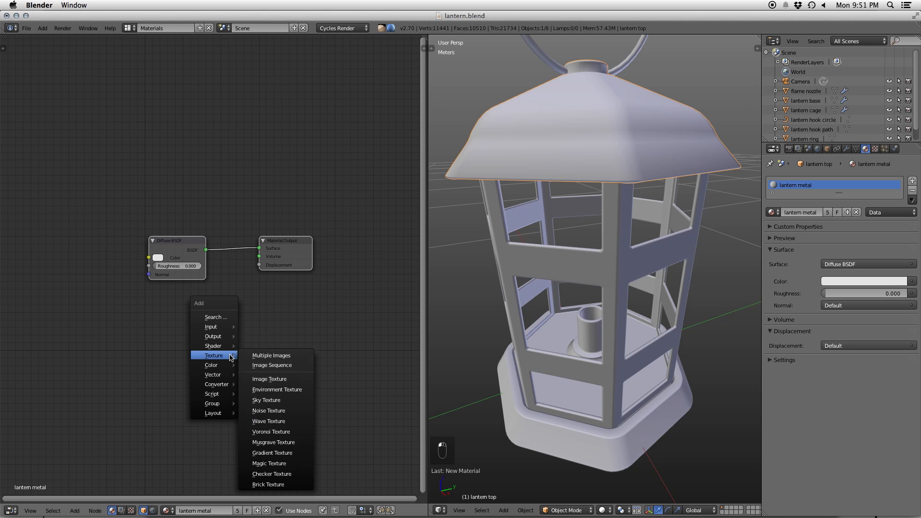
left_click(266, 381)
left_click(49, 241)
left_click(85, 270)
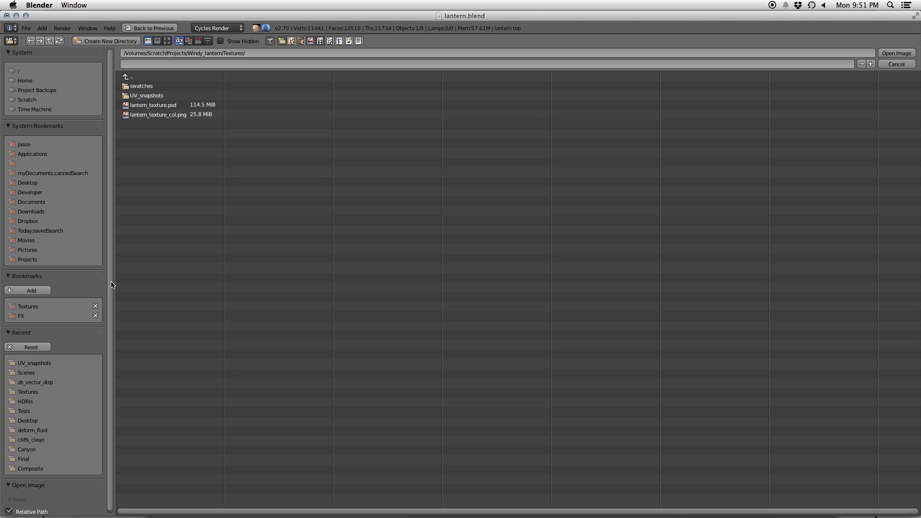
left_click(182, 115)
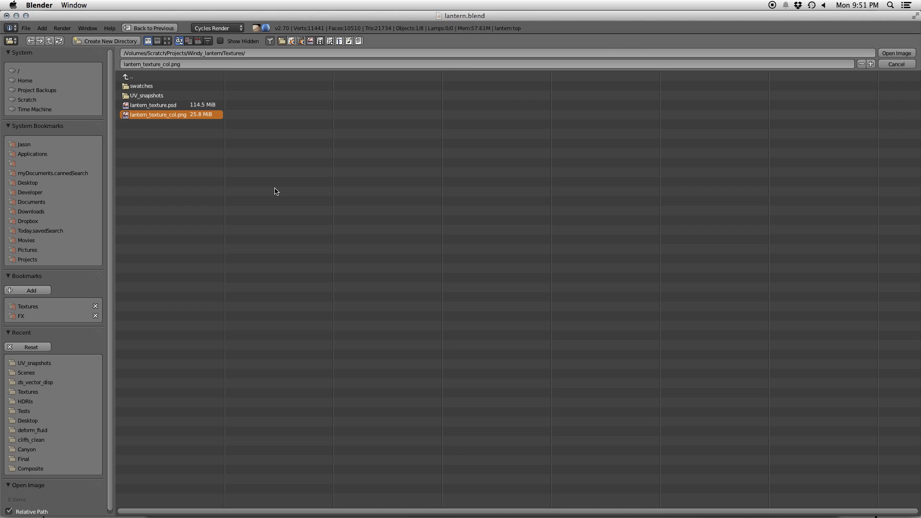
left_click(896, 53)
left_click_drag(103, 254, 149, 258)
- Set the viewport shading to Texture and inspect the metal texture on the lantern up close and from a distance
left_click(604, 510)
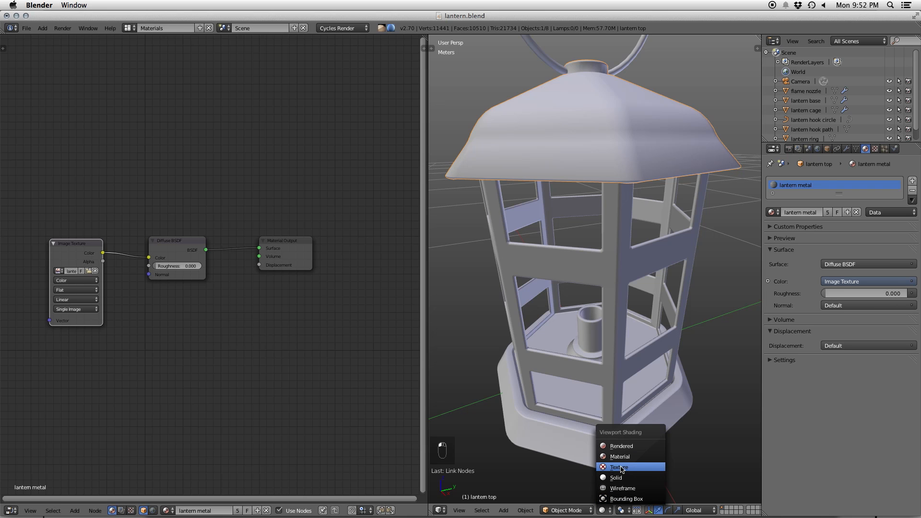
scroll(575, 307, "down", 3)
middle_click_drag(576, 307, 435, 275)
scroll(558, 250, "up", 6)
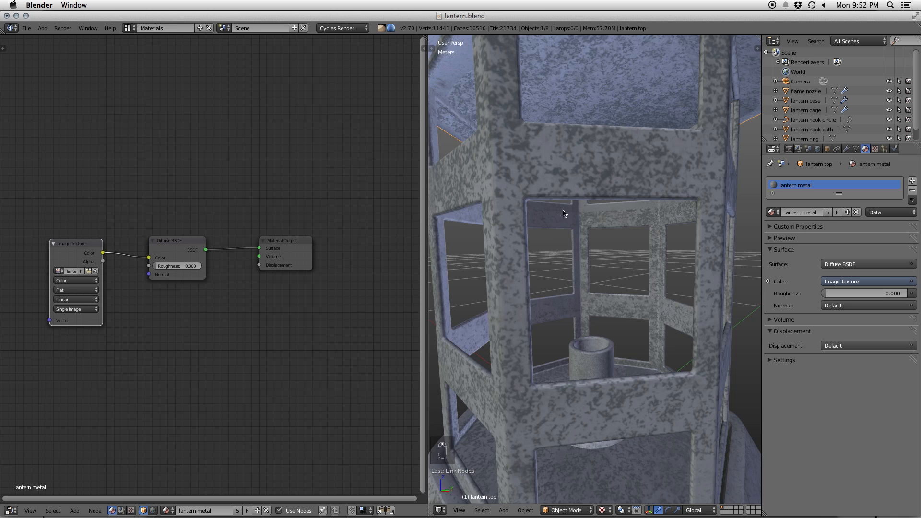
scroll(562, 203, "down", 5)
mouse_move(562, 203)
middle_mouse_down()
mouse_move(599, 235)
mouse_move(579, 213)
mouse_move(555, 210)
middle_mouse_up()
scroll(597, 234, "down", 4)
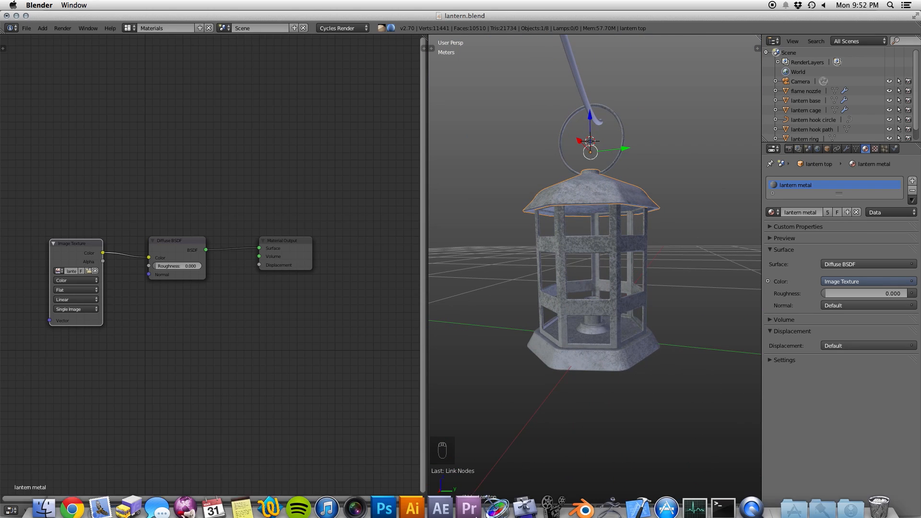
- Switch to Photoshop, shrink the Clone Stamp brush to 50 px and hide the Adjustments panel covering the texture sheet
left_click(387, 499)
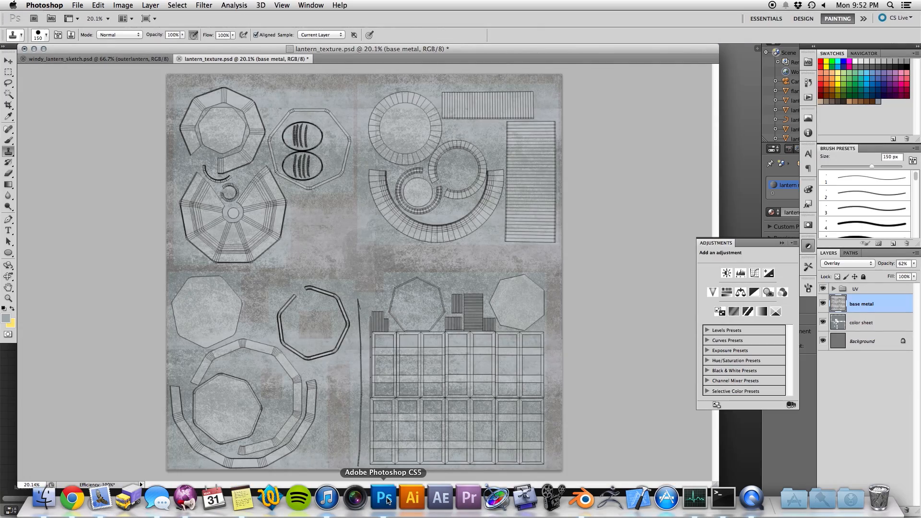
key("super+1")
scroll(432, 363, "down", 10)
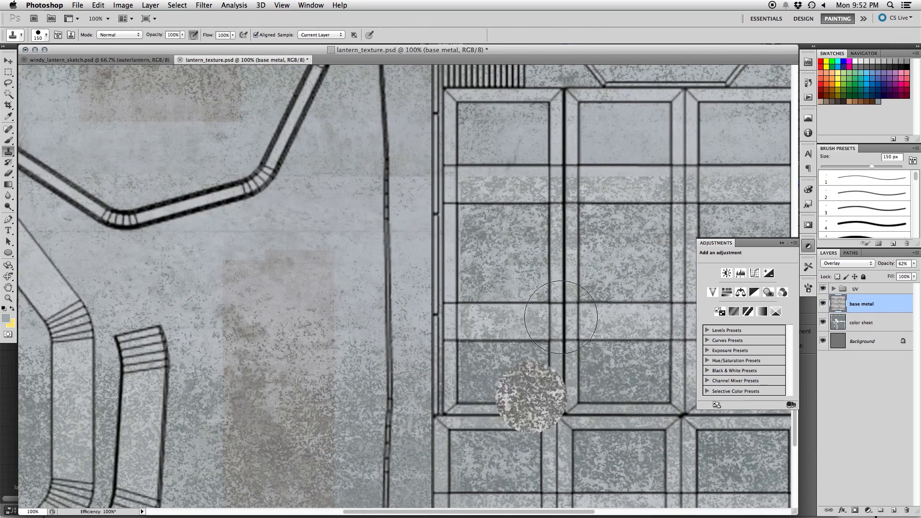
key("bracketleft")
key("bracketleft")
key("bracketleft")
key("bracketleft")
key("bracketleft")
key("bracketleft")
key("bracketleft")
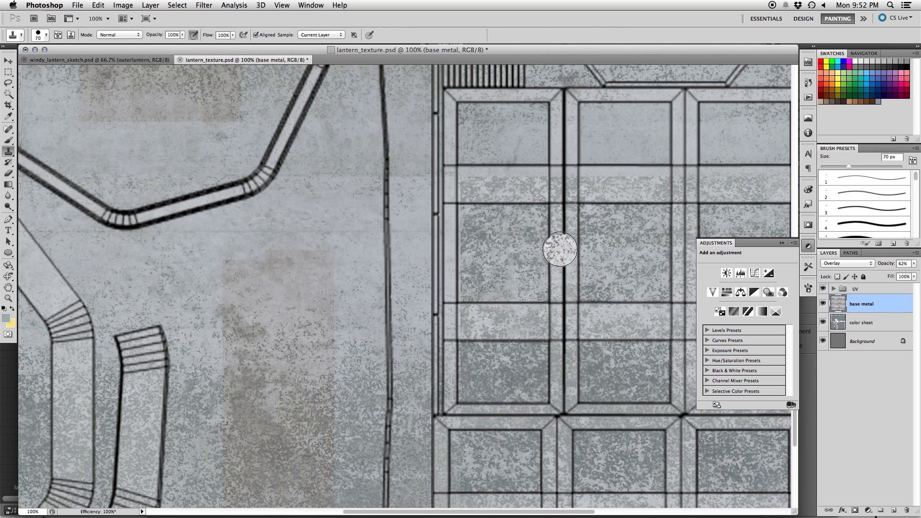
left_click(813, 249)
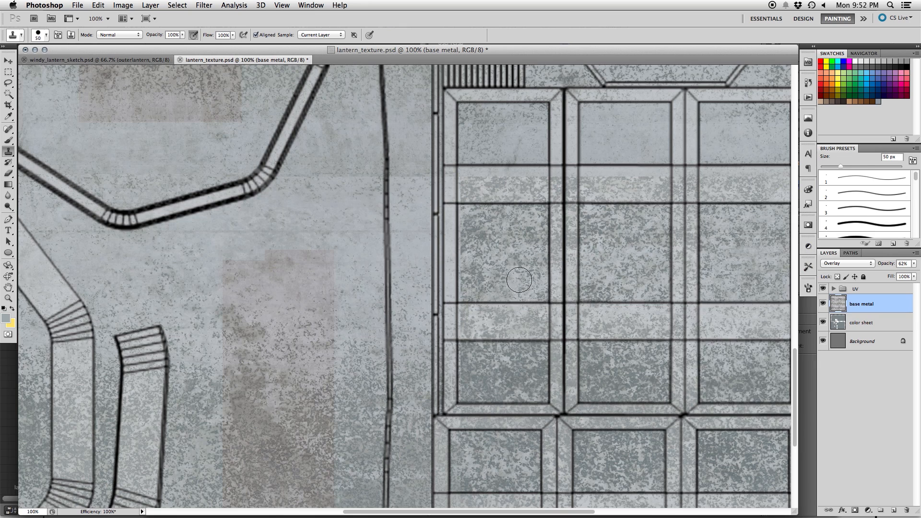
- Check the whole texture sheet for remaining seams and save lantern_texture.psd
scroll(446, 324, "down", 10, "alt")
scroll(446, 323, "up", 6, "alt")
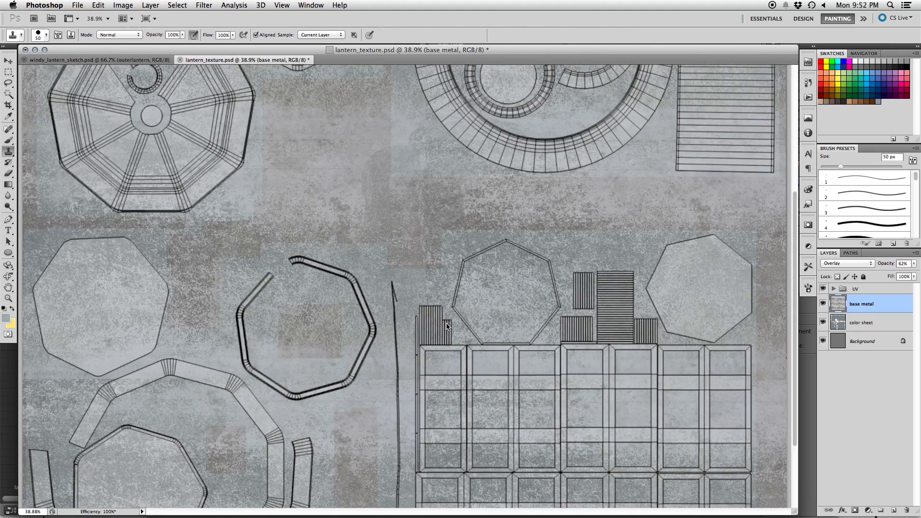
scroll(447, 323, "down", 4, "alt")
key("super+s")
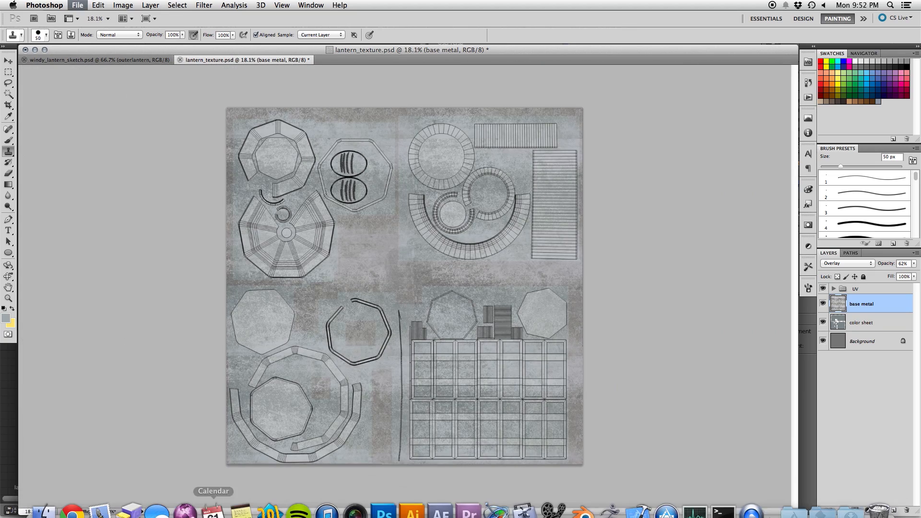
- In Finder, preview the metal swatches in the swatches folder, from MetalBare0049_L.jpg to MetalBare0154_1_L.jpg
left_click(44, 495)
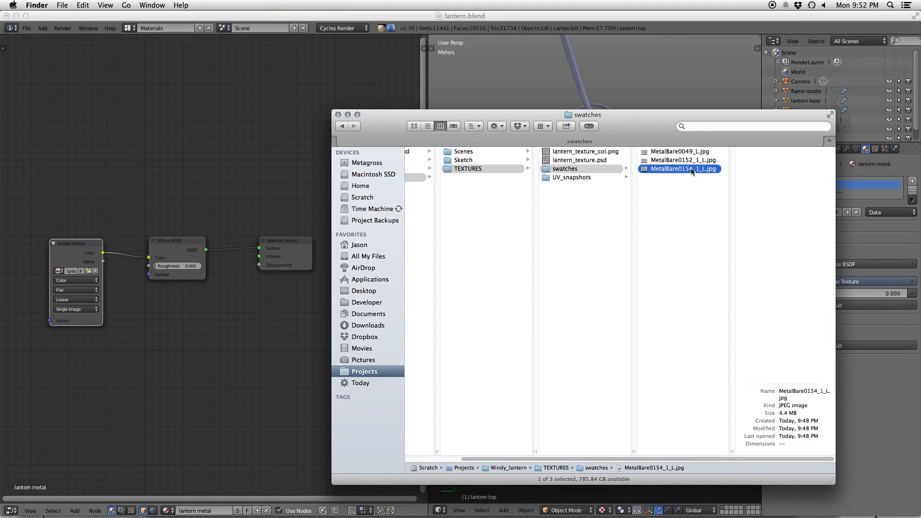
key("space")
key("Up")
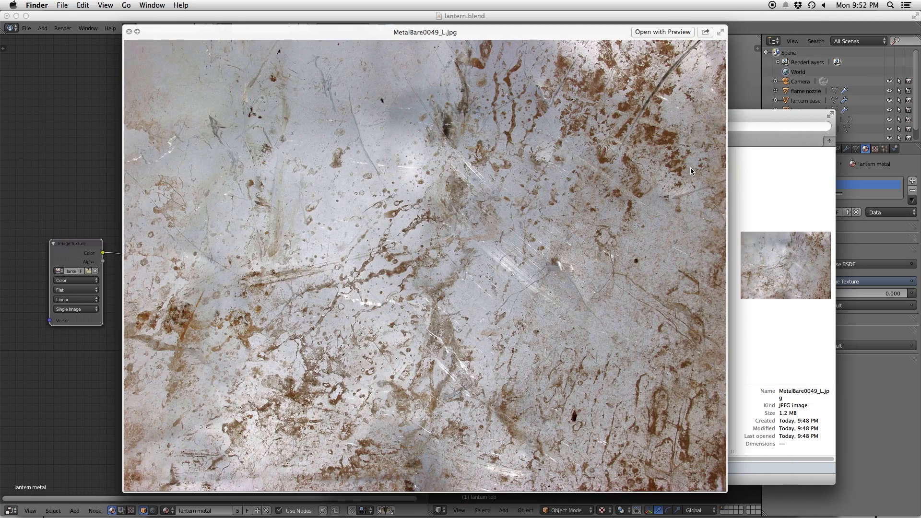
key("Down")
key("Down")
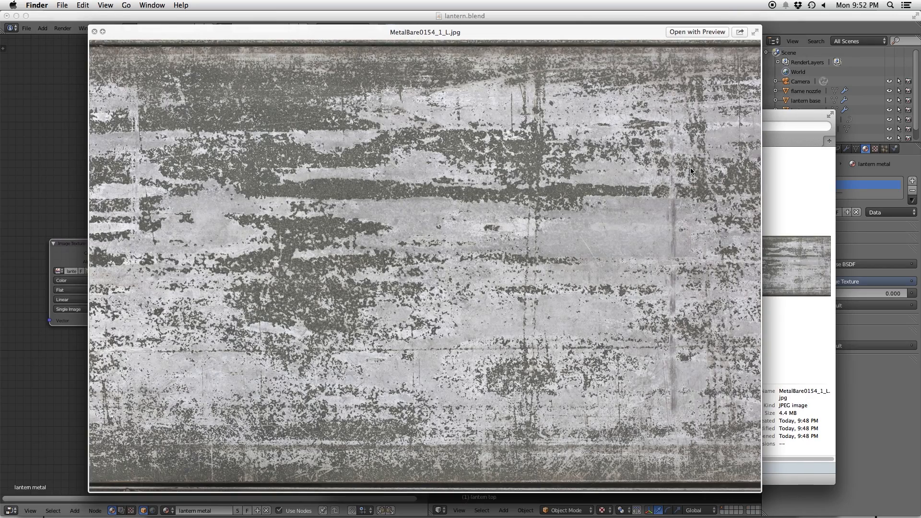
key("space")
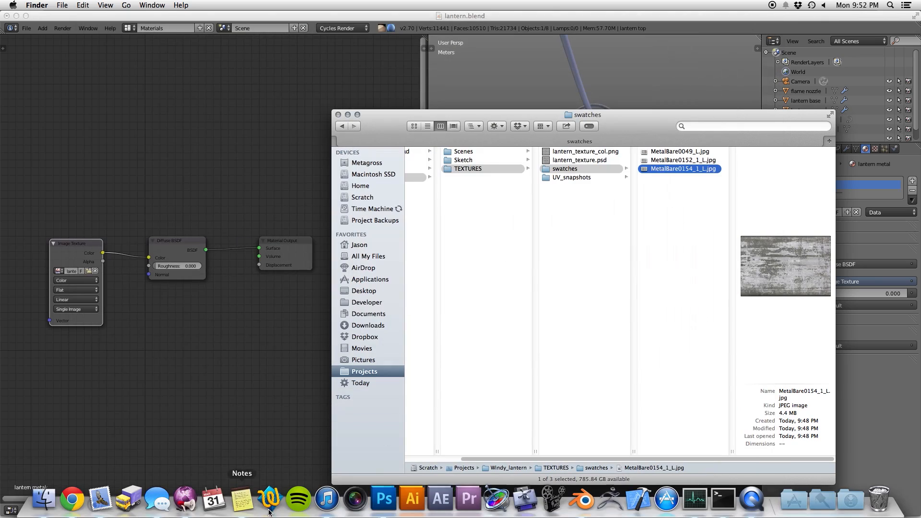
- Place MetalBare0154_1_L.jpg into lantern_texture.psd above base metal, scaled to 66.92% by 74.32% over the cage UVs, with 100% opacity
left_click(383, 514)
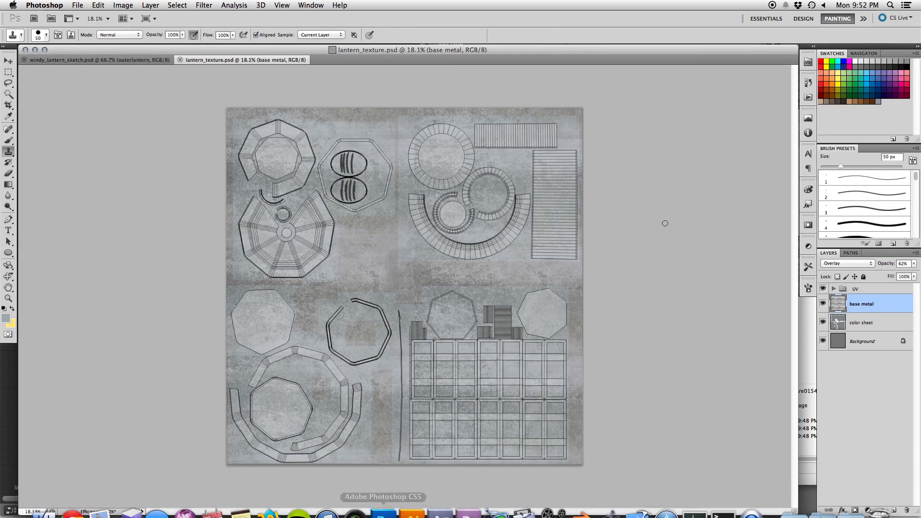
left_click(802, 345)
left_click_drag(666, 168, 303, 247)
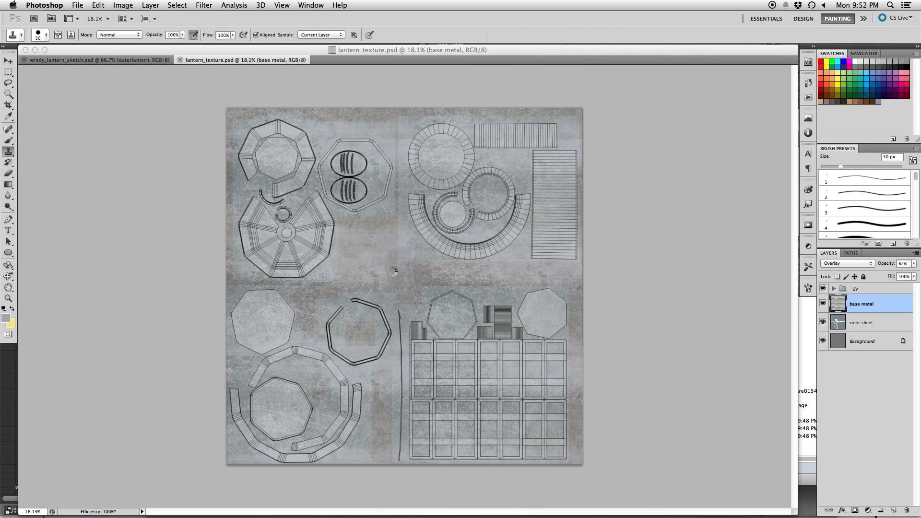
left_click_drag(396, 238, 445, 329)
left_click_drag(585, 291, 544, 313, "alt")
left_click_drag(513, 361, 508, 370)
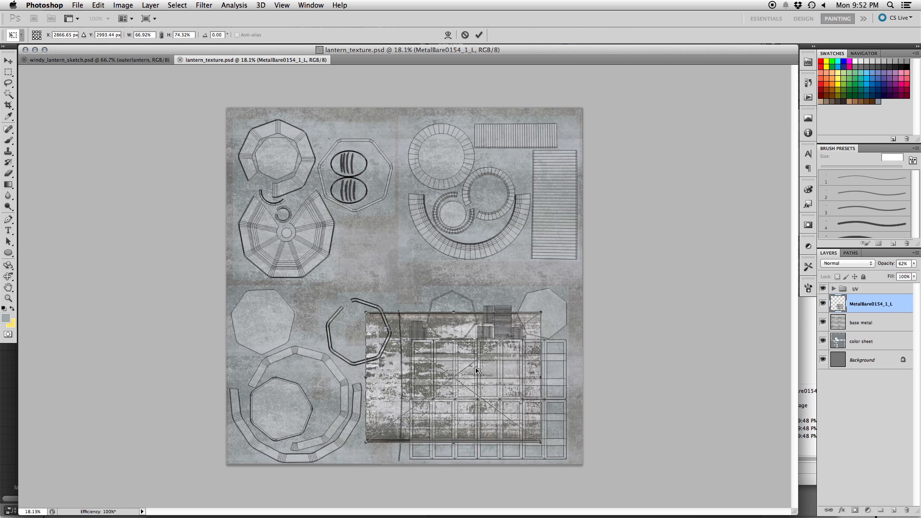
key("Return")
key("0")
key("s")
key("v")
left_click_drag(483, 368, 401, 240)
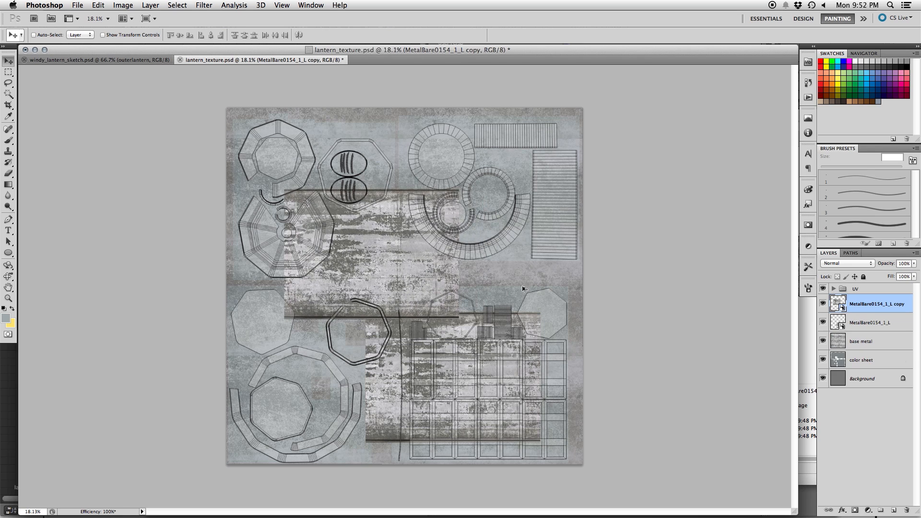
left_click(872, 327, "shift")
key("super+e")
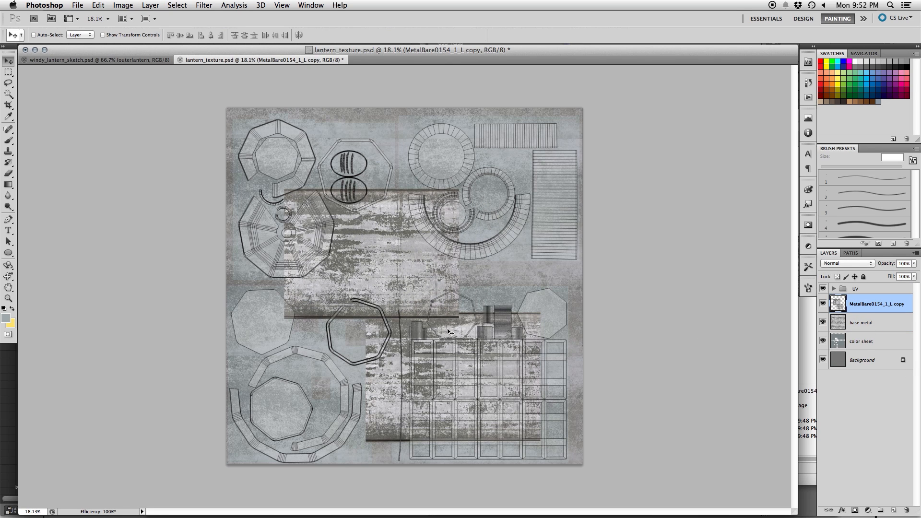
left_click_drag(424, 304, 441, 316)
key("super+a")
left_click_drag(375, 291, 376, 175)
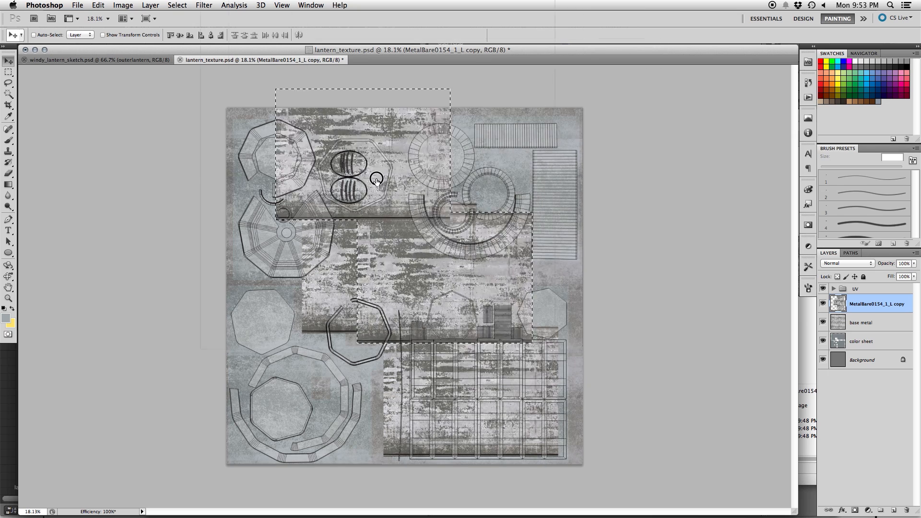
key("super+z")
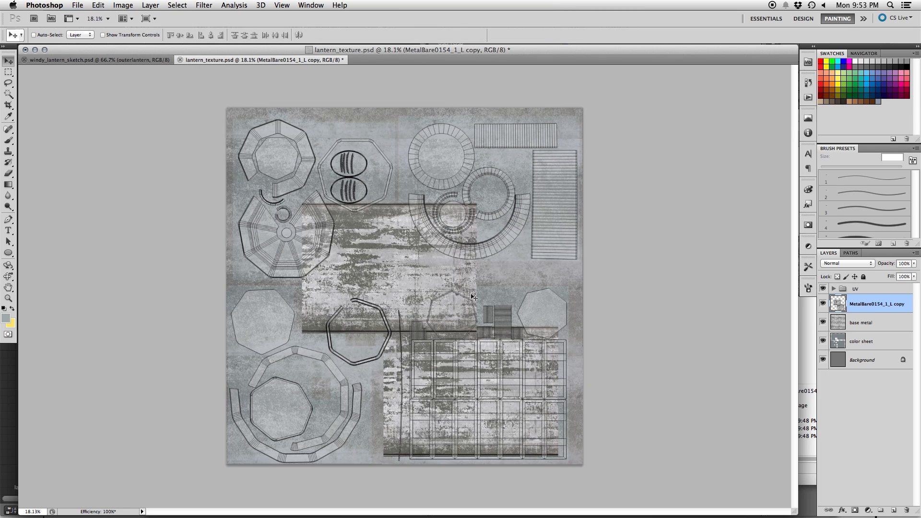
key("alt+super+z")
key("alt+super+z")
key("alt+super+z")
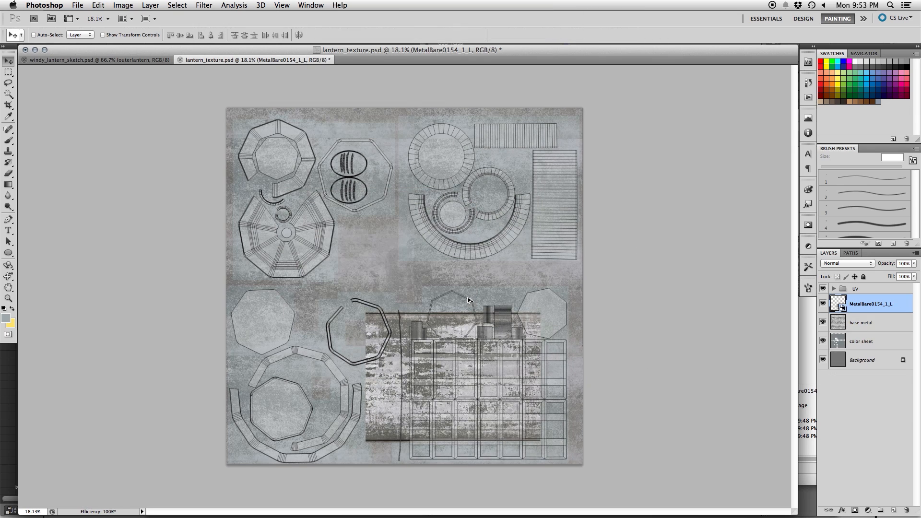
- Rasterize the MetalBare0154_1_L layer and duplicate its metal image within the same layer until it covers most of the texture sheet
right_click(895, 306)
left_click(826, 381)
left_click_drag(489, 344, 373, 306, "alt")
key("super+d")
- Try Soft Light and settle on Overlay as the MetalBare0154_1_L layer's blend mode, and add a layer mask to it
left_click(859, 263)
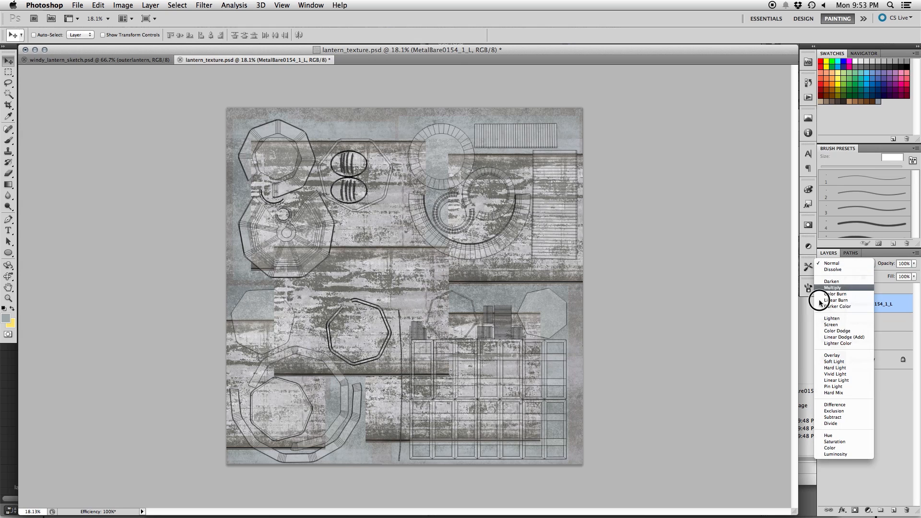
left_click(826, 361)
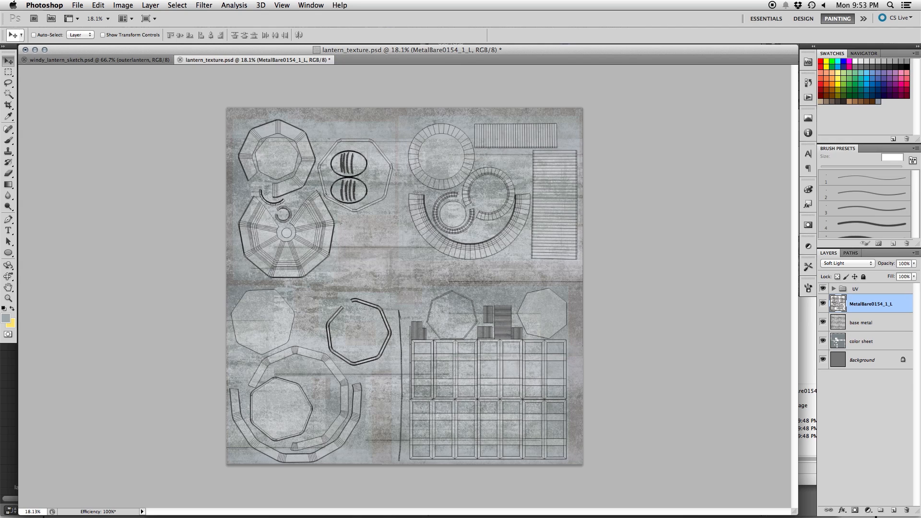
left_click(847, 264)
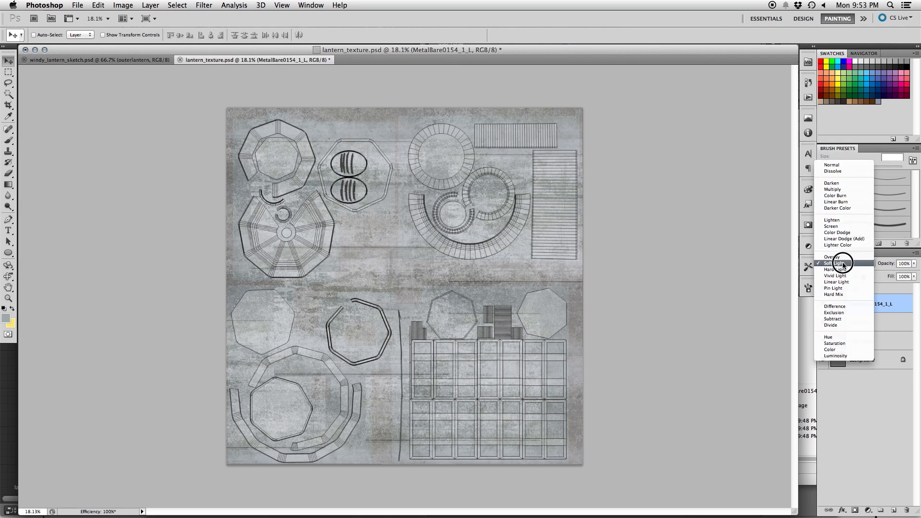
left_click(838, 256)
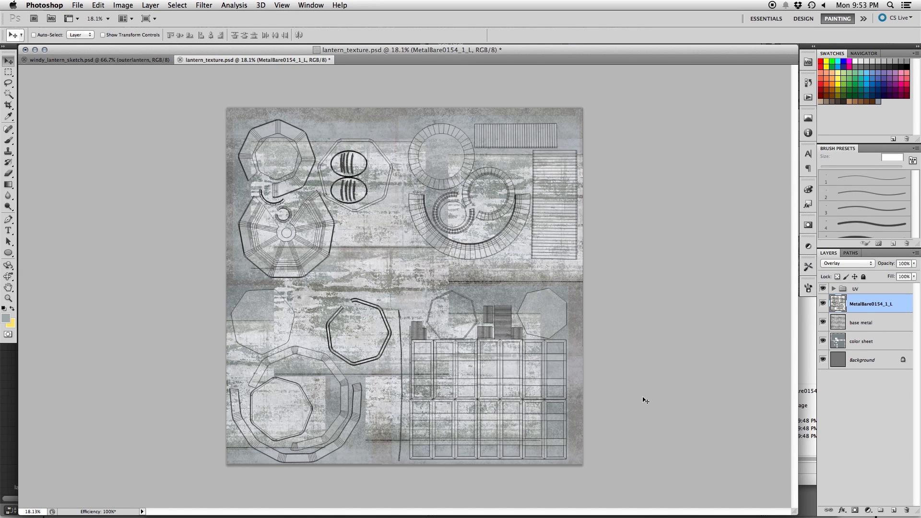
left_click(855, 512)
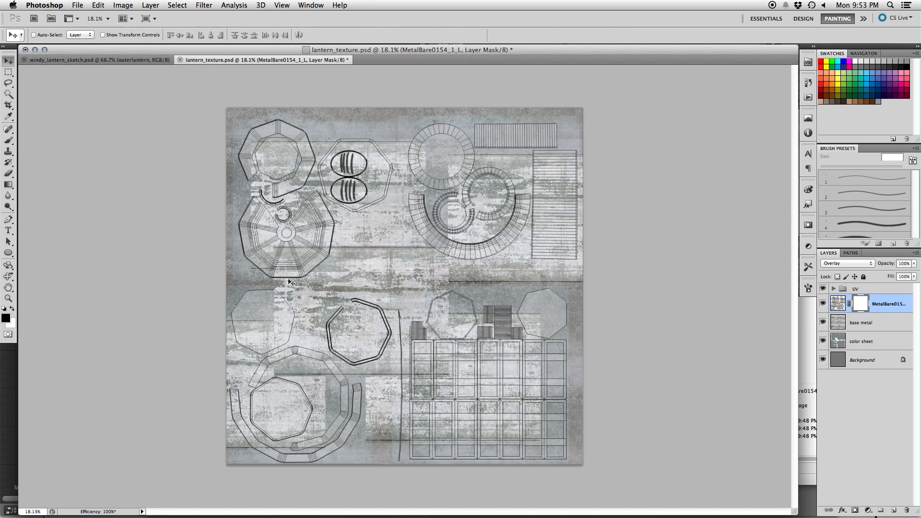
- Replace the Brush tool's presets with a set of textured tips and pick the 41 px tip, sized to 60 px
key("b")
right_click(375, 254)
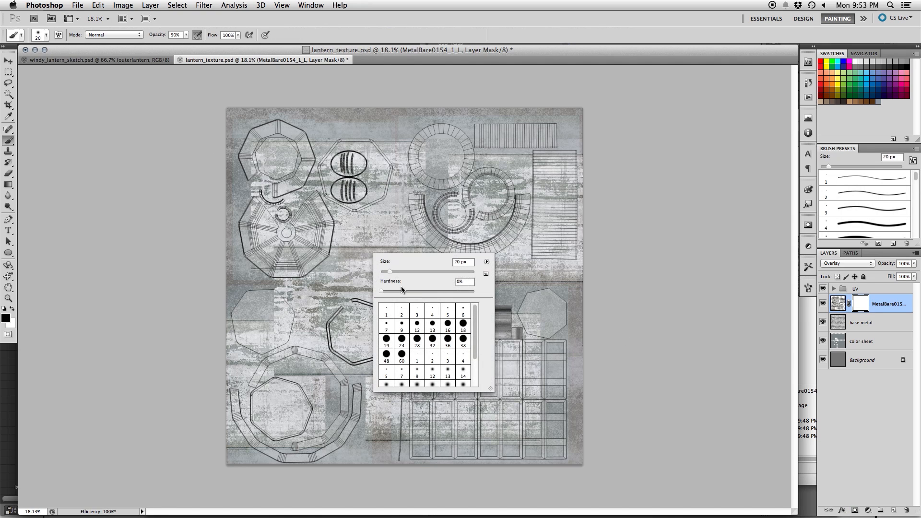
left_click(487, 263)
left_click(541, 451)
left_click(541, 179)
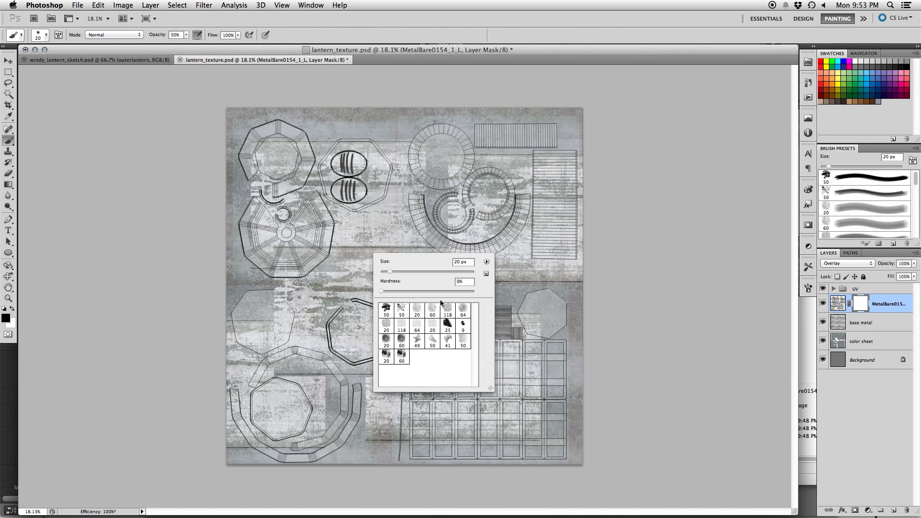
left_click(448, 340)
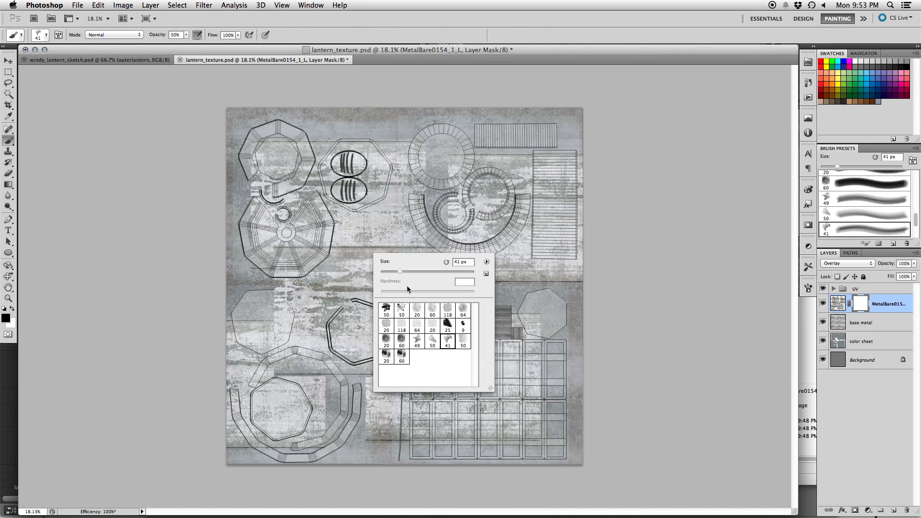
left_click(373, 266)
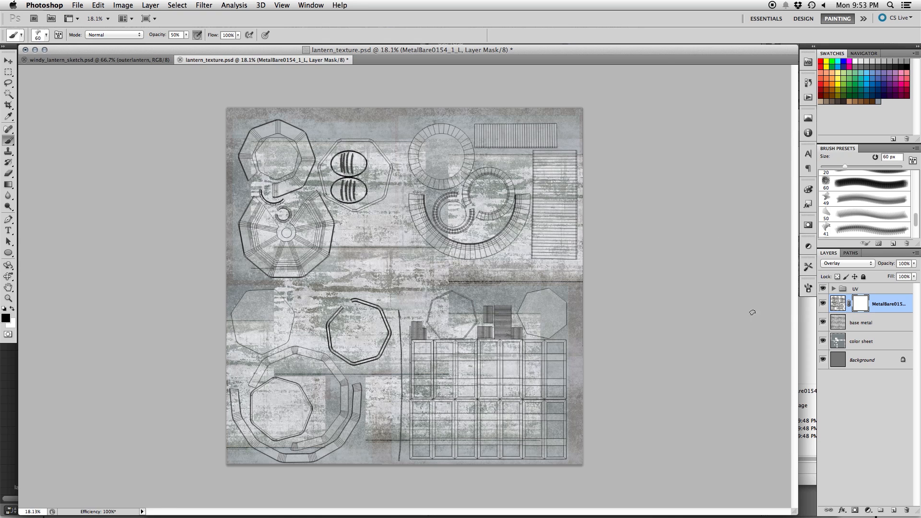
- Enable Shape Dynamics and Scattering for the textured brush in the brush settings
left_click(808, 288)
left_click(638, 320)
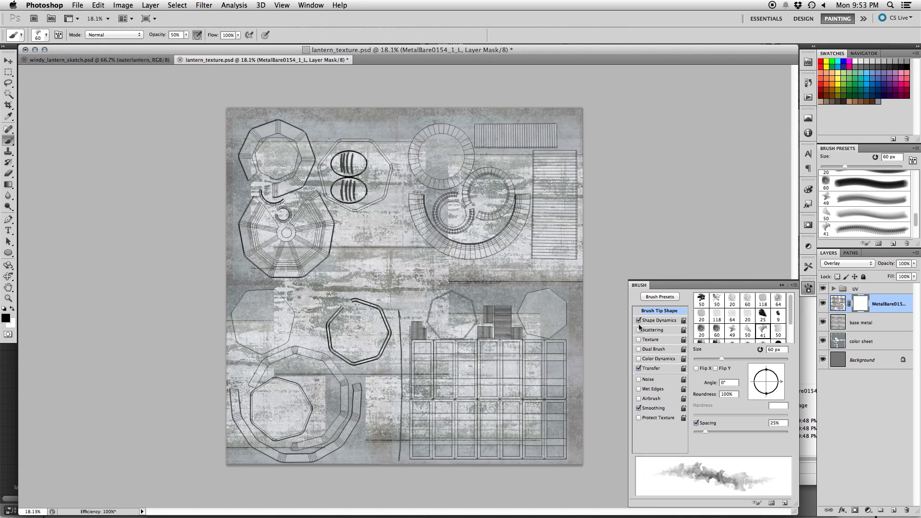
left_click(639, 330)
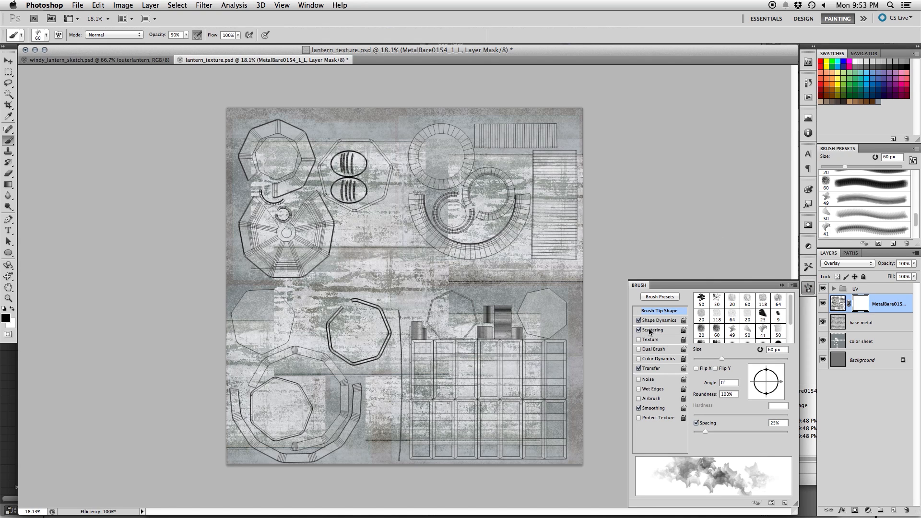
left_click(808, 288)
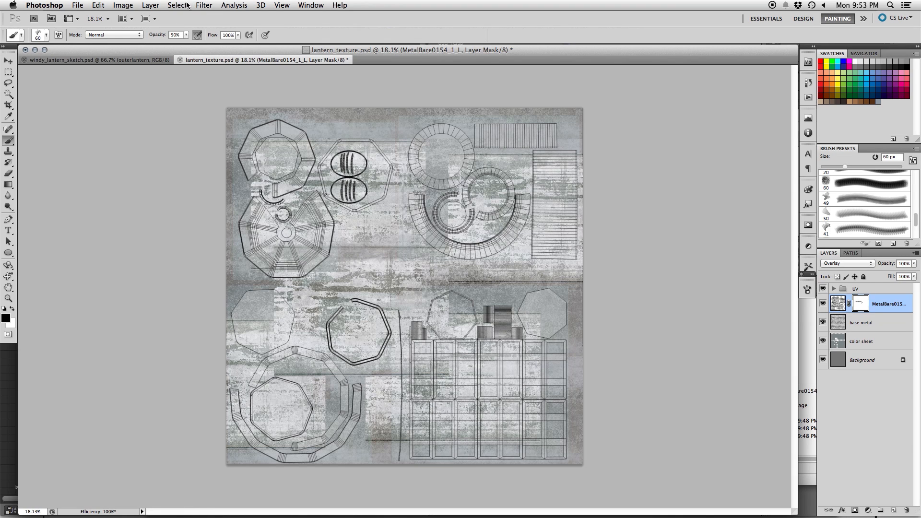
- Raise the brush opacity to 100% and paint out the horizontal seam above the sheet's centre on the layer mask
left_click(186, 34)
left_click_drag(188, 44, 226, 47)
left_click(351, 264)
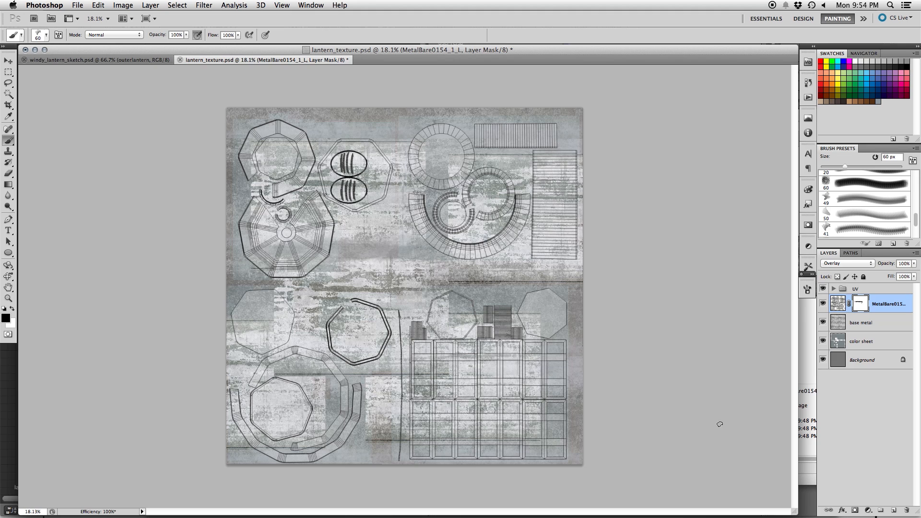
- Fill the MetalBare0154_1_L layer's mask entirely with black
left_click(98, 5)
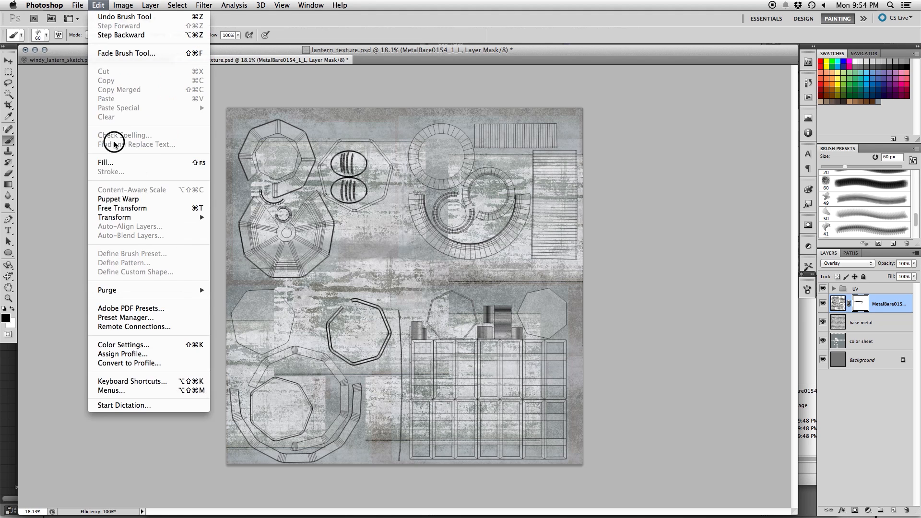
left_click(116, 157)
left_click_drag(451, 218, 422, 283)
left_click(521, 210)
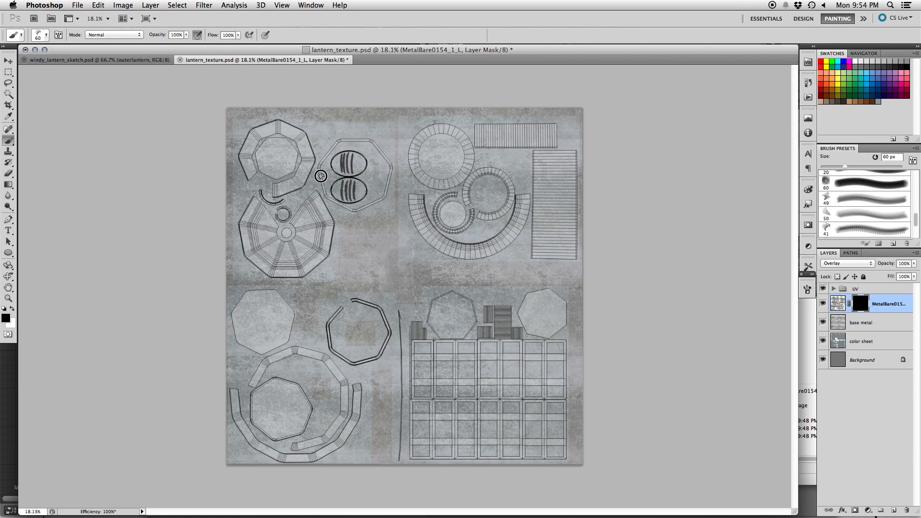
- Paint white with the textured brush on the MetalBare0154_1_L mask over the window grid and other lantern parts, and save the file
key("x")
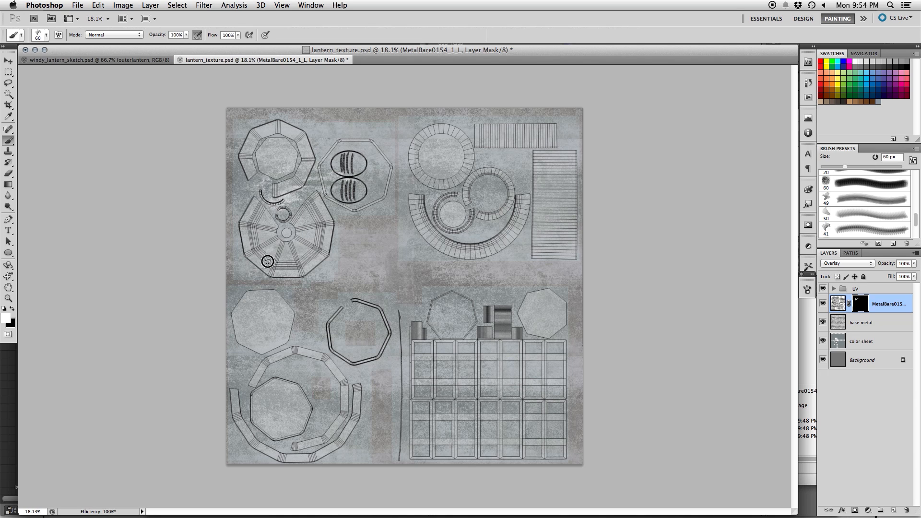
mouse_move(420, 393)
left_mouse_down()
mouse_move(439, 376)
mouse_move(442, 348)
mouse_move(465, 384)
left_mouse_up()
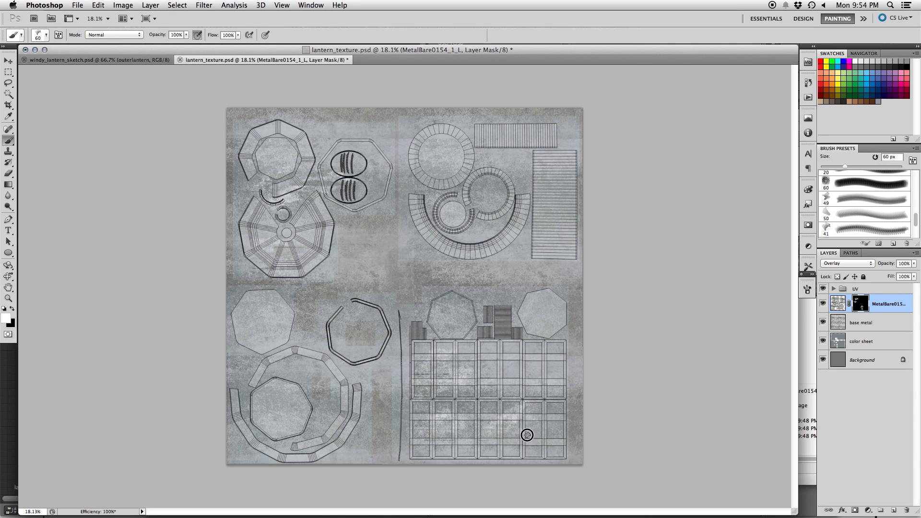
left_click_drag(513, 369, 477, 356)
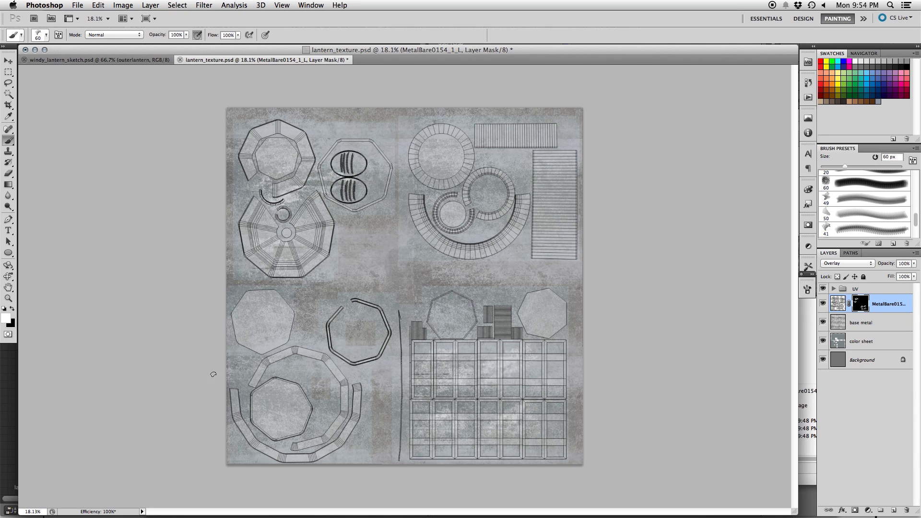
mouse_move(242, 425)
left_mouse_down()
mouse_move(248, 439)
mouse_move(294, 450)
left_mouse_up()
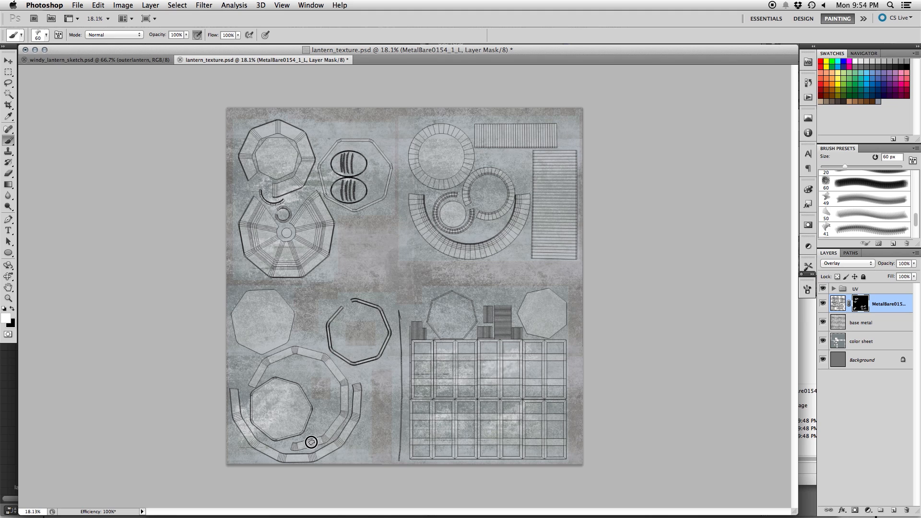
mouse_move(255, 378)
left_mouse_down()
mouse_move(295, 355)
mouse_move(261, 324)
mouse_move(264, 304)
left_mouse_up()
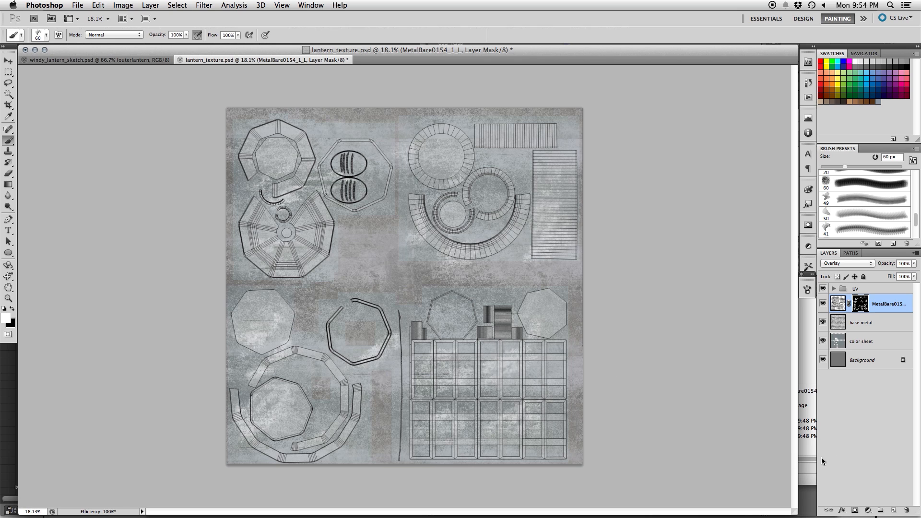
key("super+s")
- Set the MetalBare0154_1_L layer's blend mode to Soft Light and compare the sheet with and without it
left_click(845, 263)
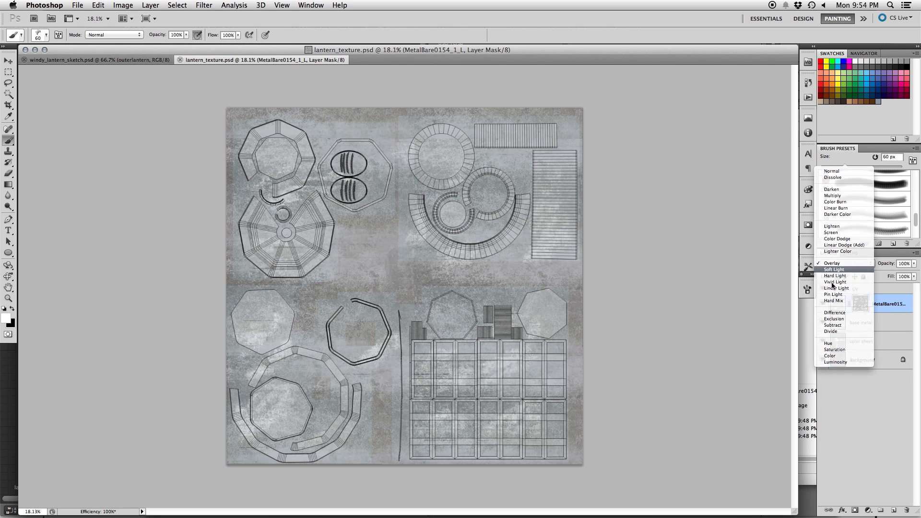
left_click(843, 272)
left_click(823, 302)
left_click(823, 302)
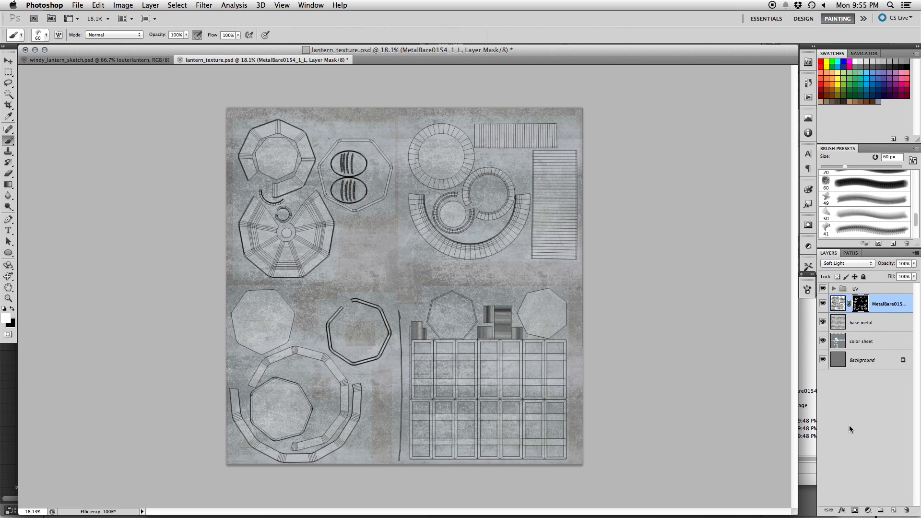
- Add a new layer above the MetalBare0154_1_L layer and set the foreground color to dark blue-grey 40464c
left_click(894, 511)
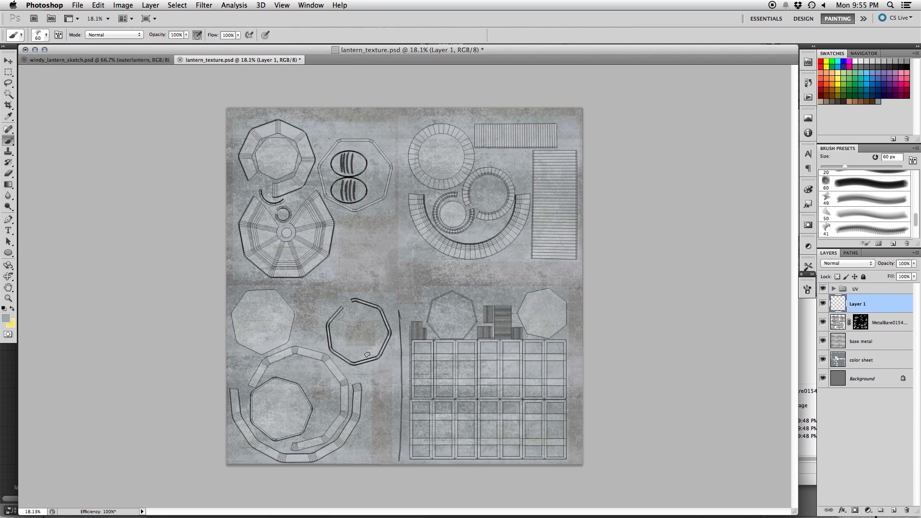
left_click(9, 318)
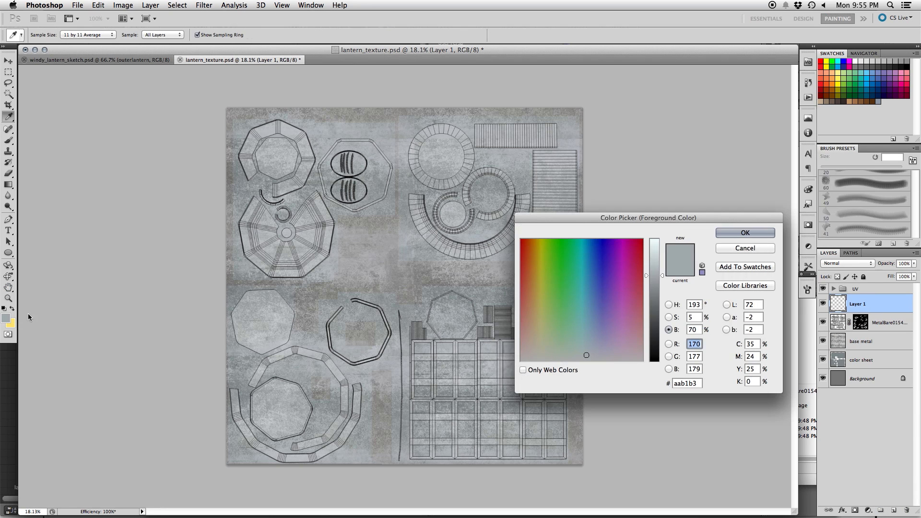
left_click(591, 318)
left_click_drag(591, 318, 593, 331)
left_click_drag(656, 311, 656, 325)
left_click_drag(594, 332, 592, 342)
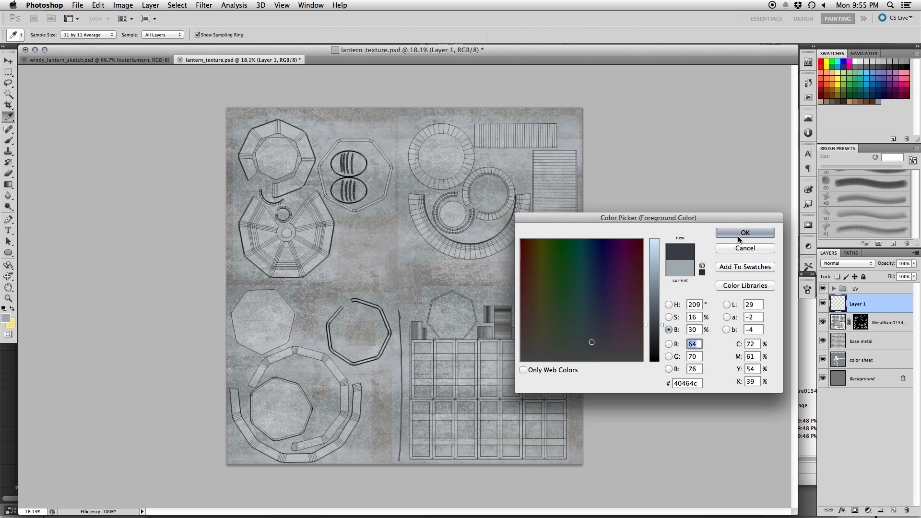
left_click(768, 234)
- Brush dark smudges on the new layer over the window grid's upper part and the polygonal lantern parts in the sheet's left half
key("b")
left_click_drag(463, 359, 497, 349)
mouse_move(273, 317)
left_mouse_down()
mouse_move(263, 323)
mouse_move(265, 308)
mouse_move(242, 333)
mouse_move(259, 356)
left_mouse_up()
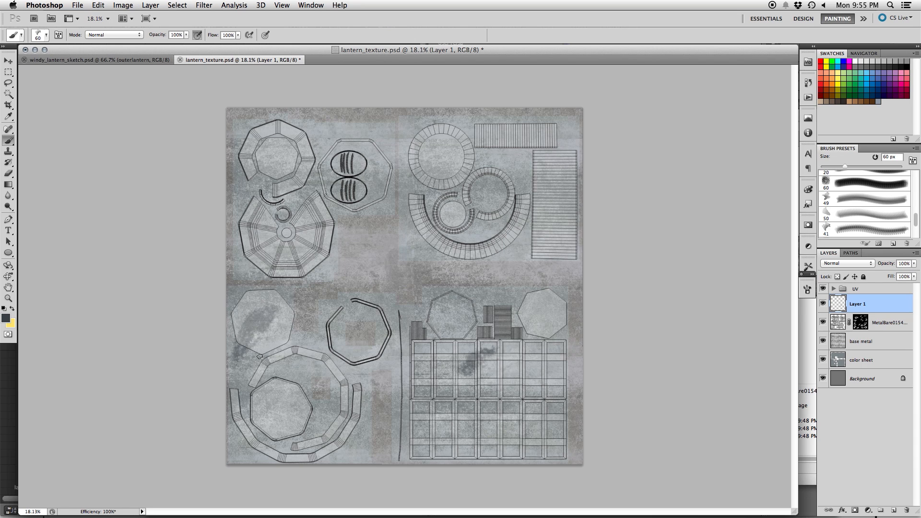
mouse_move(261, 426)
left_mouse_down()
mouse_move(247, 430)
mouse_move(237, 452)
mouse_move(246, 426)
mouse_move(259, 446)
mouse_move(303, 455)
mouse_move(350, 431)
mouse_move(356, 408)
left_mouse_up()
mouse_move(318, 258)
left_mouse_down()
mouse_move(297, 244)
mouse_move(249, 247)
mouse_move(253, 237)
left_mouse_up()
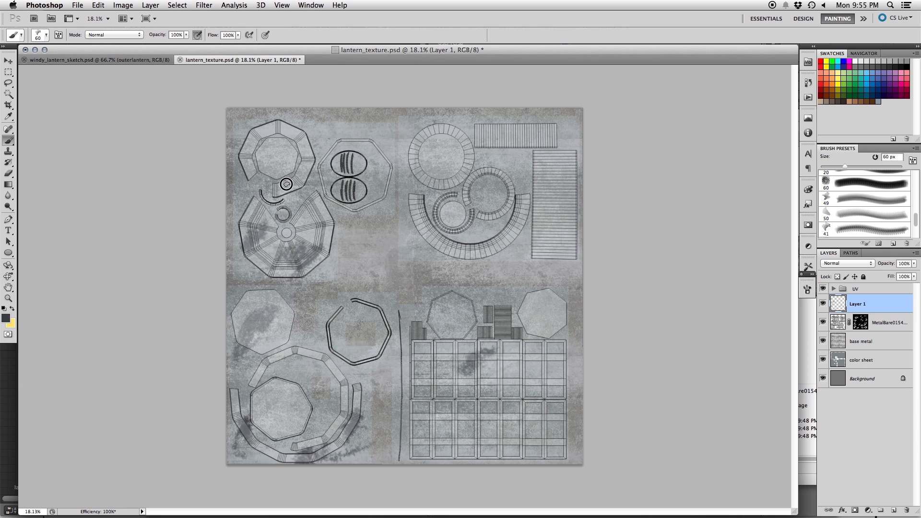
mouse_move(300, 187)
left_mouse_down()
mouse_move(288, 140)
mouse_move(246, 142)
mouse_move(291, 121)
left_mouse_up()
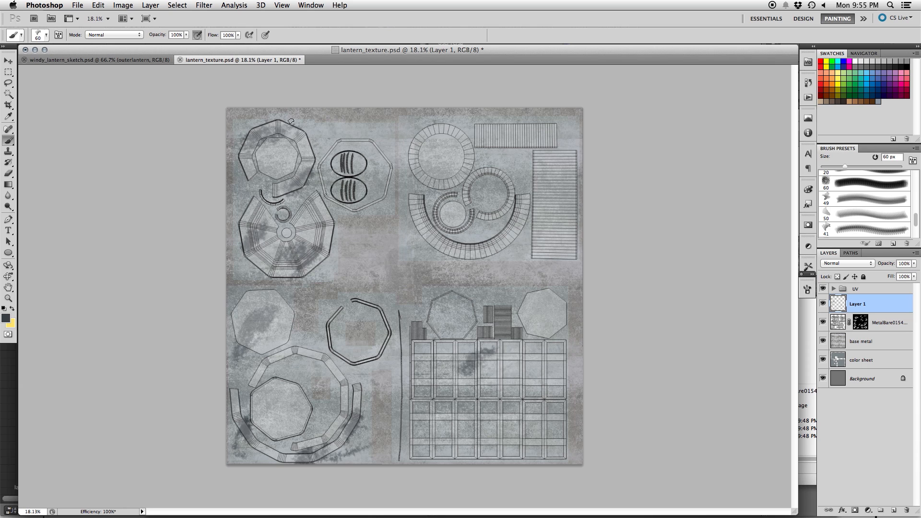
- Brush dark smudges over the ringed and striped parts in the sheet's upper right and across more of the window grid
mouse_move(552, 234)
left_mouse_down()
mouse_move(531, 246)
mouse_move(526, 238)
mouse_move(540, 180)
left_mouse_up()
mouse_move(545, 123)
left_mouse_down()
mouse_move(487, 146)
mouse_move(437, 129)
mouse_move(417, 147)
mouse_move(429, 168)
mouse_move(407, 166)
mouse_move(427, 179)
mouse_move(410, 235)
mouse_move(417, 227)
mouse_move(475, 276)
mouse_move(461, 203)
mouse_move(471, 171)
mouse_move(457, 180)
left_mouse_up()
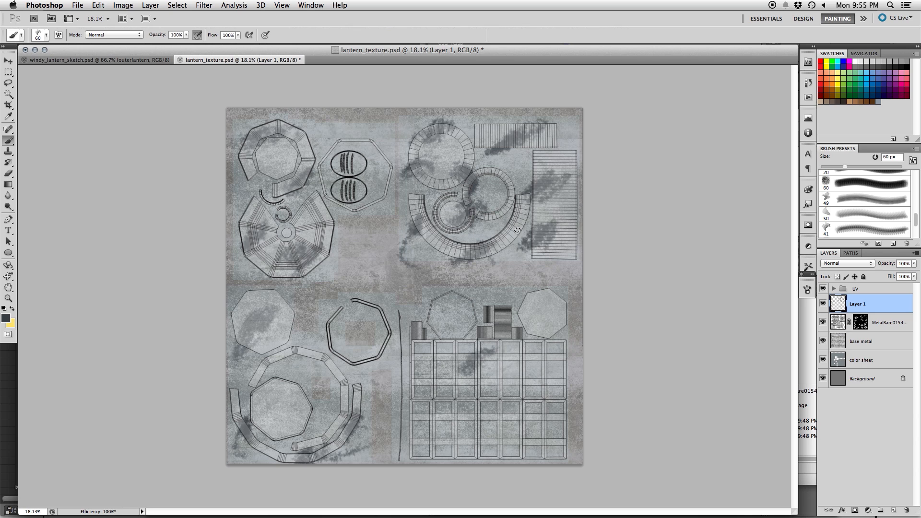
mouse_move(412, 416)
left_mouse_down()
mouse_move(417, 429)
mouse_move(440, 405)
mouse_move(529, 417)
mouse_move(500, 423)
mouse_move(487, 415)
left_mouse_up()
mouse_move(447, 360)
left_mouse_down()
mouse_move(426, 358)
mouse_move(429, 393)
mouse_move(468, 392)
left_mouse_up()
left_click_drag(548, 367, 537, 356)
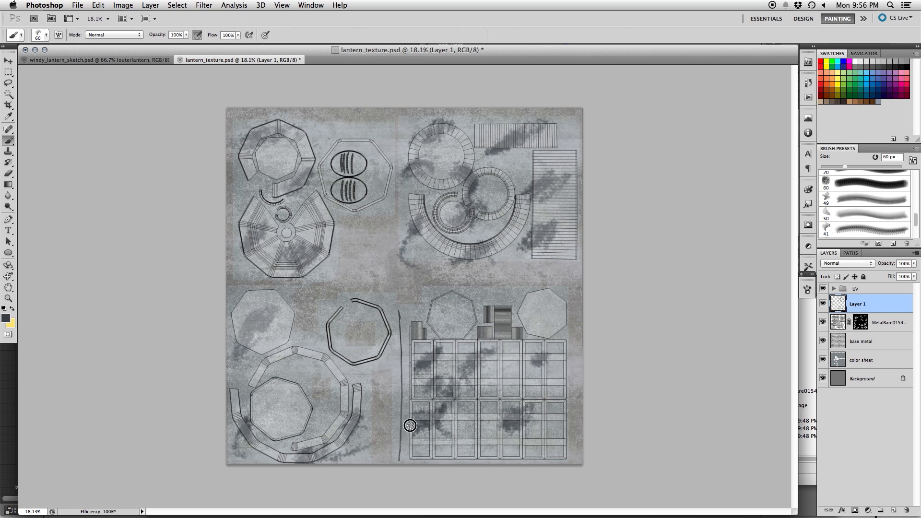
- Save the texture file and rename the new smudge layer to paint1
key("v")
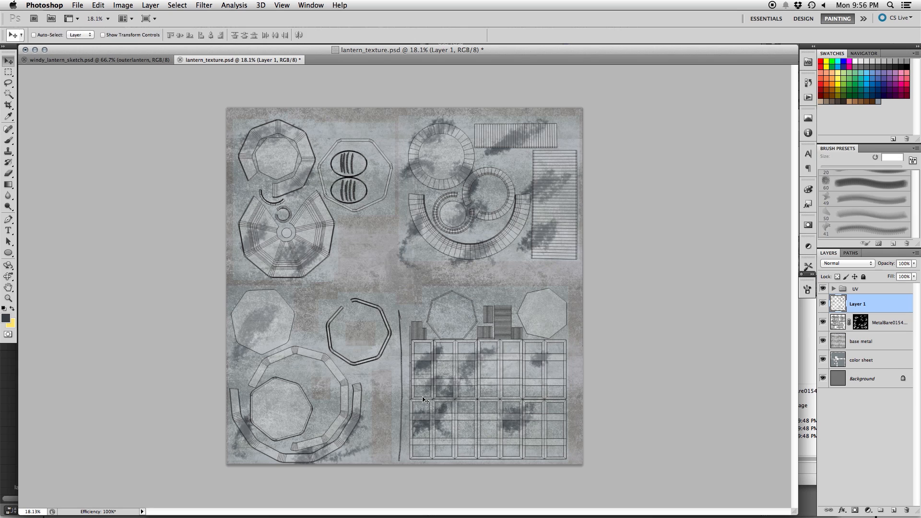
key("super+s")
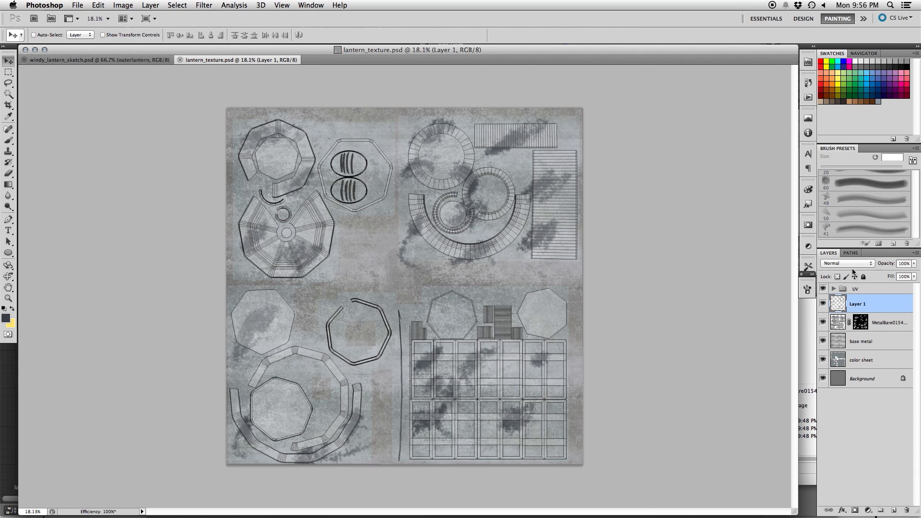
double_click(857, 303)
key("Return")
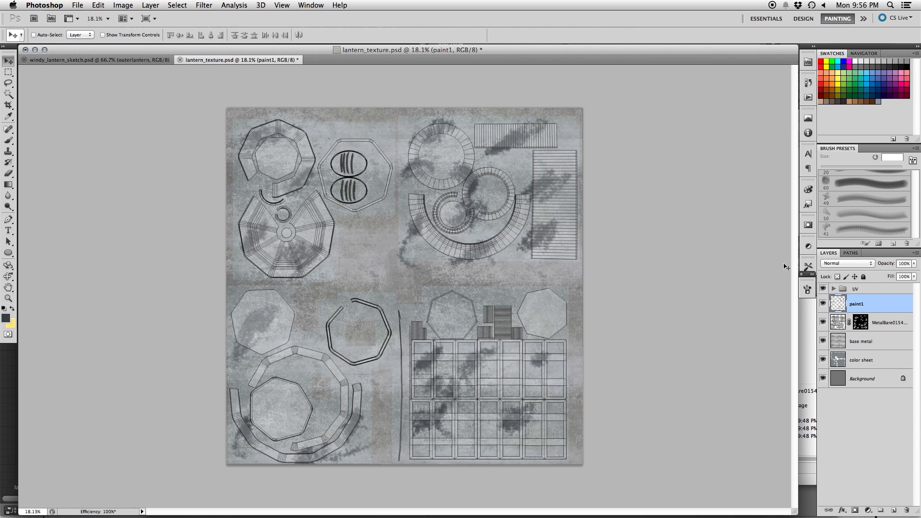
- Set the paint1 layer's blend mode to Hard Light and its opacity to 39%, and save the file
left_click(857, 263)
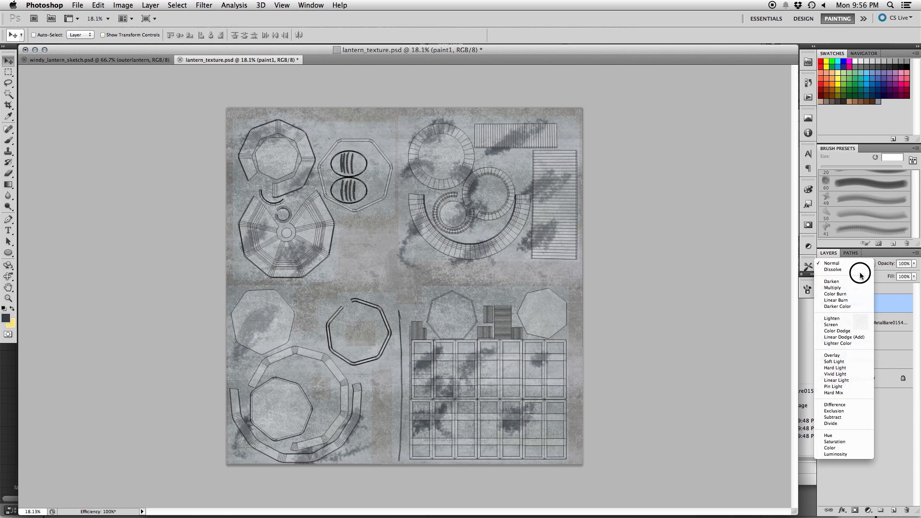
left_click(835, 362)
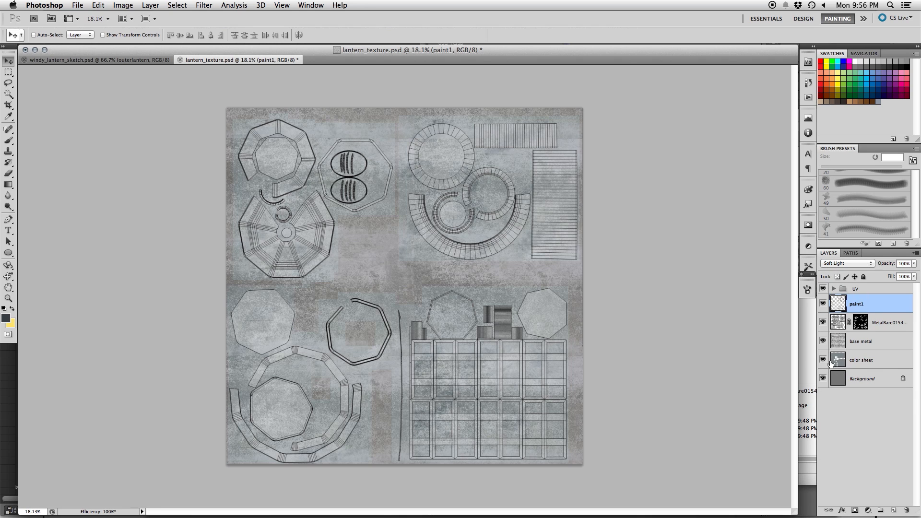
left_click(868, 266)
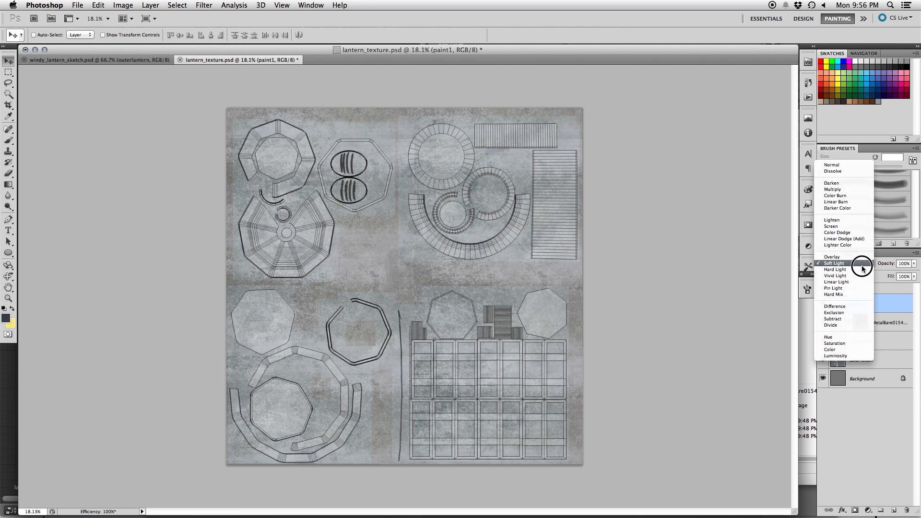
left_click(850, 271)
left_click(914, 263)
left_click_drag(912, 272, 884, 272)
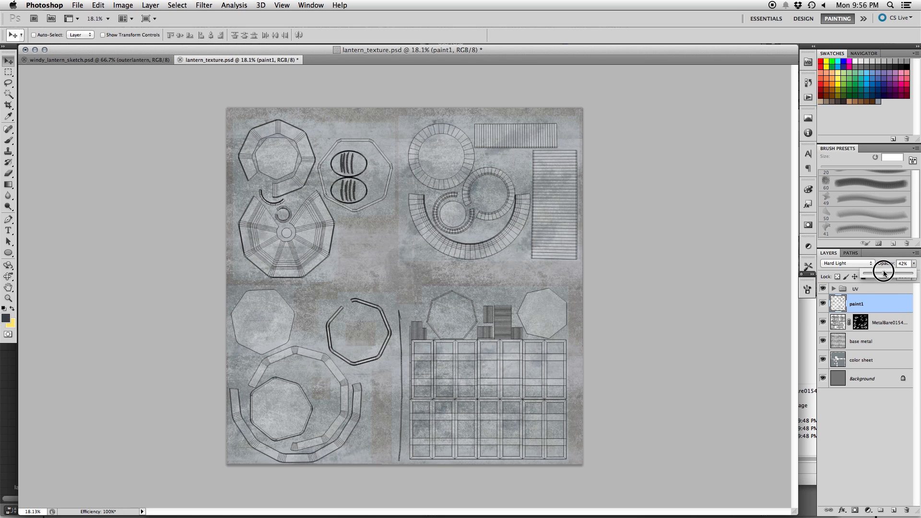
key("super+s")
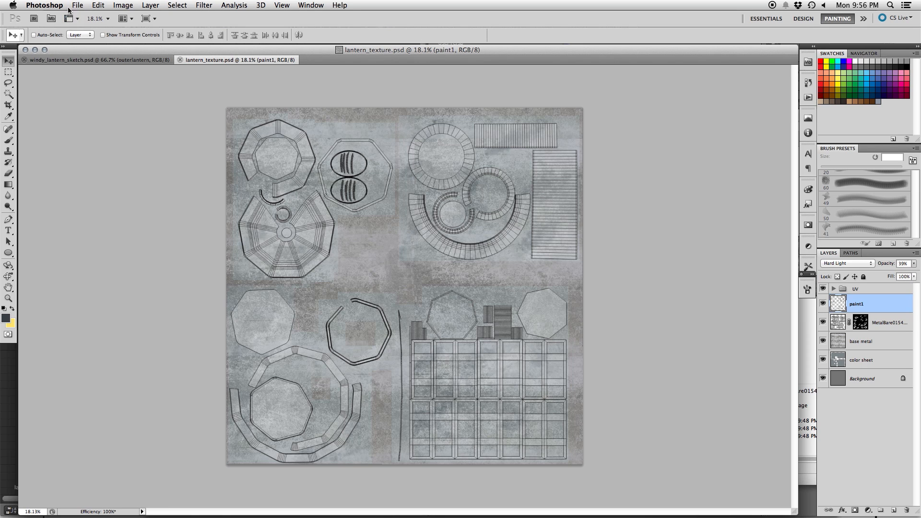
- Export the texture sheet with the qSave01 script
left_click(75, 6)
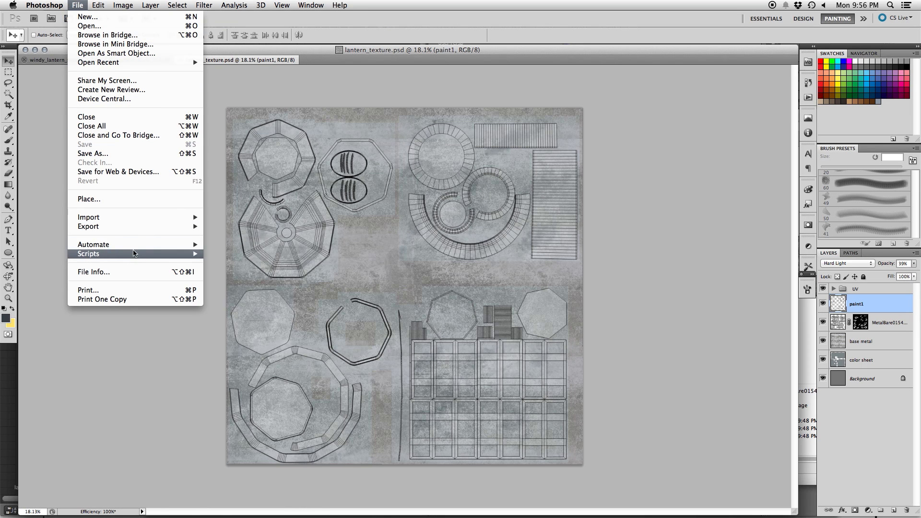
mouse_move(133, 249)
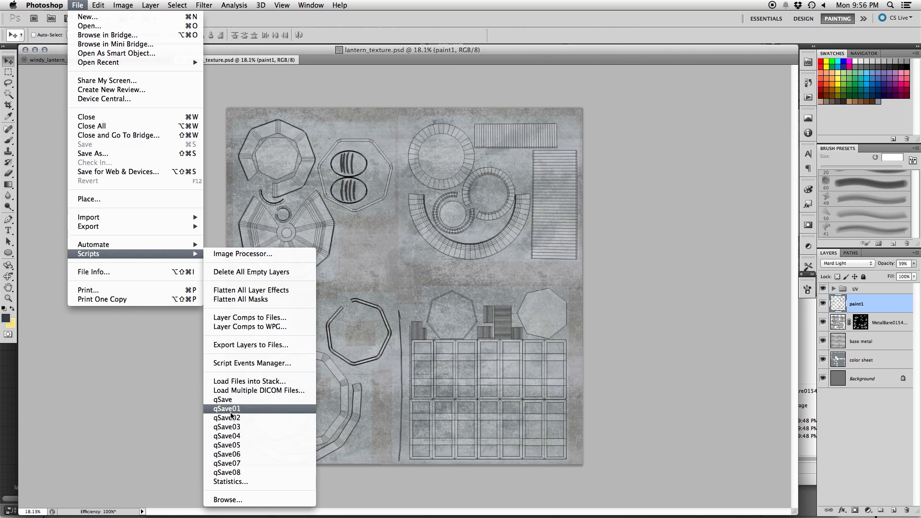
left_click(227, 409)
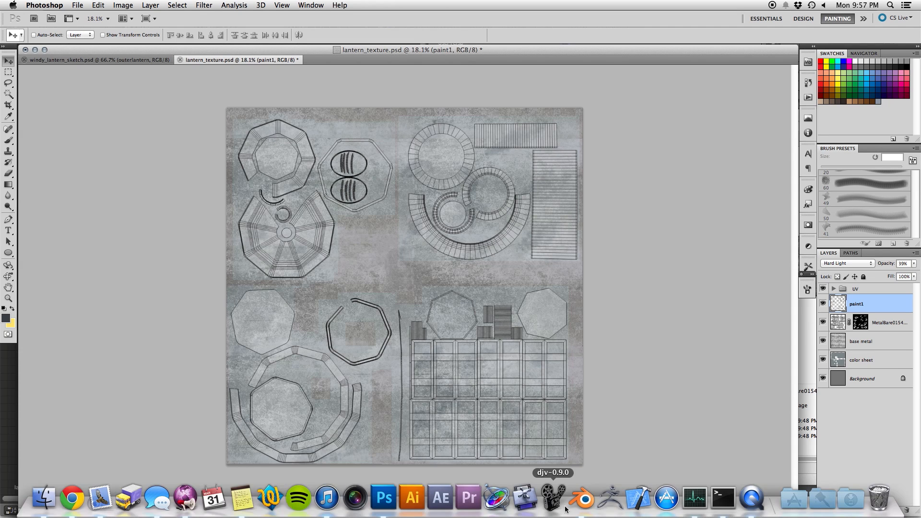
- Switch to Blender, reload the image in the lantern metal material's Image Texture node, and inspect the lantern from several sides
left_click(568, 510)
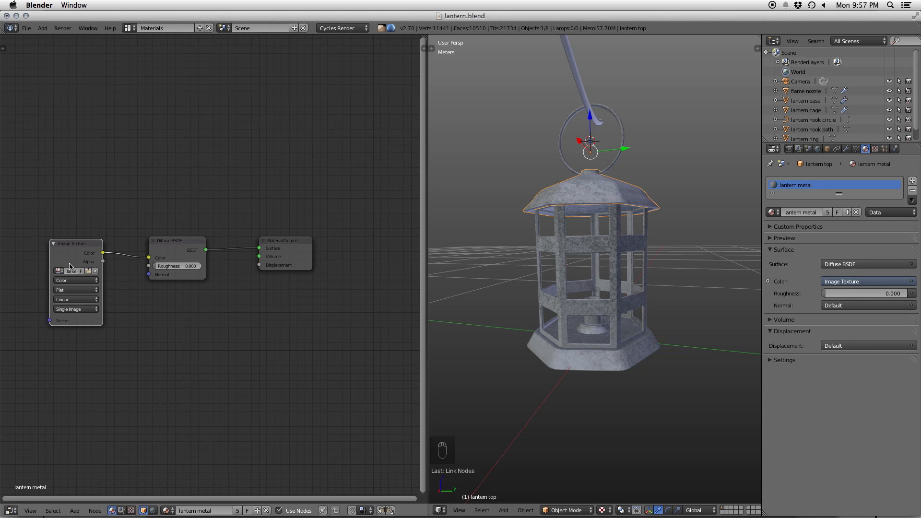
key("n")
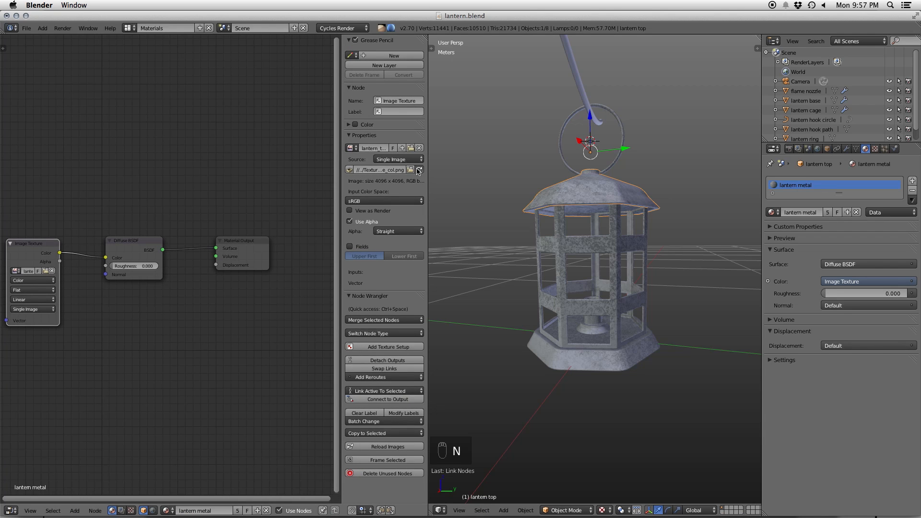
middle_click_drag(634, 213, 496, 236)
middle_click_drag(637, 195, 654, 185)
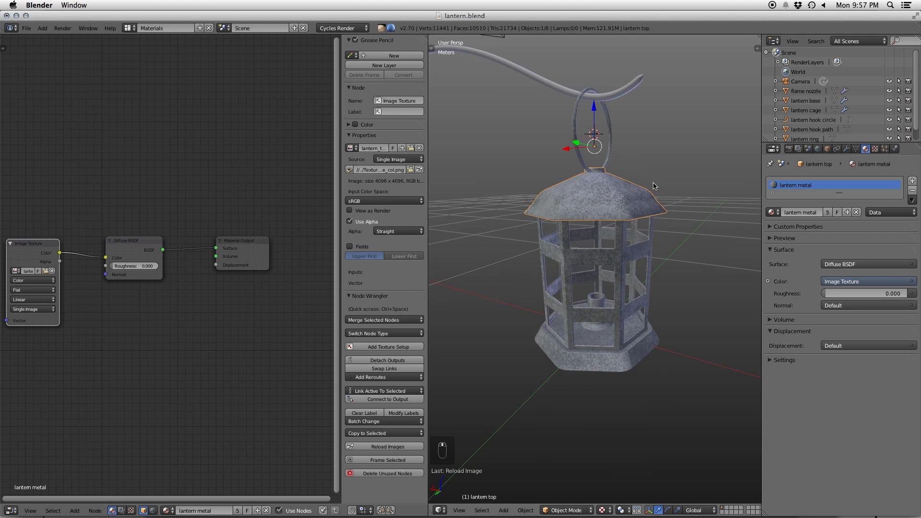
middle_click_drag(589, 205, 619, 197)
middle_click_drag(663, 188, 442, 376)
middle_click_drag(652, 312, 820, 294)
middle_click_drag(576, 329, 685, 261)
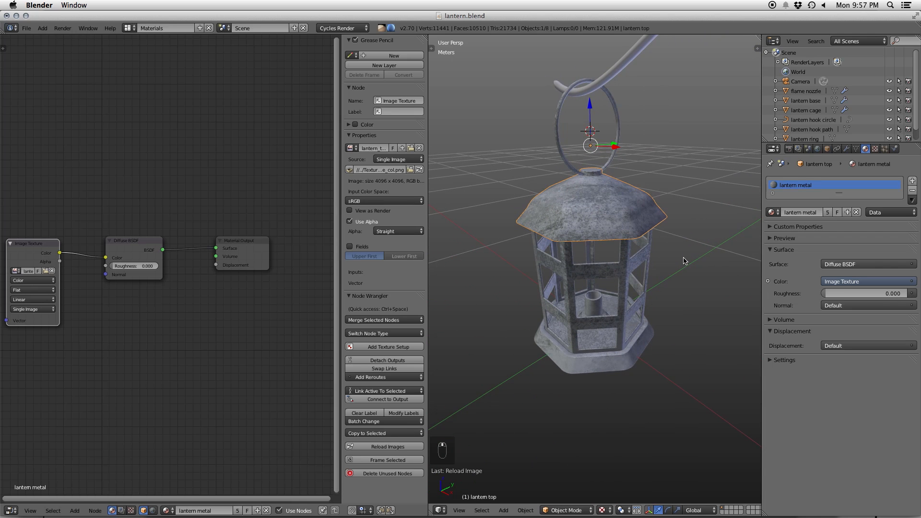
- Rotate the lantern ring about the global Z axis where it hangs on the hook
right_click(621, 124)
key("r")
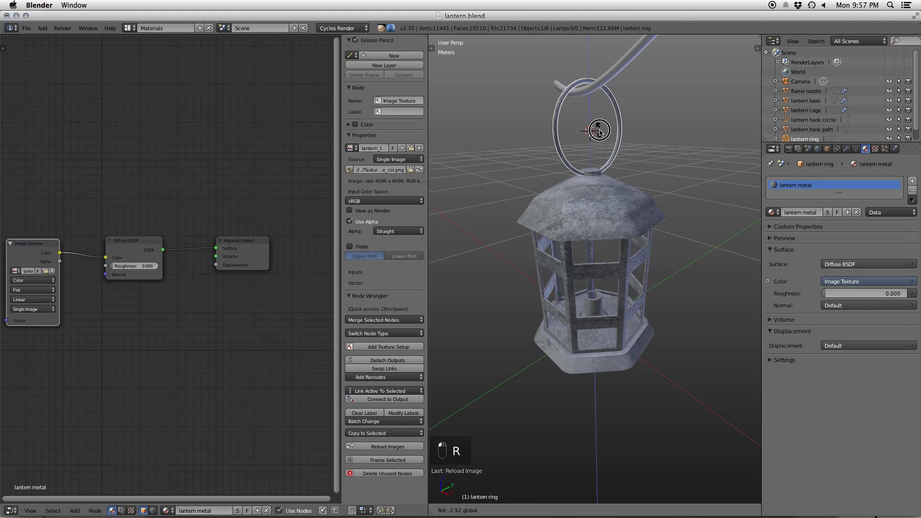
left_click(593, 134)
right_click(604, 72)
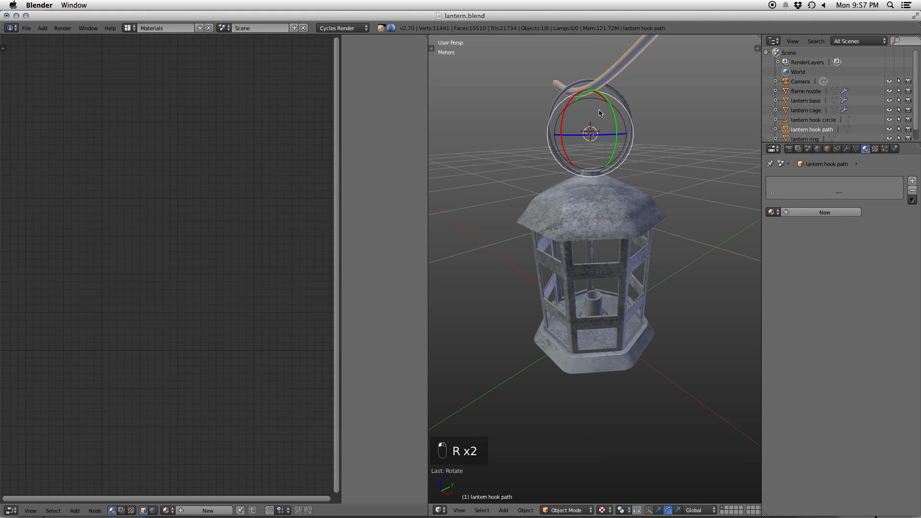
mouse_move(578, 139)
left_mouse_down()
mouse_move(582, 129)
mouse_move(590, 137)
left_mouse_up()
middle_click_drag(590, 137, 624, 139)
right_click(629, 154)
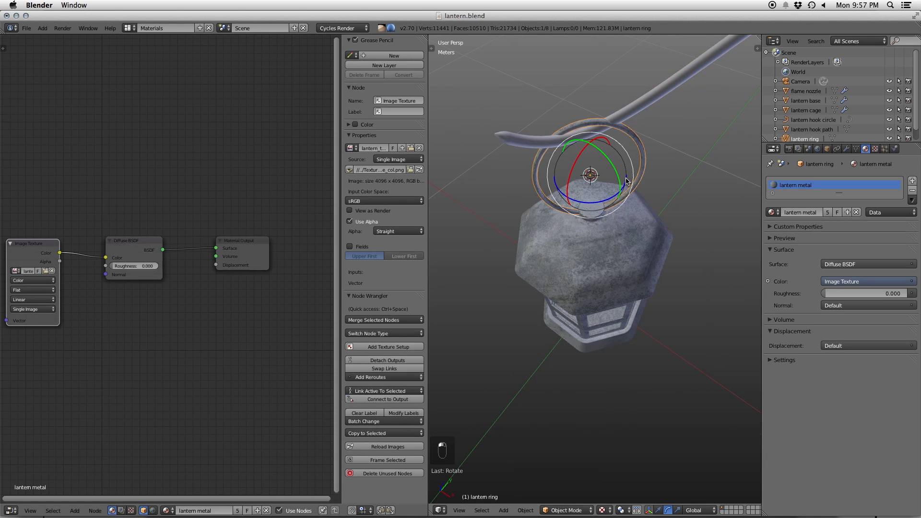
left_click_drag(615, 196, 599, 196)
middle_click_drag(598, 195, 658, 243)
- Deselect everything, select the lantern hook path, and save the Blender file
key("a")
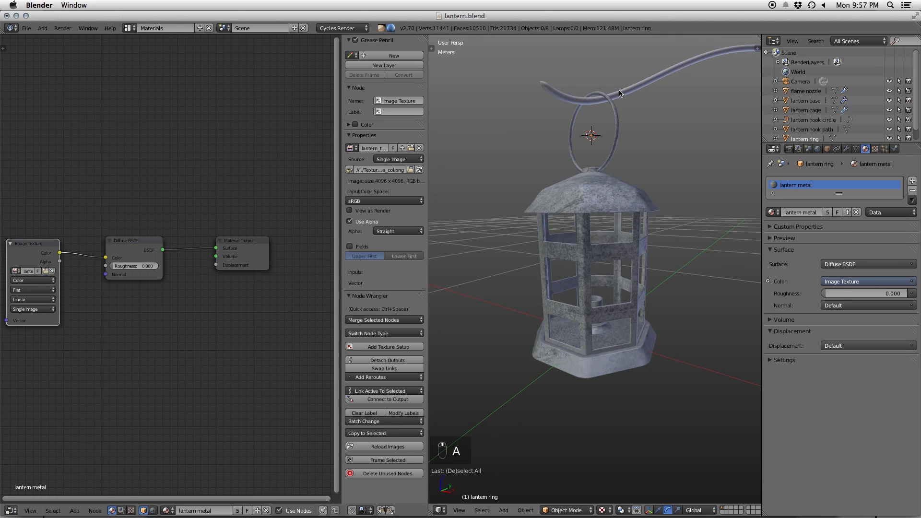
right_click(546, 99)
key("super+s")
left_click(597, 294)
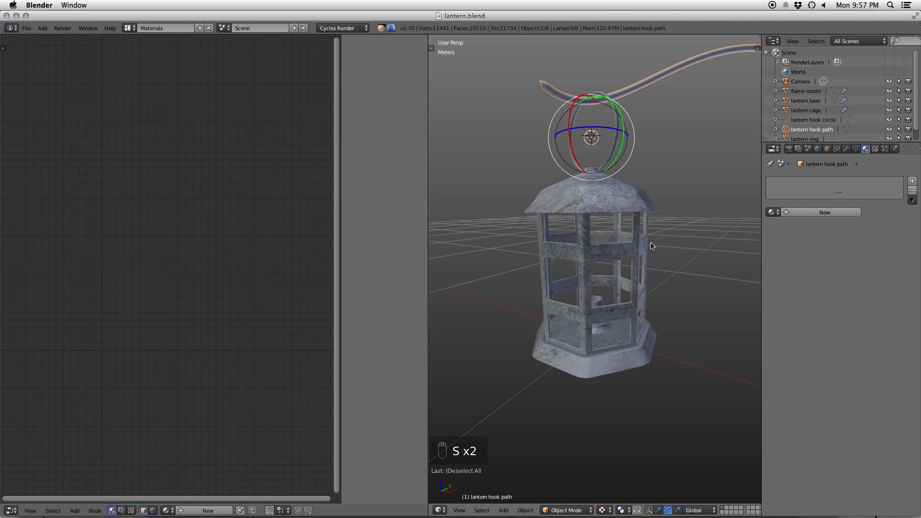
- Deselect everything and examine the textured lantern, its ring and hook from several angles
middle_click_drag(652, 246, 626, 248)
key("a")
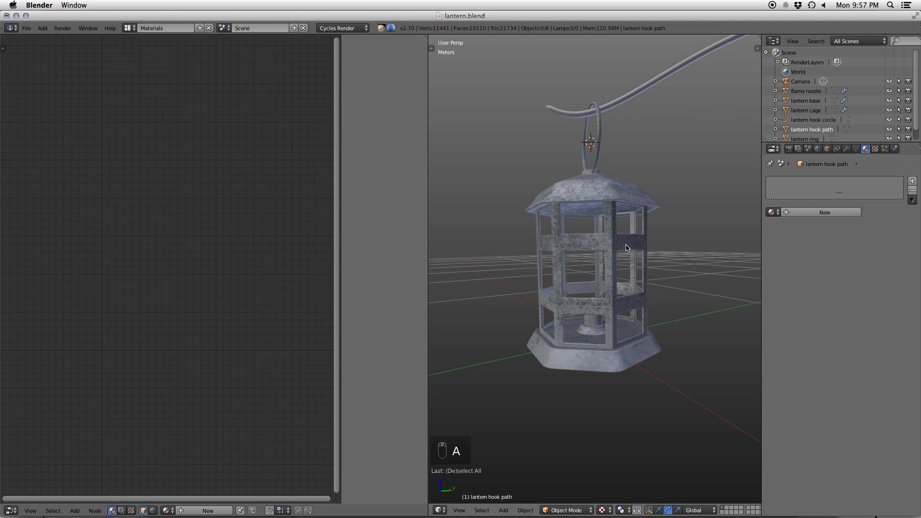
scroll(626, 248, "up", 2)
middle_click_drag(609, 397, 573, 403)
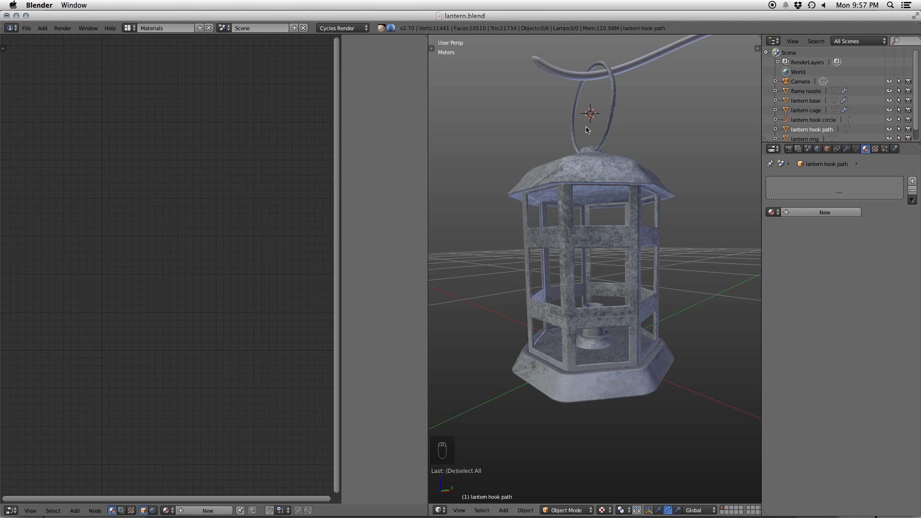
middle_click_drag(599, 137, 628, 190)
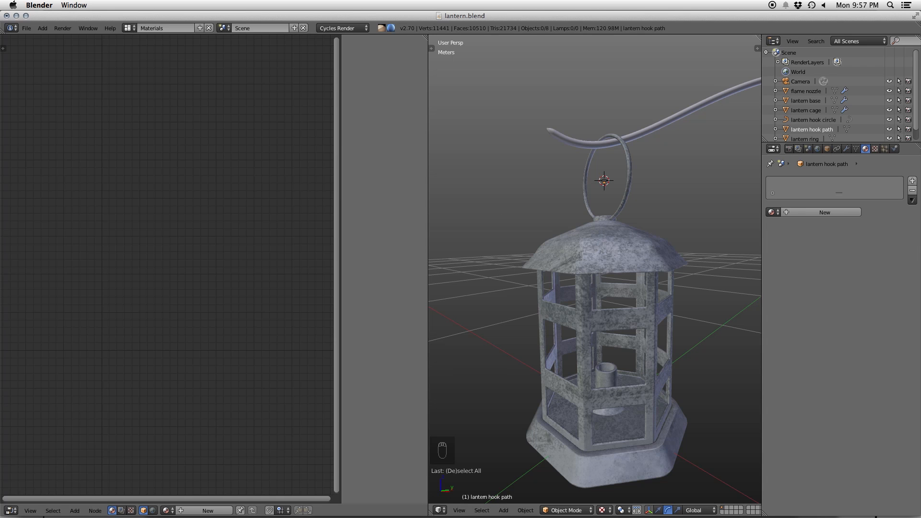
- Switch to Finder and open the CGTextures folder from Scratch > Documents > Textures in a new tab
mouse_move(24, 516)
left_click(44, 498)
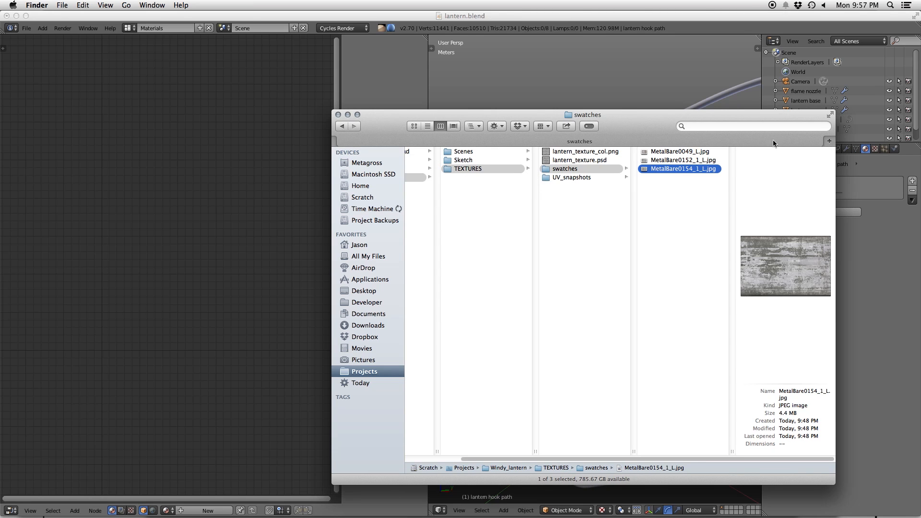
left_click(829, 141)
left_click(367, 197)
left_click(457, 167)
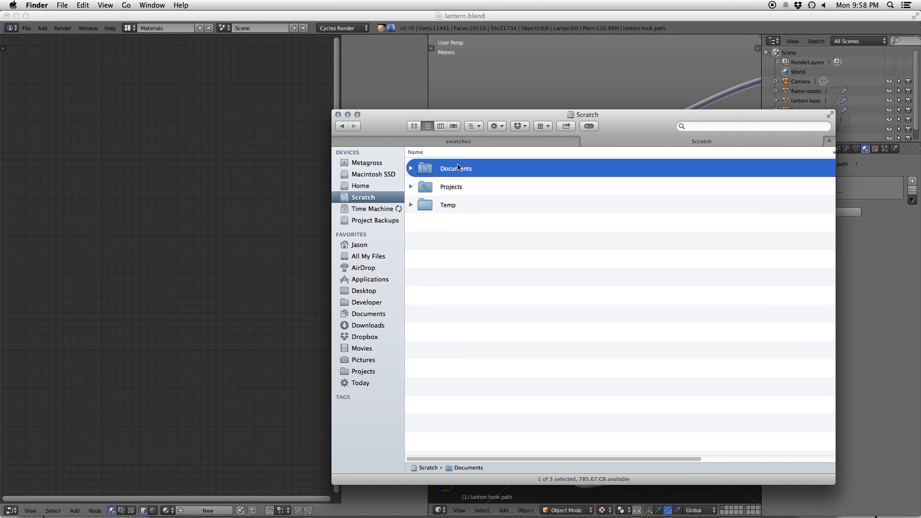
double_click(457, 167)
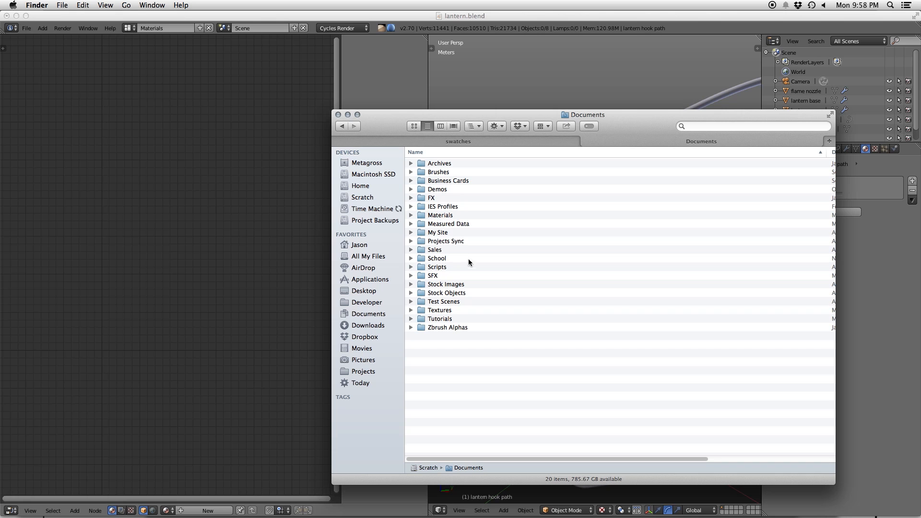
double_click(450, 310)
double_click(452, 172)
- Preview the texture images from BunkerLeaking0085_1_L.jpg through ConcreteDirty0161_L.jpg to choose a grime texture
left_click(499, 192)
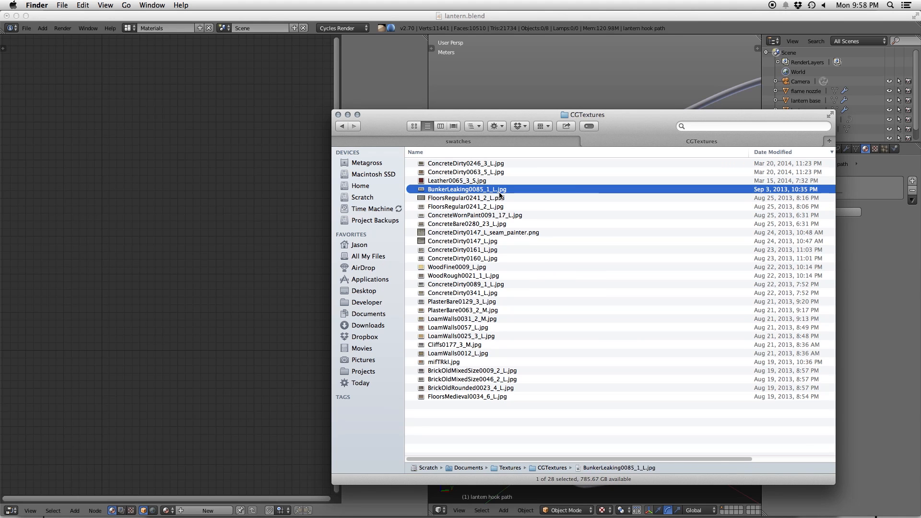
key("space")
key("Down")
key("Down")
key("Down")
key("Down")
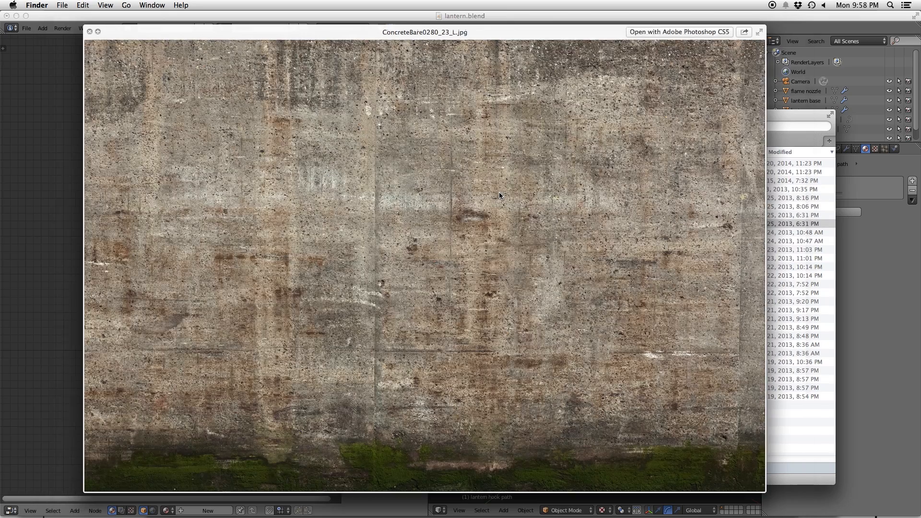
key("Down")
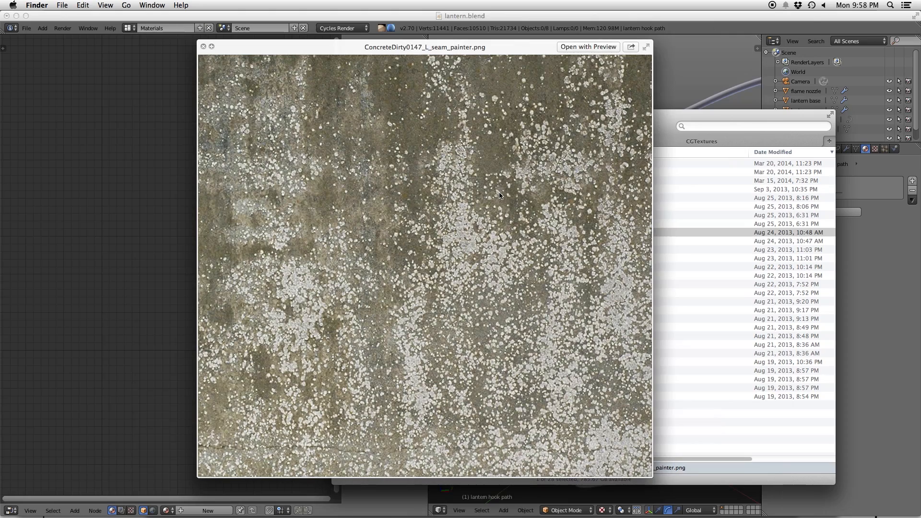
key("Up")
key("Down")
key("Down")
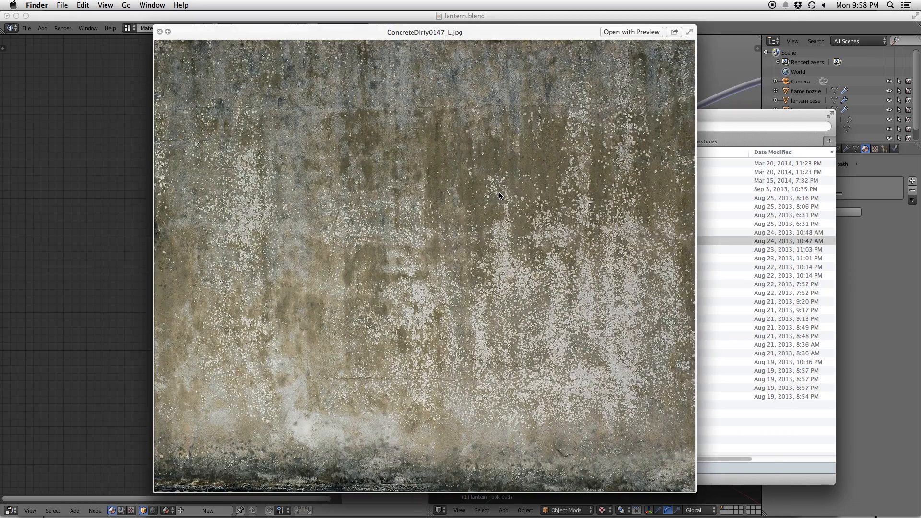
key("Down")
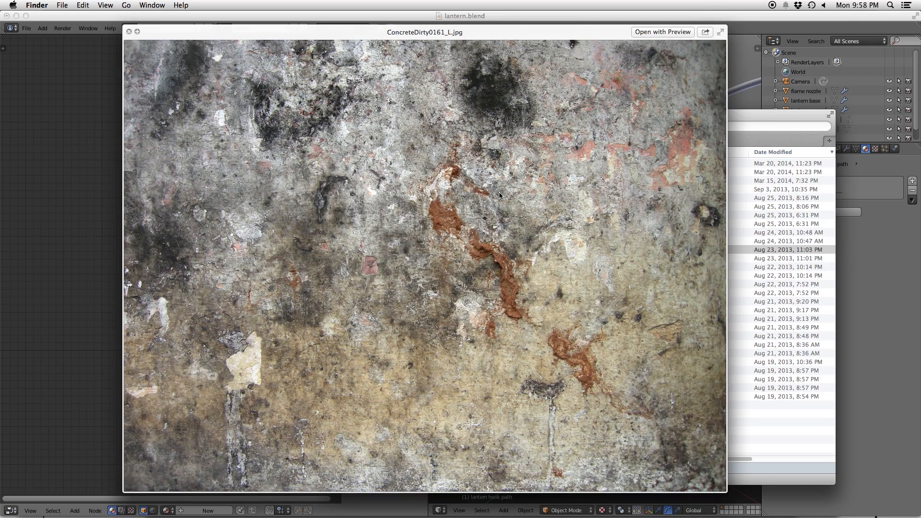
key("space")
- Place ConcreteDirty0161_L.jpg from Finder into lantern_texture.psd in Photoshop, positioned over the curved UV strips in the sheet's upper-right quarter
mouse_move(446, 508)
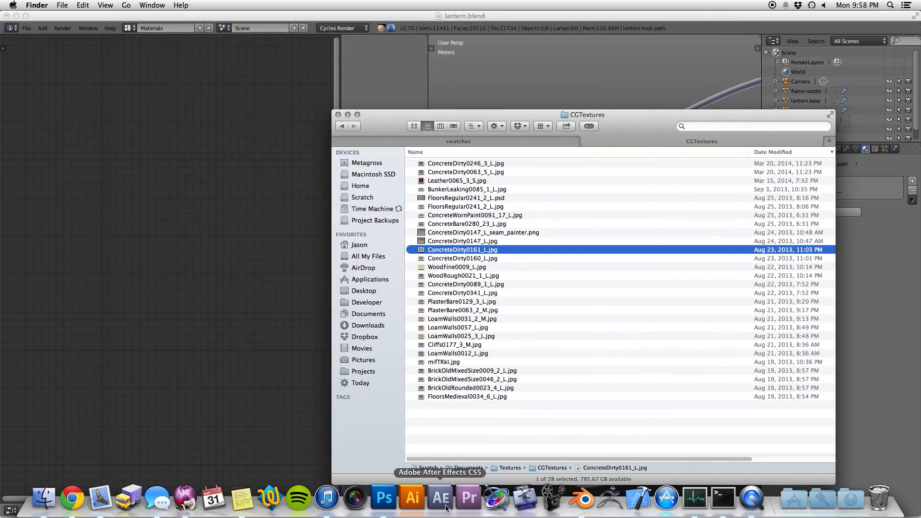
left_click(384, 502)
key("ctrl+Up")
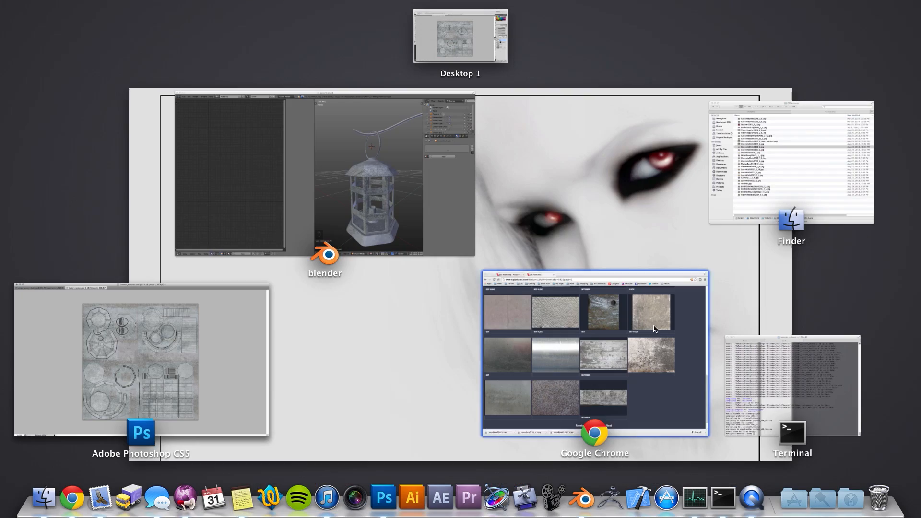
left_click(760, 196)
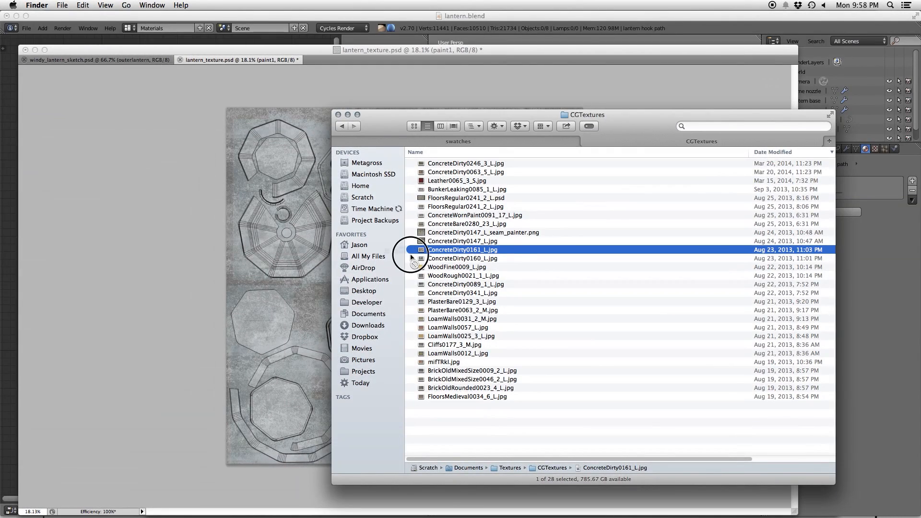
left_click(317, 230)
left_click_drag(320, 235, 456, 305)
left_click_drag(401, 278, 513, 198)
left_click_drag(479, 235, 453, 262)
key("Return")
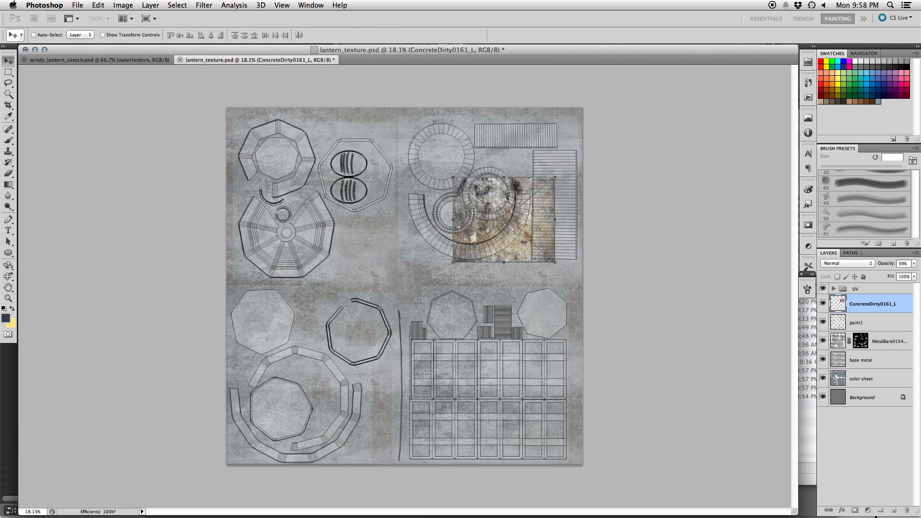
- Rasterize the ConcreteDirty0161_L layer and duplicate its image over the other UV islands within the same layer
right_click(890, 305)
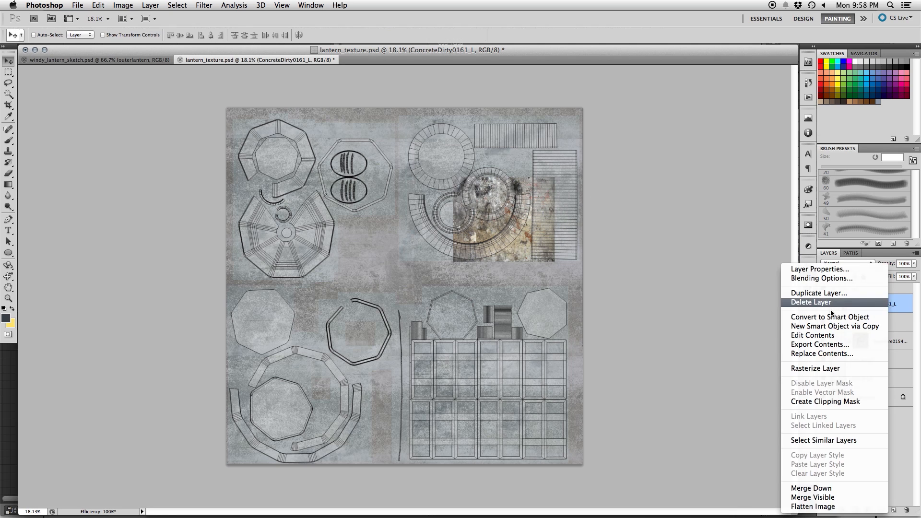
left_click(822, 370)
key("super+a")
left_click_drag(514, 212, 297, 260, "alt")
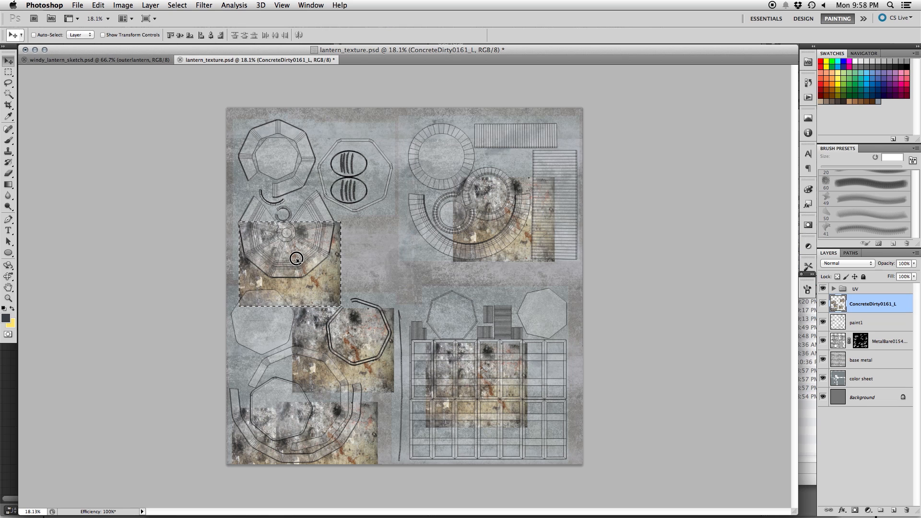
key("super+d")
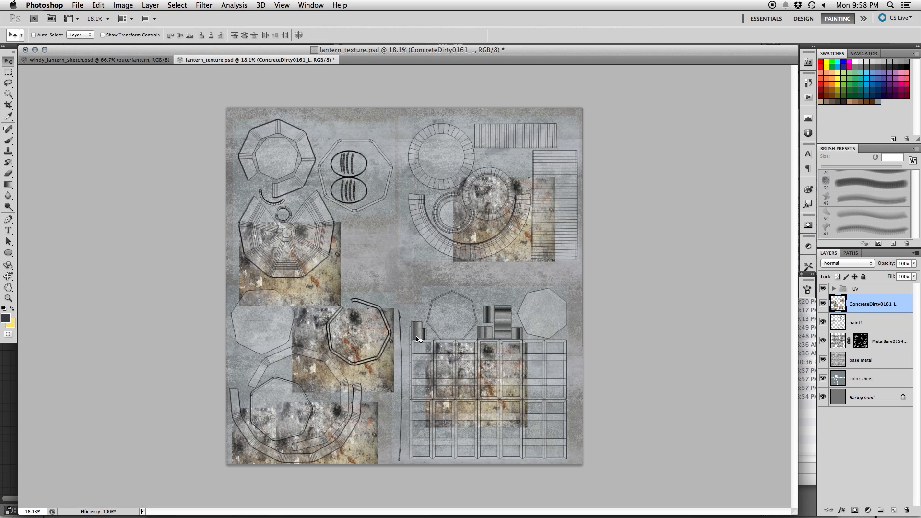
- Move the ConcreteDirty0161_L layer below paint1 and give it a layer mask filled with black
left_click_drag(878, 307, 870, 350)
left_click(854, 511)
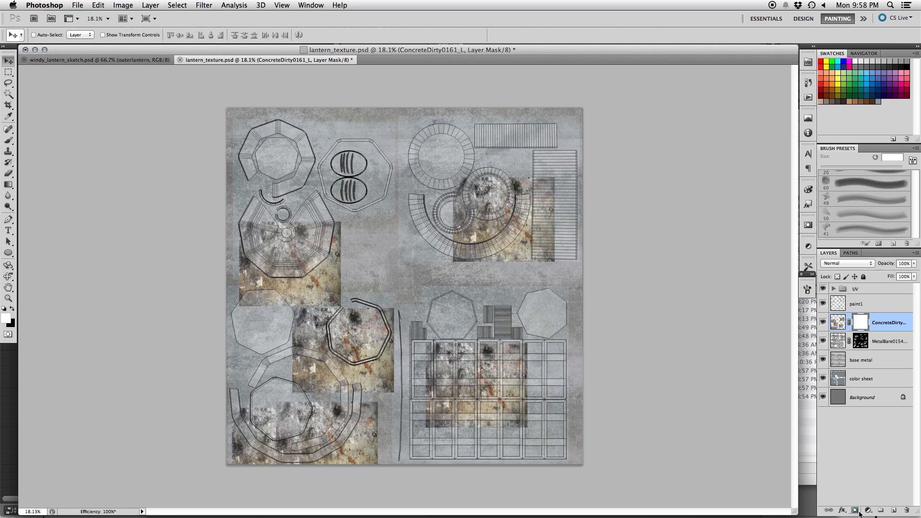
left_click(97, 4)
left_click(111, 166)
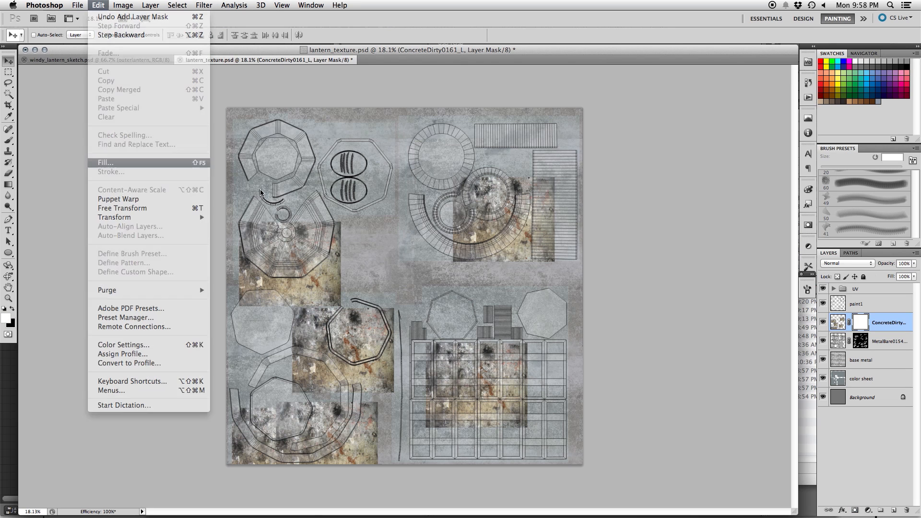
left_click(526, 210)
key("v")
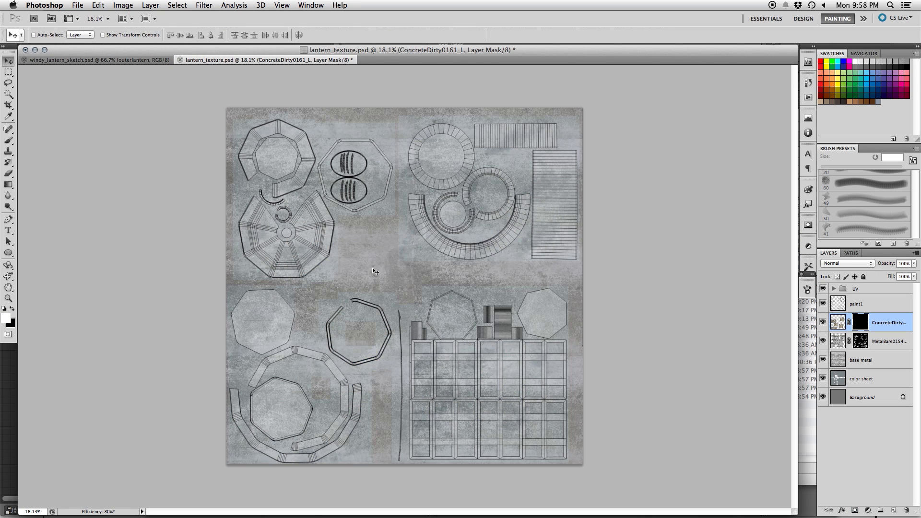
- Paint white on the concrete layer's mask with a 60 px brush, revealing grime on the lower-left curved strips and the cage grid
key("b")
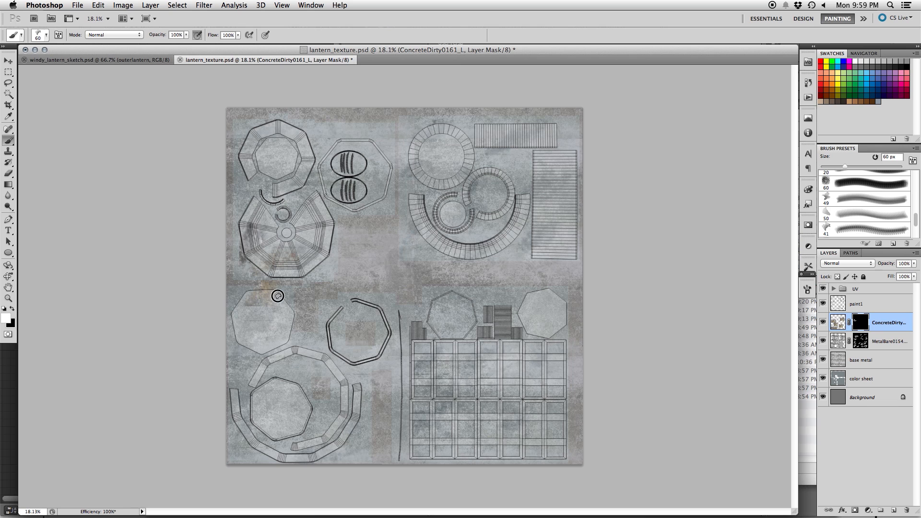
mouse_move(279, 450)
left_mouse_down()
mouse_move(298, 455)
mouse_move(238, 446)
mouse_move(237, 432)
left_mouse_up()
mouse_move(345, 439)
left_mouse_down()
mouse_move(354, 420)
mouse_move(344, 448)
mouse_move(343, 415)
mouse_move(332, 416)
left_mouse_up()
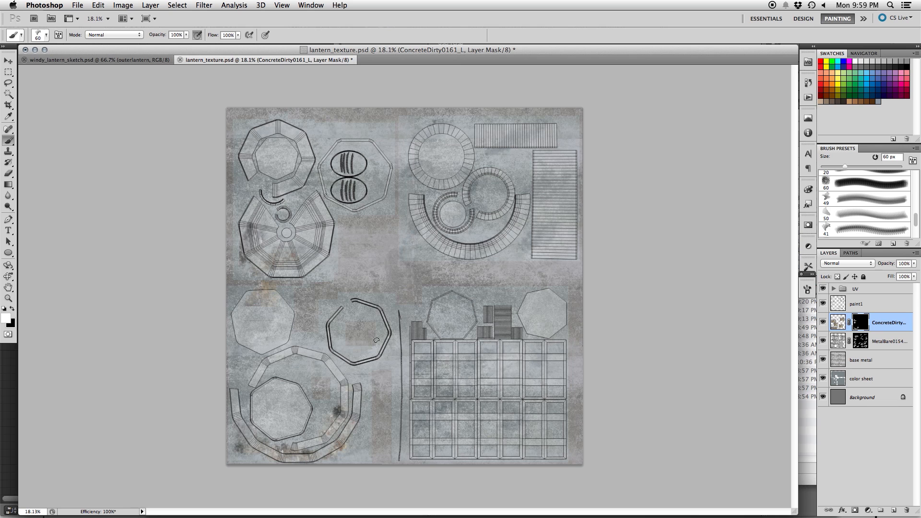
mouse_move(461, 389)
left_mouse_down()
mouse_move(446, 375)
mouse_move(417, 376)
mouse_move(441, 351)
left_mouse_up()
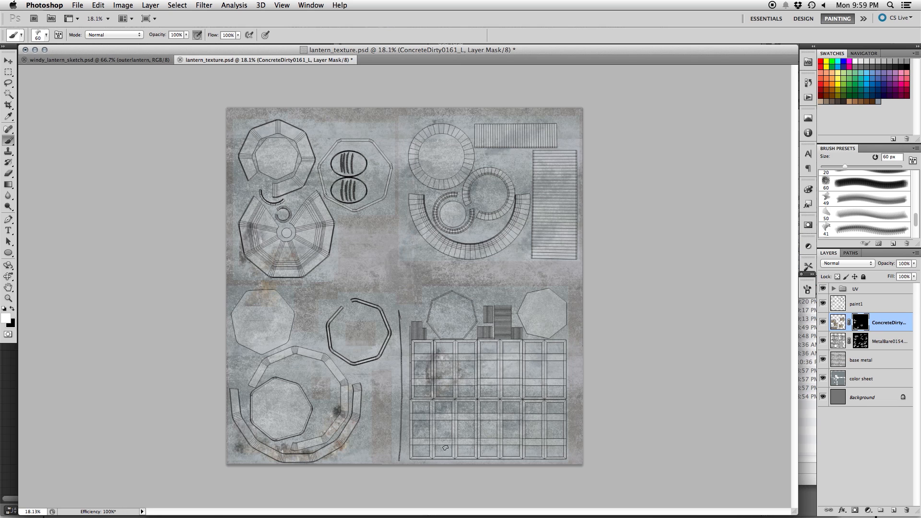
mouse_move(465, 428)
left_mouse_down()
mouse_move(422, 427)
mouse_move(459, 419)
mouse_move(424, 432)
mouse_move(446, 427)
left_mouse_up()
- Refine the concrete mask with black and white strokes over the striped rectangle, the lower-left heptagon and the large curved strip
key("x")
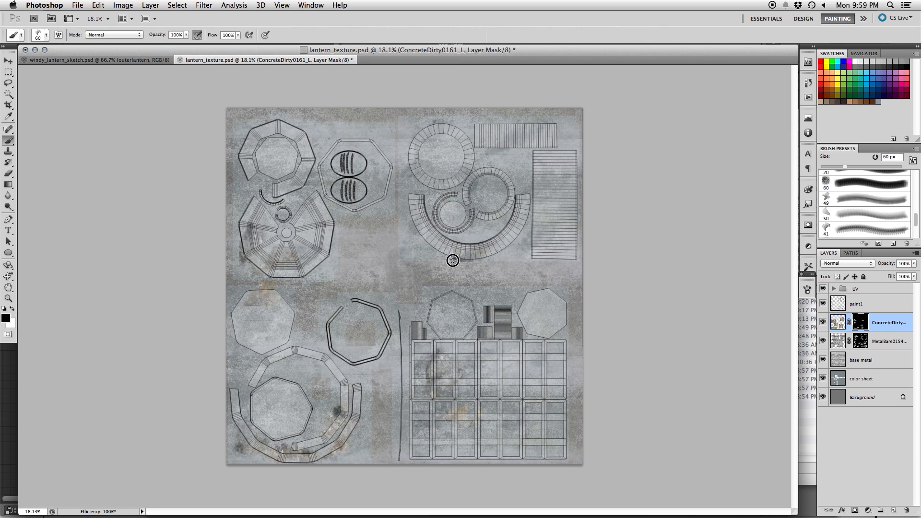
mouse_move(563, 226)
left_mouse_down()
mouse_move(532, 236)
mouse_move(543, 182)
left_mouse_up()
key("x")
mouse_move(560, 227)
left_mouse_down()
mouse_move(560, 214)
mouse_move(551, 219)
left_mouse_up()
key("x")
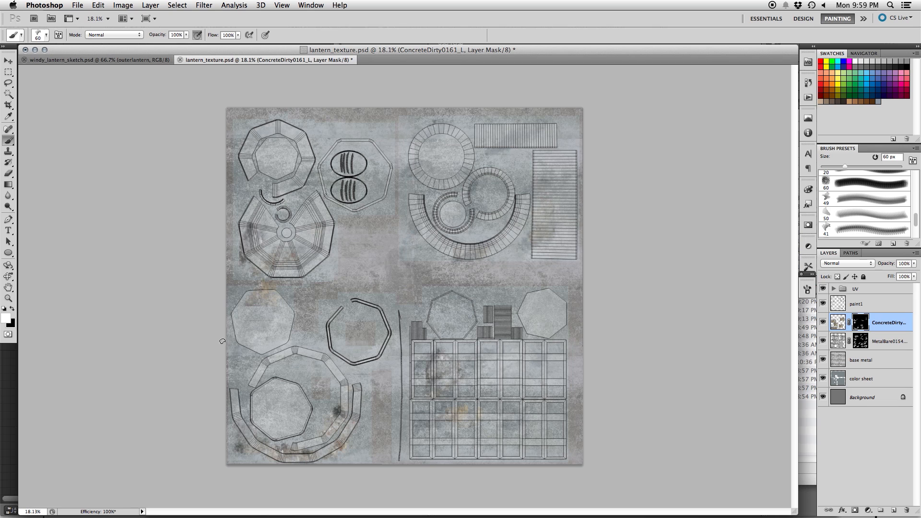
mouse_move(265, 305)
left_mouse_down()
mouse_move(245, 305)
mouse_move(244, 323)
left_mouse_up()
mouse_move(284, 356)
left_mouse_down()
mouse_move(276, 354)
mouse_move(336, 375)
left_mouse_up()
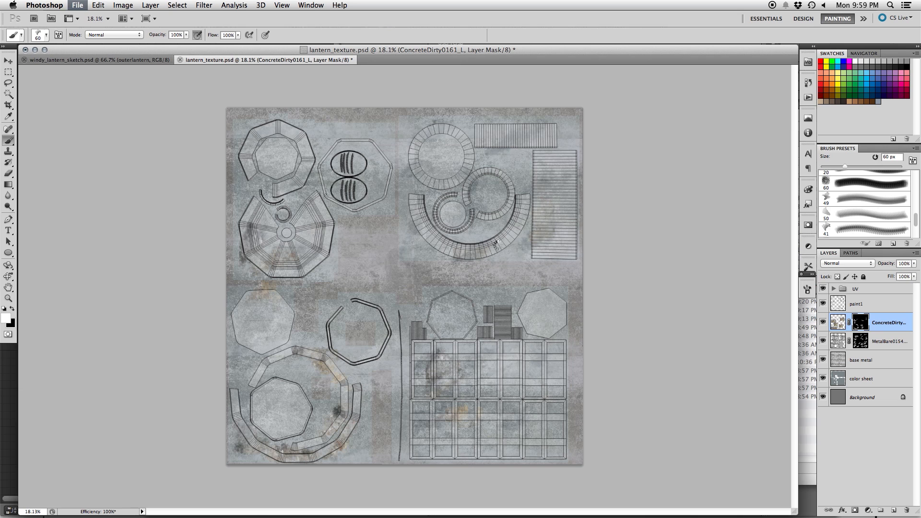
- Target the ConcreteDirty0161_L layer's image instead of its mask and lower its saturation to -36 with Hue/Saturation
left_click_drag(135, 3, 266, 84)
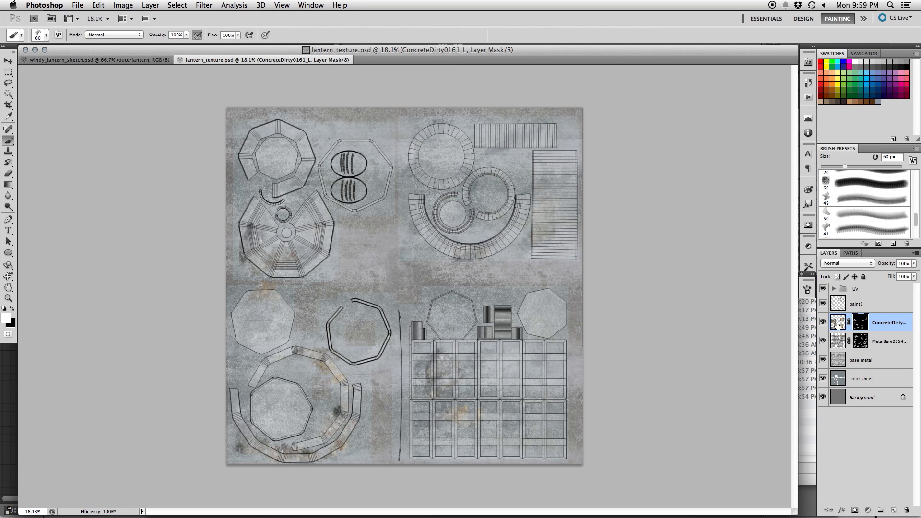
left_click(839, 325)
left_click_drag(126, 5, 242, 92)
left_click_drag(606, 248, 589, 247)
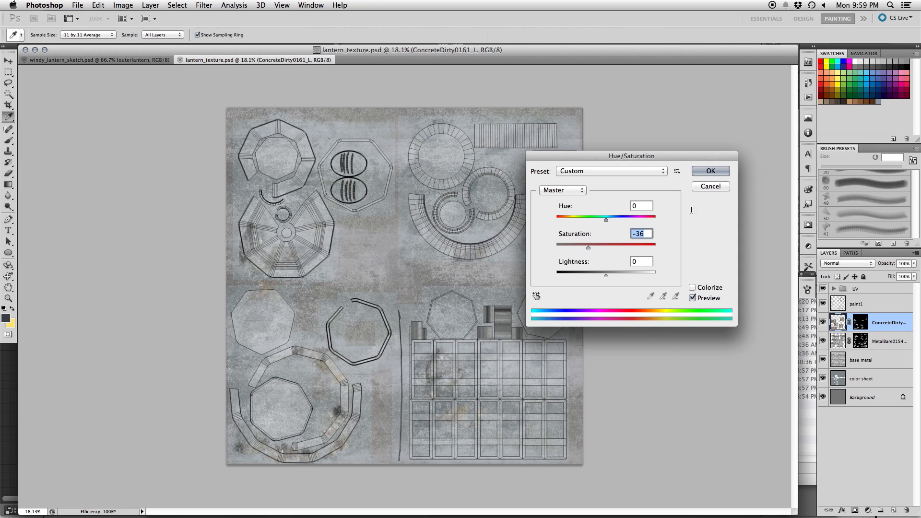
key("Return")
key("b")
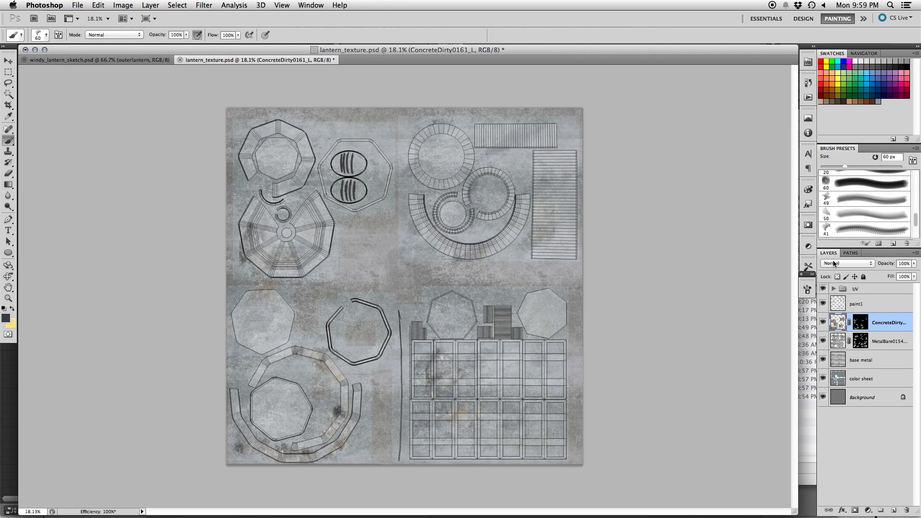
- Try the Soft Light and Hard Light blend modes on the ConcreteDirty0161_L layer
left_click(834, 264)
left_click(830, 366)
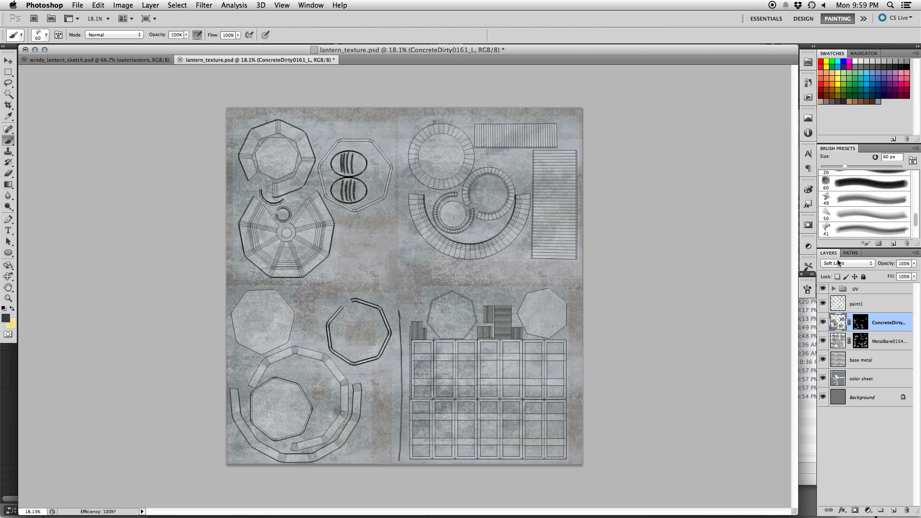
left_click(838, 263)
left_click(835, 256)
left_click(834, 265)
left_click(828, 277)
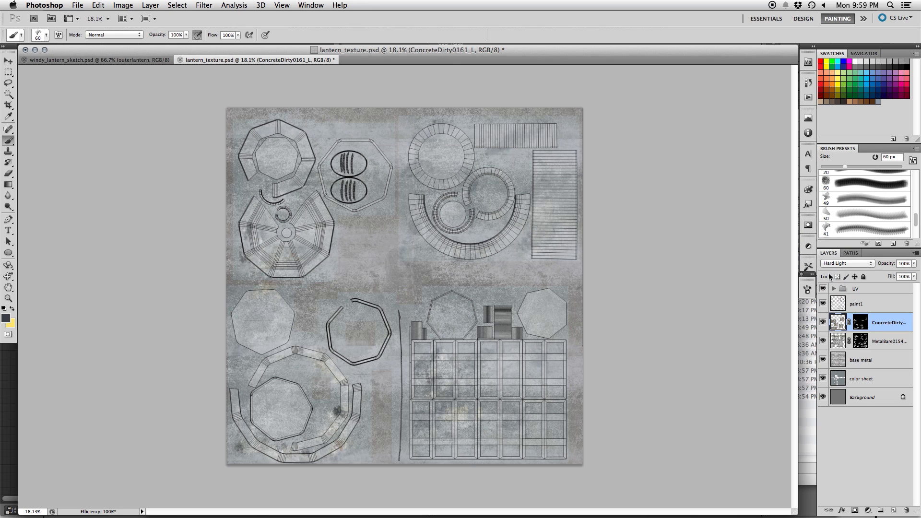
- Set the ConcreteDirty0161_L layer to Normal blending at 73% opacity and save the texture file
left_click_drag(844, 265, 899, 273)
left_click(914, 265)
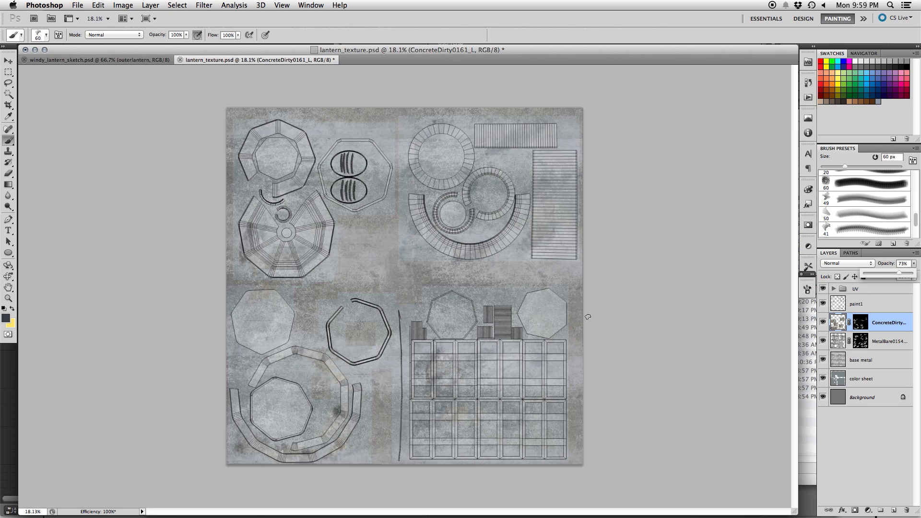
key("super+s")
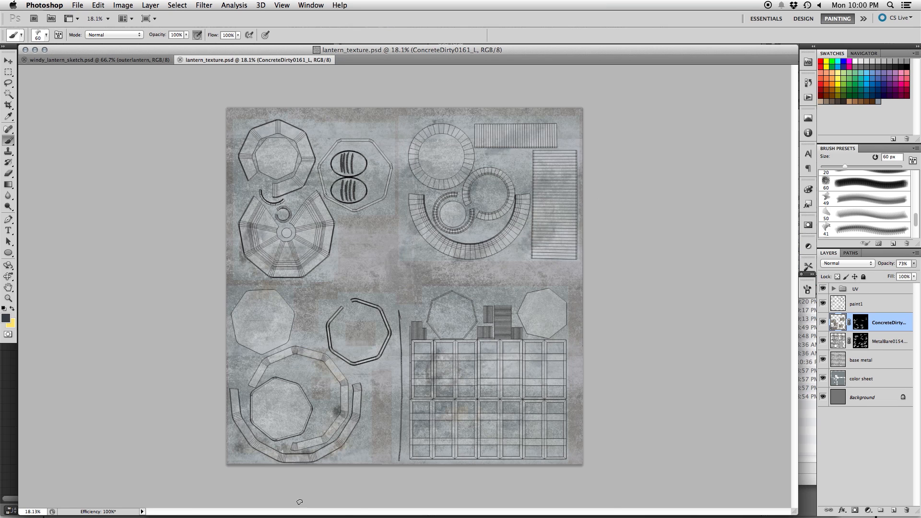
- Switch to Finder's CGTextures folder and preview ConcreteBare0280_23_L.jpg and the neighbouring concrete texture
left_click(46, 502)
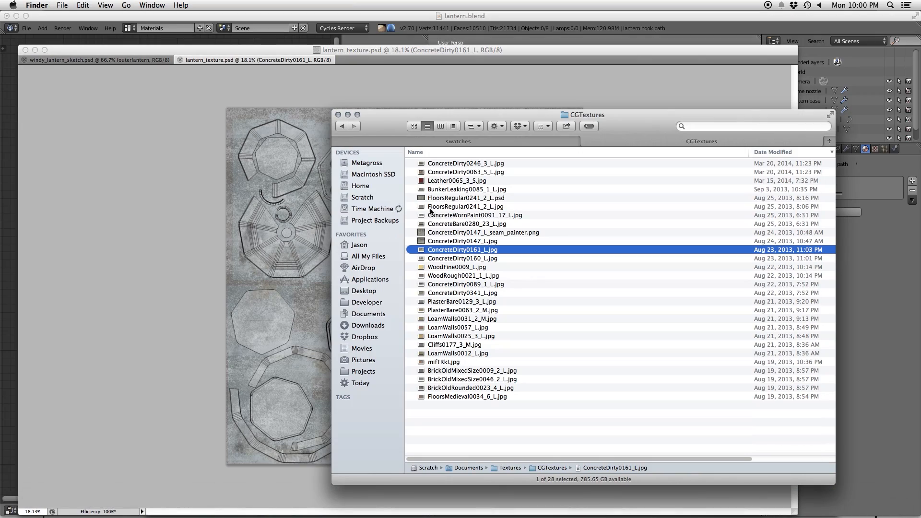
left_click(509, 226)
key("space")
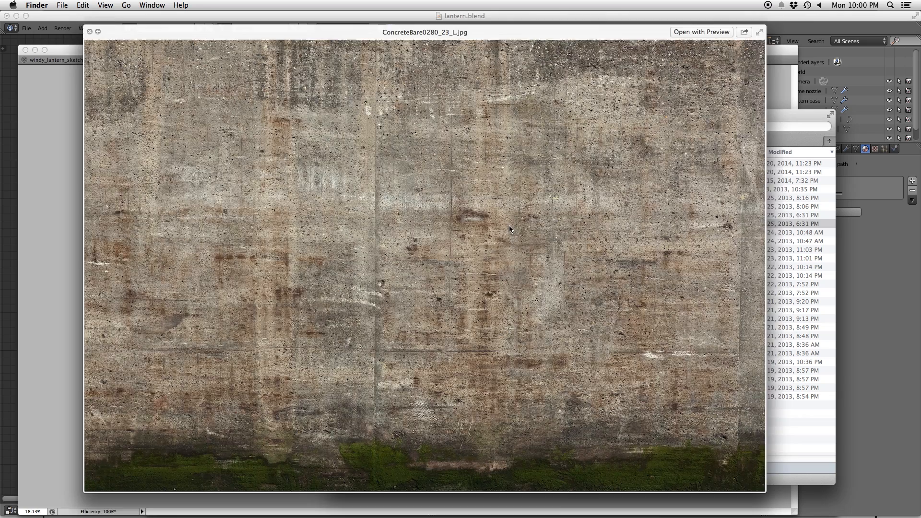
key("space")
left_click_drag(509, 232, 458, 223)
left_click(552, 232)
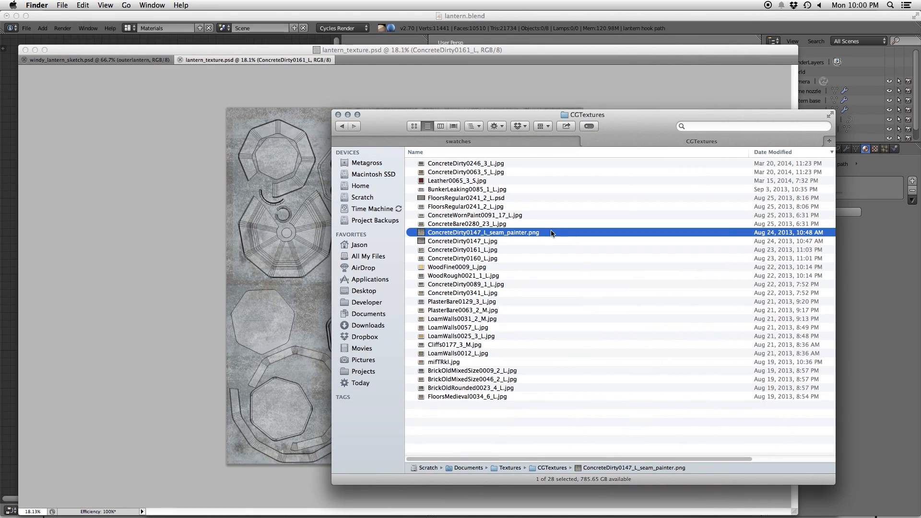
key("space")
key("Up")
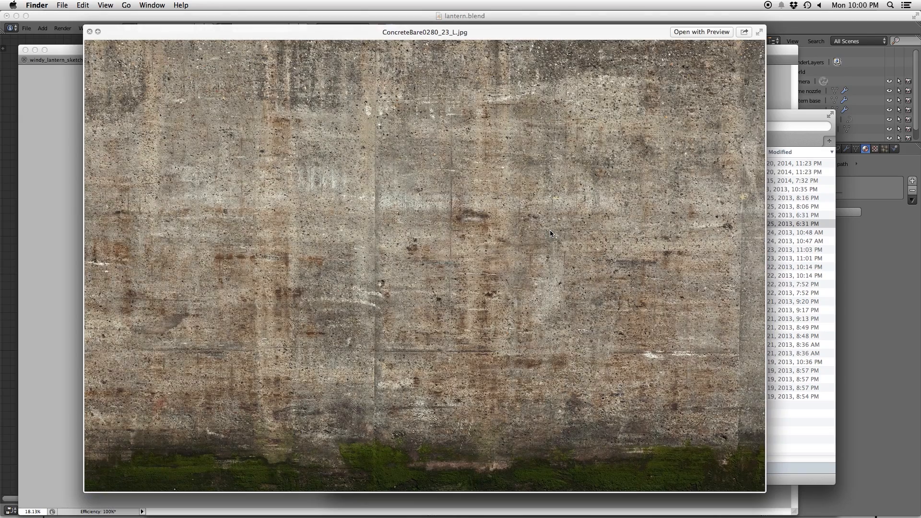
key("Down")
key("Up")
key("space")
- Place ConcreteBare0280_23_L.jpg into the lantern texture and scale it to about 59% width and 56% height
left_click(224, 297)
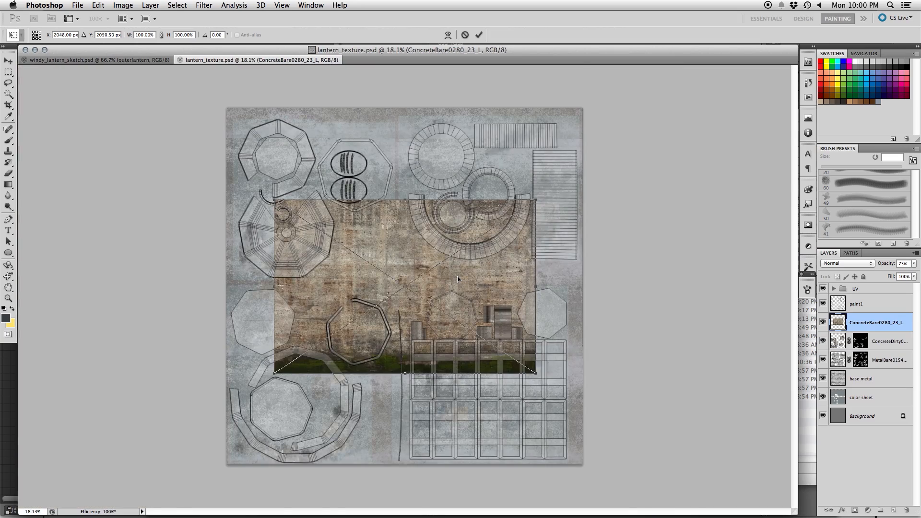
key("super+1")
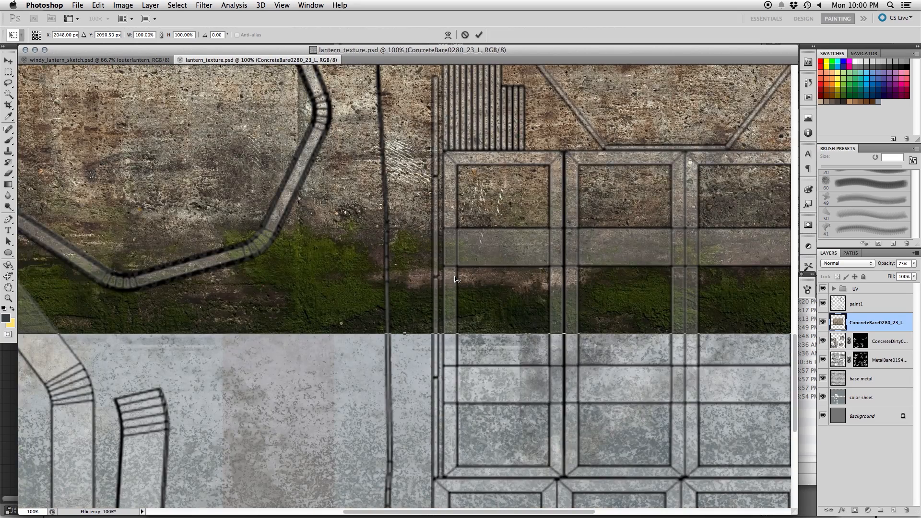
key("super+0")
key("super+1")
key("super+0")
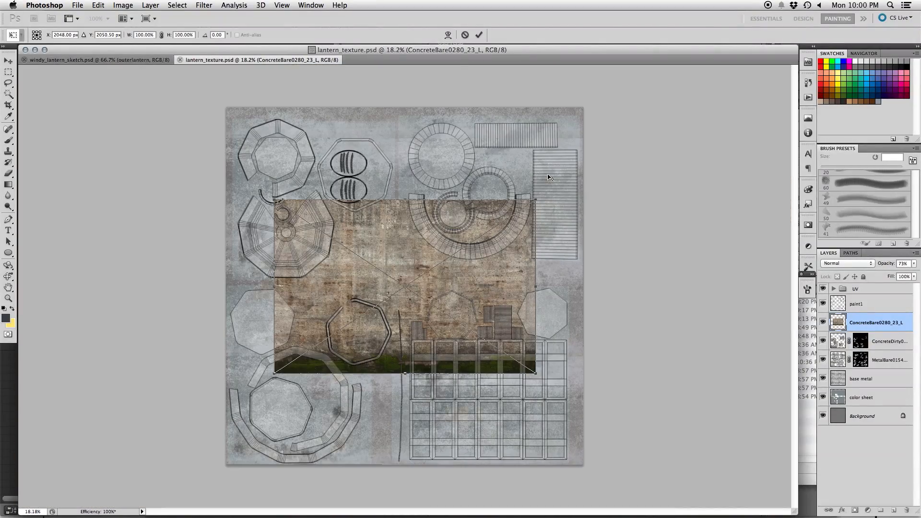
left_click_drag(538, 196, 443, 261)
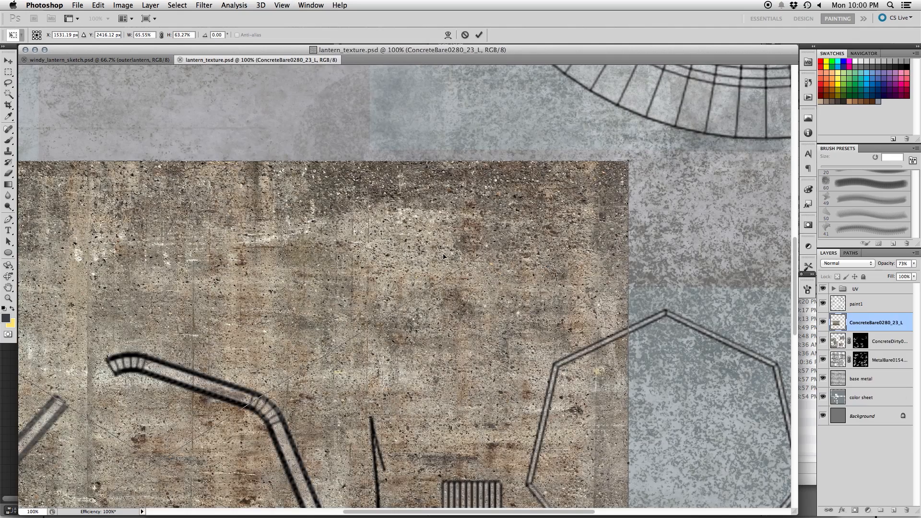
left_click_drag(630, 160, 539, 234)
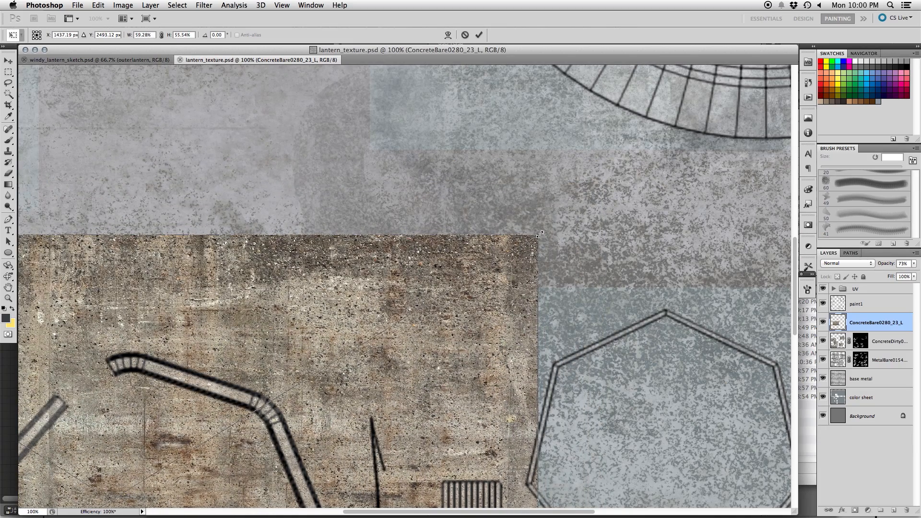
key("Return")
- Blend the ConcreteBare0280_23_L layer in Soft Light and shrink it further from its upper-right corner using transform controls
key("b")
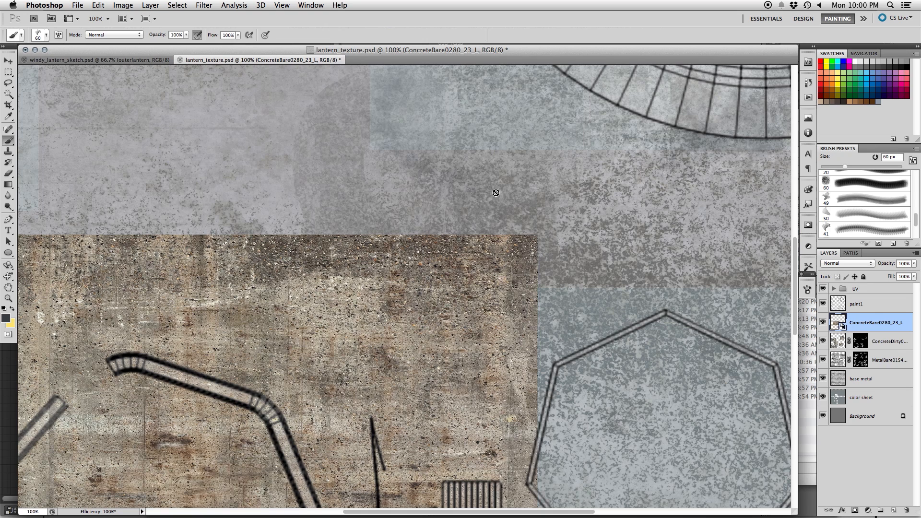
left_click(846, 270)
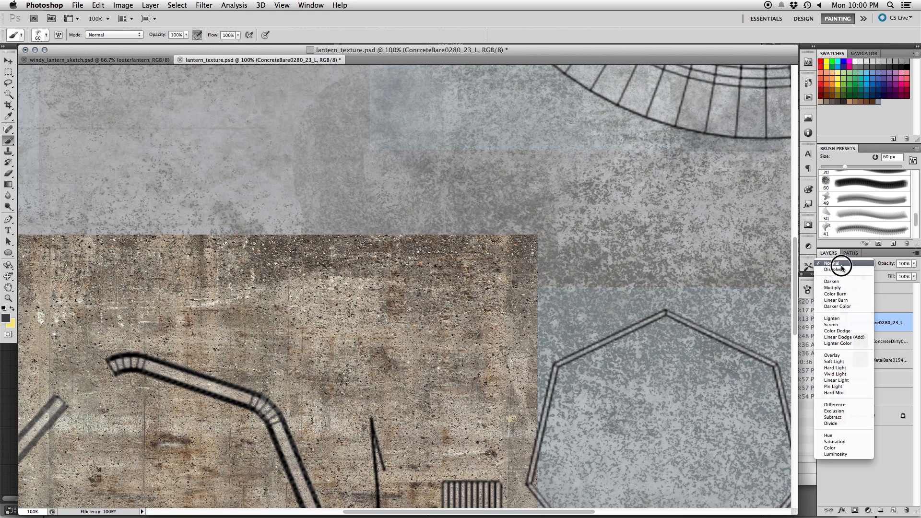
left_click(835, 361)
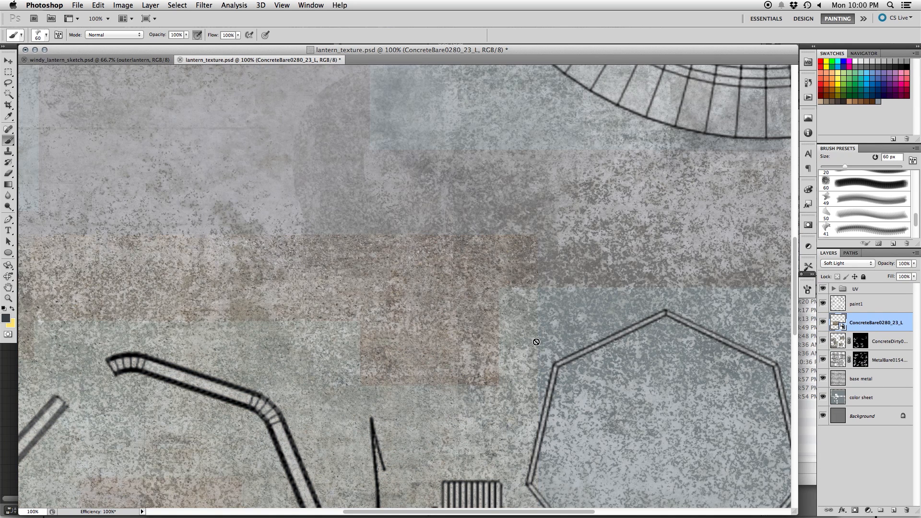
key("v")
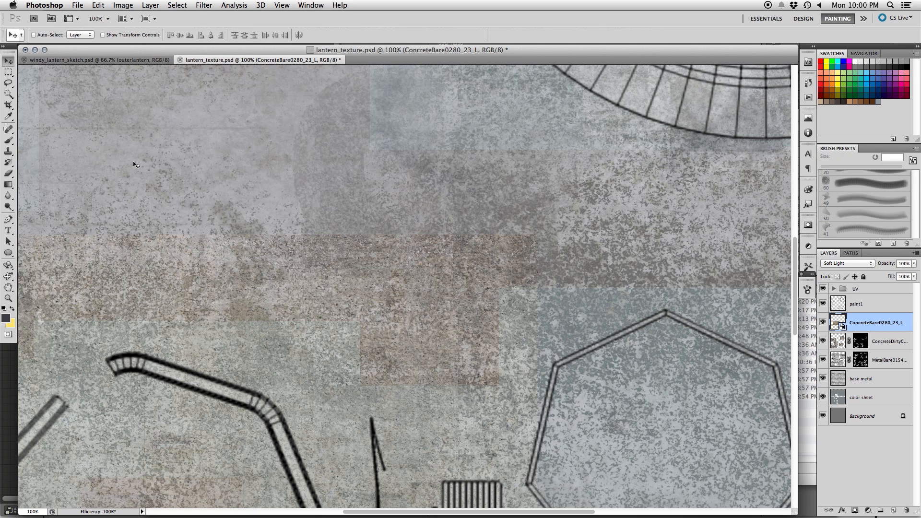
left_click(102, 35)
left_click_drag(536, 231, 410, 352)
key("Return")
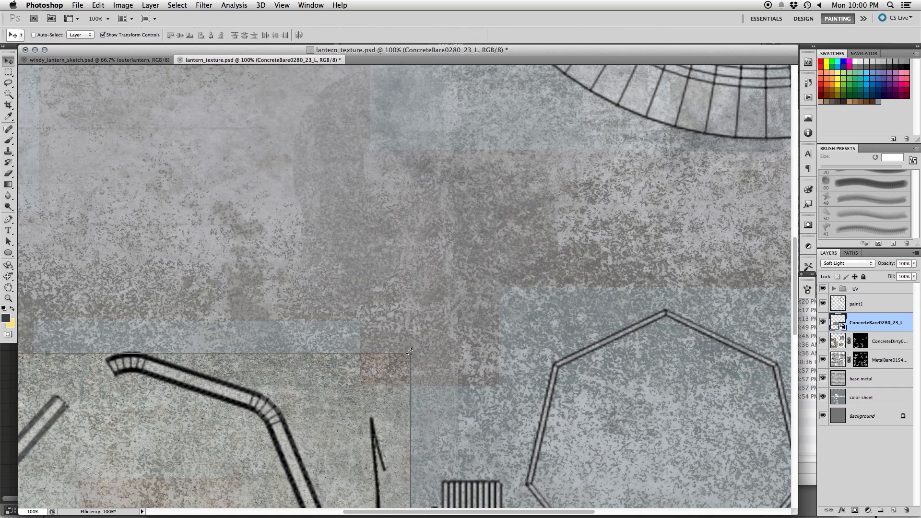
scroll(407, 317, "down", 4, "alt")
scroll(407, 317, "up", 4, "alt")
scroll(407, 317, "down", 2, "alt")
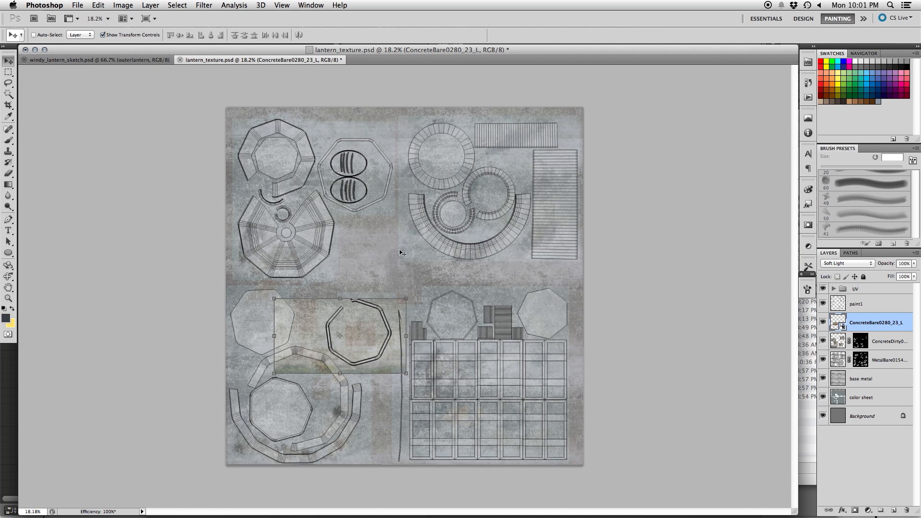
- Rasterize the ConcreteBare0280_23_L smart object layer and turn off its transform controls
right_click(879, 320)
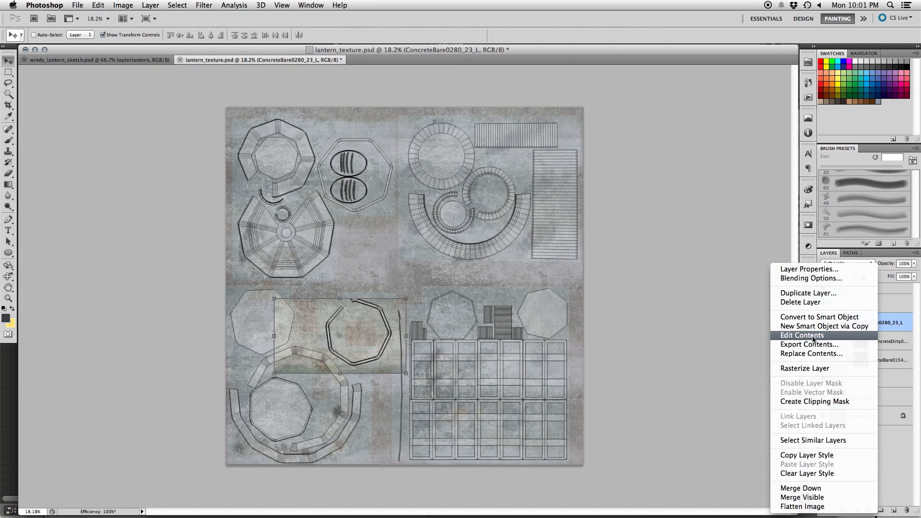
left_click(223, 267)
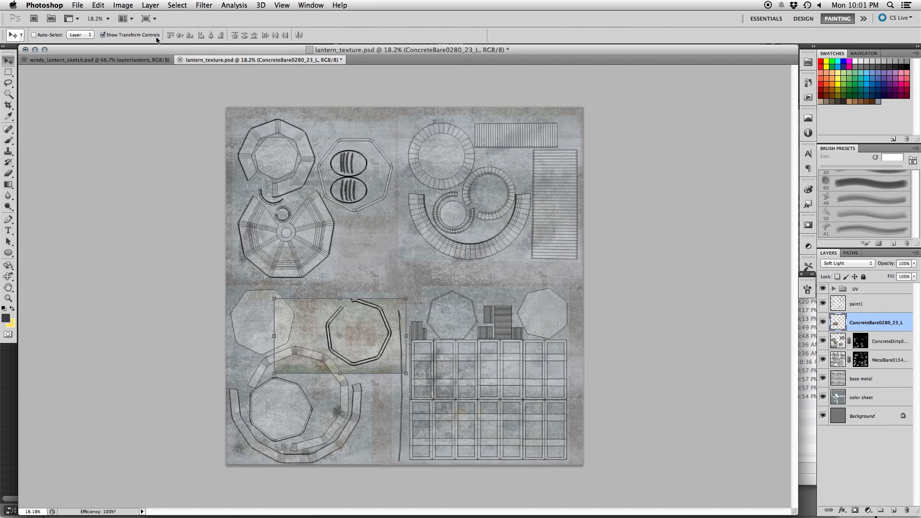
left_click(131, 31)
- Select the mossy strip along the concrete patch's lower edge, clear it and deselect
key("m")
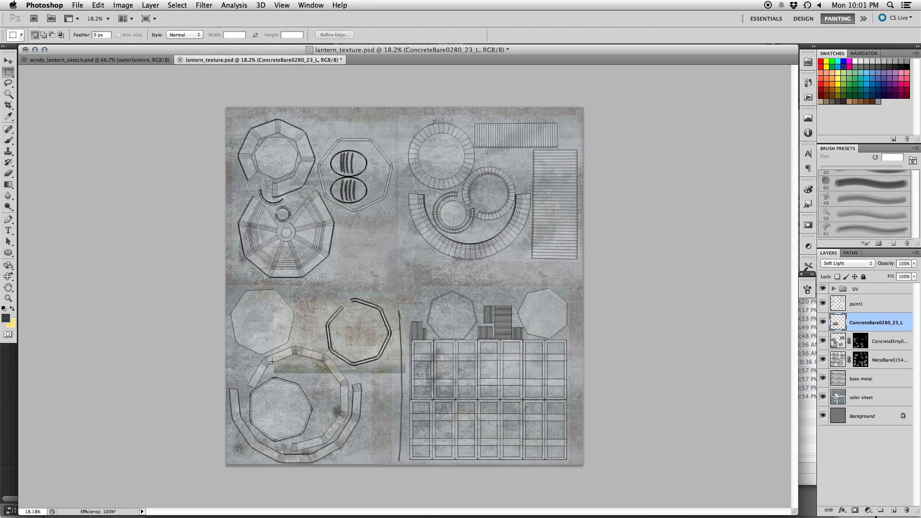
left_click_drag(352, 376, 429, 385)
left_click(98, 5)
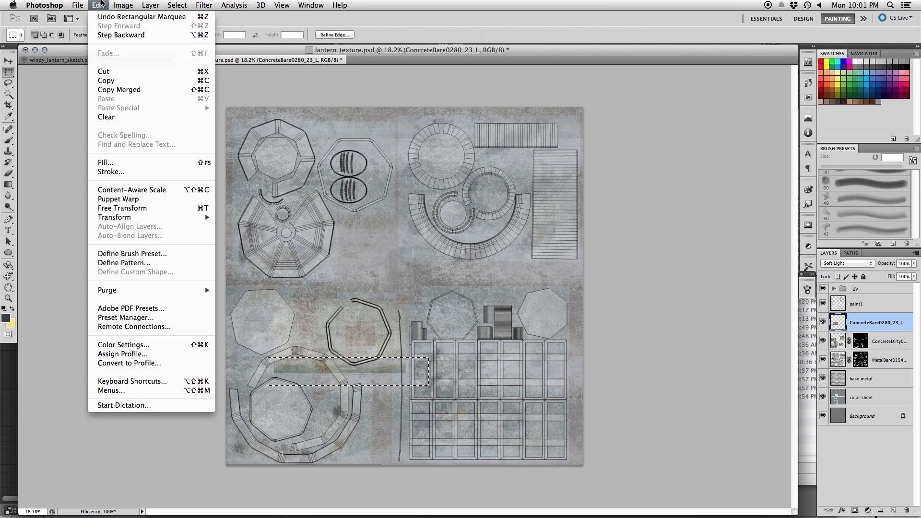
left_click(106, 117)
key("super+d")
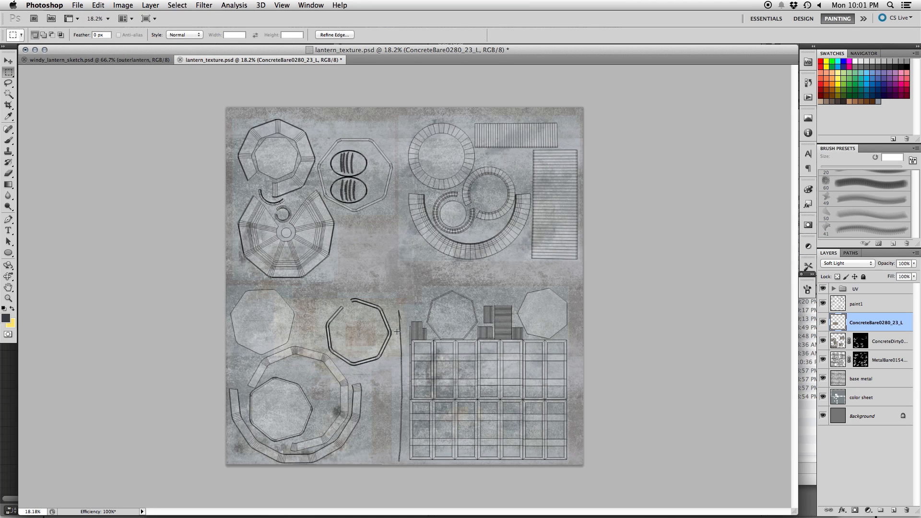
- Move the concrete patch to the texture's lower-right corner and return its blend mode to Normal
key("v")
left_click_drag(367, 340, 536, 421)
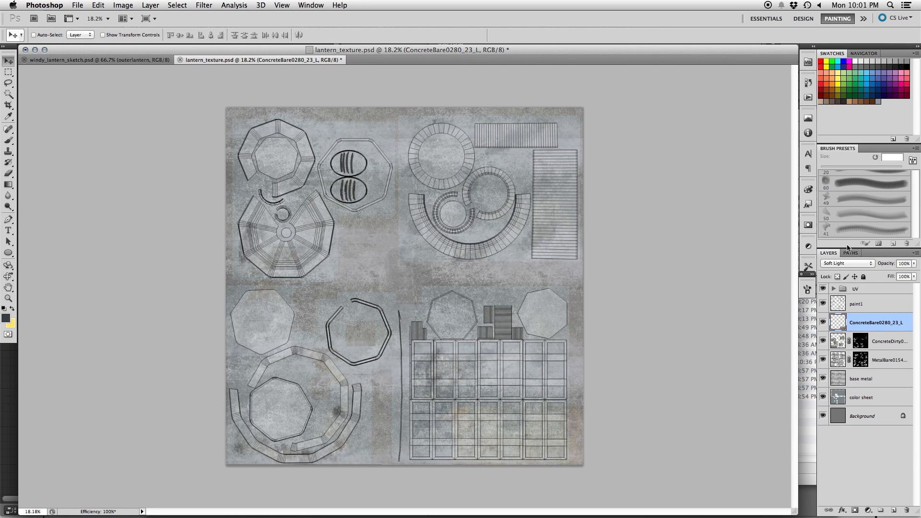
left_click(847, 267)
left_click(835, 178)
- Duplicate the concrete patch within its layer, sideways and then upwards, until it tiles the whole canvas
key("super+a")
left_click_drag(513, 428, 273, 435, "alt")
key("super+d")
key("super+a")
left_click_drag(471, 421, 480, 144, "alt")
key("super+d")
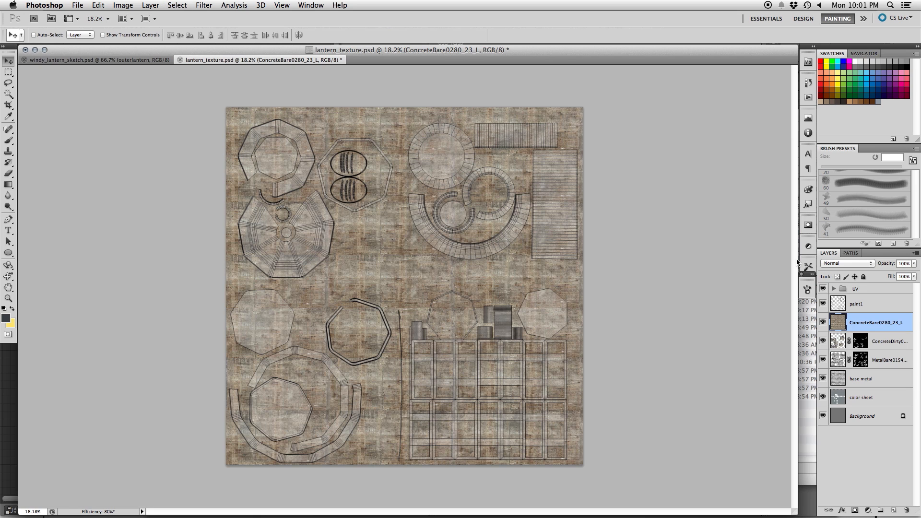
- Set the tiled concrete layer to Soft Light and check the blended grime at 100% and across the whole texture
left_click(869, 264)
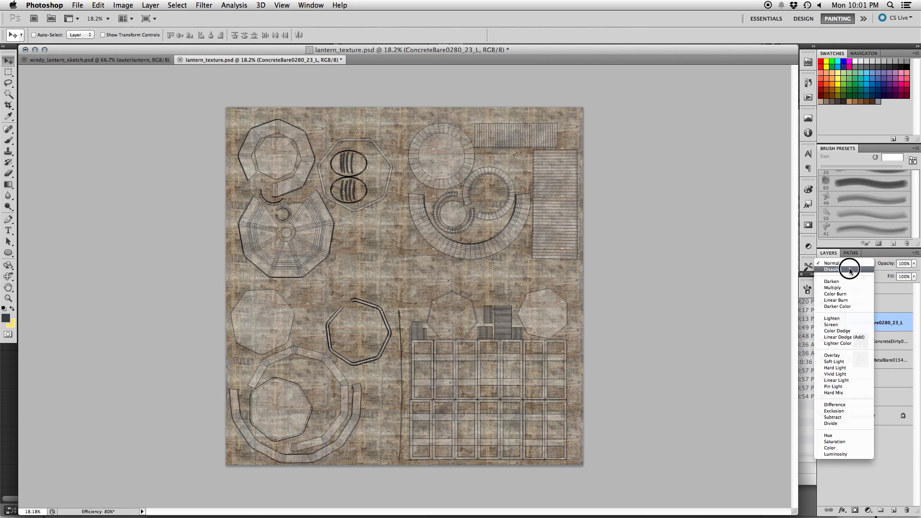
left_click(849, 361)
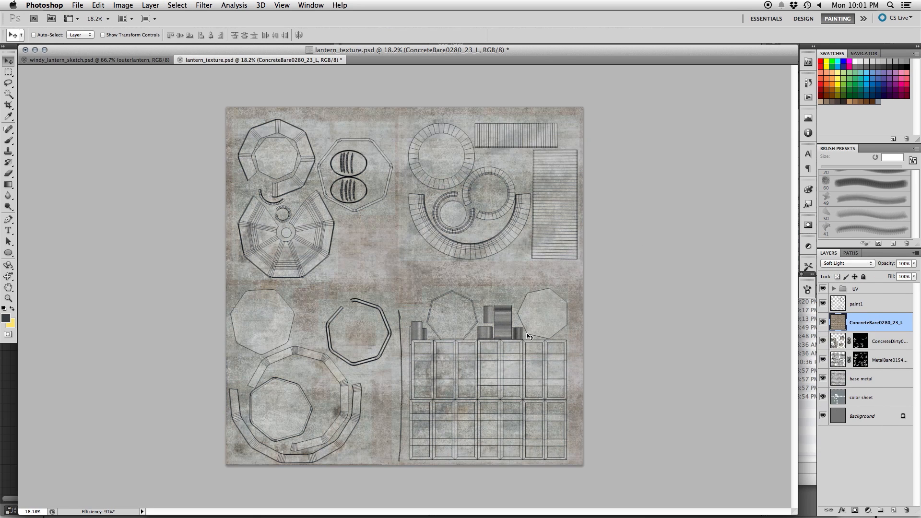
key("super+1")
scroll(523, 334, "down", 14)
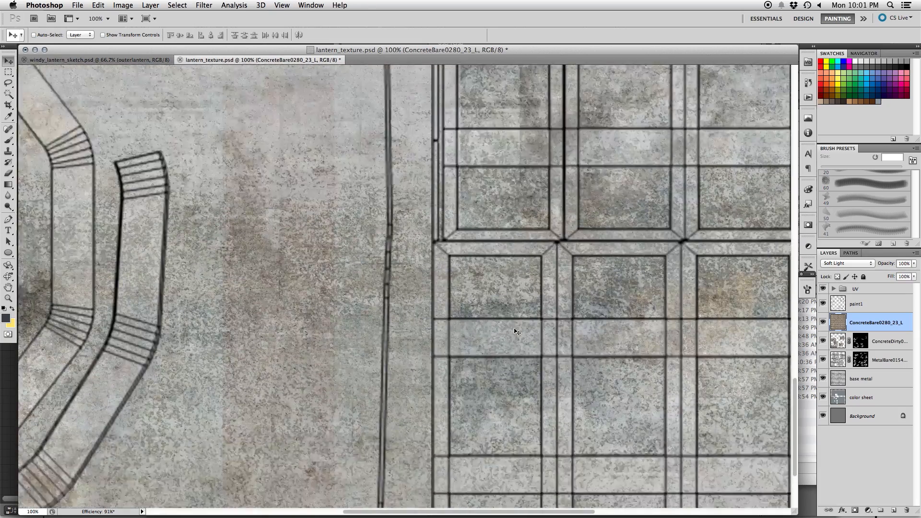
scroll(517, 331, "down", 4)
scroll(515, 331, "down", 8, "alt")
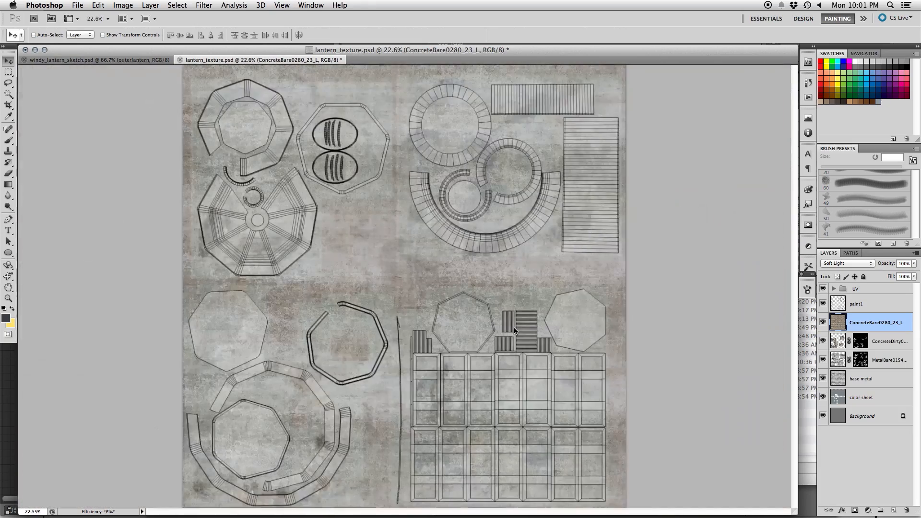
scroll(514, 331, "up", 1, "alt")
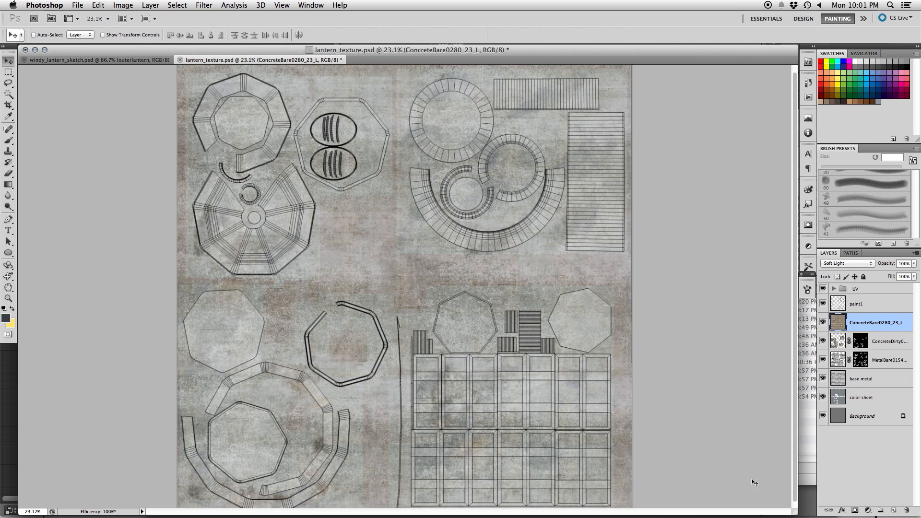
- Add a layer mask to the ConcreteBare0280_23_L layer and brush black spots over the lower texture pieces, including the large lower-left ring
left_click(859, 510)
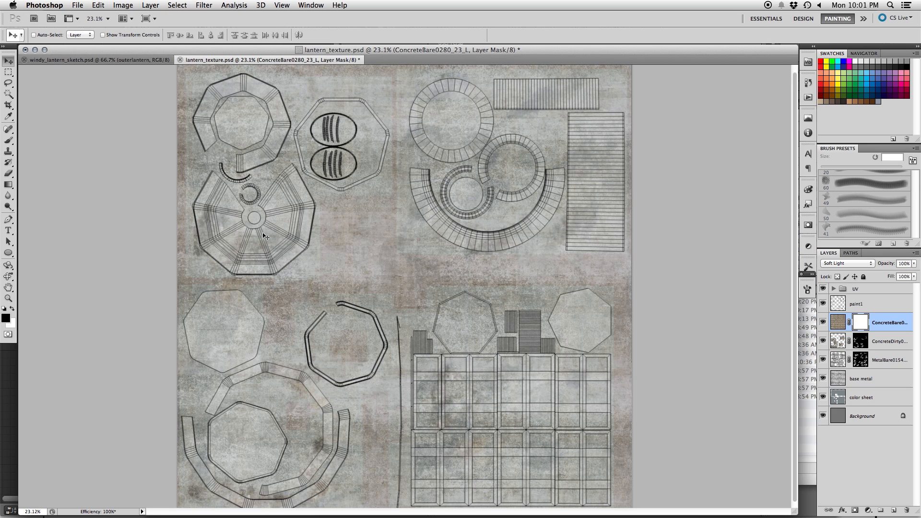
key("b")
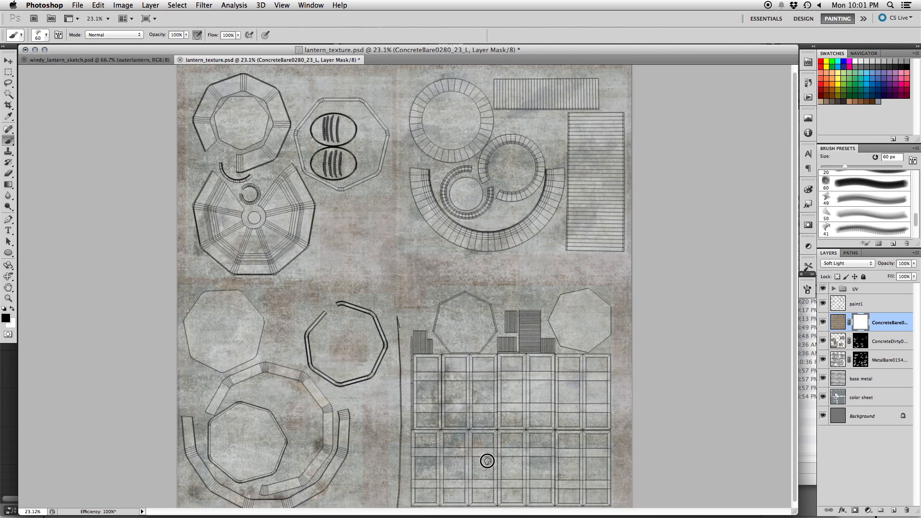
mouse_move(285, 378)
left_mouse_down()
mouse_move(309, 382)
mouse_move(268, 379)
mouse_move(278, 370)
left_mouse_up()
- Target the ConcreteBare0280_23_L layer's image instead of its mask and lower its saturation with Hue/Saturation
left_click(836, 326)
left_click(123, 4)
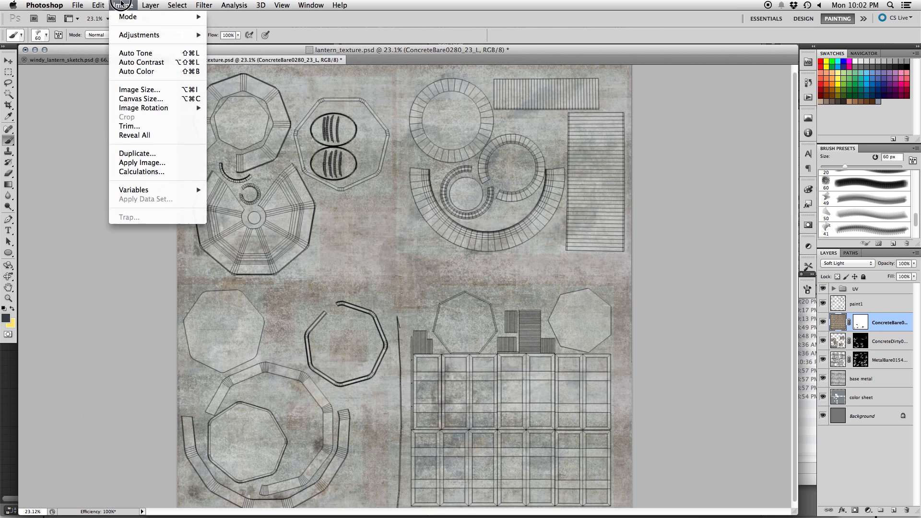
mouse_move(196, 35)
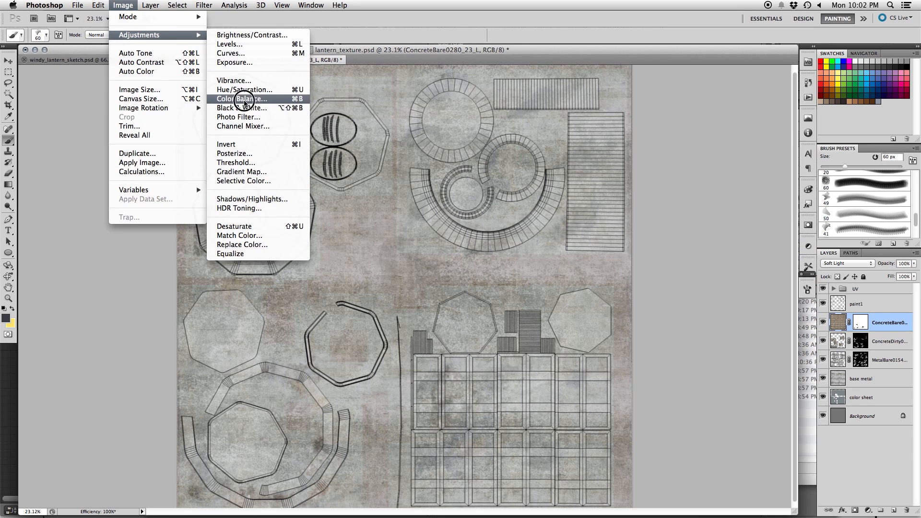
left_click(243, 90)
left_click_drag(605, 247, 584, 248)
left_click(711, 172)
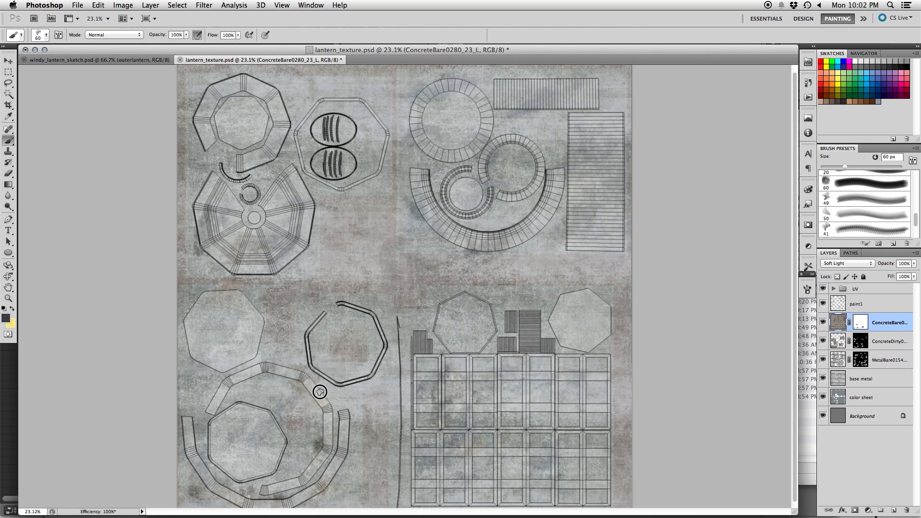
- Darken the ConcreteBare0280_23_L layer to a brightness of -71 with Brightness/Contrast
left_click(123, 6)
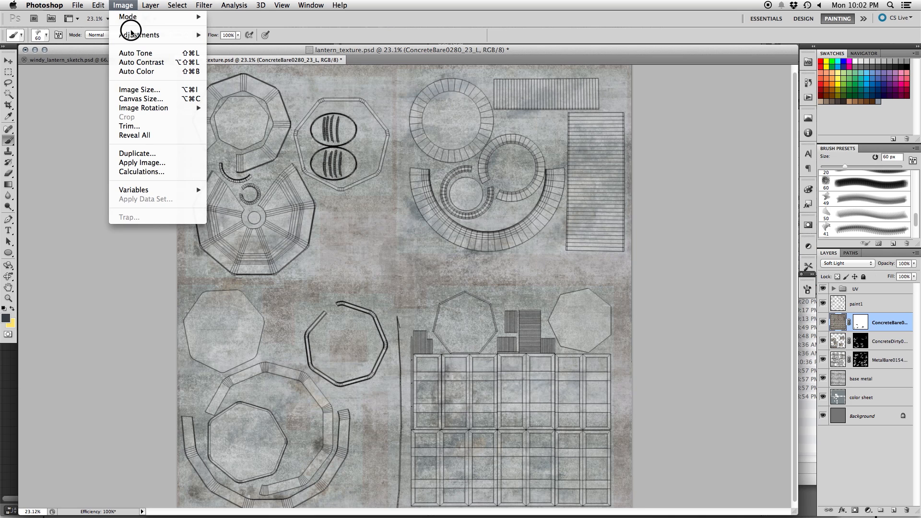
mouse_move(171, 34)
left_click(223, 36)
left_click_drag(433, 239, 410, 241)
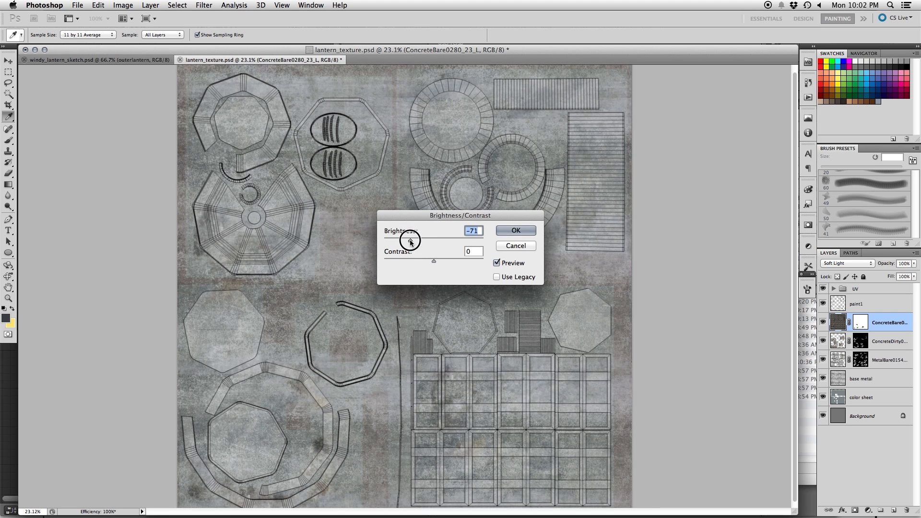
left_click(530, 233)
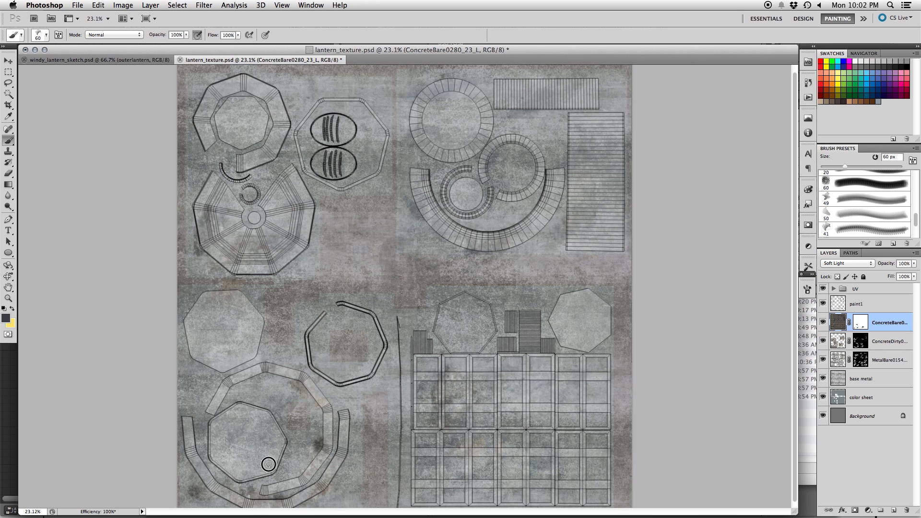
- Hide and reshow the ConcreteBare0280_23_L layer to compare the texture without it, and target the layer's mask
left_click(822, 321)
left_click(822, 322)
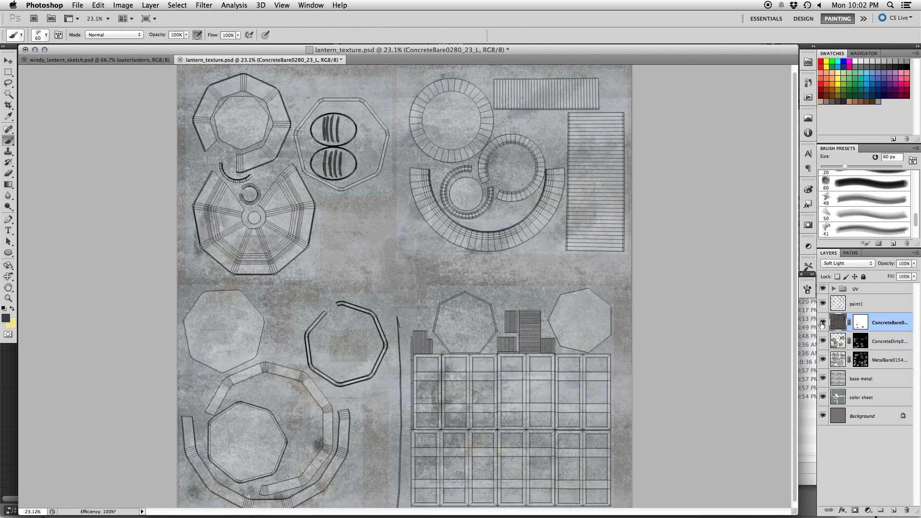
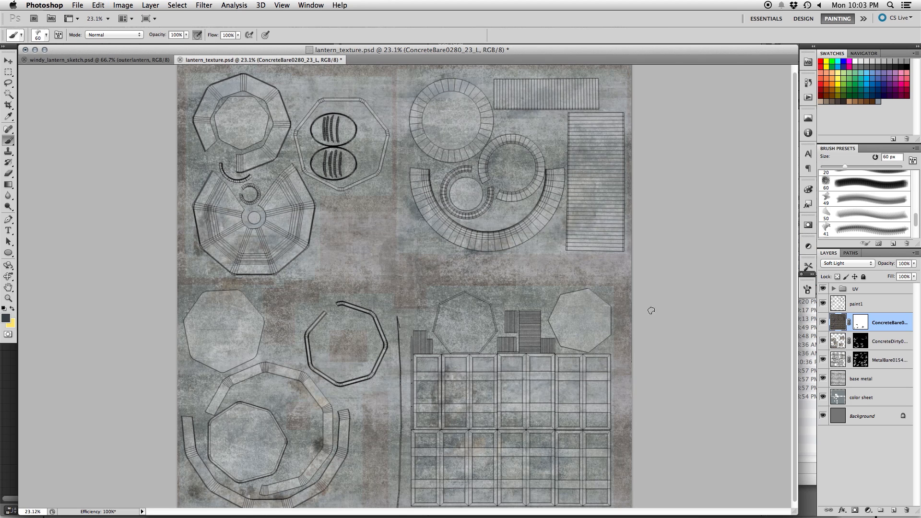
left_click(855, 322)
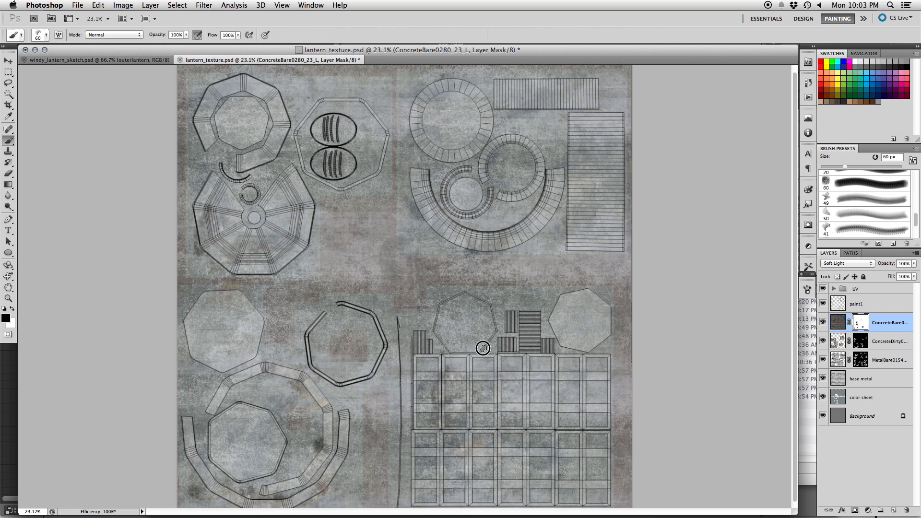
- Save lantern_texture.psd and save a copy of the updated lantern texture for the model
key("super+s")
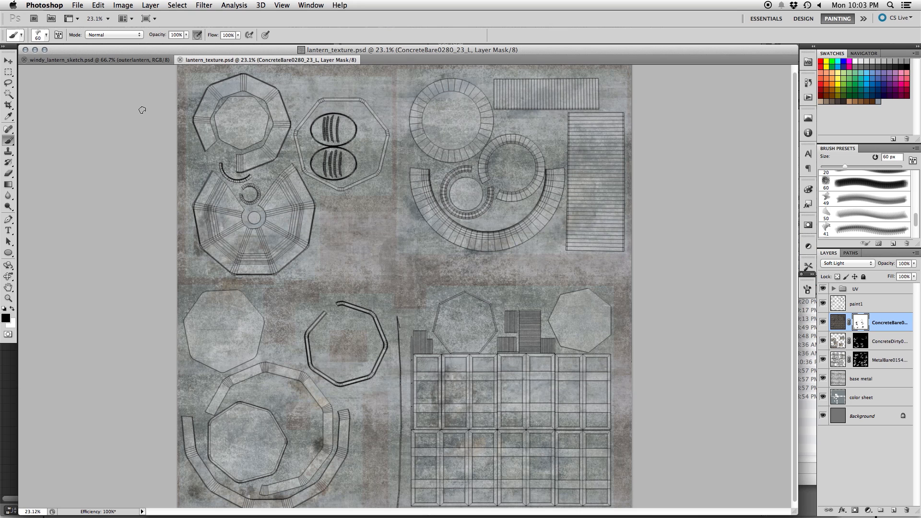
left_click(79, 4)
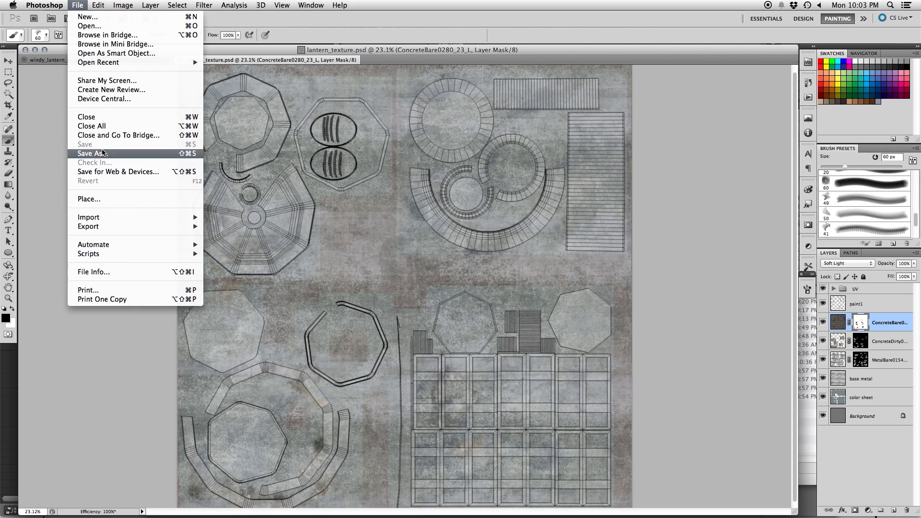
mouse_move(166, 260)
left_click(227, 408)
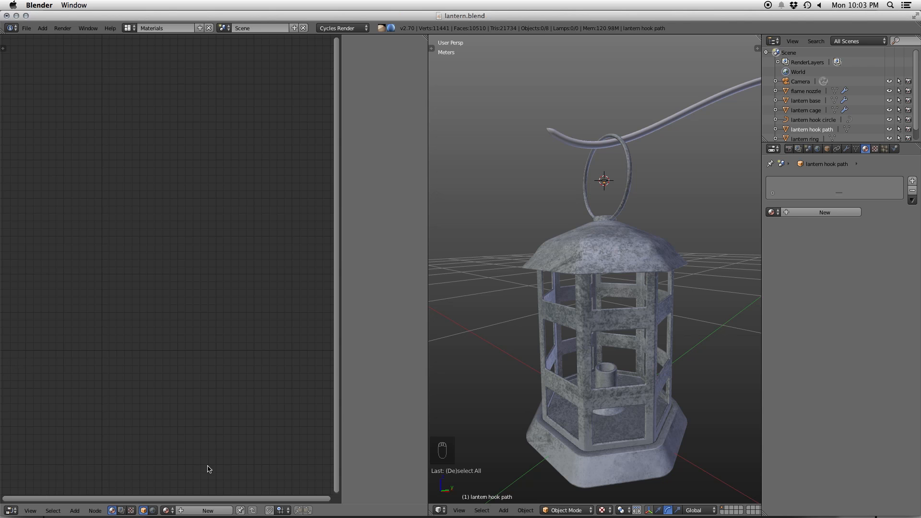
- In Blender, select the lantern top and spread its Diffuse BSDF and Material Output nodes apart to make room between them
right_click(619, 248)
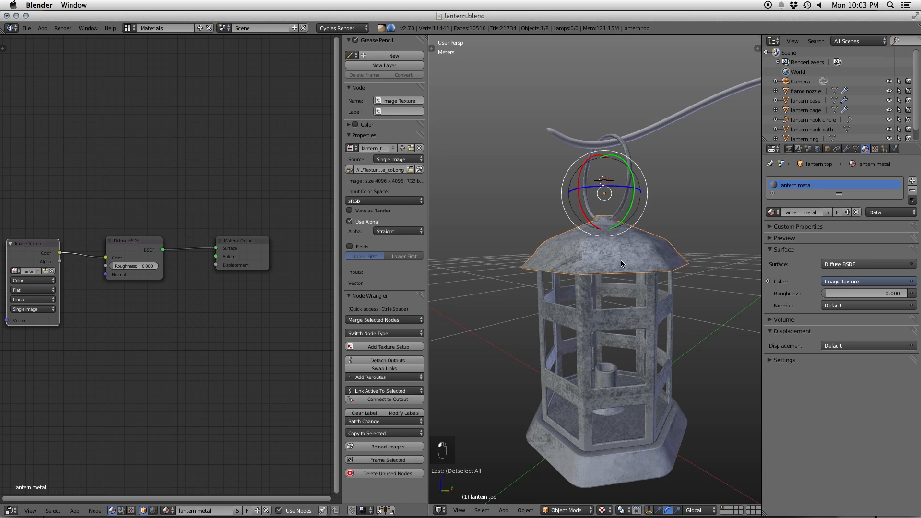
left_click(135, 248)
key("g")
left_click(195, 239)
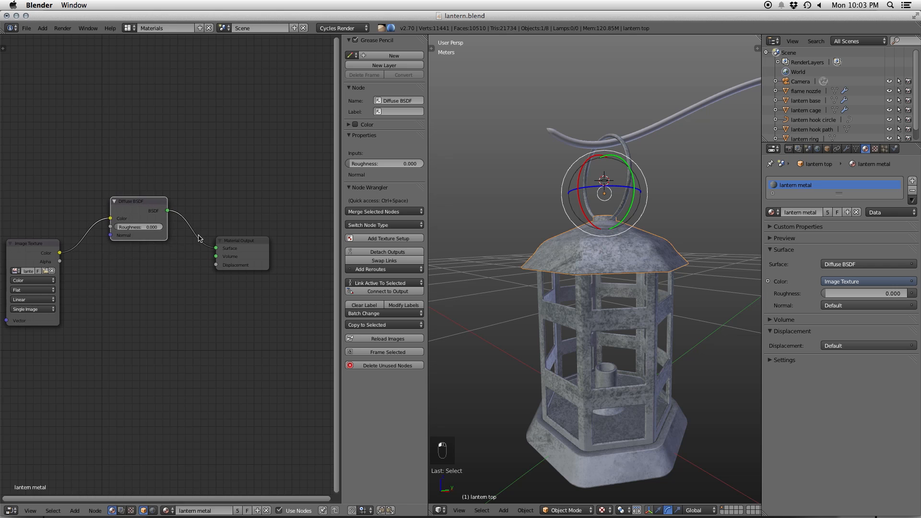
middle_click_drag(241, 290, 245, 311)
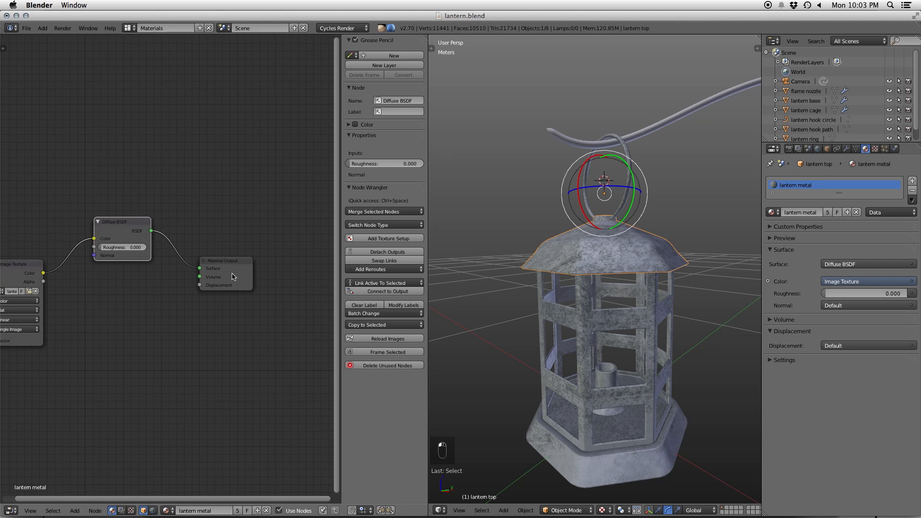
left_click(235, 282)
key("g")
left_click(308, 304)
key("g")
key("a")
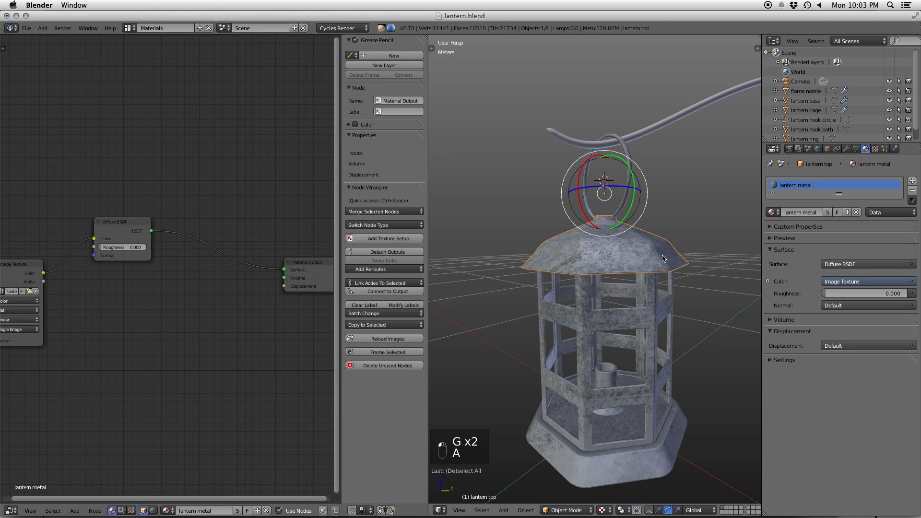
left_click(129, 221)
key("shift+d")
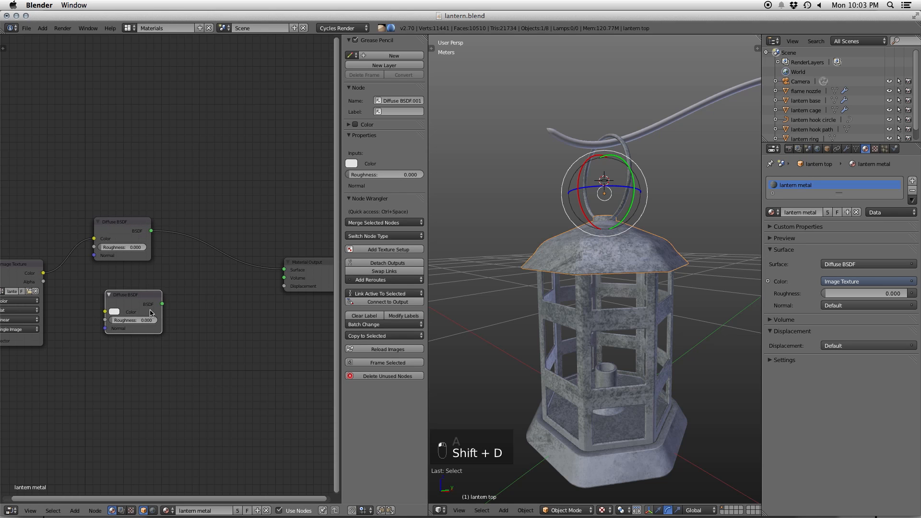
left_click(149, 314)
key("x")
- Add a Glossy BSDF node below the Diffuse BSDF in the lantern metal material
key("shift+a")
mouse_move(163, 279)
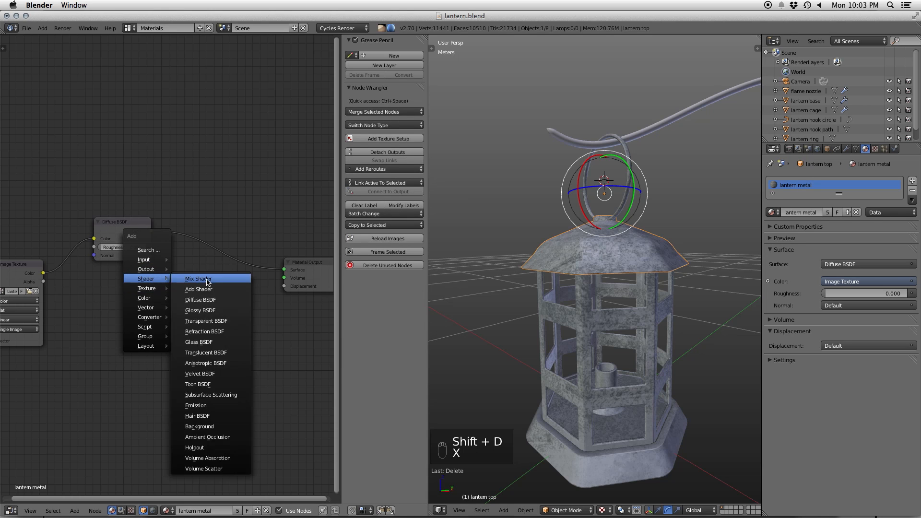
left_click(200, 310)
left_click(182, 333)
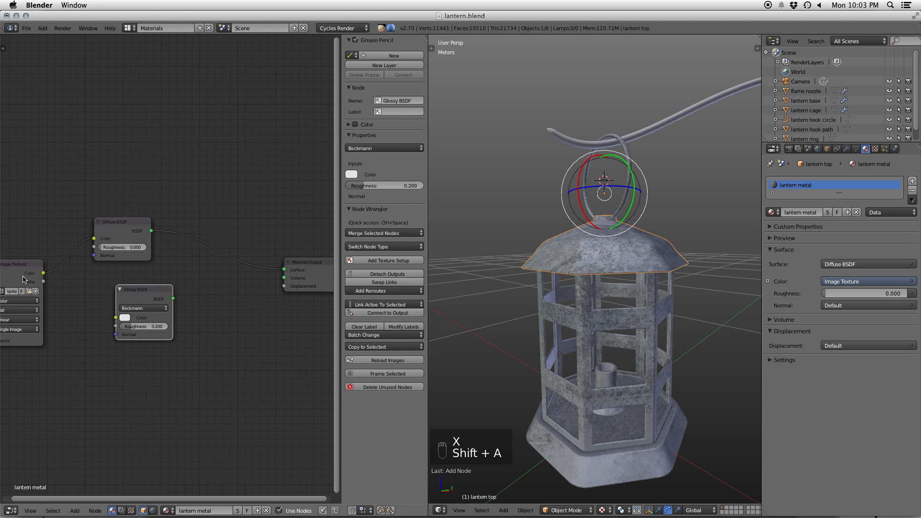
- Move the Image Texture node up beside the Diffuse BSDF and label it col
middle_click_drag(22, 280, 83, 274)
left_click(74, 275)
left_click_drag(73, 189, 63, 120)
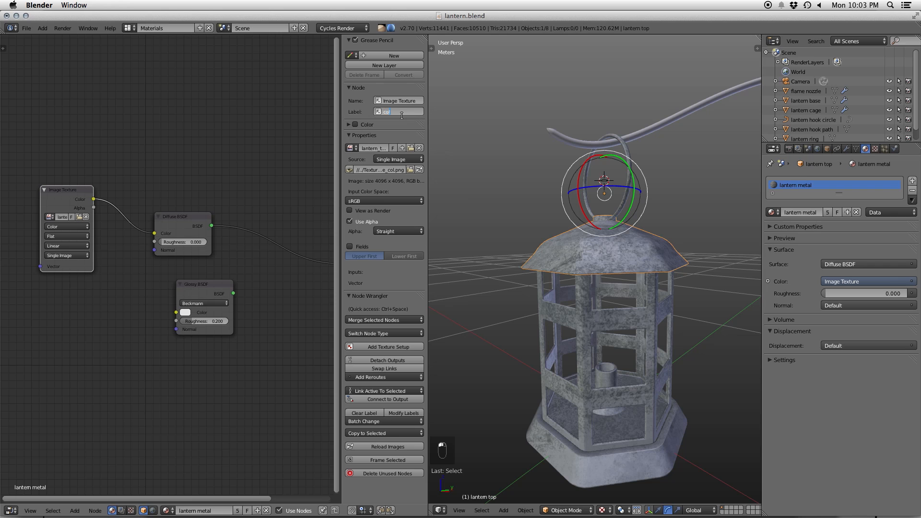
- Insert a Mix Shader before the Material Output, connect the Glossy BSDF as its second shader, and move the output node clear
middle_click_drag(249, 232, 124, 232)
key("shift+a")
mouse_move(226, 267)
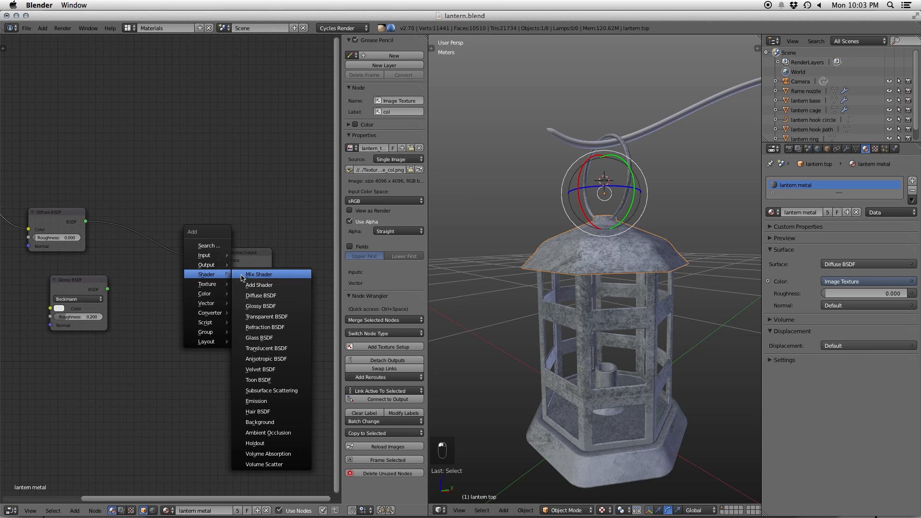
left_click(266, 284)
left_click(140, 224)
left_click_drag(243, 254, 288, 240)
left_click_drag(108, 289, 142, 266)
- Add a Fresnel node, connect it to the Mix Shader's factor, and set its IOR to 12
mouse_move(106, 106)
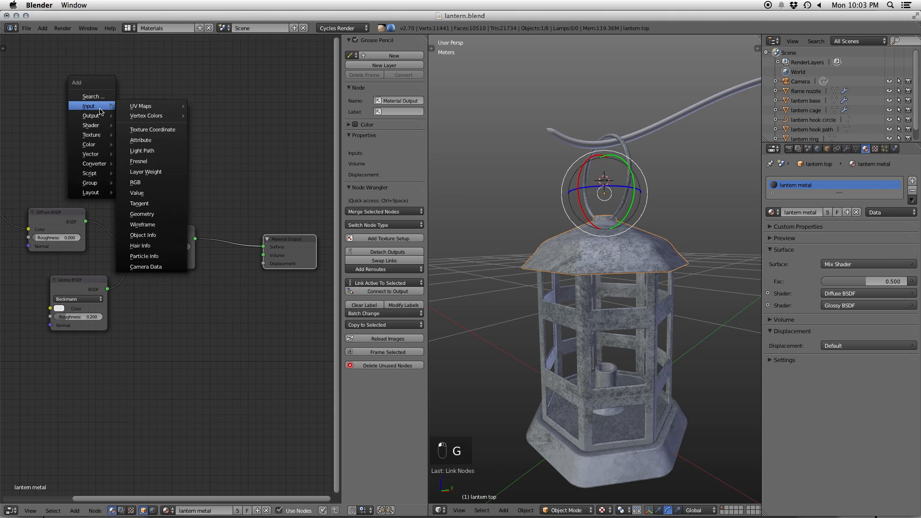
left_click(135, 157)
left_click(45, 154)
left_click_drag(98, 165, 142, 247)
middle_click_drag(87, 196, 158, 211)
left_click(140, 189)
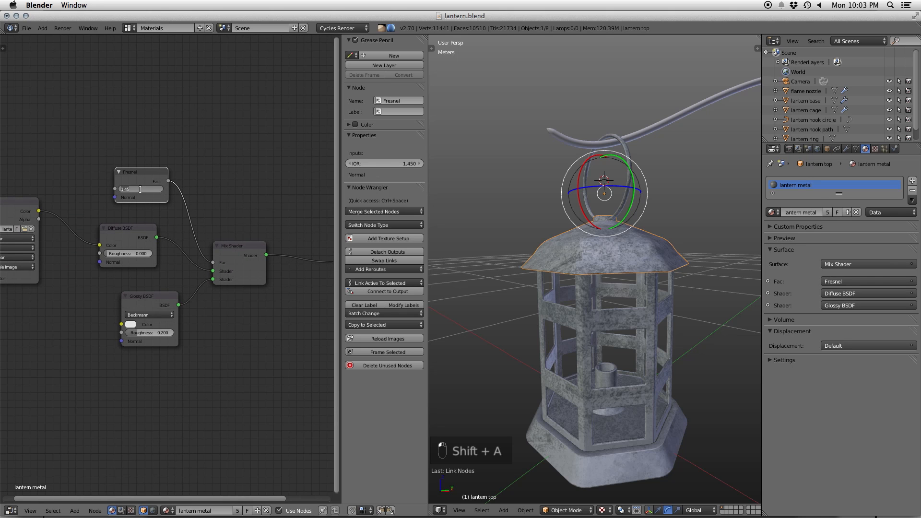
type("12")
key("Return")
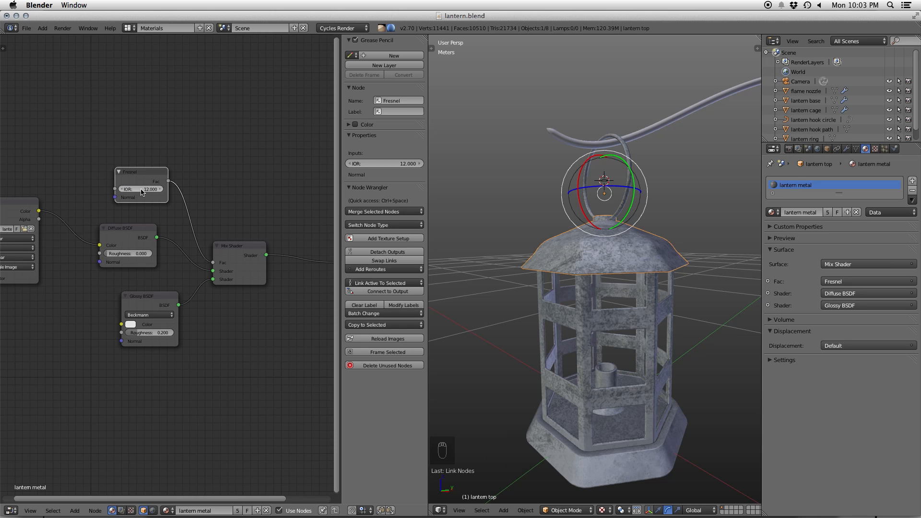
- Check the lantern metal material in the material preview and collapse the preview
left_click(784, 238)
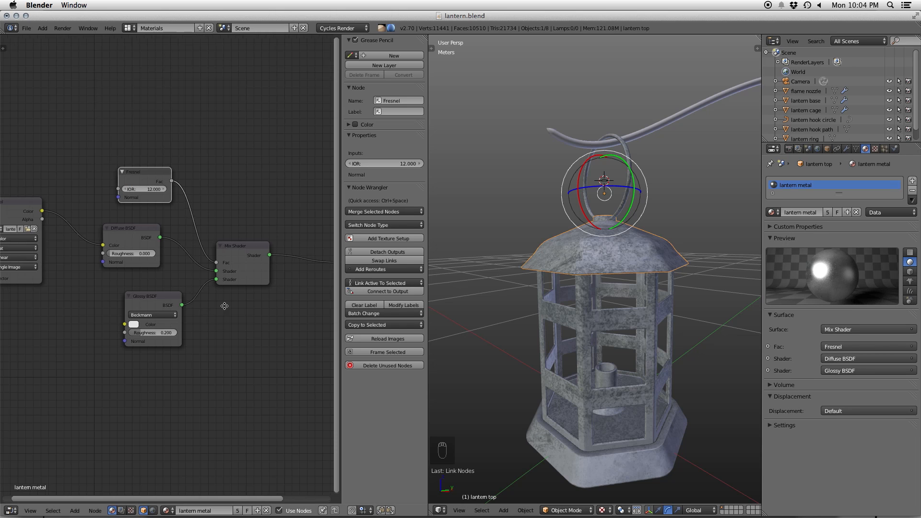
middle_click_drag(202, 306, 273, 306)
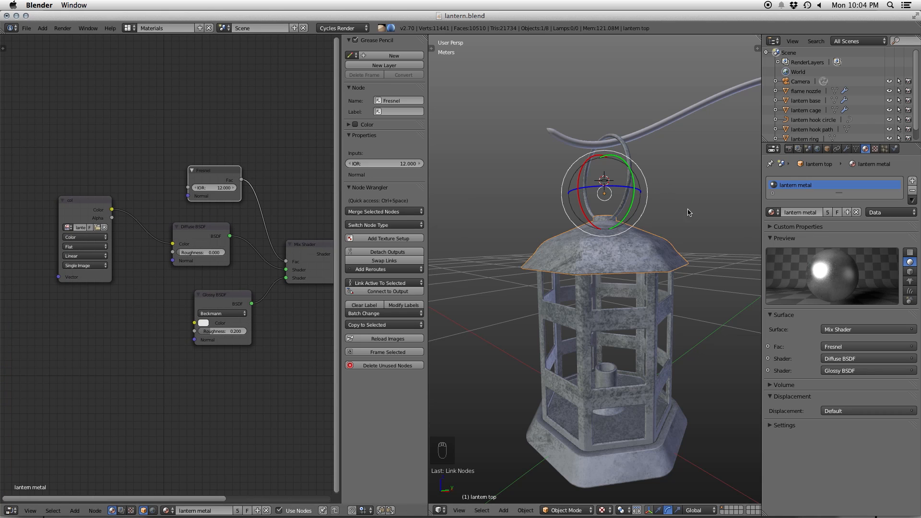
left_click(785, 238)
- Set the Glossy BSDF's roughness to 0.270
middle_click_drag(278, 281, 238, 295)
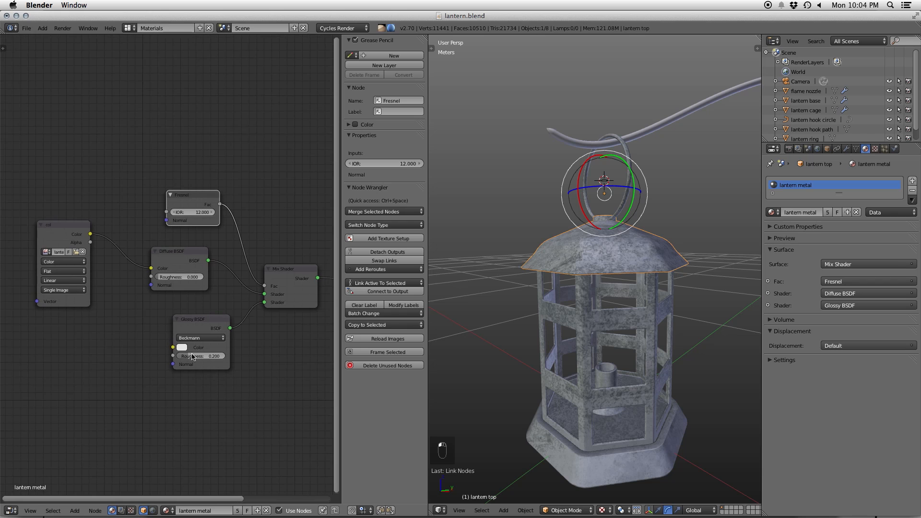
left_click(206, 357)
type("7")
key("Return")
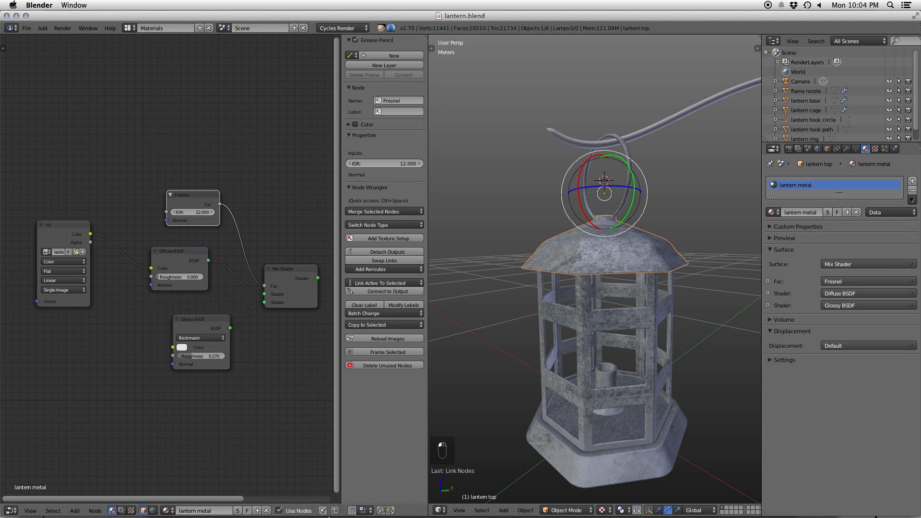
- Reload the col node's texture image in Blender and inspect the updated lantern from several angles
left_click(384, 500)
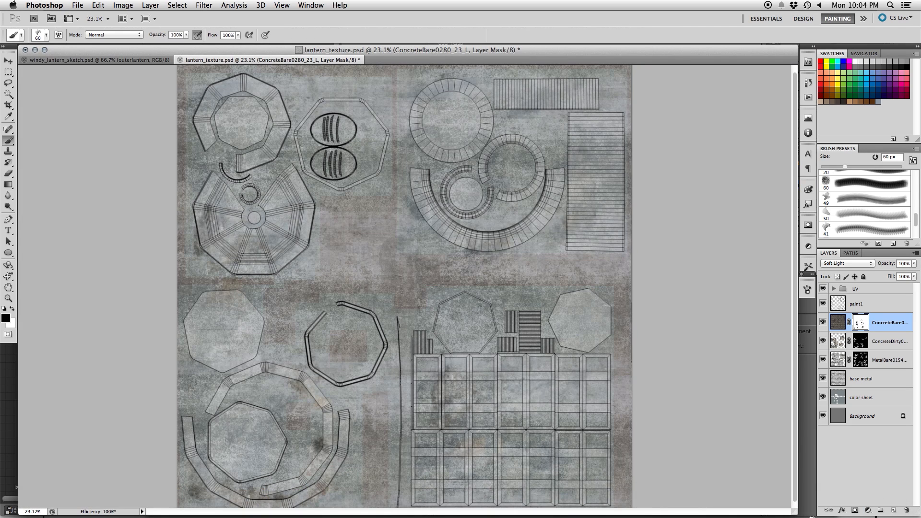
key("super+Tab")
left_click(81, 247)
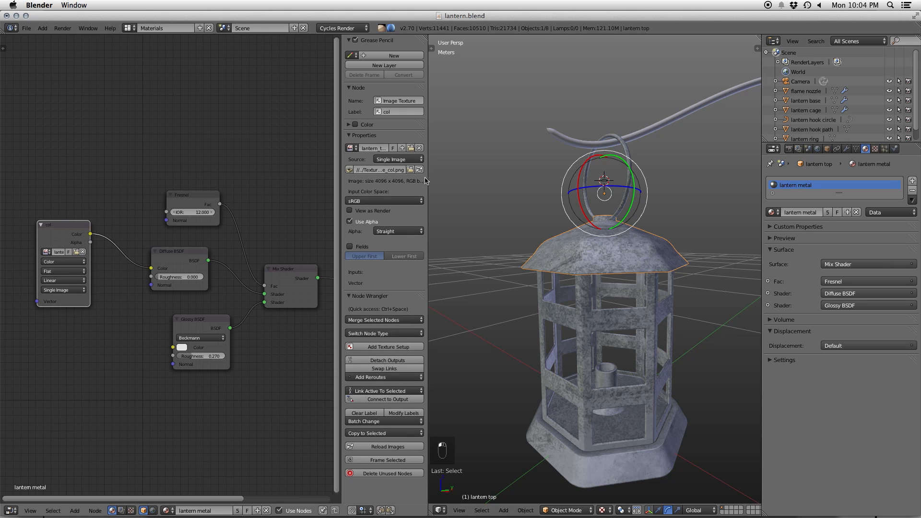
middle_click_drag(547, 442, 714, 417)
middle_click_drag(690, 382, 587, 362)
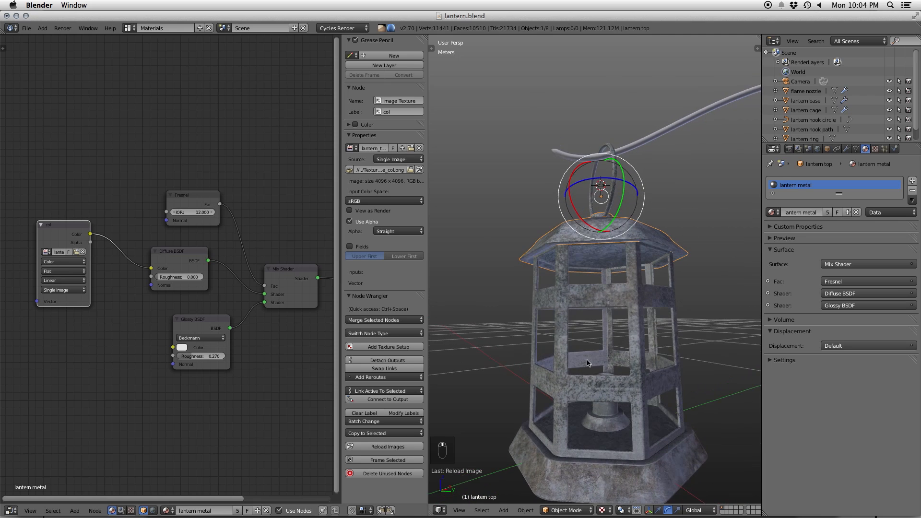
- Select the lantern cage and examine its texture up close, including the bars beneath the roof
scroll(587, 362, "up", 5)
right_click(639, 340)
key("Tab")
key("Tab")
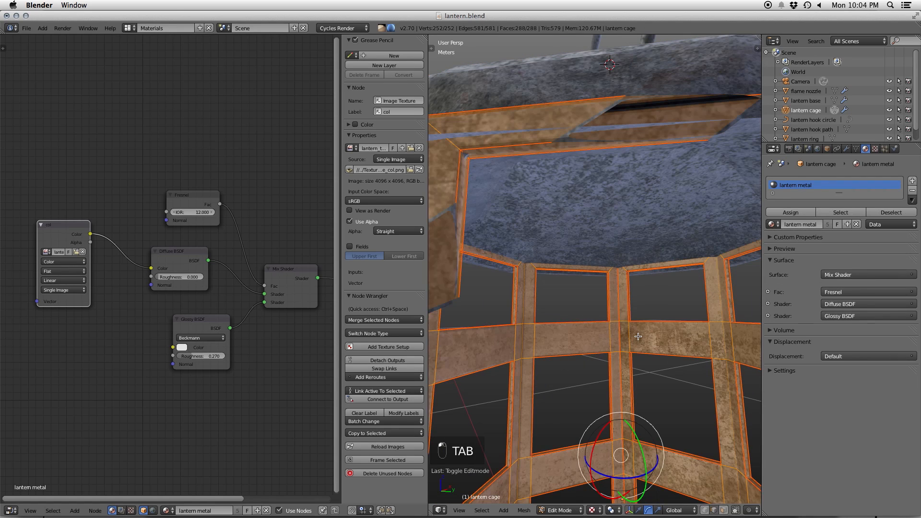
middle_click_drag(636, 356, 616, 284)
scroll(617, 277, "down", 6)
- Look over the cage pieces of the texture layout in Photoshop and return to Blender
mouse_move(608, 515)
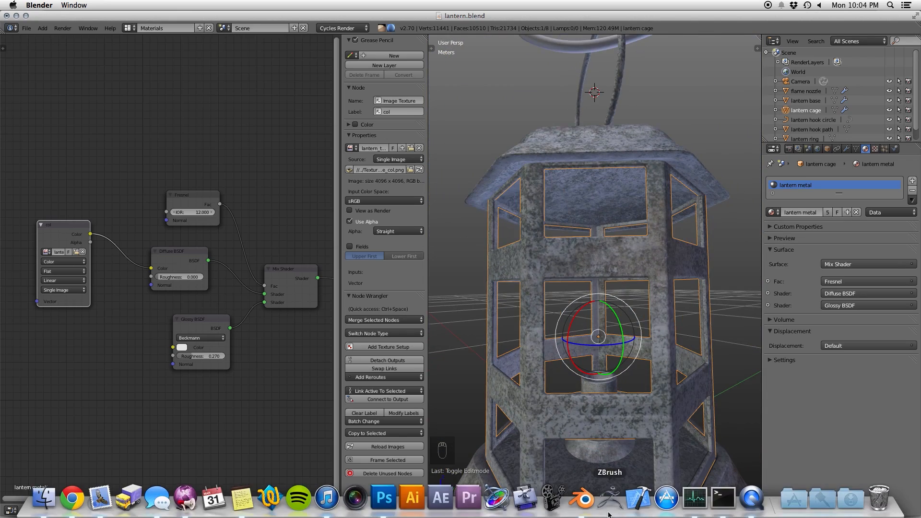
left_click(384, 498)
scroll(474, 399, "down", 1)
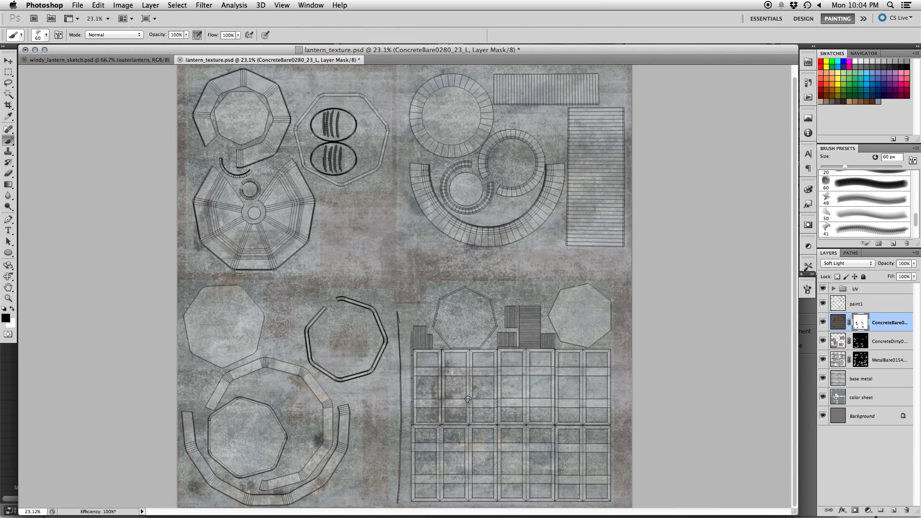
key("super+Tab")
- Enter Edit Mode on the lantern cage and select two edges along its rear vertical bar
key("Tab")
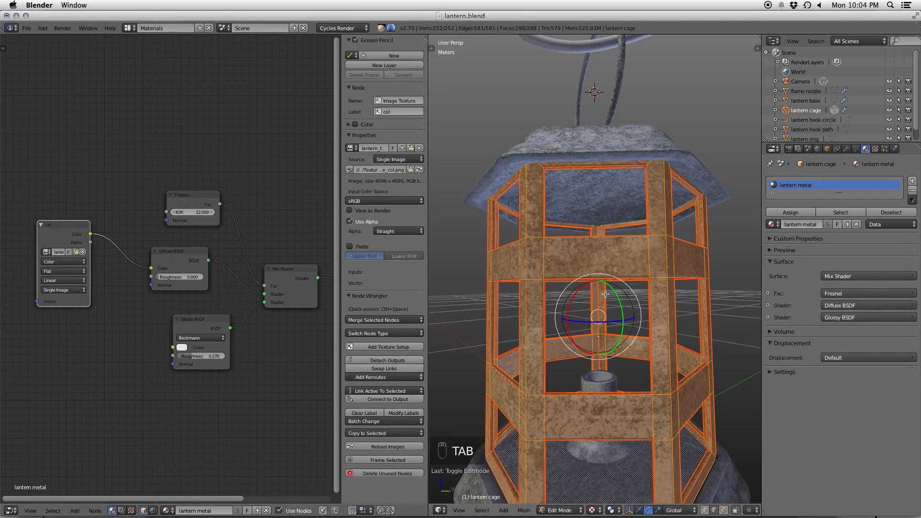
key("ctrl+Tab")
left_click(598, 295)
right_click(598, 303)
key("q")
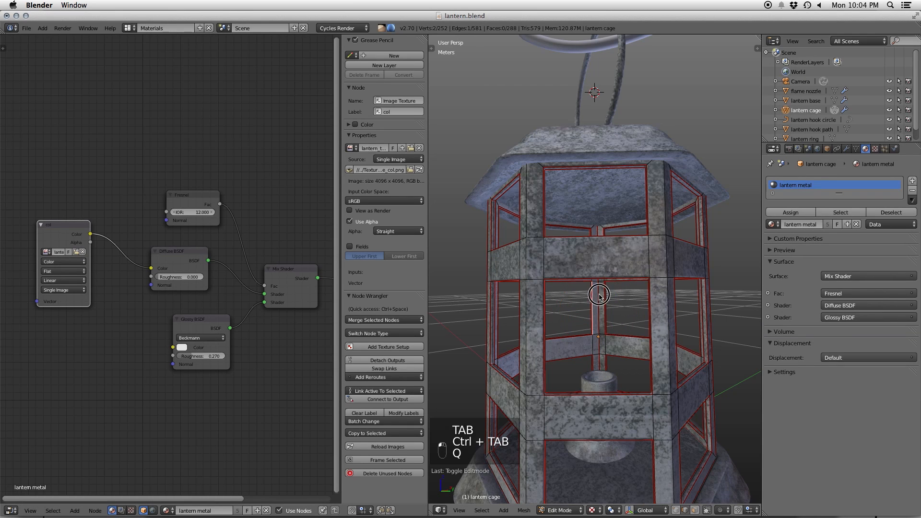
right_click(606, 343, "shift")
- Replace the node editor with the UV/Image Editor and, in face select mode, select the rear bar's faces to locate their UVs
left_click(11, 511)
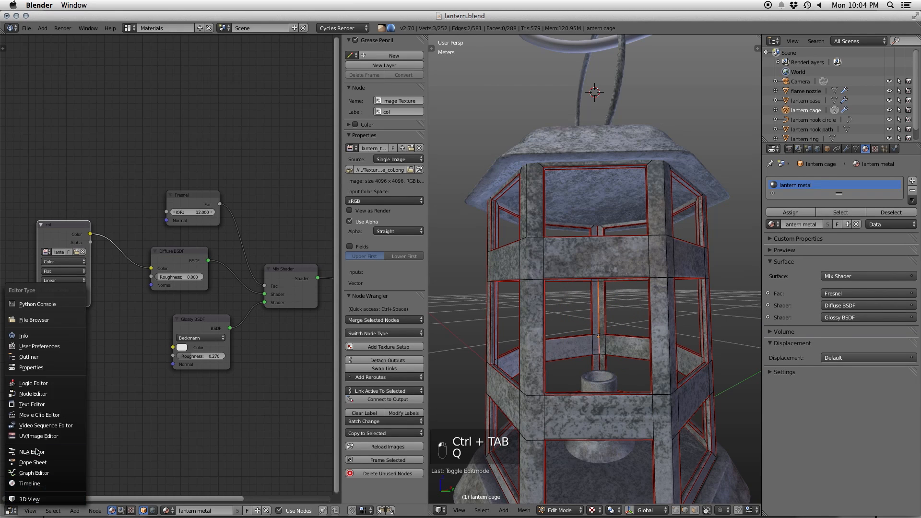
left_click(41, 439)
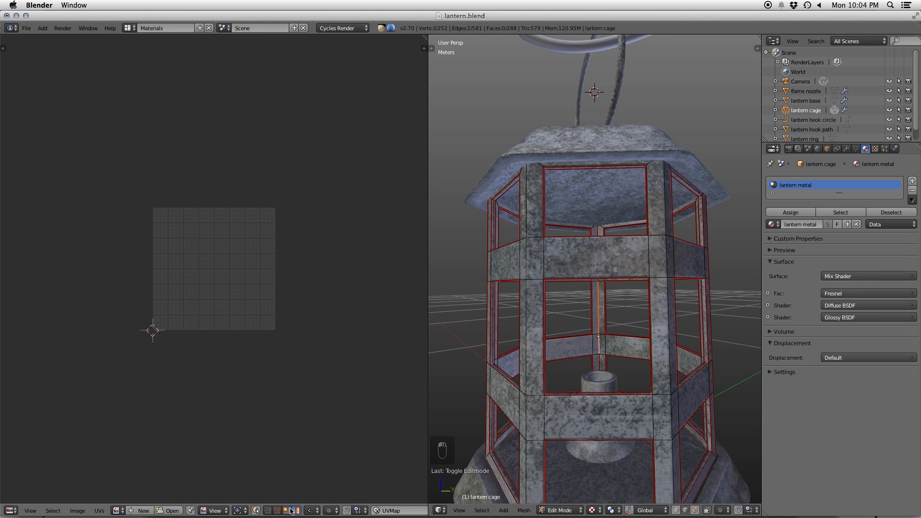
scroll(320, 356, "up", 4)
scroll(320, 355, "down", 1)
key("ctrl+Tab")
left_click(601, 330)
right_click(601, 328, "shift")
right_click(595, 312, "shift")
scroll(309, 344, "up", 1)
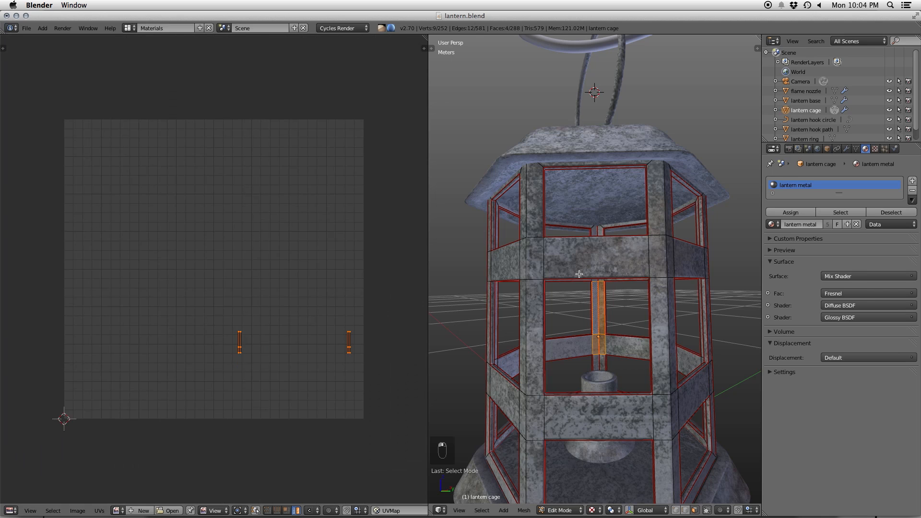
- Add the rear bar's upper faces to the selection to locate their UV strips, and switch to Photoshop
middle_click_drag(604, 273, 602, 279)
right_click(602, 262, "shift")
right_click(597, 258, "shift")
right_click(596, 244, "shift")
right_click(605, 242, "shift")
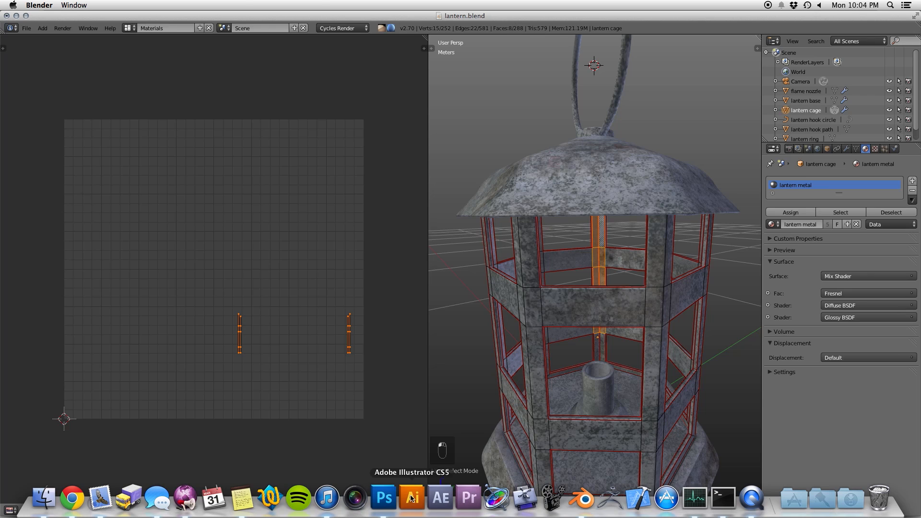
left_click(394, 499)
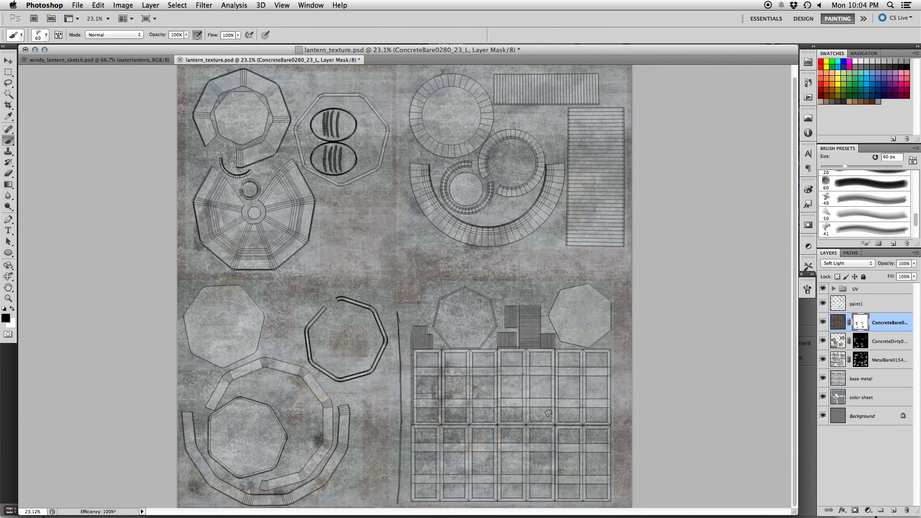
- Check the texture with the UV overlay hidden, and touch up the concrete and metal grime masks along the cage's UV strips
left_click(823, 289)
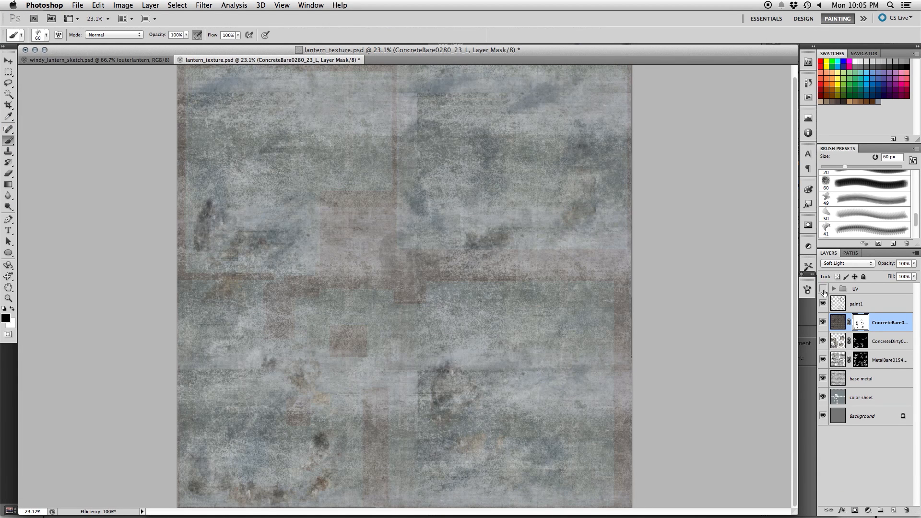
left_click(823, 289)
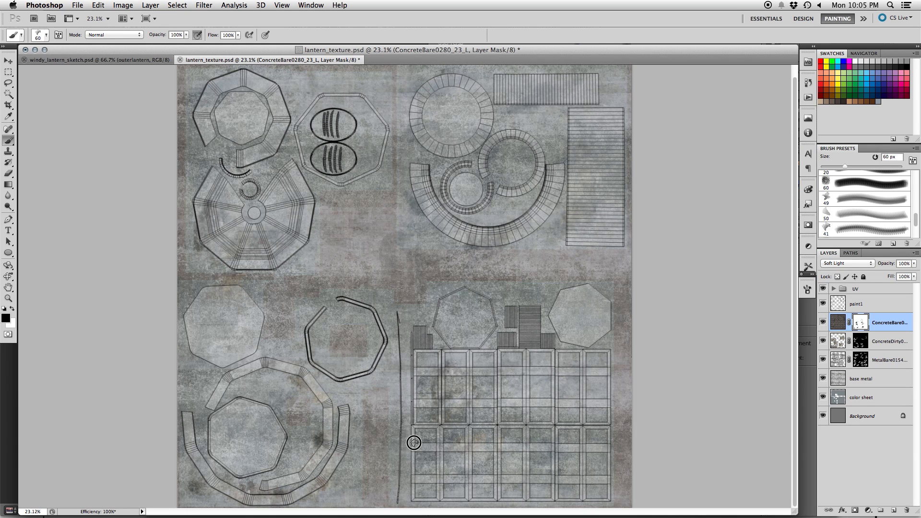
left_click(863, 341)
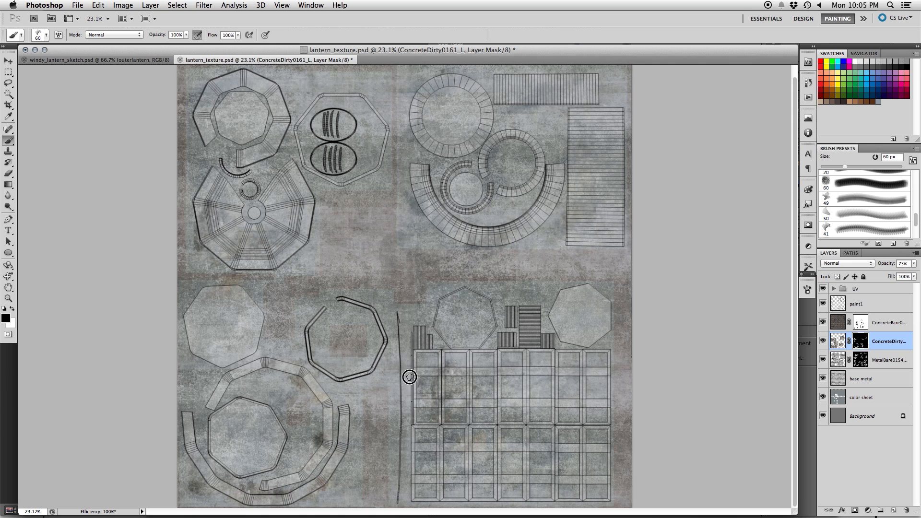
left_click(863, 361)
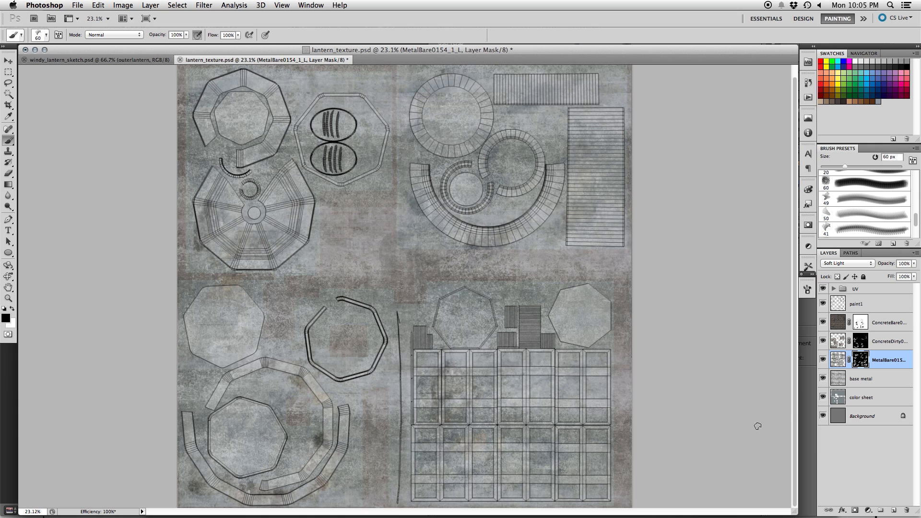
- Save lantern_texture.psd and run the script that exports the color texture
key("super+s")
left_click(83, 5)
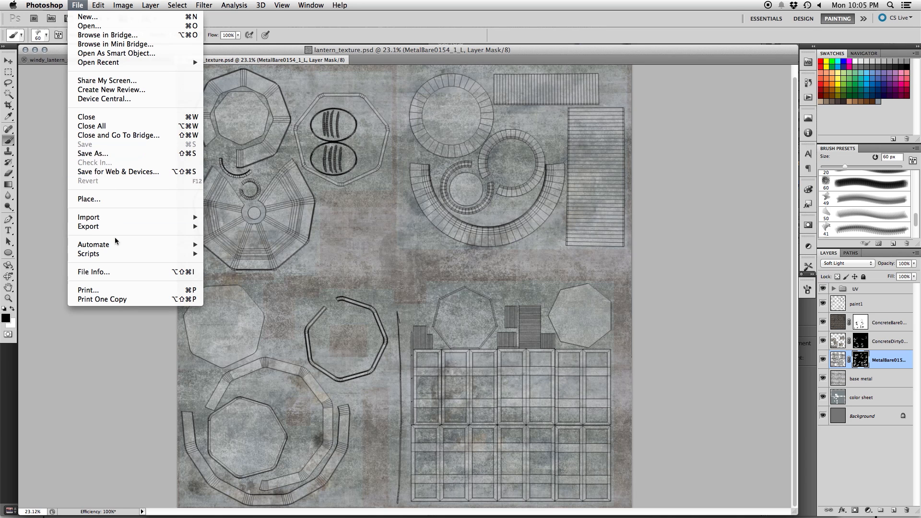
mouse_move(150, 256)
left_click(246, 401)
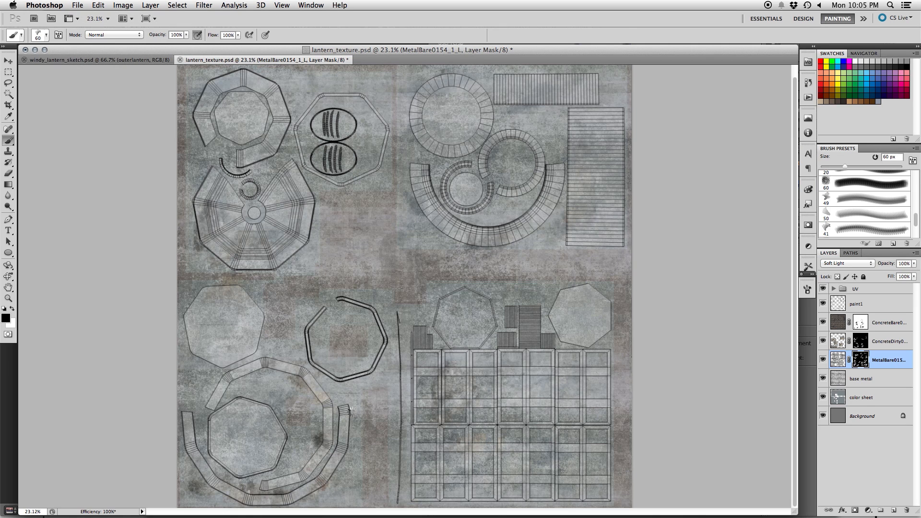
- Switch to Blender, leave Edit Mode on the lantern cage and save lantern.blend
mouse_move(473, 514)
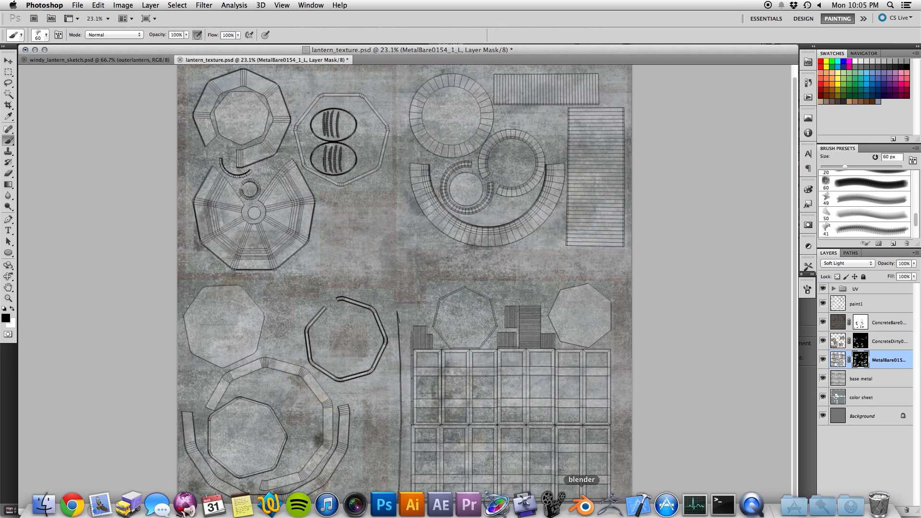
left_click(585, 499)
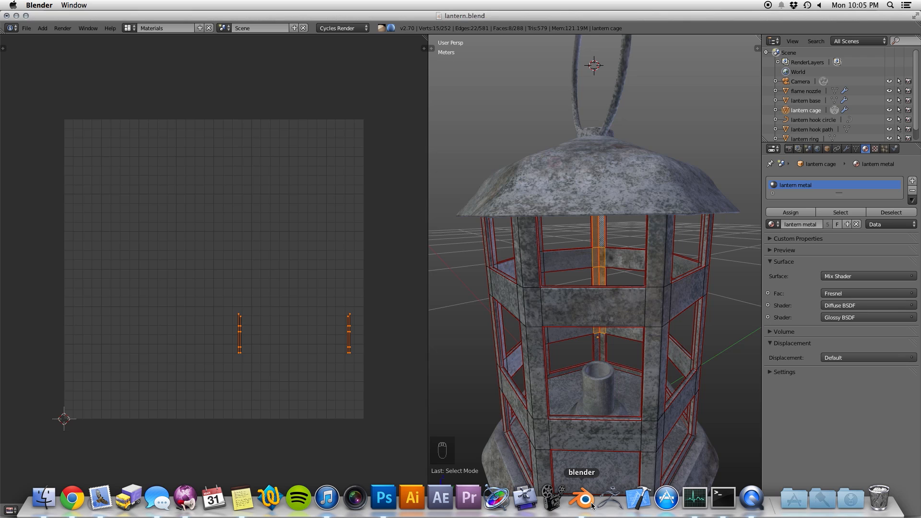
key("Tab")
key("super+s")
key("super+s")
scroll(585, 365, "down", 5)
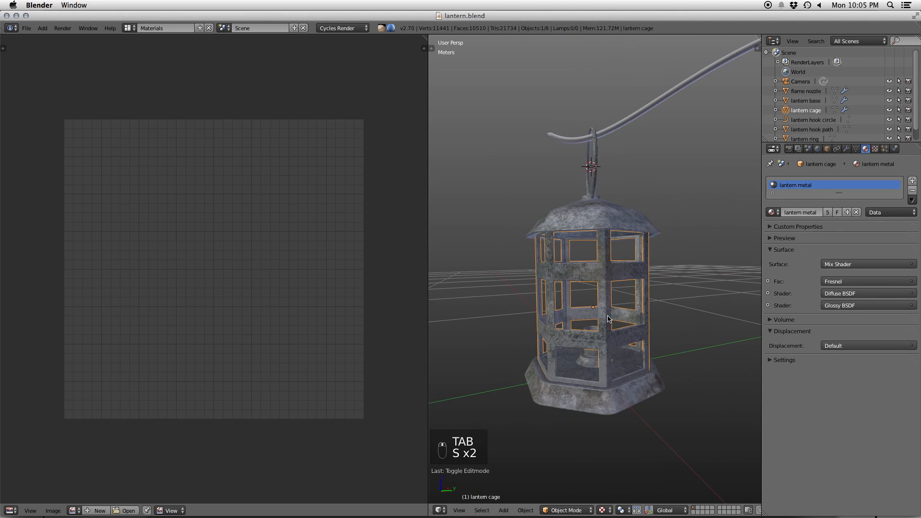
- Switch to Photoshop and group all layers from paint1 down to color sheet as "color"
mouse_move(406, 509)
left_click(384, 499)
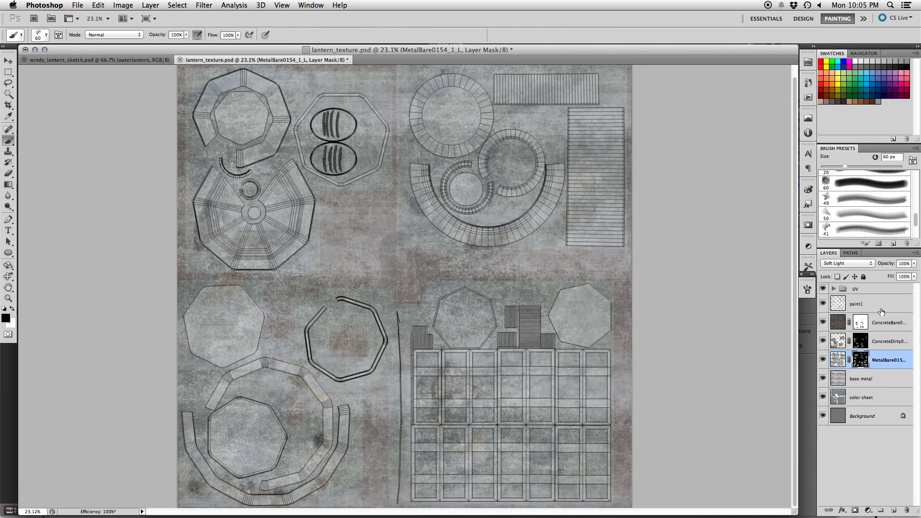
left_click(877, 405, "shift")
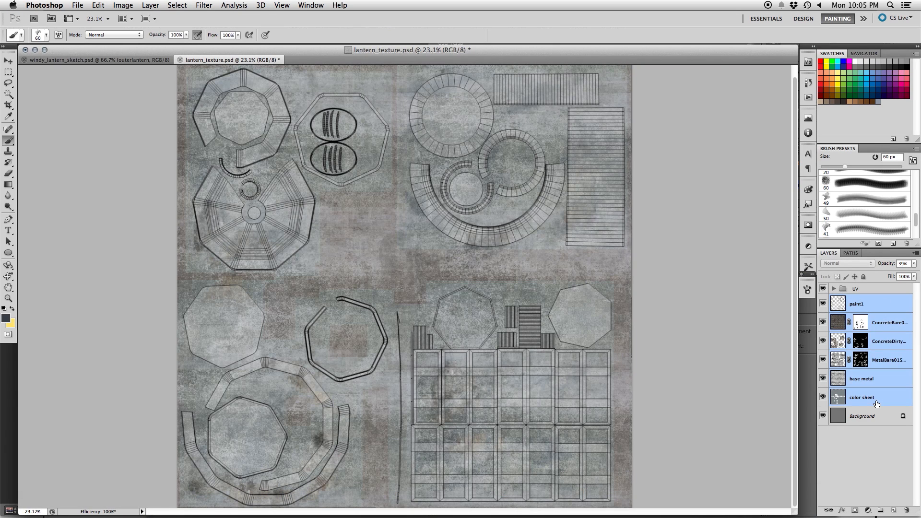
key("super+g")
double_click(859, 300)
type("co")
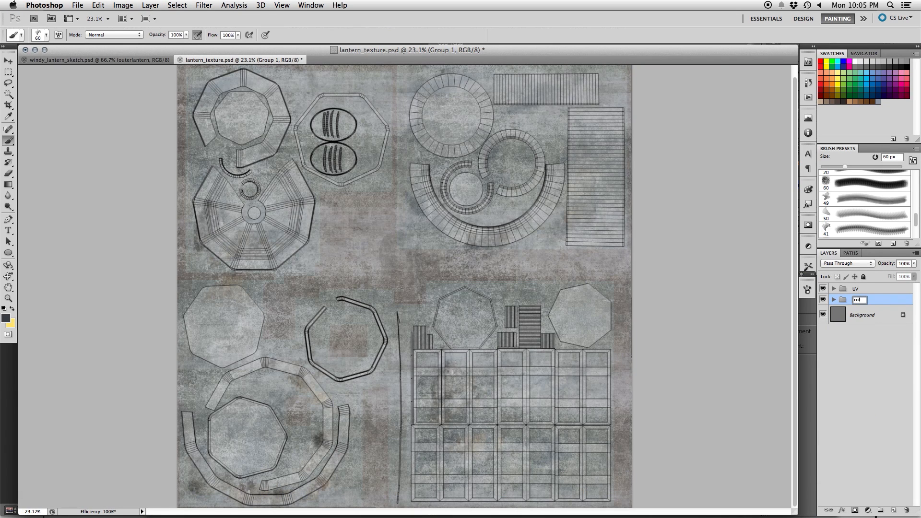
type("lor")
key("Return")
- Duplicate the color group as "spec", expand the copy and hide the color group
right_click(867, 299)
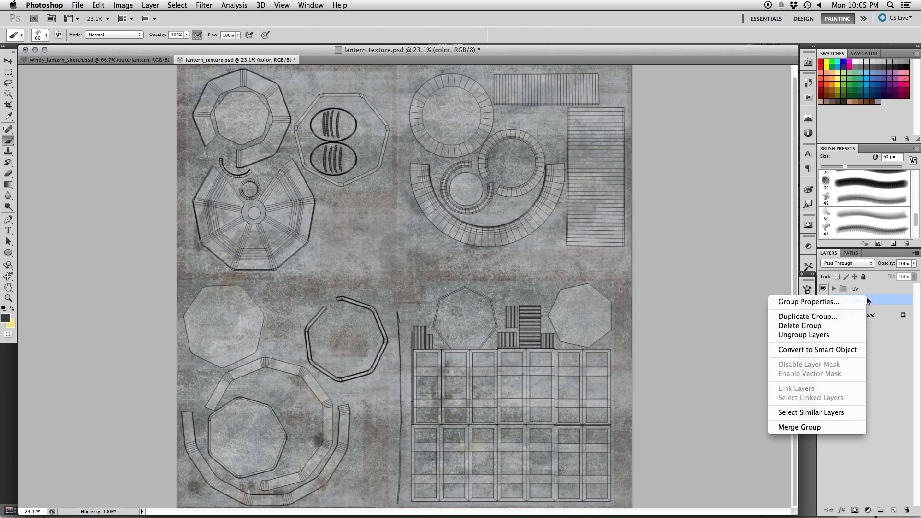
left_click(806, 318)
type("spec")
key("Return")
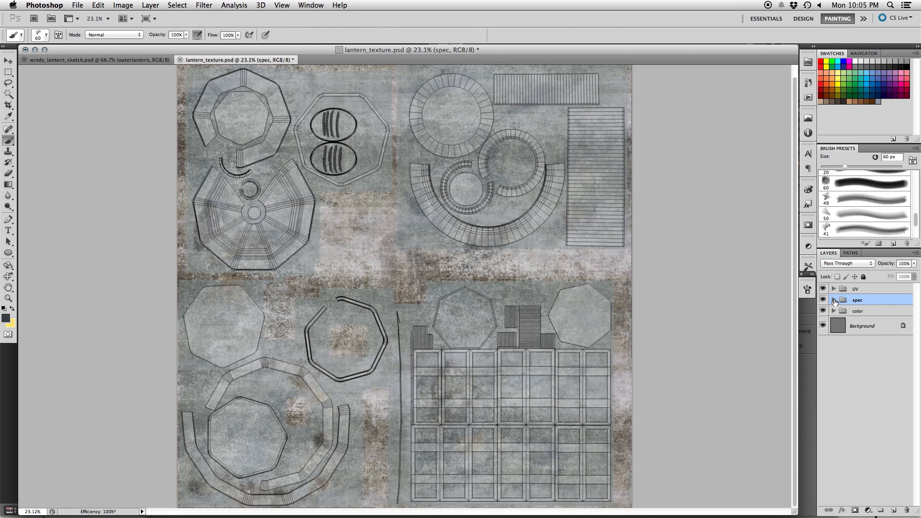
left_click(834, 300)
left_click(824, 423)
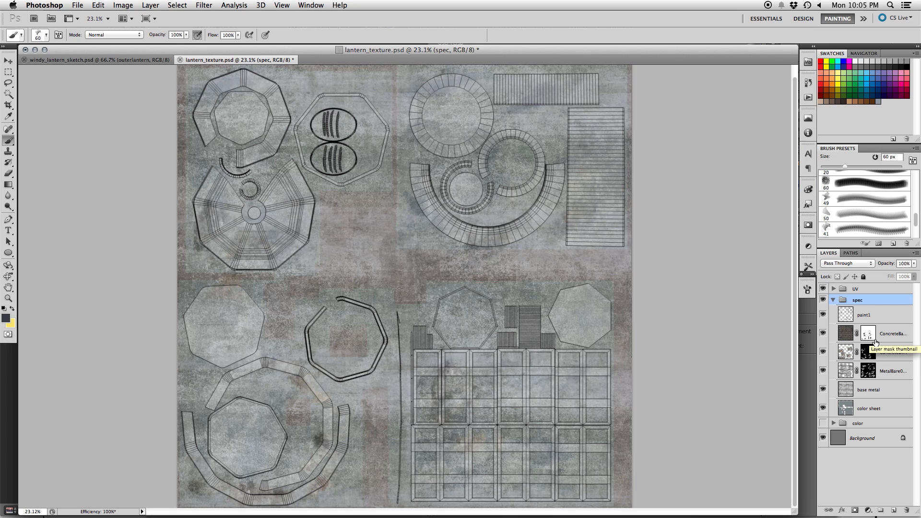
- Add a Hue/Saturation adjustment above paint1 in the spec group with Saturation set to -100
left_click(882, 315)
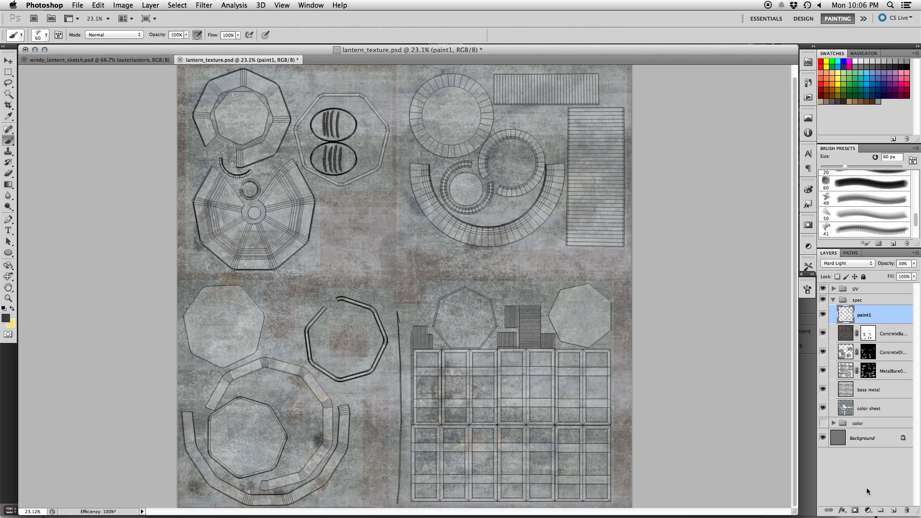
left_click(870, 512)
left_click(859, 406)
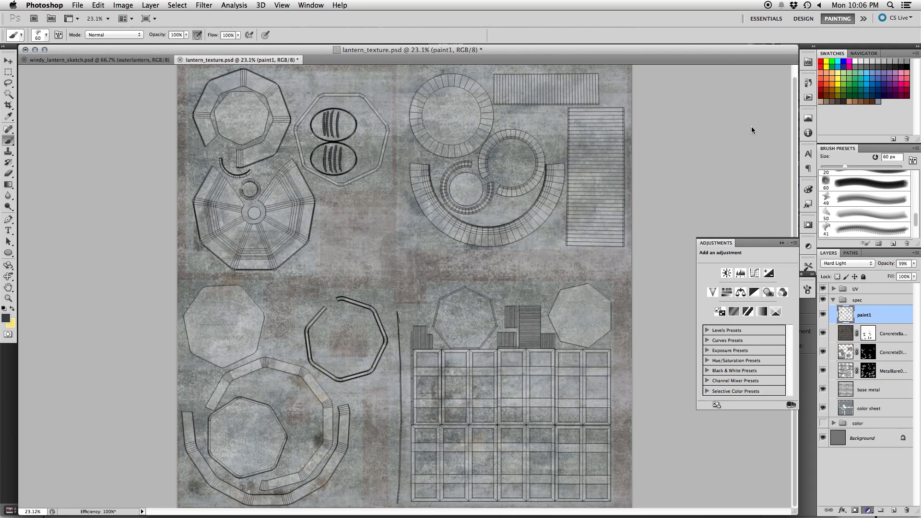
left_click_drag(748, 315, 684, 355)
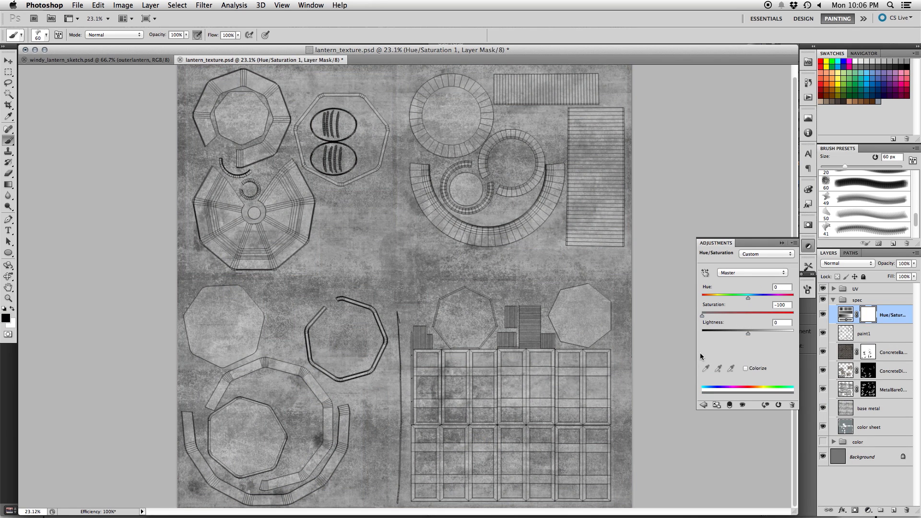
left_click(899, 317)
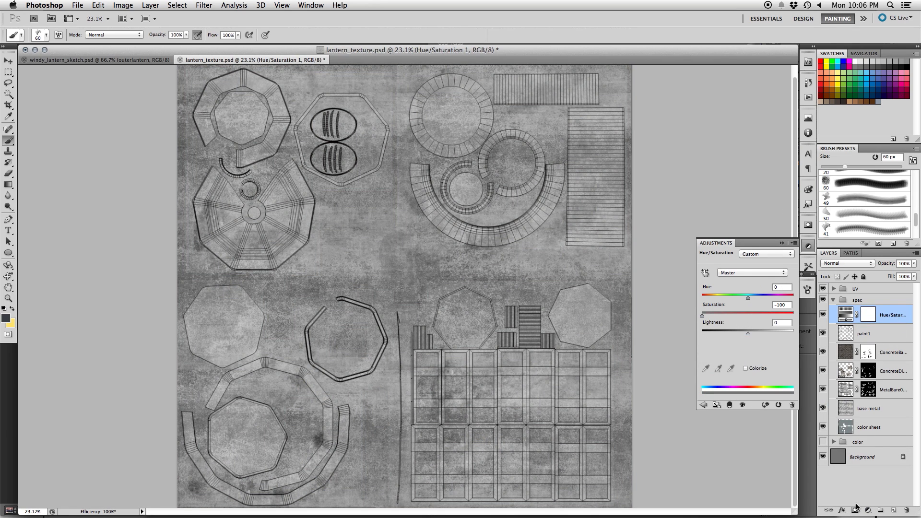
- Add a Levels adjustment above Hue/Saturation in the spec group, with midtones at 0.65 and the white input at 216
left_click(869, 510)
left_click(856, 364)
left_click_drag(754, 327, 782, 327)
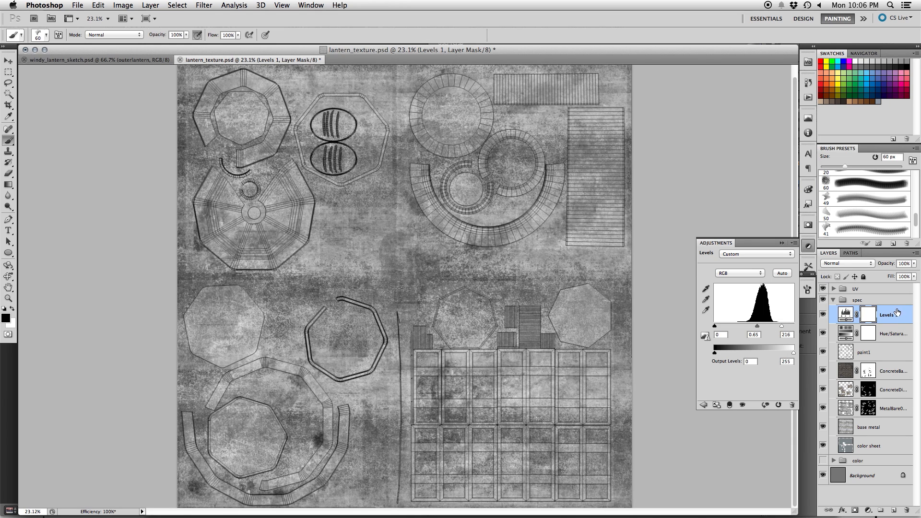
left_click(898, 312)
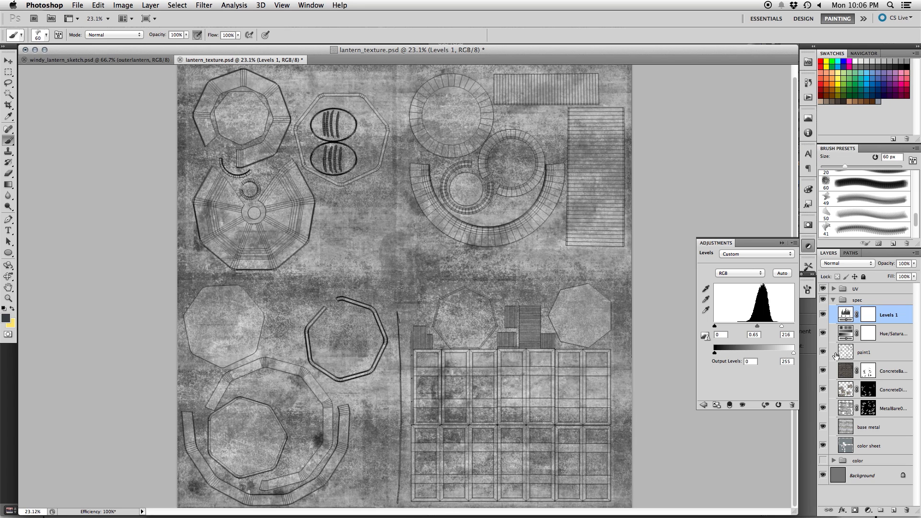
- Toggle the visibility of the spec group's paint1, concrete and MetalBare layers to compare what each contributes
left_click(823, 353)
left_click(823, 353)
left_click(827, 371)
left_click(827, 371)
left_click(823, 390)
left_click(823, 409)
left_click(822, 412)
left_click(822, 411)
left_click(822, 411)
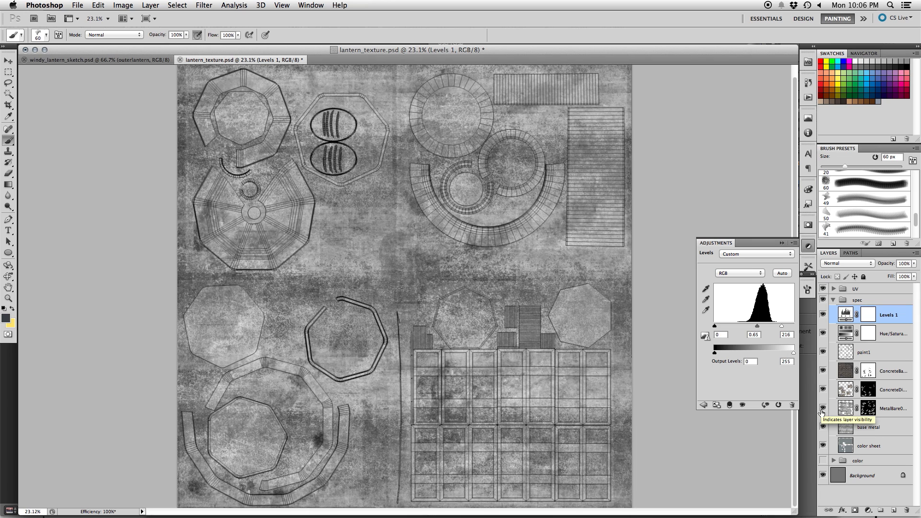
left_click(822, 412)
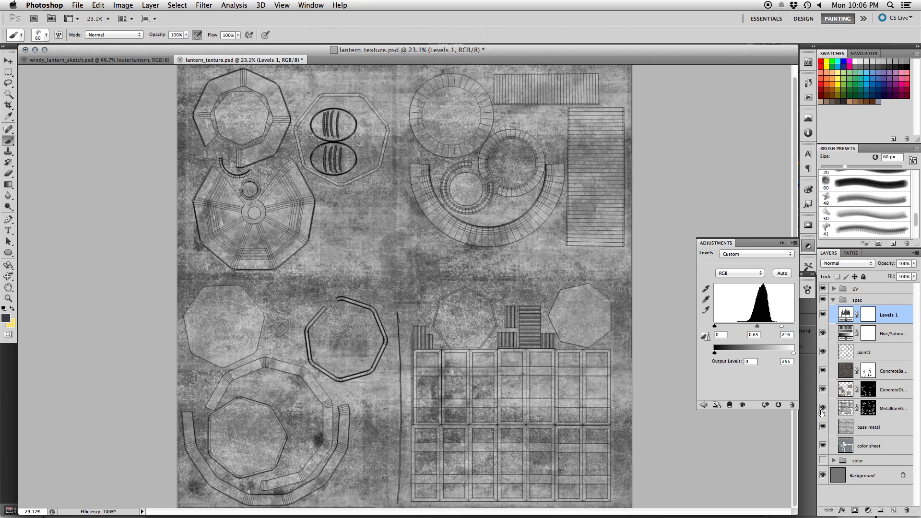
left_click(822, 411)
- Set the spec group's MetalBare layer to Multiply blending at 30% opacity
left_click(849, 412)
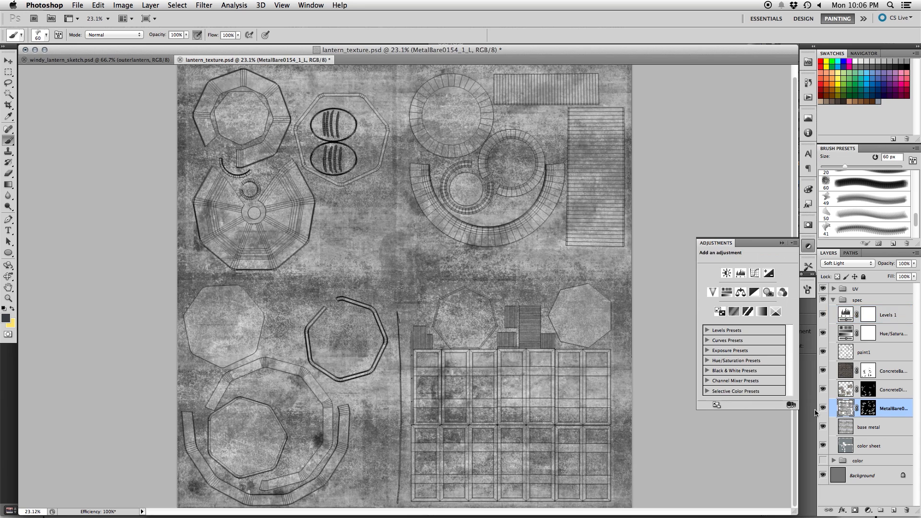
left_click(865, 265)
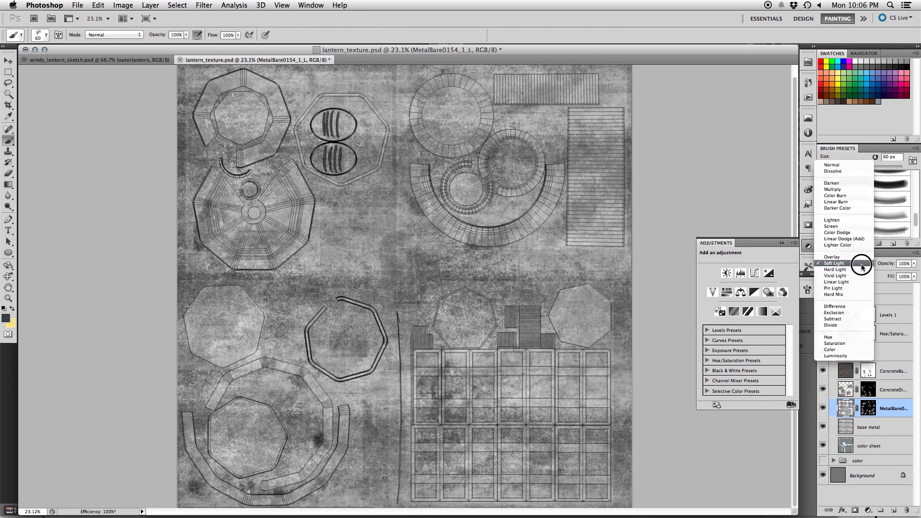
left_click(839, 188)
left_click(914, 264)
left_click_drag(911, 274, 880, 276)
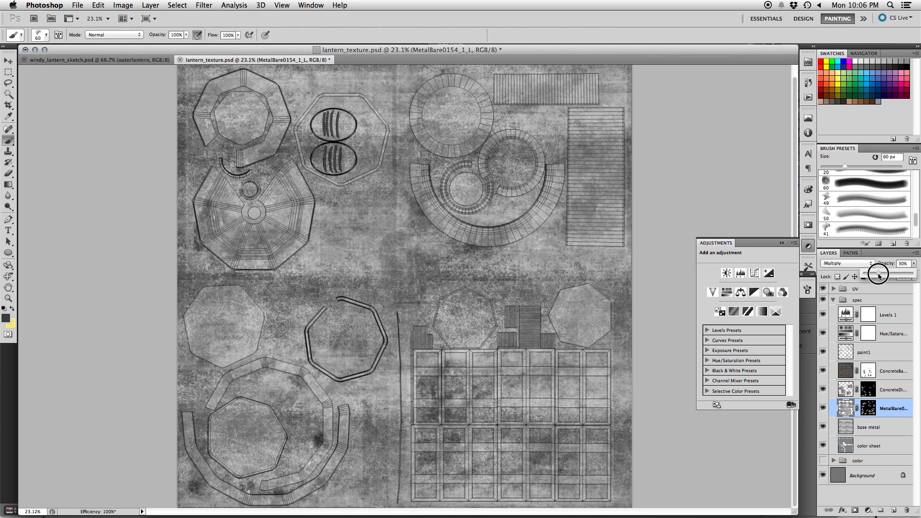
- Save lantern_texture.psd, run the export script for the spec texture and return to Blender
key("super+s")
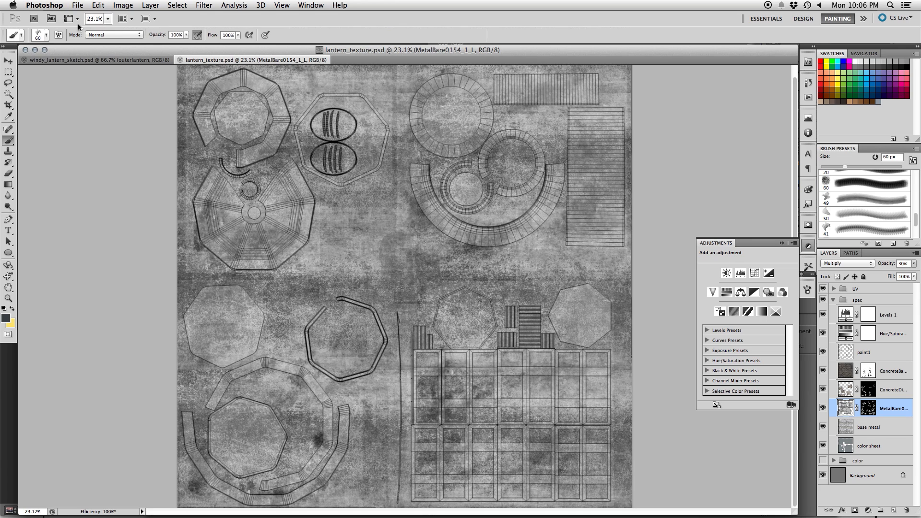
left_click(77, 5)
left_click(238, 415)
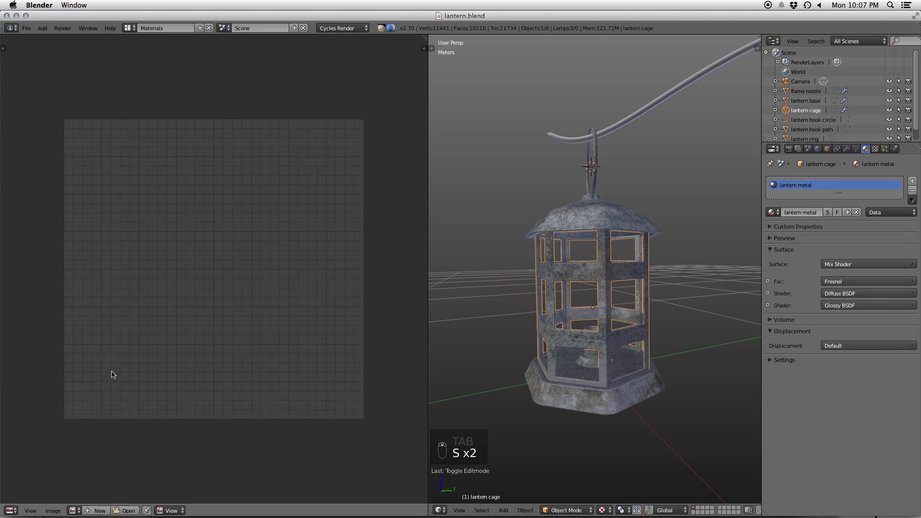
- Reopen the Node Editor, add an Image Texture node labelled "spec" beneath the col node, and browse the Textures folder for its image
left_click(11, 510)
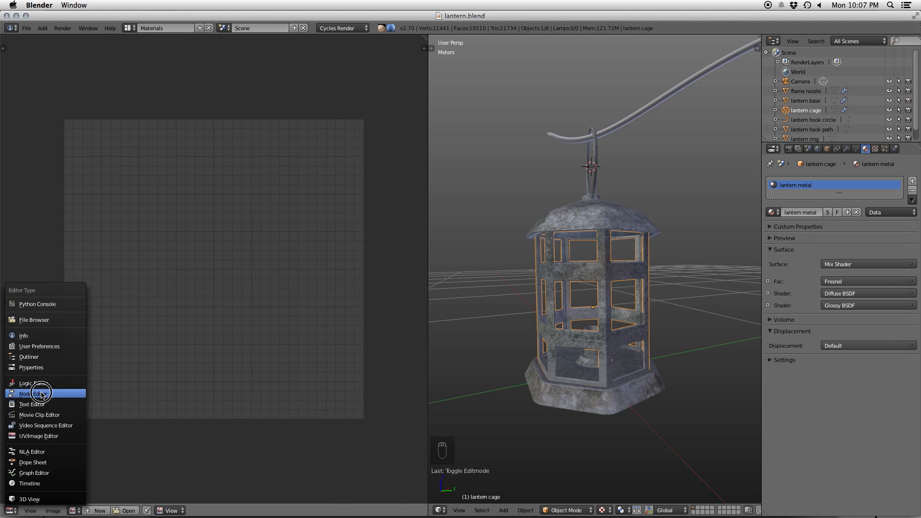
left_click(48, 391)
key("shift+a")
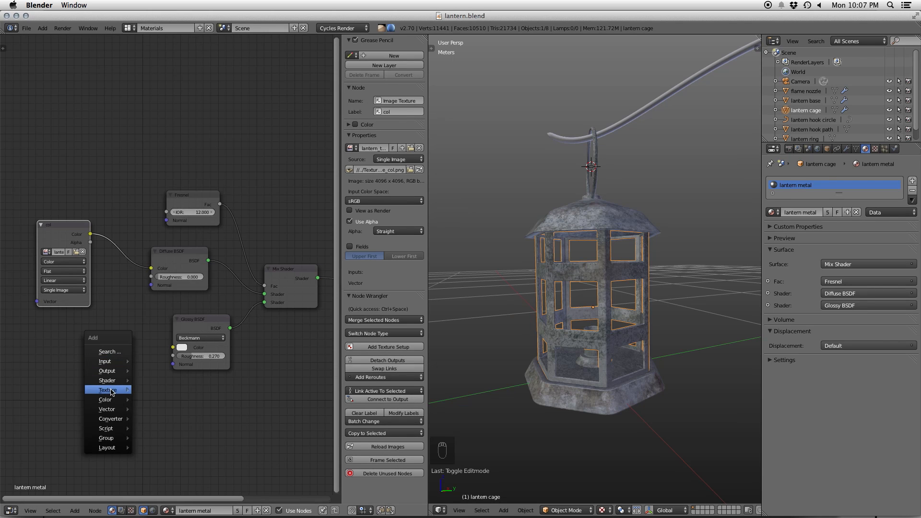
mouse_move(108, 390)
left_click(174, 287)
left_click(96, 346)
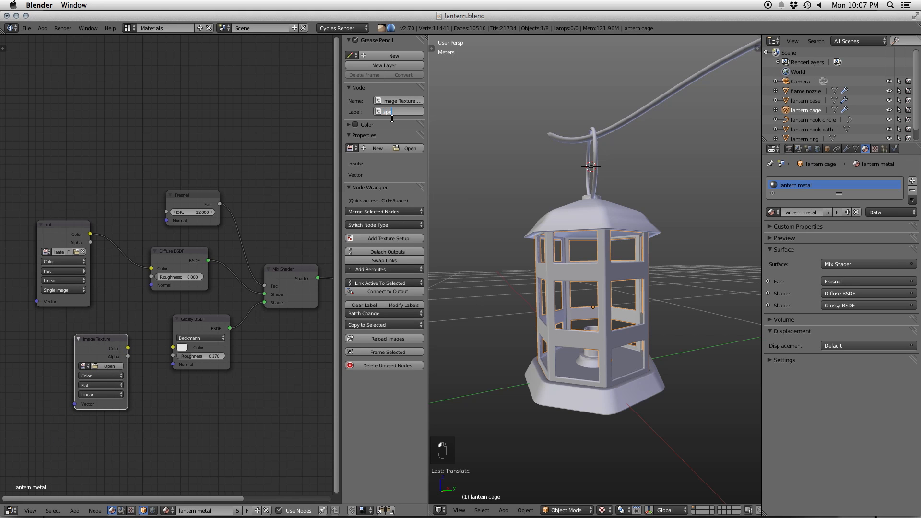
left_click(403, 148)
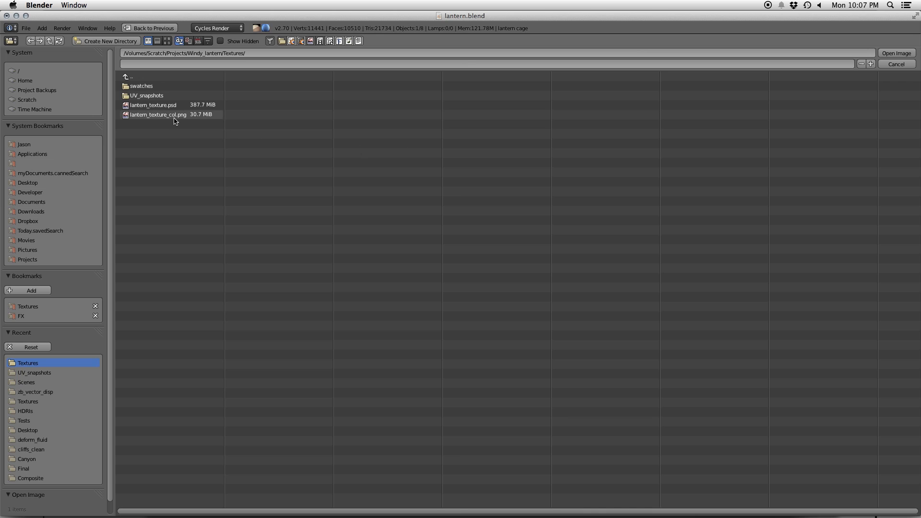
left_click(896, 64)
- Assign the existing lantern metal material to the lantern hook path
right_click(668, 112)
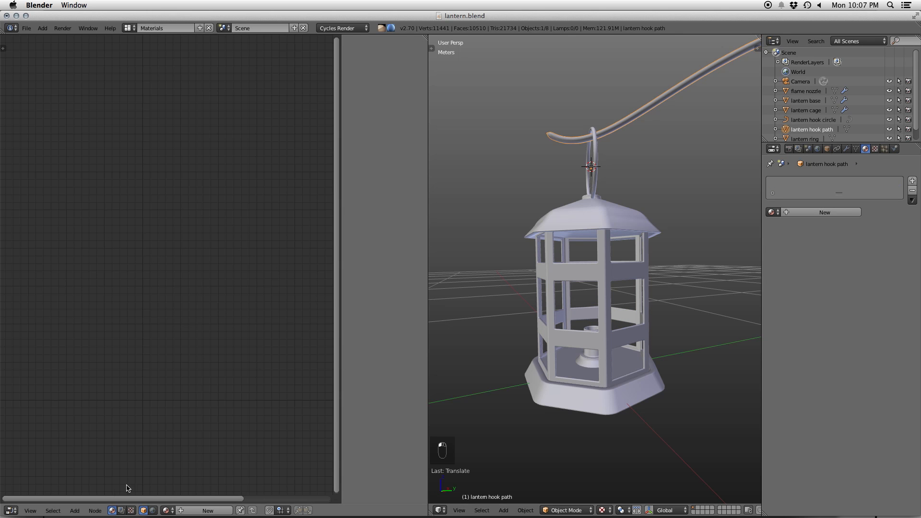
left_click(166, 511)
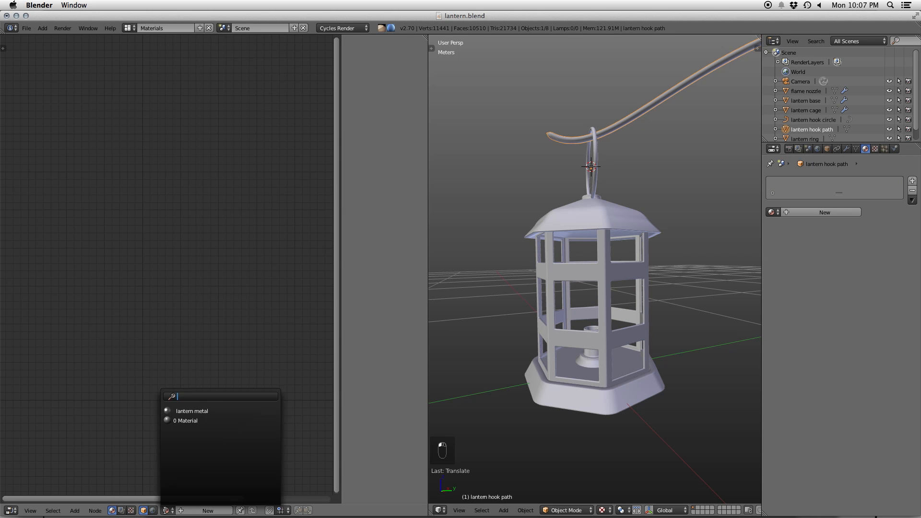
left_click(206, 418)
- In the UV/Image Editor, scale down all of the lantern hook path's UVs and move them into the lower-right area of the UV space
left_click(10, 510)
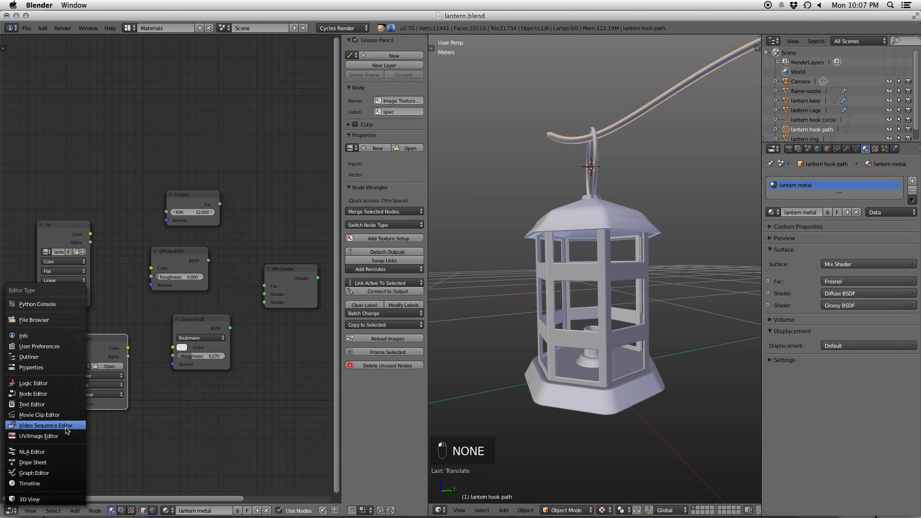
left_click(78, 428)
key("Tab")
key("a")
key("a")
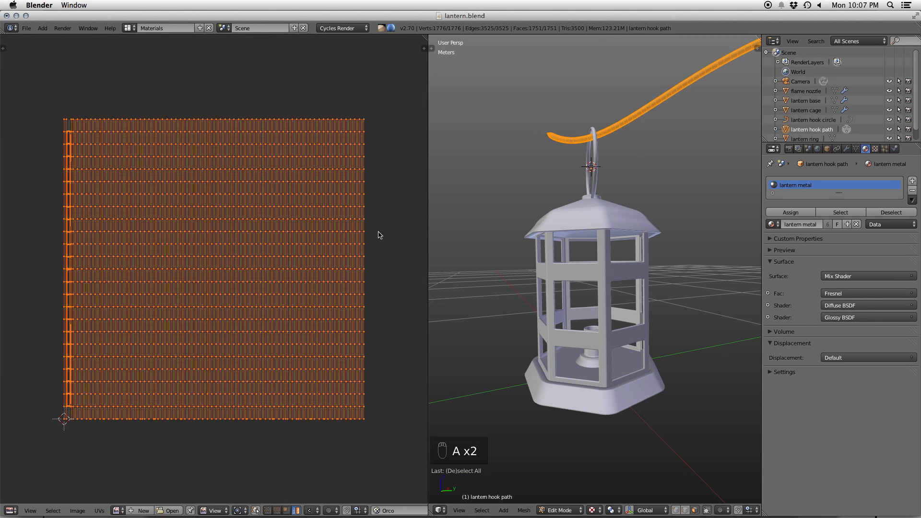
key("s")
left_click(264, 255)
key("g")
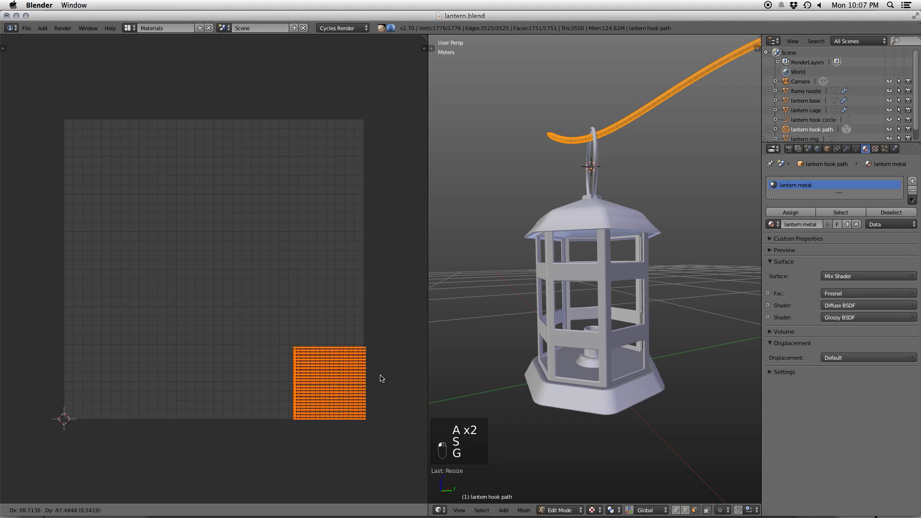
left_click(350, 365)
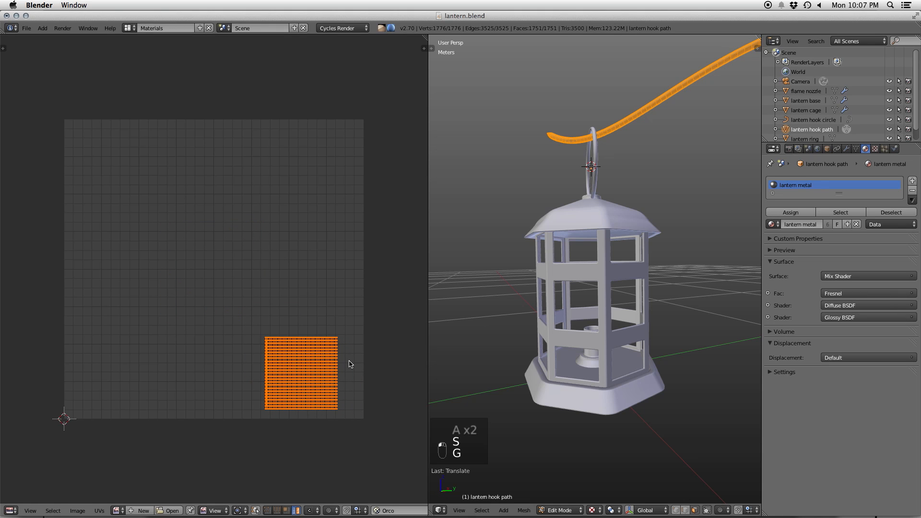
key("Tab")
- Activate the col image node of the lantern metal material in the Node Editor to show its texture, and reselect the lantern hook path
right_click(609, 269)
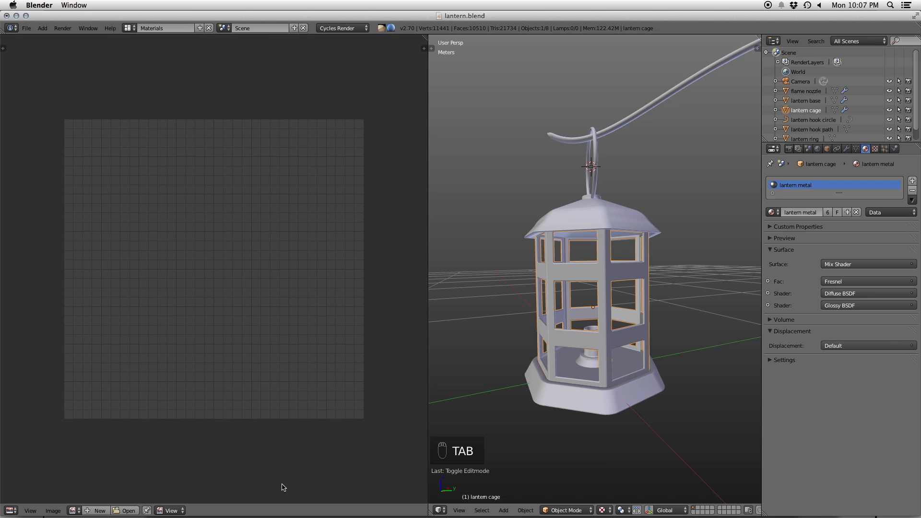
left_click(11, 510)
left_click(38, 393)
left_click(74, 238)
scroll(614, 290, "up", 5)
middle_click_drag(615, 290, 618, 222)
left_click(626, 208)
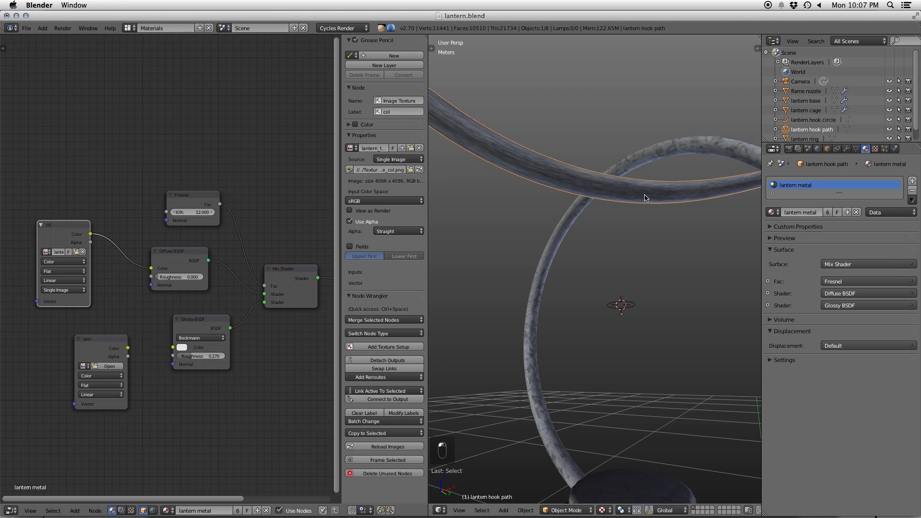
- Return to the UV/Image Editor, stretch the hook path's UVs along X only and reposition them within the lower part of the UV space
left_click(7, 513)
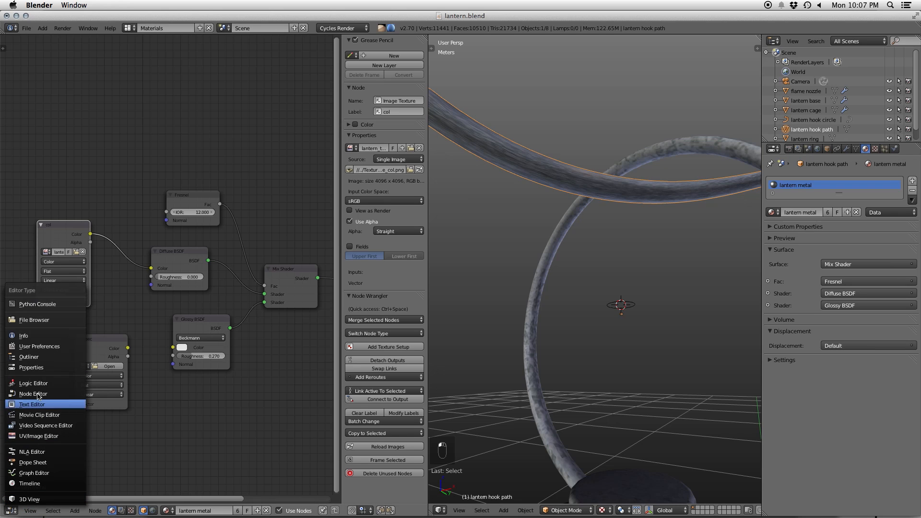
left_click(34, 437)
key("Tab")
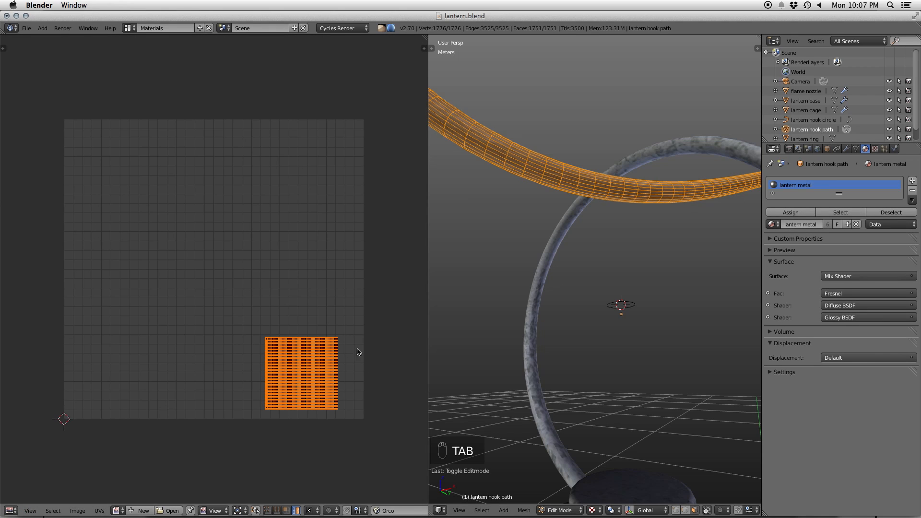
key("s")
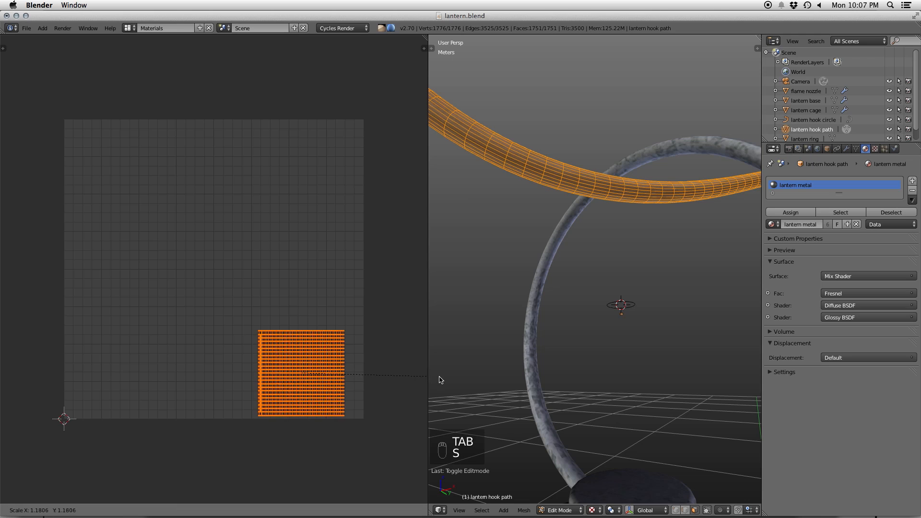
right_click(421, 376)
key("s")
key("x")
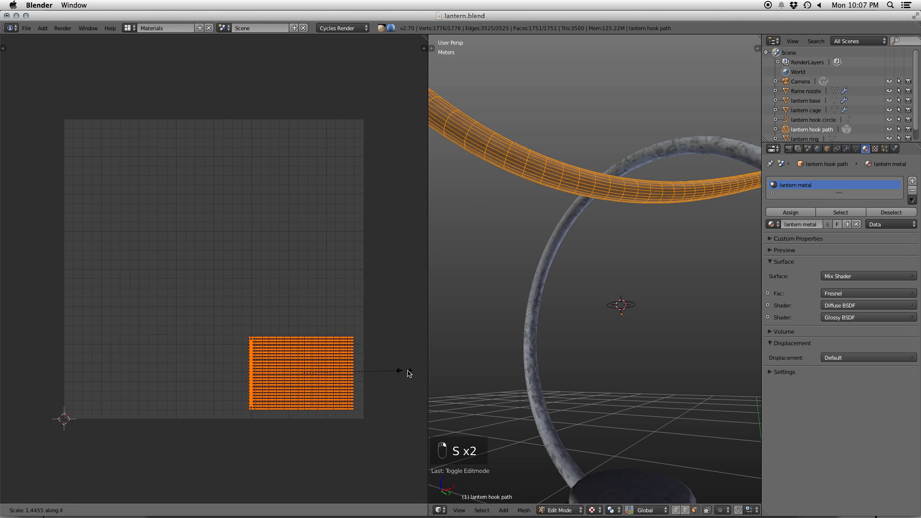
left_click(420, 374)
key("g")
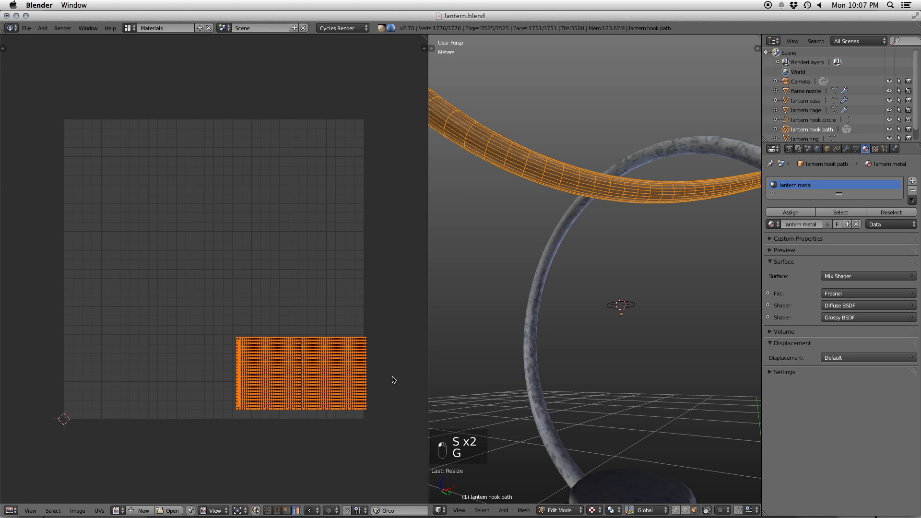
key("g")
left_click(368, 373)
key("Tab")
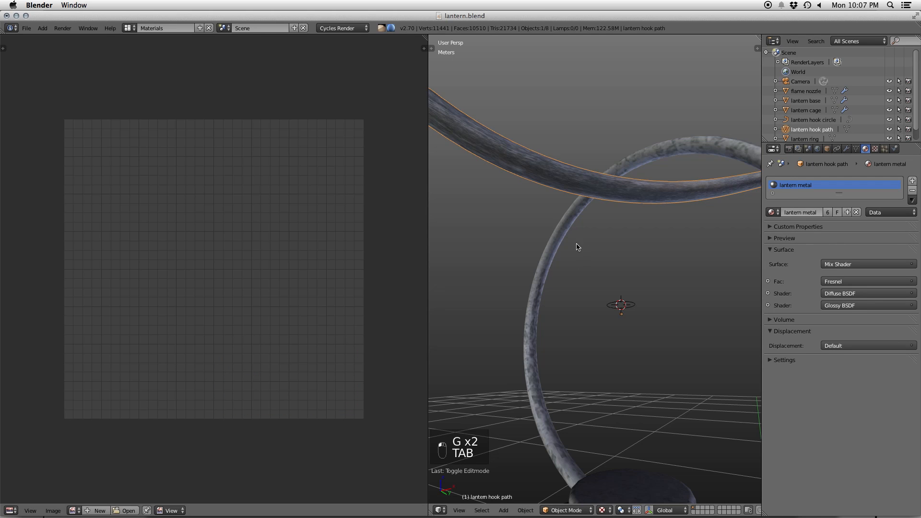
- Widen the hook path's UVs further along X to span most of the UV space's lower edge, and shift them back inside it
key("Tab")
key("s")
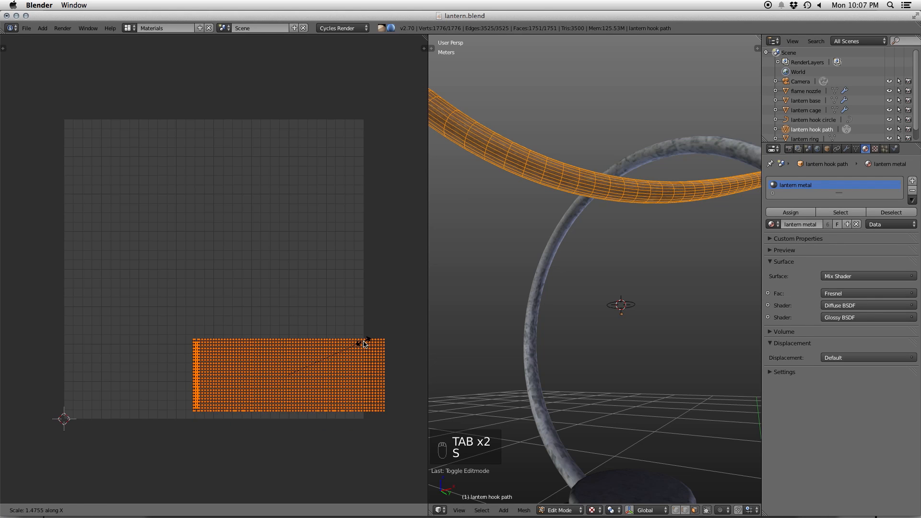
left_click(384, 343)
key("g")
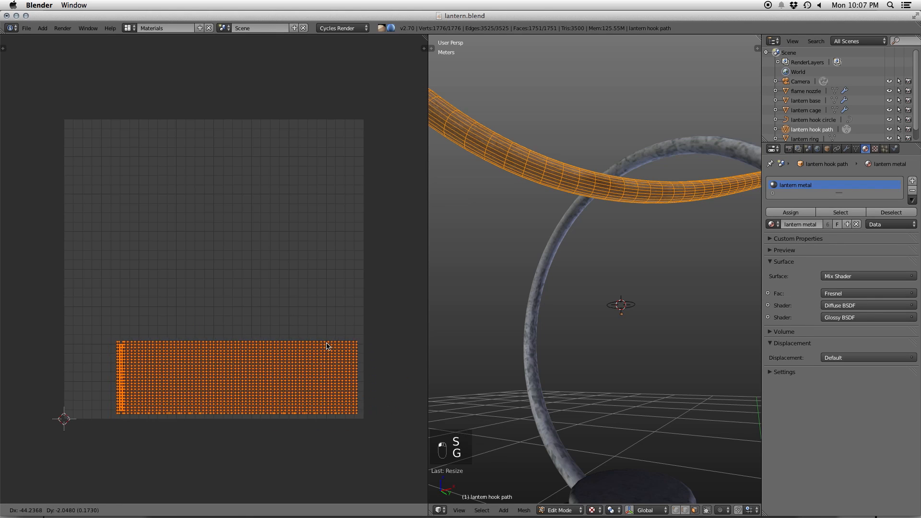
left_click(328, 347)
key("Tab")
middle_click_drag(610, 223, 606, 251)
scroll(552, 266, "down", 3)
scroll(605, 251, "down", 5)
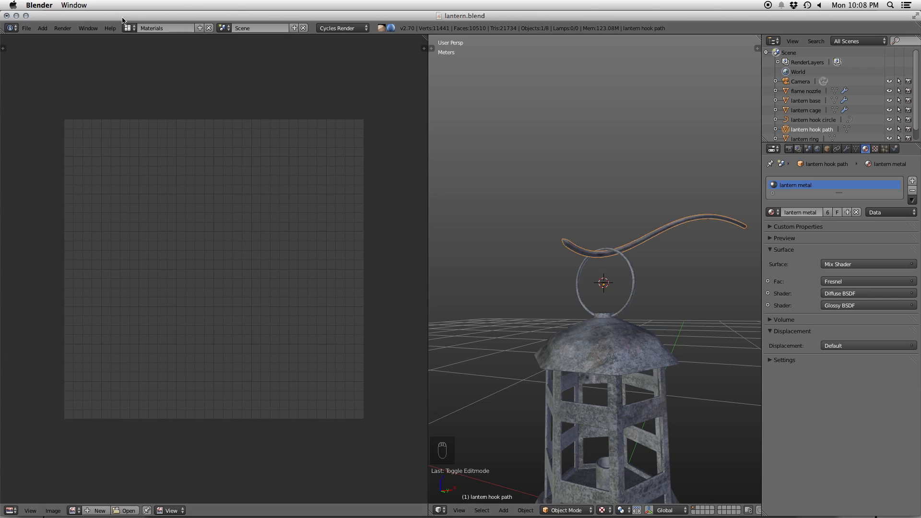
left_click(128, 27)
left_click(156, 74)
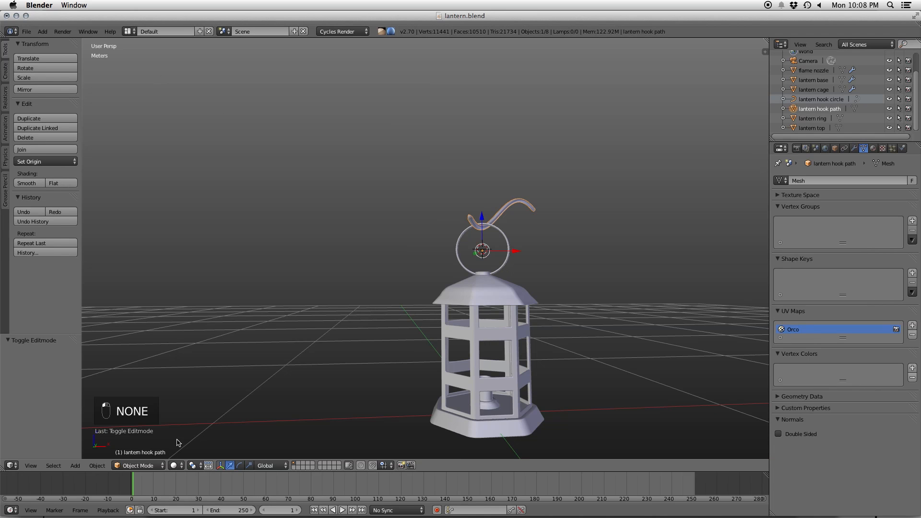
left_click(12, 465)
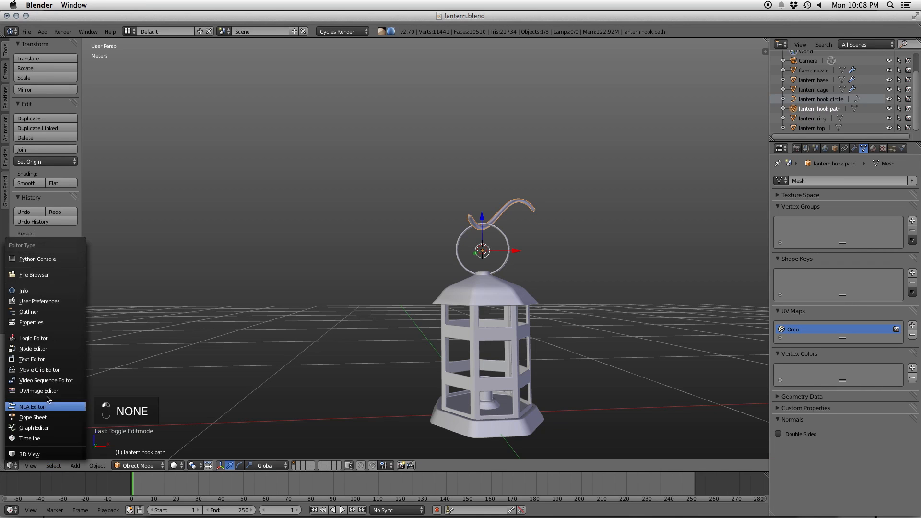
left_click(125, 32)
left_click(156, 95)
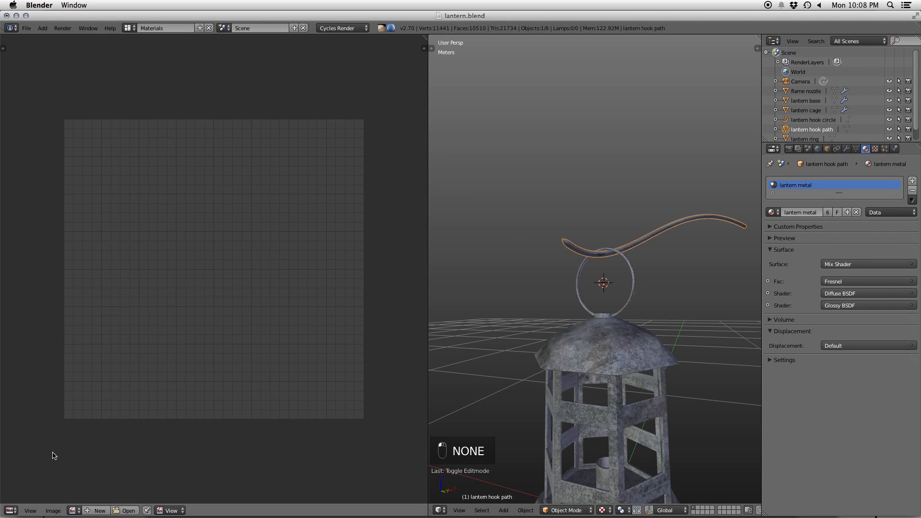
- Reopen the Node Editor and load lantern_texture_spec.png into the spec image node of lantern metal
left_click(10, 511)
left_click(79, 390)
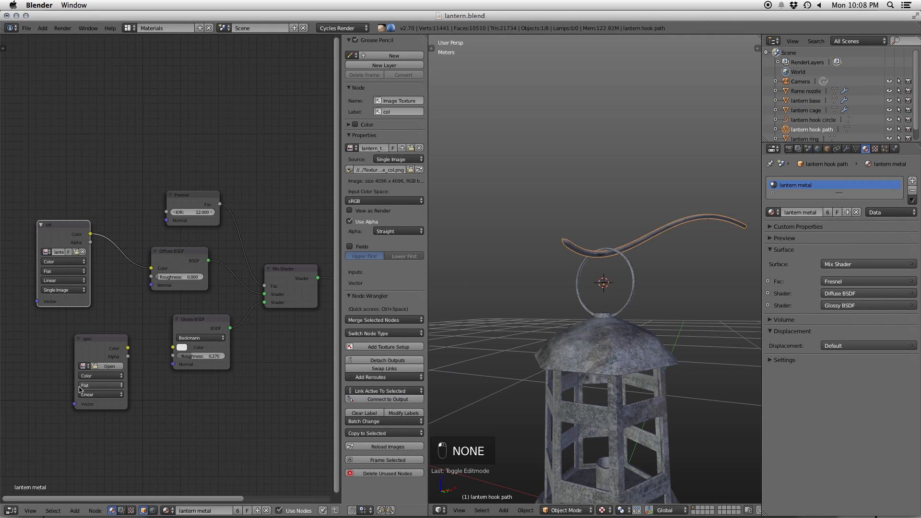
left_click(109, 366)
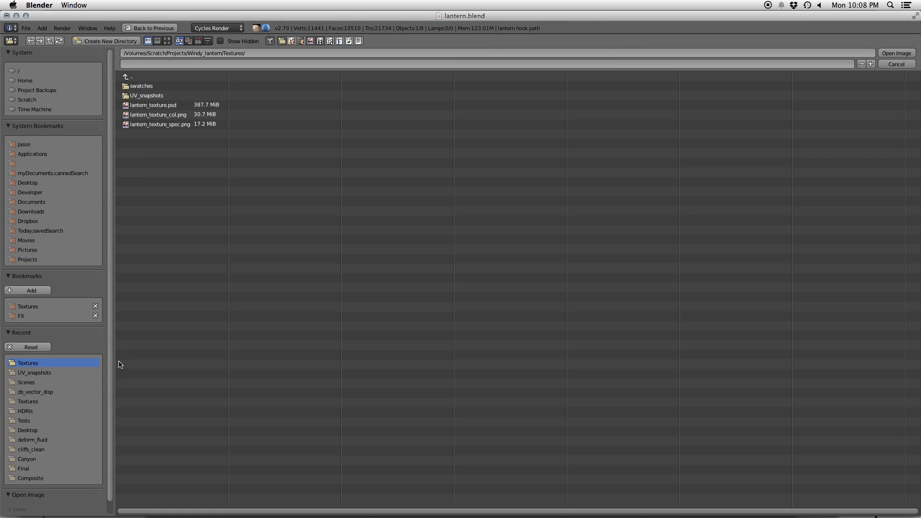
left_click(160, 125)
left_click(897, 53)
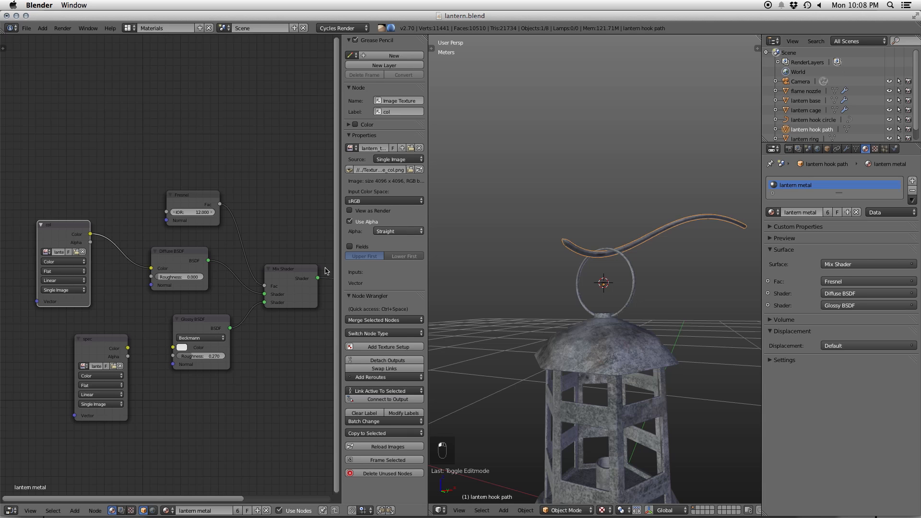
- Link the spec node's Color output to the Glossy BSDF's Color input and save lantern.blend over the existing file
left_click_drag(128, 347, 173, 347)
key("super+s")
left_click(533, 309)
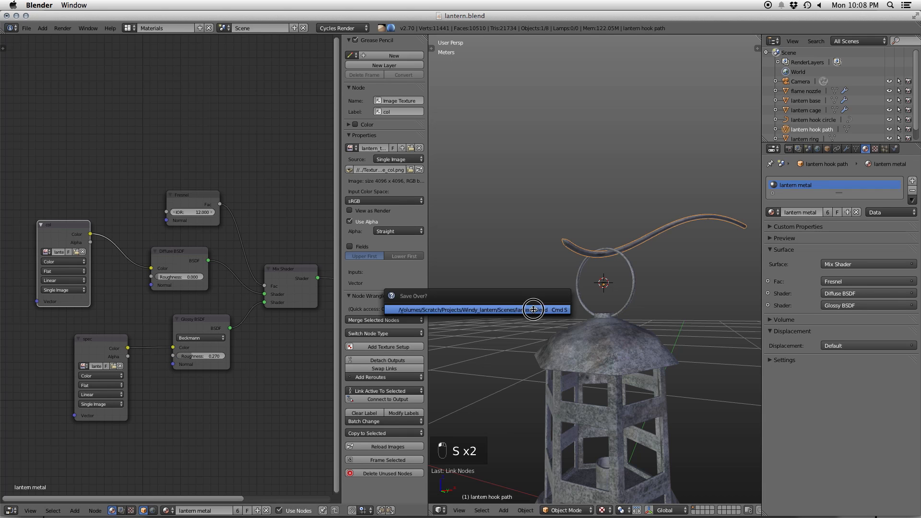
- Enable nodes for the World surface and use an Environment Texture as its background color
left_click(817, 149)
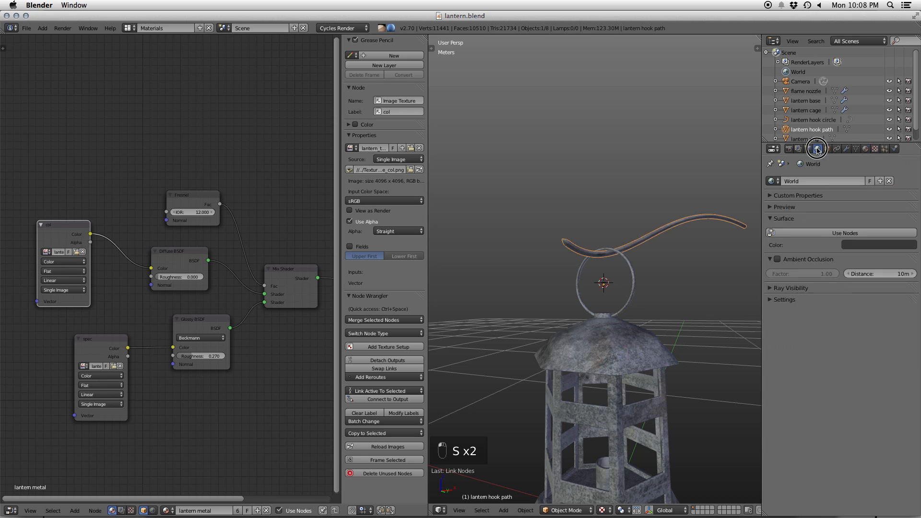
left_click(878, 234)
left_click(912, 251)
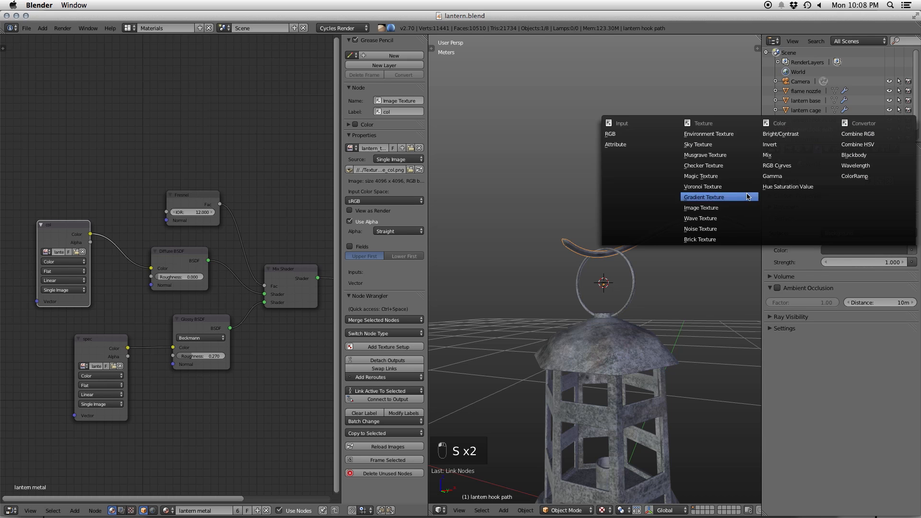
left_click(709, 134)
- Load the QparkRoofNight HDR image from the HDRIs folder into the World's Environment Texture
left_click(883, 250)
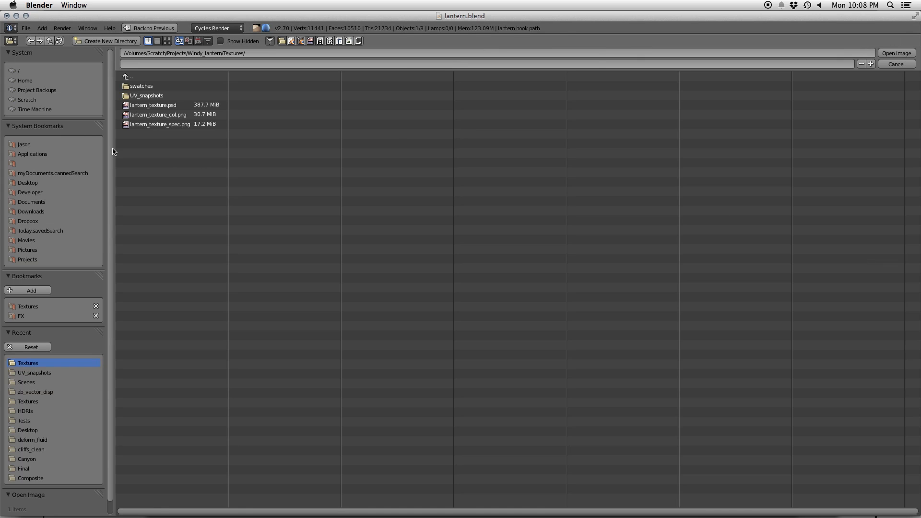
left_click(39, 307)
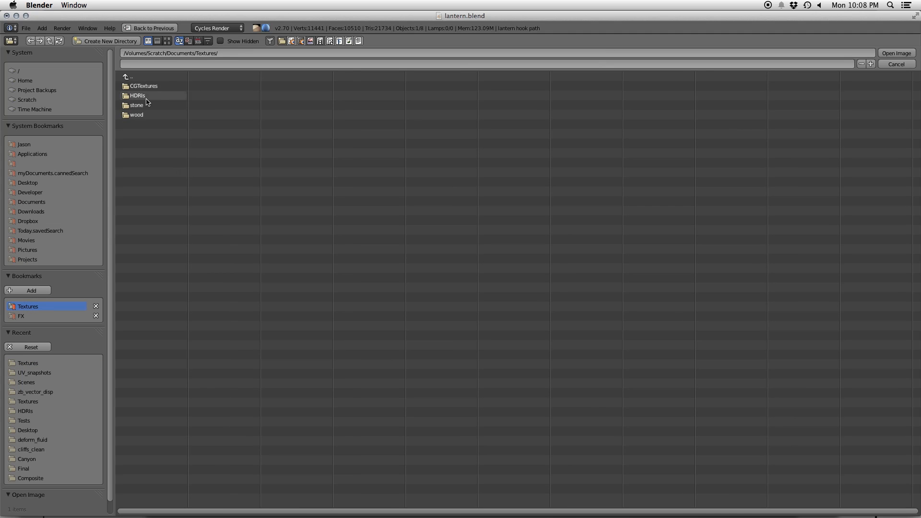
left_click(25, 411)
left_click(167, 41)
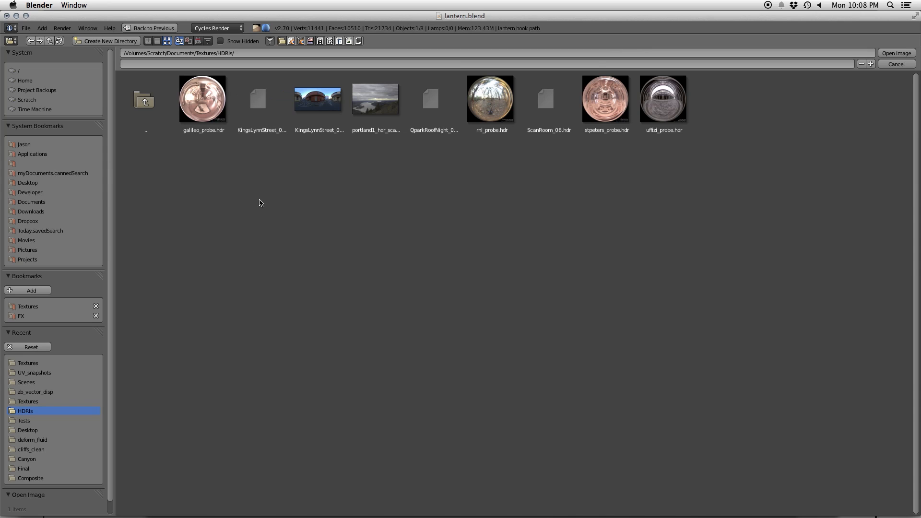
left_click(442, 106)
left_click(898, 53)
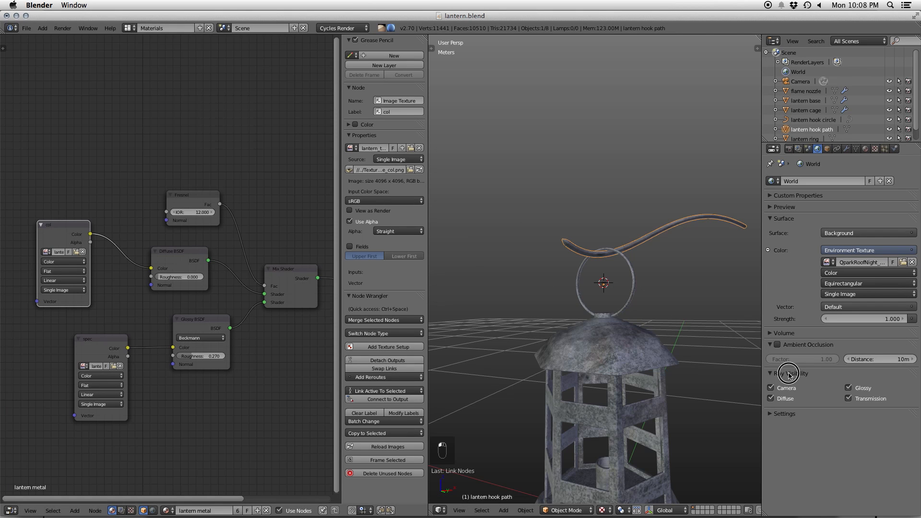
- Save lantern.blend and turn off the World's ray visibility for Camera, keeping Diffuse, Glossy and Transmission enabled
left_click(785, 385)
left_click(790, 385)
key("super+s")
left_click(636, 361)
left_click(601, 511)
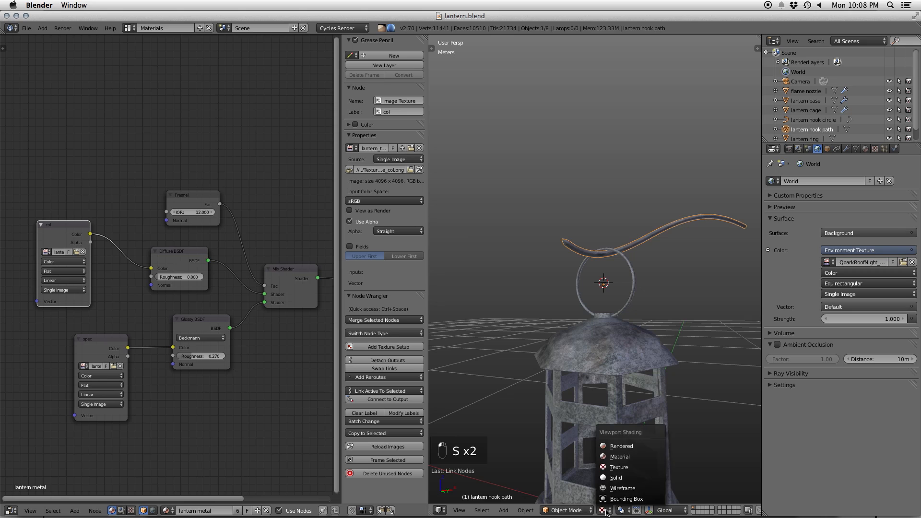
left_click(790, 374)
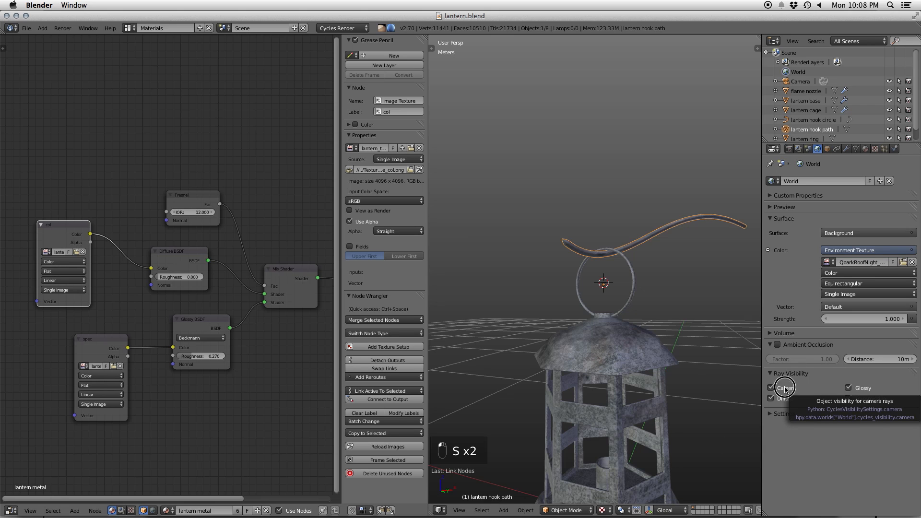
left_click(785, 387)
left_click(784, 414)
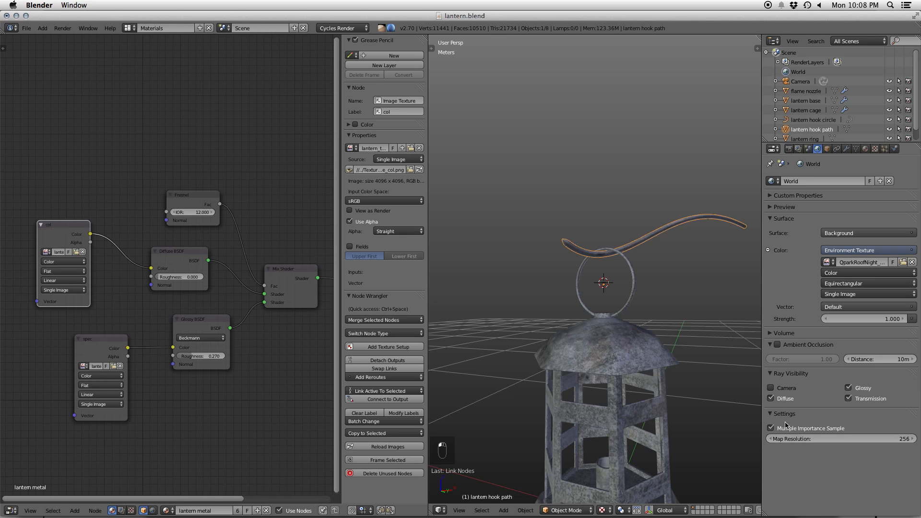
left_click(785, 415)
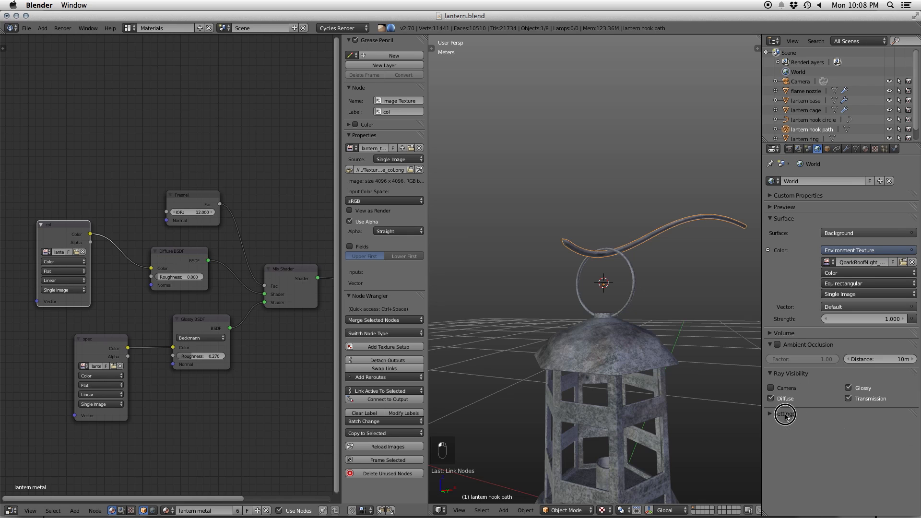
- Set the viewport shading to Rendered and view the whole lantern under the environment lighting
left_click(606, 506)
left_click(621, 445)
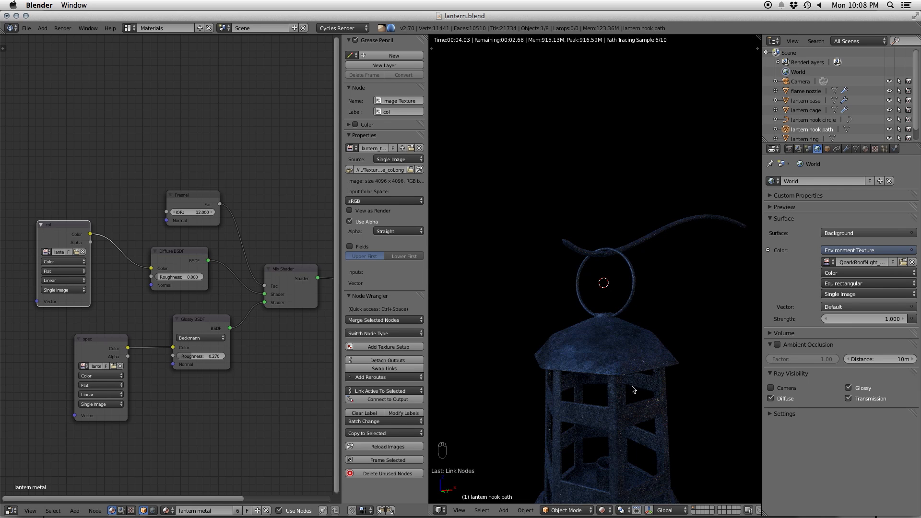
mouse_move(633, 390)
middle_mouse_down()
mouse_move(643, 355)
mouse_move(639, 302)
middle_mouse_up()
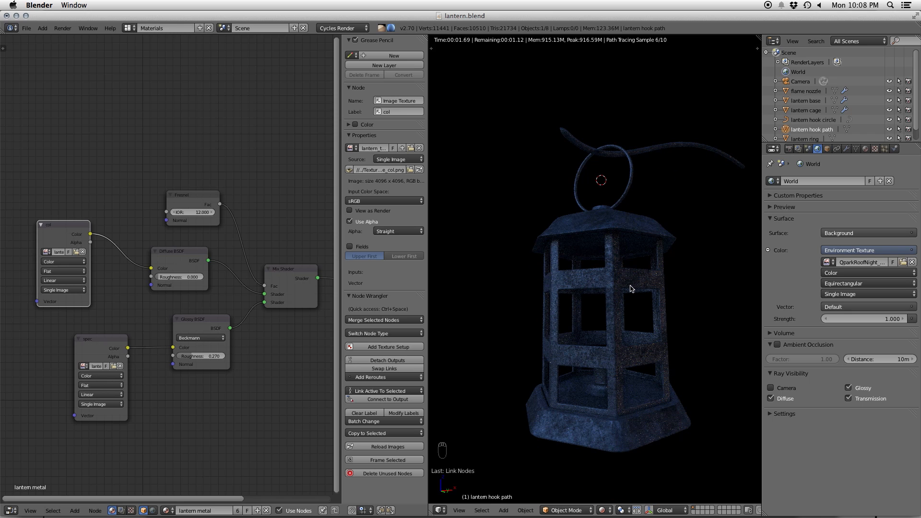
- In the World nodes, insert a Hue Saturation Value node between the Environment Texture and the Background
left_click(153, 510)
left_click_drag(113, 297, 41, 278)
middle_click_drag(185, 362, 275, 356)
key("shift+a")
mouse_move(275, 356)
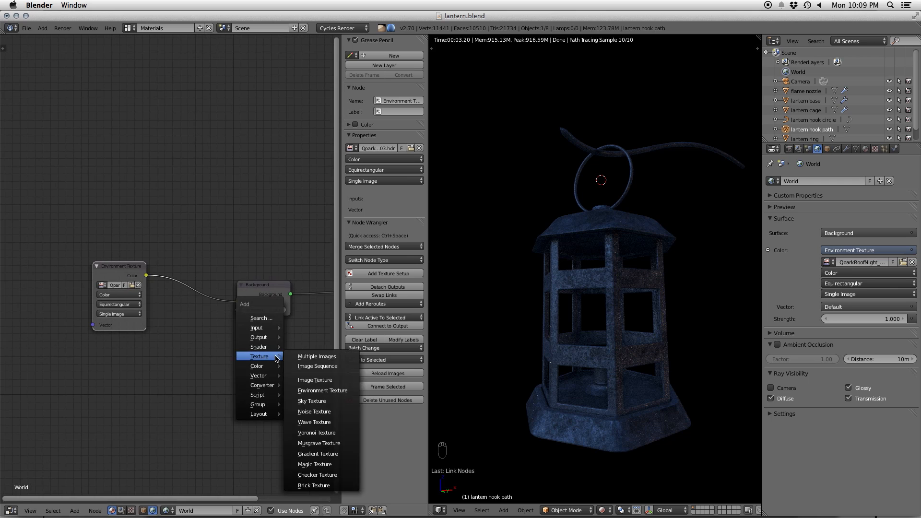
left_click(317, 408)
left_click(214, 370)
key("g")
left_click(186, 280)
- Set the Hue Saturation Value node's saturation to 0.4, save the file and space out the World texture nodes
left_click(200, 293)
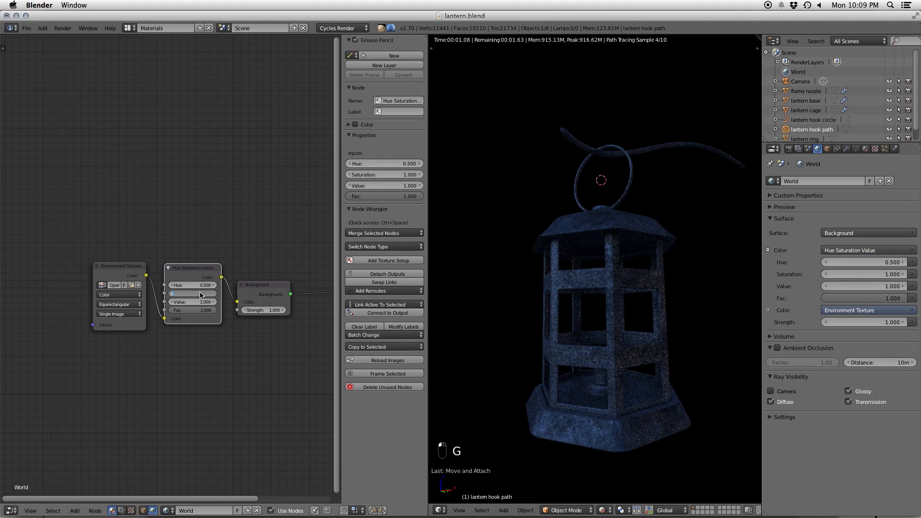
type("0")
key("Return")
left_click(205, 294)
type(".2")
key("Return")
left_click(215, 294)
left_click(215, 295)
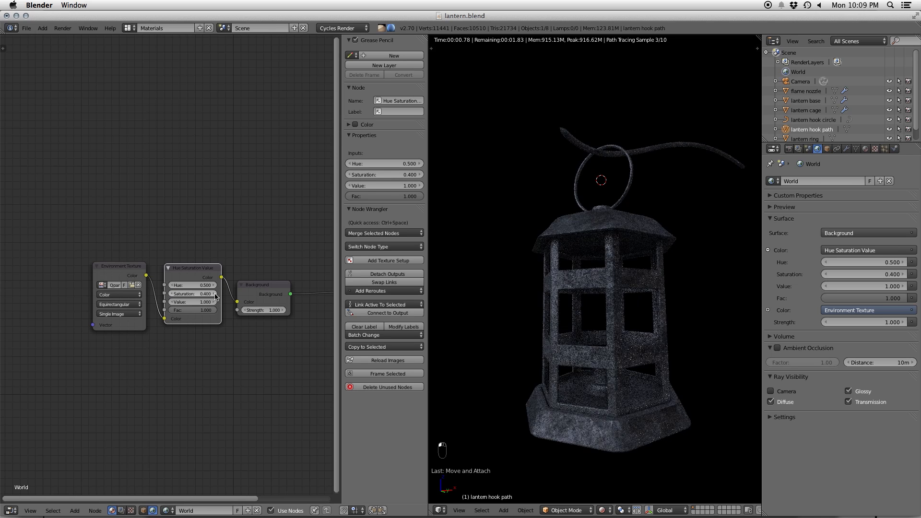
key("ctrl+s")
key("ctrl+s")
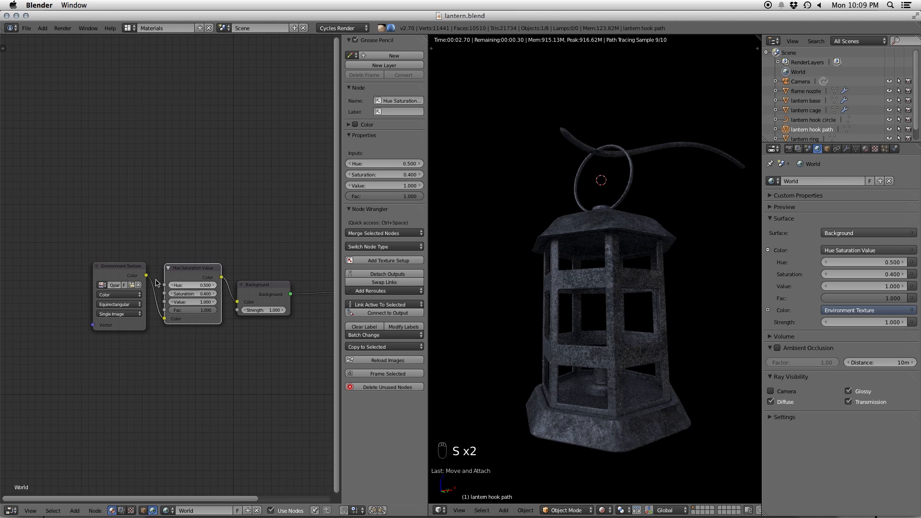
left_click_drag(109, 278, 80, 285)
left_click_drag(206, 268, 187, 275)
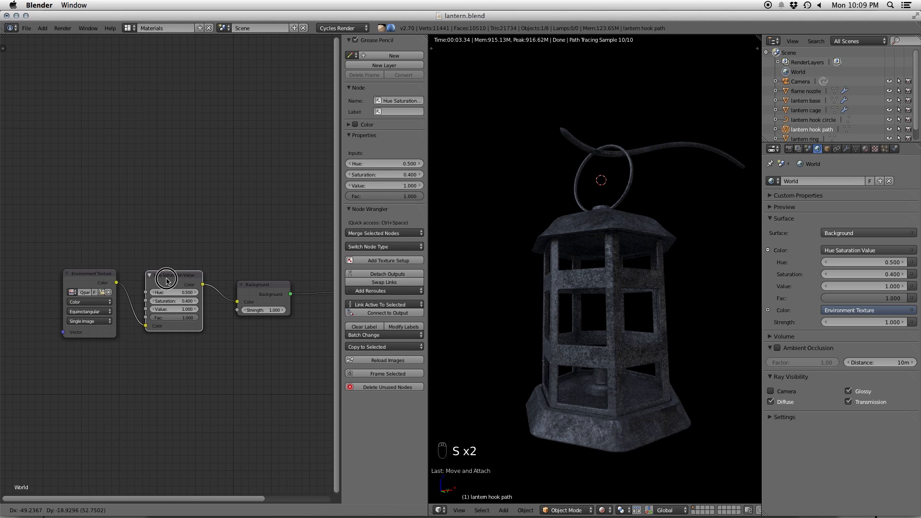
- Leave the rendered view to save lantern.blend, and set the viewport shading back to Rendered
left_click(610, 513)
left_click(624, 478)
key("super+s")
left_click(639, 390)
left_click(606, 511)
left_click(624, 448)
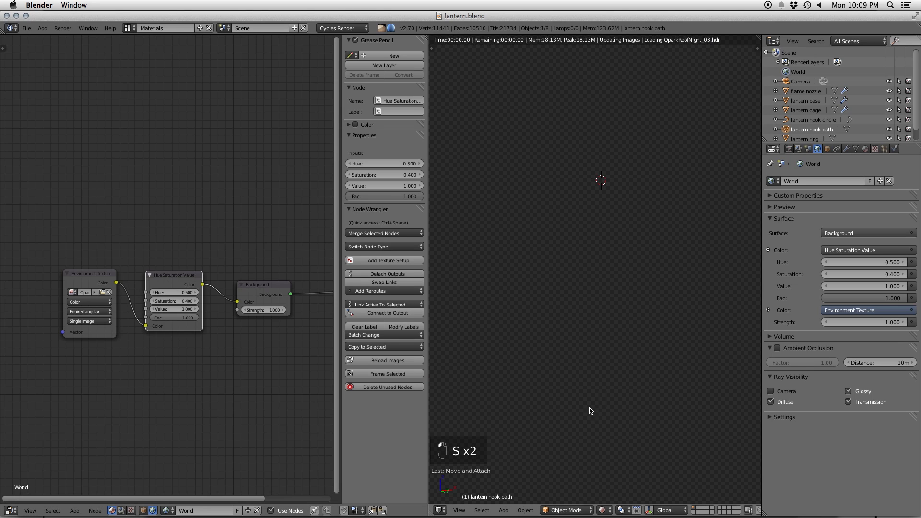
- Return to the lantern metal material nodes, view the lantern closer and move the spec texture node away from the Glossy BSDF
left_click(143, 511)
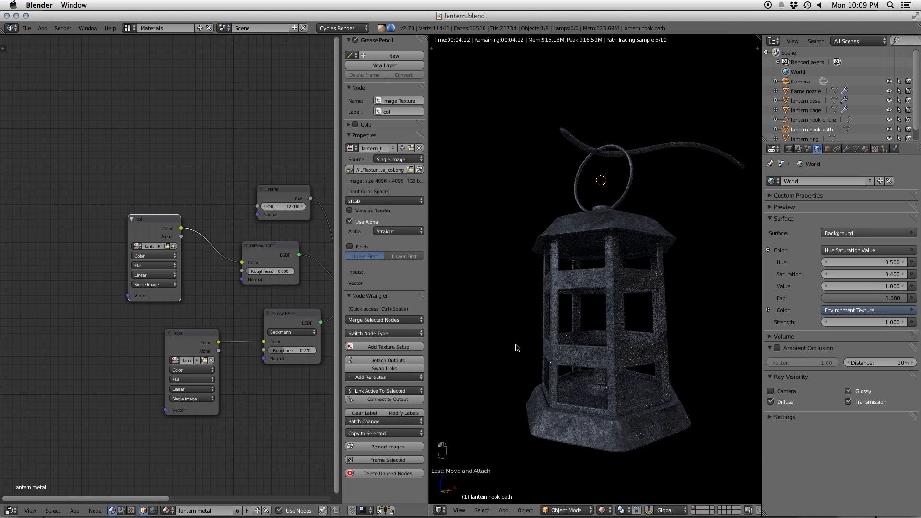
mouse_move(570, 303)
middle_mouse_down()
mouse_move(615, 313)
mouse_move(590, 312)
mouse_move(578, 295)
middle_mouse_up()
middle_click_drag(586, 344, 605, 329)
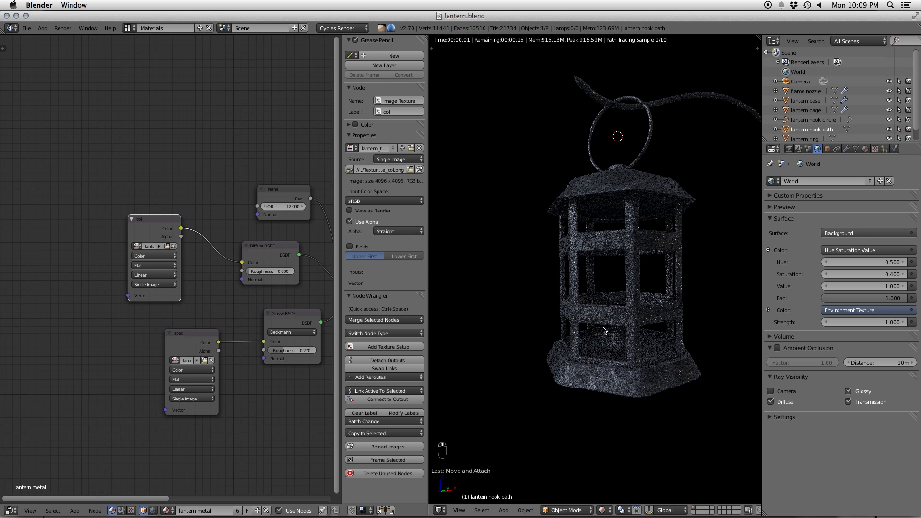
scroll(606, 331, "up", 2)
left_click(194, 346)
left_click_drag(195, 345, 172, 366)
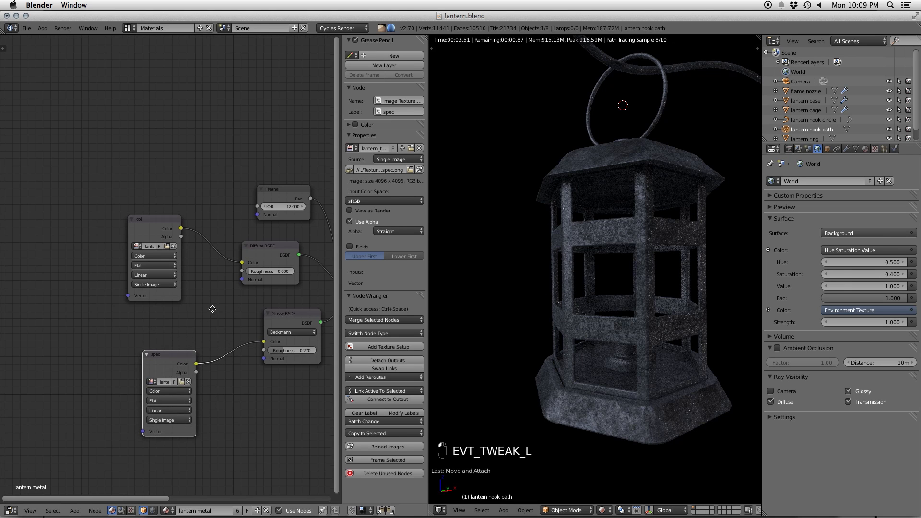
middle_click_drag(231, 301, 137, 341)
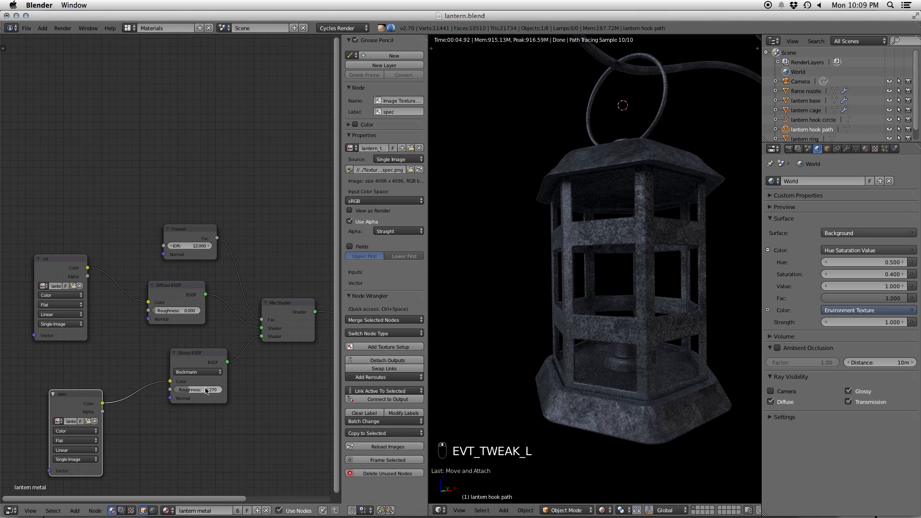
- Try a Fresnel IOR of 25, settle on 16, and adjust the Glossy BSDF roughness slightly
left_click(193, 246)
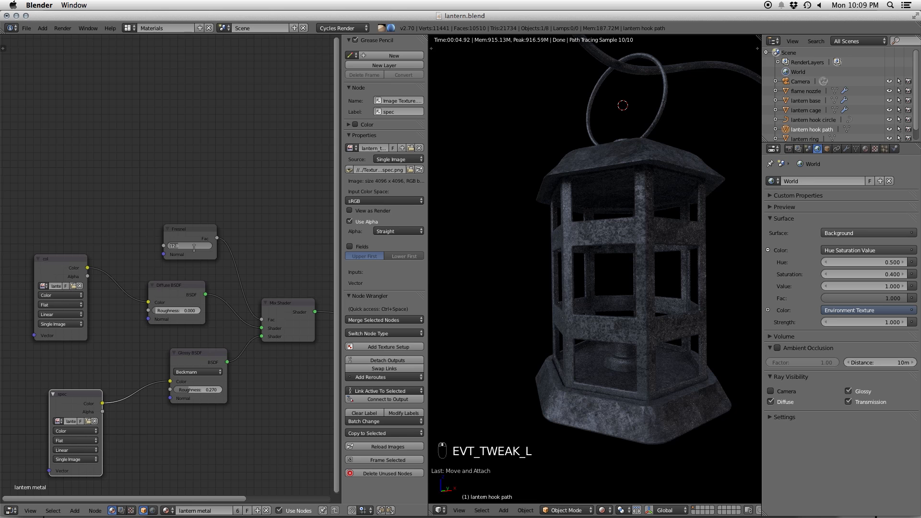
type("25")
key("Return")
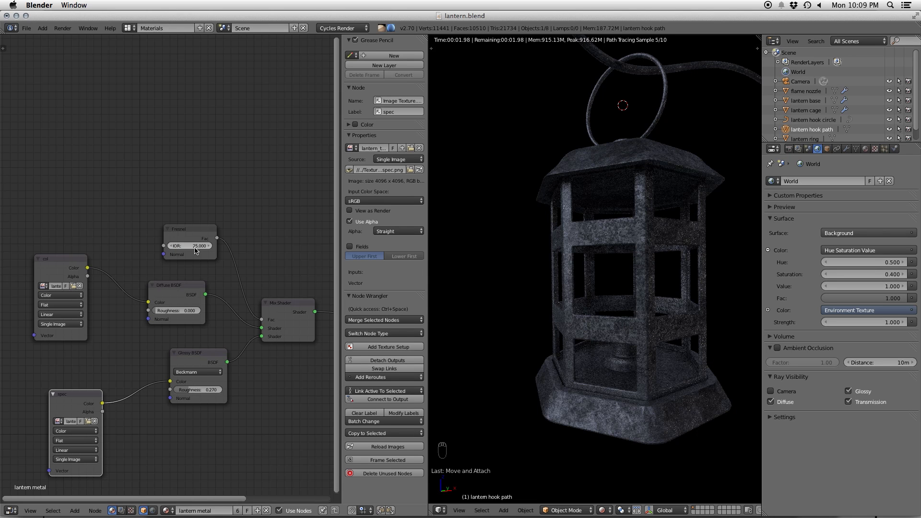
left_click(195, 246)
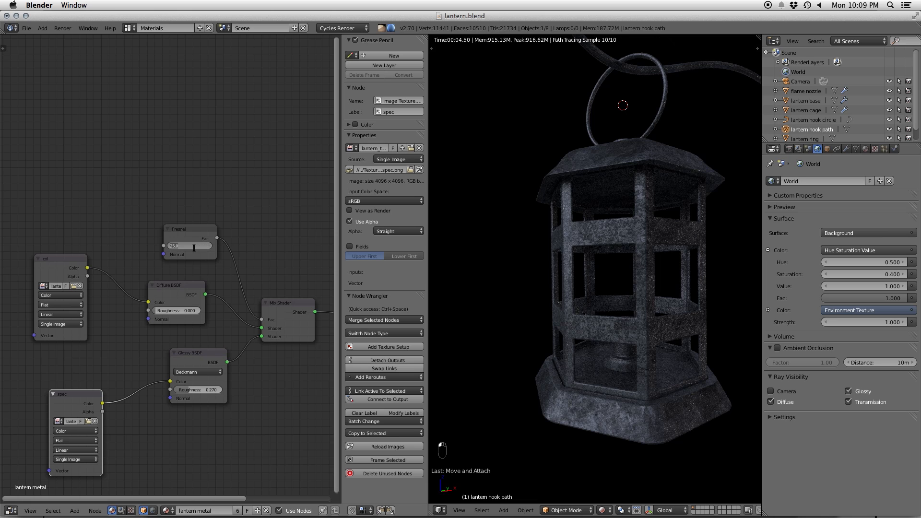
type("16")
key("Return")
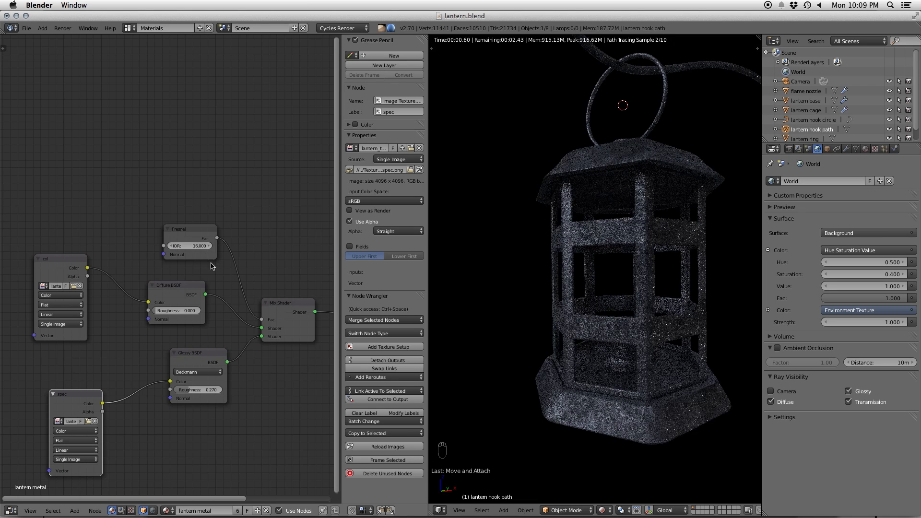
left_click_drag(209, 394, 203, 393)
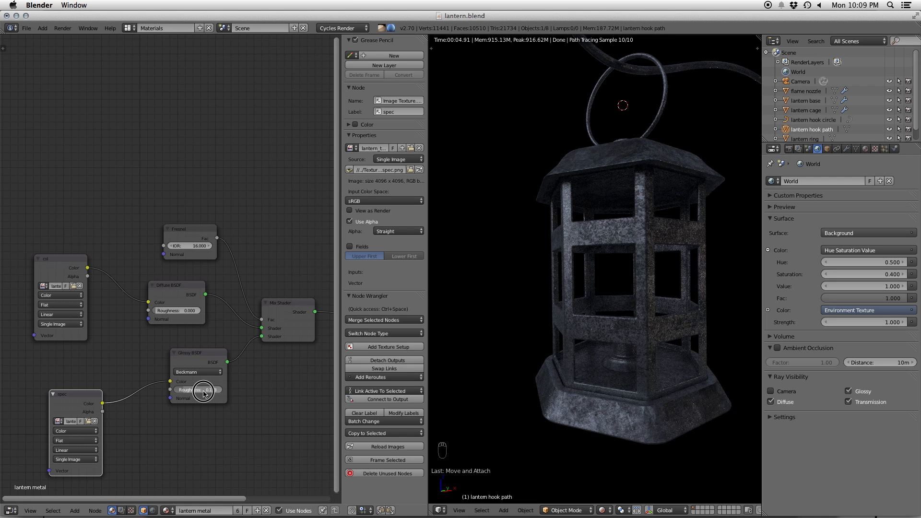
- Take the viewport out of Rendered shading and save lantern.blend
left_click(602, 510)
left_click(623, 479)
key("s")
key("s")
- Switch to lantern_texture.psd in Photoshop and duplicate the spec layer group as a new group named bump
left_click(420, 501)
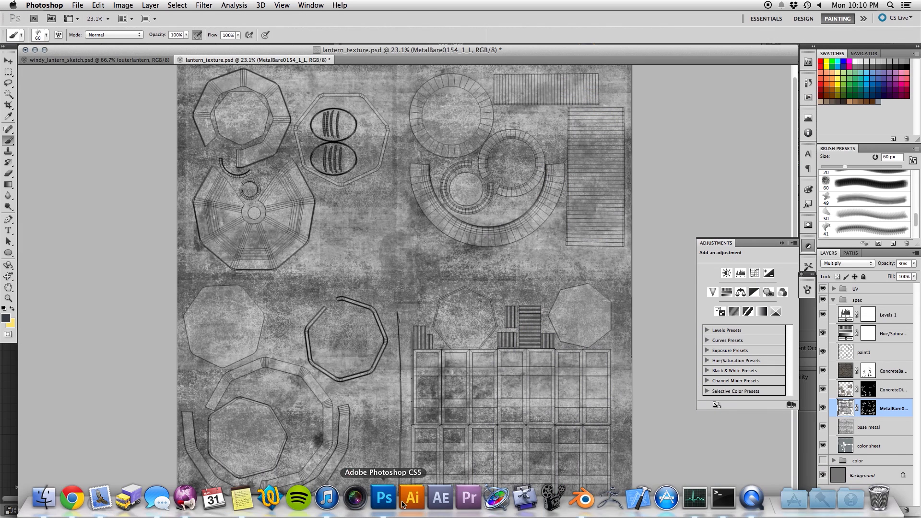
right_click(870, 301)
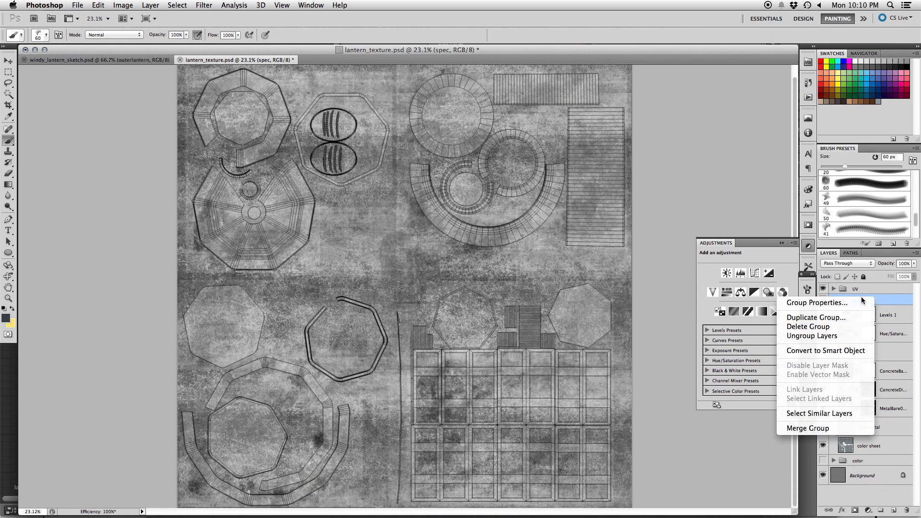
left_click(822, 316)
type("bump")
key("Return")
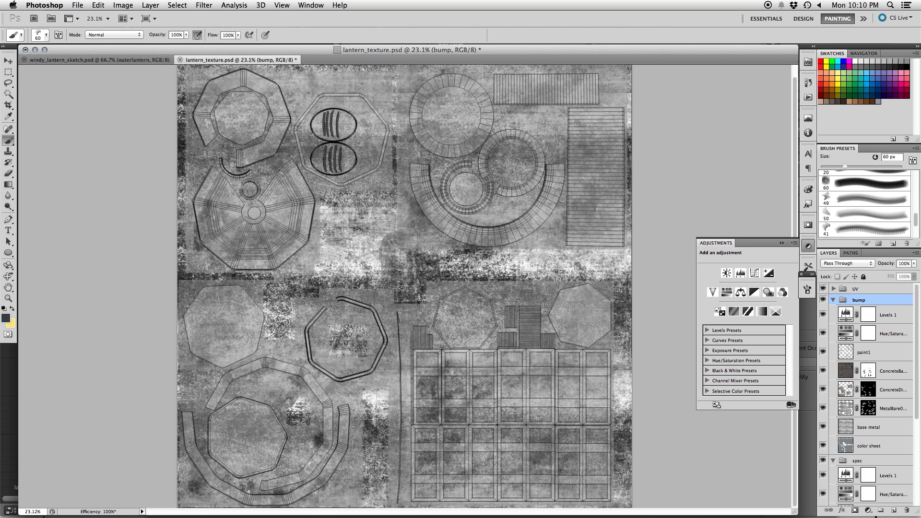
- Hide and collapse the spec layer group, leaving the bump group expanded
left_click(834, 301)
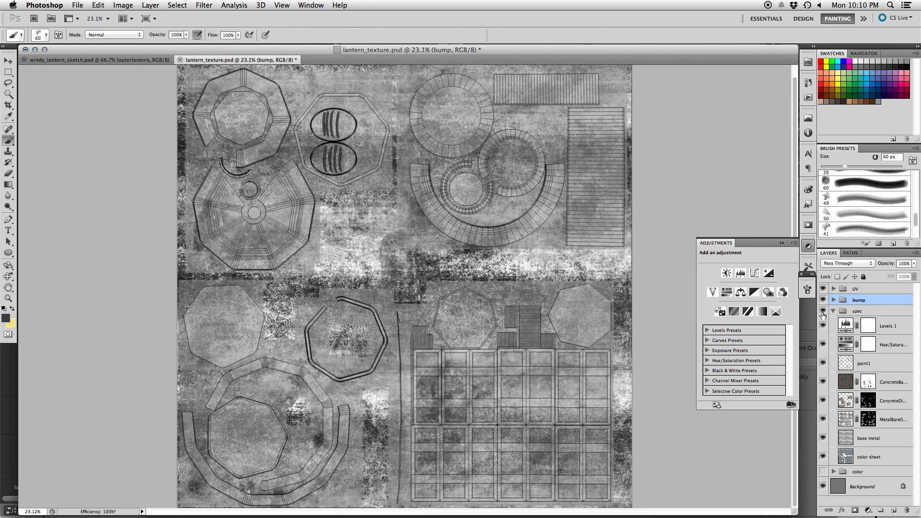
left_click(824, 311)
left_click(834, 311)
left_click(834, 301)
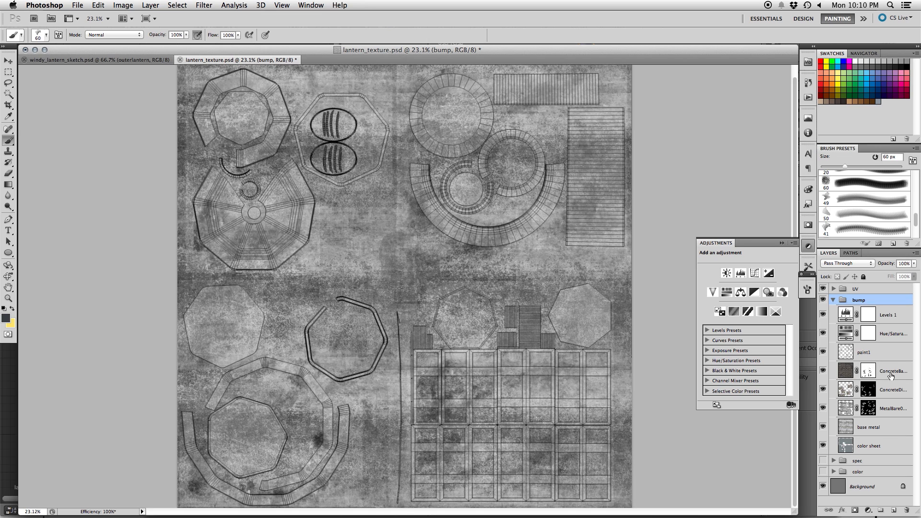
- Delete the paint1 layer and the masked ConcreteDi... layer from the bump group
left_click(878, 359)
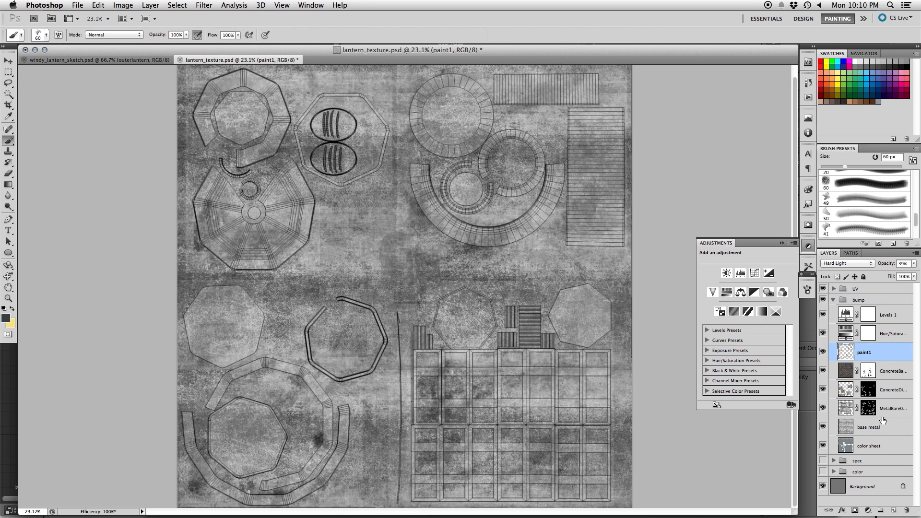
key("Delete")
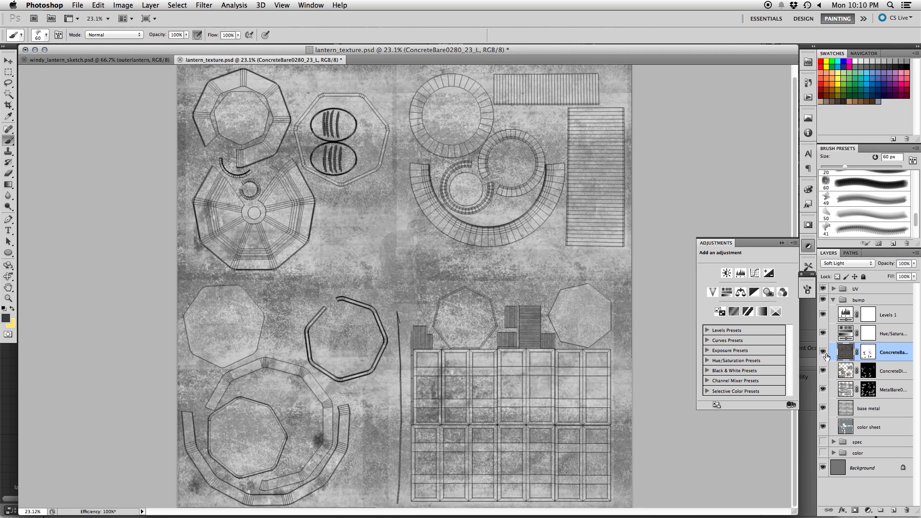
left_click(823, 373)
left_click(823, 372)
left_click(886, 373)
key("Delete")
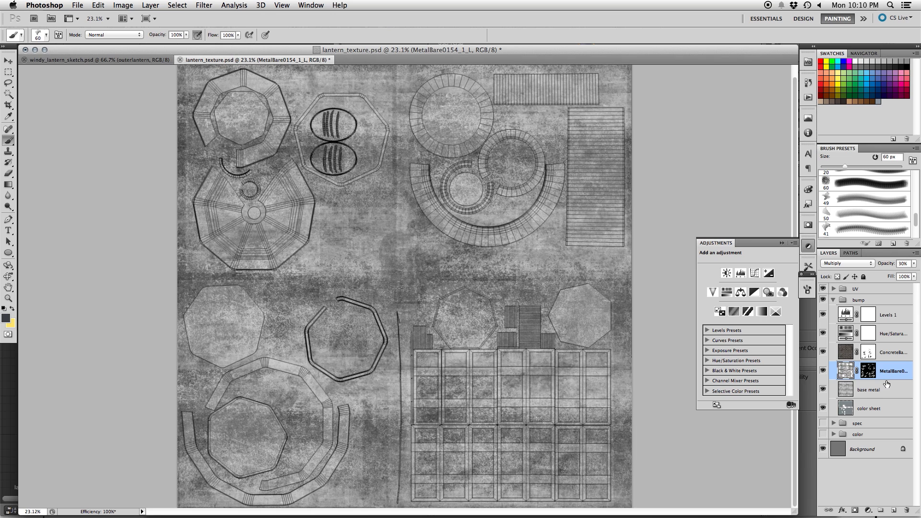
- Duplicate the bump group under the default name, then hide and collapse the original bump group
right_click(862, 300)
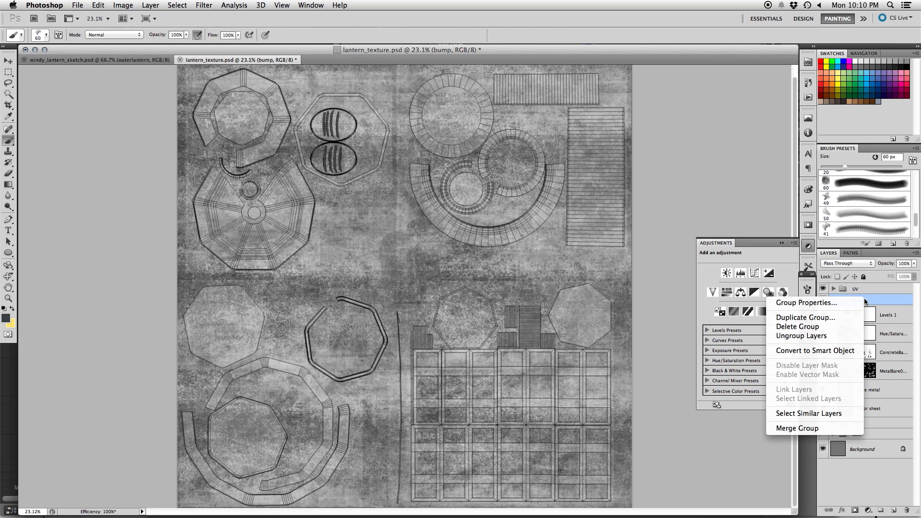
left_click(813, 321)
key("Return")
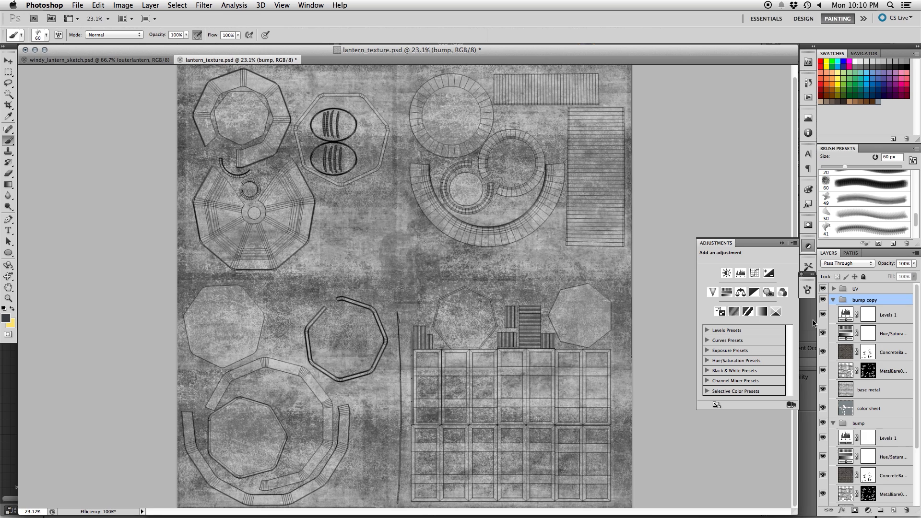
left_click(832, 422)
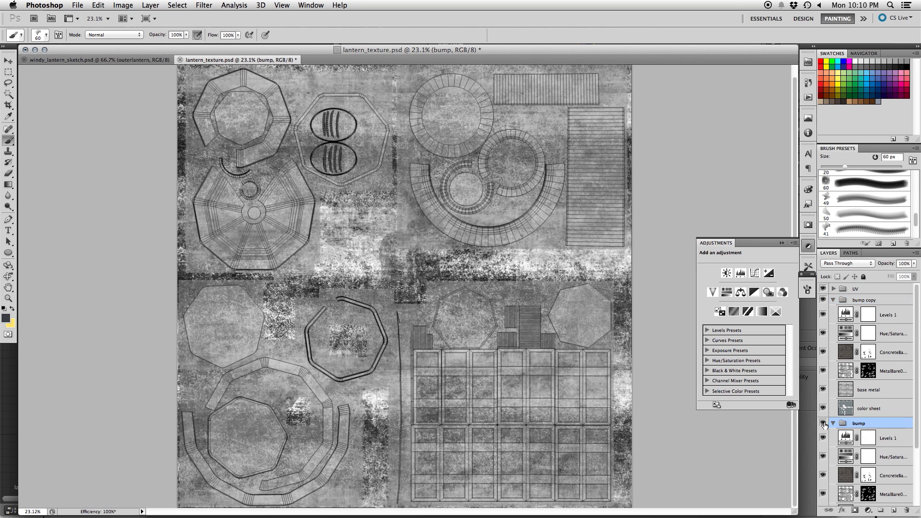
left_click(824, 423)
left_click(833, 423)
- Merge the bump copy group into a single layer and apply the High Pass filter to it
right_click(867, 307)
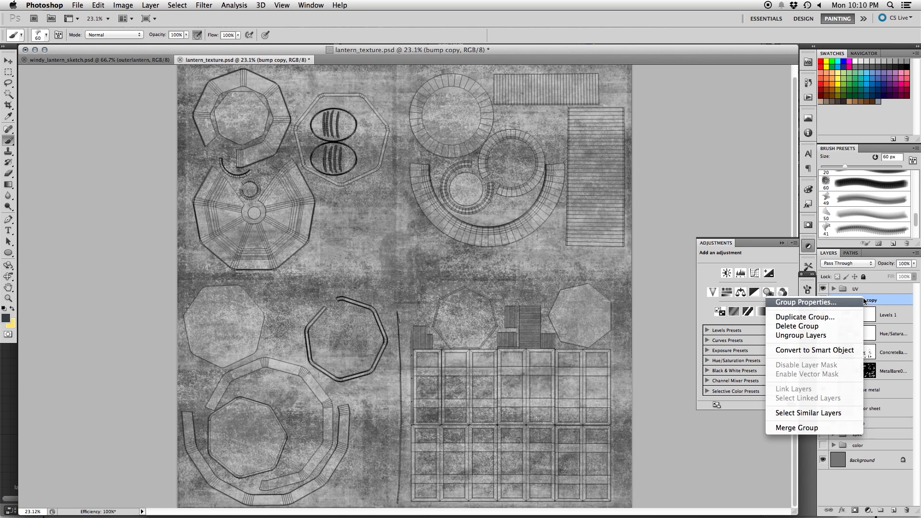
left_click(833, 323)
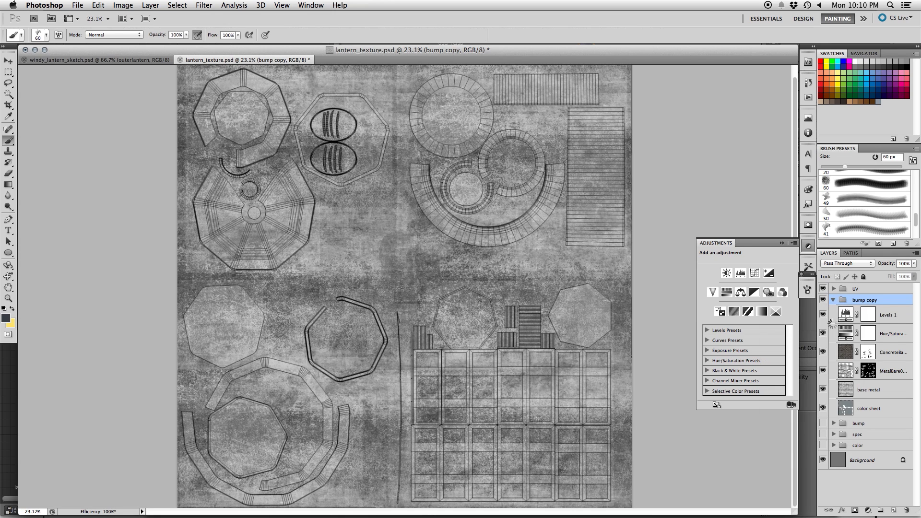
left_click(205, 5)
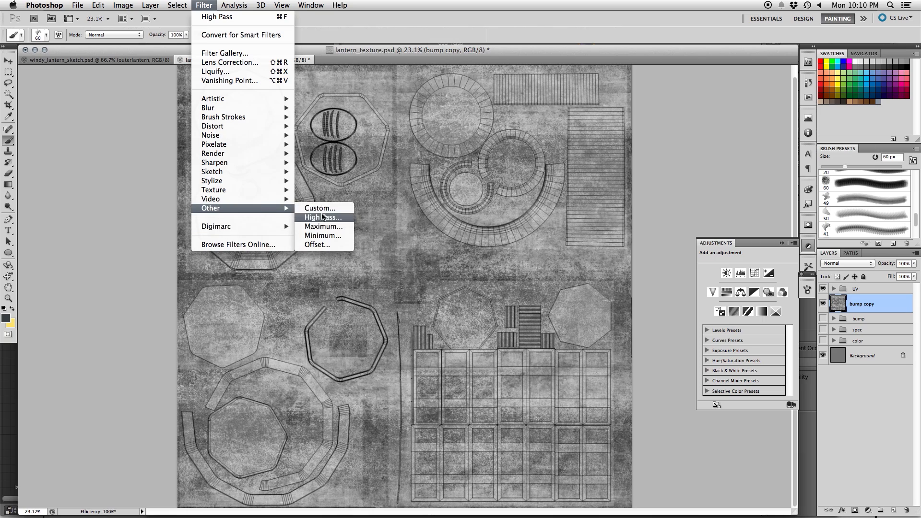
left_click(318, 214)
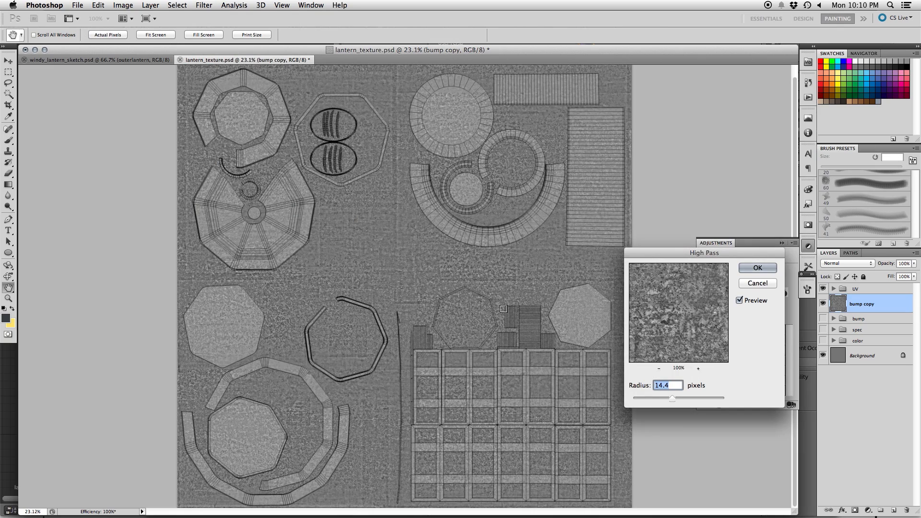
scroll(464, 295, "up", 7, "alt")
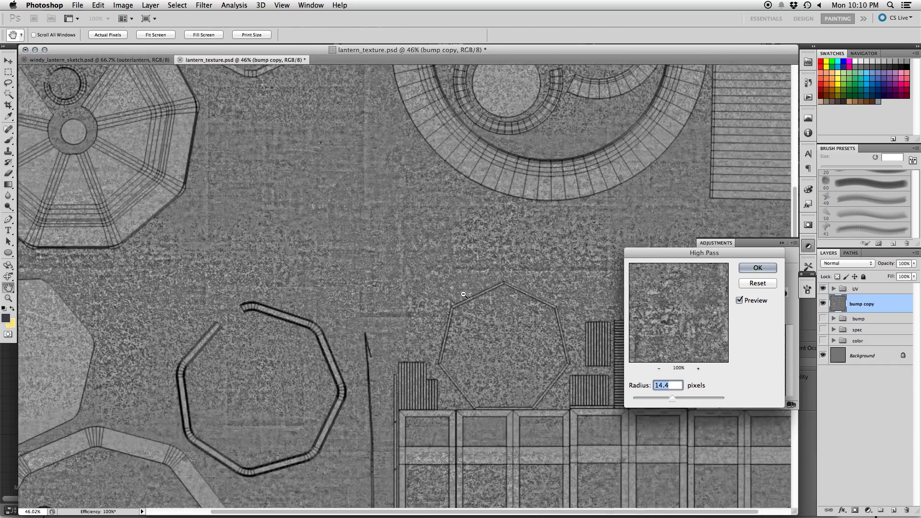
scroll(464, 294, "down", 3, "alt")
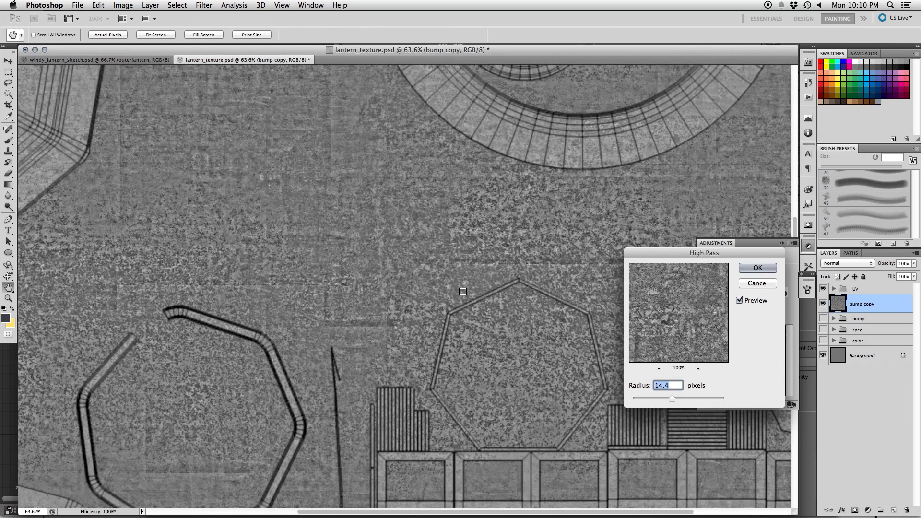
left_click(669, 398)
left_click(758, 268)
scroll(446, 268, "down", 10)
scroll(425, 256, "up", 2)
scroll(425, 257, "up", 2)
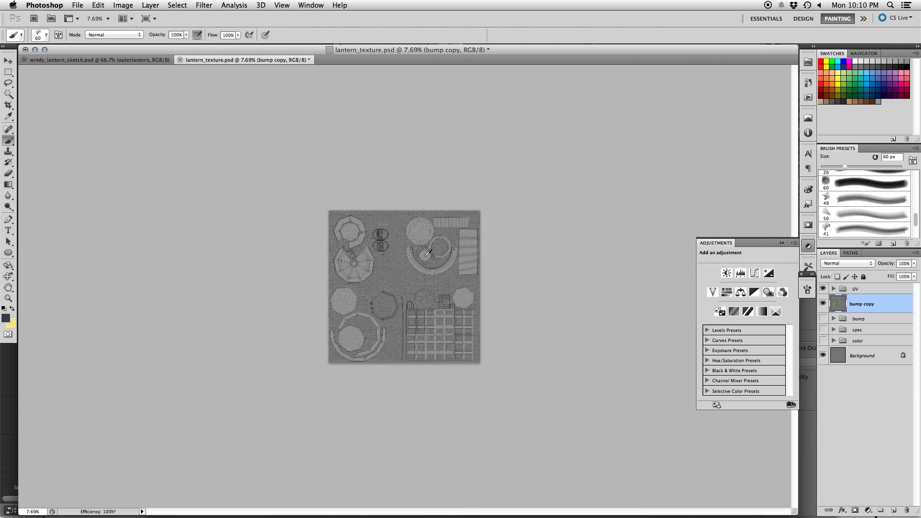
- Run the qSave03 script to export the bump map as lantern_texture_bump.png, and switch to Blender
left_click(77, 6)
mouse_move(134, 253)
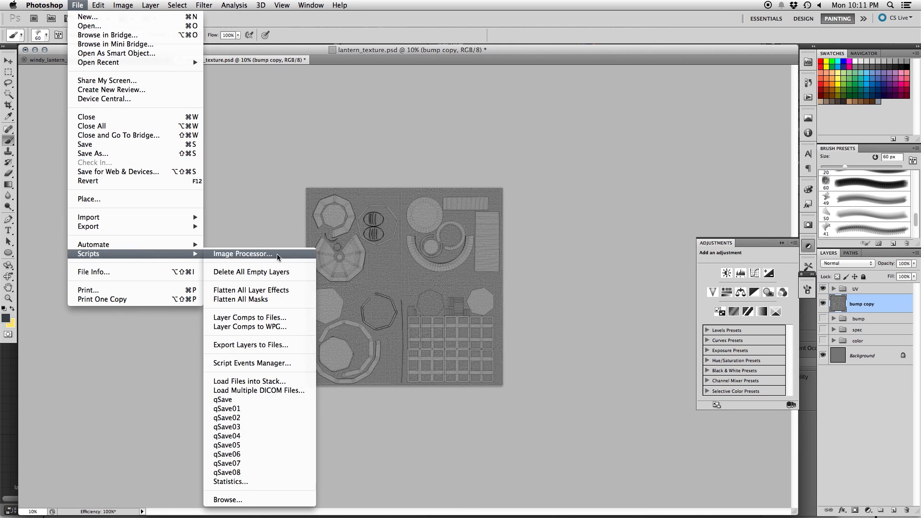
left_click(277, 425)
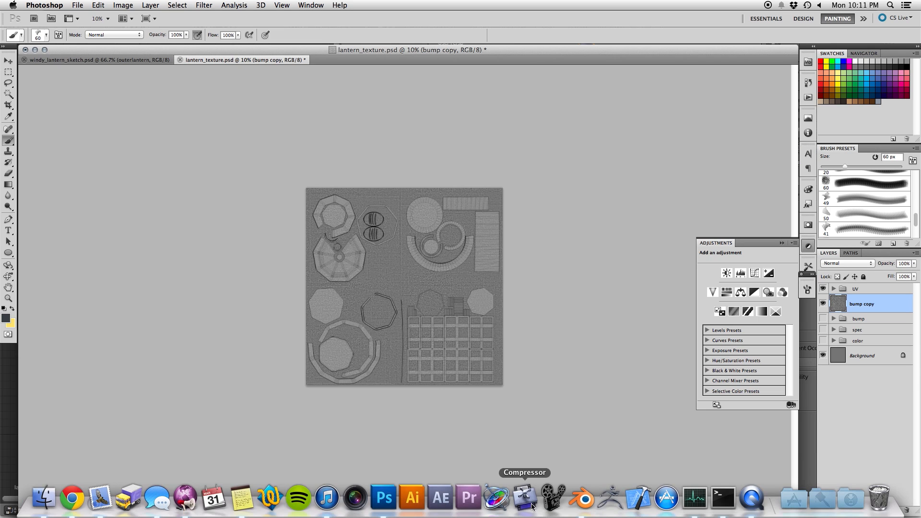
left_click(579, 503)
key("shift+a")
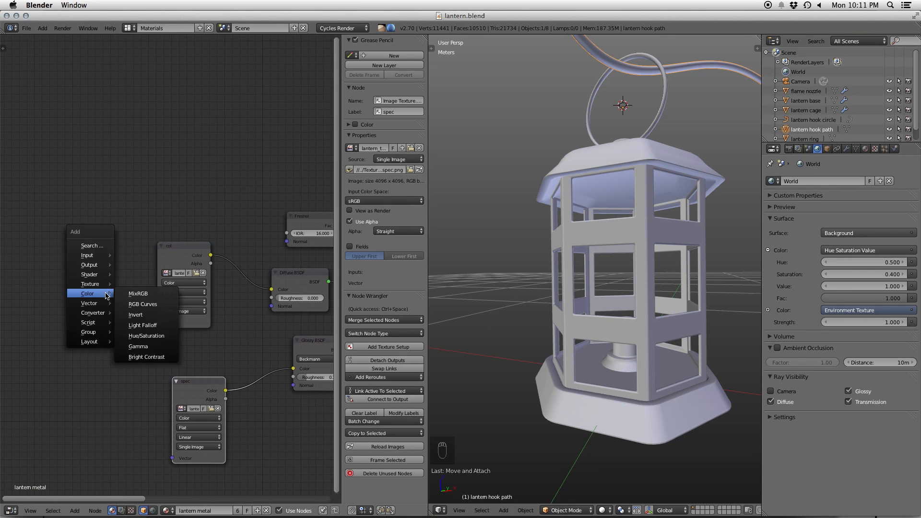
mouse_move(98, 287)
left_click(129, 290)
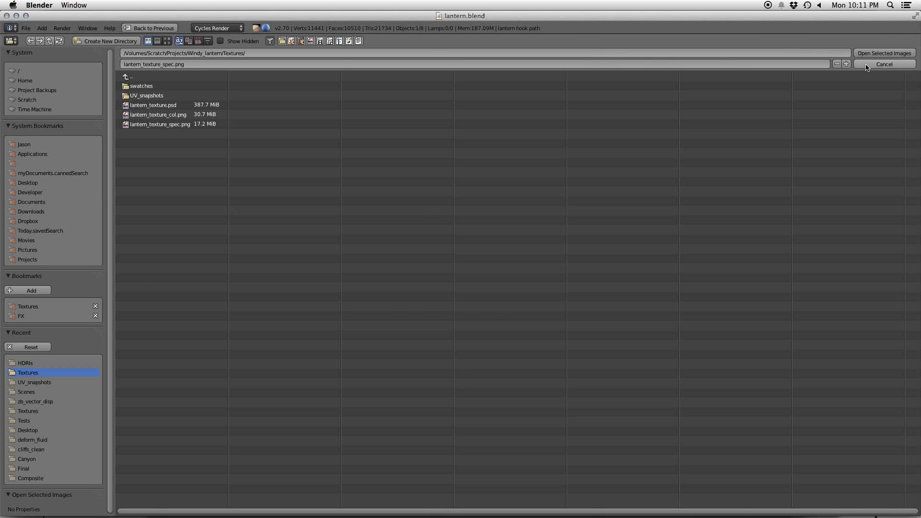
left_click(884, 64)
key("shift+a")
mouse_move(53, 282)
left_click(80, 291)
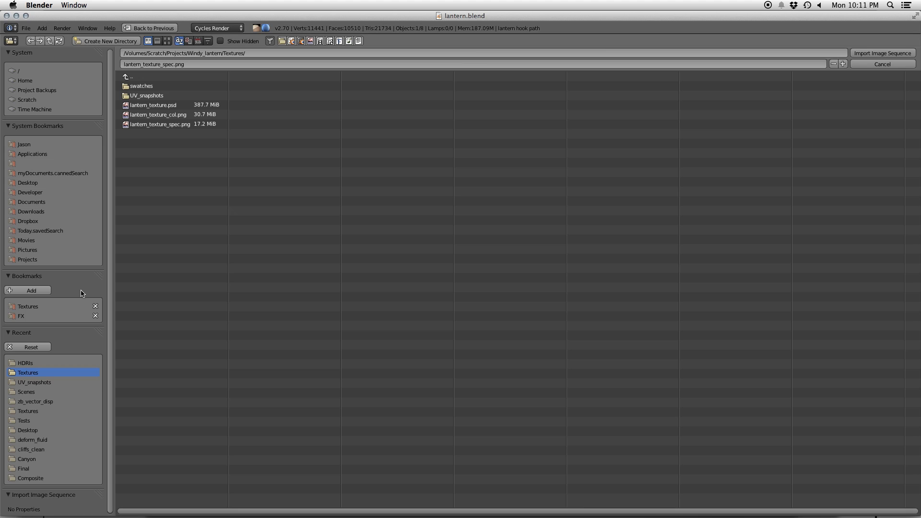
left_click(884, 64)
- Add an Image Texture node to the lantern metal material and load lantern_texture_bump.png into it
key("shift+a")
mouse_move(57, 275)
left_click(110, 286)
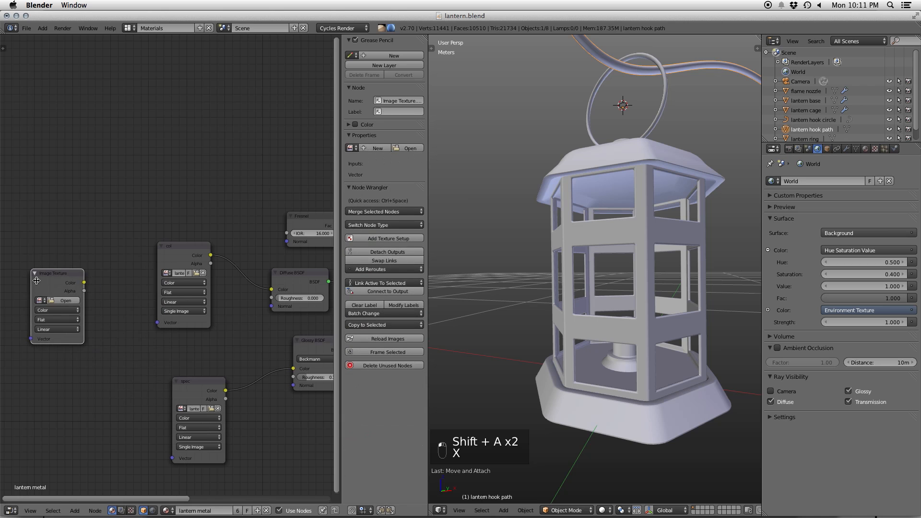
left_click(66, 301)
left_click(158, 115)
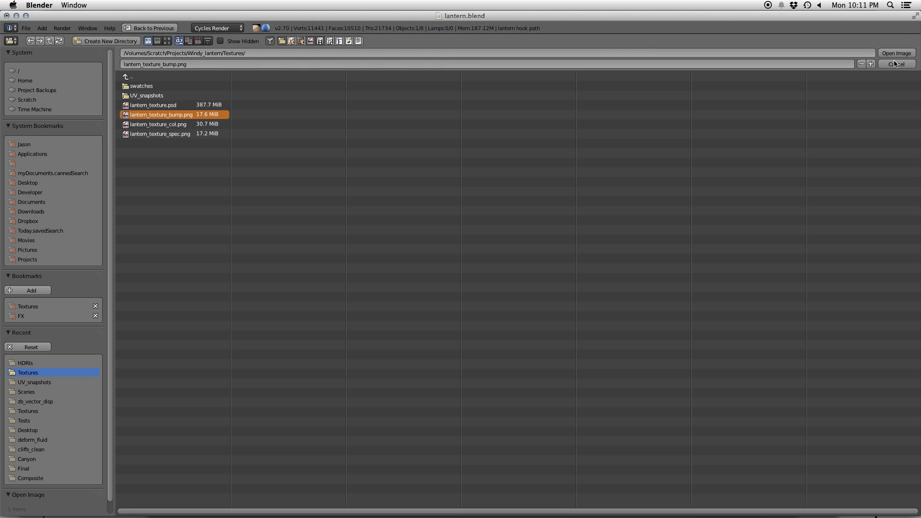
key("Return")
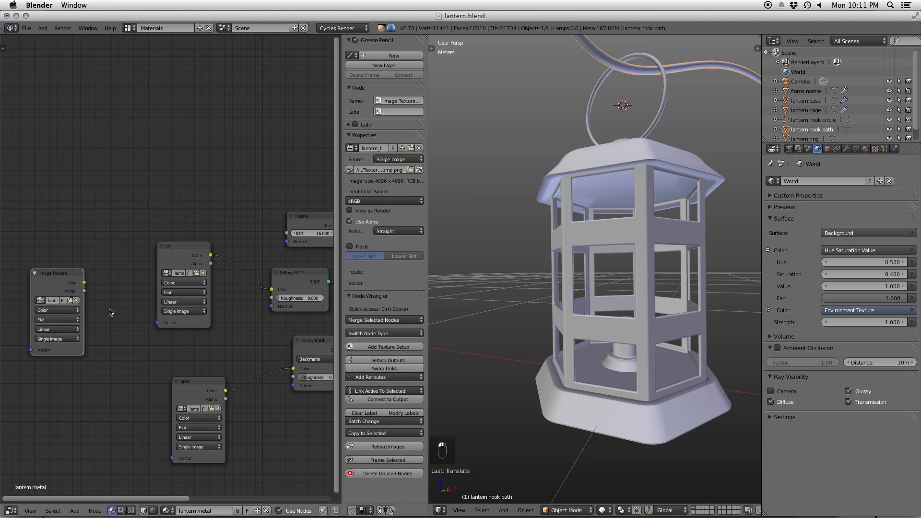
- Move the new image texture node away from the other textures and label it bump
middle_click_drag(94, 290, 222, 233)
left_click_drag(164, 232, 77, 280)
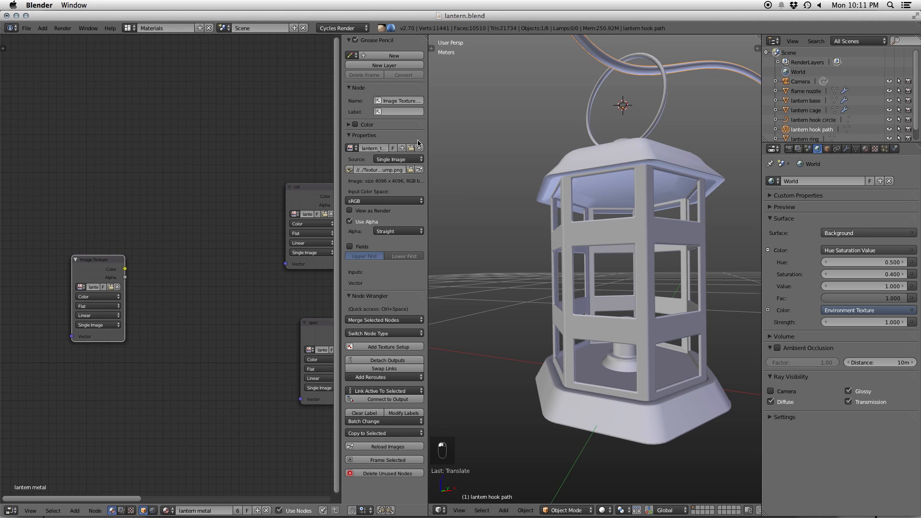
left_click(406, 113)
type("bump")
key("Return")
- Add a Bump node between the textures and shaders, and connect the bump texture's Color to its Height
key("shift+a")
mouse_move(211, 301)
left_click(242, 312)
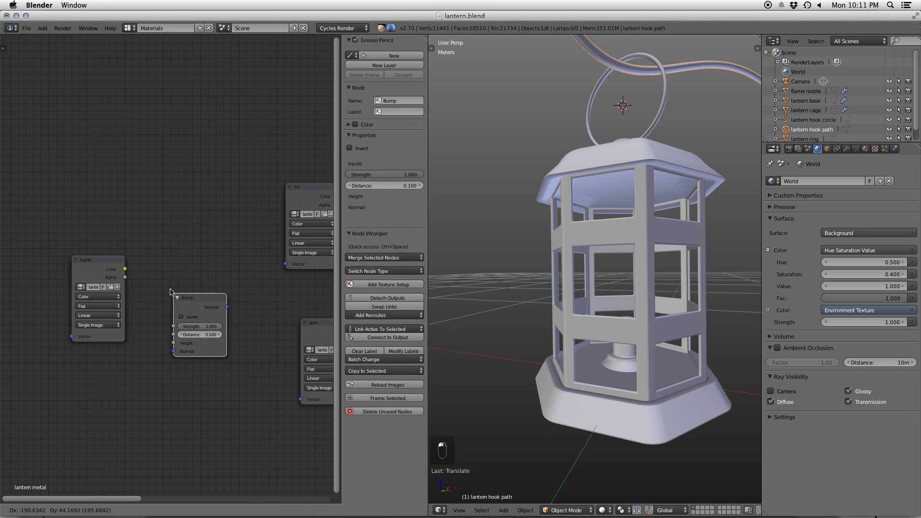
left_click(192, 276)
left_click_drag(125, 270, 178, 318)
middle_click_drag(224, 319, 128, 331)
left_click_drag(111, 327, 121, 431)
left_click_drag(166, 308, 149, 342)
left_click(96, 320)
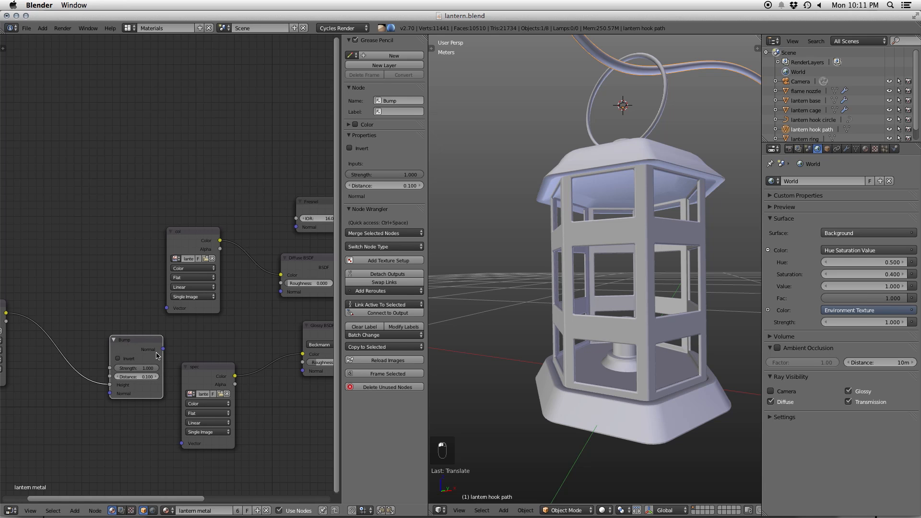
- Move the color texture node up and the spec texture node down to make room around the Bump node
left_click(182, 236)
key("g")
left_click(158, 172)
left_click(212, 372)
key("g")
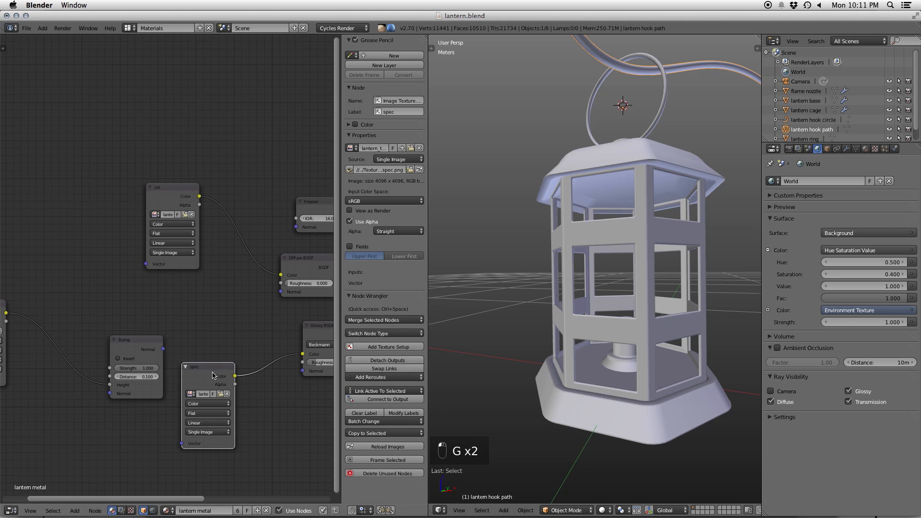
left_click(205, 436)
middle_click_drag(200, 397, 181, 373)
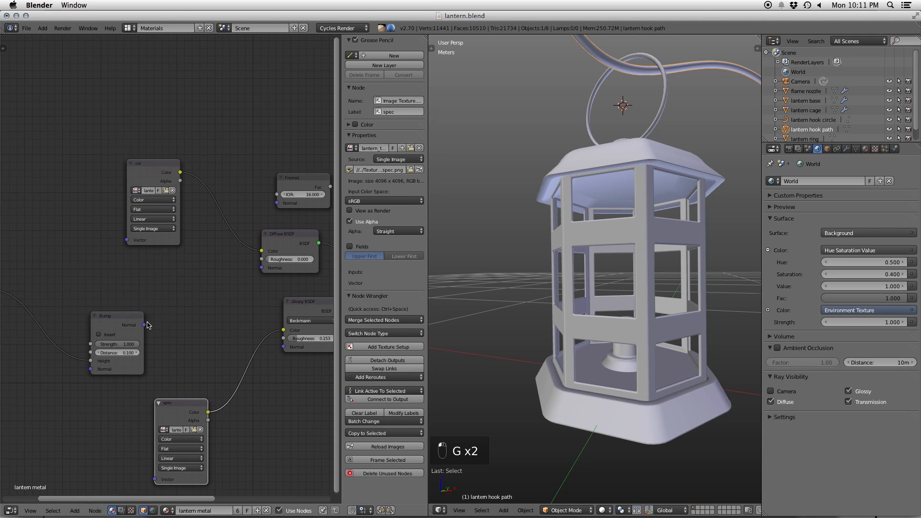
- Connect the Bump node's Normal output to the Normal inputs of the Glossy BSDF, Diffuse BSDF and Fresnel nodes
left_click_drag(144, 326, 284, 346)
left_click_drag(144, 325, 262, 268)
left_click_drag(144, 325, 277, 203)
- Move the Bump node closer to the shaders and place the bump texture node beside it
key("g")
left_click(198, 302)
middle_click_drag(148, 323, 262, 315)
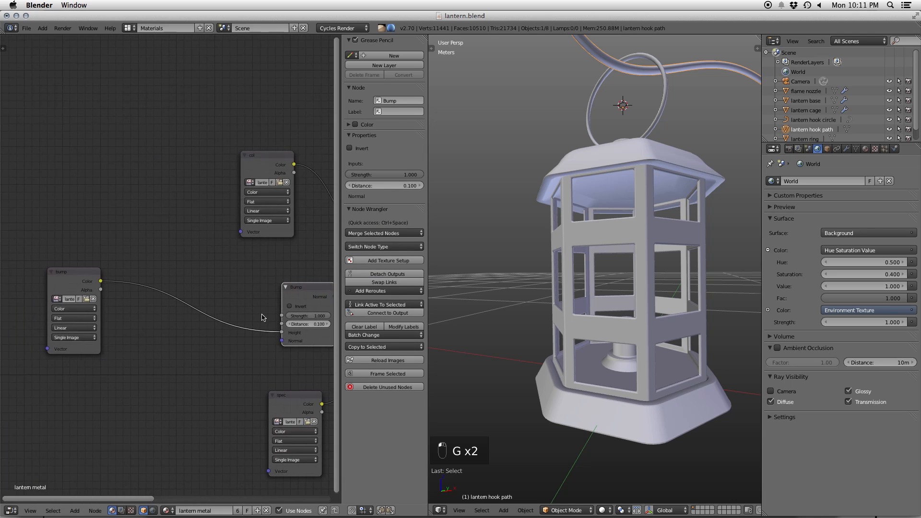
right_click(70, 281)
key("g")
left_click(219, 317)
middle_click_drag(329, 296, 211, 286)
- Save the blend file and switch the 3D viewport to Rendered shading to preview the lantern
key("super+s")
left_click(208, 285)
left_click(604, 511)
left_click(621, 446)
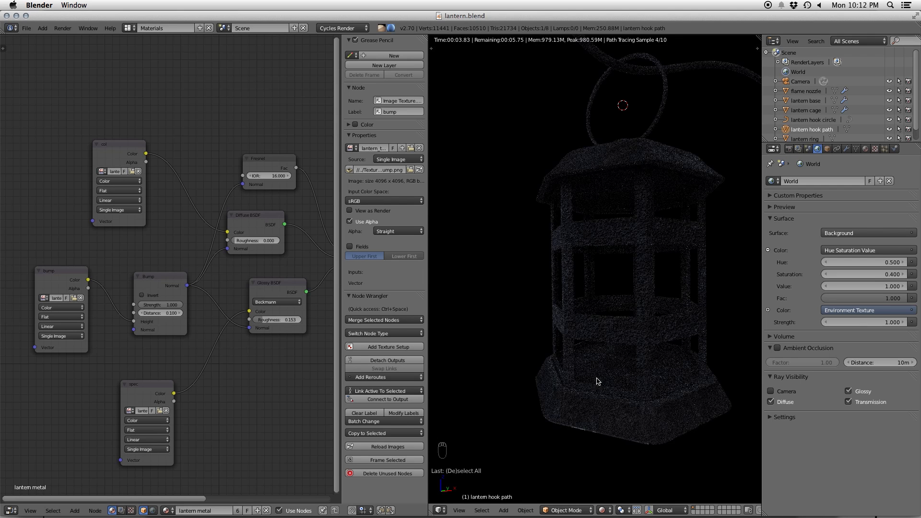
scroll(603, 371, "up", 1)
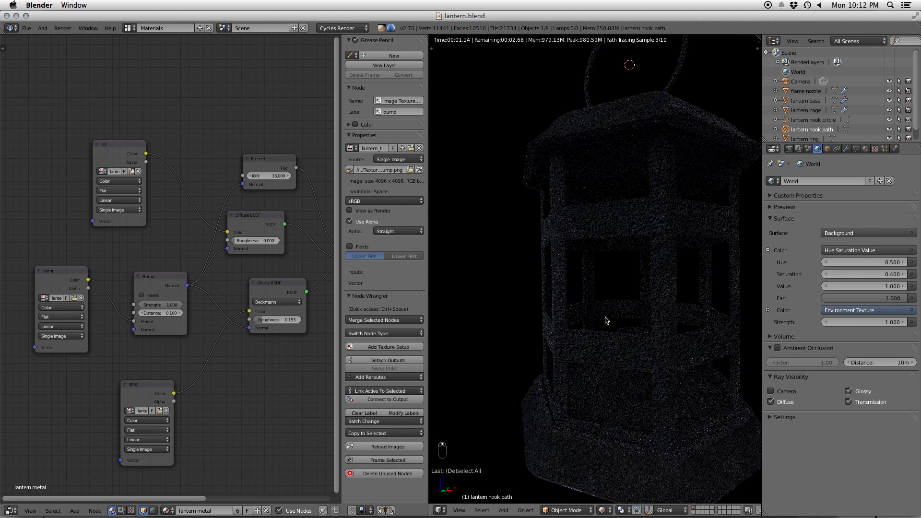
- Set the Bump node's distance to 0.01
left_click(168, 313)
type("0.01")
key("Return")
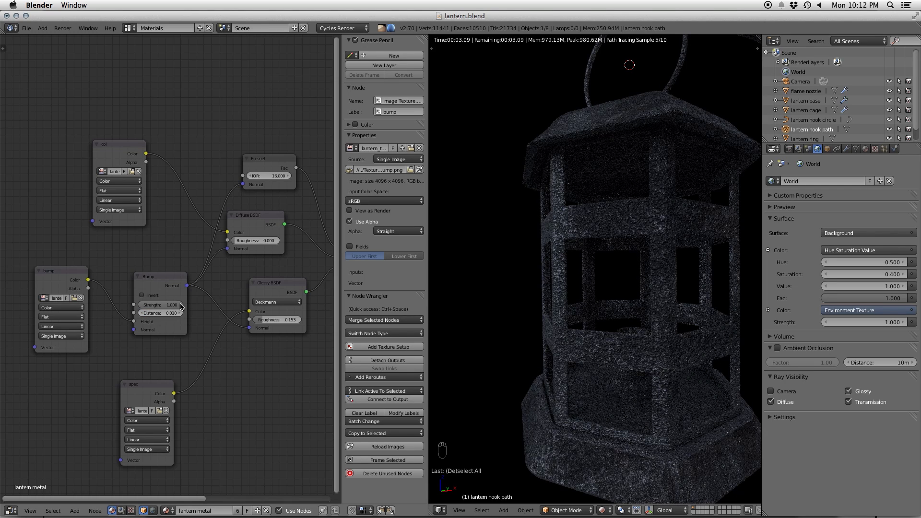
- Set the Bump node's distance to 0.003
left_click(166, 314)
type("0.003")
key("Return")
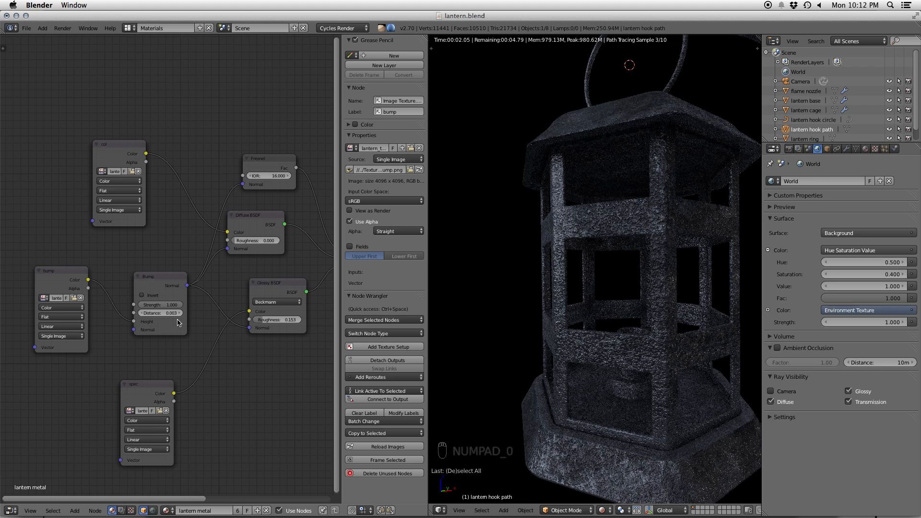
- Set the Bump node's strength to 0.2 and its distance to 0.004
left_click(164, 313)
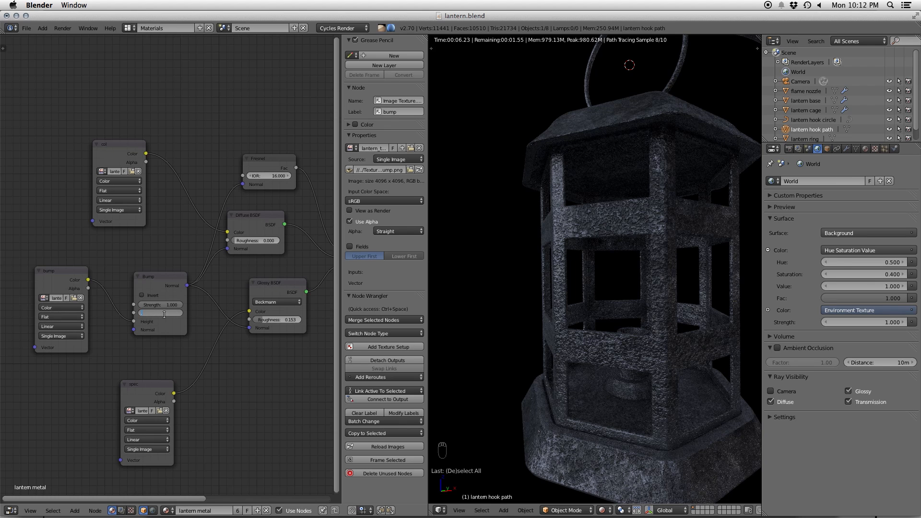
left_click(163, 305)
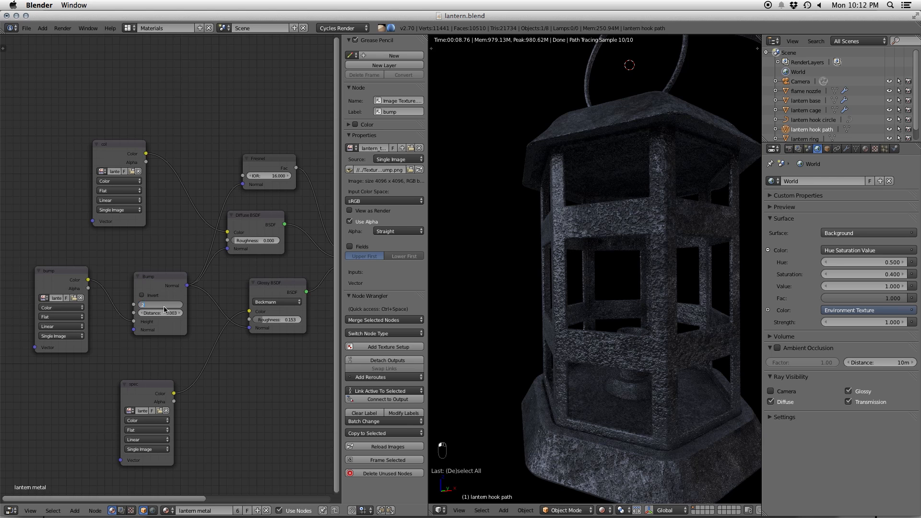
key("Return")
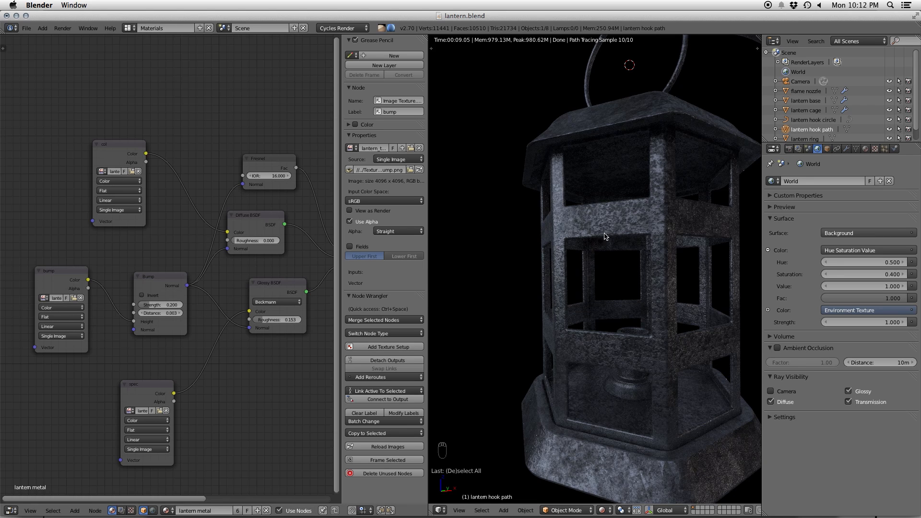
left_click(164, 313)
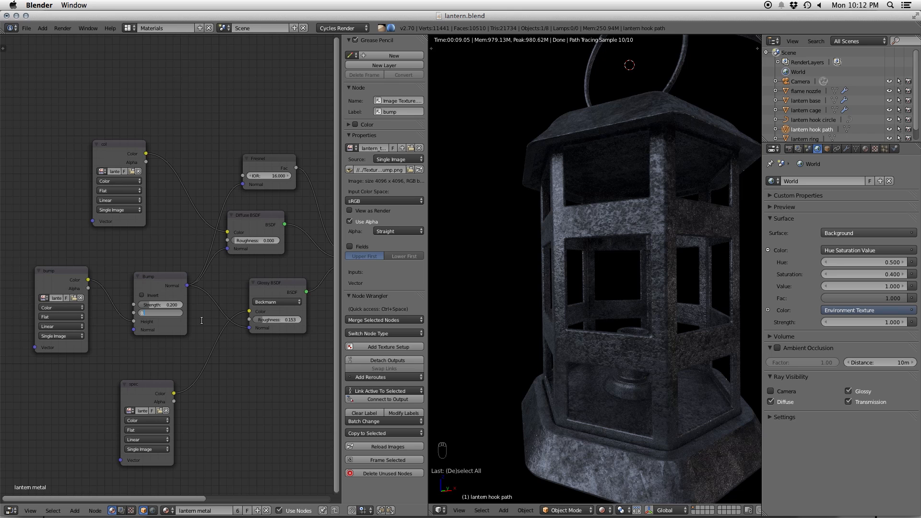
type("4")
key("Return")
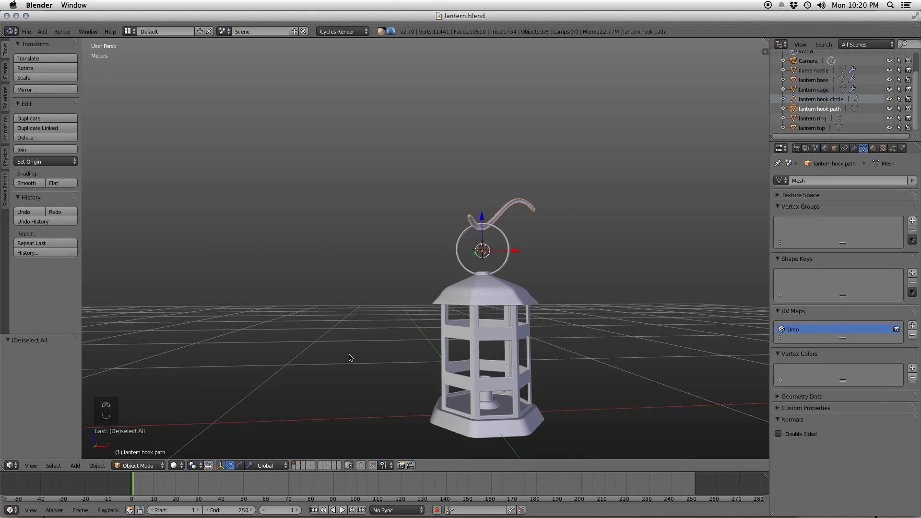
- Look through the camera, enable Lock Camera to View, and move the camera to frame the lantern around its flame nozzle
middle_click_drag(504, 384, 482, 377)
right_click(482, 376)
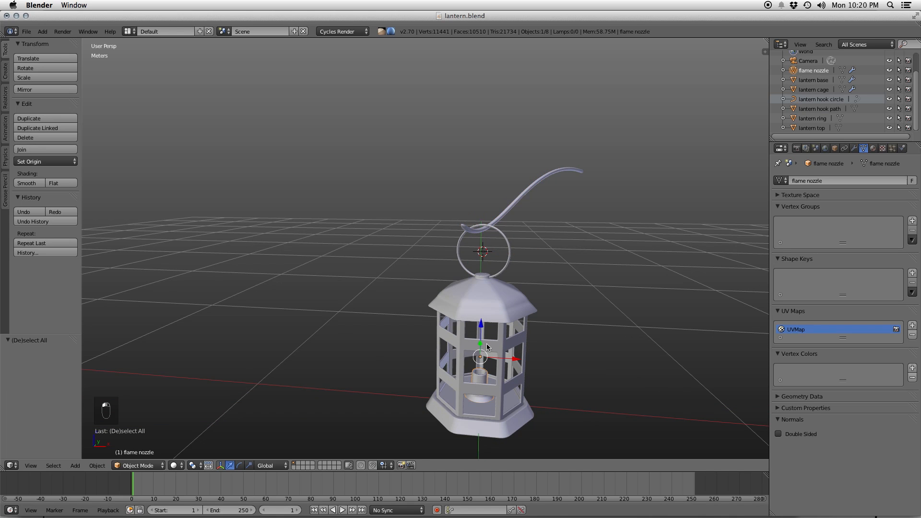
key("KP_0")
key("n")
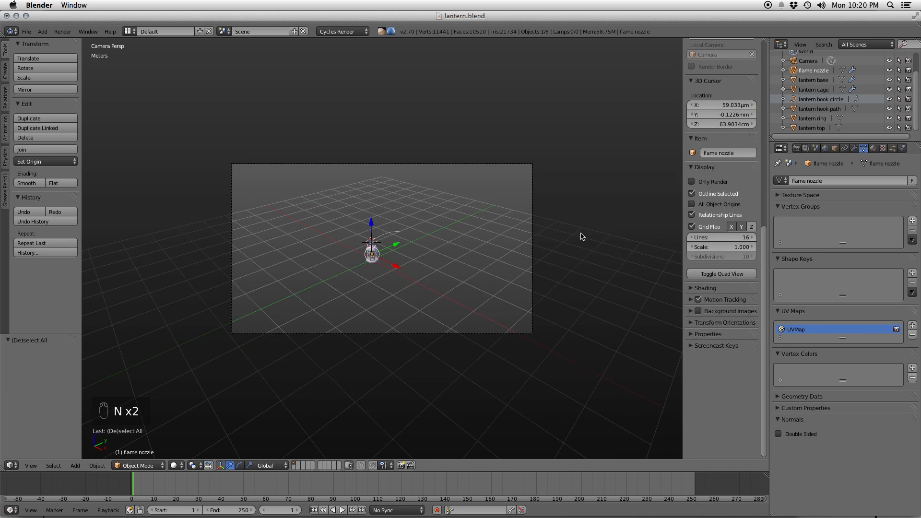
left_click(712, 139)
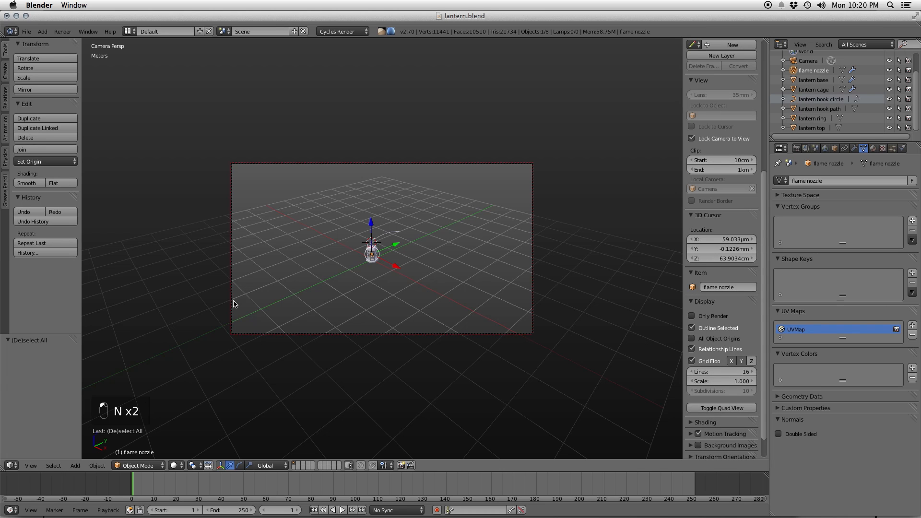
key("KP_Decimal")
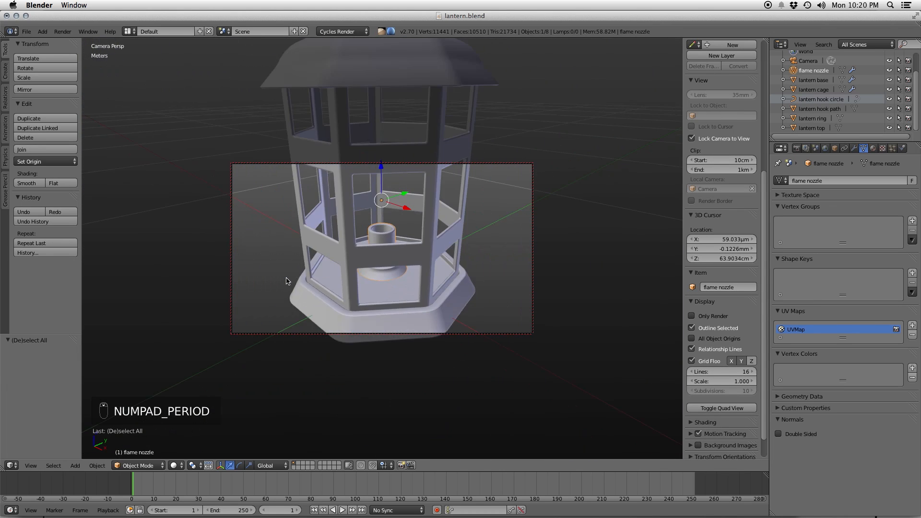
middle_click_drag(287, 274, 327, 264)
scroll(324, 254, "down", 4)
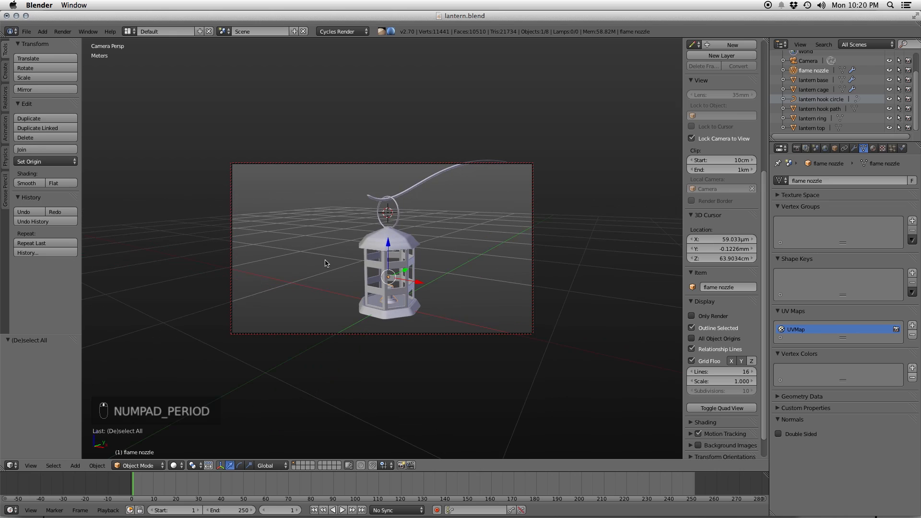
- Set the viewport shading to Texture and check the lantern from another side
left_click(176, 465)
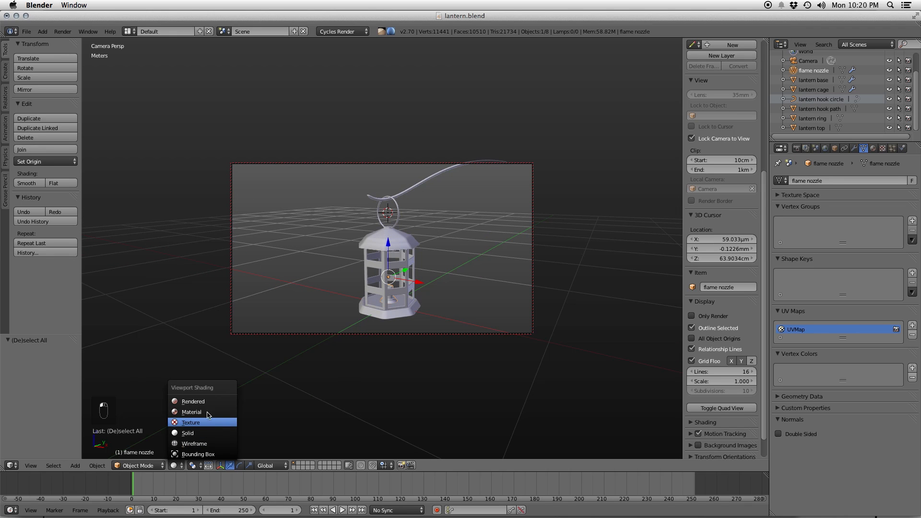
scroll(372, 338, "up", 5)
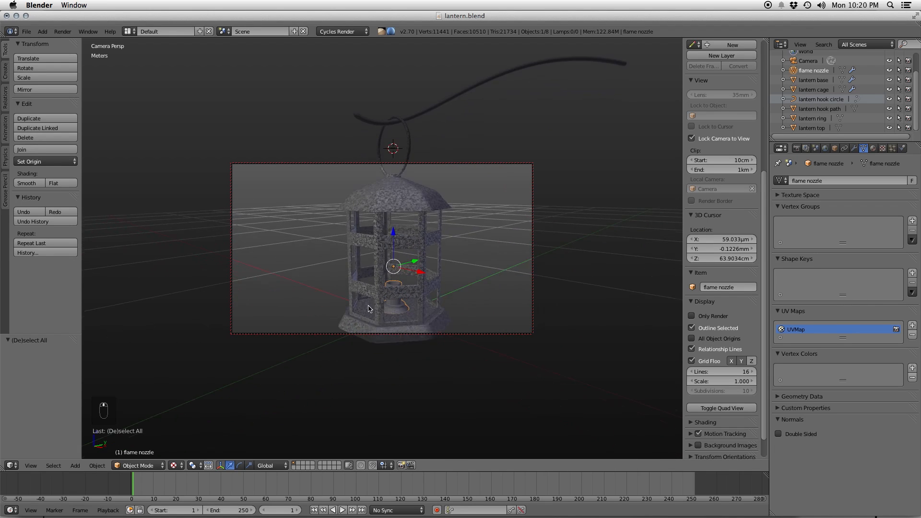
middle_click_drag(369, 308, 439, 305)
- Make the col image texture the active node of the lantern metal material and return to the 3D View
left_click(12, 465)
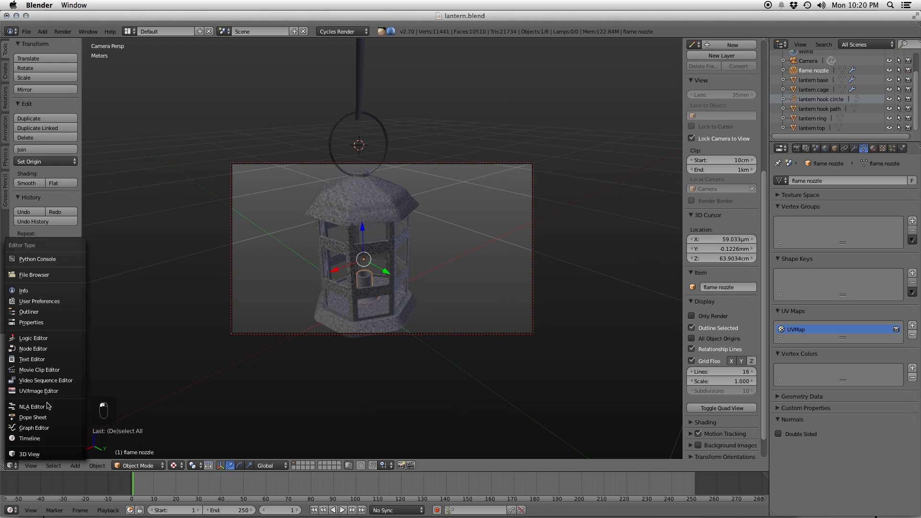
left_click(34, 350)
left_click(113, 466)
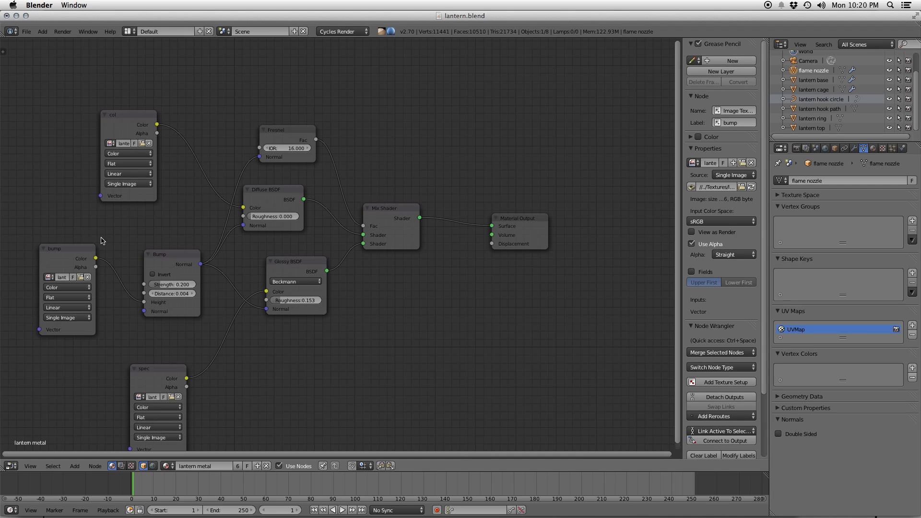
left_click(136, 196)
left_click(12, 466)
left_click(29, 452)
- Set the camera's focal length to 55 mm and reposition it so the lantern hangs right of centre in the frame
middle_click_drag(453, 278, 394, 236)
scroll(415, 252, "down", 4)
scroll(402, 264, "up", 3)
left_click(811, 61)
left_click(807, 221)
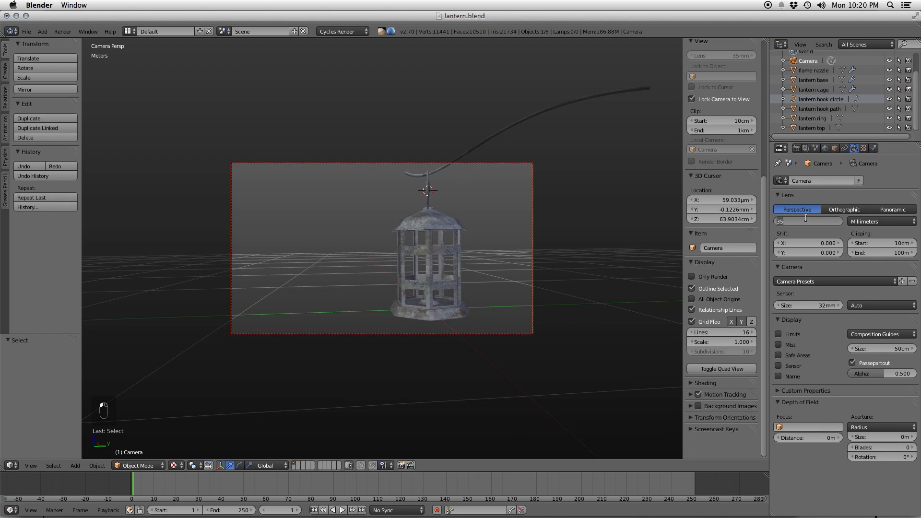
type("55")
key("Return")
scroll(513, 241, "down", 3)
middle_click_drag(475, 244, 488, 250, "shift")
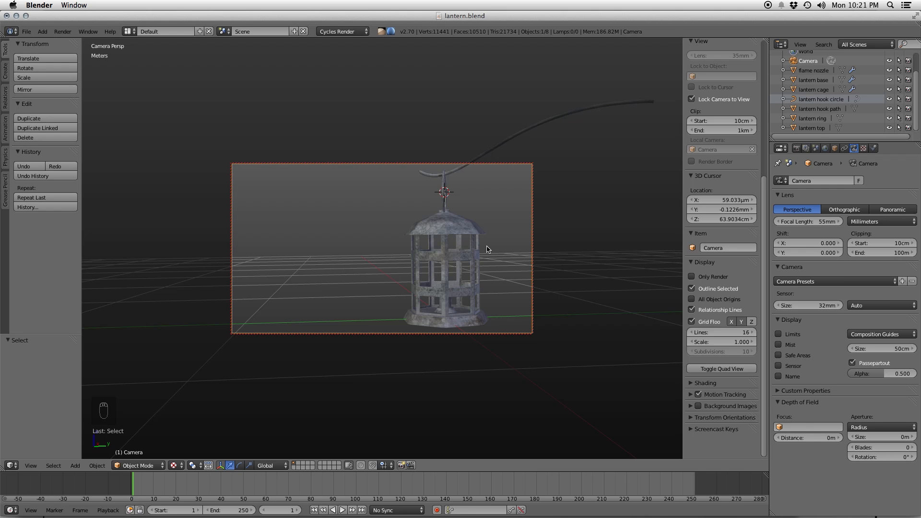
middle_click_drag(487, 250, 486, 254, "ctrl")
- Rotate the lantern cage about 20° around the global Z axis and turn off Lock Camera to View
right_click(467, 295)
key("r")
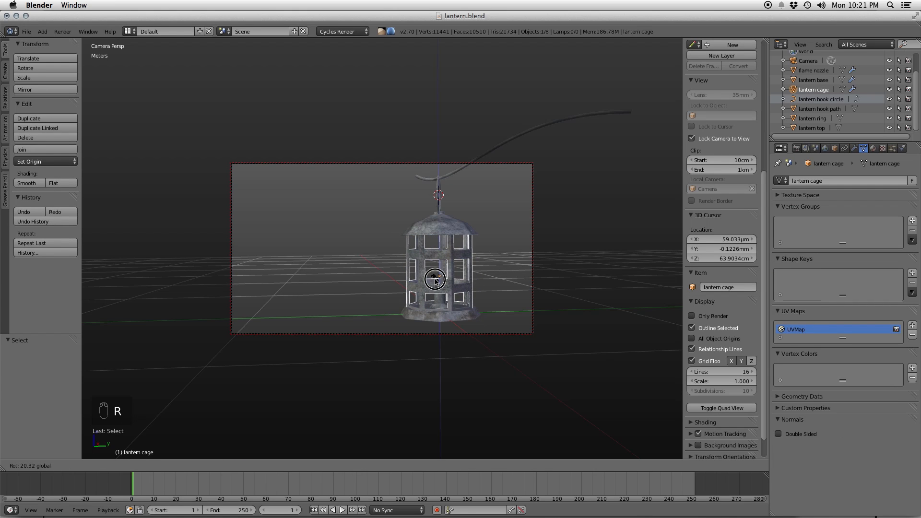
left_click(436, 281)
key("a")
left_click(737, 143)
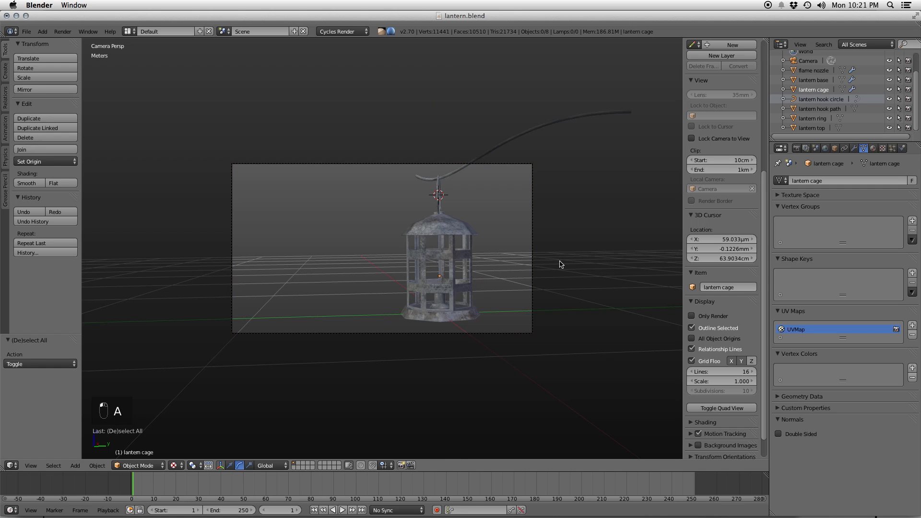
- Rotate the lantern cage by about -104.7° around the global Z axis
scroll(557, 268, "up", 5)
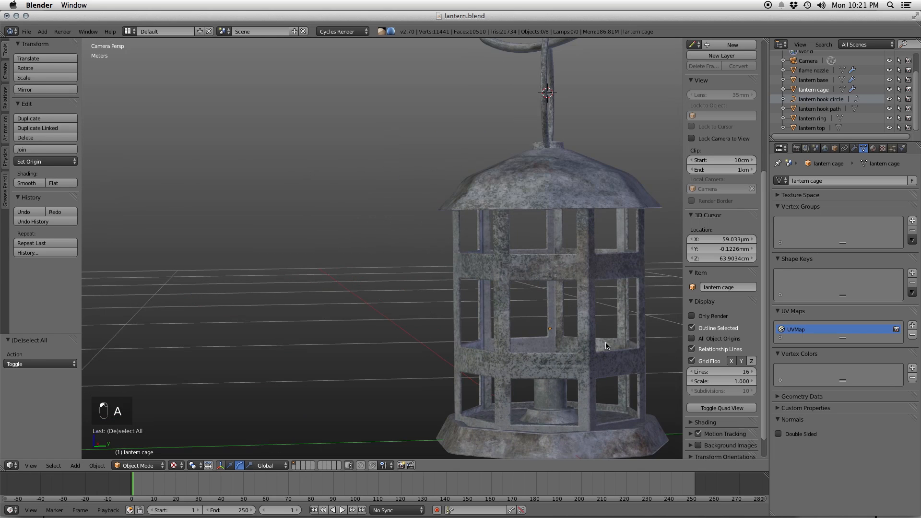
middle_click_drag(605, 345, 584, 319, "shift")
right_click(568, 348)
left_click_drag(549, 304, 521, 322)
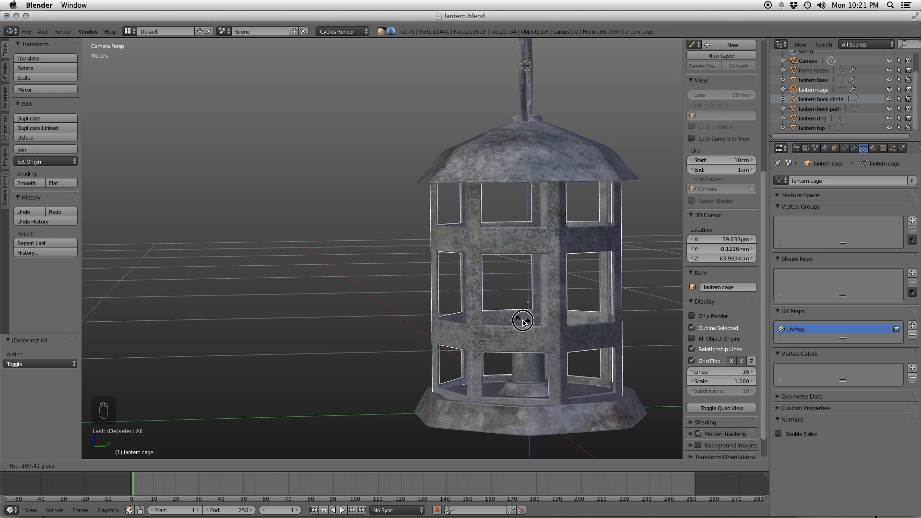
left_click(523, 321)
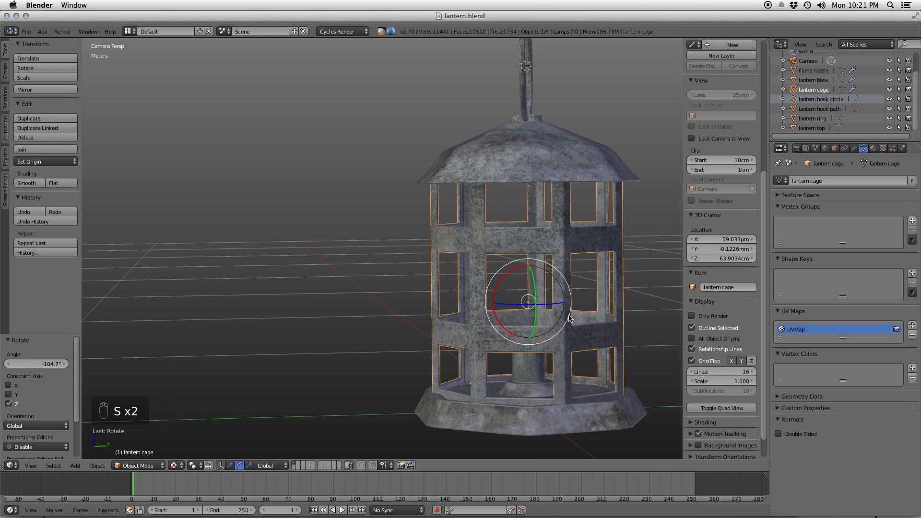
- Match the lantern base's Z rotation to the cage at -81.731°, deselect everything, and save the blend file
scroll(600, 314, "down", 3)
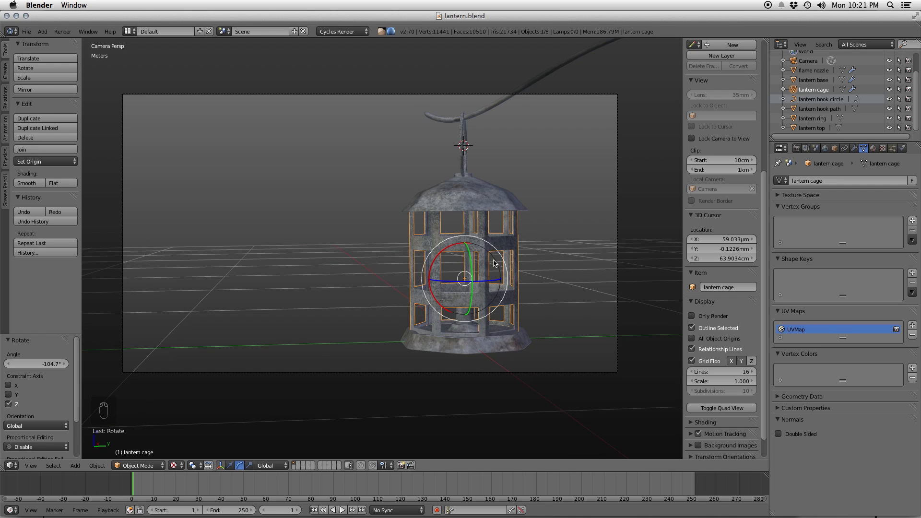
scroll(519, 293, "up", 3)
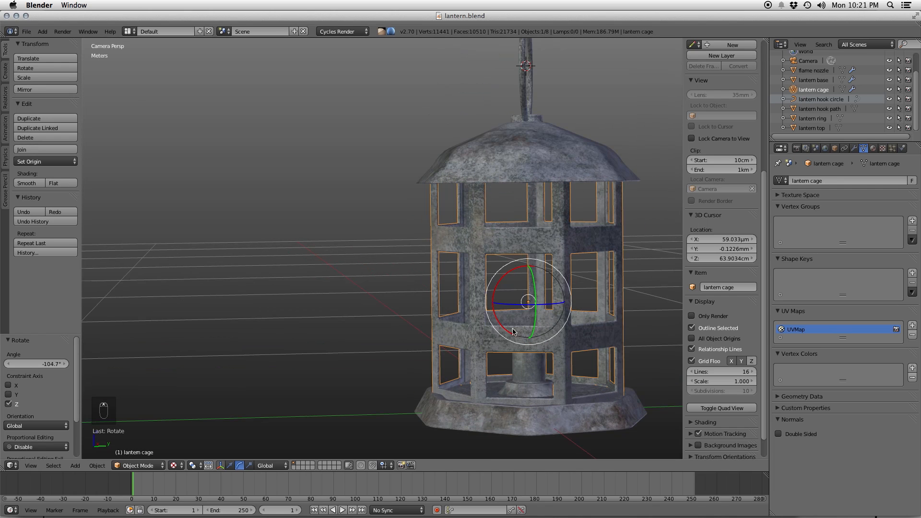
middle_click_drag(514, 323, 496, 304, "shift")
scroll(466, 310, "up", 5)
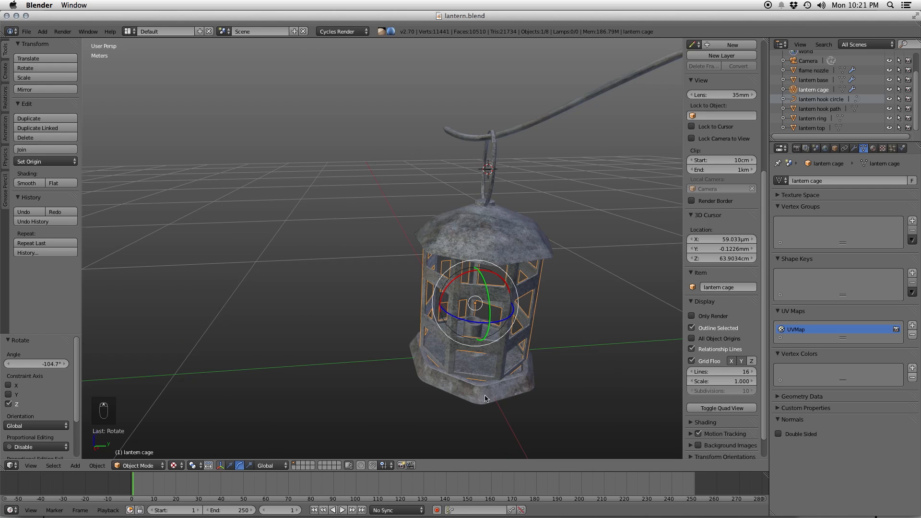
left_click(835, 148)
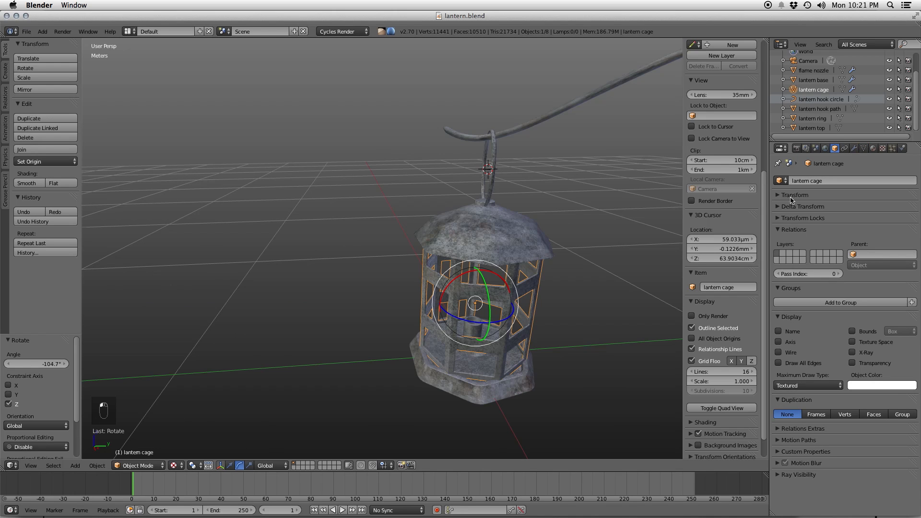
right_click(499, 391)
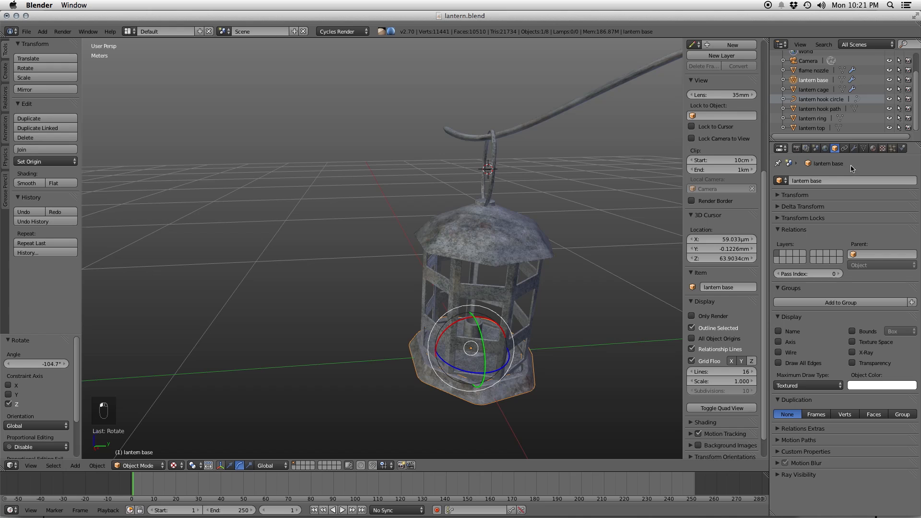
left_click(795, 195)
right_click(513, 307)
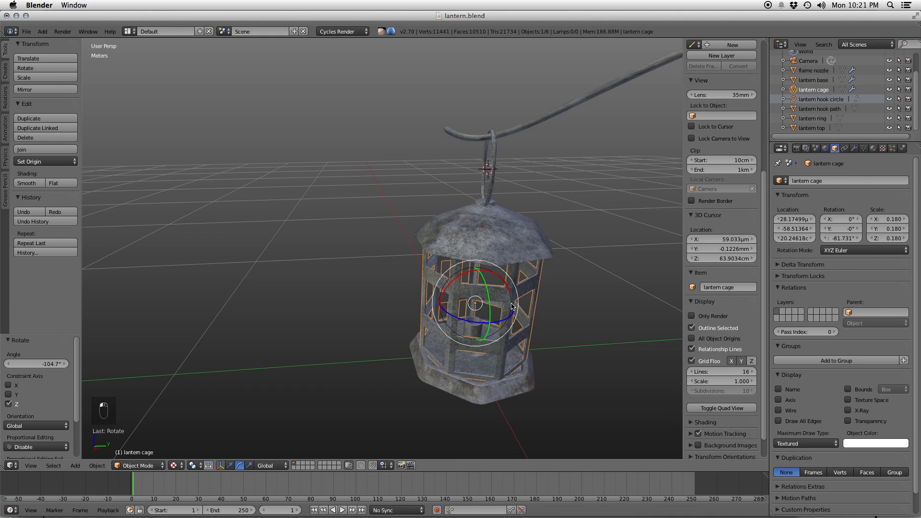
right_click(514, 397)
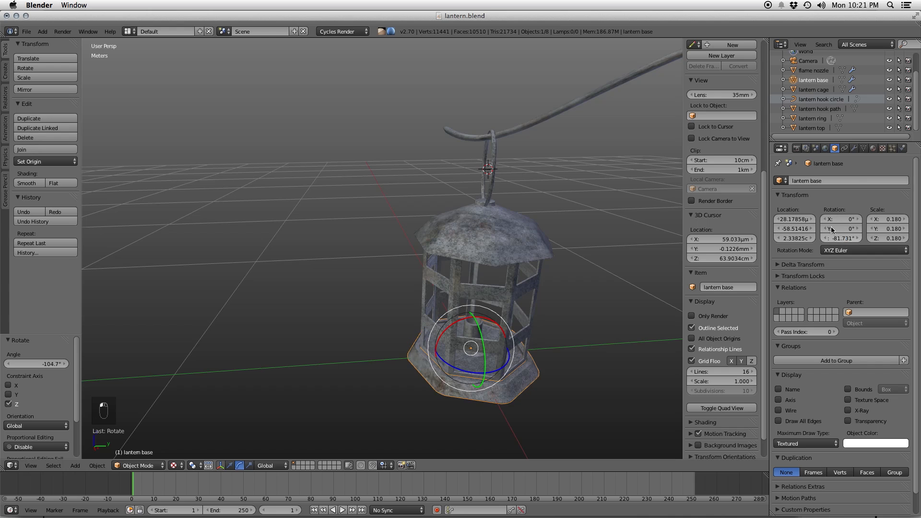
key("a")
key("s")
key("s")
- Set the flame nozzle's origin to its geometry and save the blend file
right_click(487, 325)
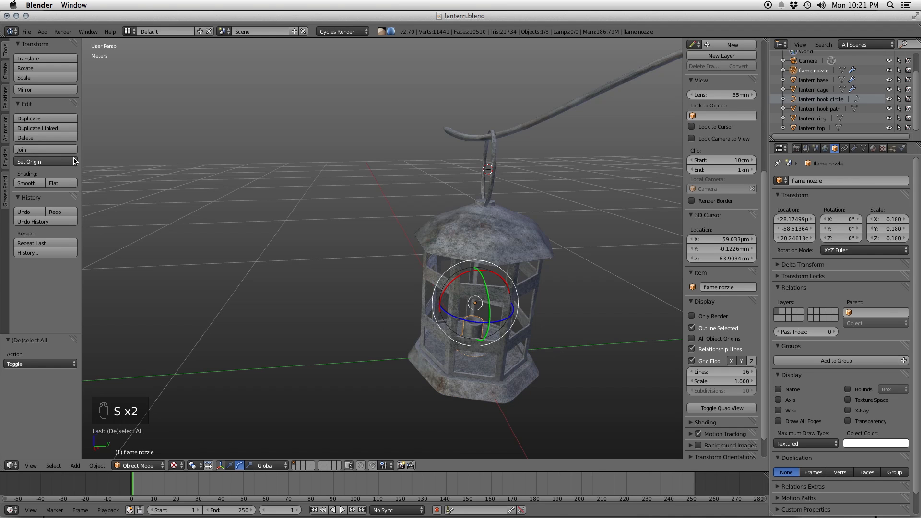
left_click(46, 161)
left_click(34, 183)
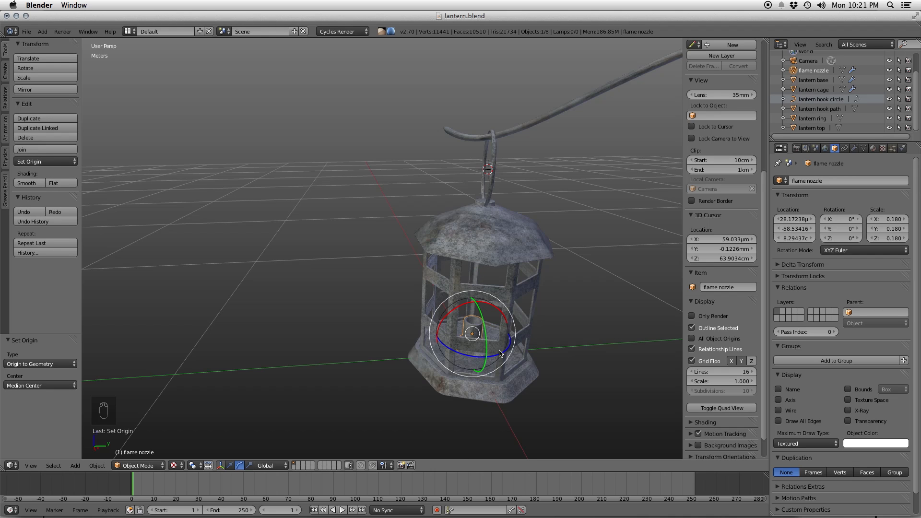
key("KP_Decimal")
middle_click_drag(499, 354, 392, 230)
key("super+s")
left_click(393, 228)
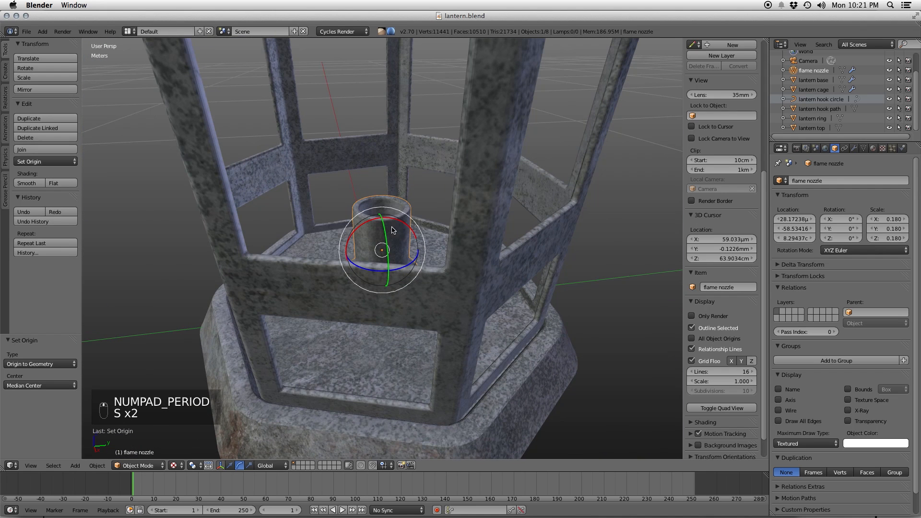
- Add a cube mesh at the 3D cursor
scroll(376, 184, "down", 2)
middle_click_drag(376, 184, 362, 198)
key("shift+a")
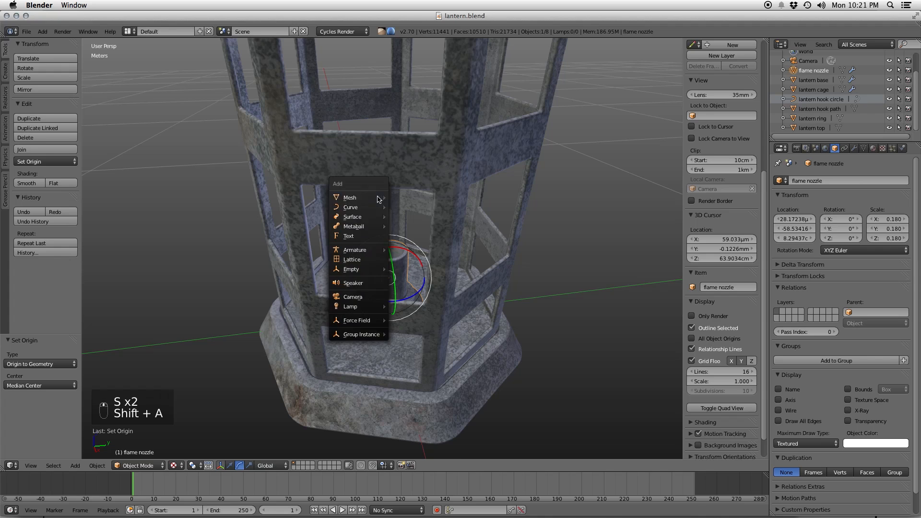
mouse_move(362, 197)
left_click(410, 207)
- Scale the whole cube mesh down to about 0.402, working in front orthographic wireframe view
scroll(417, 240, "down", 6)
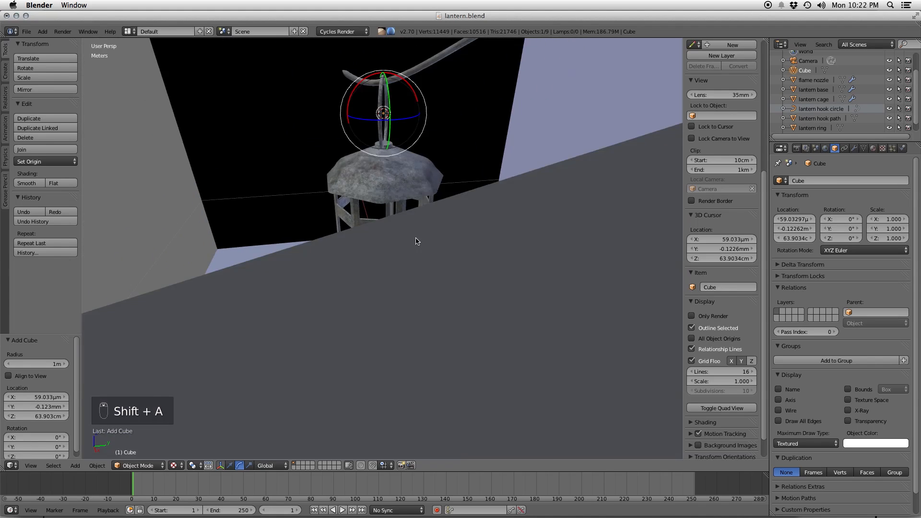
key("KP_1")
key("KP_5")
key("z")
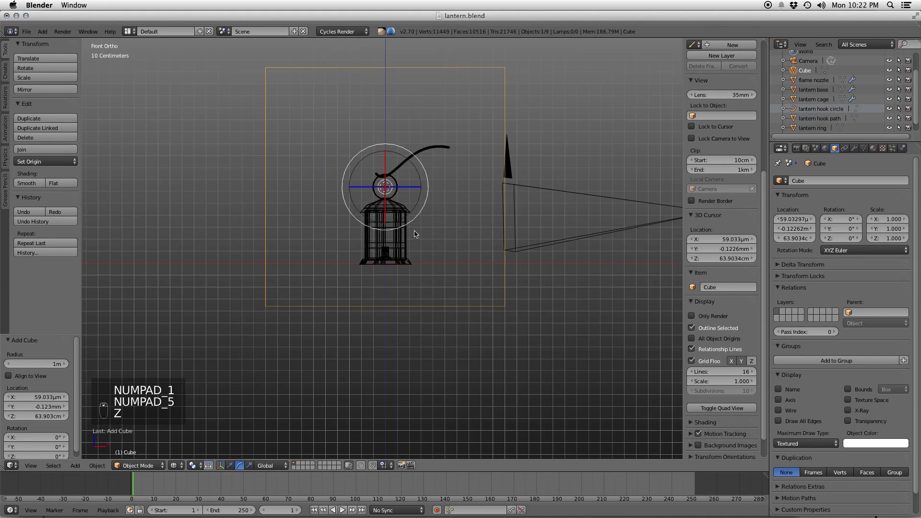
key("Tab")
key("s")
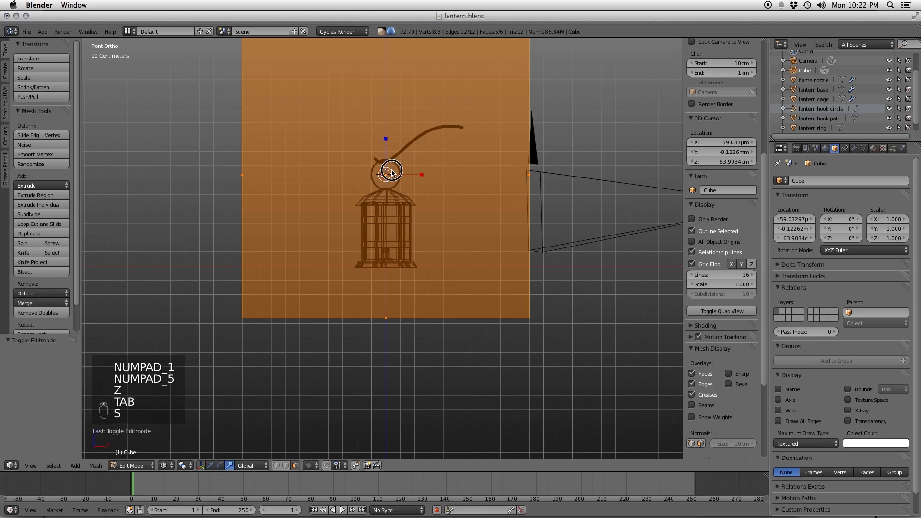
left_click(388, 175)
- Lower the cube mesh about 16.7 cm along Z over the lantern cage and shrink it a little further
key("g")
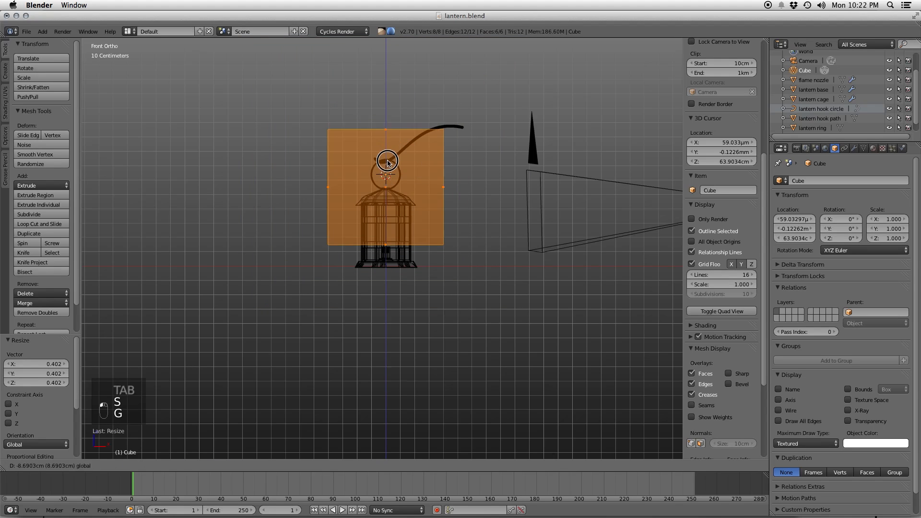
left_click(392, 137)
key("s")
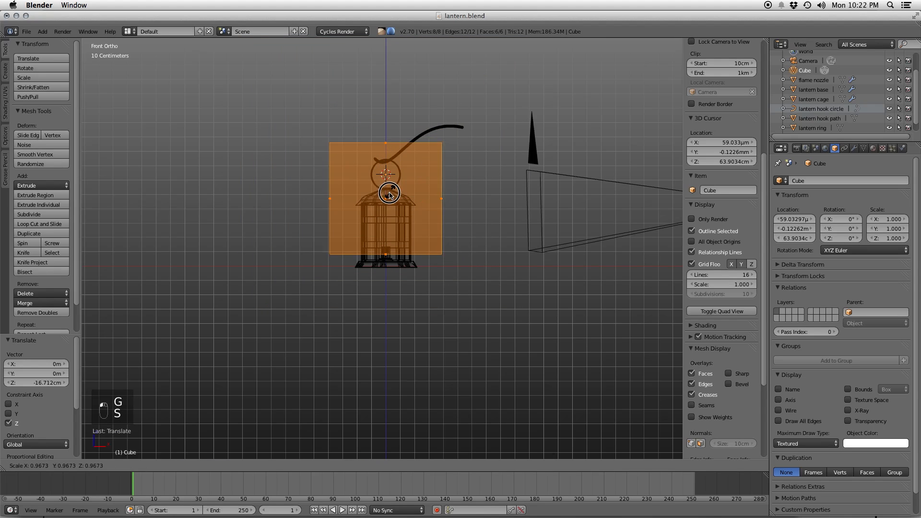
left_click(387, 164)
left_click_drag(388, 164, 390, 173)
right_click(391, 157)
- Narrow the entire cube mesh to about 0.555 in X and Y only, close to the cage's width
key("a")
key("a")
key("a")
key("s")
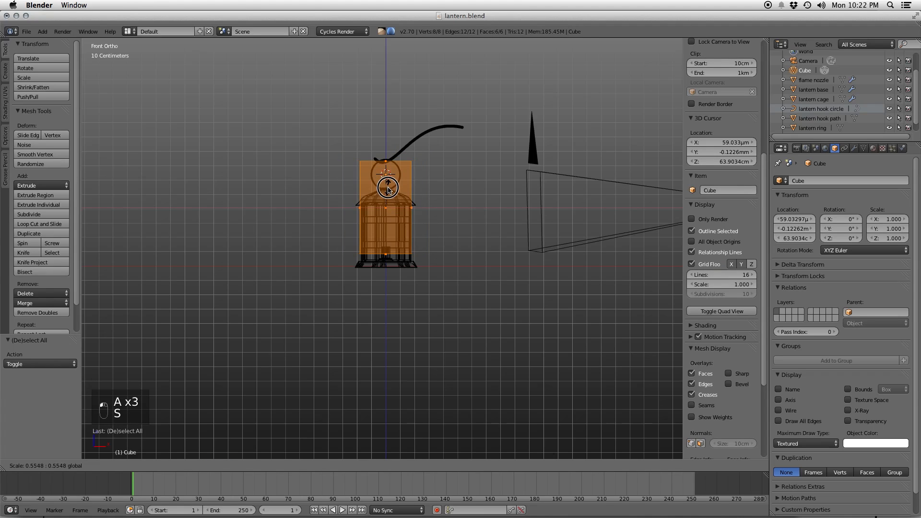
left_click(388, 189)
scroll(418, 192, "up", 8)
scroll(422, 226, "down", 2)
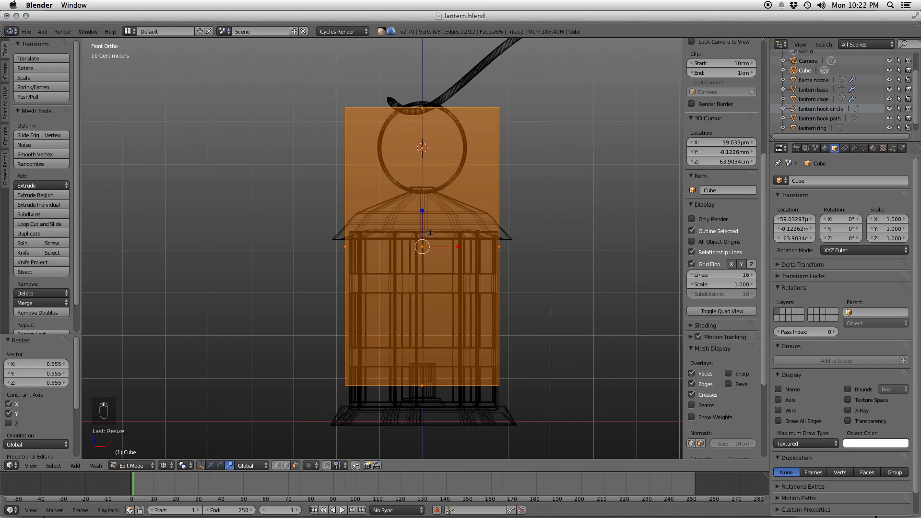
- In face selection mode, select the cube's top face and lower it about 37.8 cm along Z
key("ctrl+Tab")
left_click(441, 119)
right_click(451, 93)
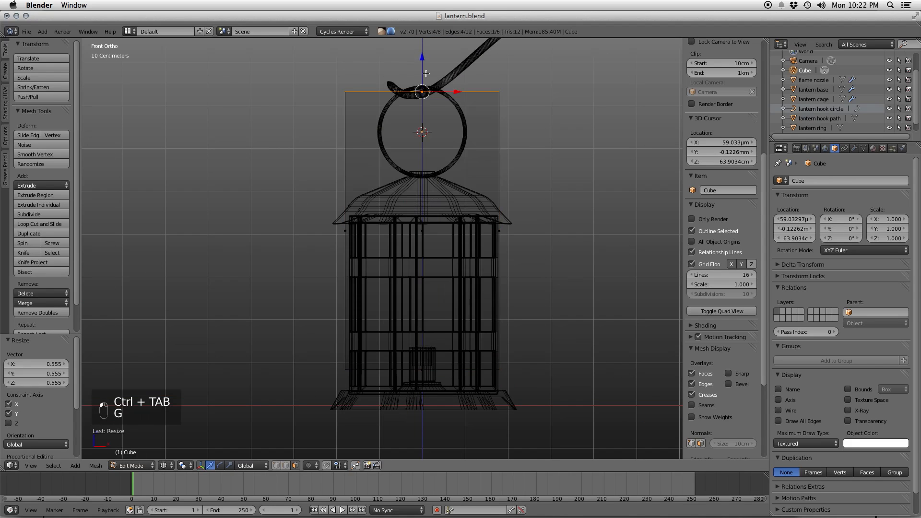
key("g")
left_click(425, 238)
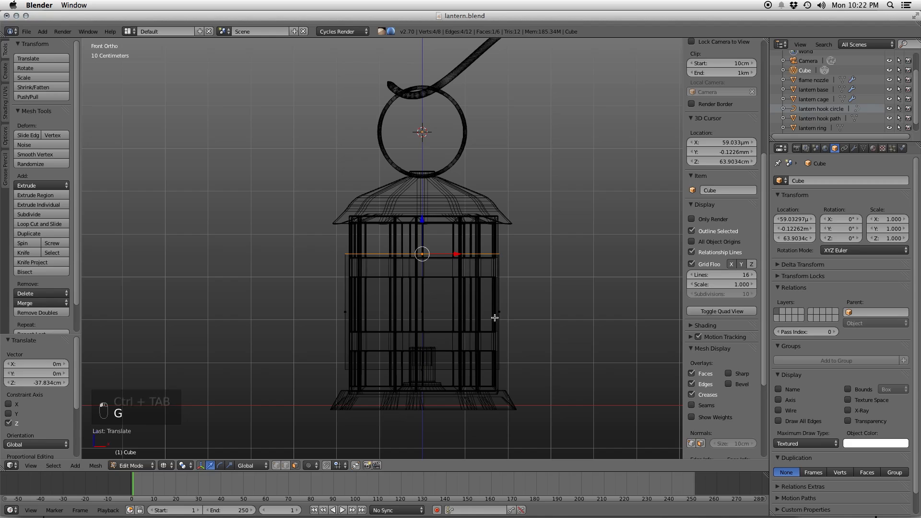
- Select the whole cube mesh and adjust its scale in X and Y only, leaving the height as is
key("a")
key("a")
key("a")
key("s")
key("shift+z")
left_click(432, 276)
- Raise the cube's top face about 8.4 cm along Z and return to a solid perspective view
right_click(426, 254)
key("g")
left_click_drag(426, 222, 426, 186)
key("z")
mouse_move(508, 247)
middle_mouse_down()
mouse_move(504, 260)
mouse_move(434, 263)
middle_mouse_up()
key("KP_5")
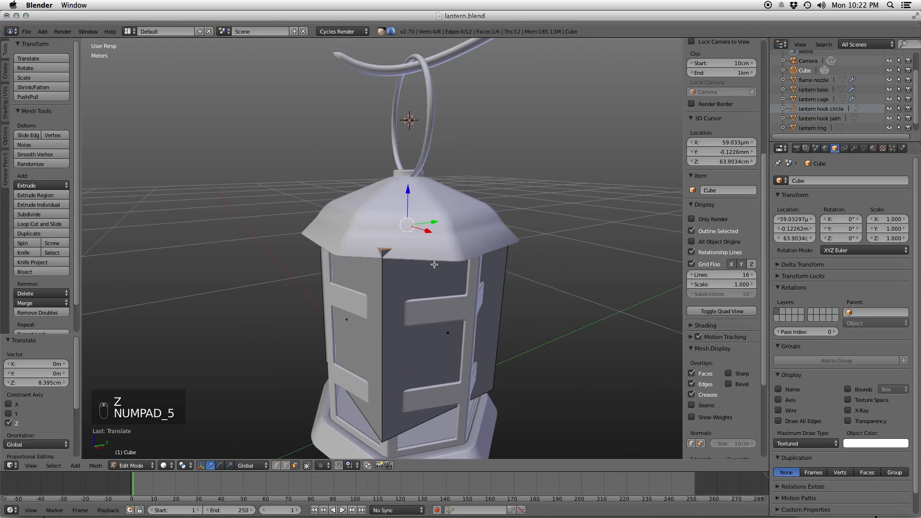
- Leave edit mode, save the blend file, and rename the cube object as "flame tank"
key("Tab")
middle_click_drag(412, 301, 425, 302)
key("super+s")
left_click(426, 302)
left_click(818, 182)
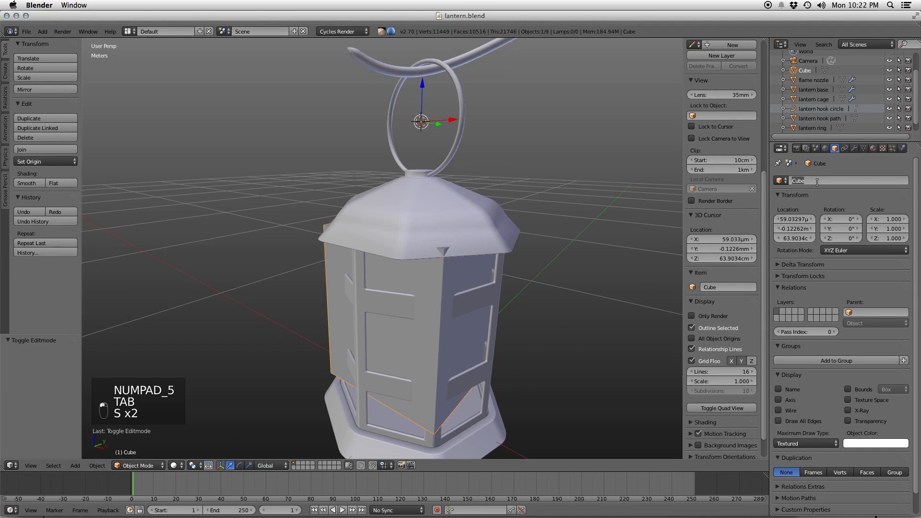
type("flame tank")
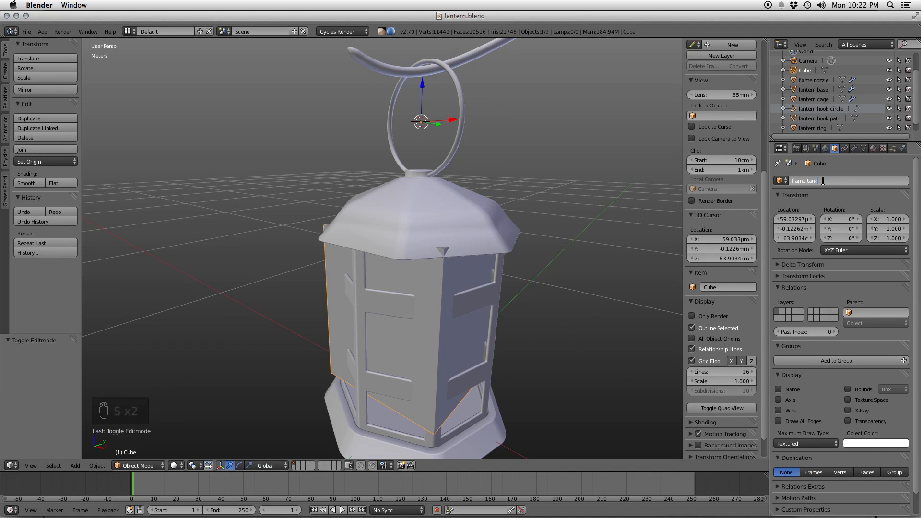
key("Return")
- Give the flame tank a new material named "flame tank"
left_click(864, 148)
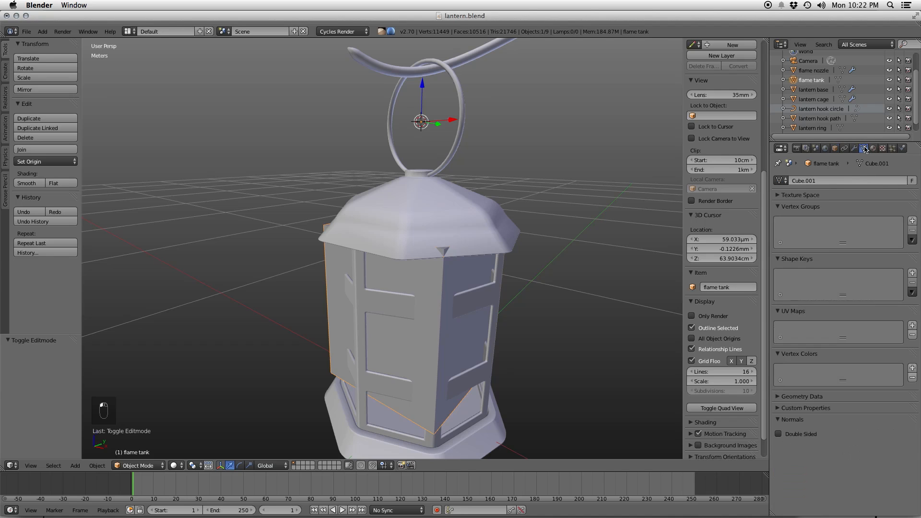
left_click(873, 148)
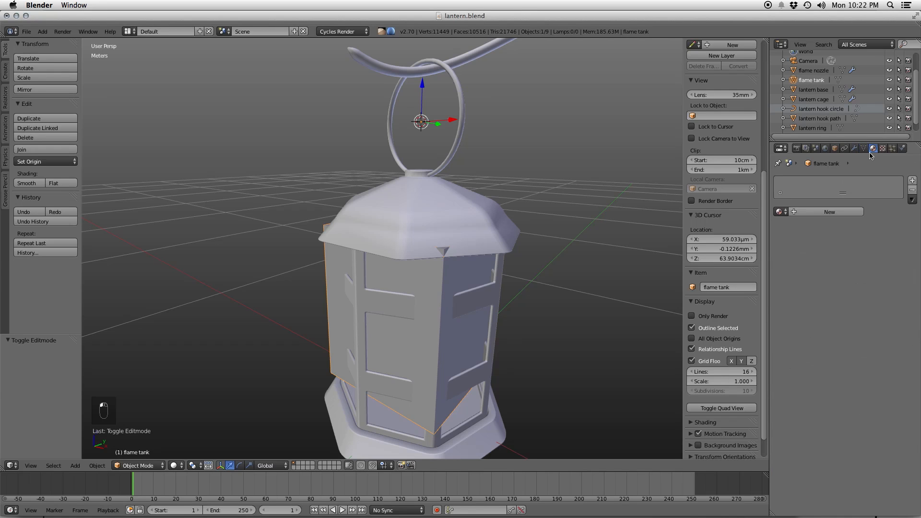
left_click(813, 212)
left_click(813, 211)
type("flame tank")
key("Return")
- Enable smoke physics on the flame tank as a Domain and save the blend file
left_click(902, 148)
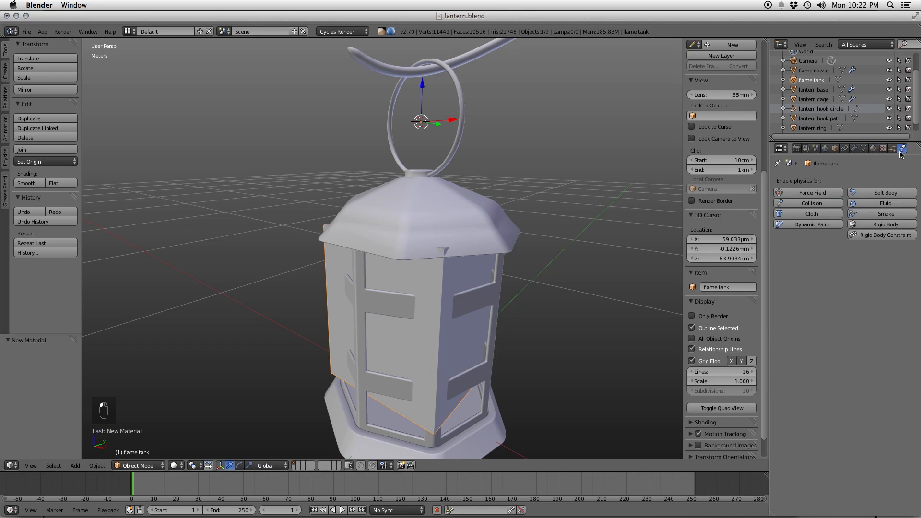
left_click(856, 214)
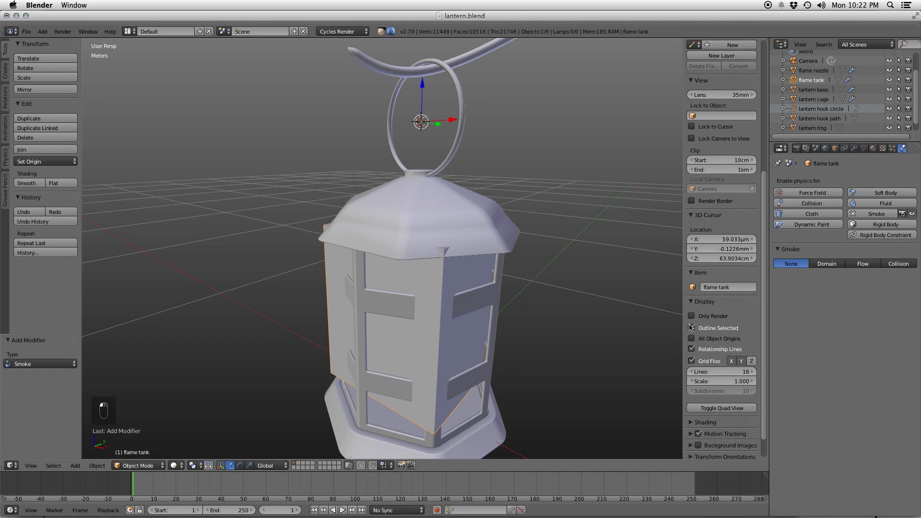
left_click(828, 264)
scroll(530, 326, "down", 2)
middle_click_drag(493, 323, 460, 317)
key("super+s")
key("s")
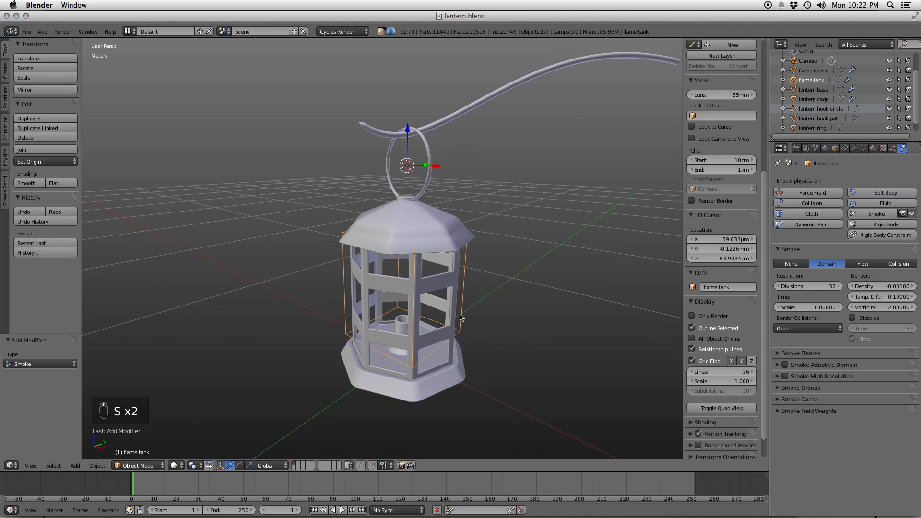
- Enable Smoke Adaptive Domain and Smoke High Resolution for the flame tank
scroll(460, 315, "up", 3)
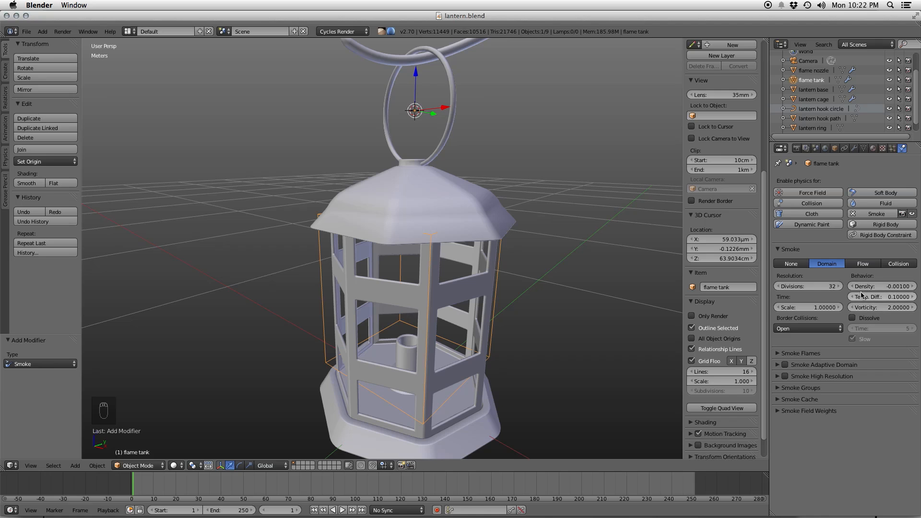
left_click(799, 249)
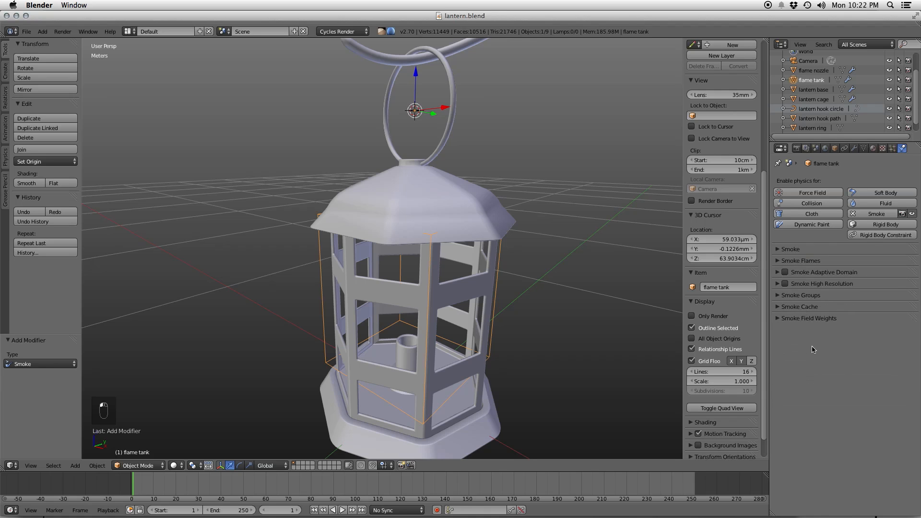
left_click(819, 272)
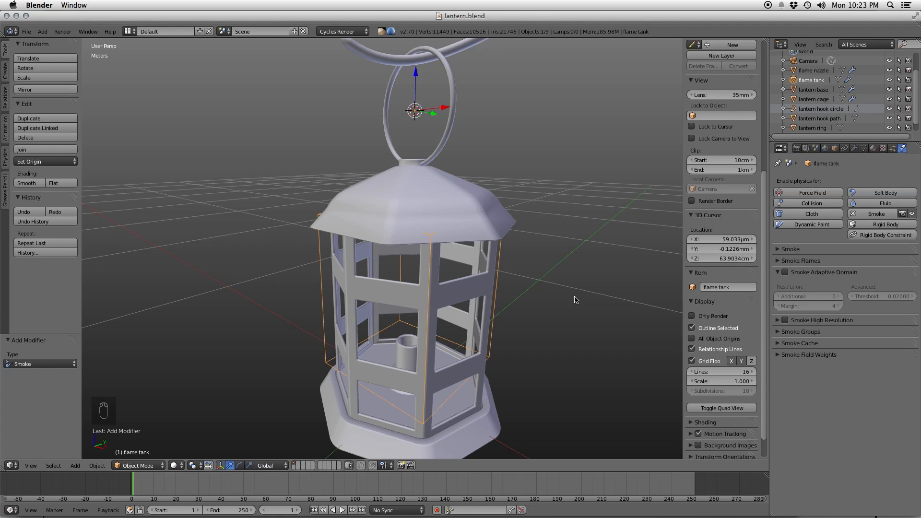
left_click(786, 272)
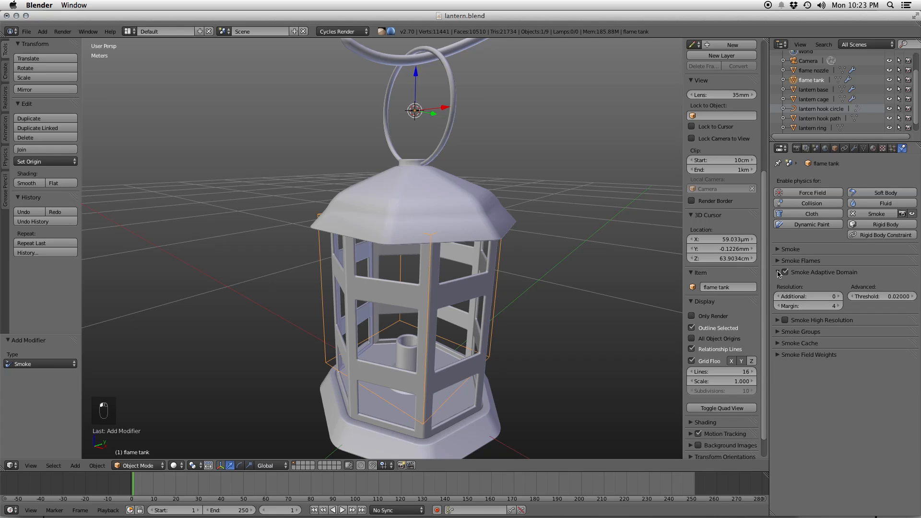
left_click(778, 272)
left_click(777, 286)
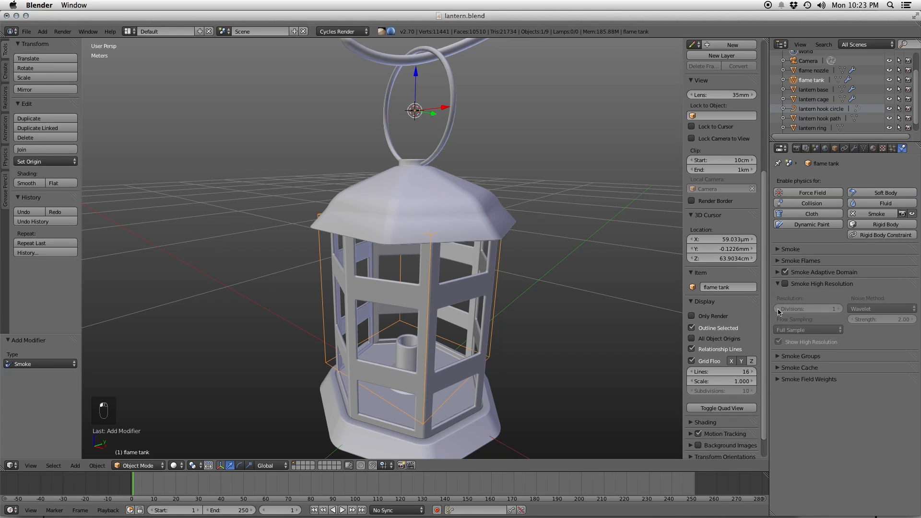
left_click(785, 285)
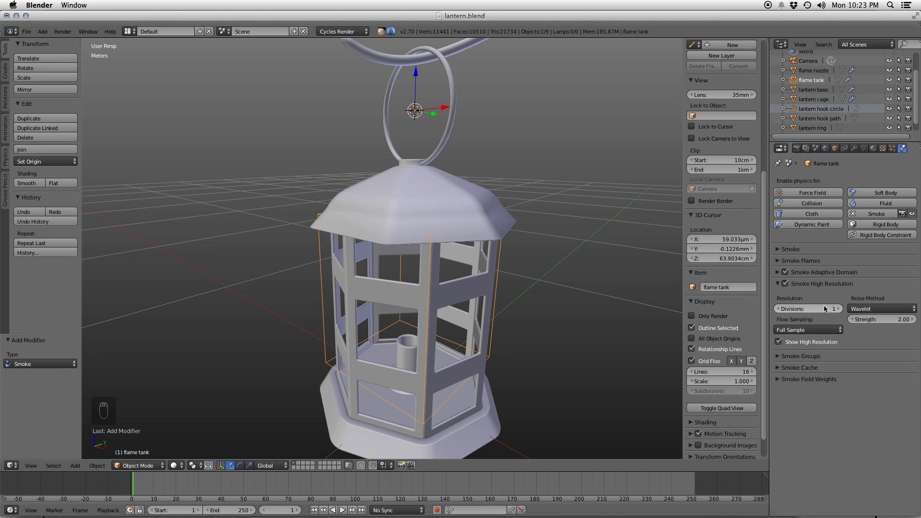
- Try raising the Smoke High Resolution divisions to 4, check the main Smoke settings, and return the divisions to 1
left_click(840, 311)
left_click(840, 310)
left_click(840, 311)
left_click(778, 310)
left_click(778, 310)
left_click(777, 310)
left_click(791, 249)
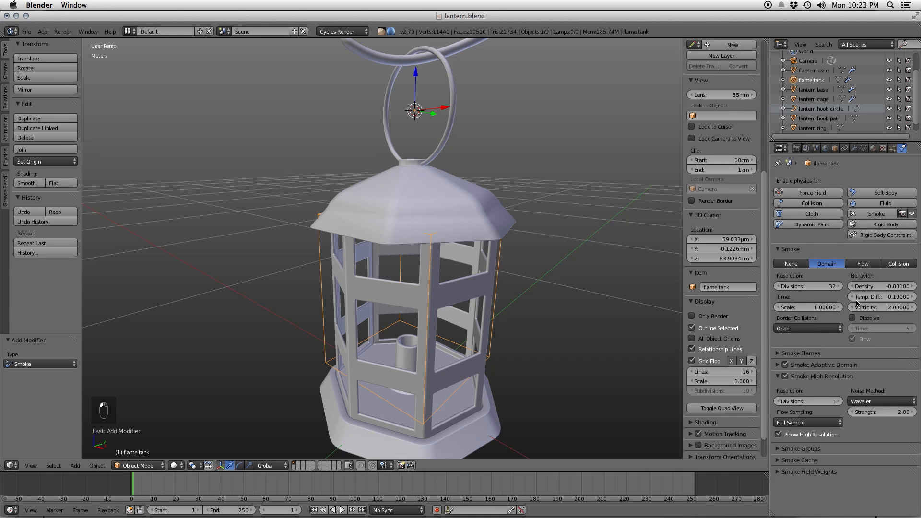
left_click(792, 249)
left_click(838, 309)
left_click(838, 309)
left_click(838, 310)
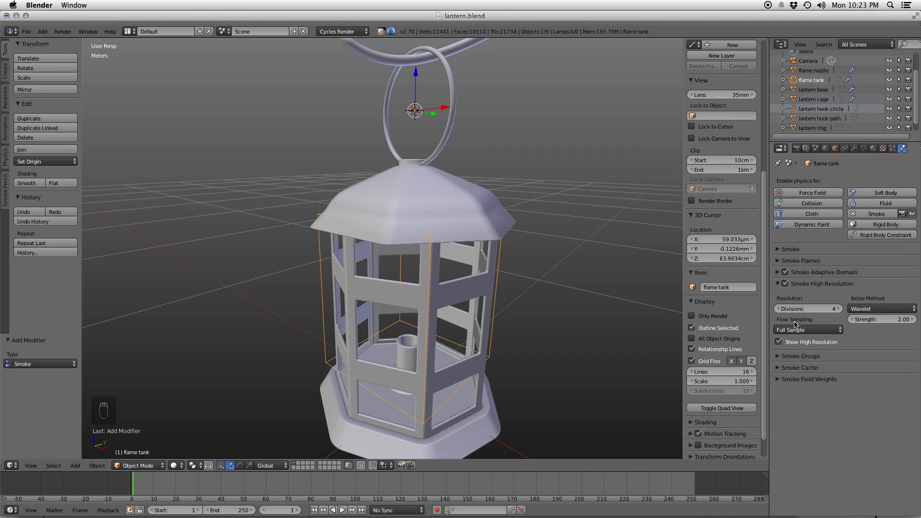
left_click(778, 309)
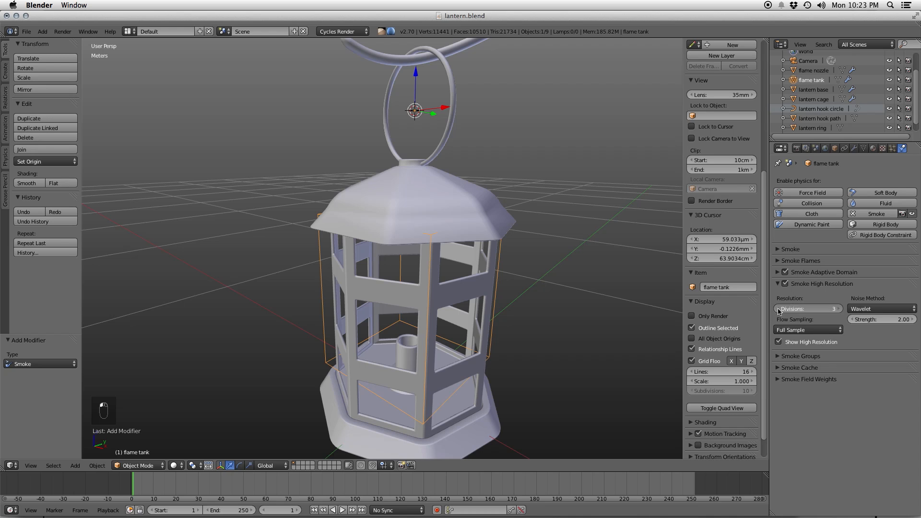
left_click(839, 308)
left_click(840, 308)
left_click(779, 309)
left_click(778, 310)
left_click(779, 310)
left_click(778, 310)
- Switch Smoke High Resolution off and on again, and keep its flow sampling at Full Sample
left_click(785, 285)
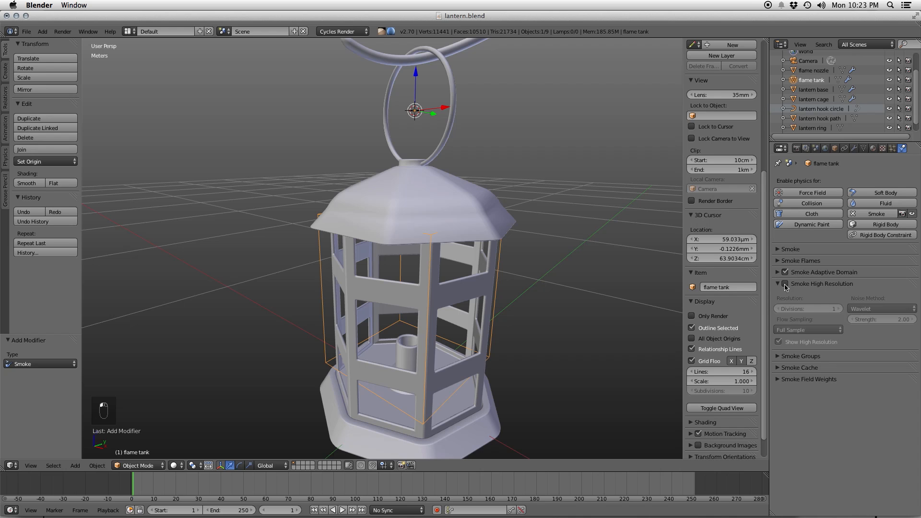
left_click(784, 286)
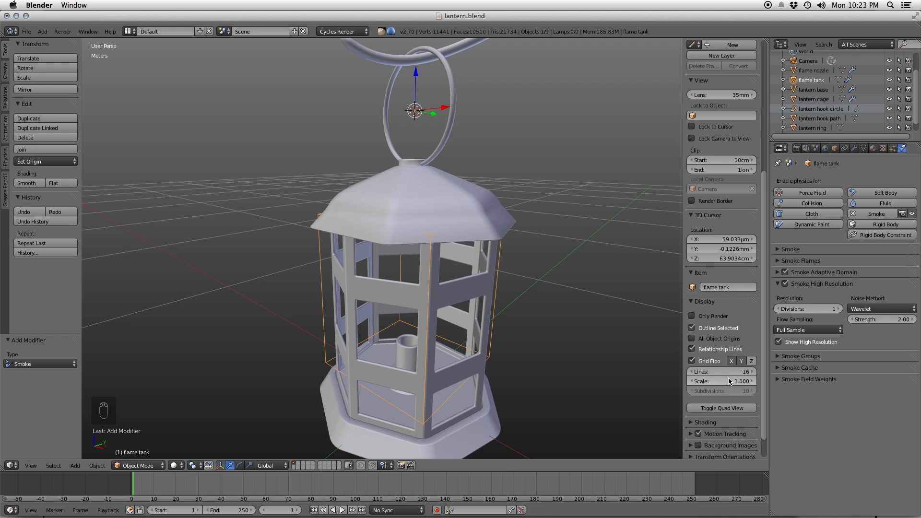
left_click(810, 330)
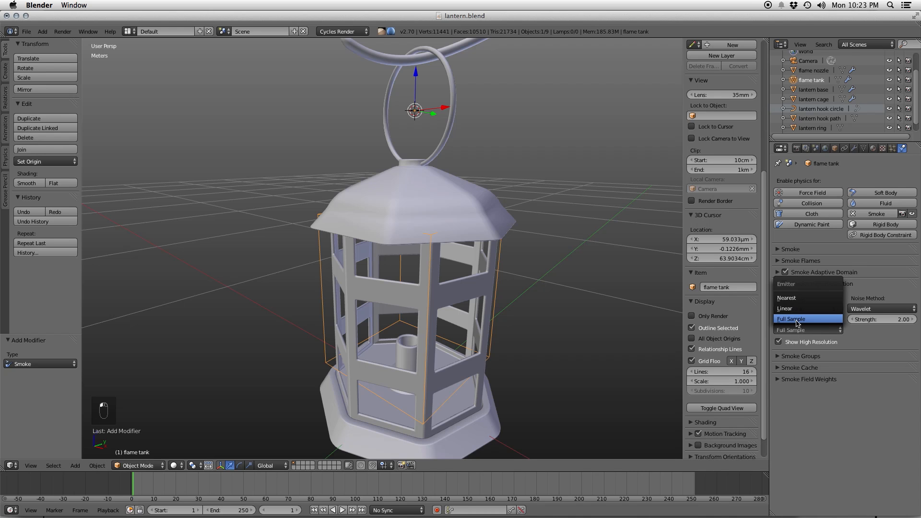
left_click(799, 325)
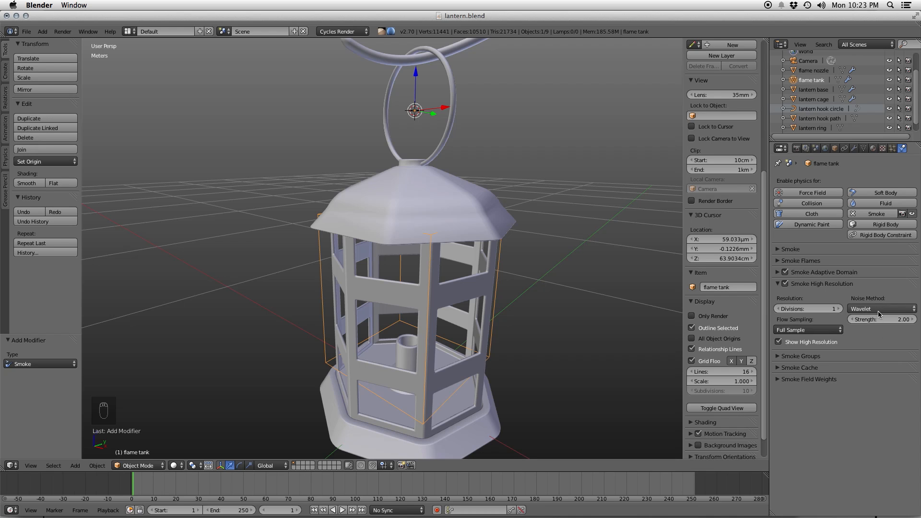
- Select the flame nozzle and snap the 3D cursor to it
right_click(406, 346)
middle_click_drag(422, 343, 438, 330)
key("shift+s")
left_click(442, 323)
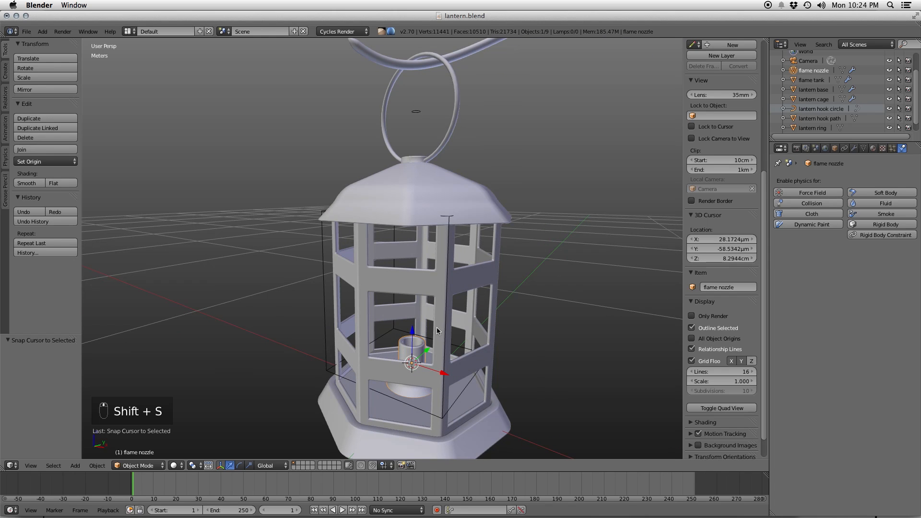
- Add an ico sphere mesh with 2 subdivisions and a 1 m size at the 3D cursor
key("shift+a")
mouse_move(437, 328)
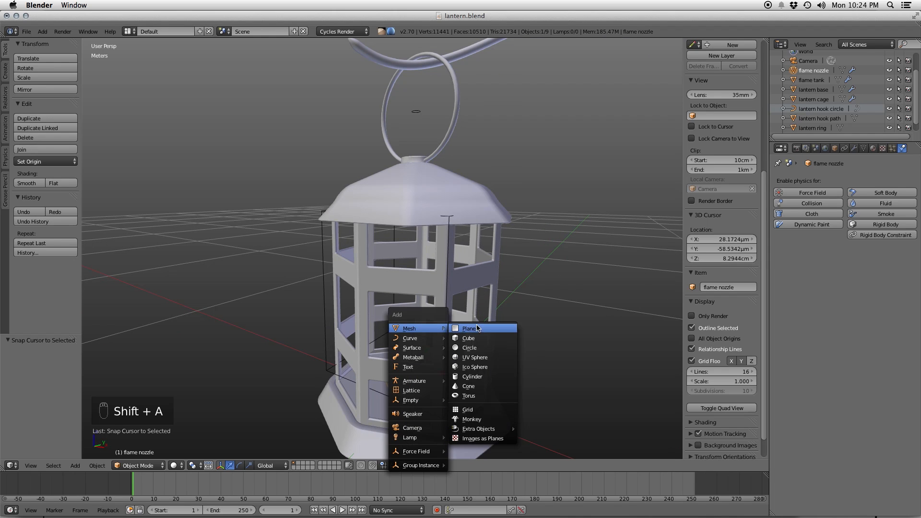
left_click(482, 367)
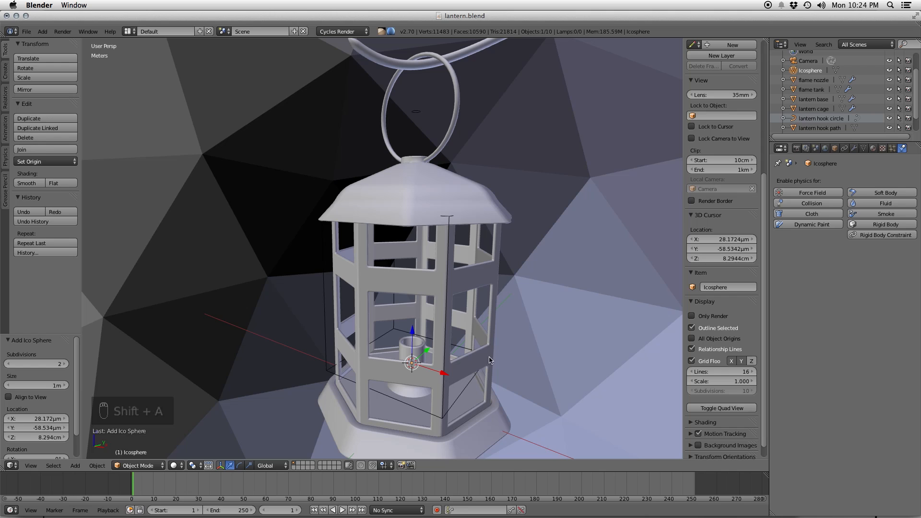
scroll(439, 313, "down", 6)
scroll(439, 313, "up", 3)
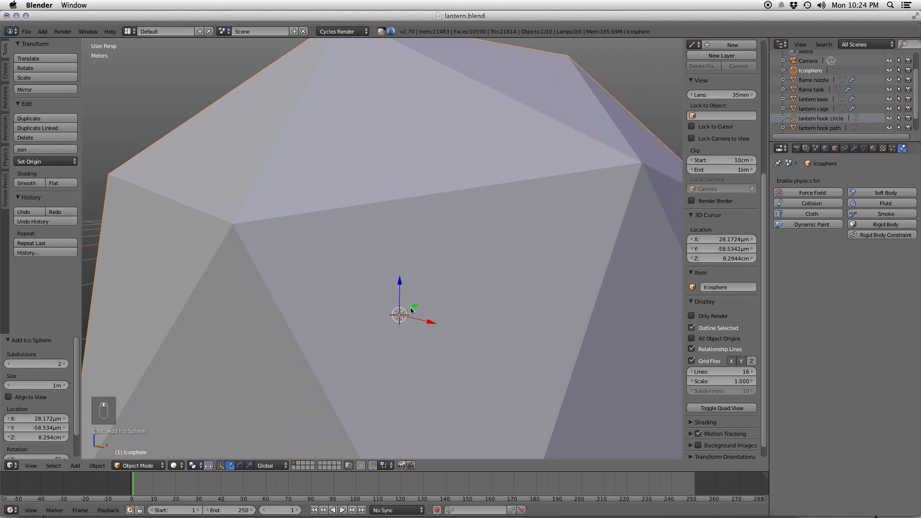
- Scale the ico sphere's mesh to 0.1 and again by about 0.233 in Edit Mode so it fits inside the flame nozzle
key("Tab")
key("s")
scroll(402, 312, "down", 5)
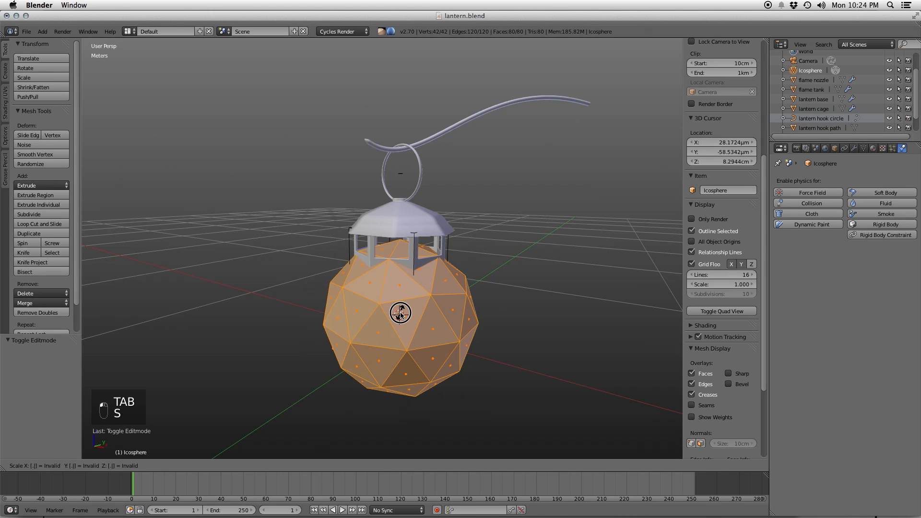
type("1")
key("Return")
key("s")
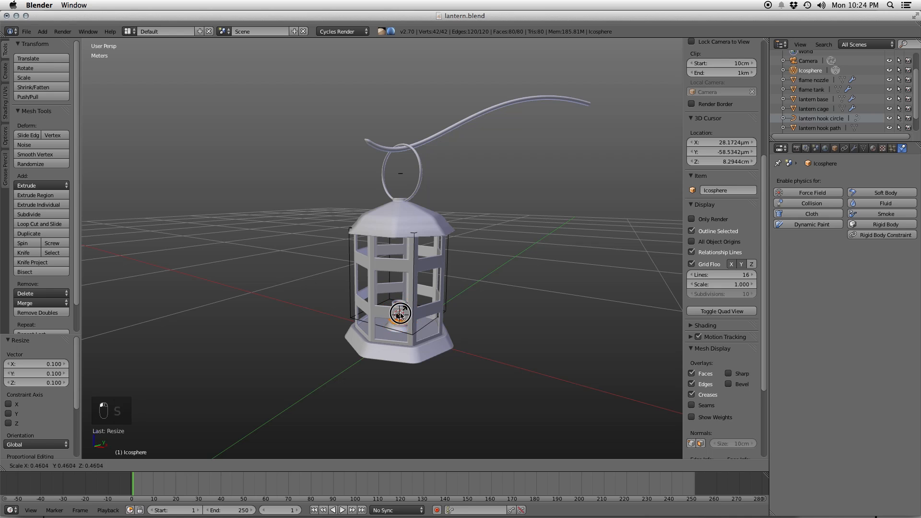
left_click(400, 314)
key("KP_Decimal")
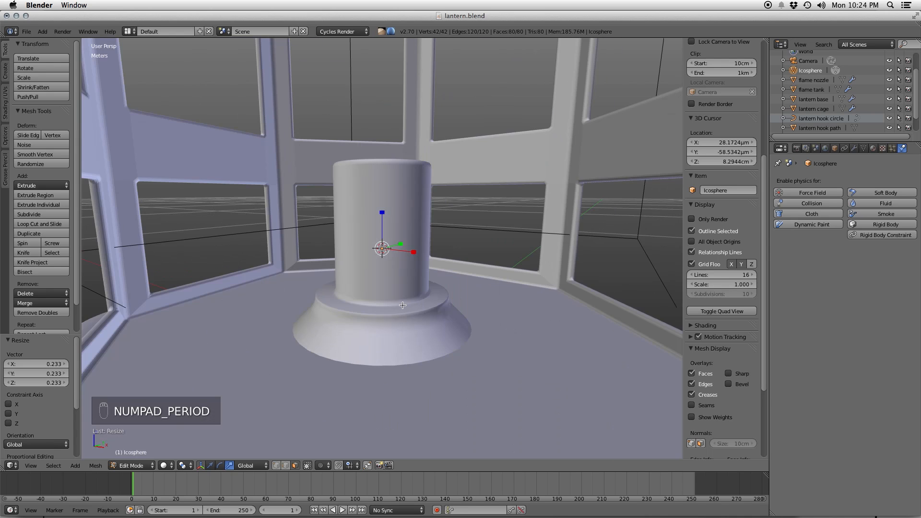
- Raise the ico sphere object about 6.5 cm along Z so it sits in the nozzle's top opening, and save the file
key("Tab")
key("g")
key("f")
left_click_drag(383, 222, 376, 140)
middle_click_drag(379, 144, 388, 115)
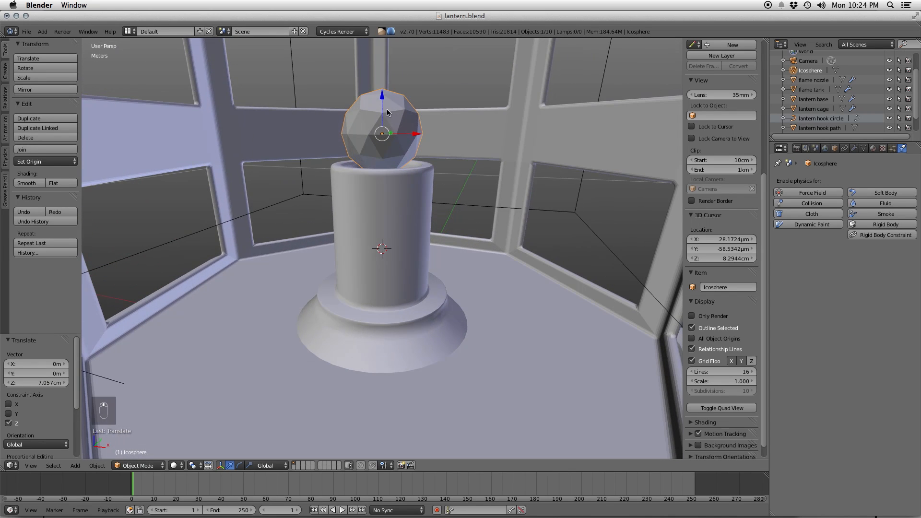
left_click_drag(383, 99, 384, 110)
key("super+s")
left_click(384, 108)
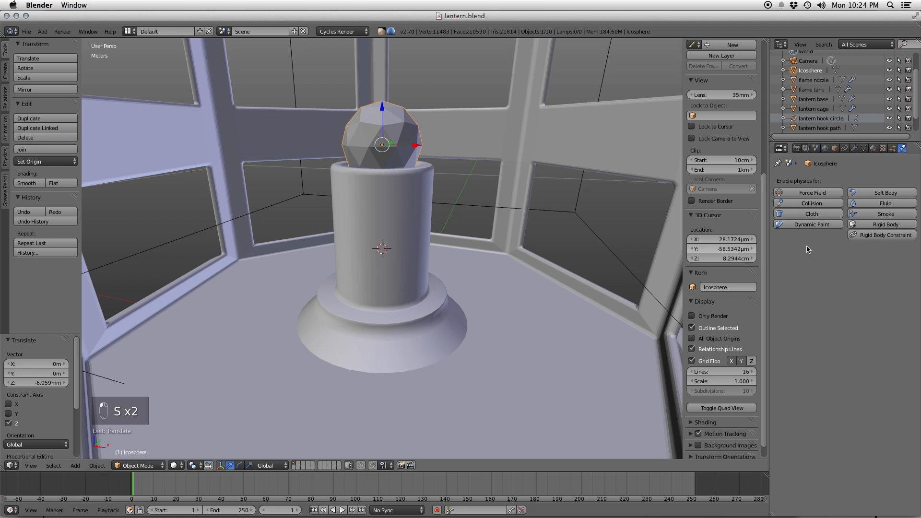
- Enable Smoke physics on the ico sphere as a Flow object with the flow type Fire
left_click(870, 214)
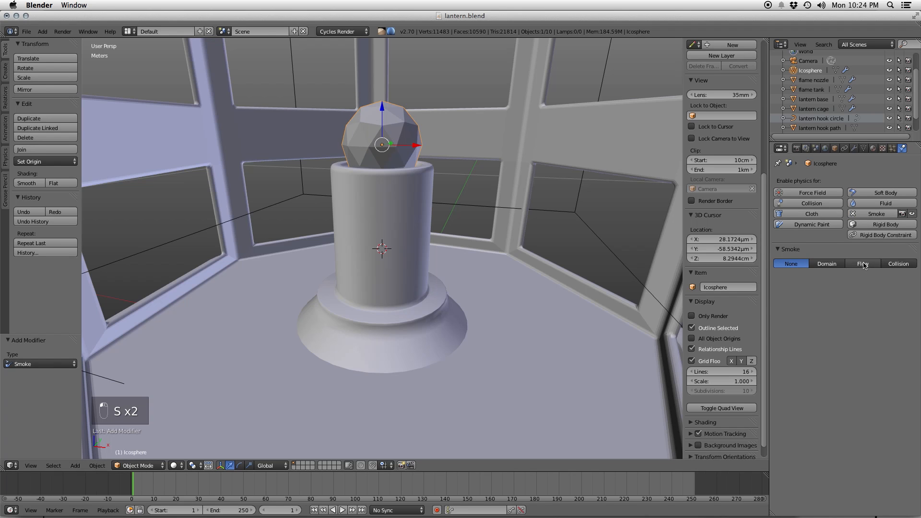
left_click(863, 265)
left_click(857, 276)
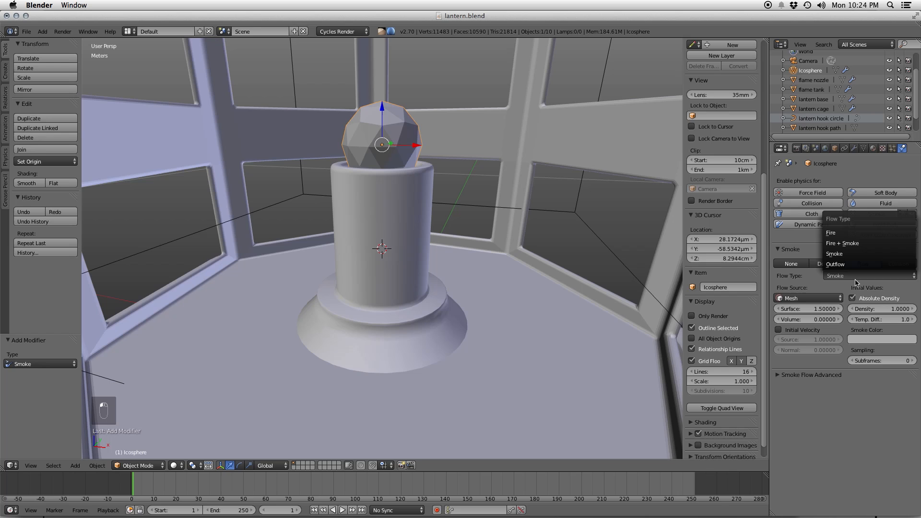
left_click(847, 234)
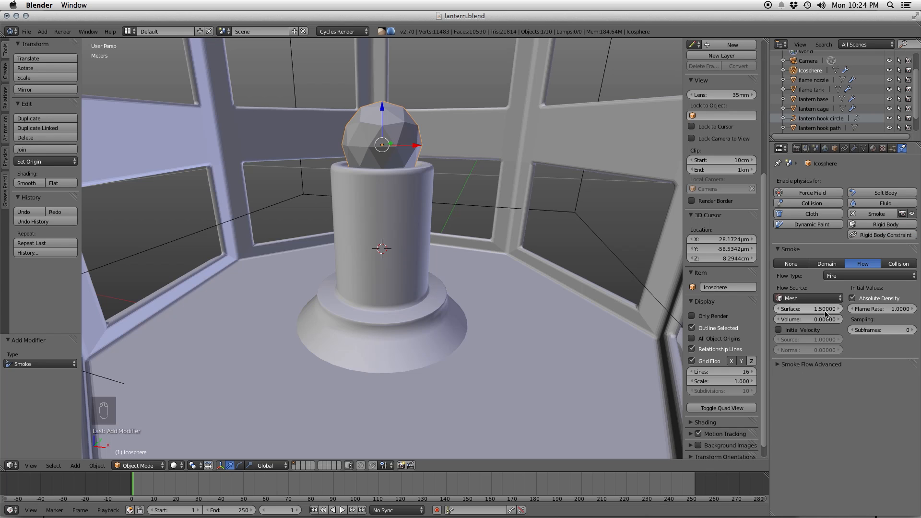
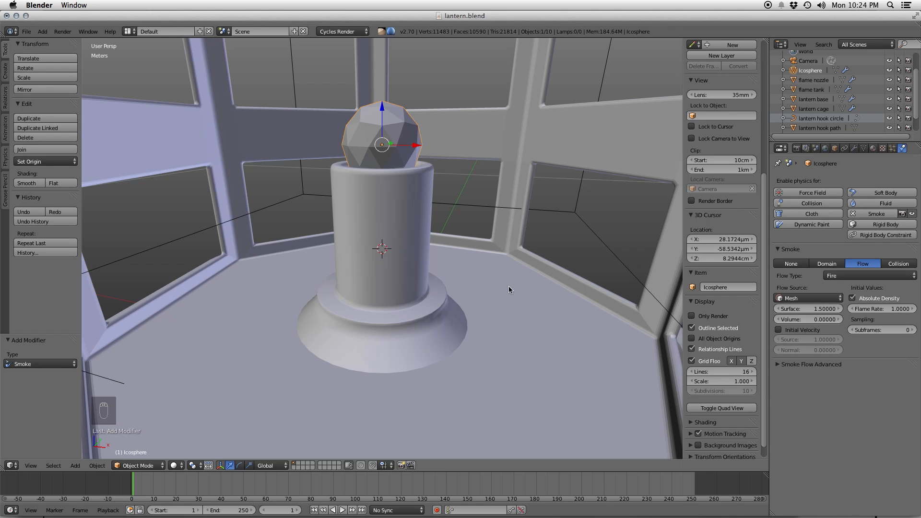
- Play the fire simulation, select the flame tank, and stop playback to examine the flame and smoke inside the lantern
scroll(511, 287, "up", 2)
scroll(419, 258, "down", 2)
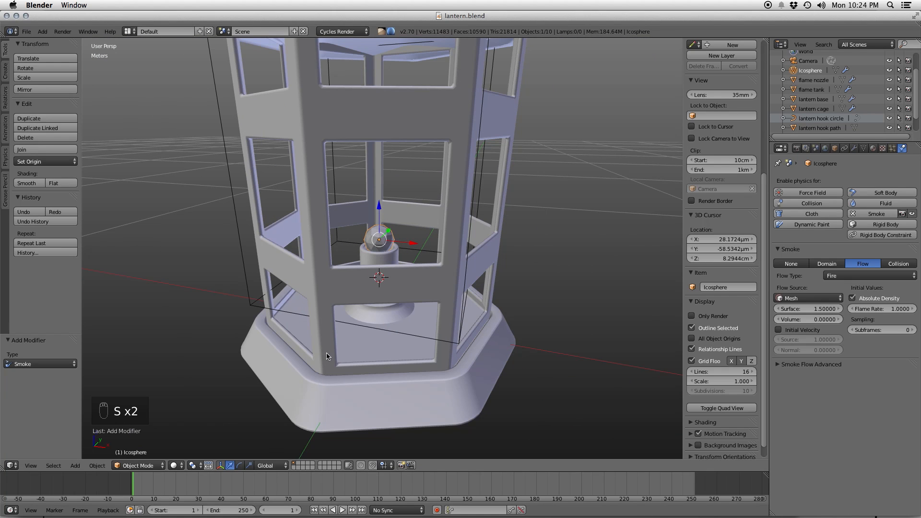
key("alt+a")
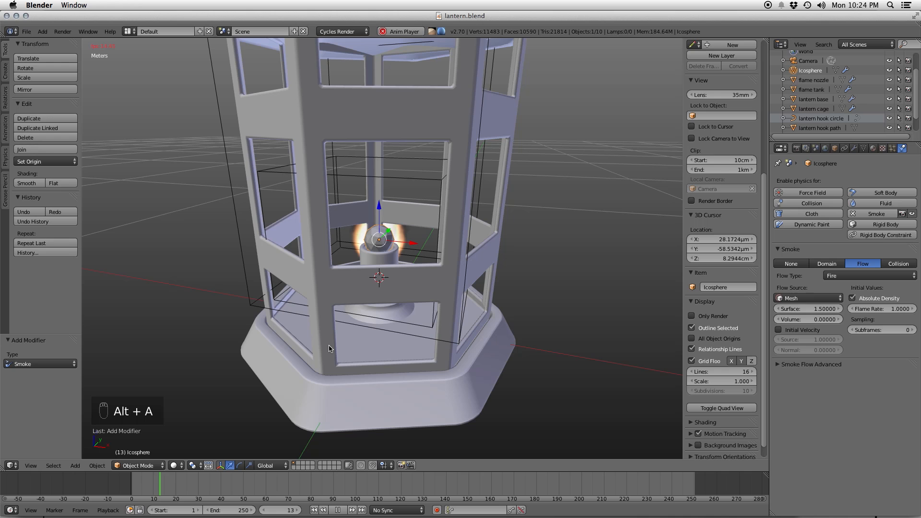
right_click(473, 230)
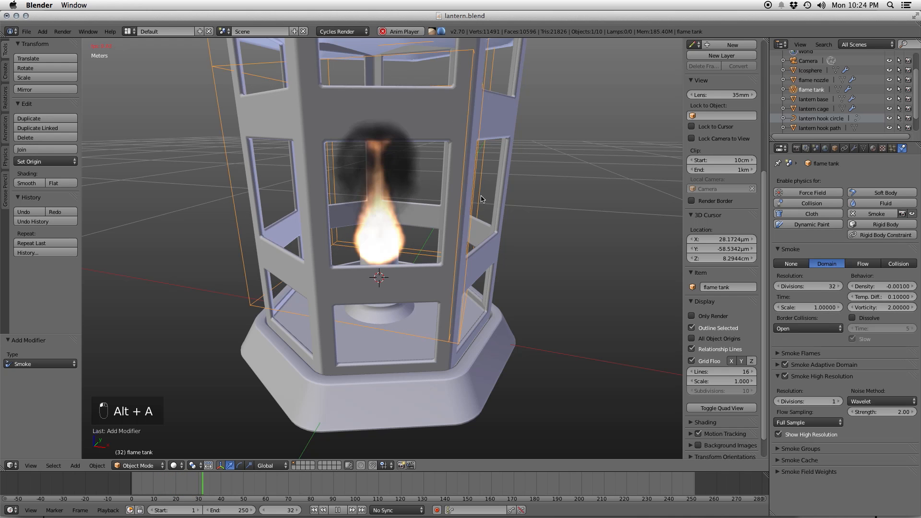
middle_click_drag(473, 229, 417, 226)
scroll(422, 246, "down", 2)
key("alt+a")
scroll(400, 262, "up", 3)
mouse_move(401, 258)
middle_mouse_down()
mouse_move(389, 282)
mouse_move(394, 256)
middle_mouse_up()
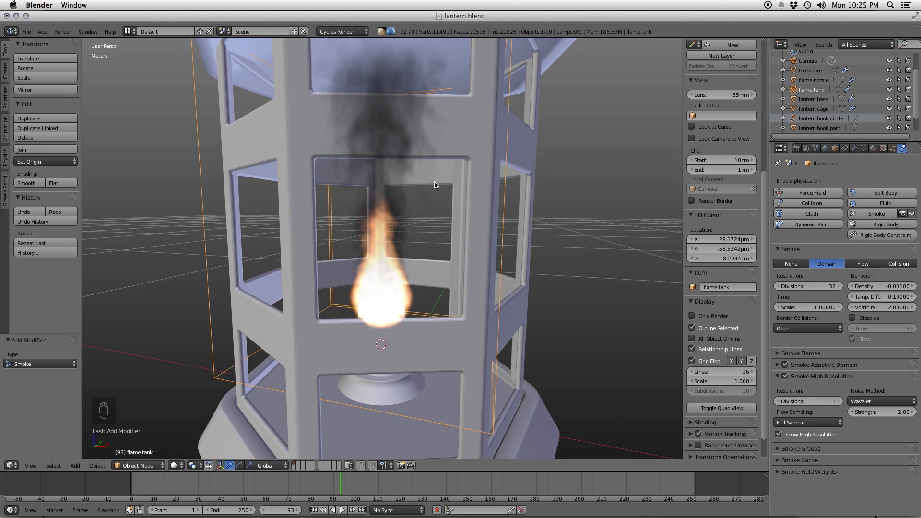
- View the flame through the camera, compare it with windy_lantern_sketch.psd in Photoshop, and return to Blender
key("KP_0")
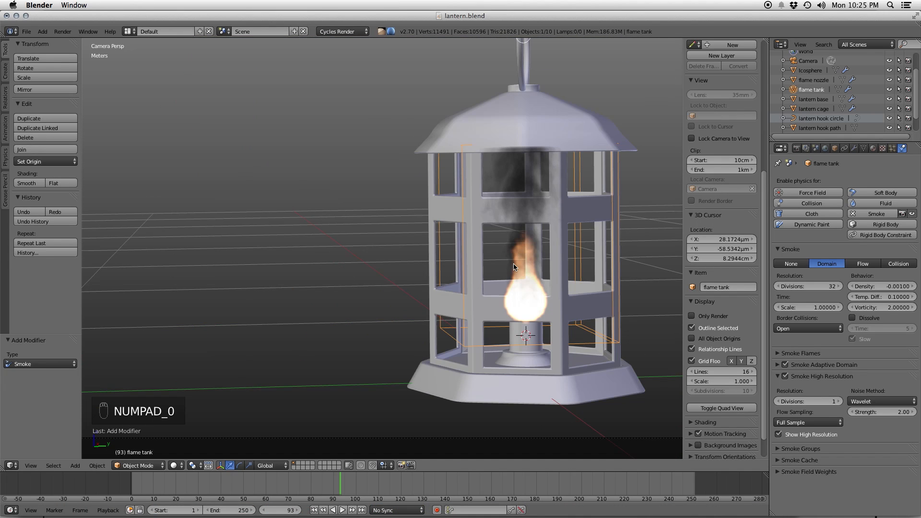
left_click(385, 499)
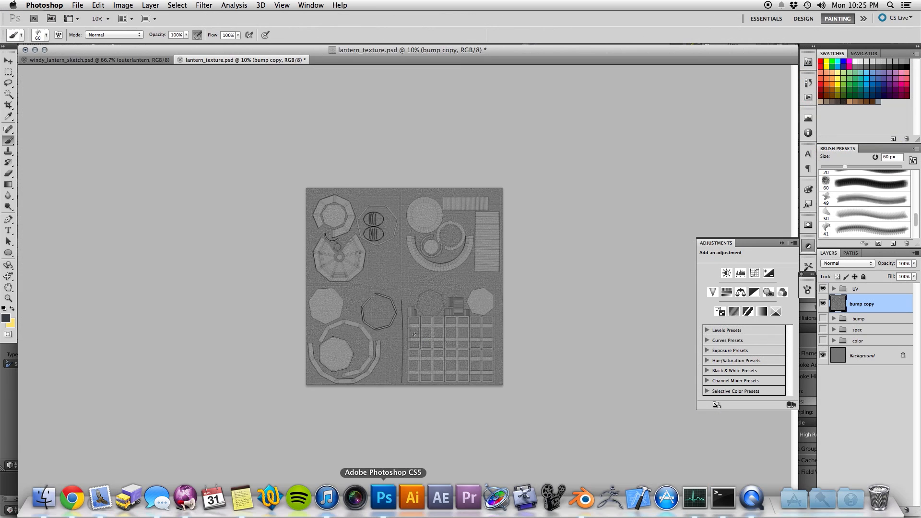
left_click(132, 60)
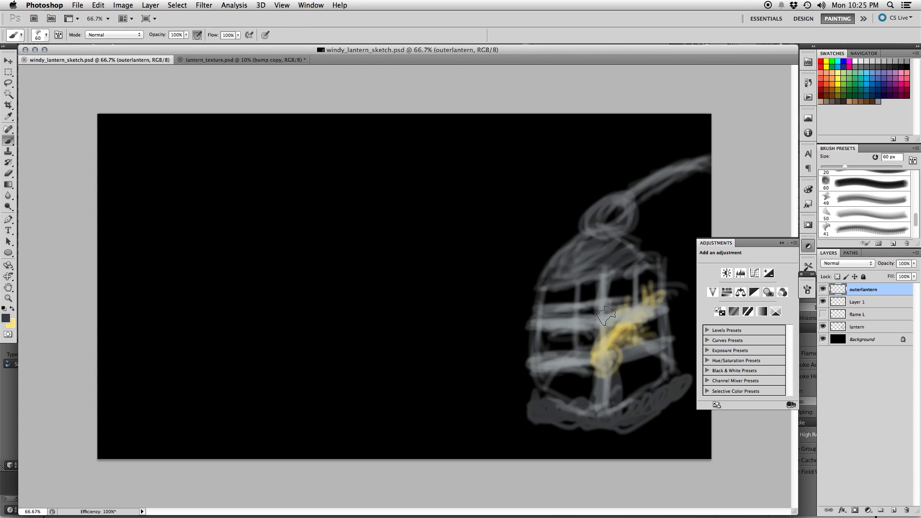
left_click(579, 506)
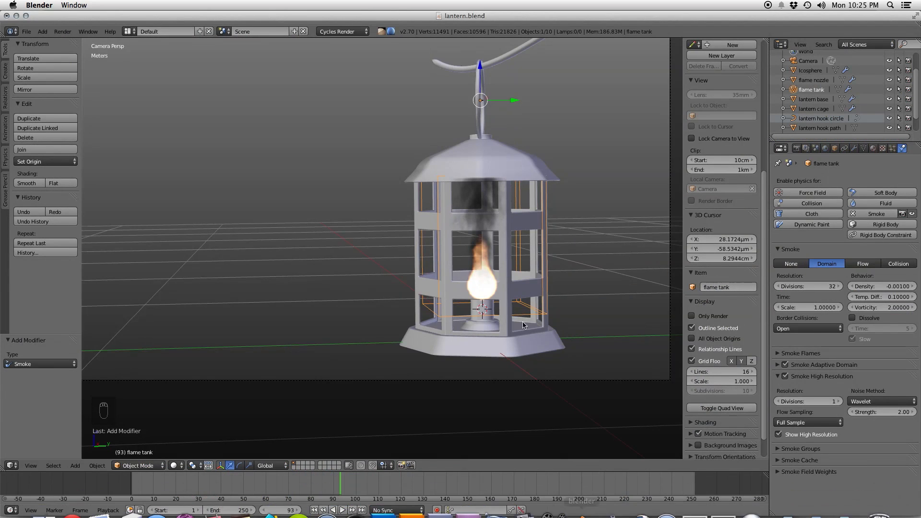
- Add a Wind force field at the 3D cursor and rotate it -90° about the X axis
scroll(455, 309, "up", 4)
key("shift+a")
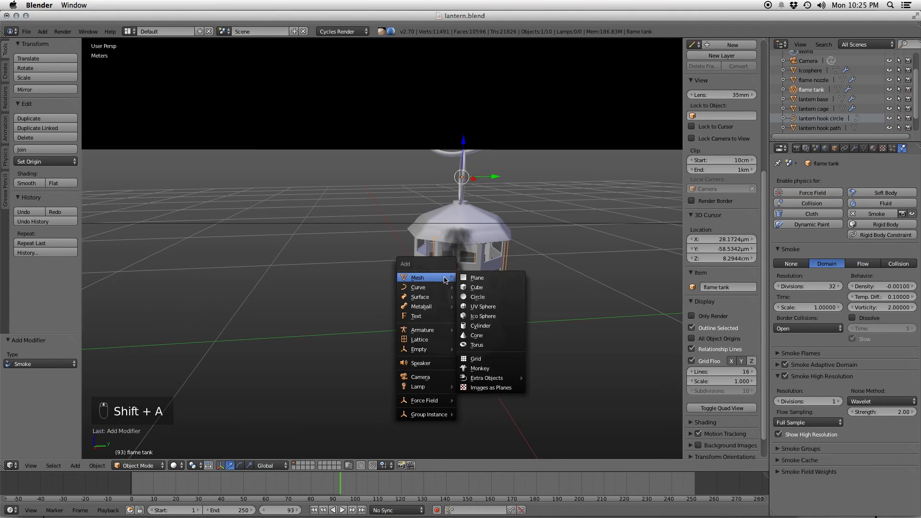
mouse_move(427, 403)
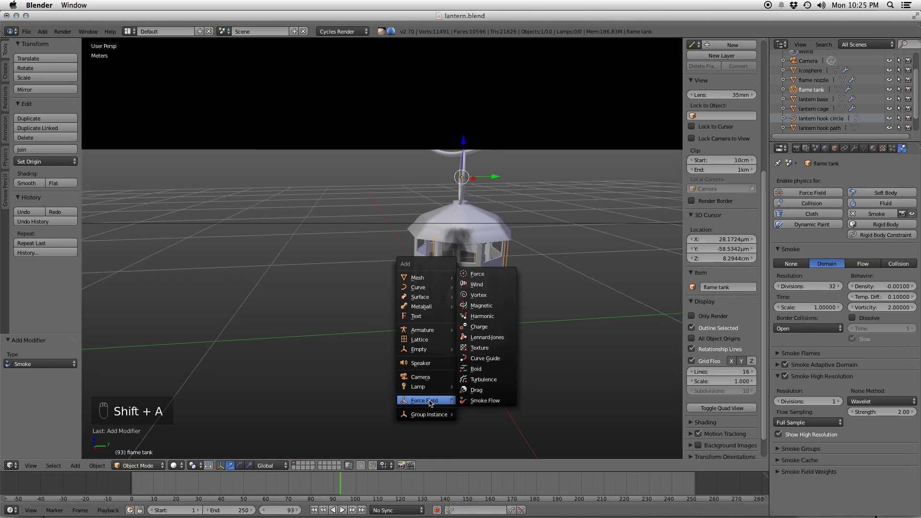
left_click(477, 284)
key("r")
key("r")
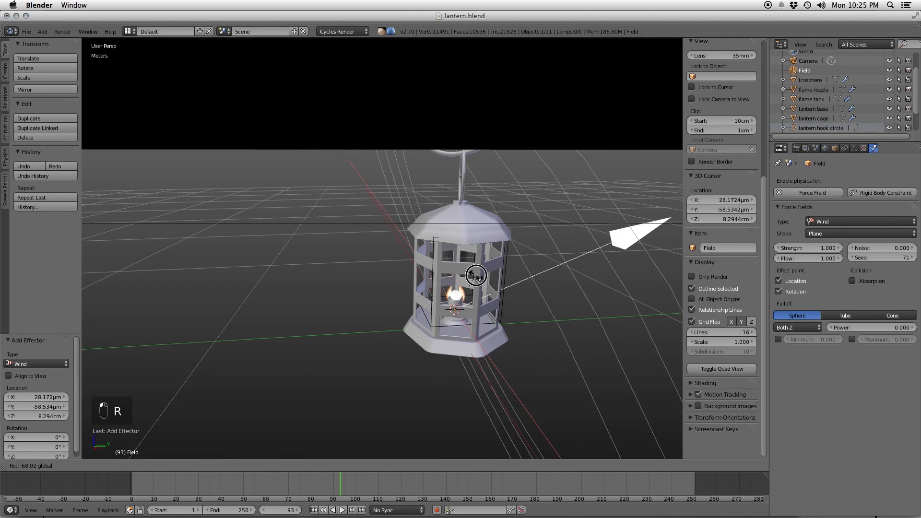
type("-90")
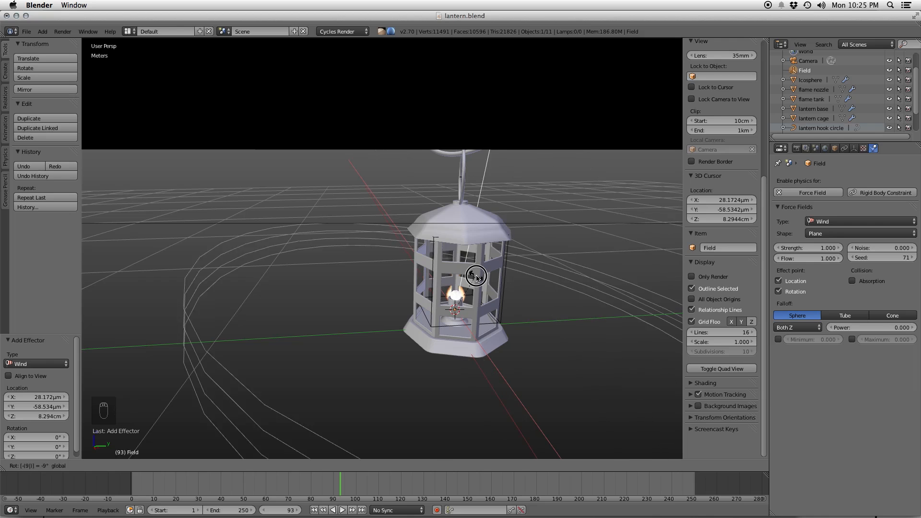
key("Return")
- Move the wind field about 59 cm along negative Y, outside the lantern, and return to the camera view
key("g")
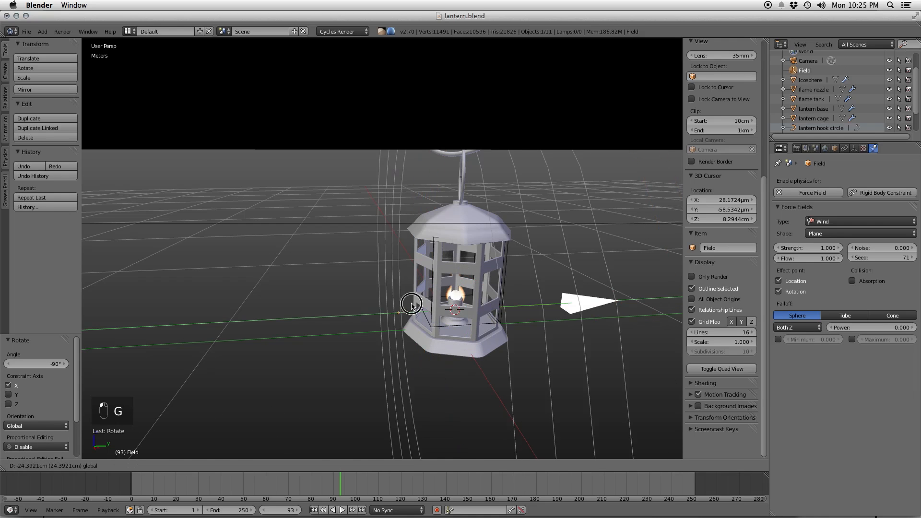
left_click(348, 294)
key("KP_0")
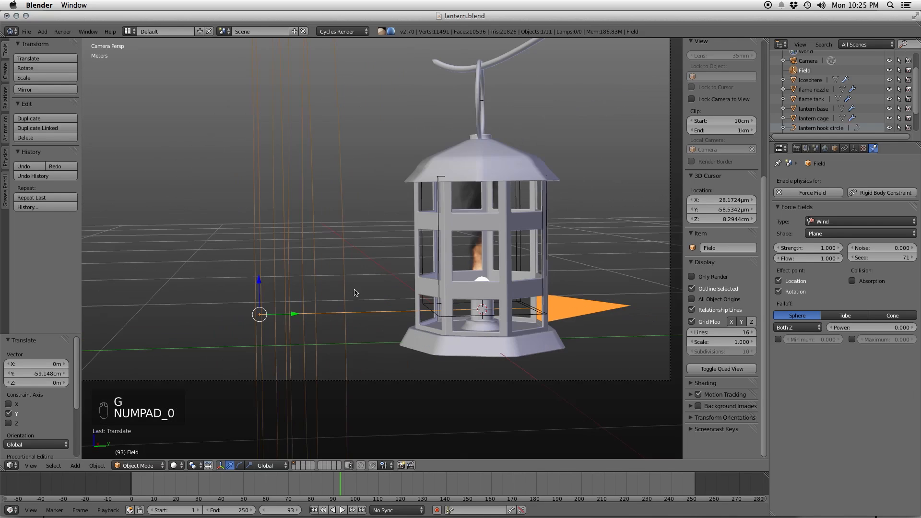
- Select the flame tank, go back to frame 0, and play the simulation to check the wind's effect on the flame
right_click(397, 314)
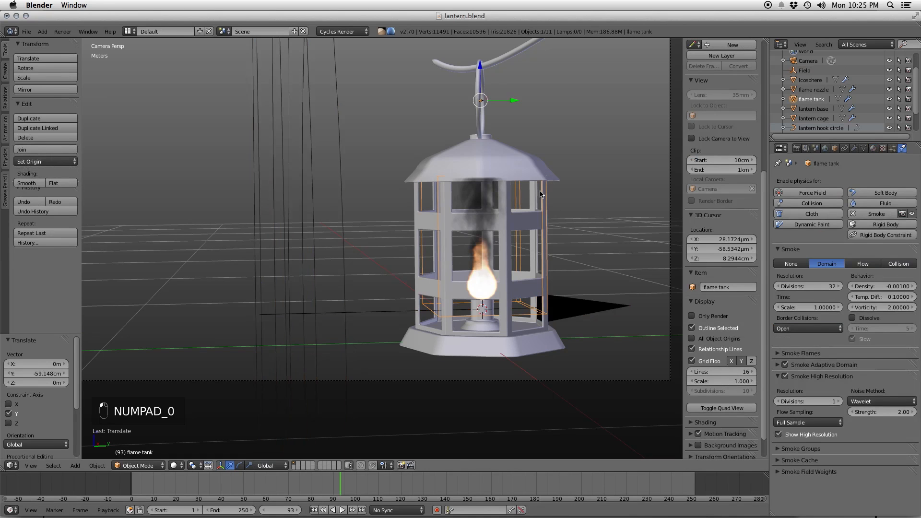
left_click(131, 493)
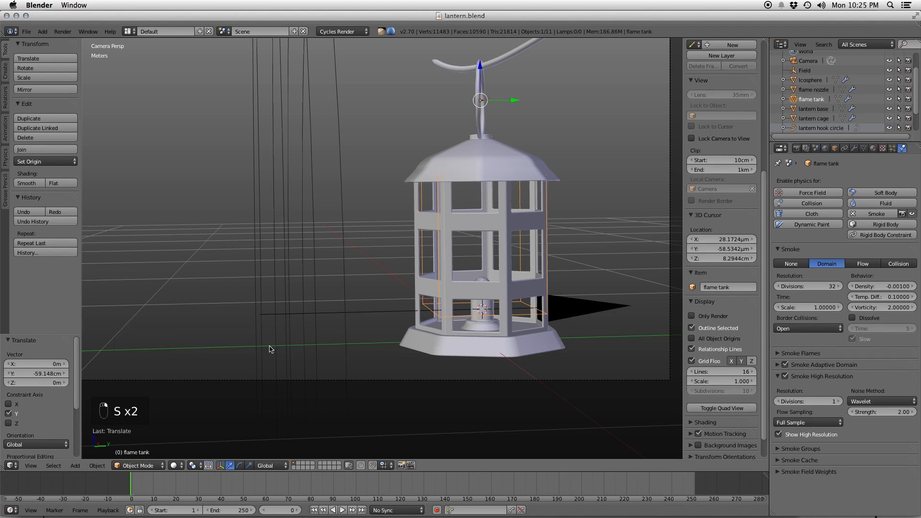
key("alt+a")
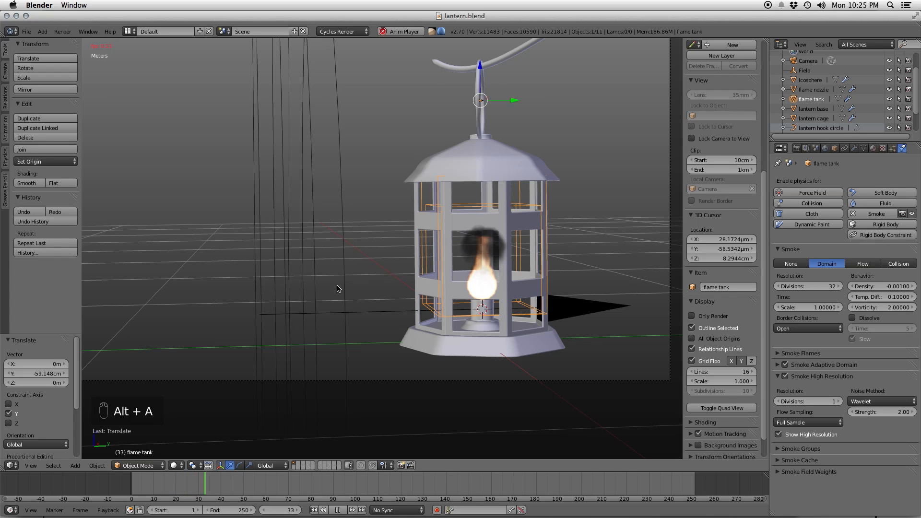
- Raise the wind field's strength to 5 and on to 15 during playback, and show the scene in wireframe
right_click(340, 266)
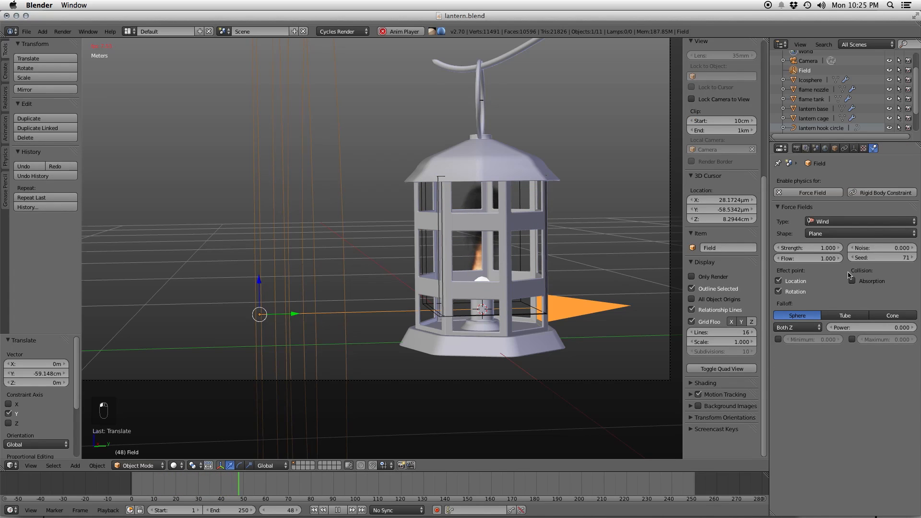
left_click(818, 249)
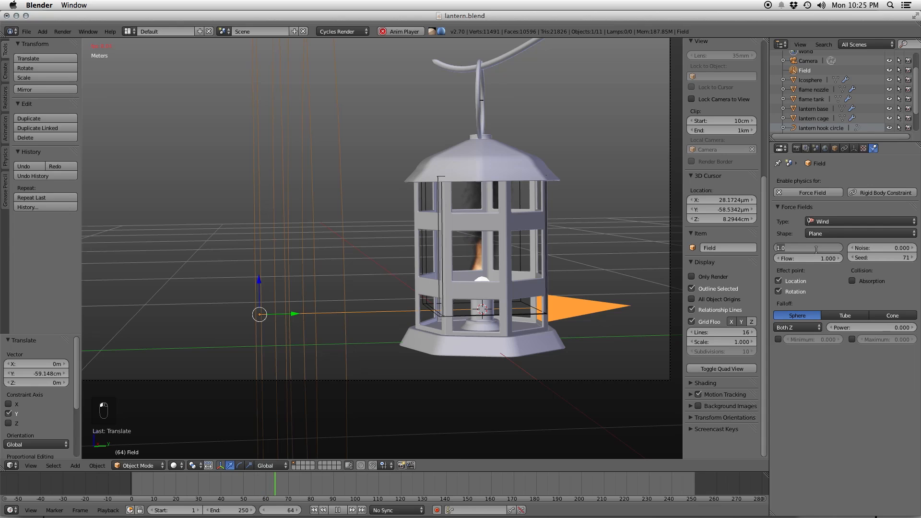
type("5")
key("Return")
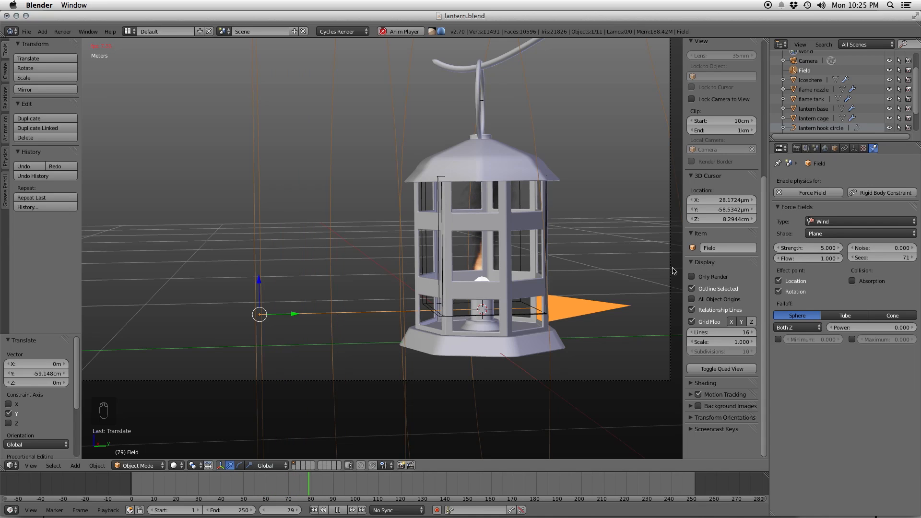
key("z")
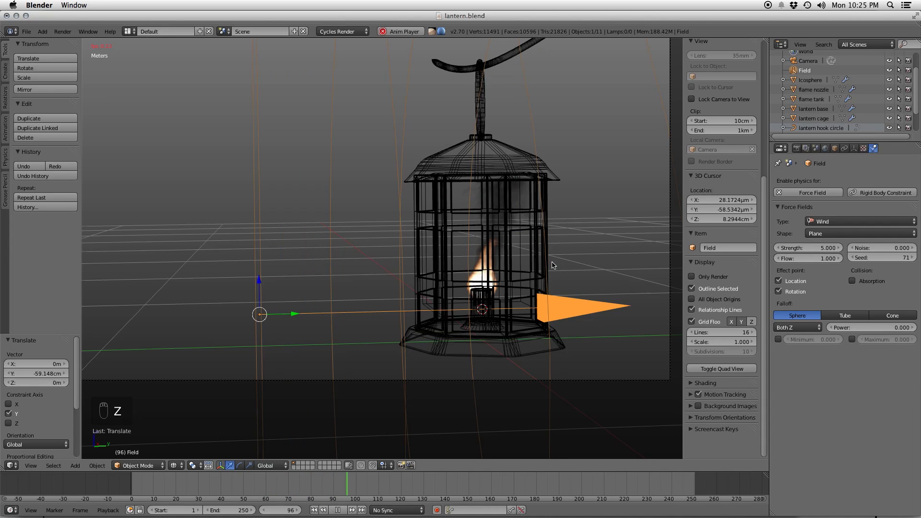
left_click(812, 249)
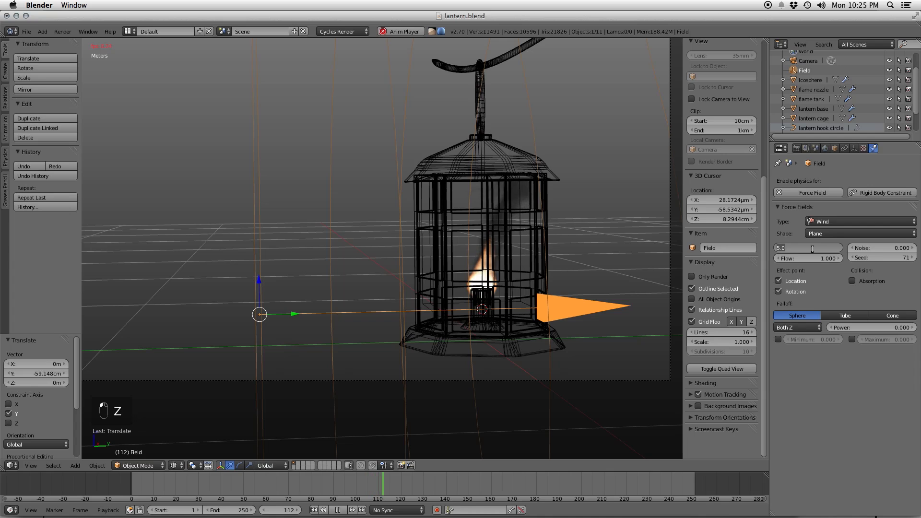
type("15")
key("Return")
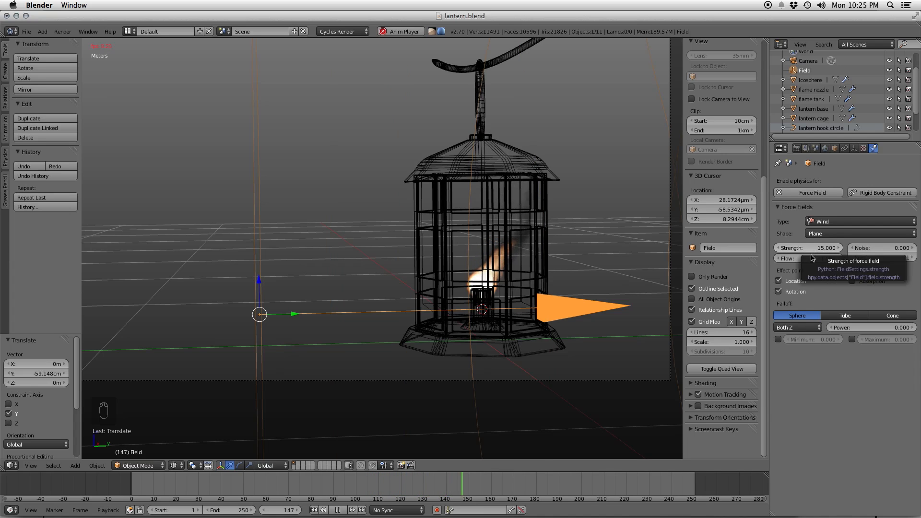
- Set the wind field's noise to 5 and stop the playback
left_click(882, 246)
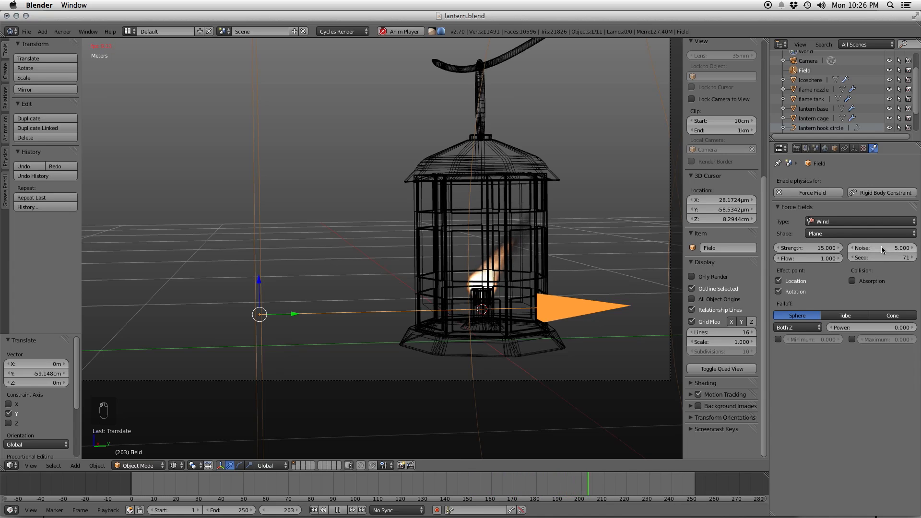
left_click(339, 511)
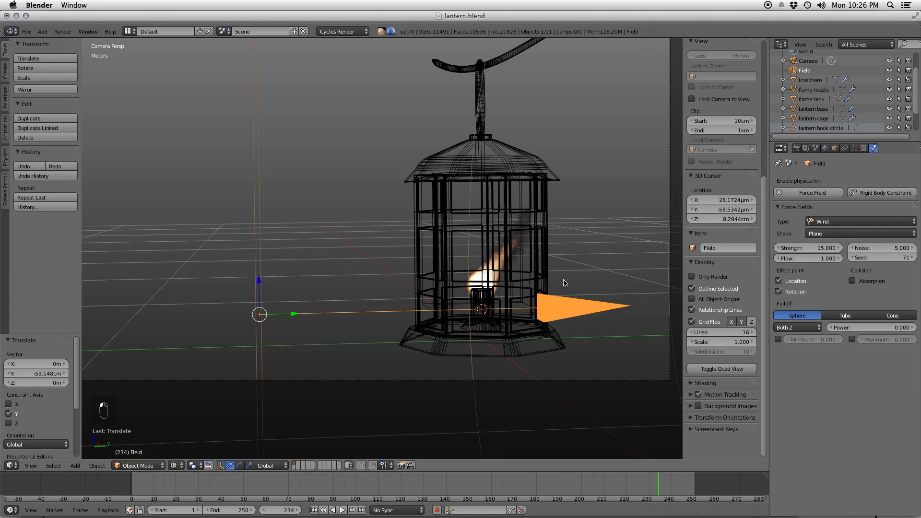
- Add a turbulence force field at the 3D cursor and move it about 12 cm along negative Y
key("shift+a")
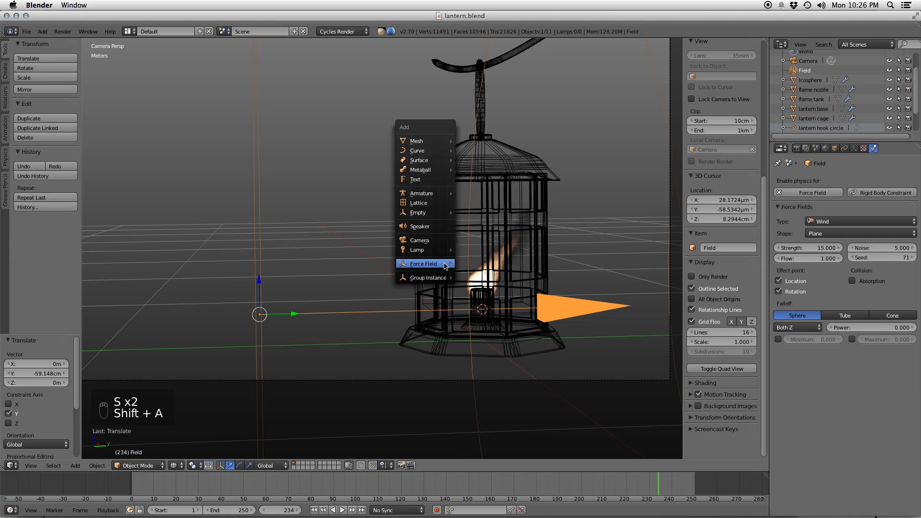
mouse_move(442, 264)
left_click(482, 369)
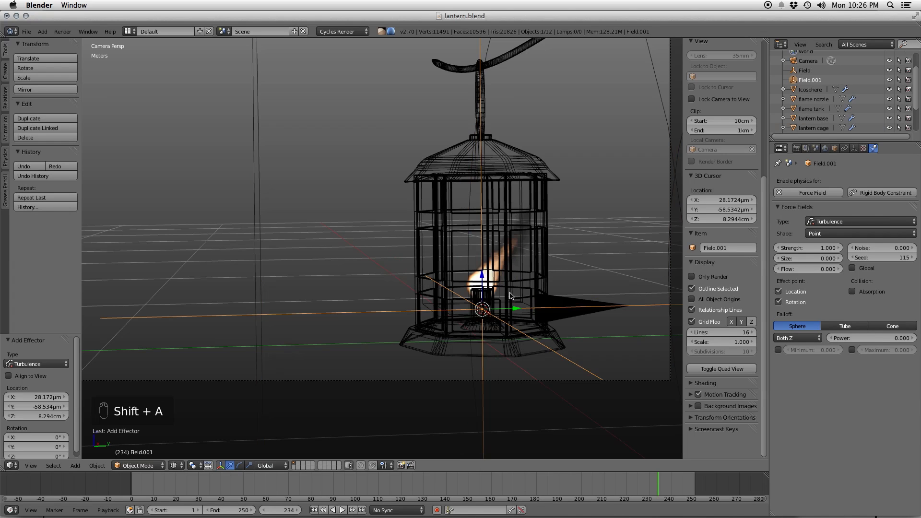
left_click_drag(518, 311, 473, 311)
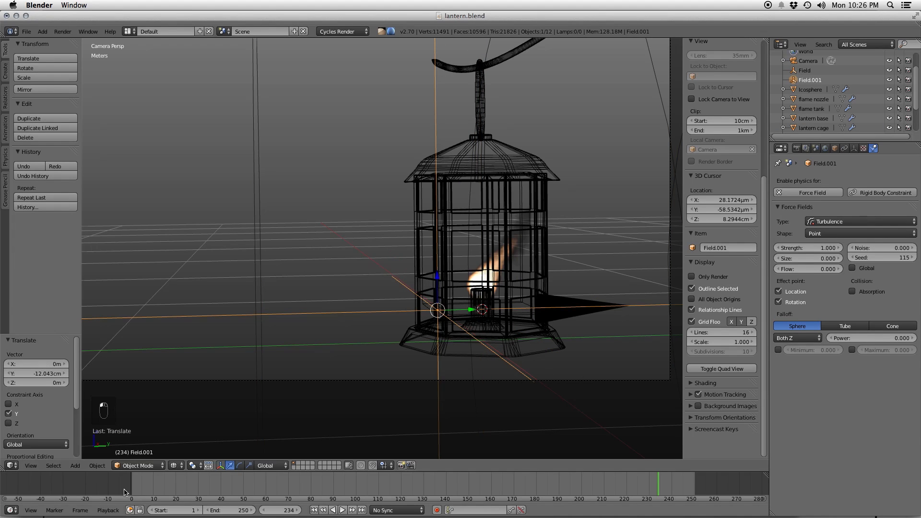
- Play the simulation from the start and set the turbulence field's flow to 1 during playback
left_click(133, 488)
left_click(338, 510)
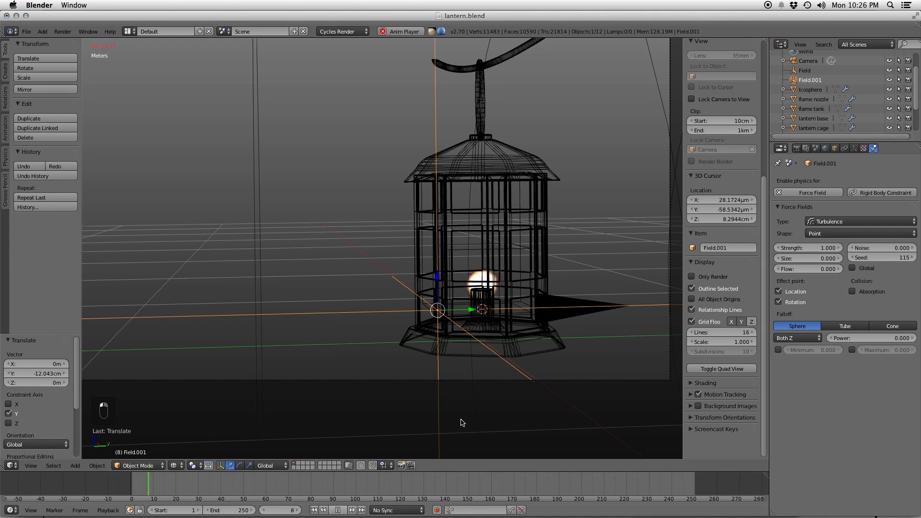
left_click(812, 268)
type("1")
key("Return")
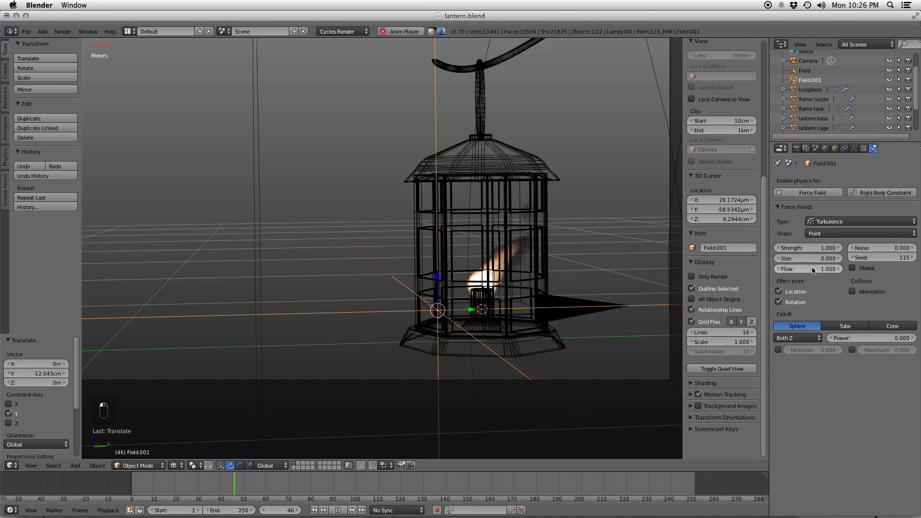
- Raise the turbulence field's strength to 10 and on to 100 while the simulation plays
left_click(812, 248)
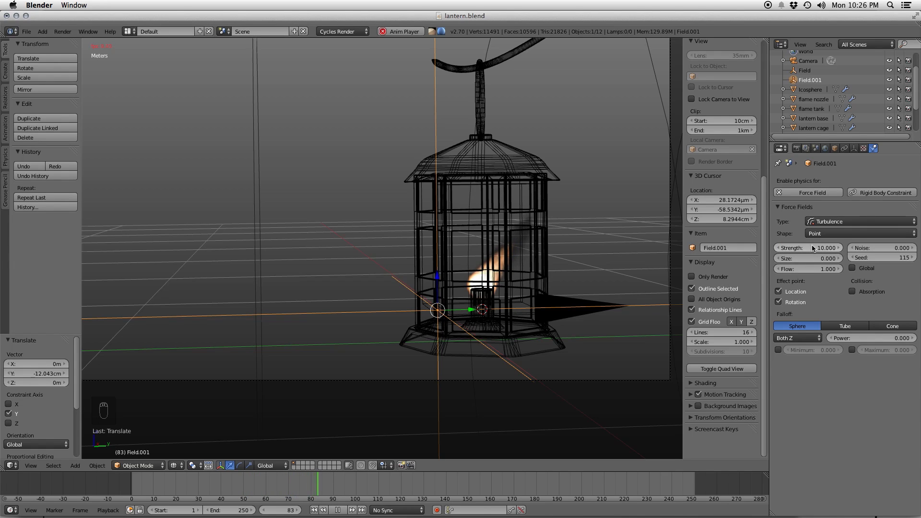
left_click(812, 248)
key("Return")
left_click(812, 247)
type("100")
key("Return")
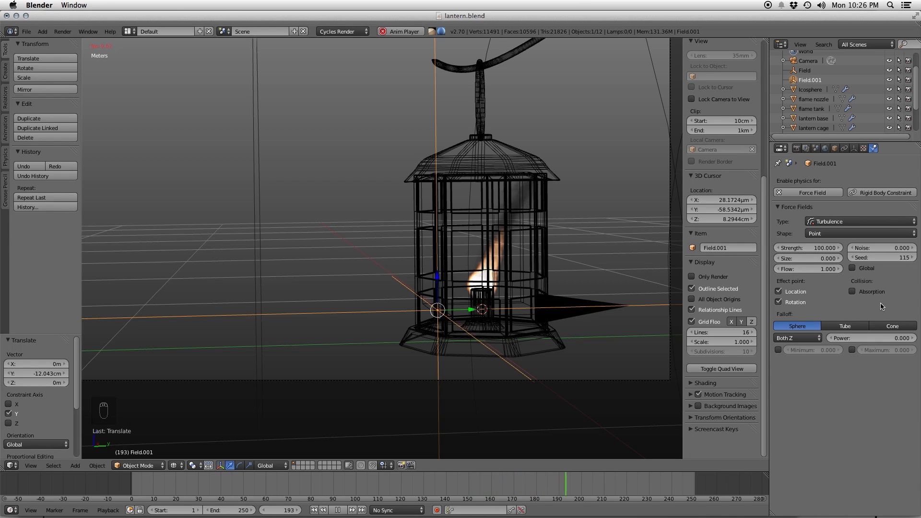
- Delete the turbulence field and stop the playback
key("x")
left_click(471, 261)
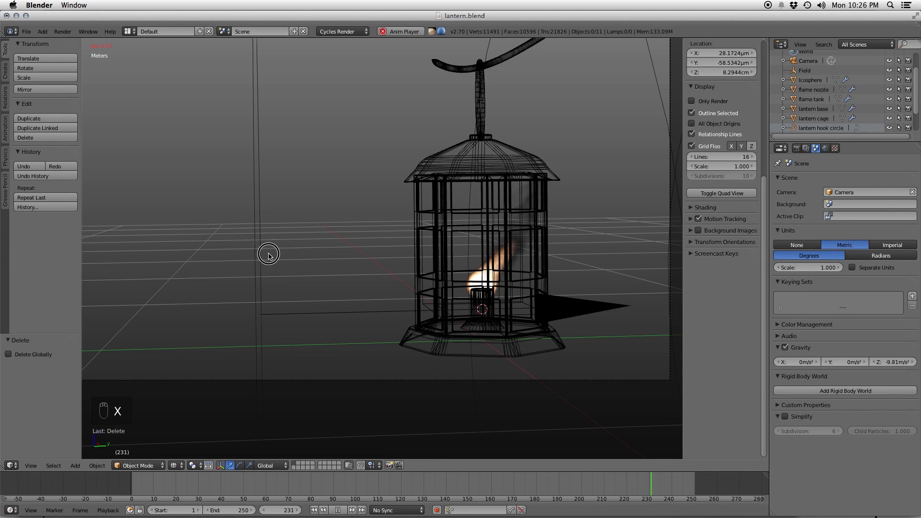
left_click(338, 509)
- Save the file, and select and frame the ico sphere in solid shading at frame 1
key("super+s")
left_click(538, 305)
scroll(528, 297, "up", 3)
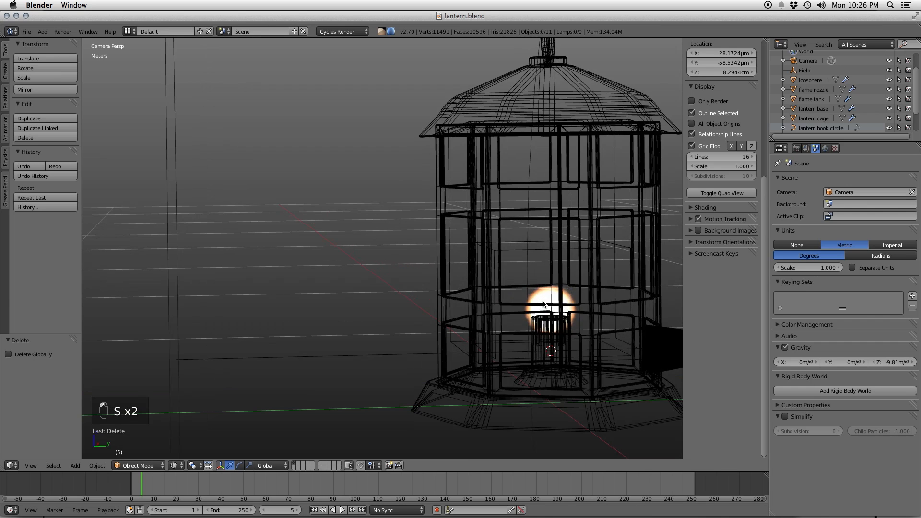
key("z")
middle_click_drag(548, 301, 516, 278)
scroll(523, 286, "down", 9)
key("z")
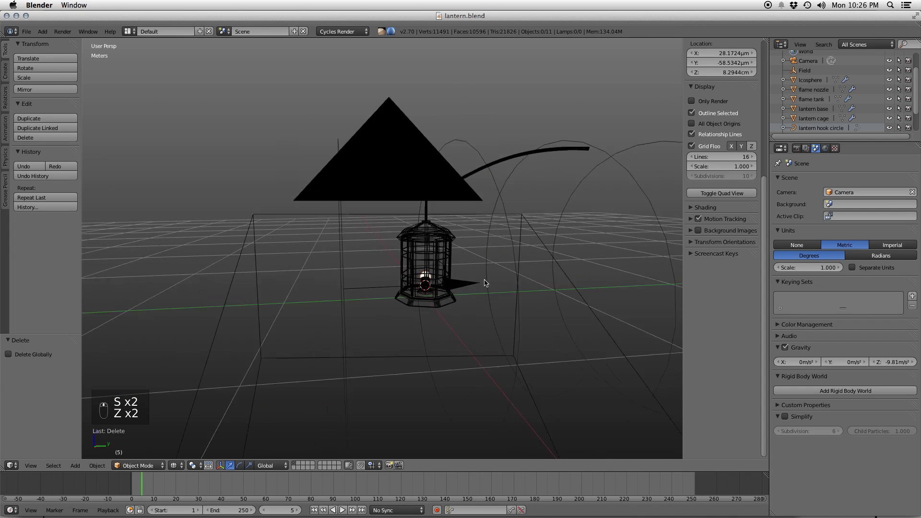
scroll(525, 289, "up", 4)
right_click(134, 492)
scroll(501, 305, "up", 6)
left_click(577, 366)
key("KP_Decimal")
key("z")
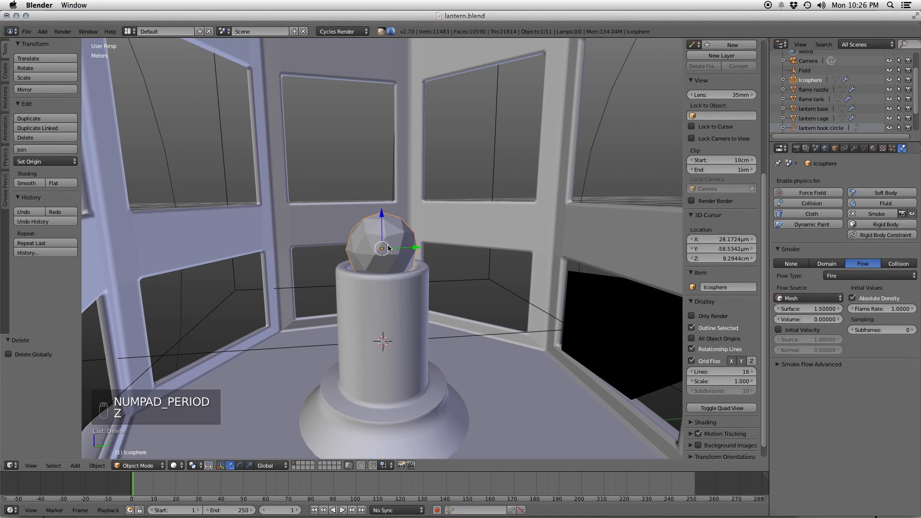
- Scale the ico sphere's mesh down slightly in edit mode and save the file
key("s")
key("Tab")
key("s")
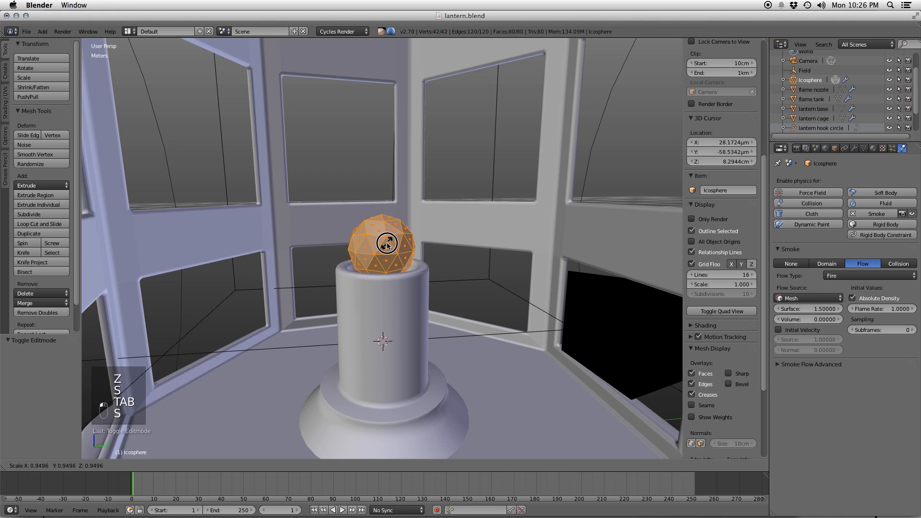
left_click(386, 245)
key("Tab")
key("super+s")
- Clear the ico sphere's object scale and save the file
scroll(376, 317, "down", 7)
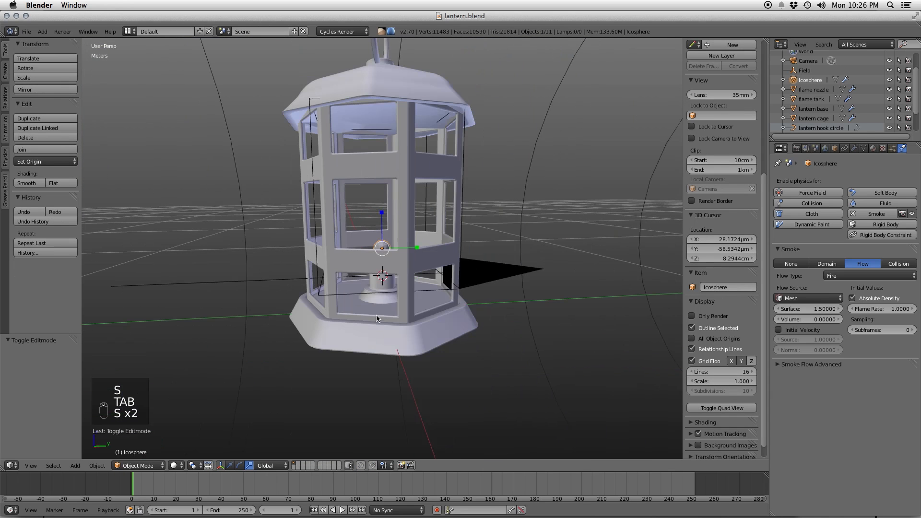
middle_click_drag(395, 290, 404, 261)
key("alt+s")
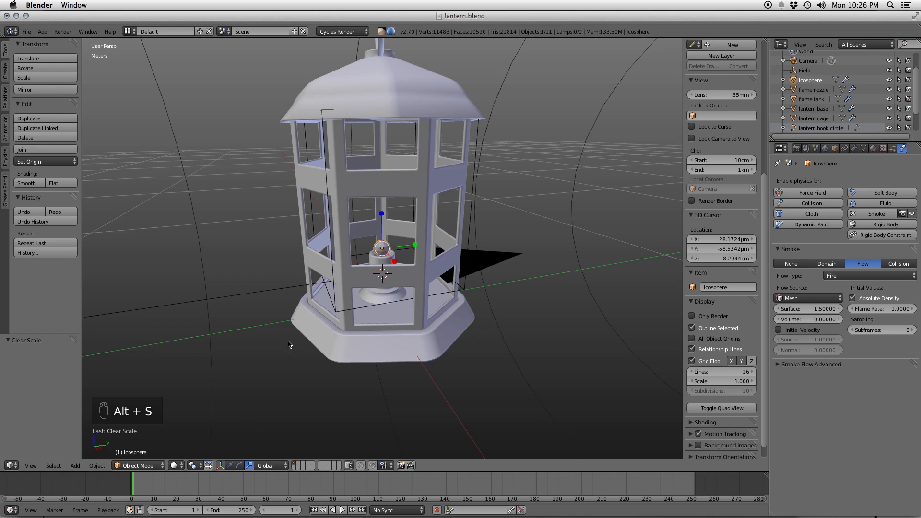
key("s")
key("s")
- Play the simulation in wireframe, examine the flame around the ico sphere up close, and stop the playback
key("alt+a")
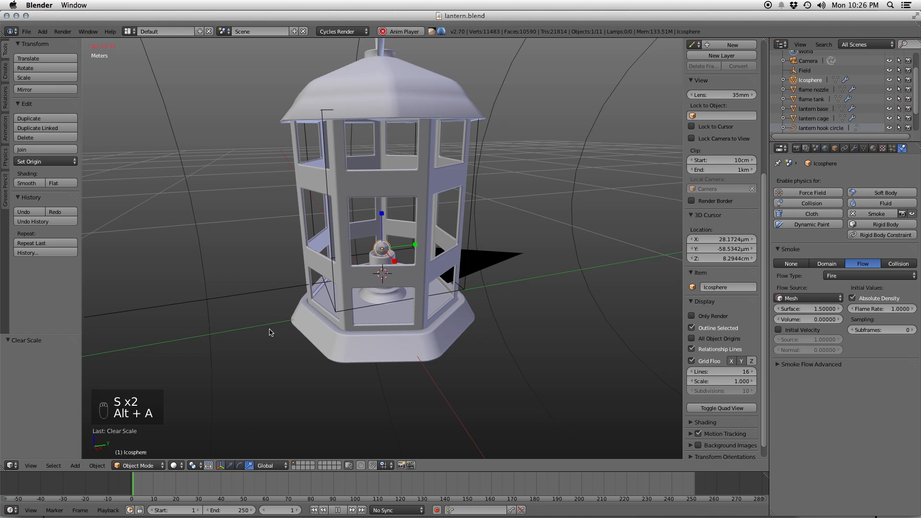
key("z")
middle_click_drag(483, 310, 419, 287)
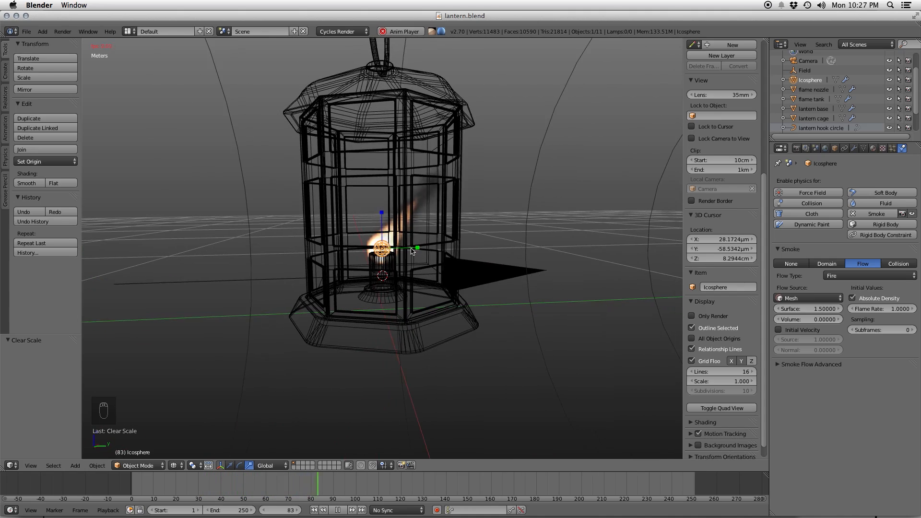
scroll(336, 239, "up", 6)
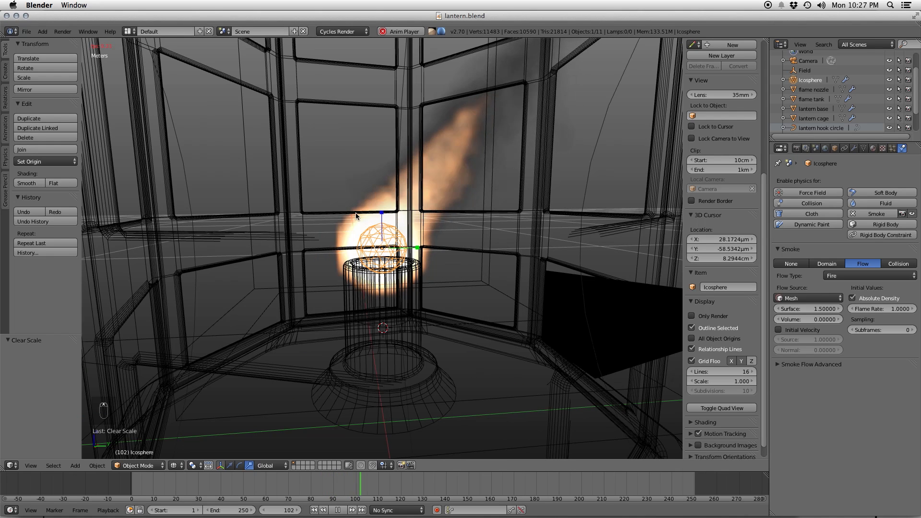
key("Escape")
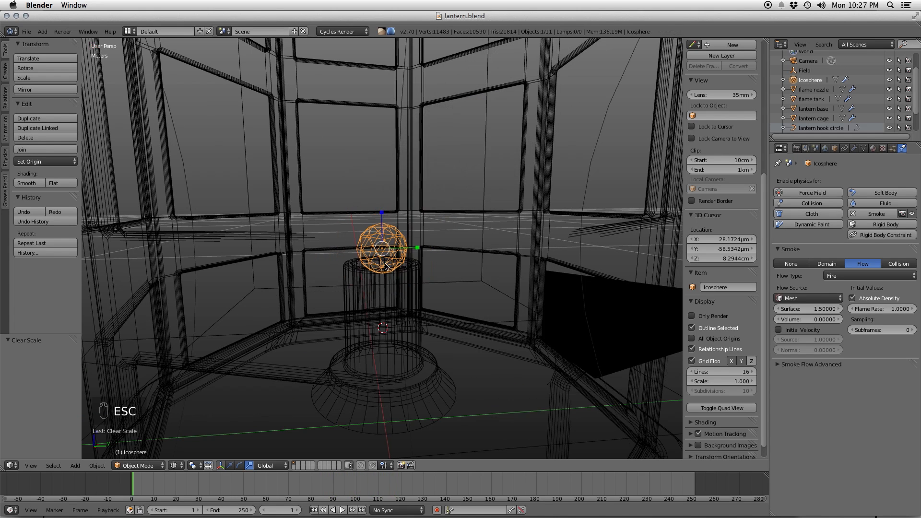
- Set the flame tank's smoke resolution divisions to 48 and show its Smoke Flames settings
right_click(490, 163)
left_click(824, 285)
key("Return")
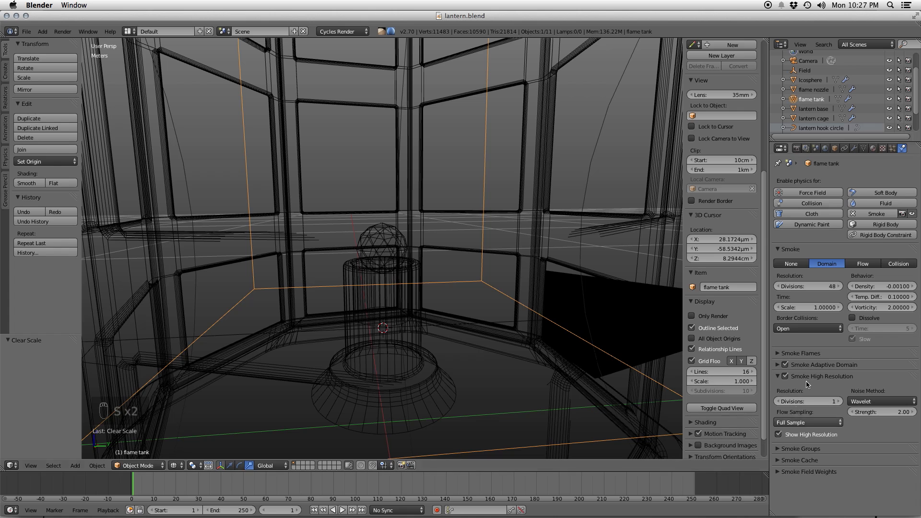
left_click(789, 353)
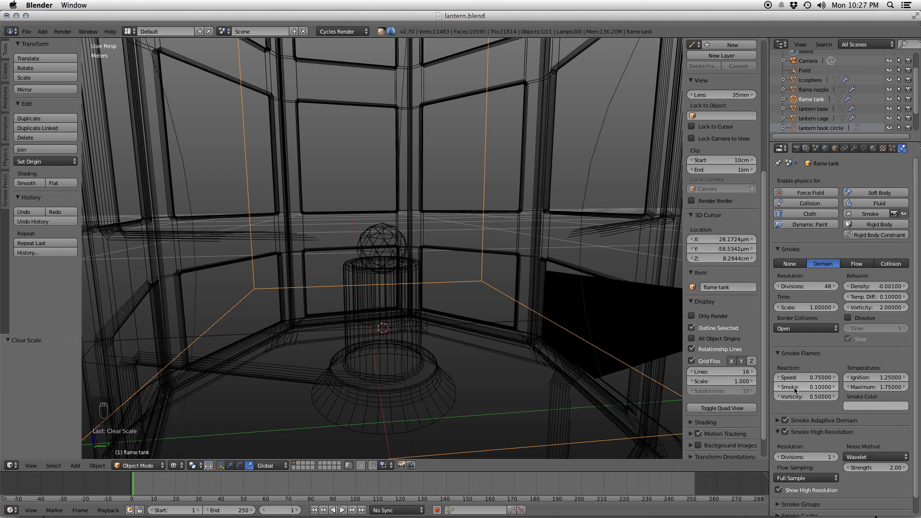
- Save the file and play the simulation to examine the flame at the new resolution
key("super+s")
left_click(540, 305)
scroll(467, 290, "down", 3)
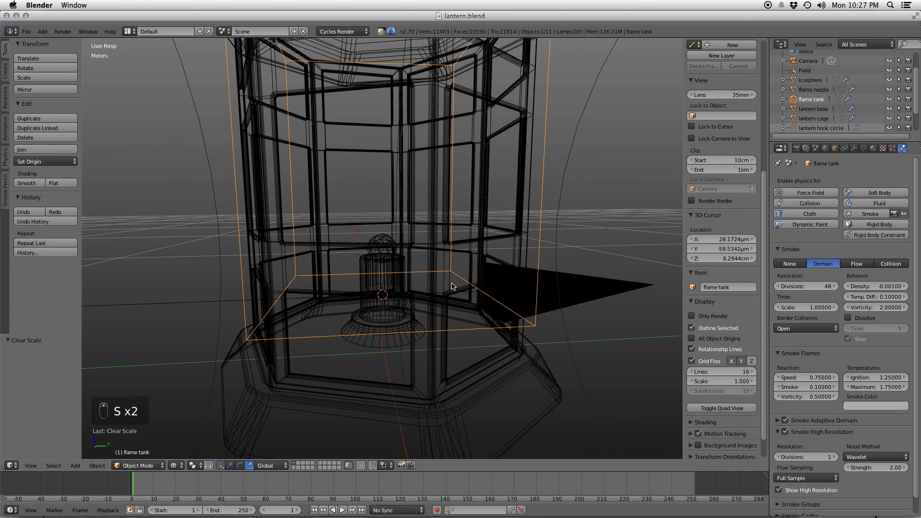
key("alt+a")
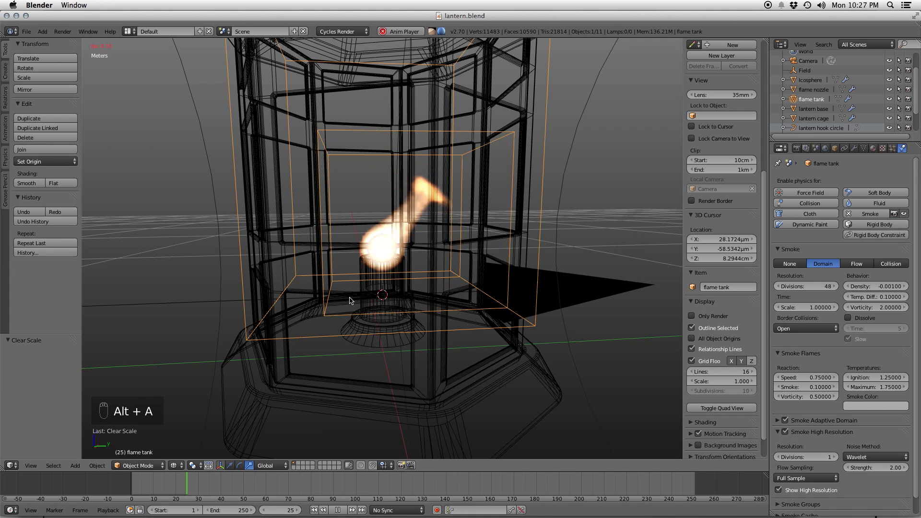
middle_click_drag(350, 301, 384, 277)
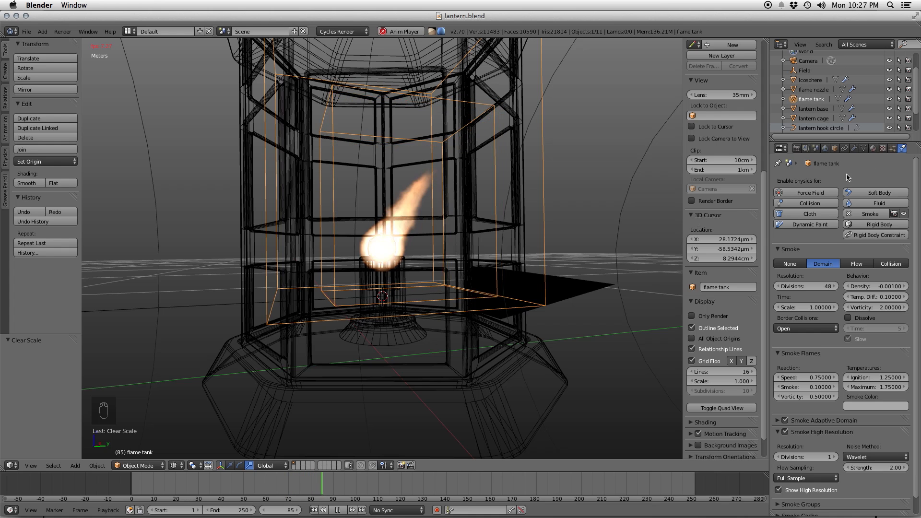
- Stop the playback and save the file
left_click(883, 149)
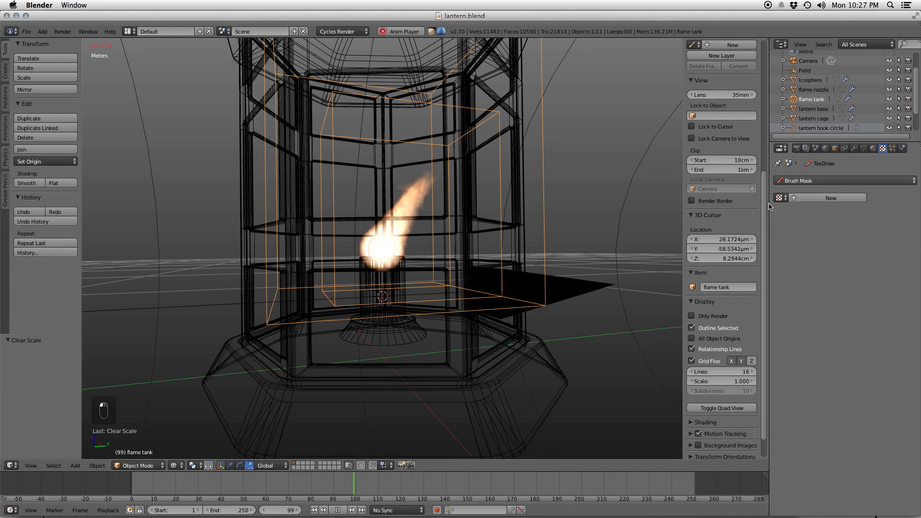
right_click(386, 248)
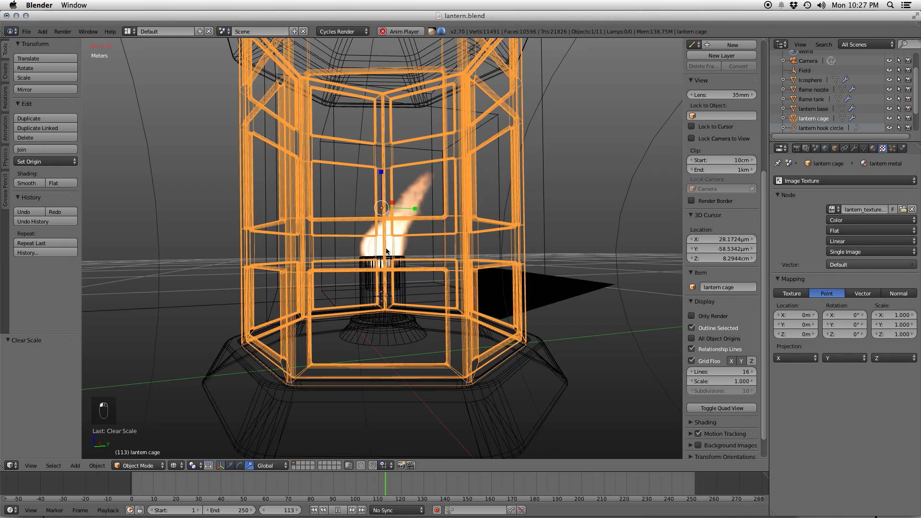
key("Escape")
key("s")
key("s")
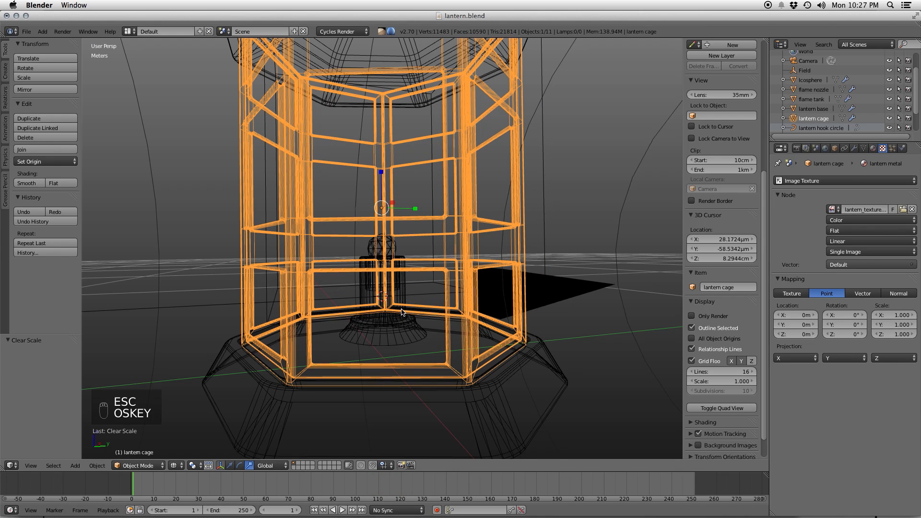
- Enable Use Texture in the ico sphere's advanced smoke flow settings and assign the texture Tex
right_click(393, 243)
left_click(902, 149)
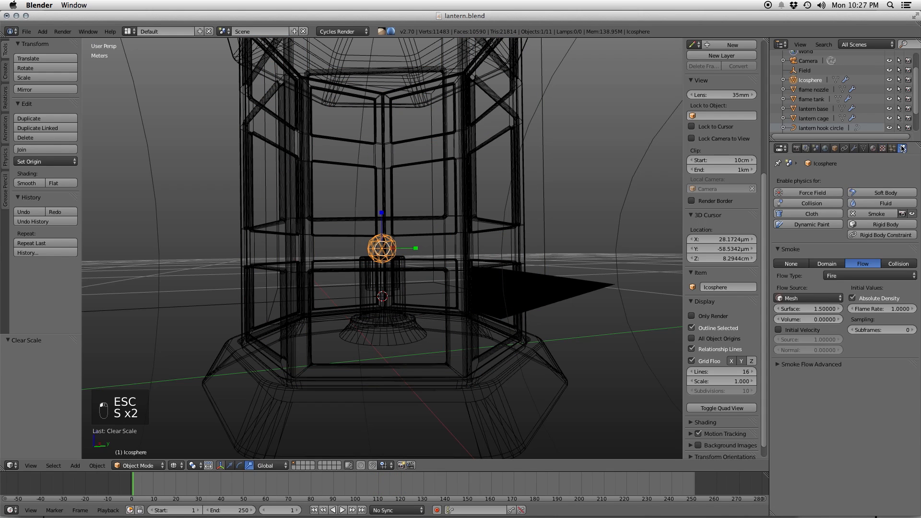
left_click(814, 365)
left_click(799, 381)
left_click(804, 389)
left_click(807, 404)
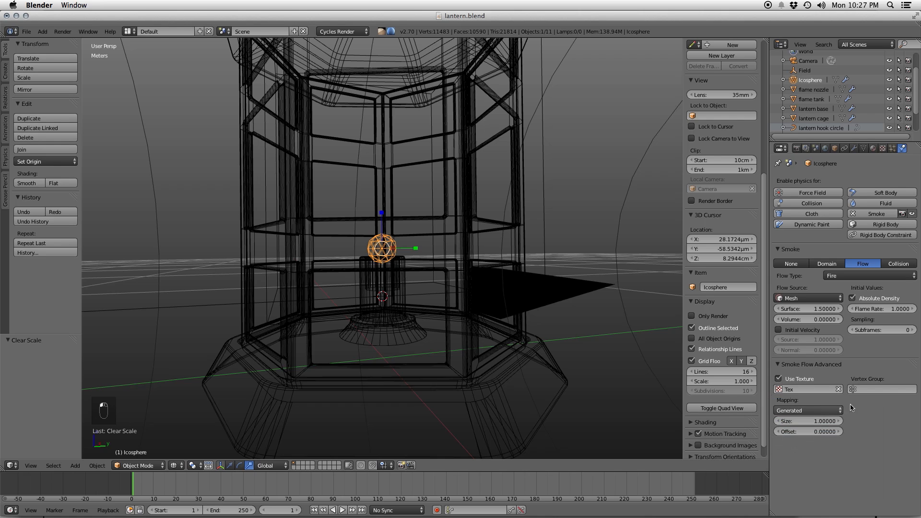
- Load Tex in the texture settings as a Clouds texture with size 0.05, and save the file
left_click(885, 150)
left_click(781, 199)
left_click(798, 214)
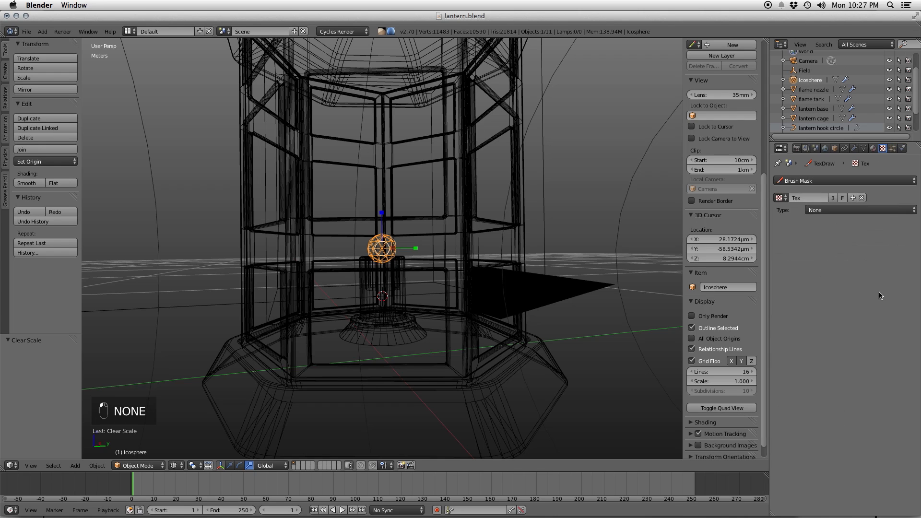
left_click(828, 210)
left_click(869, 211)
left_click(867, 240)
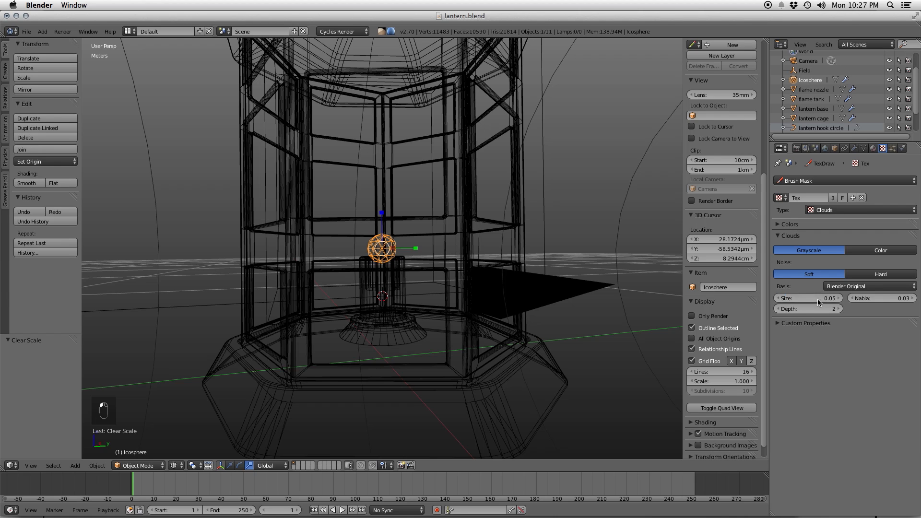
key("s")
key("s")
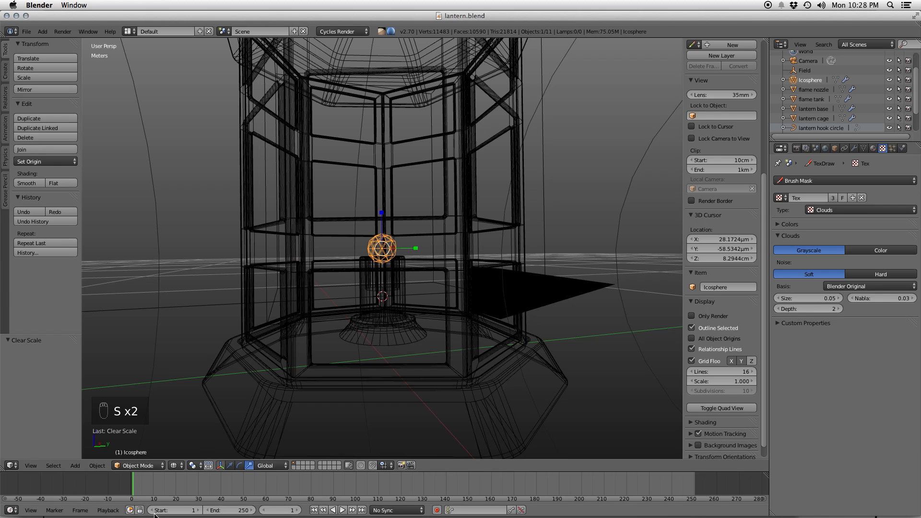
- Play the simulation and try clouds texture sizes of 0.01 and 0.1 on the flame
key("alt+a")
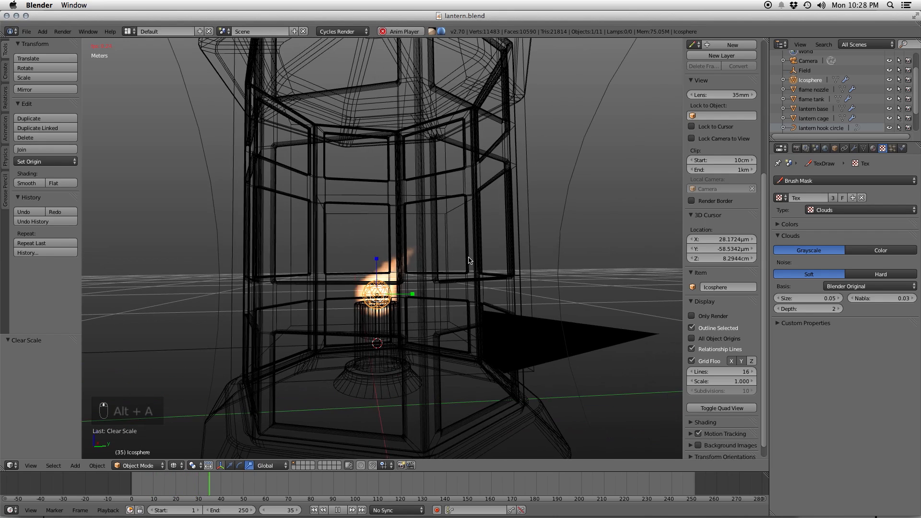
left_click(819, 301)
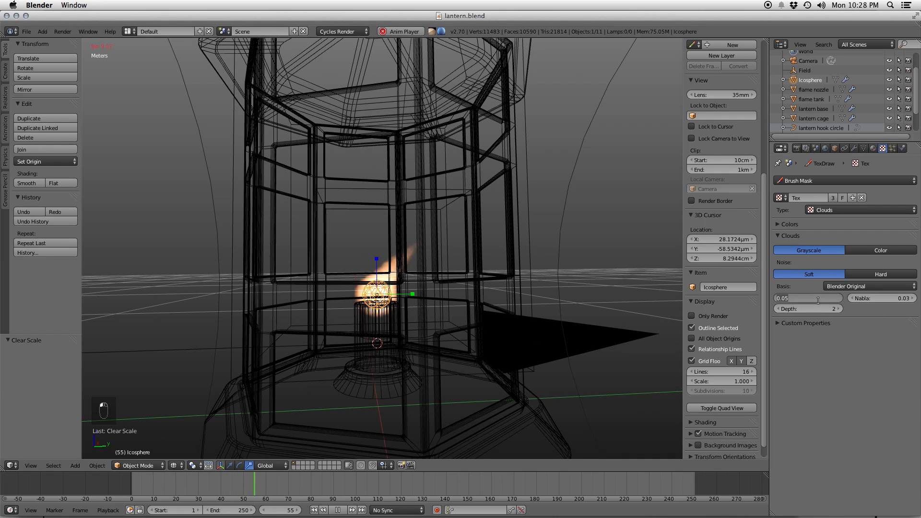
type("0.01")
key("Return")
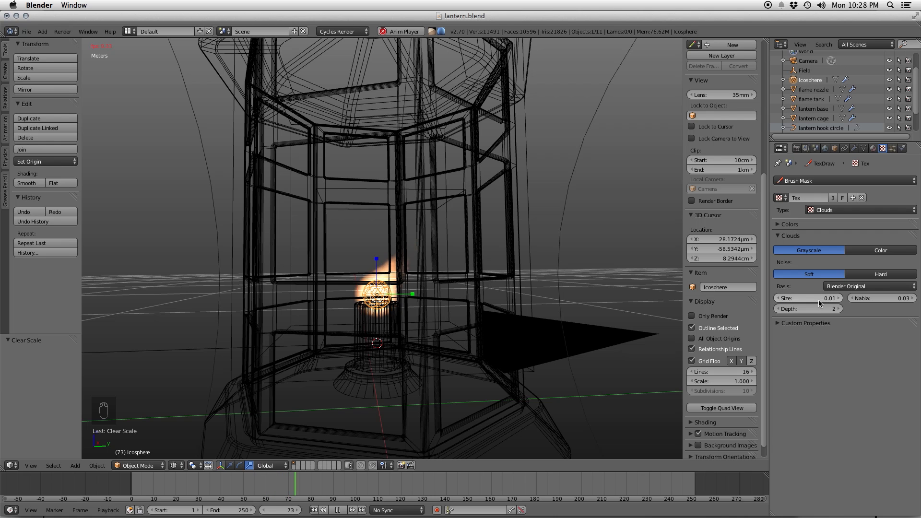
type("0.1")
key("Return")
- Compare the flame up close with the clouds texture size at 0.001 and at 0.10
scroll(461, 309, "up", 5)
scroll(442, 311, "up", 3)
left_click(816, 298)
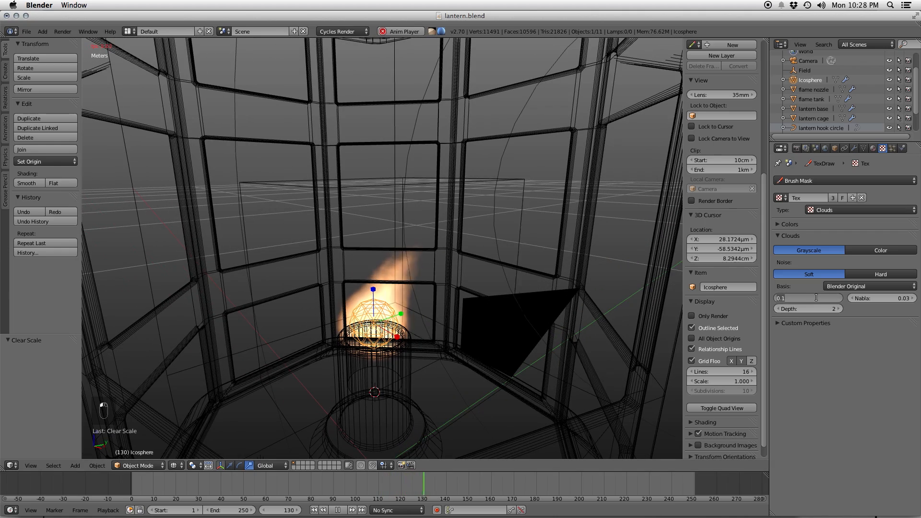
type("0.001")
key("Return")
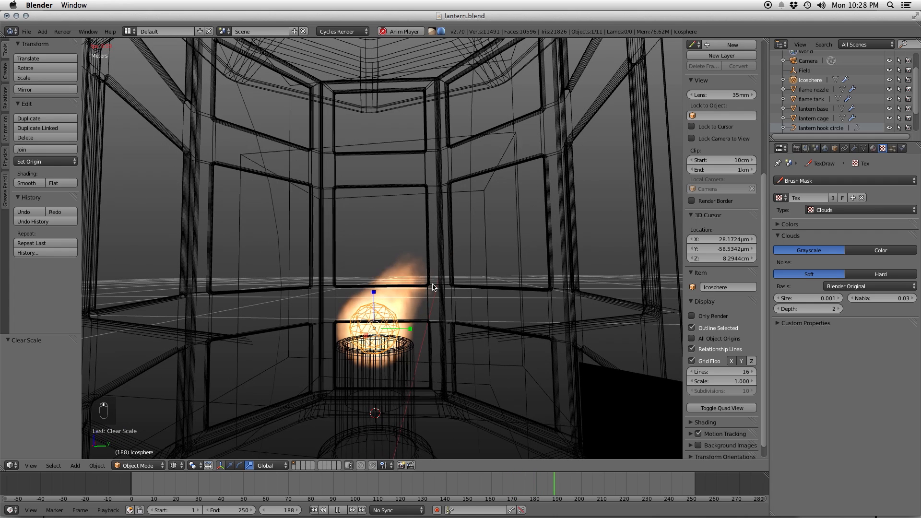
left_click(840, 299)
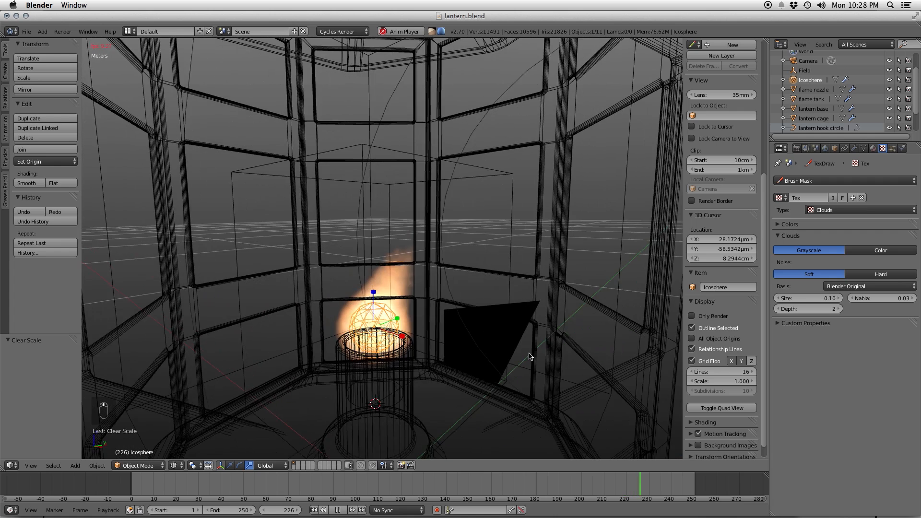
- Switch the viewport to solid shading, stop the playback and unlink the clouds texture Tex
key("z")
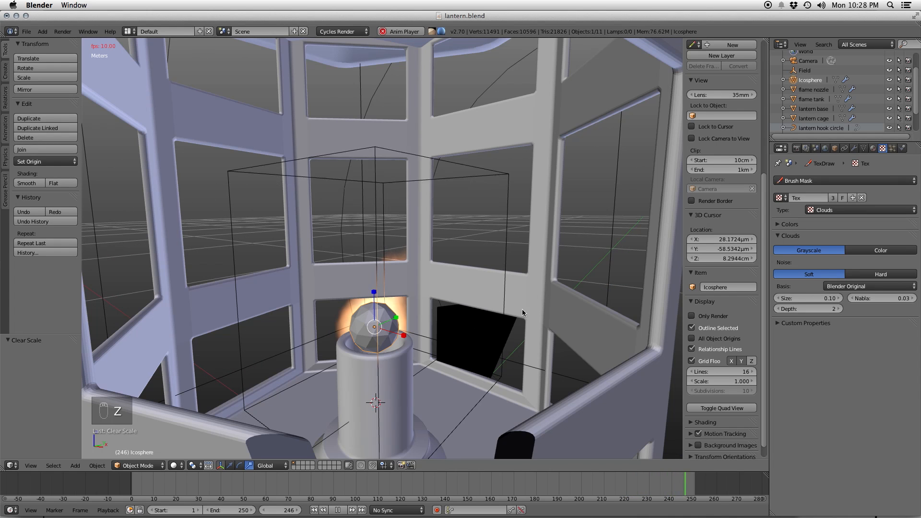
key("Escape")
left_click(862, 198)
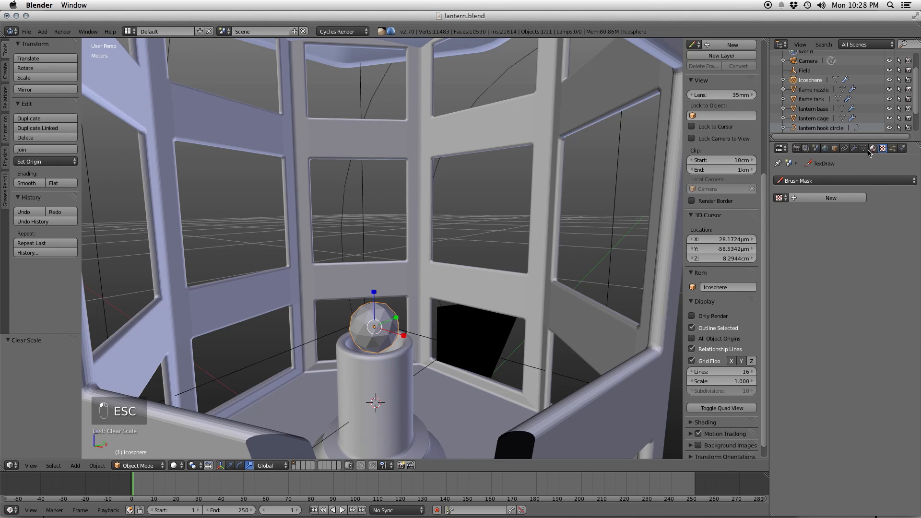
- Open the ico sphere's mesh data settings and enter Edit Mode on it with the wireframe display and all faces selected
left_click(865, 148)
key("Tab")
scroll(435, 318, "up", 2)
key("a")
key("a")
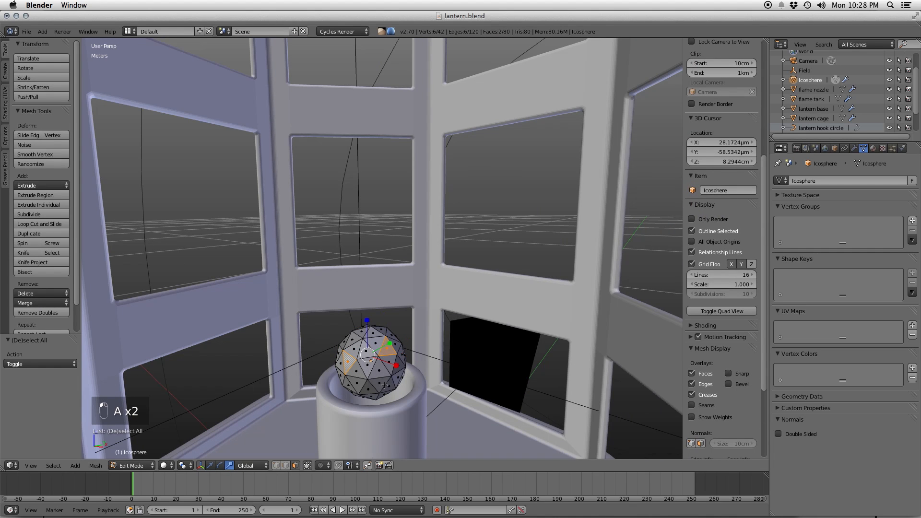
key("z")
key("a")
key("a")
key("a")
- Clear the selection and select a random 50% of the ico sphere's faces
left_click(54, 465)
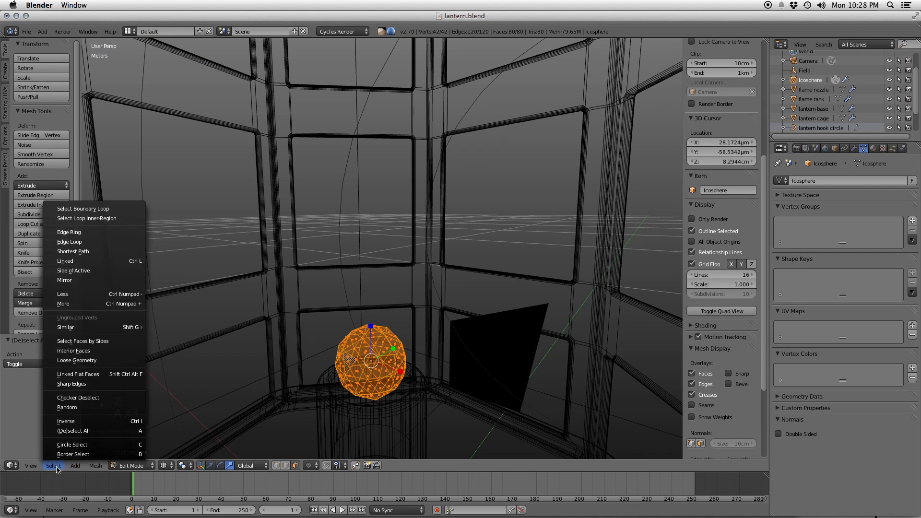
left_click(79, 410)
key("a")
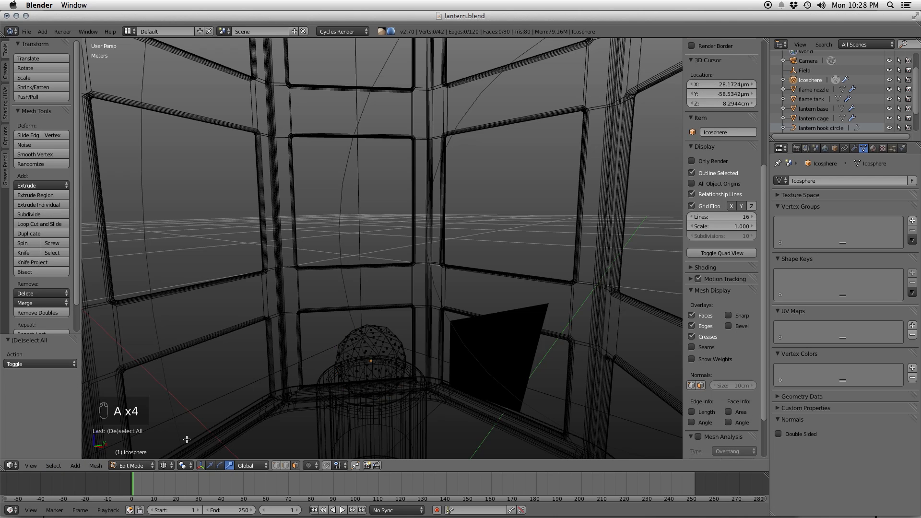
left_click(53, 466)
left_click(91, 409)
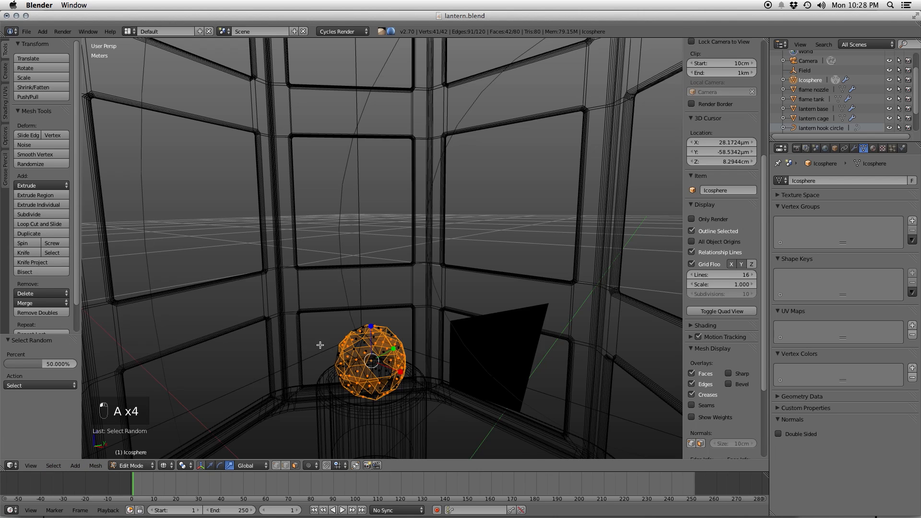
- Return to solid shading and thin out the random face selection on the ico sphere with circle select
key("z")
scroll(400, 359, "up", 2)
middle_click_drag(401, 359, 422, 354)
key("q")
right_click(351, 342, "shift")
middle_click_drag(351, 343, 365, 370)
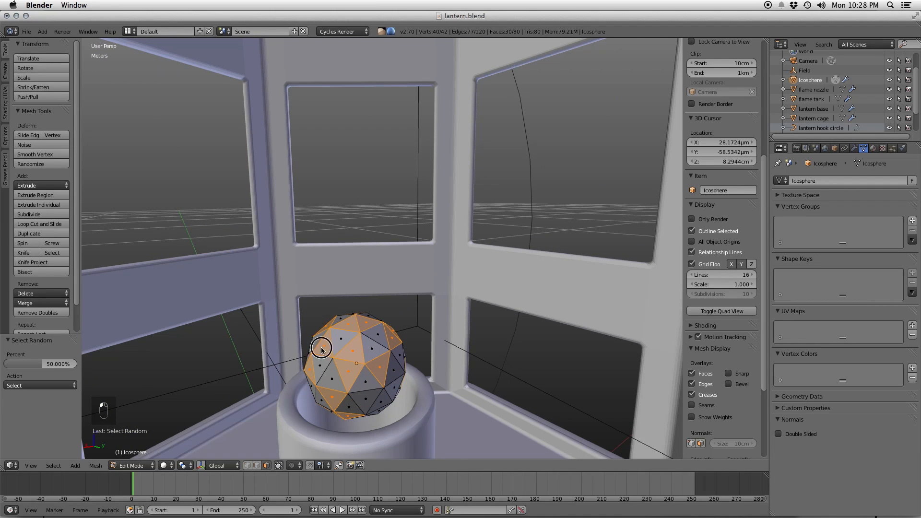
middle_click_drag(363, 363, 383, 319)
- Switch to vertex select mode, clear the selection and select a random 50% of the ico sphere's vertices
key("ctrl+Tab")
left_click(383, 318)
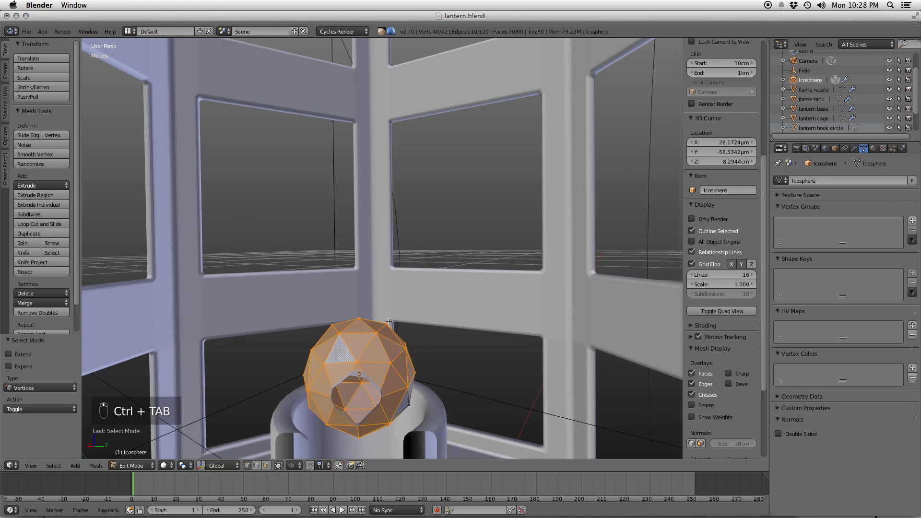
key("a")
left_click(53, 465)
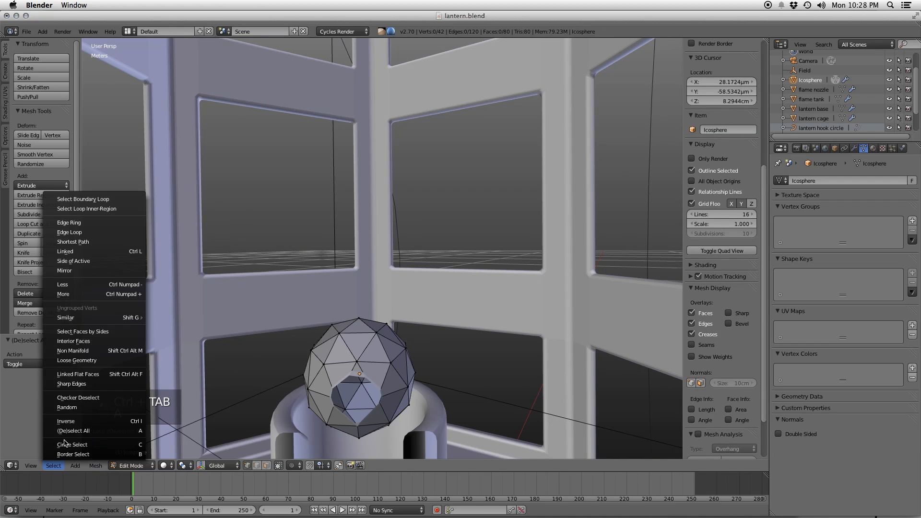
left_click(72, 407)
- Deselect some of the ico sphere's vertices with circle select and undo the last deselection
middle_click_drag(237, 370, 402, 364)
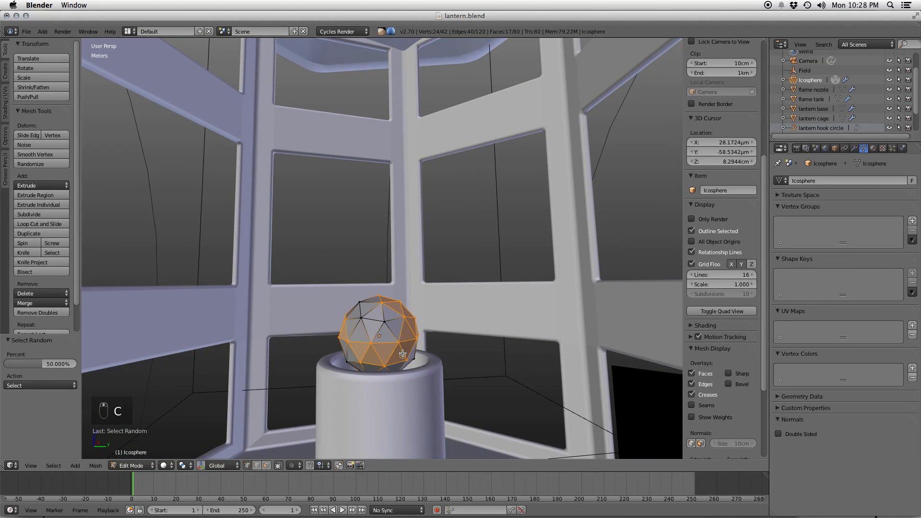
middle_click(398, 343)
middle_click_drag(360, 361, 417, 365)
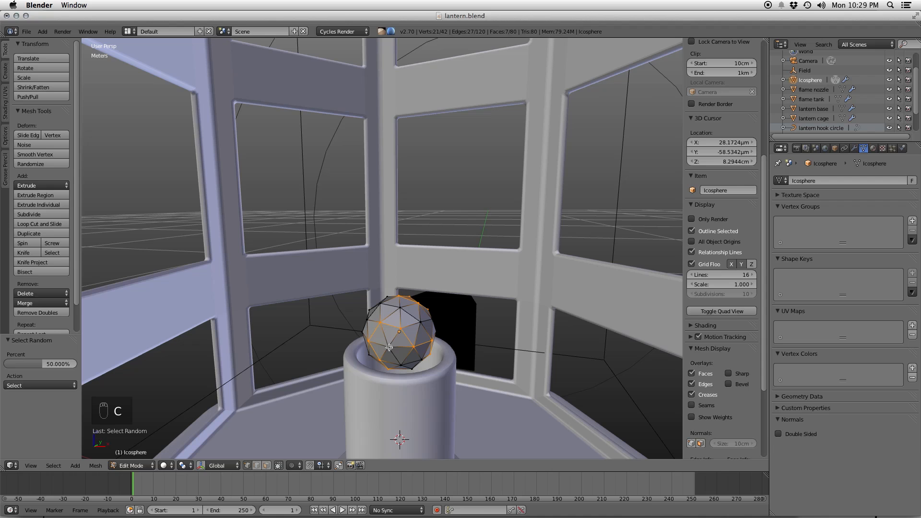
key("super+z")
middle_click_drag(468, 313, 353, 363)
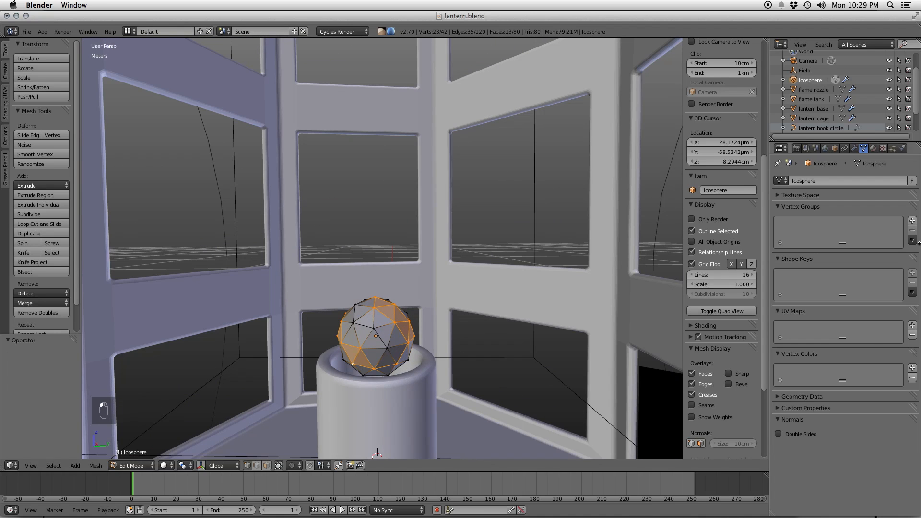
- Add a vertex group named fire, use it in place of the texture in the ico sphere's smoke flow, and save the file
left_click(912, 220)
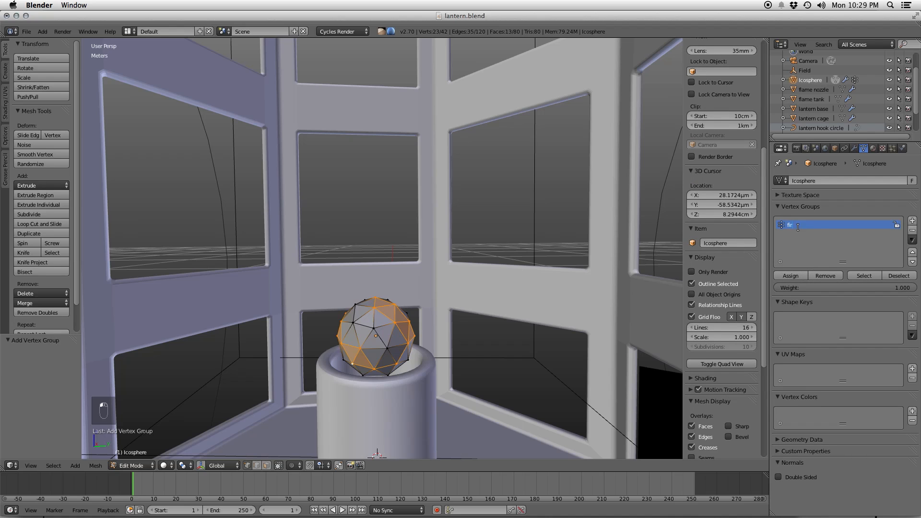
left_click(902, 148)
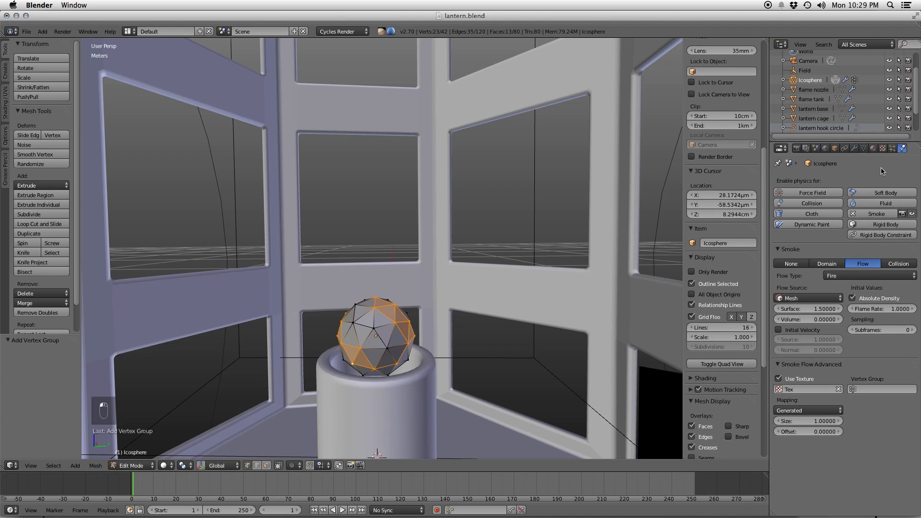
left_click(873, 389)
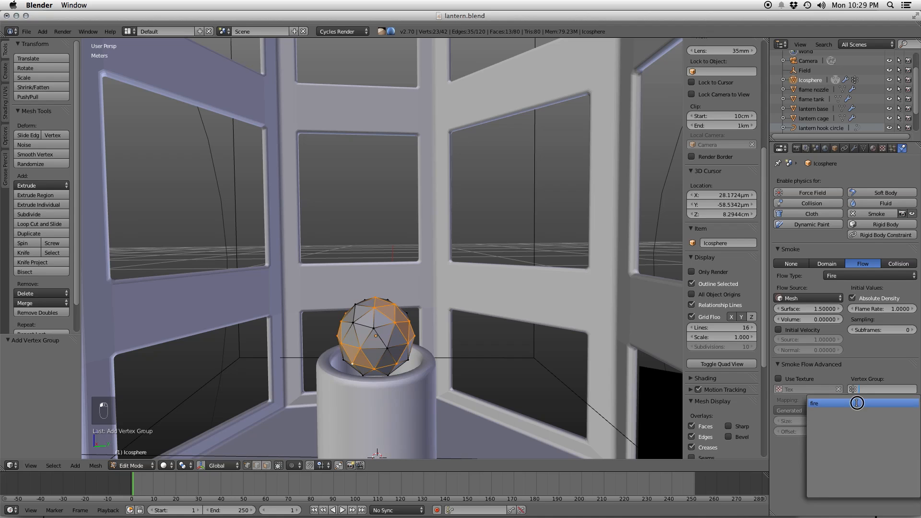
left_click(856, 403)
key("s")
key("s")
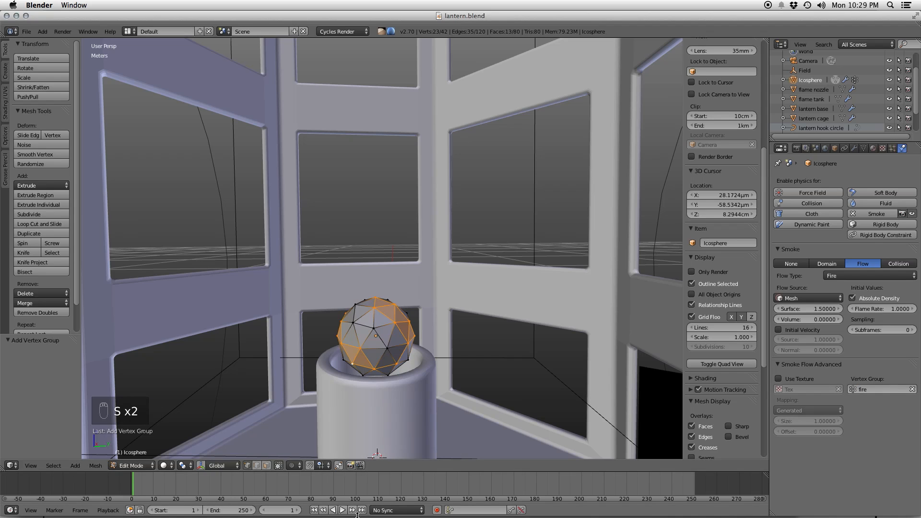
- Play the simulation, return to Object Mode in wireframe to examine the flame around the ico sphere, and stop the playback
left_click(344, 510)
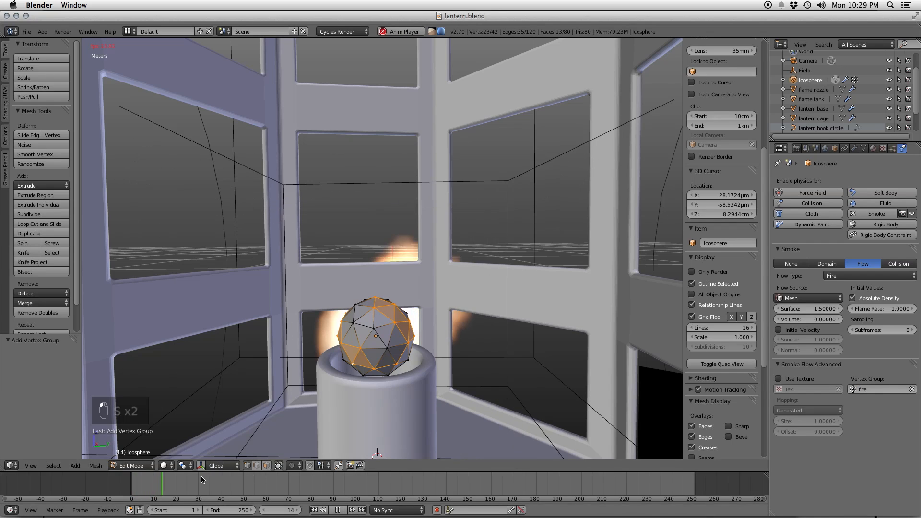
left_click(136, 466)
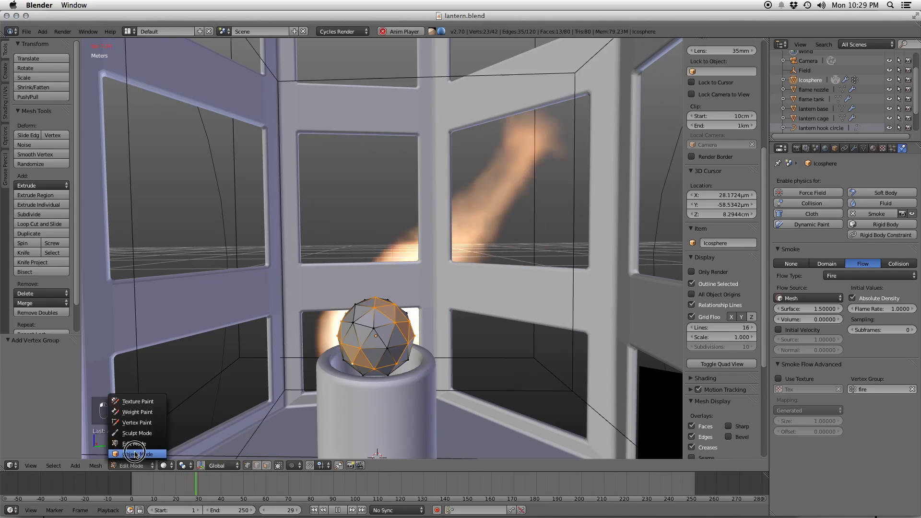
left_click(139, 454)
key("z")
scroll(471, 311, "down", 2)
middle_click_drag(471, 311, 428, 290)
scroll(452, 287, "up", 3)
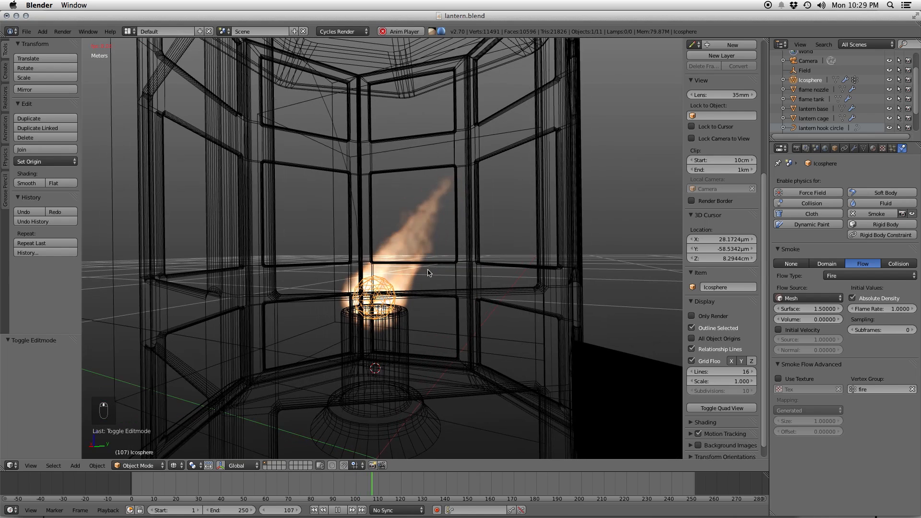
key("Escape")
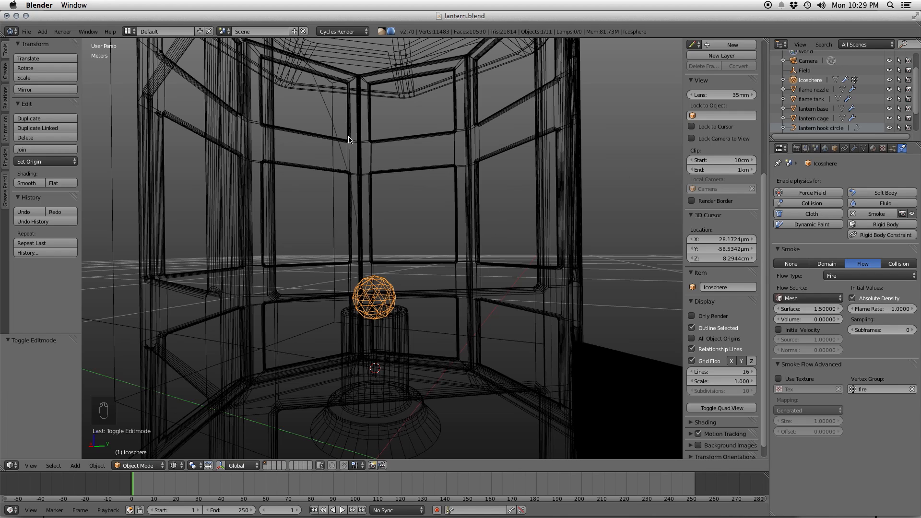
- Set the flame tank domain's flame vorticity to 0.7 and smoke vorticity to 2.5, and save the file
right_click(334, 113)
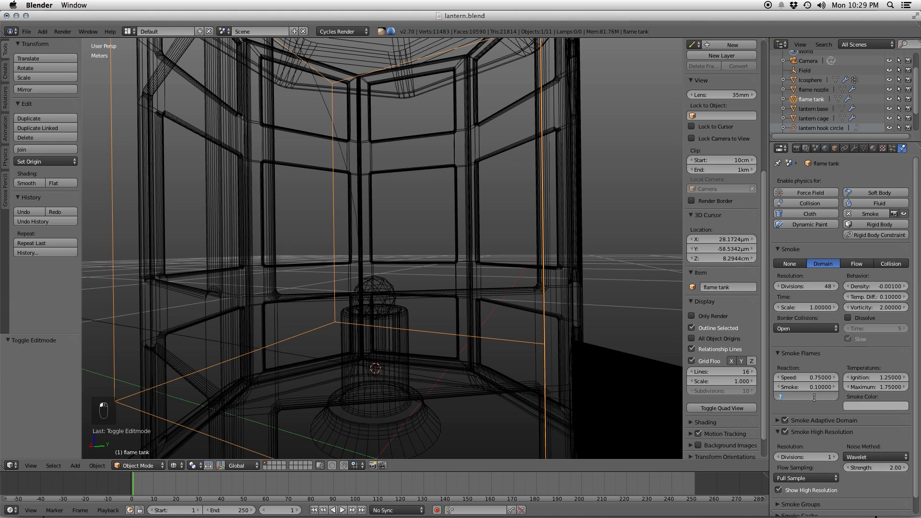
left_click(881, 308)
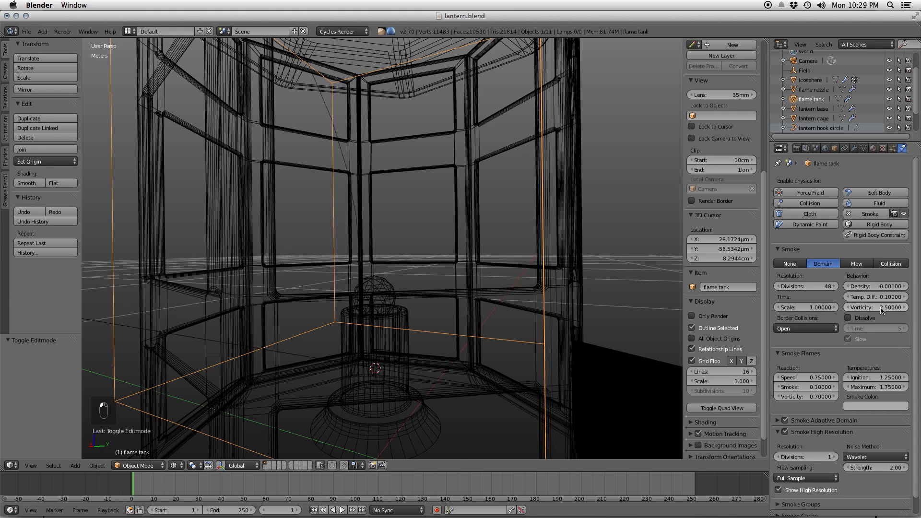
key("s")
key("s")
key("alt+s")
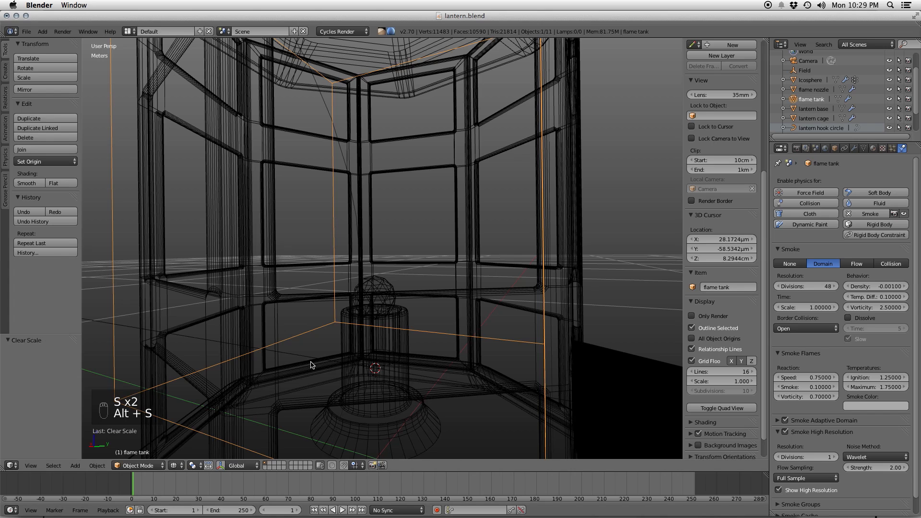
- Play the simulation to examine the flame, stop it and set the domain's smoke vorticity to 2.0
key("alt+a")
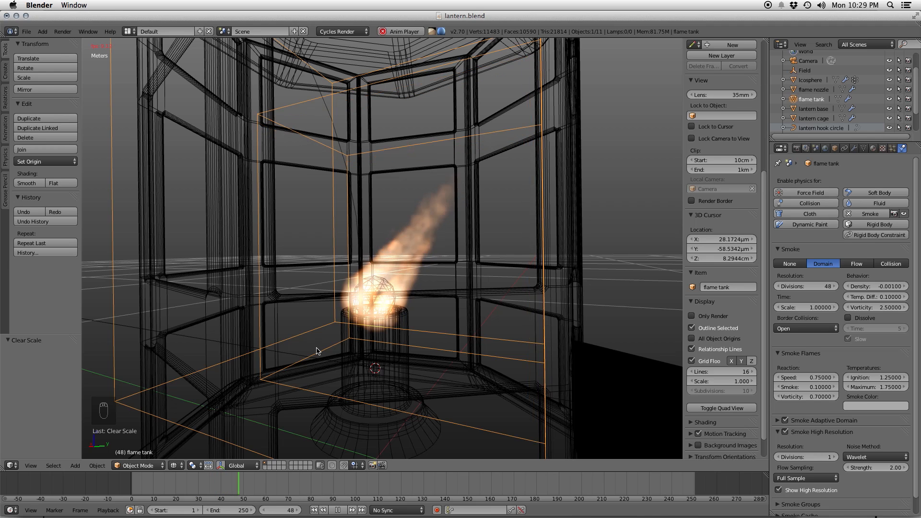
key("Escape")
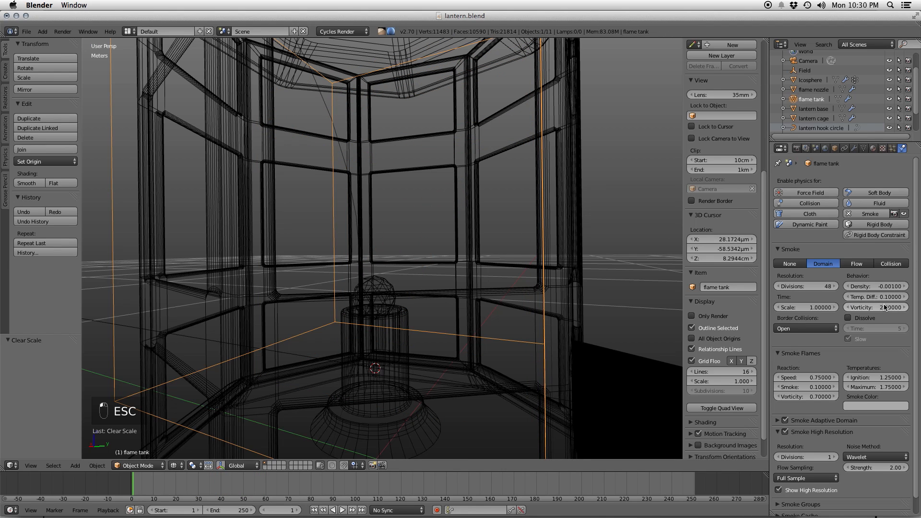
- Add a Turbulence force field at the 3D cursor with size 0.010 and strength 67
scroll(401, 325, "down", 2)
key("shift+a")
mouse_move(390, 311)
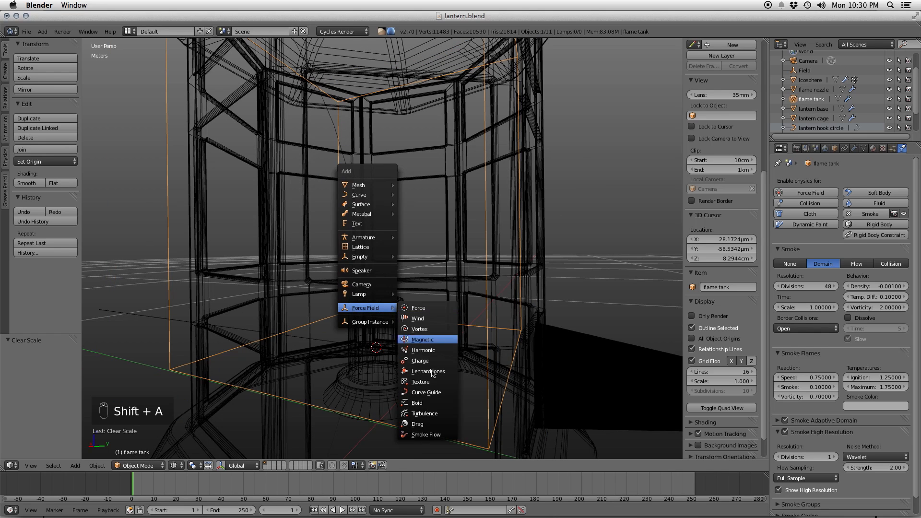
left_click(425, 414)
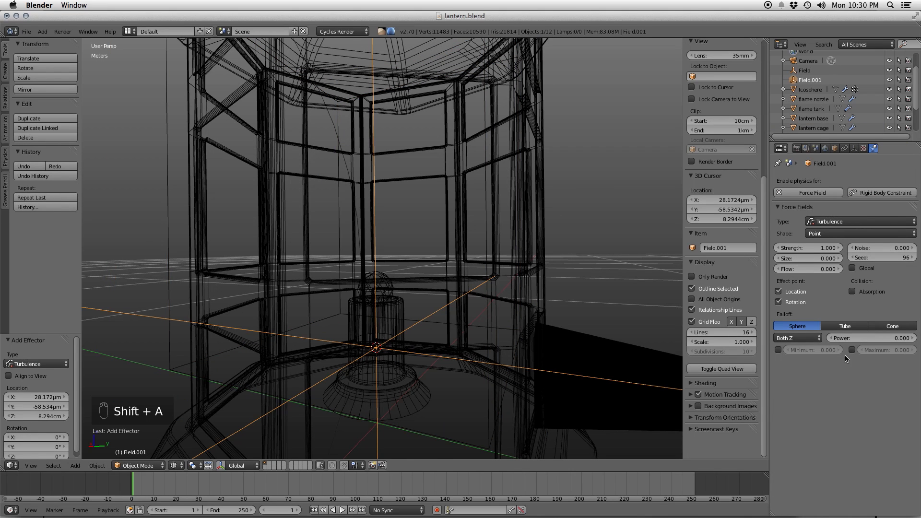
left_click(839, 258)
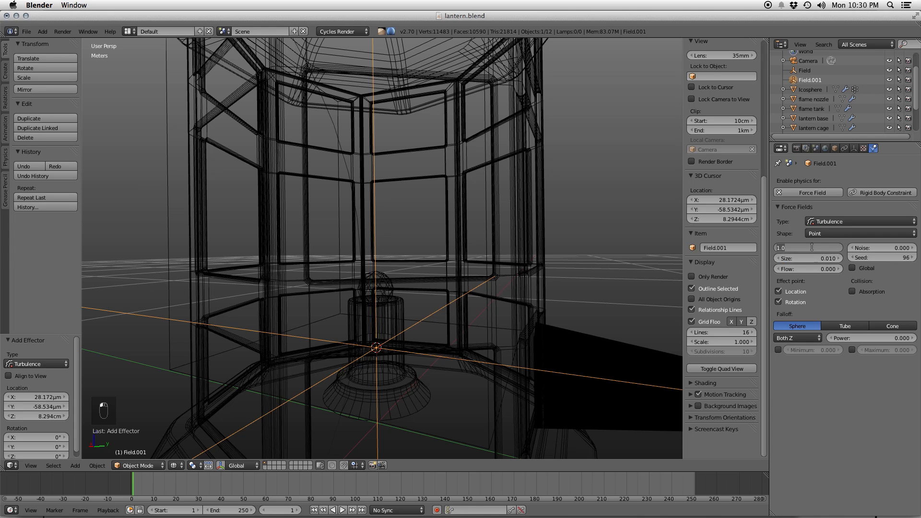
key("Return")
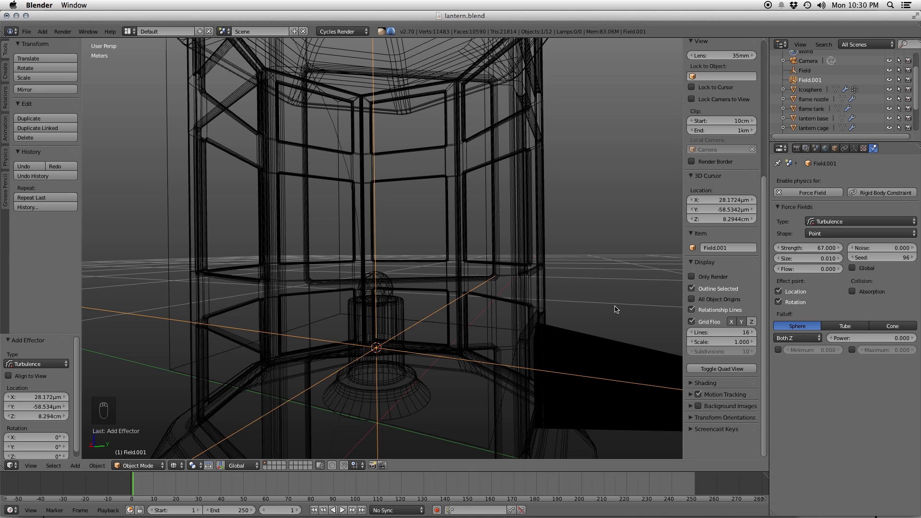
- Save the file, set the turbulence field's size to 0.03 while the simulation plays, and stop the playback
key("super+s")
left_click(541, 331)
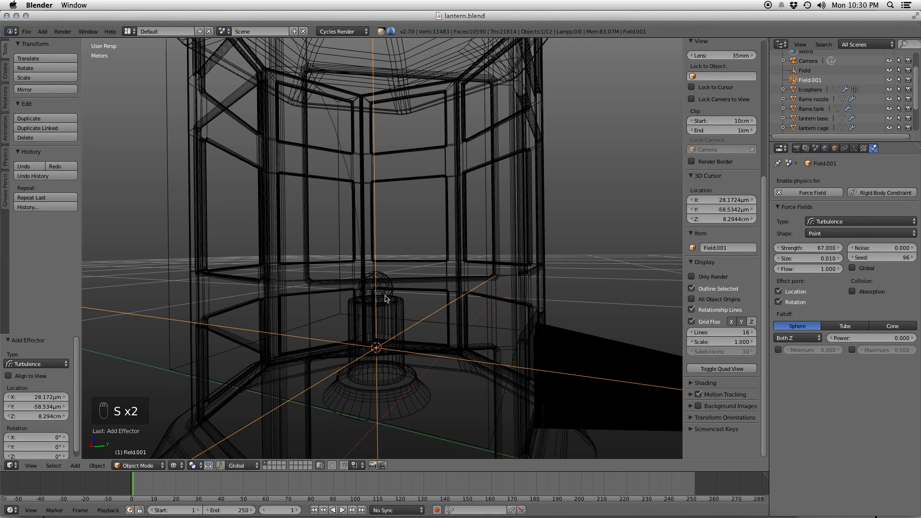
key("alt+a")
mouse_move(385, 299)
middle_mouse_down()
mouse_move(445, 300)
mouse_move(352, 285)
mouse_move(415, 294)
mouse_move(392, 294)
middle_mouse_up()
left_click(839, 258)
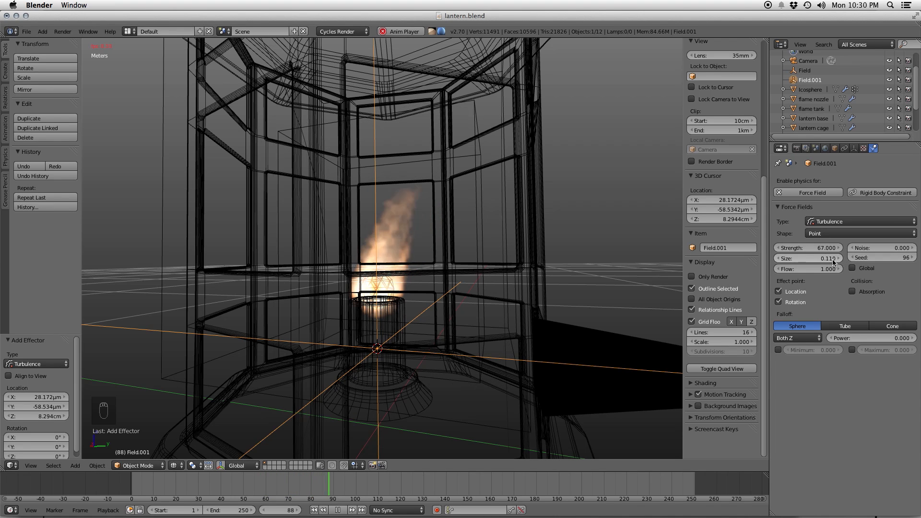
left_click(818, 259)
type("0.03")
key("Return")
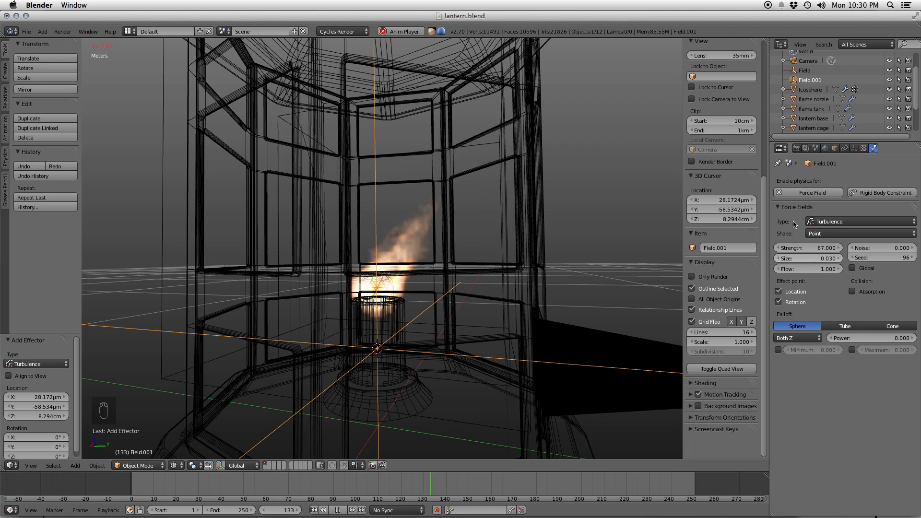
key("Escape")
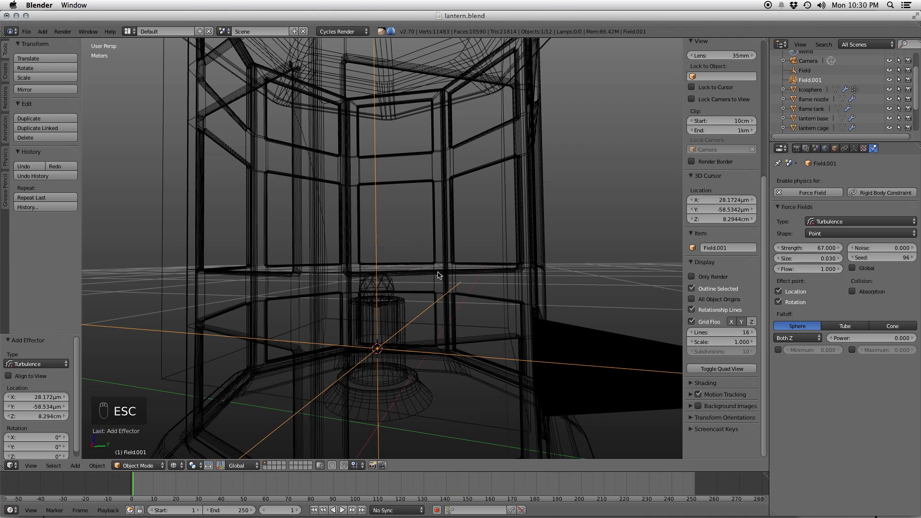
- Set the ico sphere's fire flow surface to 1.0 and flame rate to 3.0, and save the file
right_click(396, 284)
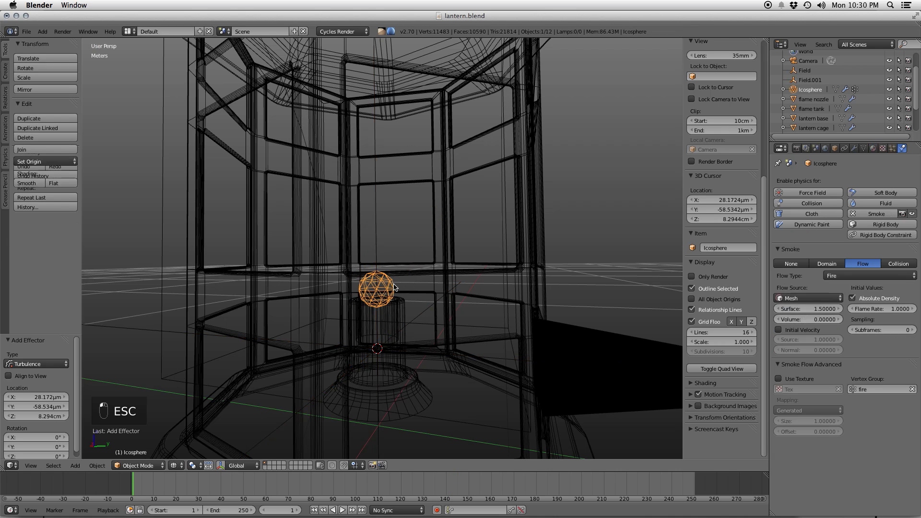
key("super+s")
left_click(602, 296)
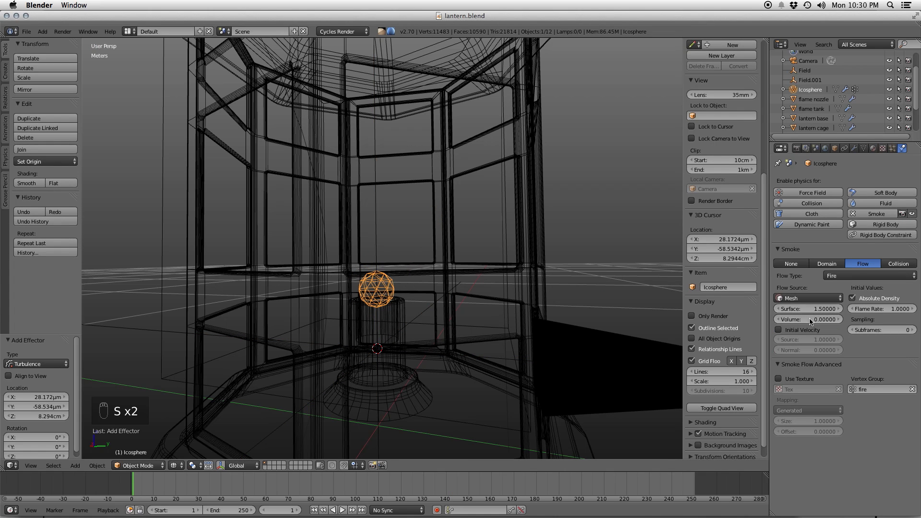
scroll(428, 297, "up", 3)
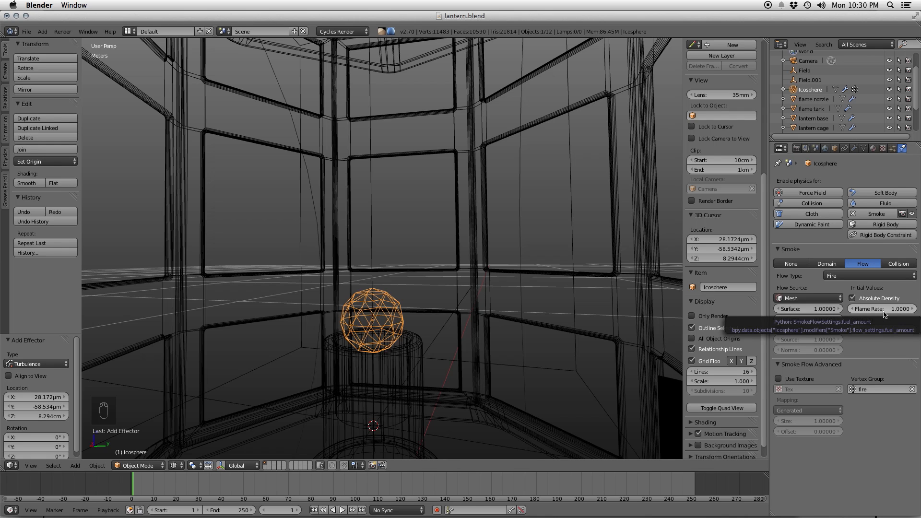
left_click(884, 311)
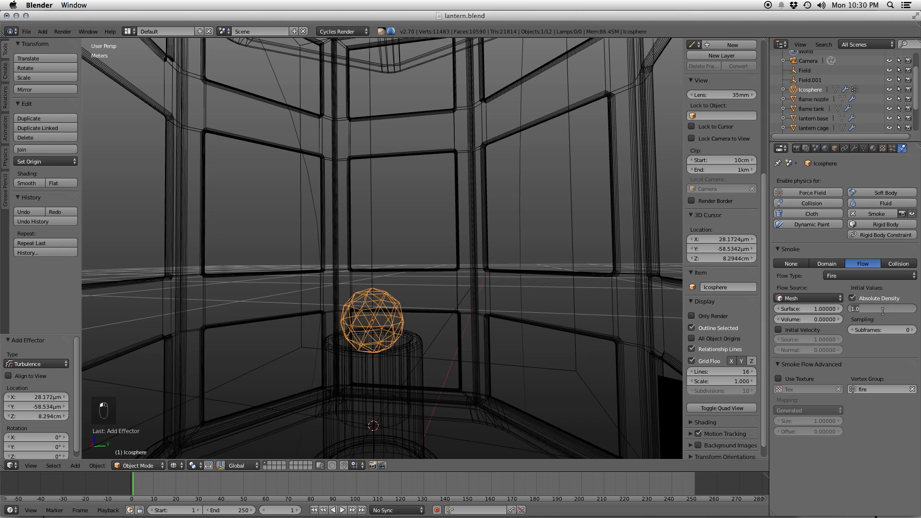
key("super")
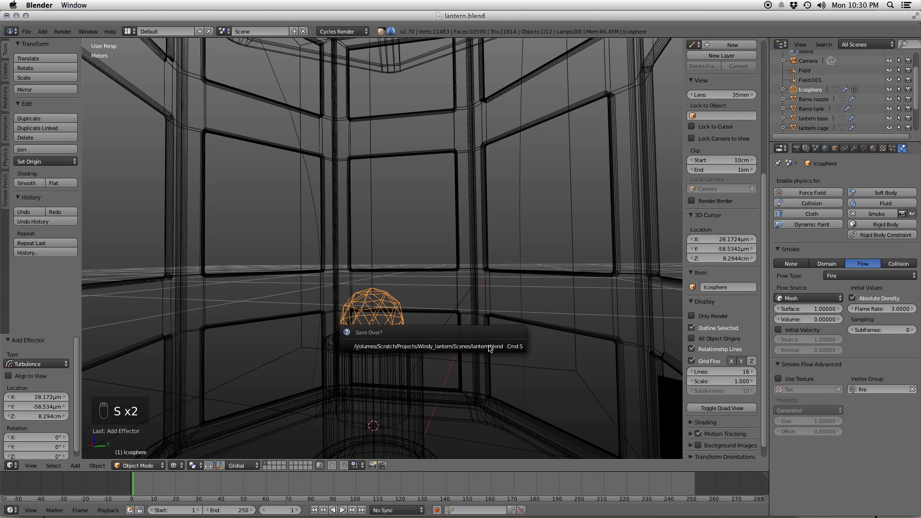
- Play the simulation and try a flame rate of 2.0 on the ico sphere before restoring 3.0
key("alt+a")
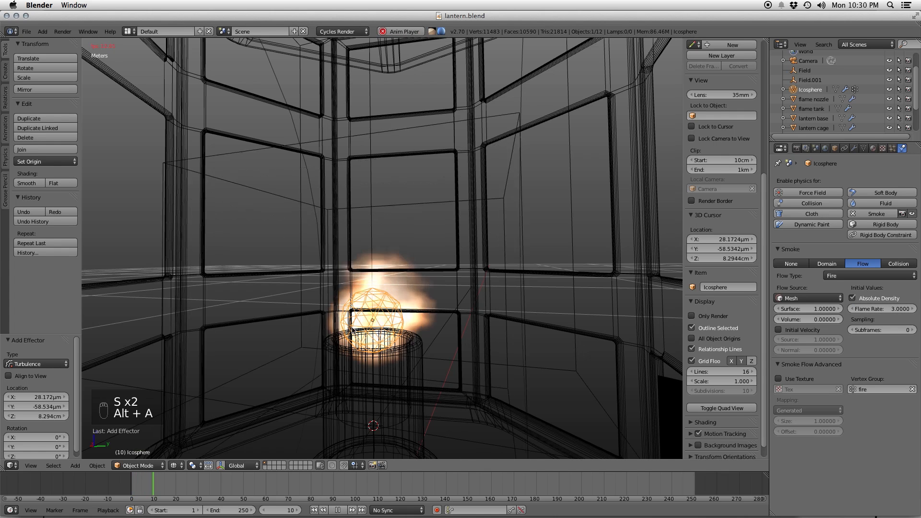
scroll(354, 332, "down", 3)
mouse_move(359, 332)
middle_mouse_down()
mouse_move(382, 324)
mouse_move(329, 326)
mouse_move(368, 323)
middle_mouse_up()
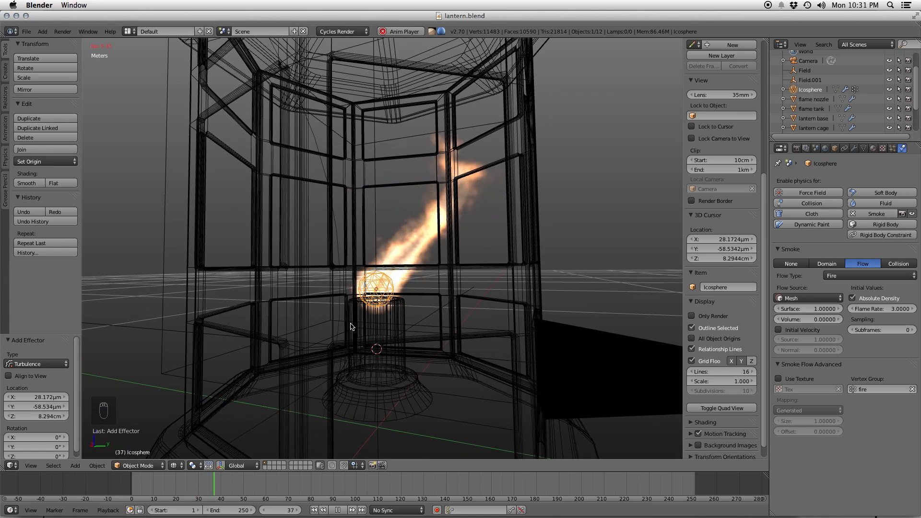
left_click(882, 309)
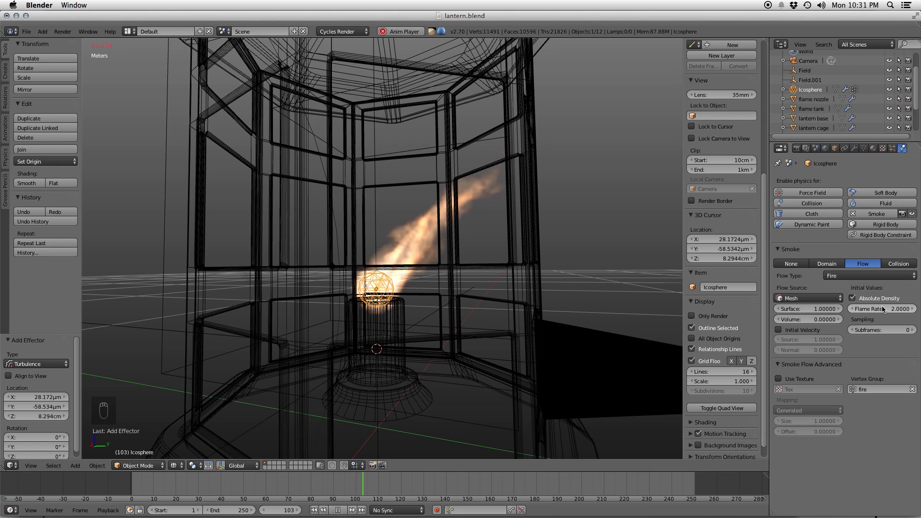
left_click(883, 308)
key("Return")
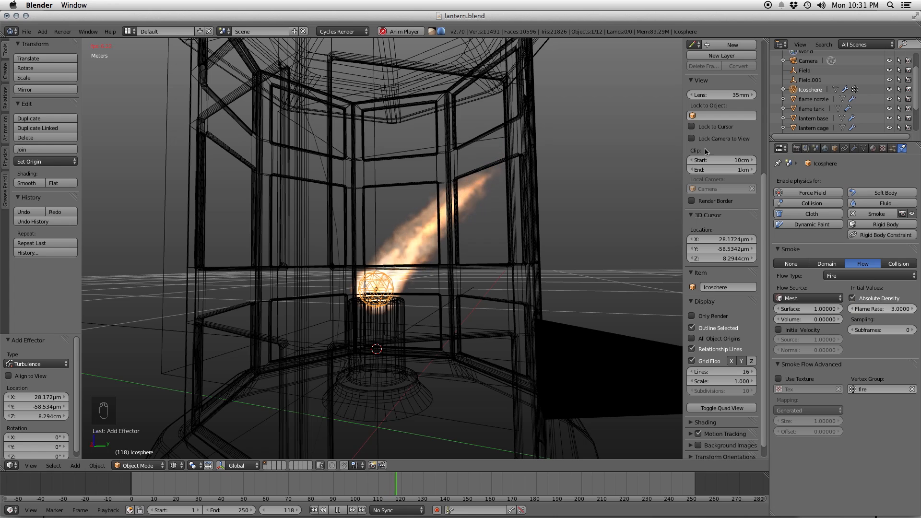
- Try flame reaction speeds of 0.4, 1.0 and 1.25 on the flame tank domain, and settle on 1.1
right_click(417, 136)
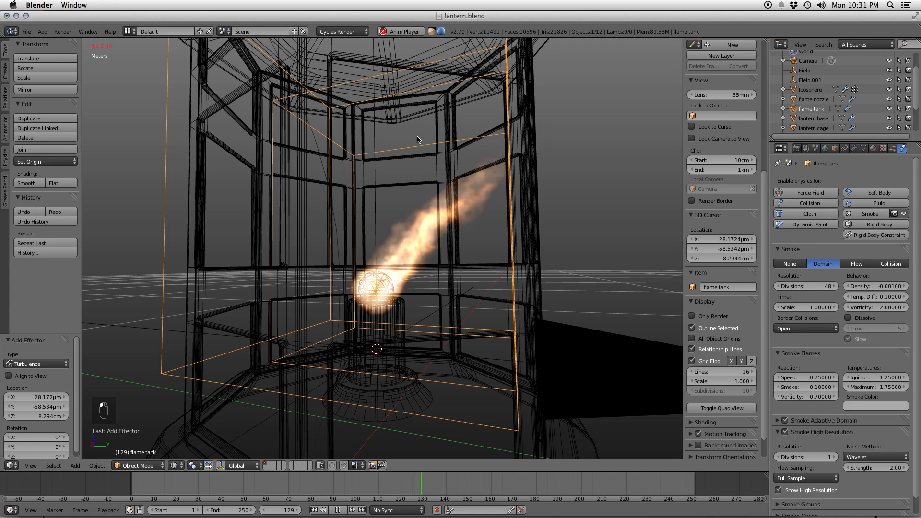
left_click(809, 380)
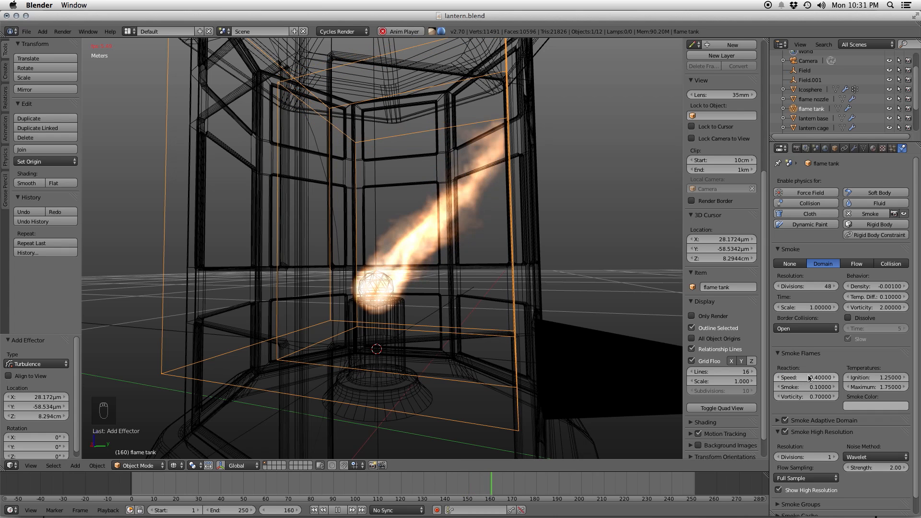
left_click(810, 378)
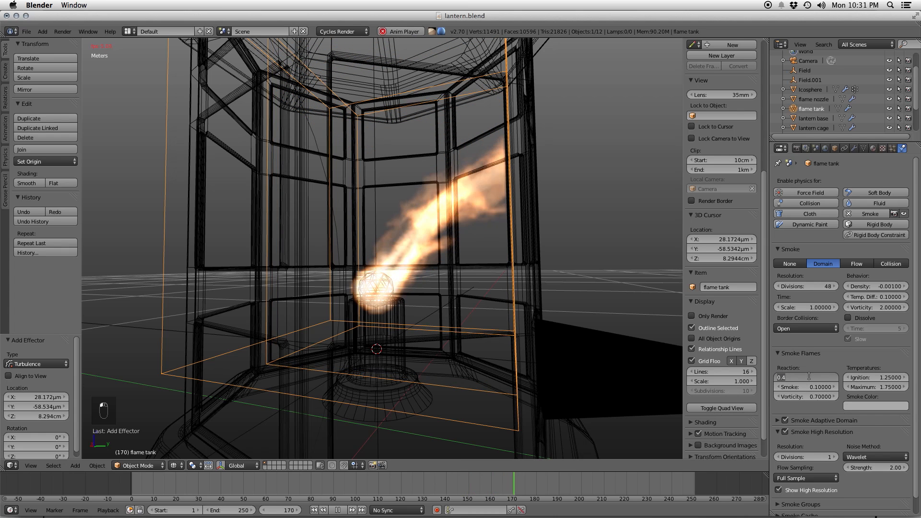
type("1")
key("Return")
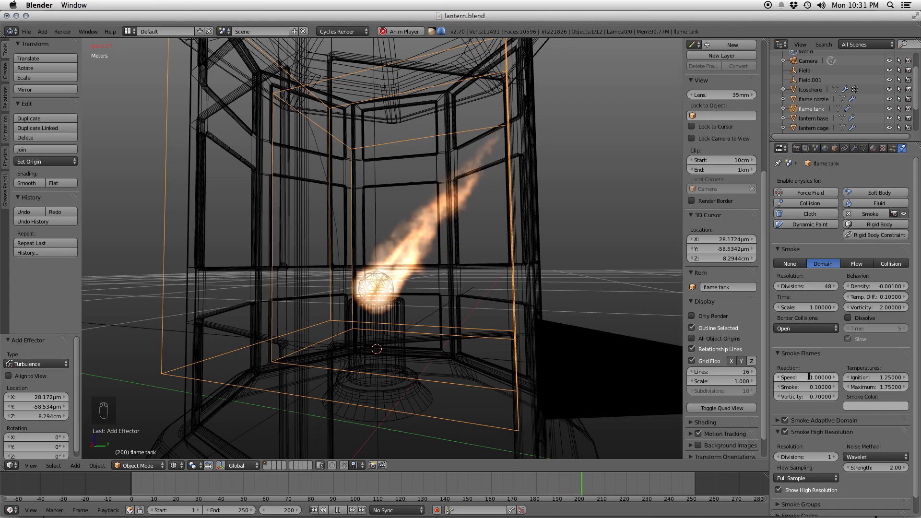
left_click(809, 377)
key("Return")
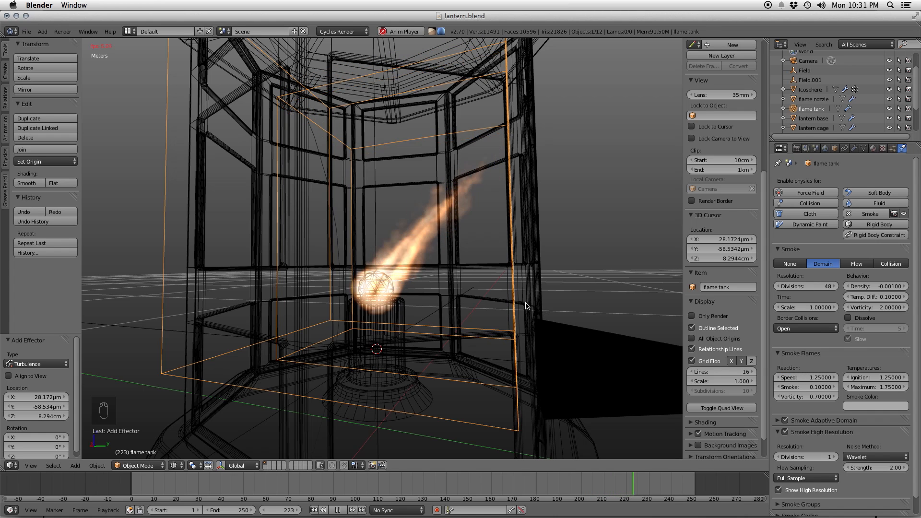
left_click(818, 380)
type("1.1")
key("Return")
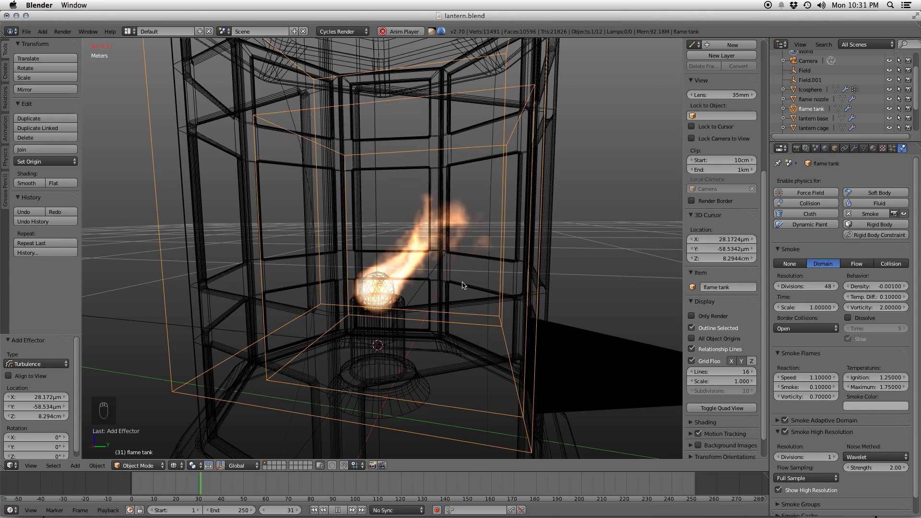
- Set the wind force field's seed to 5, keeping its noise at 5
middle_click_drag(442, 289, 384, 279)
scroll(807, 73, "down", 2)
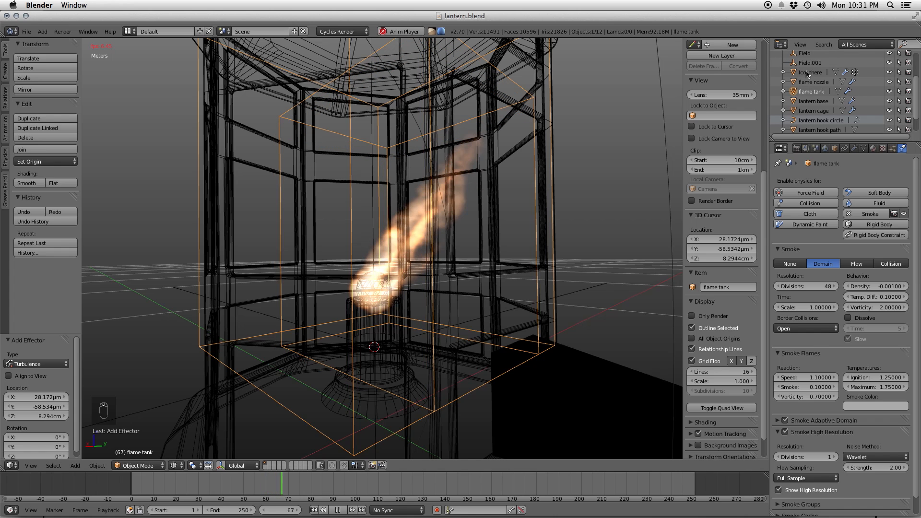
left_click(805, 53)
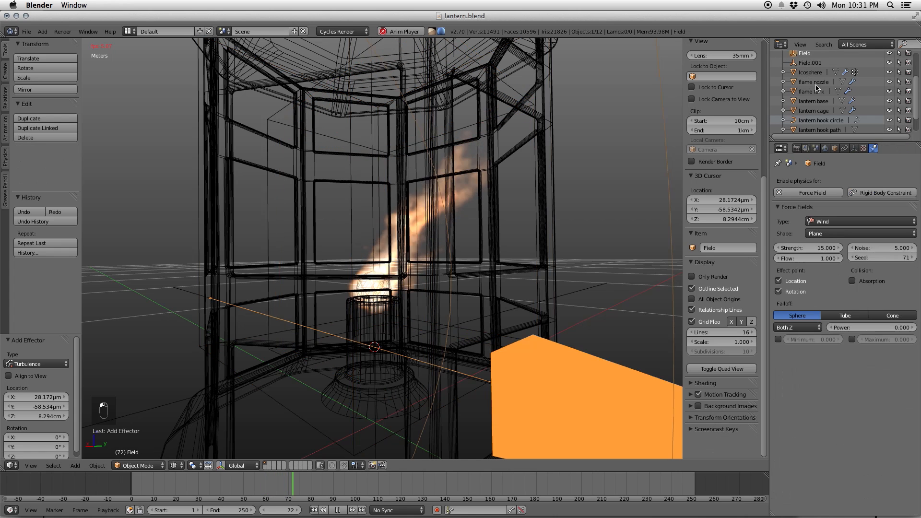
left_click(877, 247)
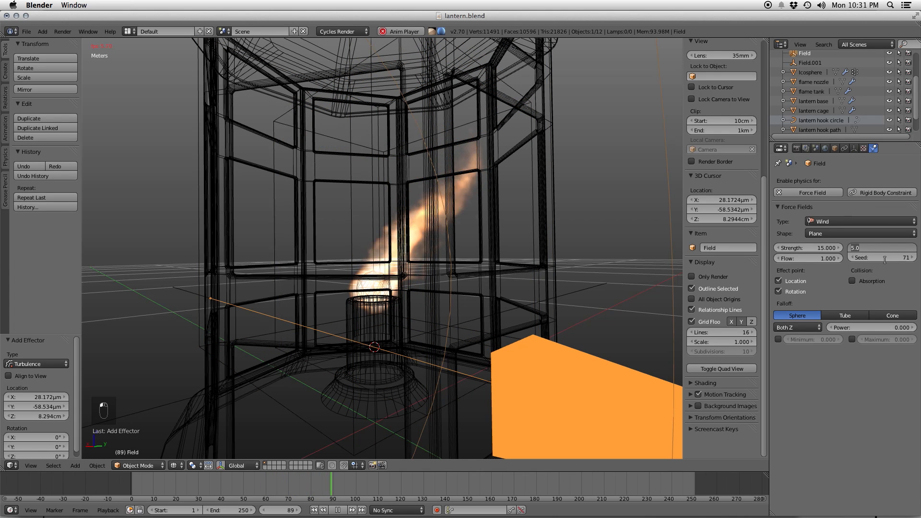
key("Return")
left_click(885, 259)
type("5")
key("Return")
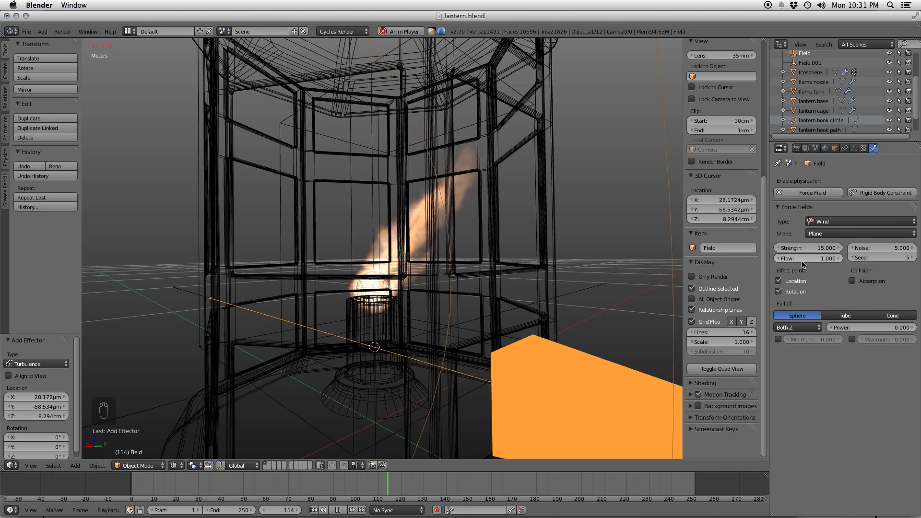
- View the lantern through the camera and set the wind force field's strength to 10
middle_click_drag(624, 259, 458, 312)
scroll(457, 309, "down", 6)
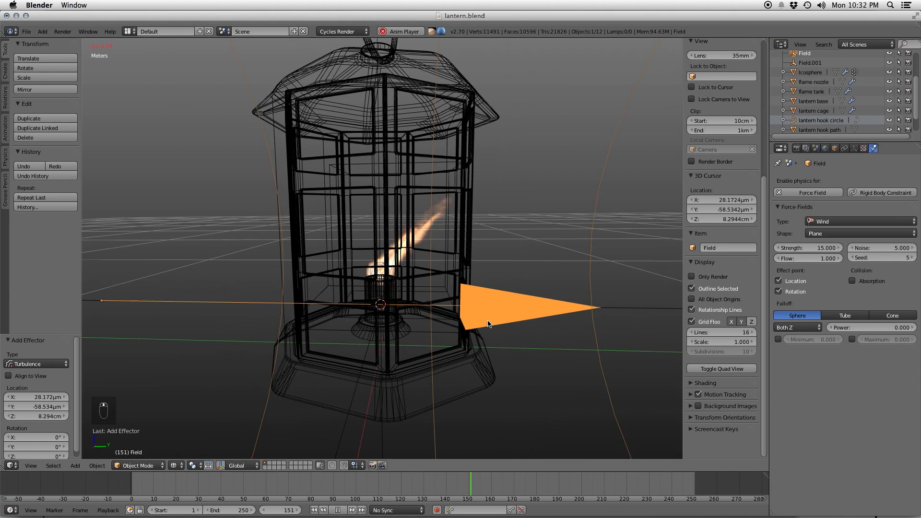
key("KP_0")
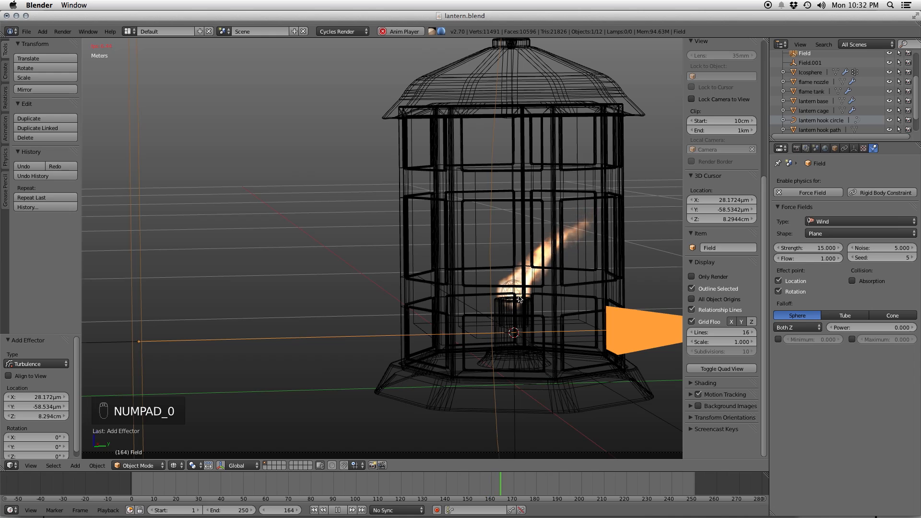
left_click(807, 248)
type("10")
key("Return")
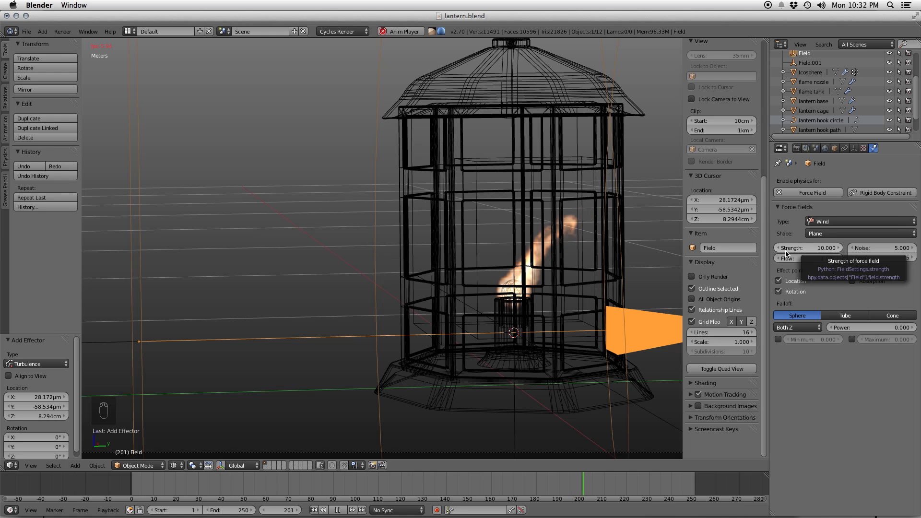
- Show the lantern in solid shading and stop the playback
key("z")
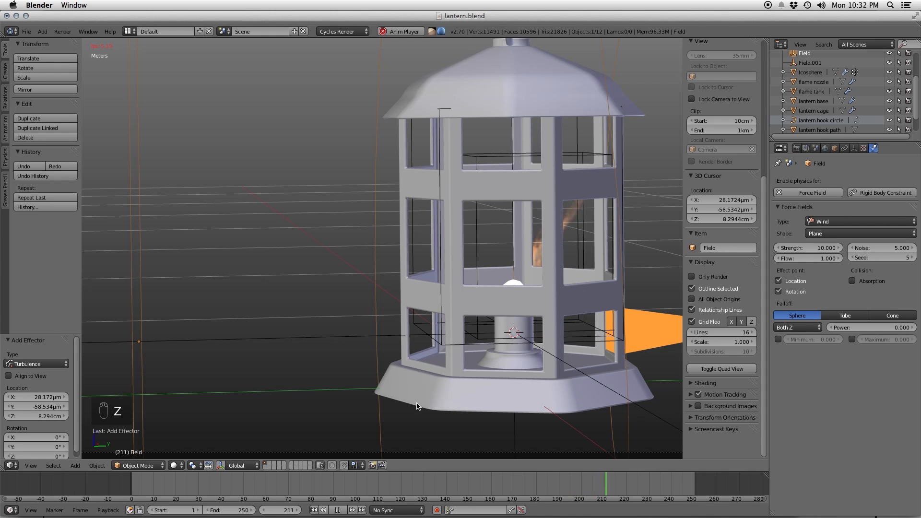
left_click(175, 466)
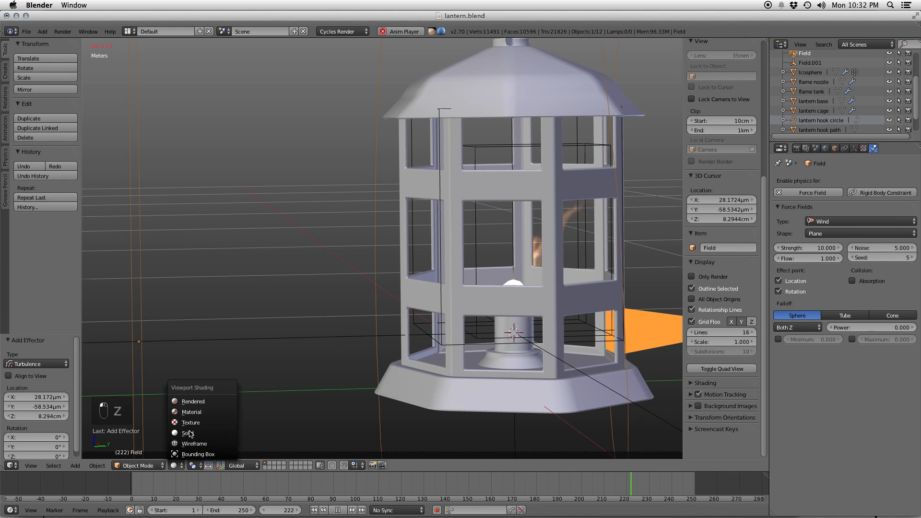
key("Escape")
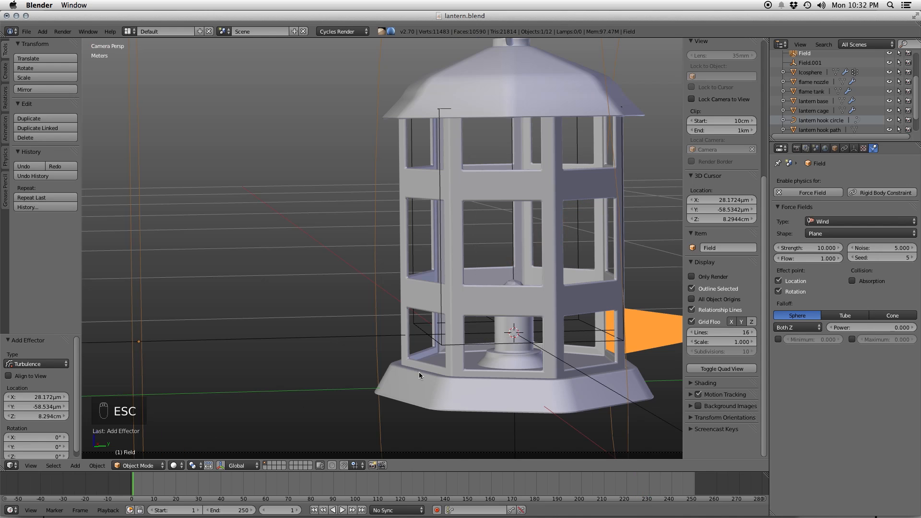
- Set the flame tank domain's resolution divisions to 64 and save the file
right_click(518, 282)
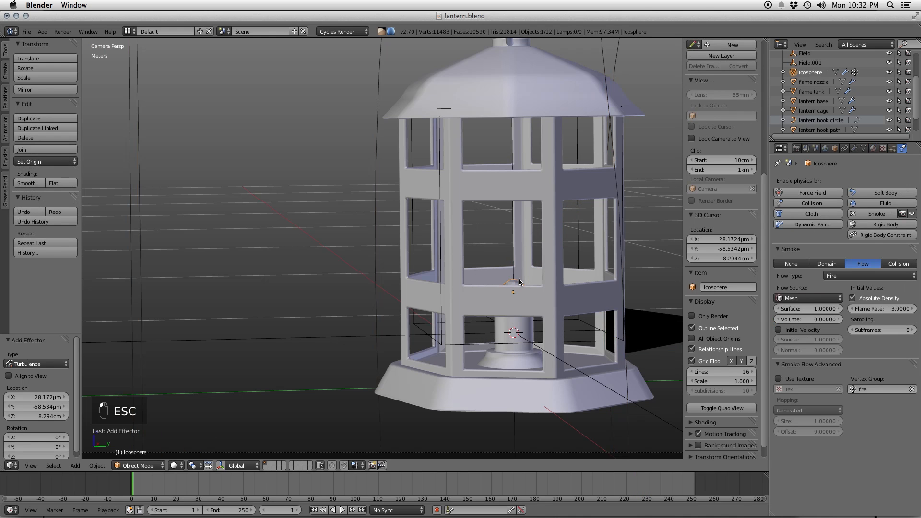
right_click(439, 223)
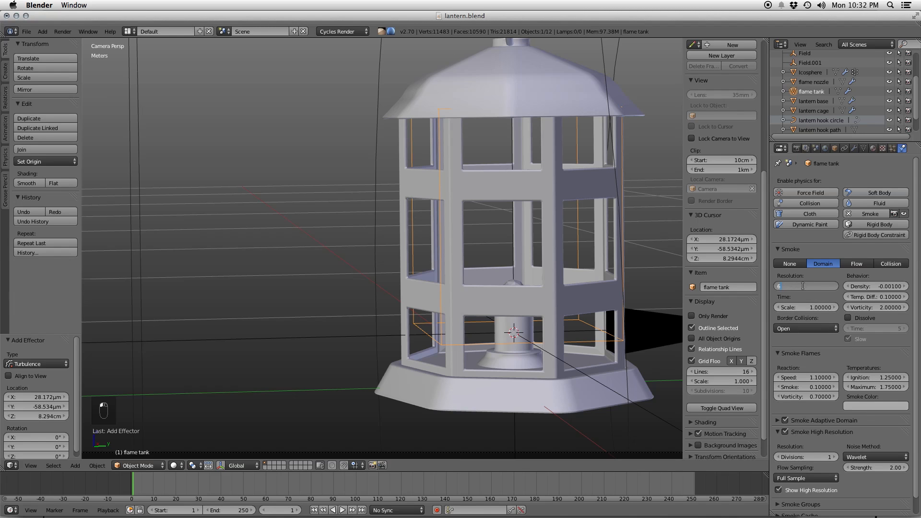
key("s")
key("s")
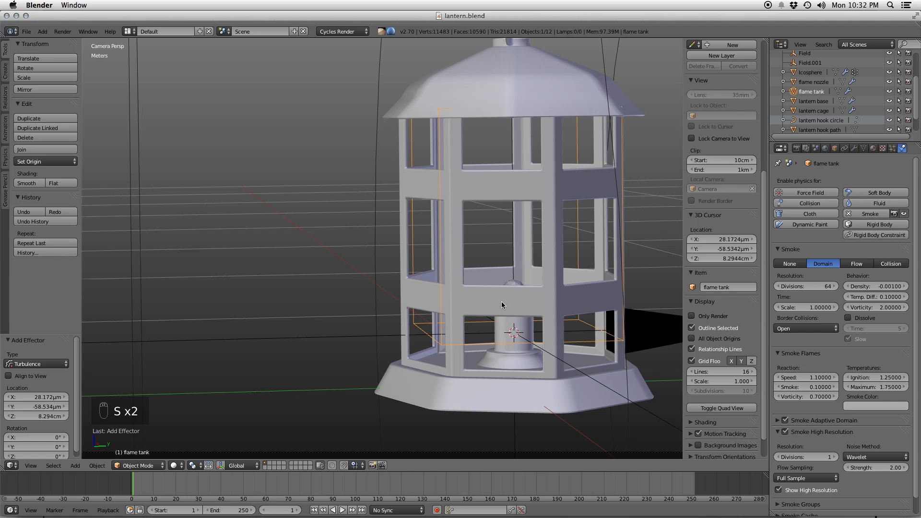
- Play the simulation and examine the flame up close in wireframe through the camera
key("alt+a")
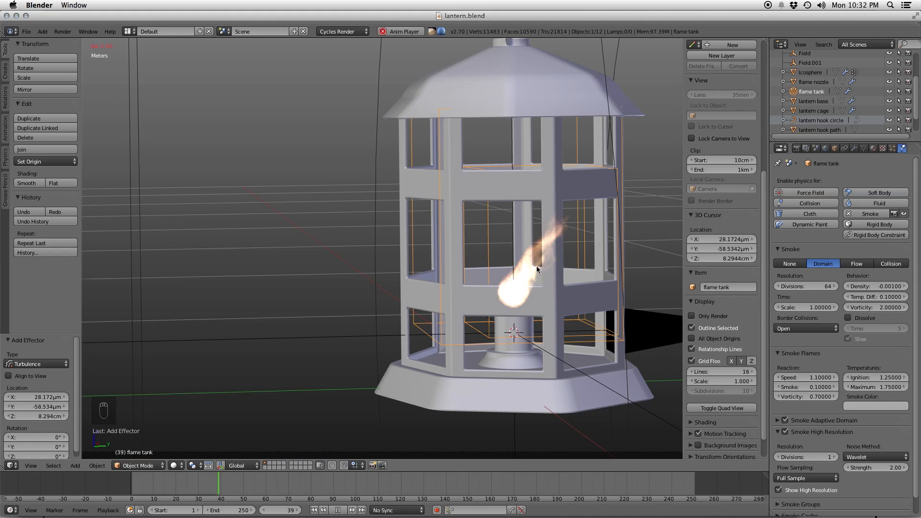
key("z")
scroll(544, 308, "up", 3)
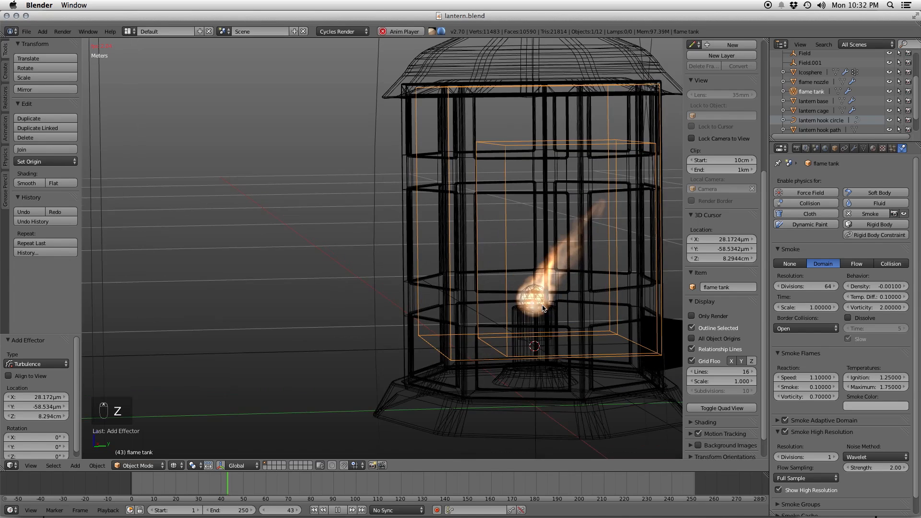
scroll(542, 304, "up", 2)
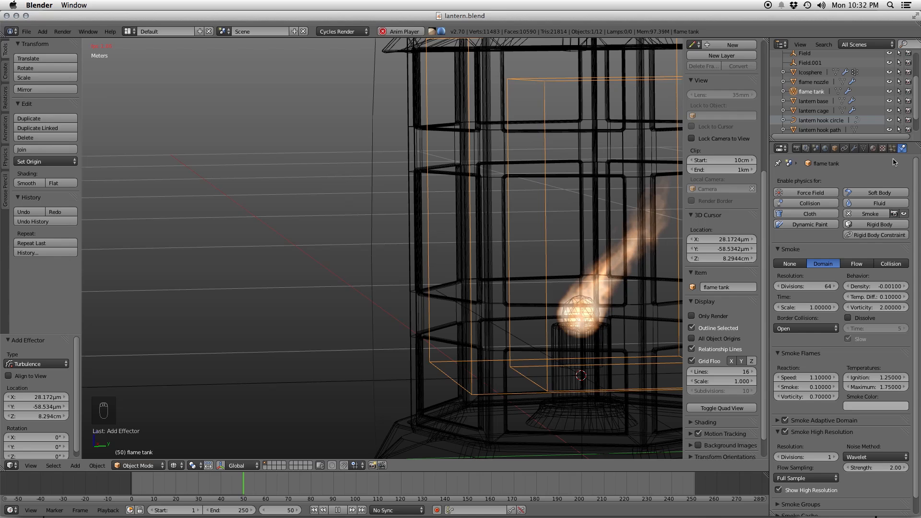
- Stop the playback, set the Icosphere fire emitter's flow surface value to 0.7 and save the file
left_click(588, 304)
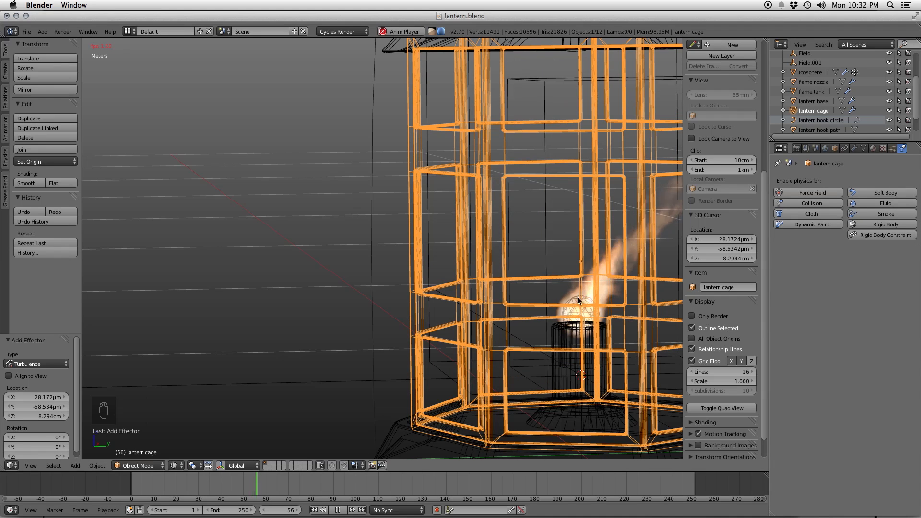
key("Escape")
left_click(577, 300)
left_click(810, 310)
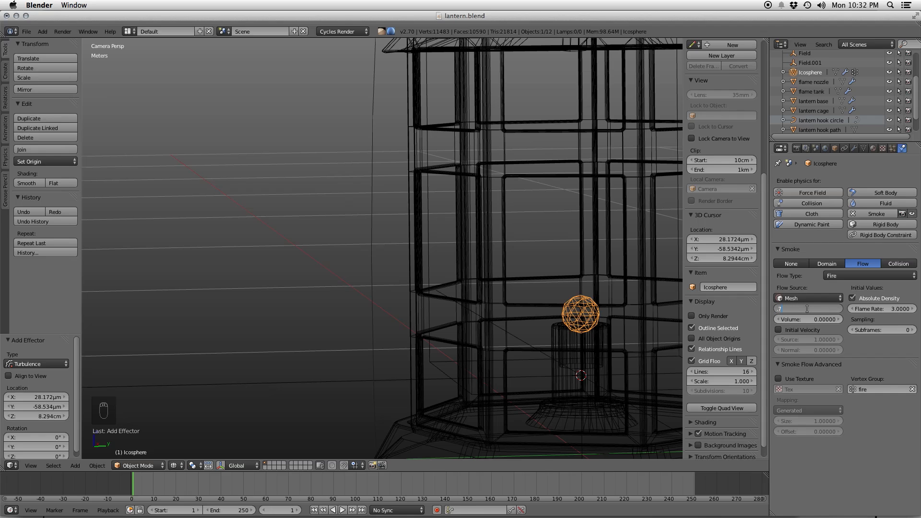
key("s")
key("s")
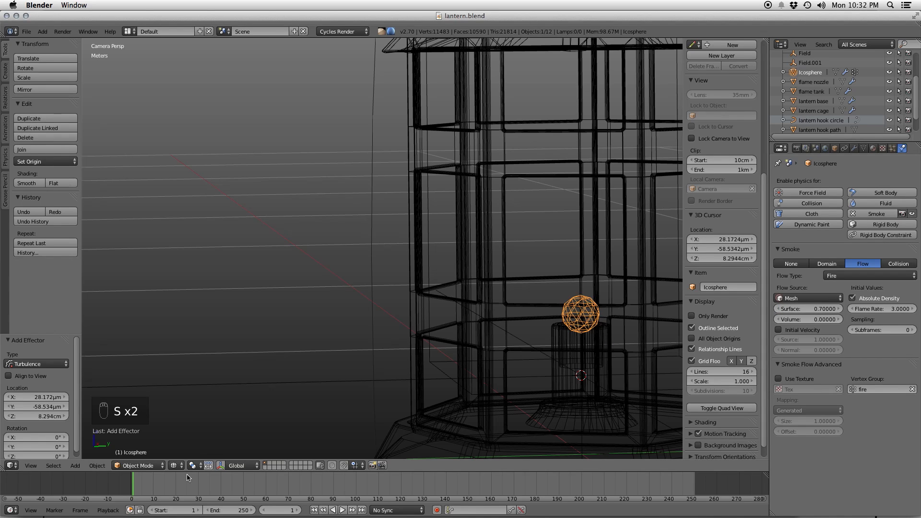
- Play the simulation and examine the flame in wireframe and solid shading with the flame tank selected
key("alt+a")
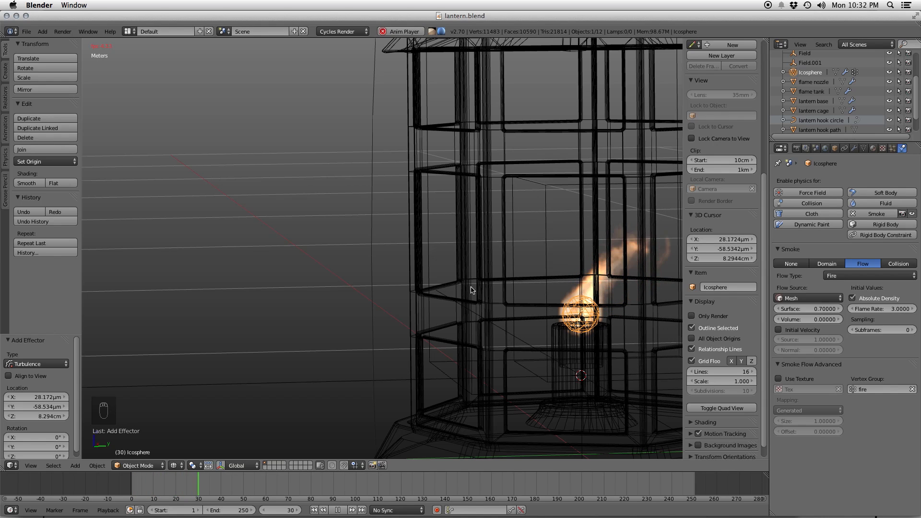
key("z")
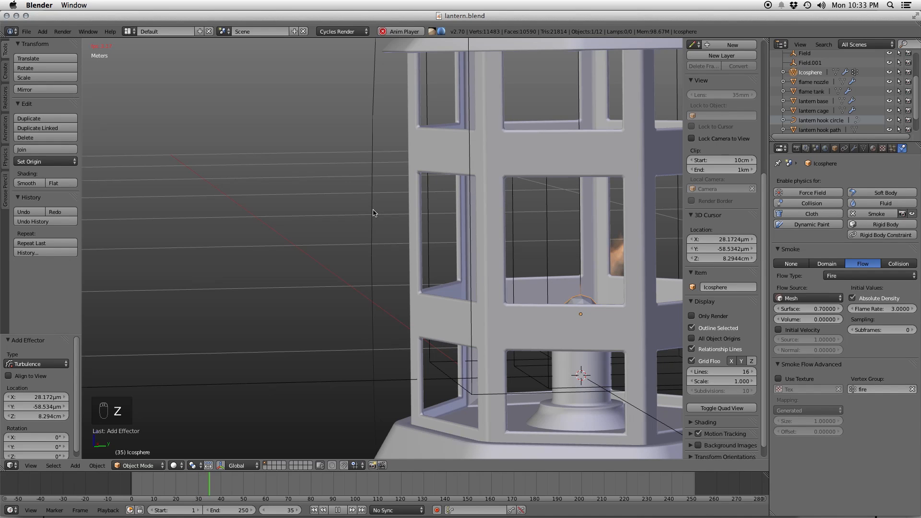
right_click(374, 215)
key("z")
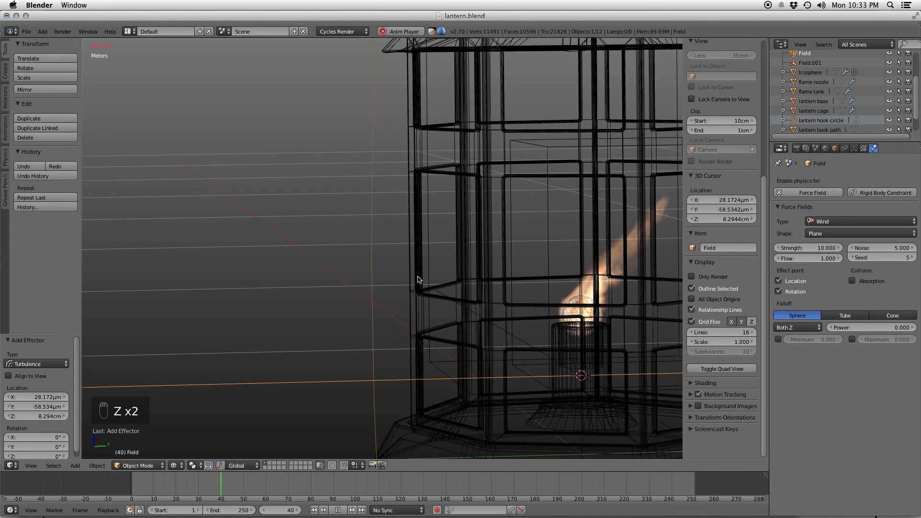
scroll(384, 248, "down", 1)
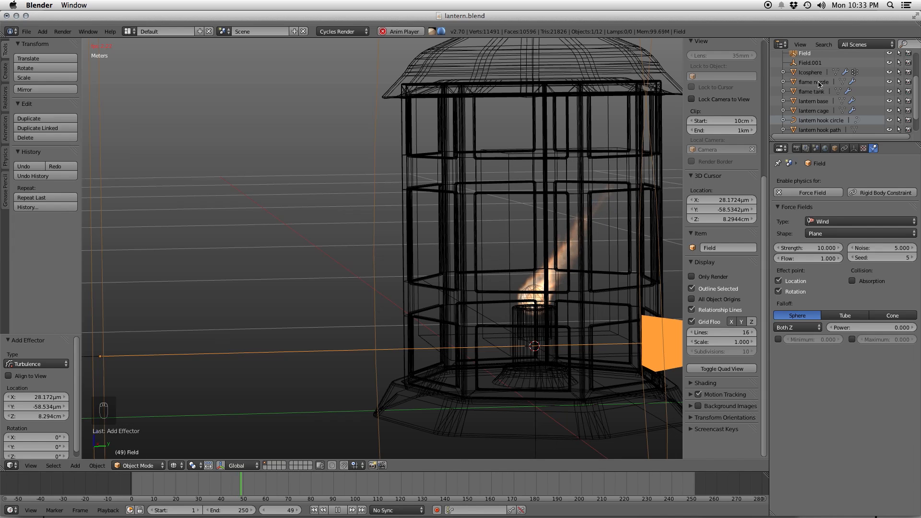
right_click(519, 247)
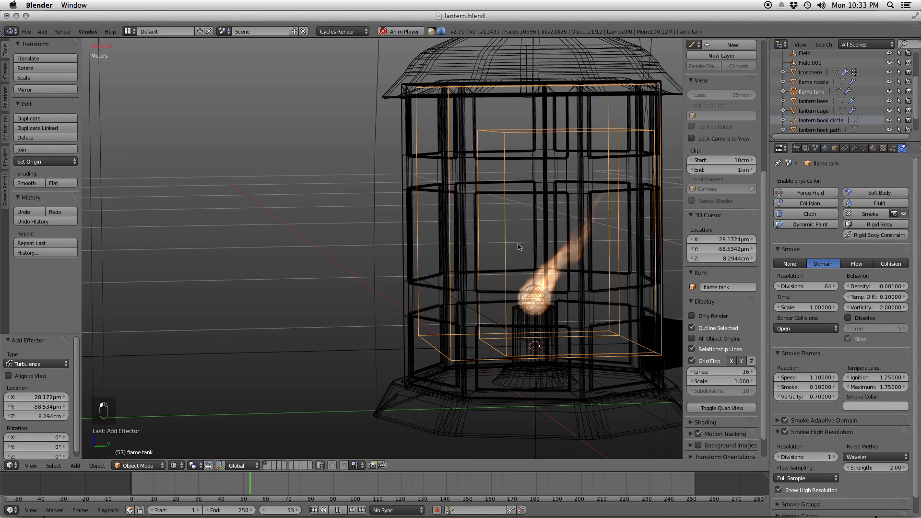
key("z")
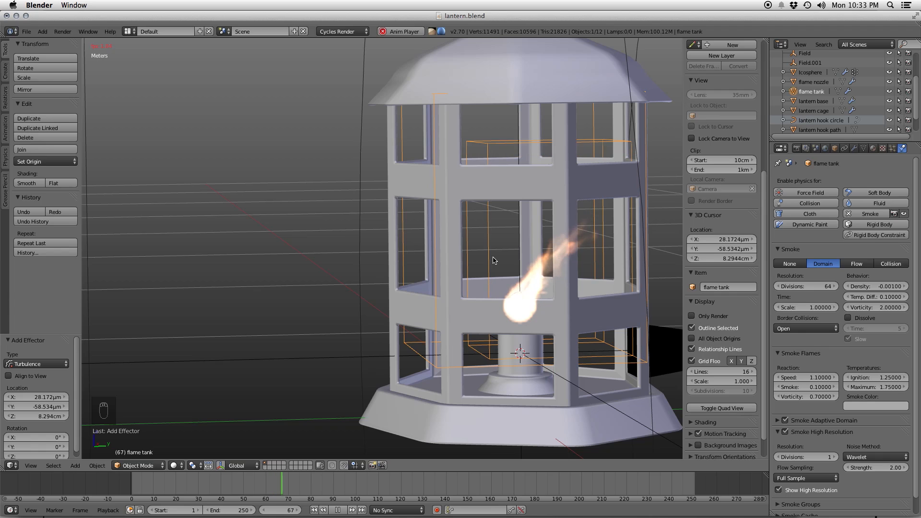
- Set the flame tank's flame reaction speed to 1, save the file and replay the simulation
key("Escape")
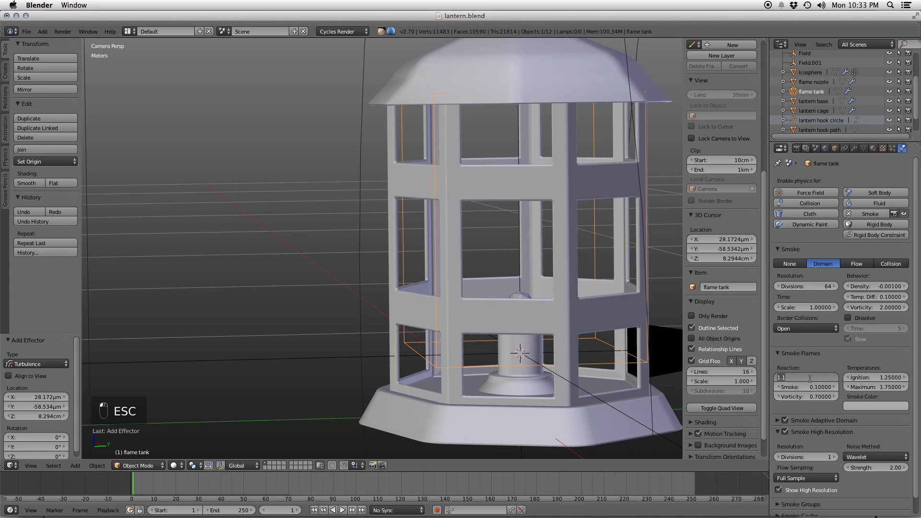
type("1")
key("Return")
key("super+s")
key("Return")
key("alt+a")
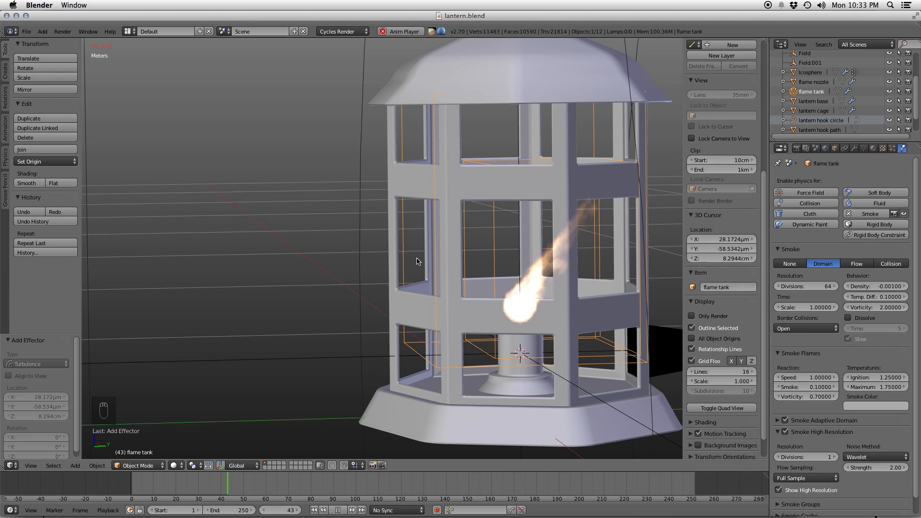
- Lower the flame reaction speed to 0.7, save the file and replay the simulation
key("Escape")
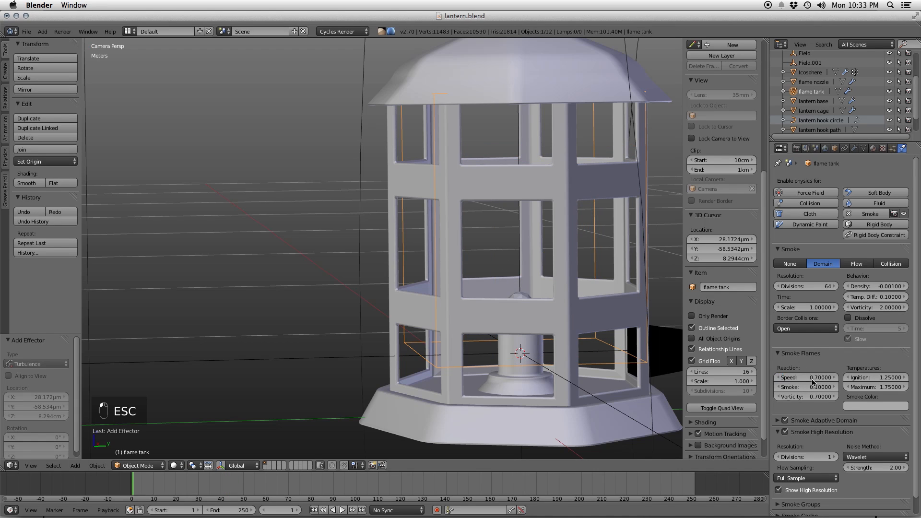
key("s")
key("s")
key("alt+a")
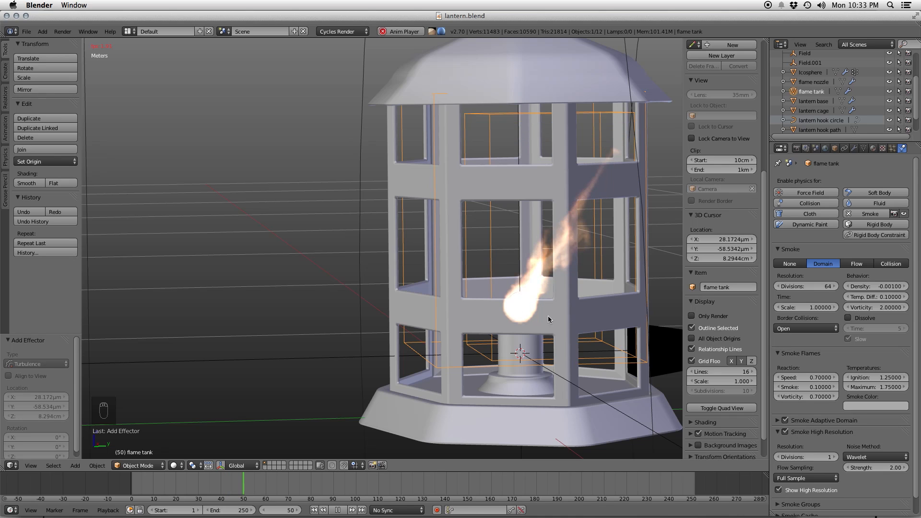
- Stop the playback, set the flame reaction speed to 0.85 and the flame vorticity to 0.5, and save
key("Escape")
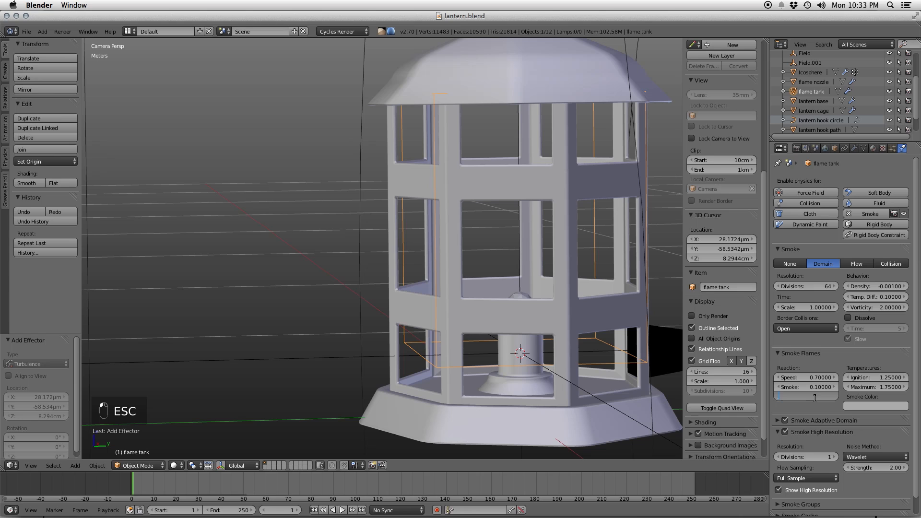
left_click(836, 378)
left_click(812, 379)
key("s")
key("s")
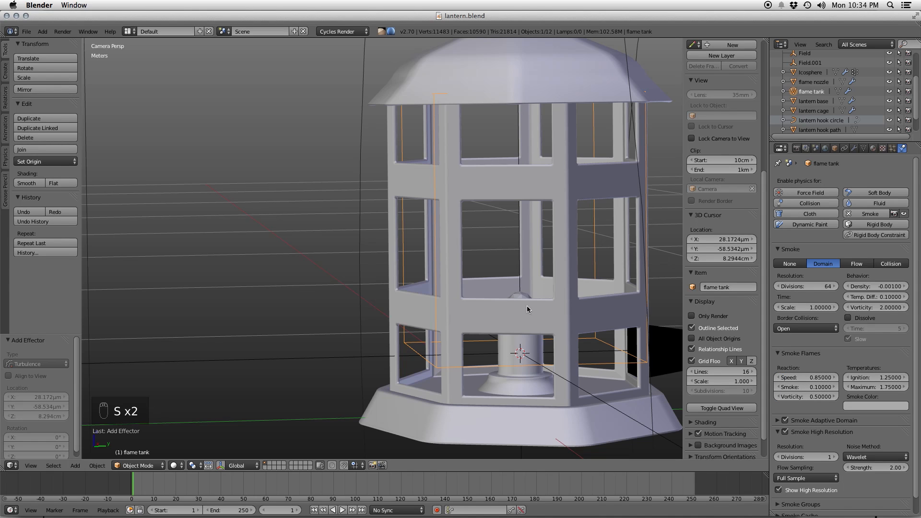
- Set the turbulence force field's strength to 40 and save the file
right_click(378, 358)
left_click(815, 248)
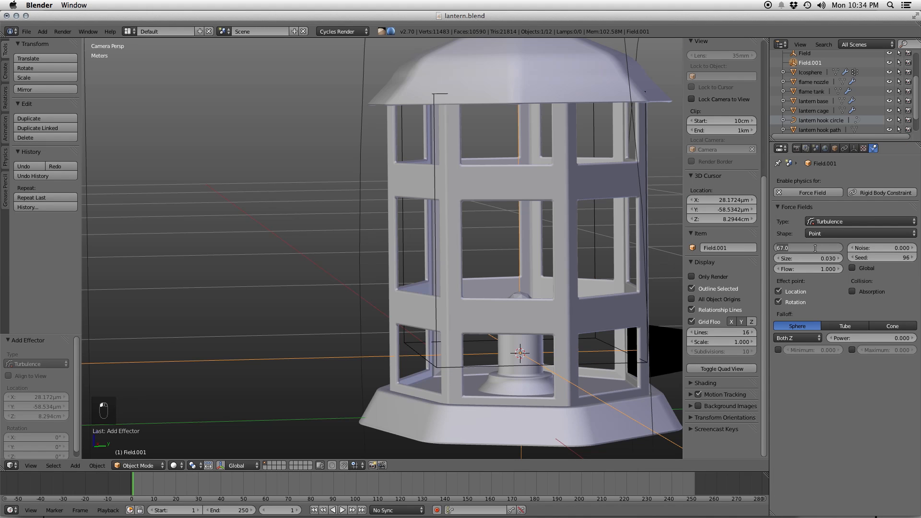
key("super+s")
left_click(626, 278)
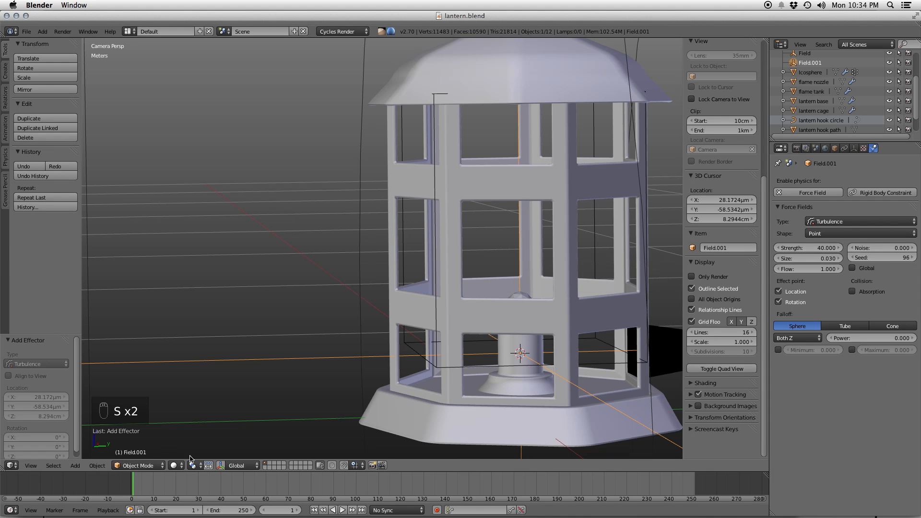
- Play the simulation with the flame tank selected to check the flame's motion, and stop it
key("alt+a")
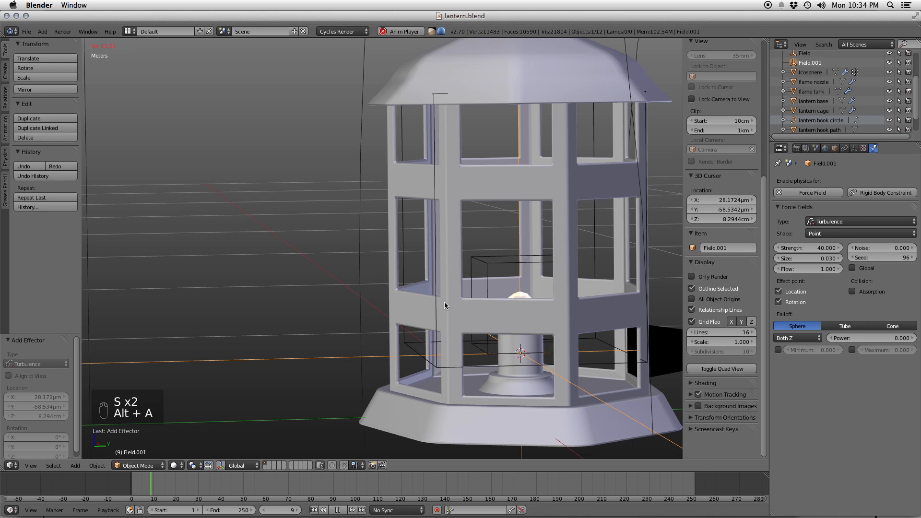
right_click(500, 237)
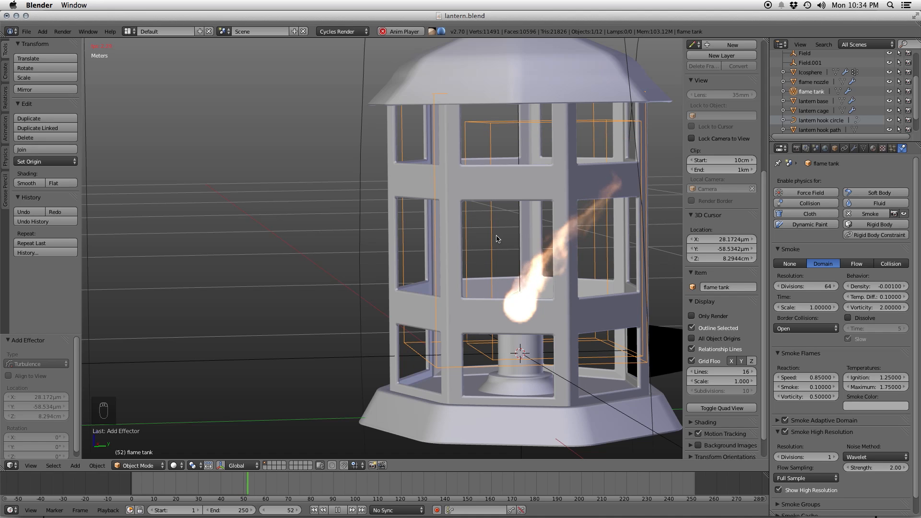
key("Escape")
- Rename the turbulence force field object Field.001 as Turbulence
right_click(278, 366)
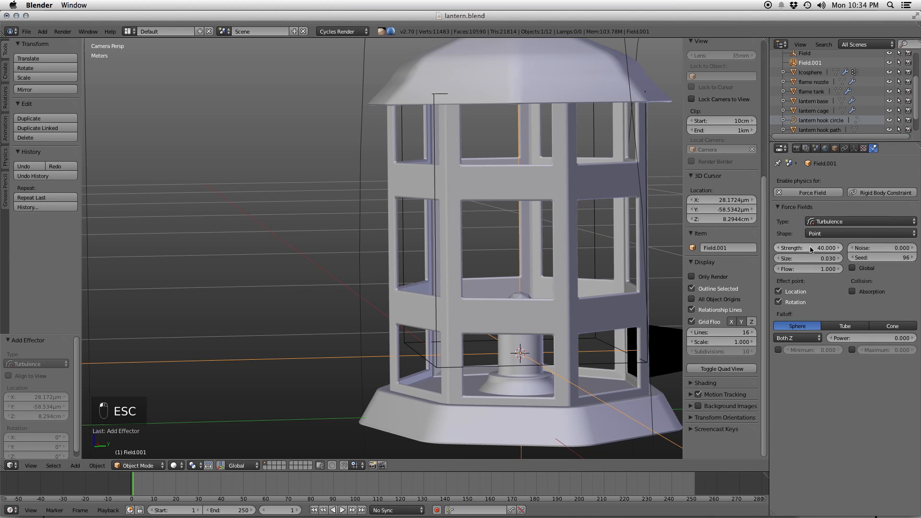
left_click(835, 148)
left_click(810, 181)
type("turmbulen")
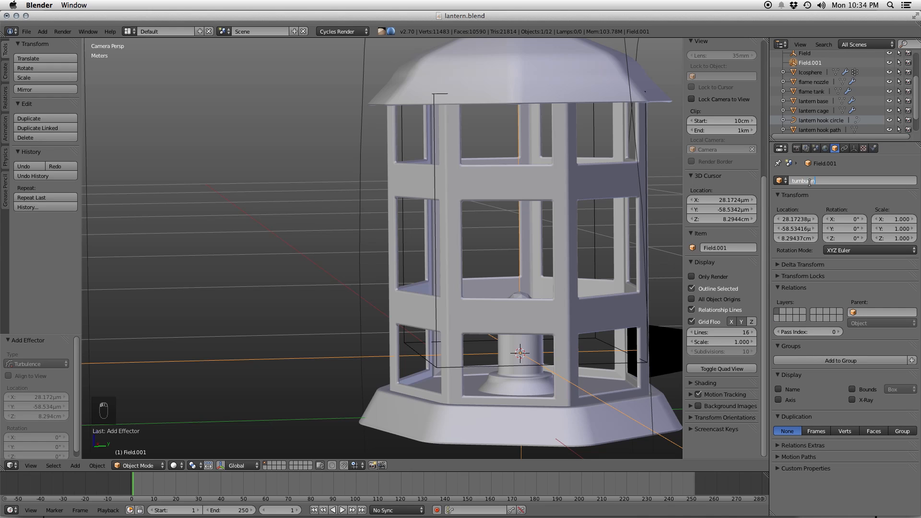
type("ce")
key("Return")
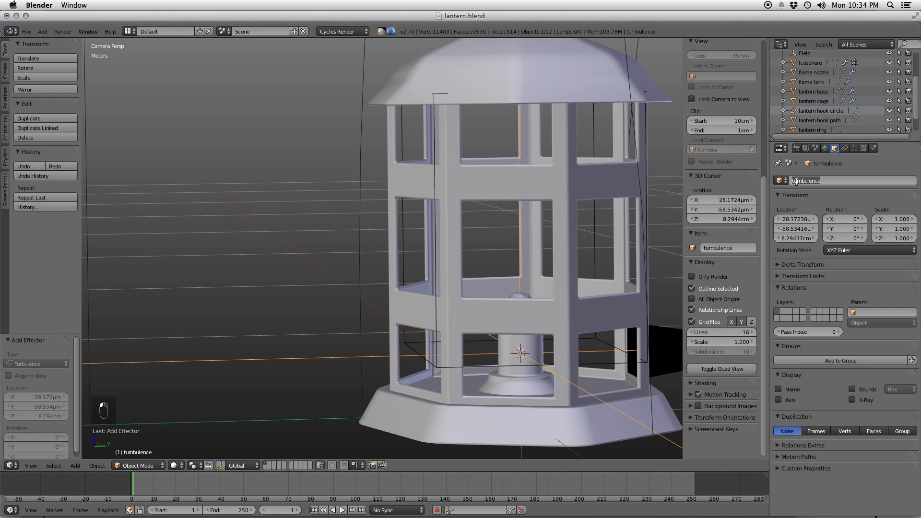
key("BackSpace")
type("Tr")
key("Return")
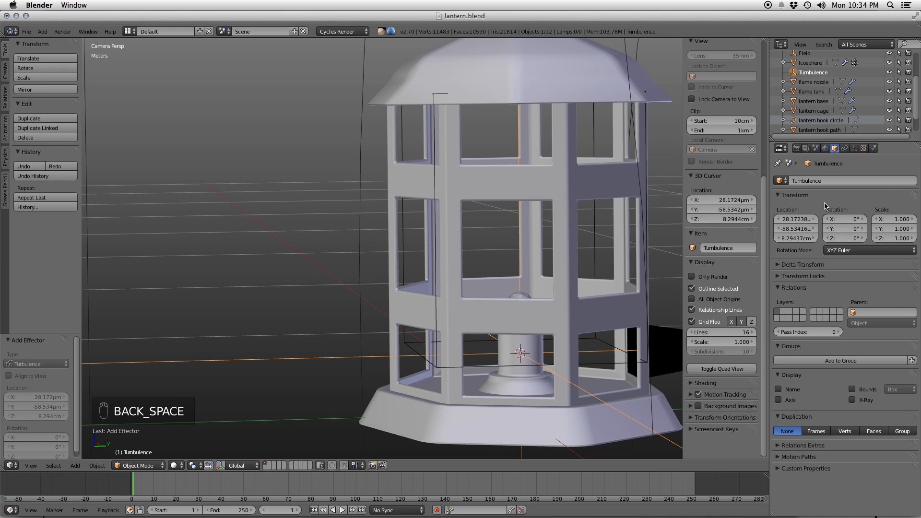
- Rename the wind force field object as Wind
left_click(803, 54)
left_click(814, 181)
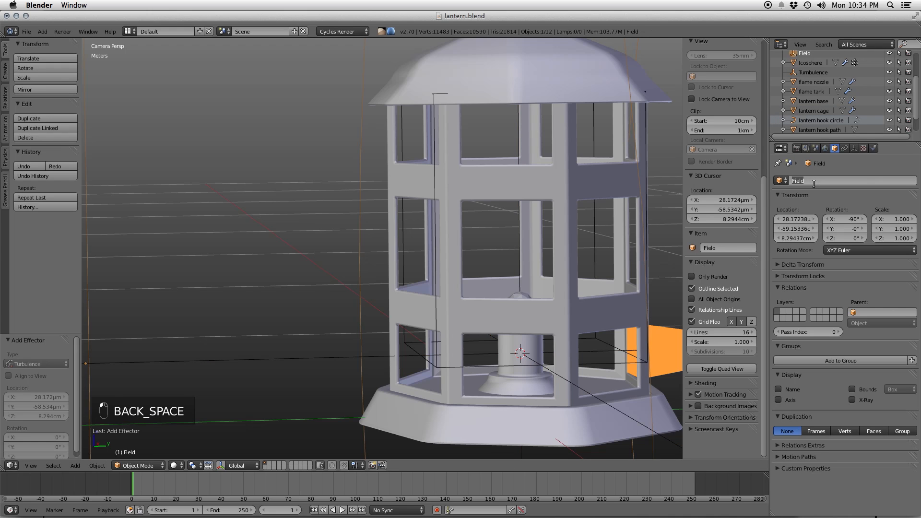
type("Wind")
key("Return")
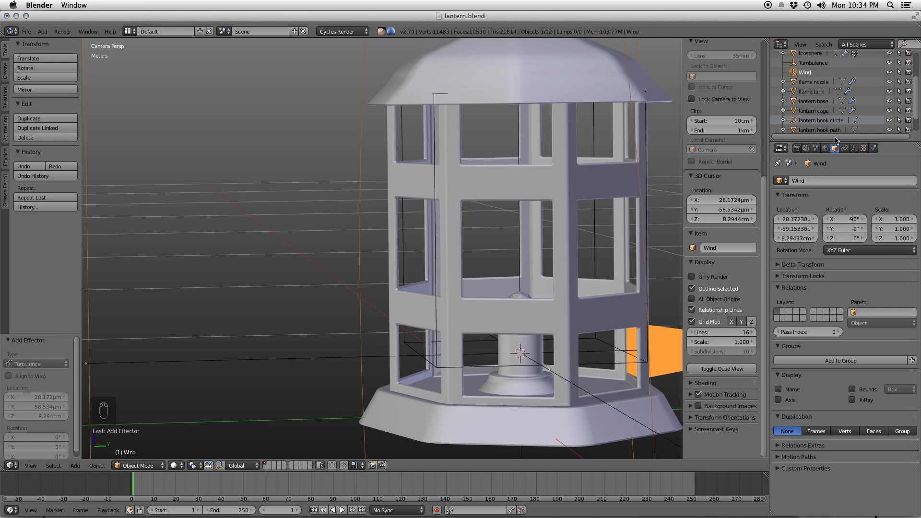
- Set the Wind force field's strength to 7 and save the file
left_click(854, 149)
left_click(874, 149)
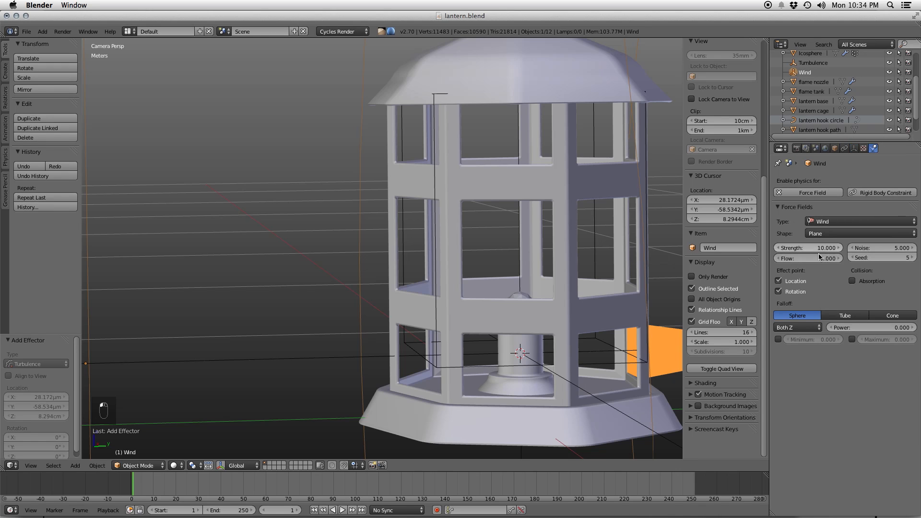
type("7")
key("Return")
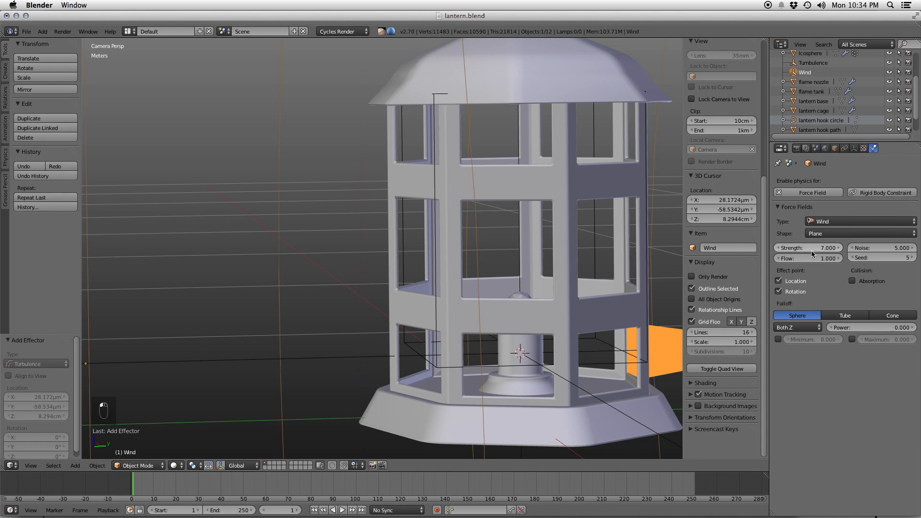
key("super+s")
key("Return")
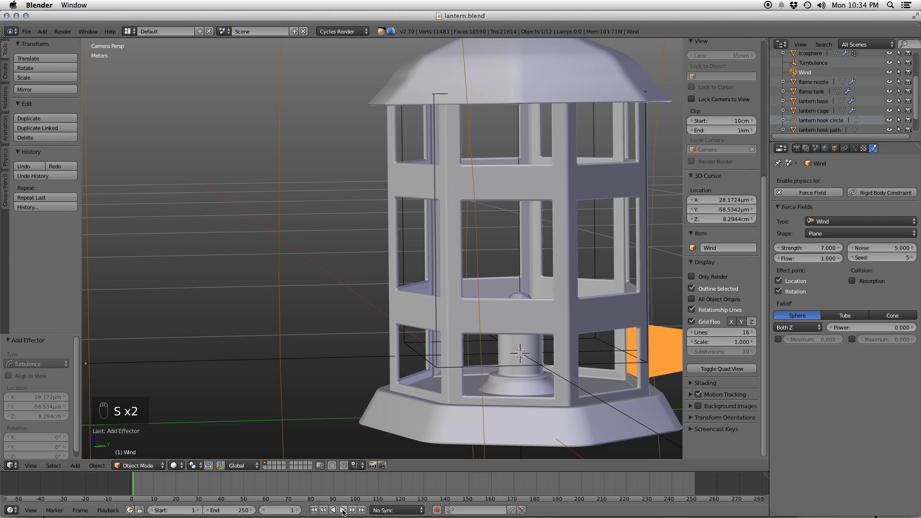
- Play the simulation with the flame tank selected to check the flame, stop it and save the file
key("alt+a")
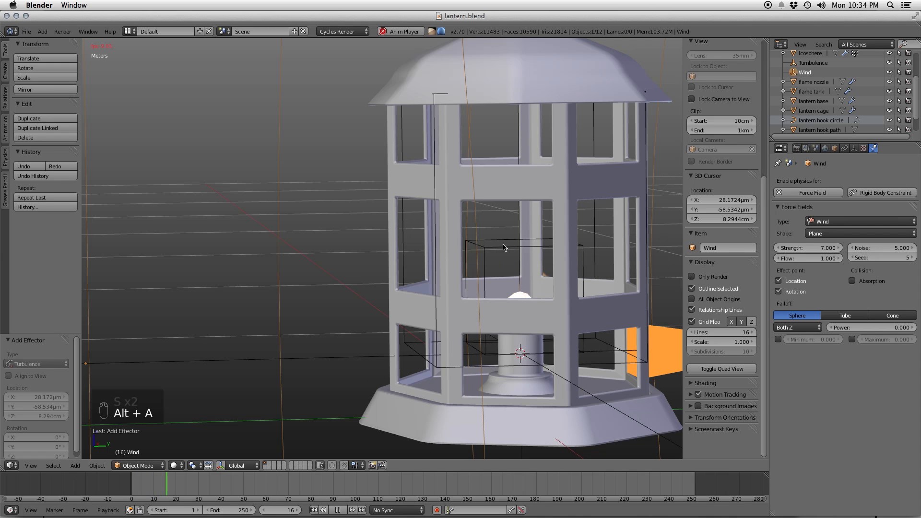
right_click(502, 259)
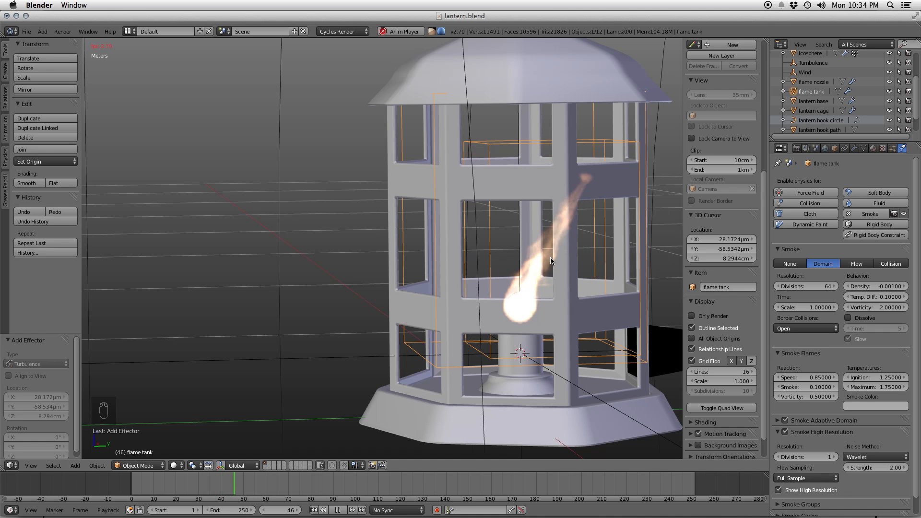
key("Escape")
key("super+s")
left_click(554, 279)
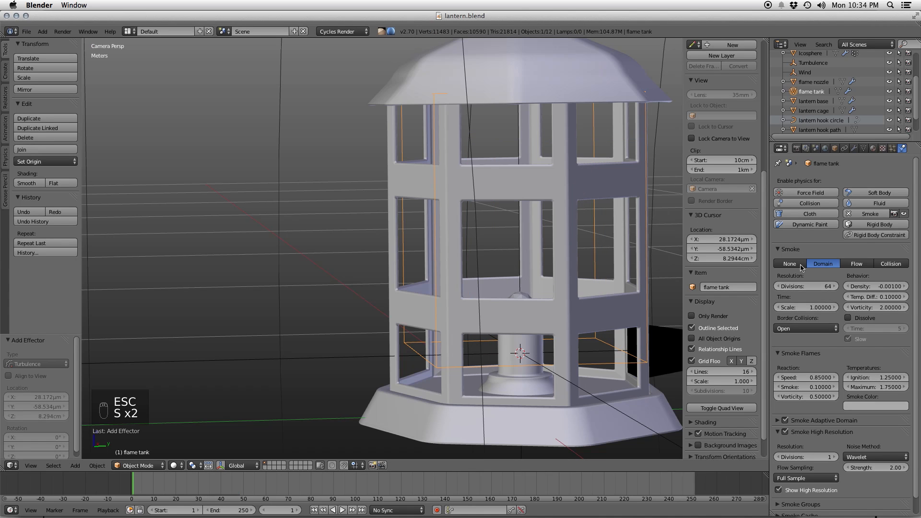
- Set the flame tank's smoke high resolution divisions to 3
left_click(791, 249)
left_click(843, 365)
left_click(842, 365)
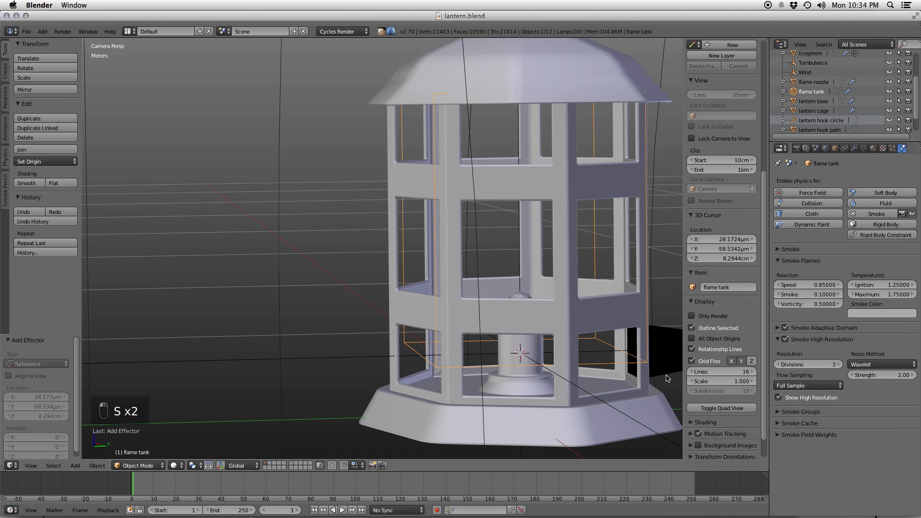
- Set the flame tank's smoke cache end frame to 200
left_click(797, 423)
scroll(825, 447, "down", 3)
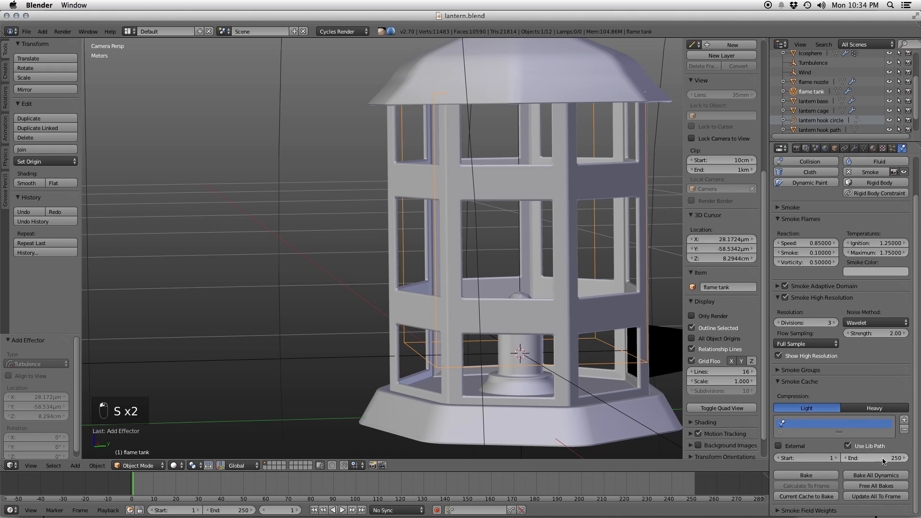
left_click(879, 460)
type("200")
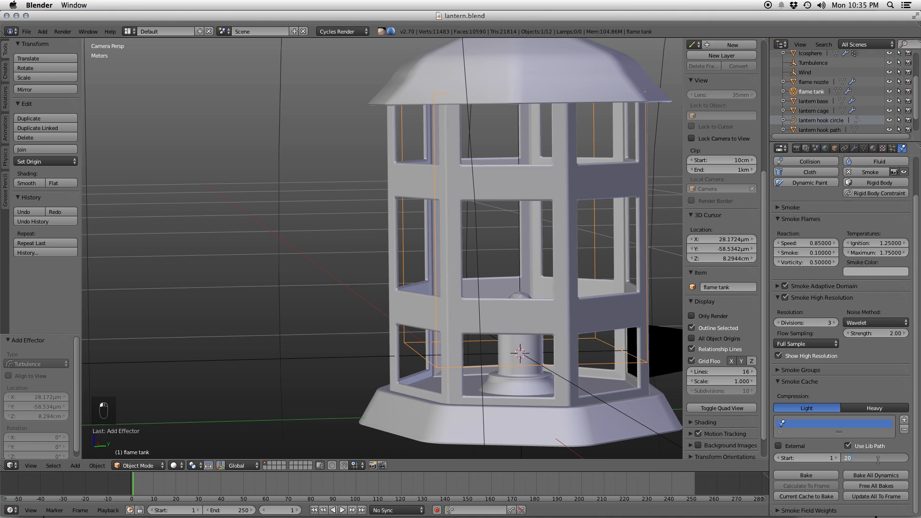
key("Return")
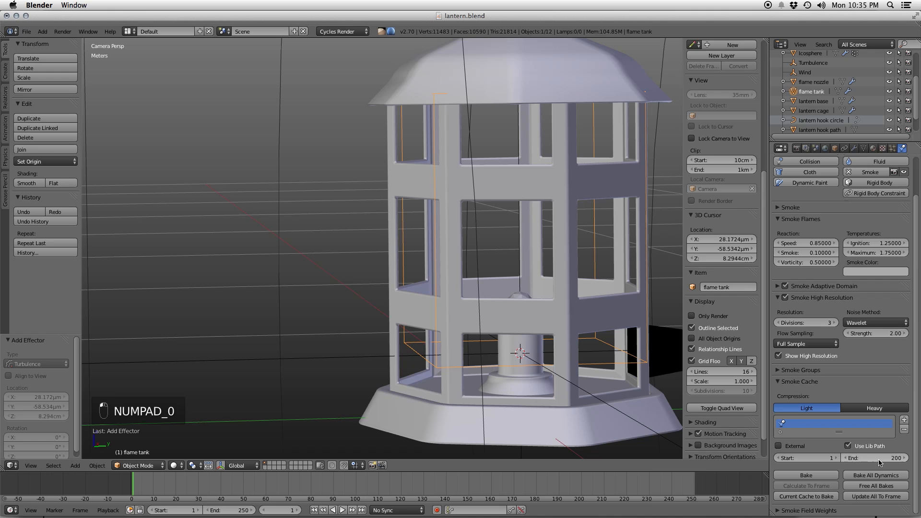
- Name the flame tank's smoke cache lantern_flame and save the file
left_click(796, 426)
type("lantern")
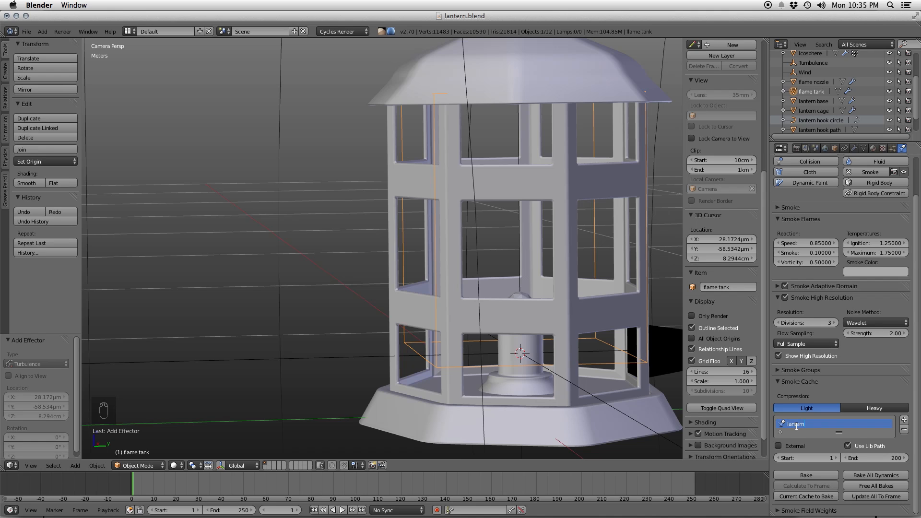
type("_flame")
key("Return")
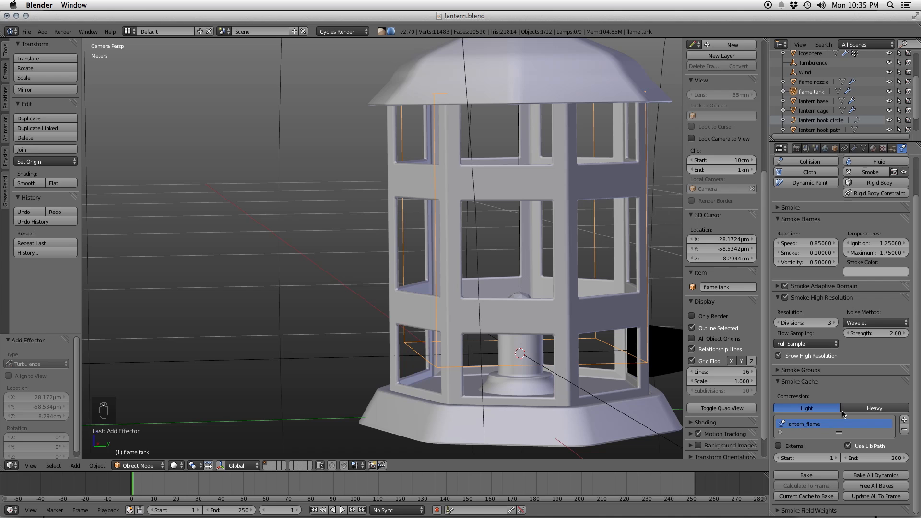
key("super+s")
key("super+s")
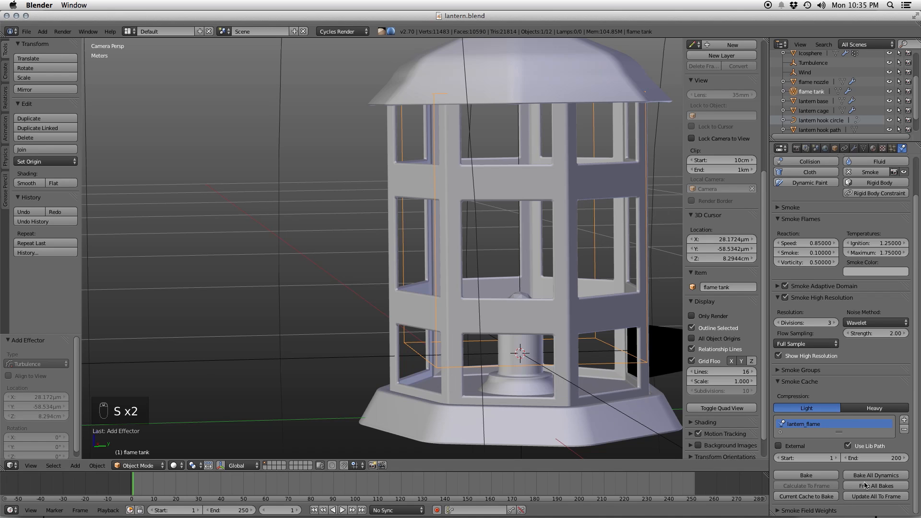
- Bake the flame tank's smoke cache with Heavy compression and save the file
left_click(876, 409)
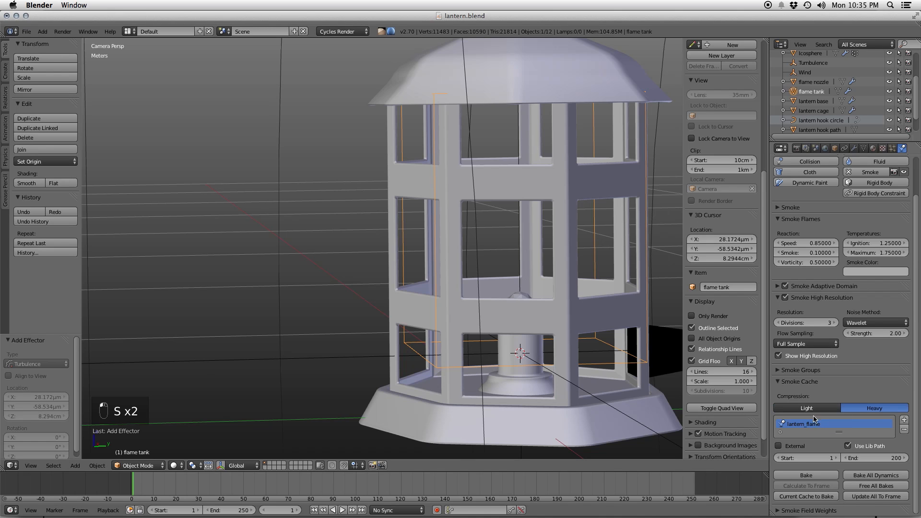
left_click(802, 476)
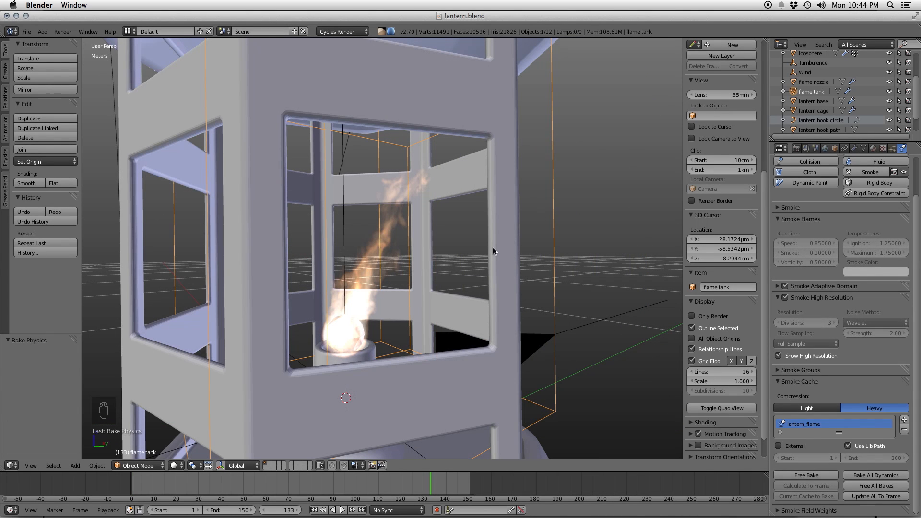
scroll(489, 241, "down", 5)
middle_click_drag(485, 207, 483, 229)
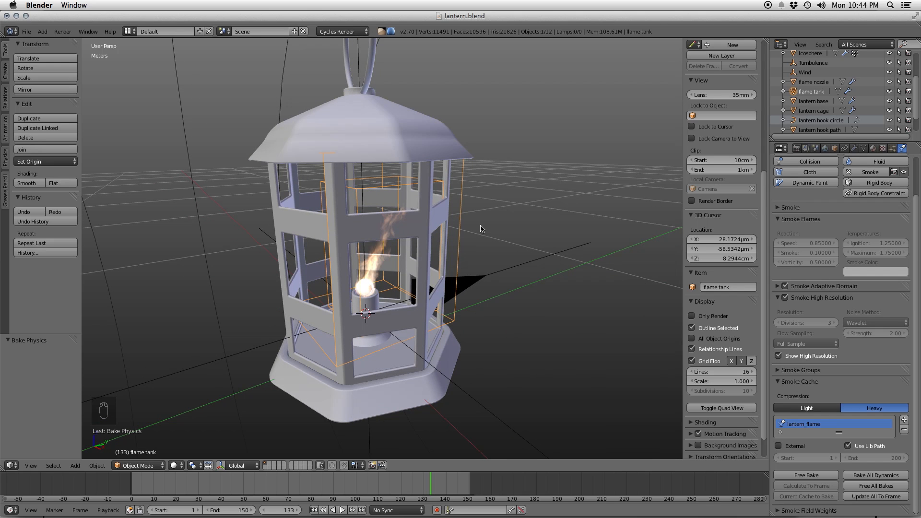
scroll(482, 229, "up", 5)
key("super+s")
left_click(501, 227)
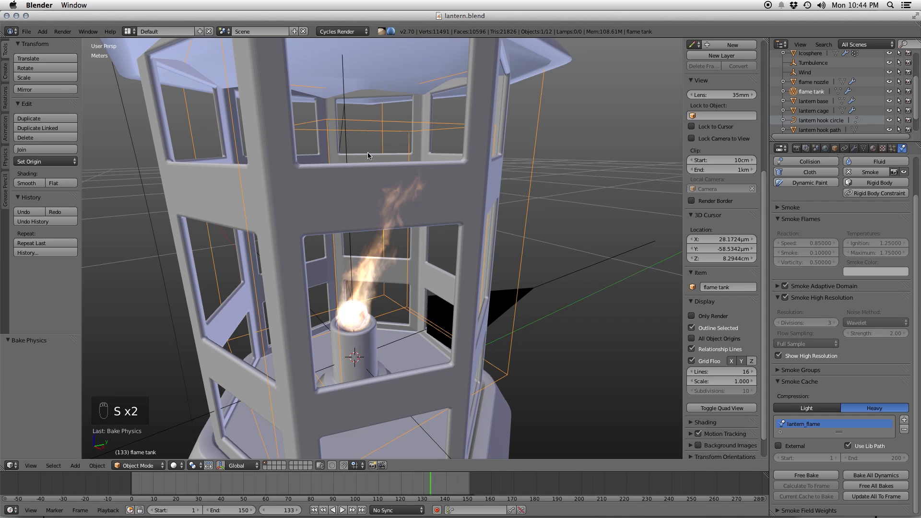
- Switch to the Materials screen layout and show the flame tank's material settings and nodes
left_click(127, 31)
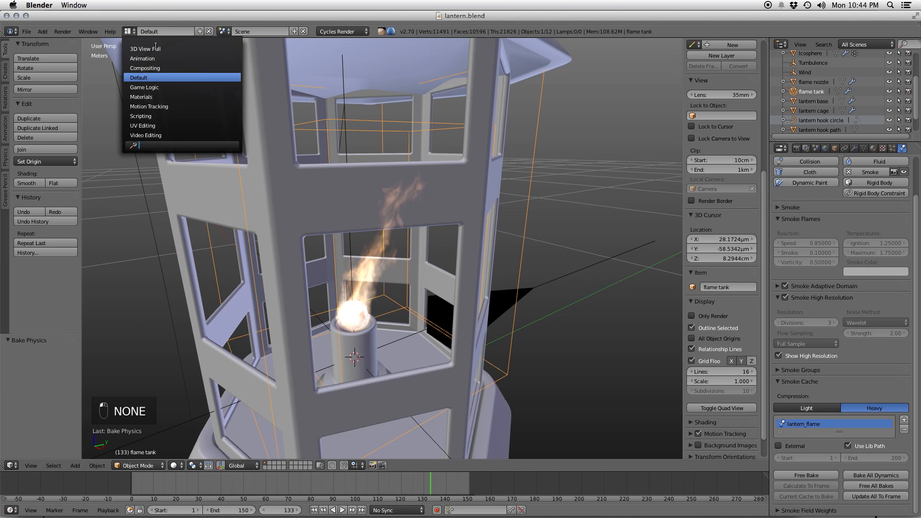
left_click(160, 97)
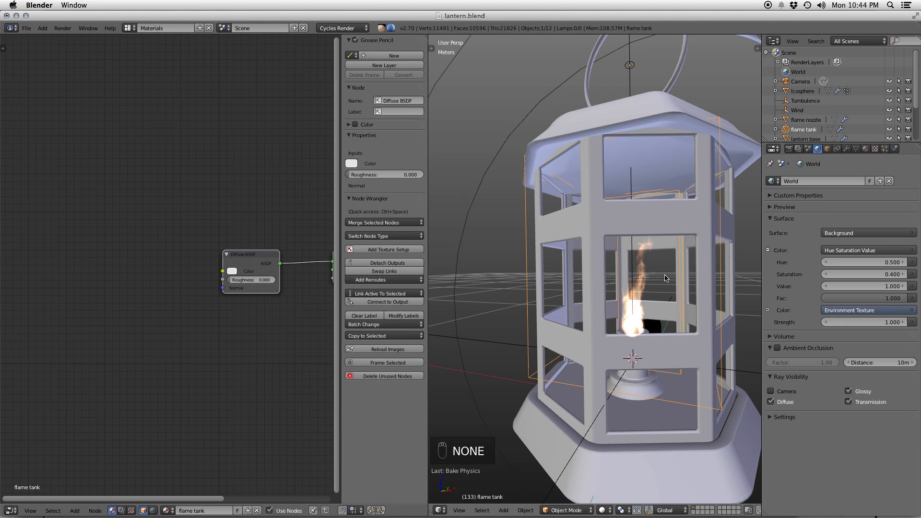
middle_click_drag(206, 304, 97, 307)
scroll(188, 313, "up", 3)
left_click(866, 149)
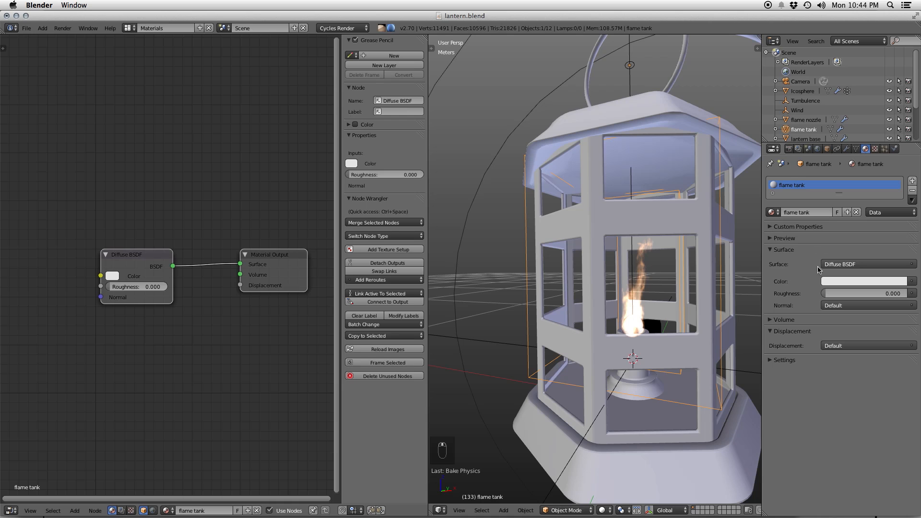
- Replace the flame tank's Diffuse BSDF node with an Emission shader linked to the material output's Volume
left_click(147, 261)
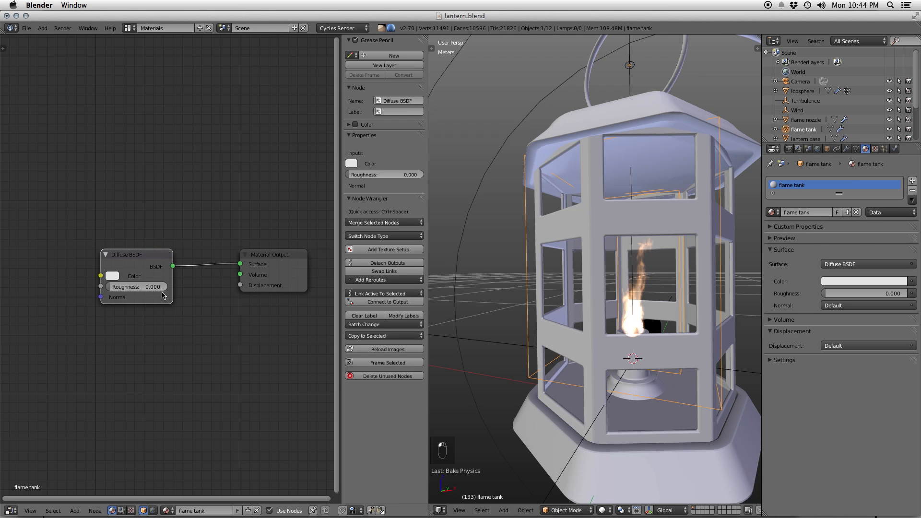
key("x")
key("shift+a")
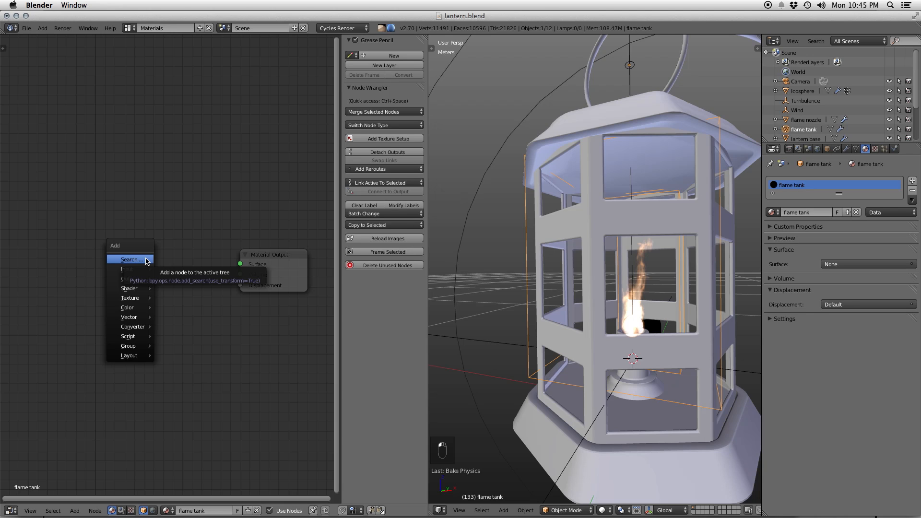
mouse_move(134, 288)
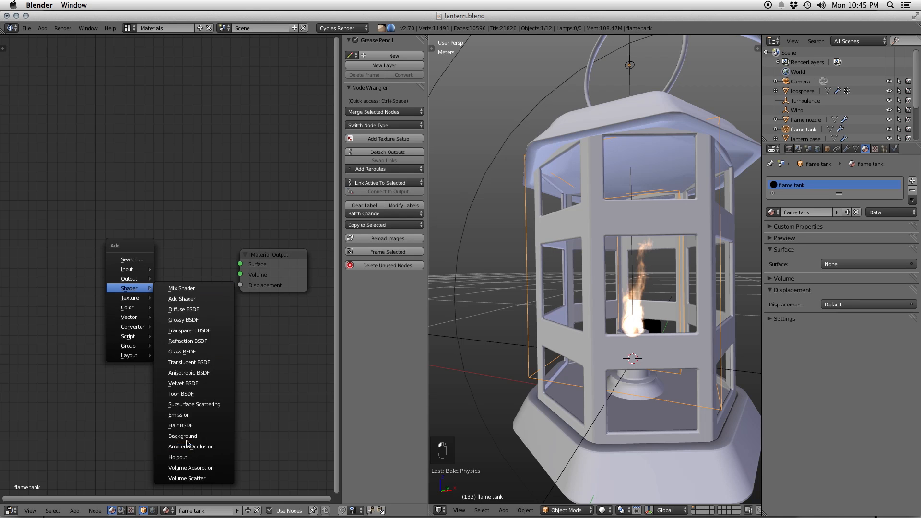
left_click(179, 415)
left_click(144, 312)
left_click_drag(169, 310, 240, 274)
middle_click_drag(208, 405, 277, 402)
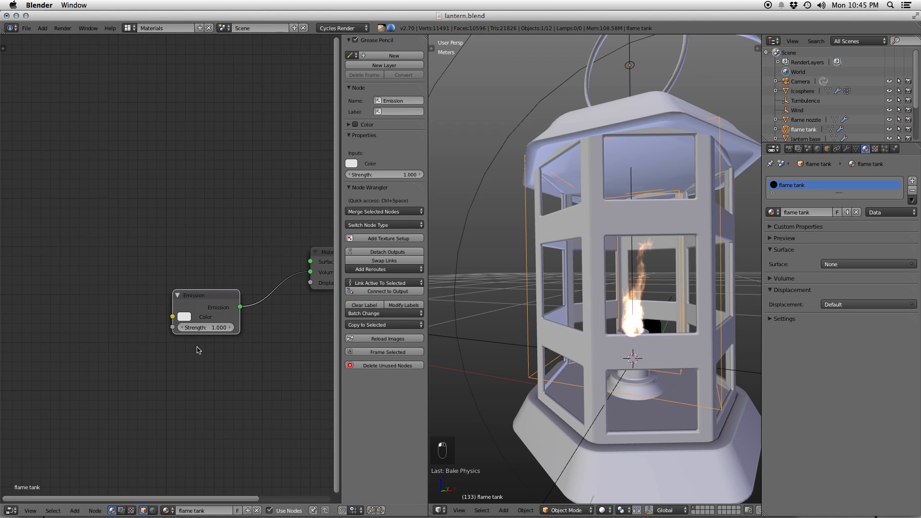
- Add an Attribute node reading flame, link its Fac to the Emission node's Strength and save the file
middle_click_drag(214, 337, 241, 333)
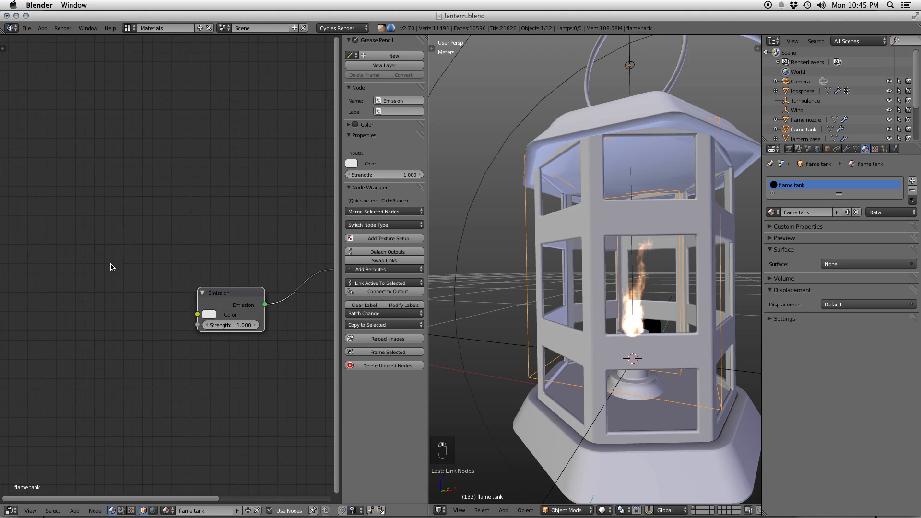
key("shift+a")
mouse_move(104, 246)
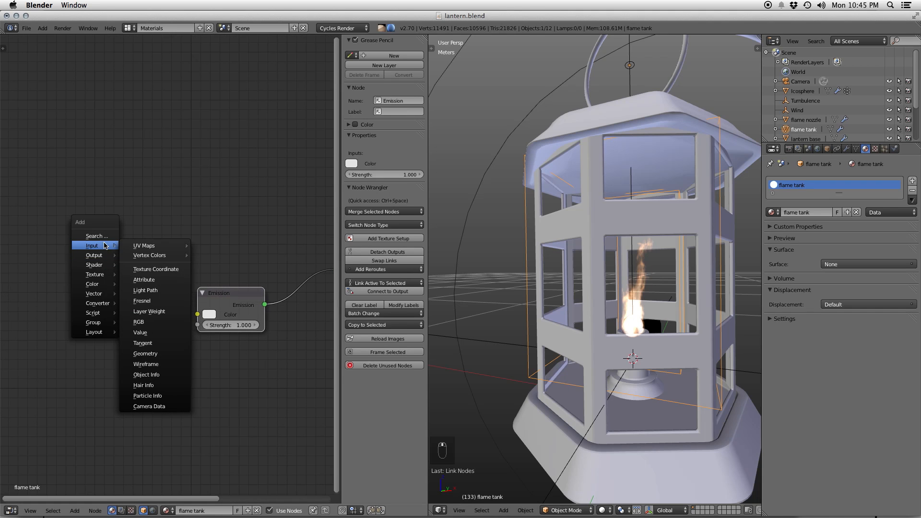
left_click(144, 280)
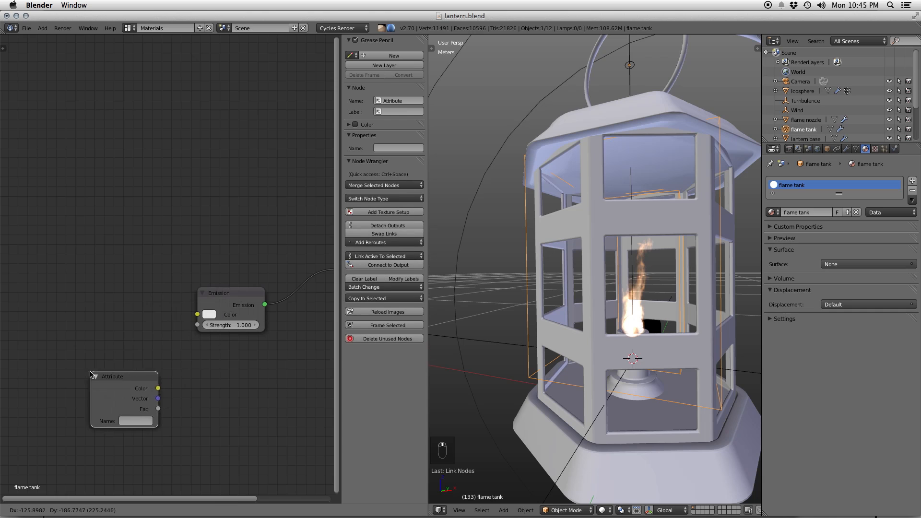
left_click(54, 301)
left_click(97, 345)
type("flame")
key("Return")
left_click_drag(127, 334, 197, 324)
key("super+s")
left_click(544, 291)
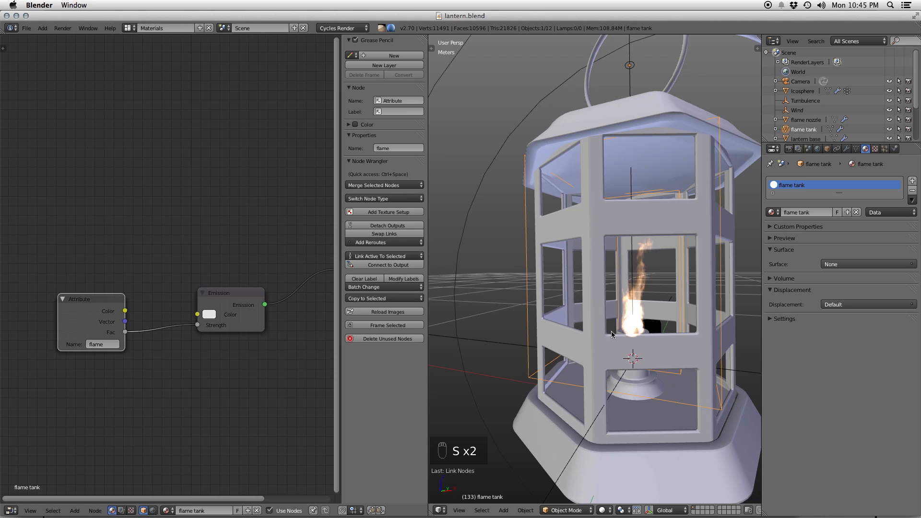
- Set the viewport shading to Rendered and hide the Icosphere to preview the flame
left_click(603, 508)
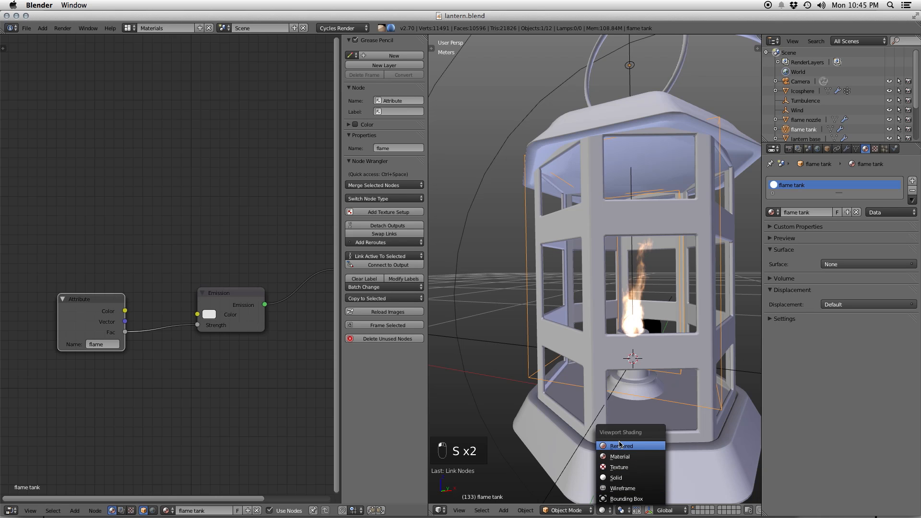
left_click(619, 445)
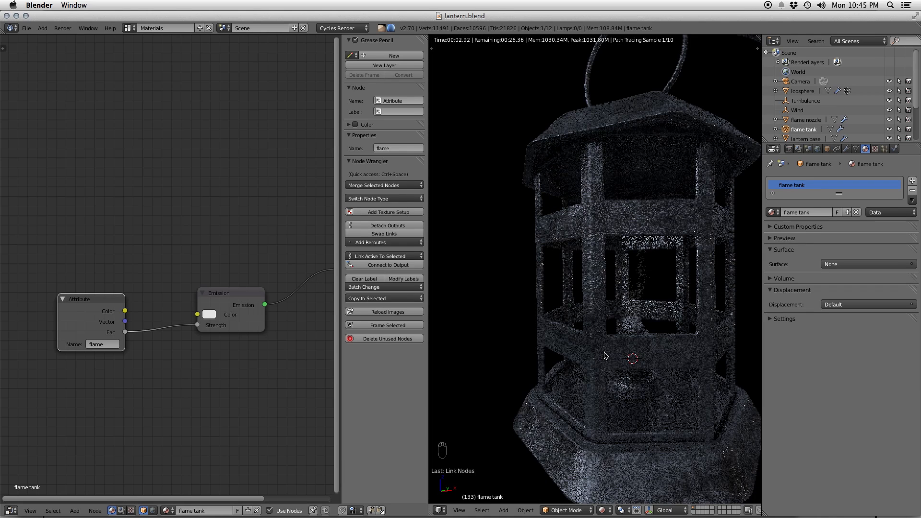
scroll(606, 355, "up", 2)
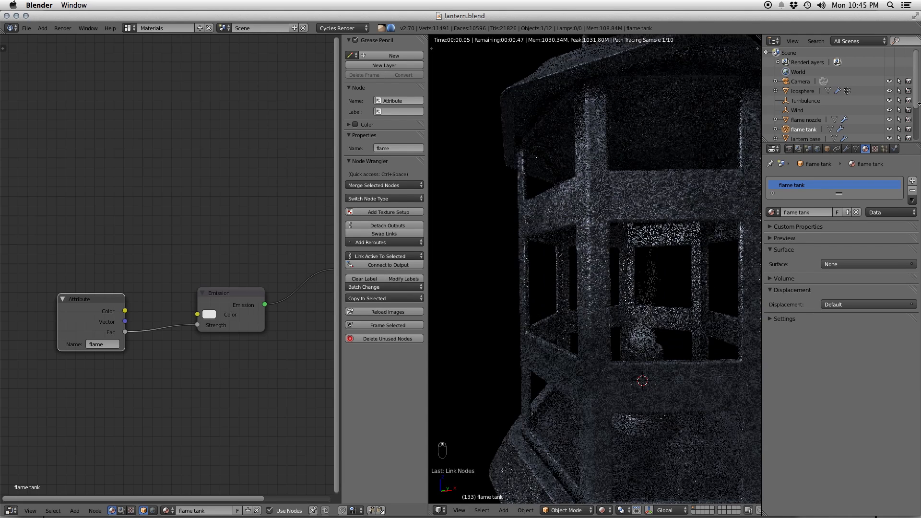
left_click(890, 91)
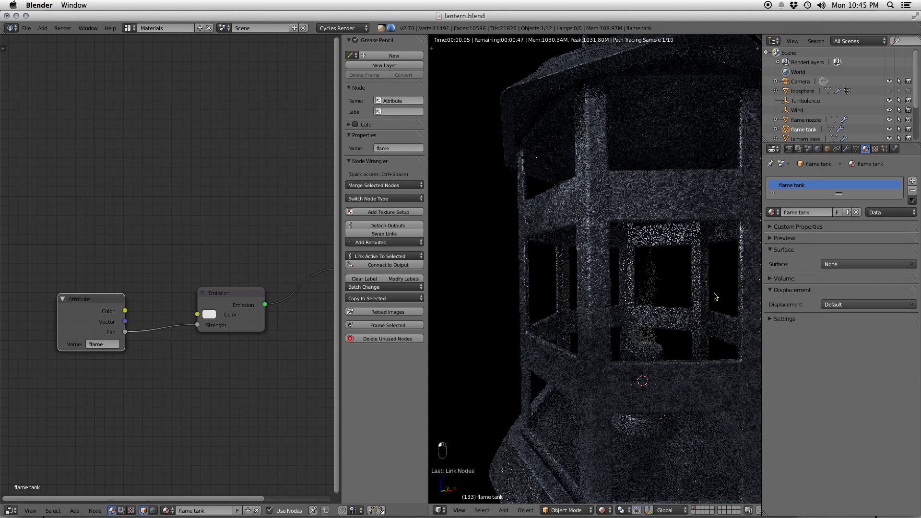
scroll(613, 304, "down", 2)
mouse_move(614, 304)
middle_mouse_down()
mouse_move(685, 307)
mouse_move(652, 302)
middle_mouse_up()
scroll(653, 303, "up", 4)
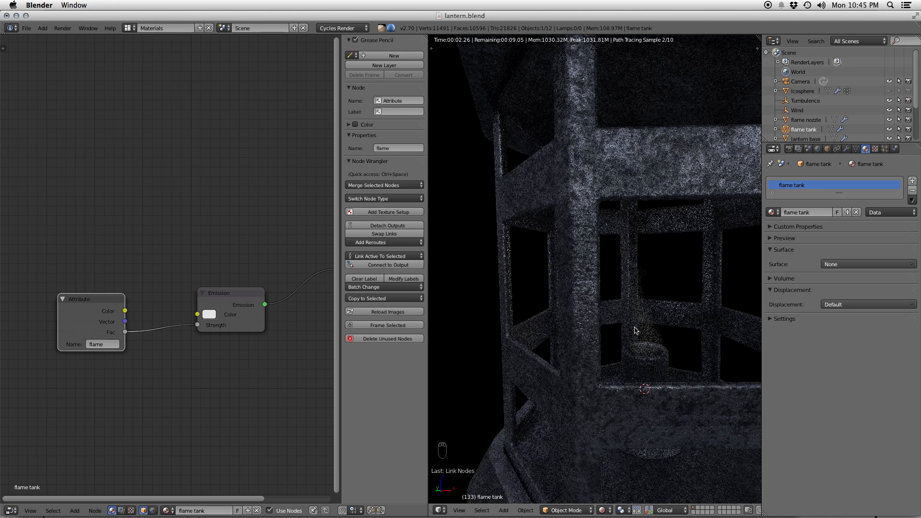
- Collapse the Attribute node, label it "flame atr" and move it away from the Emission node
middle_click_drag(200, 367, 230, 336)
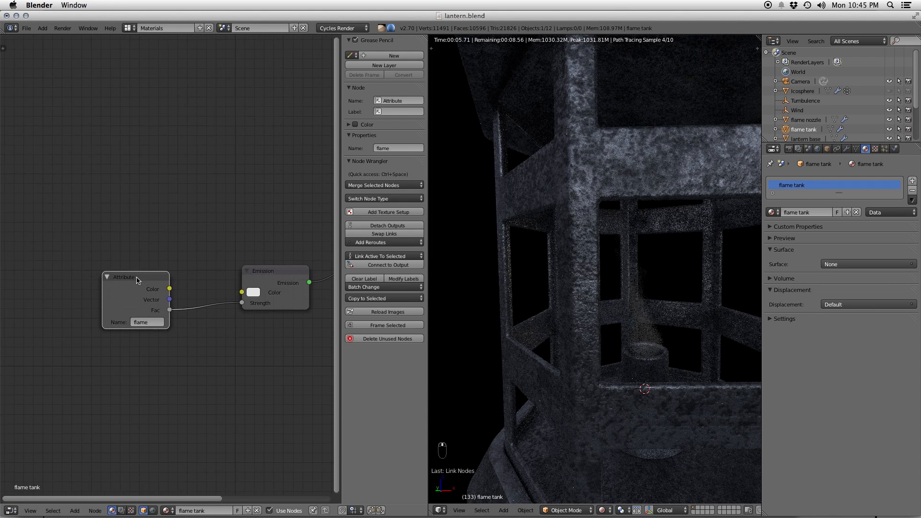
left_click(130, 283)
left_click(109, 278)
left_click(401, 111)
type("flame atr")
key("Return")
key("g")
left_click(119, 330)
- Insert a Multiply math node with value 15 between the flame attribute and the Emission Strength, placed below the Emission node
mouse_move(166, 335)
middle_mouse_down()
mouse_move(123, 330)
mouse_move(158, 319)
middle_mouse_up()
key("shift+a")
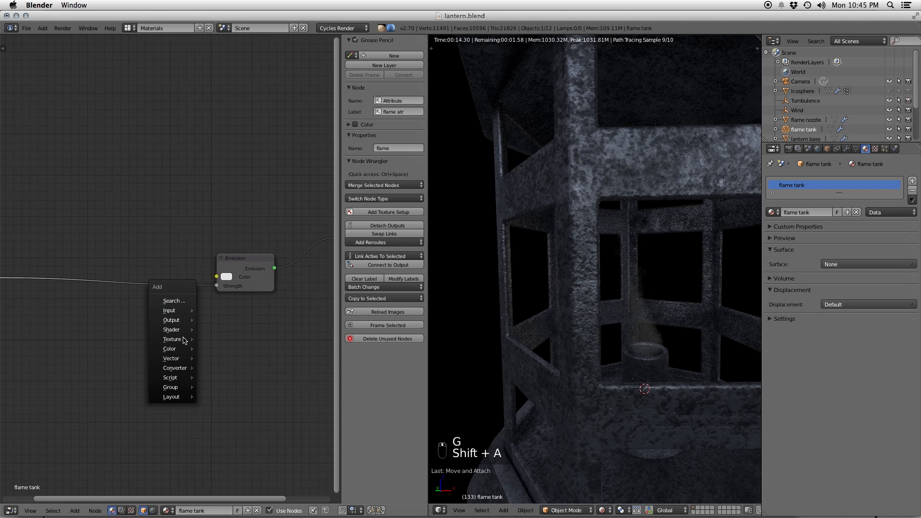
mouse_move(182, 368)
left_click(216, 368)
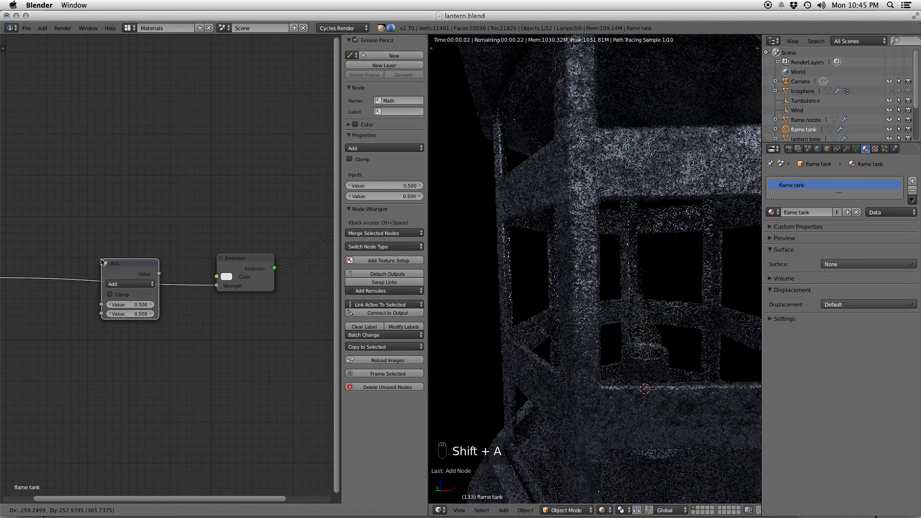
left_click(101, 282)
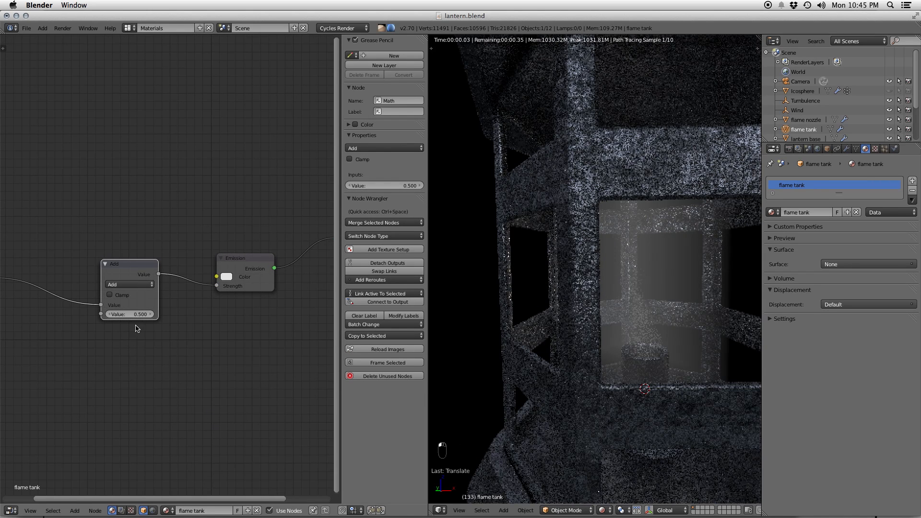
left_click(129, 285)
left_click(123, 270)
left_click(144, 315)
type("15")
key("Return")
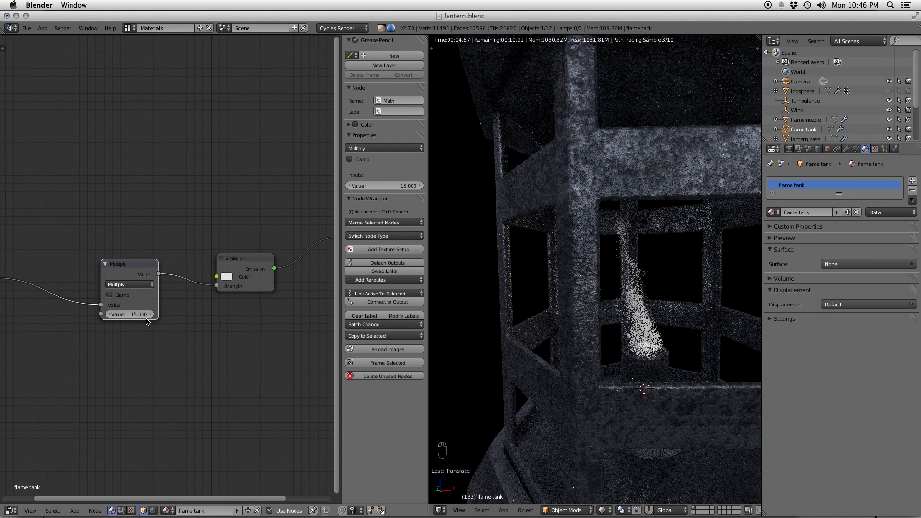
key("g")
left_click(136, 331)
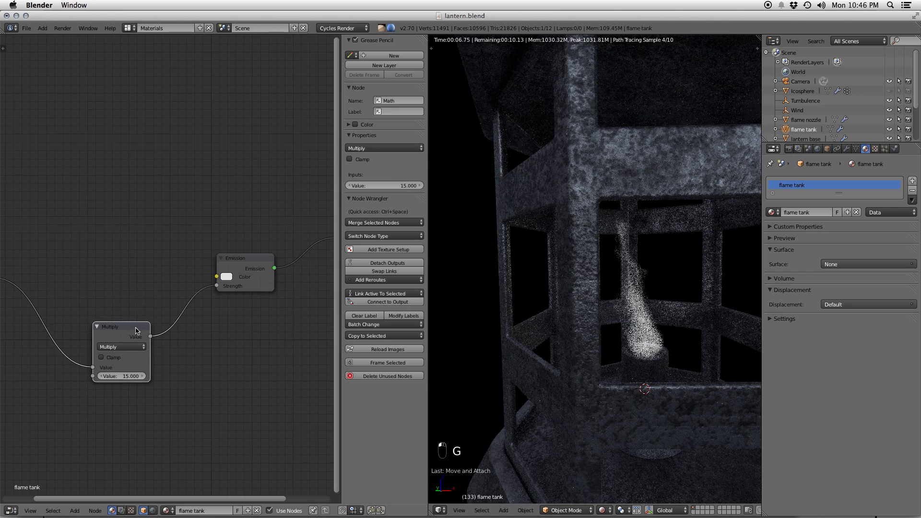
- Add a ColorRamp node fed by the flame attribute's Fac and link its Color to the Emission node's Color
middle_click_drag(137, 331, 169, 358)
key("shift+a")
mouse_move(122, 239)
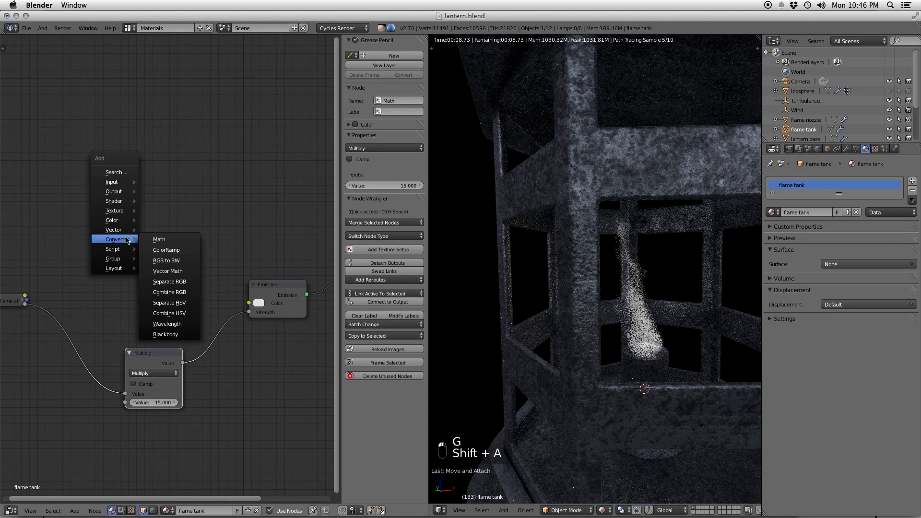
left_click(166, 250)
left_click(96, 235)
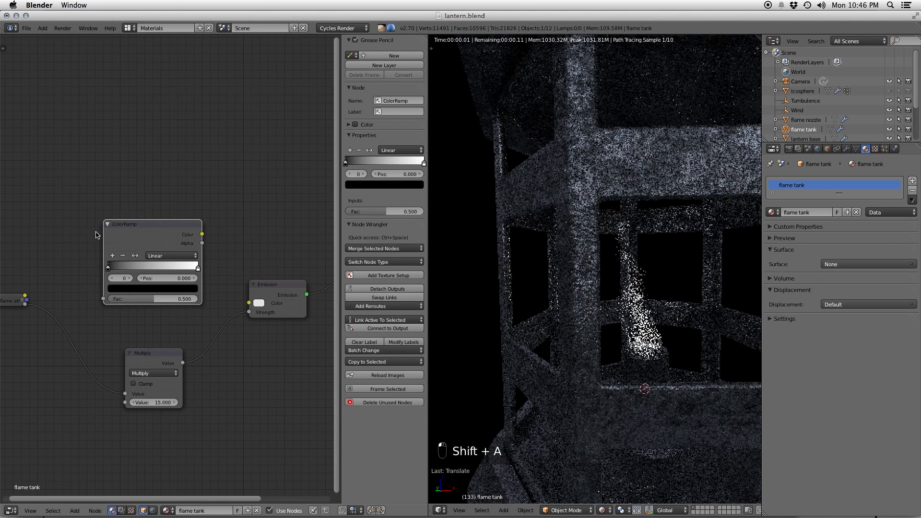
left_click_drag(27, 300, 102, 300)
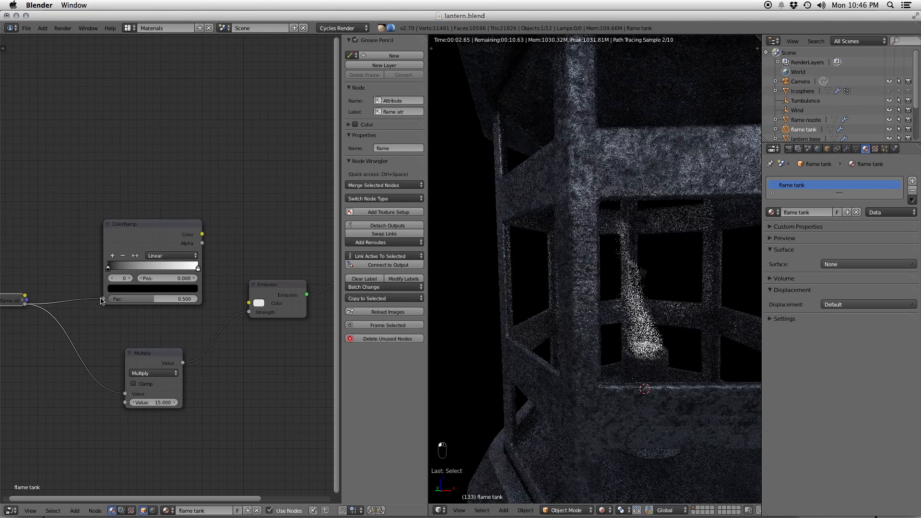
left_click_drag(202, 234, 250, 304)
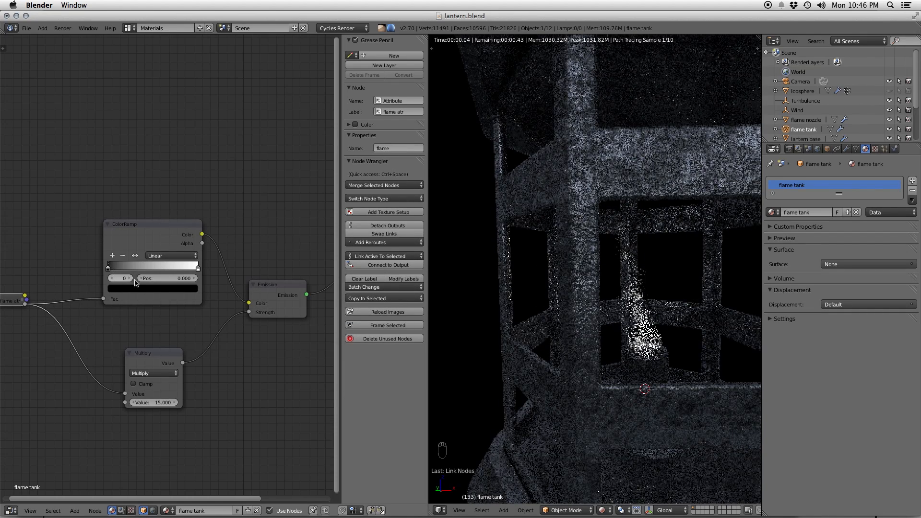
- Move the ColorRamp's black stop to position 0.068
middle_click_drag(22, 317, 89, 308)
left_click_drag(74, 291, 74, 310)
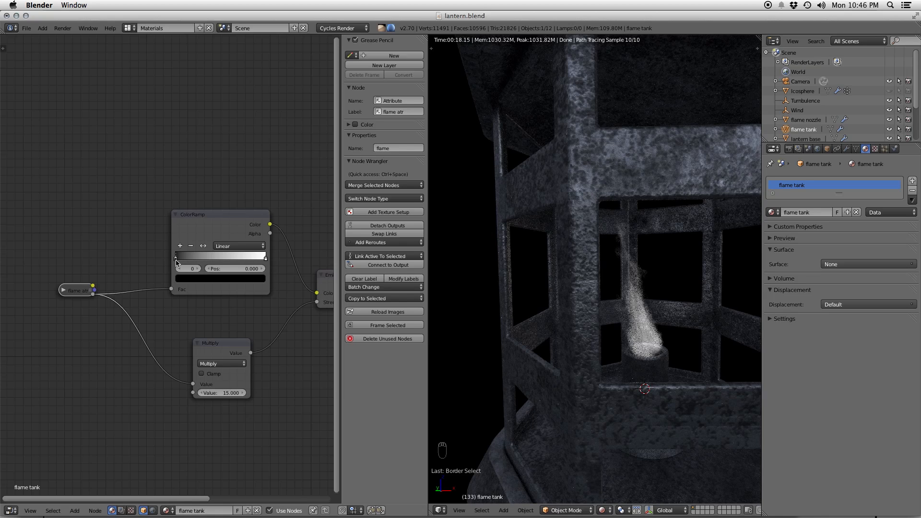
left_click_drag(176, 261, 183, 259)
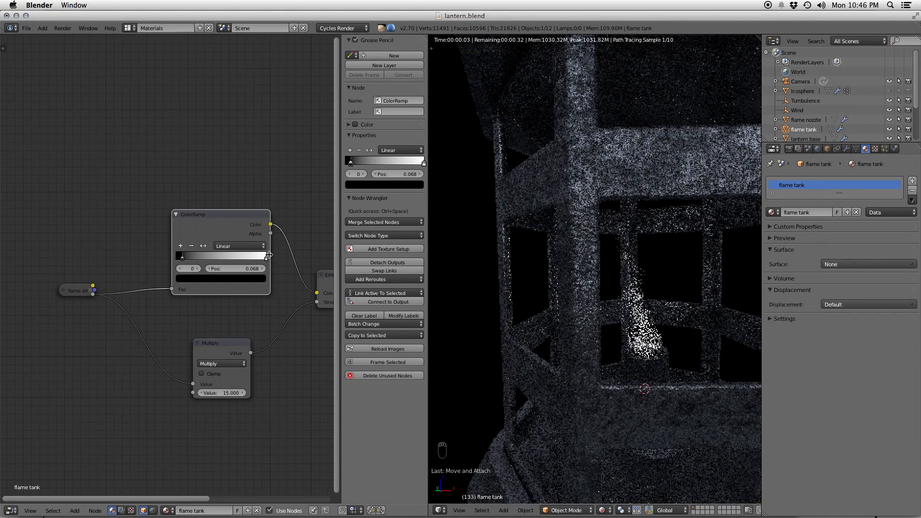
- Recolor the ColorRamp's white end stop to a warm yellow-orange
left_click(267, 258)
left_click(245, 278)
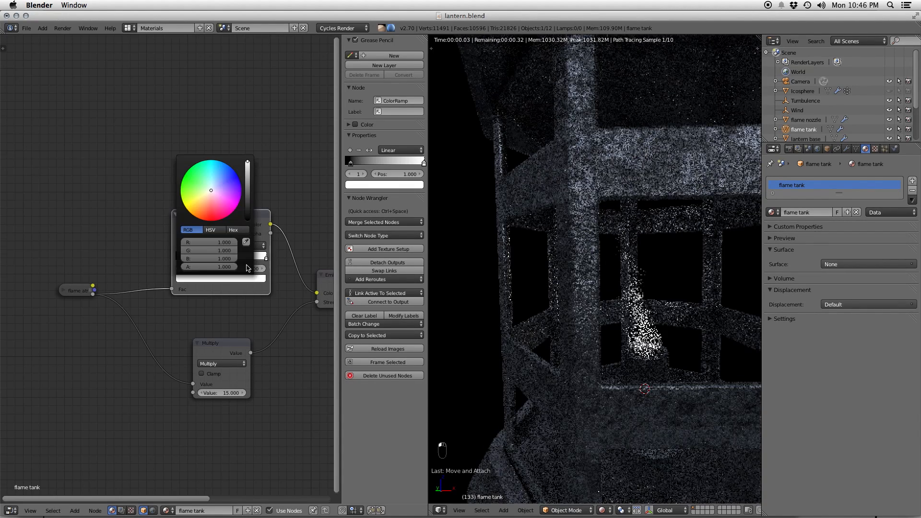
left_click_drag(207, 200, 200, 205)
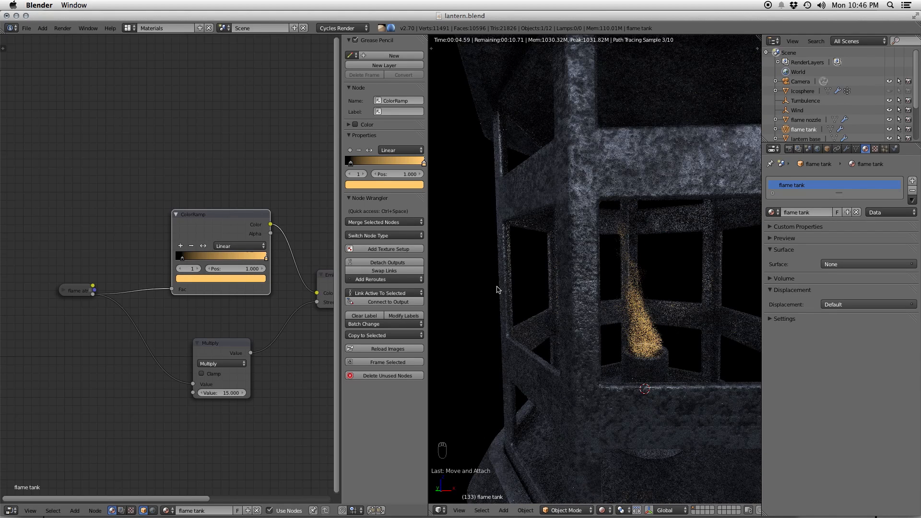
left_click(247, 279)
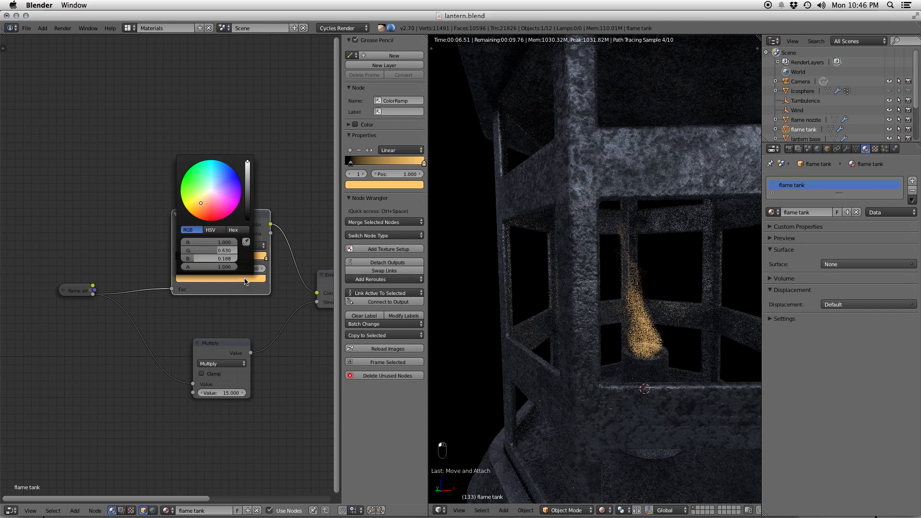
left_click_drag(220, 250, 227, 251)
left_click(214, 230)
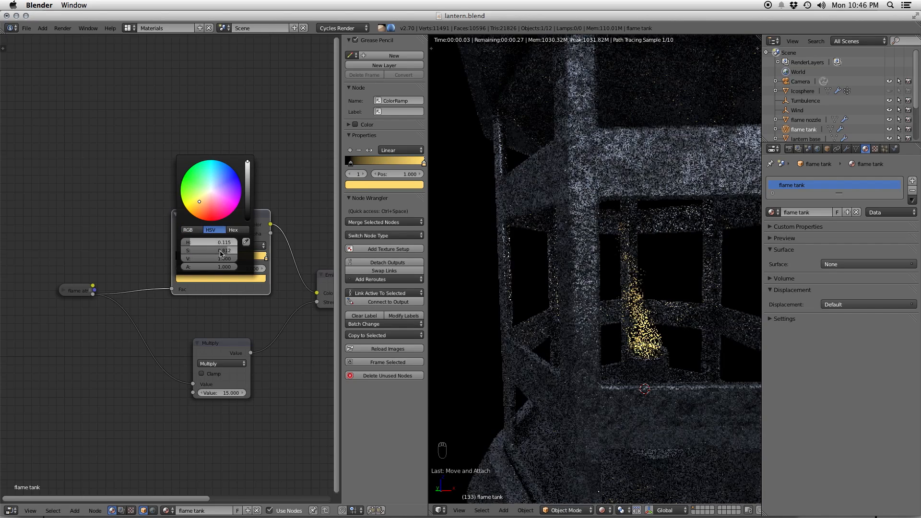
left_click_drag(203, 204, 201, 205)
- Shift the orange stop inward, add a stop at position 1.000 and color it blue
mouse_move(267, 259)
left_mouse_down()
mouse_move(237, 256)
mouse_move(267, 260)
left_mouse_up()
left_click(180, 246)
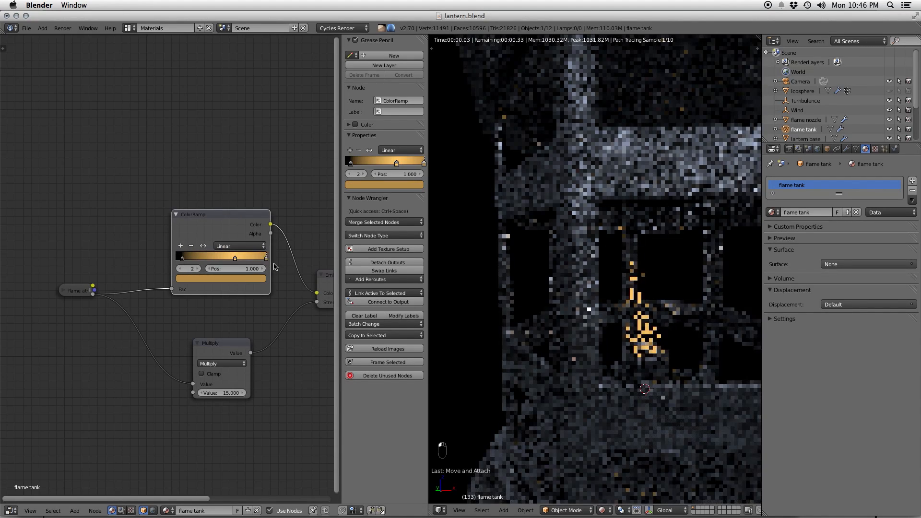
left_click(221, 279)
left_click(220, 179)
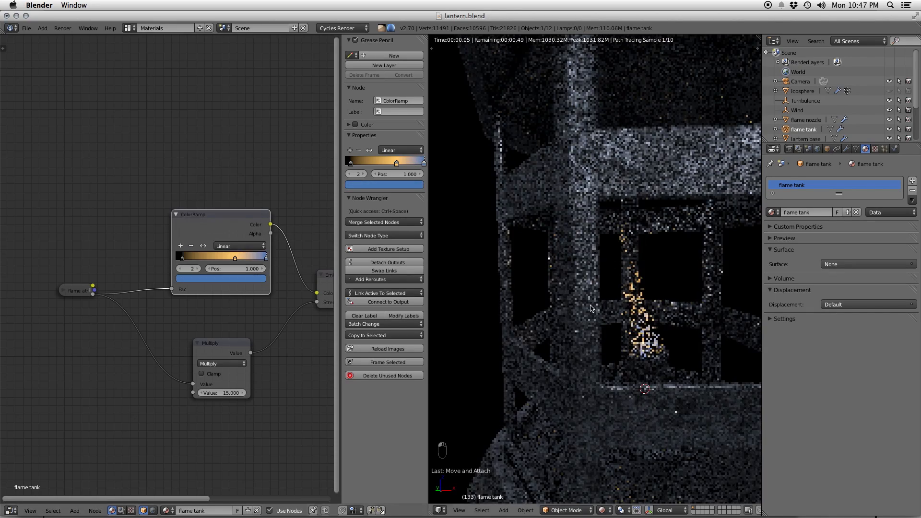
- Hide the lantern objects from lantern base through lantern top, leaving the flame and its nozzle in the viewport
scroll(633, 329, "up", 2)
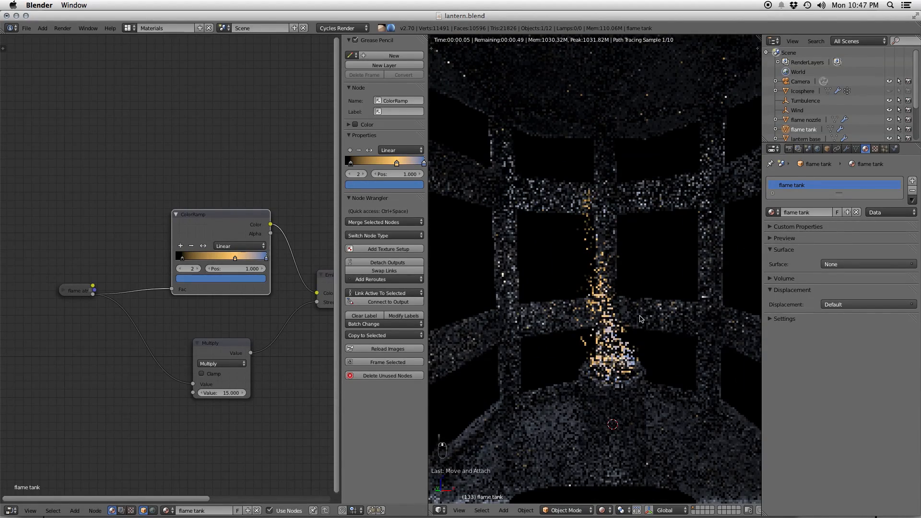
scroll(661, 343, "up", 2)
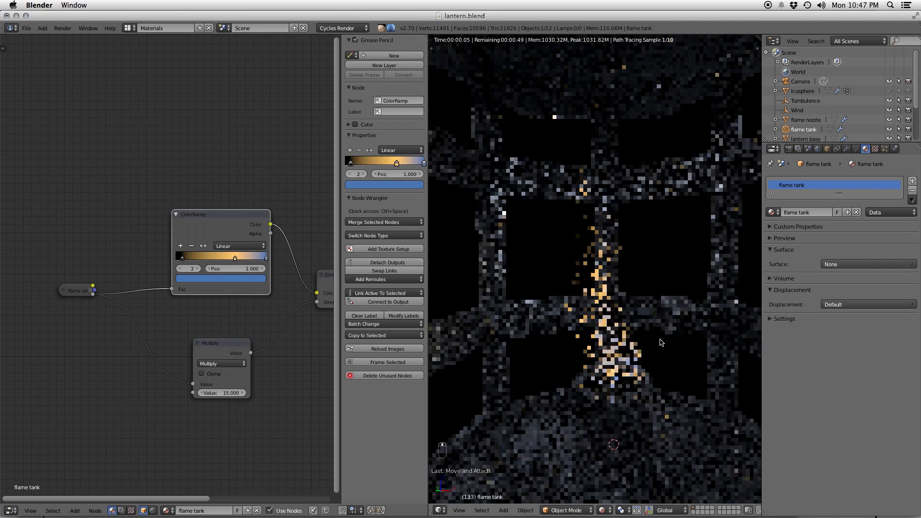
scroll(881, 124, "down", 3)
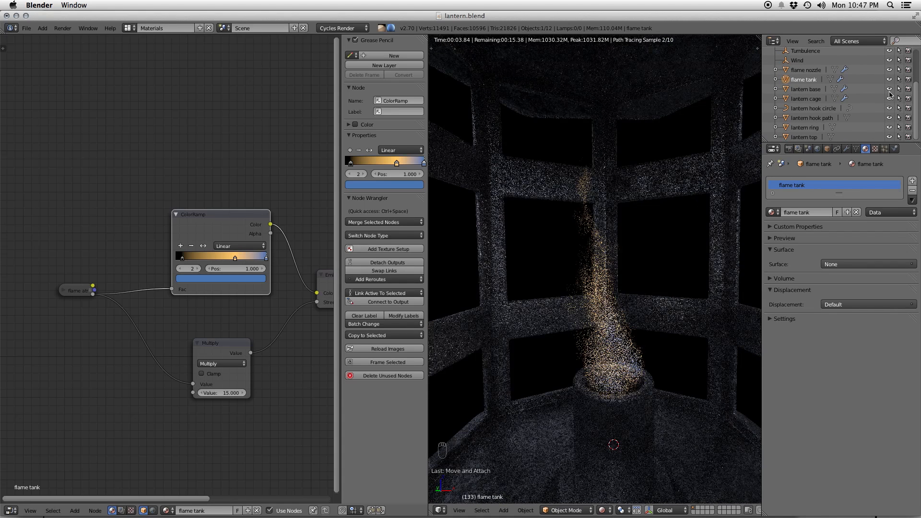
left_click_drag(892, 90, 890, 139)
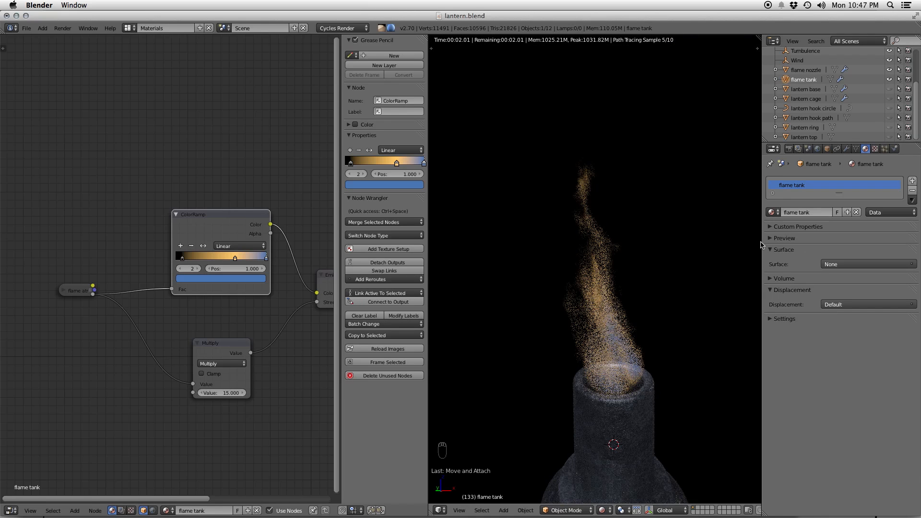
middle_click_drag(675, 260, 671, 240)
- Lighten the ColorRamp's blue end stop to a very pale blue and move it to position 0.964
left_click(254, 279)
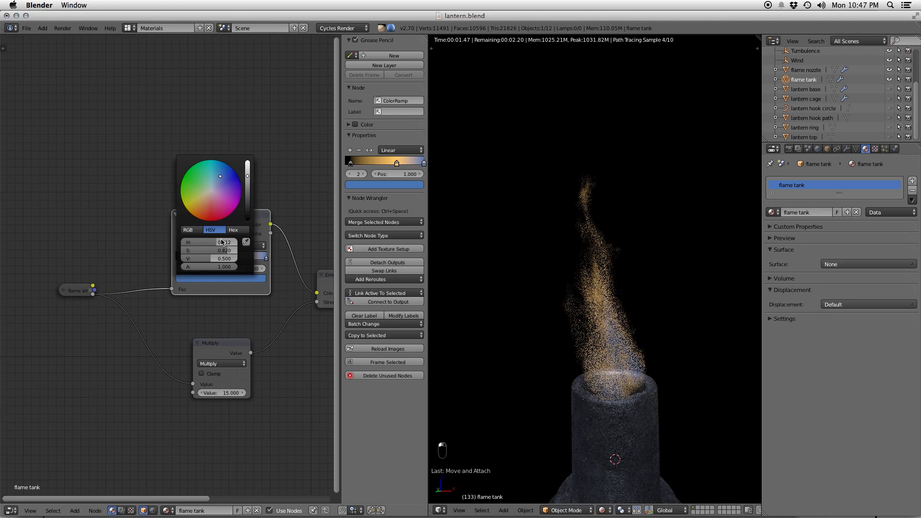
left_click_drag(220, 176, 214, 176)
left_click(209, 251)
left_click_drag(210, 251, 199, 251)
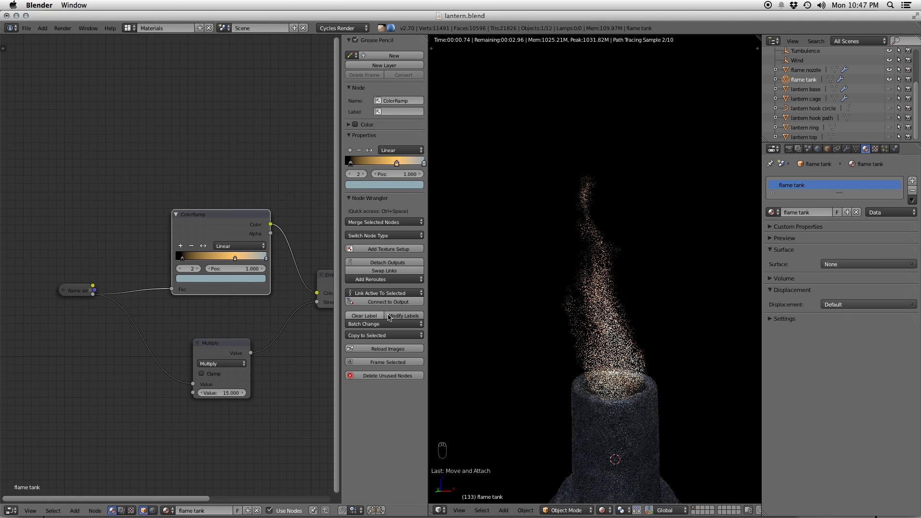
left_click_drag(267, 259, 263, 259)
left_click(236, 278)
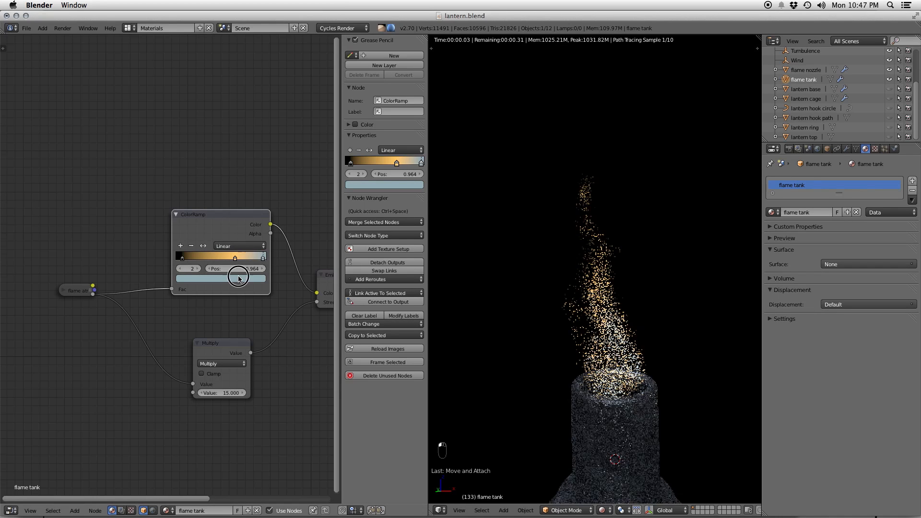
left_click(291, 272)
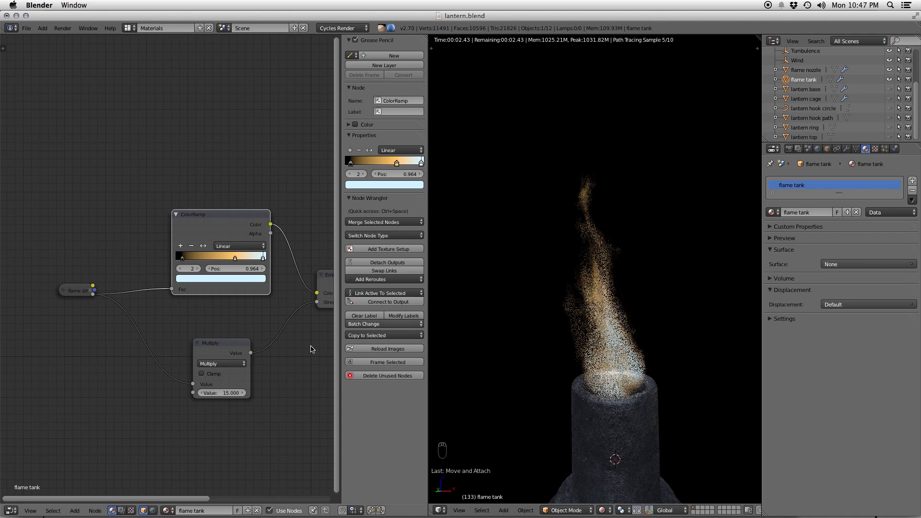
- Add a pale yellow stop between the ColorRamp's orange and pale blue stops and adjust the spacing of the neighboring stops
mouse_move(237, 259)
left_mouse_down()
mouse_move(228, 260)
mouse_move(238, 271)
mouse_move(254, 259)
left_mouse_up()
left_click(182, 246)
left_click(238, 278)
left_click_drag(202, 201, 207, 195)
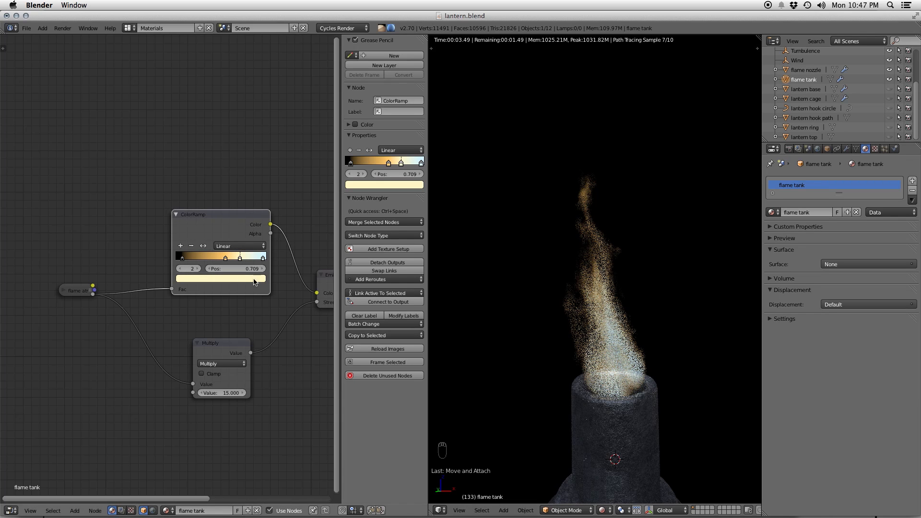
mouse_move(240, 260)
left_mouse_down()
mouse_move(248, 262)
mouse_move(233, 260)
left_mouse_up()
- Add a dark orange stop at position 0.345 on the ColorRamp
left_click(180, 245)
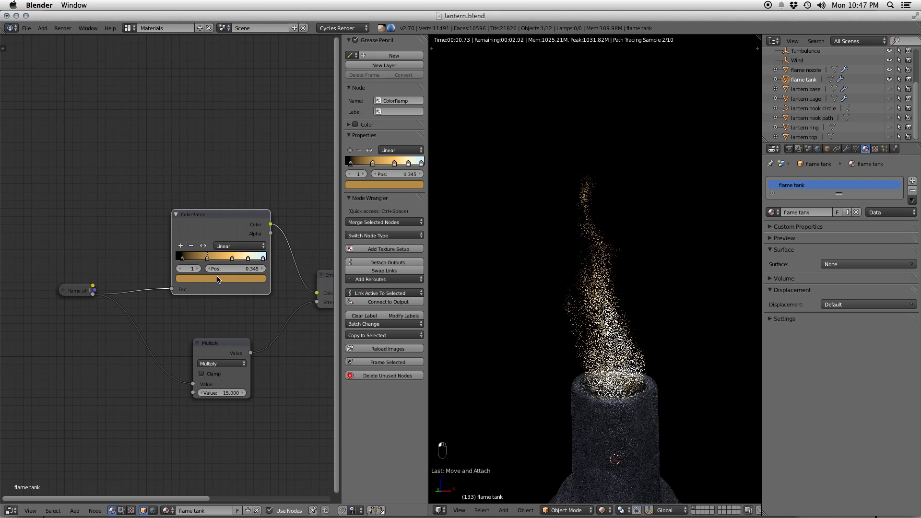
left_click(219, 278)
left_click_drag(210, 219, 203, 210)
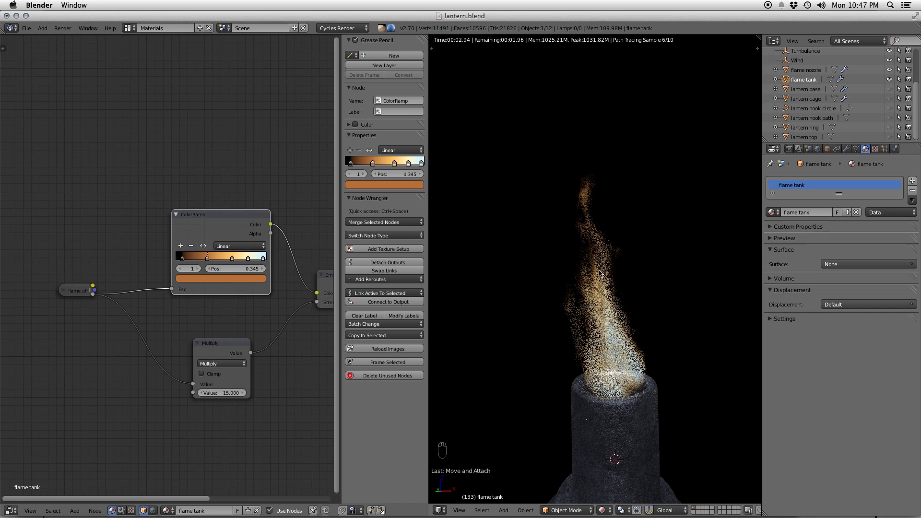
- Move the ColorRamp's pale blue stop to position 0.923 and add a black stop at position 1.000
scroll(276, 270, "up", 2)
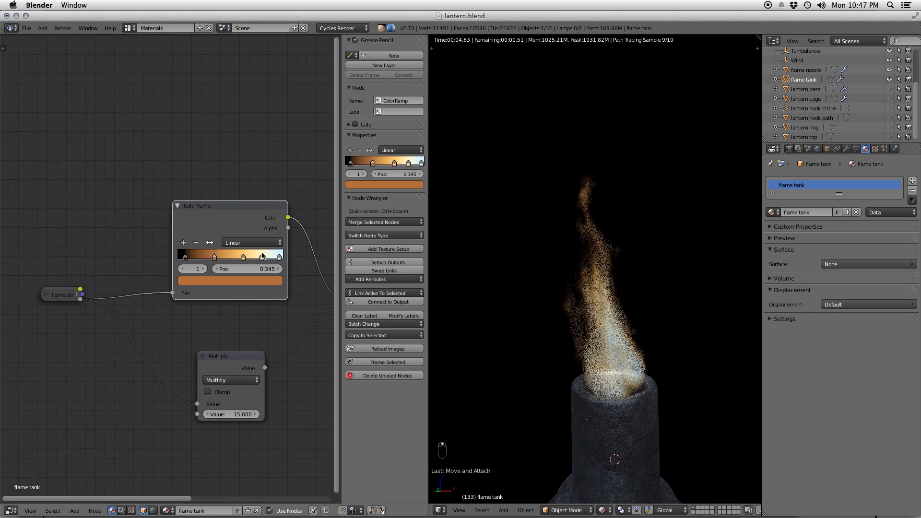
middle_click_drag(273, 258, 203, 277)
left_click_drag(209, 279, 206, 278)
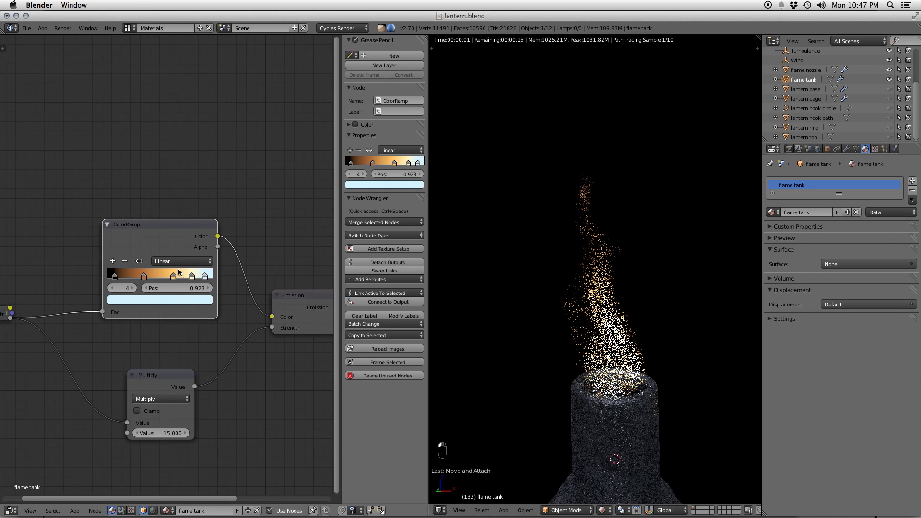
left_click(114, 262)
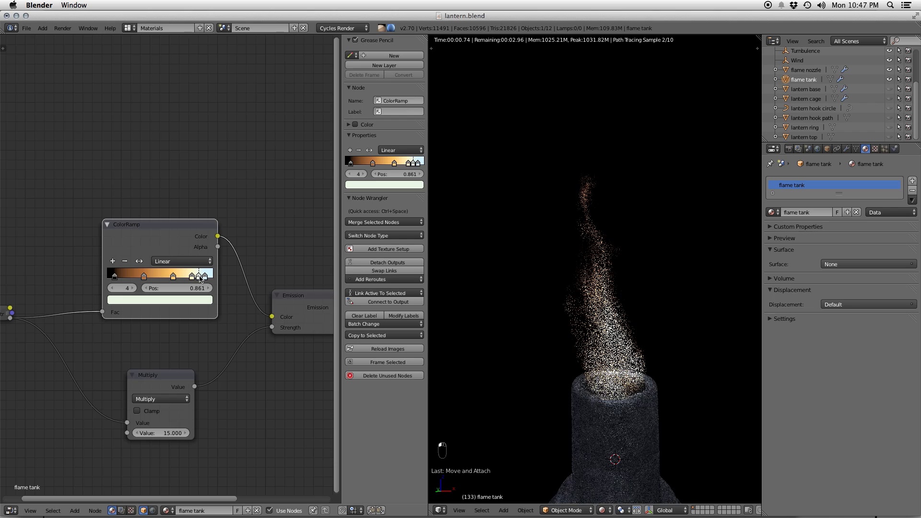
left_click_drag(199, 277, 226, 284)
left_click(189, 300)
left_click_drag(191, 222, 195, 246)
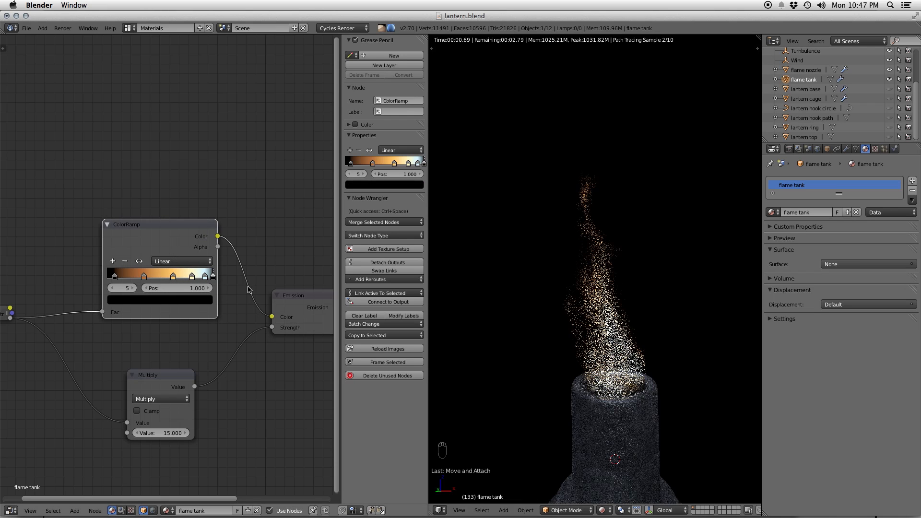
- Shift the ColorRamp's orange, pale yellow and pale blue stops lower and move the black end stop to position 0.864
left_click(201, 277)
left_click_drag(193, 277, 186, 278)
left_click(200, 279)
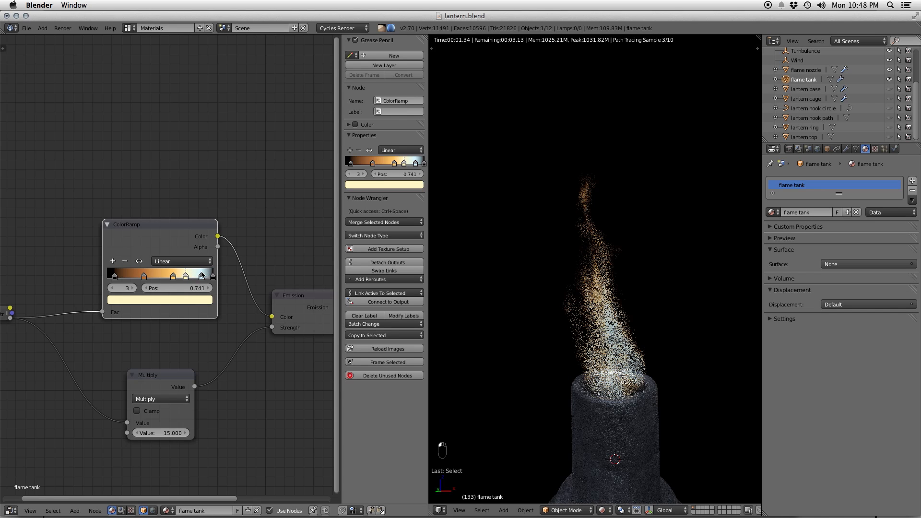
left_click_drag(212, 278, 207, 278)
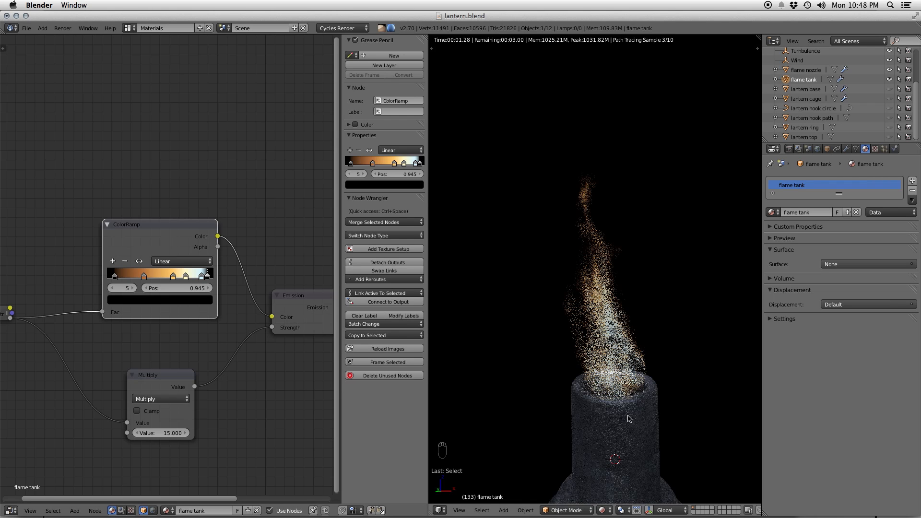
left_click(196, 277)
left_click_drag(208, 277, 202, 278)
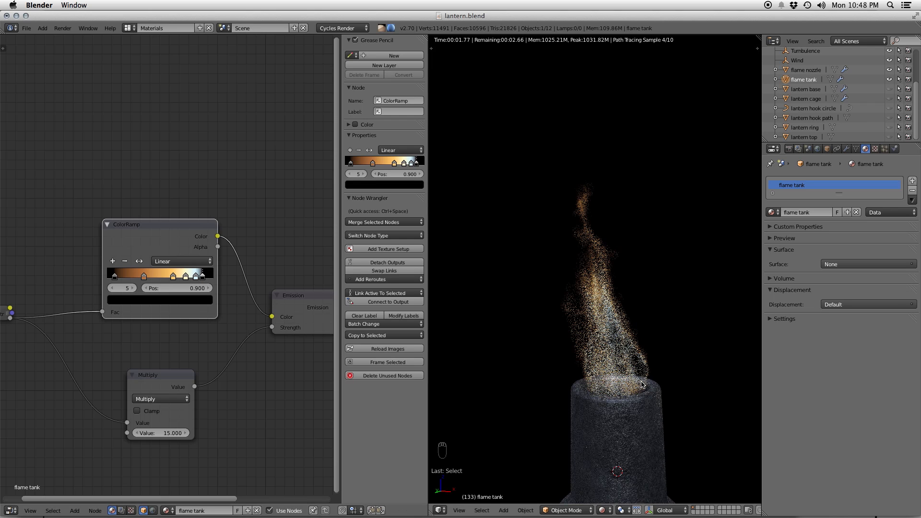
left_click_drag(174, 277, 181, 278)
left_click_drag(196, 278, 199, 278)
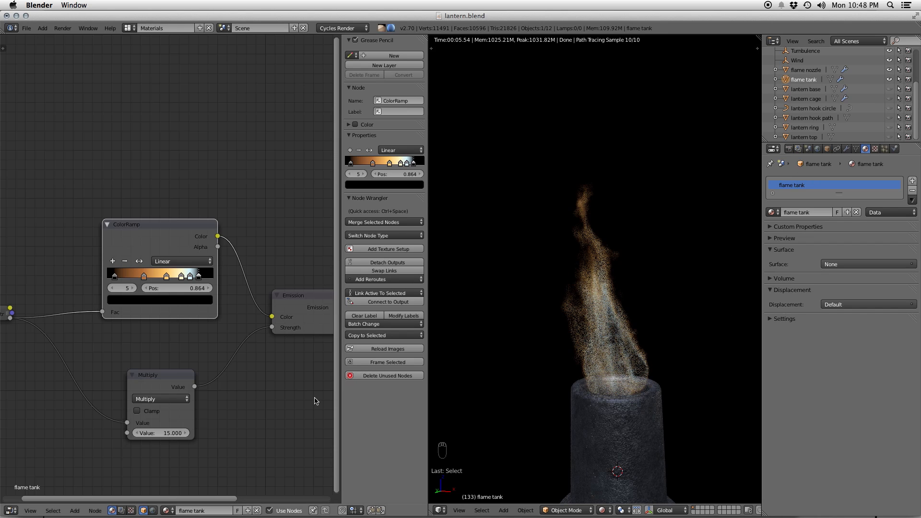
- Move the ColorRamp's light orange stop to position 0.614 and its first black stop to 0.000
scroll(249, 297, "up", 3)
left_click_drag(211, 287, 180, 288)
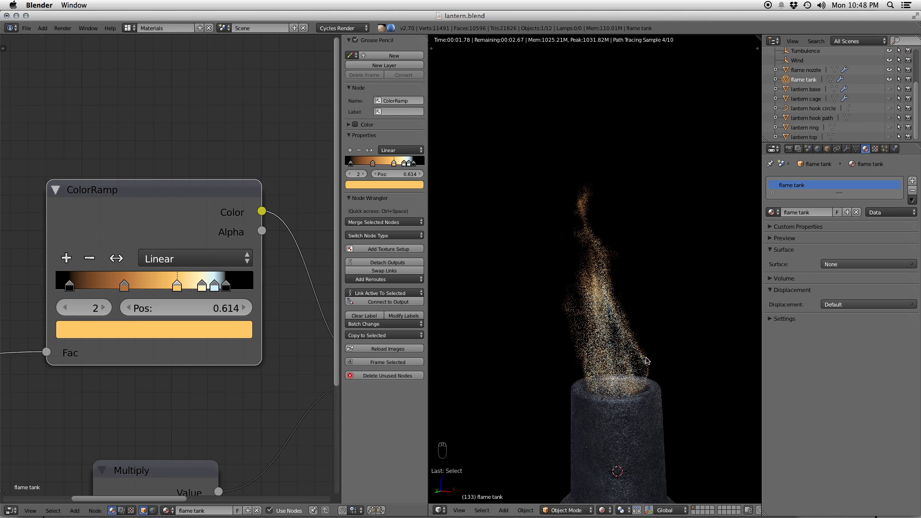
left_click_drag(75, 290, 40, 290)
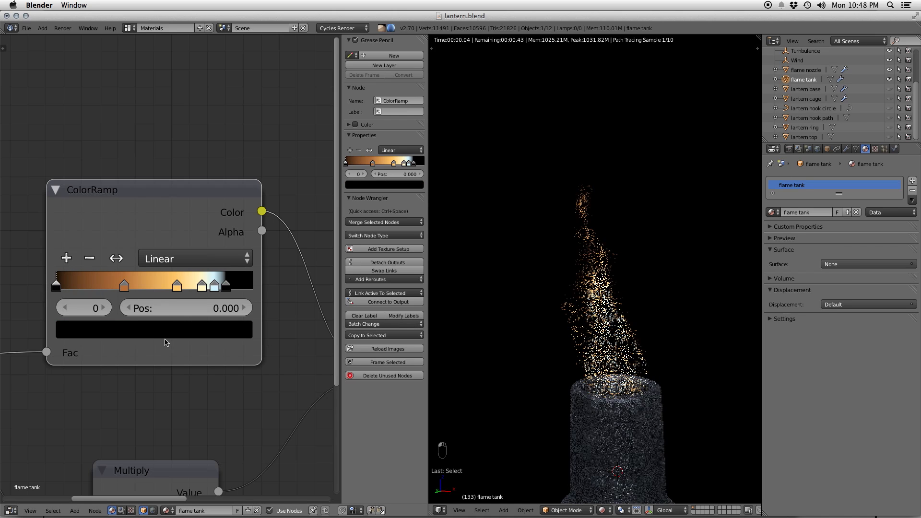
- Try values of 50 and 25 in the Multiply node that drives the flame's emission strength
scroll(206, 372, "down", 2)
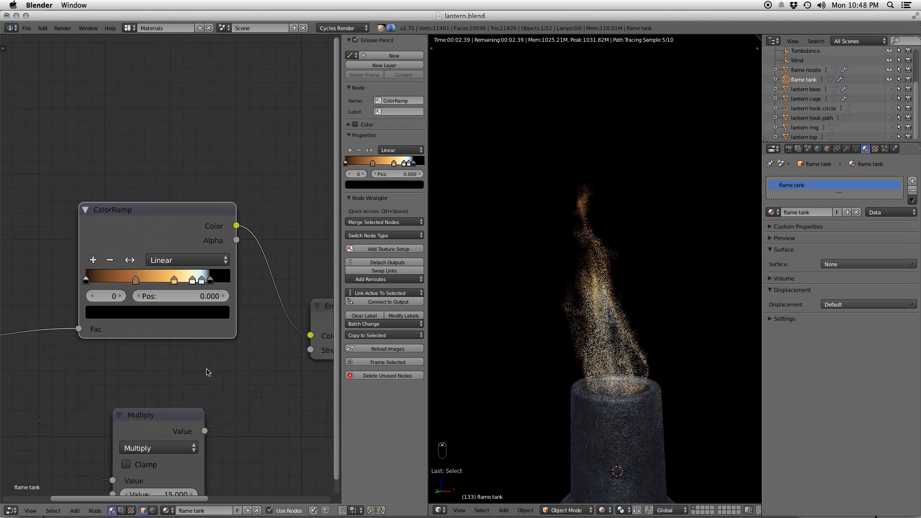
scroll(206, 372, "down", 5)
left_click(127, 370)
type("50")
key("Return")
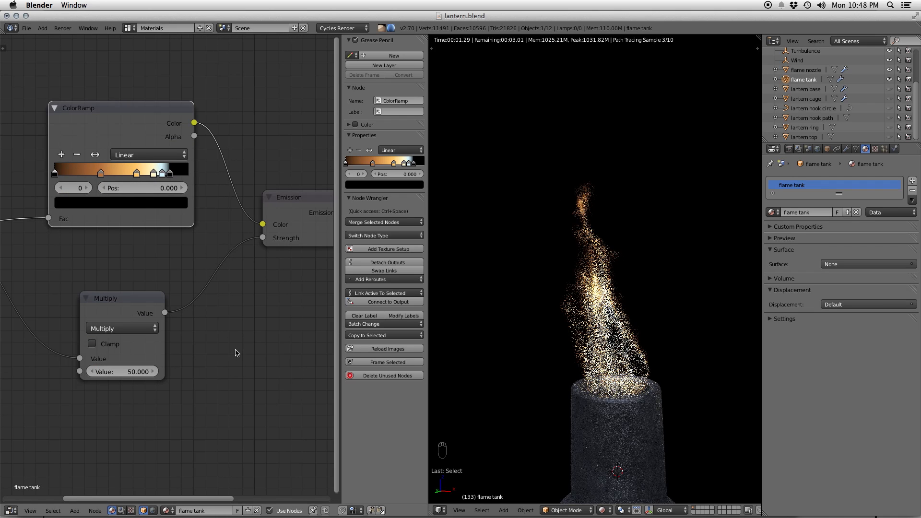
left_click(126, 371)
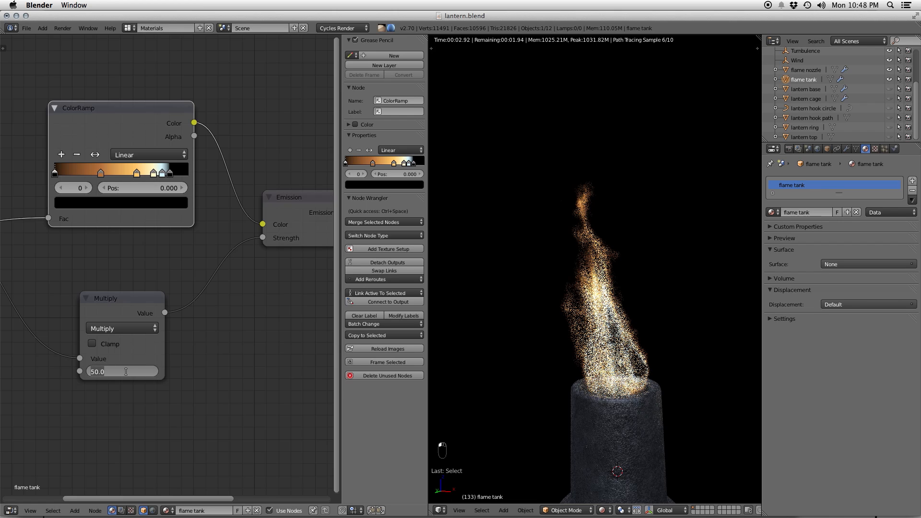
type("25")
key("Return")
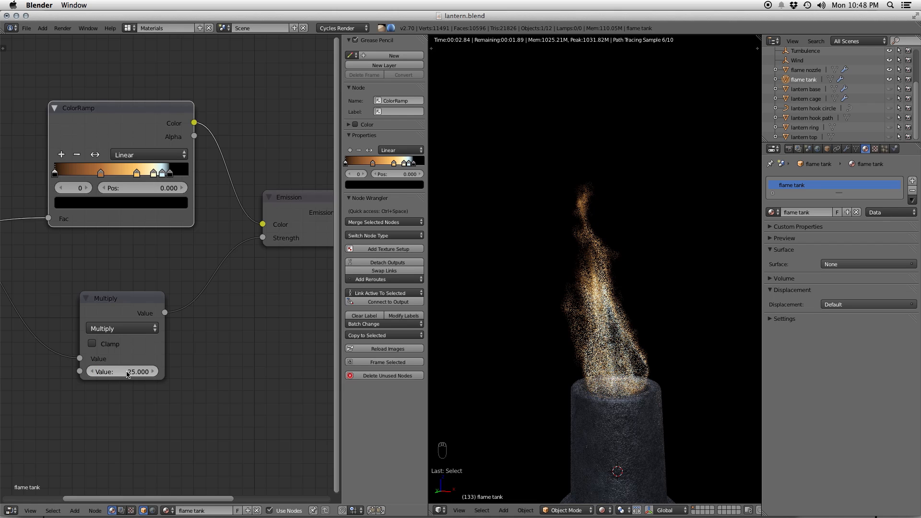
- Set the Multiply node's value to 30
left_click(127, 373)
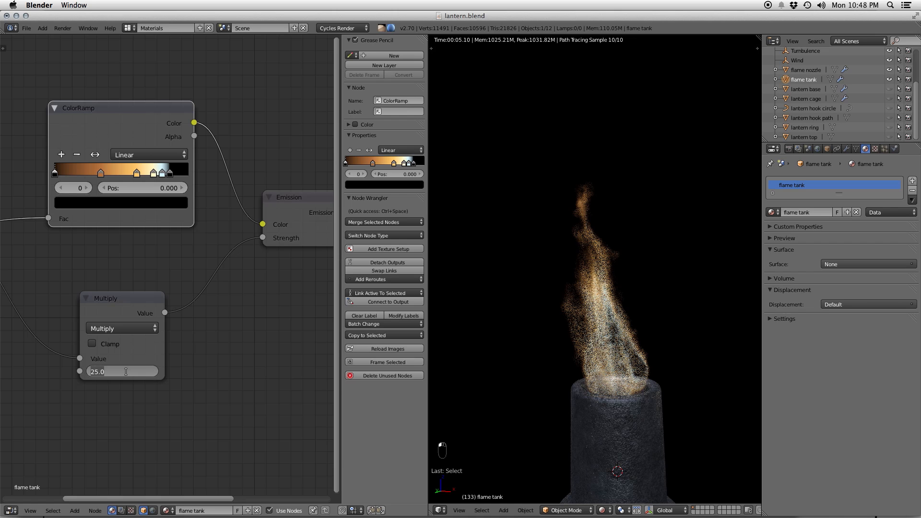
type("30")
key("Return")
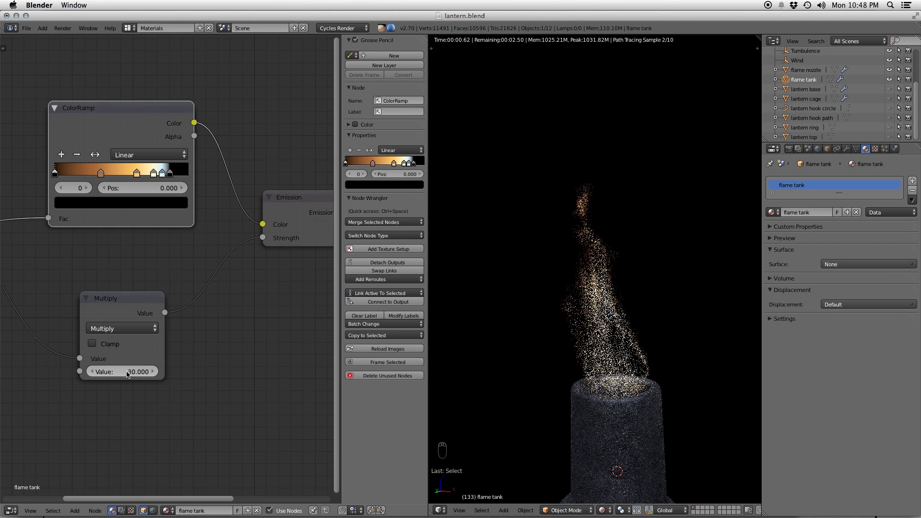
scroll(613, 397, "down", 4)
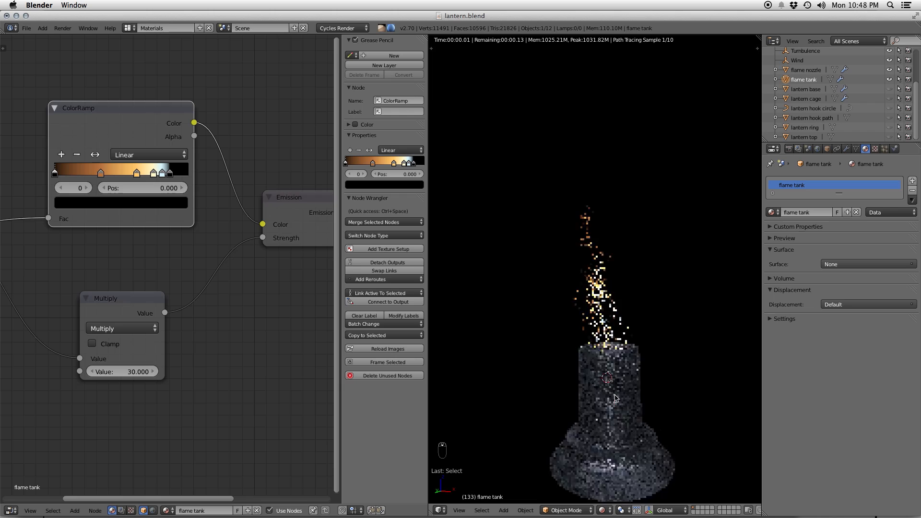
- Add a Volume Scatter node above the Emission node and connect it to the Material Output's Volume input
middle_click_drag(272, 286, 139, 386)
scroll(232, 286, "down", 1)
key("shift+a")
mouse_move(187, 194)
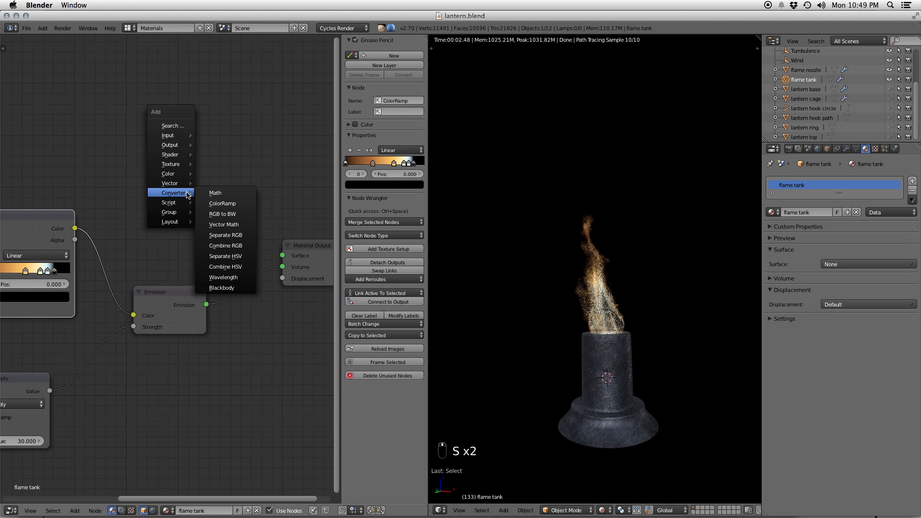
mouse_move(172, 155)
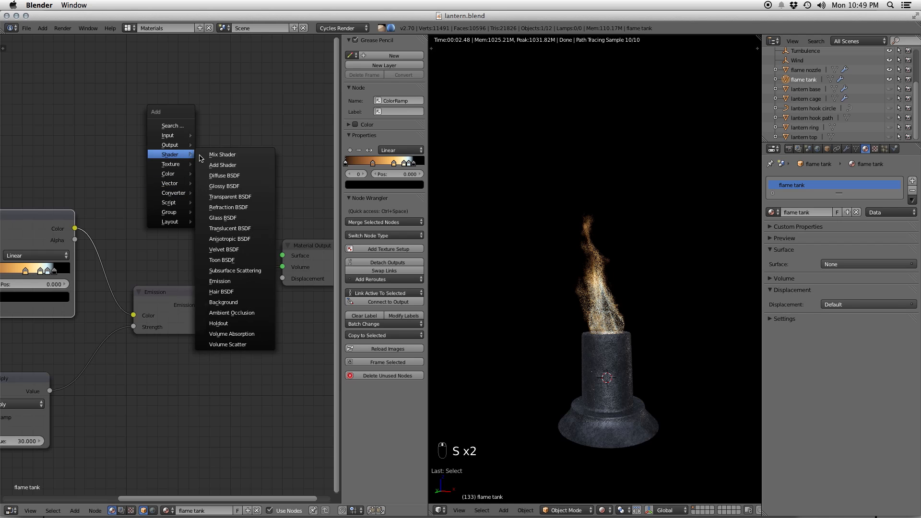
left_click(243, 345)
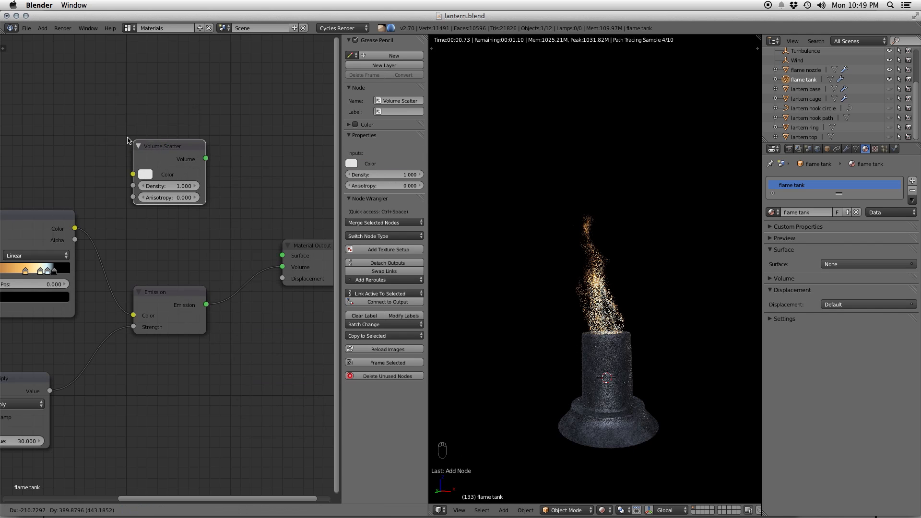
left_click(181, 163)
mouse_move(280, 272)
left_mouse_down()
mouse_move(247, 264)
mouse_move(237, 245)
mouse_move(283, 267)
left_mouse_up()
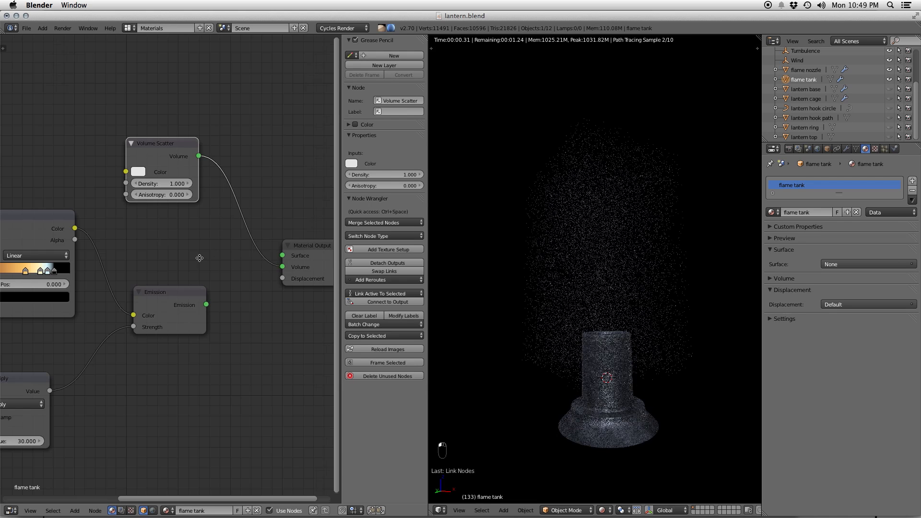
- Try driving the Volume Scatter node's density directly from the flame attribute
middle_click_drag(125, 234, 269, 295)
middle_click_drag(145, 288, 202, 269)
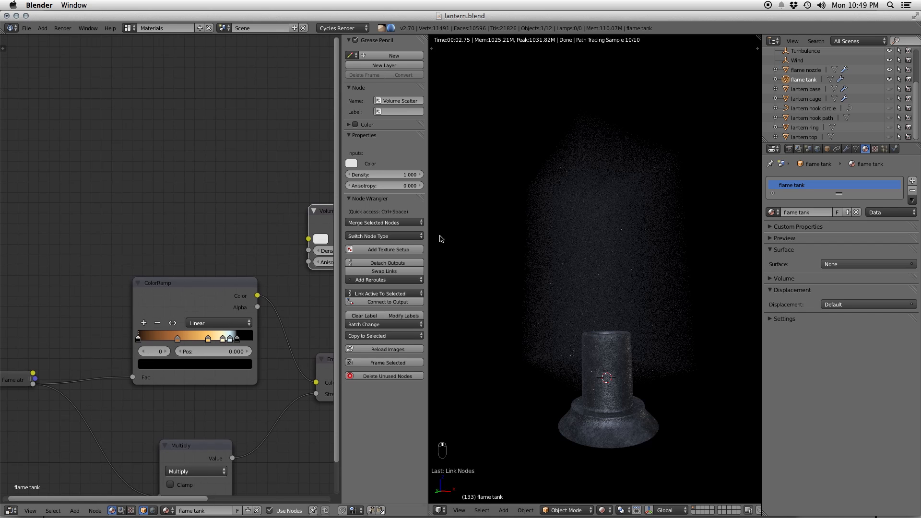
left_click(14, 384)
key("shift+d")
left_click(134, 234)
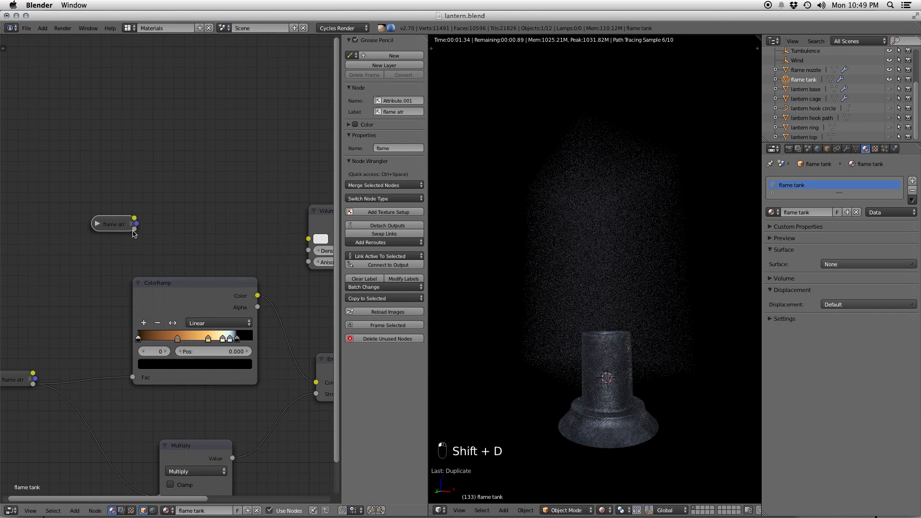
key("x")
left_click_drag(32, 384, 309, 250)
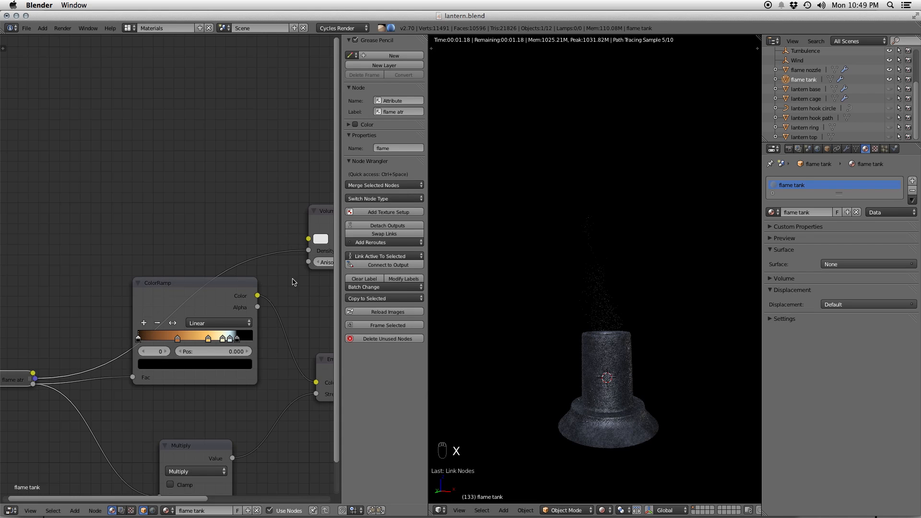
- Reposition the ColorRamp and Volume Scatter nodes to make room between the emission and scatter branches
left_click(227, 297)
key("g")
left_click(245, 326)
middle_click_drag(241, 291, 145, 321)
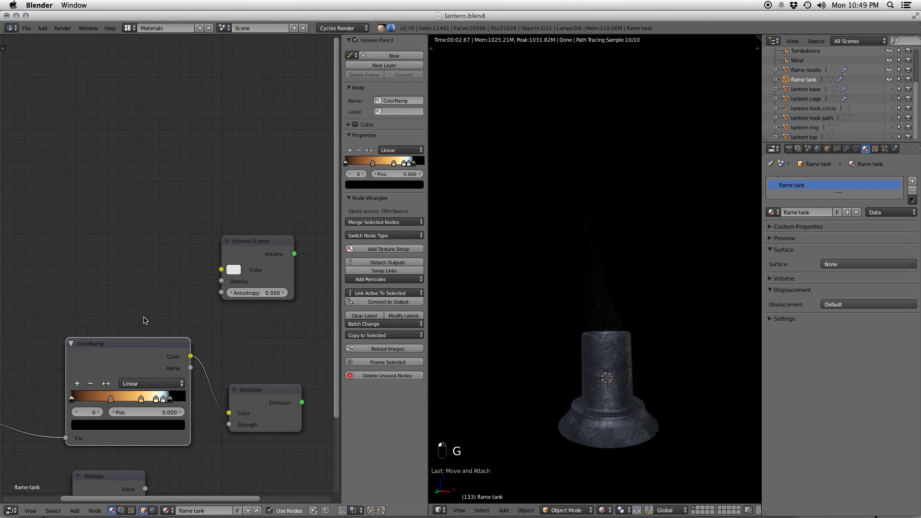
left_click(264, 247)
left_click_drag(264, 248, 230, 223)
- Add an Attribute node named density and connect its Fac output to the Volume Scatter node's Density
middle_click_drag(12, 384, 139, 366)
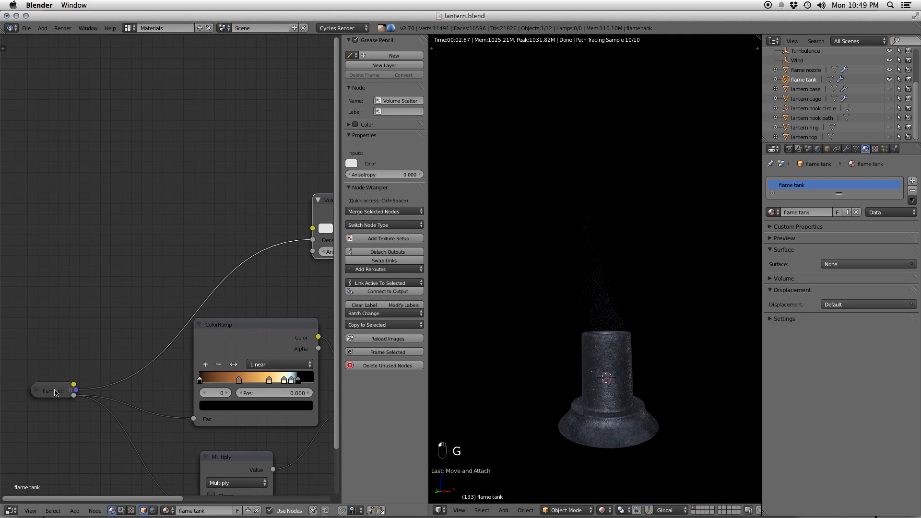
key("shift+a")
mouse_move(122, 243)
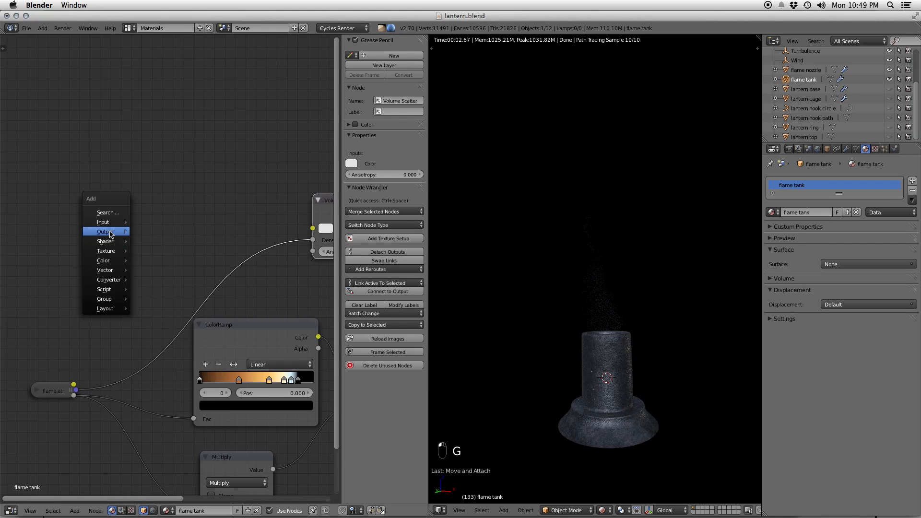
mouse_move(109, 222)
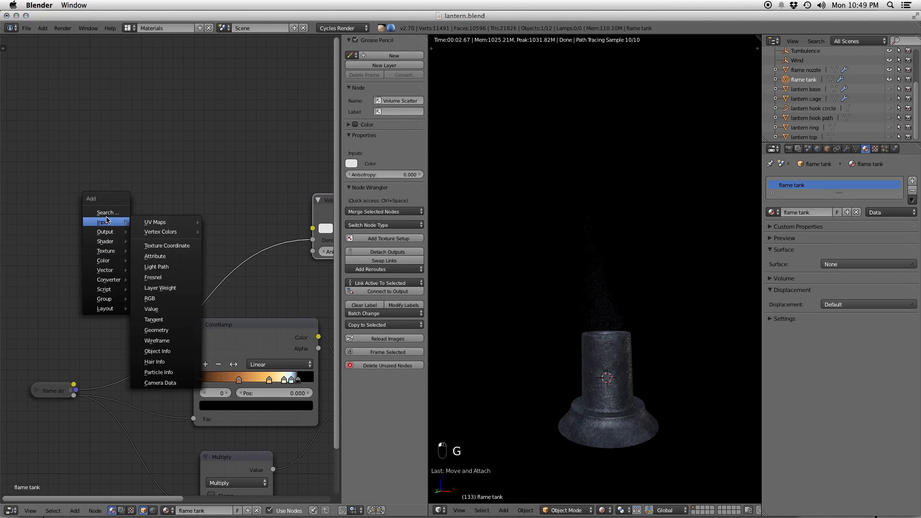
left_click(169, 258)
left_click(145, 221)
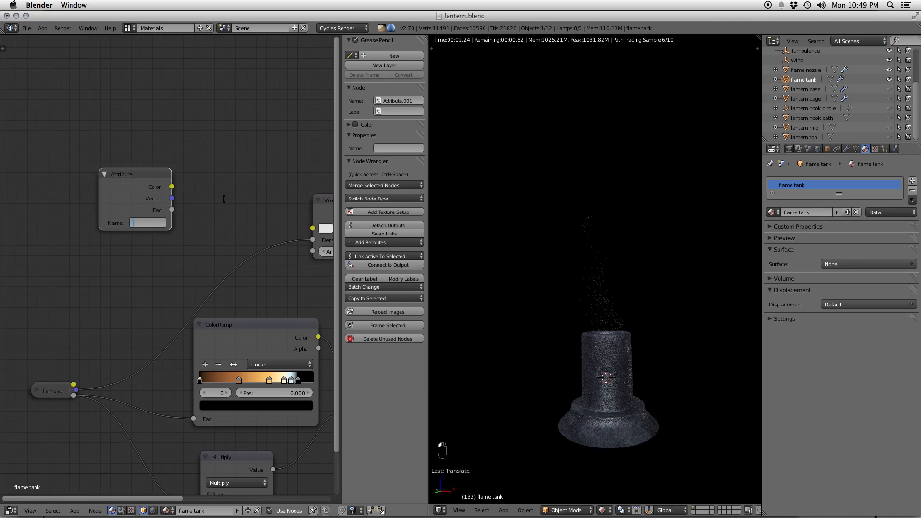
key("Return")
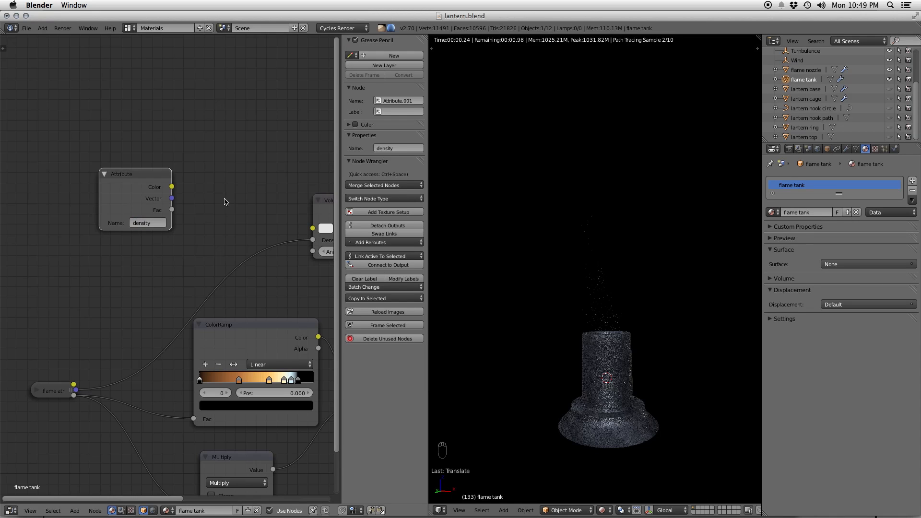
left_click_drag(185, 213, 313, 239)
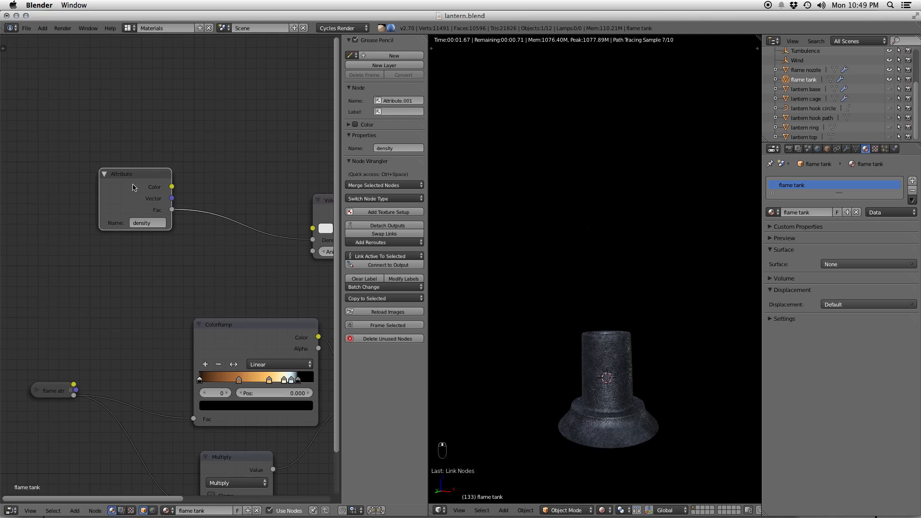
- Insert a Math node set to Multiply between the density Attribute and the Volume Scatter node
key("g")
left_click(26, 193)
key("a")
key("shift+a")
mouse_move(206, 247)
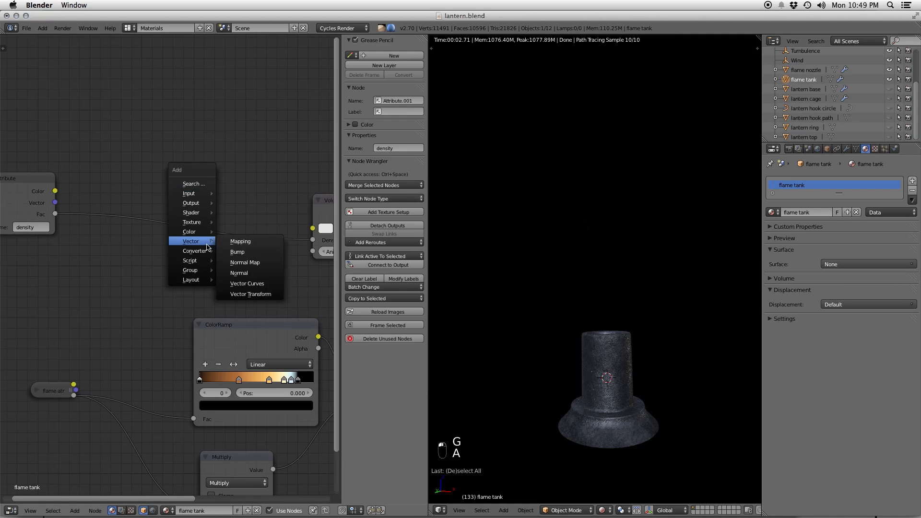
left_click(240, 251)
left_click(173, 219)
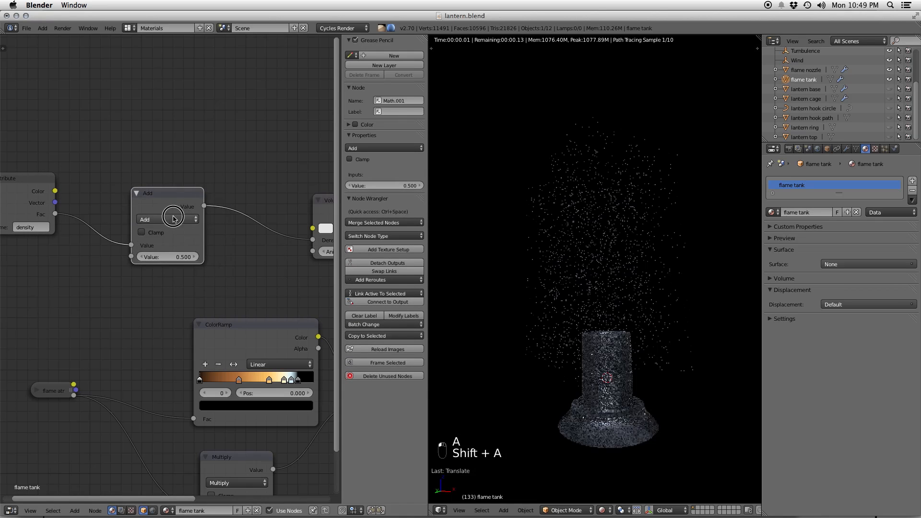
left_click(173, 219)
left_click(164, 254)
- Try values of 25 and 50 in the density Multiply node
left_click(163, 255)
type("25")
key("Return")
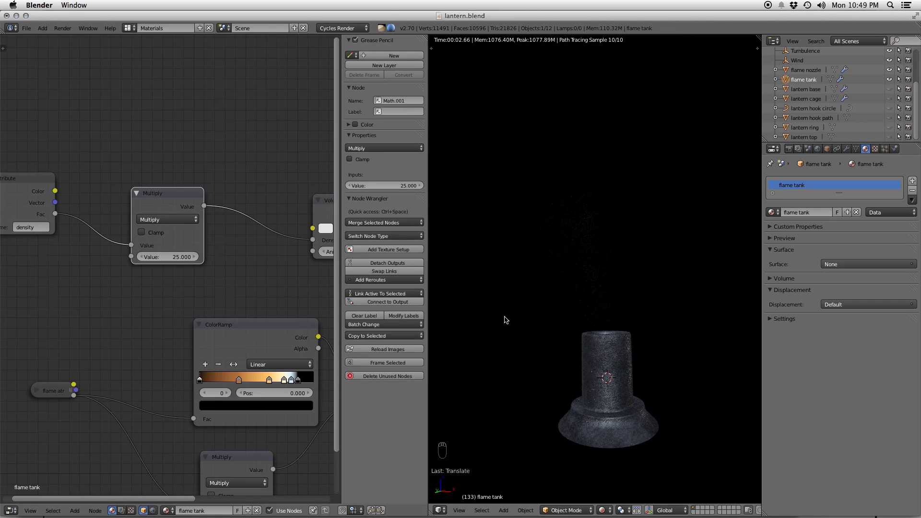
left_click(174, 256)
type("50")
key("Return")
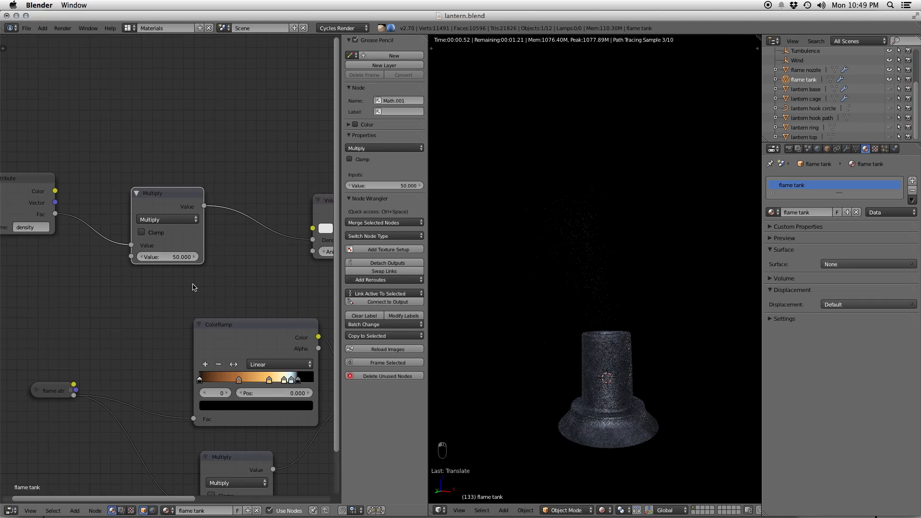
- Move the density Attribute and its Multiply node together, farther above the flame nodes
middle_click_drag(203, 288, 268, 280)
key("g")
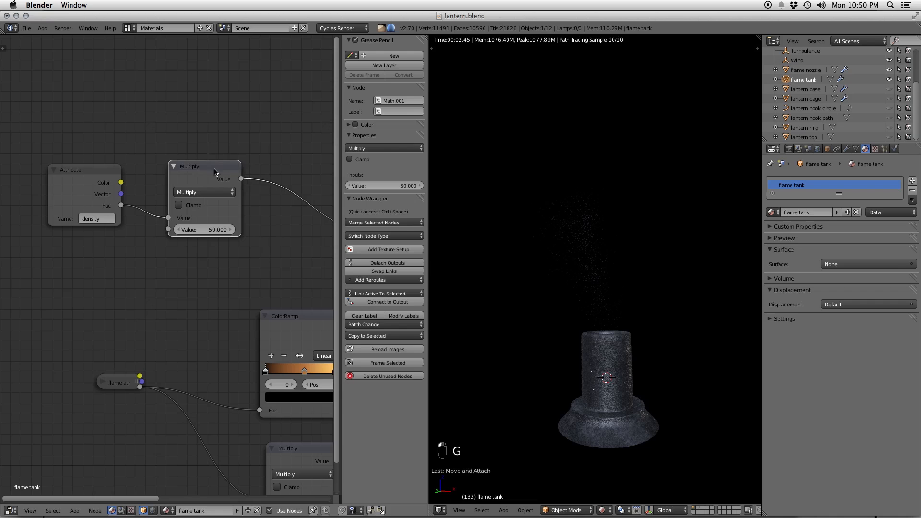
left_click(214, 172)
middle_click_drag(229, 238, 165, 272)
key("g")
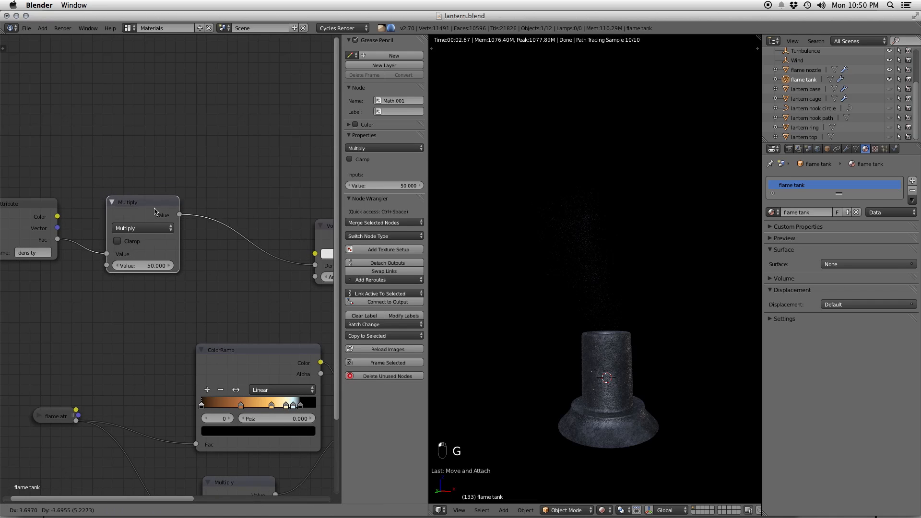
left_click(154, 220)
middle_click_drag(154, 236, 176, 233)
key("a")
key("b")
left_click_drag(66, 171, 244, 303)
key("g")
left_click(127, 238)
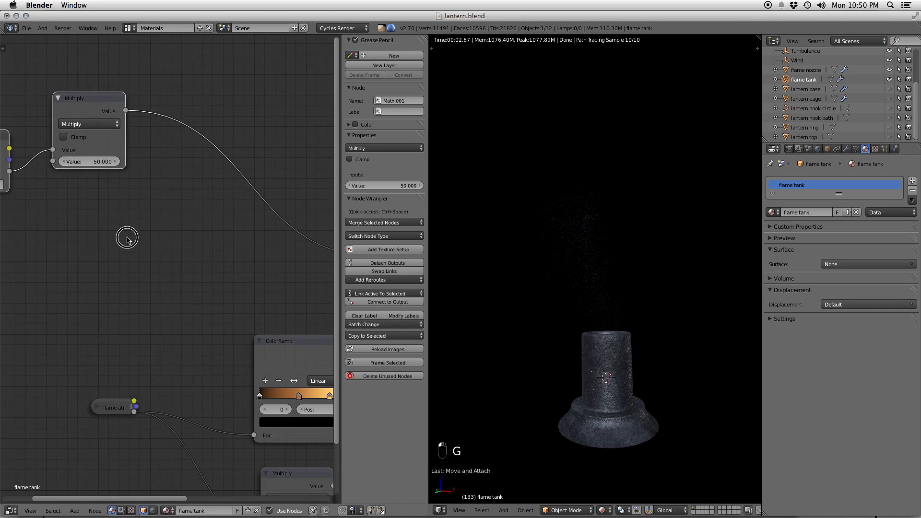
- Insert an Add Math node before the Volume Scatter's Density and feed the flame attribute's Fac into its second value
key("shift+a")
left_click(222, 260)
left_click(227, 187)
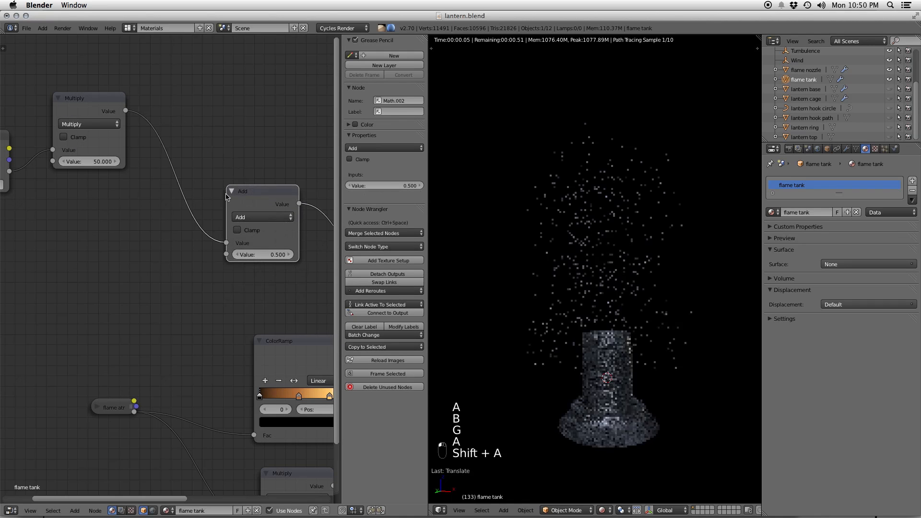
left_click_drag(134, 412, 226, 254)
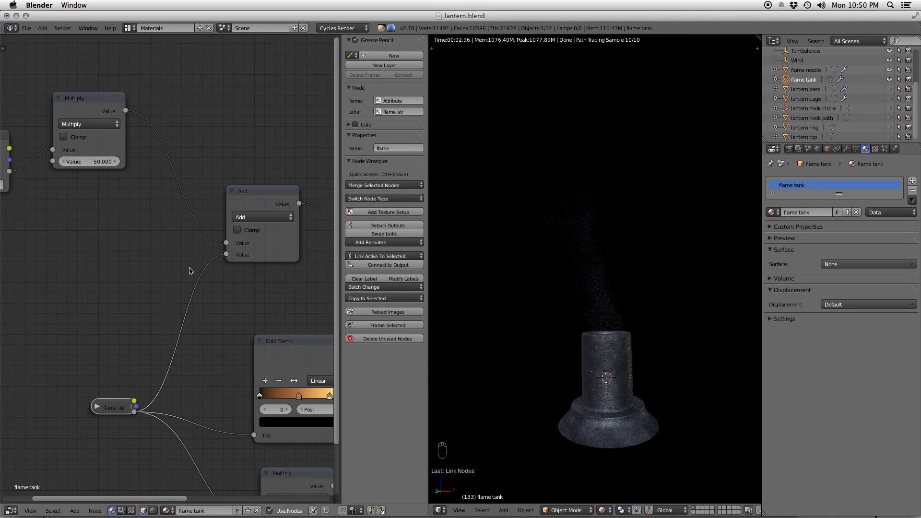
- Try values of 500 and 200 in the density Multiply node
middle_click_drag(241, 238, 117, 276)
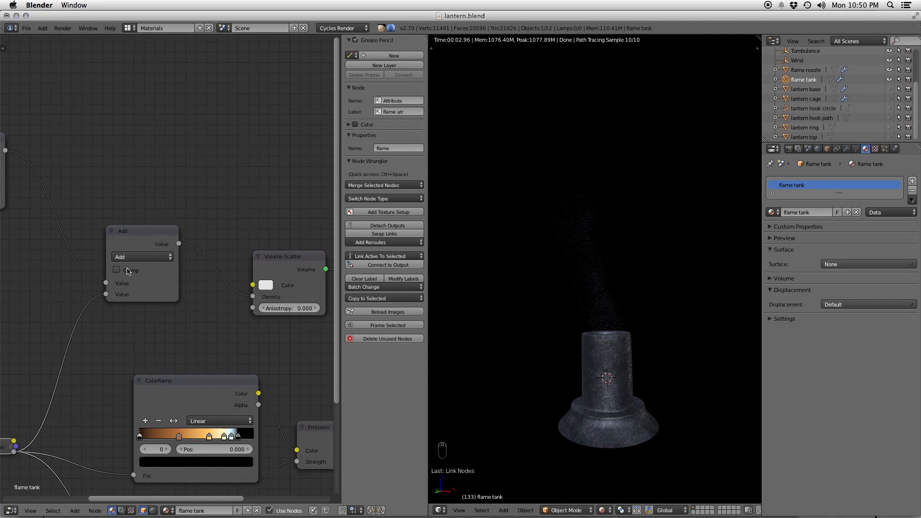
middle_click_drag(188, 288, 314, 285)
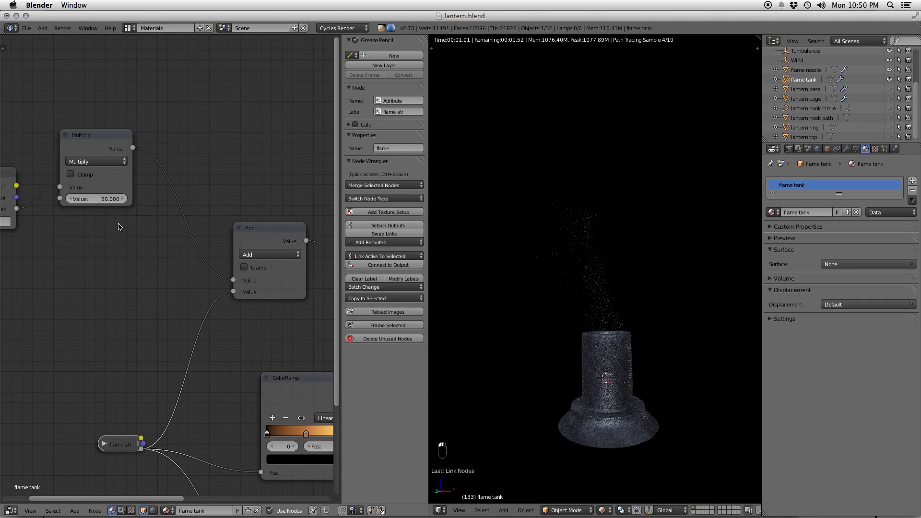
key("shift+a")
left_click(91, 270)
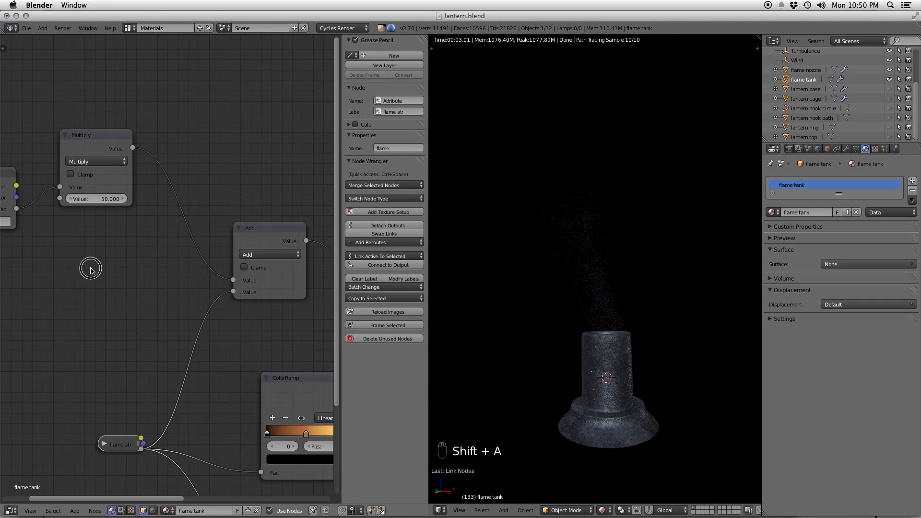
left_click(96, 199)
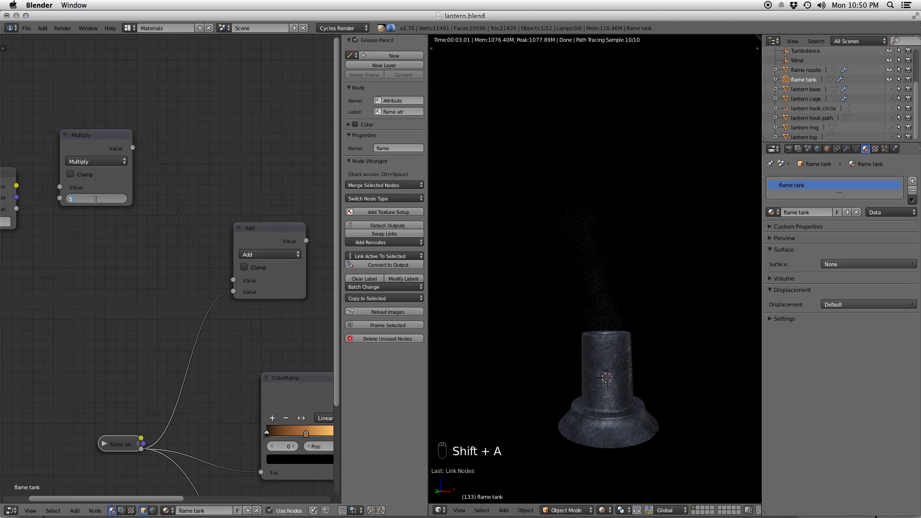
type("500")
key("Return")
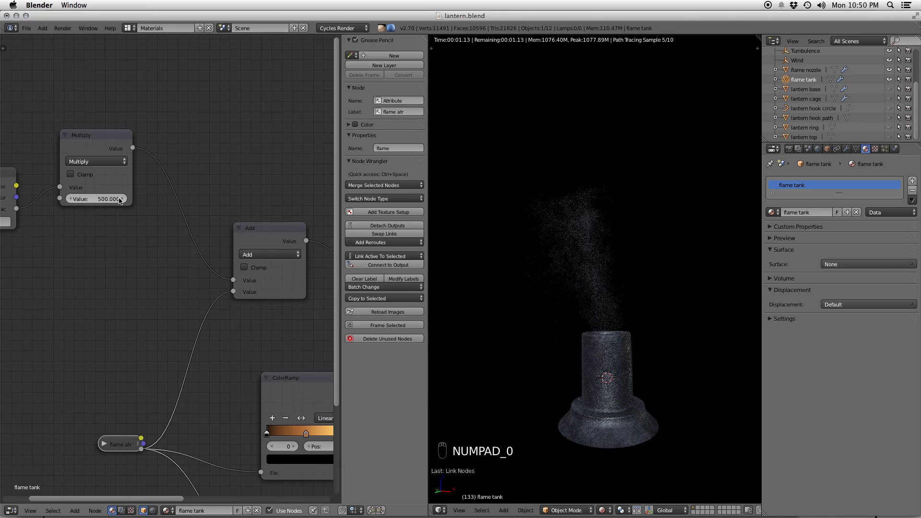
left_click(97, 197)
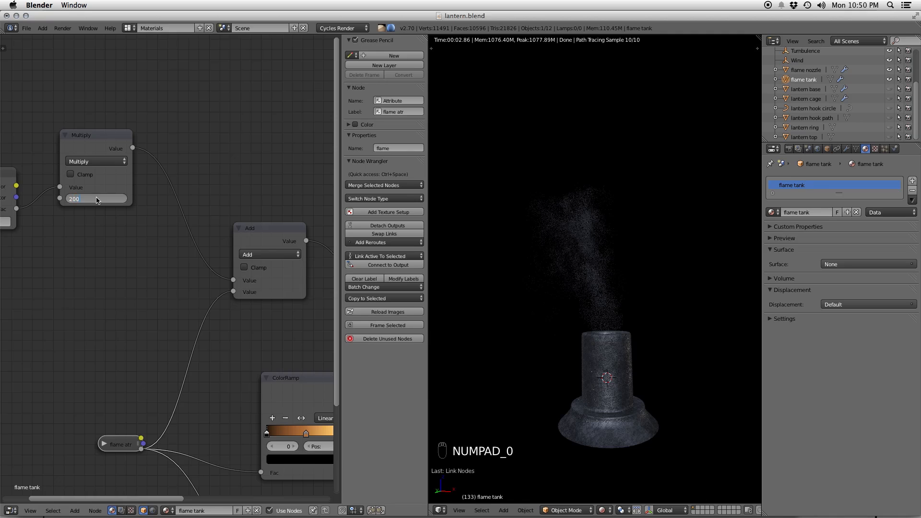
type("200")
key("Return")
- Insert a Math node set to Multiply between the flame attribute and the Add node
key("shift+a")
mouse_move(197, 323)
left_click(235, 325)
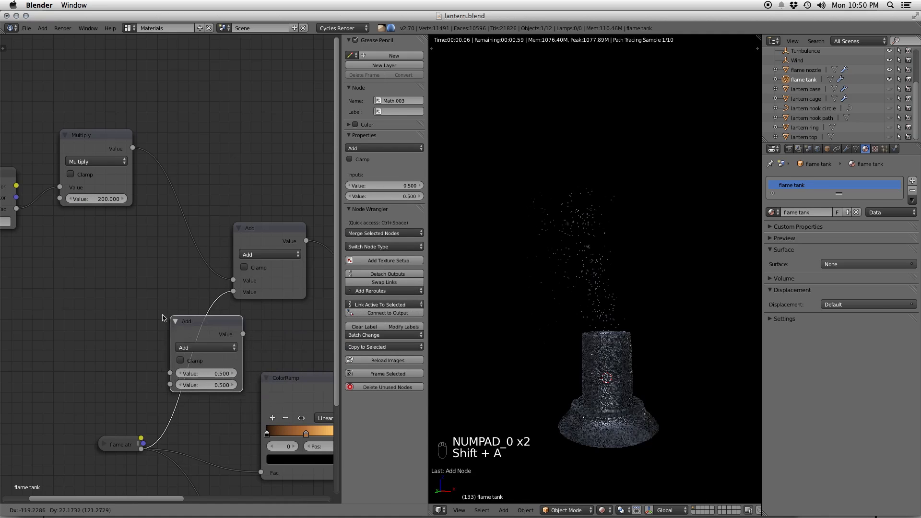
left_click(154, 319)
left_click(196, 347)
left_click(194, 312)
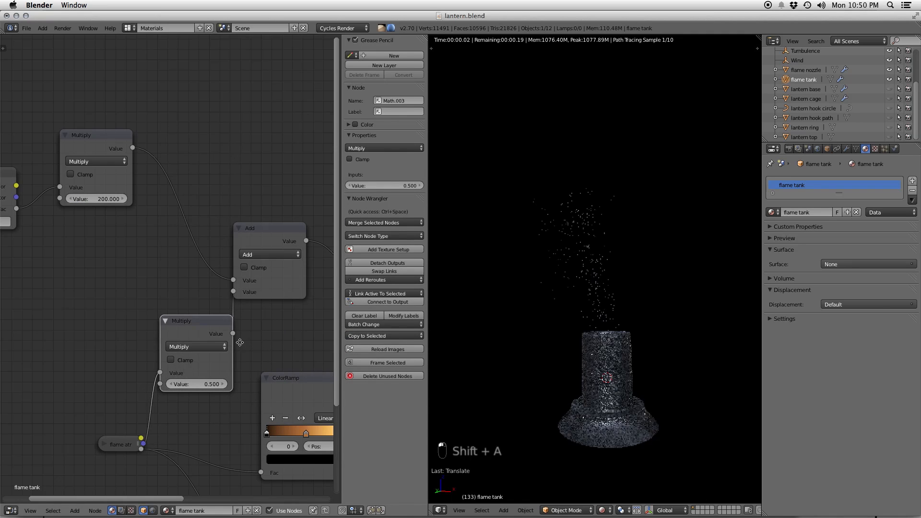
- Reposition the flame attribute and its new Multiply node to spread out the scatter branch
middle_click_drag(240, 343, 303, 310)
left_click(184, 413)
key("g")
left_click(105, 408)
left_click(278, 292)
key("g")
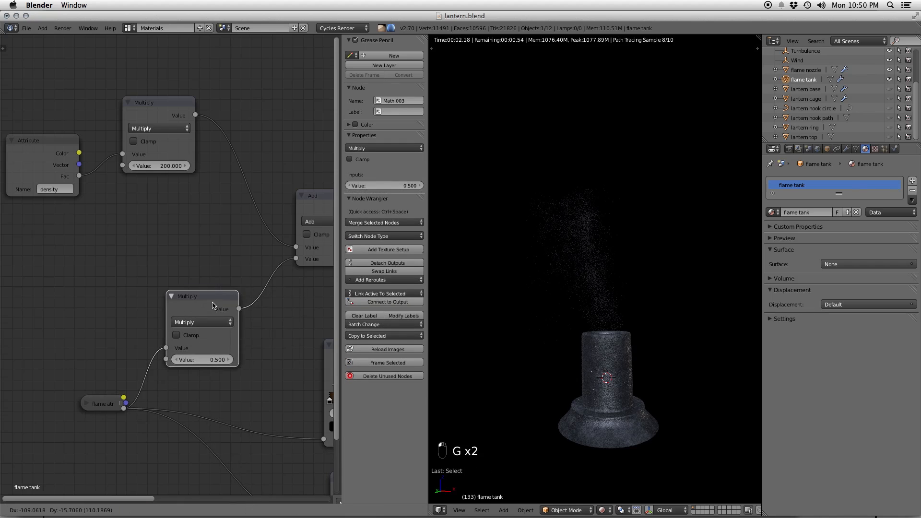
- Try a value of 10 in the flame attribute's new Multiply node, and set it to 2
left_click(218, 363)
type("0")
key("Return")
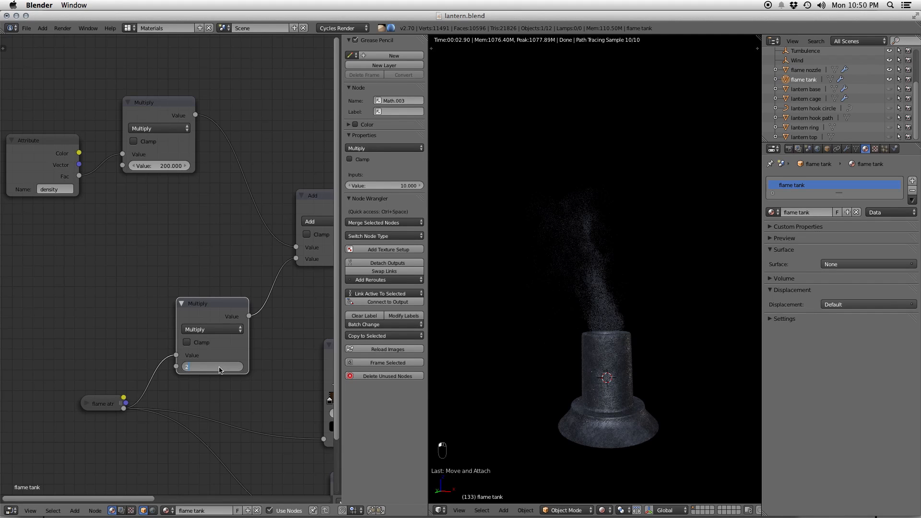
left_click(220, 370)
type("2")
key("Return")
- Set the density Multiply node's value to 400
left_click(161, 166)
type("400")
key("Return")
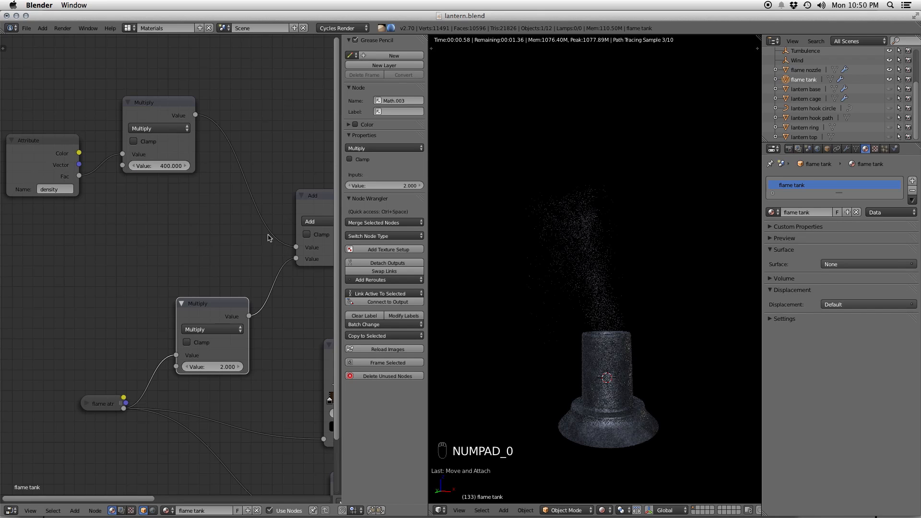
scroll(278, 251, "right", 10)
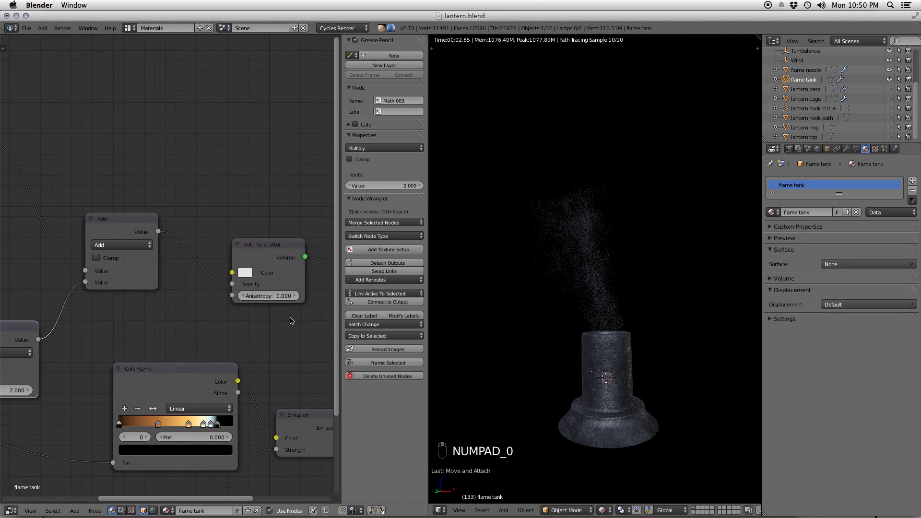
- Set the Volume Scatter node's anisotropy to -0.200
key("s")
key("s")
left_click(242, 296)
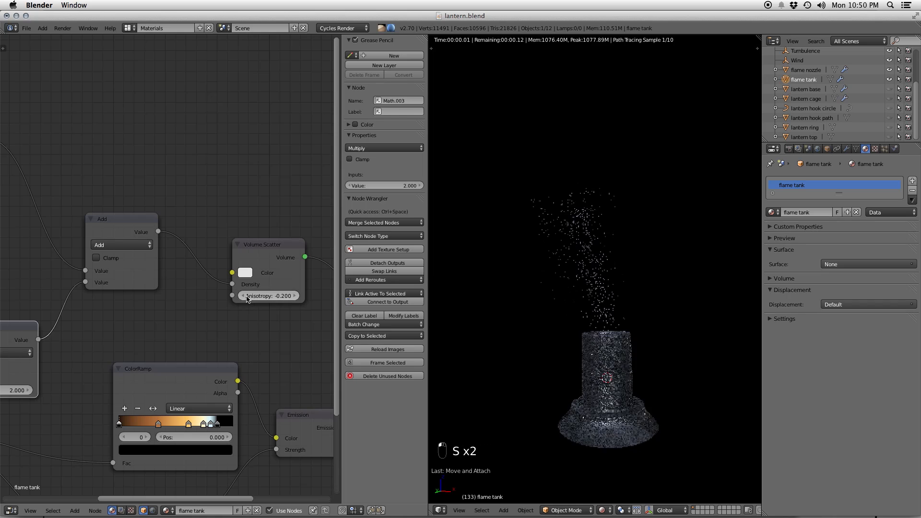
- Move the Material Output node farther from the Volume Scatter and Emission nodes to make room between them
scroll(285, 341, "down", 1)
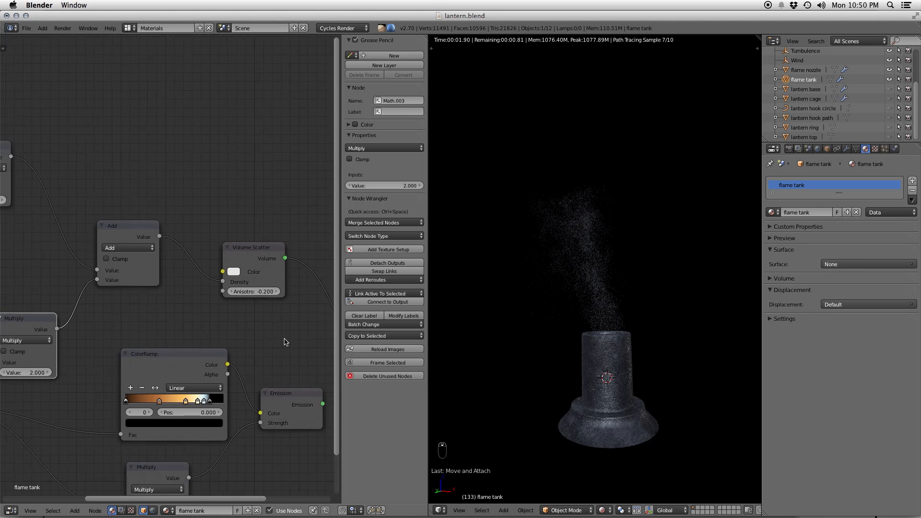
scroll(283, 340, "down", 1)
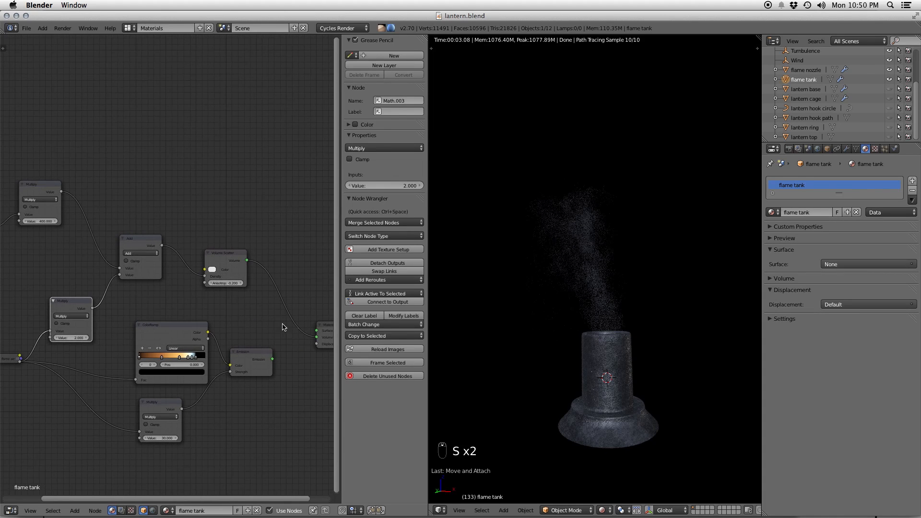
middle_click_drag(282, 328, 122, 331)
scroll(158, 365, "up", 1)
left_click(194, 351)
left_click_drag(195, 351, 273, 344)
middle_click_drag(169, 374, 241, 354)
- Insert an Add Shader between the Volume Scatter and Material Output nodes, and link the Emission shader into its second input
key("shift+a")
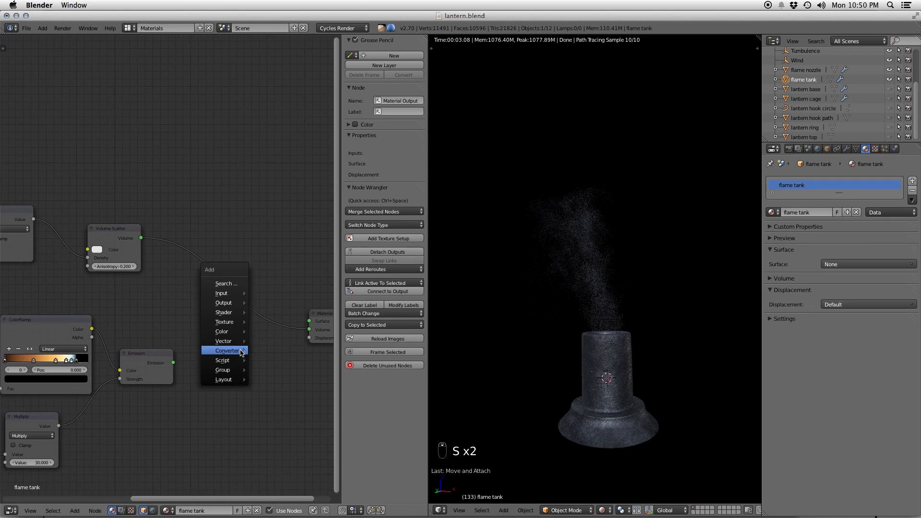
mouse_move(240, 314)
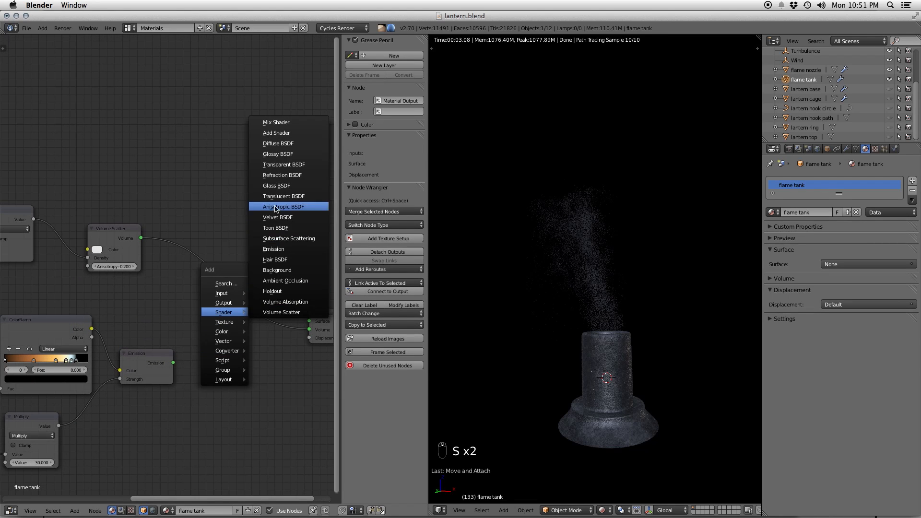
left_click(283, 134)
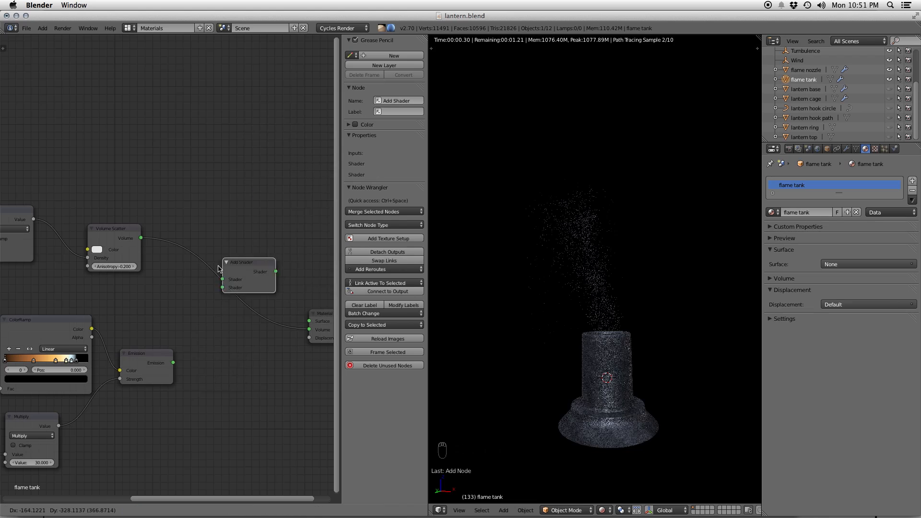
left_click(212, 301)
left_click_drag(173, 363, 215, 321)
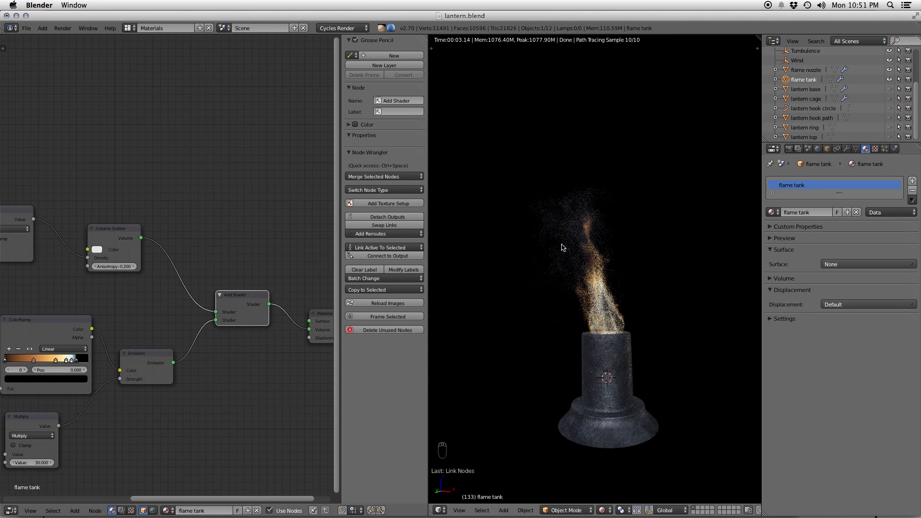
- Set the density attribute's Multiply node value to 125
middle_click_drag(3, 296, 224, 322)
left_click(96, 214)
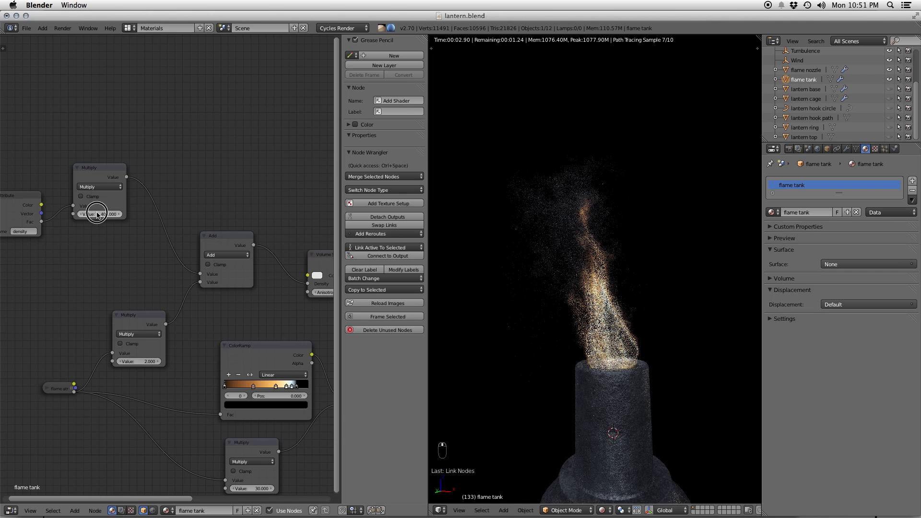
type("125")
key("Return")
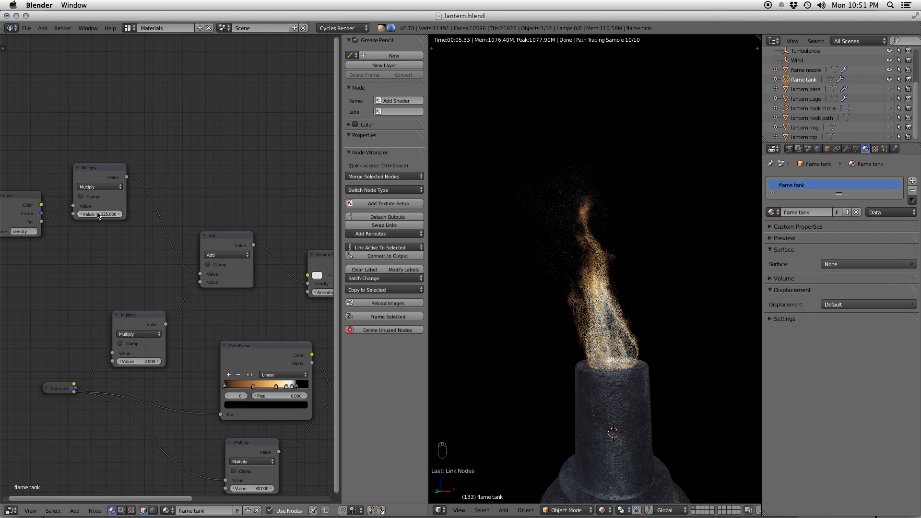
- Add a Volume Absorption node and place it in the empty space above the Volume Scatter node
middle_click_drag(247, 153, 193, 189)
key("shift+a")
mouse_move(207, 166)
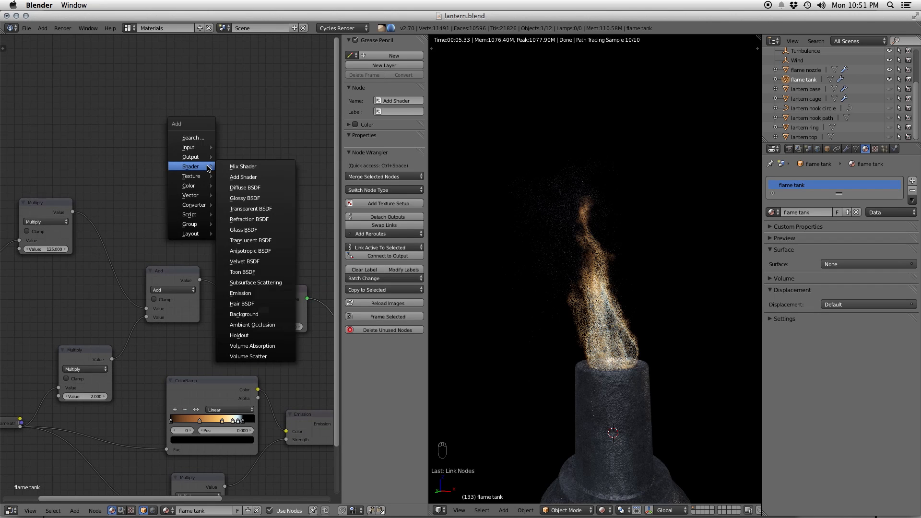
left_click(252, 346)
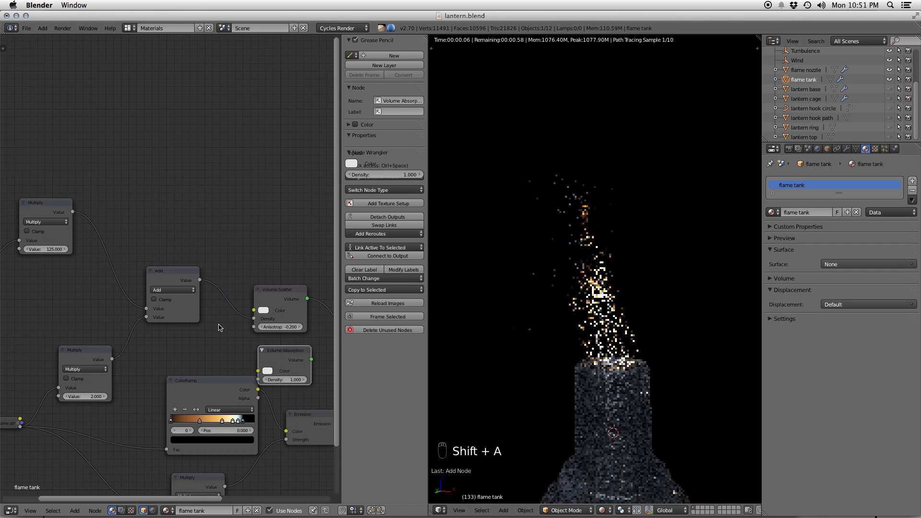
left_click(244, 192)
- Add a second Add Shader node and place it unlinked above the existing Add Shader
middle_click_drag(278, 230, 112, 227)
key("shift+a")
mouse_move(225, 265)
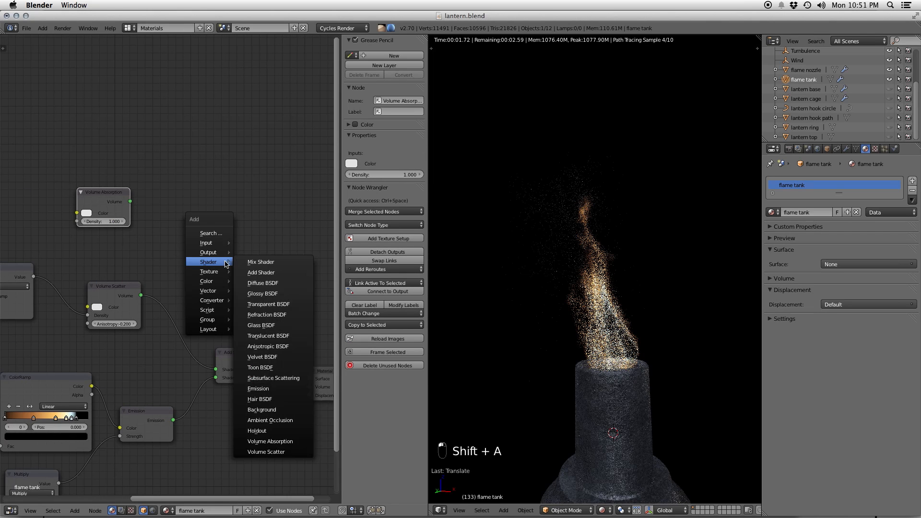
left_click(261, 272)
left_click(262, 283)
middle_click_drag(384, 414, 259, 356)
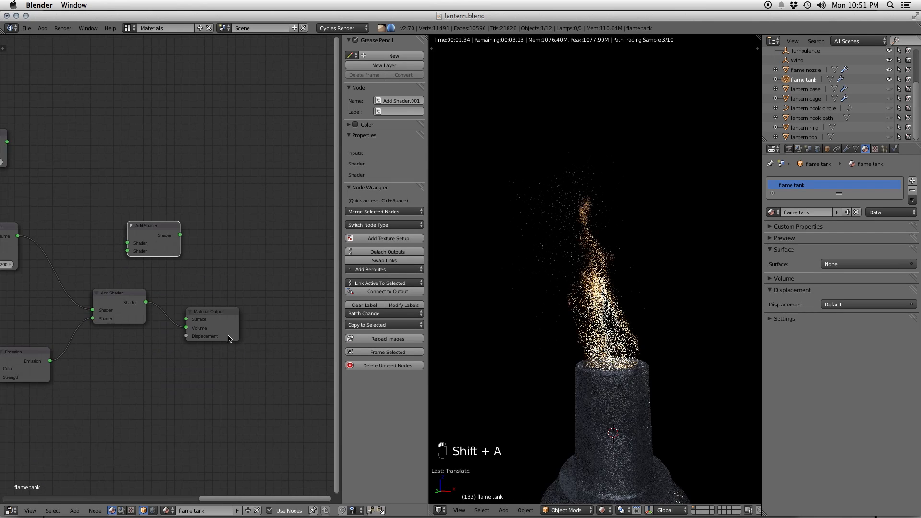
- Insert the new Add Shader between Volume Scatter and the existing Add Shader, and link the Volume Absorption output into its free input
right_click(227, 329)
key("g")
left_click(311, 325)
right_click(123, 305)
key("g")
left_click(193, 326)
right_click(147, 251)
key("g")
left_click(76, 281)
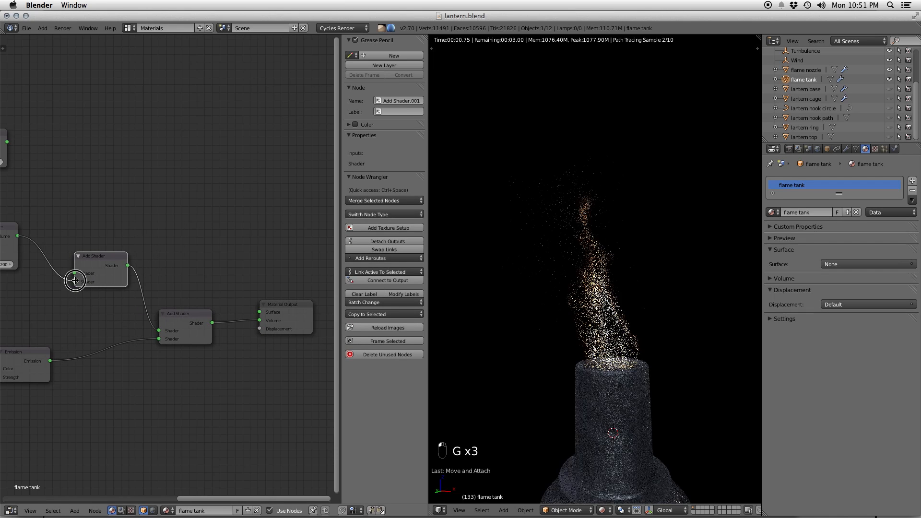
middle_click_drag(19, 166, 170, 176)
left_click_drag(159, 153, 229, 283)
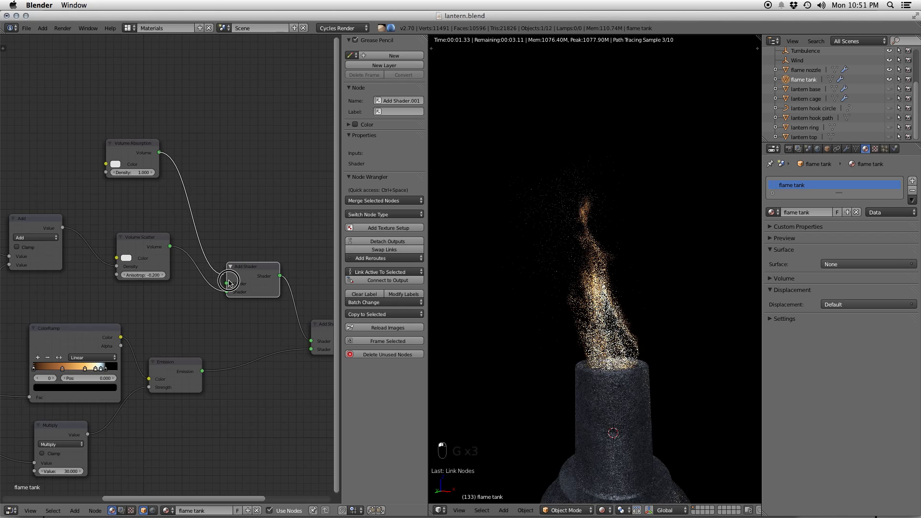
- Connect the density attribute's Fac output to the Volume Absorption Density input and move the attribute node slightly lower
middle_click_drag(53, 211, 234, 250)
scroll(128, 252, "down", 3)
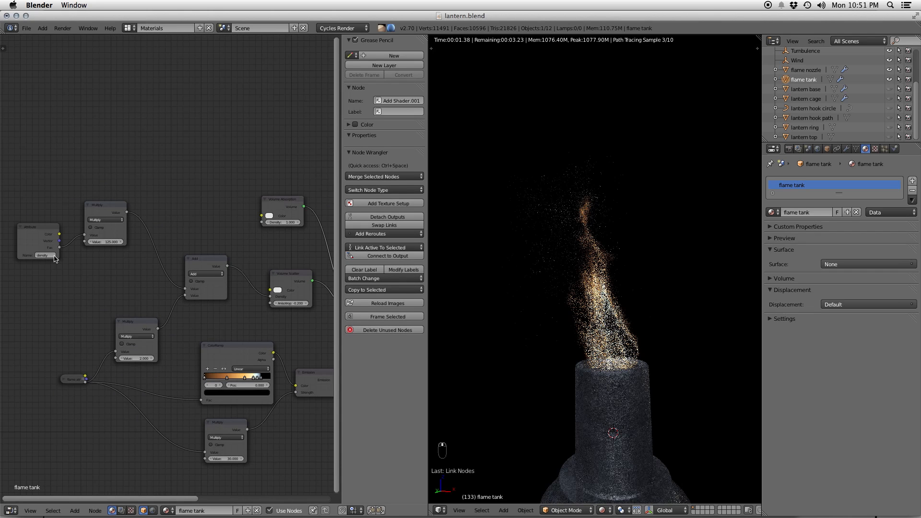
left_click_drag(59, 247, 266, 223)
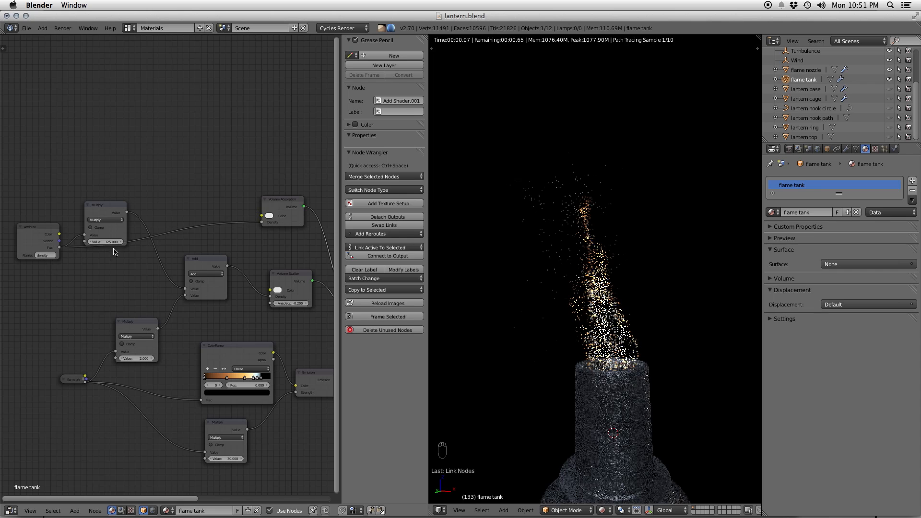
left_click(35, 234)
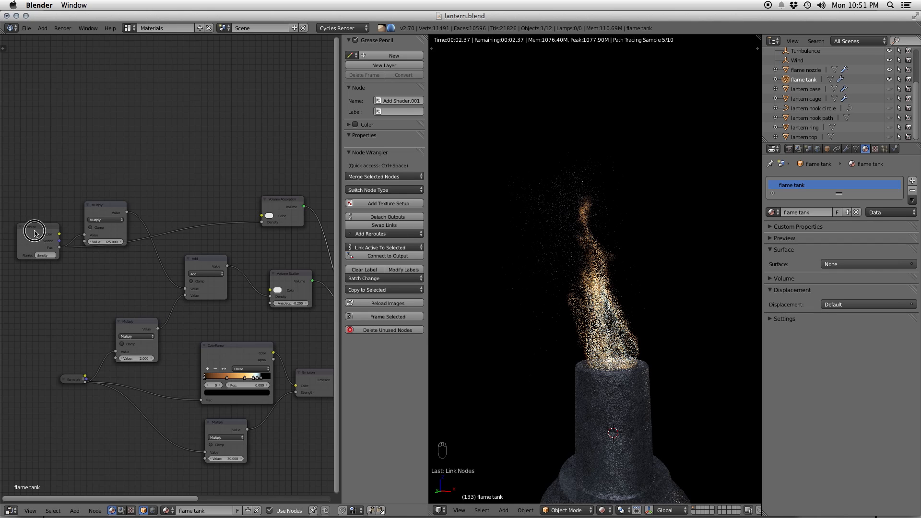
key("g")
left_click(40, 272)
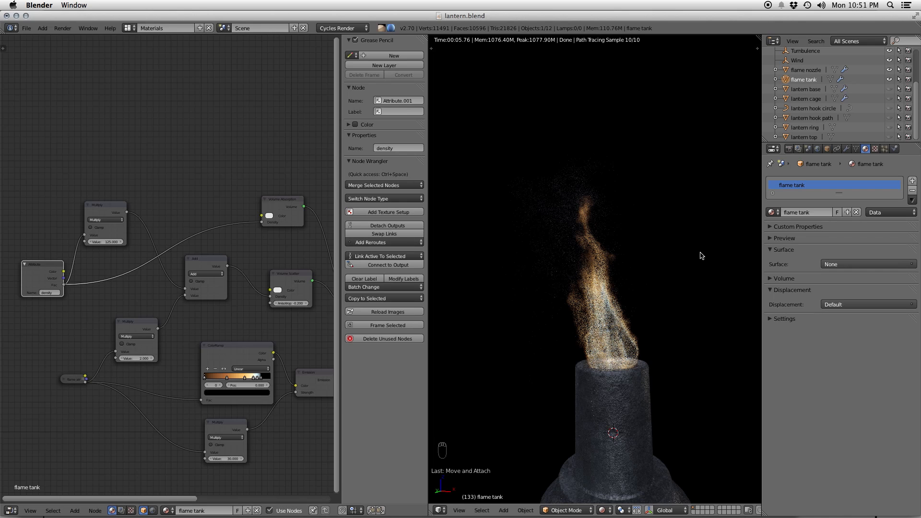
- Set the Cycles preview samples to 24 in the render sampling settings
left_click(789, 148)
scroll(790, 418, "down", 2)
scroll(789, 417, "down", 2)
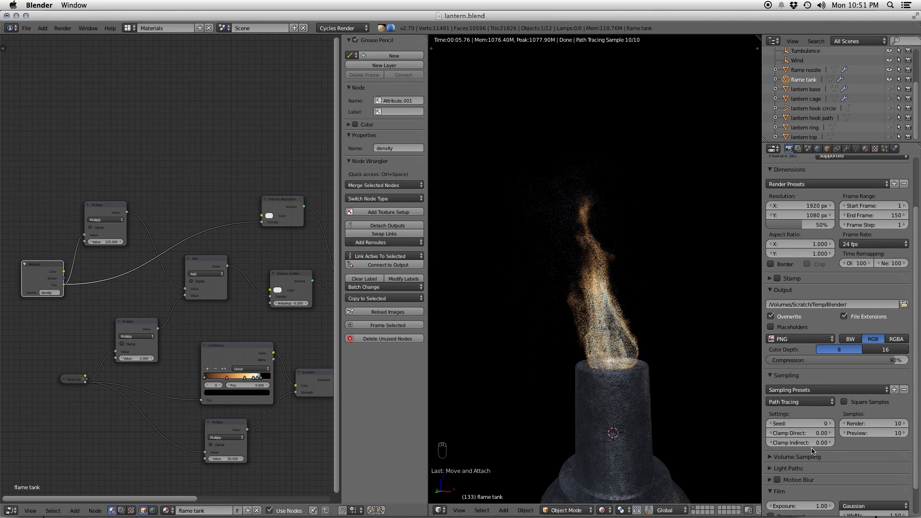
key("Return")
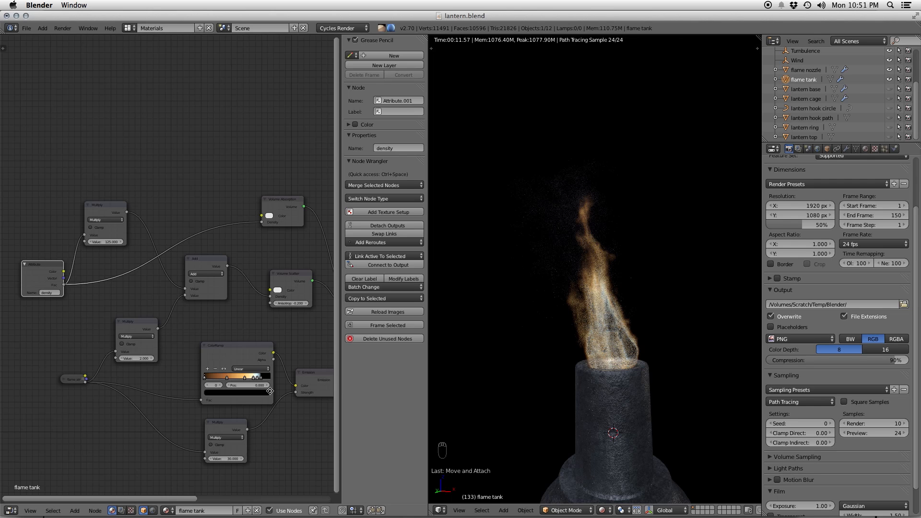
- Set the Multiply value driving the Emission strength to 36 and the Multiply value fed by the density attribute to 80
scroll(260, 418, "down", 5)
double_click(234, 390)
type("3")
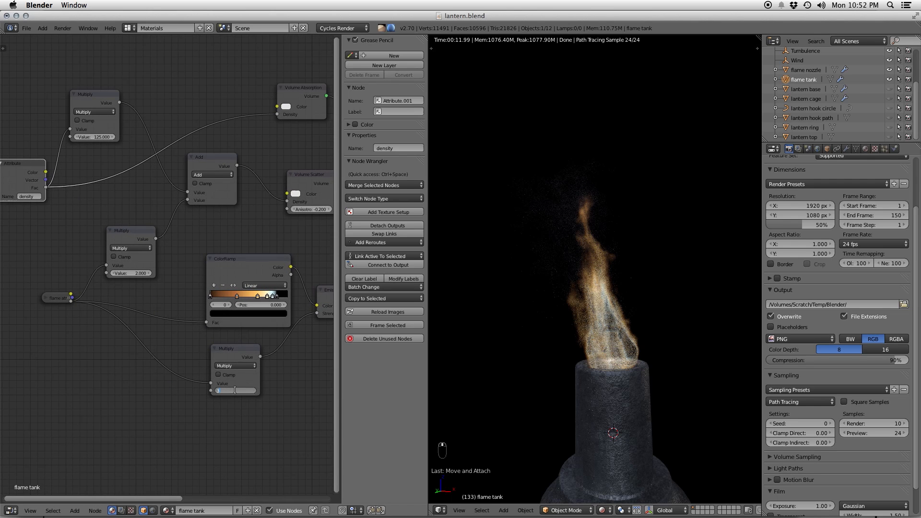
type("6")
key("Return")
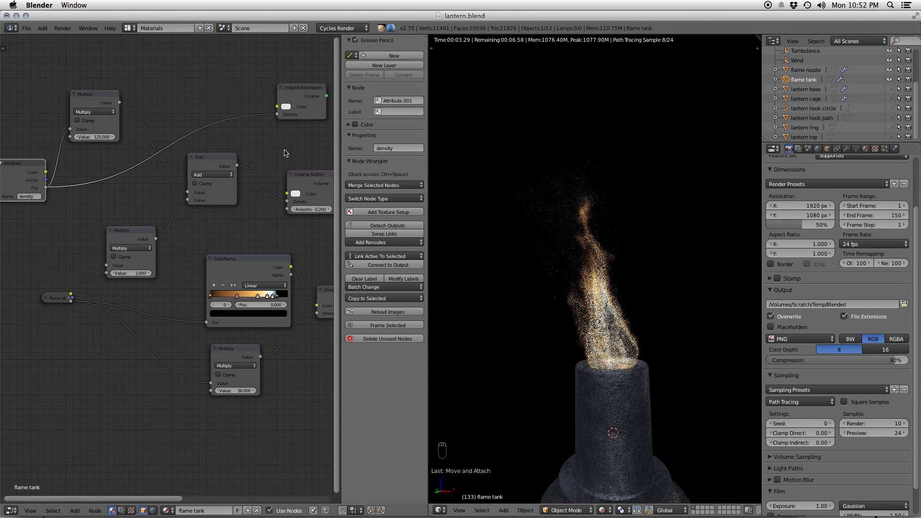
double_click(93, 137)
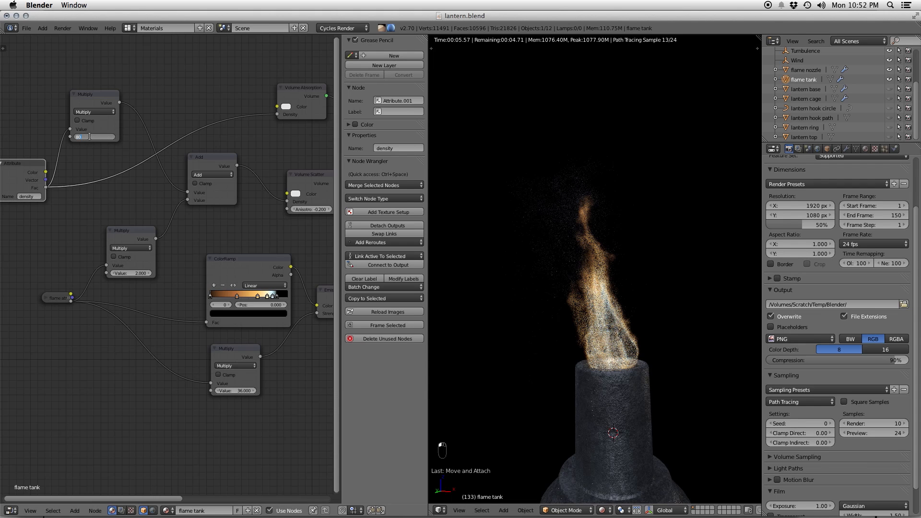
key("Return")
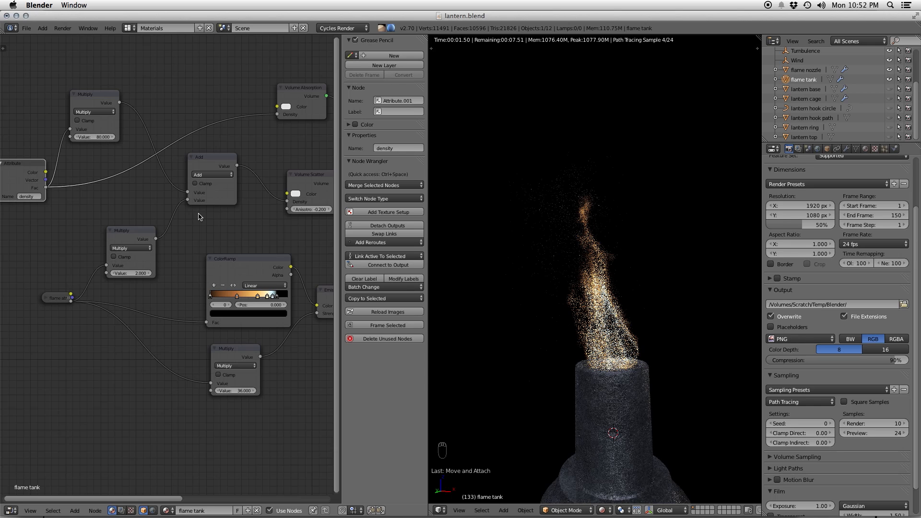
- Set the value of the Multiply node between the flame attribute and the Add node to 5
double_click(132, 272)
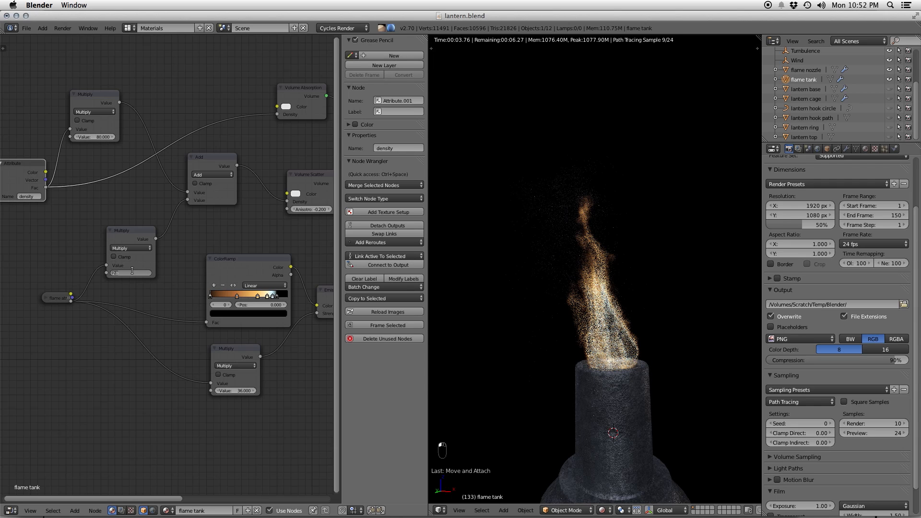
type("1")
key("Return")
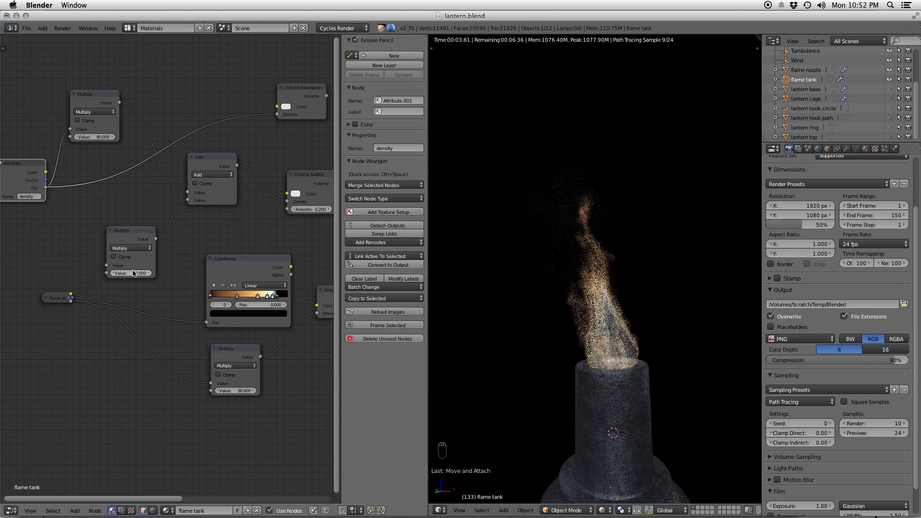
double_click(133, 273)
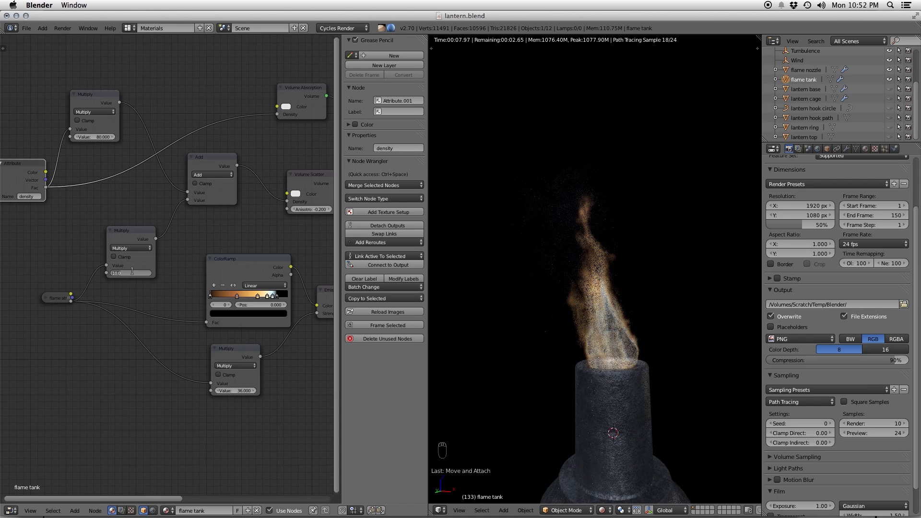
type("15")
key("Return")
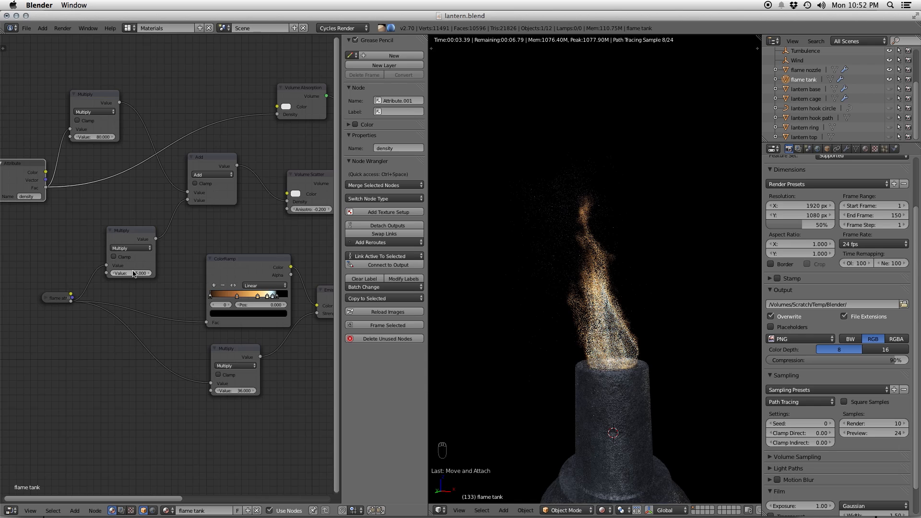
key("s")
key("s")
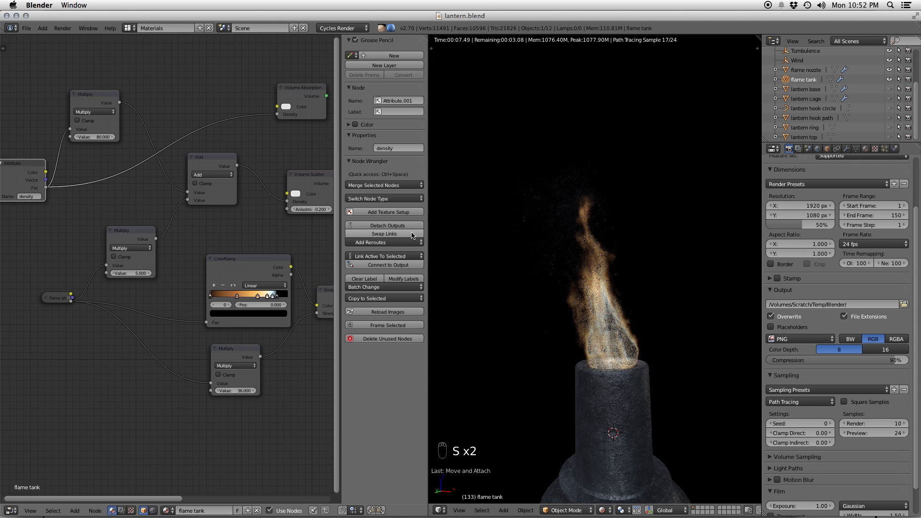
- Return the 3D viewport to solid shading and switch to the Default screen layout
left_click(602, 511)
left_click(626, 481)
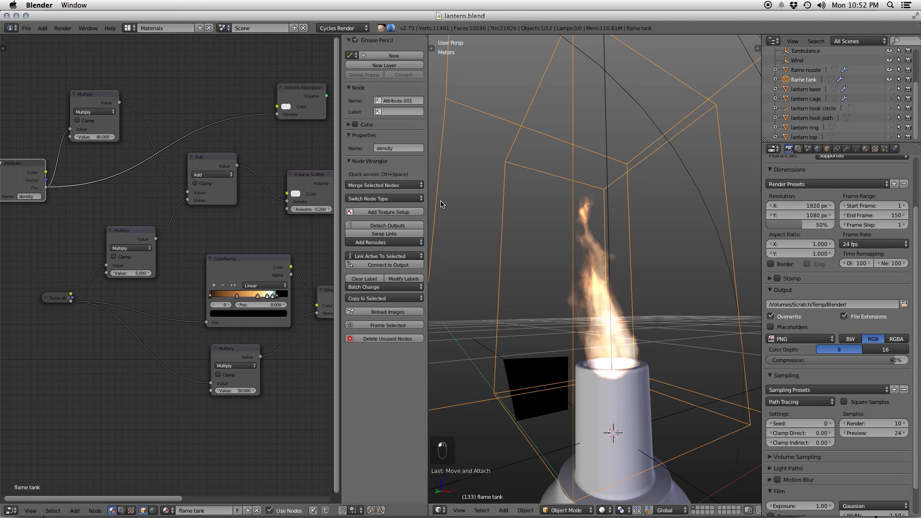
left_click(128, 28)
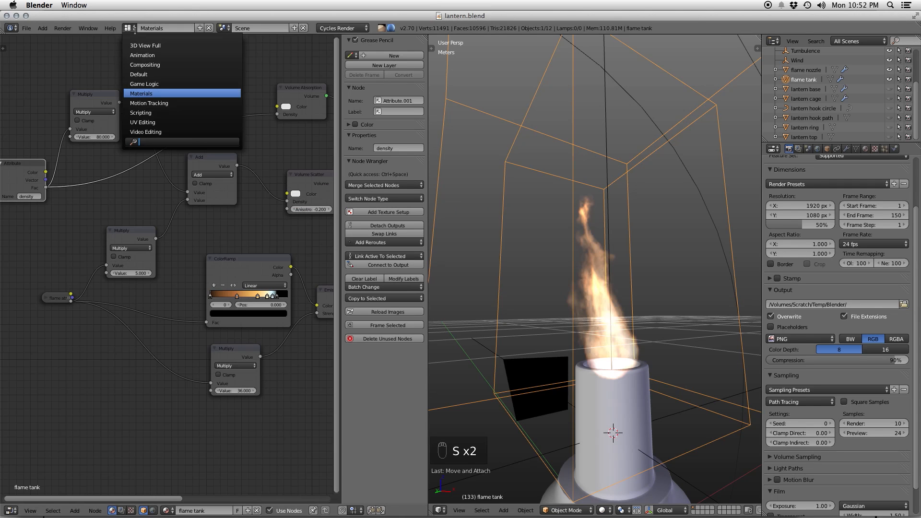
left_click(146, 75)
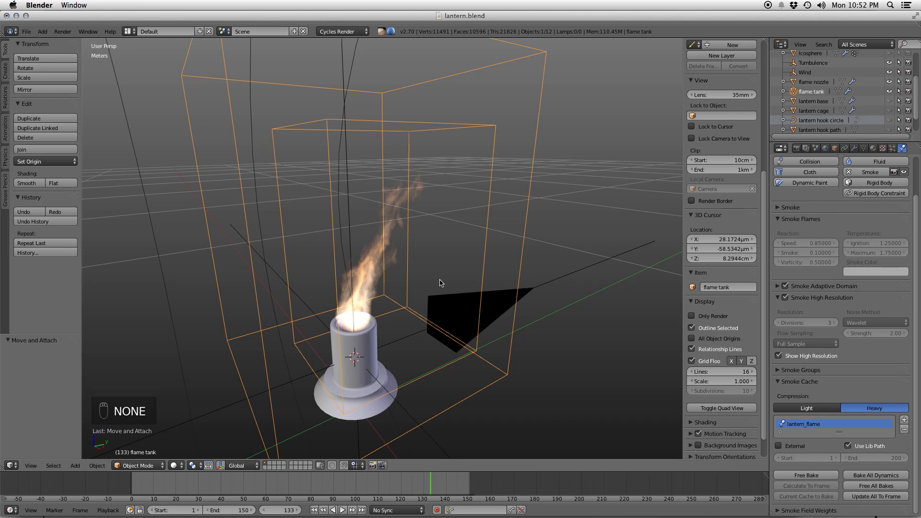
- View the scene through the camera and scrub the animation to frame 34
key("KP_0")
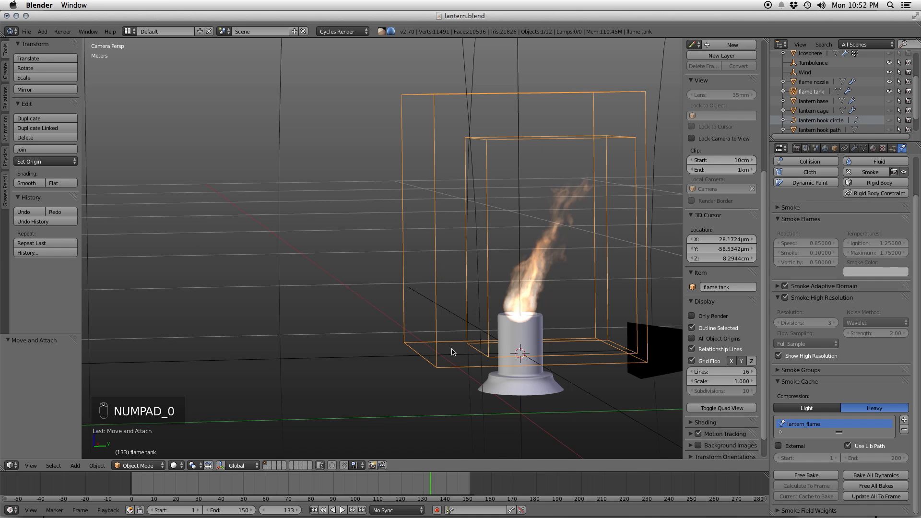
left_click_drag(291, 487, 372, 490)
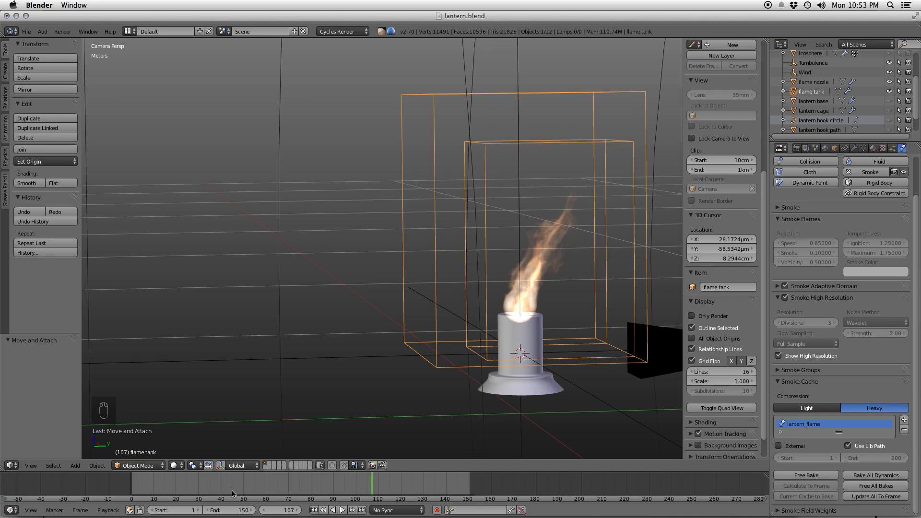
left_click(176, 487)
left_click_drag(177, 488, 206, 486)
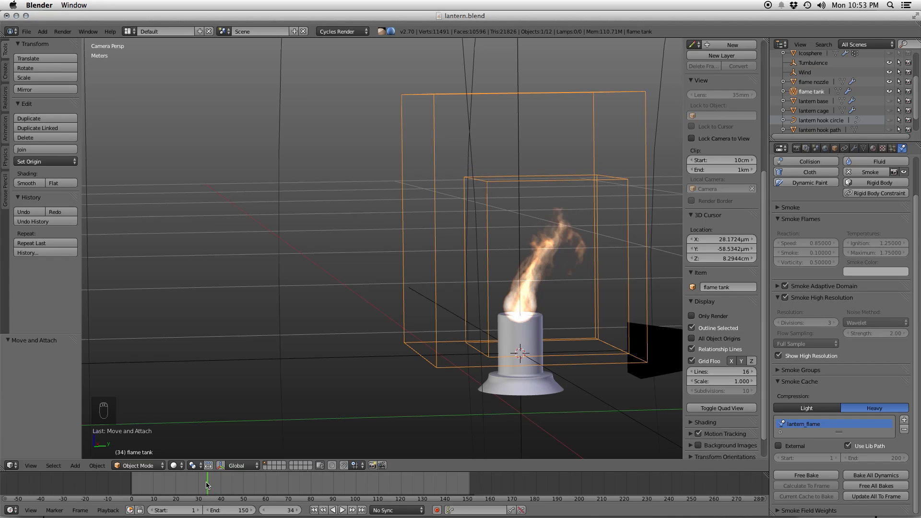
- Switch the viewport to Rendered shading and unhide the lantern base, cage, hook, ring and top objects
left_click(175, 466)
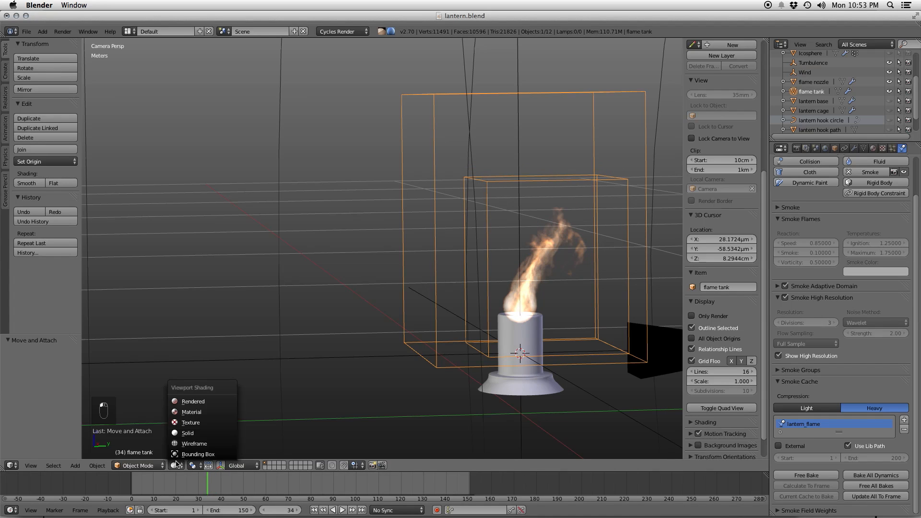
left_click(200, 405)
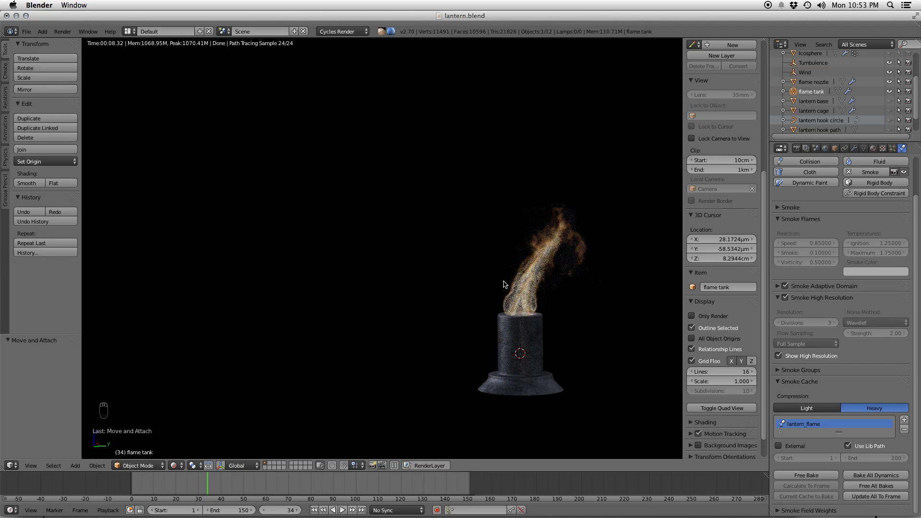
left_click_drag(889, 100, 890, 128)
scroll(892, 118, "down", 1)
scroll(892, 121, "down", 1)
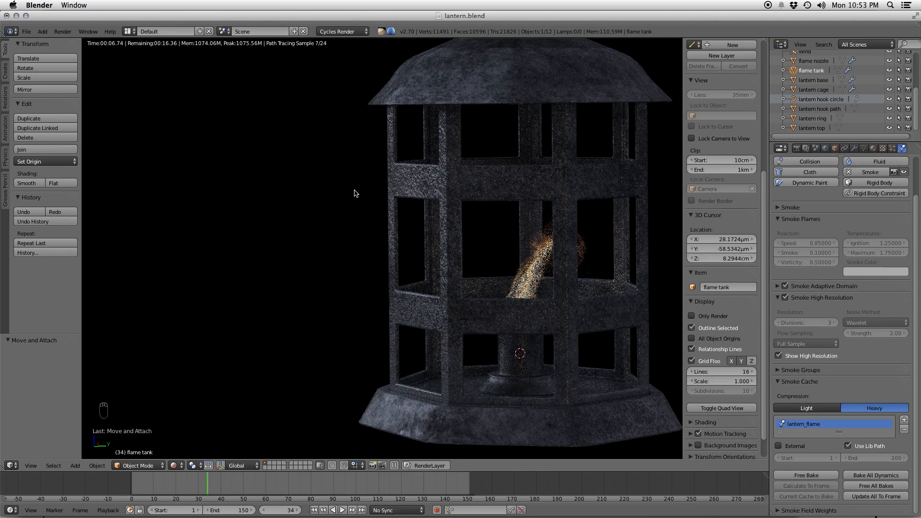
- Expand the Volume settings of the flame tank material and return the viewport to solid shading
left_click(873, 149)
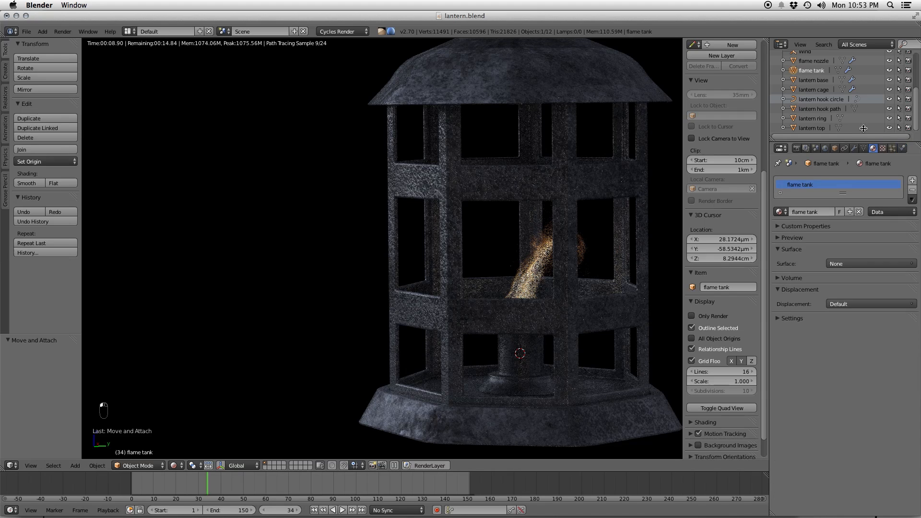
left_click(783, 278)
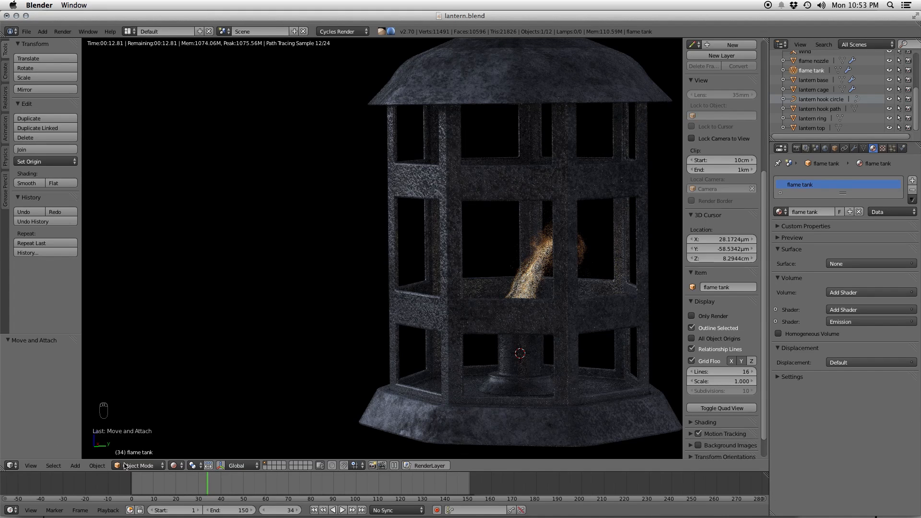
left_click(178, 468)
left_click(202, 430)
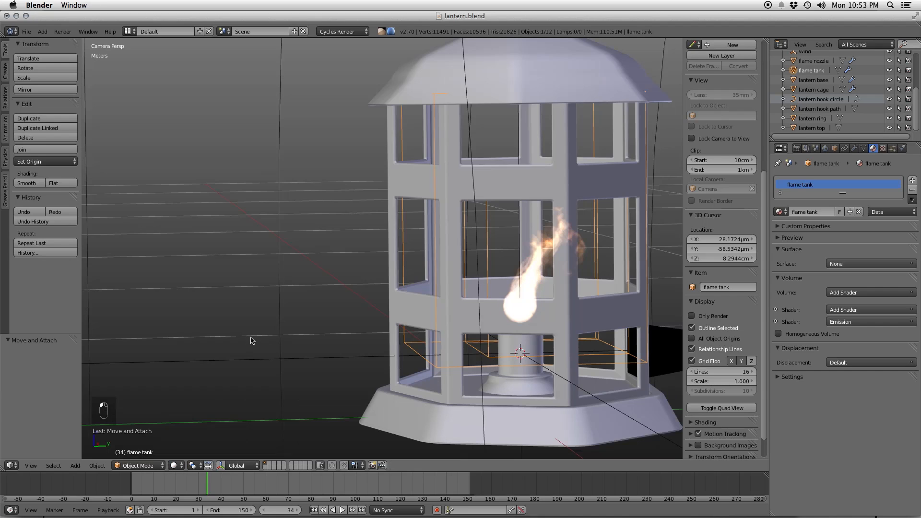
- Switch to the Materials screen layout and preview the camera view with Rendered shading
left_click(129, 32)
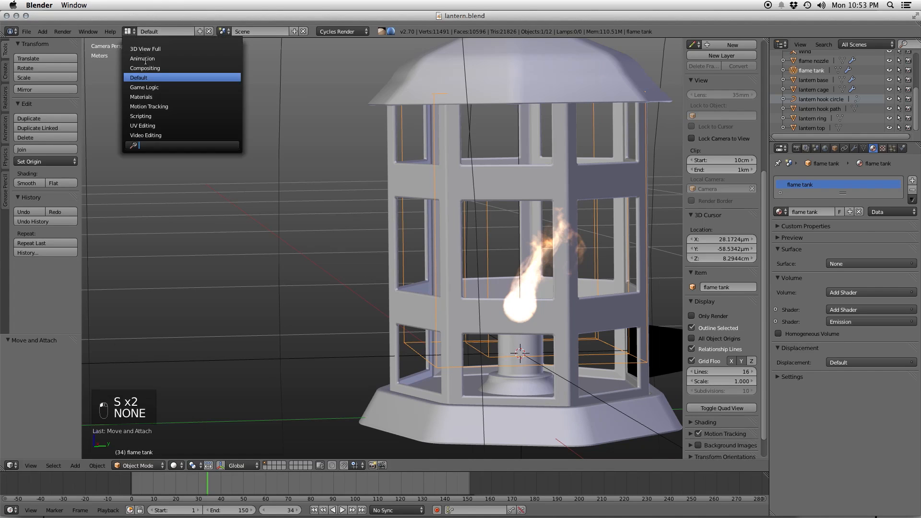
left_click(157, 97)
key("KP_0")
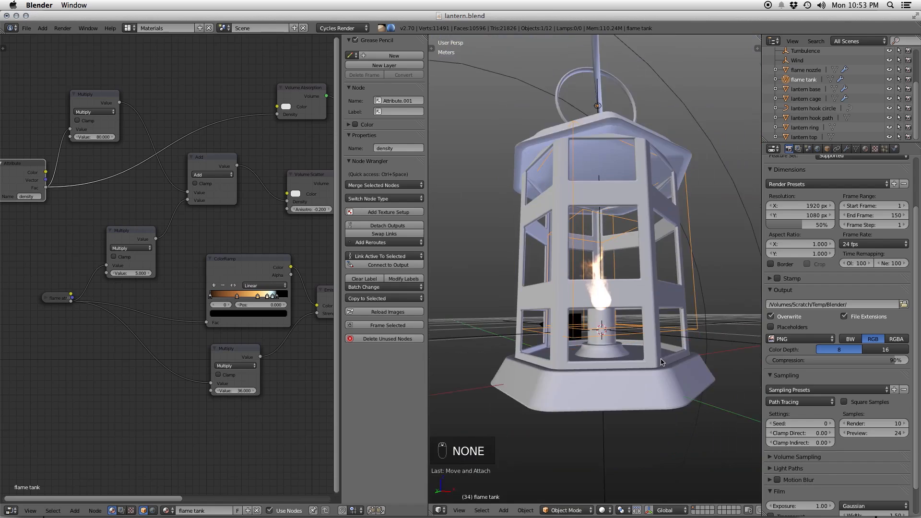
scroll(624, 362, "up", 4)
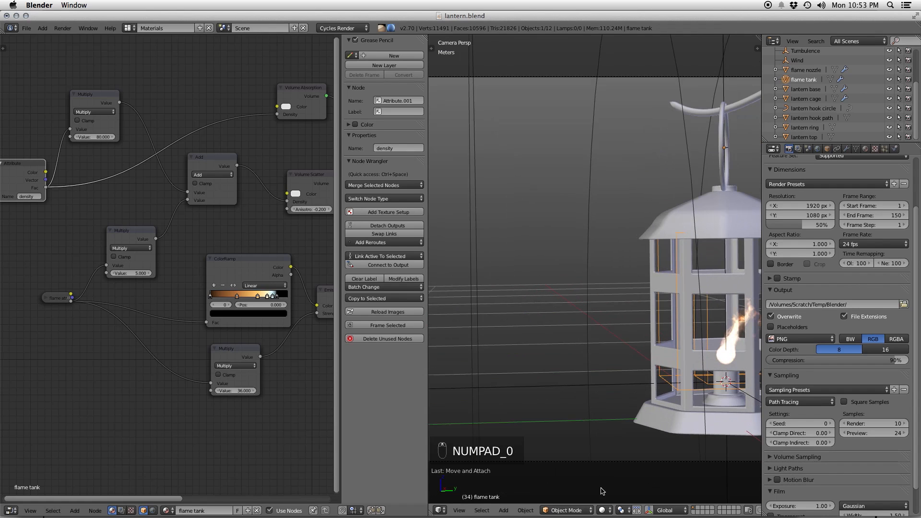
left_click(604, 511)
left_click(619, 450)
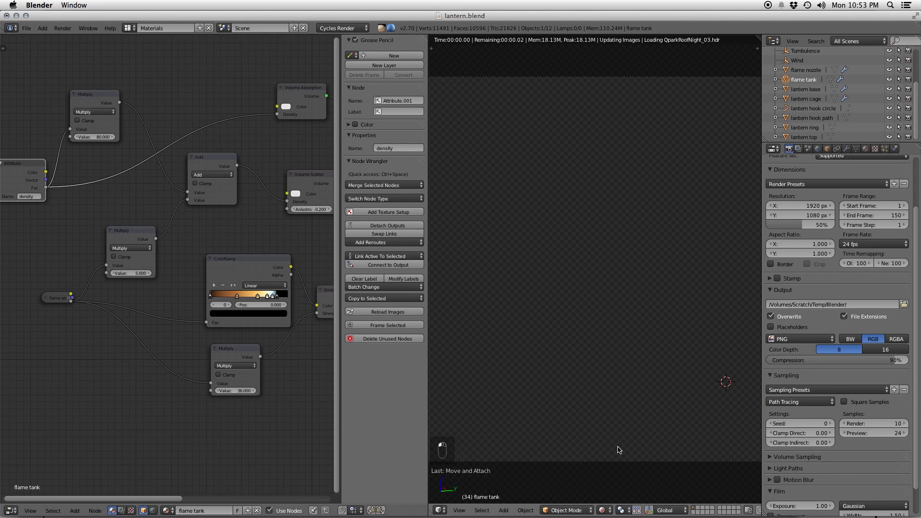
- Try a value of 75 in the Multiply node feeding the Emission strength and inspect the rendered flame up close
middle_click_drag(278, 360, 164, 374)
left_click(135, 414)
key("Return")
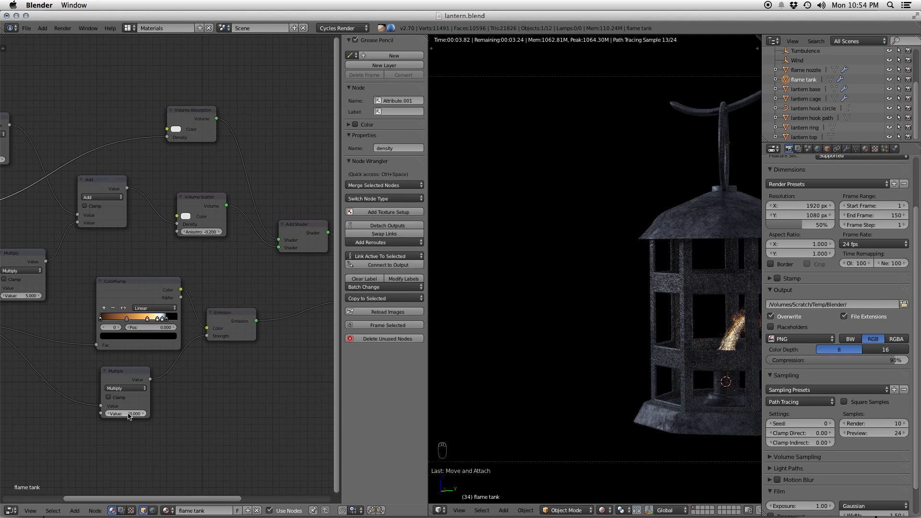
left_click(128, 414)
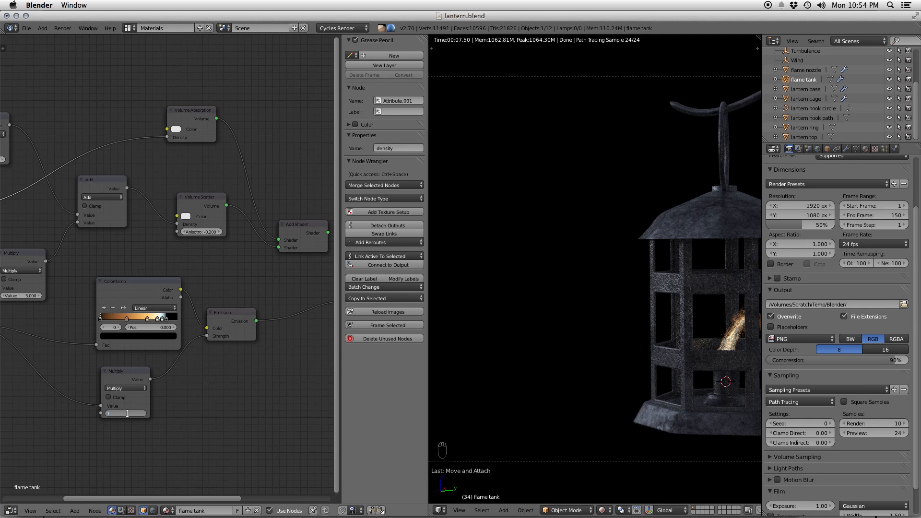
key("Return")
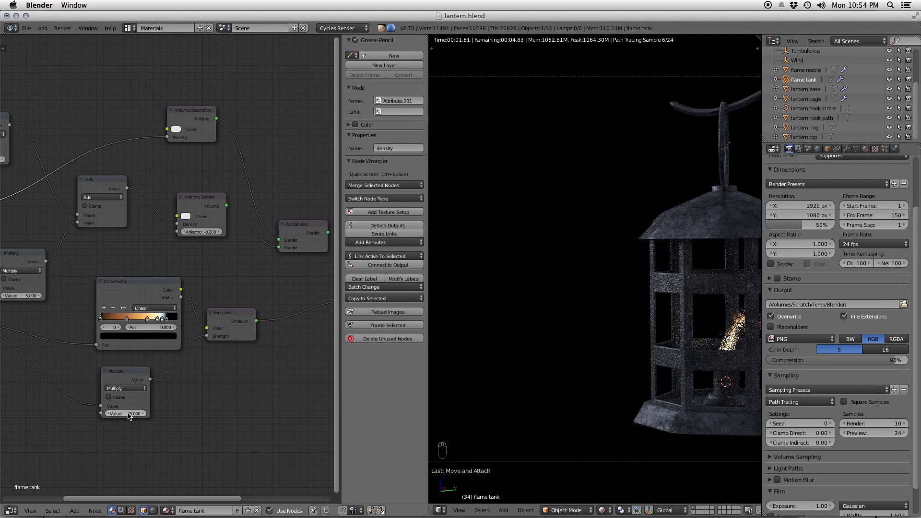
scroll(619, 379, "up", 5)
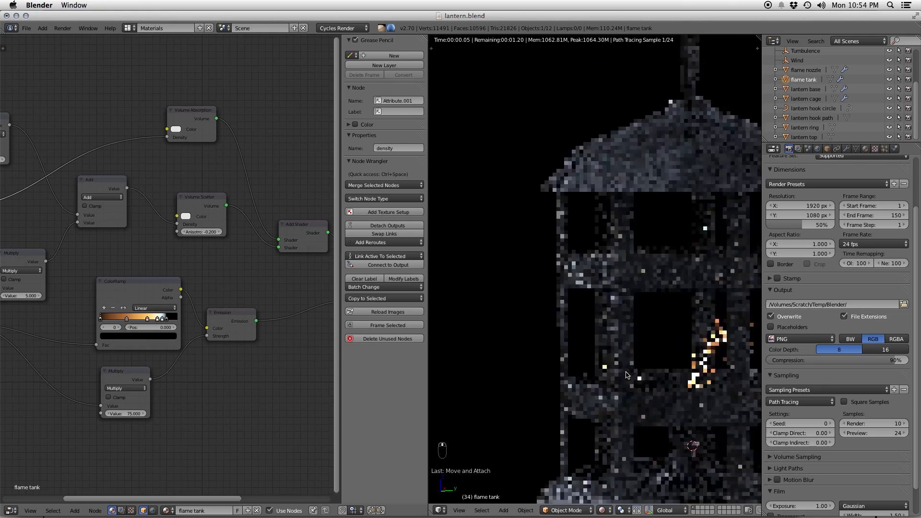
middle_click_drag(630, 376, 587, 307, "shift")
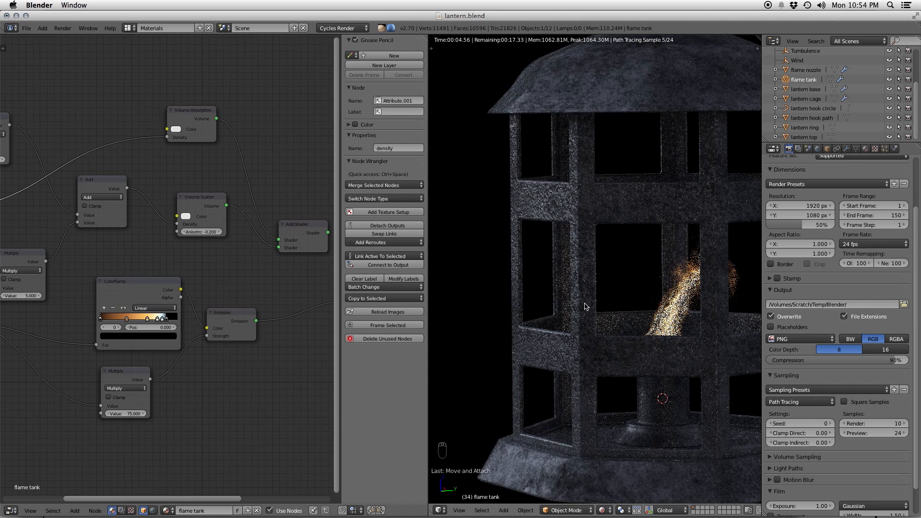
- Set the value of the Multiply node feeding the Emission strength to 55
left_click(121, 414)
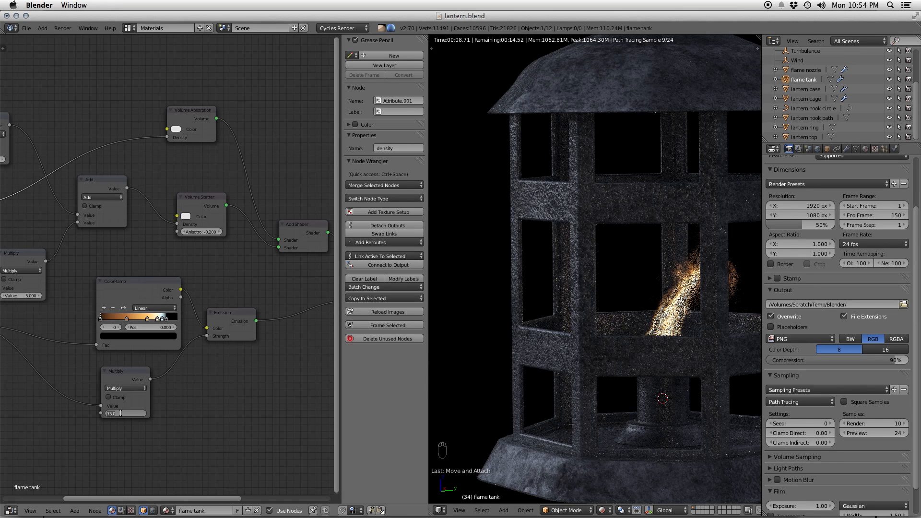
type("55")
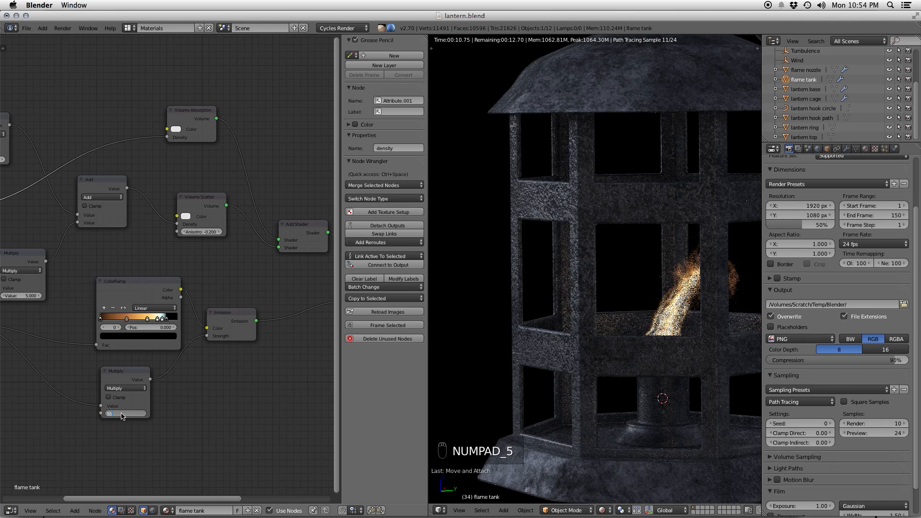
key("Return")
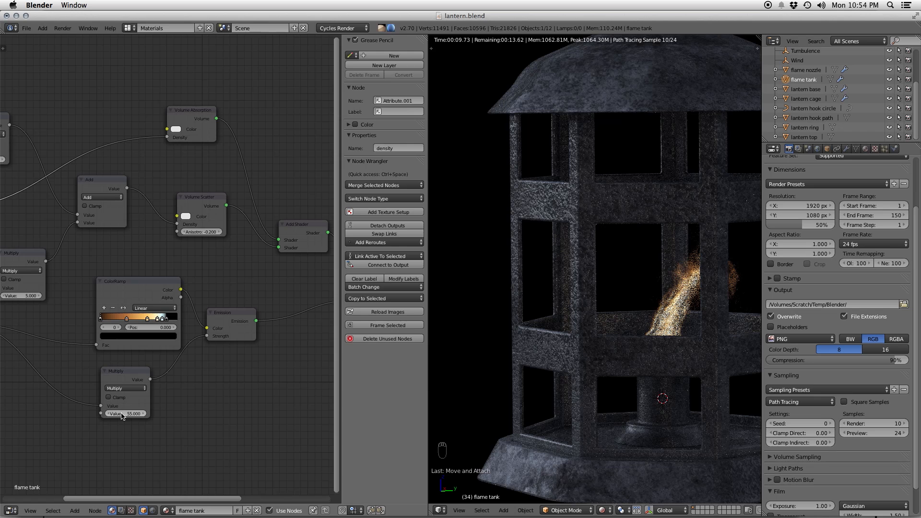
- Return the viewport to Solid shading, select the lantern cage and briefly inspect its mesh in Edit Mode
left_click(605, 510)
left_click(621, 479)
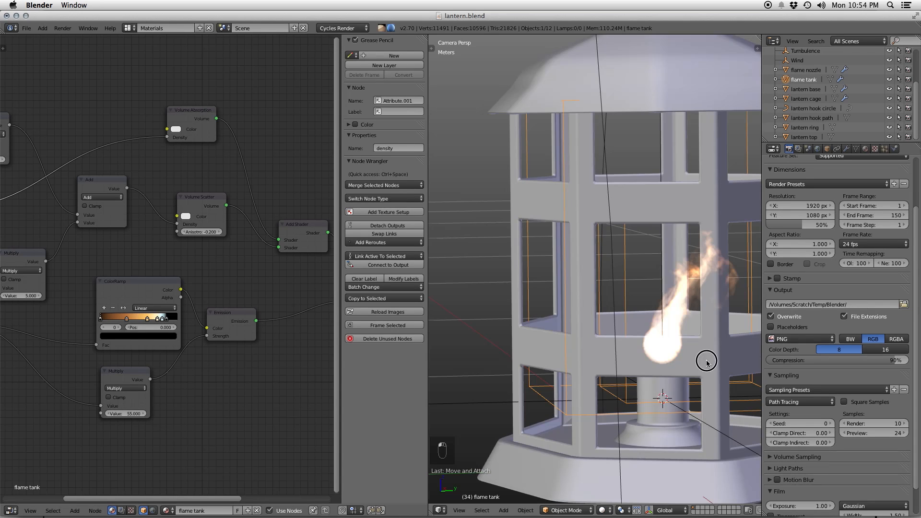
right_click(630, 366)
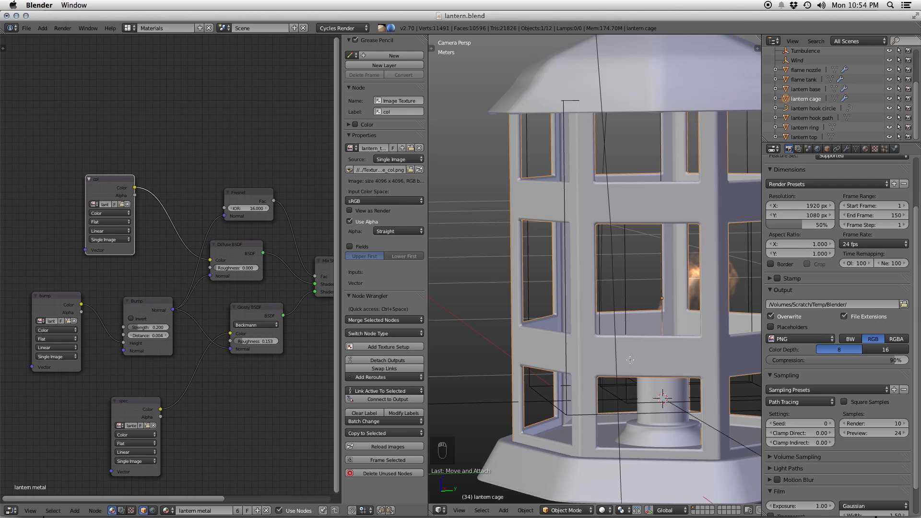
key("Tab")
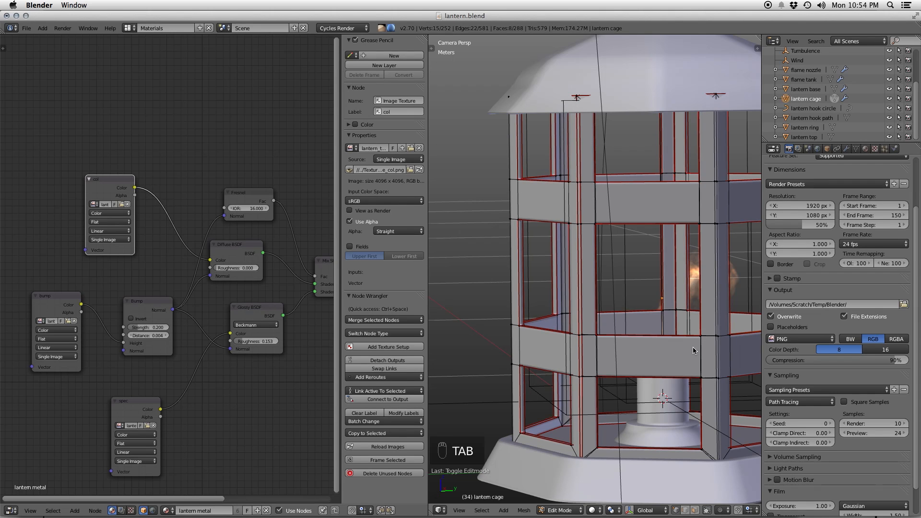
key("Tab")
scroll(691, 316, "down", 3)
scroll(690, 315, "down", 4)
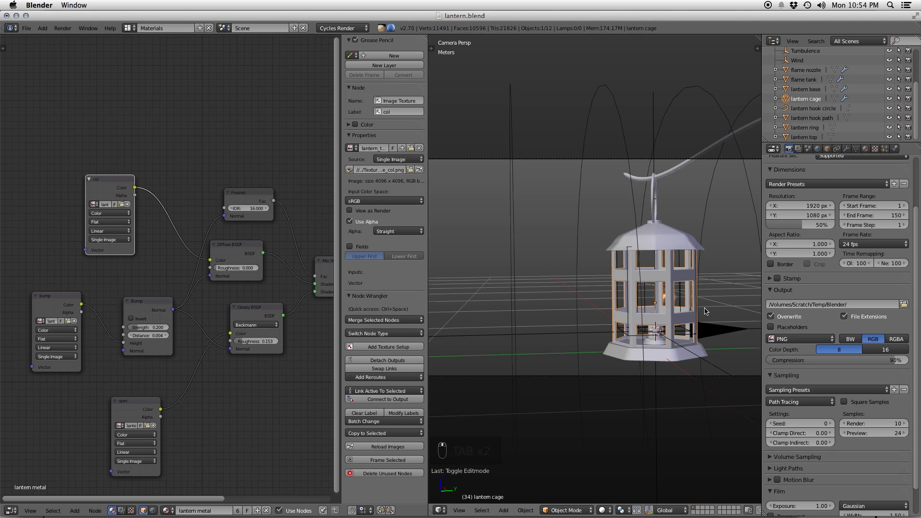
- Switch to the Default screen layout and slightly adjust the camera angle by temporarily locking the camera to the view
left_click(128, 28)
left_click(149, 75)
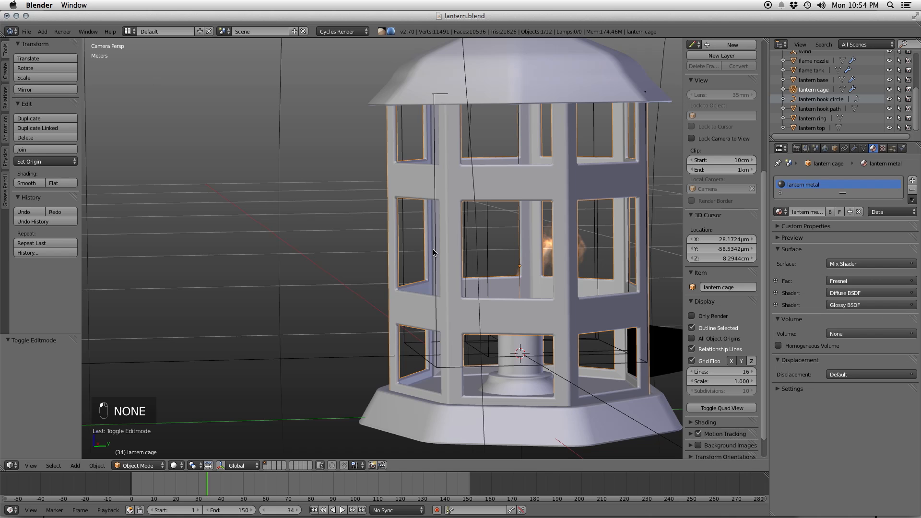
scroll(438, 251, "down", 5)
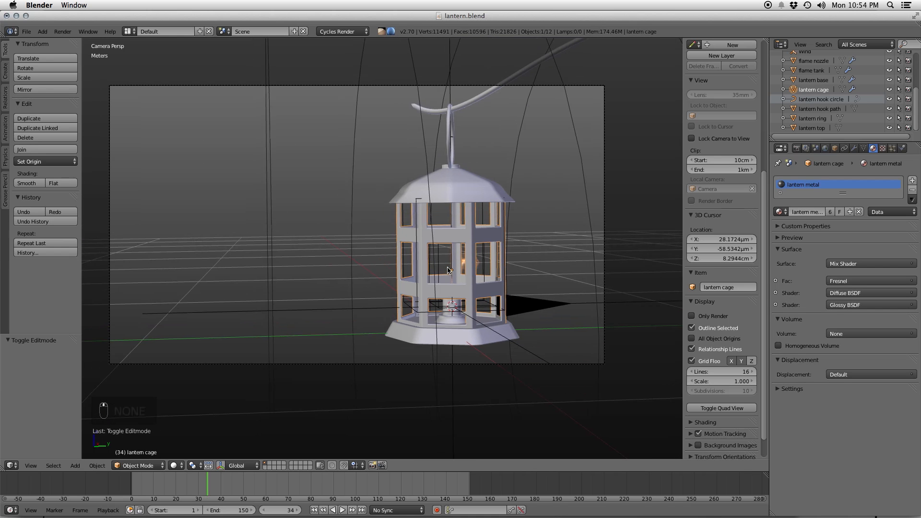
left_click(692, 139)
middle_click_drag(538, 247, 540, 254)
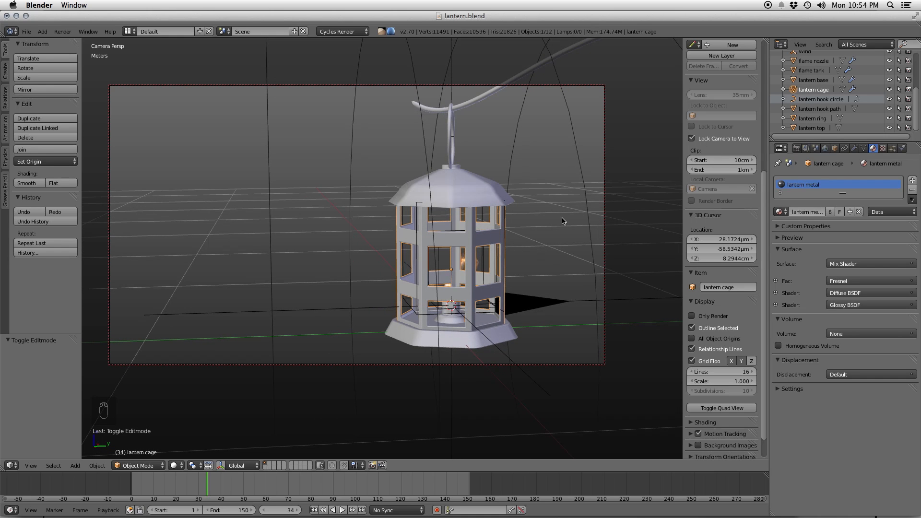
left_click(704, 144)
key("s")
key("s")
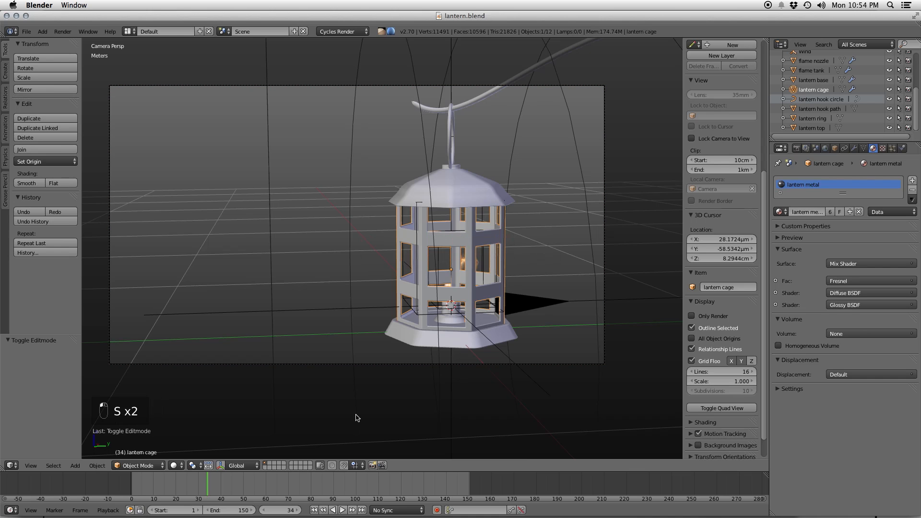
- Preview the lantern and flame with Rendered shading through the camera, and return the viewport to Solid shading
scroll(356, 425, "up", 1)
scroll(357, 425, "up", 1)
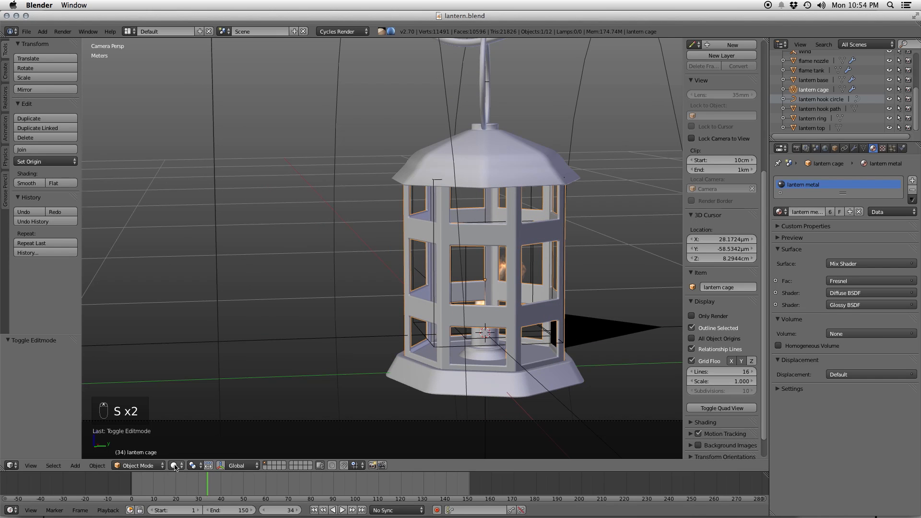
left_click(173, 466)
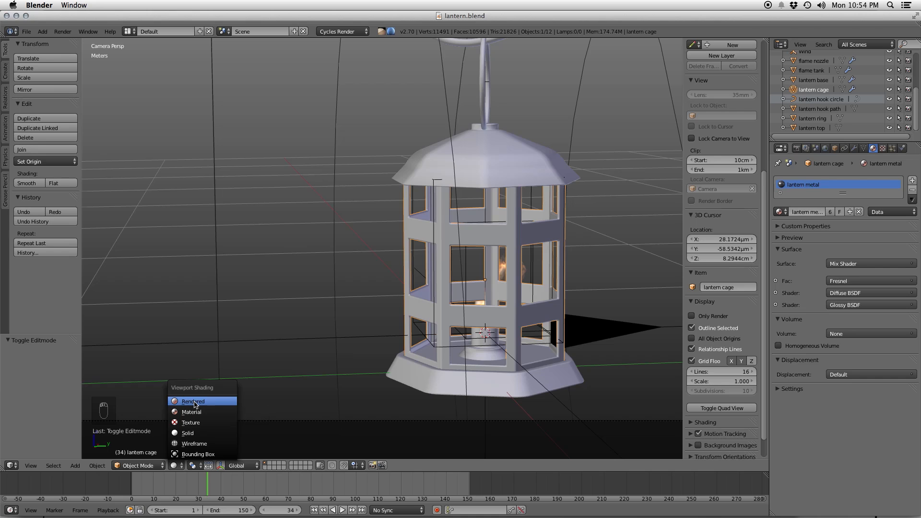
left_click(194, 403)
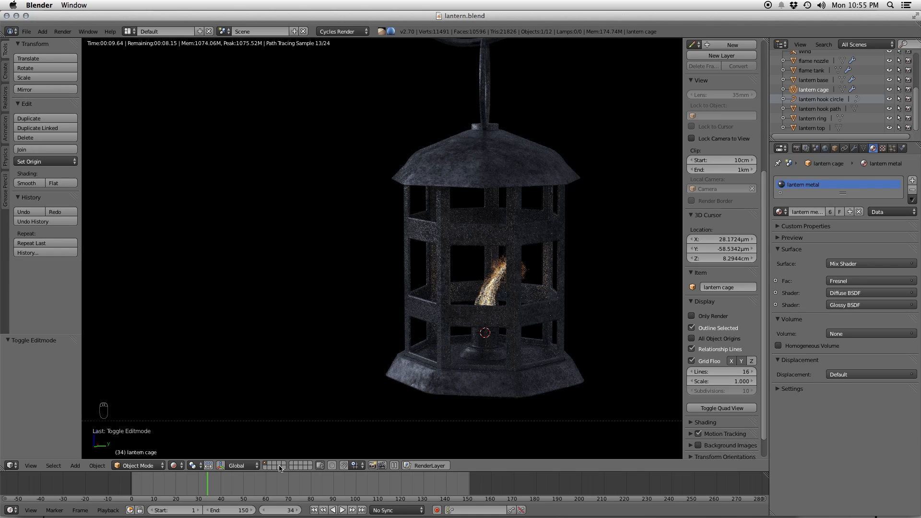
left_click(176, 465)
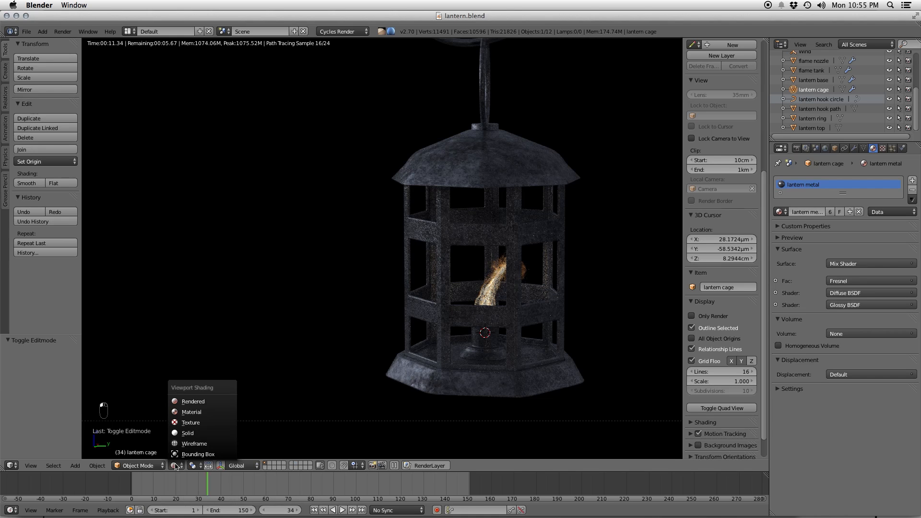
left_click(195, 433)
key("z")
key("z")
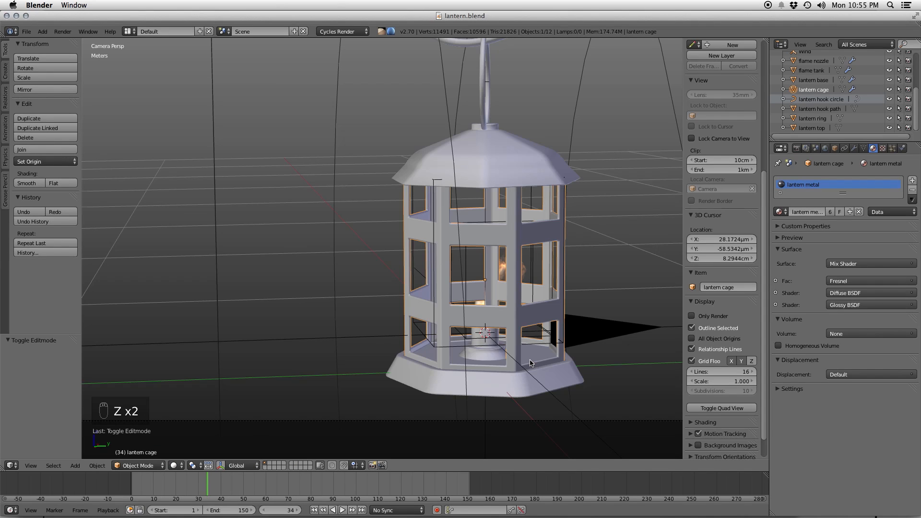
- Select the flame tank and inspect it up close outside the camera view
right_click(563, 345)
scroll(555, 342, "down", 3)
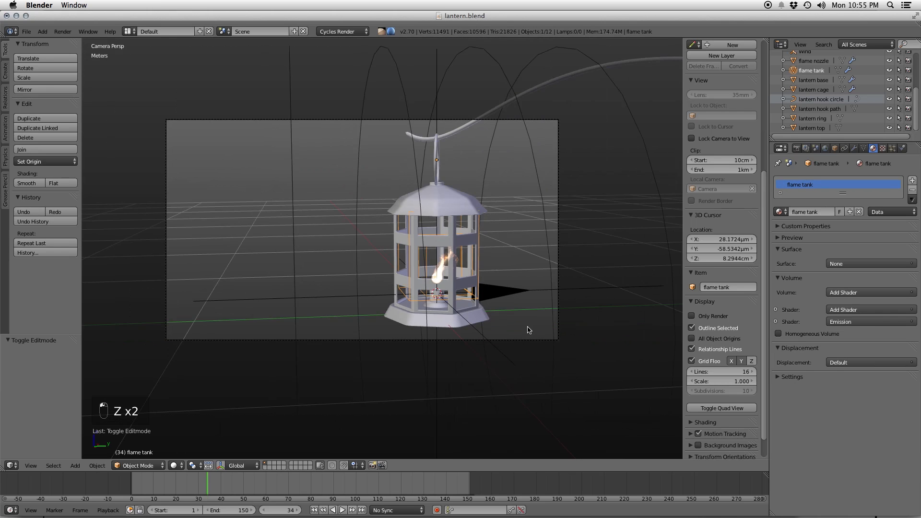
scroll(529, 330, "up", 4)
middle_click_drag(526, 82, 476, 121, "shift")
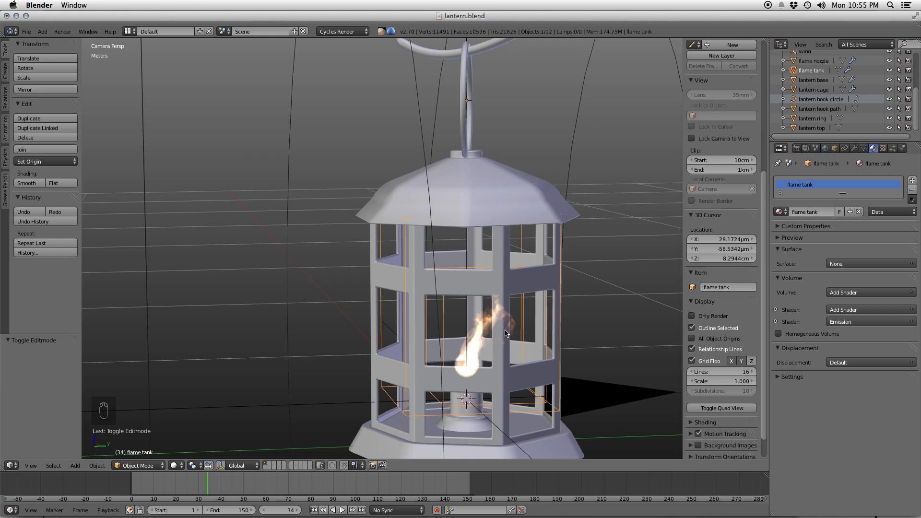
key("KP_Decimal")
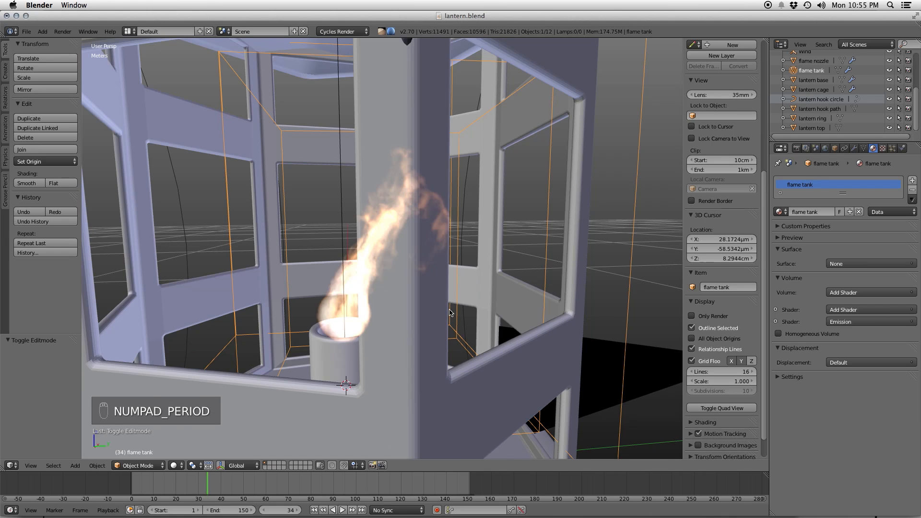
scroll(450, 312, "down", 2)
scroll(449, 313, "down", 3)
right_click(392, 358)
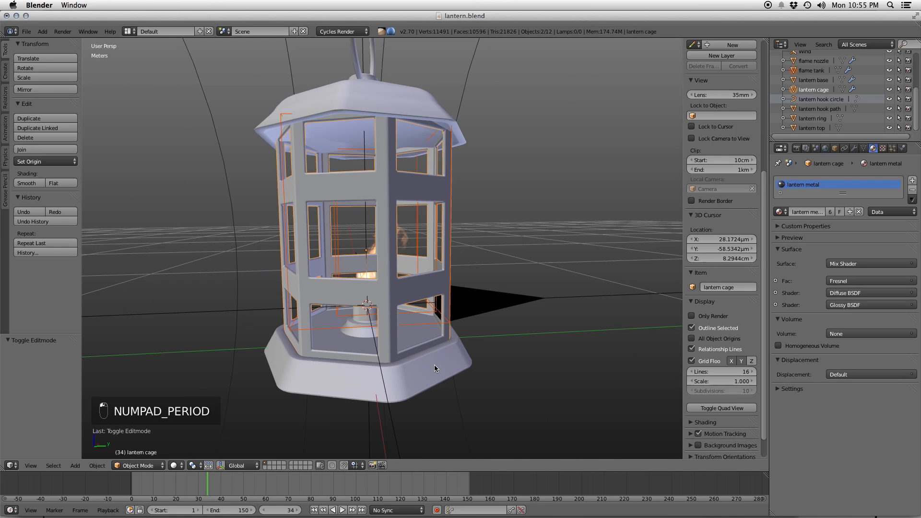
right_click(451, 124)
middle_click_drag(439, 103, 383, 210, "shift")
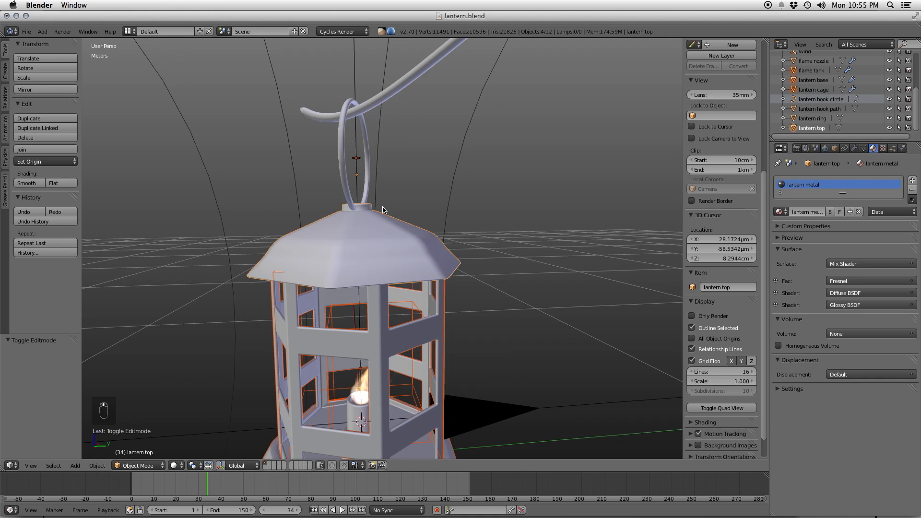
right_click(348, 191)
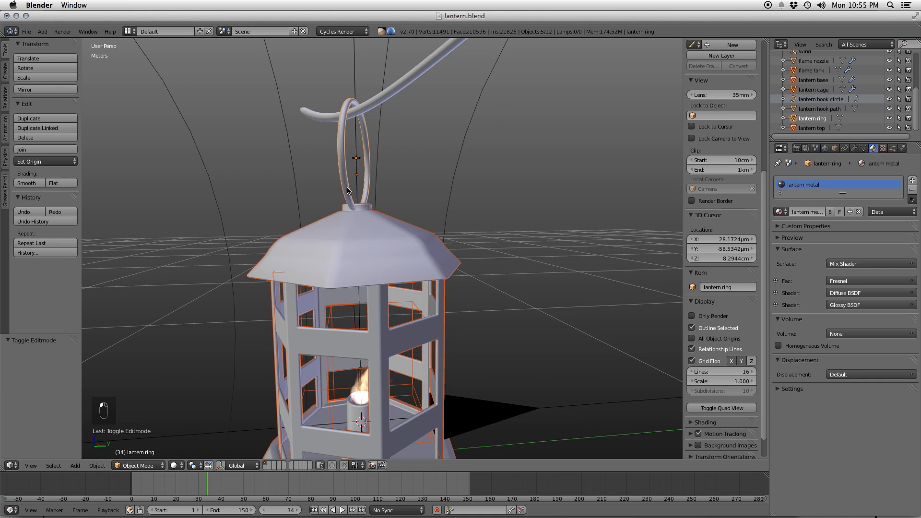
key("a")
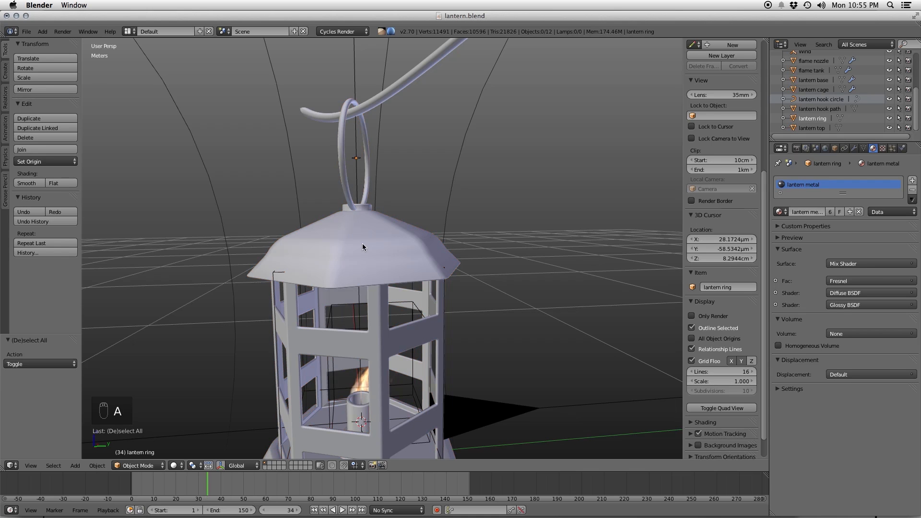
- Snap the 3D cursor to the center of the scene
key("shift+s")
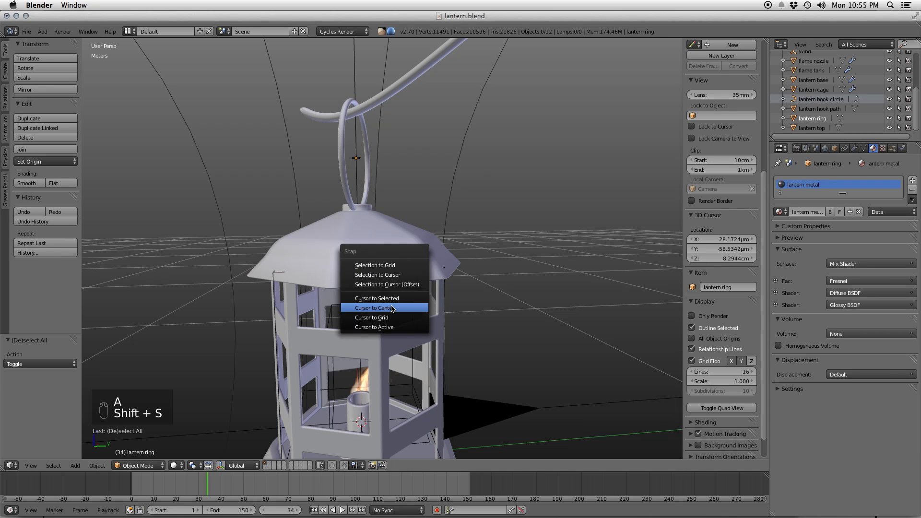
left_click(393, 308)
middle_click_drag(432, 284, 431, 293)
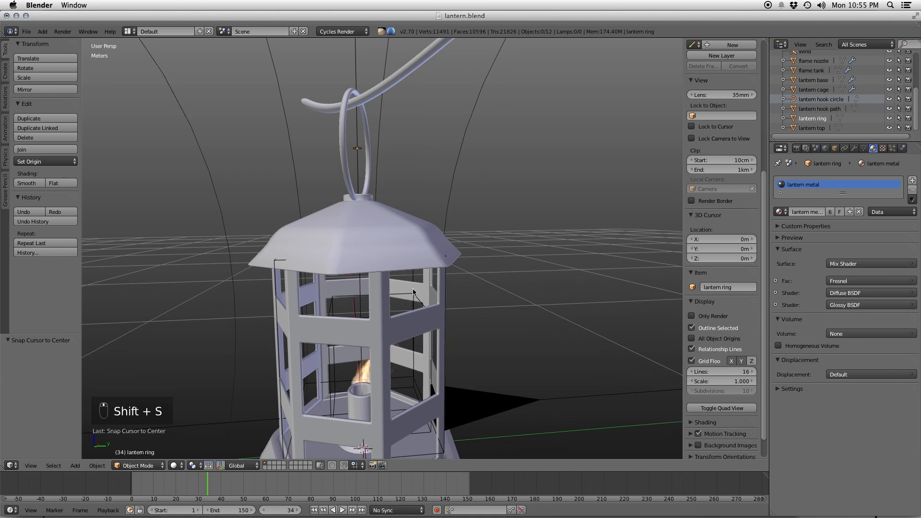
key("shift+a")
- Select the flame tank, review its smoke physics settings with Smoke High Resolution collapsed, and show its modifiers
right_click(422, 305)
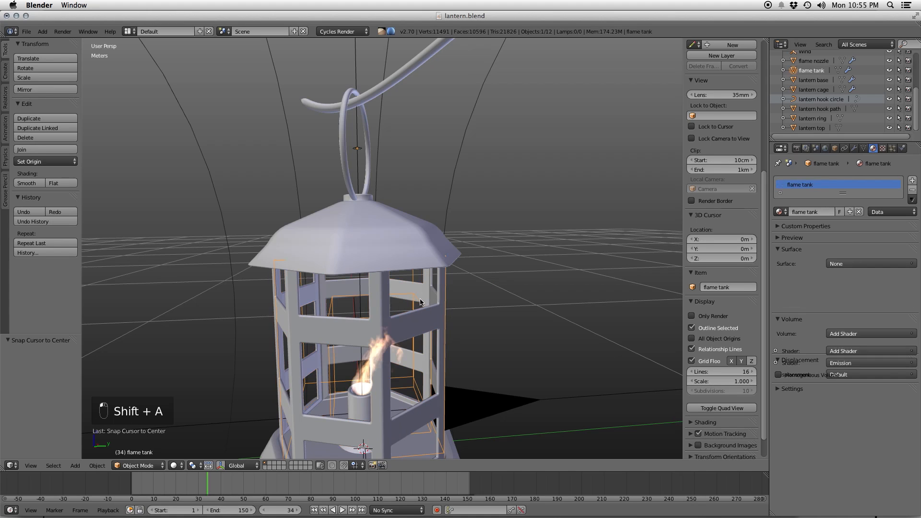
left_click(902, 148)
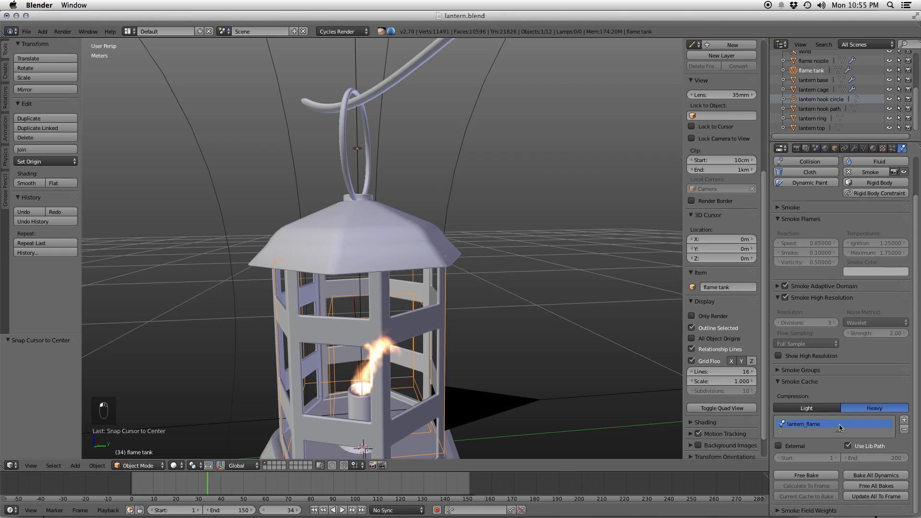
left_click(821, 297)
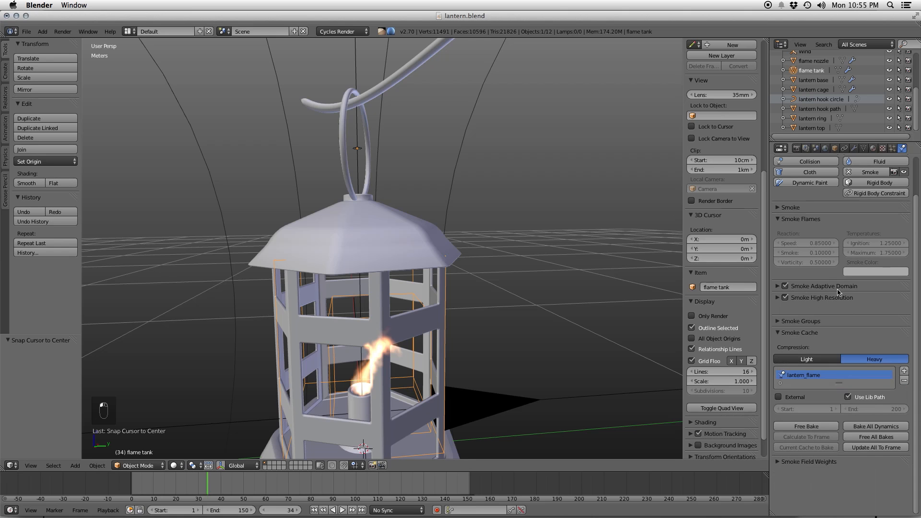
left_click(855, 148)
middle_click_drag(434, 334, 463, 355)
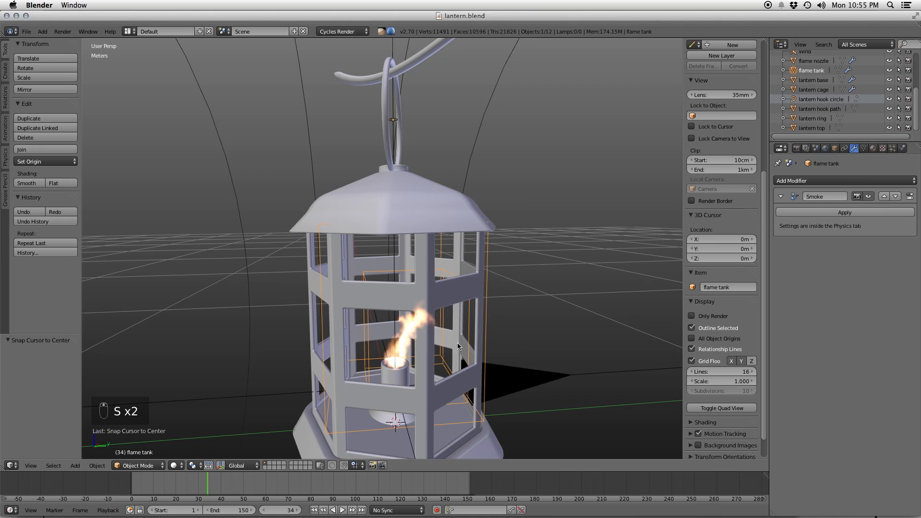
key("shift+s")
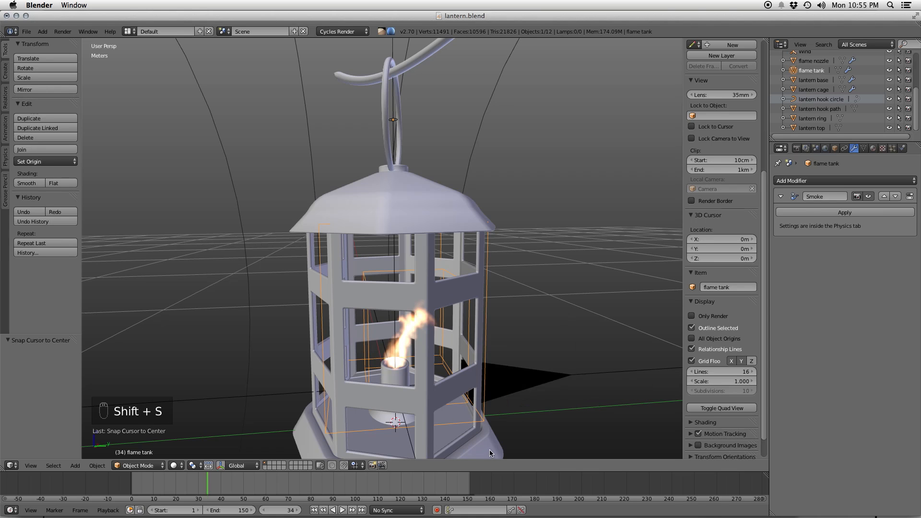
- Add a Plain Axes empty at the scene center and raise it about 54.2 cm along Z to the lantern's top
right_click(491, 451)
key("shift+a")
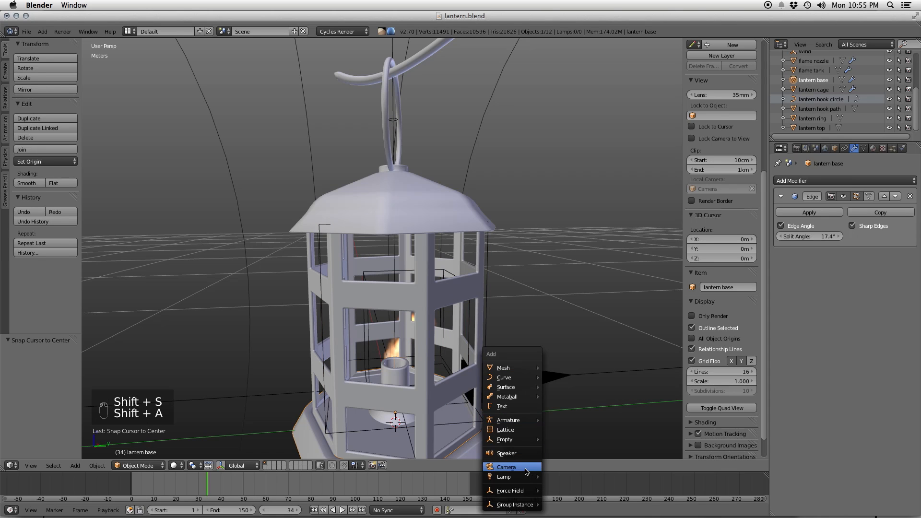
mouse_move(525, 440)
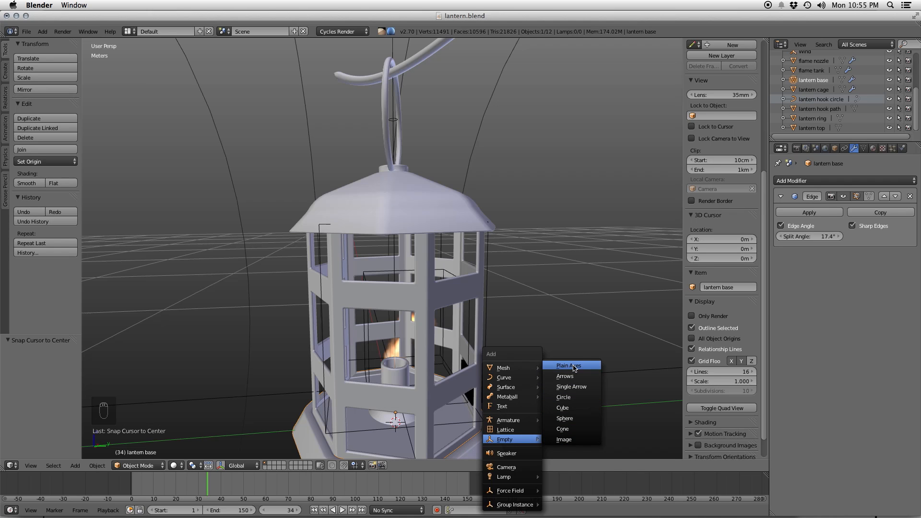
left_click(573, 366)
key("q")
scroll(408, 365, "down", 1)
key("g")
left_click_drag(394, 362, 398, 151)
- Parent the lantern top, cage, base, flame nozzle and flame tank to the empty using the Object option
mouse_move(438, 170)
middle_mouse_down()
mouse_move(386, 190)
mouse_move(439, 176)
middle_mouse_up()
left_click(449, 226)
left_click(462, 282, "shift")
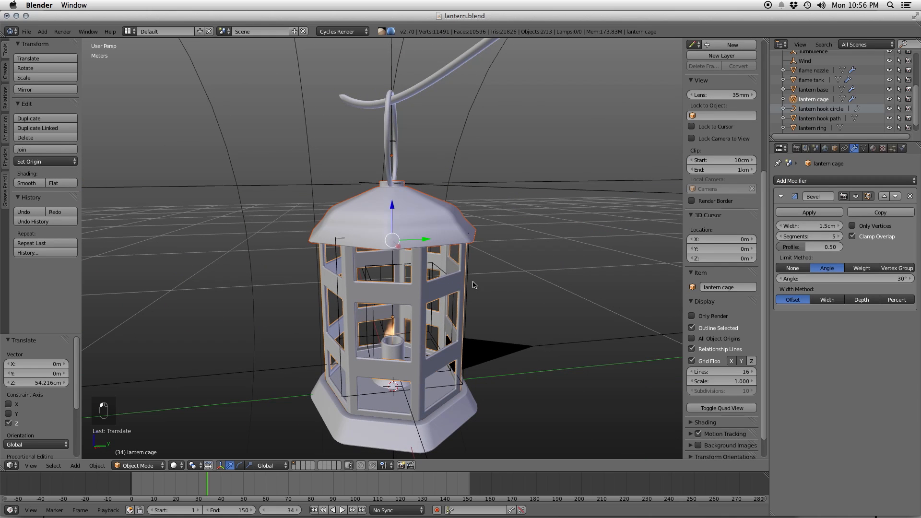
left_click(469, 280, "shift")
left_click(435, 384, "shift")
left_click(448, 409, "shift")
key("z")
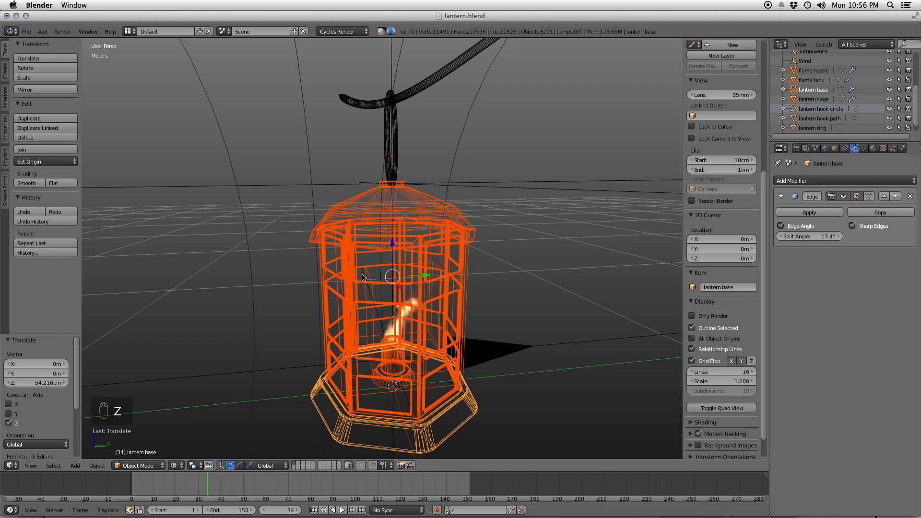
key("z")
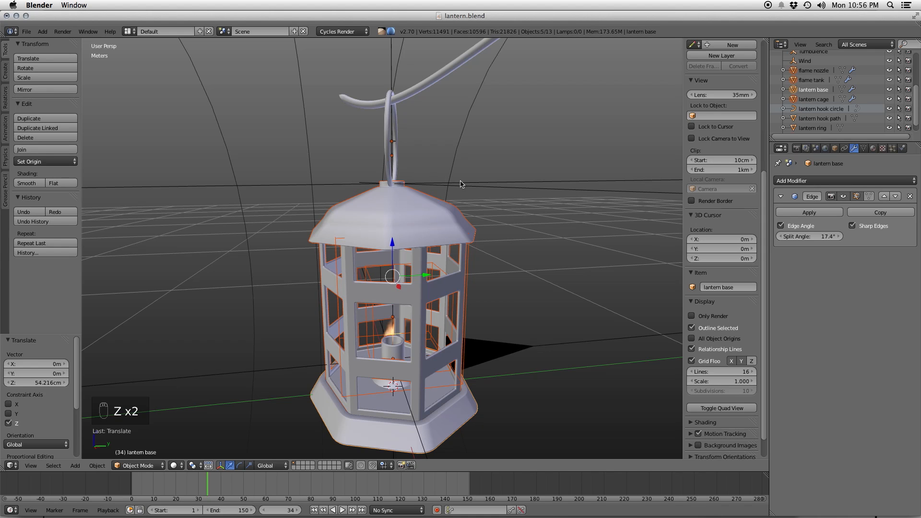
middle_click_drag(461, 184, 481, 202)
left_click(537, 183, "shift")
key("ctrl+p")
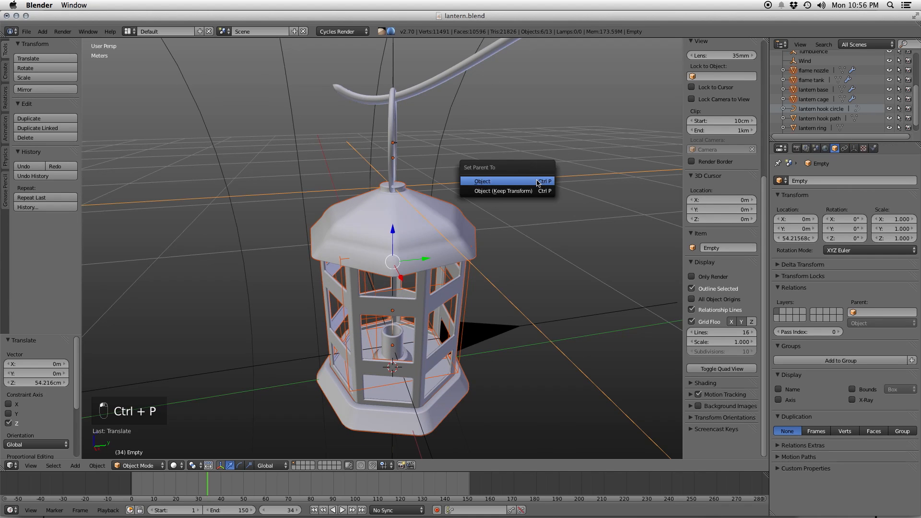
left_click(537, 183)
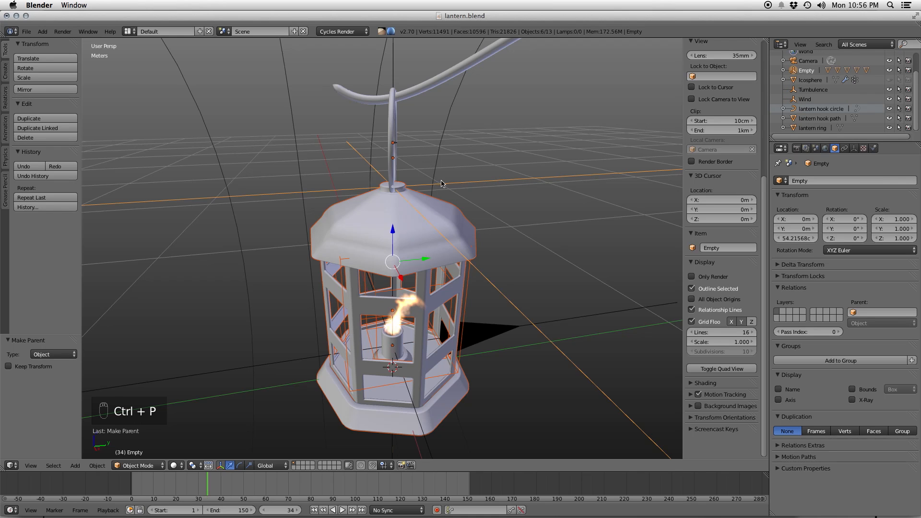
- Try rotating the empty alone to about -6.2° around X and inspect the flame through the camera in wireframe
key("r")
key("q")
key("q")
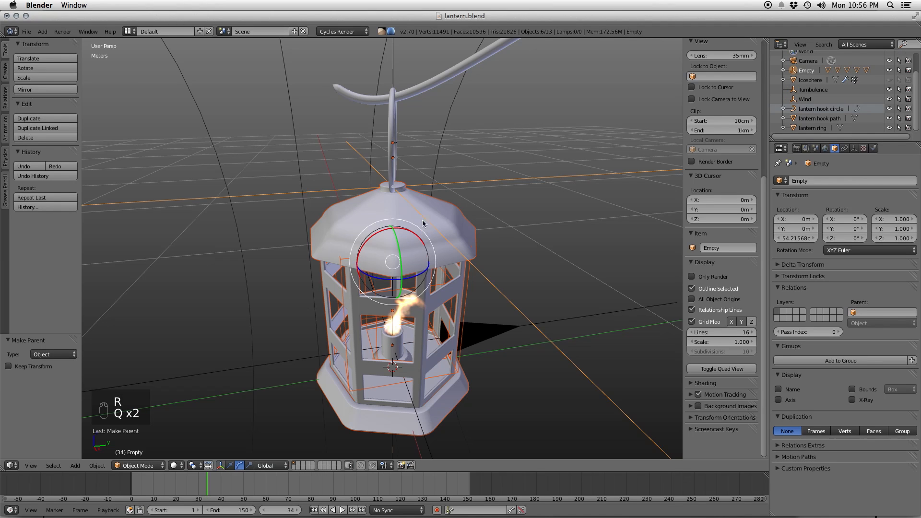
left_click(513, 184)
left_click_drag(380, 154, 423, 149)
key("KP_0")
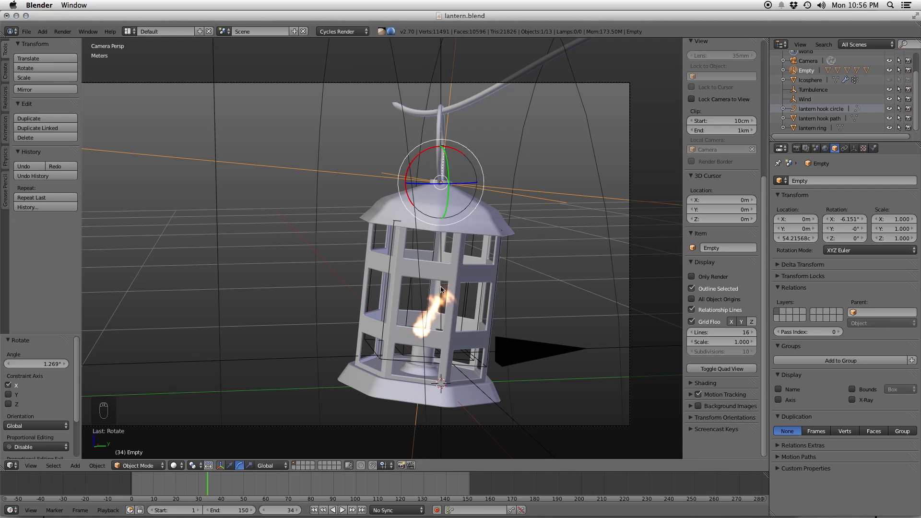
key("z")
scroll(468, 303, "up", 6)
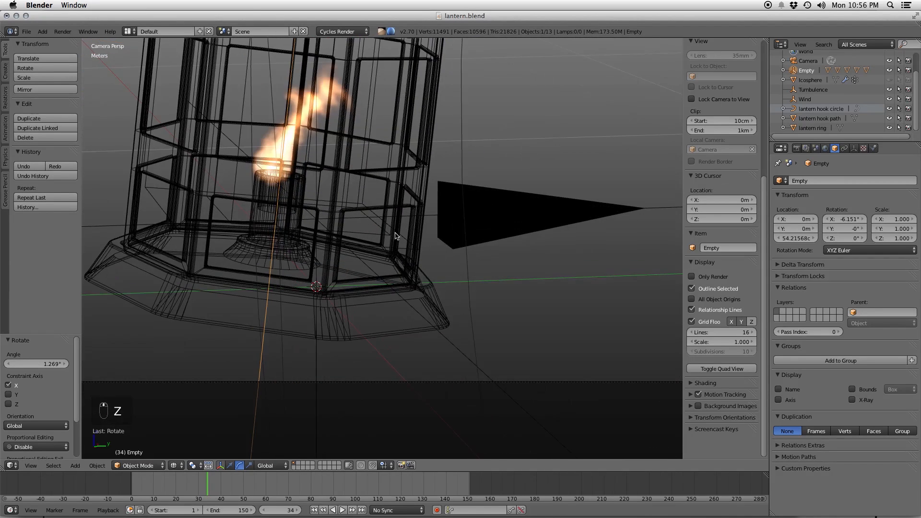
scroll(357, 208, "down", 5)
- Undo the empty's test rotations
key("super+z")
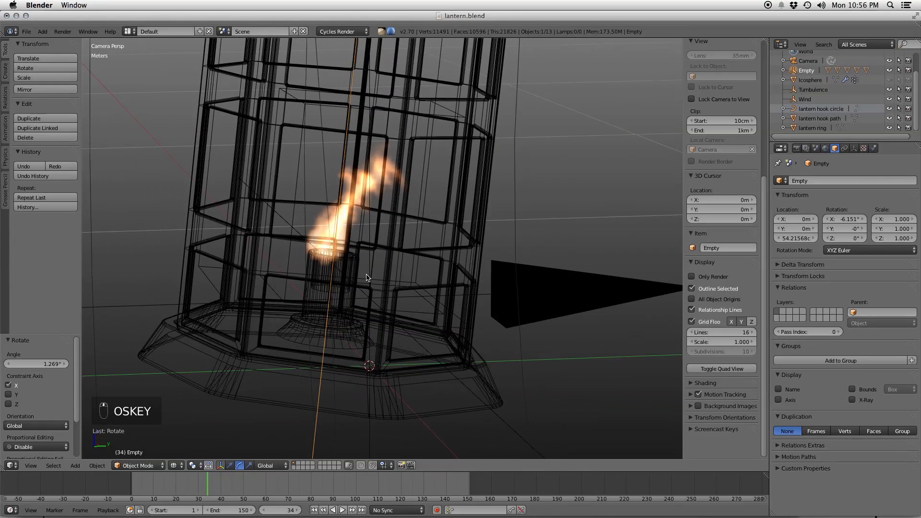
key("super+z")
scroll(365, 276, "down", 4)
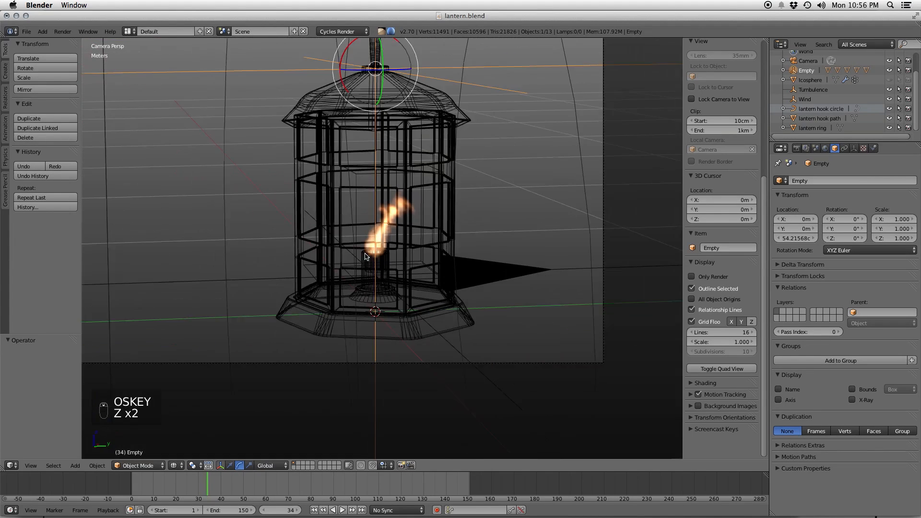
scroll(472, 164, "down", 1)
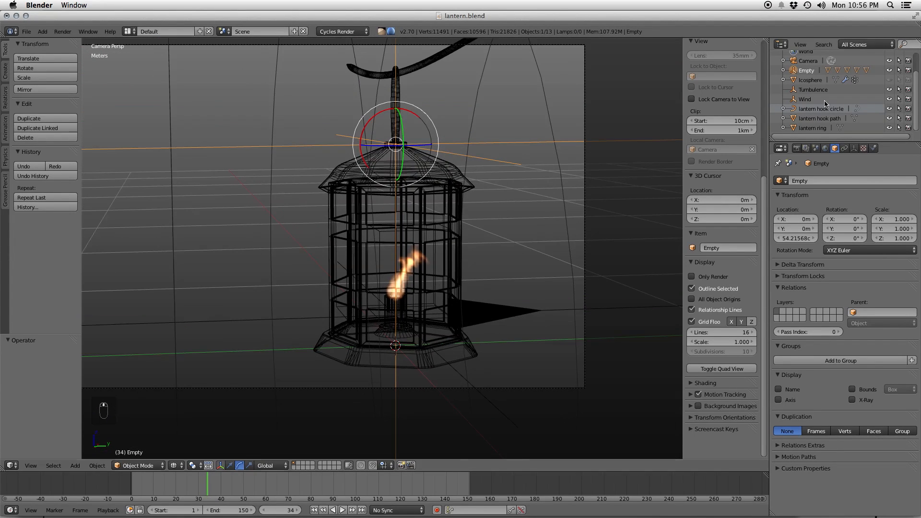
- Try to parent the Icosphere to the empty with the Object option
left_click(812, 80)
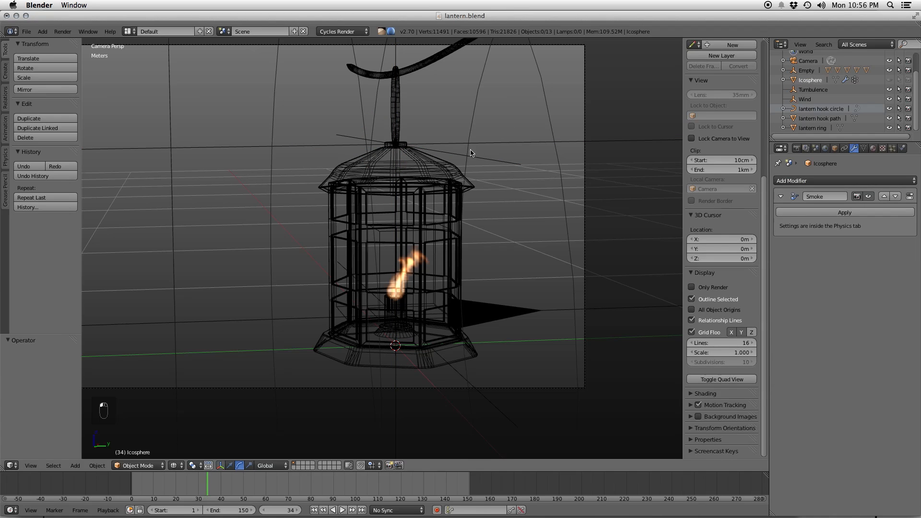
right_click(503, 143)
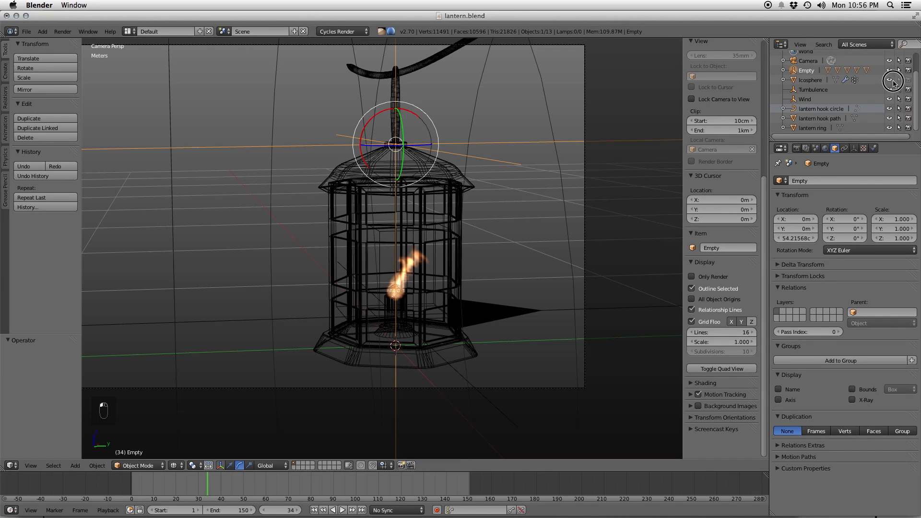
key("ctrl+p")
left_click(484, 161)
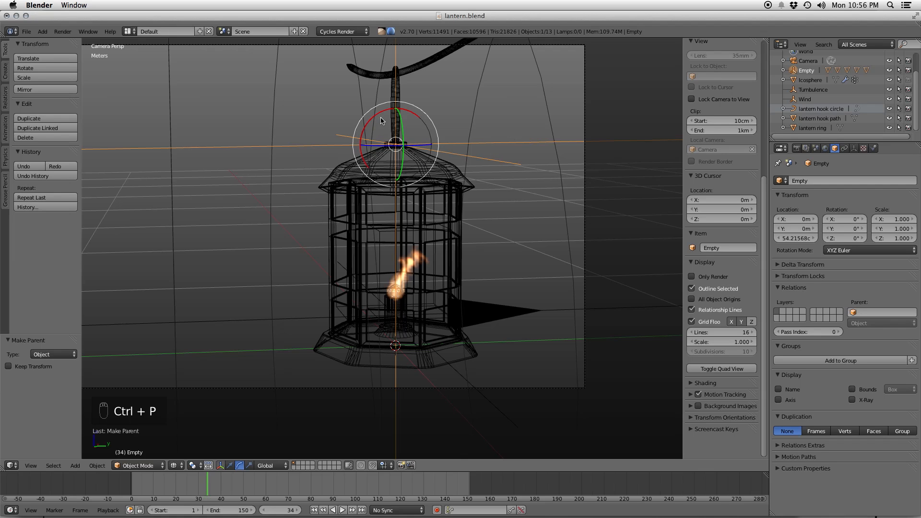
- Test the parenting by rotating the empty about -70° around the X axis, and undo the rotation
key("r")
key("x")
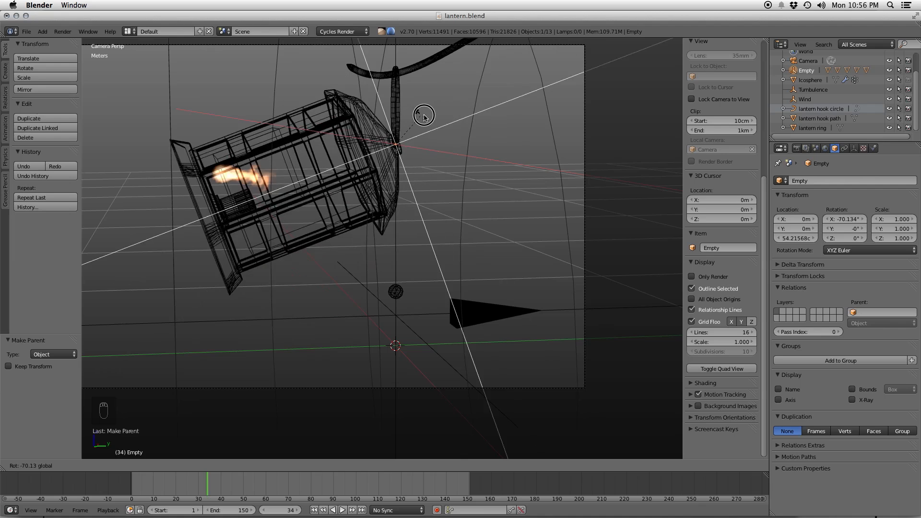
left_click(424, 118)
key("super+z")
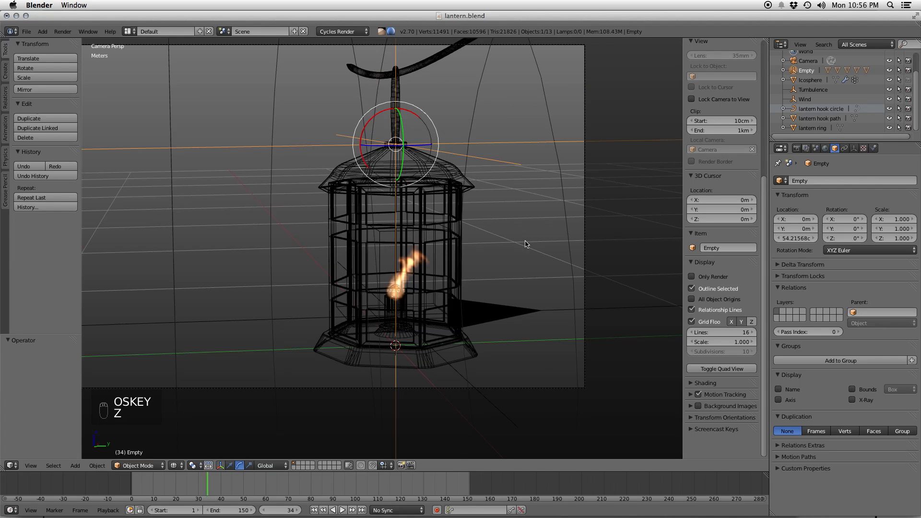
- Check the Turbulence object and expand the empty's children to inspect the flame tank and its Set Origin options
left_click(822, 91)
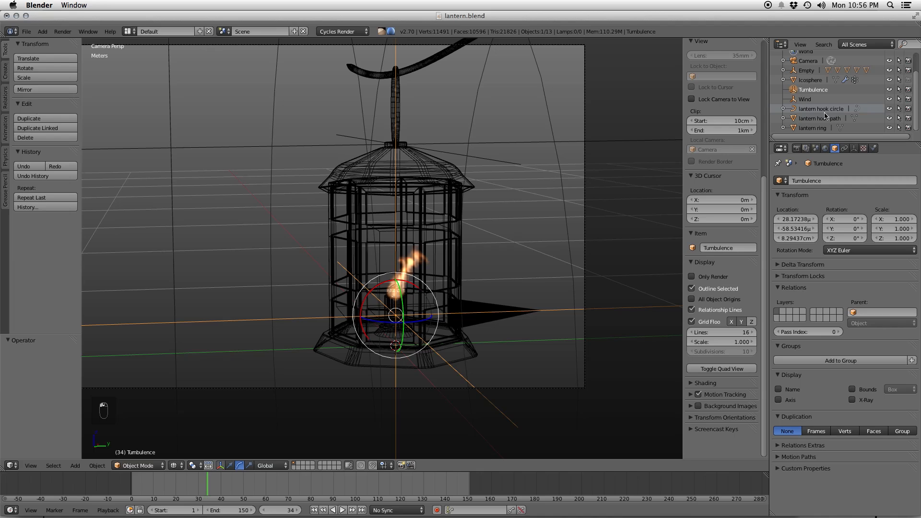
left_click(784, 70)
scroll(799, 89, "down", 1)
left_click(823, 72)
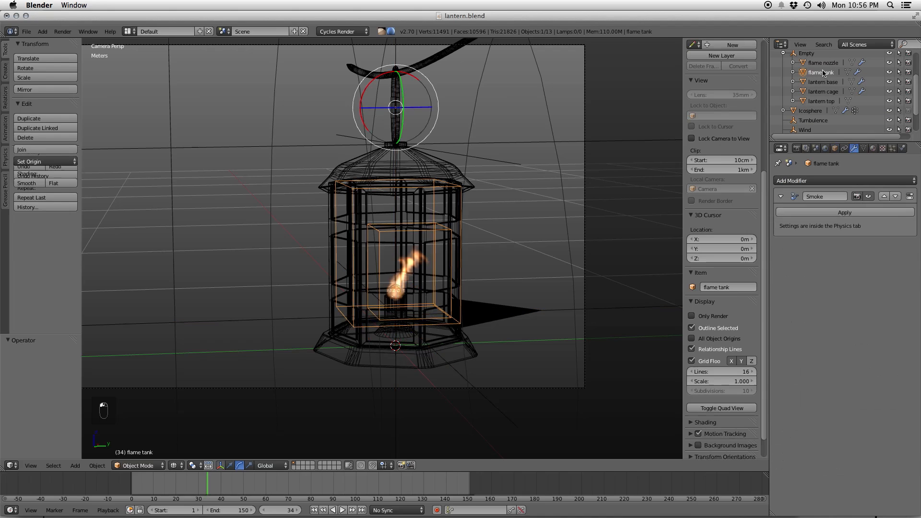
key("q")
key("q")
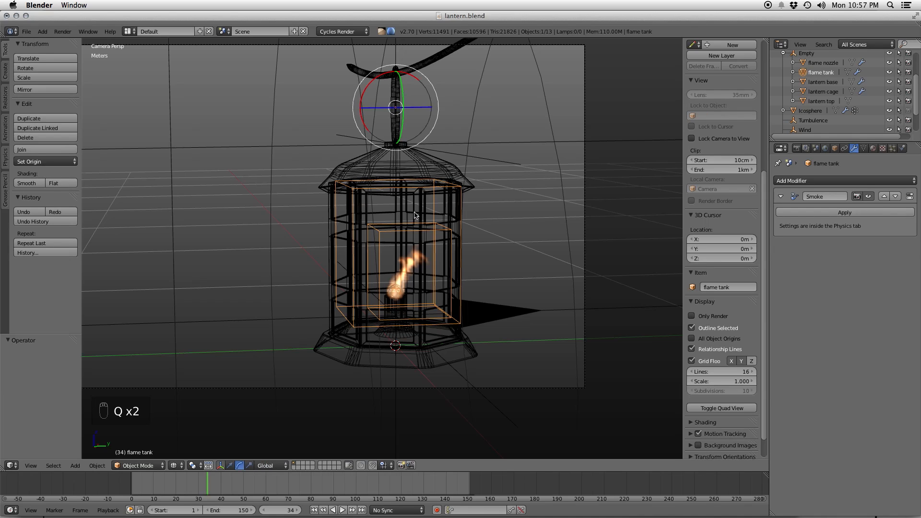
left_click(56, 164)
- Tilt the empty to about -2.3° around the X axis, return the viewport to Solid shading, and save the file
right_click(381, 120)
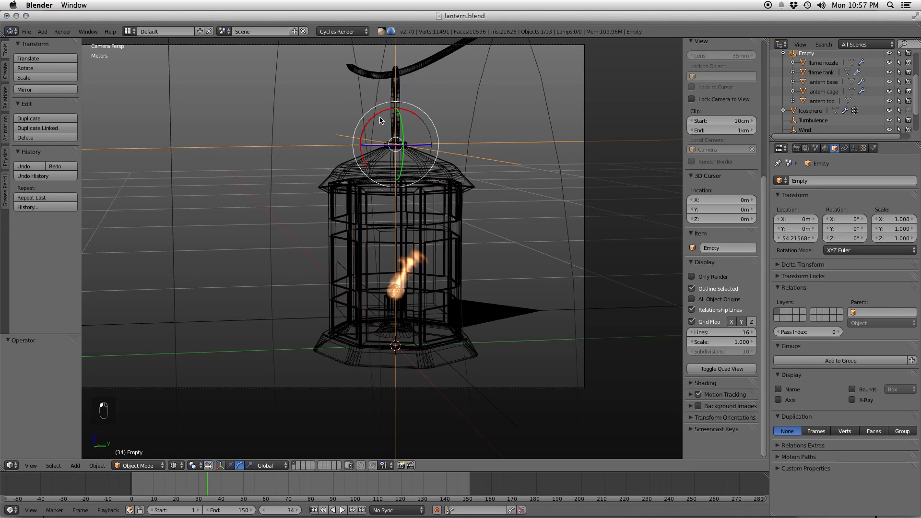
left_click_drag(380, 117, 382, 117)
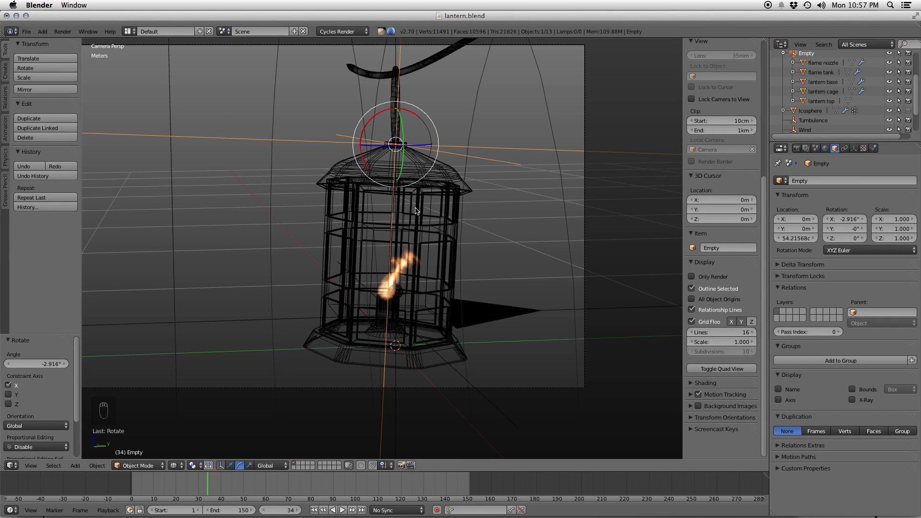
key("z")
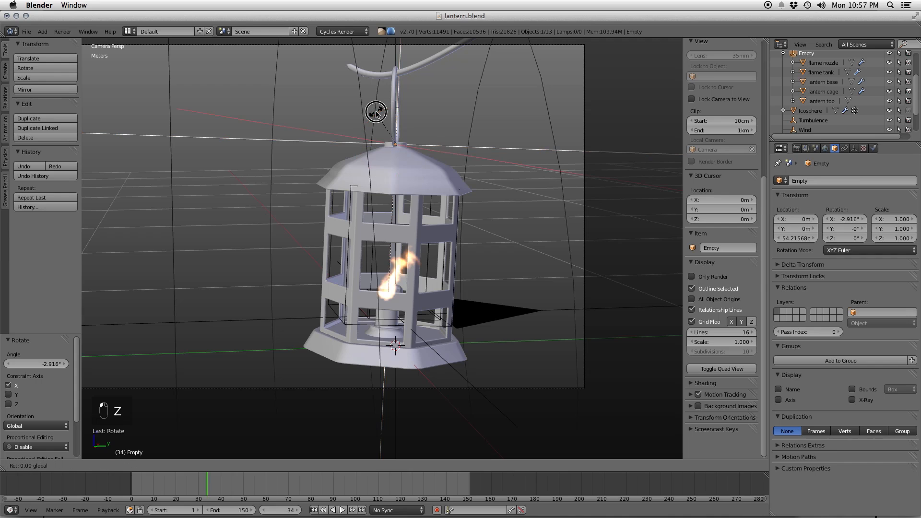
left_click_drag(376, 113, 376, 112)
key("super+s")
left_click(381, 145)
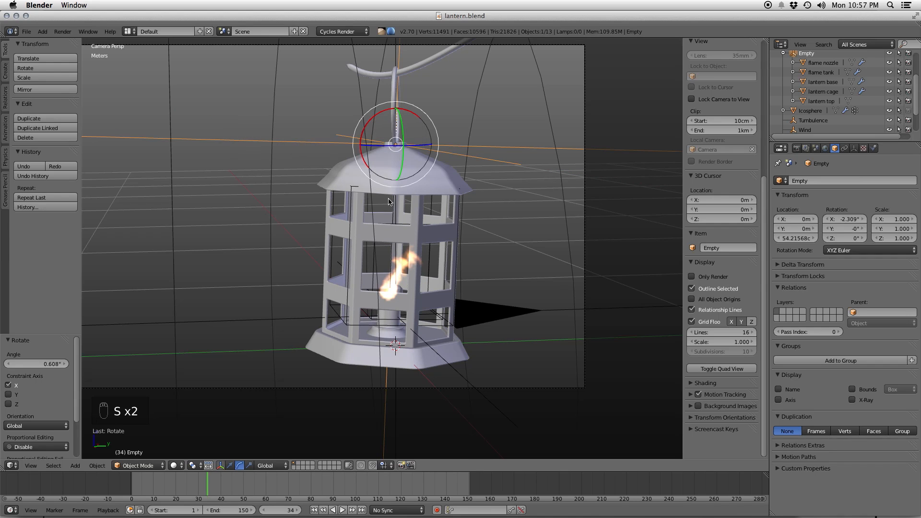
- Render frame 34 of the tilted lantern and enable the Transparent film option in the render settings
scroll(365, 384, "up", 3)
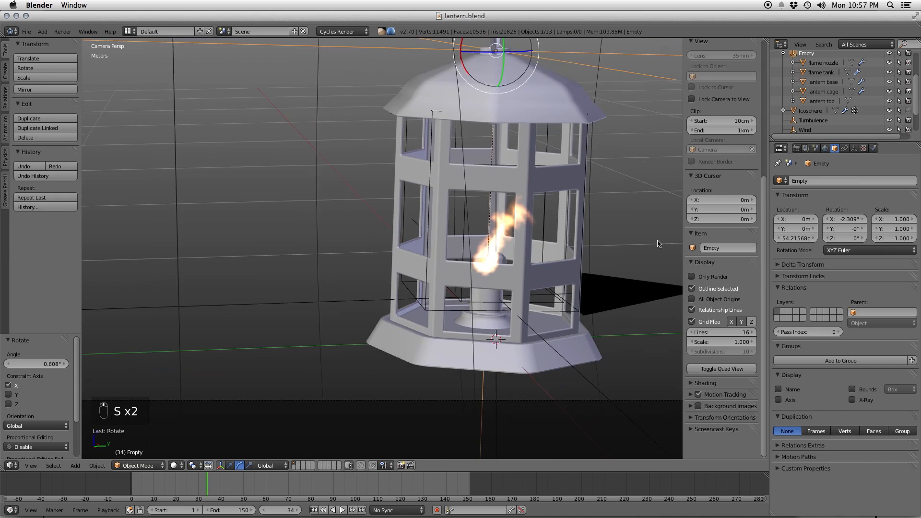
left_click(797, 148)
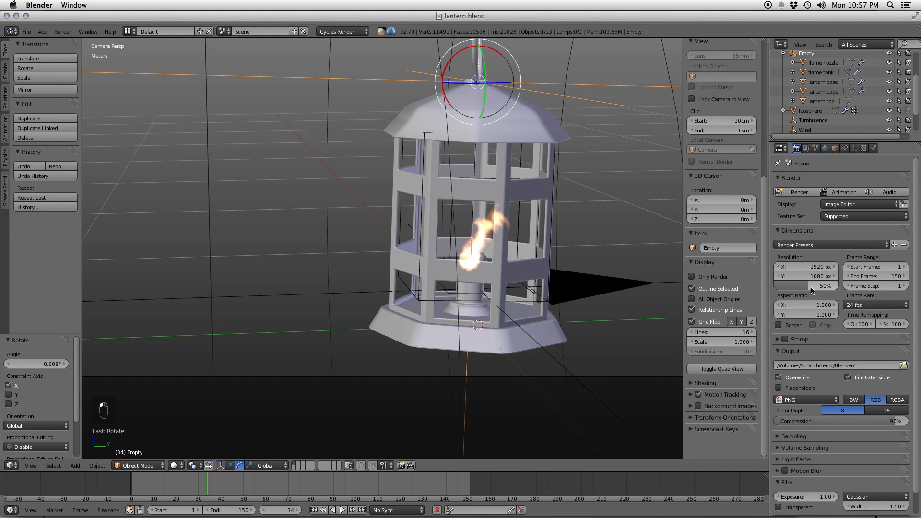
key("F12")
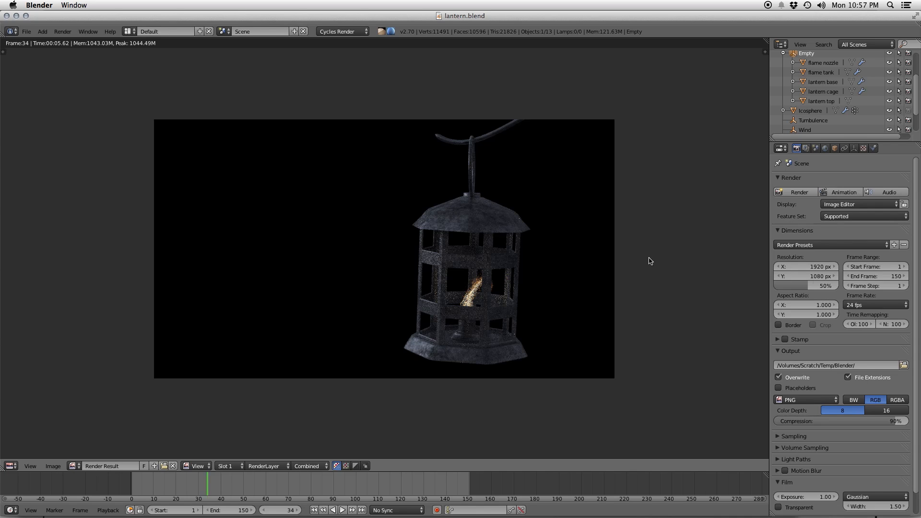
scroll(858, 439, "down", 1)
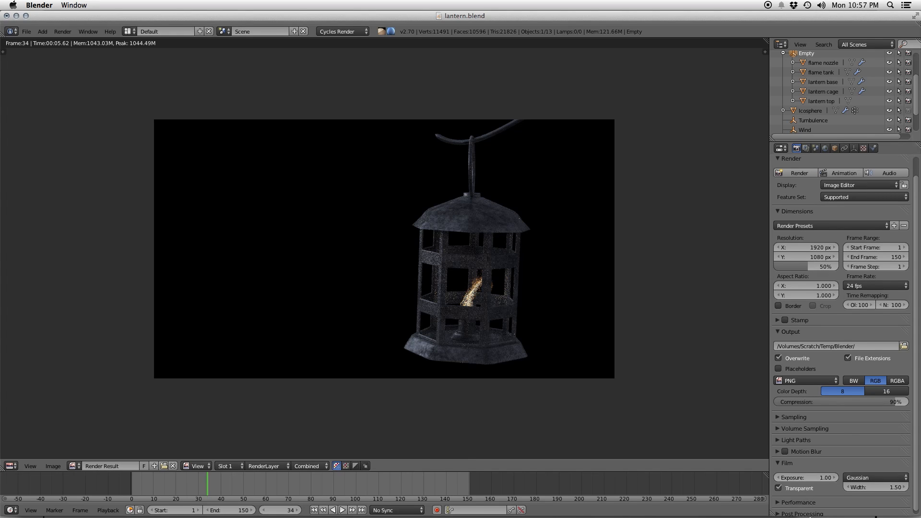
left_click(788, 463)
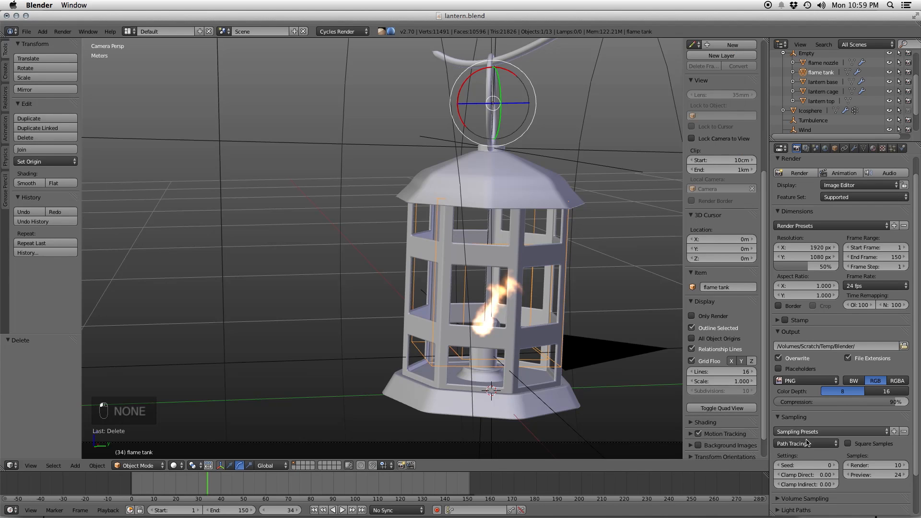
- Switch the render sampling integrator to Branched Path Tracing and enable Square Samples
left_click(792, 444)
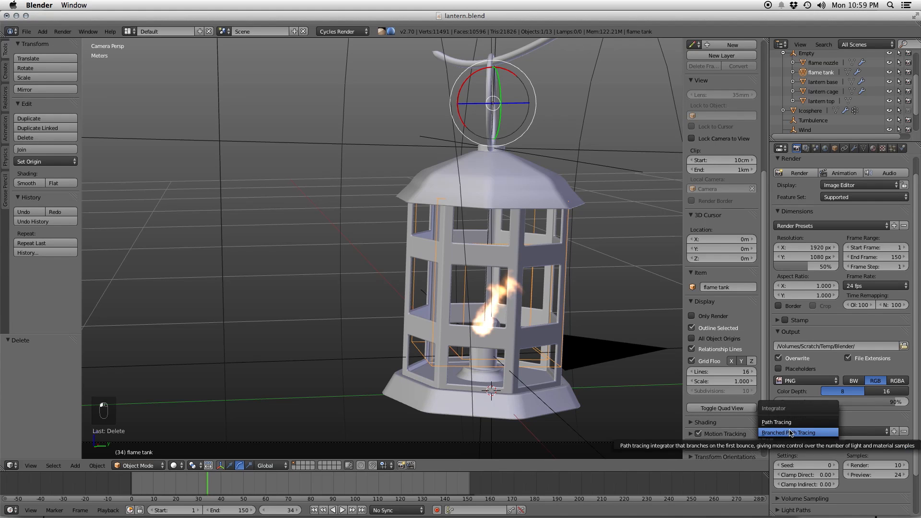
left_click(792, 433)
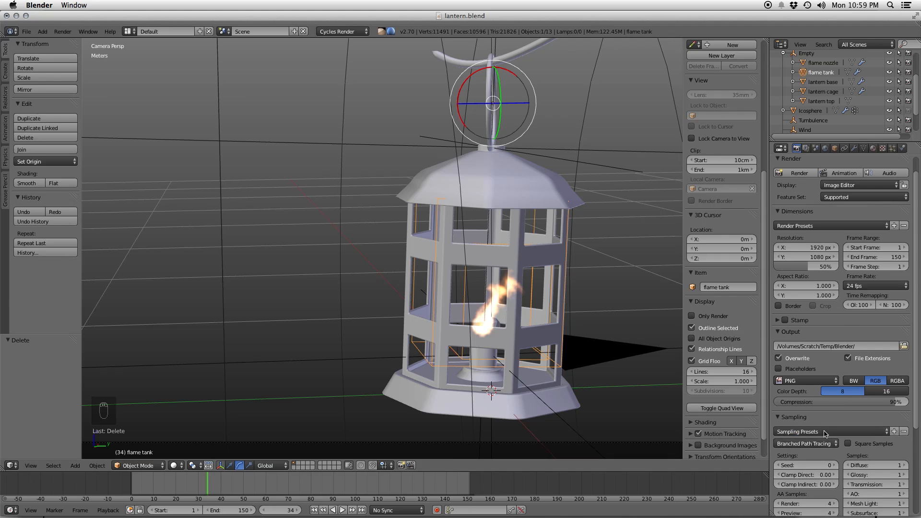
scroll(787, 438, "down", 5)
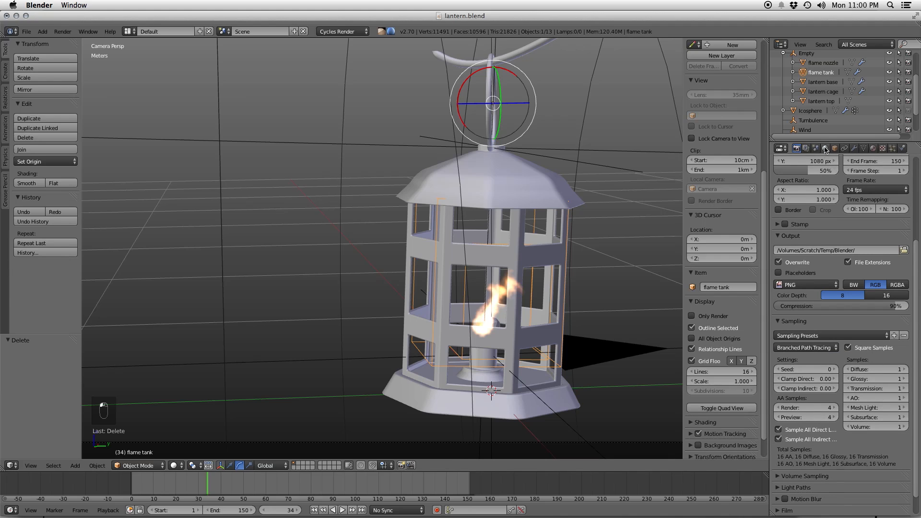
- Review the World's Multiple Importance Sample, map resolution and sample settings
left_click(826, 149)
left_click(792, 389)
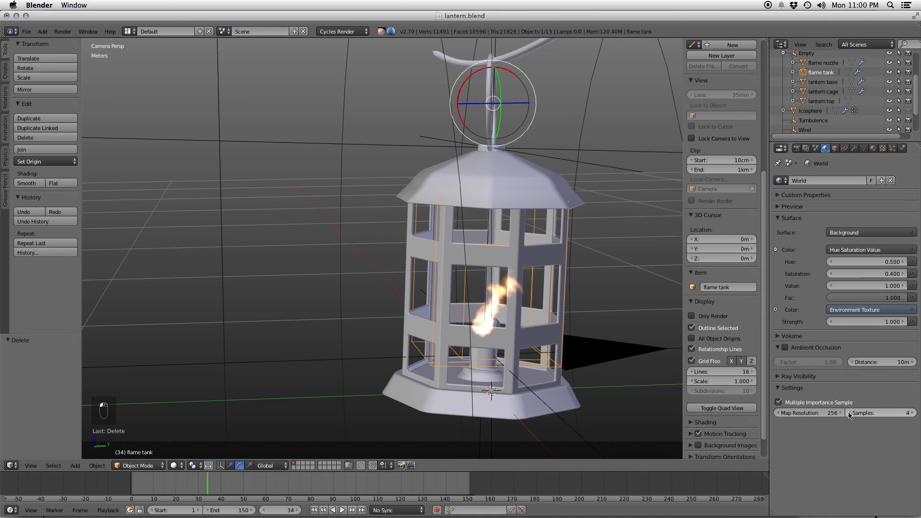
left_click(792, 389)
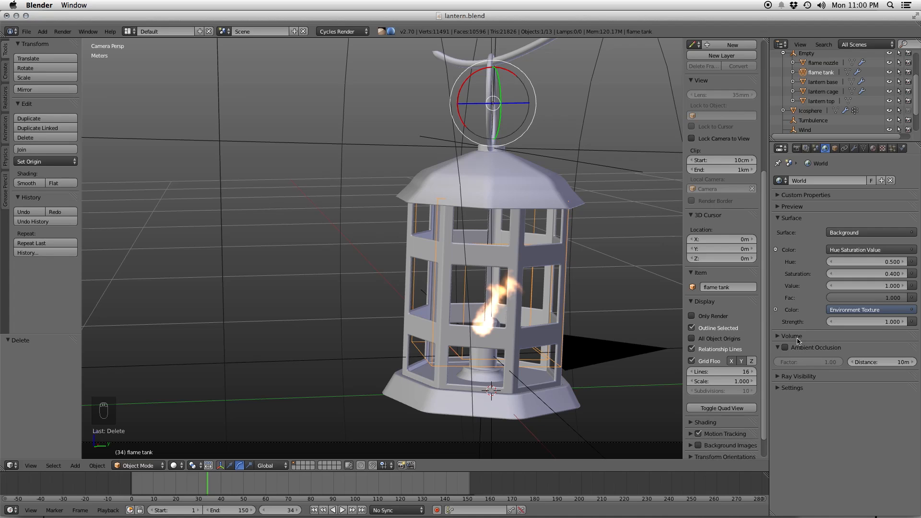
- Enable the Direct, Indirect and Color passes for Diffuse and Glossy plus the Emission pass on the render layer, and save the file
left_click(797, 148)
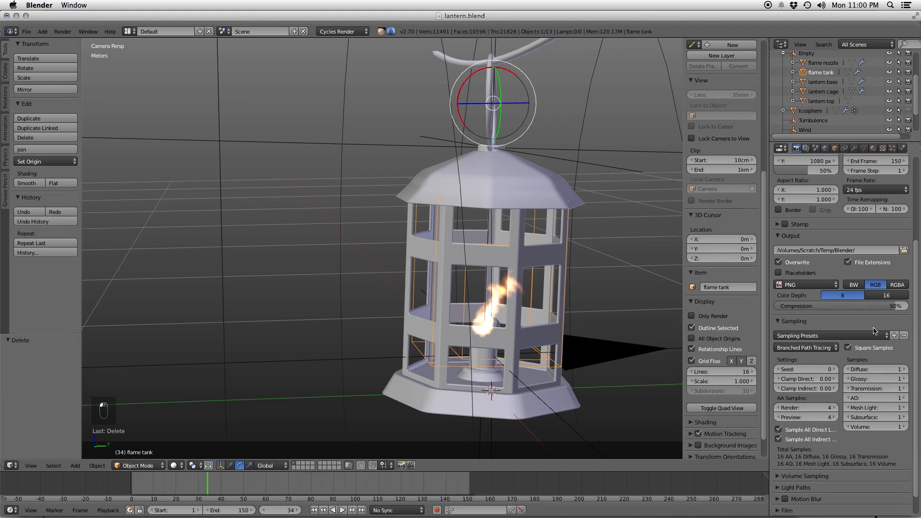
left_click(806, 148)
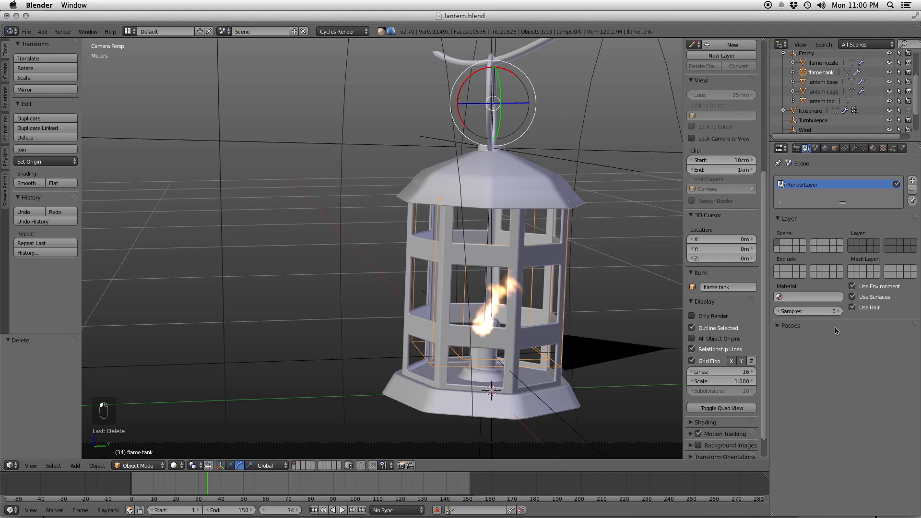
left_click(905, 351)
left_click(859, 351)
left_click(882, 351)
left_click(905, 372)
left_click(882, 372)
left_click(859, 372)
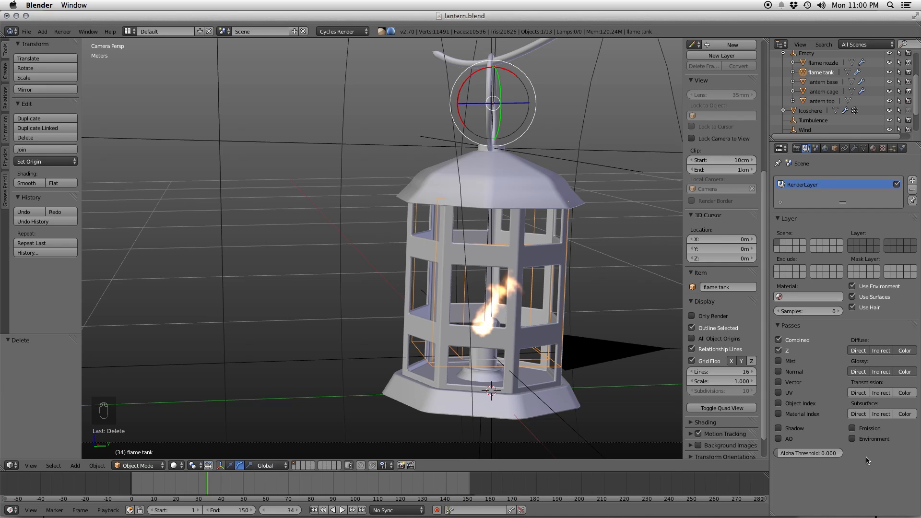
left_click(863, 428)
key("s")
key("s")
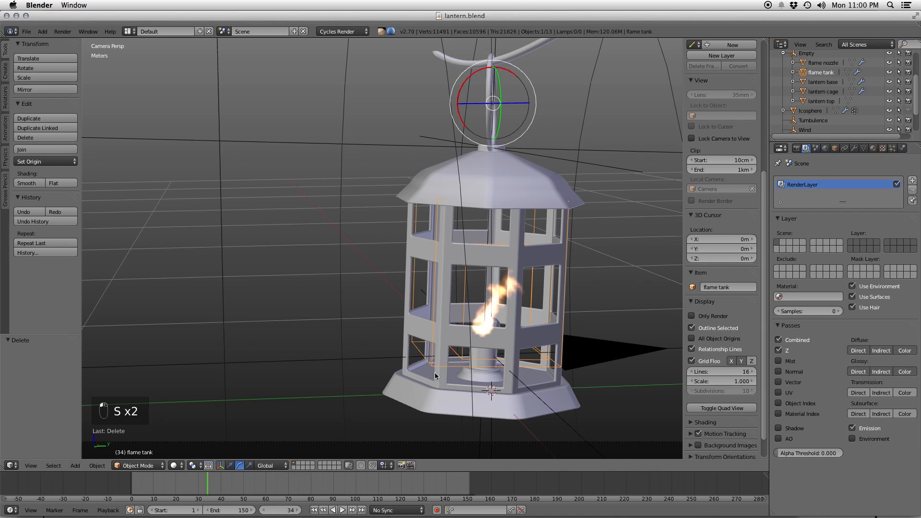
- Render frame 34 and examine the noise around the flame and lantern cage up close
key("F12")
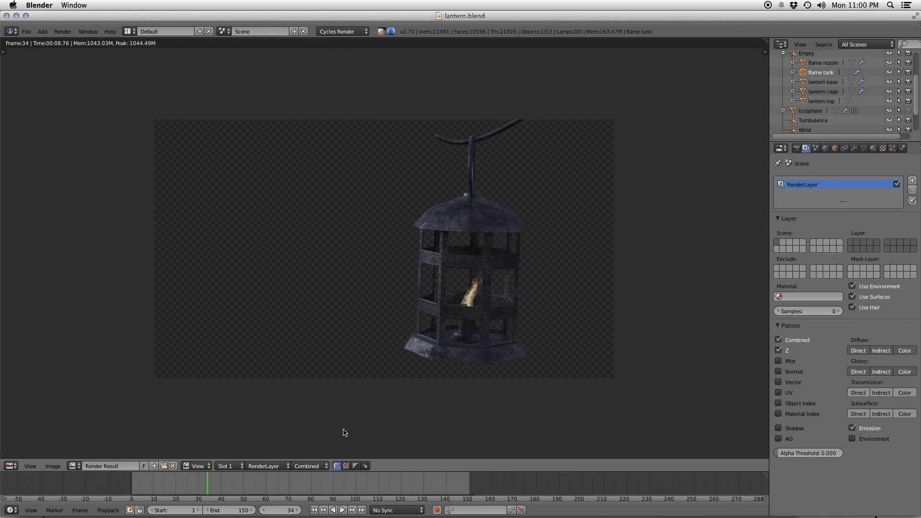
scroll(511, 295, "up", 2)
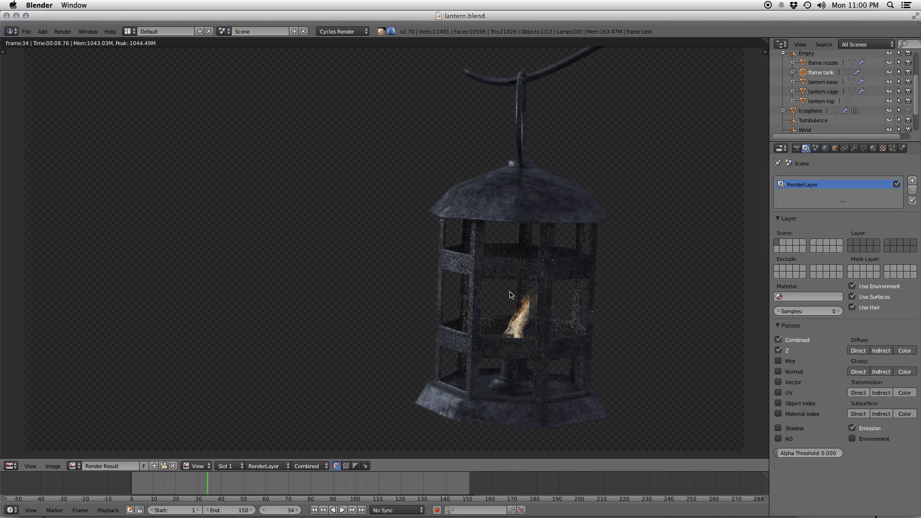
middle_click_drag(518, 303, 487, 267)
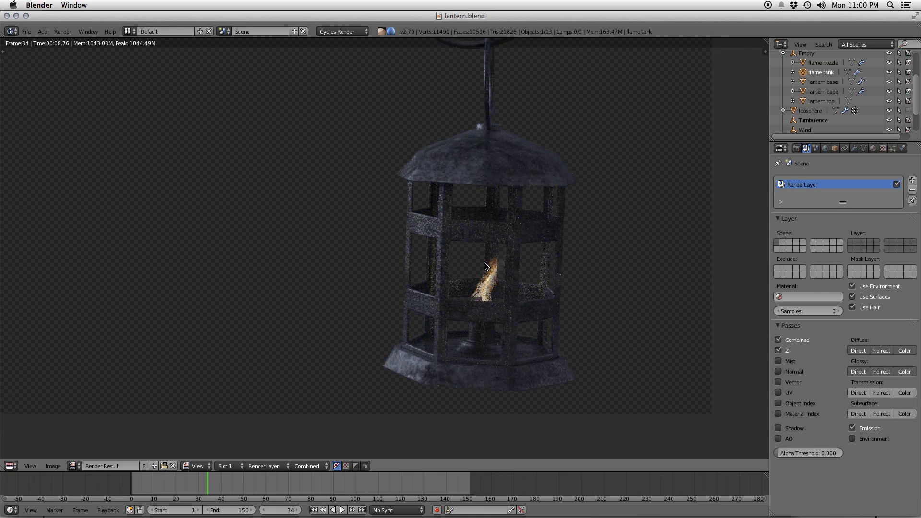
scroll(486, 267, "down", 2)
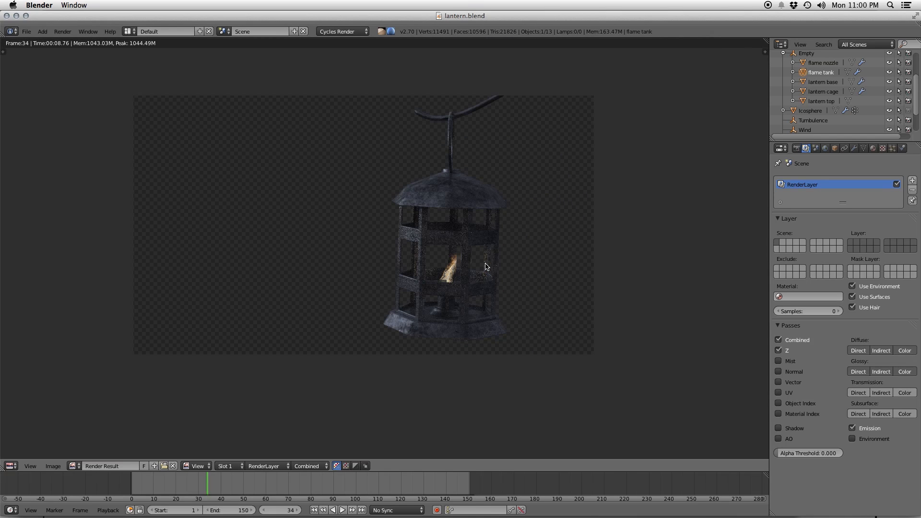
scroll(487, 273, "up", 3)
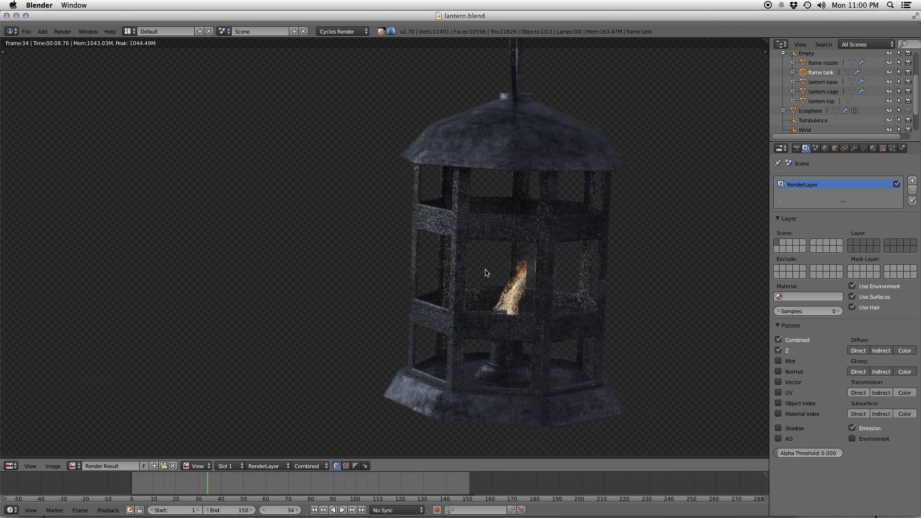
scroll(486, 273, "up", 2)
left_click(560, 349)
mouse_move(559, 349)
left_mouse_down()
mouse_move(545, 340)
mouse_move(556, 334)
left_mouse_up()
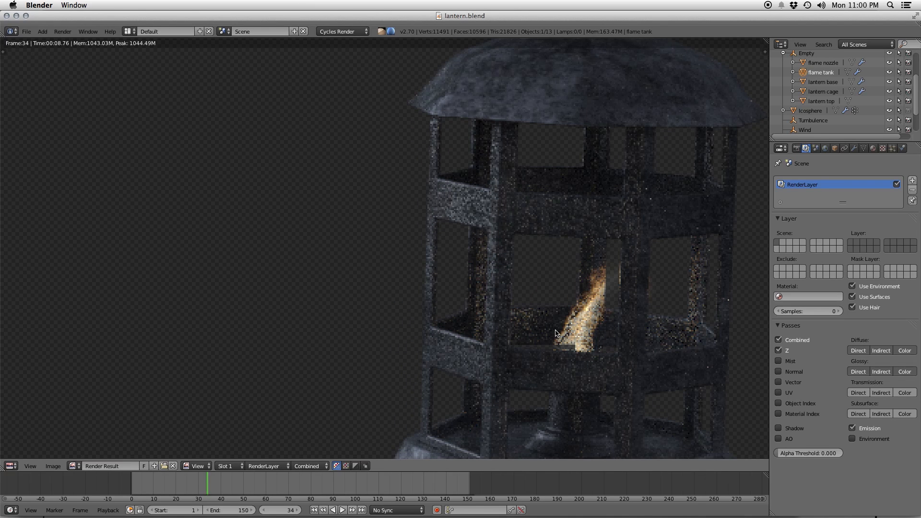
scroll(556, 333, "down", 3)
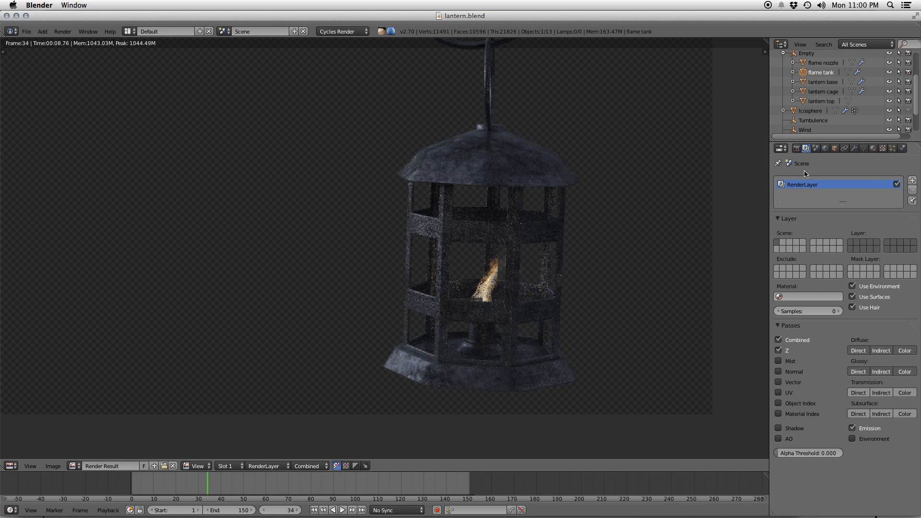
- Switch the sampling integrator to Path Tracing and test-render frame 34, stopping the render partway
left_click(797, 148)
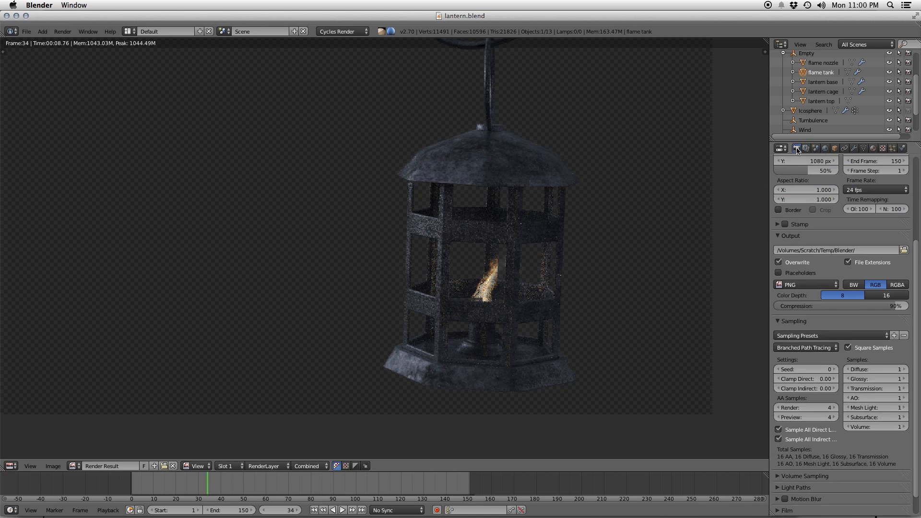
left_click(799, 347)
left_click(777, 326)
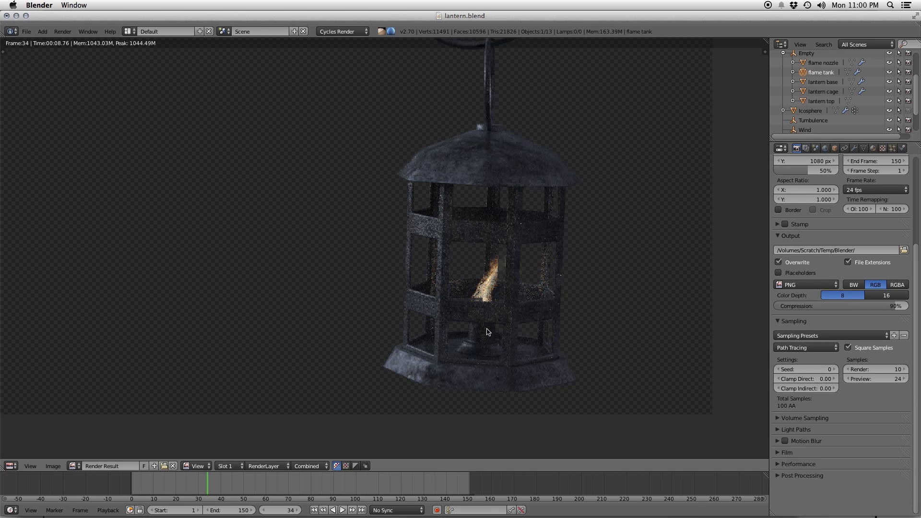
key("F12")
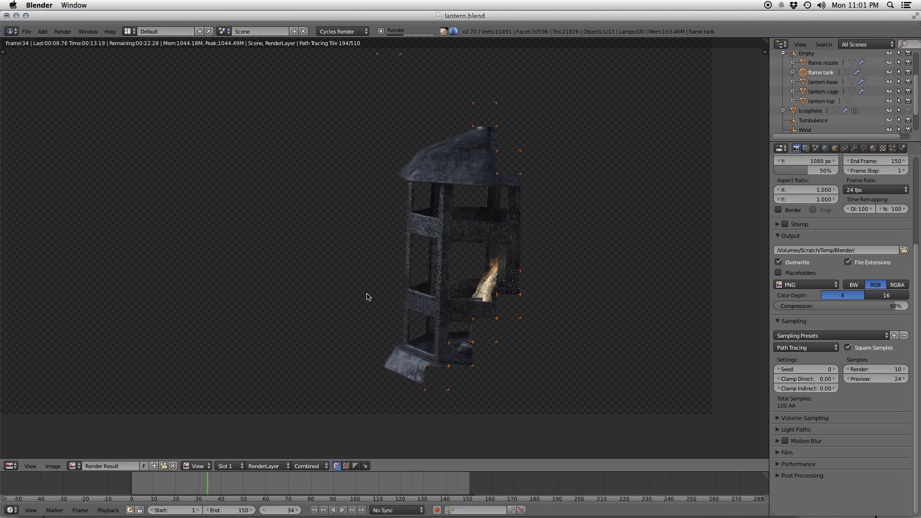
key("Escape")
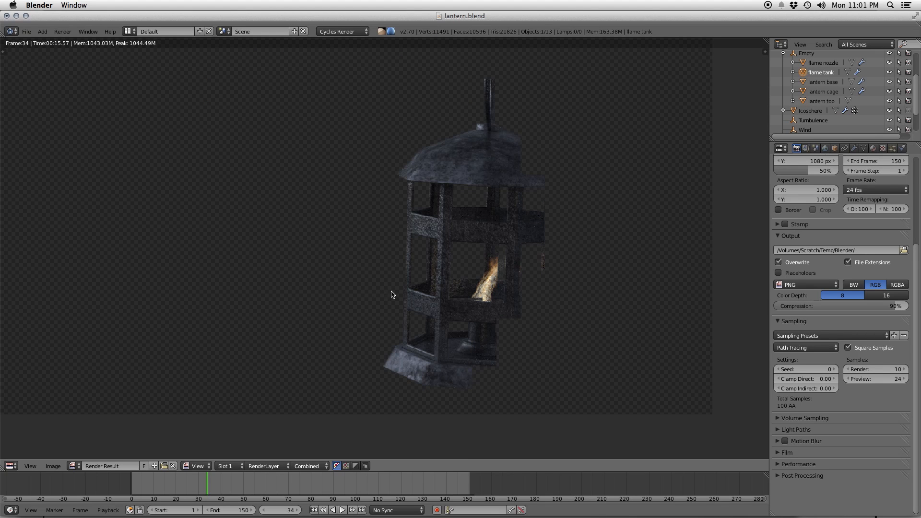
scroll(390, 294, "down", 2)
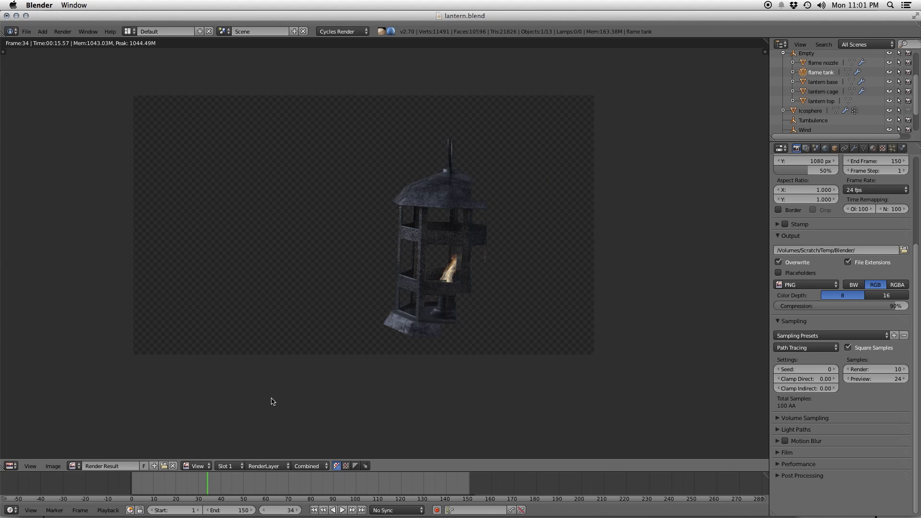
- Return to the 3D view in wireframe, set the Empty's X rotation to 0°, and save the file
left_click(11, 466)
left_click(21, 456)
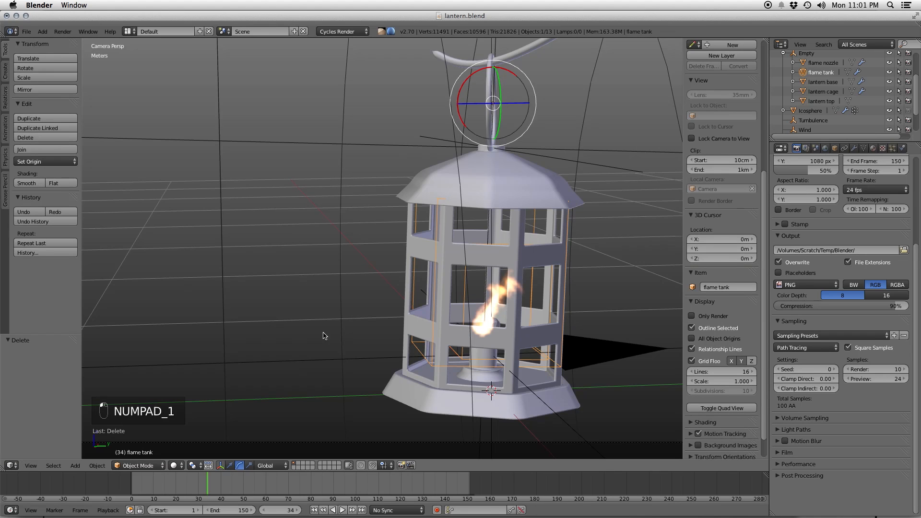
key("z")
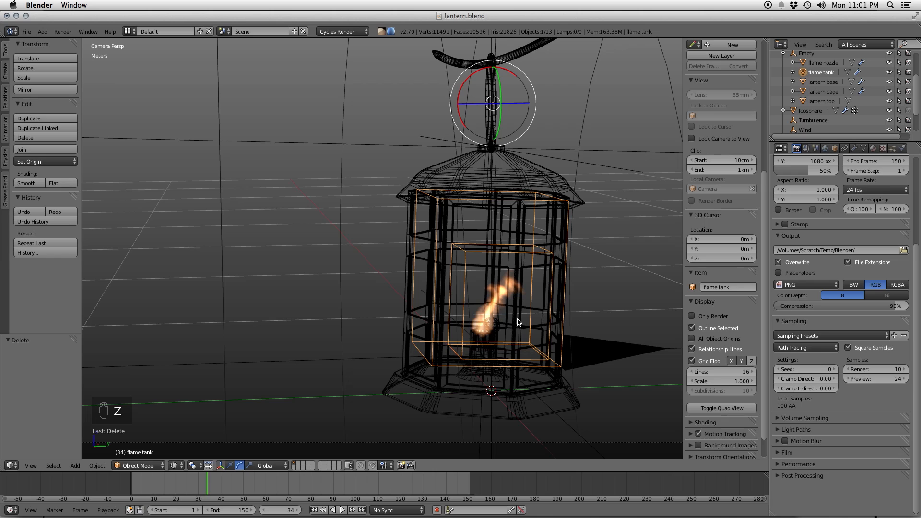
right_click(571, 148)
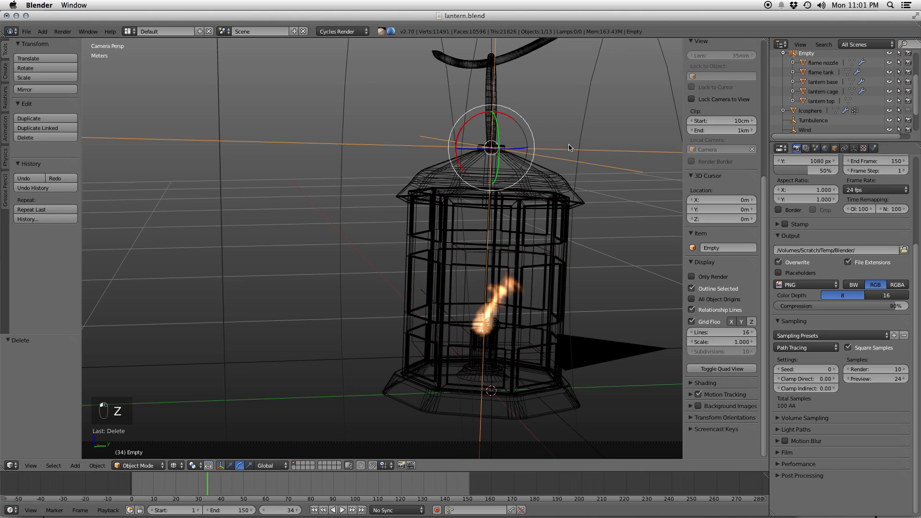
left_click(835, 149)
left_click(845, 220)
type("0")
key("Return")
key("s")
key("s")
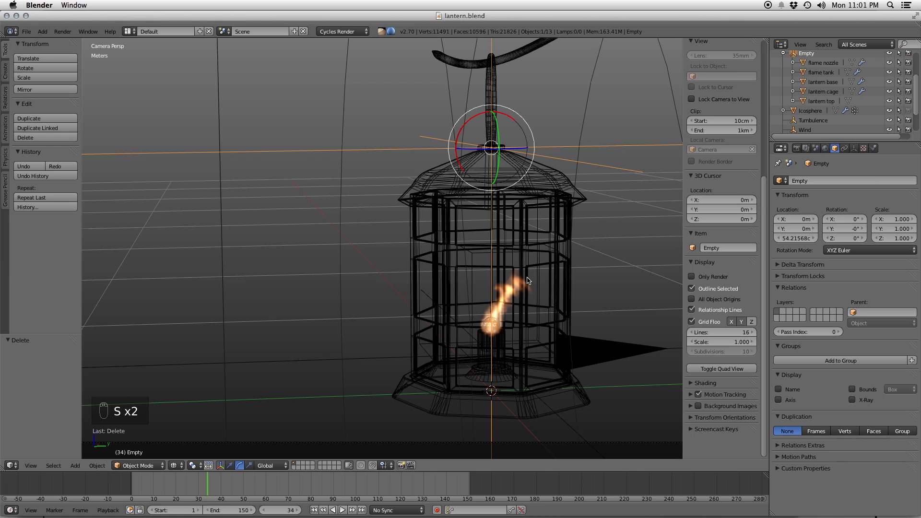
- Render frame 34 of the upright lantern and inspect the flame as the tiles complete
key("F12")
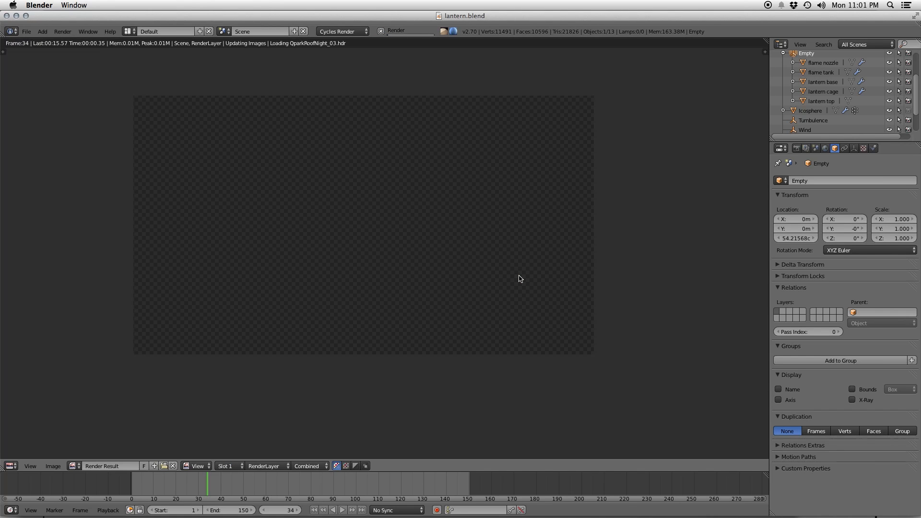
middle_click_drag(455, 246, 487, 282)
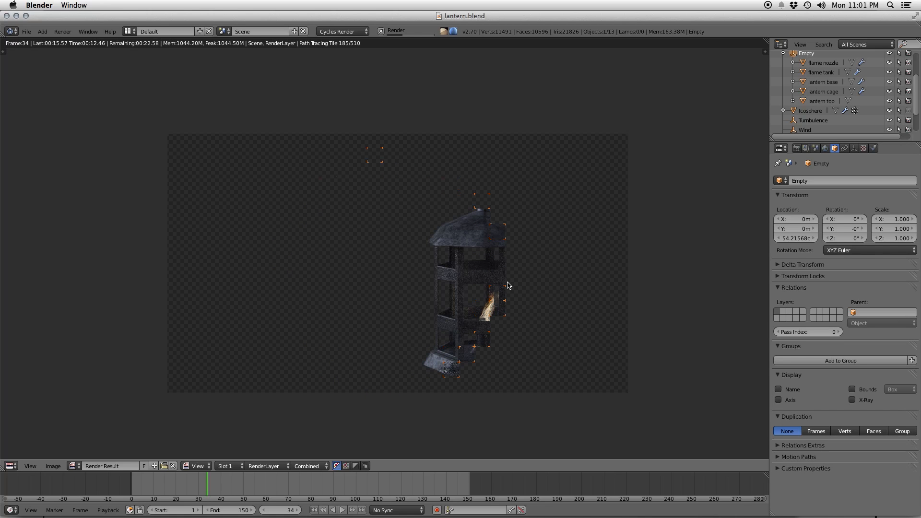
middle_click_drag(513, 269, 435, 236)
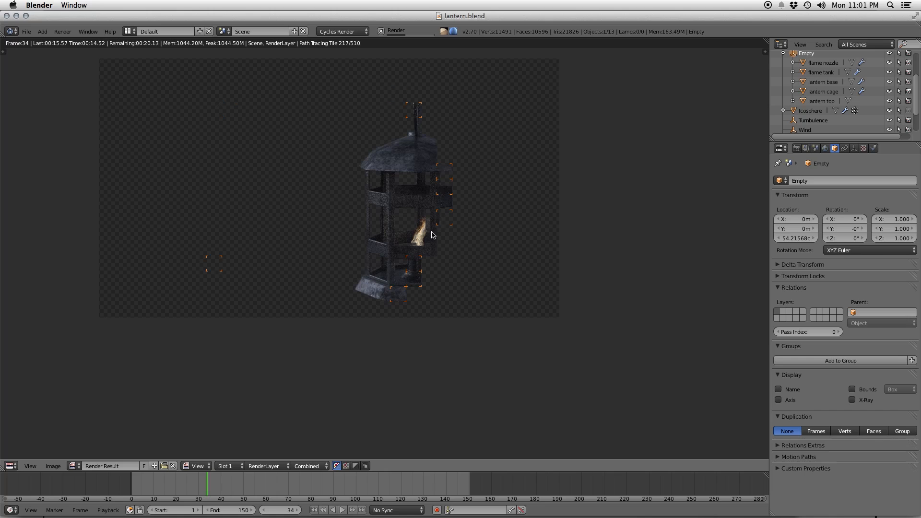
scroll(435, 236, "up", 3)
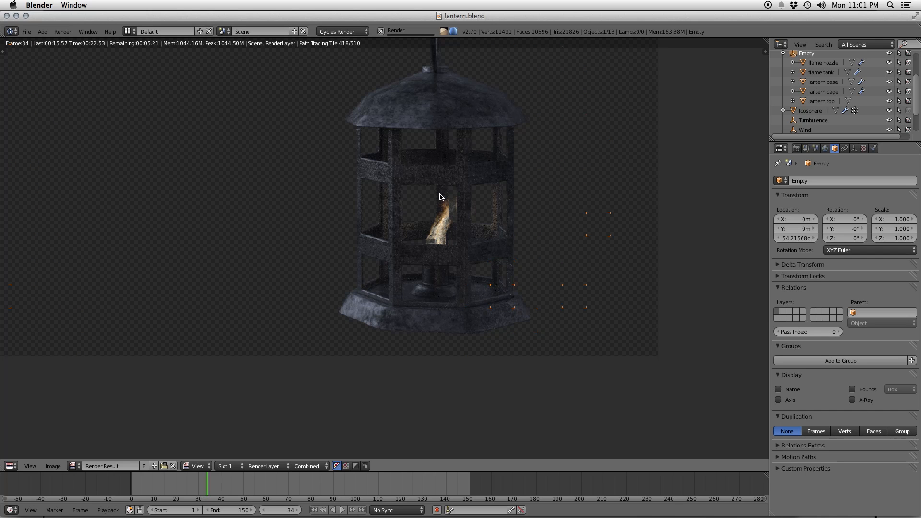
- Preview the lantern in the 3D view with Rendered shading, return to Solid shading, and save the file
left_click(14, 466)
left_click(17, 455)
left_click(176, 465)
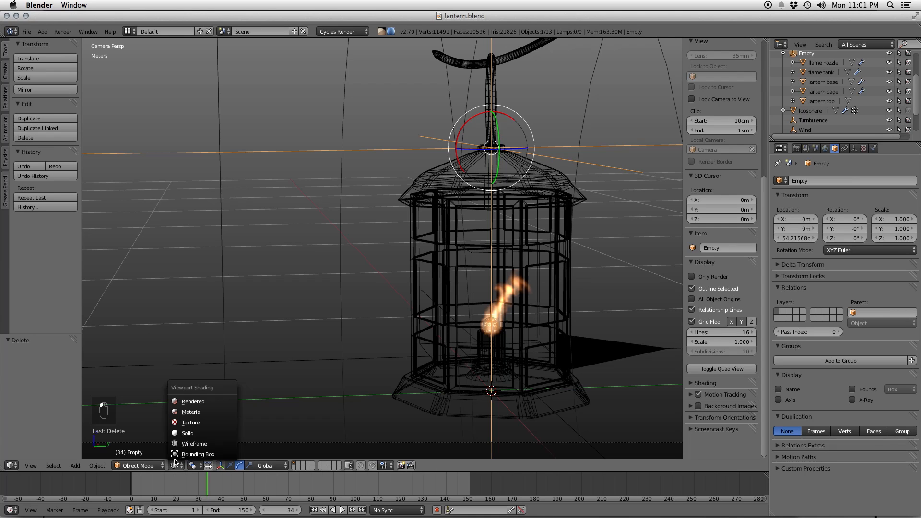
left_click(195, 401)
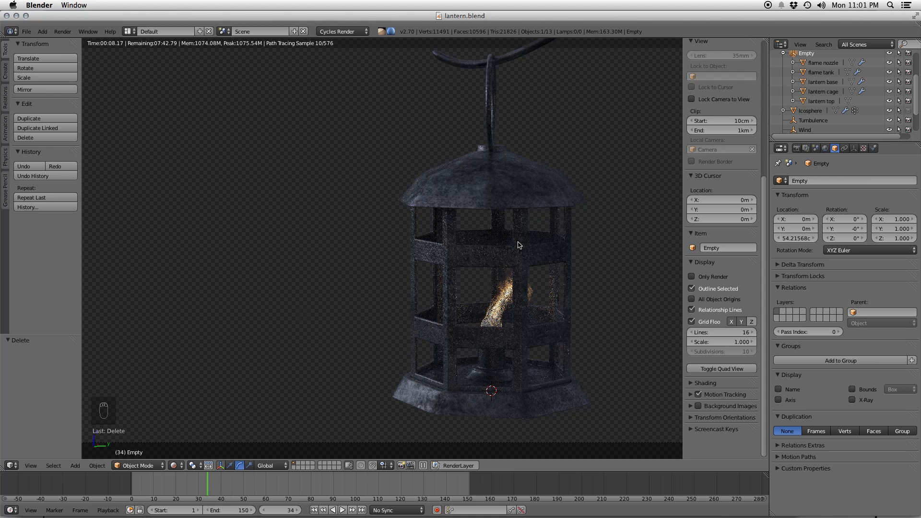
left_click(175, 465)
left_click(194, 433)
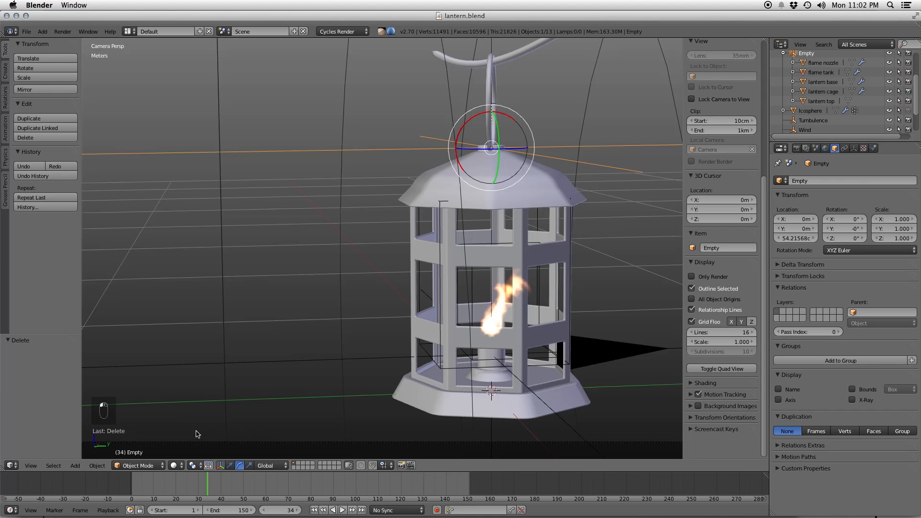
key("super+s")
key("super+s")
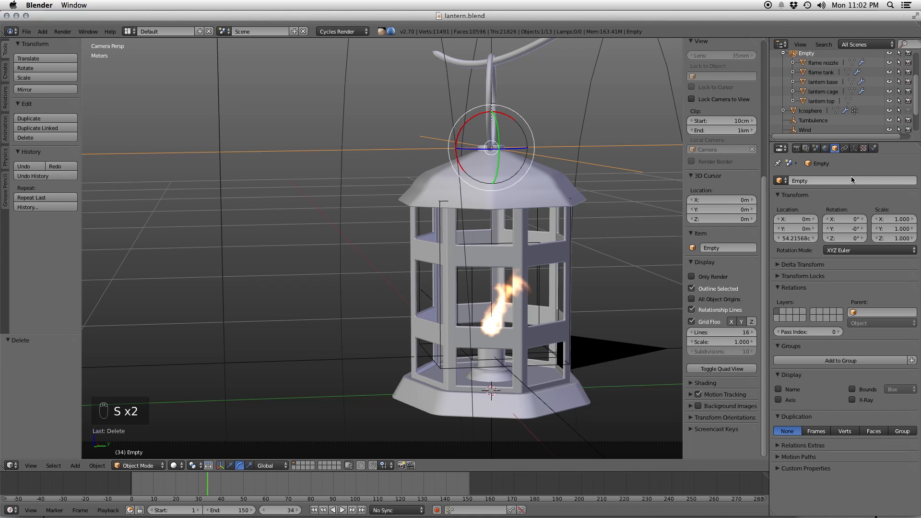
- Disable Square Samples in the sampling settings, save the file, and render frame 34 again
left_click(797, 148)
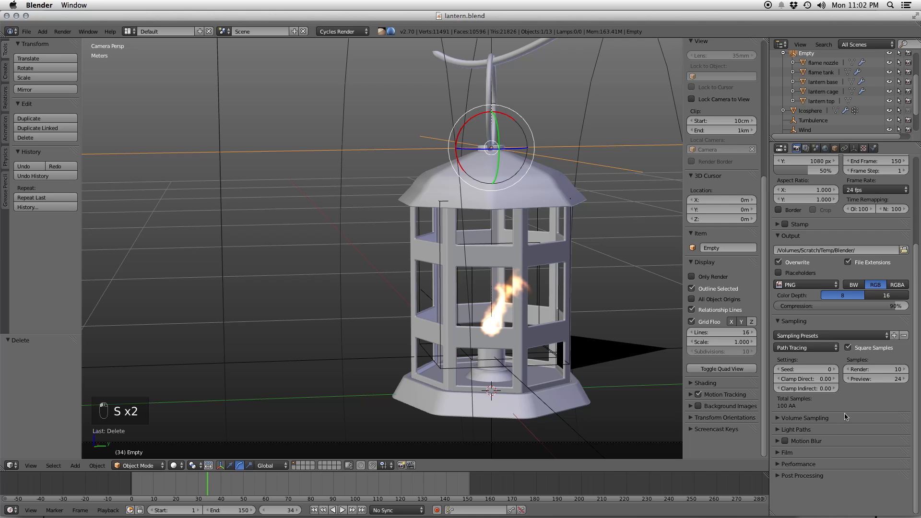
left_click(848, 347)
key("super+s")
key("super+s")
key("F12")
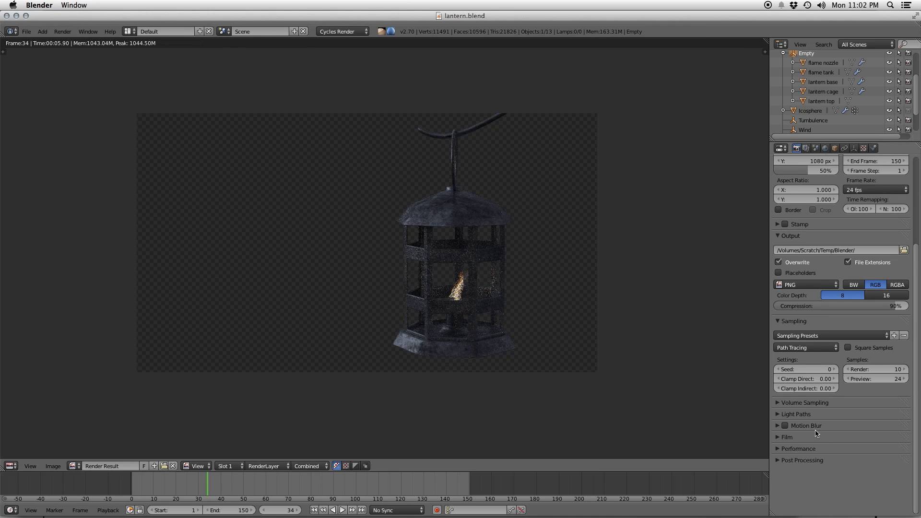
- Set the render tile order to Top to Bottom in the Performance settings and collapse that section
left_click(797, 449)
scroll(801, 480, "down", 1)
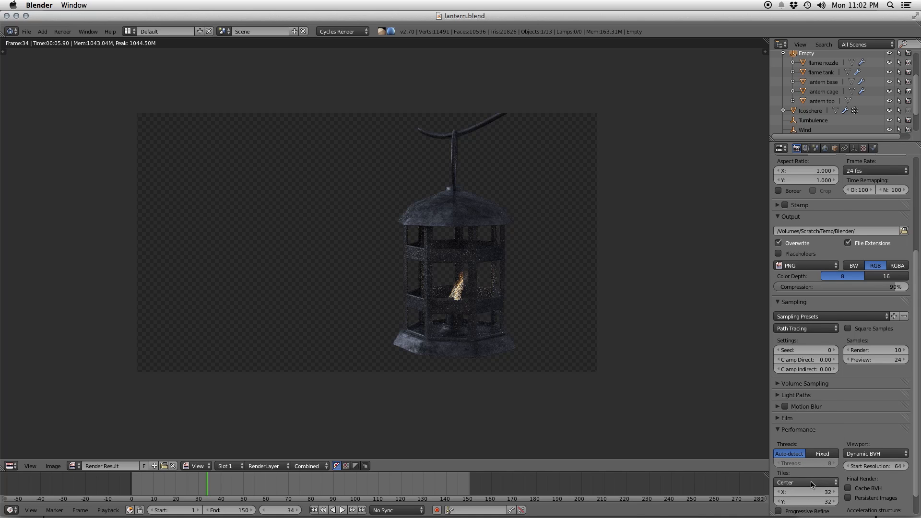
left_click(799, 482)
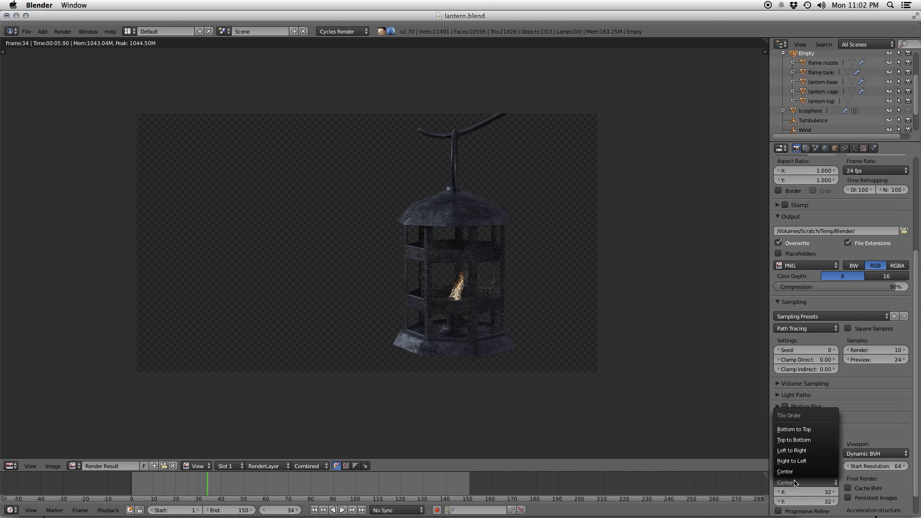
left_click(804, 440)
left_click(799, 435)
scroll(590, 387, "up", 1)
middle_click_drag(566, 350, 508, 366)
scroll(510, 363, "down", 1)
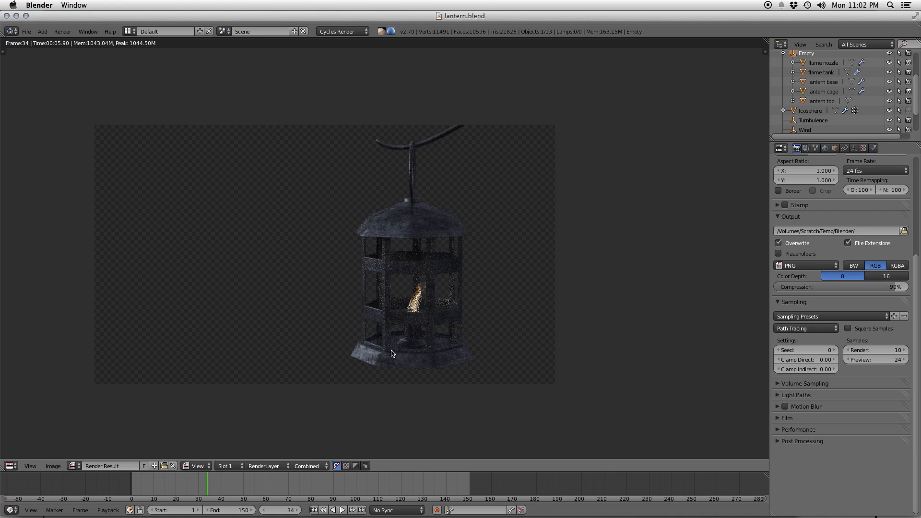
- Compare renders of frame 34 with the Transparent film option turned off and turned back on
left_click(782, 418)
key("F12")
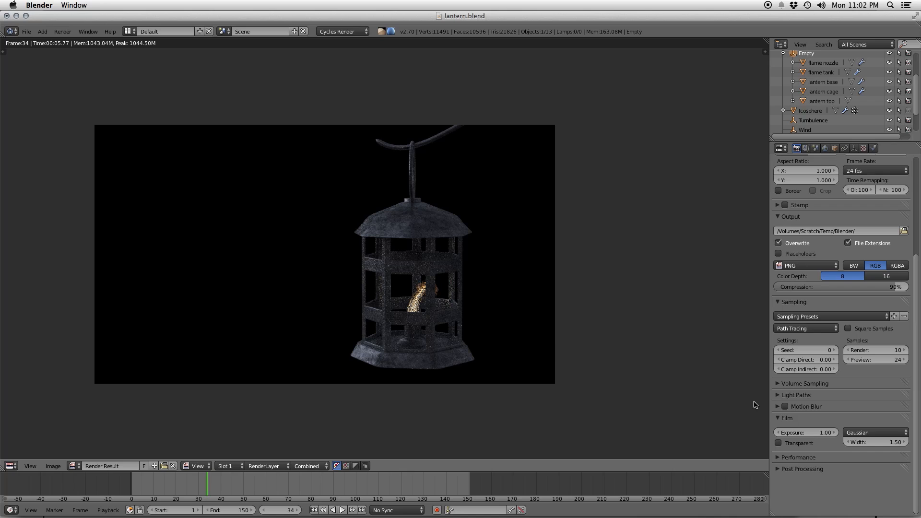
left_click(794, 444)
key("F12")
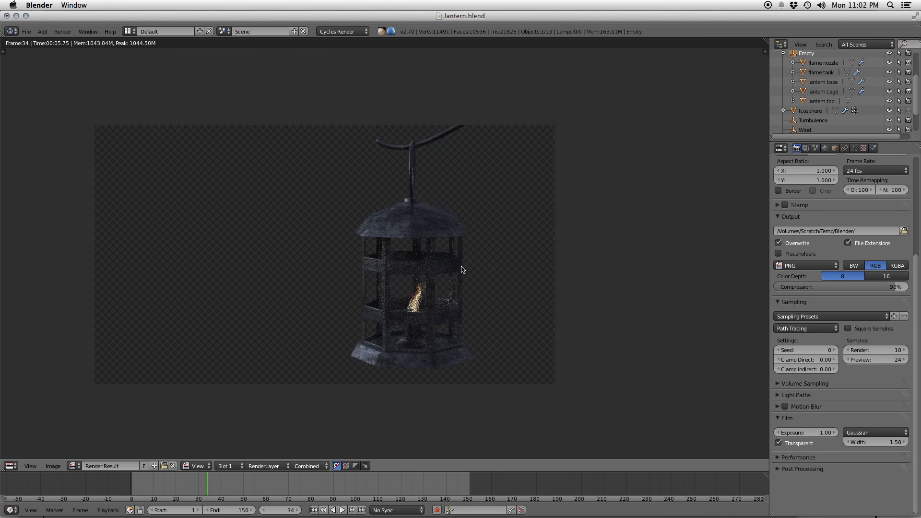
- Turn off the Transparent film option, save the file, and switch the render view back to the 3D View
left_click(801, 443)
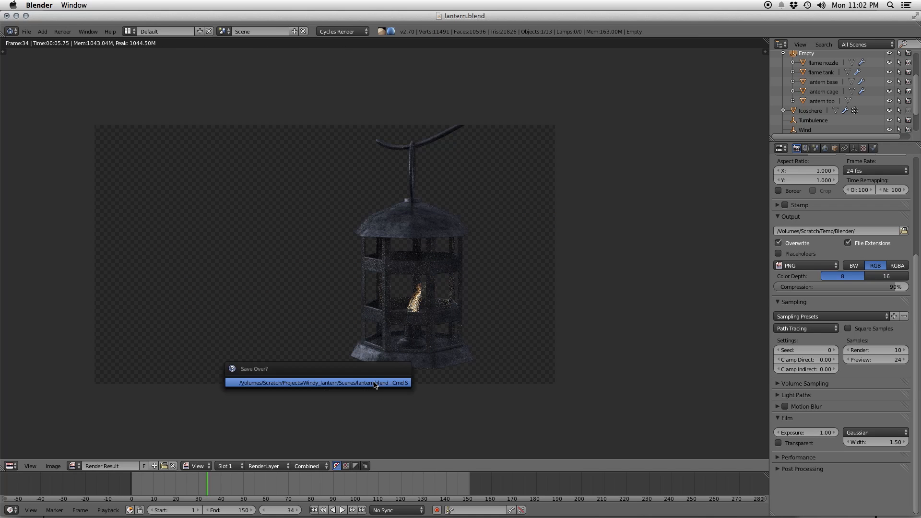
left_click(11, 466)
left_click(21, 505)
left_click_drag(468, 123, 468, 123)
- Try moving the flame tank about 3.2 mm along the Y axis and undo the move
right_click(459, 365)
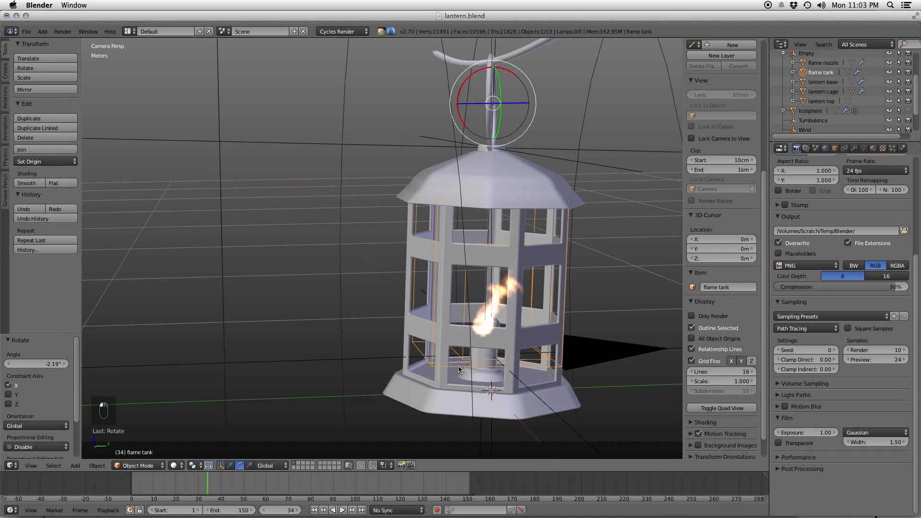
key("q")
key("q")
key("g")
left_click_drag(522, 103, 528, 104)
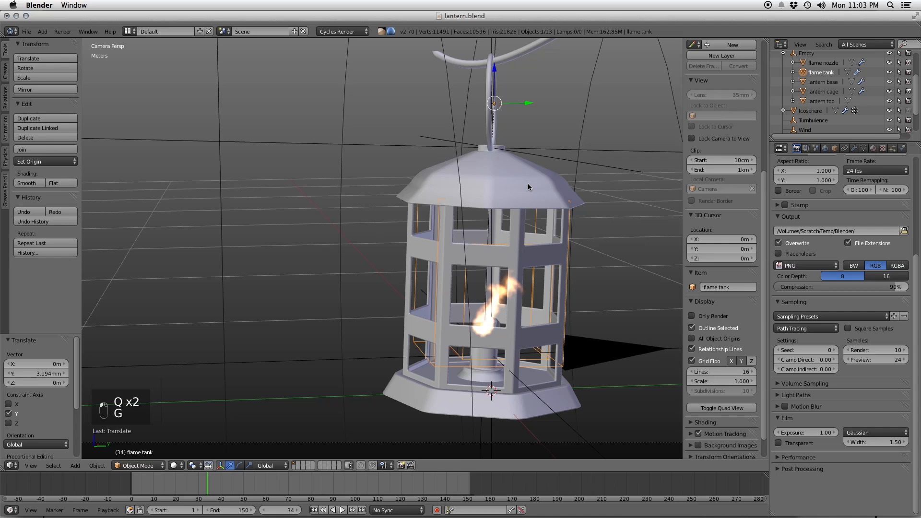
key("super+z")
- Deselect the flame tank in the 3D view and save the file over the existing version
key("a")
key("super+s")
key("super+s")
left_click(345, 292)
- Set the X rotation of the Empty controlling the lantern to -2° and save the file
right_click(473, 124)
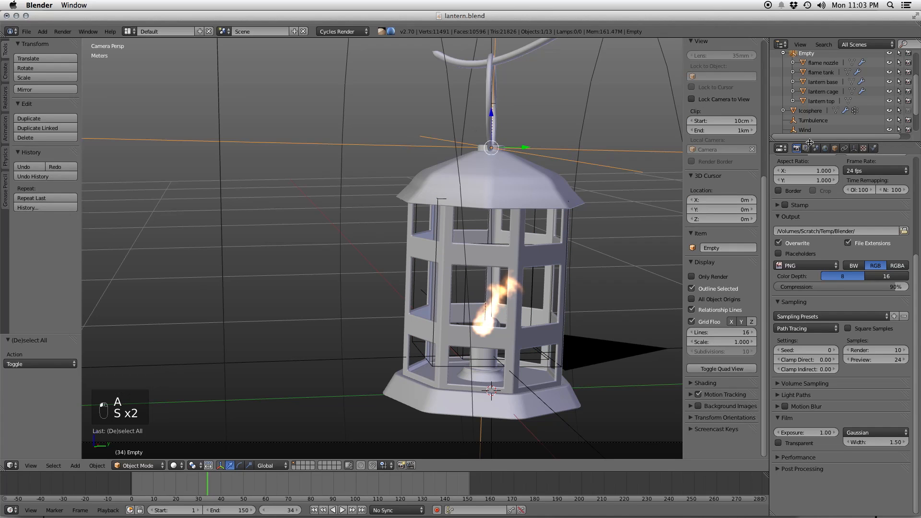
left_click(835, 148)
left_click(852, 219)
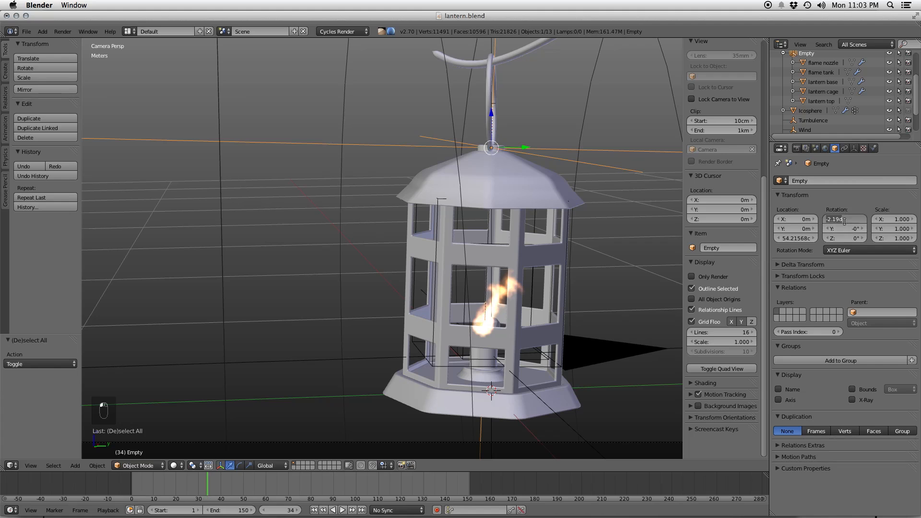
key("Return")
key("ctrl+s")
key("ctrl+s")
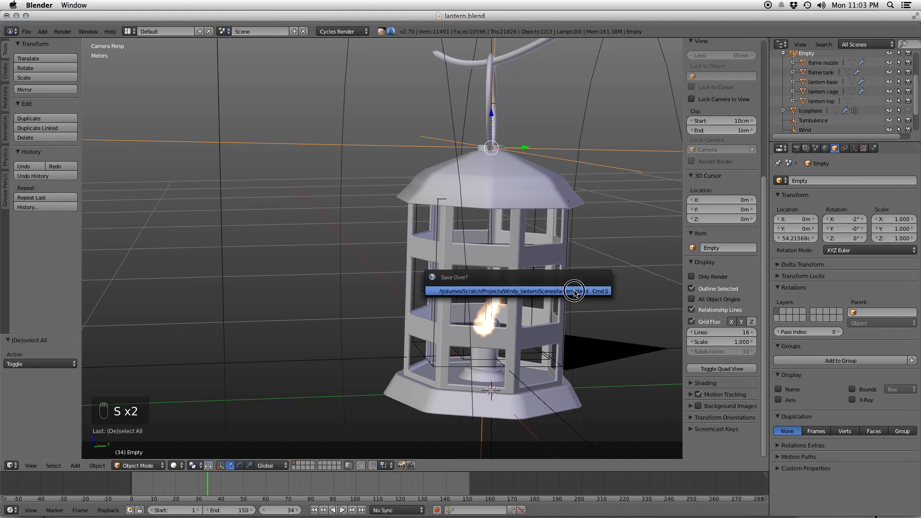
- Switch the sampling integrator to Branched Path Tracing with Square Samples enabled, and render frame 34
left_click(797, 148)
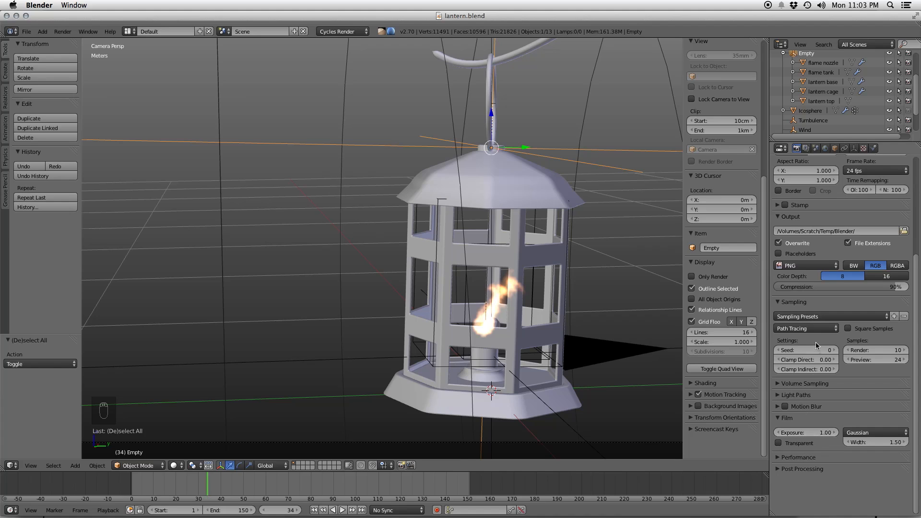
left_click(811, 328)
left_click(814, 321)
left_click(855, 330)
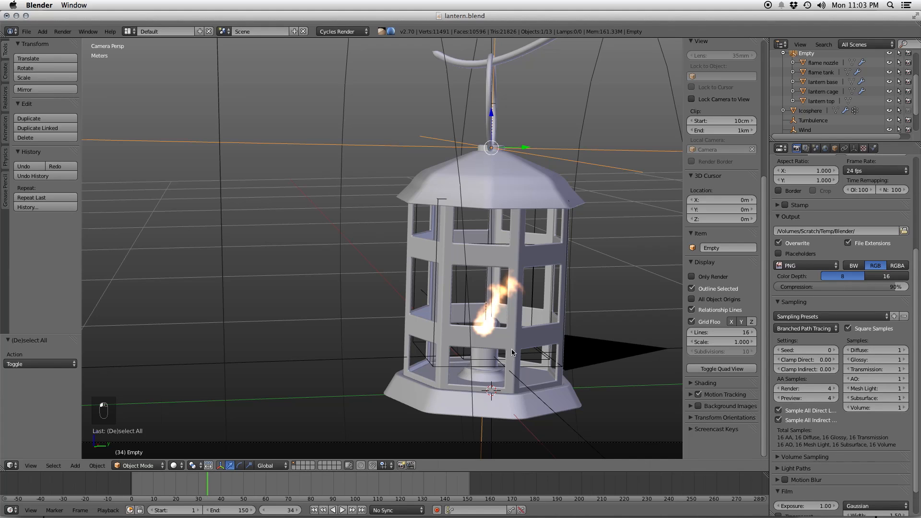
key("F12")
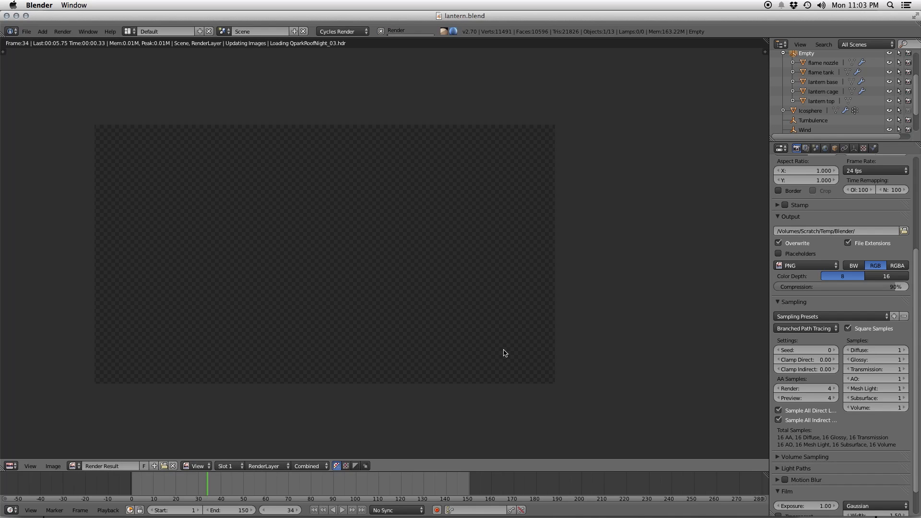
middle_click_drag(403, 325, 440, 334)
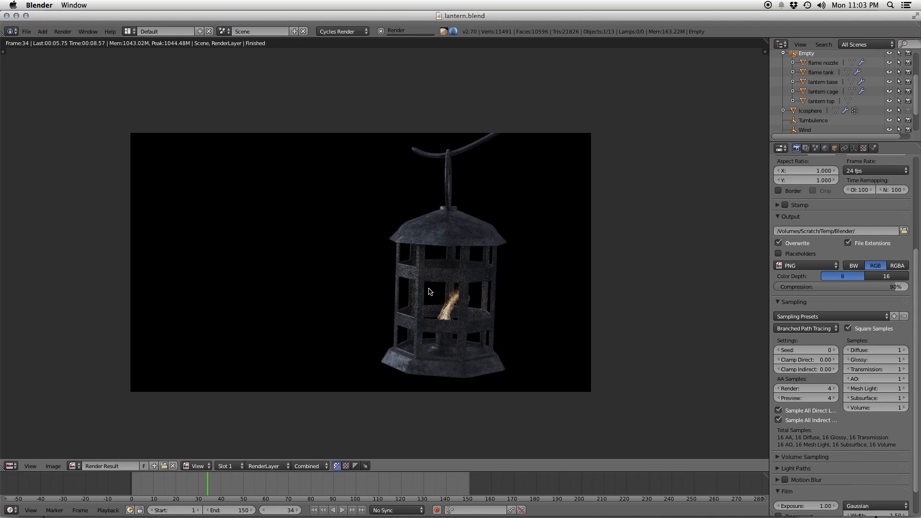
- Examine the noise in the DiffDir, DiffInd, GlossDir and GlossInd passes of the render, and return to the Combined pass
left_click(307, 466)
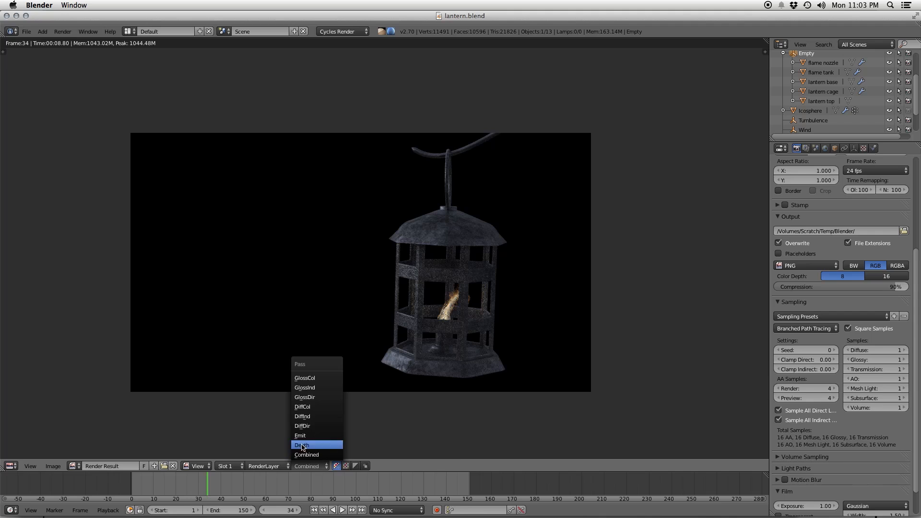
left_click(304, 426)
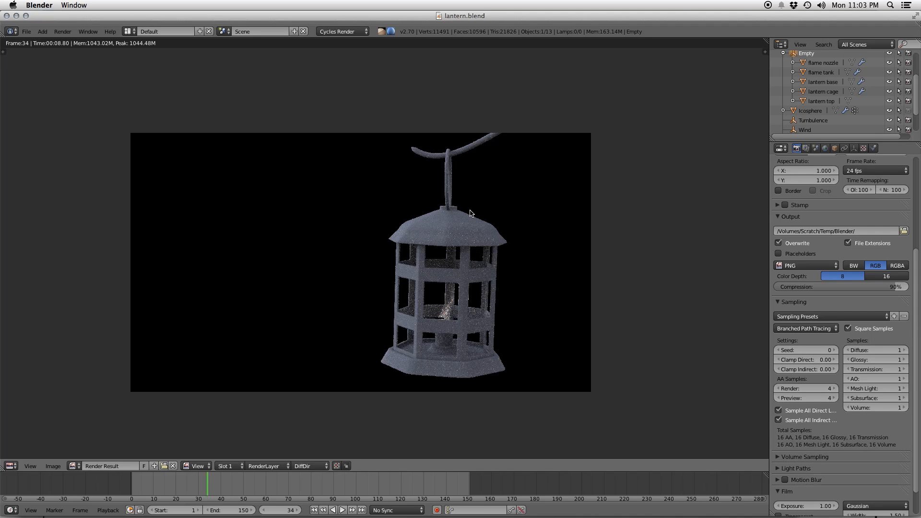
left_click(307, 466)
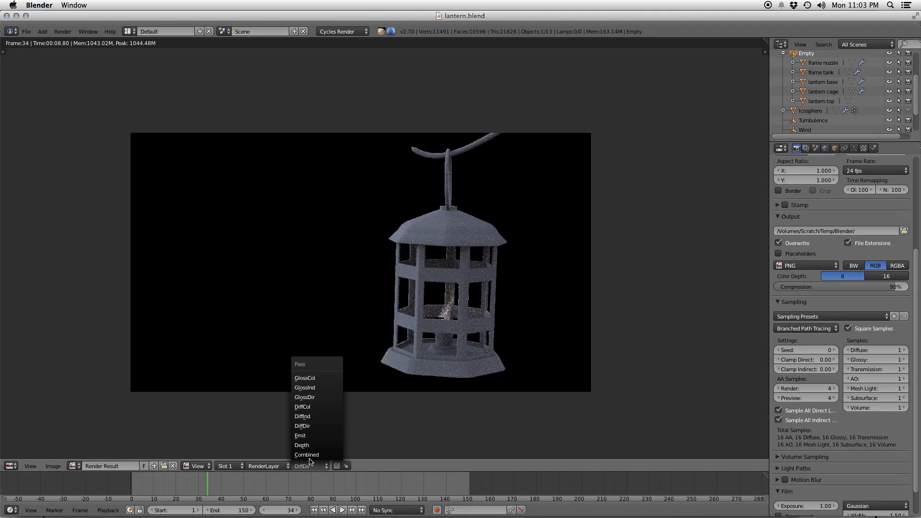
left_click(311, 416)
left_click(314, 467)
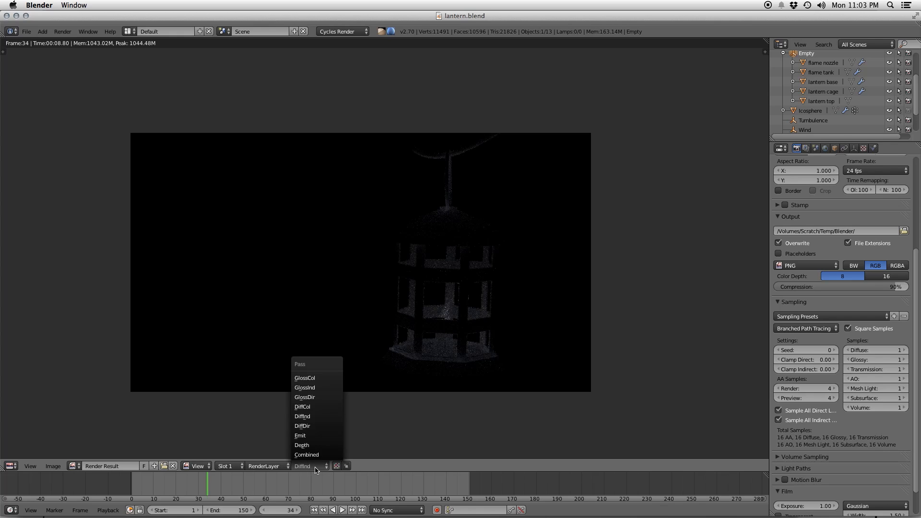
left_click(309, 398)
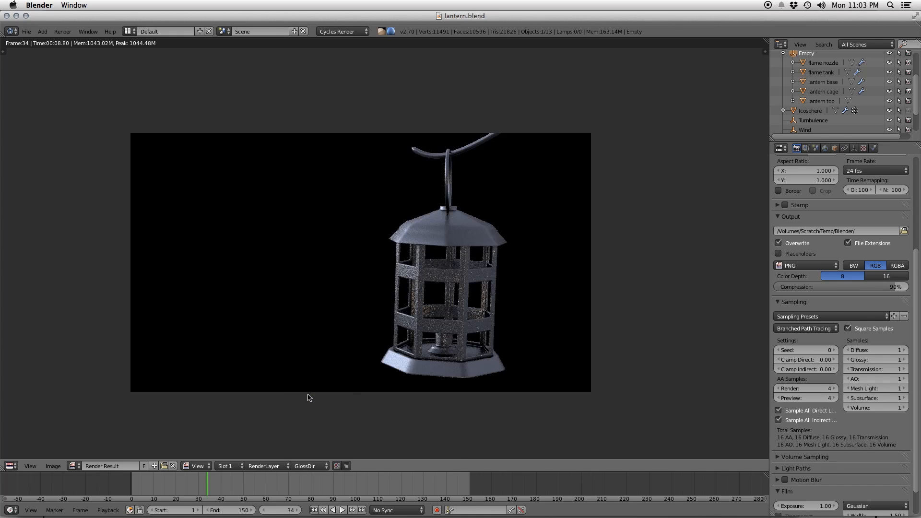
left_click(311, 465)
left_click(318, 387)
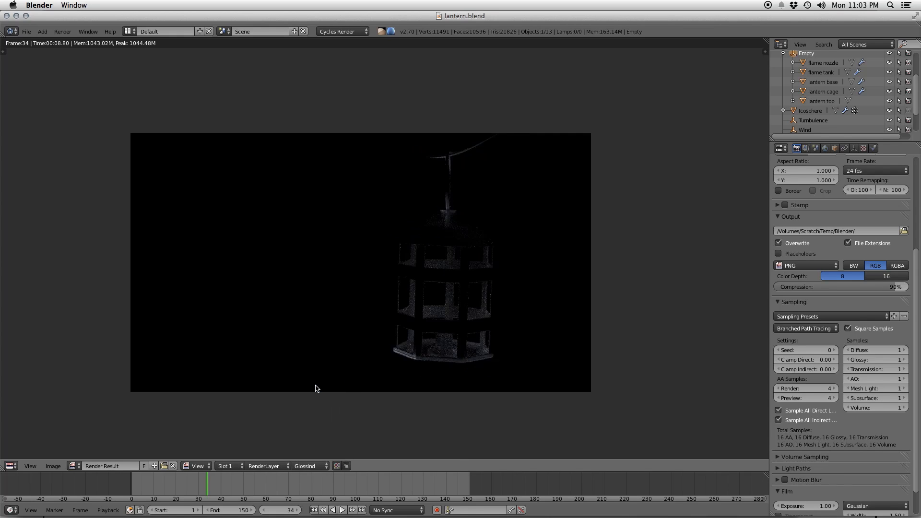
left_click(311, 465)
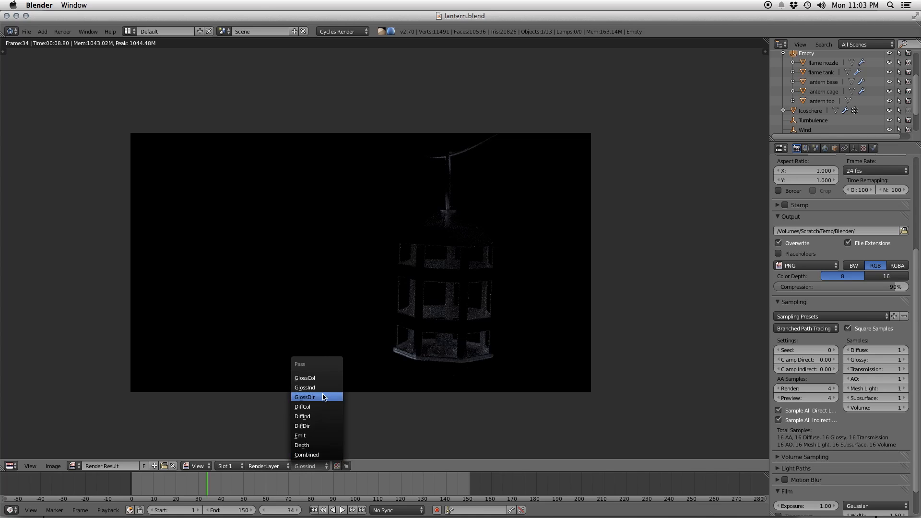
left_click(315, 397)
left_click(310, 466)
left_click(316, 451)
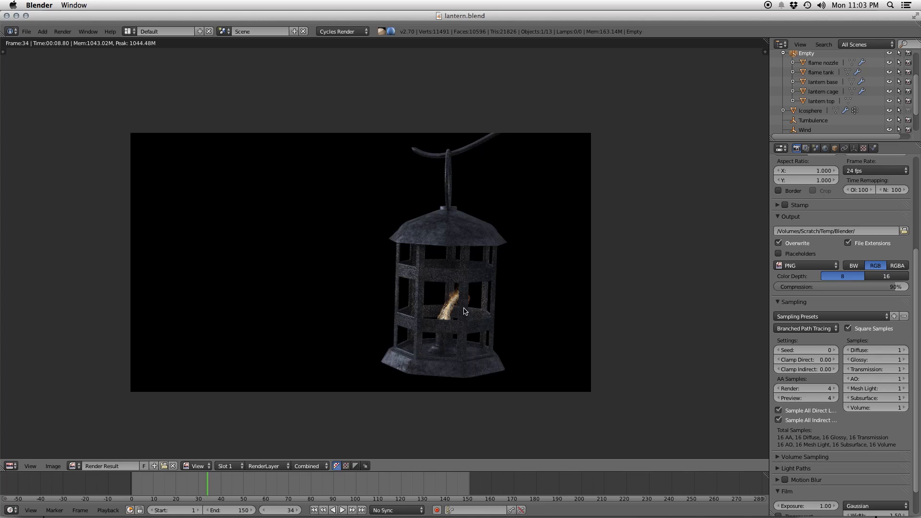
- Save the file and set both the Diffuse and Glossy samples to 2
key("ctrl+s")
left_click(550, 340)
left_click(905, 359)
left_click(904, 350)
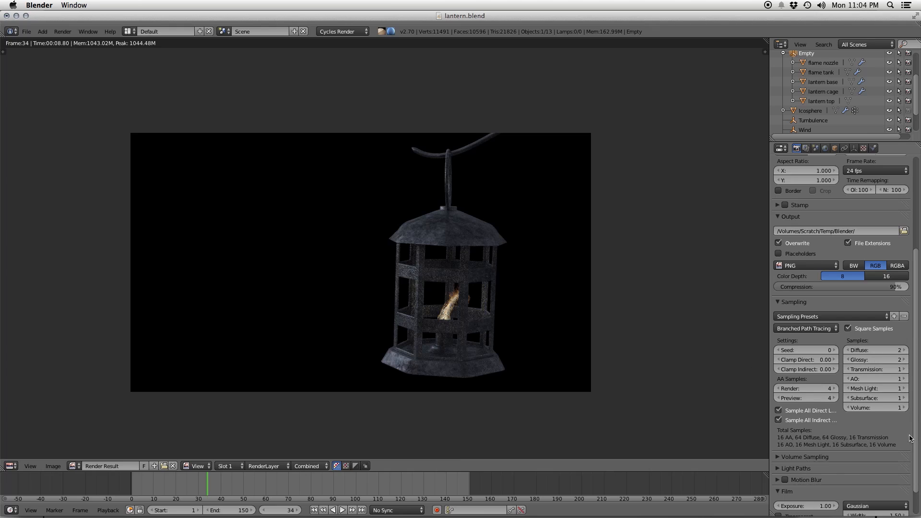
- Set the heterogeneous volume sampling step size to 0.01 and render frame 34 again
left_click(817, 457)
scroll(819, 451, "down", 2)
left_click(811, 445)
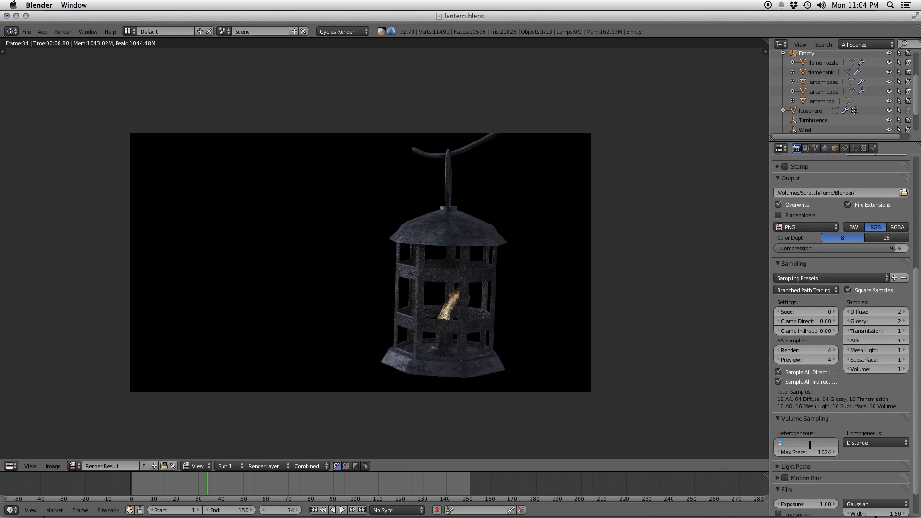
key("Return")
left_click(810, 445)
type(".01")
key("Return")
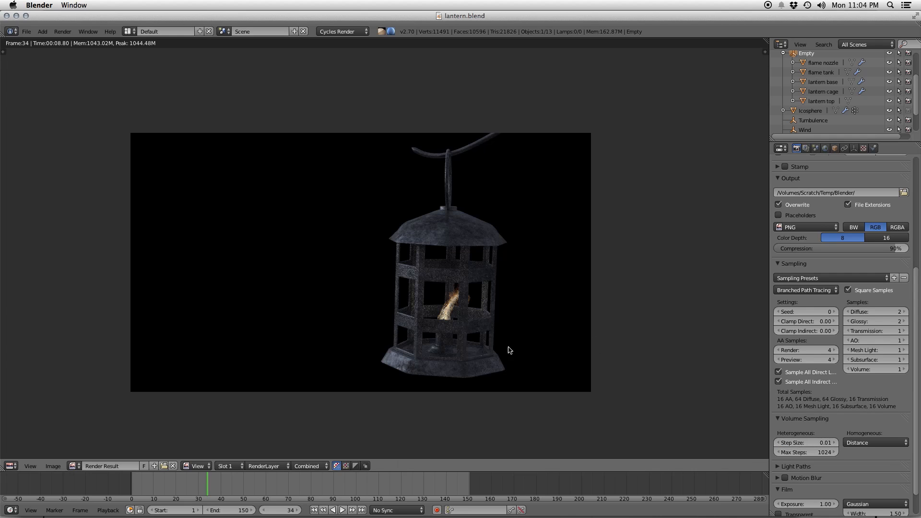
key("F12")
- Inspect the GlossDir, DiffDir and DiffInd passes of the new render and return to the Combined pass
left_click(307, 465)
left_click(314, 401)
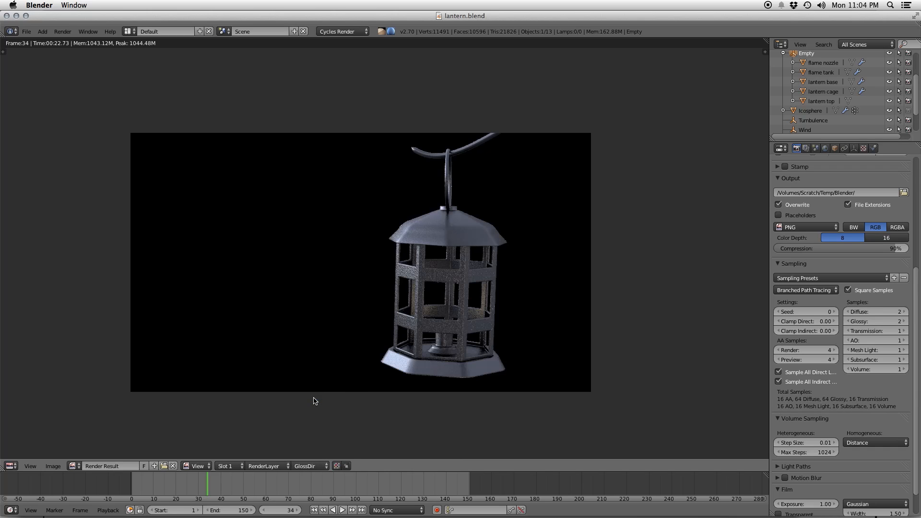
left_click(305, 466)
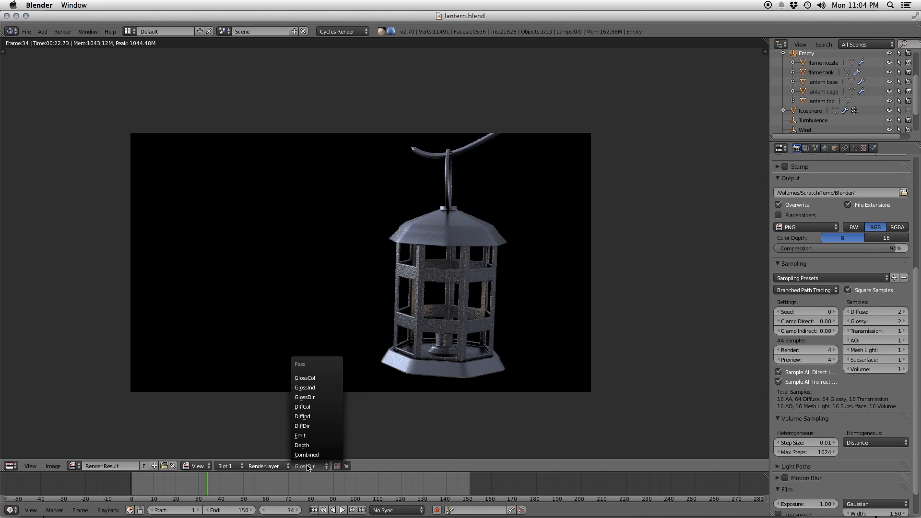
left_click(312, 427)
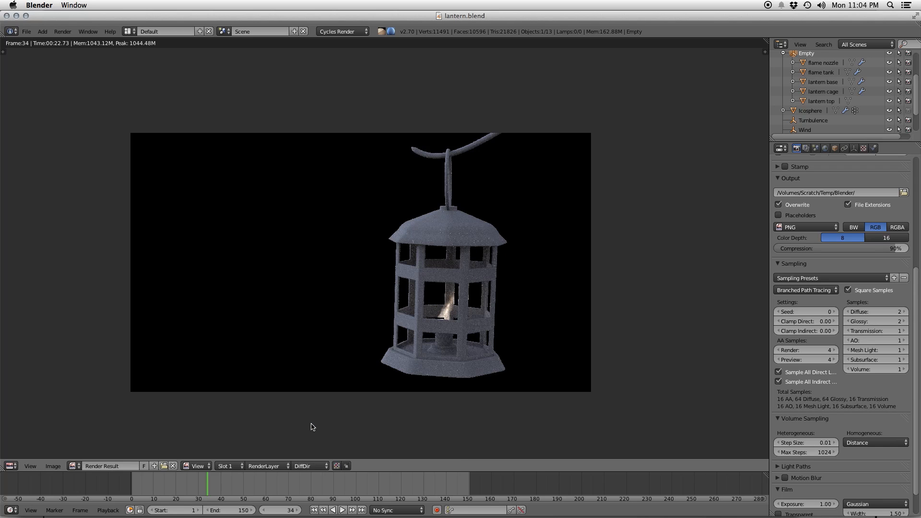
left_click(318, 466)
left_click(306, 419)
left_click(312, 466)
left_click(317, 499)
- Set the Clamp Indirect value in the sampling settings to 1.50
left_click(806, 331)
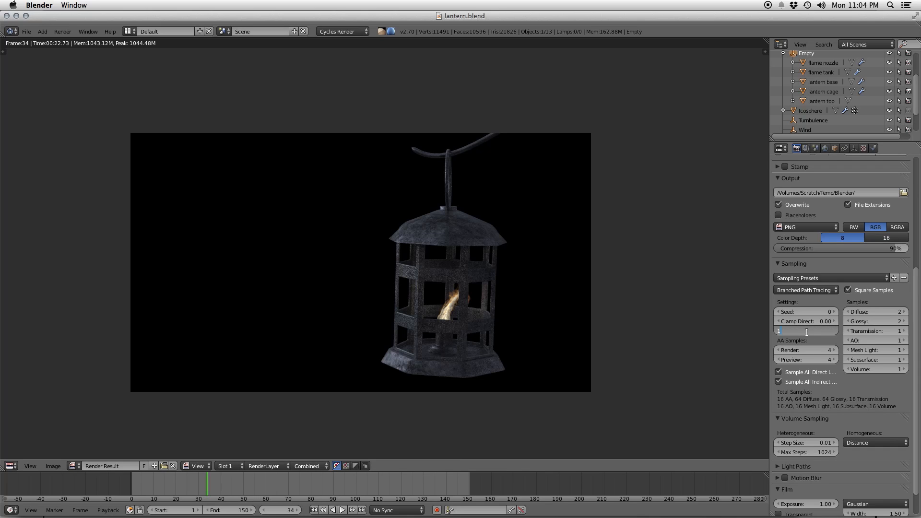
key("Return")
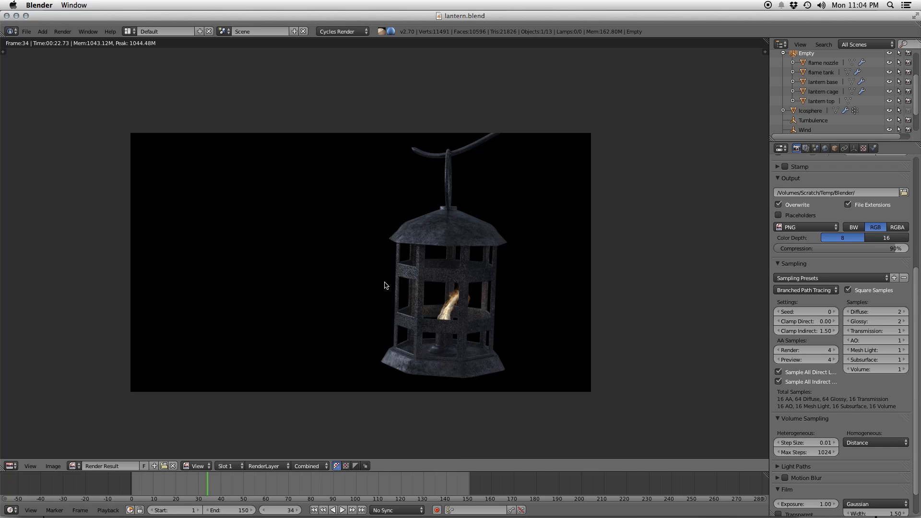
- Examine the flame and the surrounding cage up close in the combined render, and save the file
left_click(446, 315)
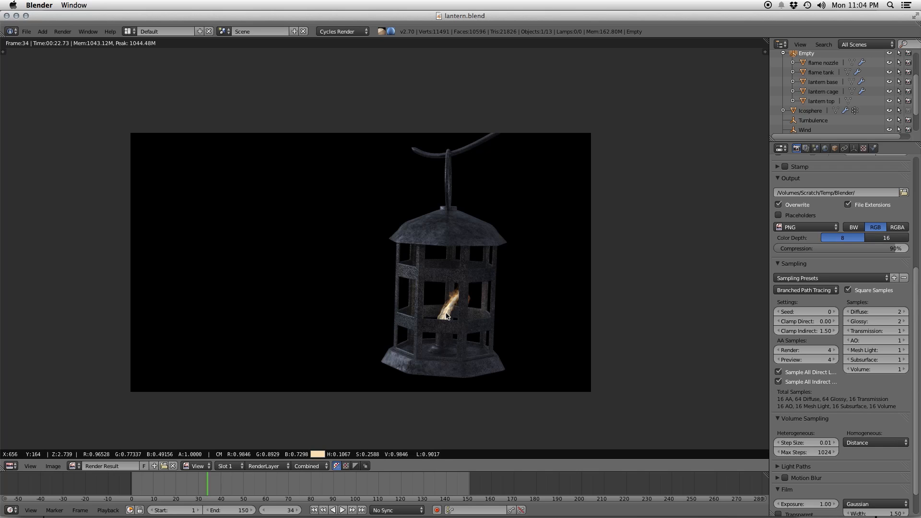
scroll(447, 316, "up", 8)
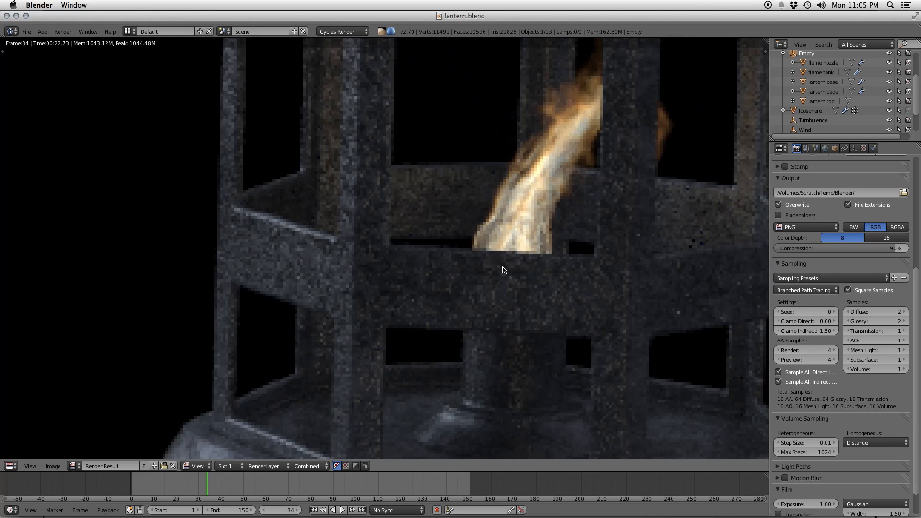
mouse_move(503, 237)
left_mouse_down()
mouse_move(520, 224)
mouse_move(520, 237)
mouse_move(513, 226)
mouse_move(502, 235)
left_mouse_up()
left_click_drag(424, 278, 409, 285)
left_click_drag(474, 260, 501, 241)
key("ctrl+s")
left_click(483, 259)
scroll(483, 260, "down", 8)
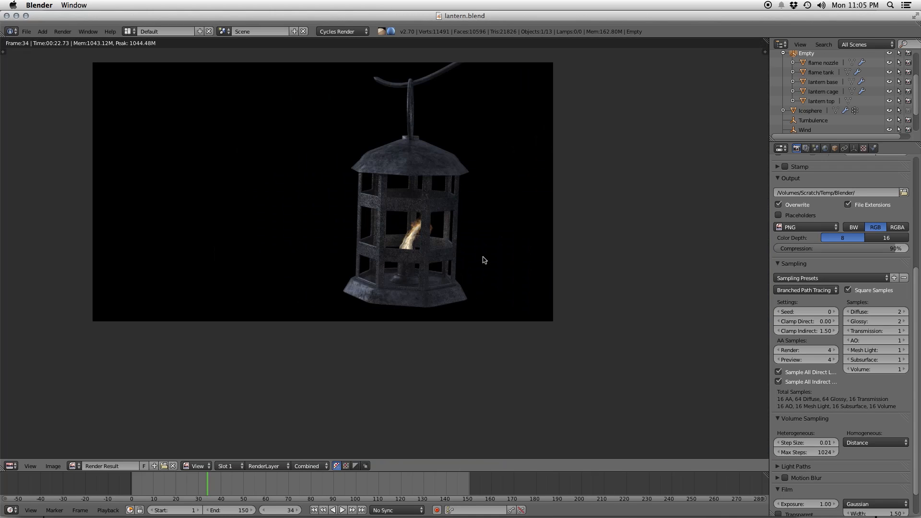
middle_click_drag(424, 218, 472, 259)
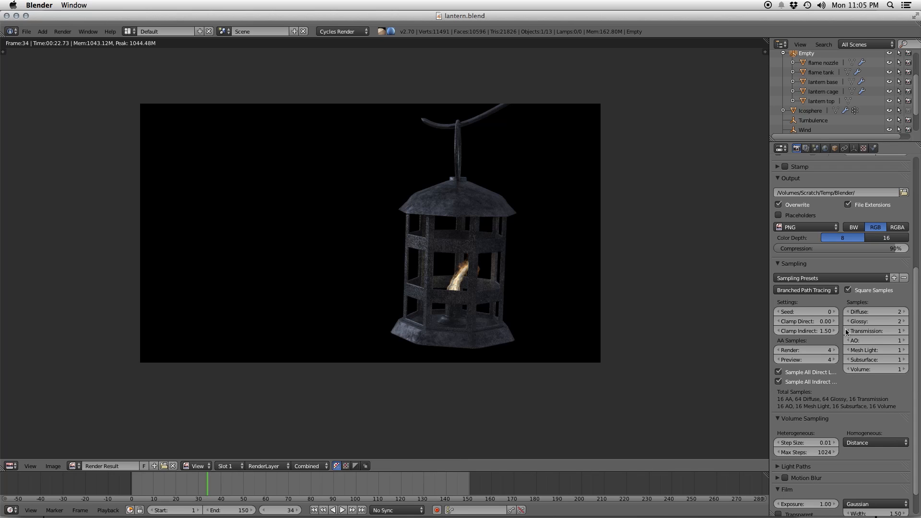
- In the flame tank's material nodes, set the Multiply value feeding the Emission strength to 75 and render frame 34
left_click(11, 466)
left_click(38, 350)
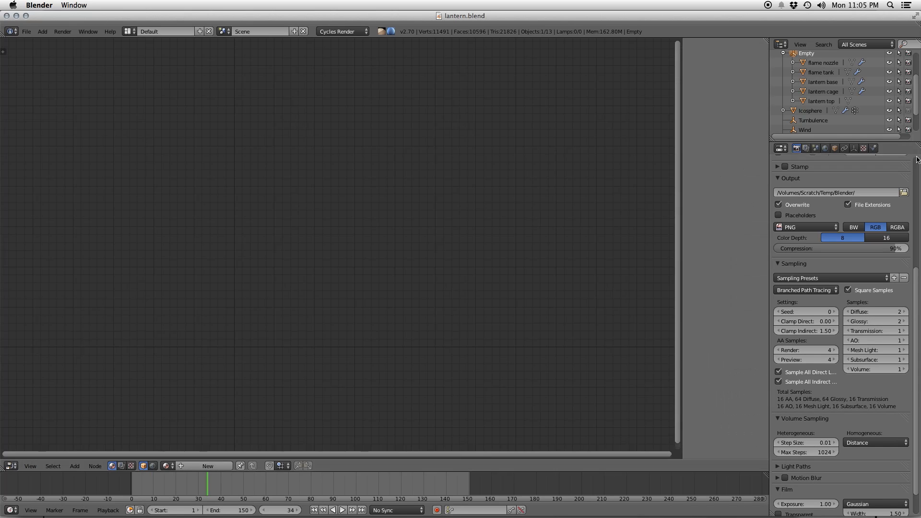
left_click(820, 73)
left_click(146, 382)
type("75")
key("Return")
left_click(11, 466)
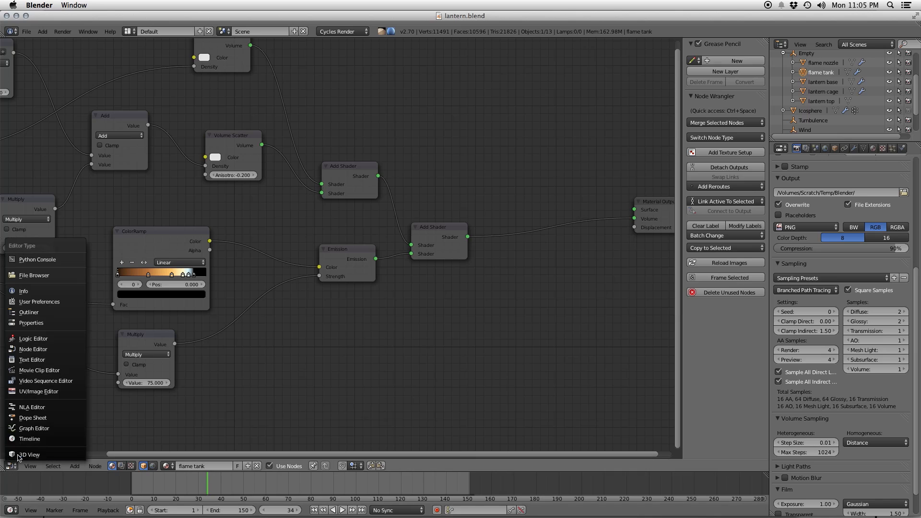
left_click(142, 381)
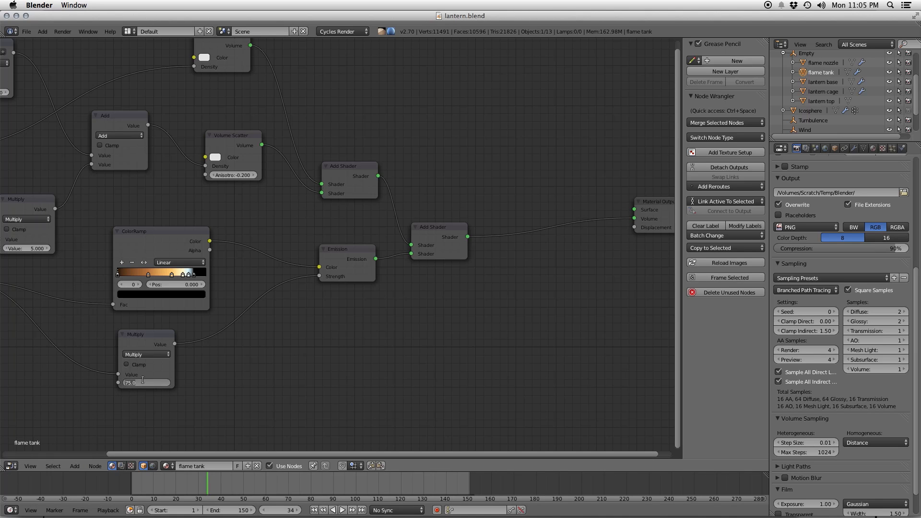
key("Return")
key("F11")
key("F12")
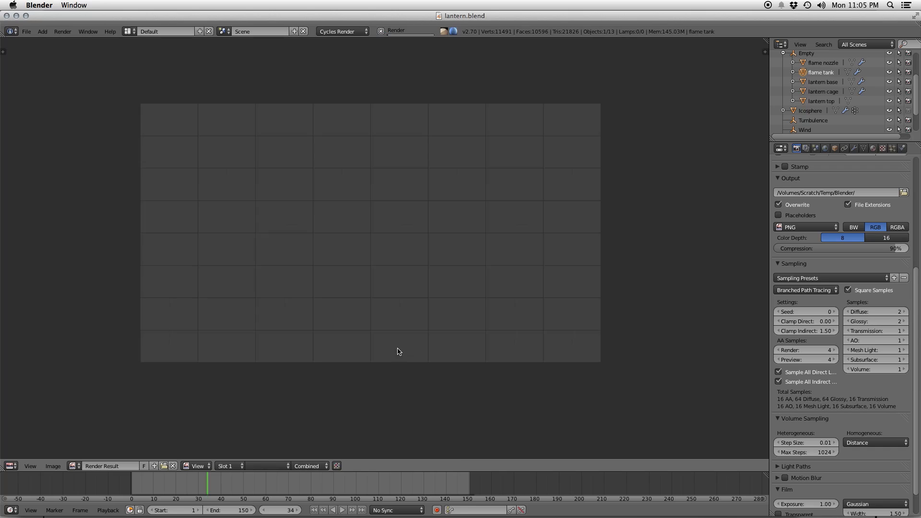
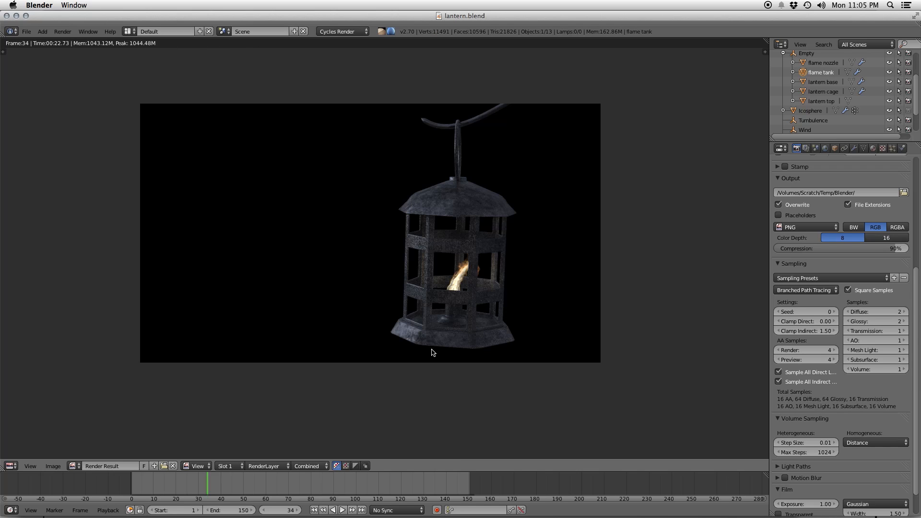
- Examine the flame and cage up close in the new render, and inspect its GlossDir, GlossInd and DiffDir passes
scroll(444, 342, "up", 3)
left_click_drag(522, 323, 523, 321)
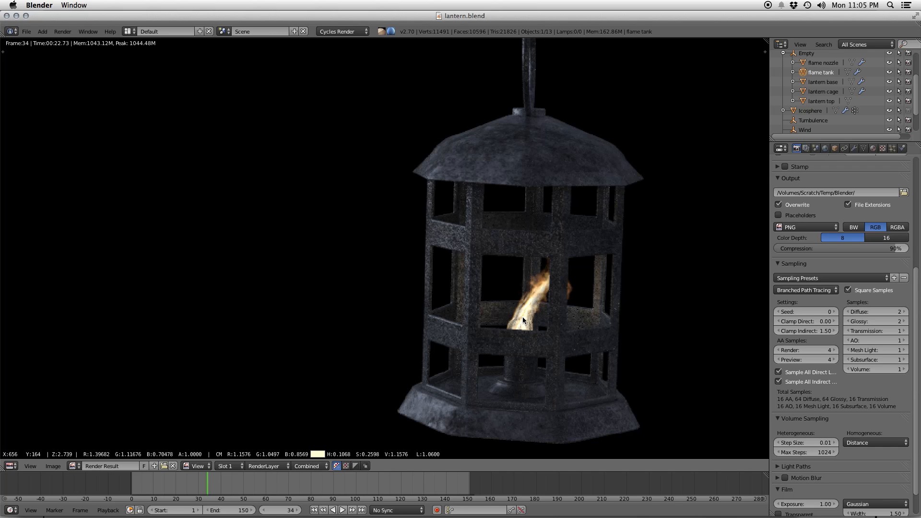
left_click_drag(523, 320, 524, 314)
scroll(524, 314, "down", 2)
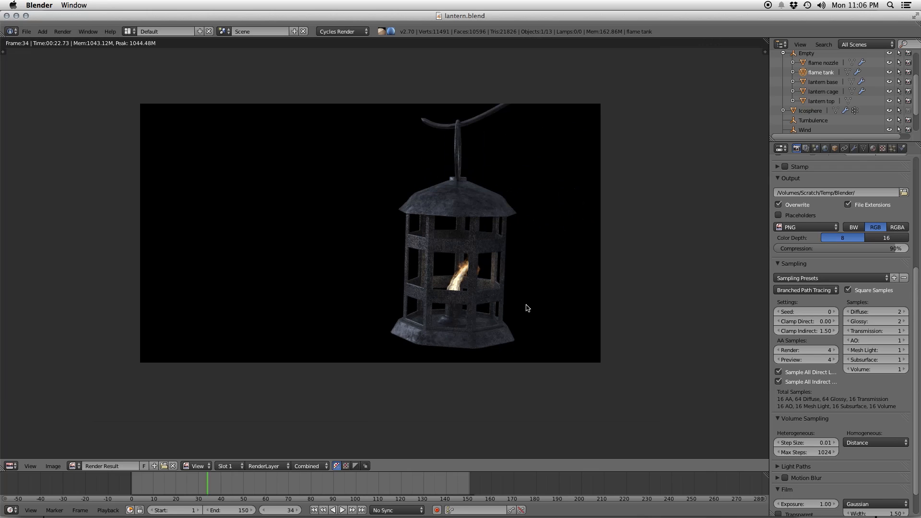
left_click(310, 466)
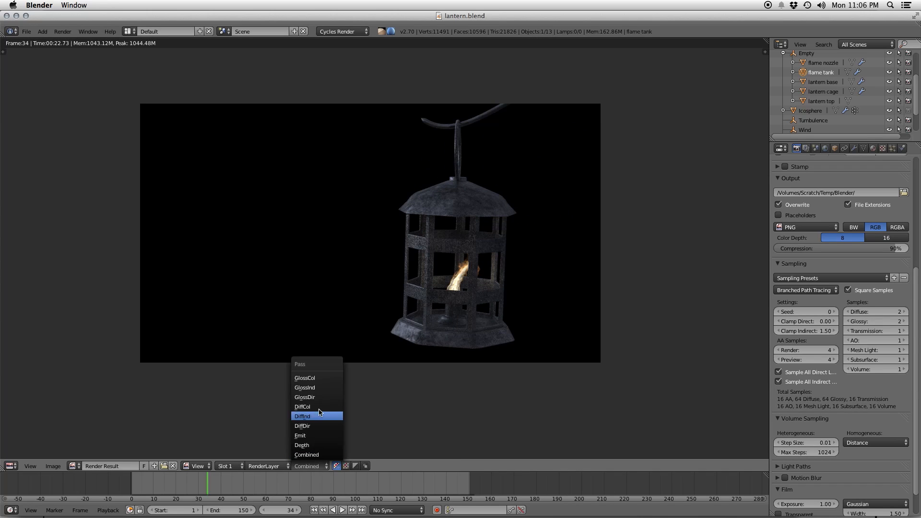
left_click(316, 399)
left_click(310, 466)
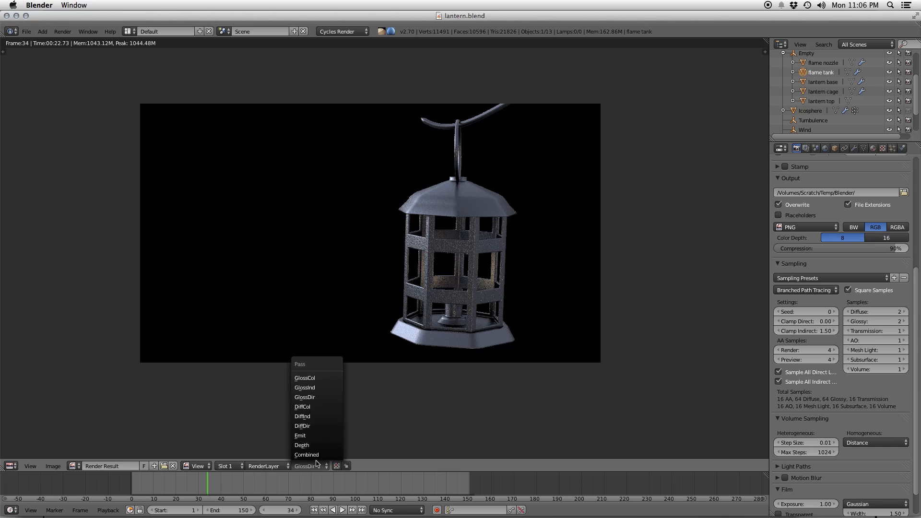
left_click(319, 393)
left_click(310, 466)
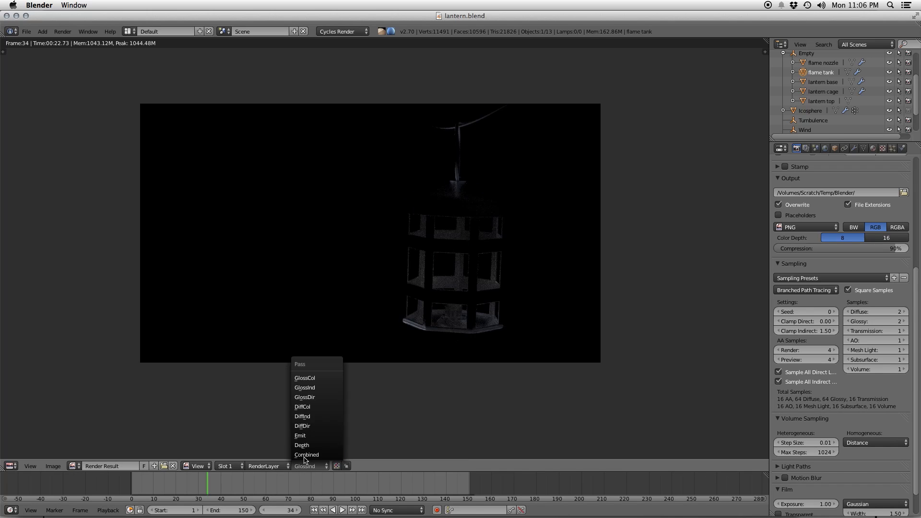
left_click(309, 429)
- Save over the existing lantern.blend file and return the render view to the Combined pass
left_click(329, 401)
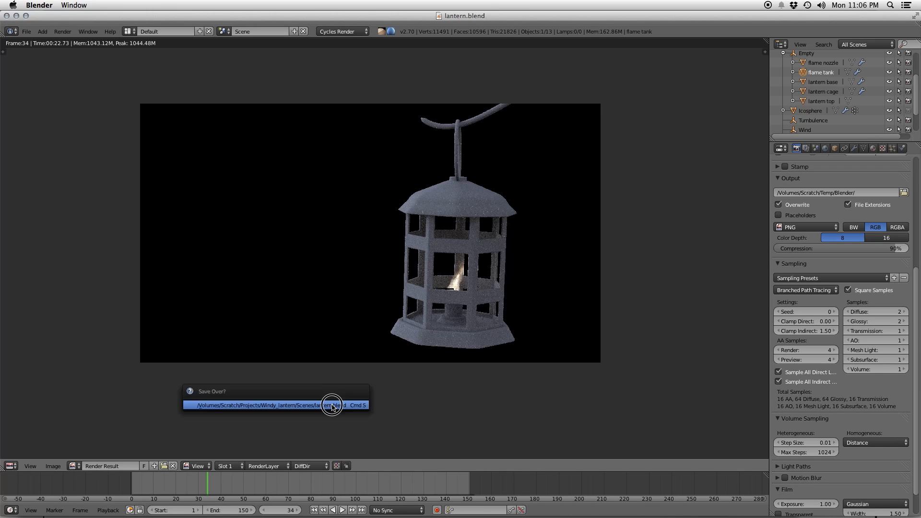
left_click(318, 467)
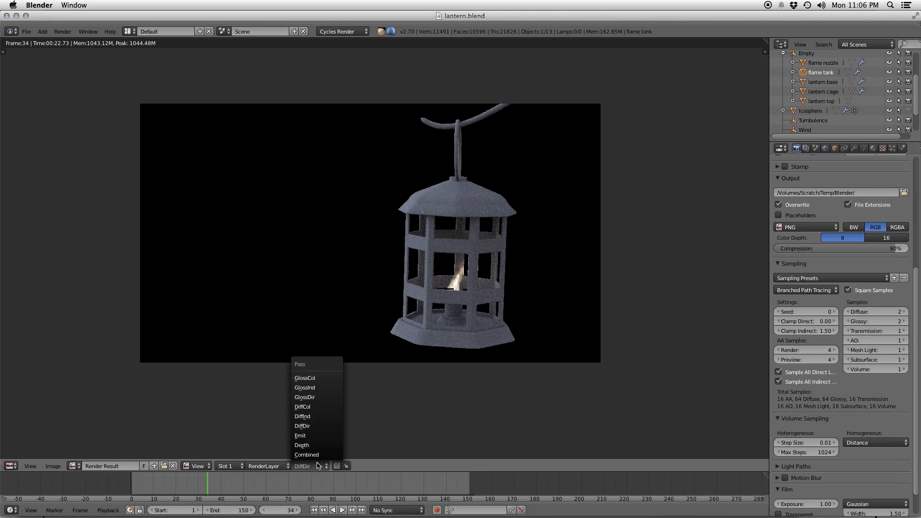
left_click(317, 455)
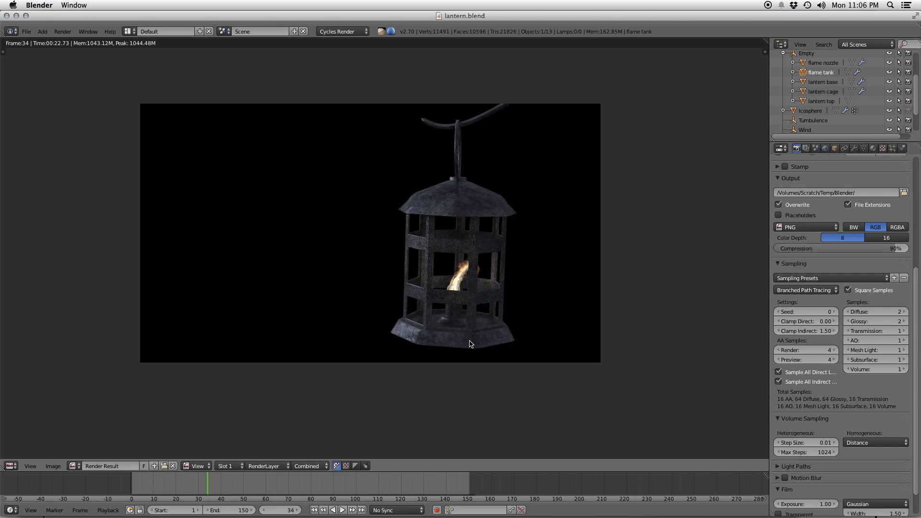
- Raise the branched path tracing samples to 3 for Diffuse and 4 for Glossy
left_click(904, 312)
left_click(904, 322)
left_click(904, 321)
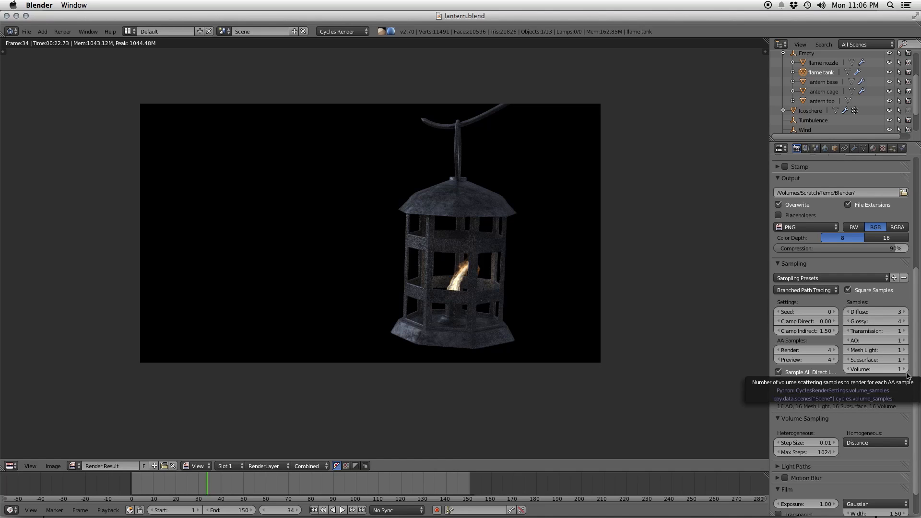
- Change the render output file format to OpenEXR MultiLayer
scroll(887, 358, "up", 9)
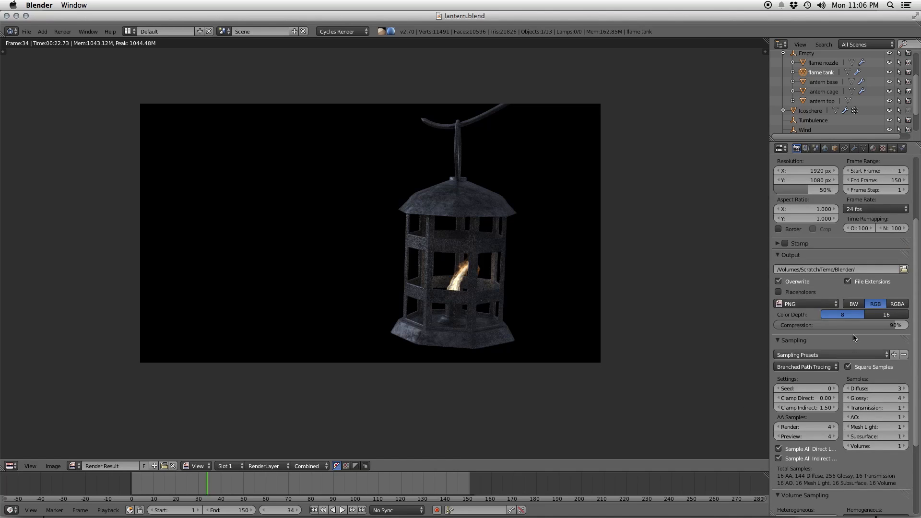
left_click(806, 399)
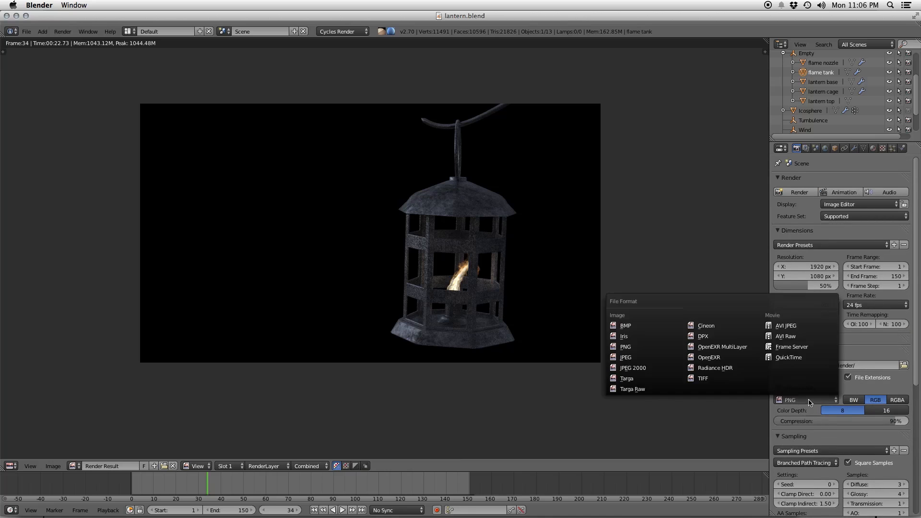
left_click(722, 346)
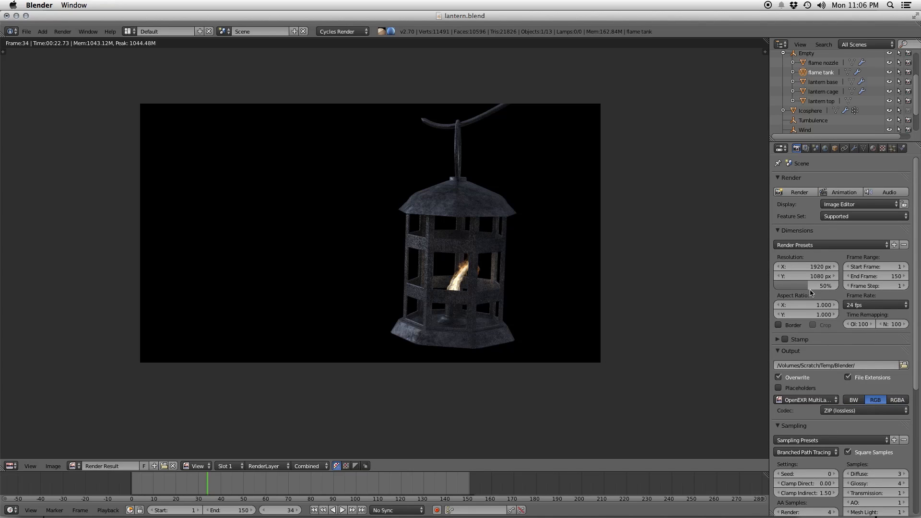
- Set the render resolution scale to 100% and render frame 34 at full size
left_click_drag(810, 288, 837, 288)
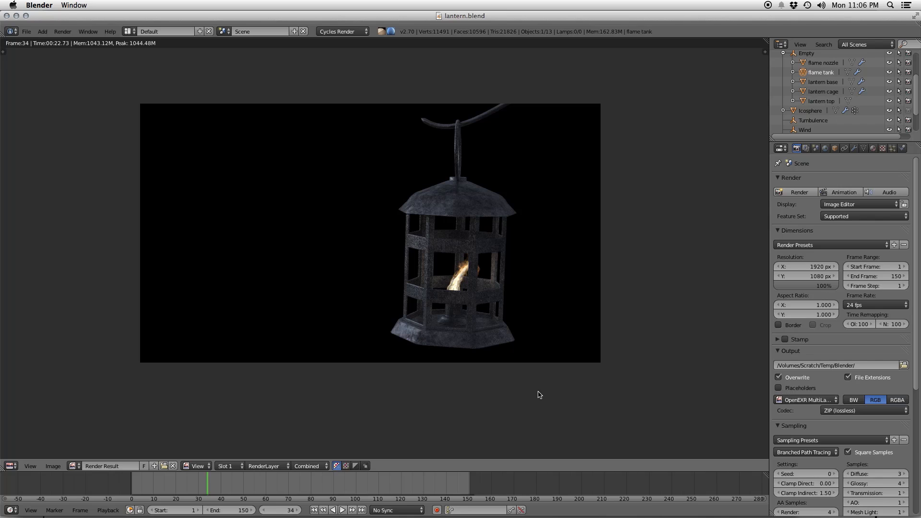
key("F12")
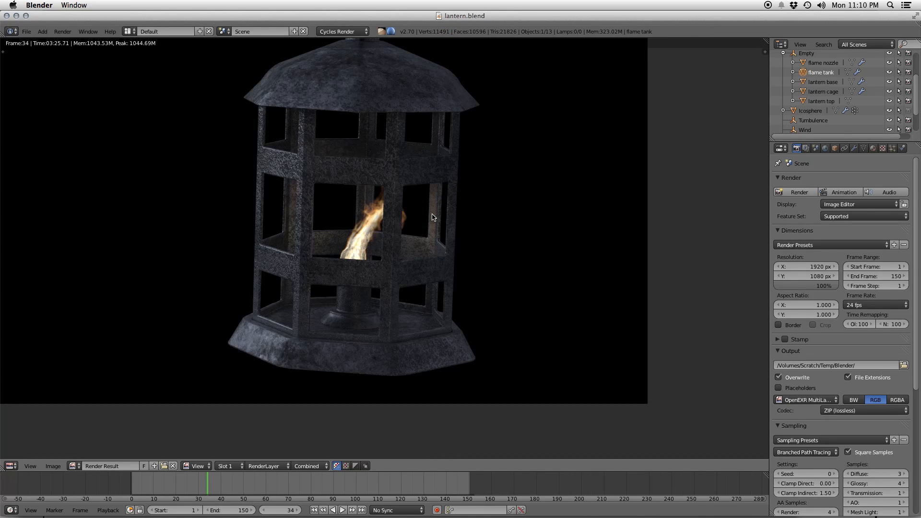
middle_click_drag(404, 238, 450, 298)
- Save the render as lantern.exr in a new Composite folder inside the Windy_lantern project folder
key("F3")
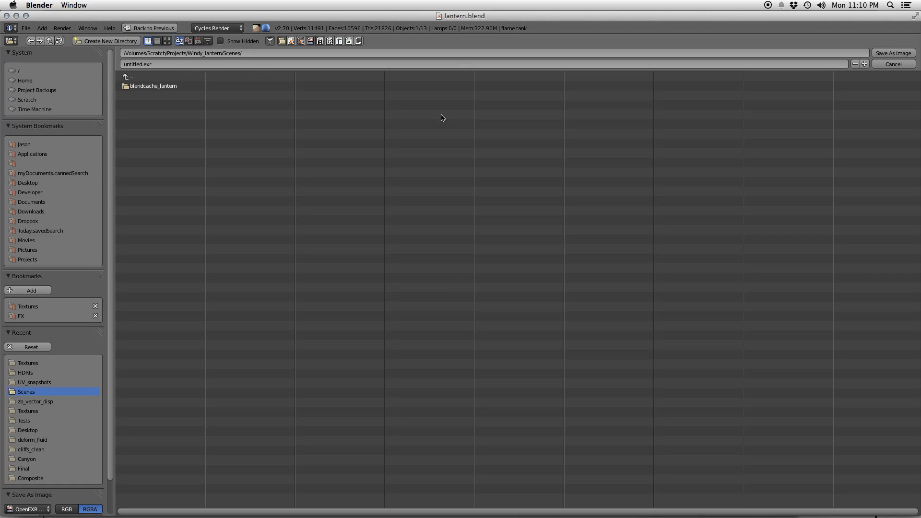
left_click(151, 75)
left_click(110, 41)
type("Composite")
key("Return")
left_click(144, 86)
left_click(142, 65)
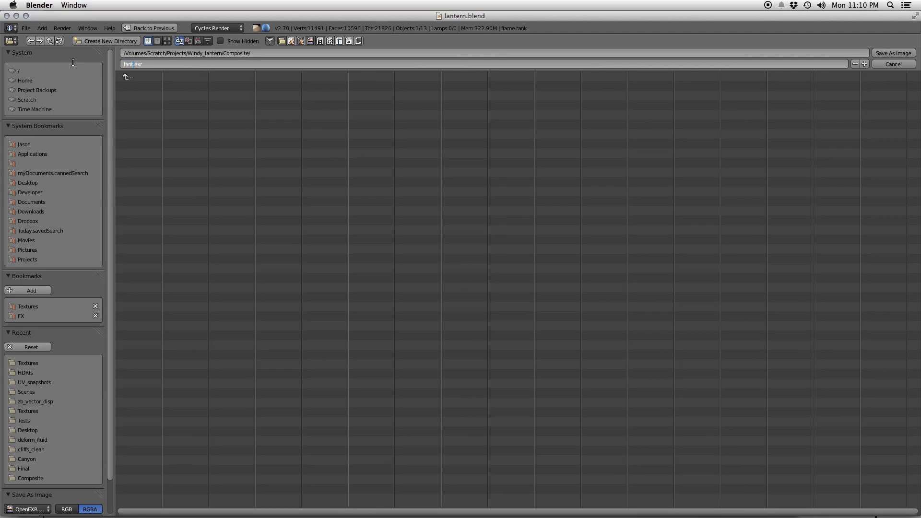
type("lantern")
key("Return")
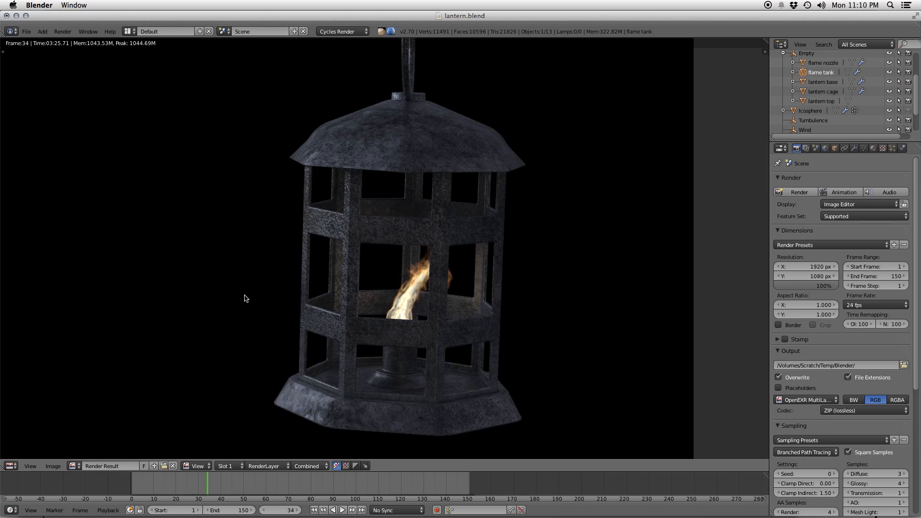
- Start a new Blender file from the default startup scene
left_click(28, 29)
left_click(37, 43)
left_click(37, 45)
- Show the compositing node tree in place of the 3D view, with Use Nodes and Backdrop enabled
left_click(11, 466)
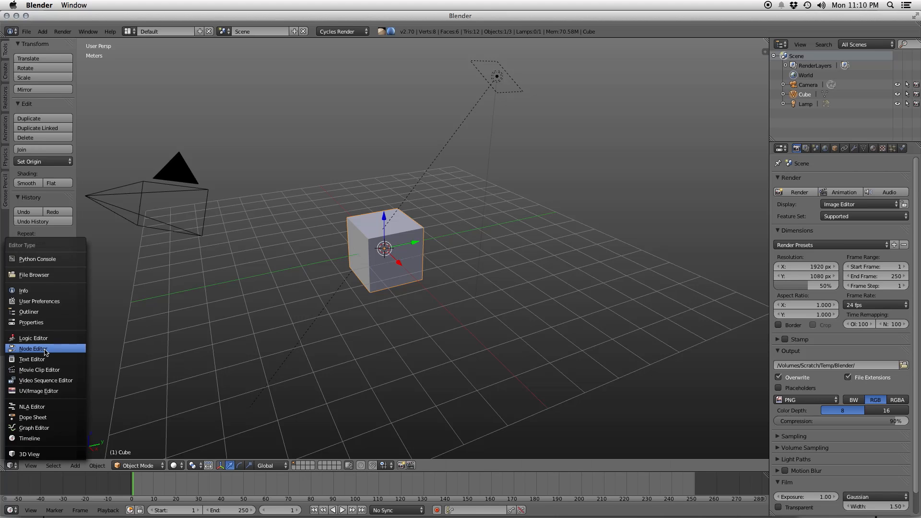
left_click(43, 349)
left_click(121, 466)
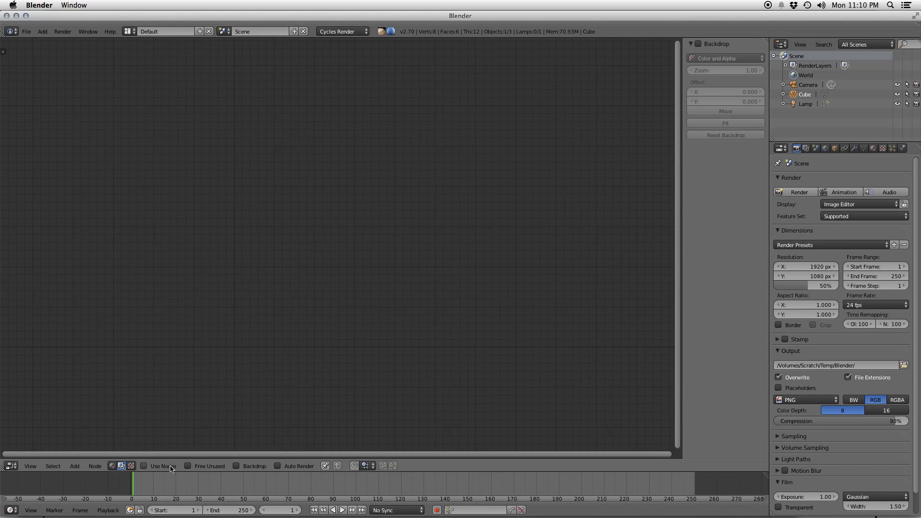
left_click(144, 466)
left_click(236, 466)
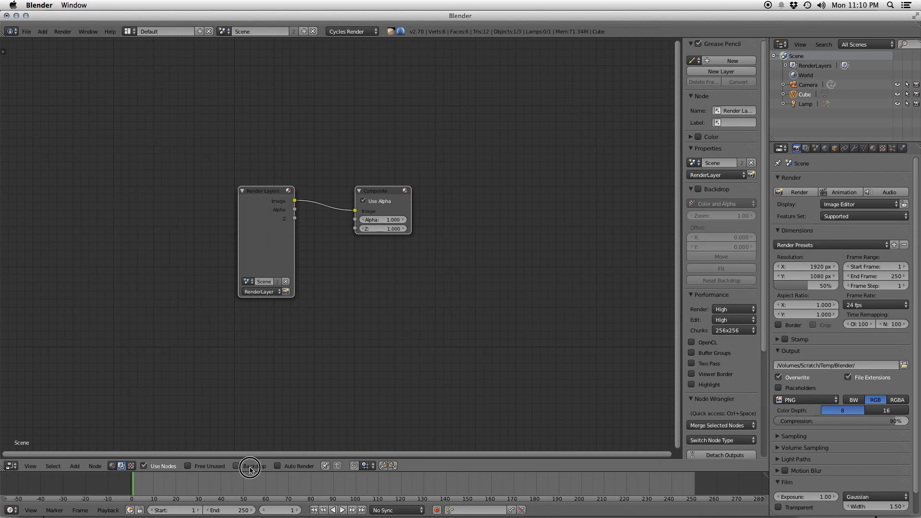
- Replace the Render Layers node with an Image node that loads lantern.exr from the Composite folder
left_click(259, 222)
key("x")
key("shift+a")
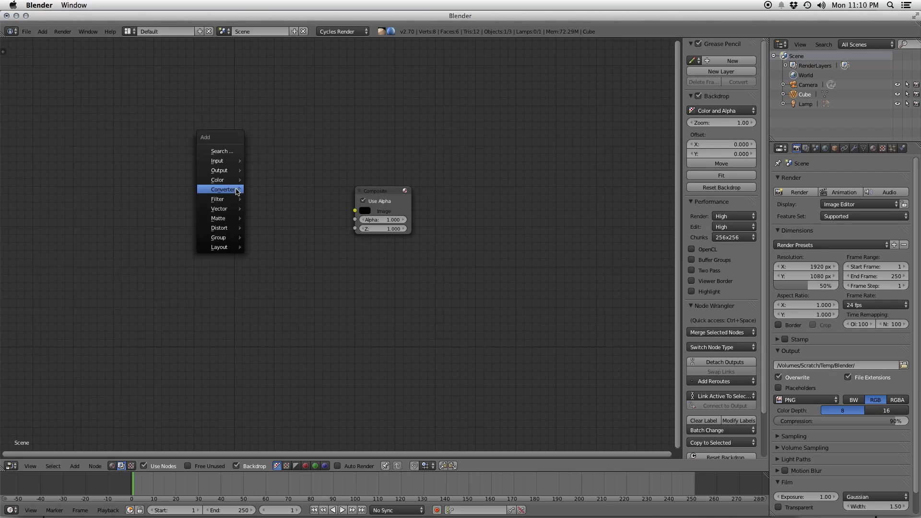
mouse_move(224, 164)
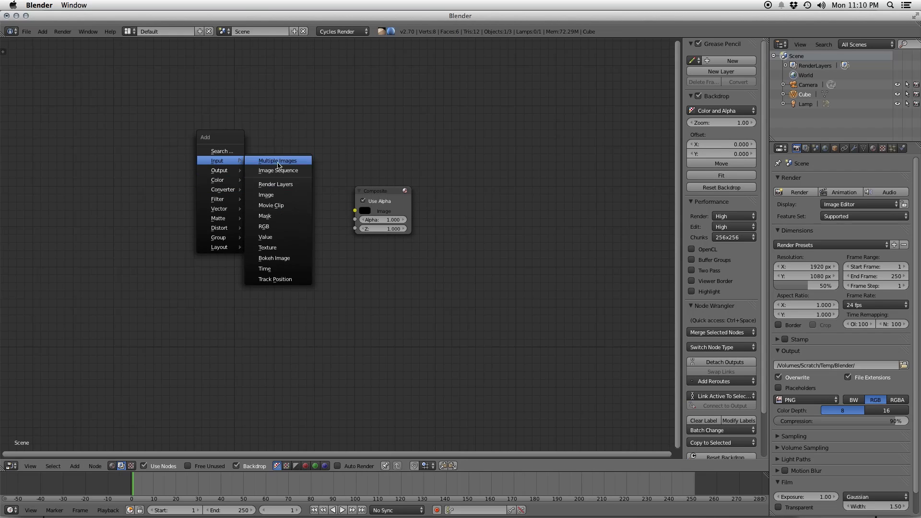
left_click(278, 194)
left_click(272, 264)
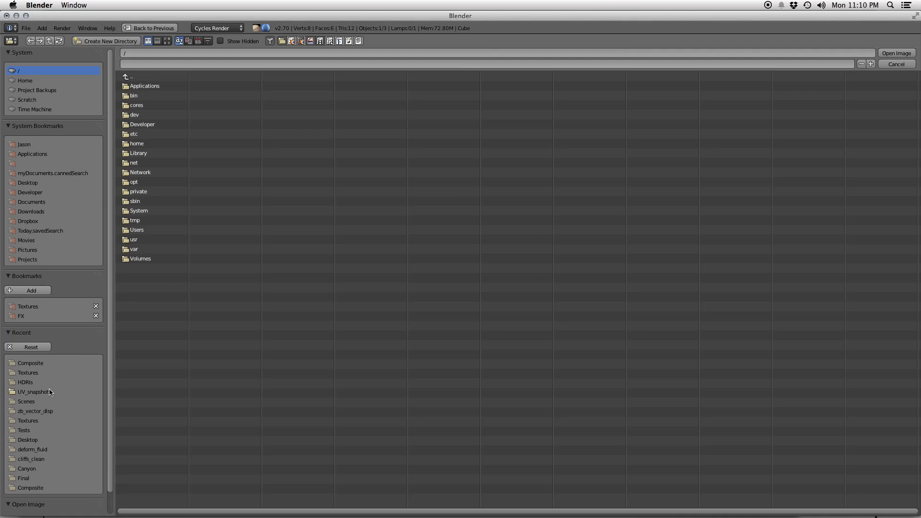
left_click(44, 366)
left_click(158, 86)
left_click(909, 54)
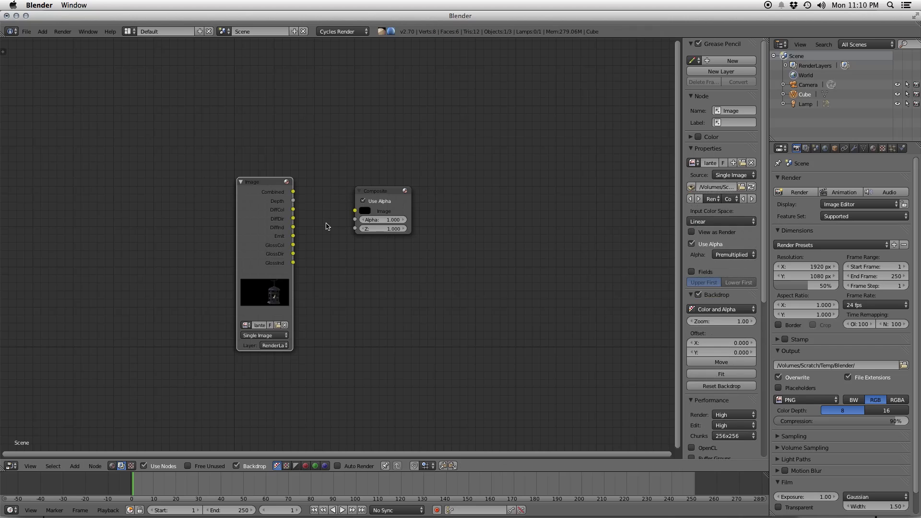
- Save the new file as lantern_composite.blend in the project's Composite folder
key("ctrl+s")
left_click(148, 77)
left_click(154, 86)
left_click(143, 64)
left_click_drag(143, 64, 130, 64)
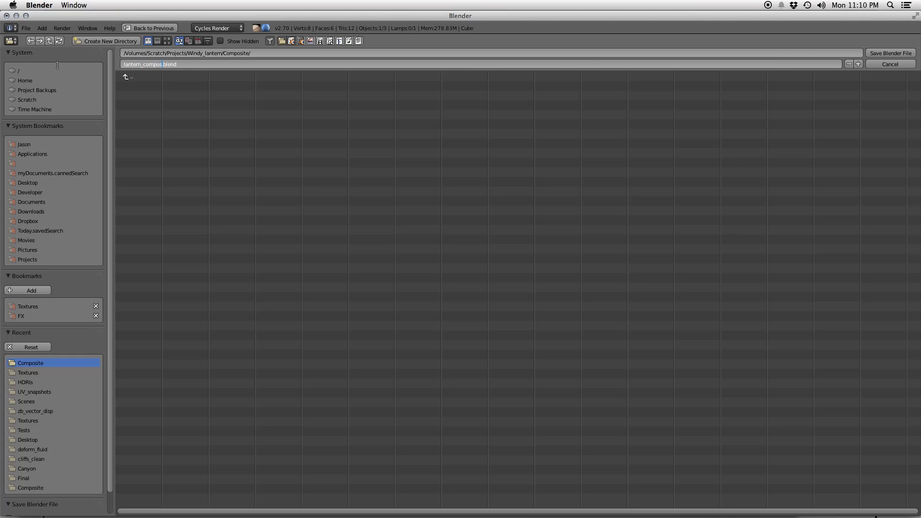
left_click(891, 53)
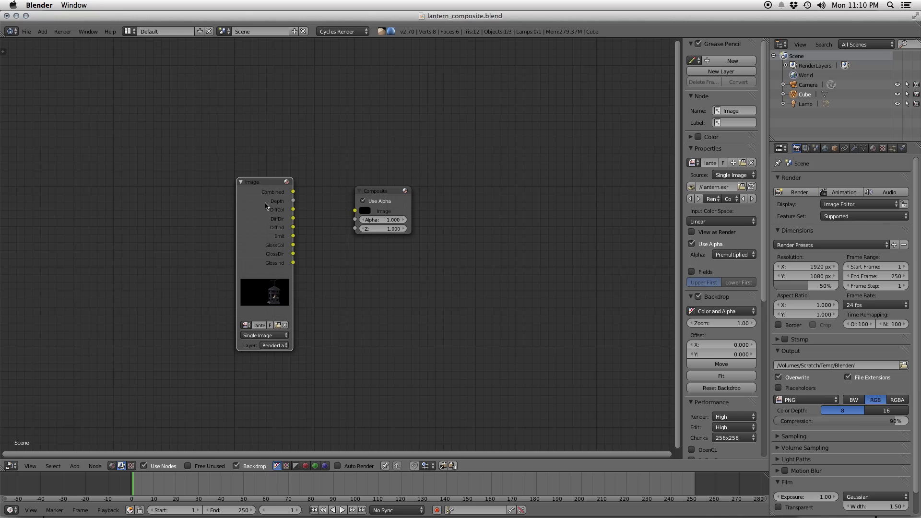
- Link the Image node's Combined output to the Composite node and add a Viewer node below the Composite node
left_click_drag(266, 206, 355, 212)
key("shift+a")
mouse_move(412, 270)
left_click(446, 279)
left_click(375, 253)
- Insert a Reroute point on the Combined link and connect it to the Viewer node's Image input
key("shift+a")
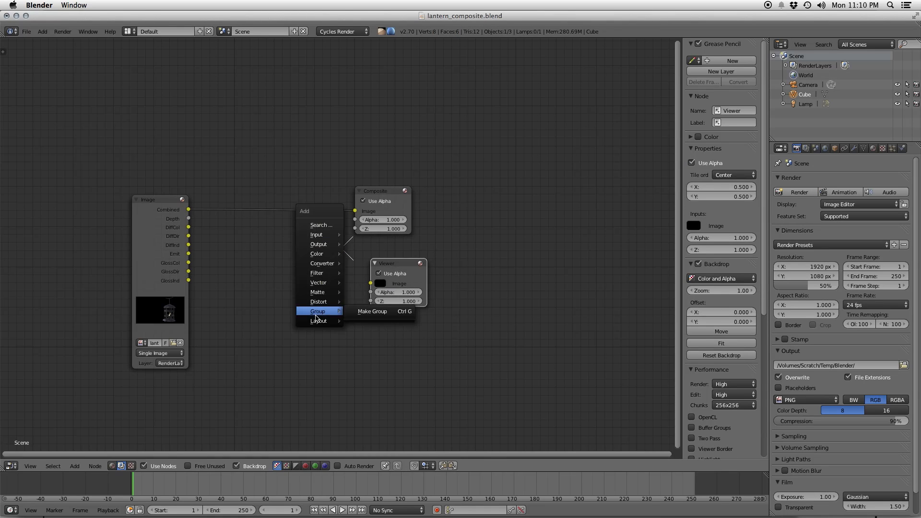
mouse_move(319, 321)
left_click(364, 331)
left_click(335, 209)
left_click_drag(334, 209, 371, 283)
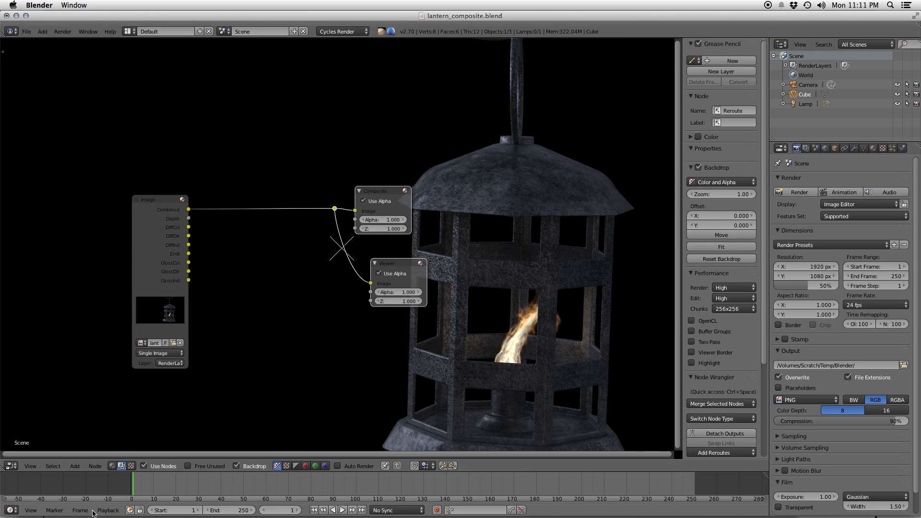
- Enclose the Reroute, Composite and Viewer nodes in a frame and move it farther from the Image node
left_click(95, 466)
left_click(120, 388)
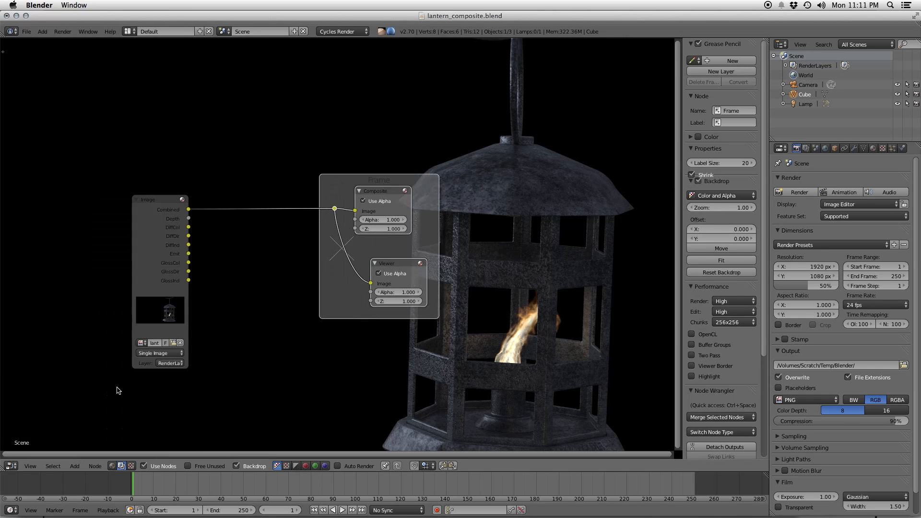
key("g")
left_click(480, 327)
- Reposition the Image node well to the left of the output frame, leaving room for more nodes between them
key("a")
key("c")
left_click(150, 237)
right_click(150, 237)
key("g")
left_click(84, 173)
key("a")
middle_click_drag(351, 274, 288, 315)
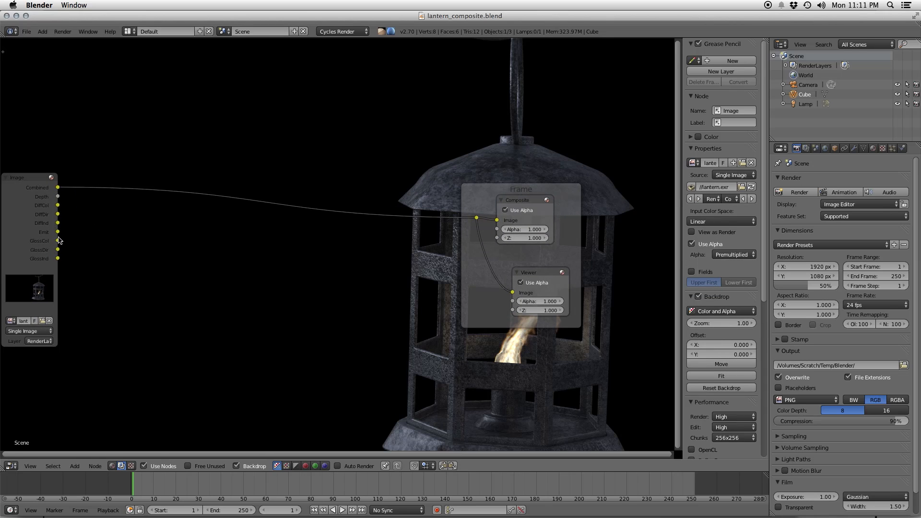
middle_click_drag(259, 271, 325, 355)
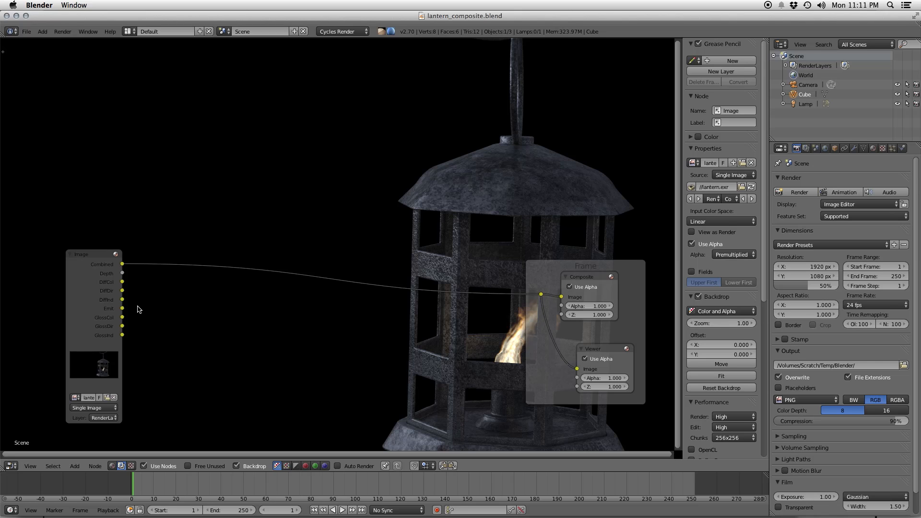
left_click_drag(107, 305, 122, 239)
middle_click_drag(312, 336, 289, 282)
- Add a Math node between the Image node and the output frame and set its operation to Less Than
key("shift+a")
mouse_move(212, 273)
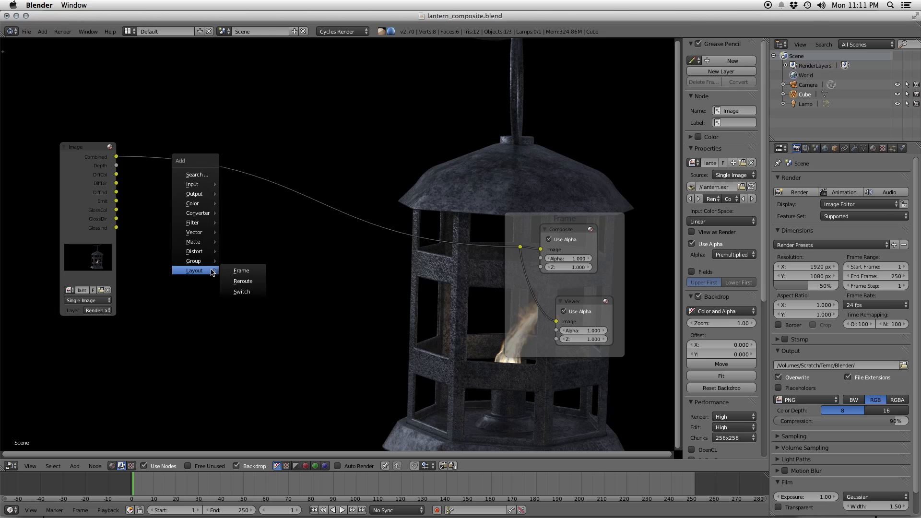
mouse_move(212, 213)
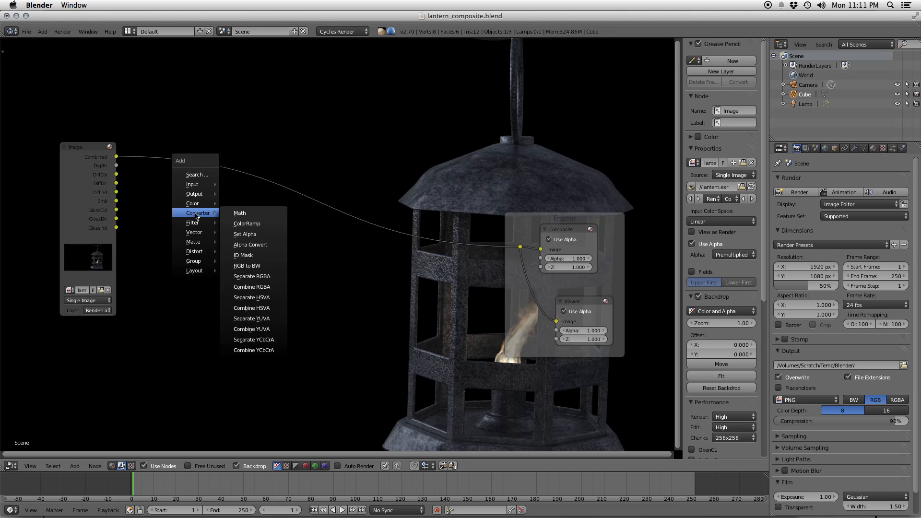
left_click(249, 217)
left_click(211, 221)
left_click(236, 259)
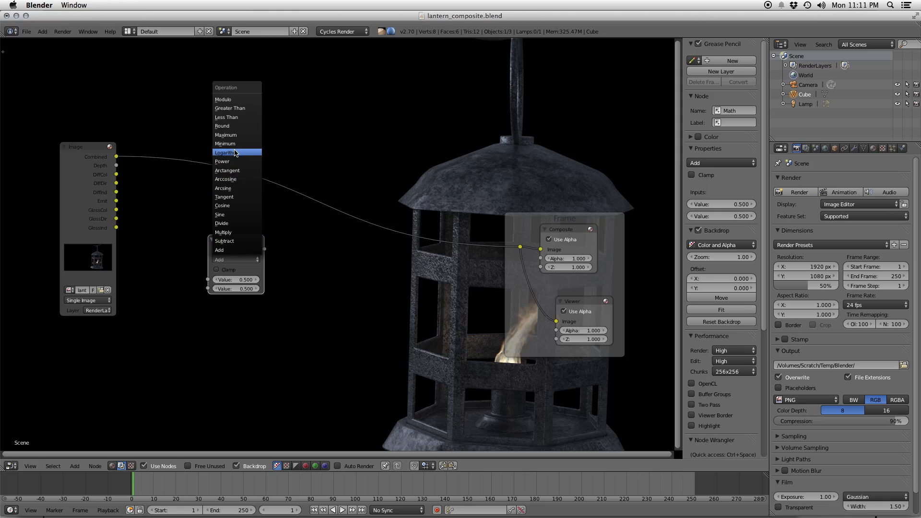
left_click(228, 118)
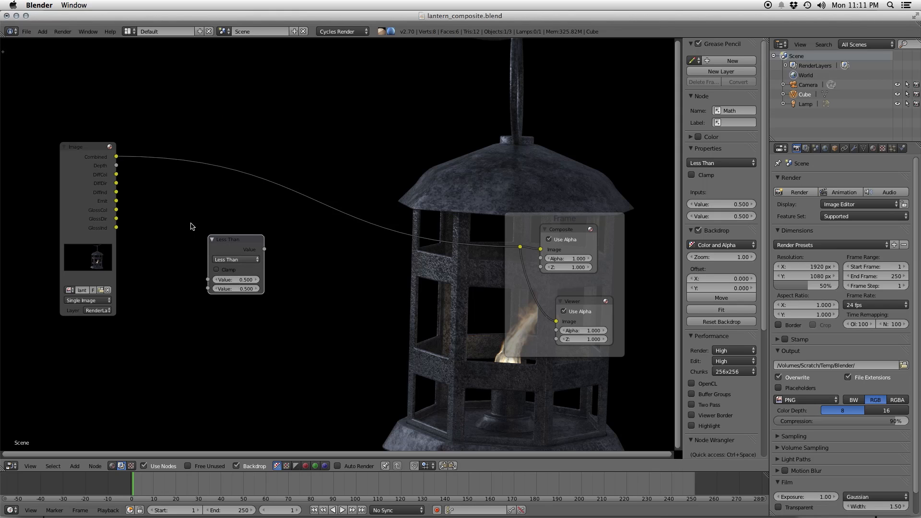
- Connect the Image node's Combined output to the Less Than node's first value and set its threshold to 0.001
left_click_drag(116, 157, 208, 279)
left_click(245, 289)
type(".001")
key("Return")
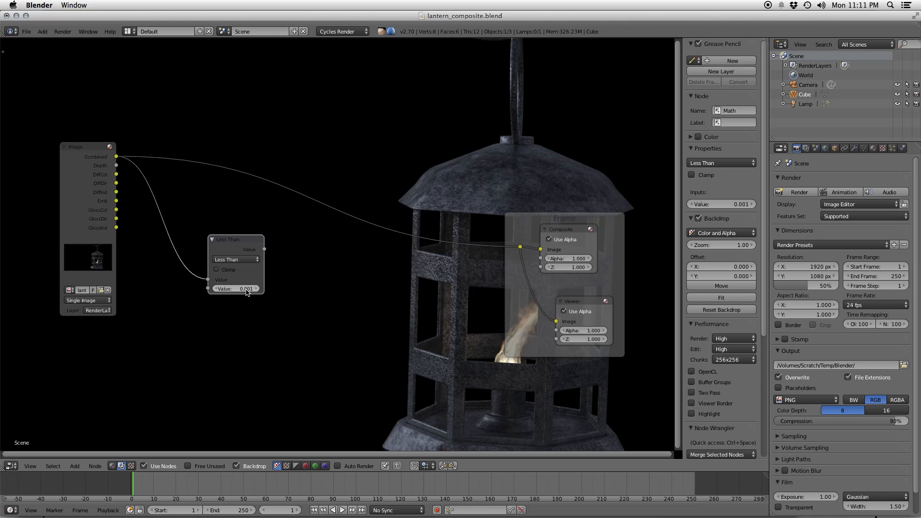
- Preview the Less Than mask through a temporary Viewer node, and delete that Viewer
key("shift+a")
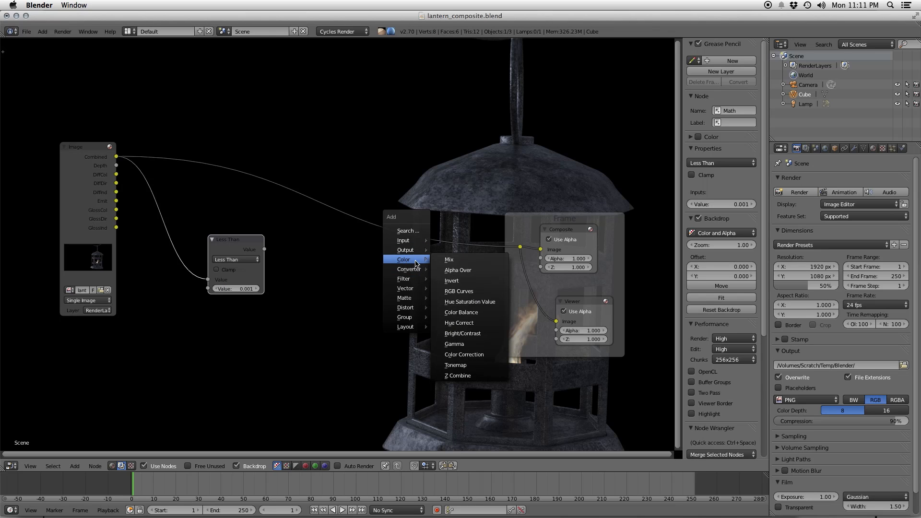
key("shift+a")
mouse_move(331, 255)
left_click(380, 261)
left_click_drag(264, 250, 318, 306)
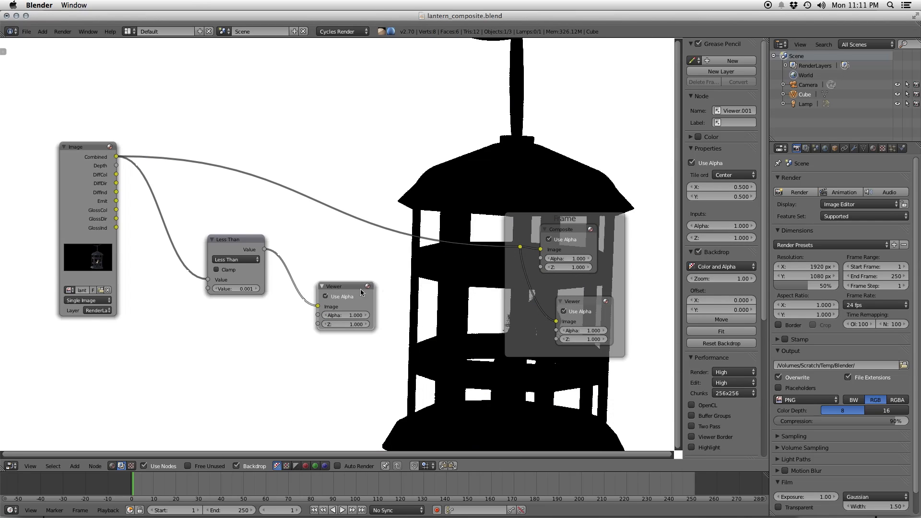
middle_click_drag(361, 289, 417, 326)
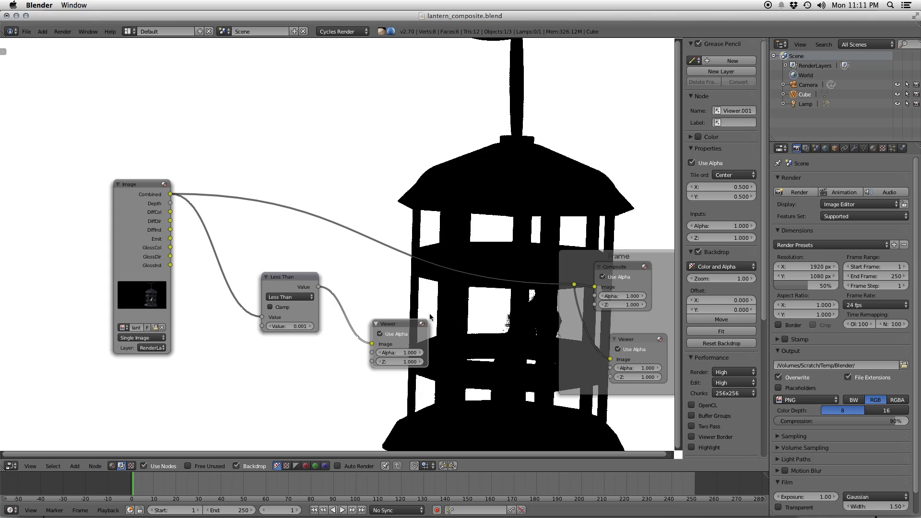
key("x")
- Insert a Set Alpha node on the Combined link and connect the Less Than result to its Alpha input
key("shift+a")
mouse_move(409, 281)
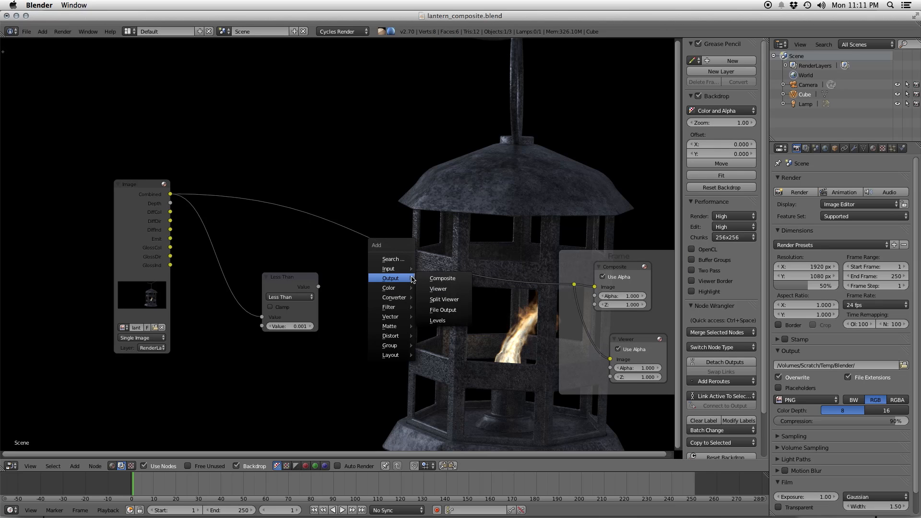
mouse_move(403, 298)
left_click(442, 319)
left_click(379, 236)
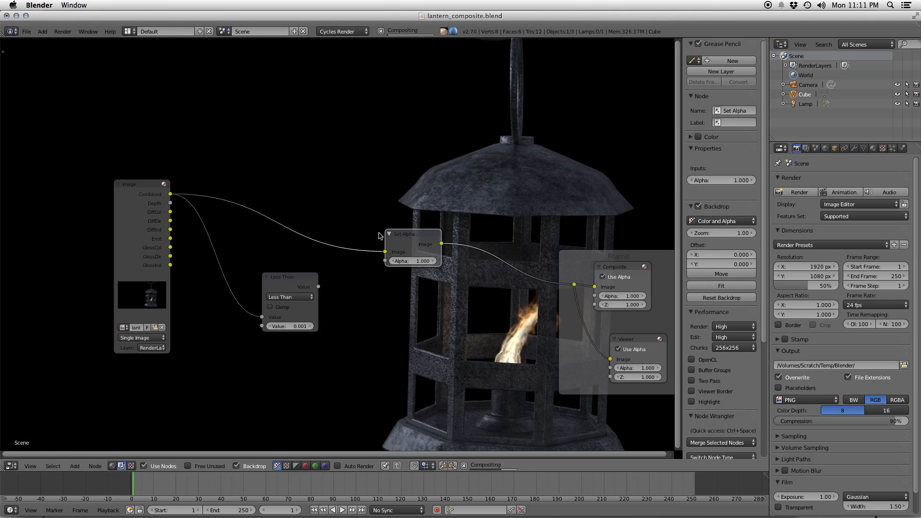
left_click_drag(318, 286, 385, 261)
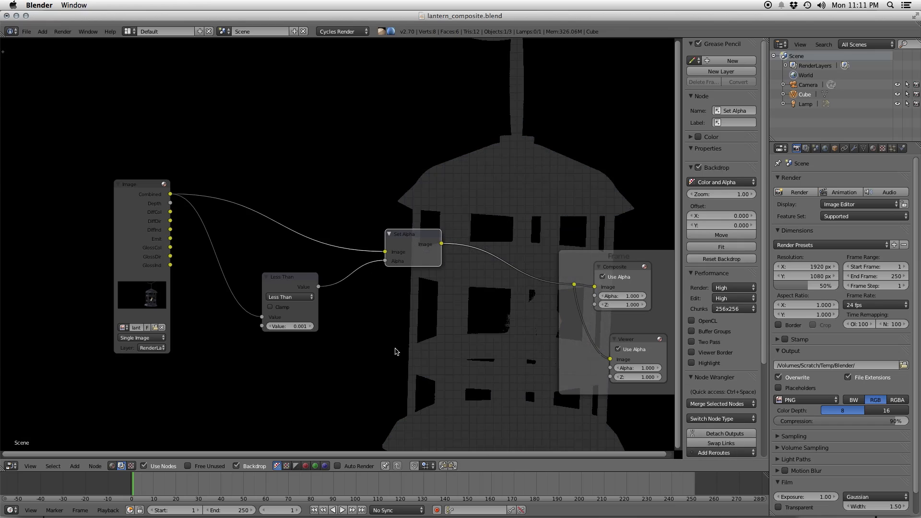
- Change the Math node's operation to Greater Than
middle_click_drag(361, 283, 320, 337)
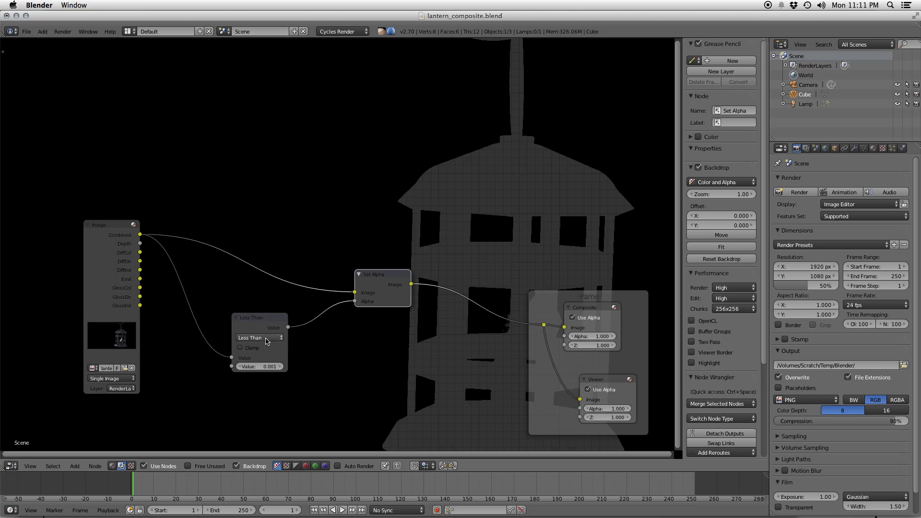
left_click(267, 338)
left_click(253, 186)
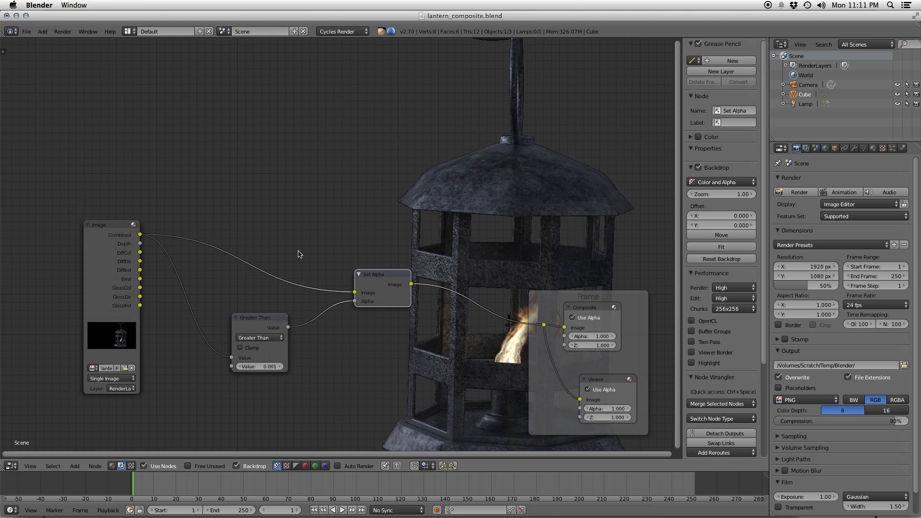
middle_click_drag(372, 328, 403, 318)
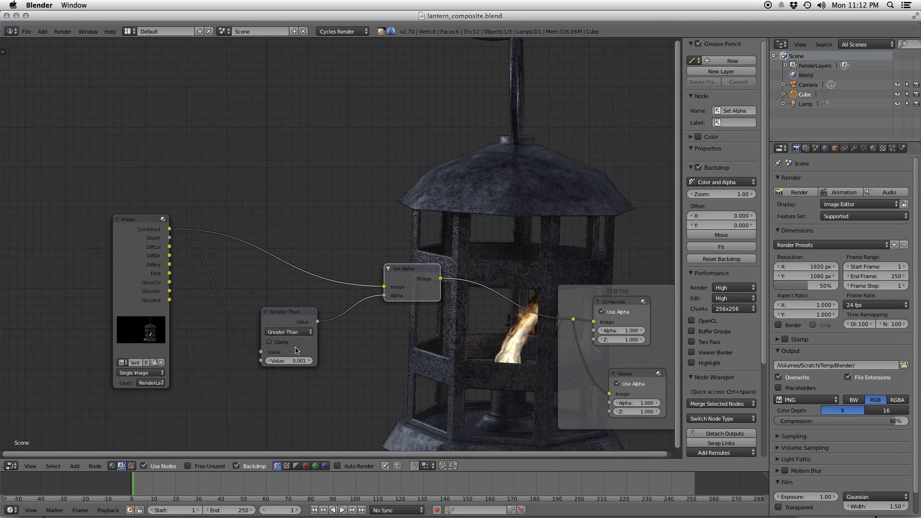
- Replace the Greater Than node with a Luminance Key between the Image node's Combined output and Set Alpha's Alpha input
left_click(286, 318)
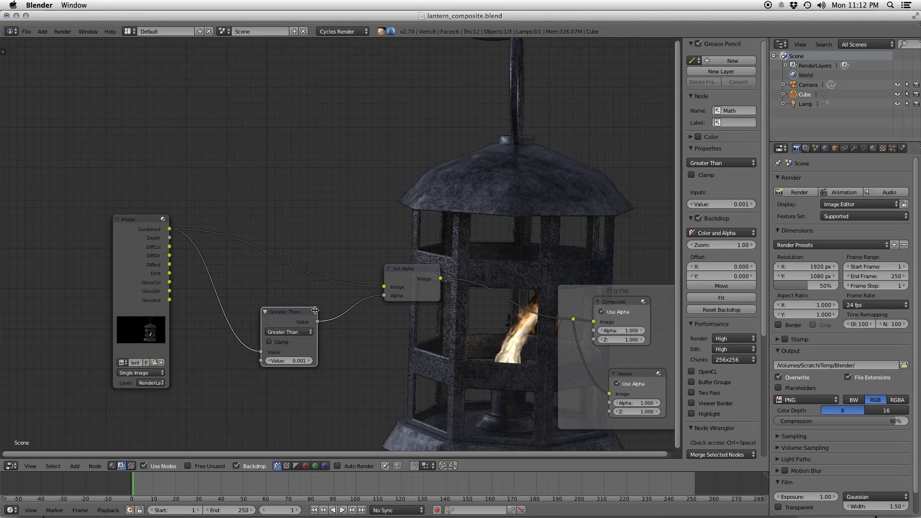
key("x")
key("shift+a")
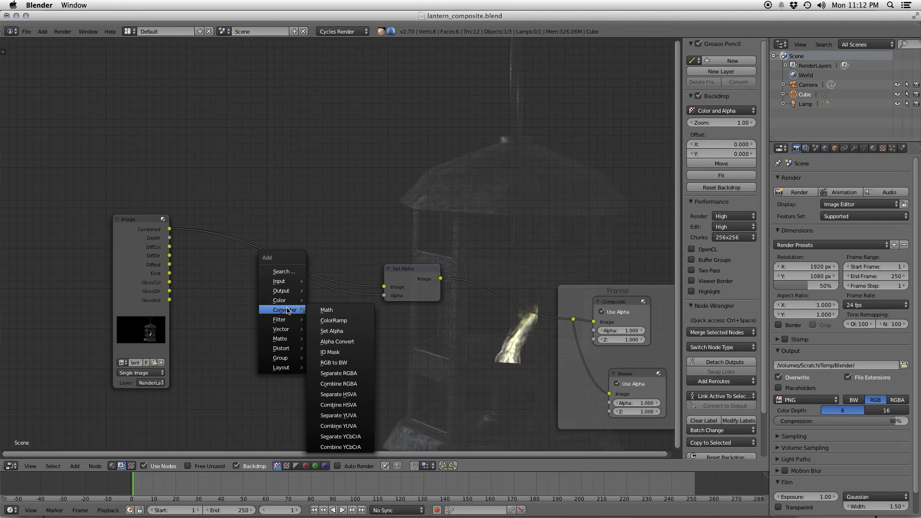
mouse_move(290, 340)
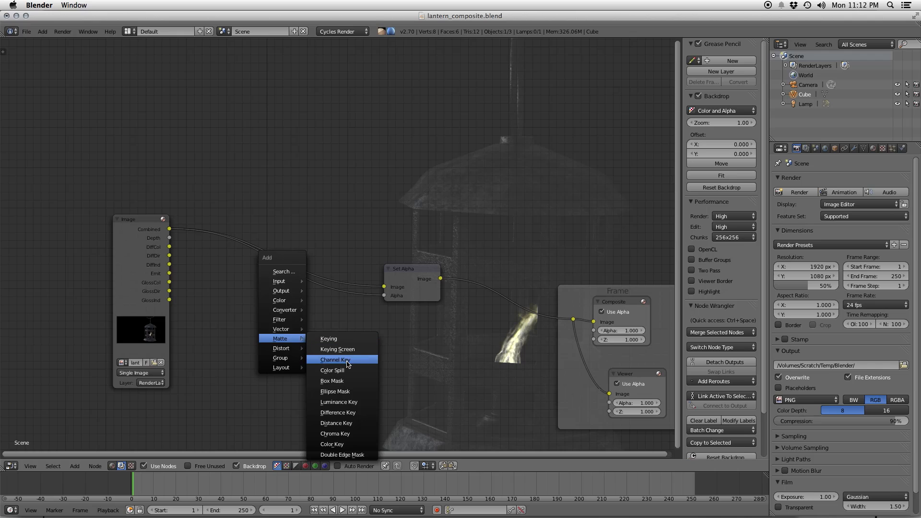
left_click(339, 402)
left_click(257, 284)
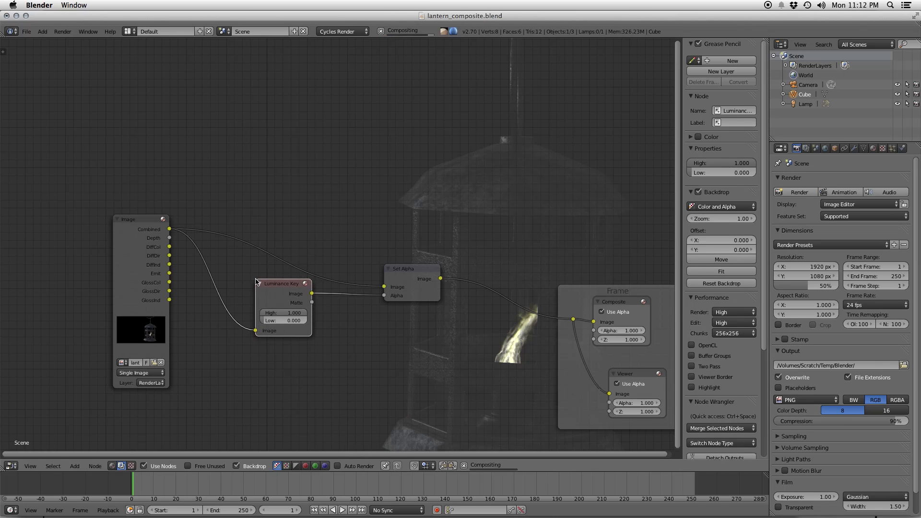
- Connect the Luminance Key's Matte output to Set Alpha's Alpha input and set its High limit to 0.001
mouse_move(296, 316)
left_mouse_down()
mouse_move(242, 313)
mouse_move(294, 322)
left_mouse_up()
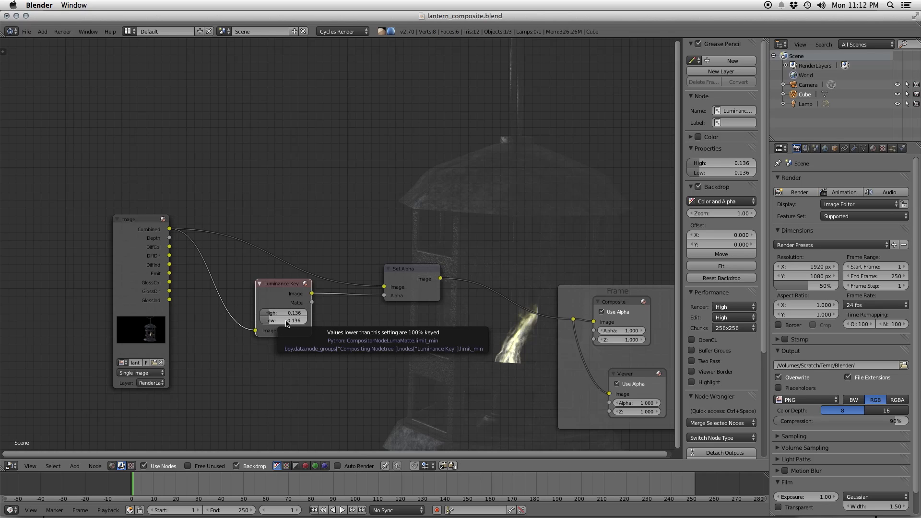
left_click_drag(285, 321, 314, 315)
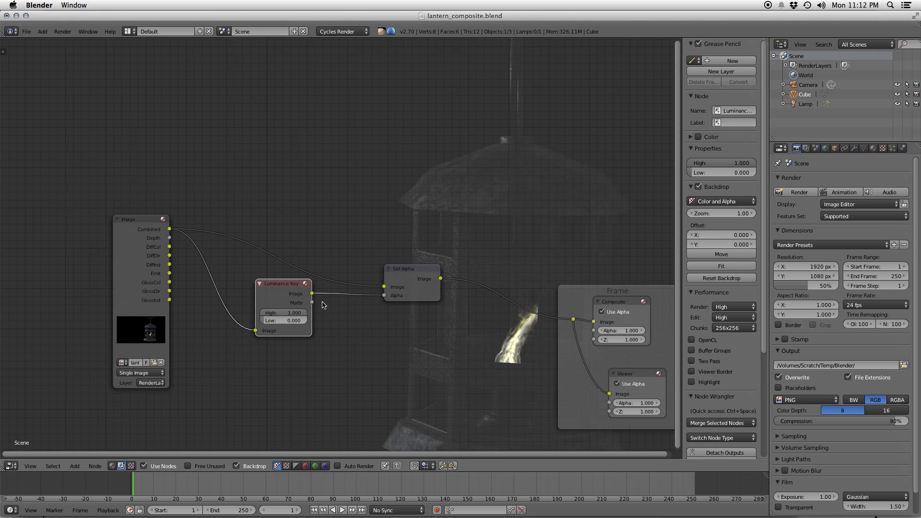
left_click_drag(313, 302, 384, 295)
left_click_drag(298, 316, 277, 312)
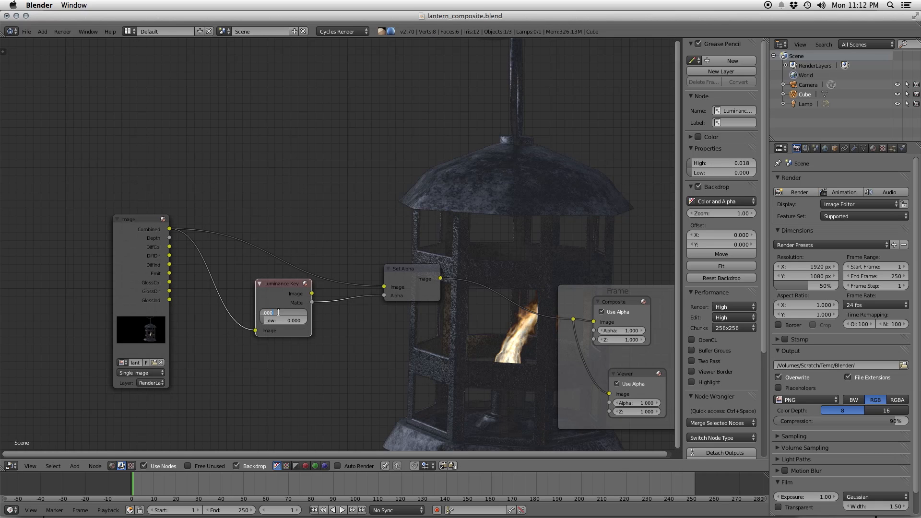
key("Return")
mouse_move(385, 327)
middle_mouse_down()
mouse_move(292, 387)
mouse_move(329, 395)
mouse_move(398, 323)
middle_mouse_up()
scroll(364, 311, "up", 2)
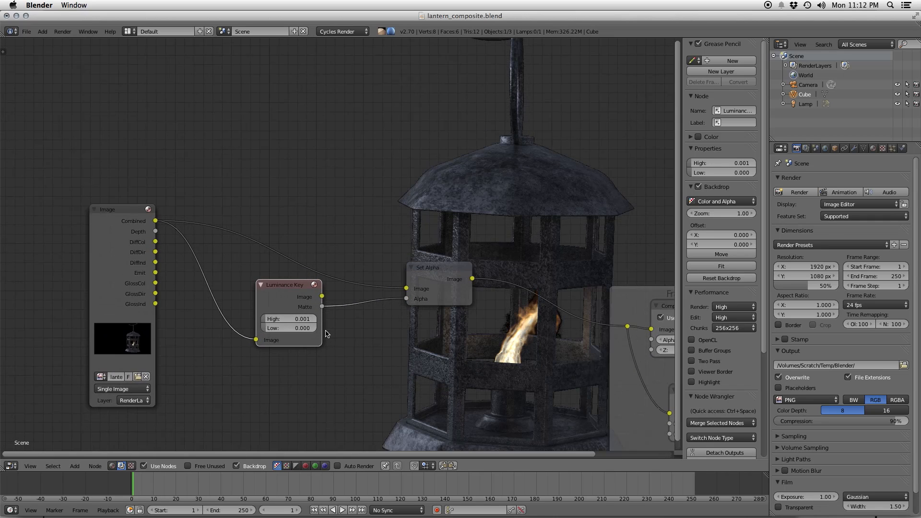
- Replace the Luminance Key with a Math node set to Greater Than
key("ctrl+x")
key("shift+a")
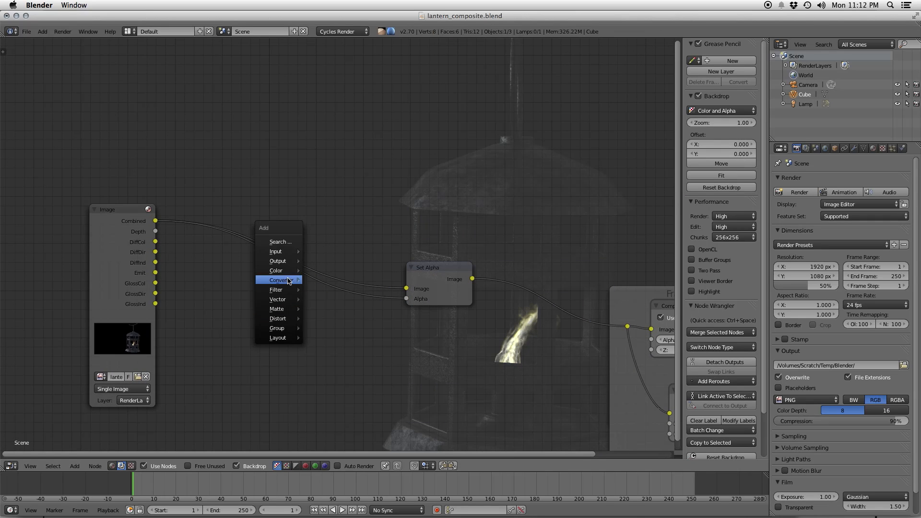
mouse_move(282, 280)
left_click(323, 280)
left_click(246, 331)
left_click(293, 335)
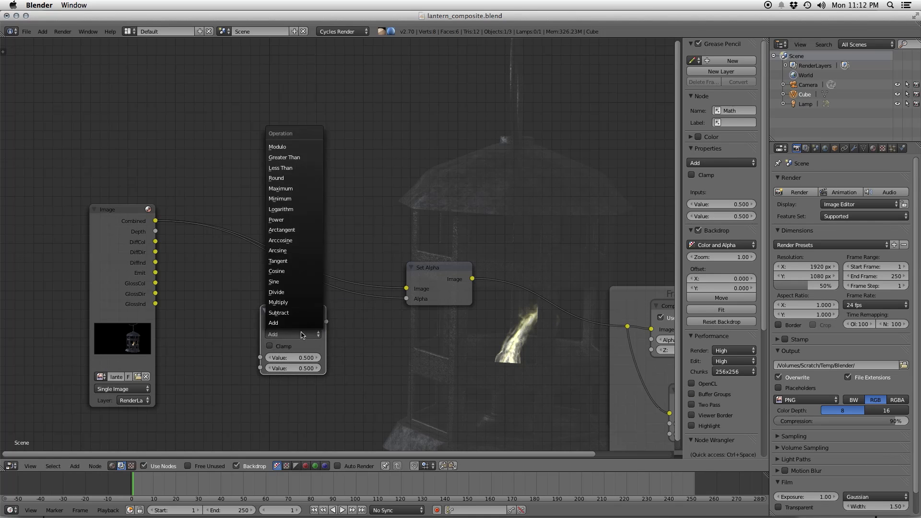
left_click(293, 158)
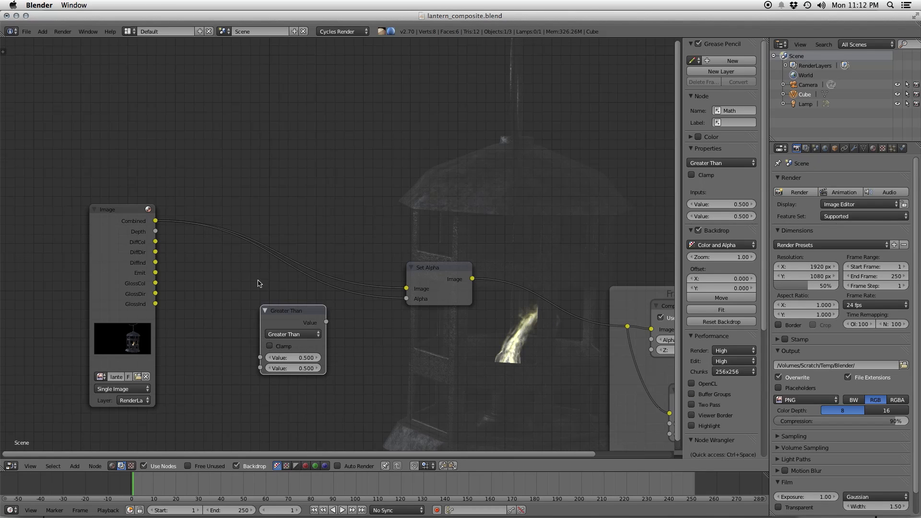
- Link Combined through the Greater Than node into Set Alpha's Alpha input, with a threshold of 0.001
left_click_drag(327, 322, 407, 299)
left_click_drag(158, 226, 260, 358)
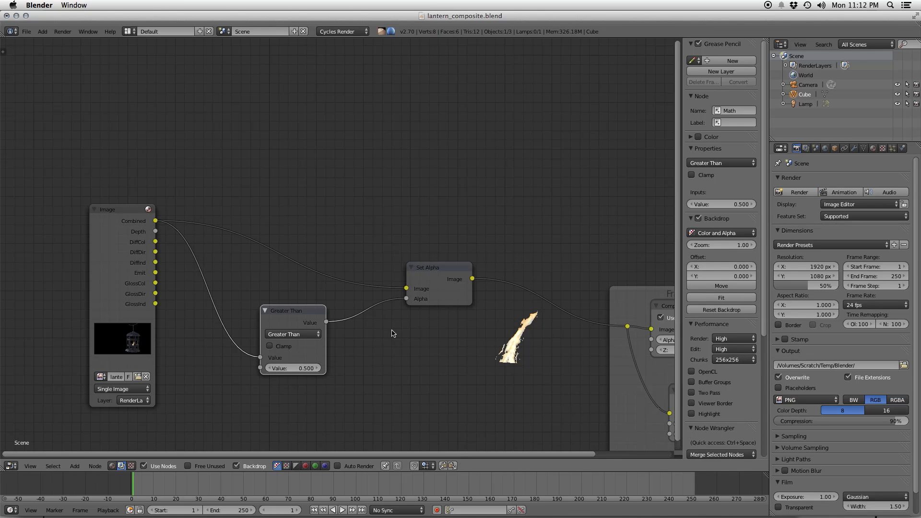
left_click(300, 368)
type(".001")
key("Return")
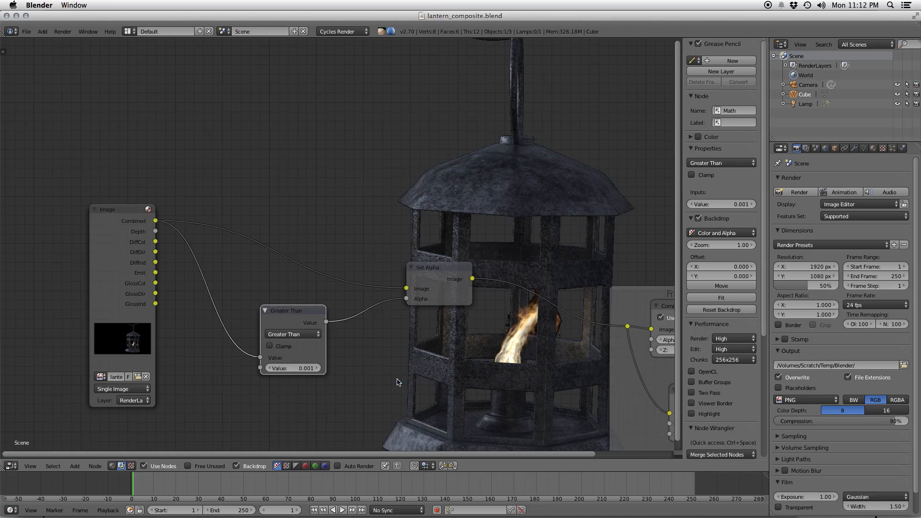
- Fit the backdrop image to the node editor
scroll(435, 347, "down", 2)
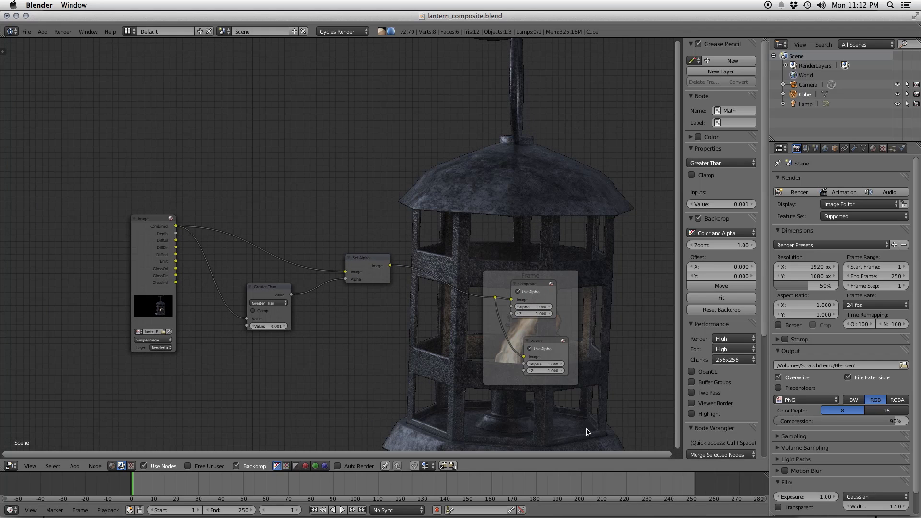
left_click(727, 298)
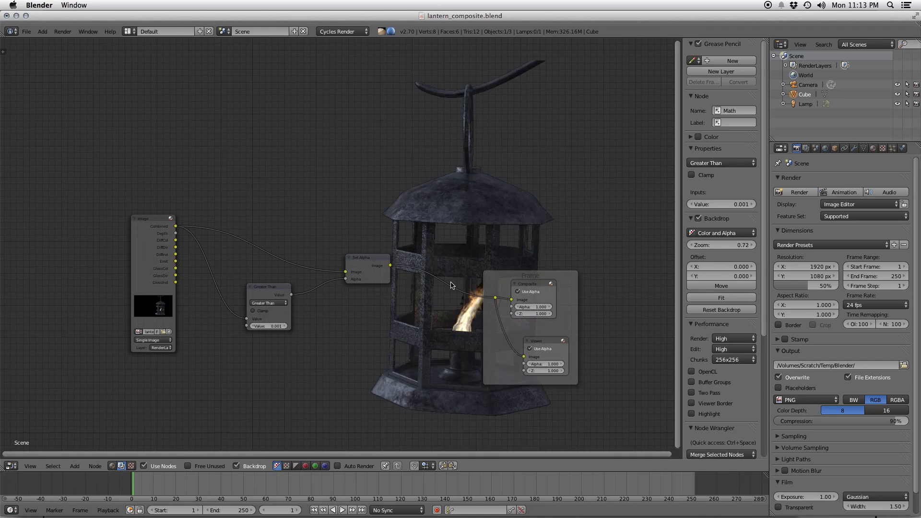
key("a")
key("b")
key("Escape")
- Collapse the Greater Than and Set Alpha nodes and move them close to the Image node
left_click(252, 284)
left_click(251, 287)
left_click_drag(254, 286, 213, 261)
left_click(351, 260)
key("h")
key("g")
left_click(258, 242)
- Select the Image, Greater Than and Set Alpha nodes together and reposition them as a group
key("a")
key("b")
left_click_drag(108, 191, 264, 329)
key("g")
left_click(153, 323)
key("a")
- Switch to Photoshop and create a new 1920 by 1080 pixel document named lantern_backdrop
mouse_move(379, 517)
left_click(388, 501)
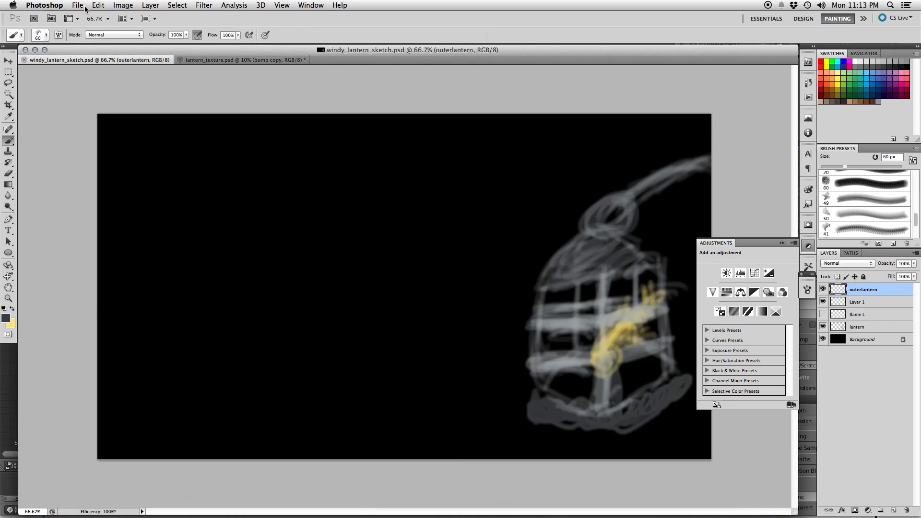
left_click(86, 8)
left_click(91, 19)
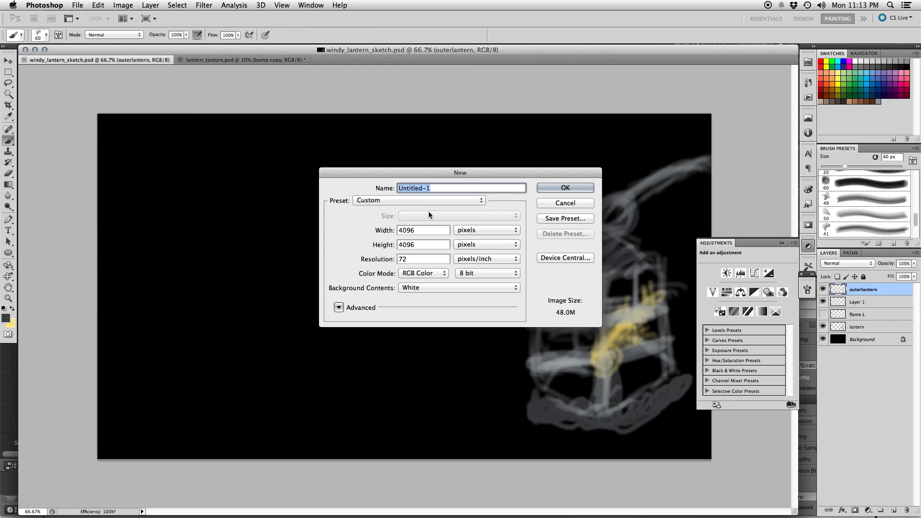
type("lantern_backdrop")
key("super+a")
key("Tab")
type("1920")
key("Tab")
type("1880")
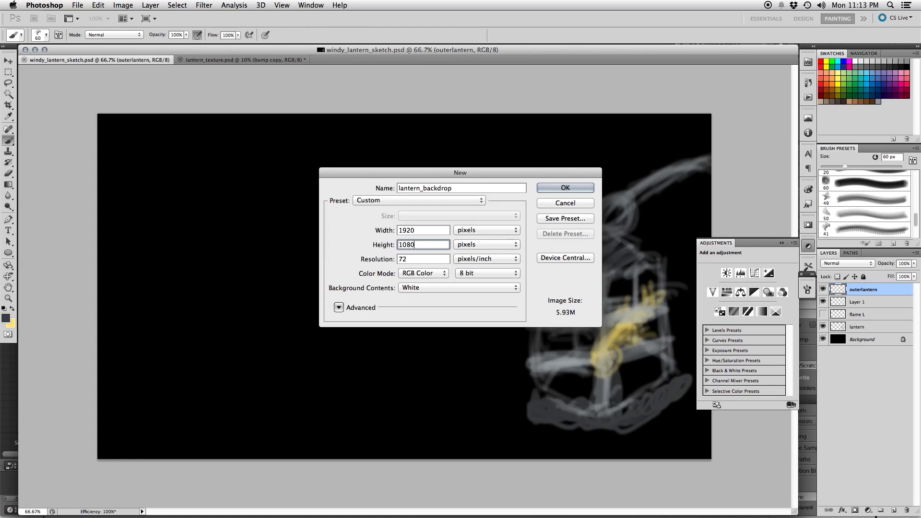
key("Return")
- Fill the Background layer with black and add a new empty layer above it
key("v")
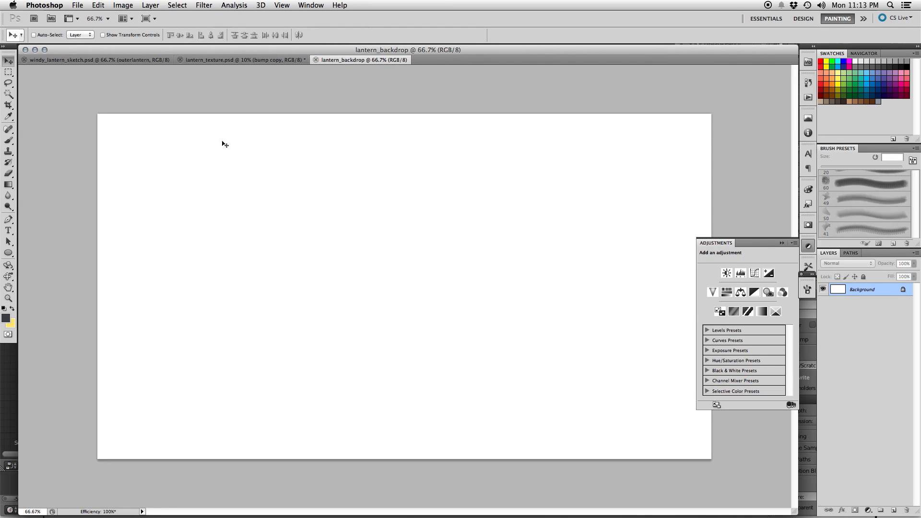
left_click(102, 5)
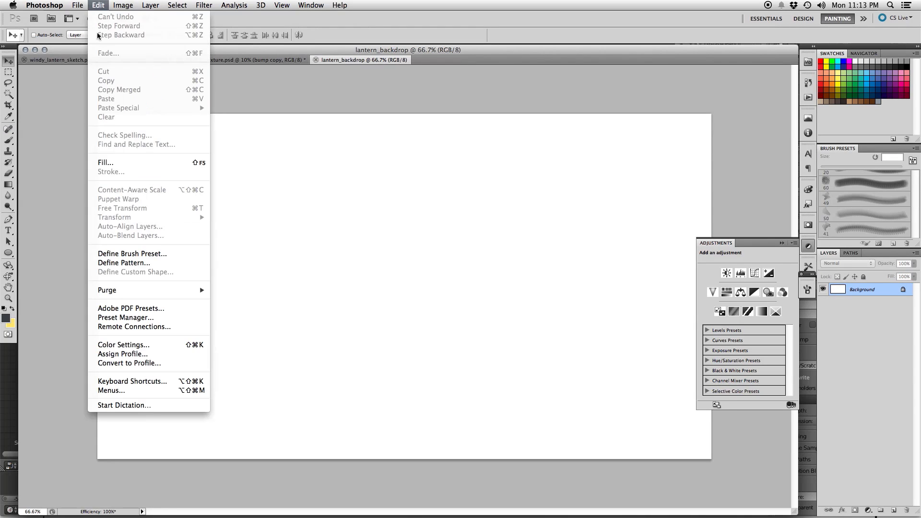
left_click(115, 165)
left_click(517, 212)
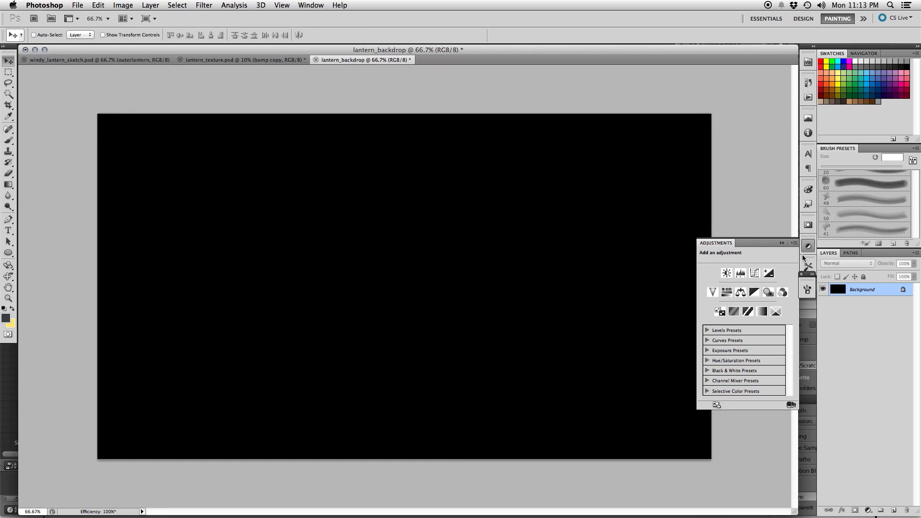
left_click(892, 512)
- Replace the Brush tool's presets with a set of round brushes and choose the soft 65 px brush
key("b")
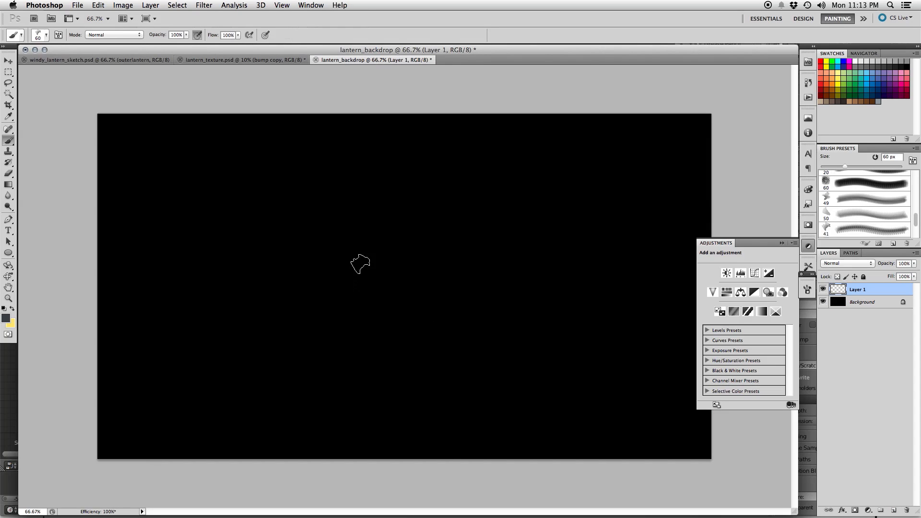
right_click(361, 260)
left_click(479, 235)
left_click(514, 378)
left_click(537, 177)
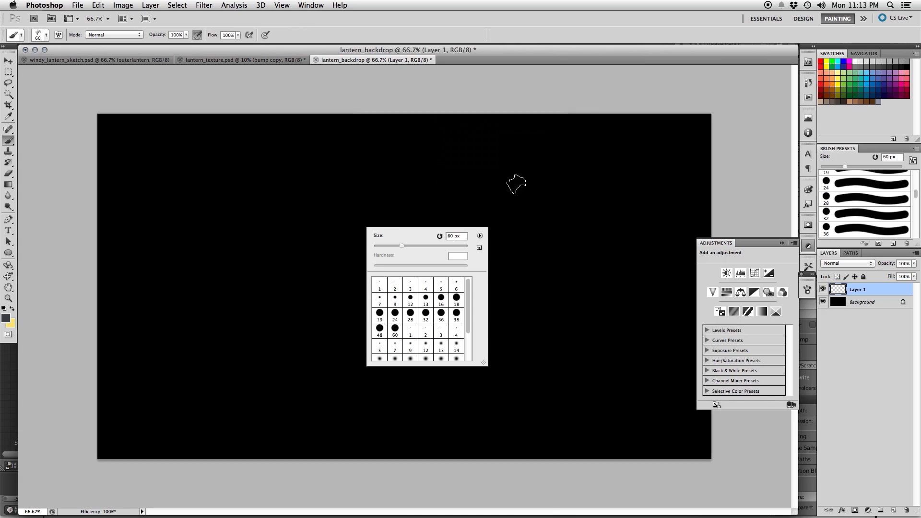
left_click(468, 344)
left_click(441, 339)
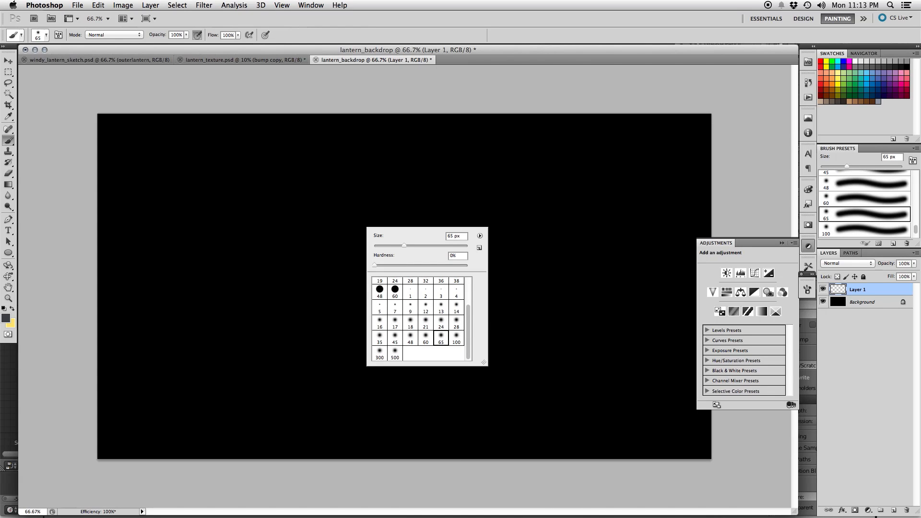
left_click(262, 389)
- Set the foreground colour to a dark navy blue and collapse the open Adjustments panel
left_click(6, 321)
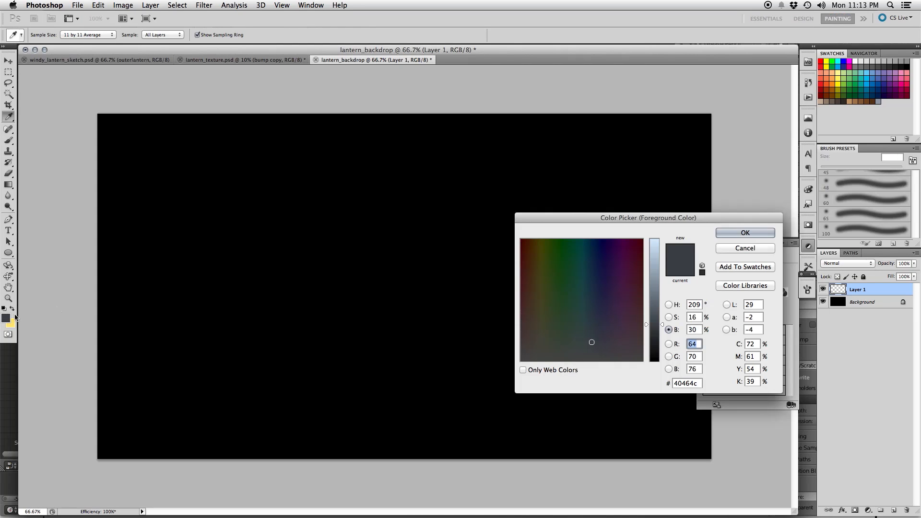
left_click(598, 300)
left_click(751, 232)
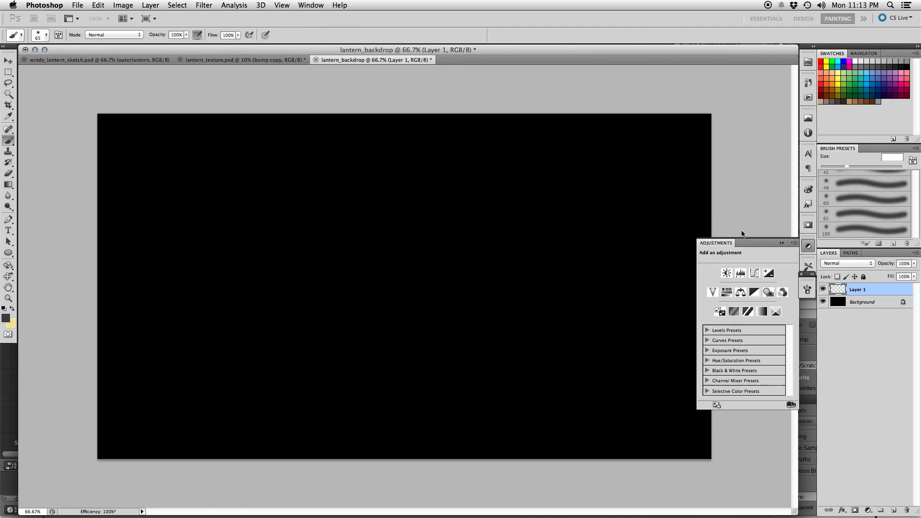
left_click(806, 245)
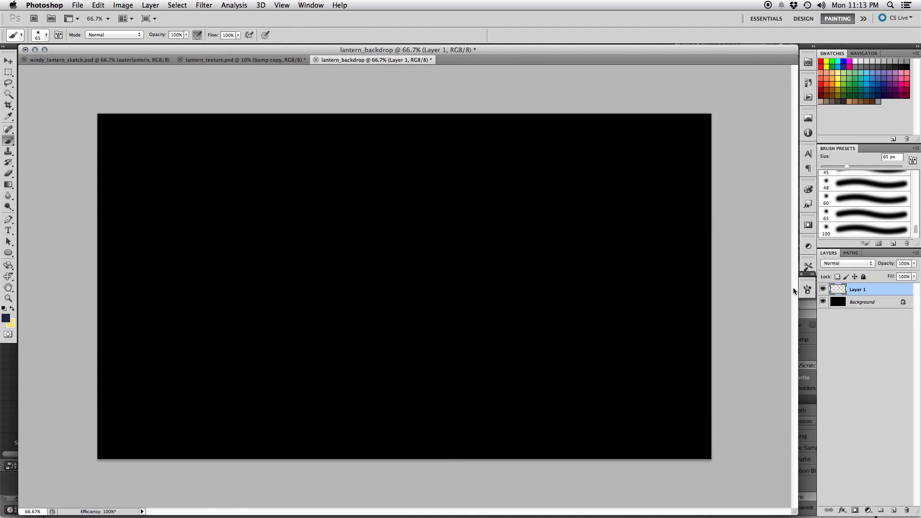
- Paint loose, mostly horizontal navy blue strokes across the whole canvas on Layer 1, with black gaps between them
left_click_drag(672, 404, 446, 411)
left_click_drag(681, 427, 312, 442)
left_click_drag(658, 425, 265, 441)
mouse_move(612, 427)
left_mouse_down()
mouse_move(388, 413)
mouse_move(231, 423)
left_mouse_up()
left_click_drag(522, 397, 98, 413)
mouse_move(244, 389)
left_mouse_down()
mouse_move(134, 409)
mouse_move(29, 403)
left_mouse_up()
mouse_move(616, 290)
left_mouse_down()
mouse_move(228, 220)
mouse_move(553, 275)
mouse_move(586, 243)
mouse_move(602, 189)
left_mouse_up()
mouse_move(412, 209)
left_mouse_down()
mouse_move(216, 189)
mouse_move(134, 150)
mouse_move(181, 202)
mouse_move(455, 212)
left_mouse_up()
mouse_move(579, 158)
left_mouse_down()
mouse_move(623, 150)
mouse_move(705, 176)
left_mouse_up()
mouse_move(297, 316)
left_mouse_down()
mouse_move(325, 302)
mouse_move(315, 318)
mouse_move(584, 330)
mouse_move(633, 304)
mouse_move(166, 318)
mouse_move(306, 229)
mouse_move(304, 208)
mouse_move(236, 247)
left_mouse_up()
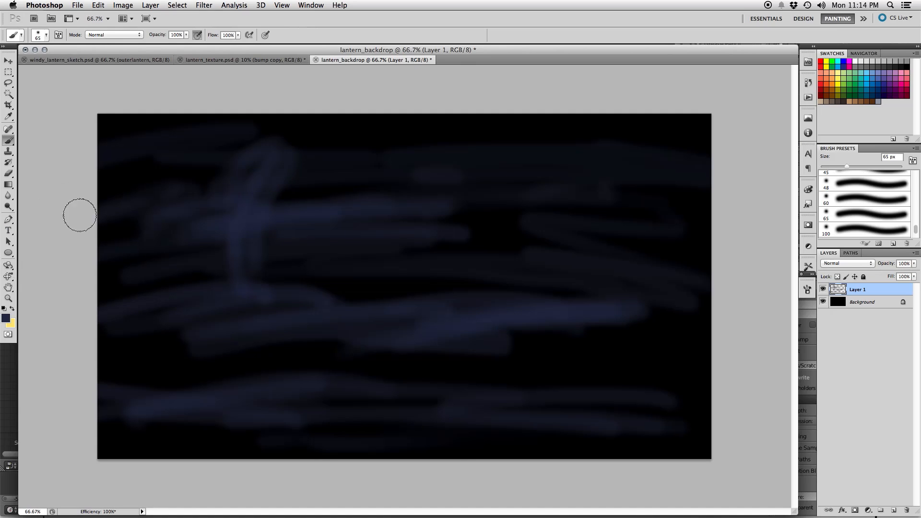
- Swap the foreground and background colours and change the new foreground colour to a muted green
key("x")
left_click(8, 320)
left_click(556, 300)
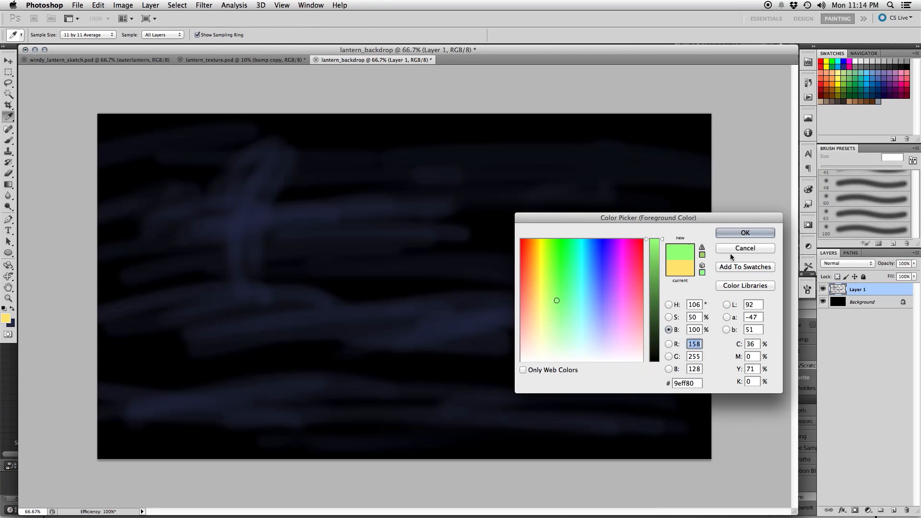
left_click_drag(657, 298, 650, 314)
left_click(745, 232)
mouse_move(600, 260)
left_mouse_down()
mouse_move(394, 261)
mouse_move(490, 224)
mouse_move(600, 220)
mouse_move(425, 219)
left_mouse_up()
key("super+z")
key("super+z")
key("alt+super+z")
key("alt+super+z")
key("alt+super+z")
key("alt+super+z")
key("alt+super+z")
key("alt+super+z")
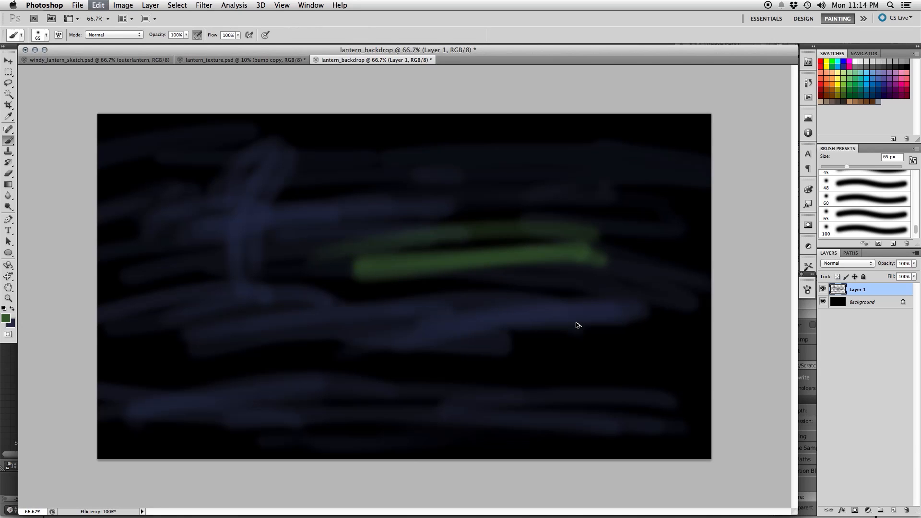
key("alt+super+z")
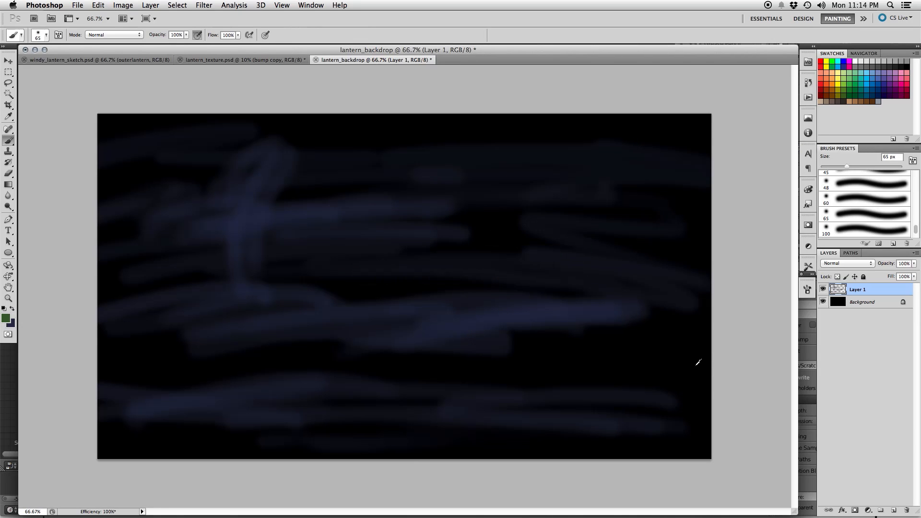
- Add a new layer above Layer 1 and darken the green foreground colour
left_click(894, 511)
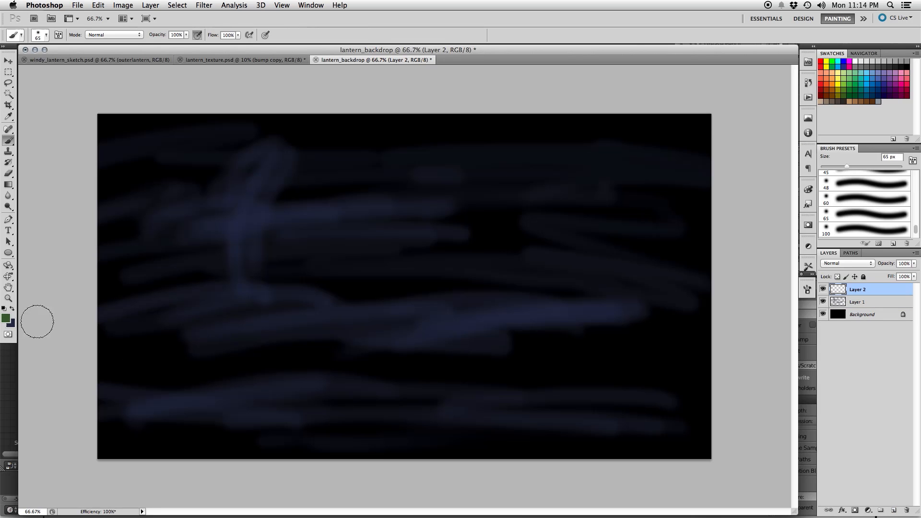
left_click(7, 319)
left_click_drag(655, 331, 655, 336)
left_click(745, 233)
- Paint loose dark green strokes on Layer 2 over and between the blue ones across the whole canvas
mouse_move(588, 278)
left_mouse_down()
mouse_move(409, 264)
mouse_move(312, 271)
left_mouse_up()
mouse_move(348, 246)
left_mouse_down()
mouse_move(273, 224)
mouse_move(247, 246)
left_mouse_up()
mouse_move(458, 247)
left_mouse_down()
mouse_move(482, 179)
mouse_move(468, 232)
left_mouse_up()
mouse_move(155, 227)
left_mouse_down()
mouse_move(166, 210)
mouse_move(158, 176)
left_mouse_up()
mouse_move(220, 366)
left_mouse_down()
mouse_move(197, 333)
mouse_move(193, 349)
left_mouse_up()
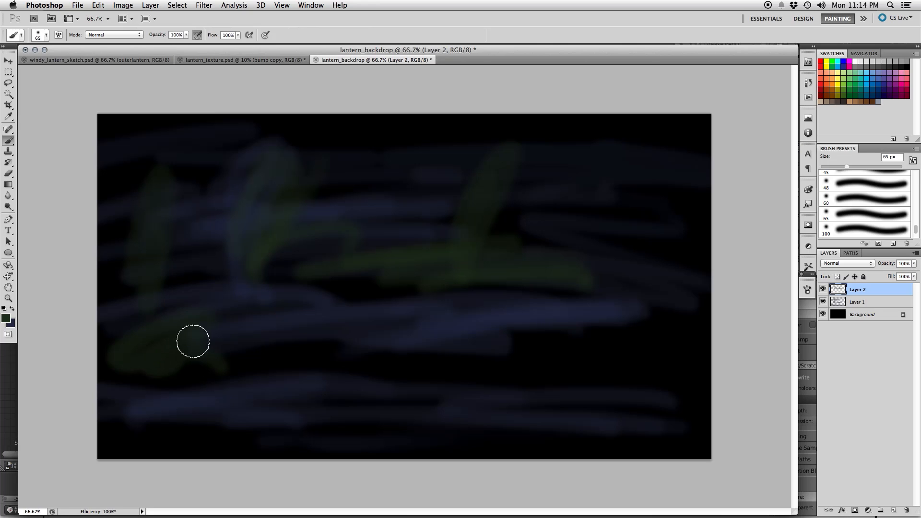
left_click_drag(589, 385, 389, 368)
mouse_move(629, 415)
left_mouse_down()
mouse_move(487, 395)
mouse_move(154, 446)
mouse_move(103, 435)
left_mouse_up()
left_click_drag(582, 450, 659, 428)
left_click_drag(654, 359, 580, 345)
mouse_move(619, 140)
left_mouse_down()
mouse_move(356, 103)
mouse_move(373, 127)
mouse_move(280, 136)
mouse_move(173, 179)
mouse_move(104, 264)
left_mouse_up()
left_click_drag(403, 287, 326, 288)
mouse_move(710, 298)
left_mouse_down()
mouse_move(574, 245)
mouse_move(527, 214)
mouse_move(435, 195)
left_mouse_up()
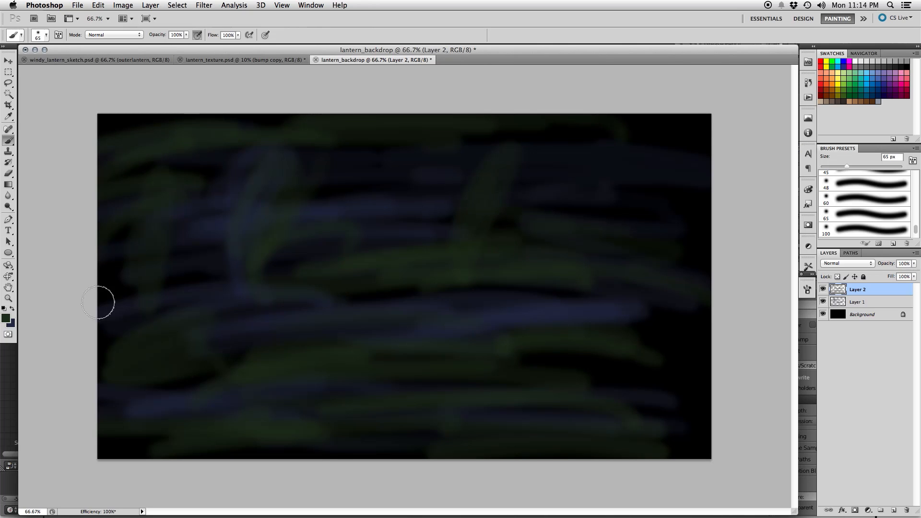
- Add a new layer above Layer 2 and set the foreground colour to the grey-blue #8ba1a7
left_click(894, 510)
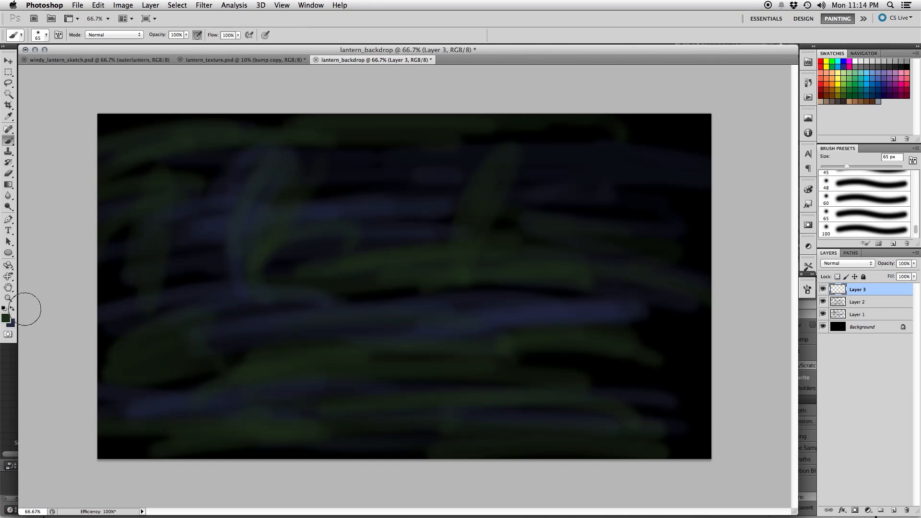
left_click(6, 318)
left_click_drag(655, 307, 654, 282)
left_click_drag(606, 300, 586, 344)
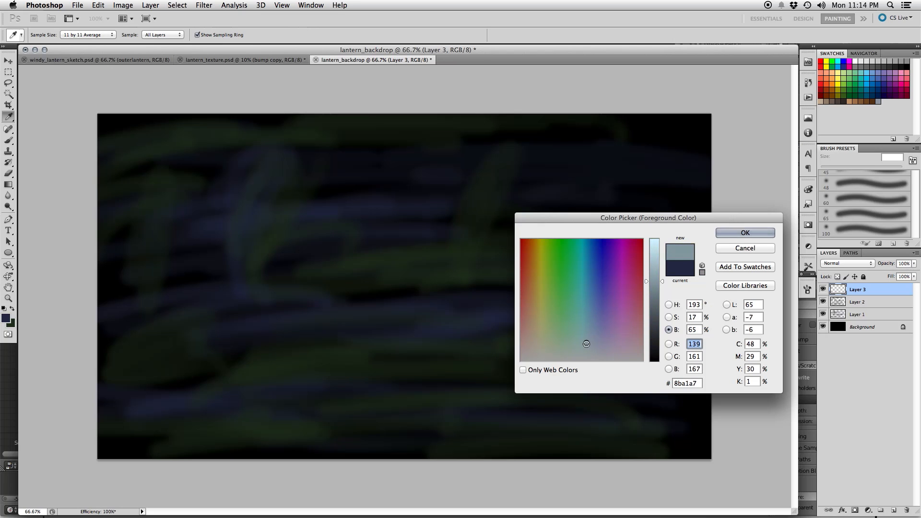
left_click(746, 233)
- Brush faint grey-blue highlight strokes on Layer 3 along the blue and green bands and in the upper right corner
key("b")
mouse_move(506, 277)
left_mouse_down()
mouse_move(259, 224)
mouse_move(545, 182)
mouse_move(231, 187)
left_mouse_up()
left_click_drag(628, 201, 420, 200)
left_click_drag(655, 171, 235, 252)
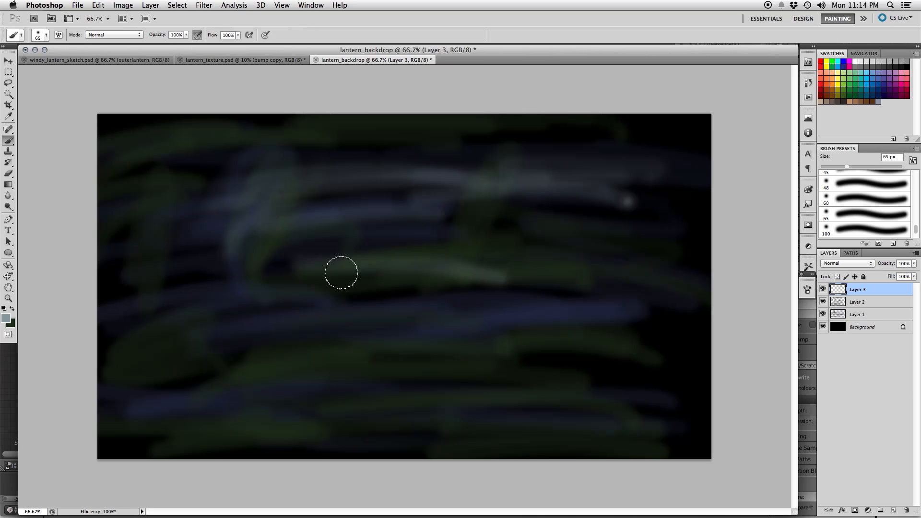
left_click_drag(609, 297, 134, 331)
mouse_move(375, 324)
left_mouse_down()
mouse_move(158, 378)
mouse_move(408, 367)
left_mouse_up()
left_click_drag(596, 426, 516, 396)
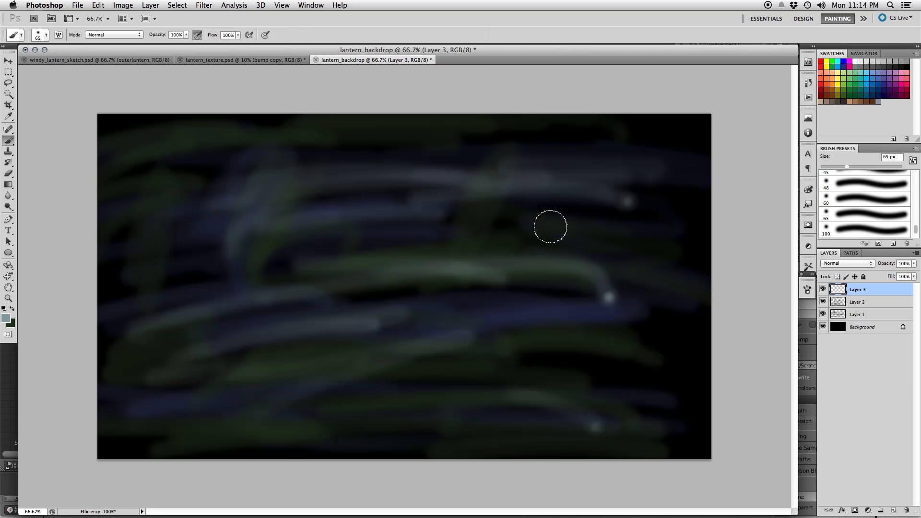
left_click_drag(451, 185, 254, 177)
left_click_drag(704, 206, 607, 224)
mouse_move(690, 240)
left_mouse_down()
mouse_move(638, 214)
mouse_move(587, 210)
left_mouse_up()
left_click_drag(710, 172, 619, 130)
left_click_drag(688, 133, 560, 130)
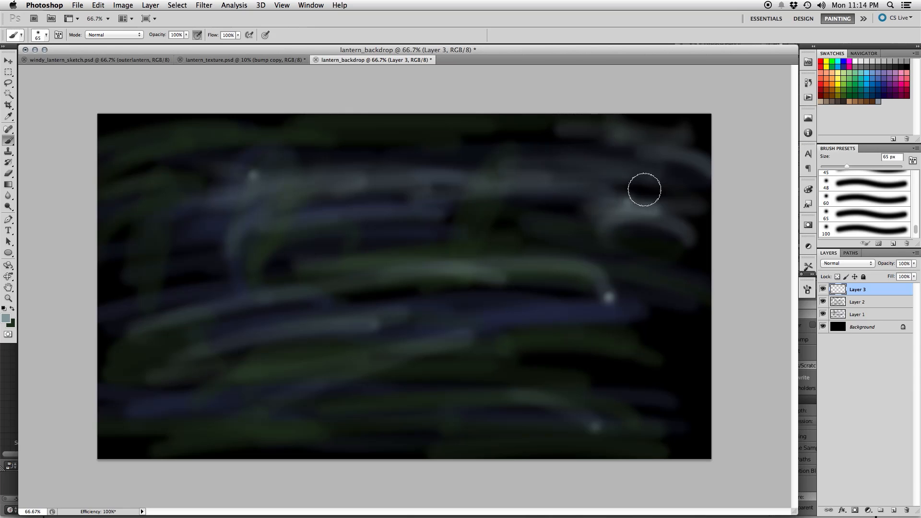
- Set Layer 3's opacity to 61% and add a new empty layer above it
left_click_drag(914, 265, 894, 276)
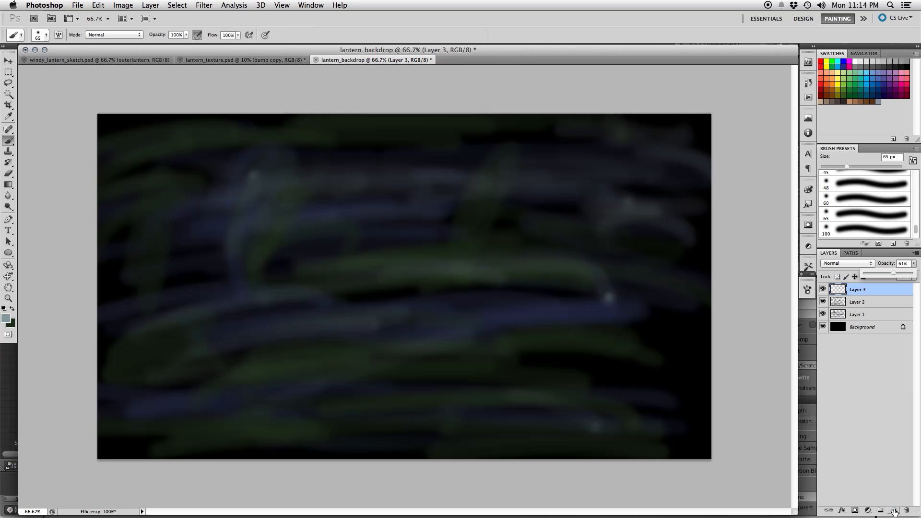
left_click(894, 511)
- Remove the bright dabs at the ends of the grey-blue strokes on Layer 3
left_click(859, 301)
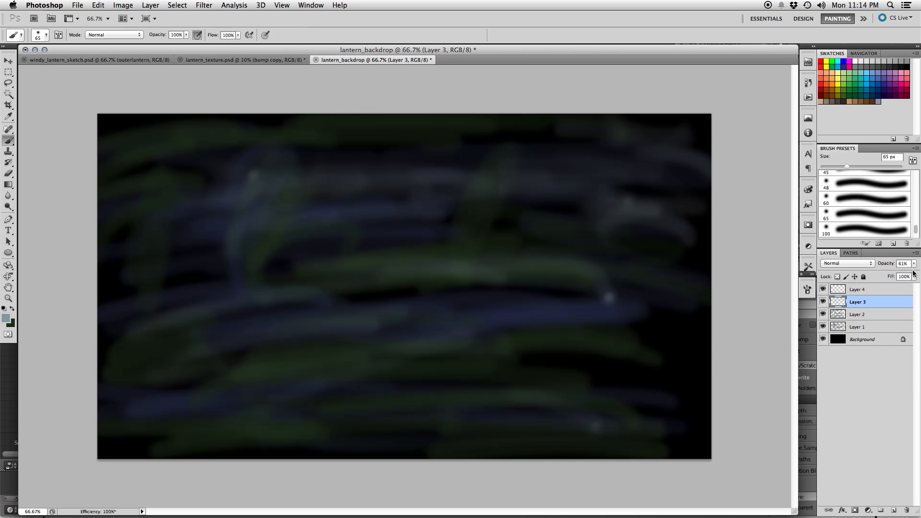
left_click_drag(605, 306, 604, 301)
left_click_drag(601, 426, 598, 430)
left_click_drag(255, 174, 260, 176)
- Set the foreground colour to a pale warm yellow and switch the Brush tool to a hard 40 px tip
left_click(7, 319)
left_click(541, 301)
mouse_move(542, 301)
left_mouse_down()
mouse_move(552, 256)
mouse_move(536, 316)
left_mouse_up()
left_click_drag(655, 282, 662, 229)
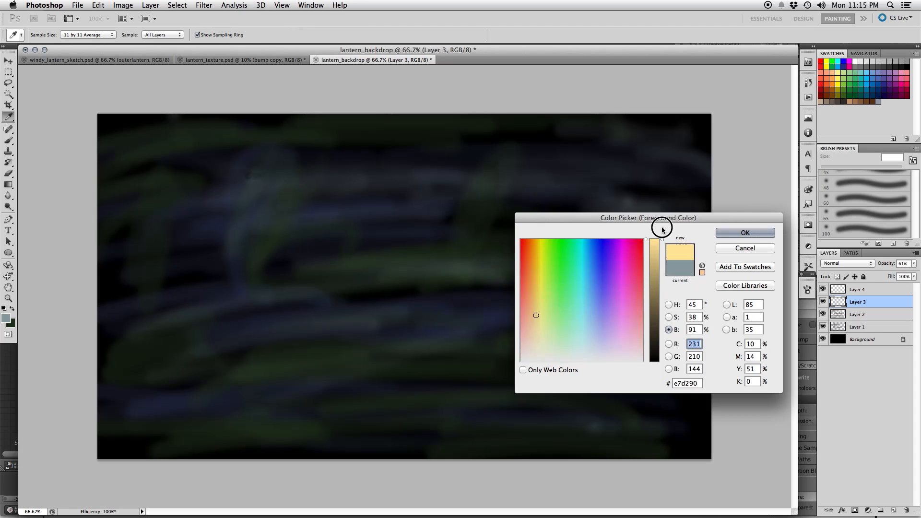
left_click(723, 235)
key("b")
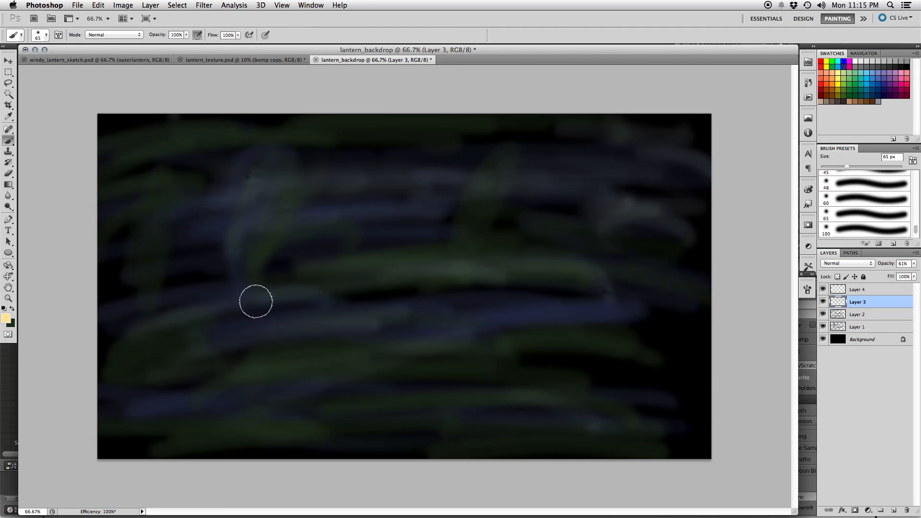
right_click(341, 278)
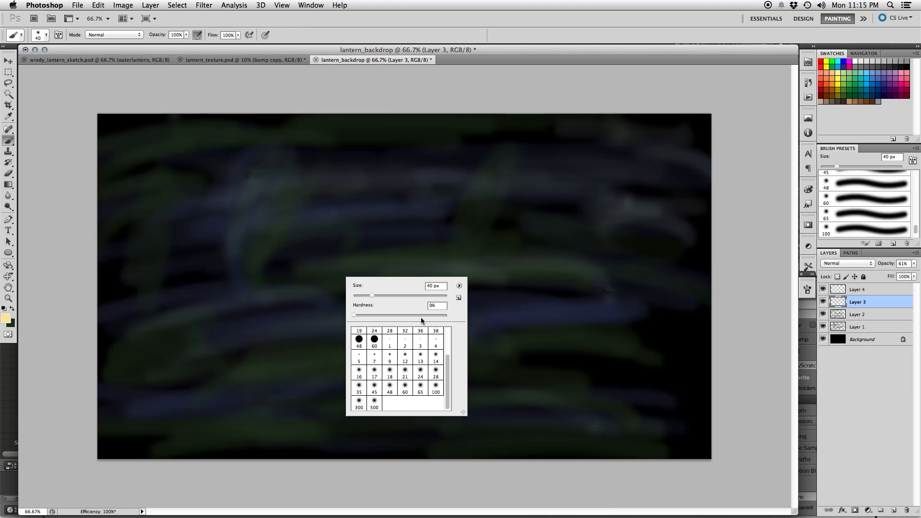
key("Return")
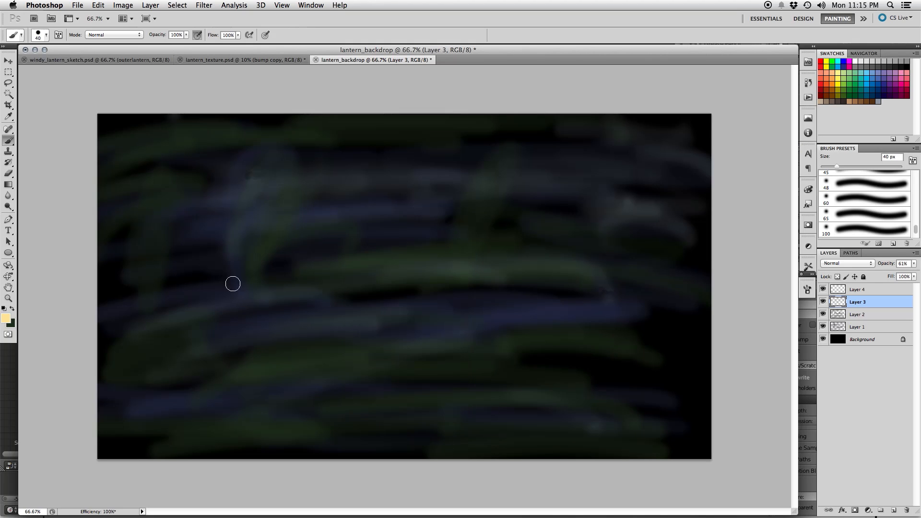
- Test a yellow dot on Layer 3, turn off tablet-pressure opacity for the brush, and remove the test dot
left_click(181, 271)
left_click(182, 270)
left_click(184, 270)
left_click(186, 269)
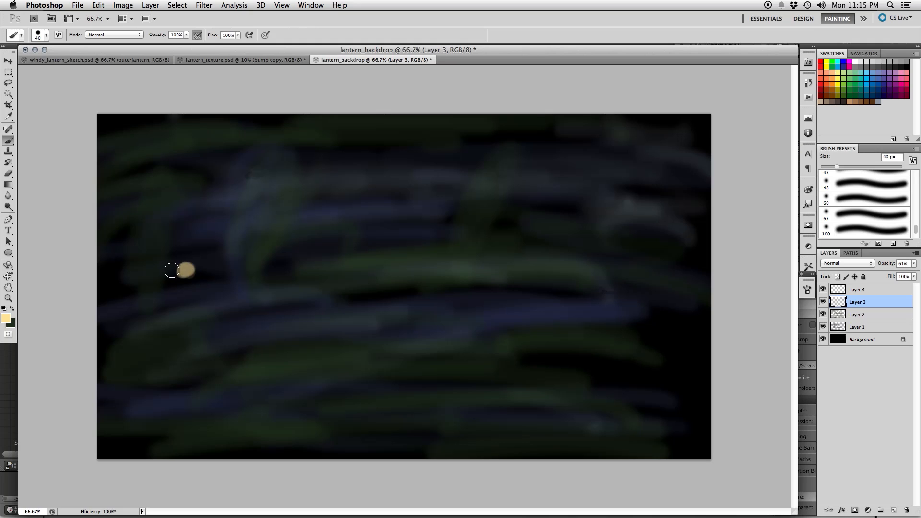
left_click(200, 35)
left_click(186, 270)
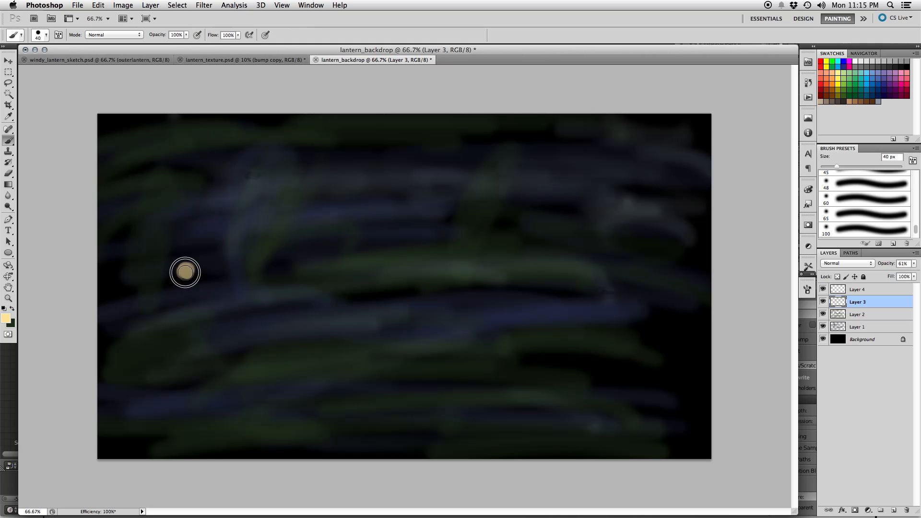
left_click(186, 269)
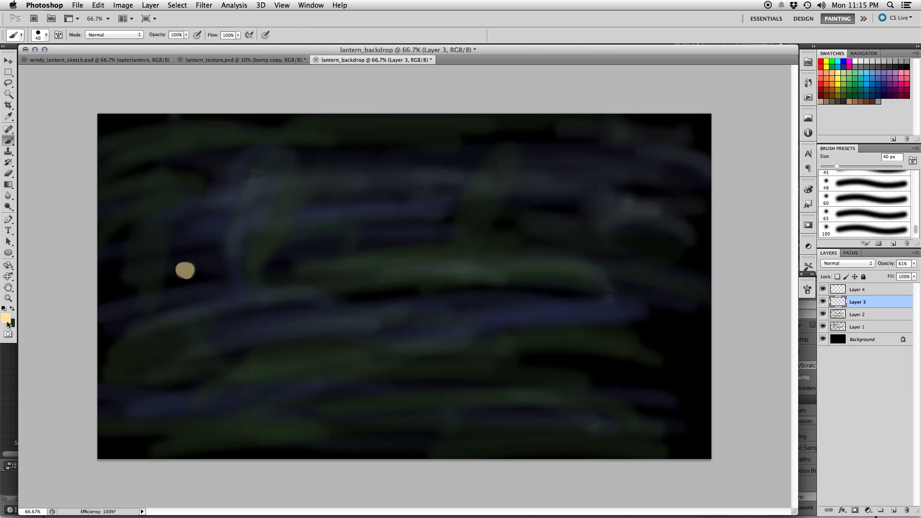
key("super+z")
mouse_move(187, 280)
left_mouse_down()
mouse_move(181, 267)
mouse_move(194, 264)
mouse_move(187, 277)
left_mouse_up()
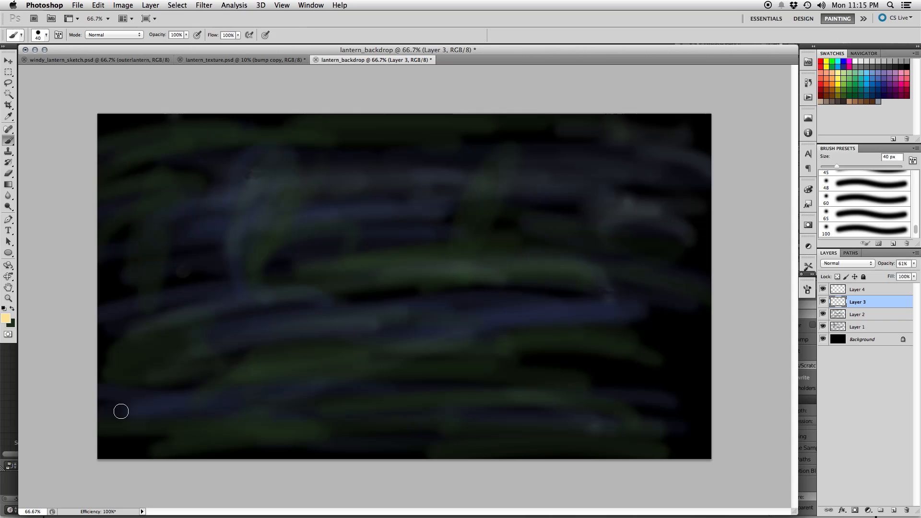
- Add a new layer directly above Layer 3 and name it lights
left_click(895, 511)
left_click_drag(864, 303, 857, 294)
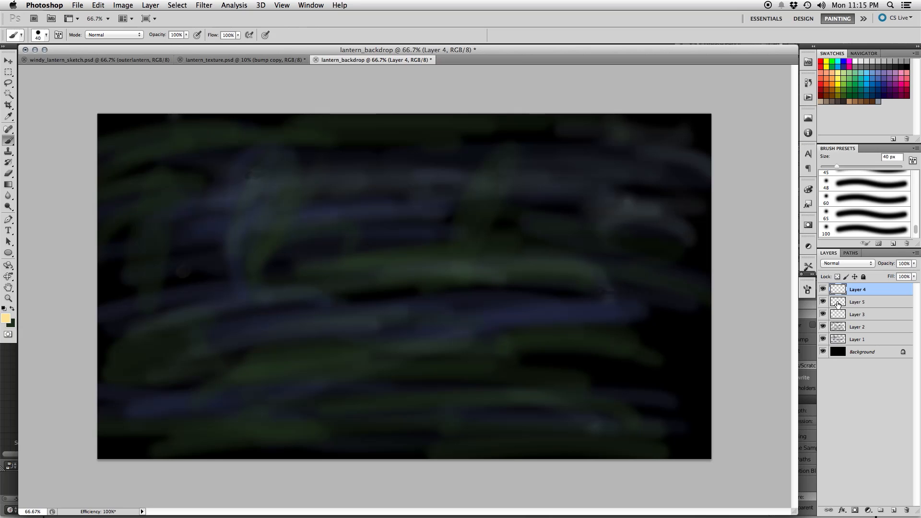
double_click(837, 301)
type("lights")
key("Return")
- Set the lights layer's blending mode to Screen
left_click(826, 263)
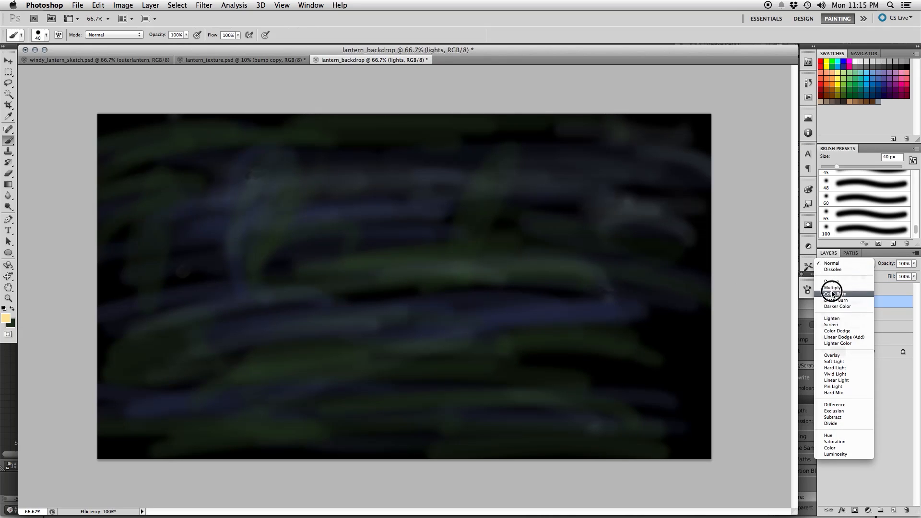
left_click(829, 319)
left_click(855, 263)
left_click(840, 270)
- Paint scattered pale yellow light dots on the lights layer, large ones at 40 px and smaller ones at 20 px
left_click_drag(178, 266, 189, 270)
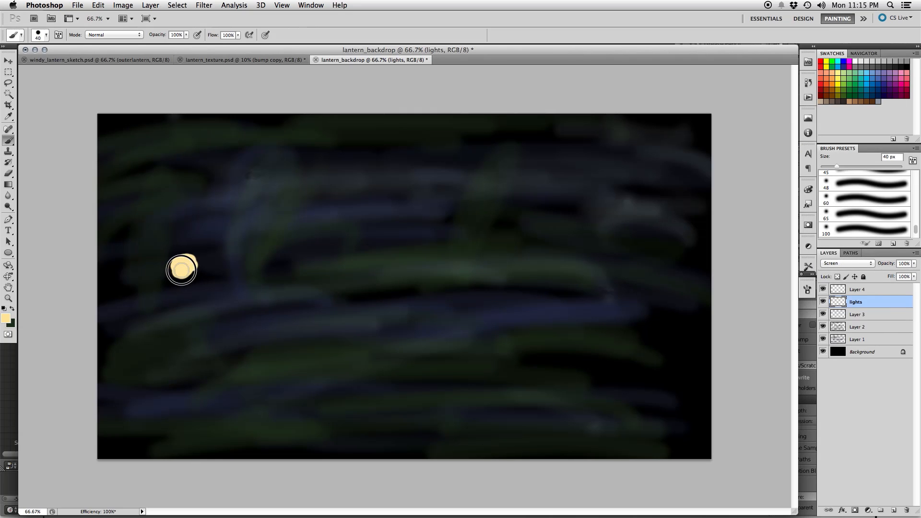
left_click_drag(616, 260, 623, 260)
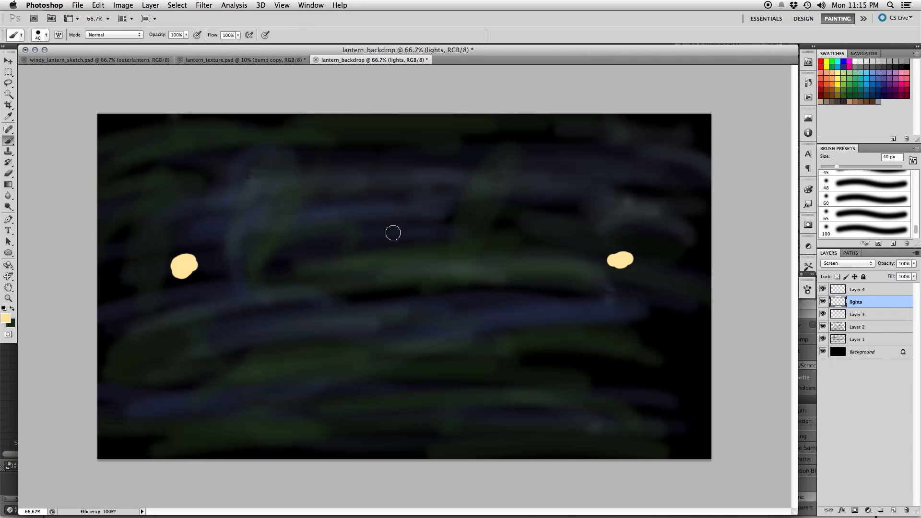
key("super+z")
left_click(341, 255)
left_click_drag(195, 170, 205, 164)
left_click_drag(434, 163, 428, 167)
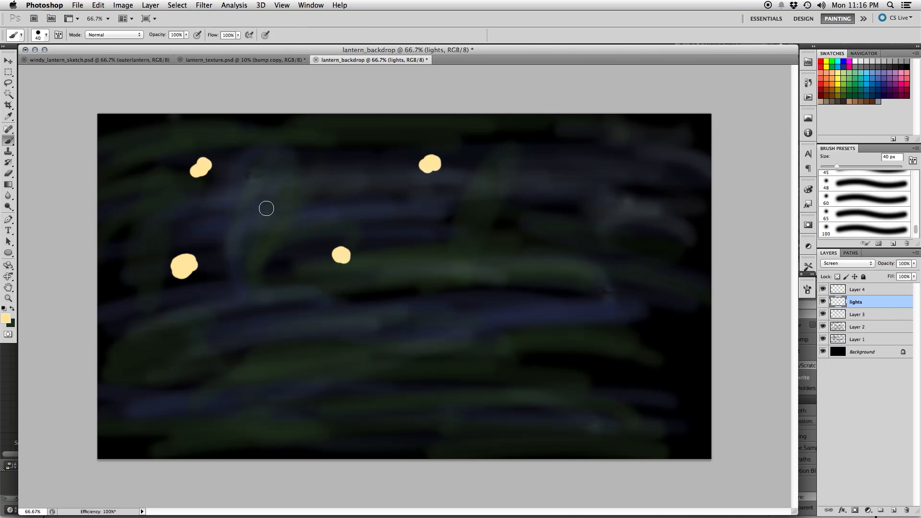
left_click(227, 233)
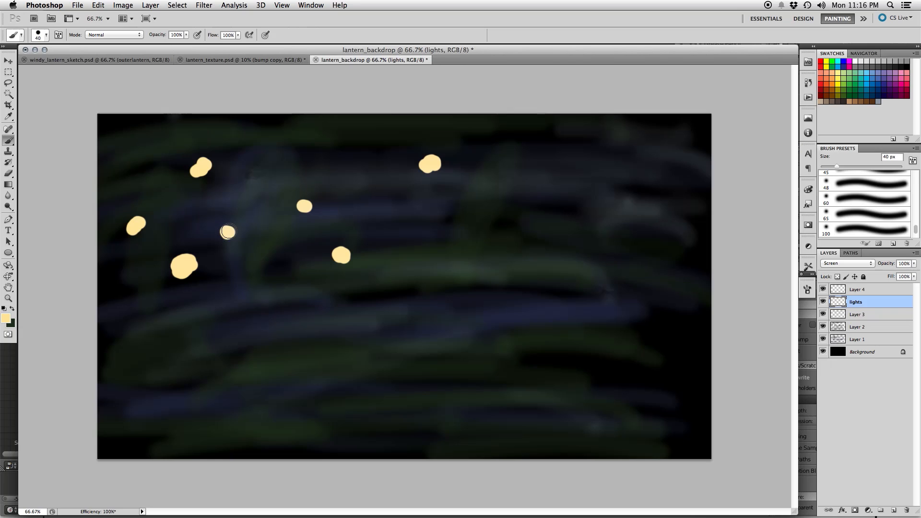
left_click_drag(136, 354, 143, 348)
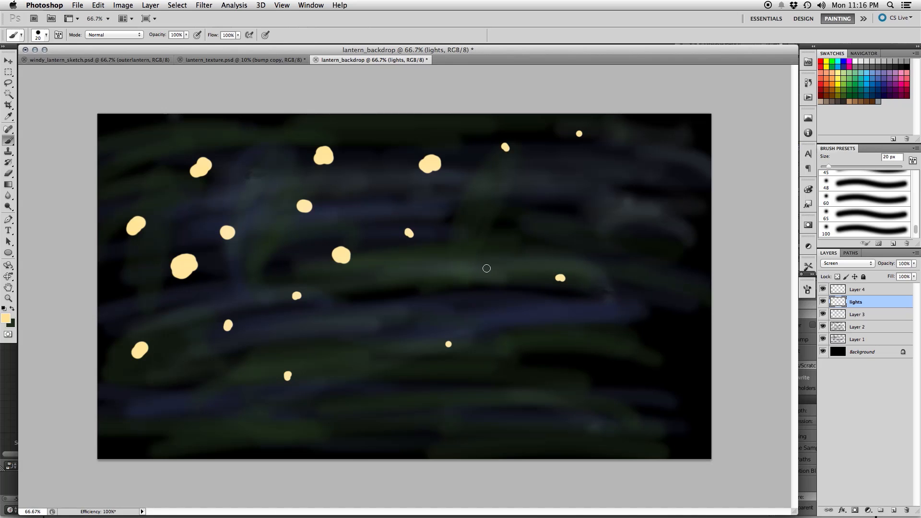
key("v")
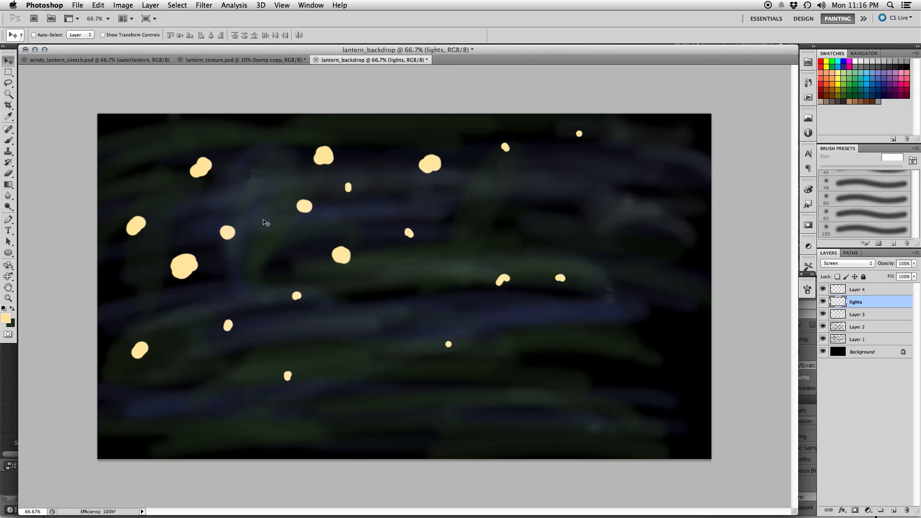
- Save the backdrop document as lantern_backdrop.psd in the Windy_lantern project's Composite folder
key("super+shift+s")
left_click(370, 91)
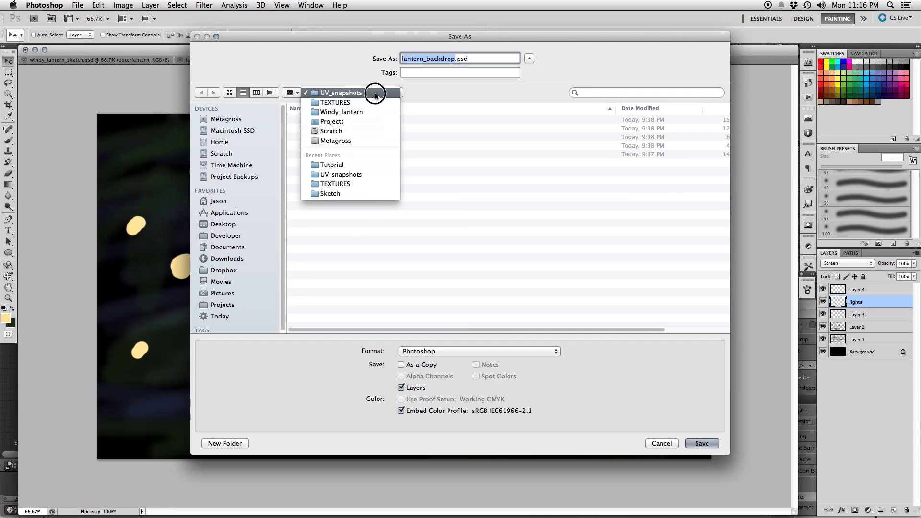
left_click(360, 113)
left_click(337, 120)
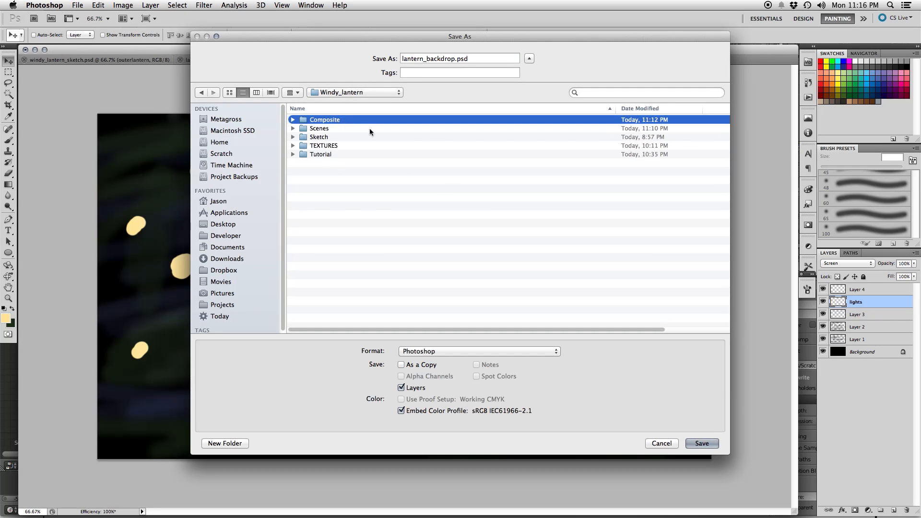
double_click(318, 120)
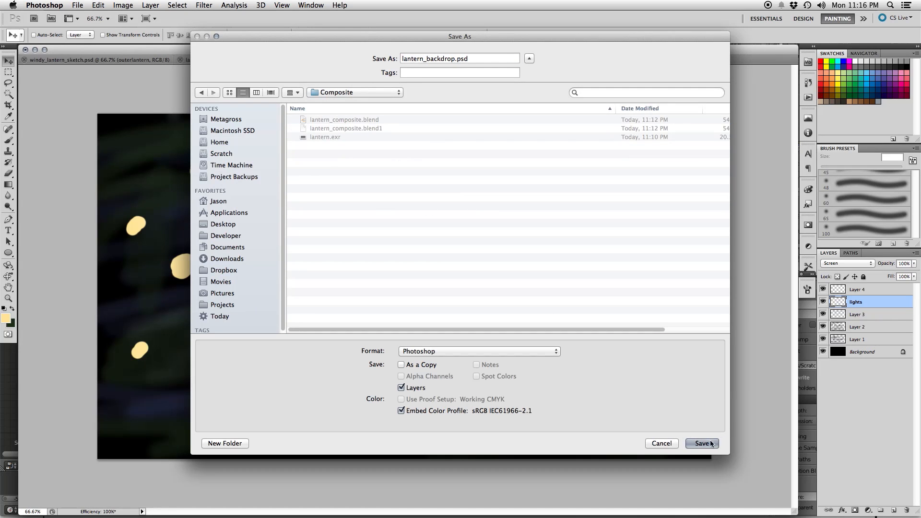
left_click(711, 444)
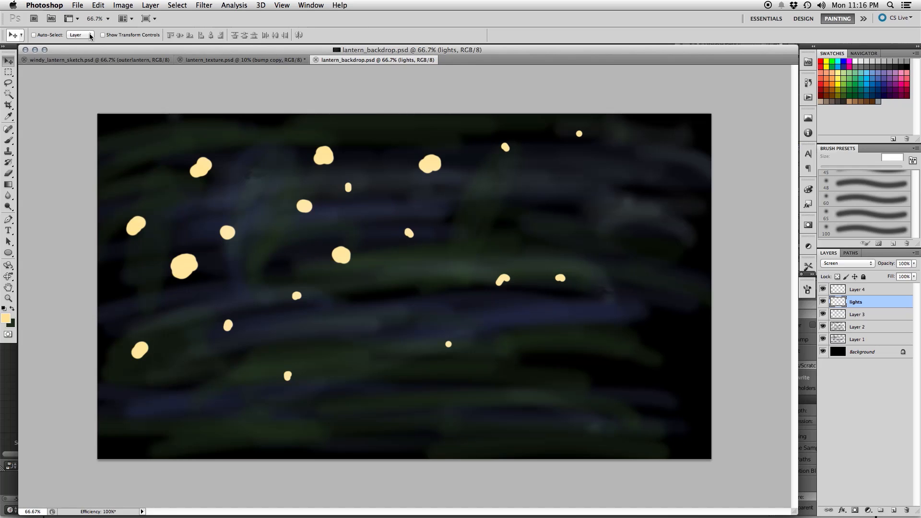
- Save a PNG copy of the backdrop as lantern_backdrop.png in the Composite folder
left_click(77, 5)
left_click(128, 152)
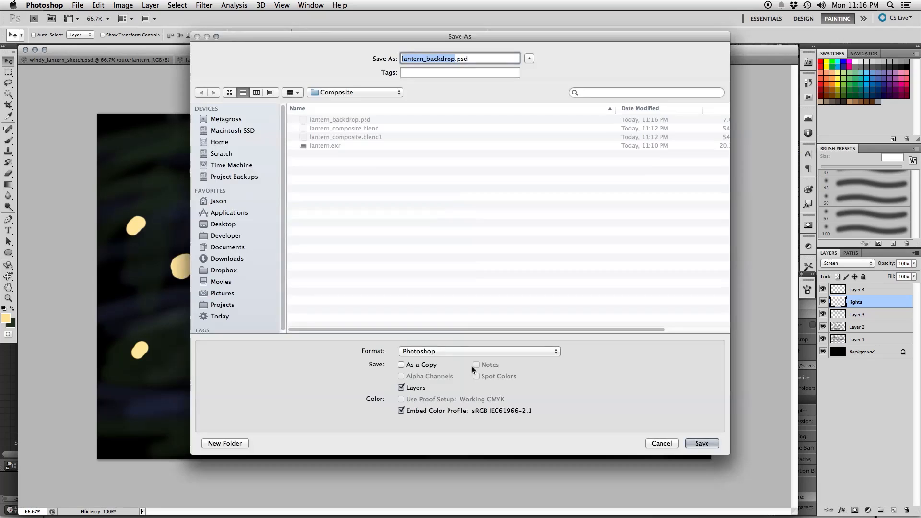
left_click(423, 351)
left_click(415, 471)
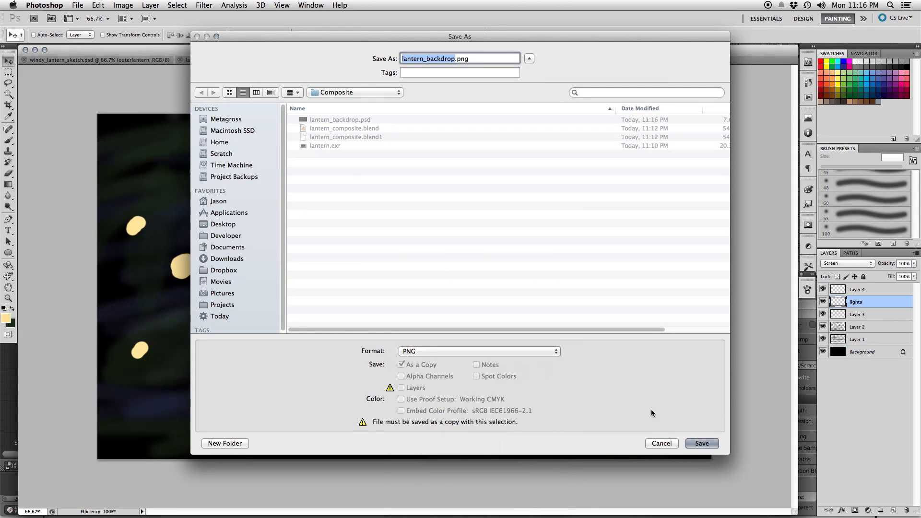
left_click(700, 446)
left_click(484, 181)
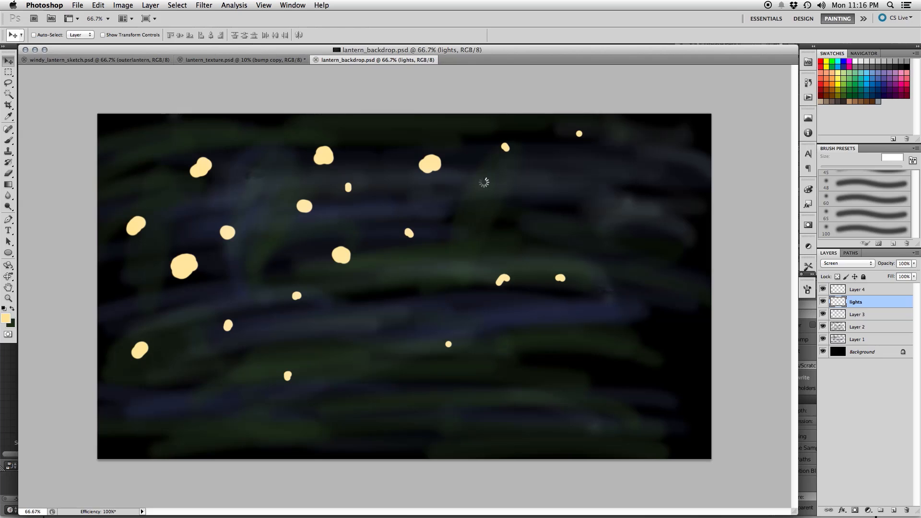
- Switch to Blender and add an Image input node below the Set Alpha node in the compositor
mouse_move(609, 509)
left_click(581, 499)
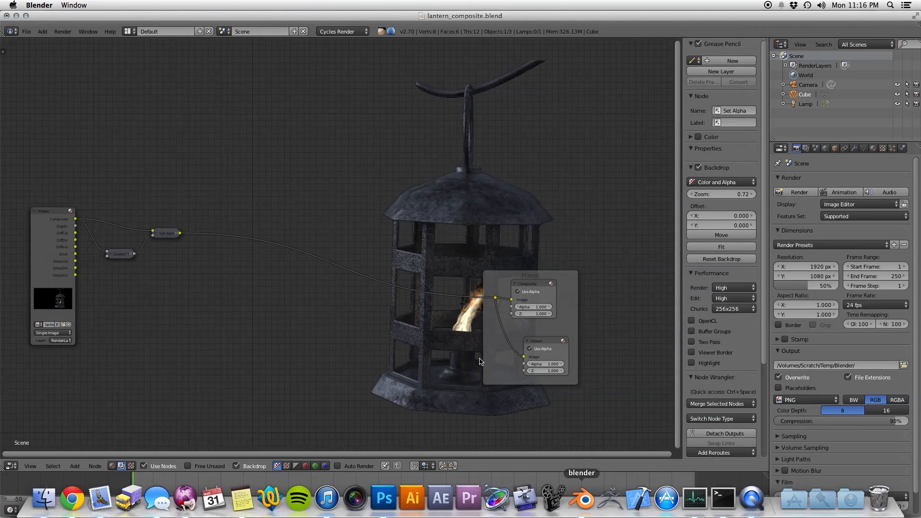
key("shift+a")
mouse_move(235, 284)
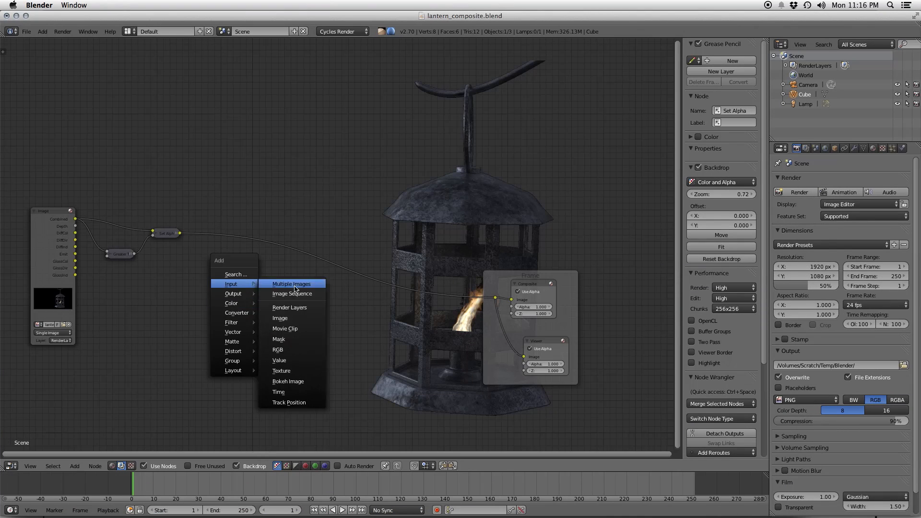
left_click(288, 317)
left_click(203, 318)
- Load lantern_backdrop.png from the Composite folder into the new Image node
left_click(213, 373)
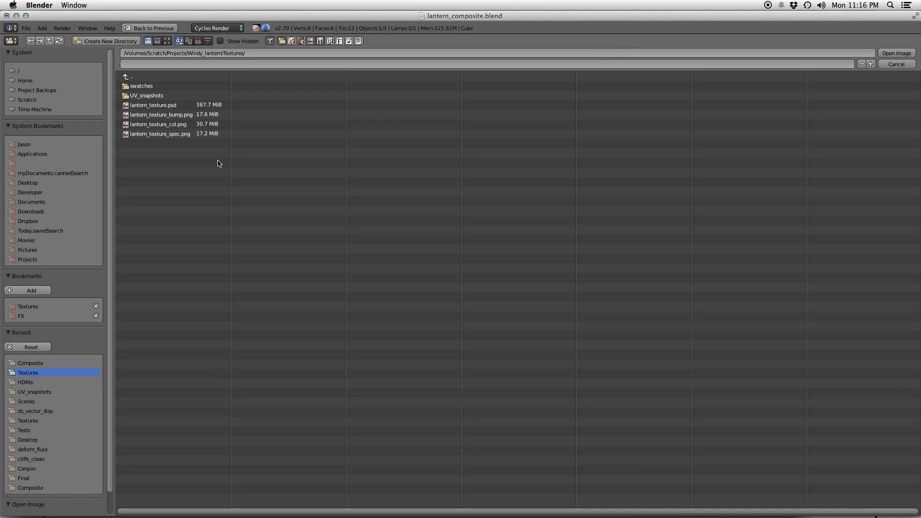
left_click(129, 77)
left_click(139, 86)
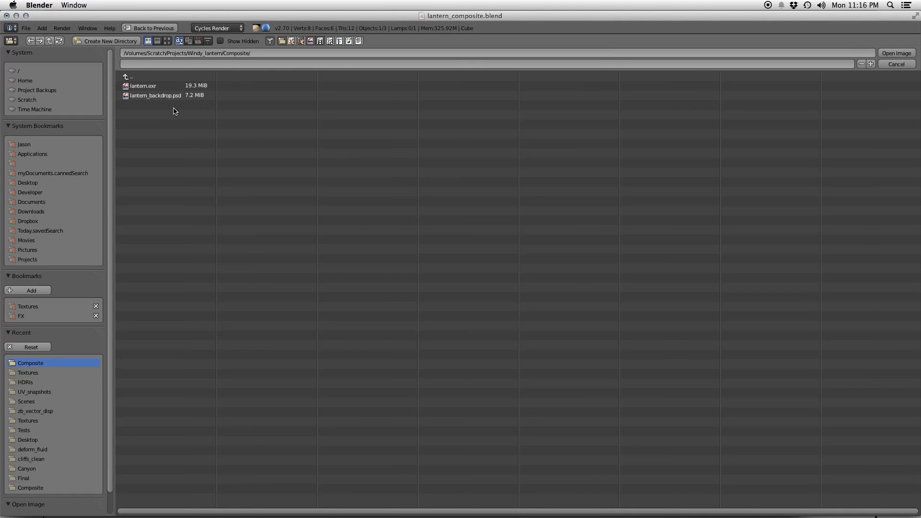
left_click(62, 42)
left_click(159, 95)
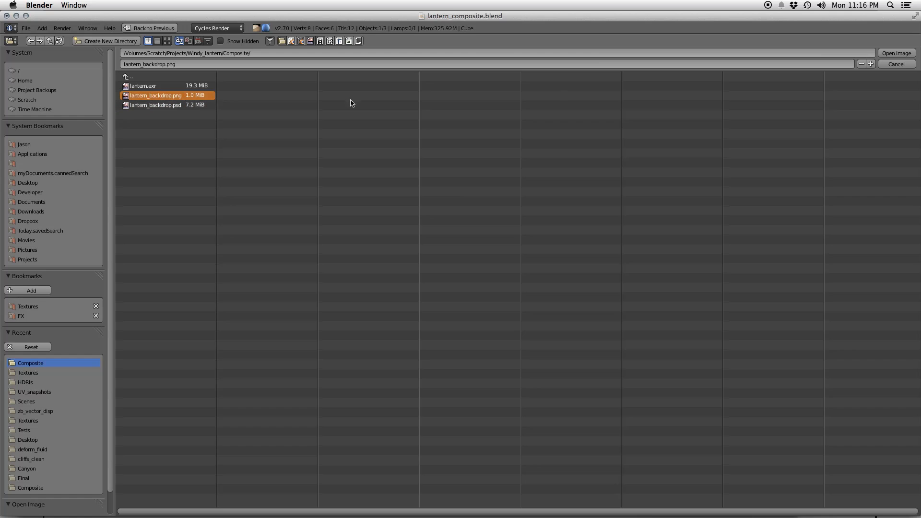
left_click(897, 52)
- Insert an Alpha Over node before the outputs, with the backdrop as its first image input and the lantern as its second
key("shift+a")
mouse_move(303, 356)
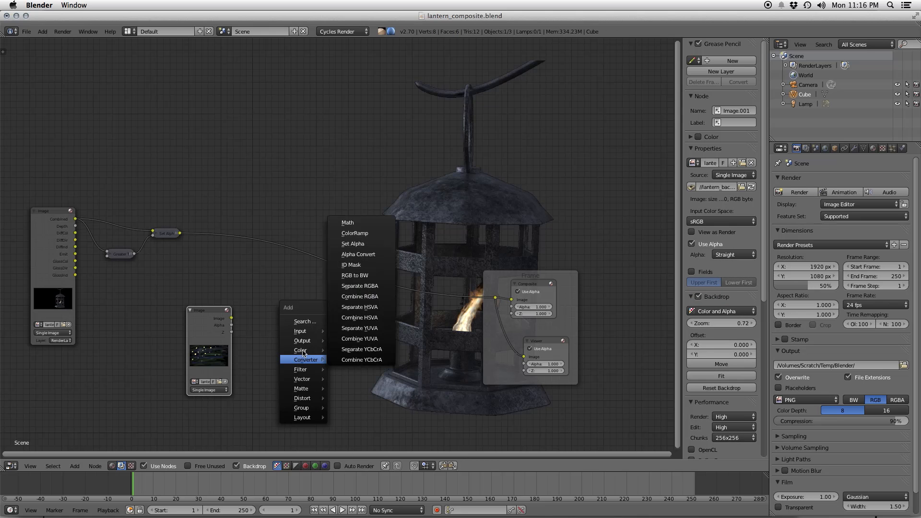
left_click(350, 362)
left_click(322, 289)
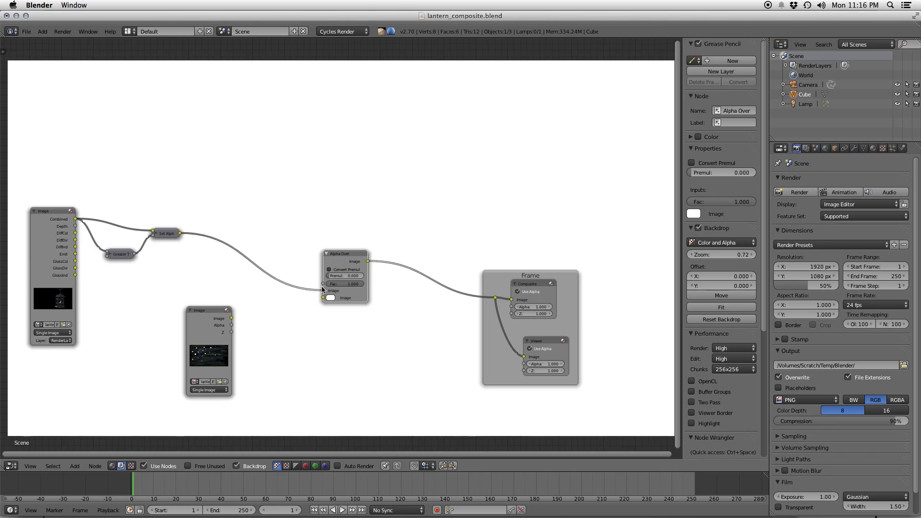
left_click_drag(321, 290, 320, 296)
left_click_drag(232, 318, 328, 288)
- Rearrange the node tree so the backdrop Image node sits above the lantern's Image, Greater Than and Set Alpha nodes
left_click_drag(211, 314, 209, 129)
key("a")
key("b")
left_click_drag(51, 231, 169, 299)
key("g")
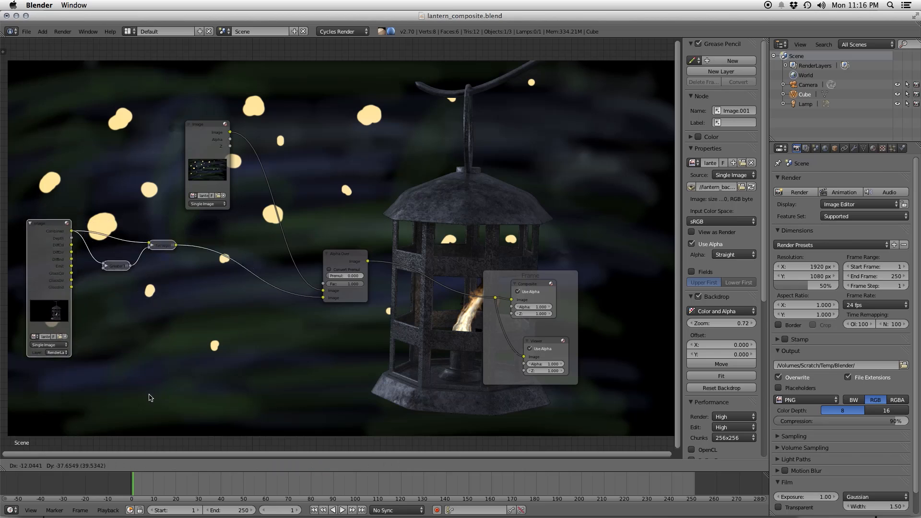
left_click(157, 398)
key("a")
middle_click_drag(282, 326, 375, 344)
left_click_drag(292, 146, 111, 133)
key("a")
- Insert a Bokeh Blur node between the backdrop image and the Alpha Over node
key("shift+a")
mouse_move(288, 190)
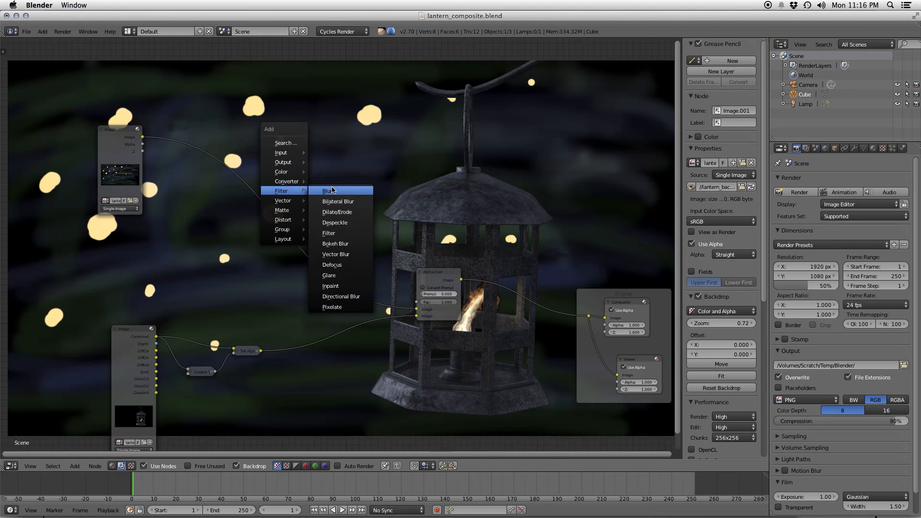
left_click(336, 243)
left_click(261, 204)
middle_click_drag(296, 200, 275, 234)
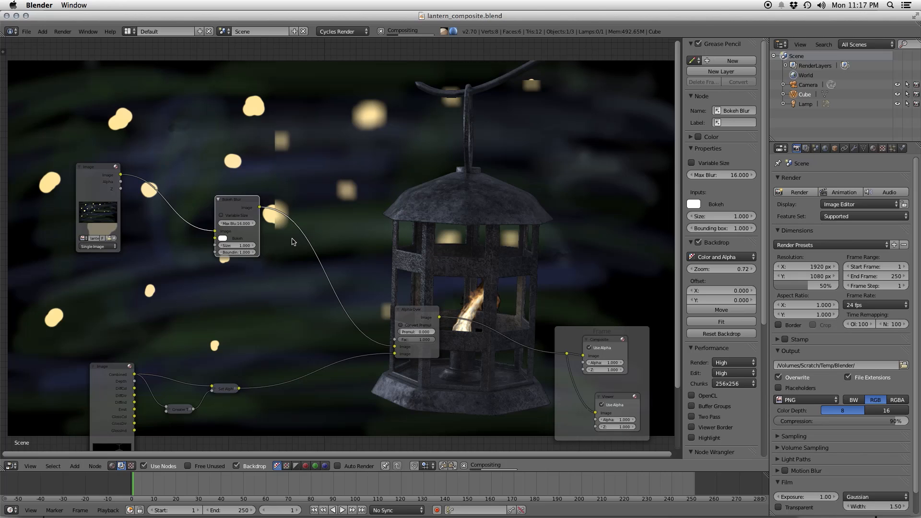
- Add a Bokeh Image input node beside the Bokeh Blur node
key("shift+a")
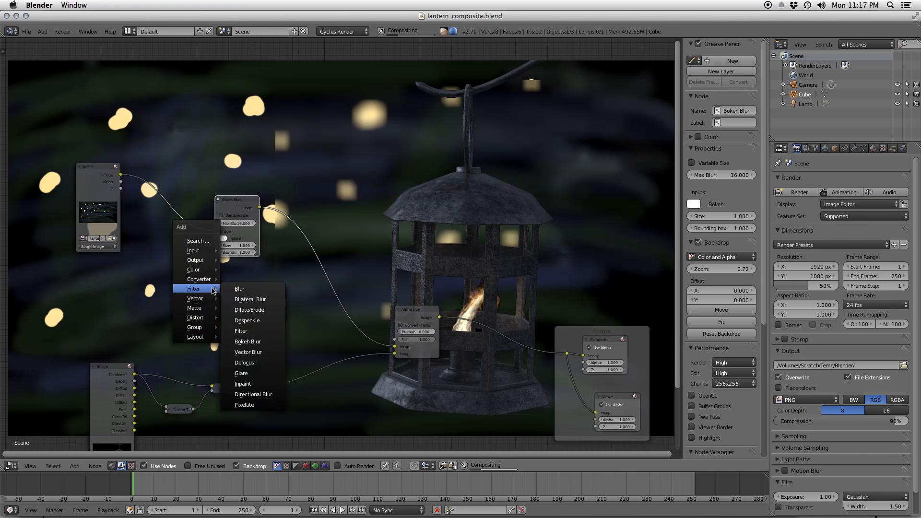
mouse_move(206, 251)
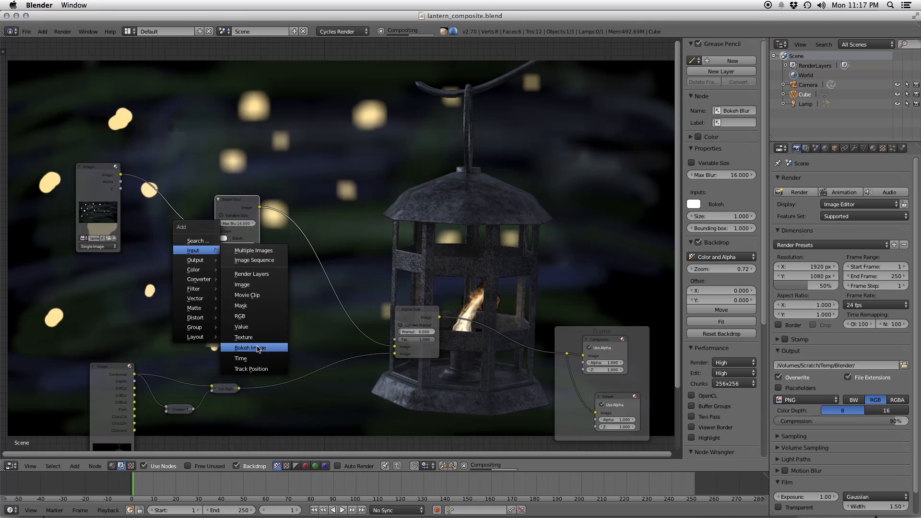
left_click(251, 348)
left_click(236, 320)
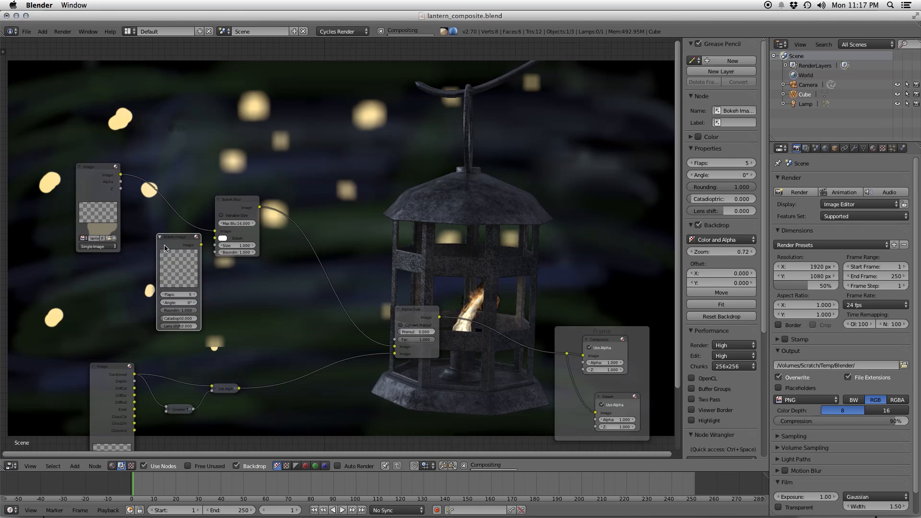
- Hide the Bokeh Image node's preview, set its flaps to 6, and connect it to the Bokeh Blur's Bokeh input
key("shift+h")
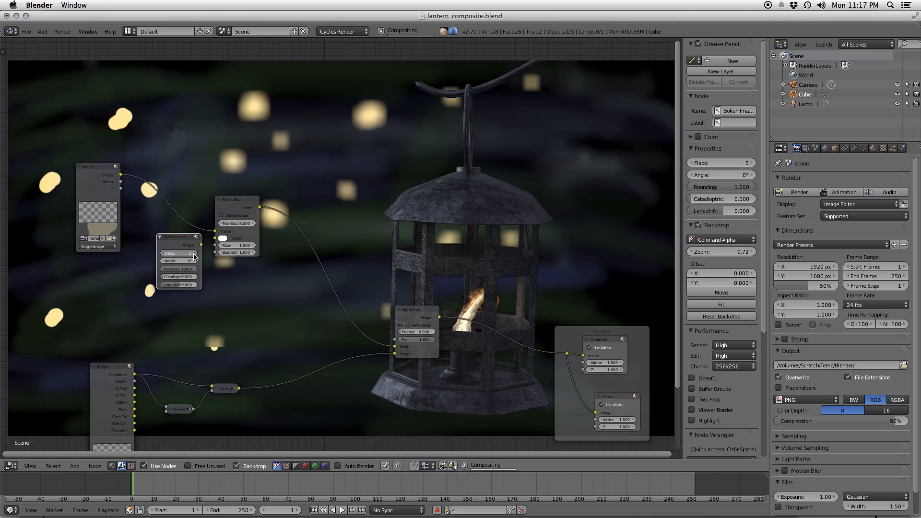
left_click_drag(175, 249, 215, 238)
key("ctrl+s")
left_click(251, 292)
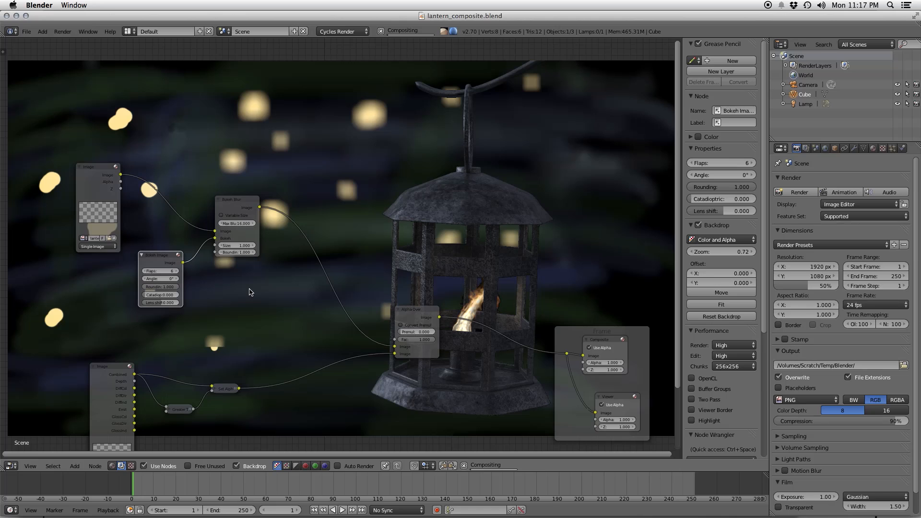
- Move the backdrop Image, Bokeh Image and Bokeh Blur nodes together away from Alpha Over to make room between them
key("a")
key("b")
left_click_drag(82, 151, 264, 310)
key("g")
left_click(143, 273)
key("a")
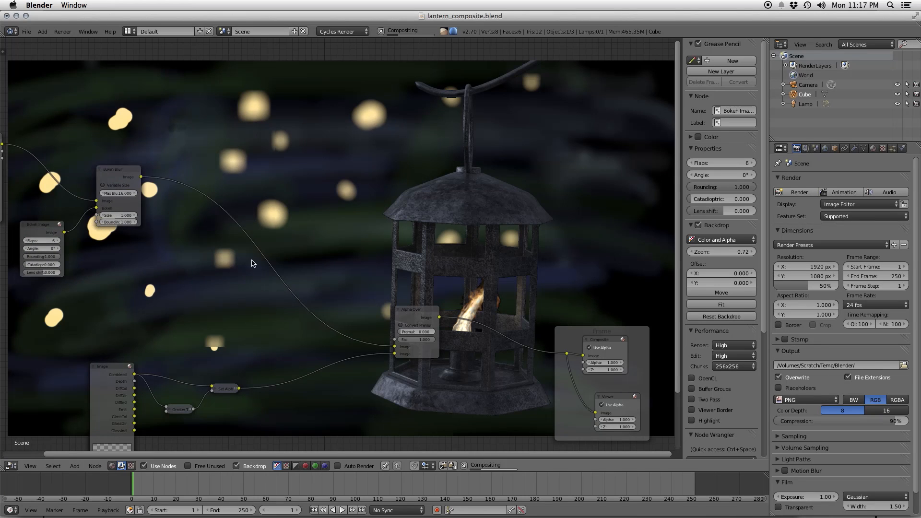
middle_click_drag(183, 243, 283, 271)
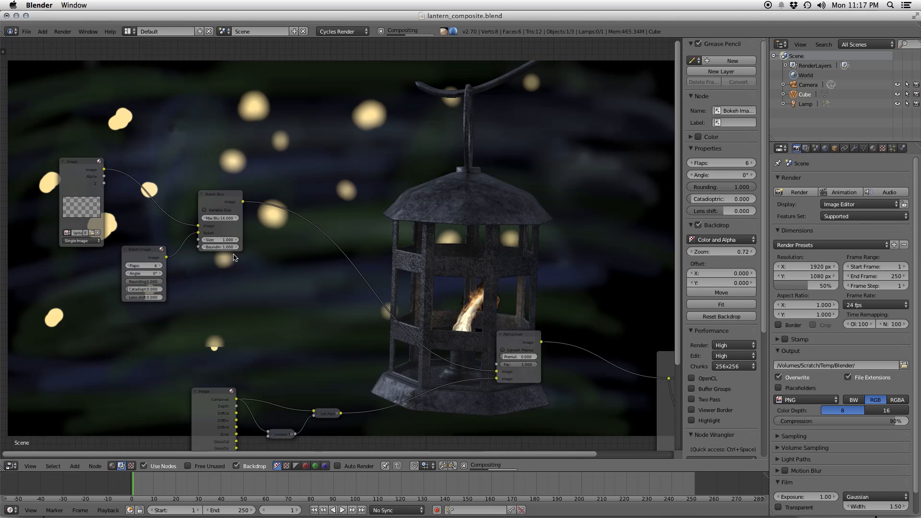
- Set the Bokeh Blur node's size to 1.5
left_click(222, 240)
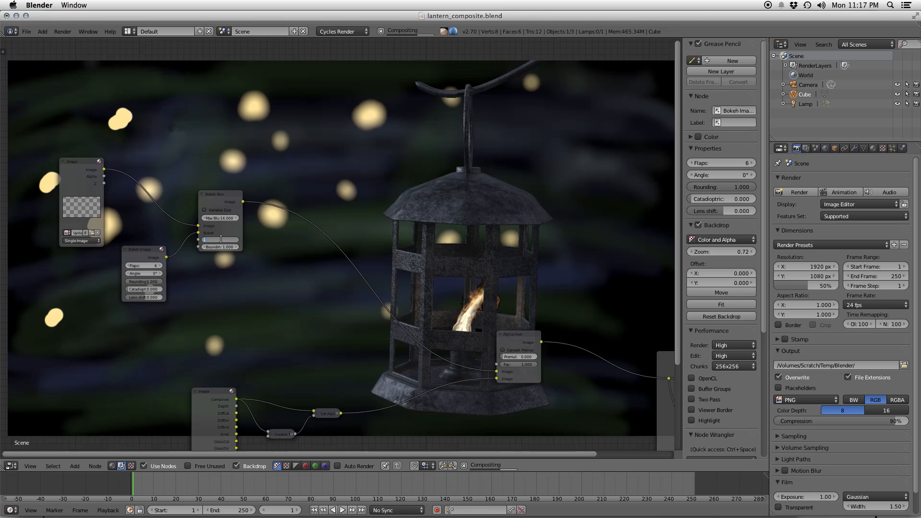
type("1.5")
key("Return")
- Set the compositor's edit quality to Low and its chunk size to 128x128, and save the file
left_click(732, 356)
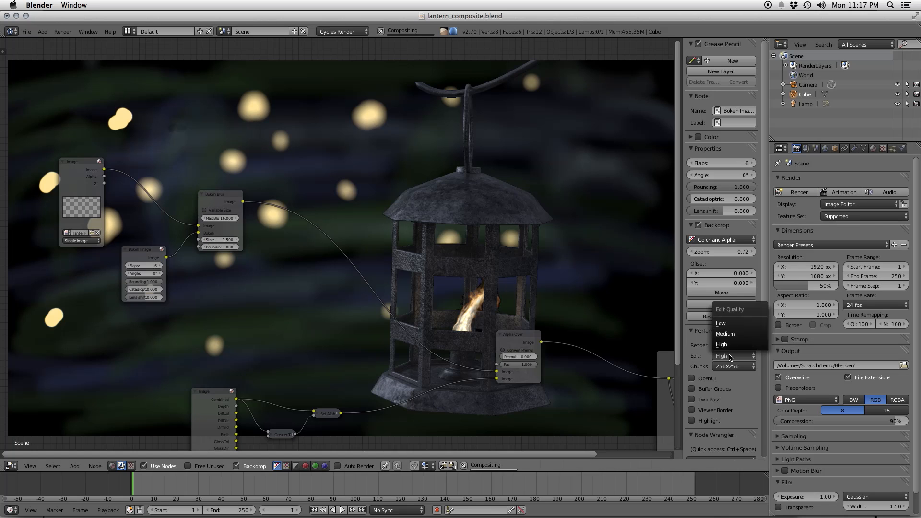
left_click(730, 325)
left_click(735, 366)
left_click(734, 345)
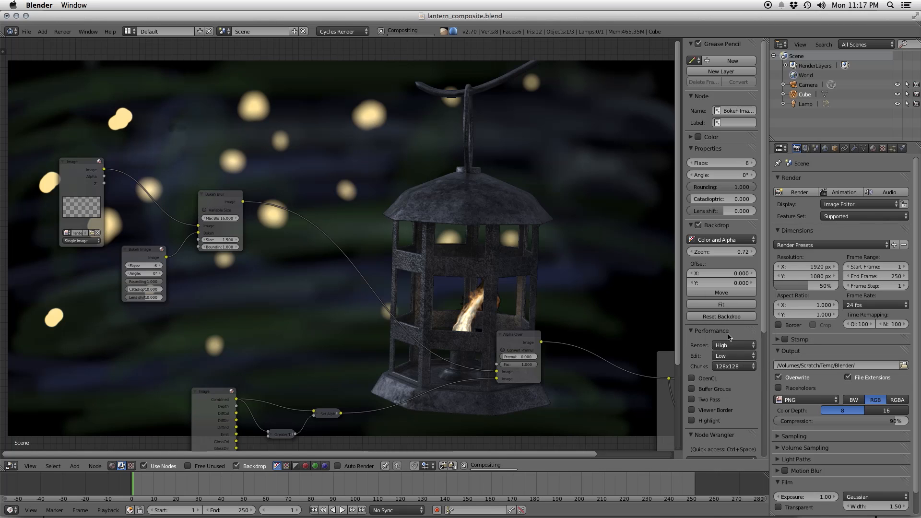
key("super+s")
left_click(396, 250)
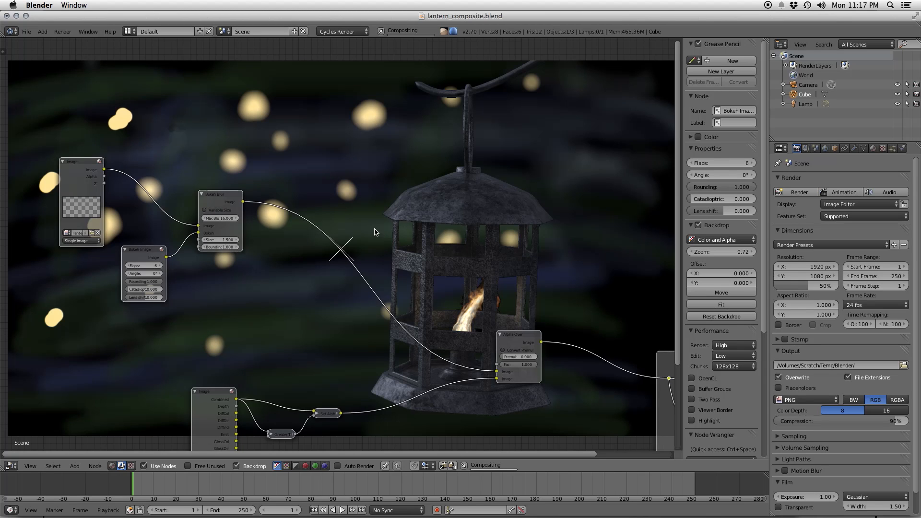
- Insert a collapsed Color Correction node between the Bokeh Blur and Alpha Over nodes
key("shift+a")
mouse_move(352, 187)
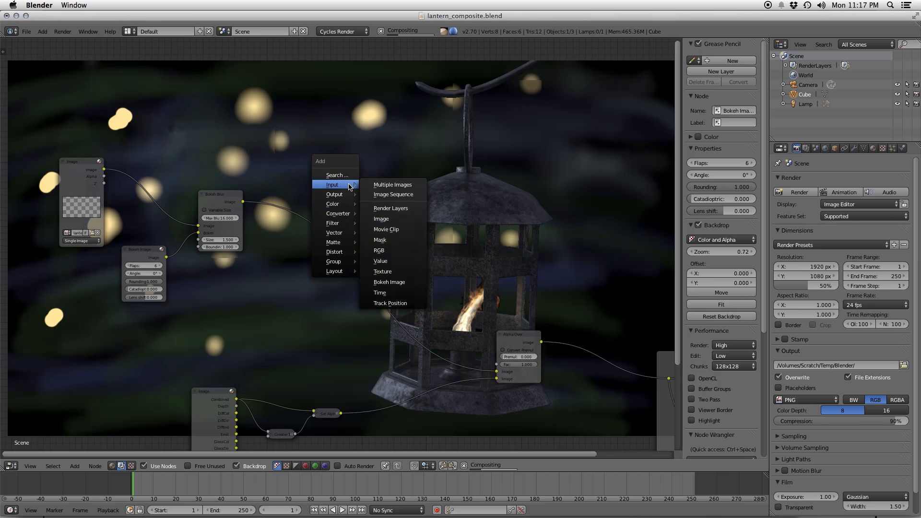
mouse_move(338, 204)
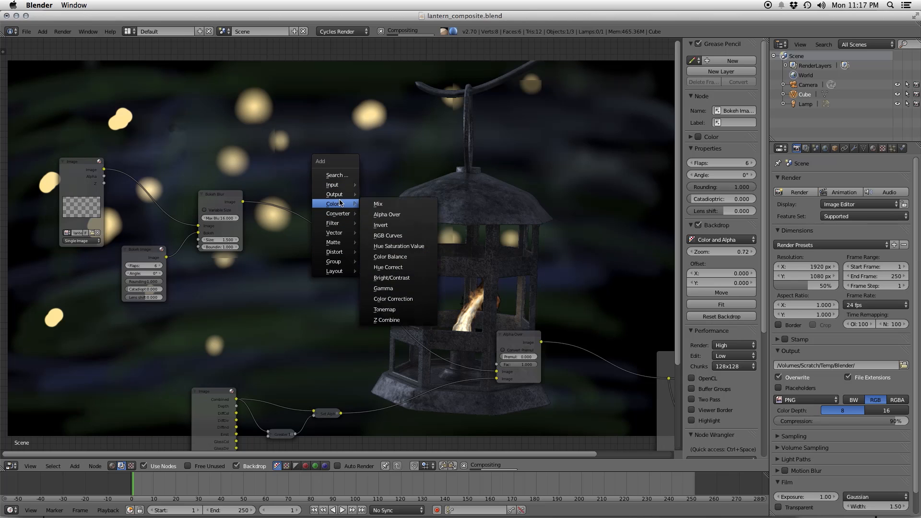
left_click(393, 299)
left_click(306, 205)
key("h")
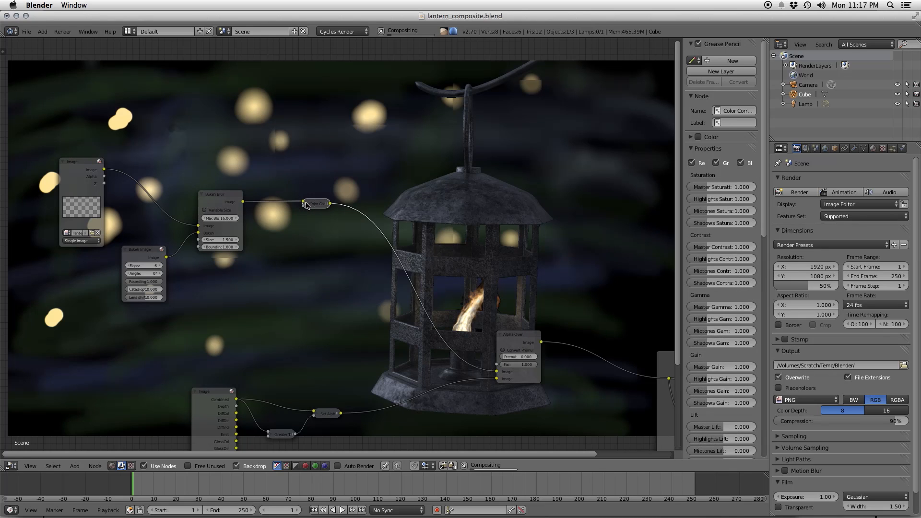
left_click_drag(305, 206, 330, 267)
- Darken and desaturate the backdrop in Color Correction with master gain 0.176, highlights gain 0.735 and master saturation 0.706
left_click_drag(738, 366, 723, 367)
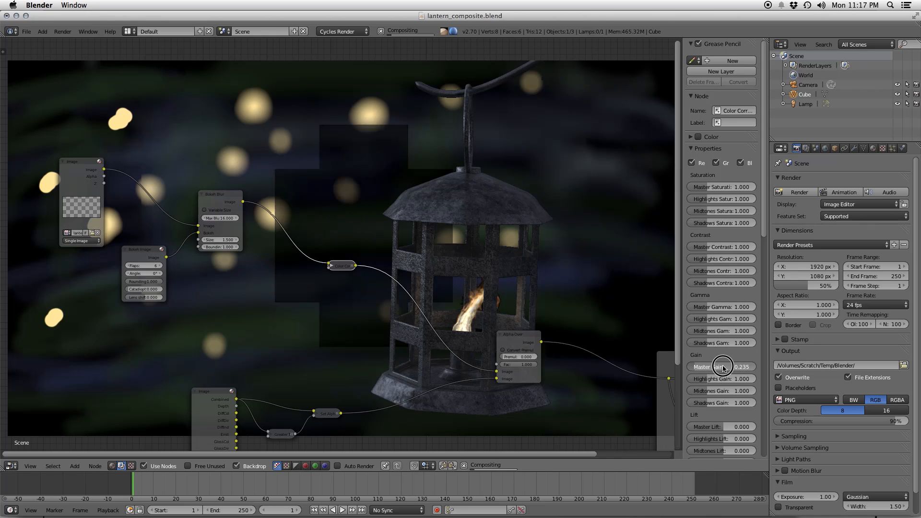
left_click_drag(724, 367, 723, 367)
left_click_drag(743, 186, 735, 186)
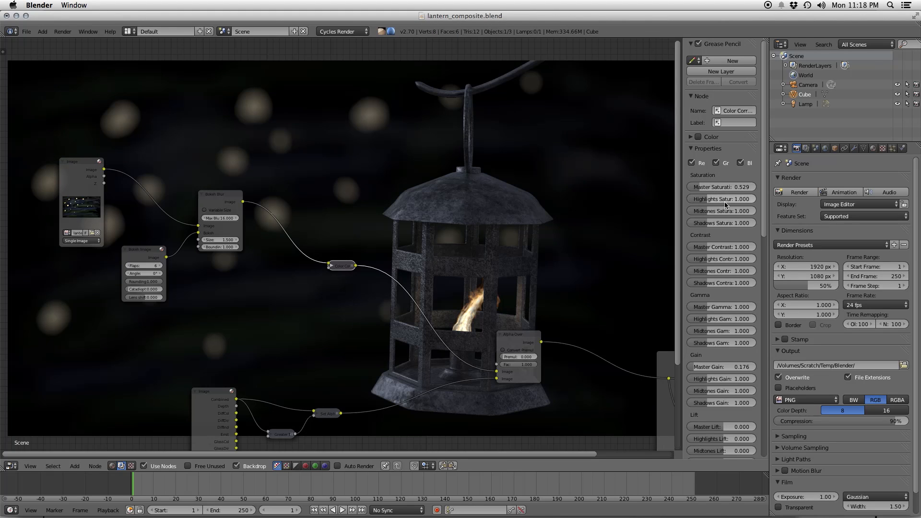
left_click_drag(741, 384, 722, 384)
left_click_drag(718, 188, 730, 188)
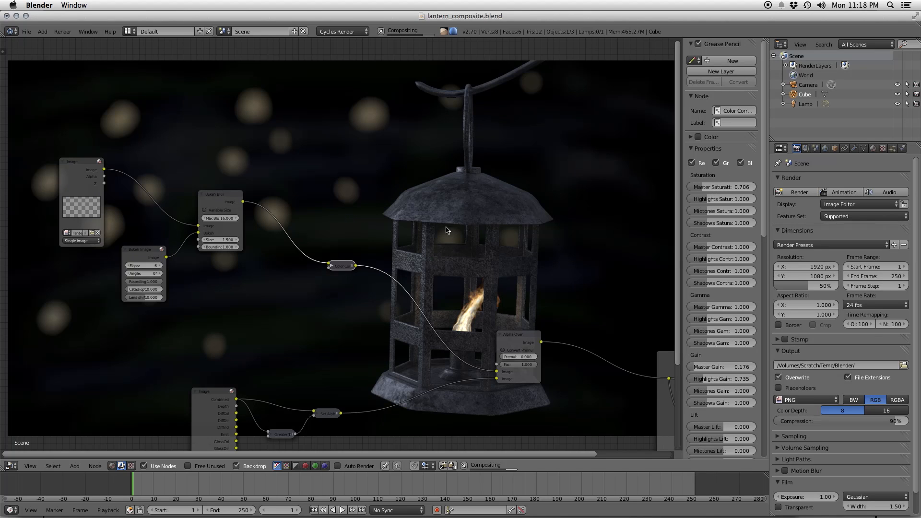
middle_click_drag(447, 230, 395, 195)
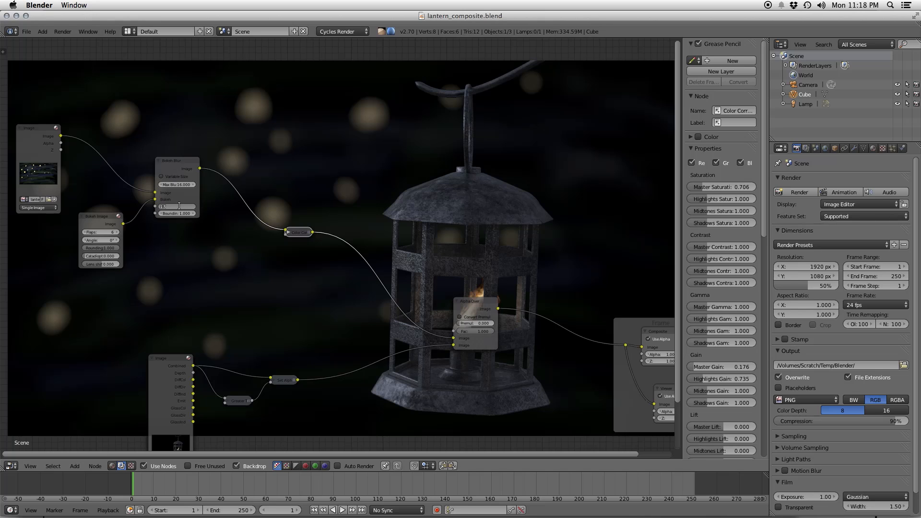
- Set the Bokeh Blur node's size to 3 and mute the node
key("Return")
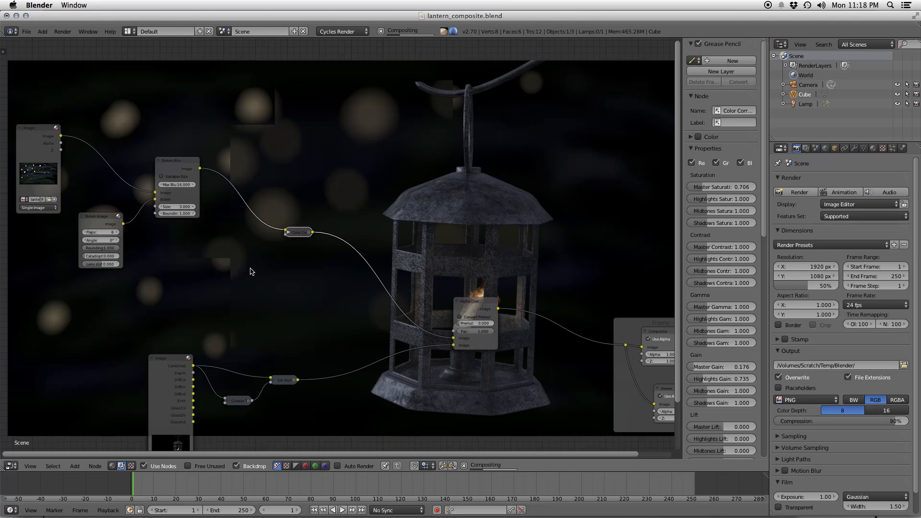
left_click(171, 163)
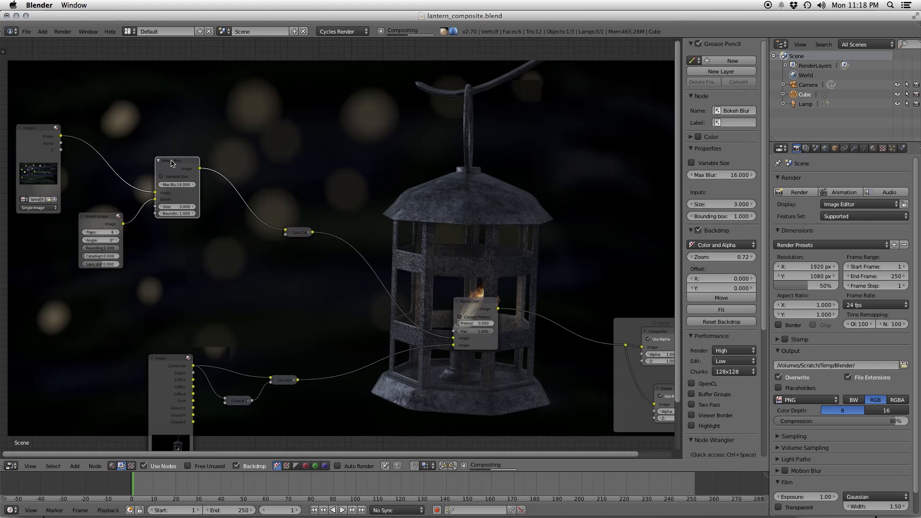
key("m")
- Move the output nodes and the Alpha Over node farther along to free space after the Set Alpha node
middle_click_drag(373, 210, 289, 194)
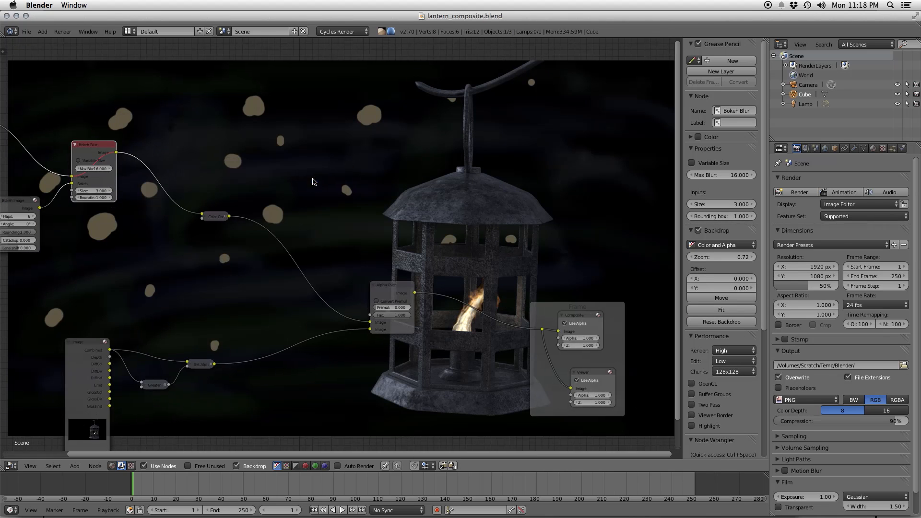
middle_click_drag(412, 271, 254, 262)
left_click_drag(379, 295, 561, 275)
left_click_drag(224, 284, 173, 287)
middle_click_drag(195, 289, 342, 230)
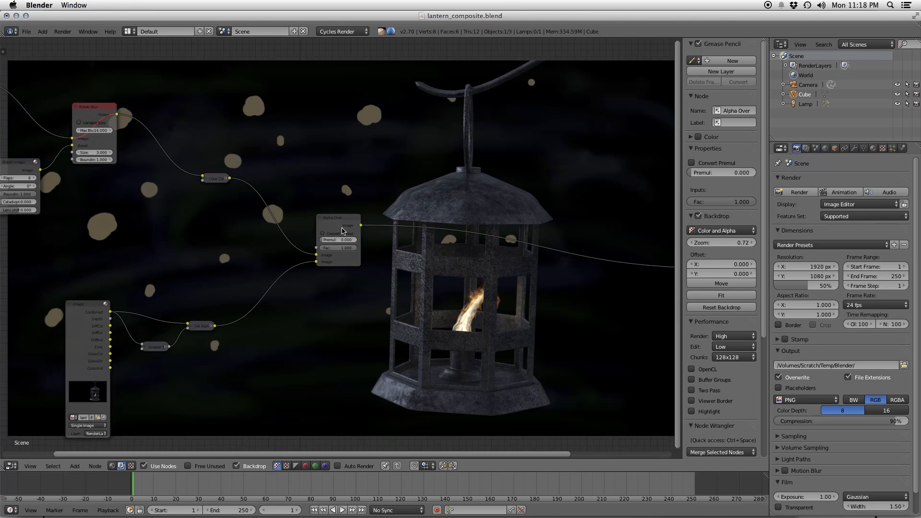
left_click_drag(336, 221, 544, 225)
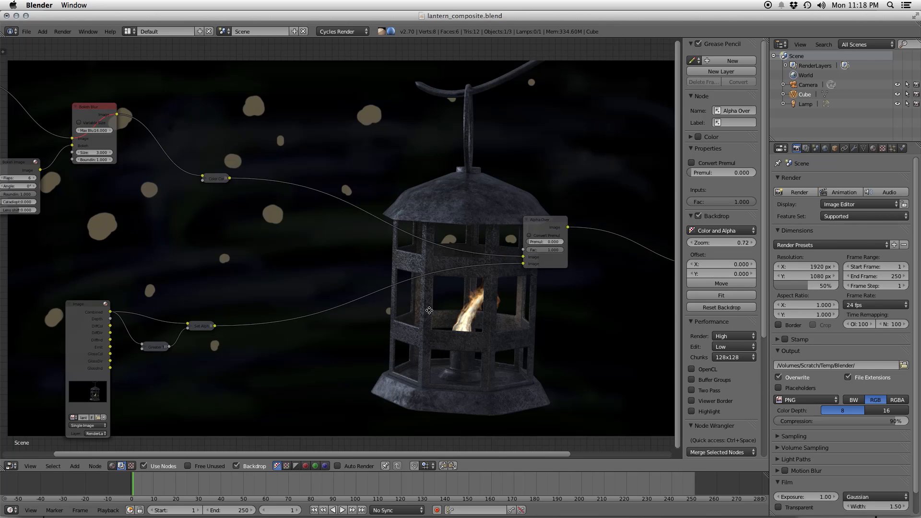
- Add a Glare node set to Fog Glow below the lantern branch and feed it from the Set Alpha node
middle_click_drag(425, 324, 437, 269)
key("shift+a")
mouse_move(422, 286)
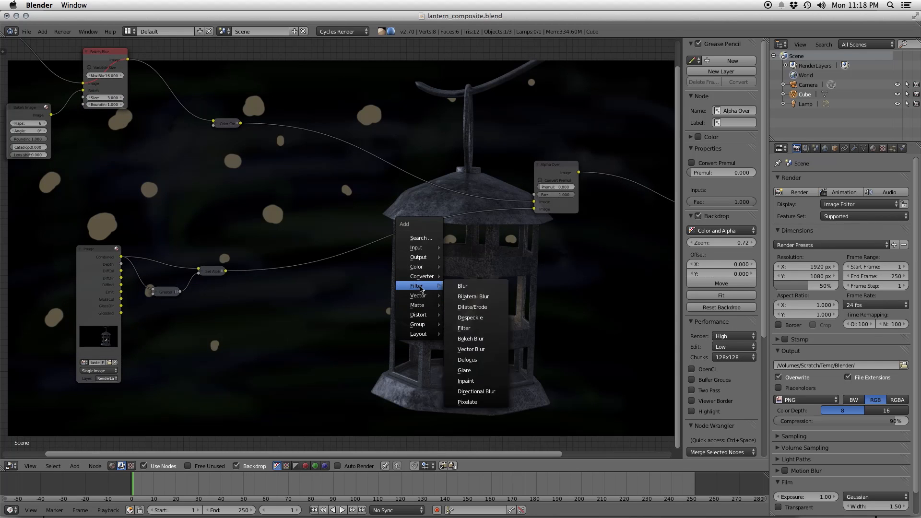
left_click(464, 370)
left_click(337, 282)
left_click_drag(225, 272, 342, 369)
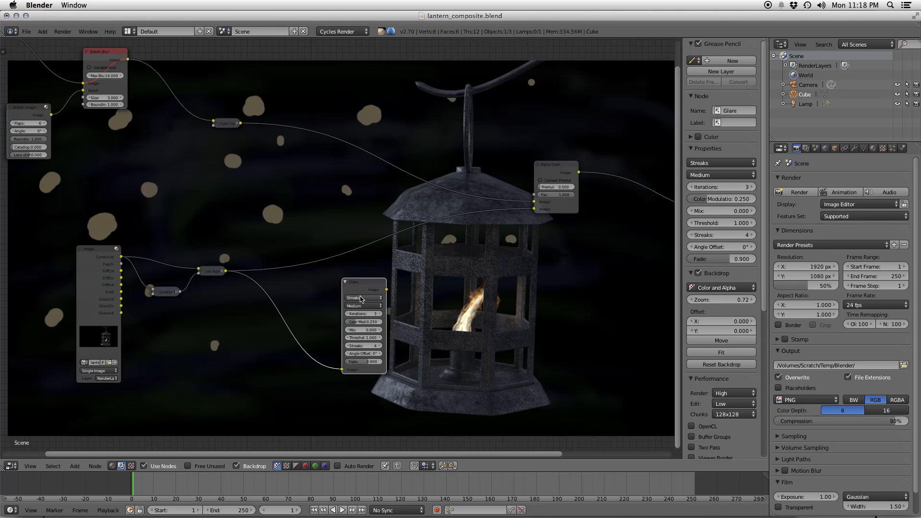
left_click(359, 297)
left_click(355, 277)
left_click_drag(355, 274, 309, 301)
- Insert a Mix node in Add mode before Alpha Over and connect the Fog Glow Glare to its second image input
key("shift+a")
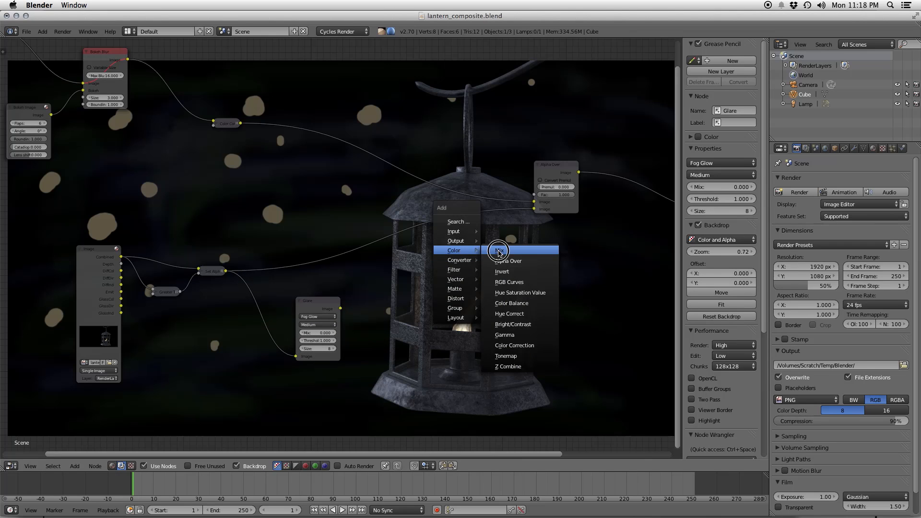
left_click(500, 254)
left_click(409, 205)
left_click(424, 232)
left_click(425, 220)
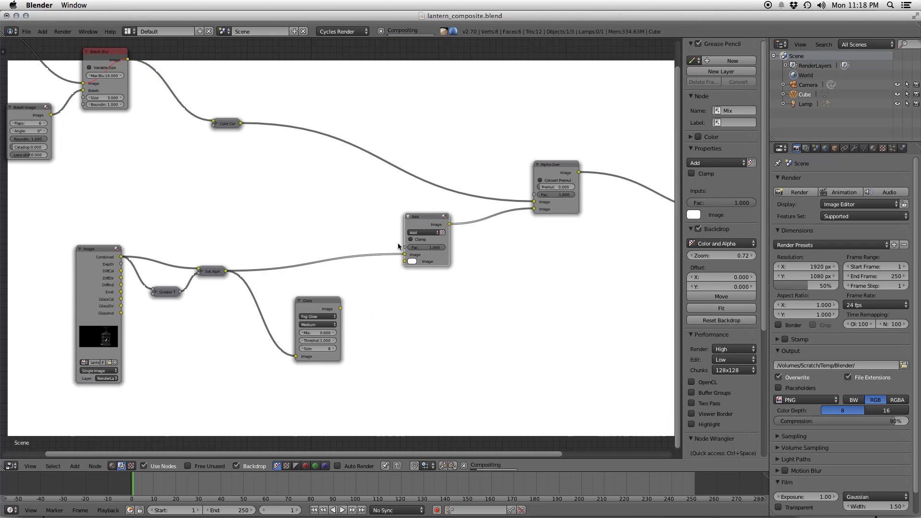
left_click_drag(341, 309, 407, 262)
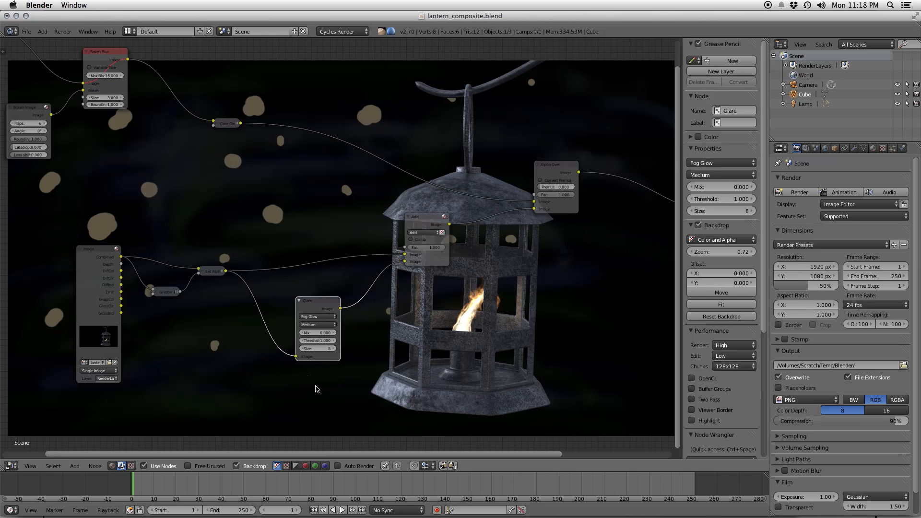
- Set the Fog Glow Glare's mix to 1 and the Add node's factor to 25
left_click(317, 332)
type("1")
key("Return")
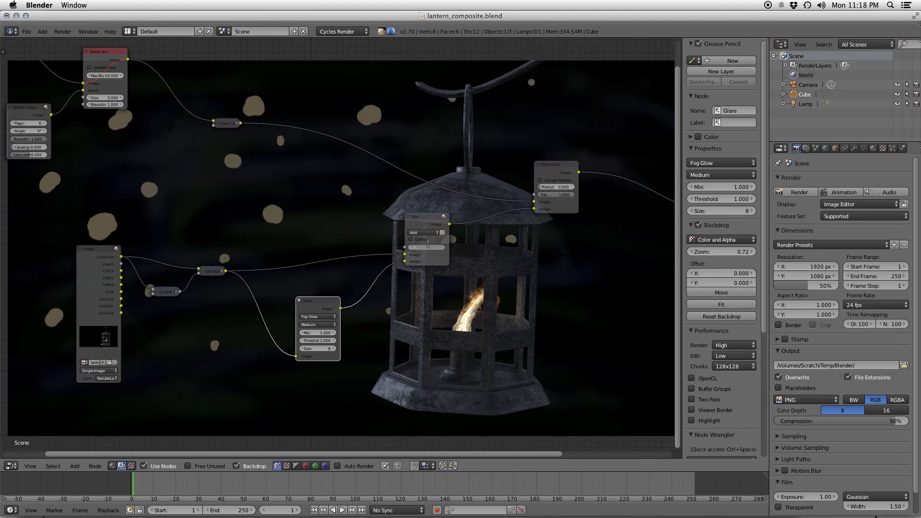
key("Return")
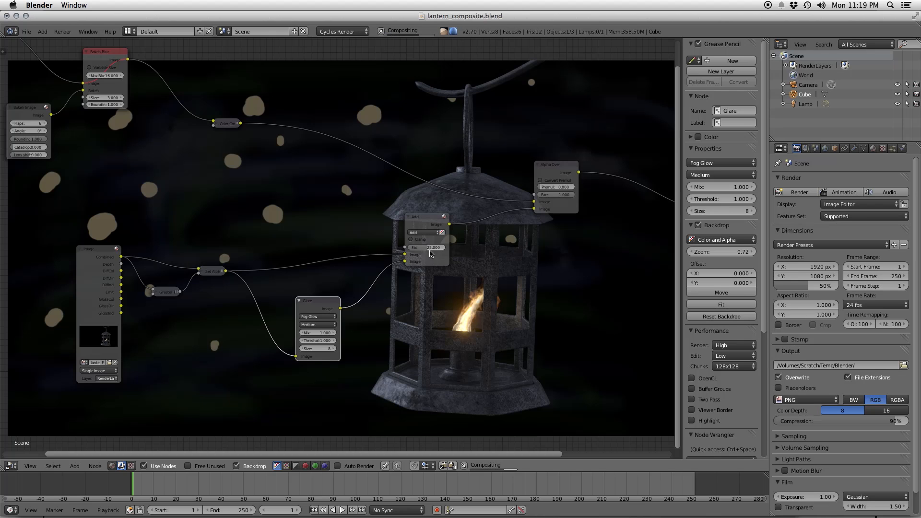
- Move the Alpha Over node and the output frame farther along to make room for a second glare
middle_click_drag(430, 253, 384, 253)
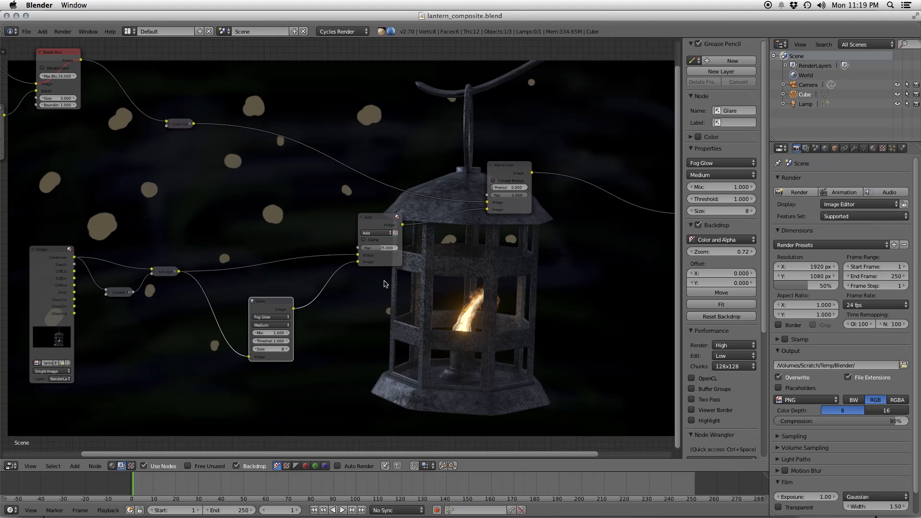
middle_click_drag(543, 273, 409, 301)
key("a")
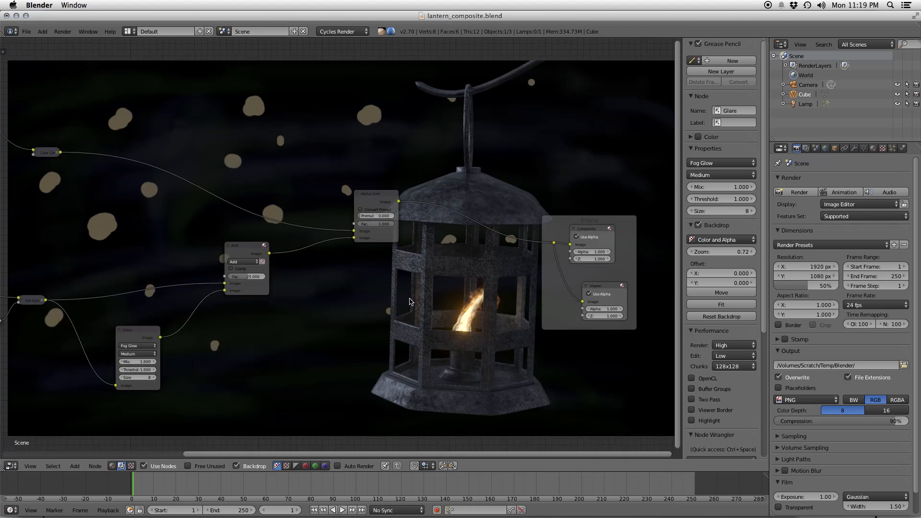
right_click(382, 200)
key("g")
left_click(478, 202)
key("a")
key("b")
left_click_drag(443, 181, 556, 331)
key("g")
left_click(640, 283)
key("a")
- Duplicate the Glare and Add nodes, then link the copies between the first pair and the Alpha Over node
right_click(232, 254)
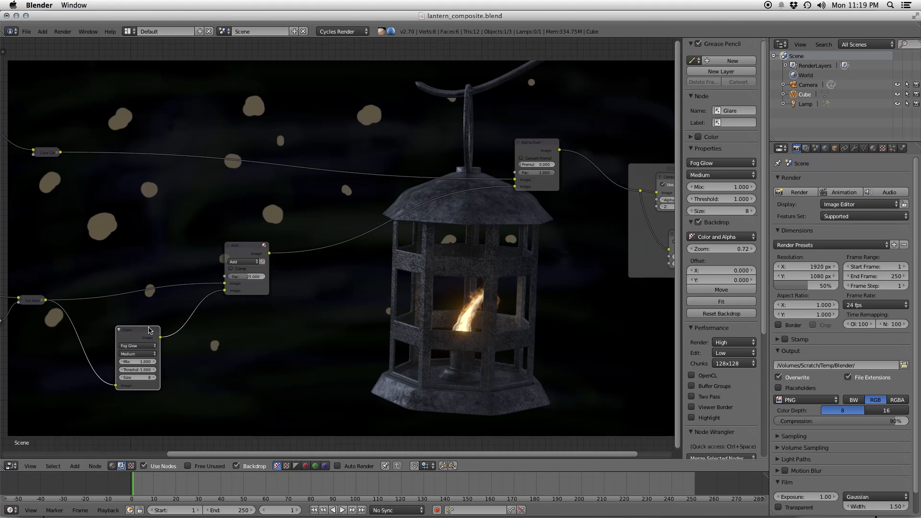
key("shift+d")
left_click(389, 235)
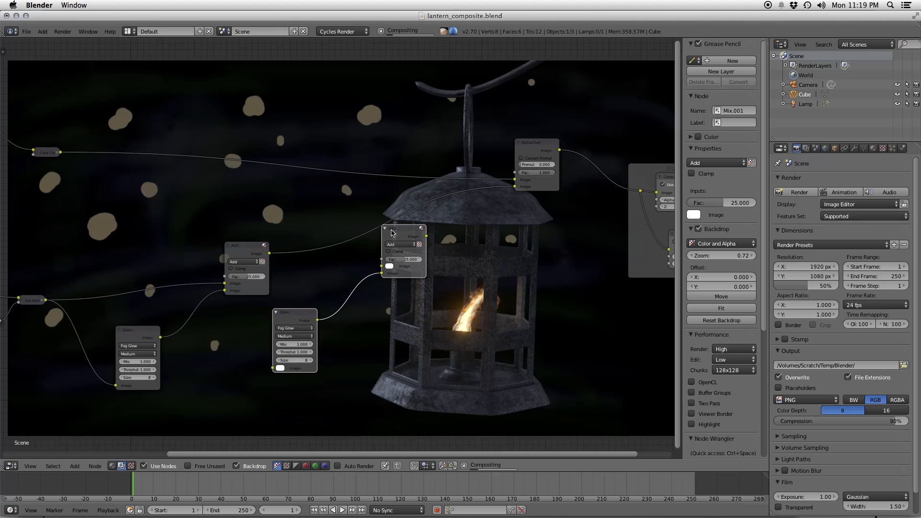
left_click_drag(268, 254, 382, 265)
left_click_drag(426, 236, 511, 186)
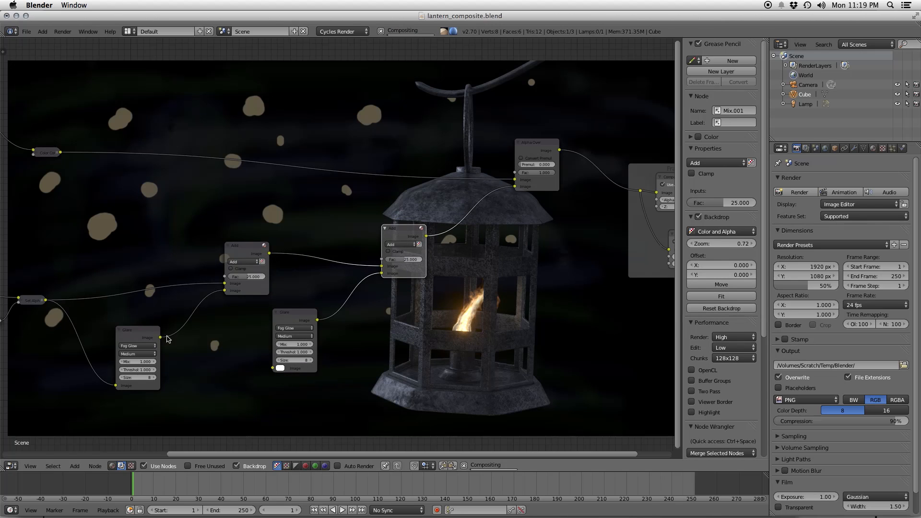
left_click_drag(160, 337, 273, 368)
- Switch the duplicated Glare node to Streaks with 2 streaks
left_click(290, 329)
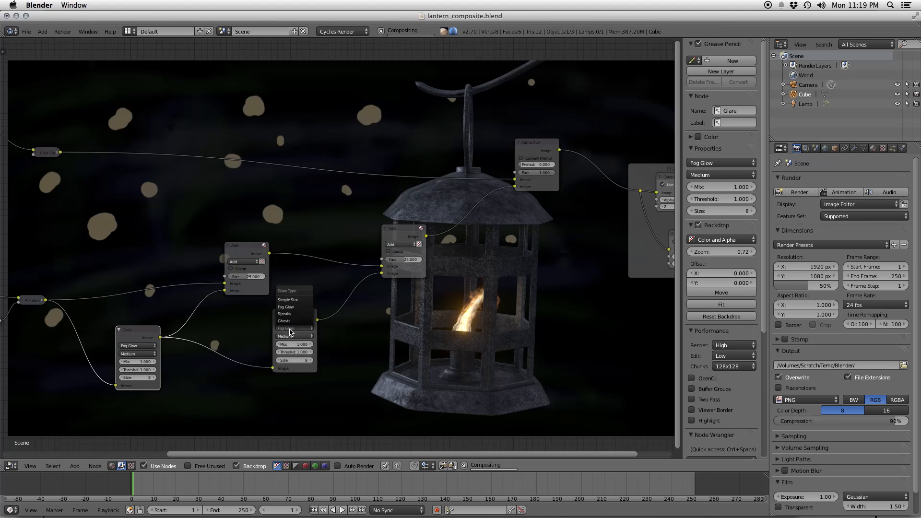
left_click(285, 314)
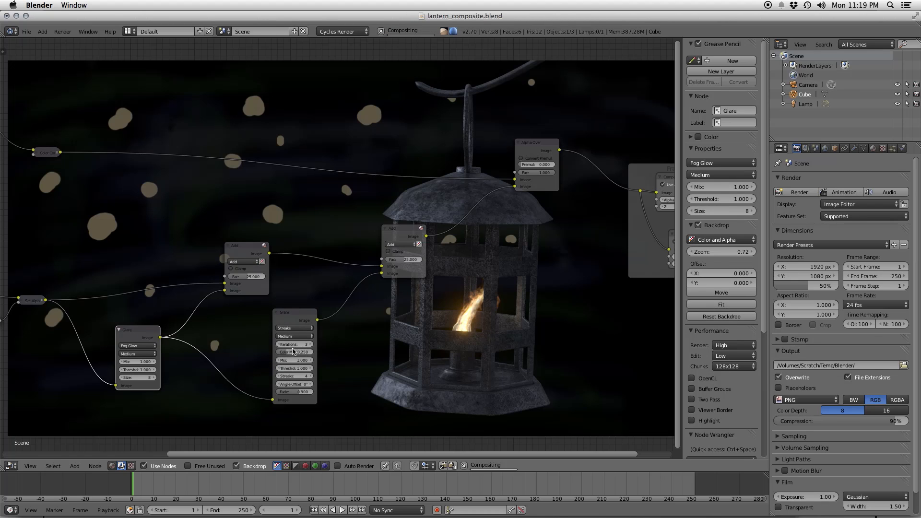
left_click(278, 379)
left_click(279, 379)
middle_click_drag(373, 386, 392, 339)
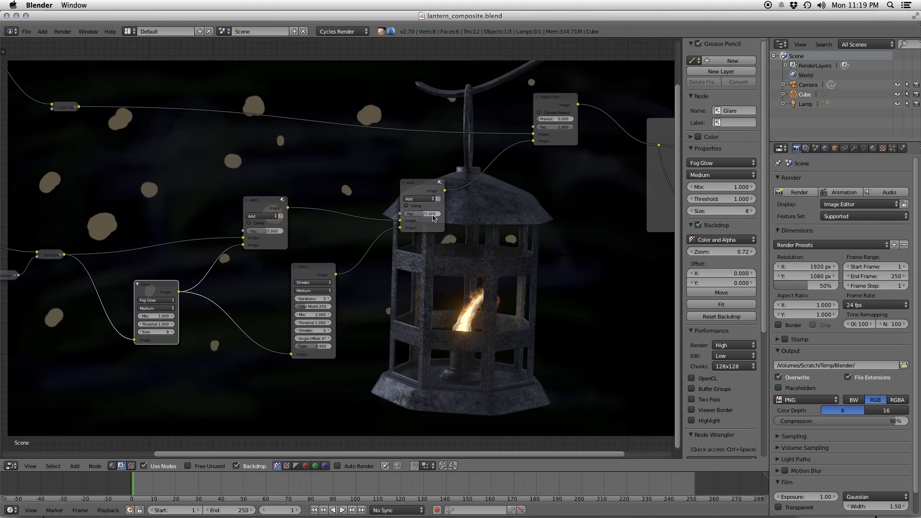
scroll(454, 306, "up", 1)
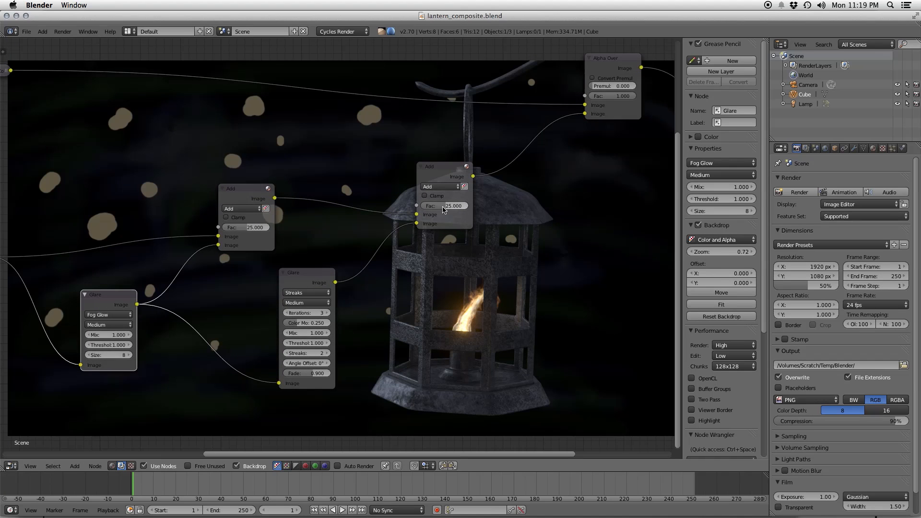
- Mute the first Add node and connect a new Viewer node to the Streaks Glare output
left_click(232, 197)
key("m")
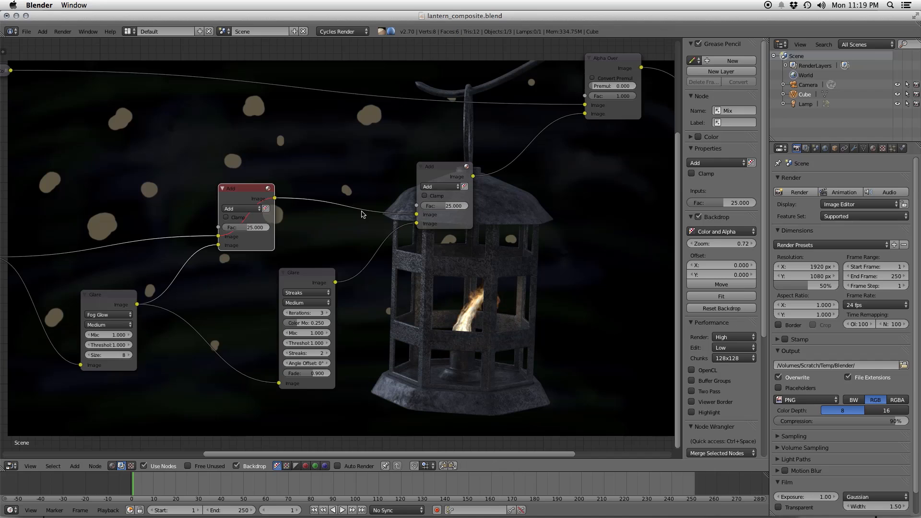
key("shift+a")
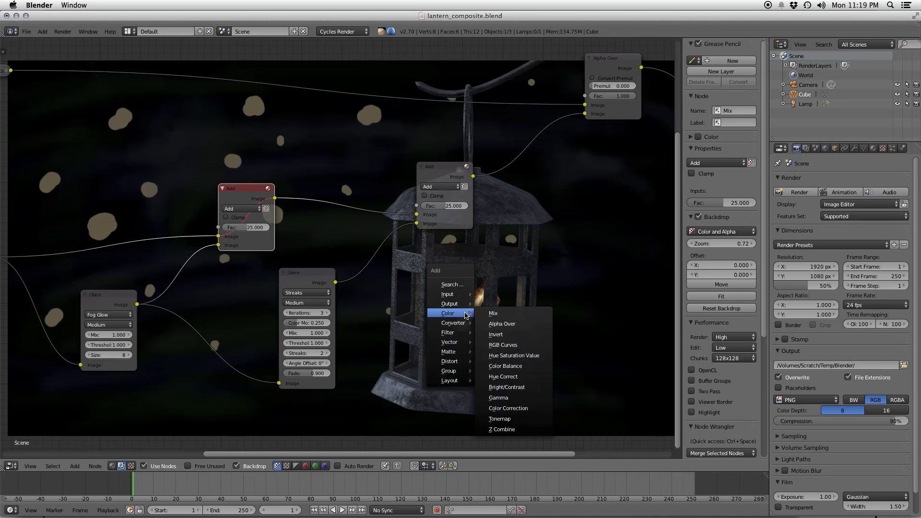
left_click(496, 310)
left_click_drag(336, 283, 419, 327)
middle_click_drag(481, 297, 353, 396)
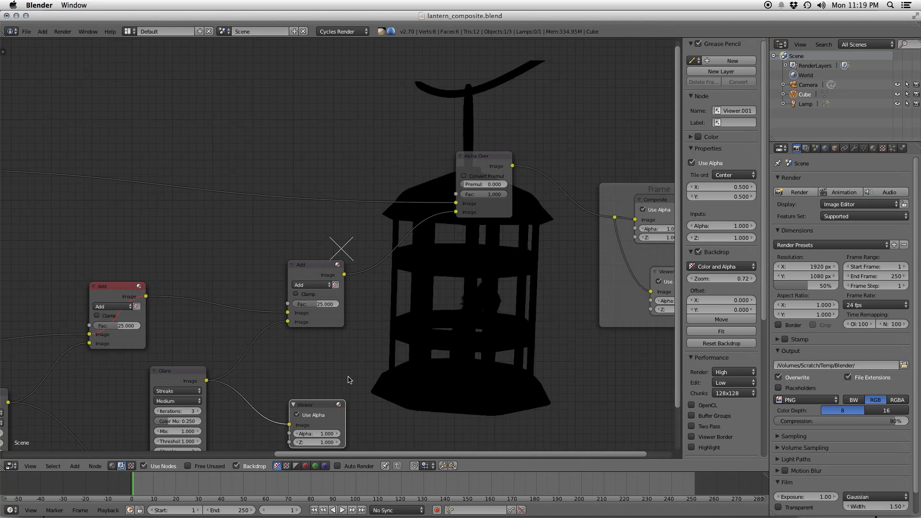
- Feed the Streaks Glare from the first Add node's output, reposition the new Viewer node, and save the file
middle_click_drag(276, 403, 470, 295)
left_click_drag(62, 254, 206, 176)
left_click_drag(341, 194, 345, 379)
left_click_drag(359, 272, 396, 262)
middle_click_drag(396, 261, 224, 332)
left_click_drag(343, 368, 406, 355)
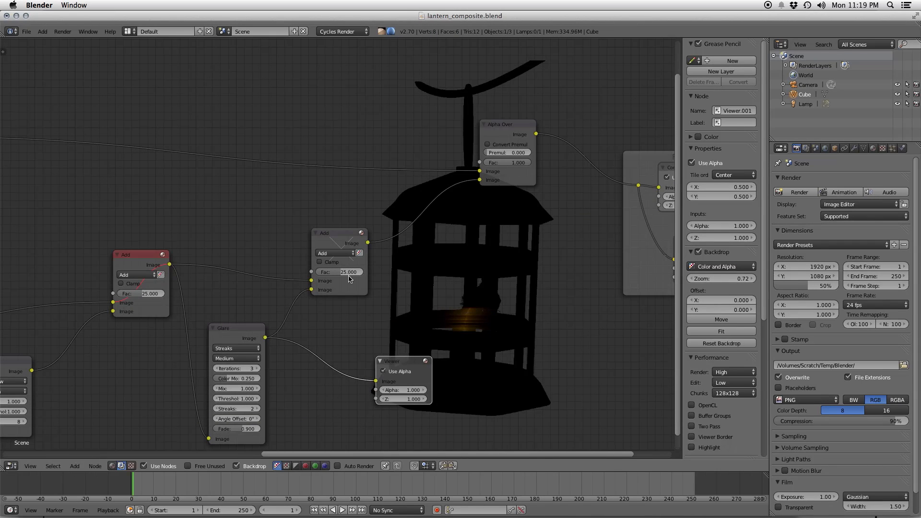
middle_click_drag(478, 287, 344, 314)
key("ctrl+s")
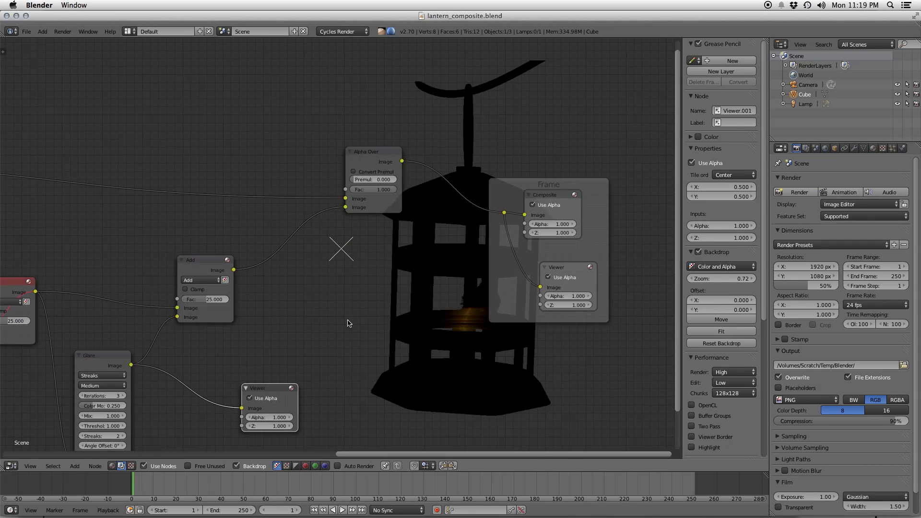
left_click(356, 319)
- Set the Streaks Glare's fade to 0.957 and its threshold to 1.2, and save the file
middle_click_drag(261, 359, 320, 331)
left_click(168, 427)
type("0.9")
key("Return")
left_click_drag(171, 428, 176, 427)
left_click(182, 398)
left_click(183, 398)
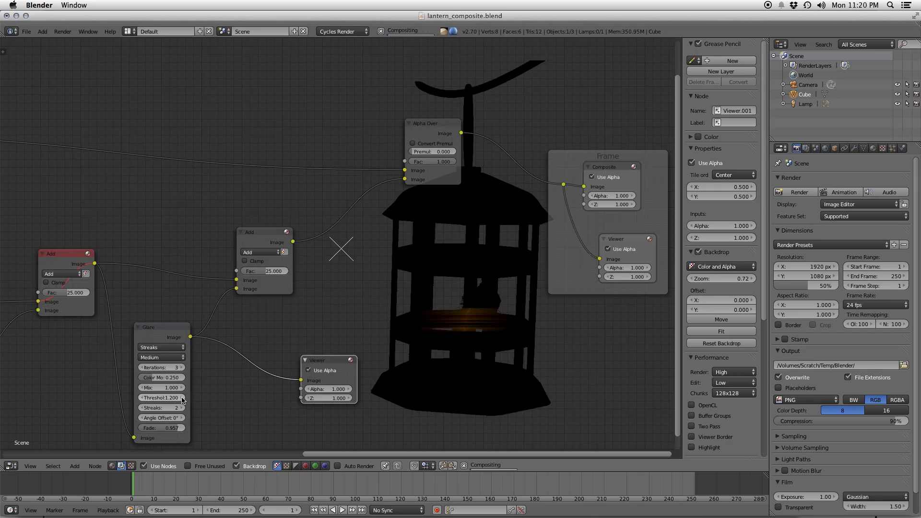
key("super+s")
left_click(397, 235)
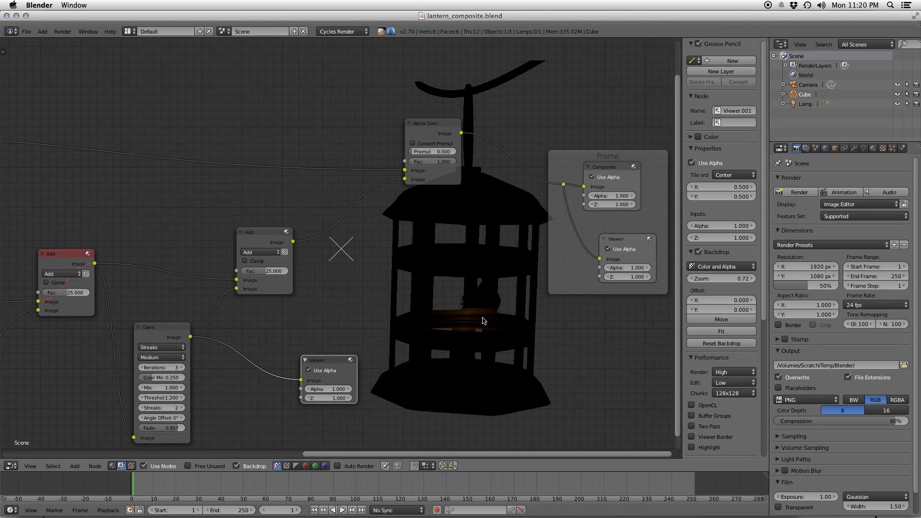
- Show the full composite through the original Viewer node and set the second Add node's factor to 2
left_click(634, 239)
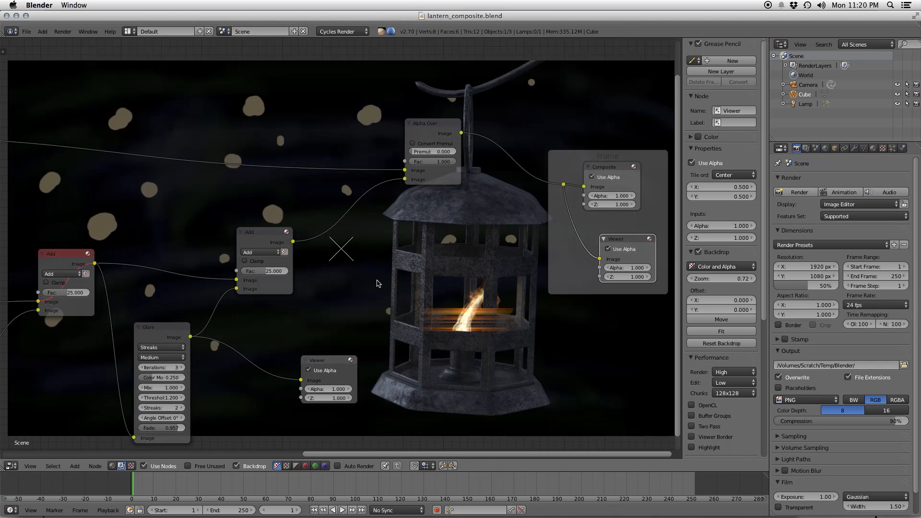
middle_click_drag(301, 274, 314, 309)
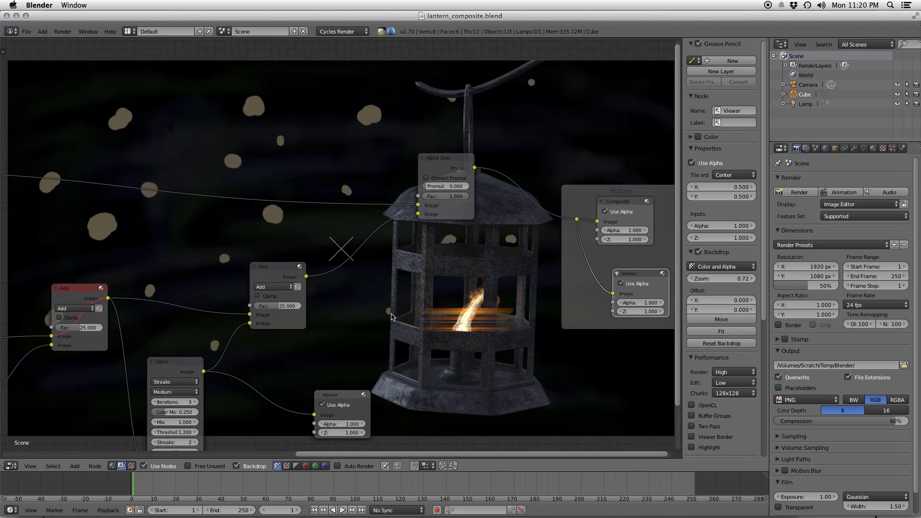
left_click(284, 307)
type("1")
key("Return")
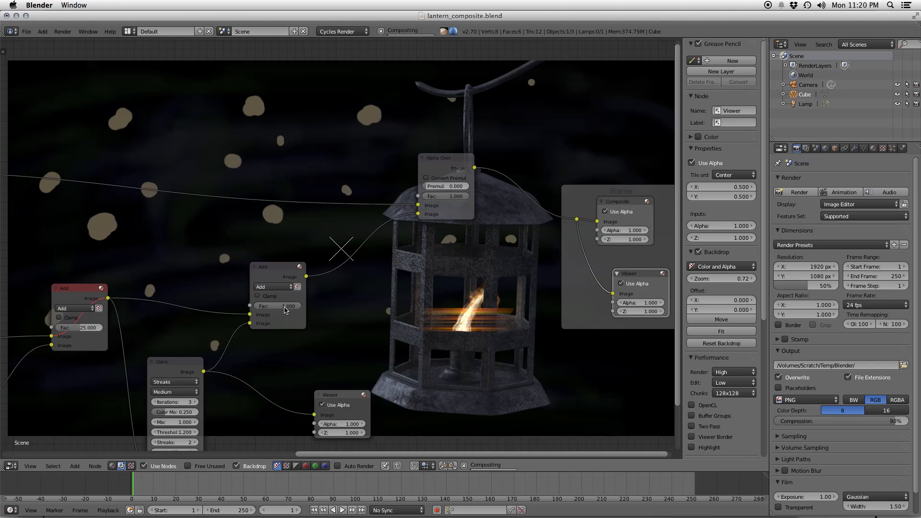
left_click(285, 308)
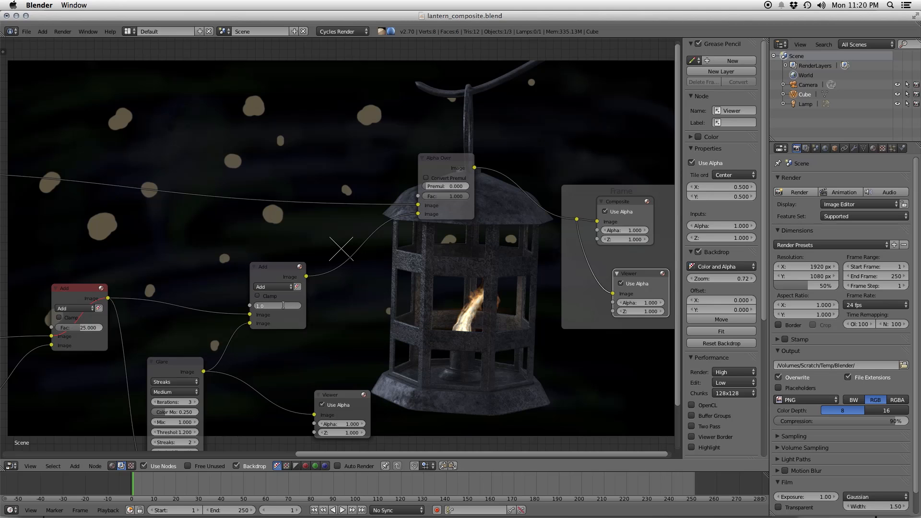
type("2")
key("Return")
middle_click_drag(282, 329, 327, 304)
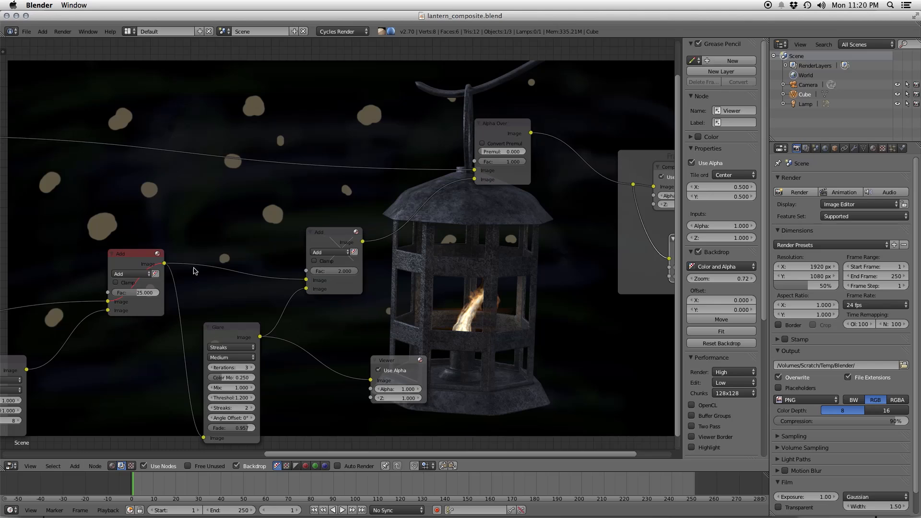
- Unmute the first Add node and save the file, keeping the second Add node's factor at 2
left_click(167, 265)
key("m")
key("ctrl+s")
left_click(375, 302)
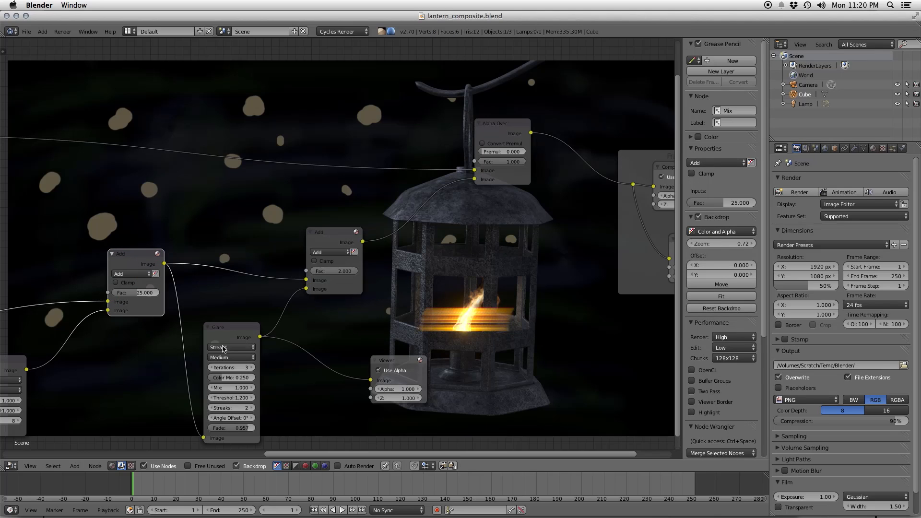
left_click(343, 272)
key("Return")
middle_click_drag(160, 359, 267, 312)
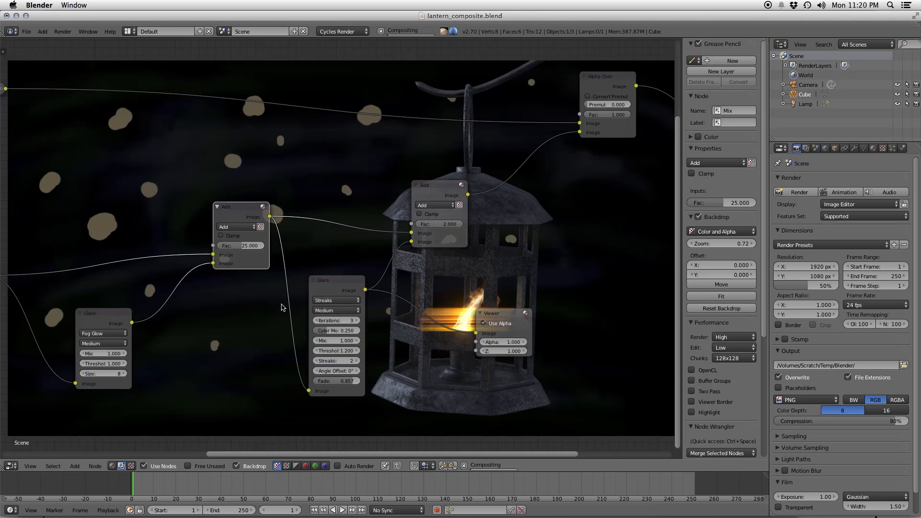
- Feed the Streaks Glare from the Fog Glow Glare's output and set the second Add node's factor to 2.5
middle_click_drag(81, 298, 212, 279)
mouse_move(119, 256)
left_mouse_down()
mouse_move(457, 381)
mouse_move(442, 372)
left_mouse_up()
middle_click_drag(508, 322, 282, 383)
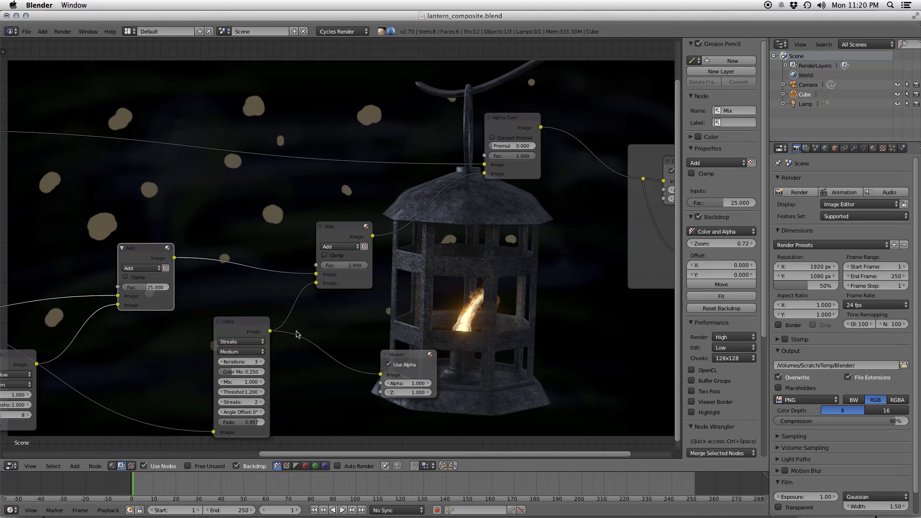
left_click(352, 267)
key("Return")
- Move the frame holding the Composite and Viewer nodes farther away from the Alpha Over node to make room
middle_click_drag(429, 248, 168, 363)
scroll(180, 345, "down", 4)
middle_click_drag(178, 326, 129, 281)
left_click_drag(320, 222, 597, 221)
- Add an Ellipse Mask node in the space between the Alpha Over node and the output frame
key("shift+a")
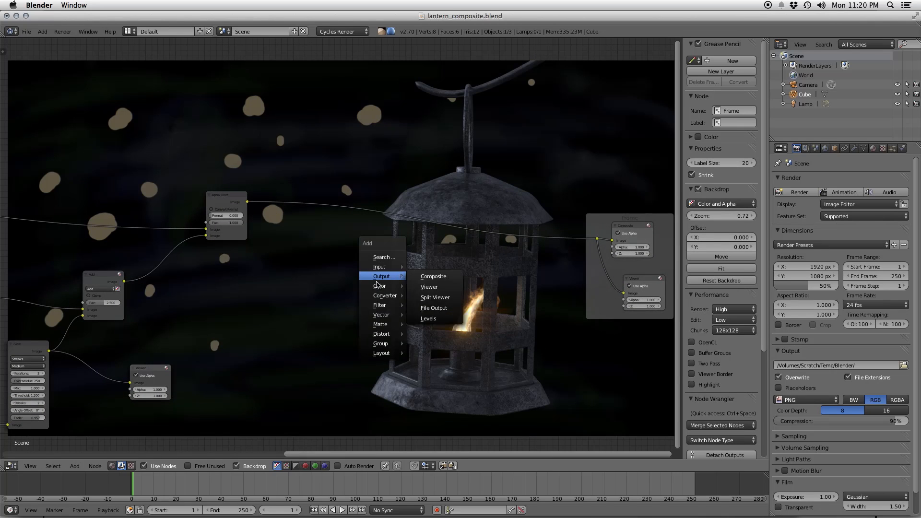
mouse_move(383, 291)
mouse_move(382, 272)
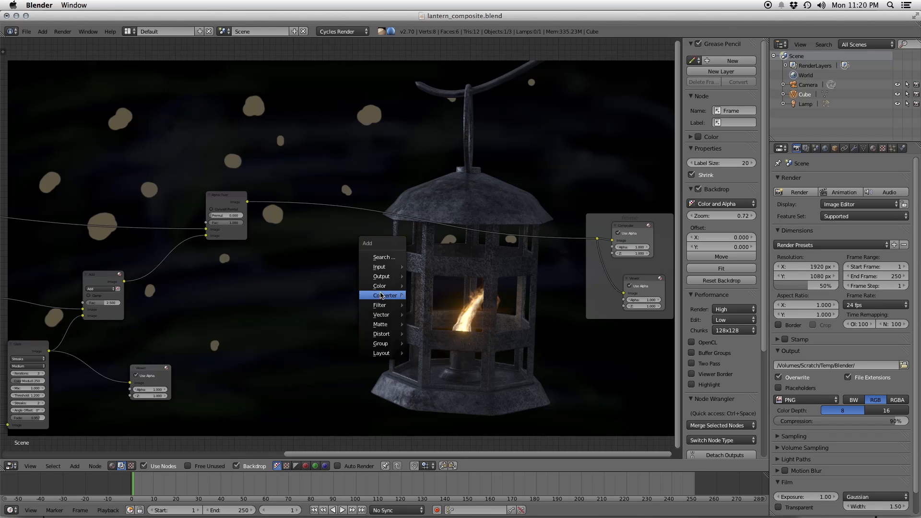
mouse_move(385, 340)
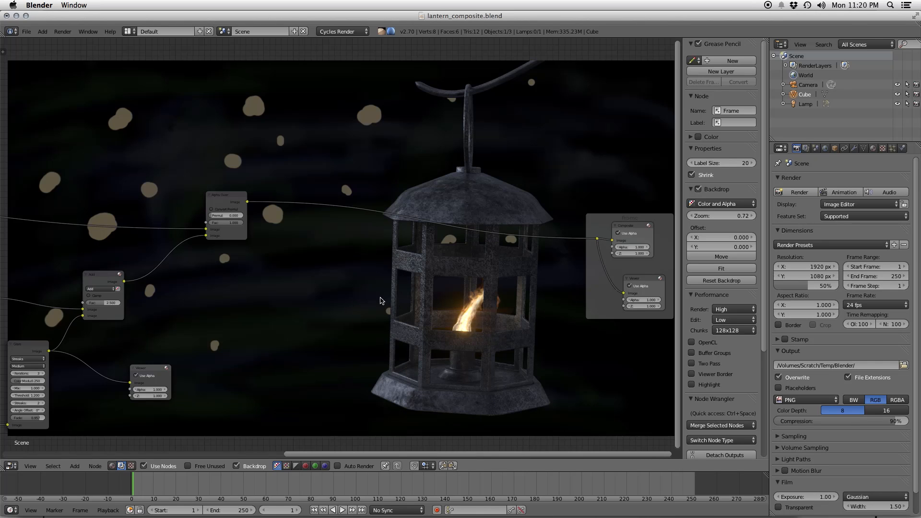
key("shift+a")
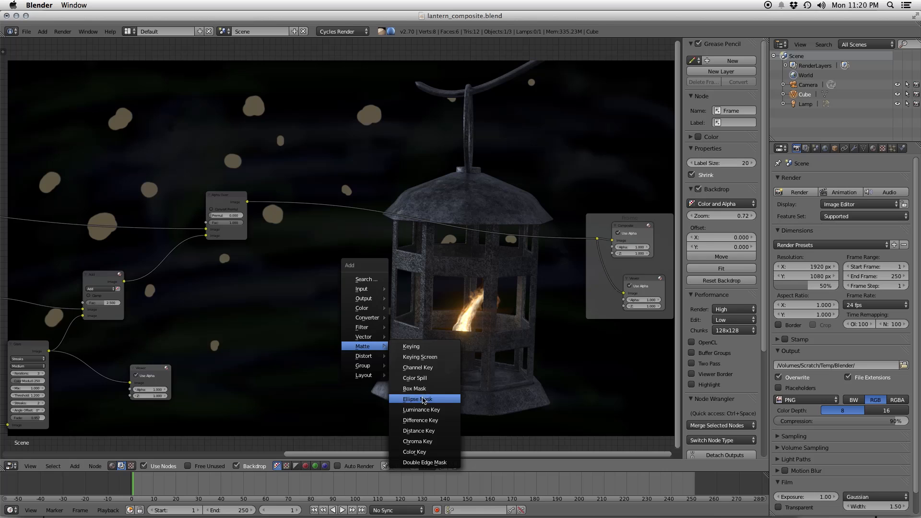
left_click(424, 400)
left_click(321, 363)
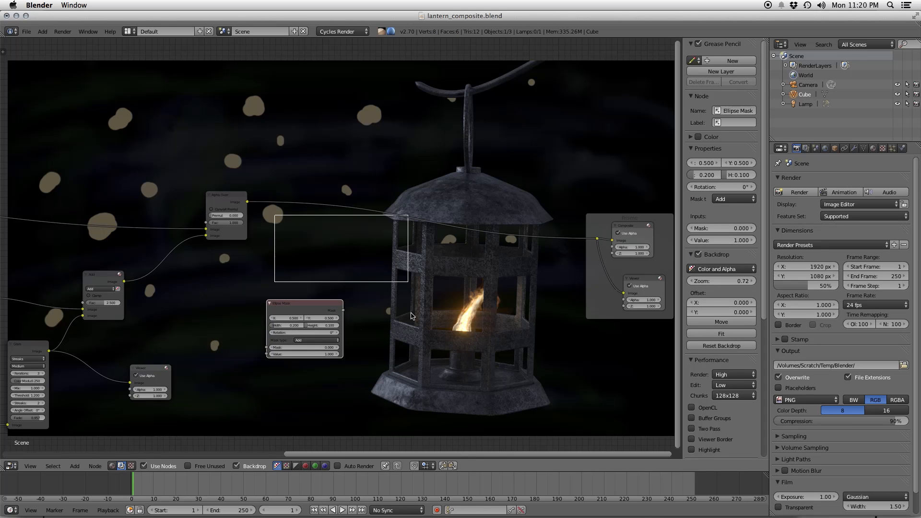
- Move the separate Viewer node beside the Ellipse Mask and feed it the mask output
left_click_drag(146, 377, 449, 359)
left_click_drag(344, 311, 427, 341)
scroll(348, 356, "up", 3)
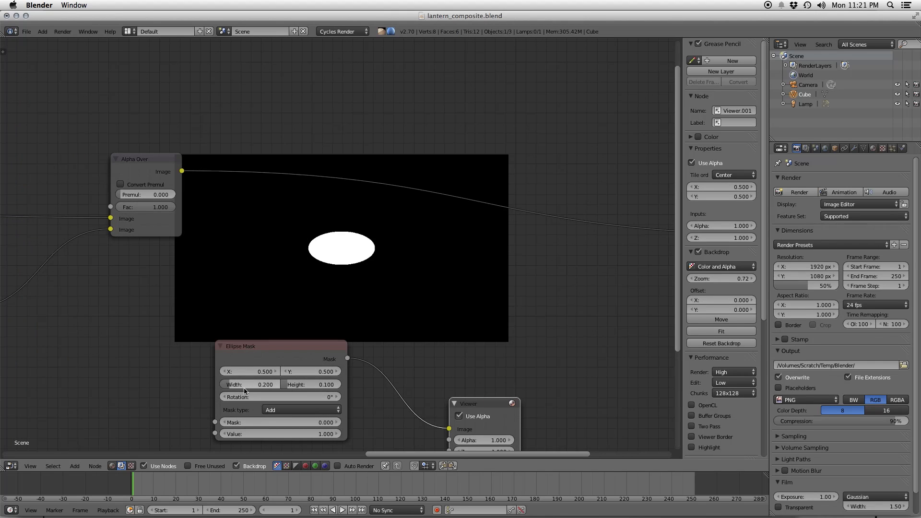
- Resize the Ellipse Mask to a width of 0.955 and a height of 0.509
left_click_drag(243, 388, 264, 388)
left_click(260, 386)
type(".9")
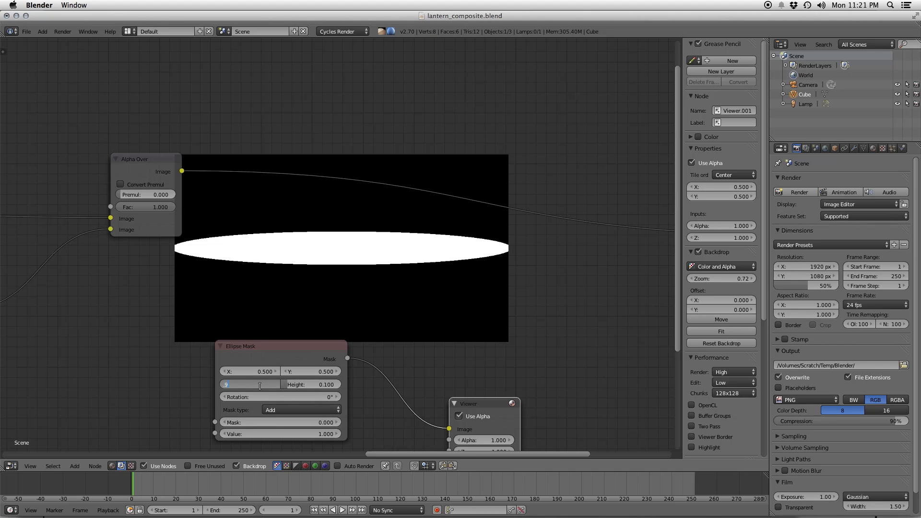
key("Tab")
type(".6")
key("Return")
left_click_drag(311, 384, 311, 387)
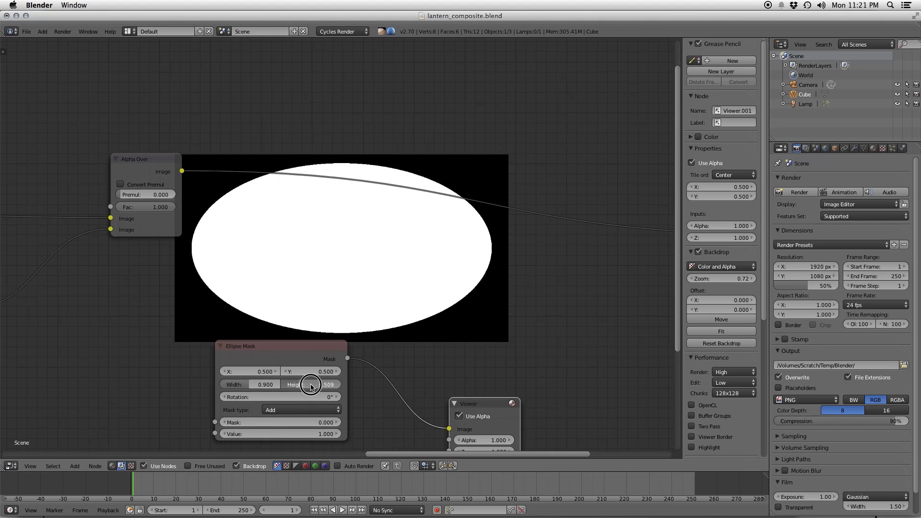
left_click_drag(245, 388, 245, 388)
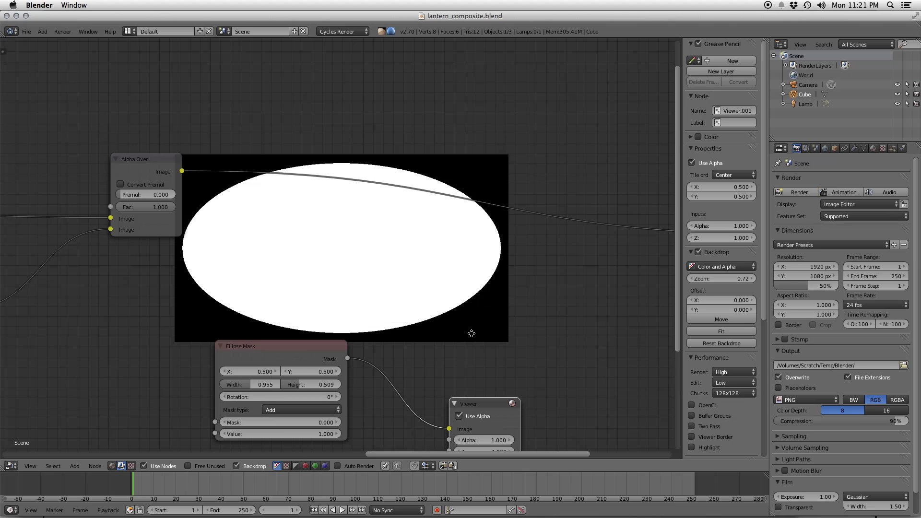
- Insert a Mix node on the link between Alpha Over and the output frame, and set it to Multiply
middle_click_drag(472, 333, 296, 316)
key("shift+a")
mouse_move(372, 215)
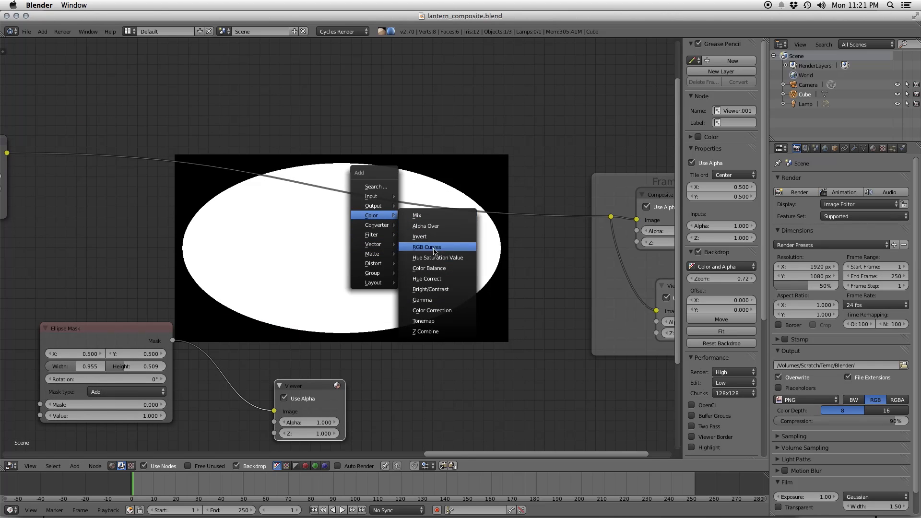
left_click(417, 216)
left_click(399, 205)
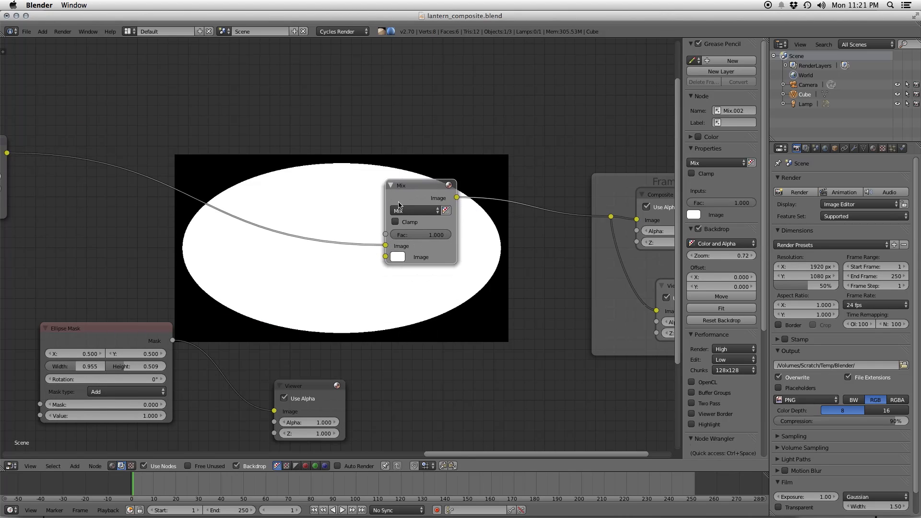
left_click(403, 210)
left_click(405, 244)
left_click(409, 209)
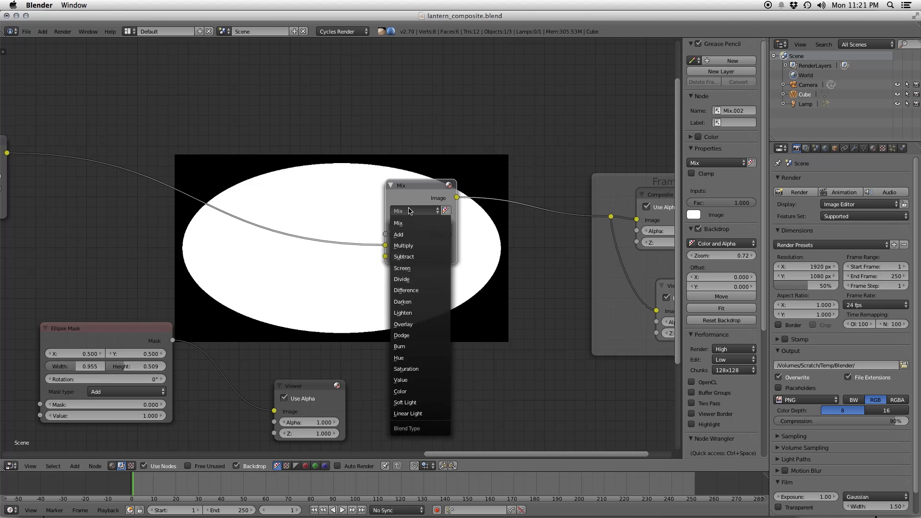
left_click(403, 246)
- Connect the ellipse mask to the Multiply node's second image input and show the composite through the framed Viewer
left_click_drag(172, 340, 392, 258)
left_click(662, 287)
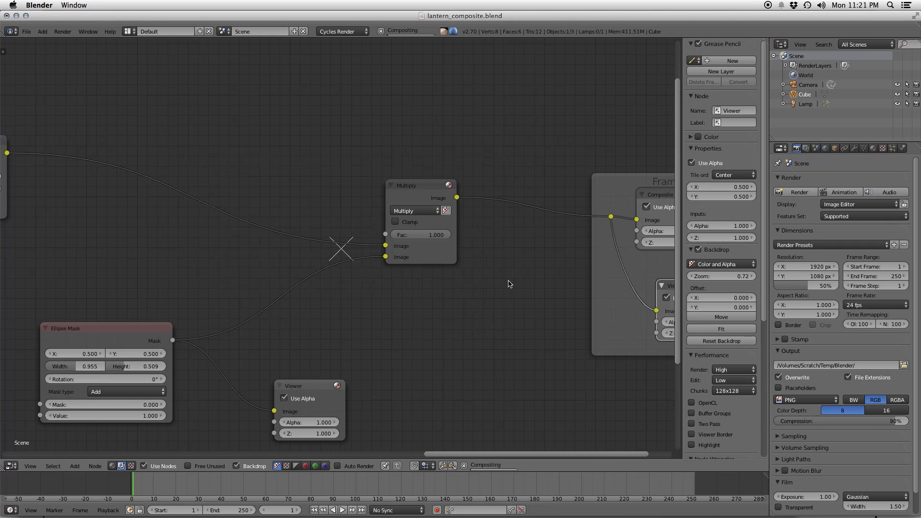
scroll(457, 341, "up", 5)
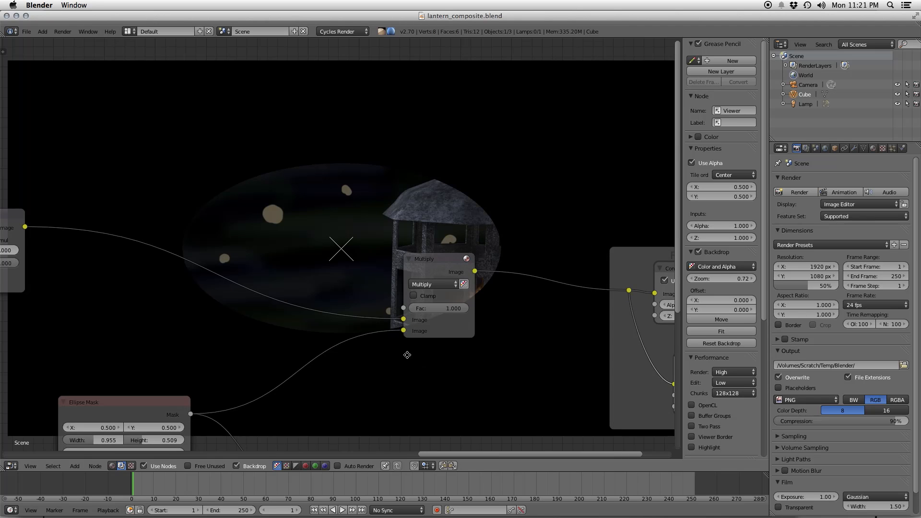
- Insert a Blur node on the link between the Ellipse Mask and the Multiply node
middle_click_drag(405, 354, 435, 301)
key("shift+a")
mouse_move(393, 332)
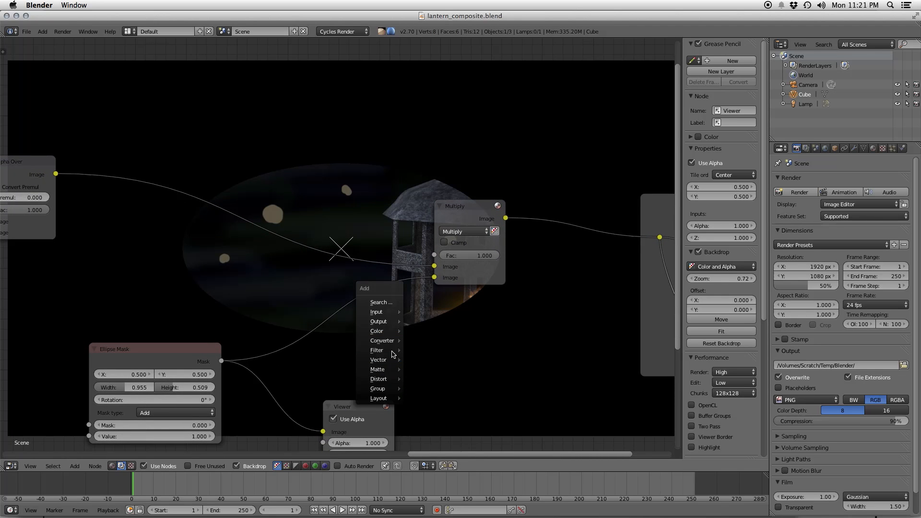
mouse_move(394, 350)
left_click(438, 351)
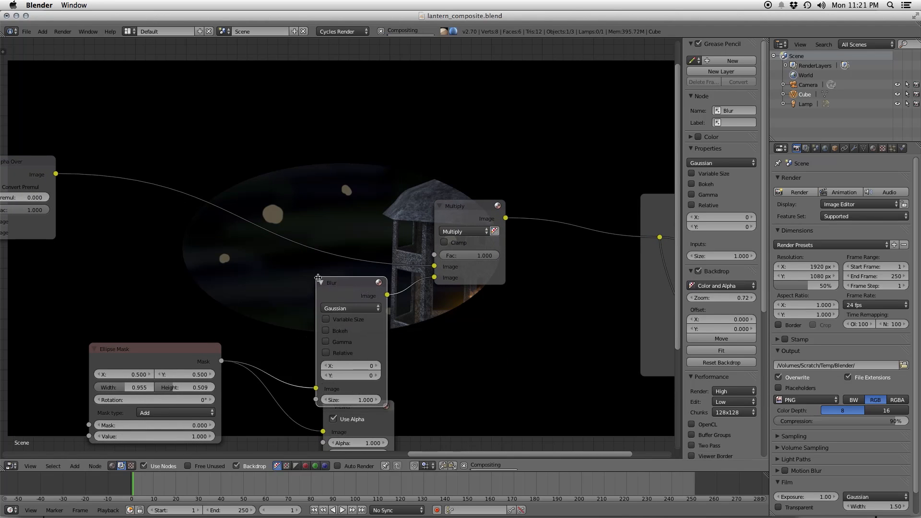
left_click(323, 283)
- Move the mask's Viewer node clear of the Blur node, showing the mask in the backdrop
middle_click_drag(410, 389, 419, 292)
left_click_drag(388, 312, 394, 375)
middle_click_drag(457, 290, 436, 341)
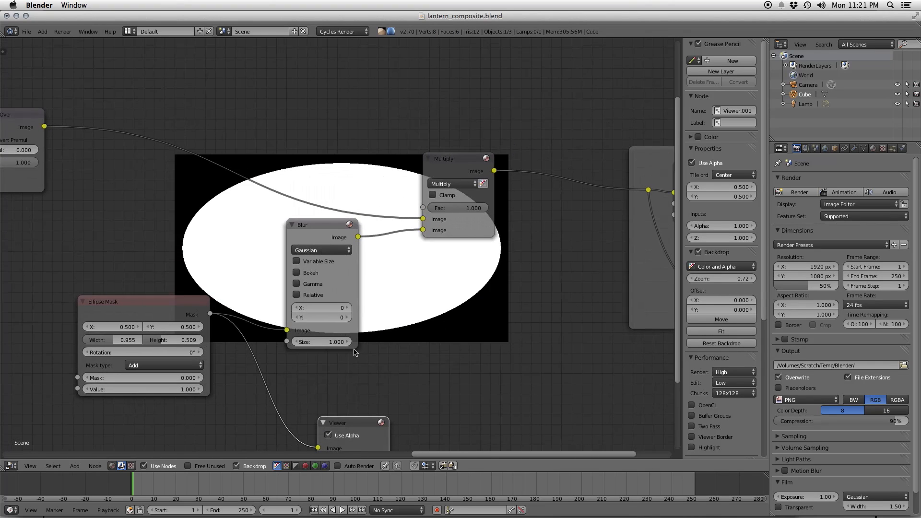
- Try an X position of 1 for the Ellipse Mask and restore it to 0.5
left_click(118, 328)
type("1")
key("Tab")
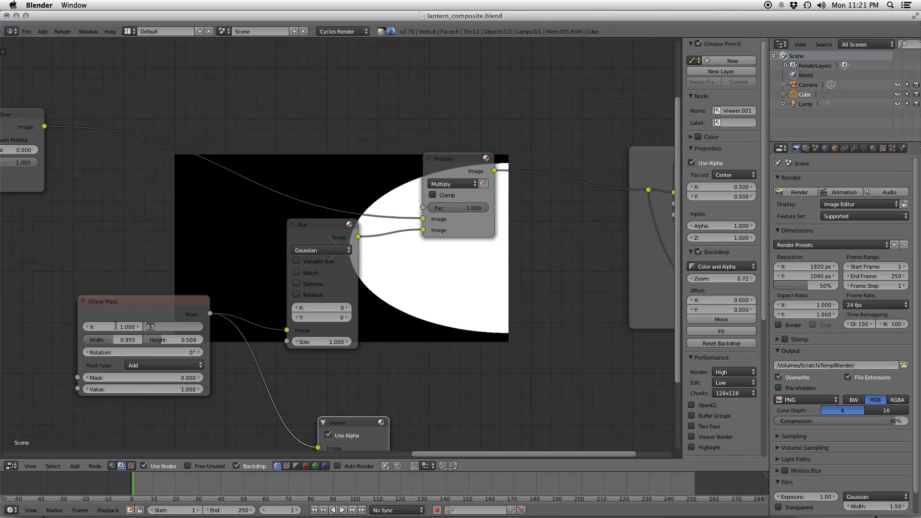
key("shift+Tab")
type("0.5")
key("Return")
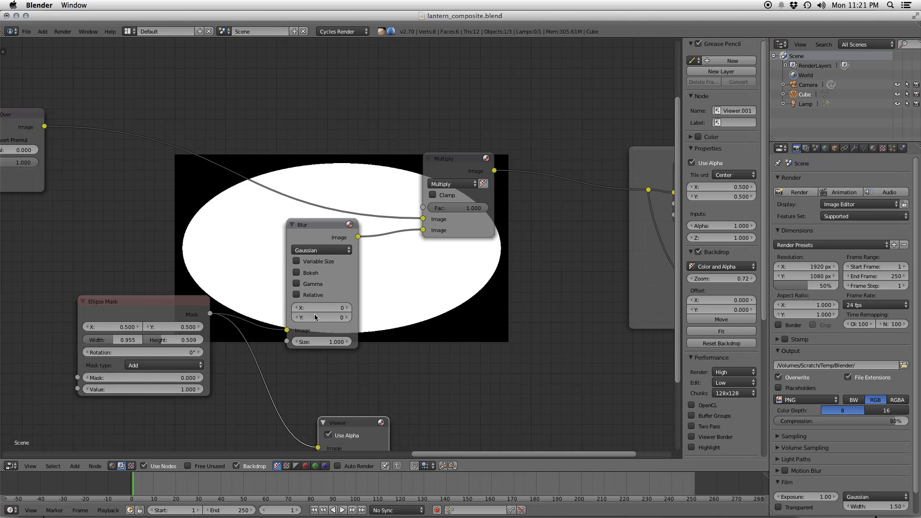
- Try the Not mask type on the Ellipse Mask and switch it back to Add
left_click(154, 366)
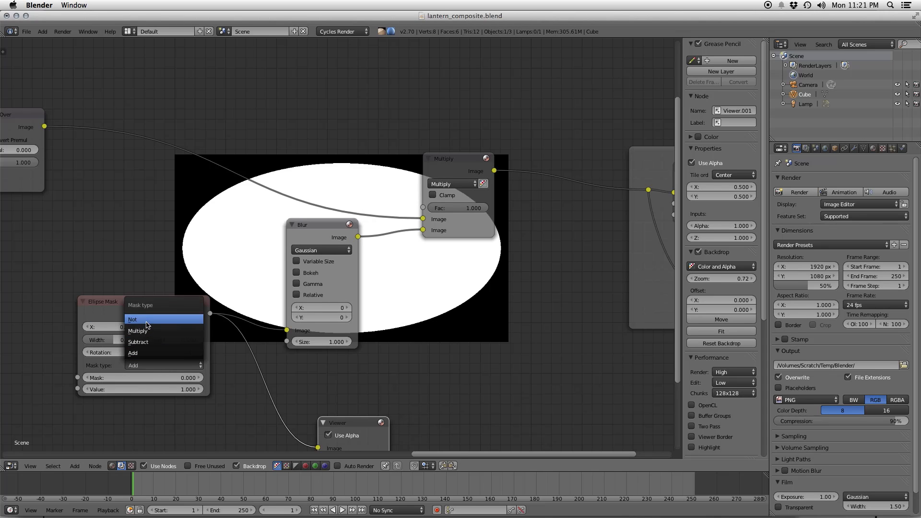
left_click(147, 320)
left_click(150, 366)
left_click(158, 354)
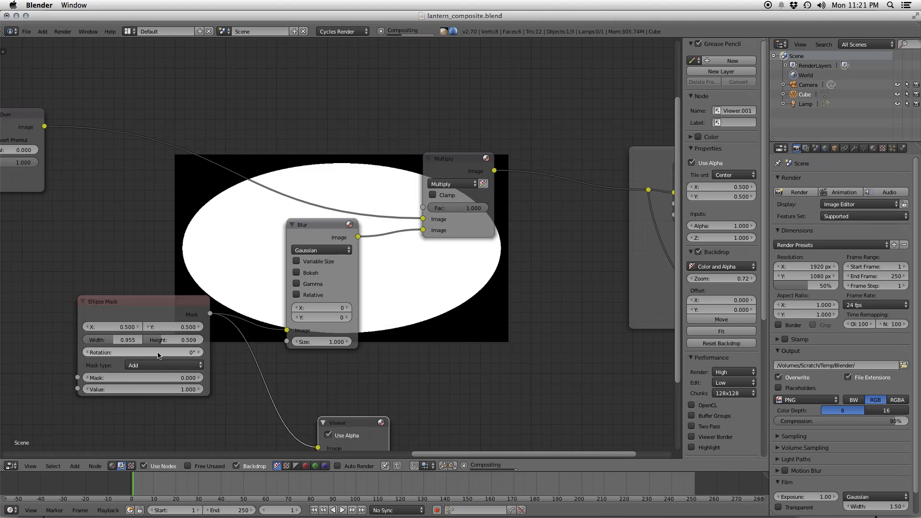
- Raise the render resolution percentage to 100% and show the full composite through the framed Viewer
key("Home")
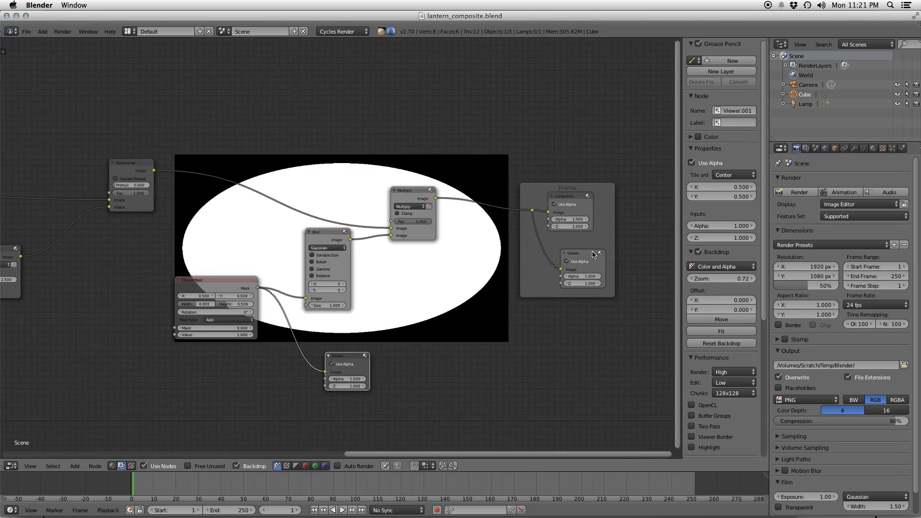
left_click_drag(810, 287, 897, 324)
left_click(591, 255)
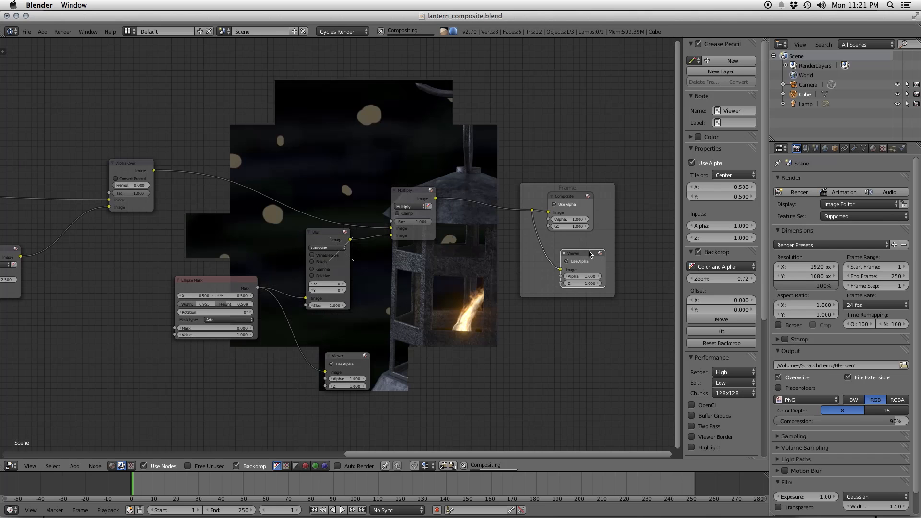
scroll(335, 334, "up", 2)
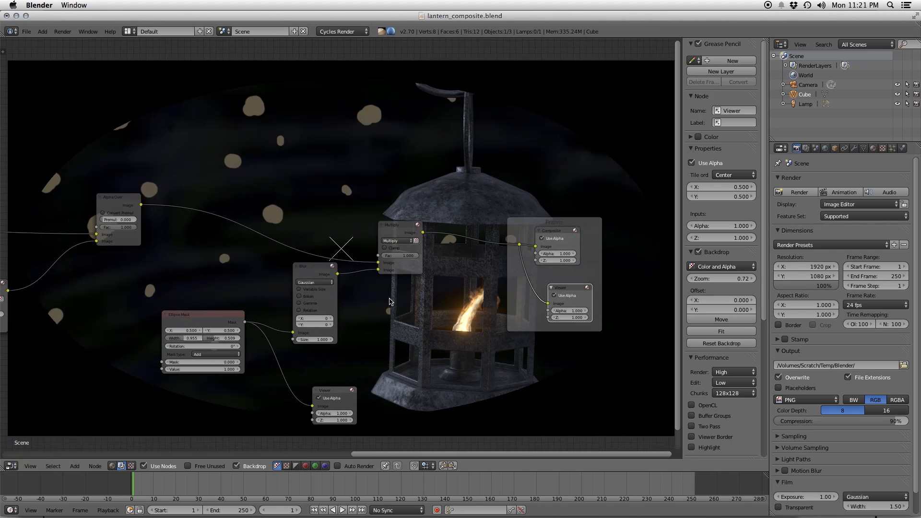
- Set the Blur node's X and Y to 1 and its filter type to Fast Gaussian
left_click(329, 338)
left_click(329, 345)
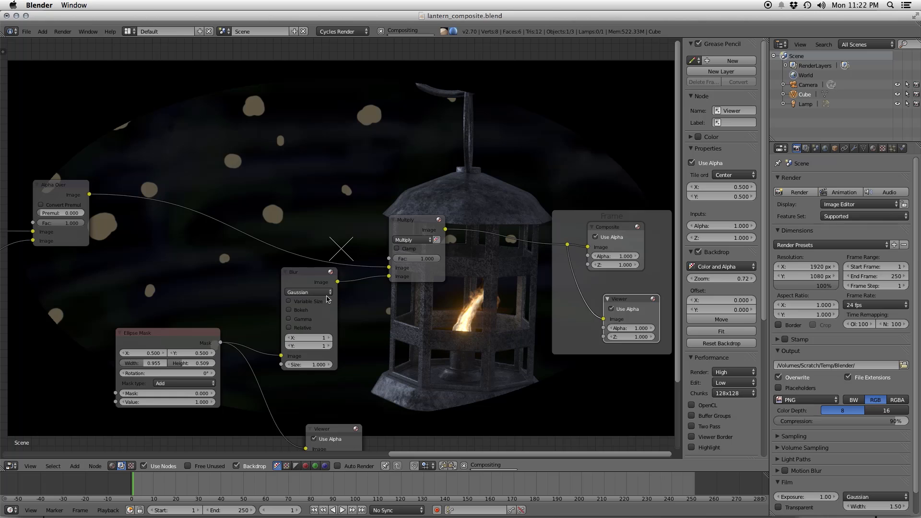
left_click(326, 299)
left_click(319, 291)
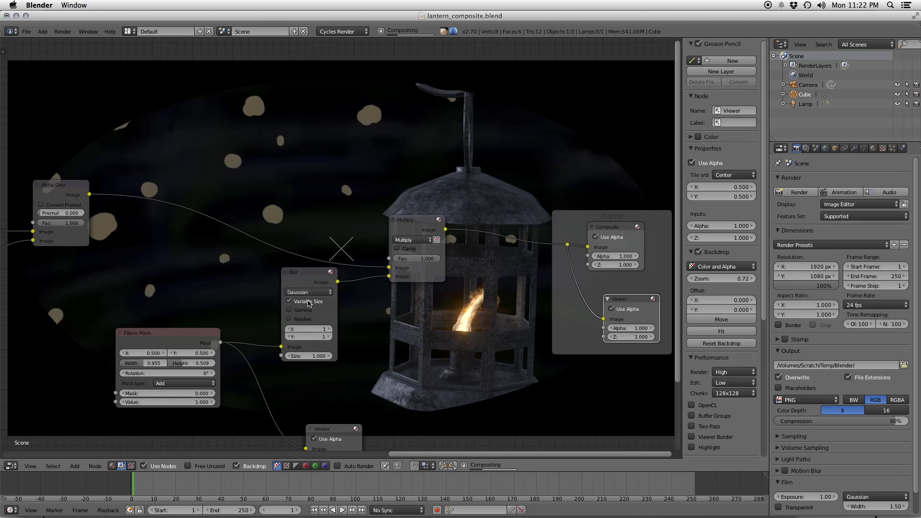
left_click(308, 302)
left_click(311, 294)
left_click(308, 239)
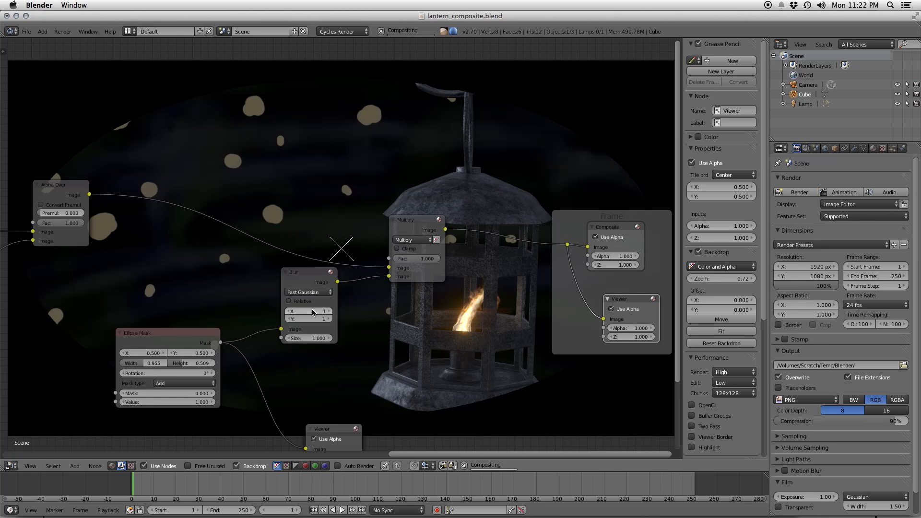
- Set the Blur node's size to 25, increase it to 160, and save the file
left_click(308, 339)
type("25")
key("Return")
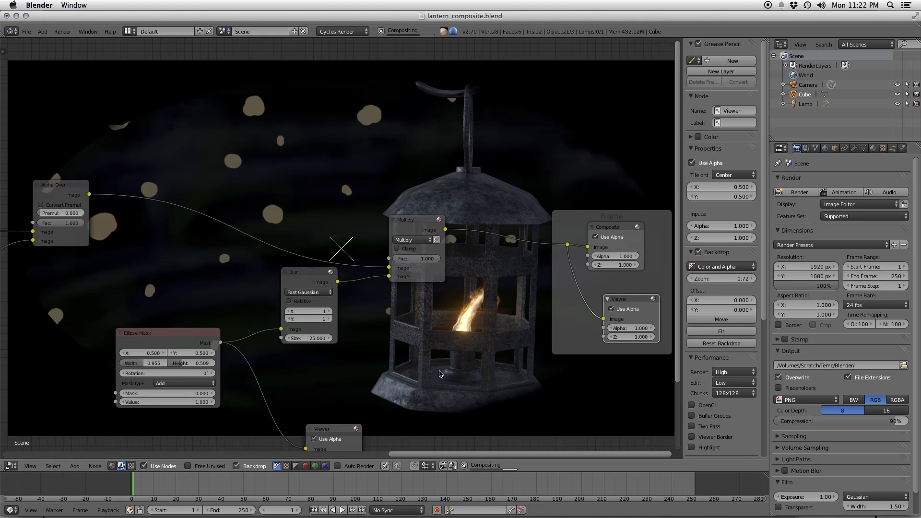
left_click(314, 338)
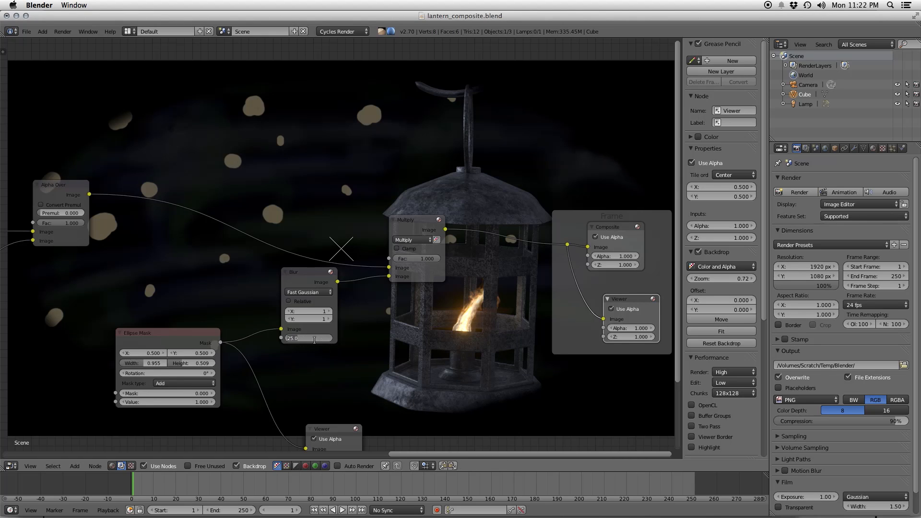
type("160")
key("Return")
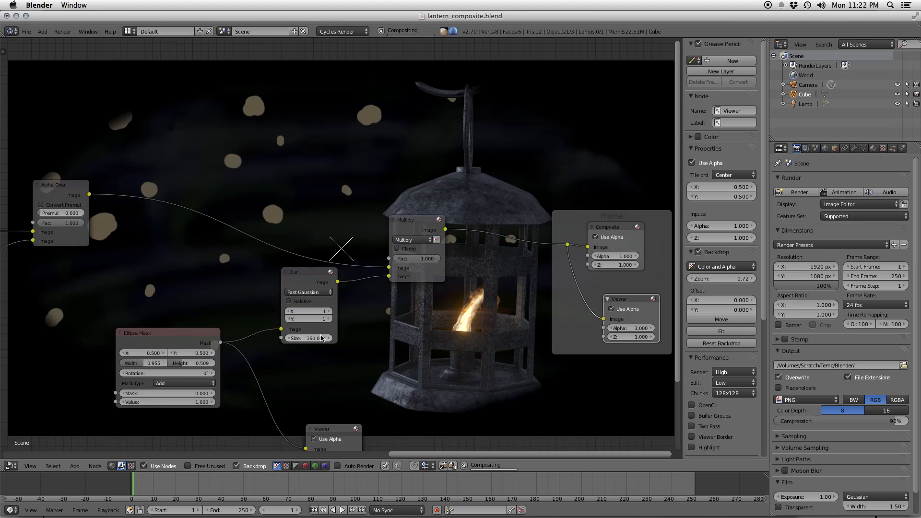
key("super+s")
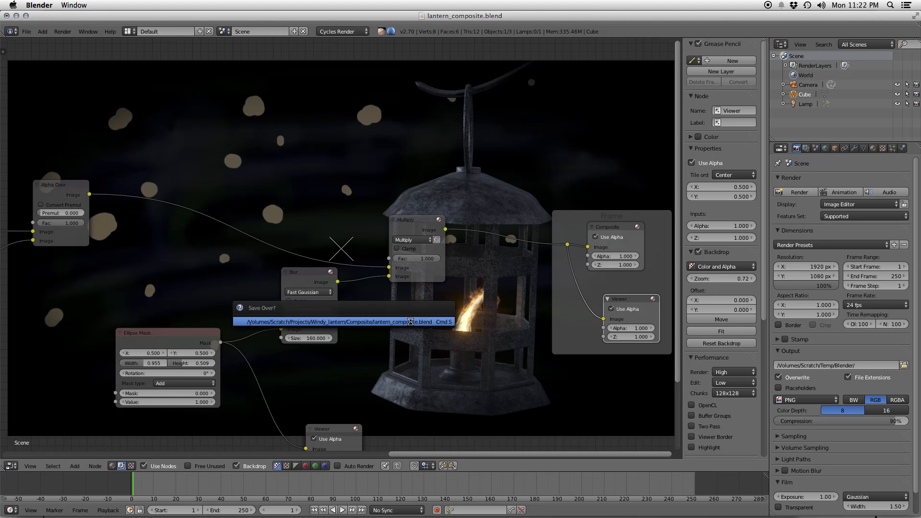
- Set the Blur node's size to 200
left_click(313, 338)
type("200")
key("Return")
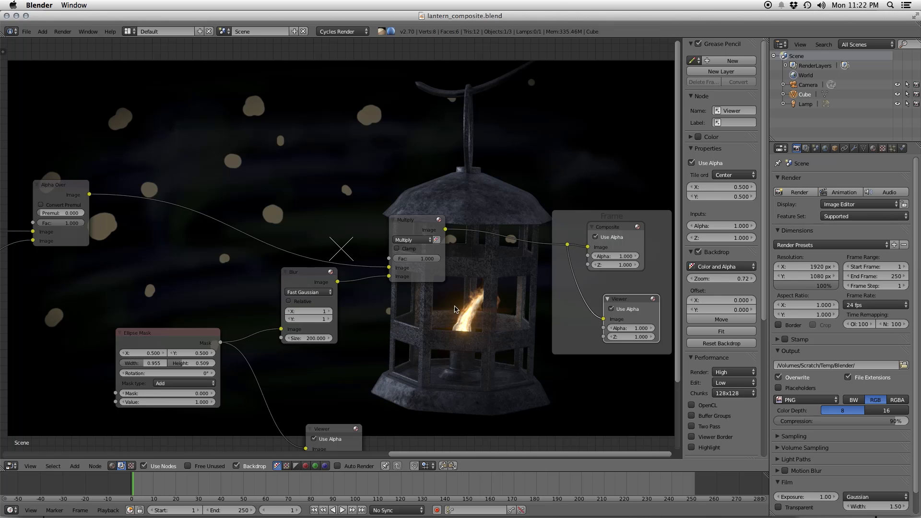
- Set the factor of the Add node feeding Alpha Over to 1.5
middle_click_drag(2, 310, 200, 309)
left_click(92, 330)
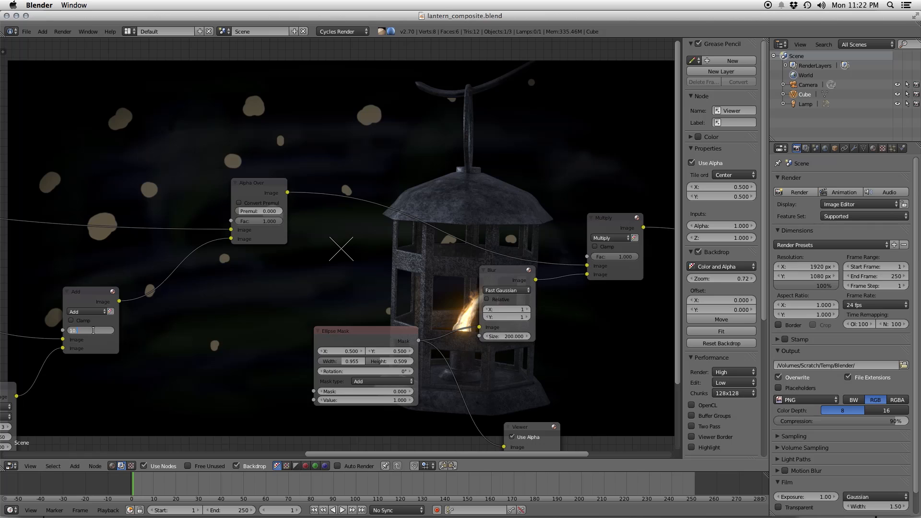
key("Return")
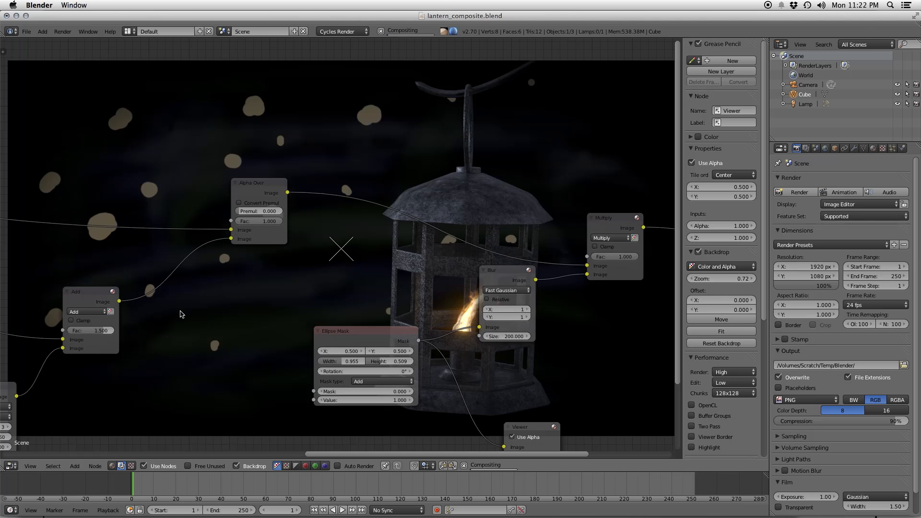
- Set the factor of the Multiply node that blends the blurred ellipse mask over the composite to 0.345
middle_click_drag(344, 285, 96, 306)
middle_click_drag(270, 313, 415, 288)
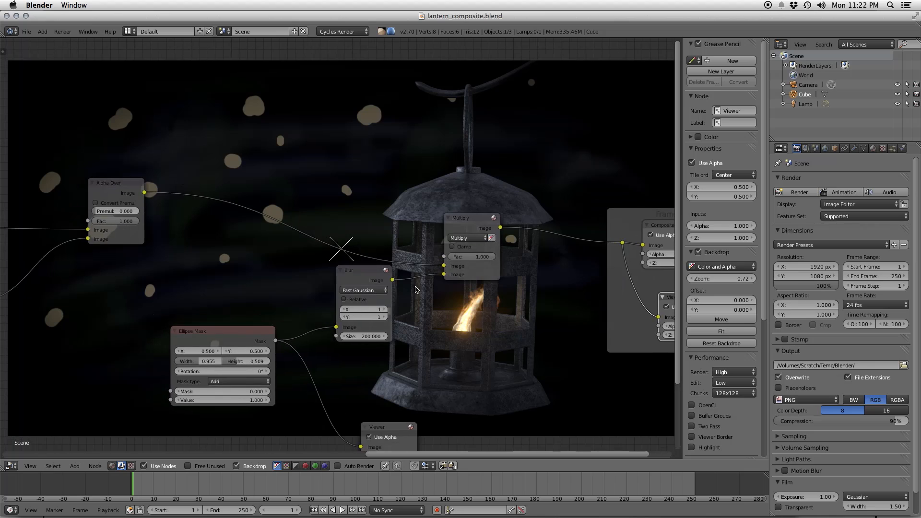
left_click_drag(483, 260, 455, 261)
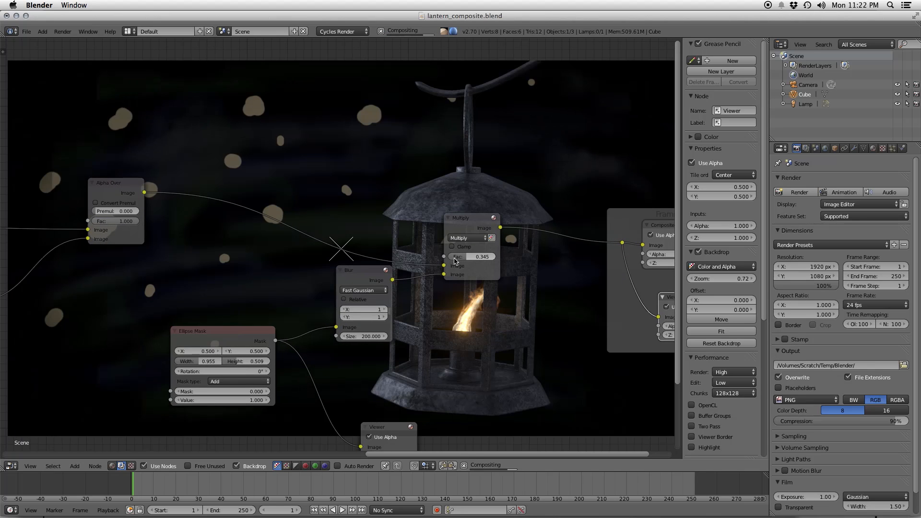
- Unmute the Bokeh Blur node on the background branch and save the file
middle_click_drag(331, 203, 478, 259)
scroll(441, 282, "down", 2)
middle_click_drag(213, 282, 567, 285)
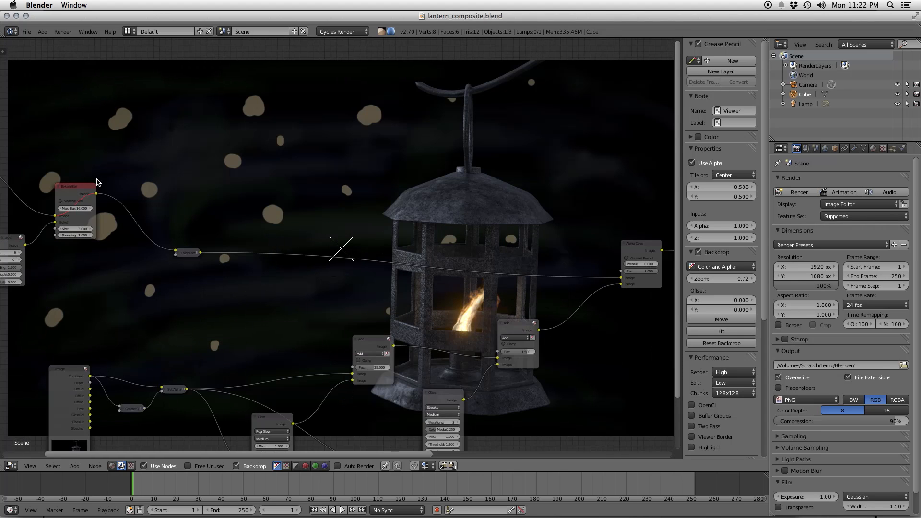
left_click(66, 185)
key("m")
key("ctrl+s")
- Render the final composited frame and examine the lantern and flame up close
left_click(381, 201)
key("F12")
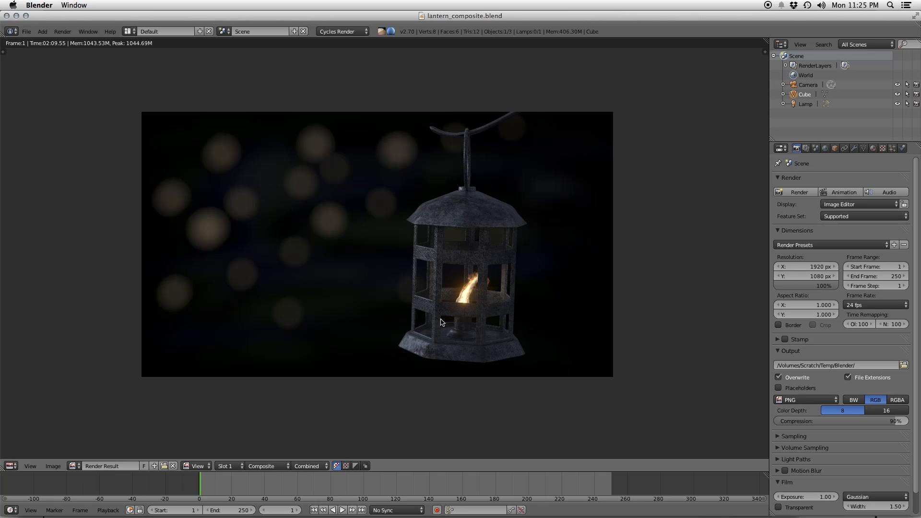
scroll(441, 321, "up", 3)
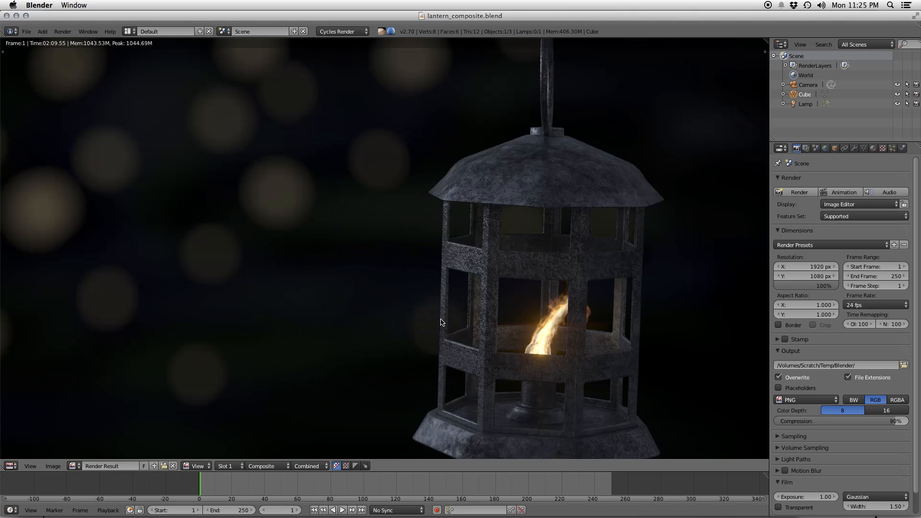
middle_click_drag(513, 295, 468, 272)
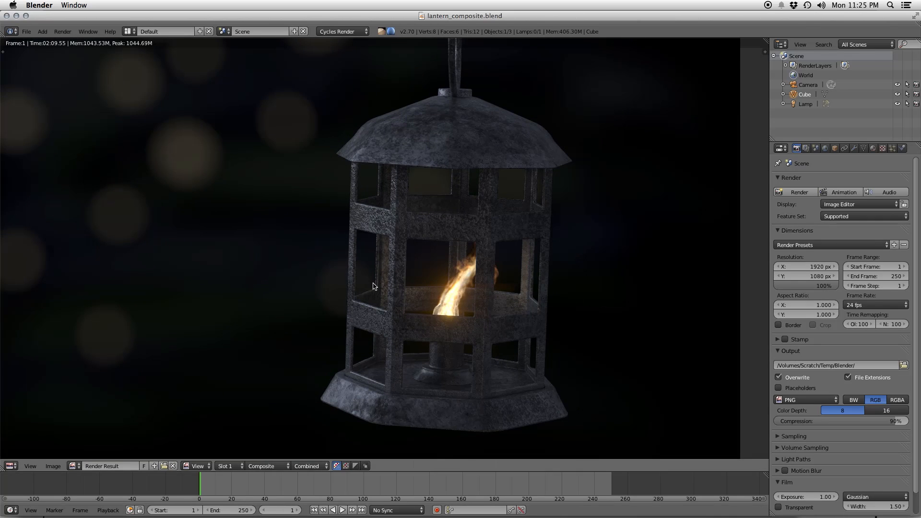